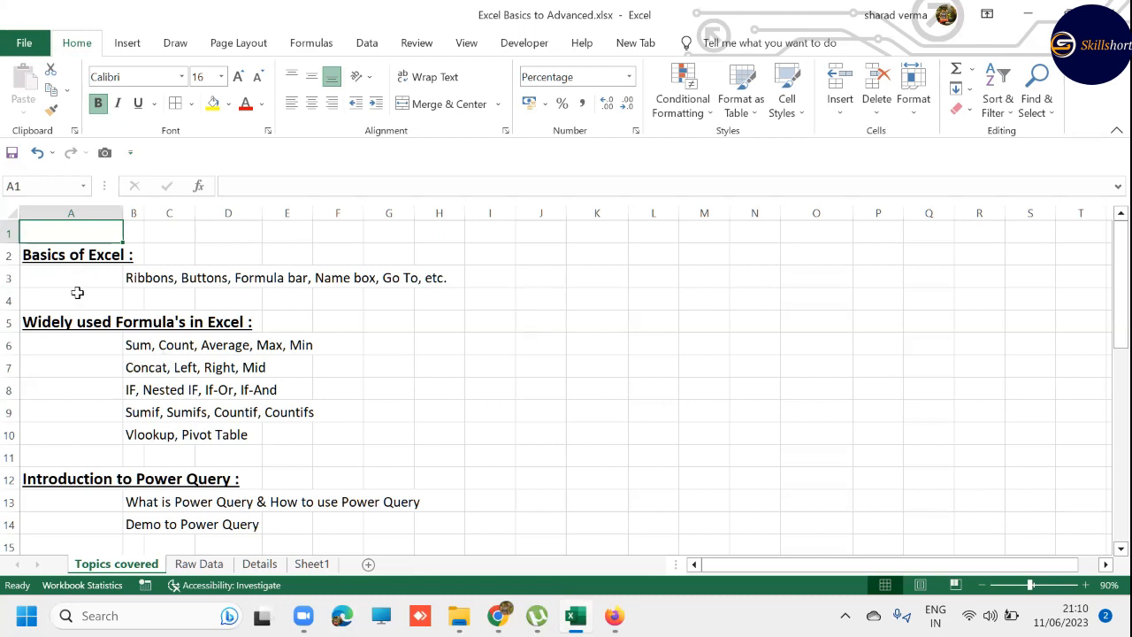
- Go through the topic list on the Topics covered sheet, from Basics of Excel to Introduction to Power Query
click(9, 255)
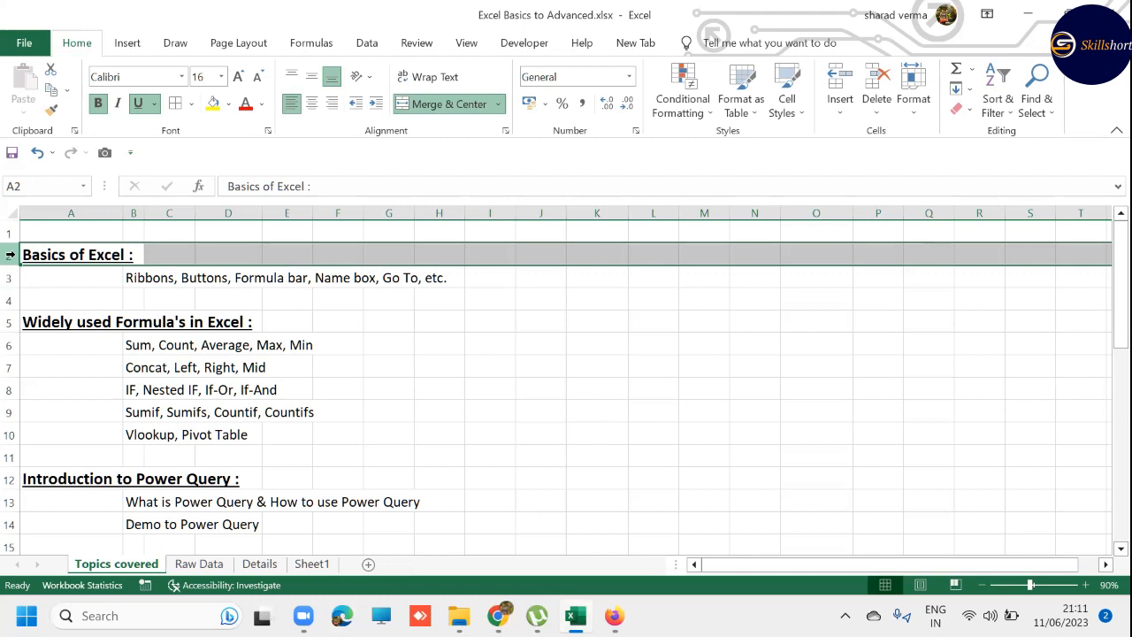
key(Down)
key(Down)
key(Down)
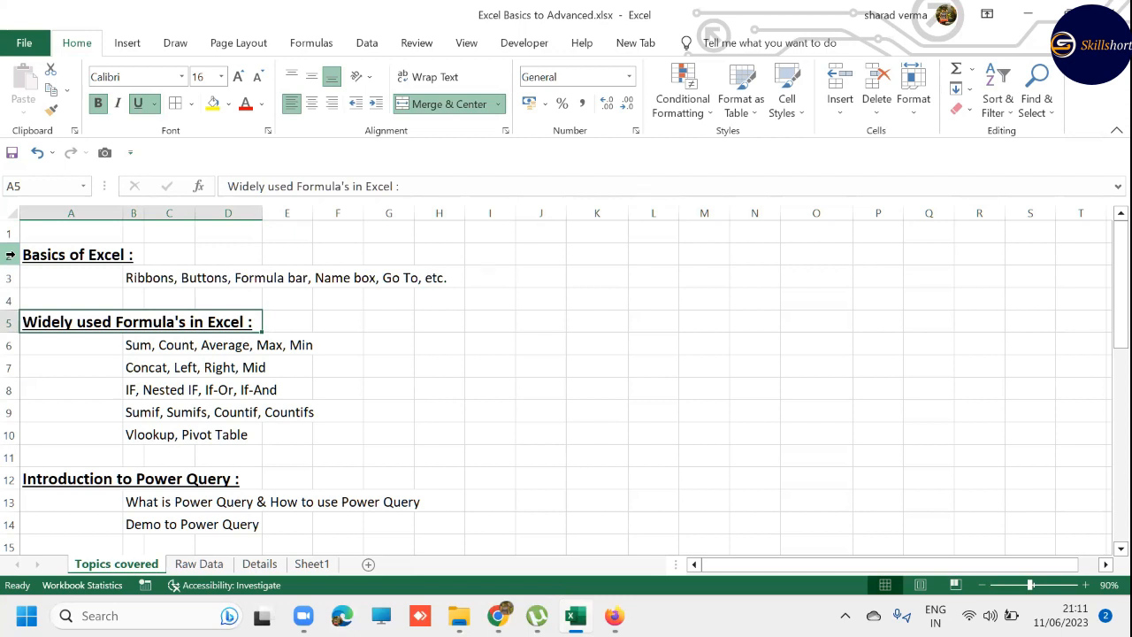
key(Down)
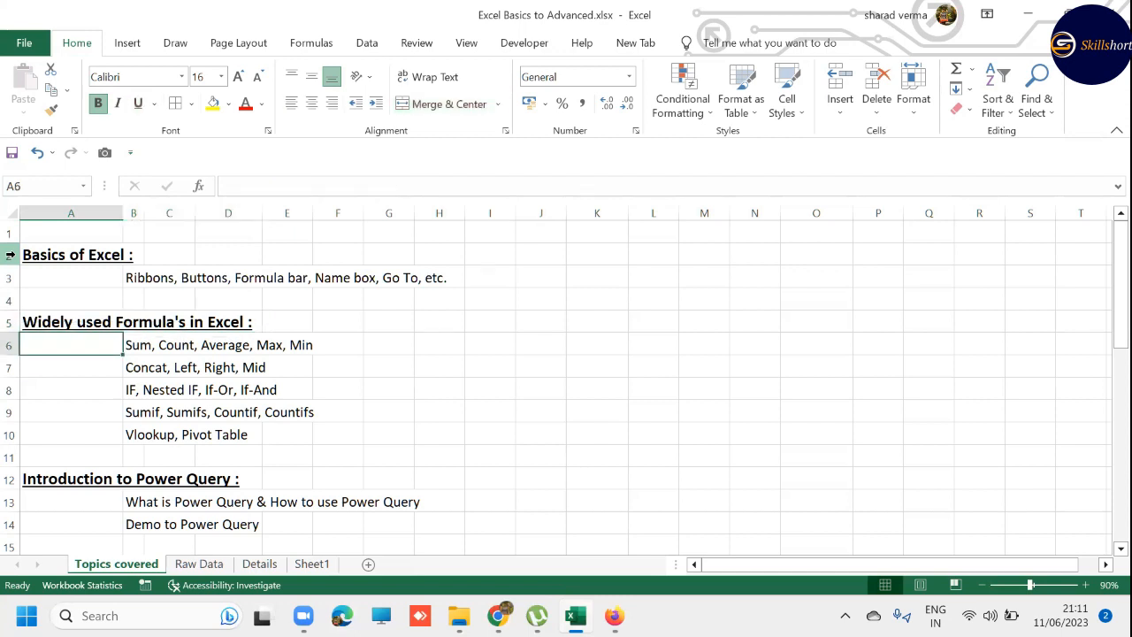
key(Right)
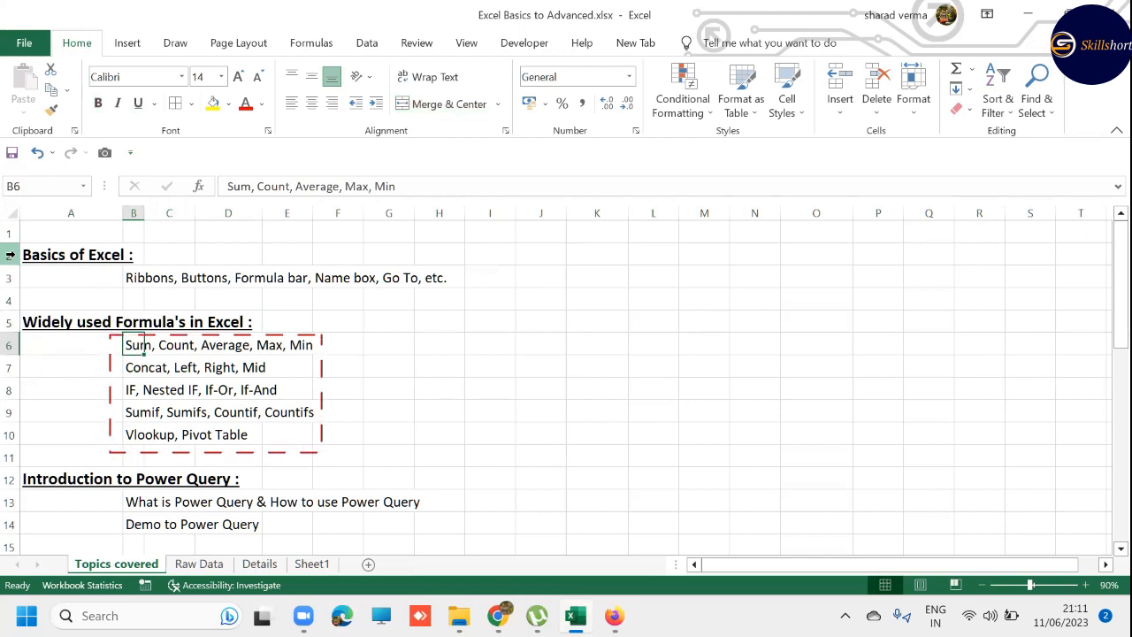
key(Down)
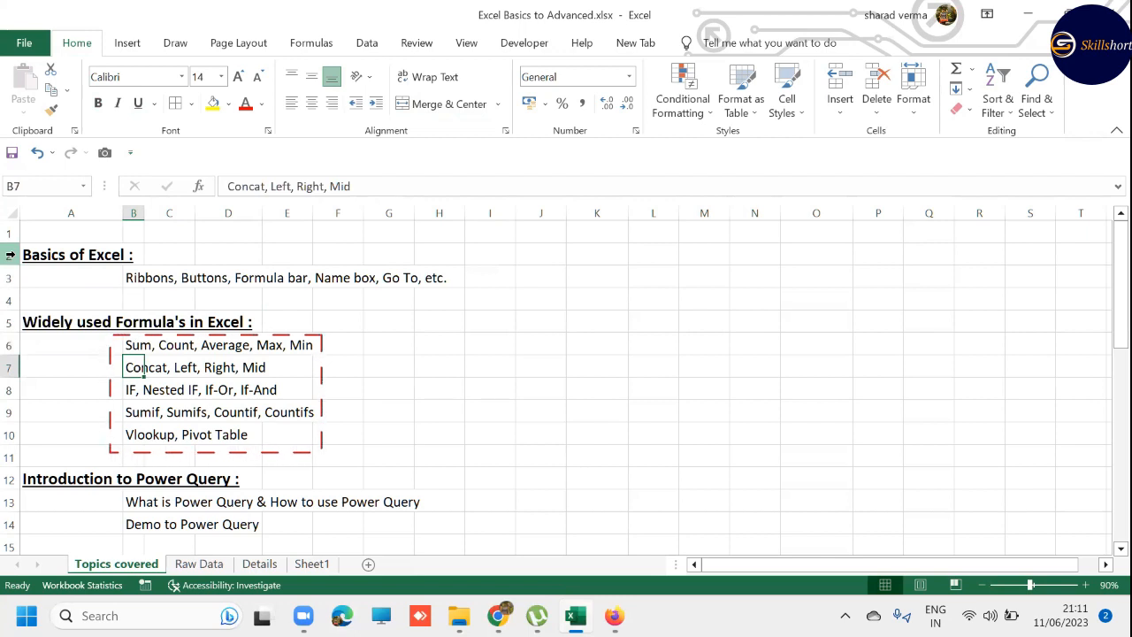
key(Down)
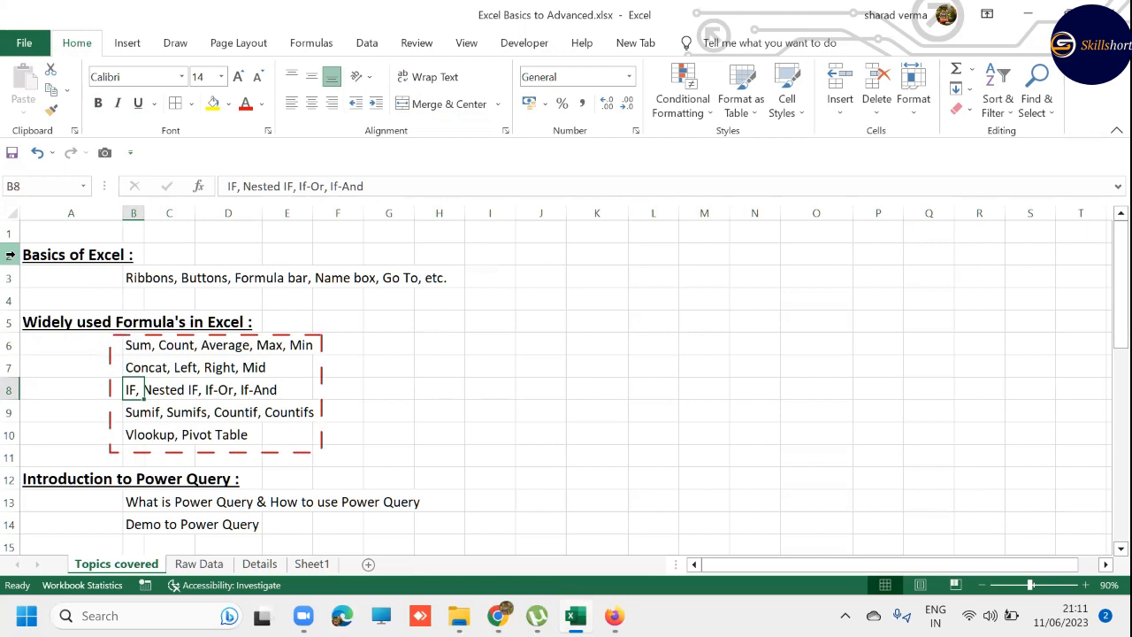
key(Down)
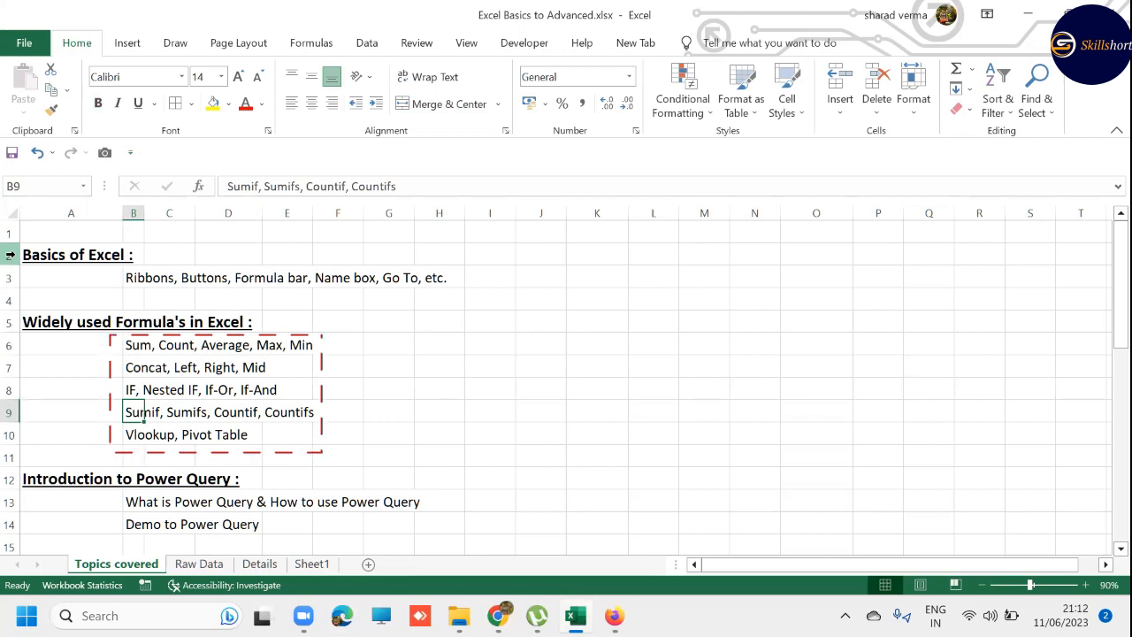
key(Down)
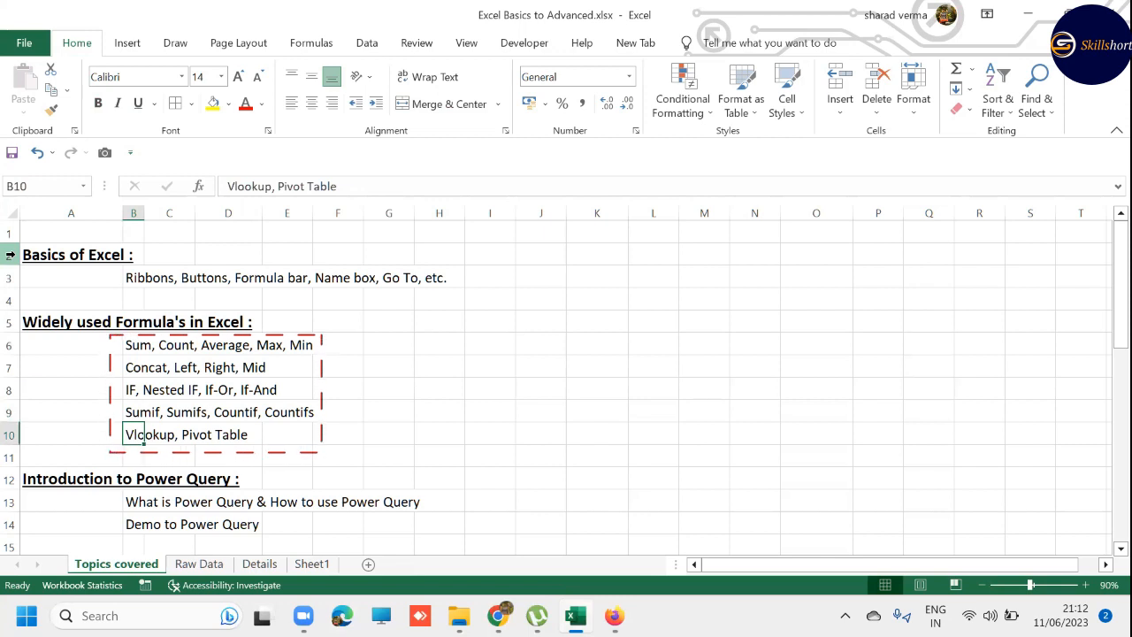
key(shift+space)
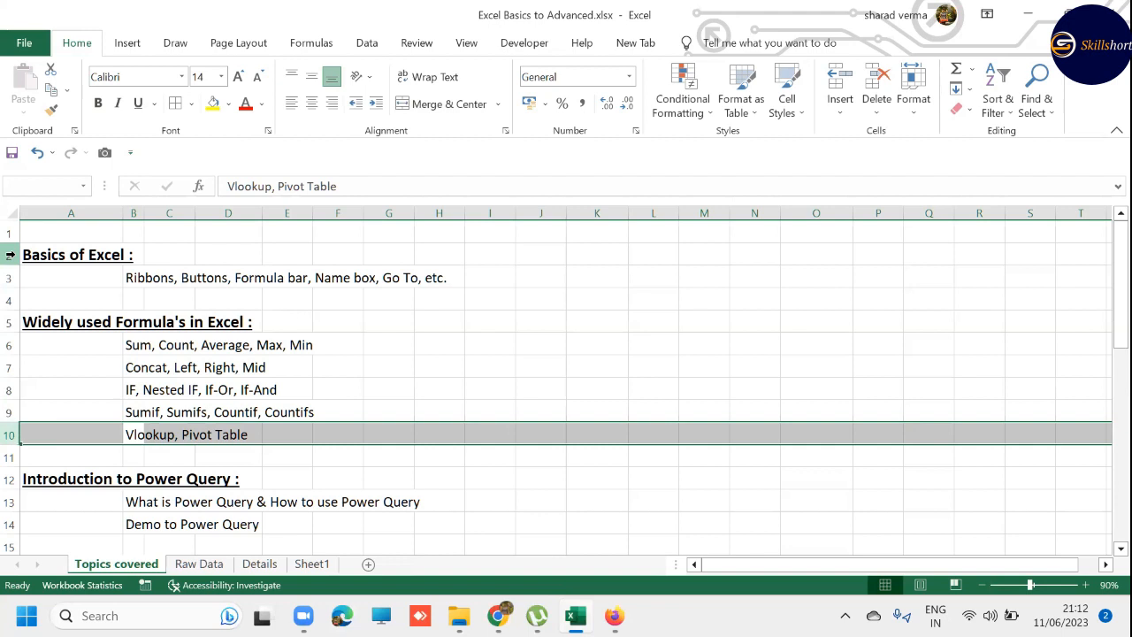
key(Down)
key(Down)
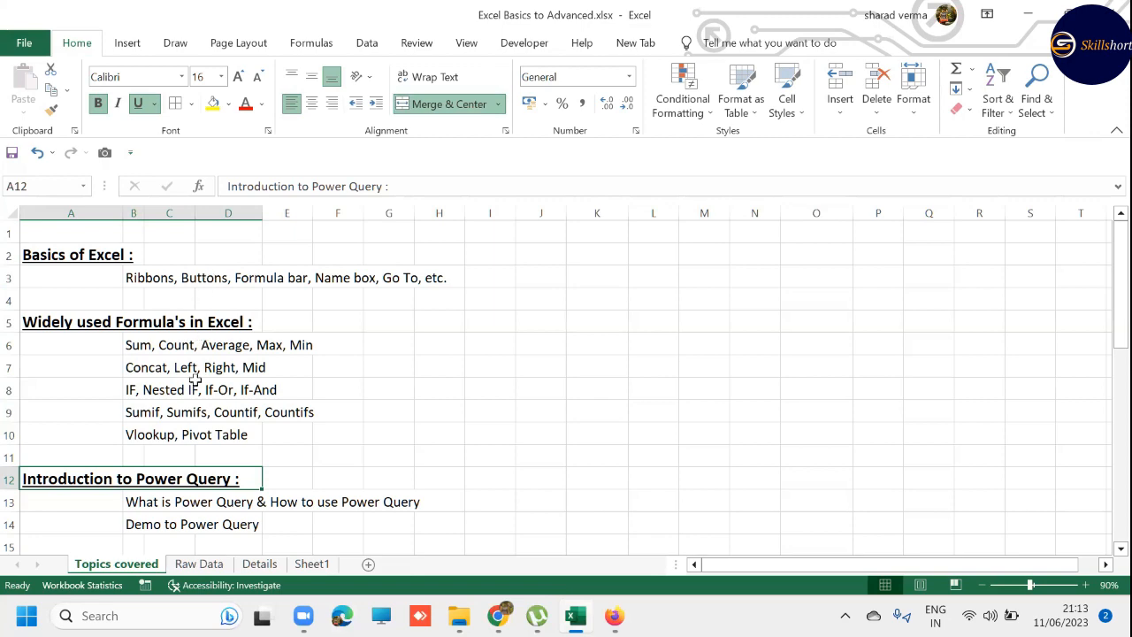
- Look over the Raw Data, Details and Sheet1 worksheets and return to the Topics covered sheet
click(186, 566)
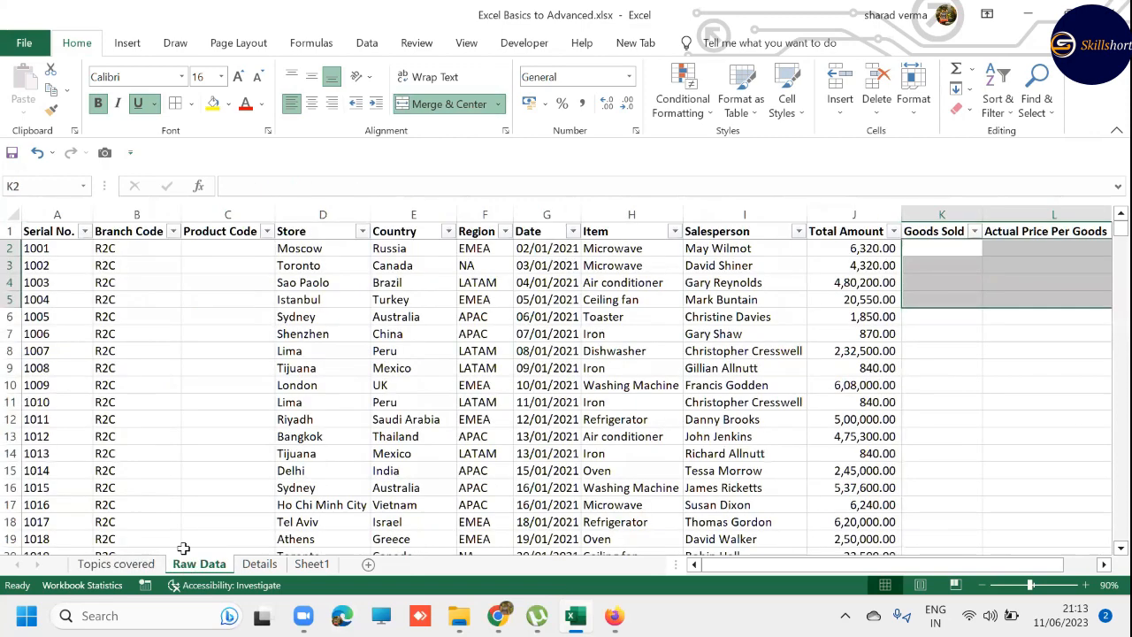
click(58, 246)
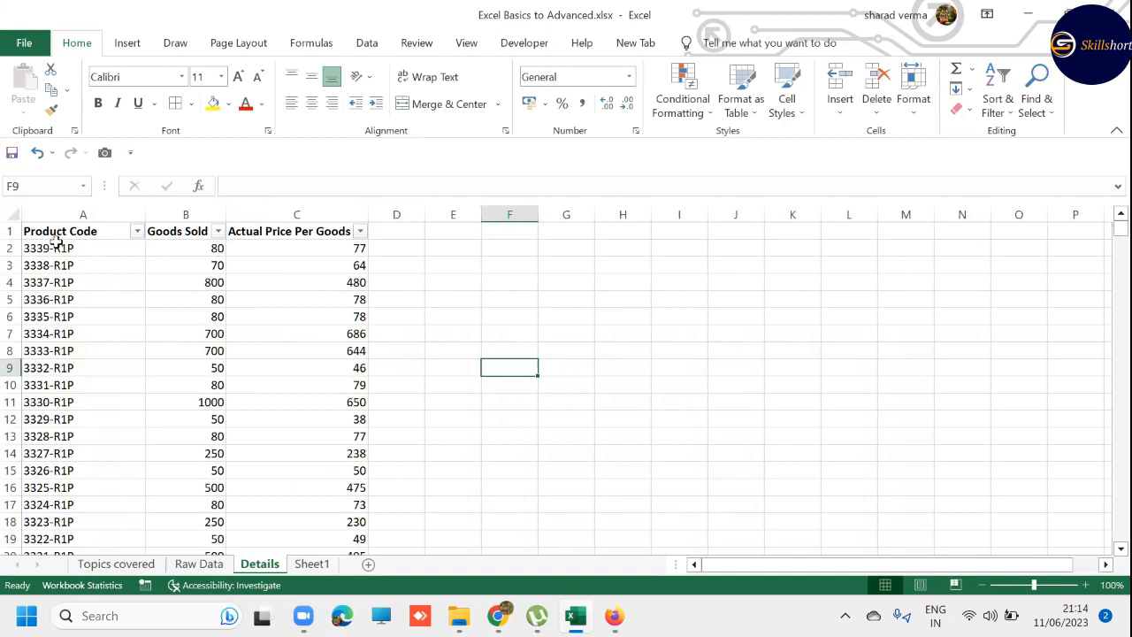
key(ctrl+Page_Up)
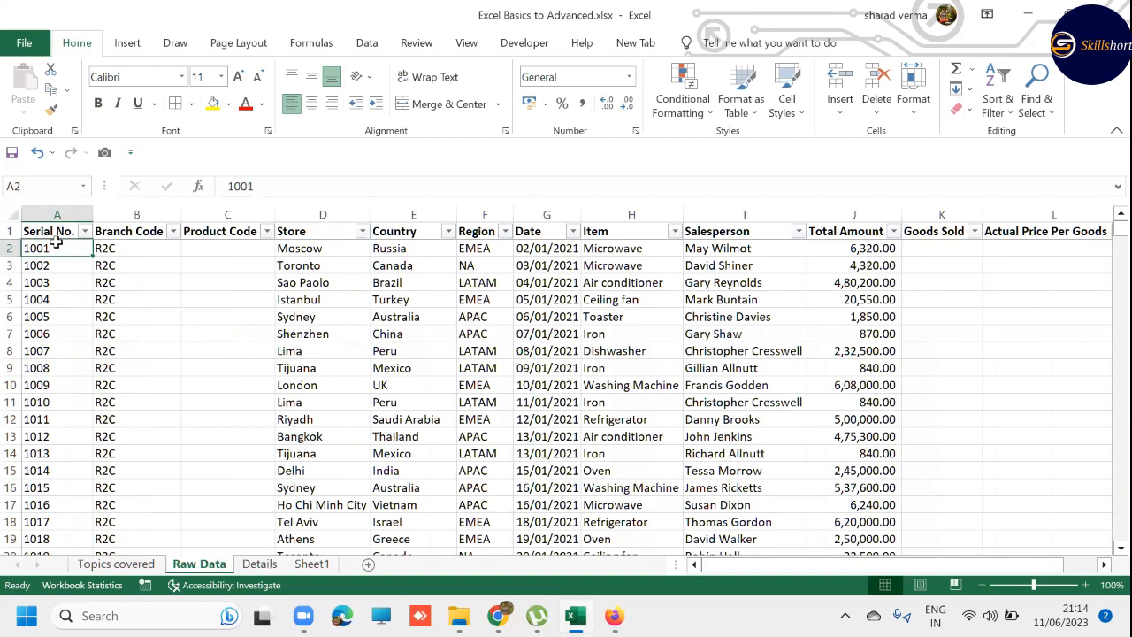
key(ctrl+Page_Down)
key(ctrl+Page_Down)
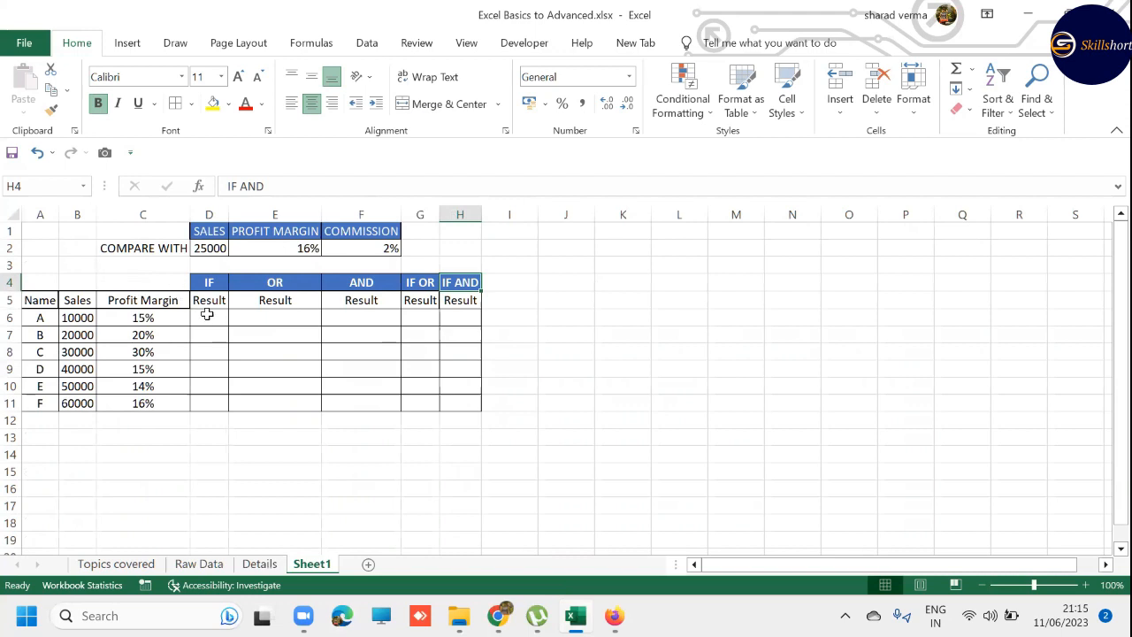
click(290, 319)
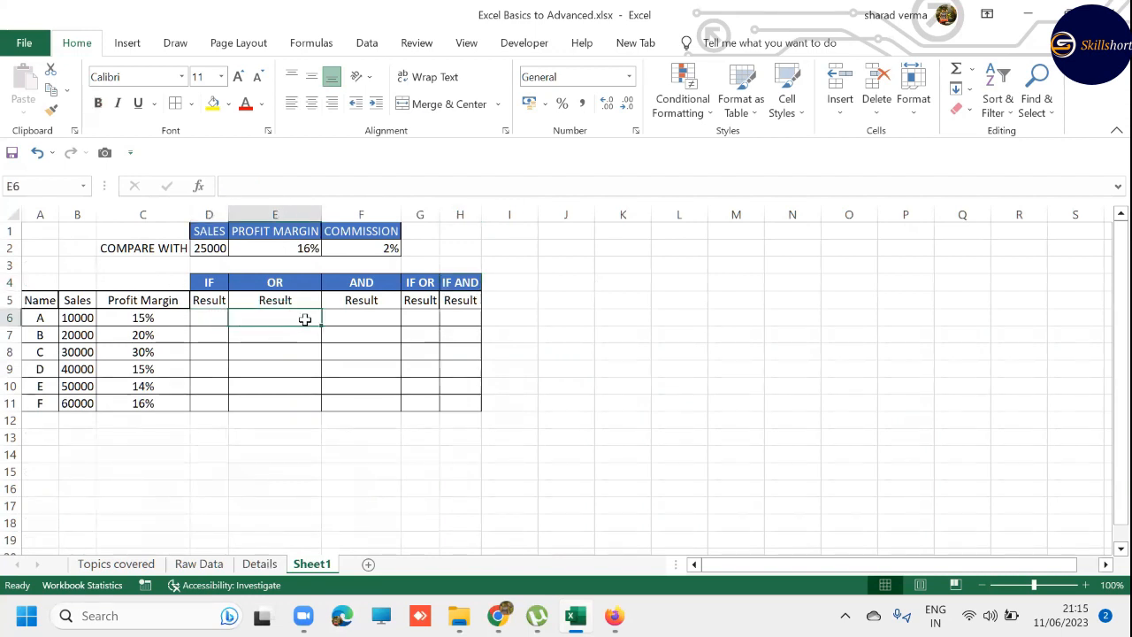
key(ctrl+Home)
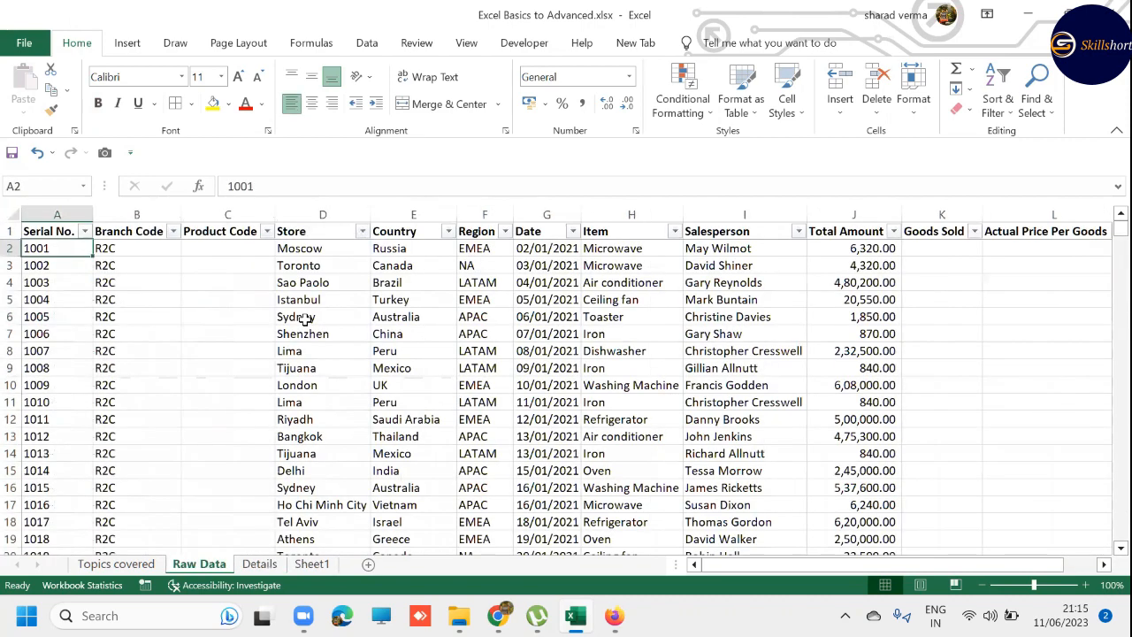
key(ctrl+Page_Up)
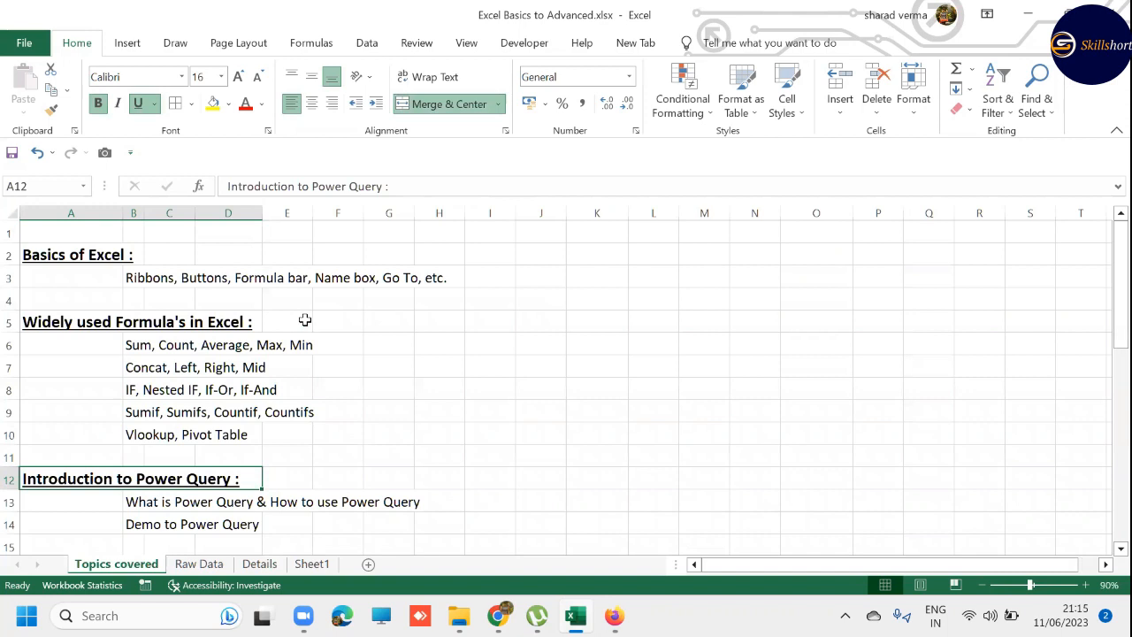
- Go to cell A1 of Topics covered, view the Raw Data sheet briefly, and return to Topics covered
key(Up)
key(Up)
key(Up)
key(Up)
key(Up)
key(Up)
key(Up)
key(Up)
key(Up)
key(Up)
key(Up)
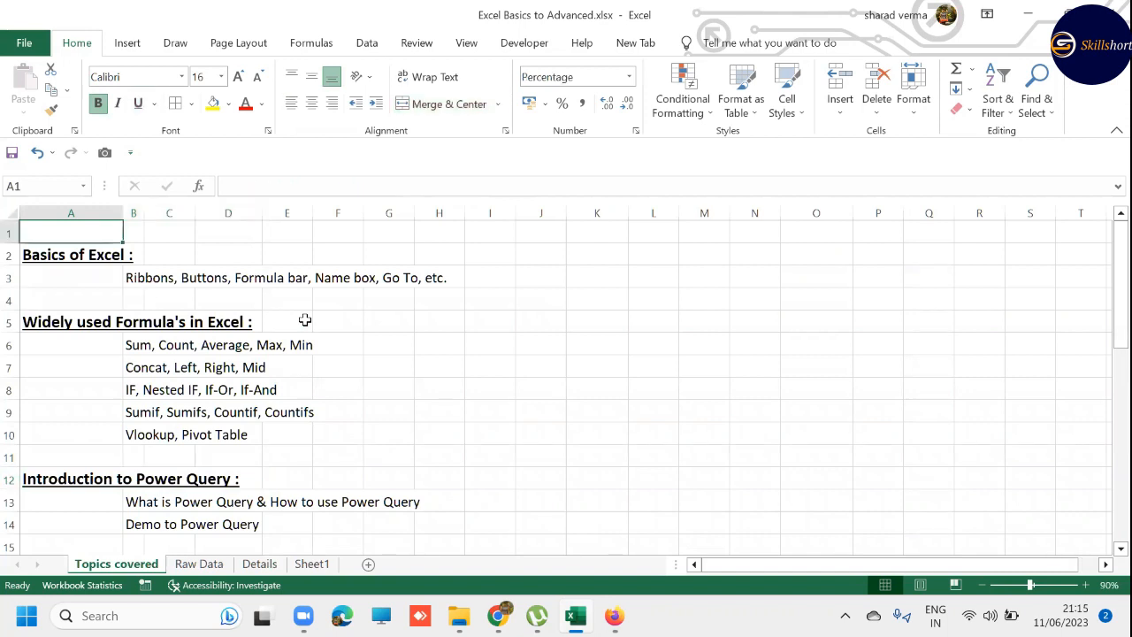
click(1009, 594)
click(195, 564)
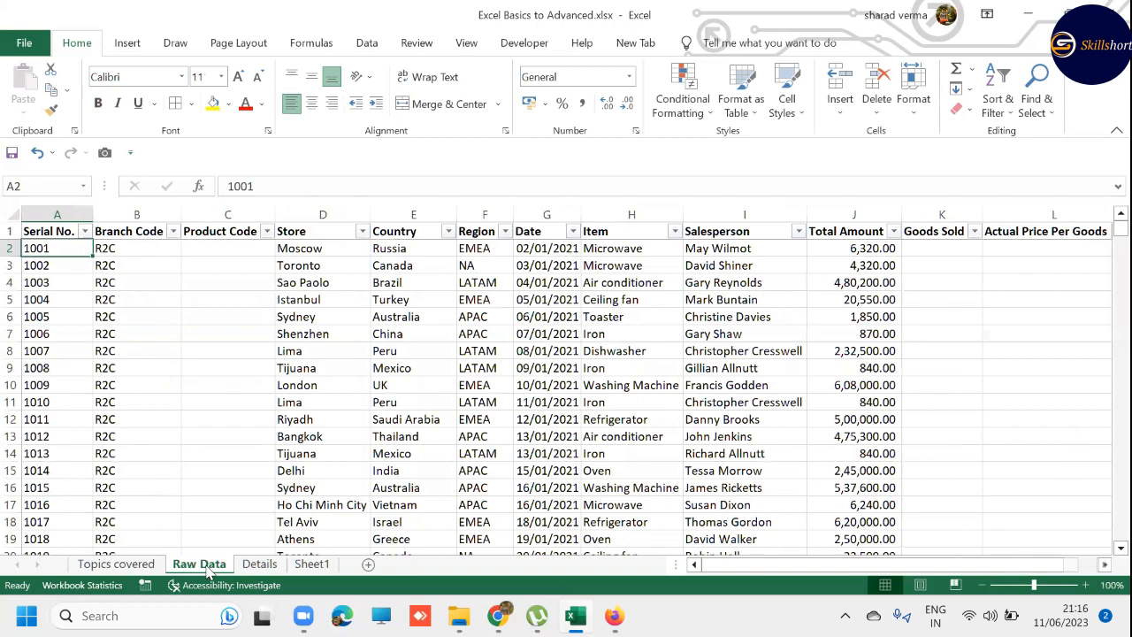
click(124, 566)
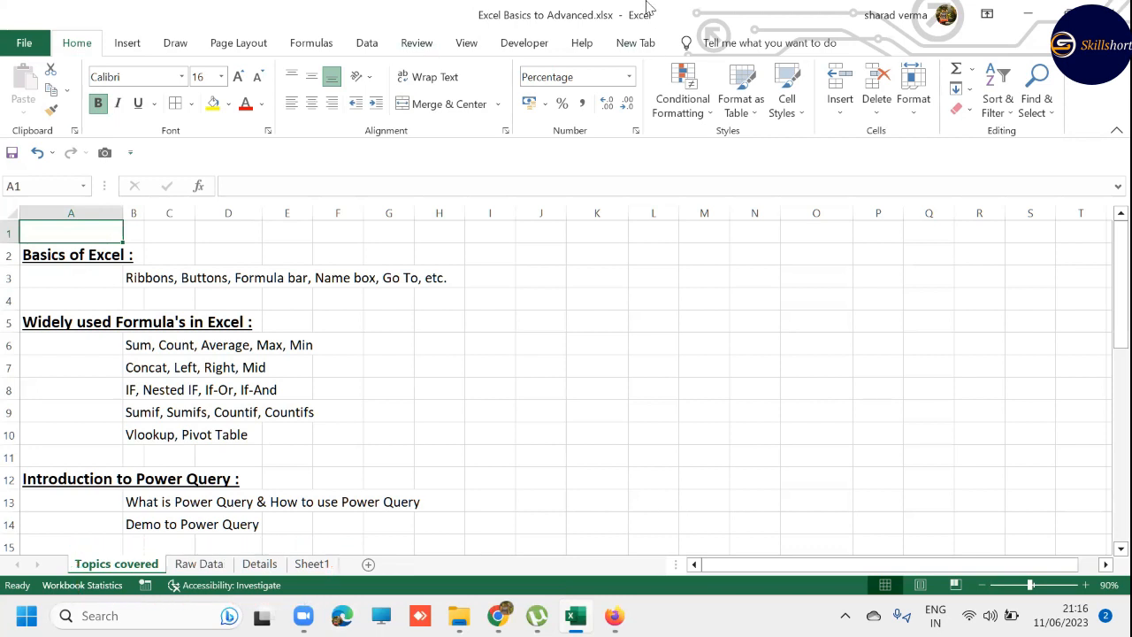
- Select the whole columns A through G one after another on the Topics covered sheet
click(95, 204)
click(133, 208)
click(169, 208)
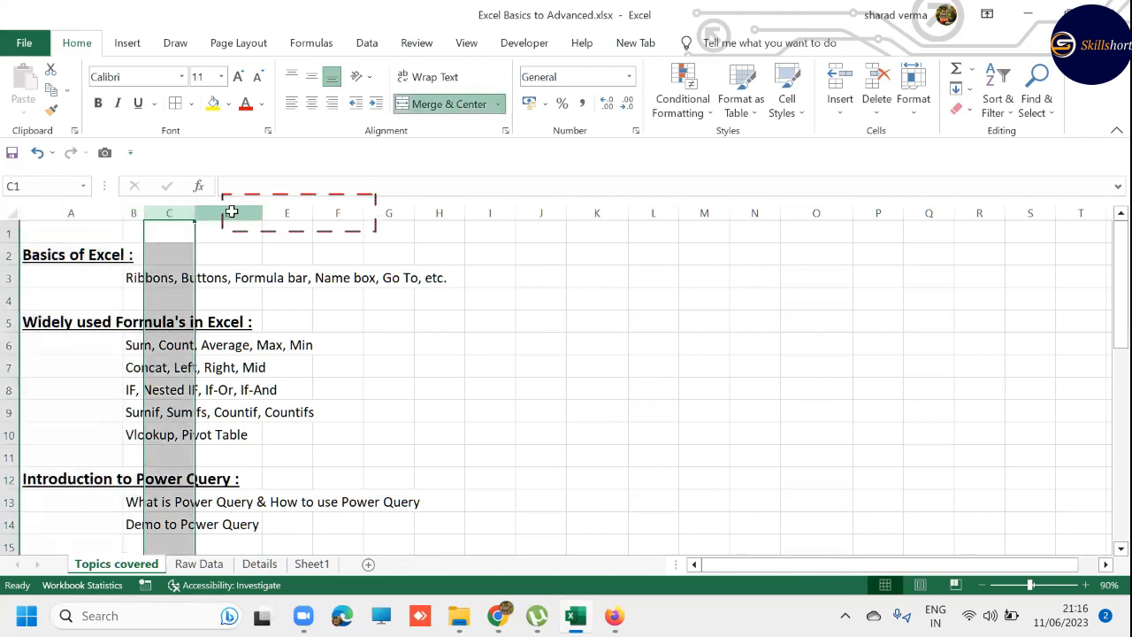
click(228, 209)
click(286, 209)
click(337, 209)
click(384, 209)
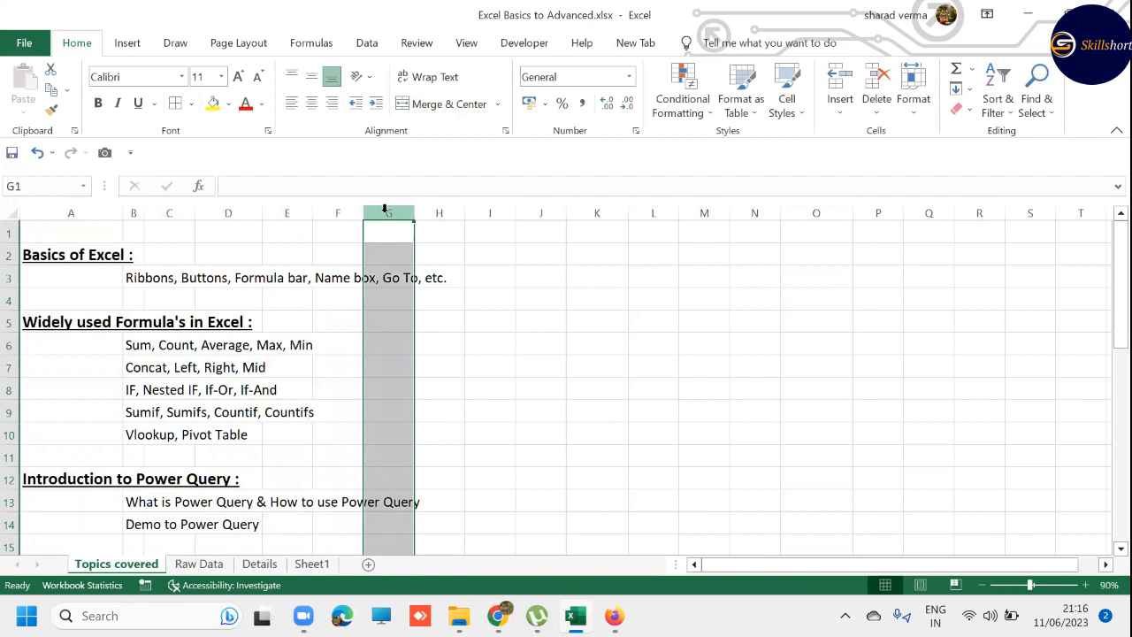
- Select the whole rows 1 through 5 one after another, ending with row 4 selected
click(9, 233)
click(9, 255)
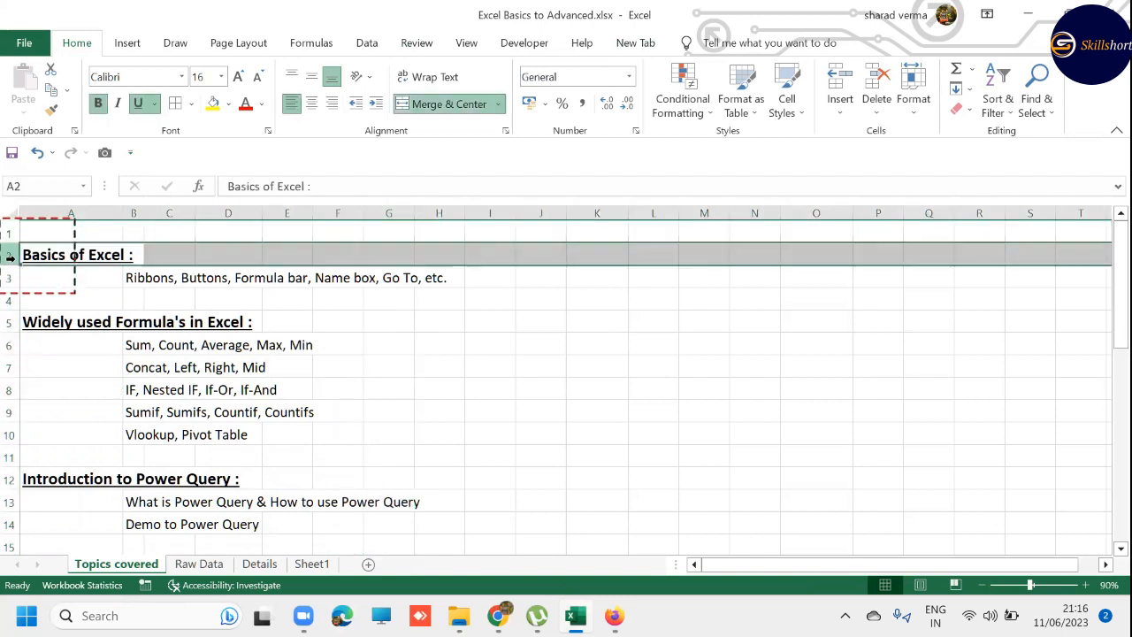
click(9, 278)
click(9, 301)
click(9, 322)
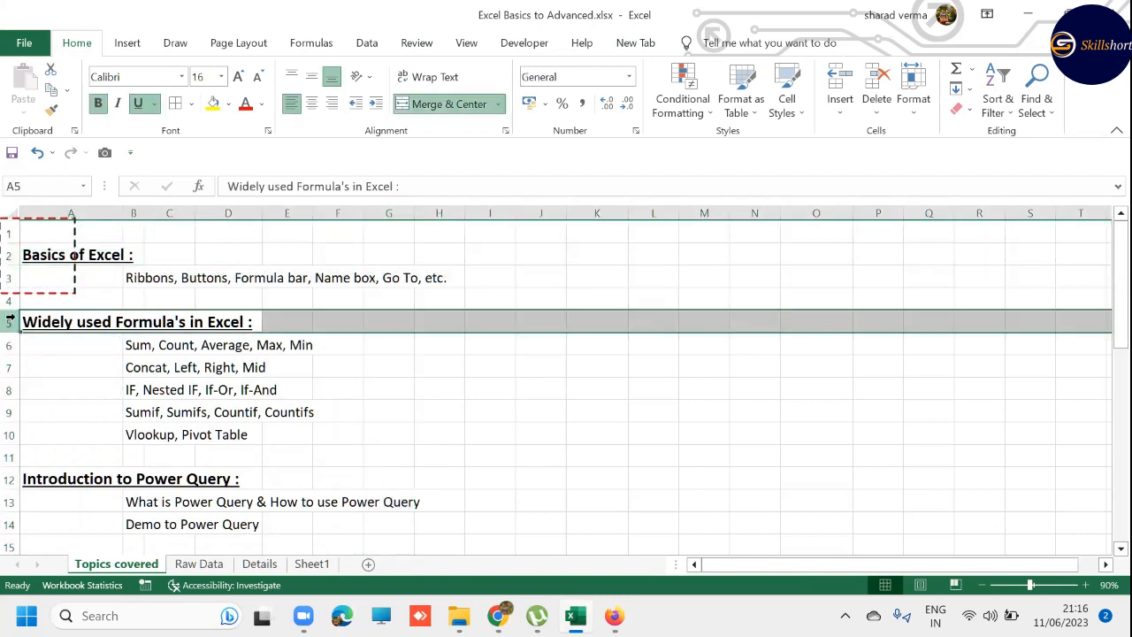
key(Escape)
click(10, 300)
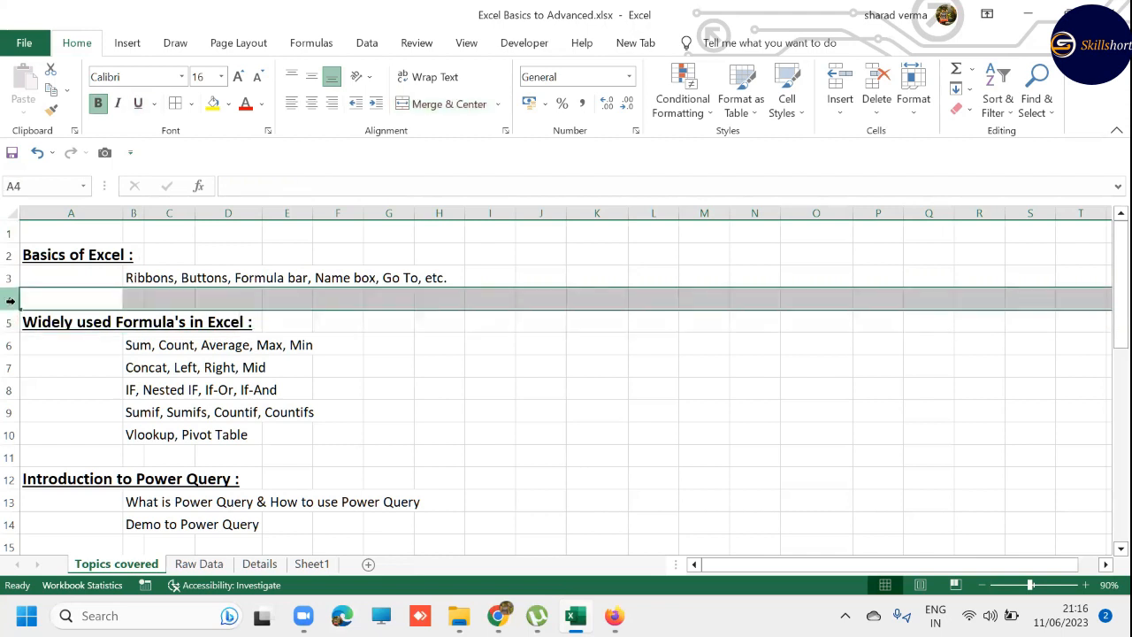
- Select column I, row 4 and the cell I4 where they intersect
click(478, 210)
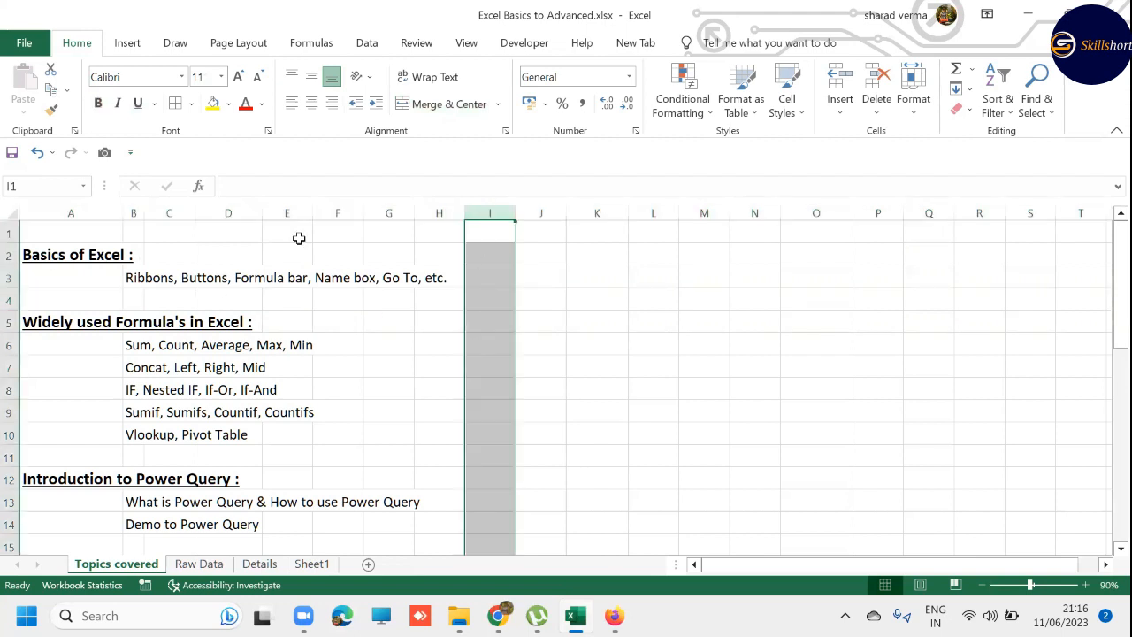
click(8, 299)
click(500, 295)
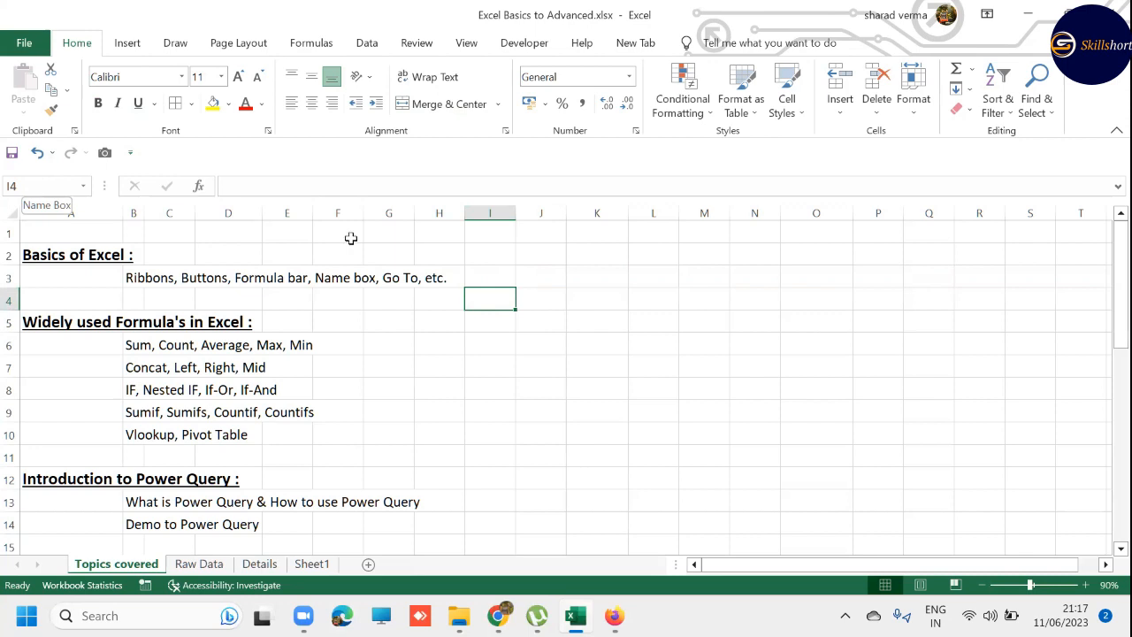
- Jump to the sheet's last row in column Q, check a nearby cell's reference, and return to cell A1
click(922, 467)
key(ctrl+Down)
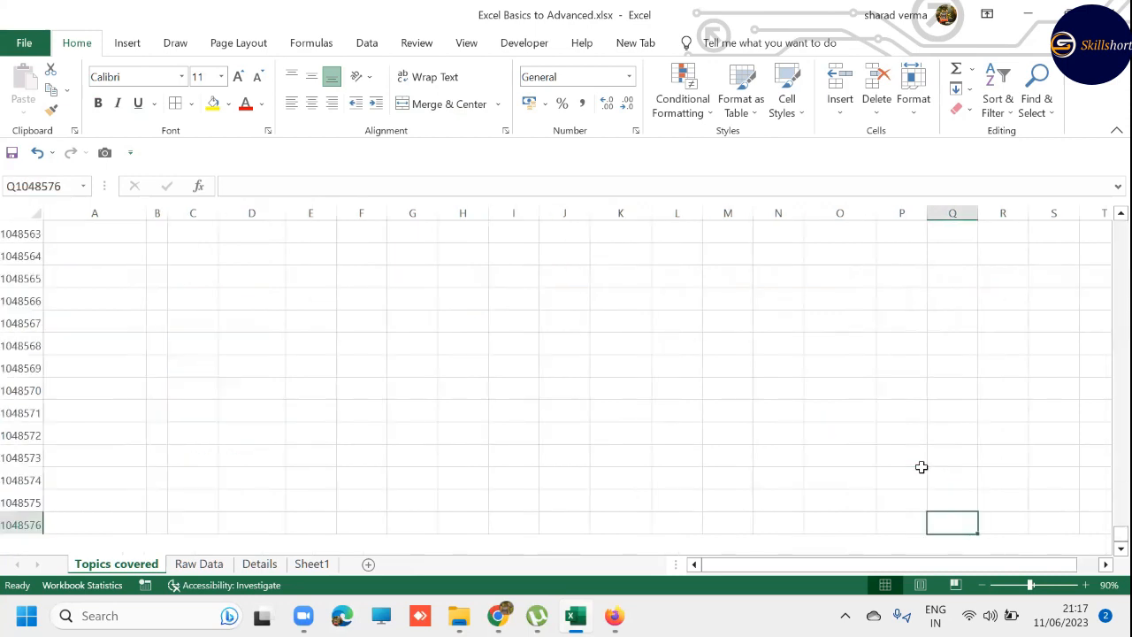
key(Up)
key(Up)
key(Right)
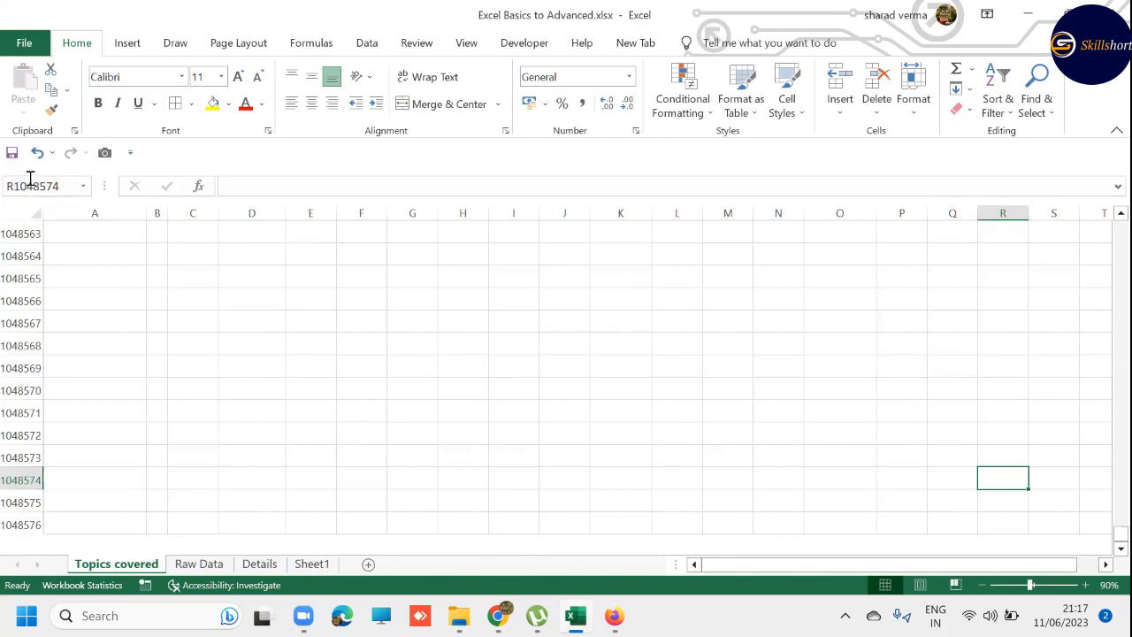
key(ctrl+Home)
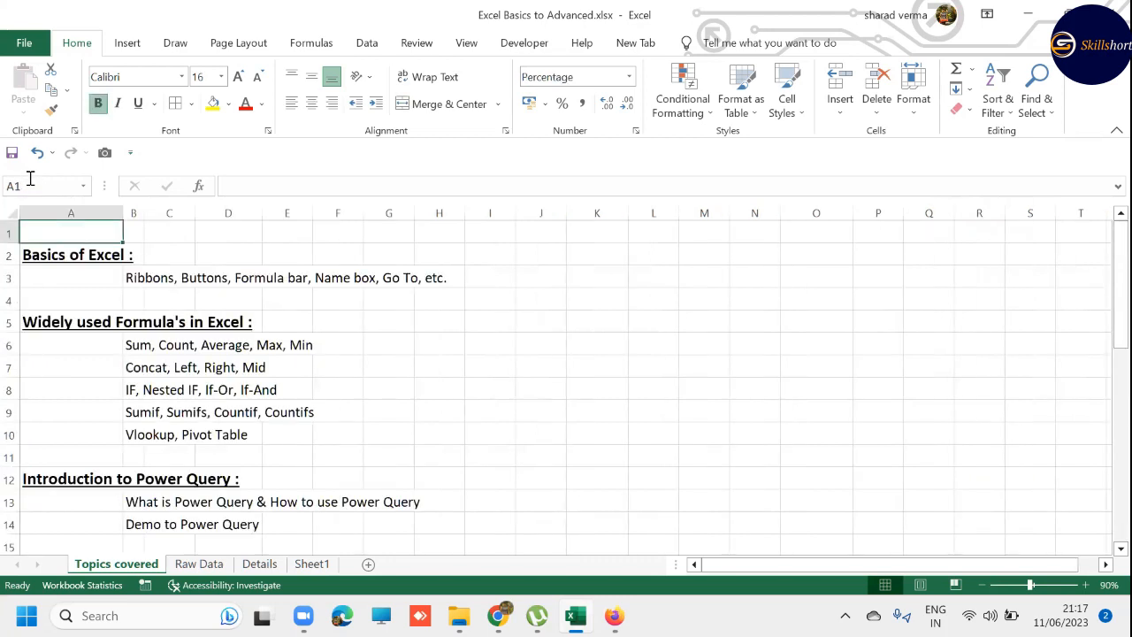
- Move the active cell through I2 and J5 to J4, checking each cell address in the Name Box
key(Right)
key(Right)
key(Right)
key(Right)
key(Right)
key(Right)
key(Right)
key(Right)
key(Down)
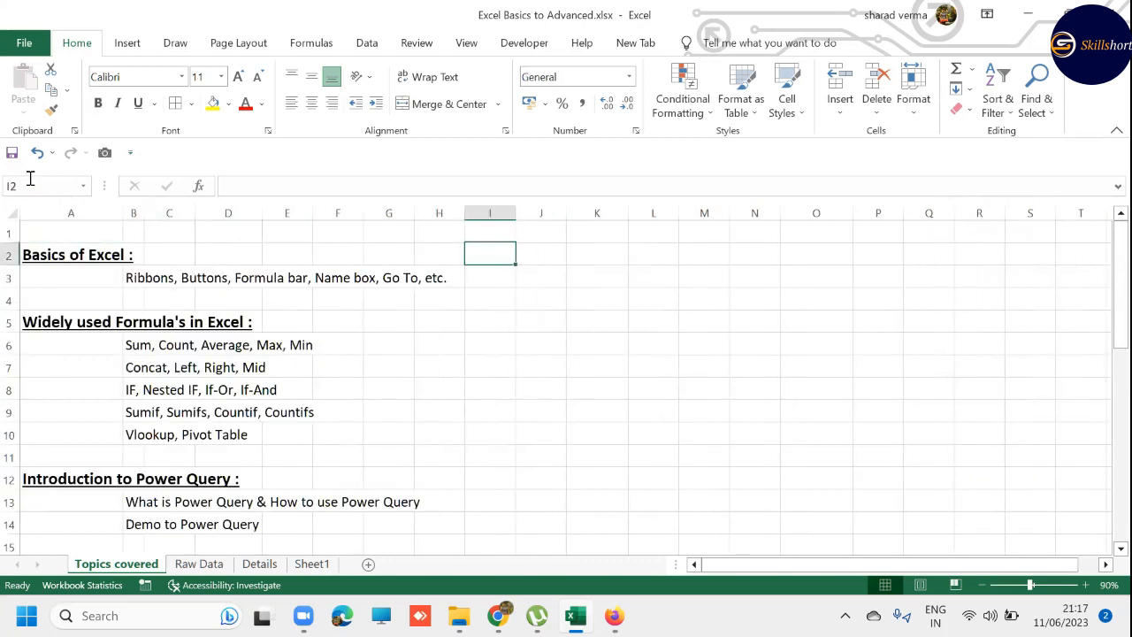
key(Down)
key(Down)
key(Down)
key(Right)
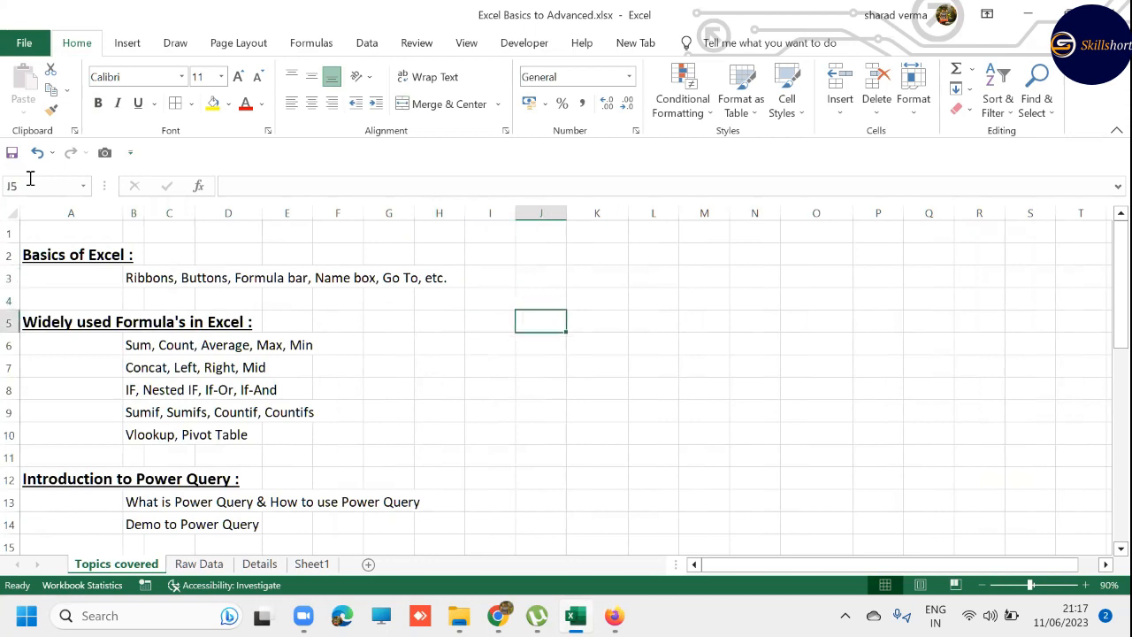
key(Up)
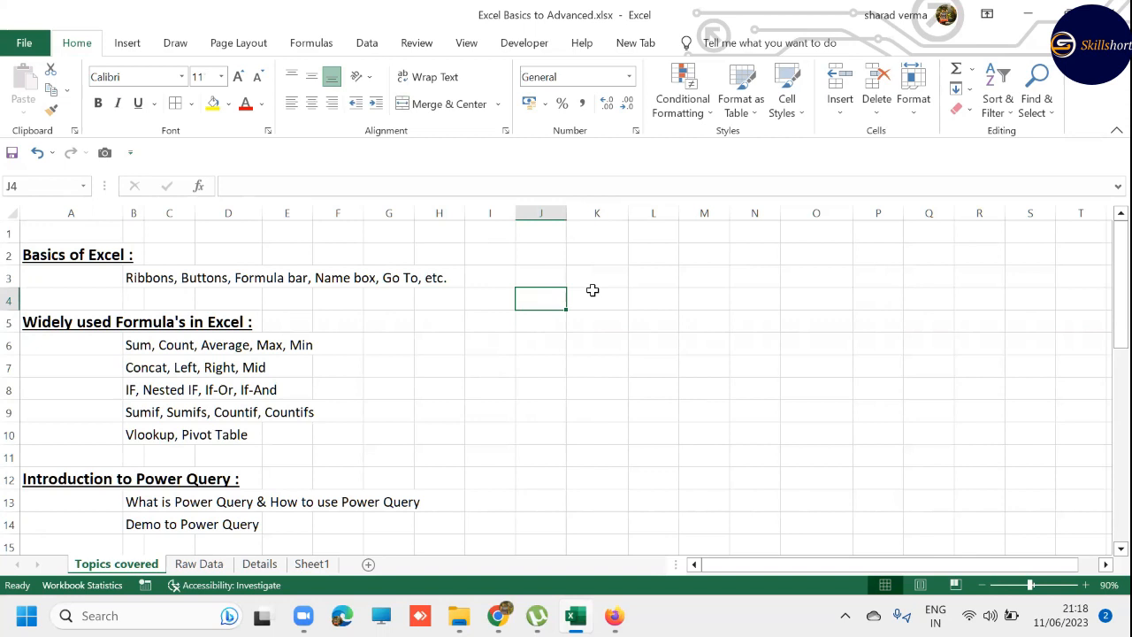
- Enter the table headers Name in cell J3 and Marks 1 in cell K3
key(Up)
text(Name)
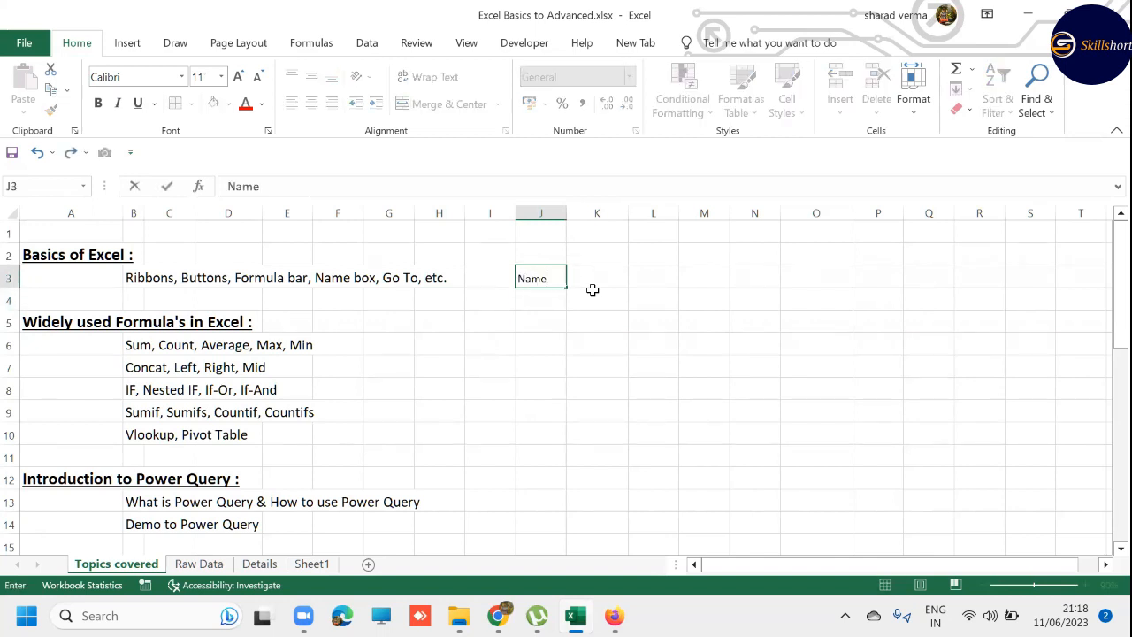
key(Tab)
text(Marks)
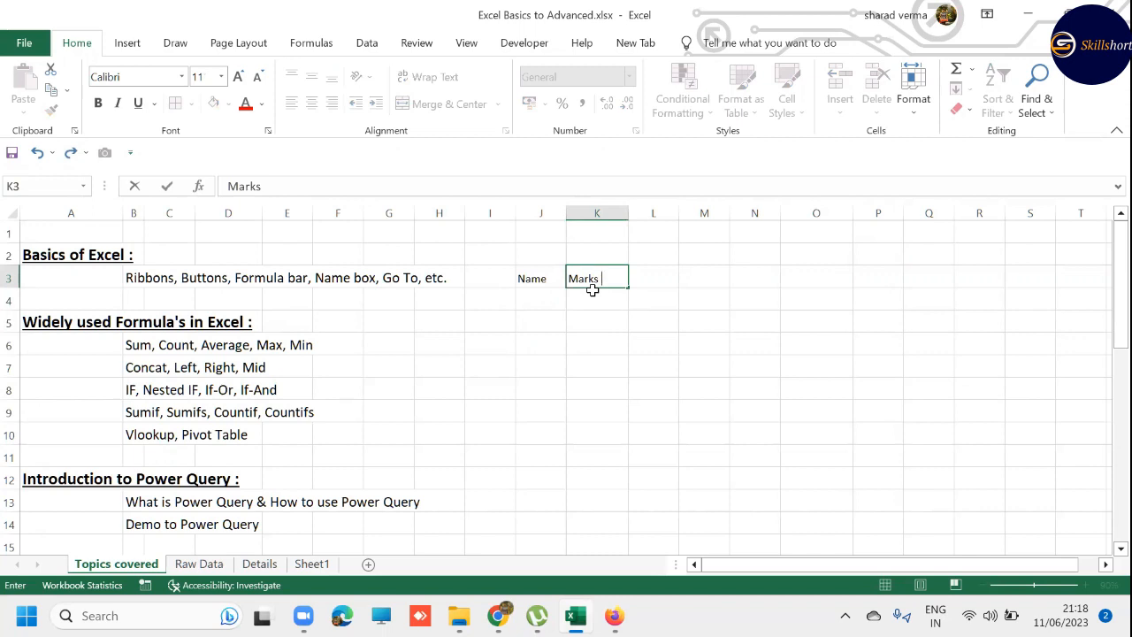
text( 1)
key(Tab)
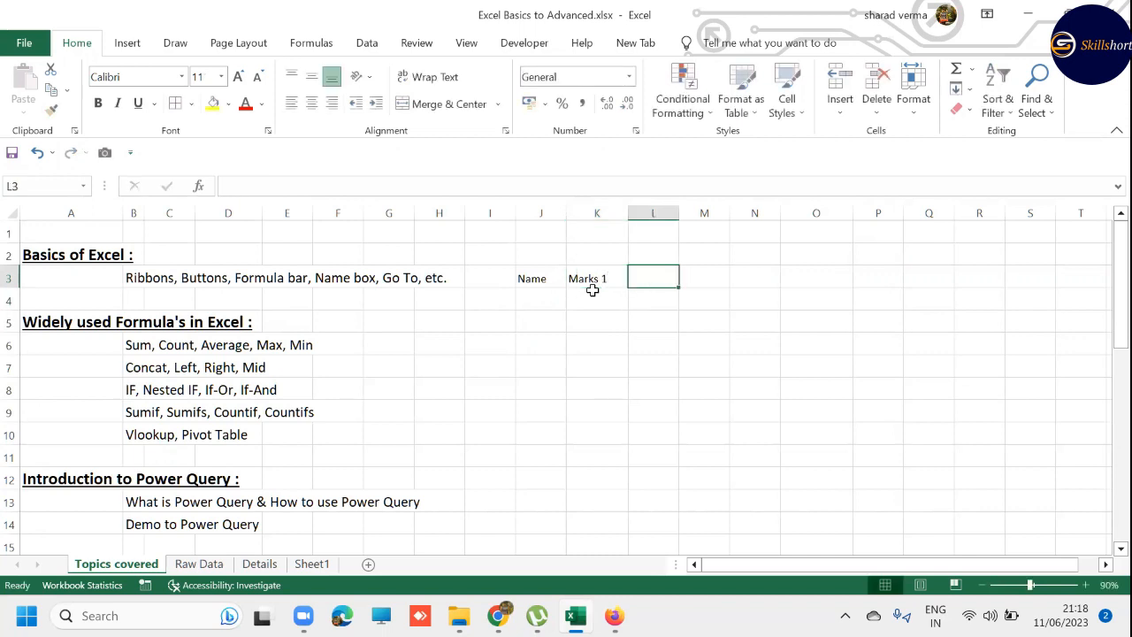
- Fill the Marks 1 header across into cell L3 and change it to Marks 2
key(ctrl+r)
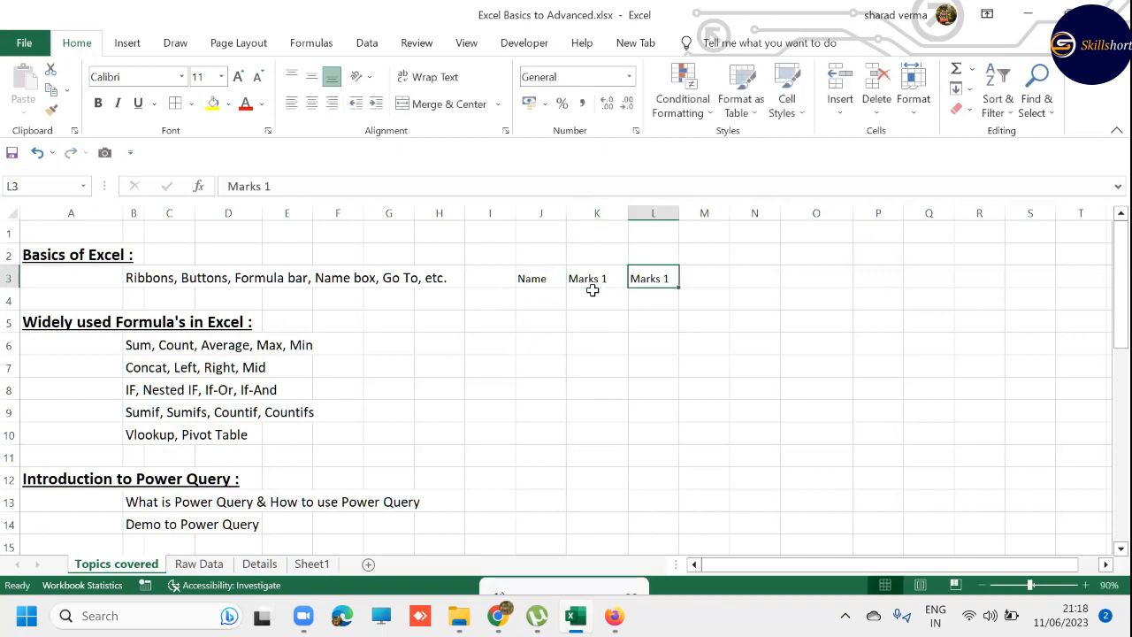
key(F2)
key(BackSpace)
text(2)
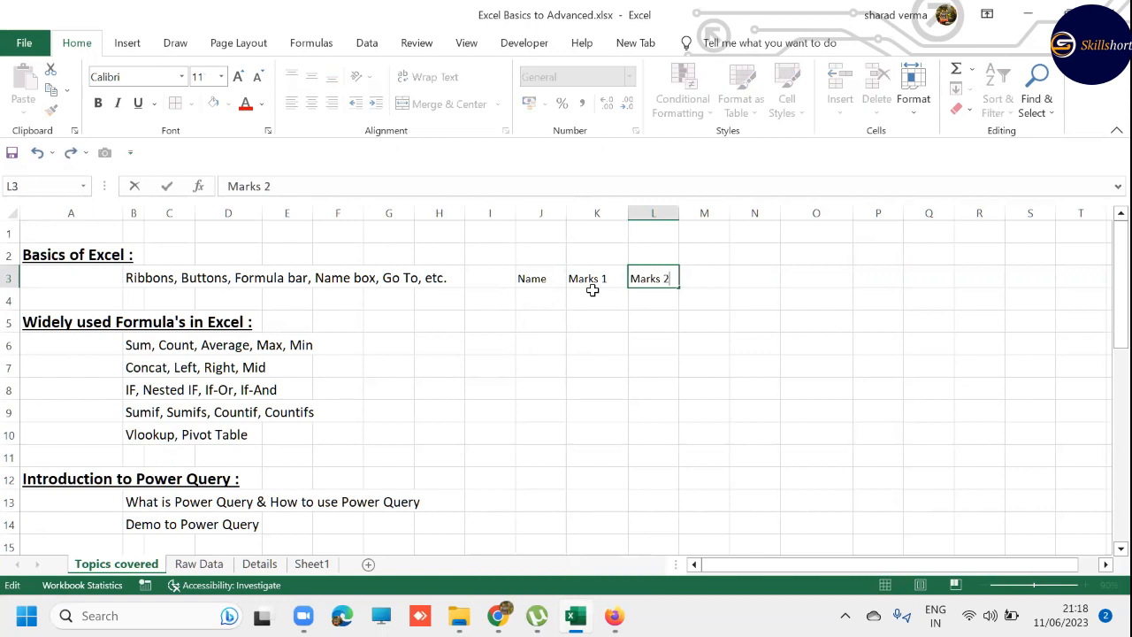
key(Return)
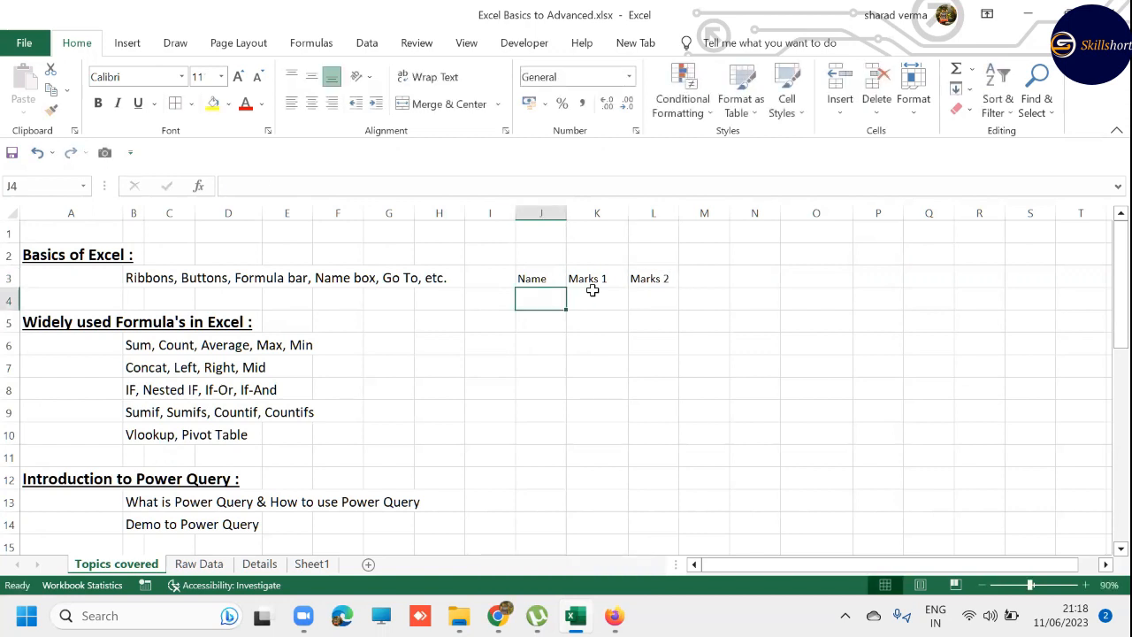
- Enter the names A, B, C and D in cells J4 through J7
text(A)
key(Return)
text(B)
key(Return)
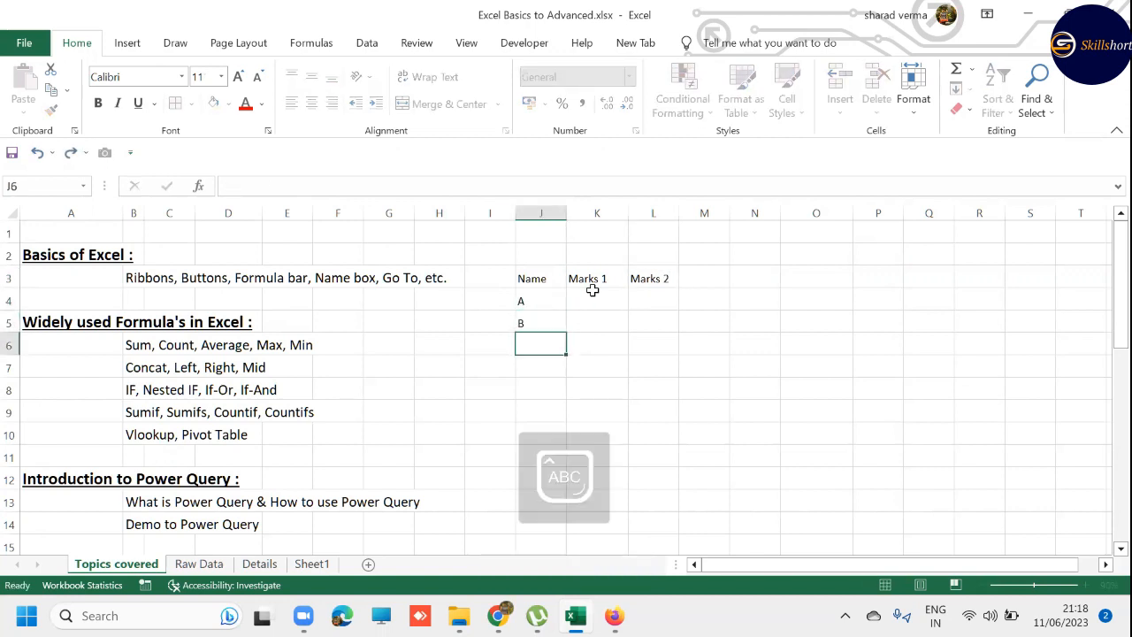
text(C)
key(Return)
text(D)
key(Return)
- Enter the Marks 1 values 1, 2, 3 and 4 in cells K4 through K7
key(Right)
key(Up)
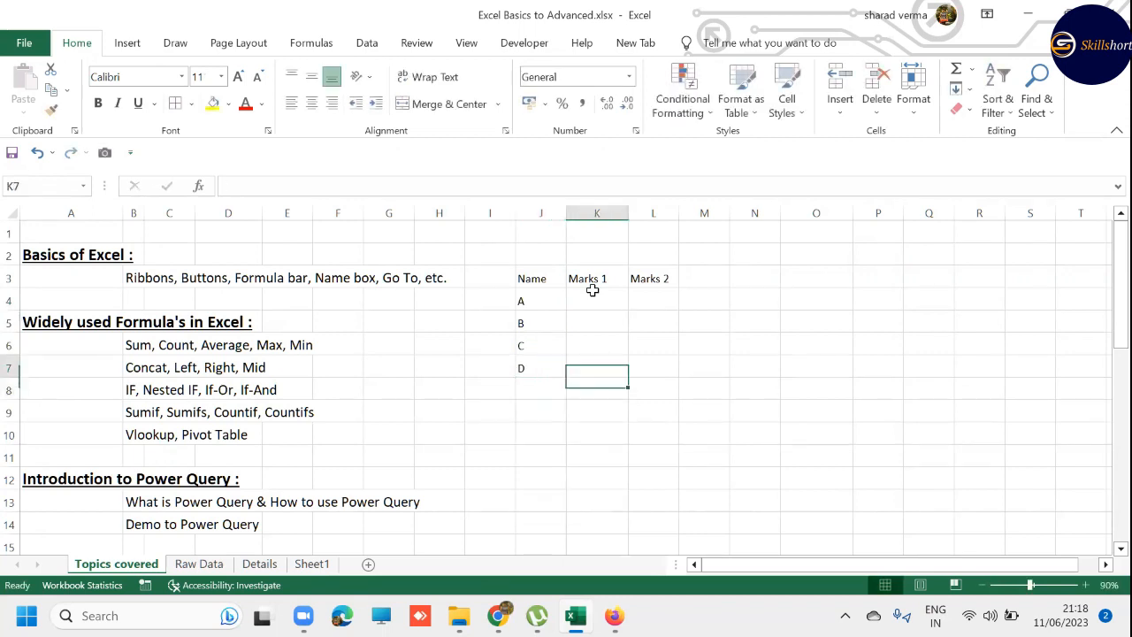
key(Up)
key(Up)
key(Up)
text(1)
key(Return)
text(2)
key(Return)
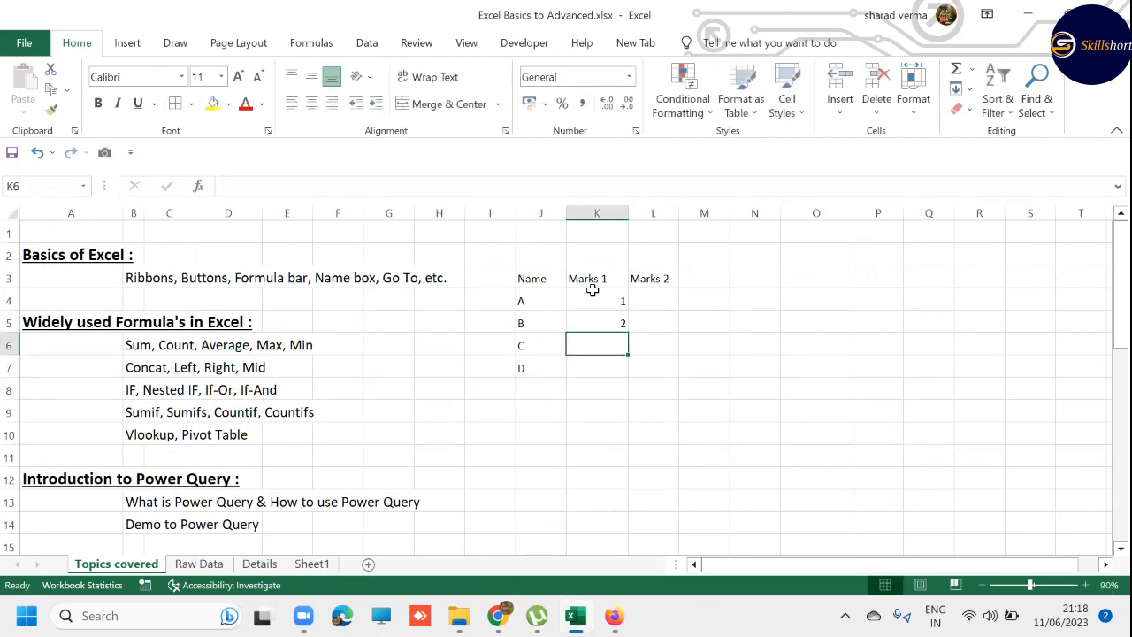
text(3)
key(Return)
text(4)
key(Return)
- Enter the Marks 2 values 2, 3, 1 and 3 in cells L4 through L7
key(Right)
key(Up)
key(Up)
key(Up)
key(Up)
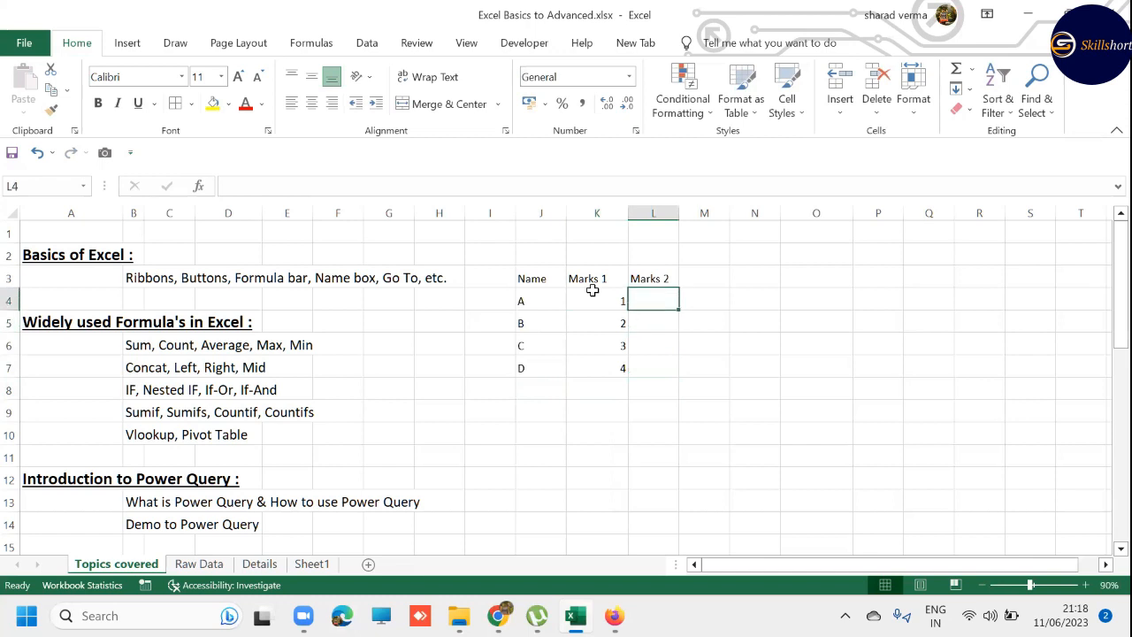
text(2)
key(Return)
text(3)
key(Return)
text(1)
key(Return)
text(3)
key(Return)
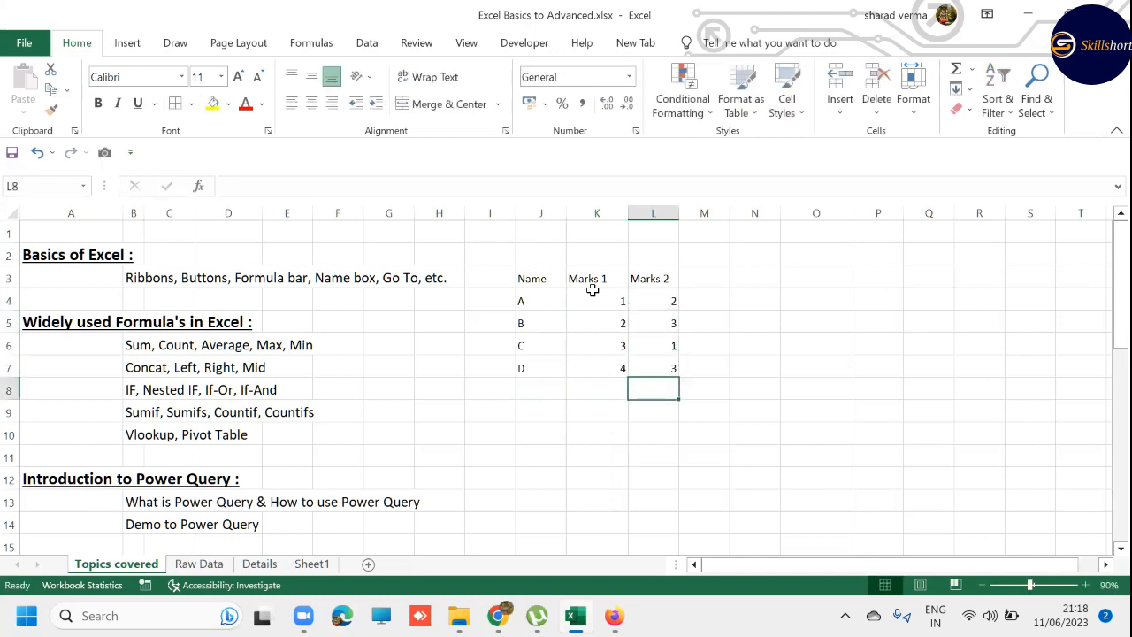
- Label cell J8 below the names as SUM
key(Left)
key(Left)
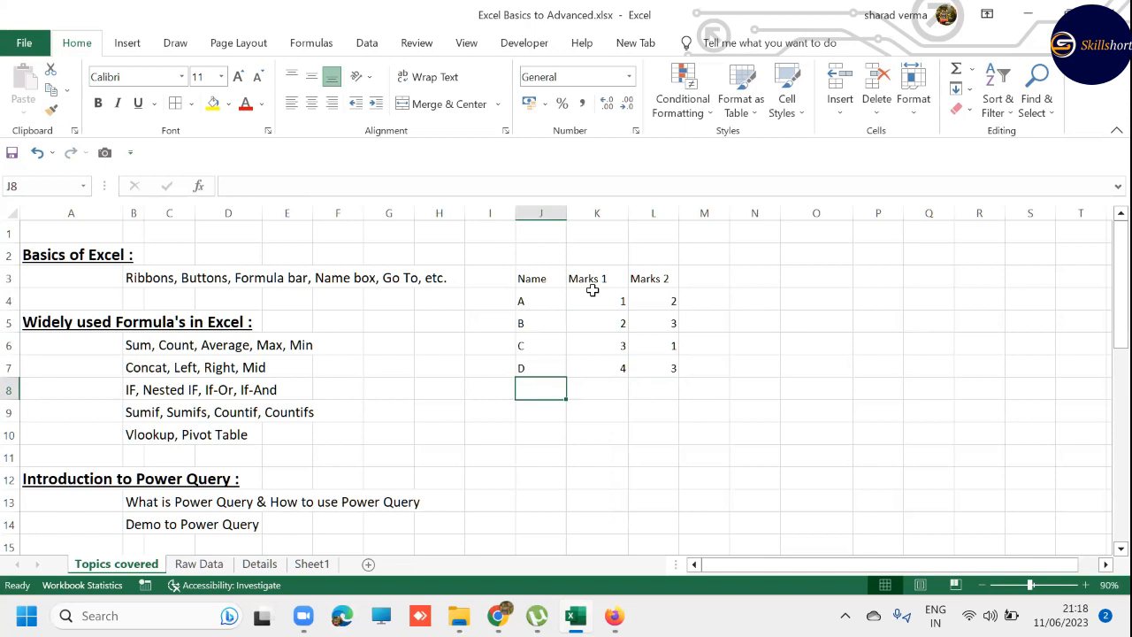
text(SUM)
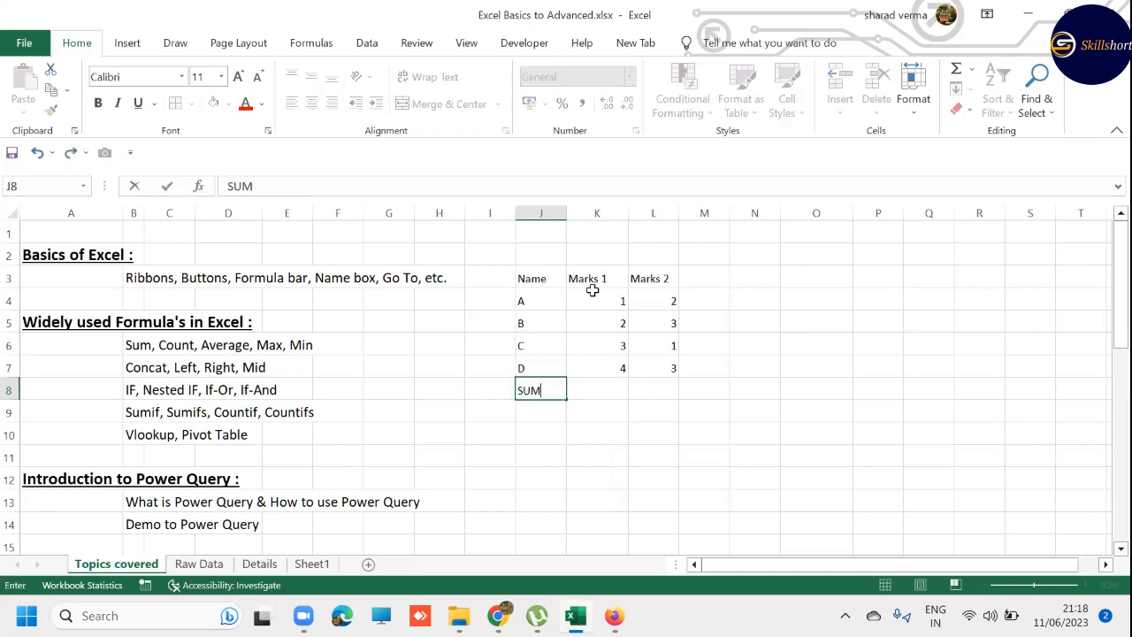
key(Tab)
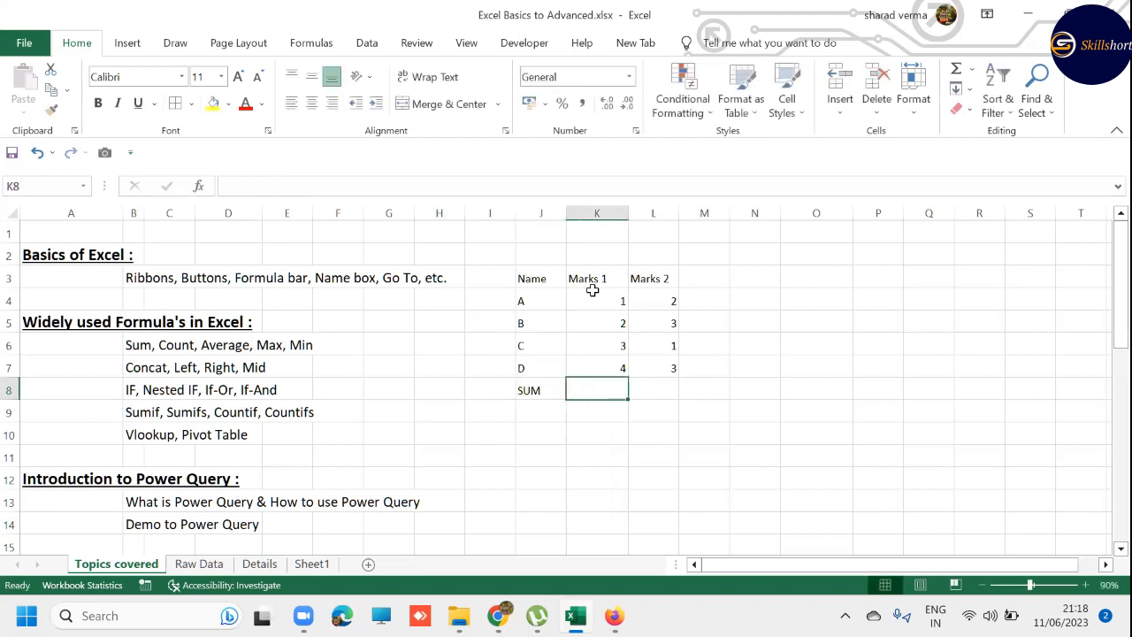
key(Up)
key(Up)
key(Up)
key(Up)
key(Up)
key(Left)
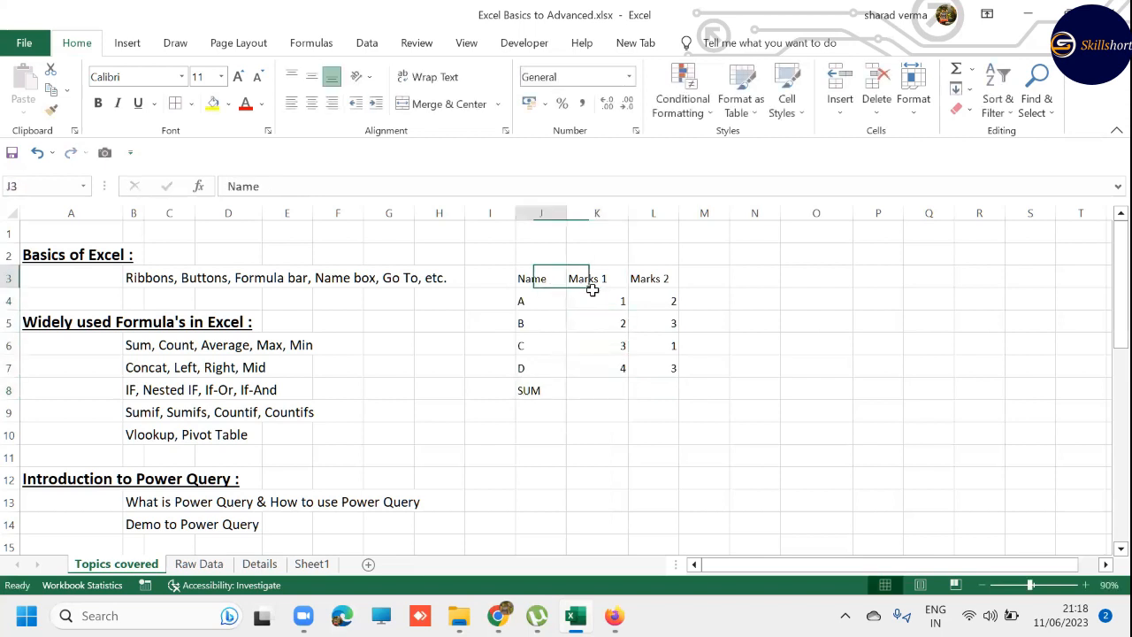
key(Down)
key(Down)
key(Down)
key(Down)
key(Down)
key(Right)
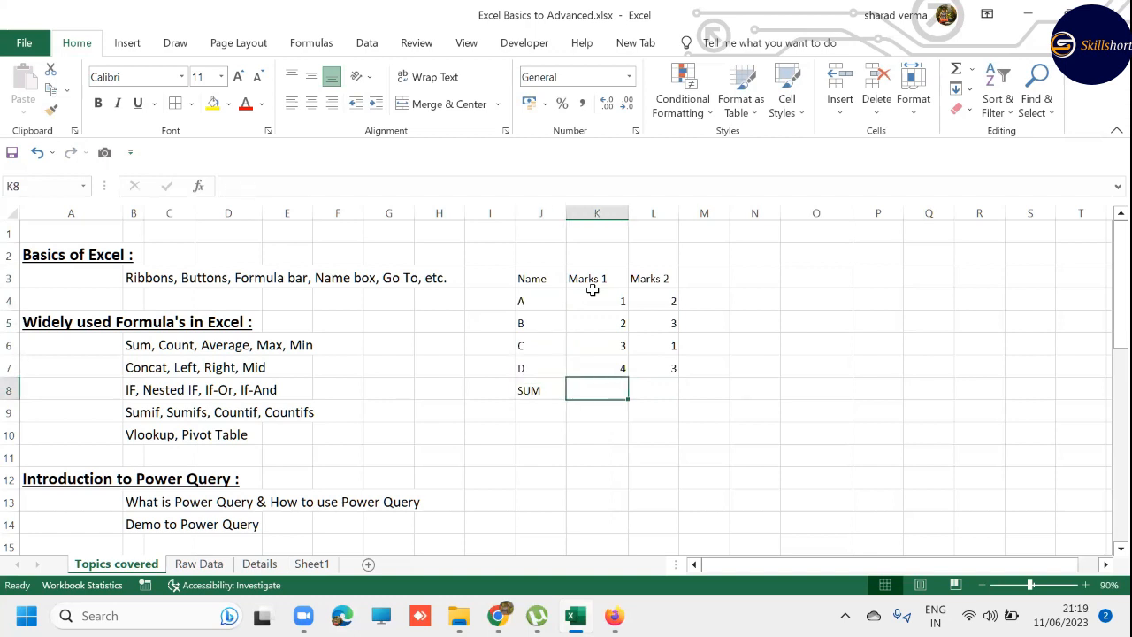
- Total the Marks 1 column in cell K8 with the formula =SUM(K4:K7)
text(=)
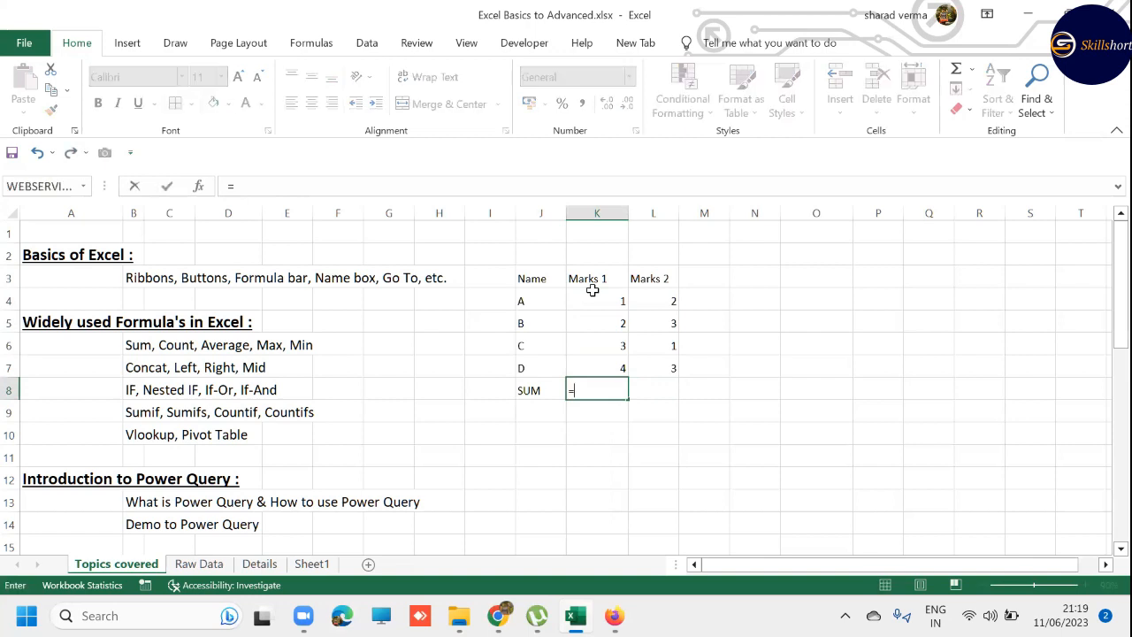
text(SUM)
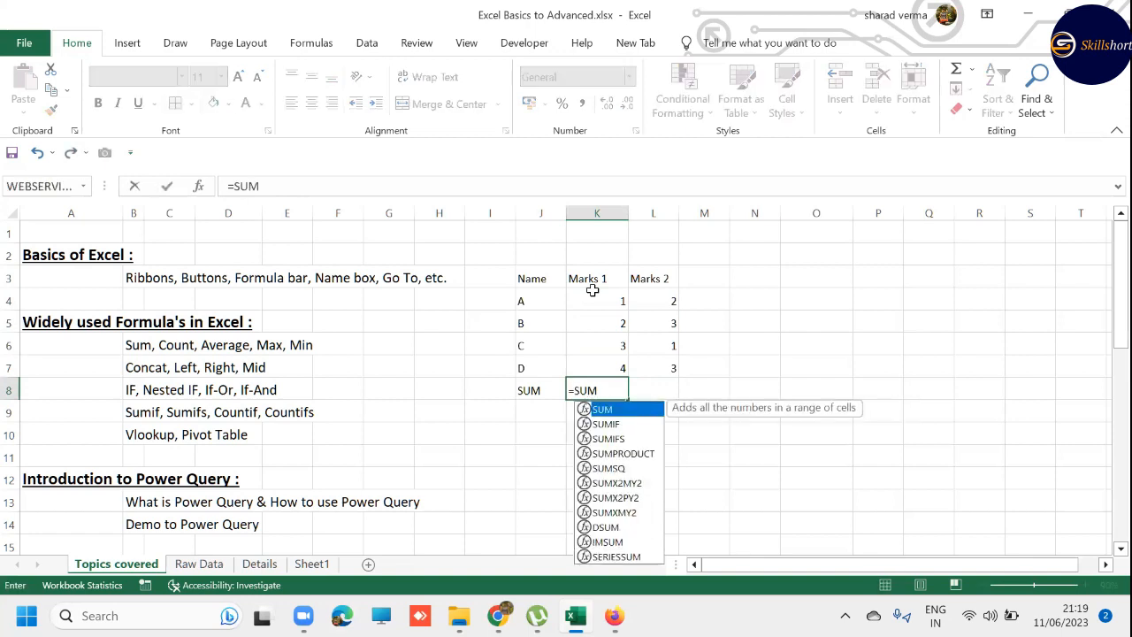
text(()
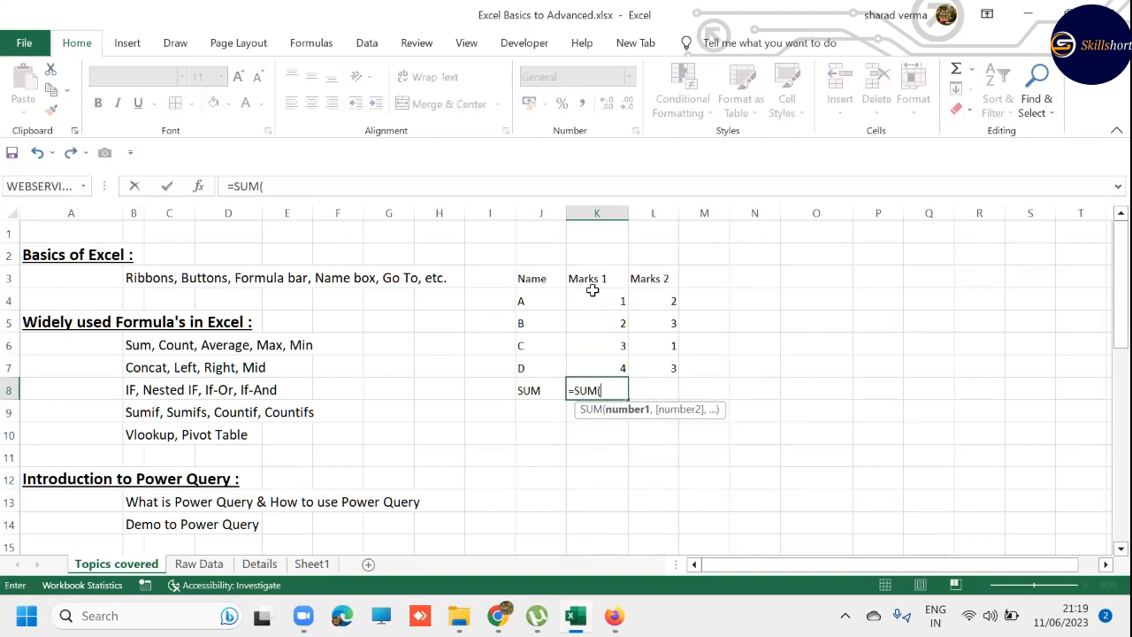
key(Up)
key(Up)
key(Up)
key(Up)
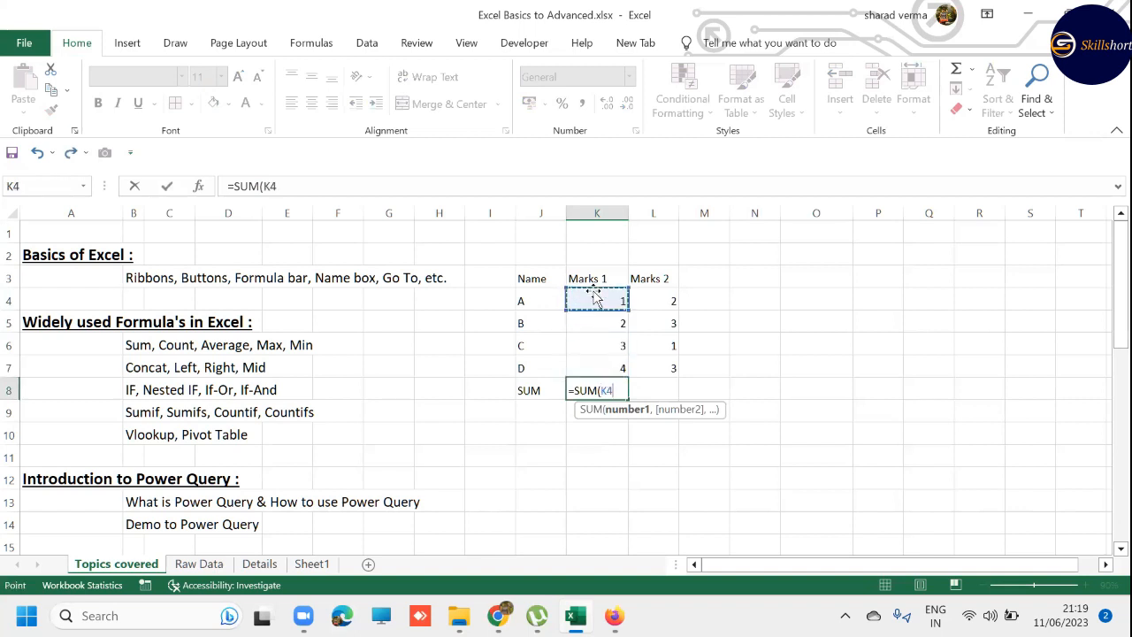
key(shift+Down)
key(shift+Down)
key(shift+Down)
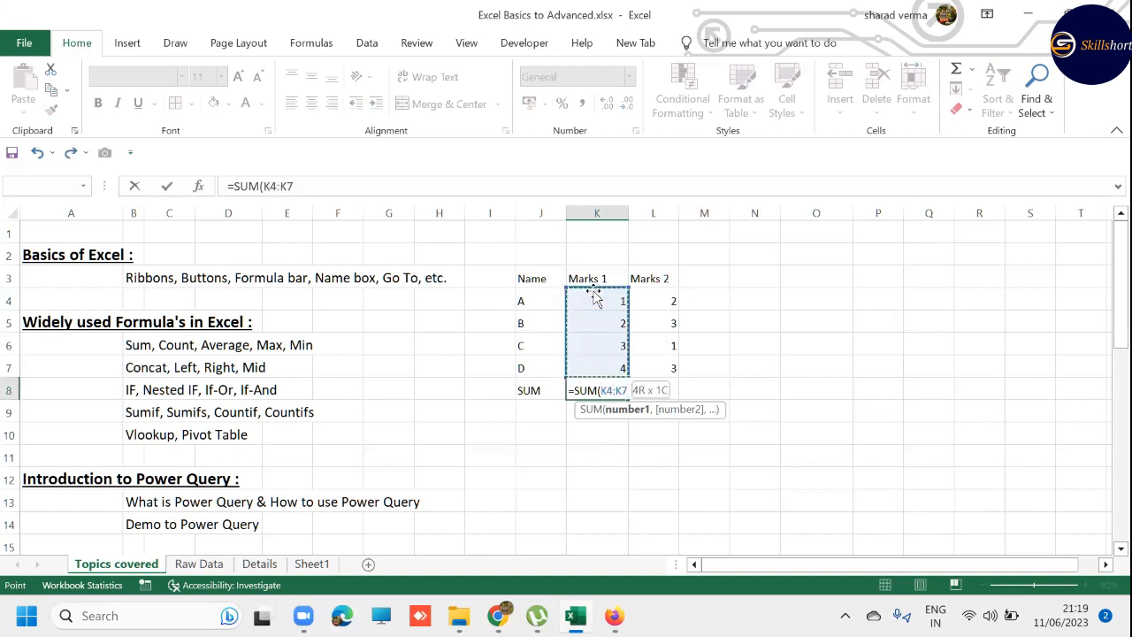
text())
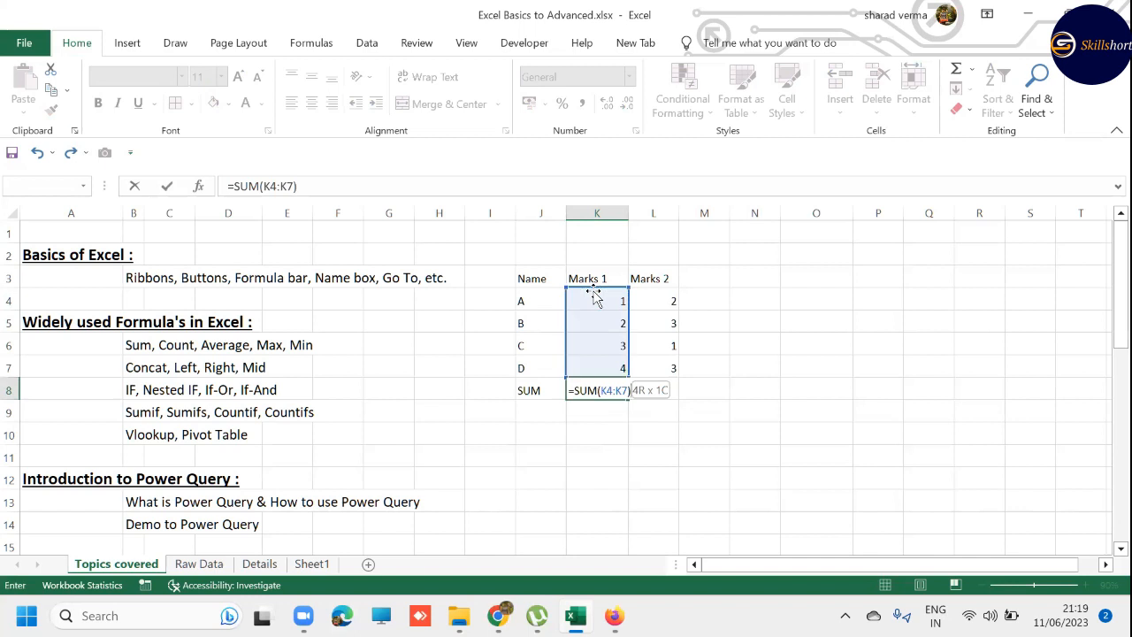
key(ctrl+Return)
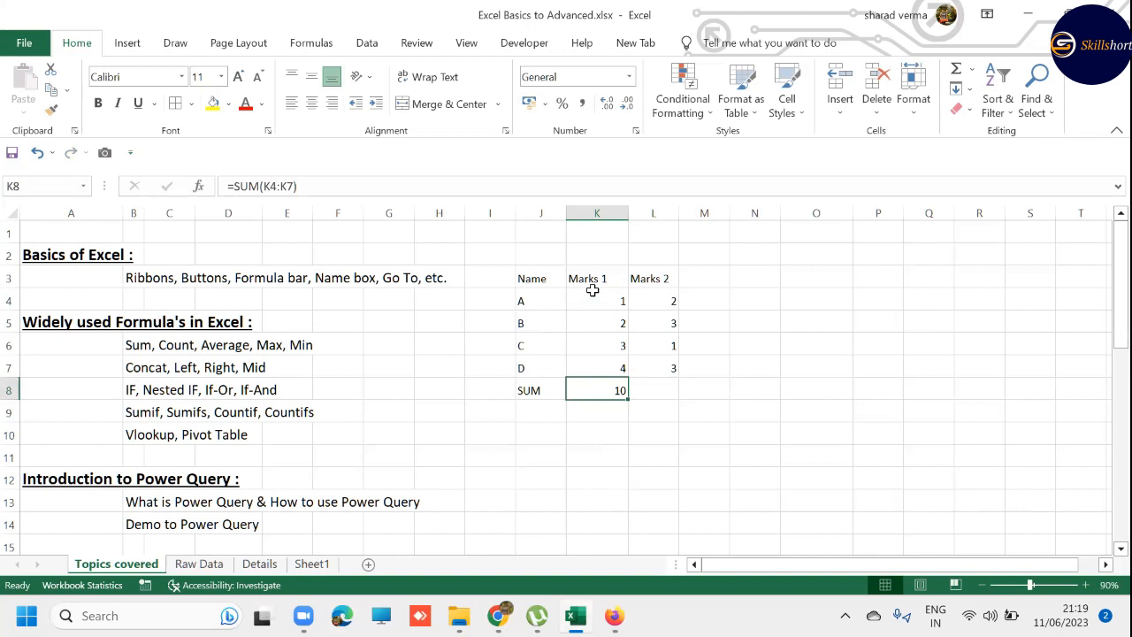
key(ctrl+c)
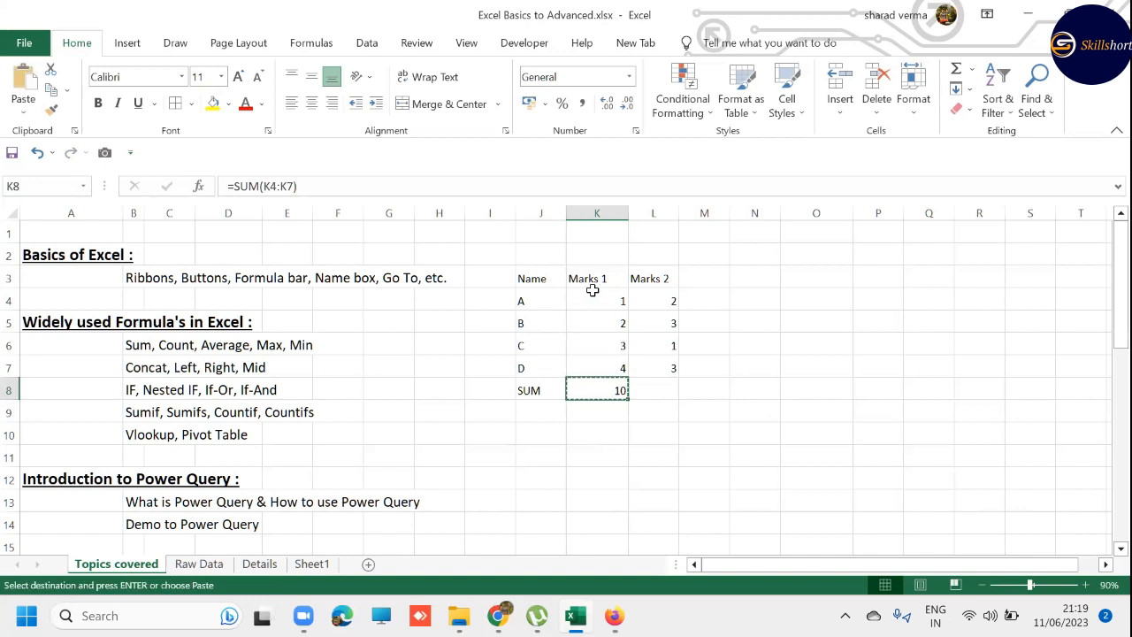
key(Down)
key(Down)
key(Down)
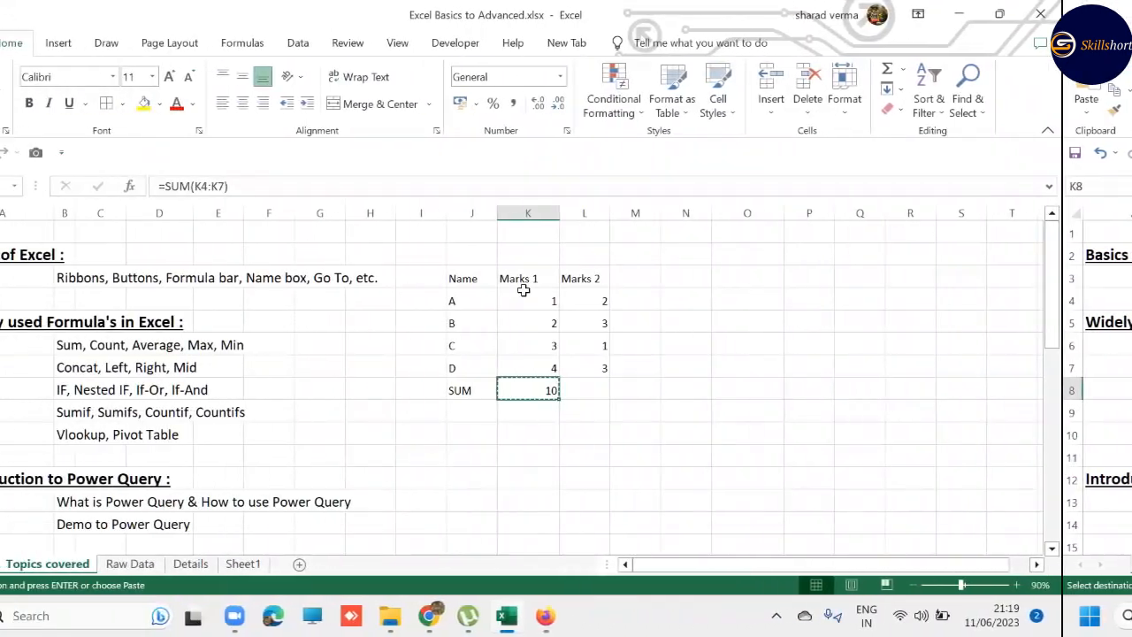
key(Escape)
- Enter the label TOTAL MARKS 1 in cell N3, beside the marks table
key(Right)
key(Right)
key(Right)
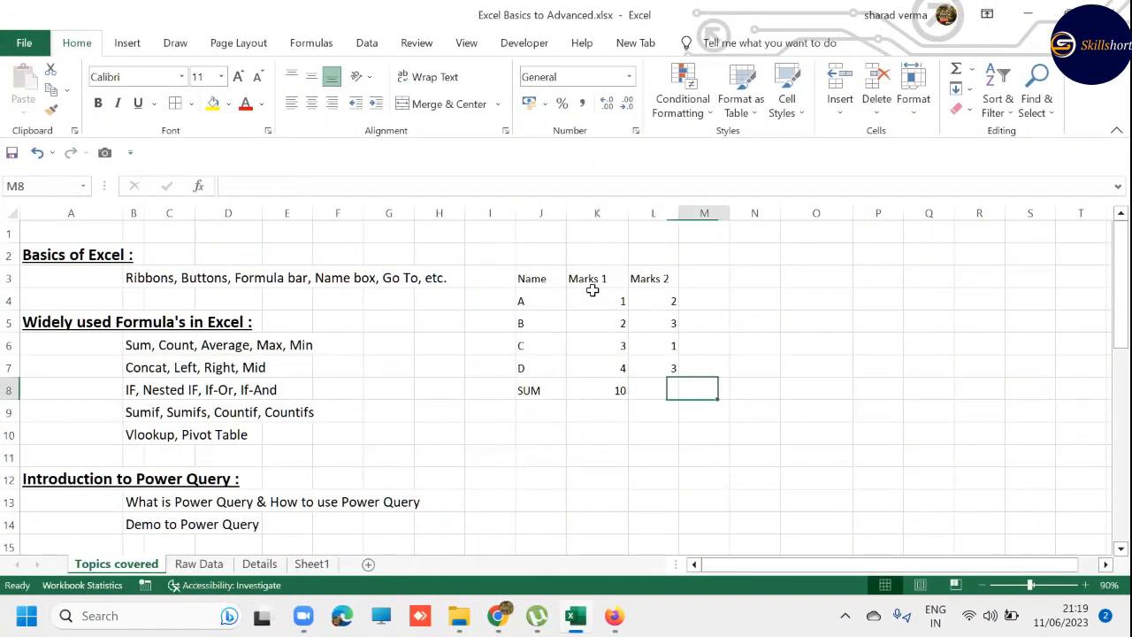
key(Up)
key(Up)
key(Up)
key(Up)
key(Up)
text(tOTA)
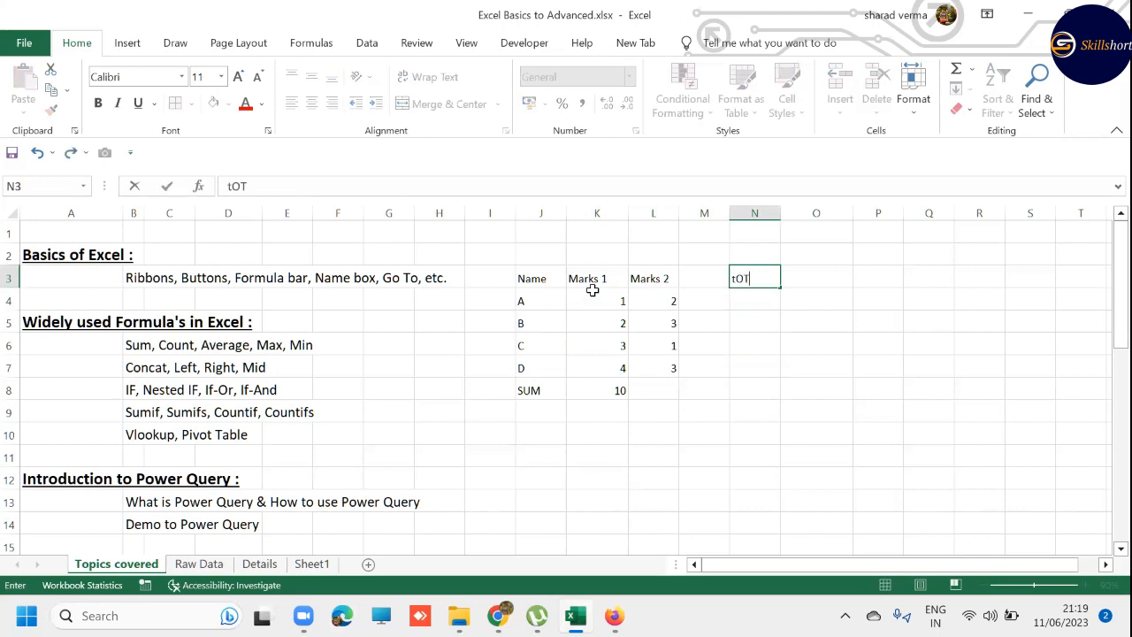
key(BackSpace)
key(BackSpace)
key(BackSpace)
key(BackSpace)
text(TOTAL MARKS 1)
key(Return)
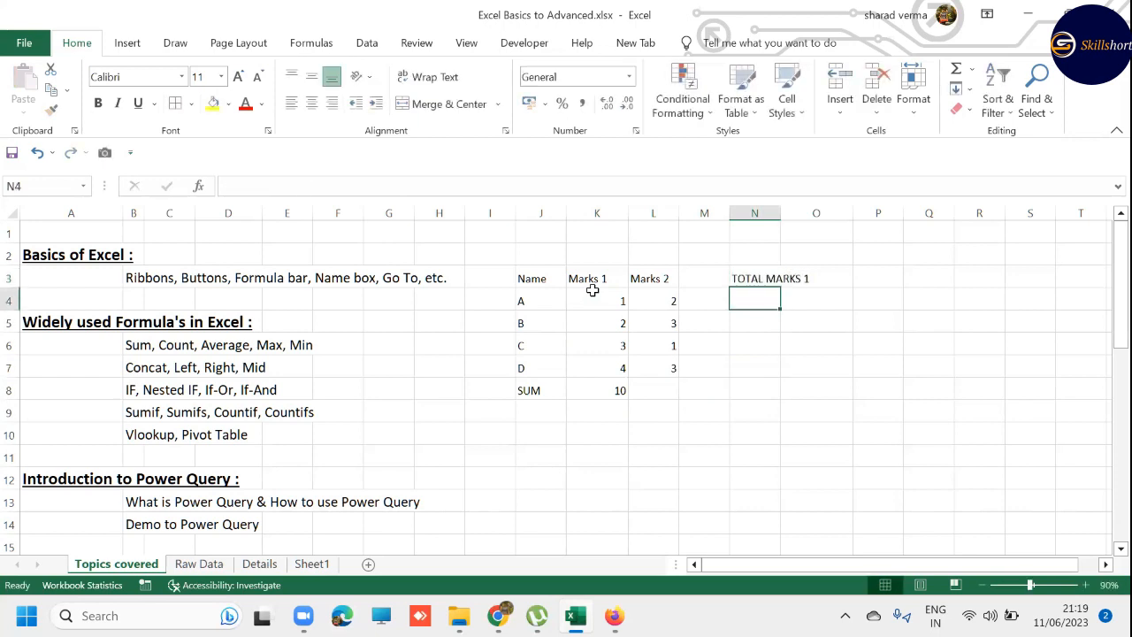
- Autofit column N to the TOTAL MARKS 1 label and fill cell O3 with yellow
key(Up)
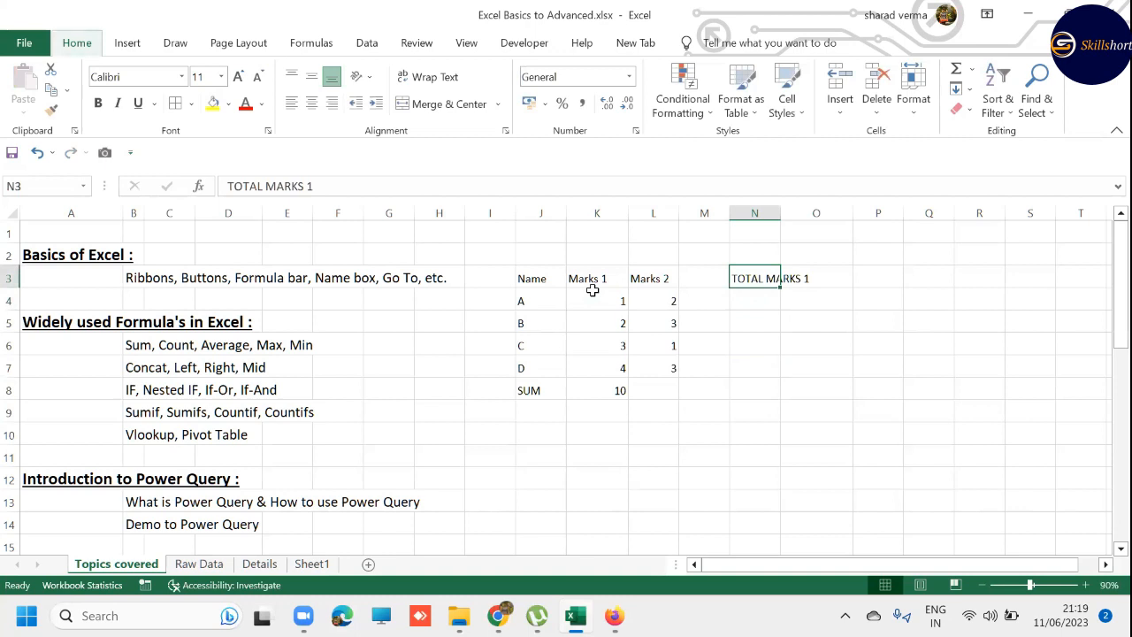
key(alt+h)
key(o)
key(i)
key(Right)
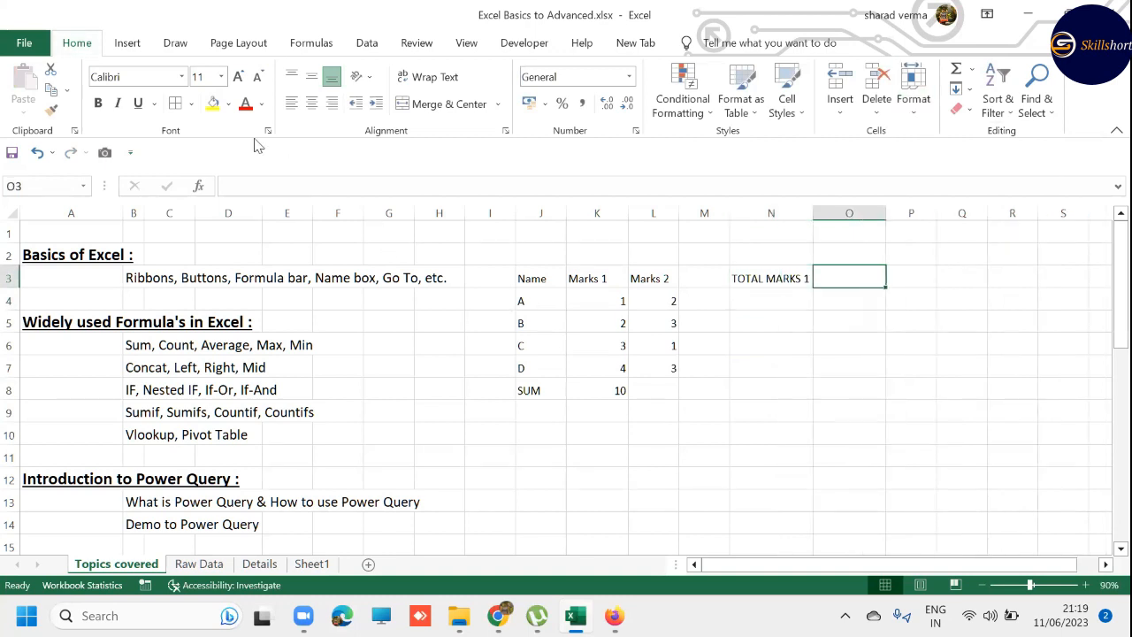
click(215, 107)
- Copy the label down into cell N4, change it to TOTAL MARKS 2, and fill cell O4 with the same yellow
click(781, 308)
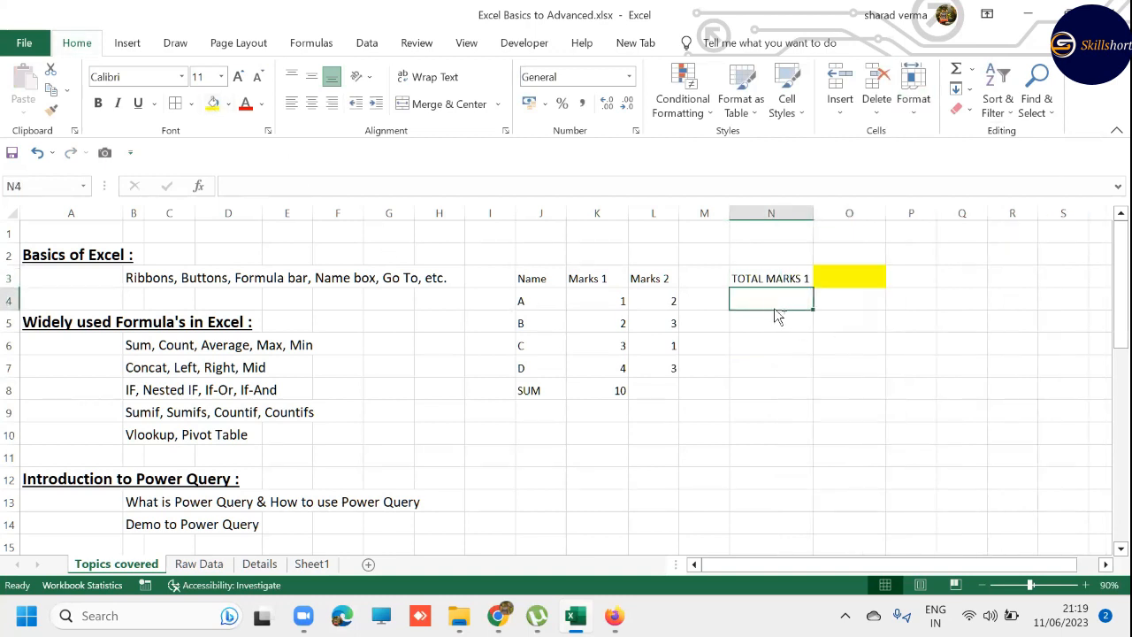
key(ctrl+d)
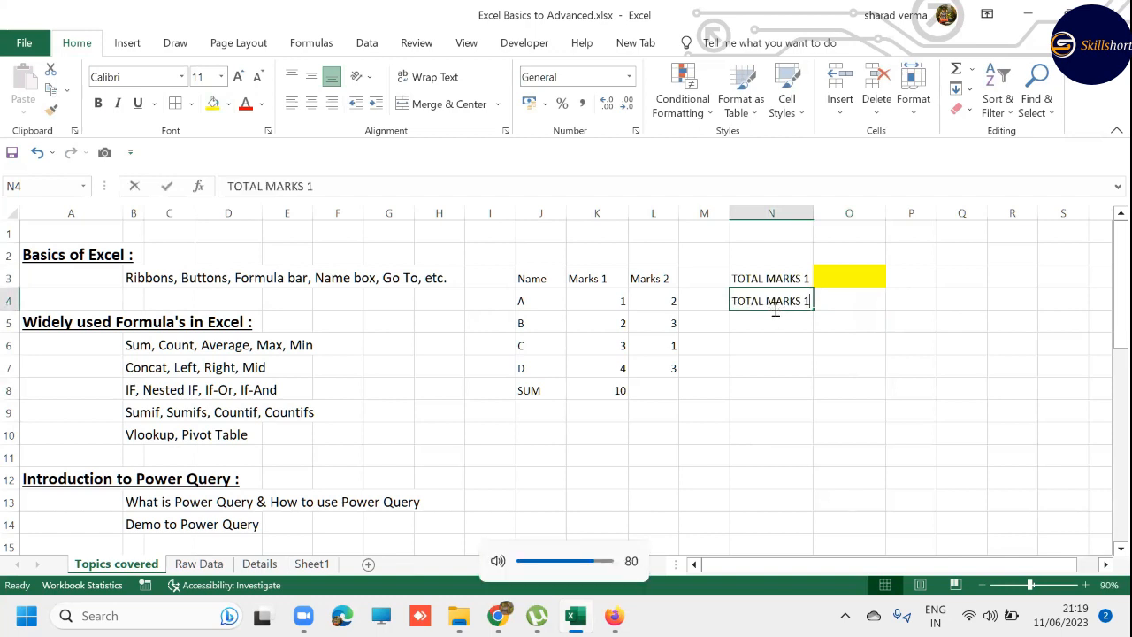
key(F2)
key(BackSpace)
text(2)
key(Tab)
key(F4)
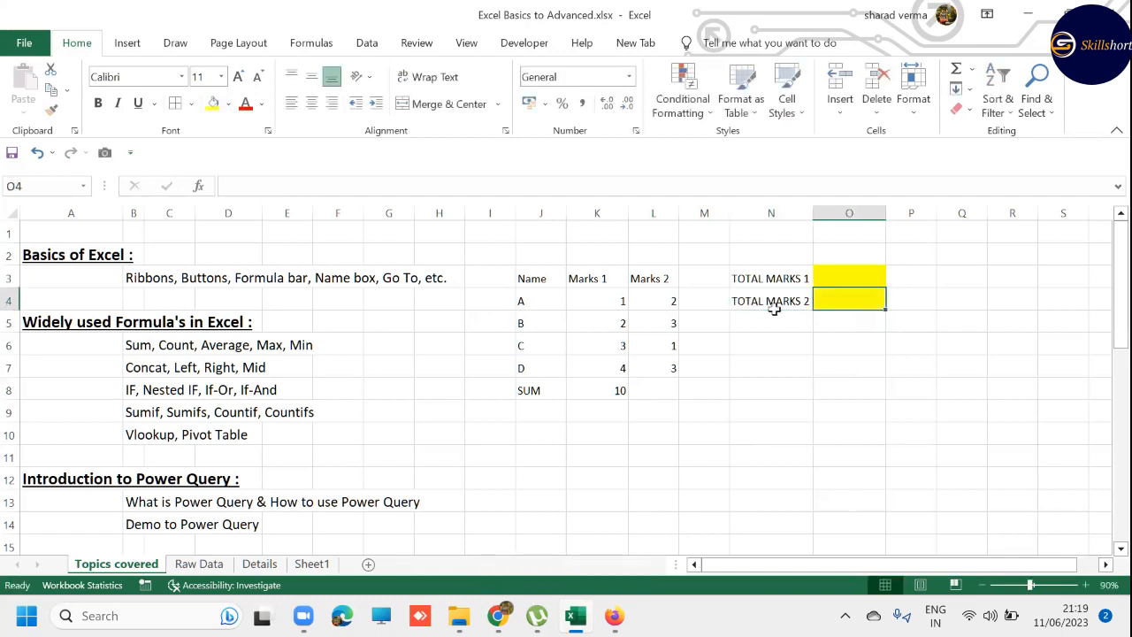
- Copy the SUM formula from cell K8 and paste it into cell O3 beside TOTAL MARKS 1
key(Down)
key(Up)
key(Up)
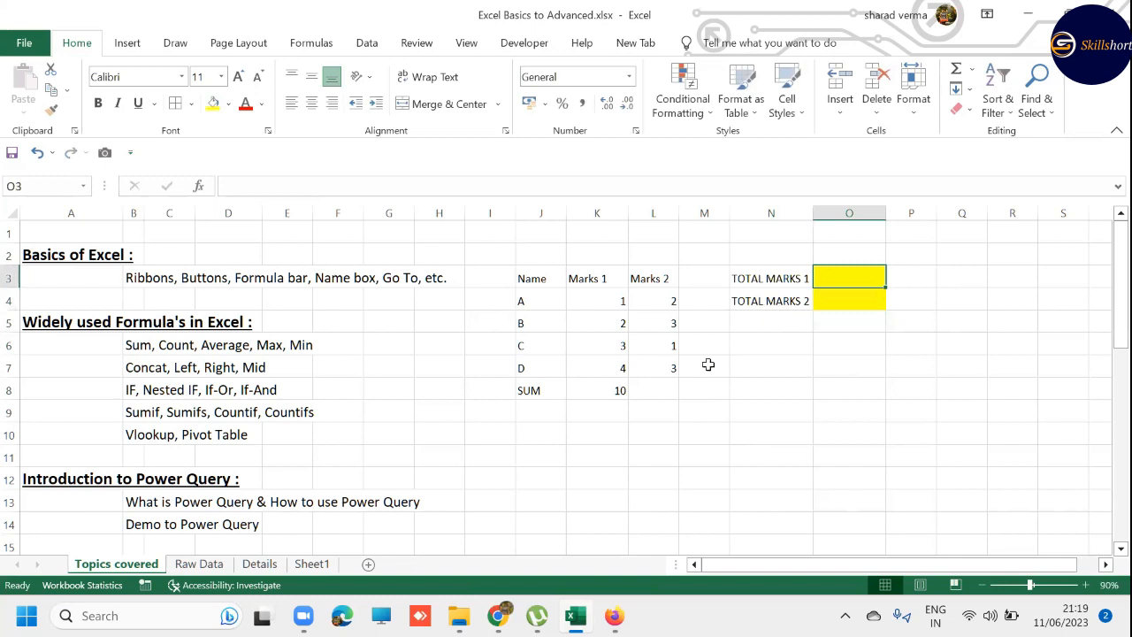
click(622, 397)
key(ctrl+c)
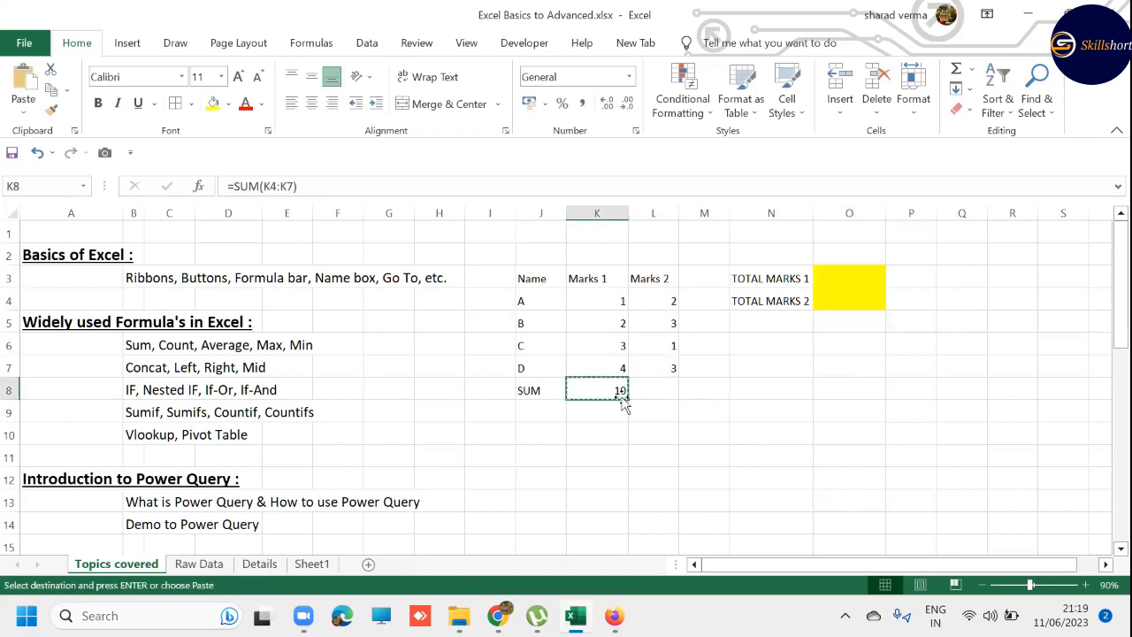
key(Escape)
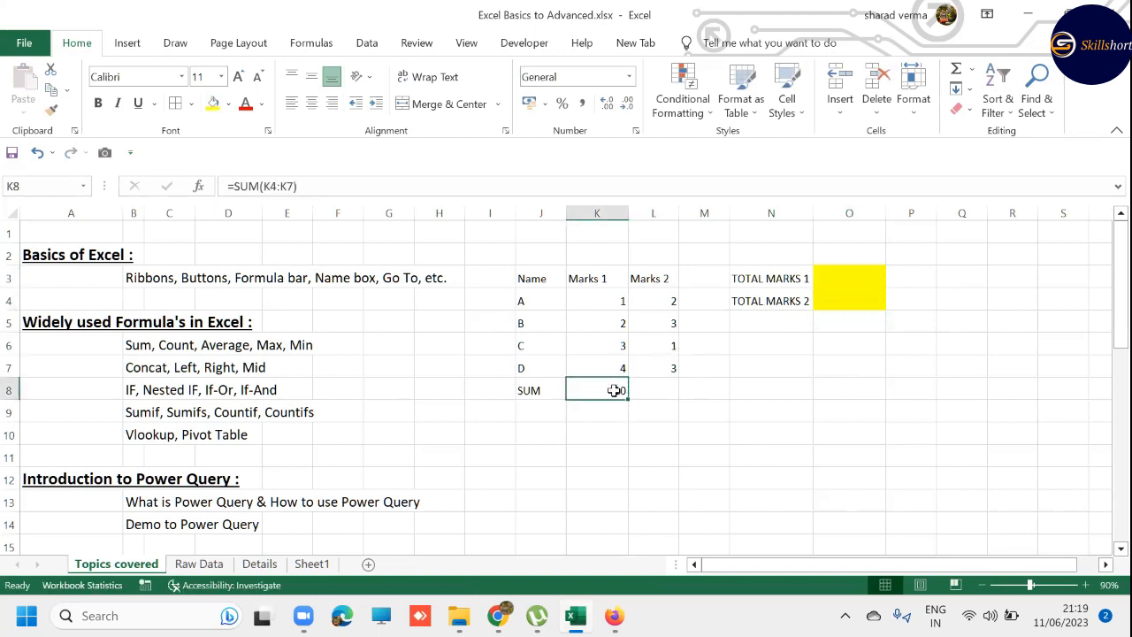
key(ctrl+c)
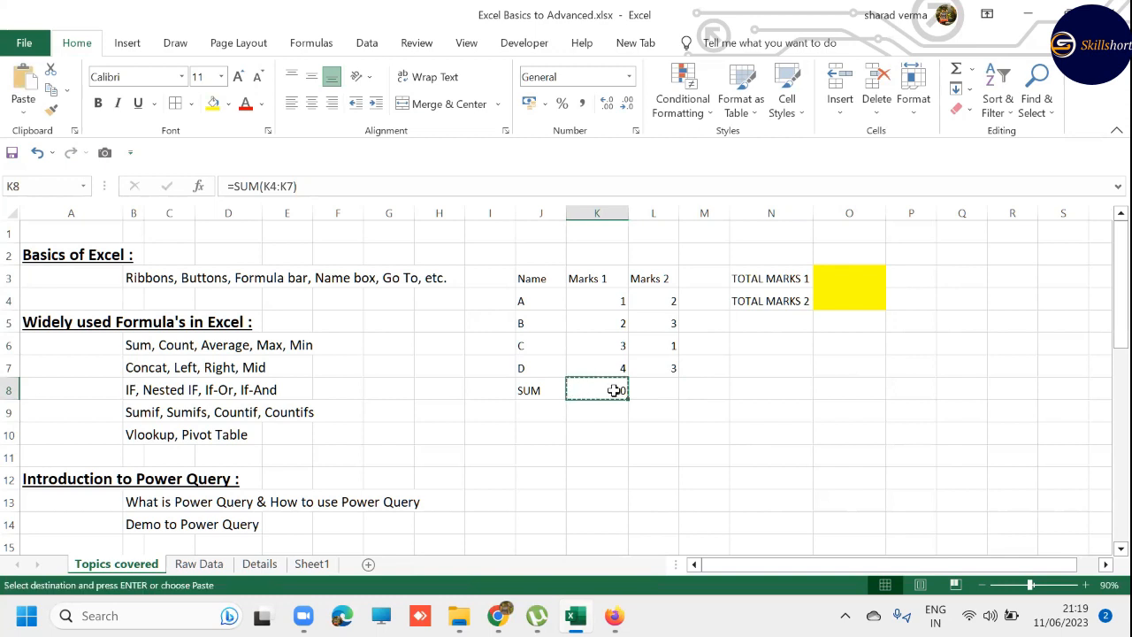
key(Right)
key(Right)
key(Right)
key(Right)
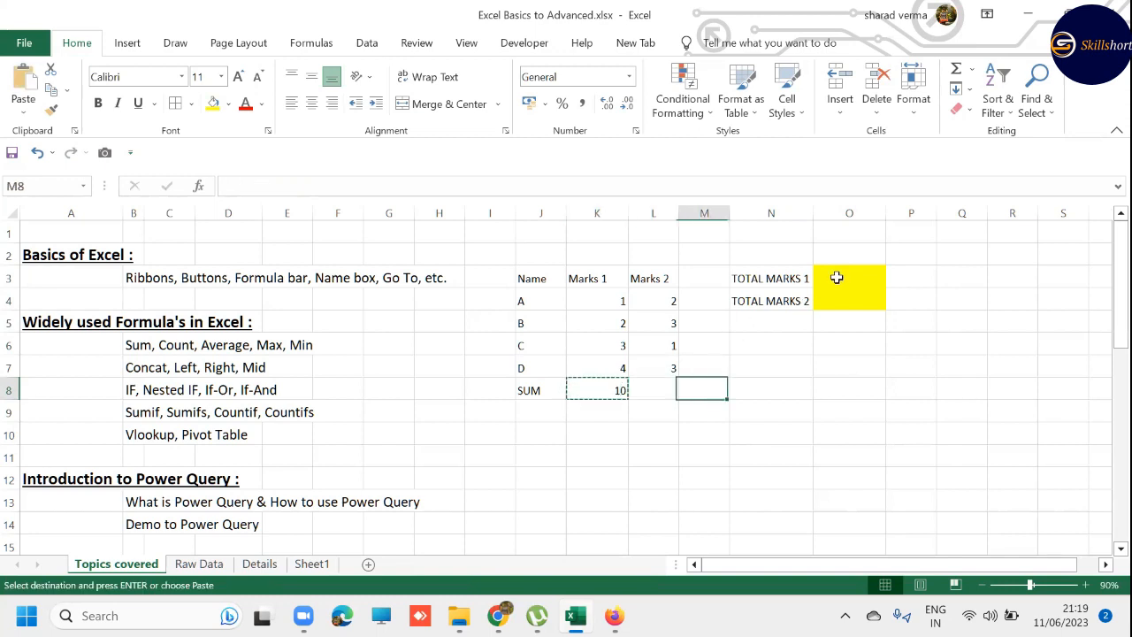
key(Up)
key(Up)
key(Up)
key(Up)
key(Up)
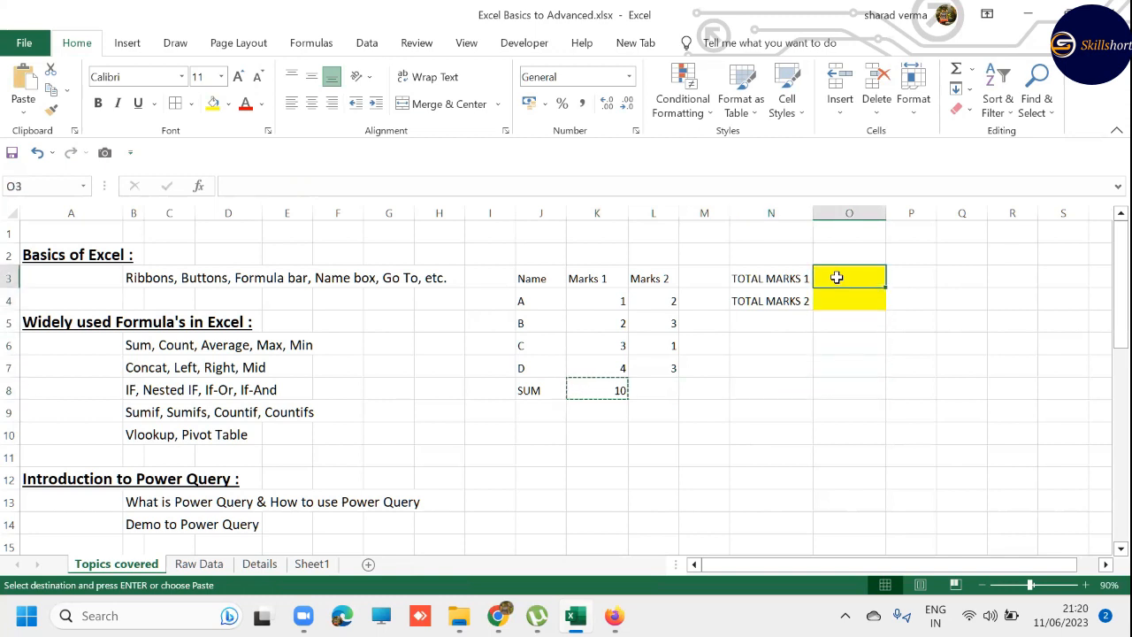
key(ctrl+v)
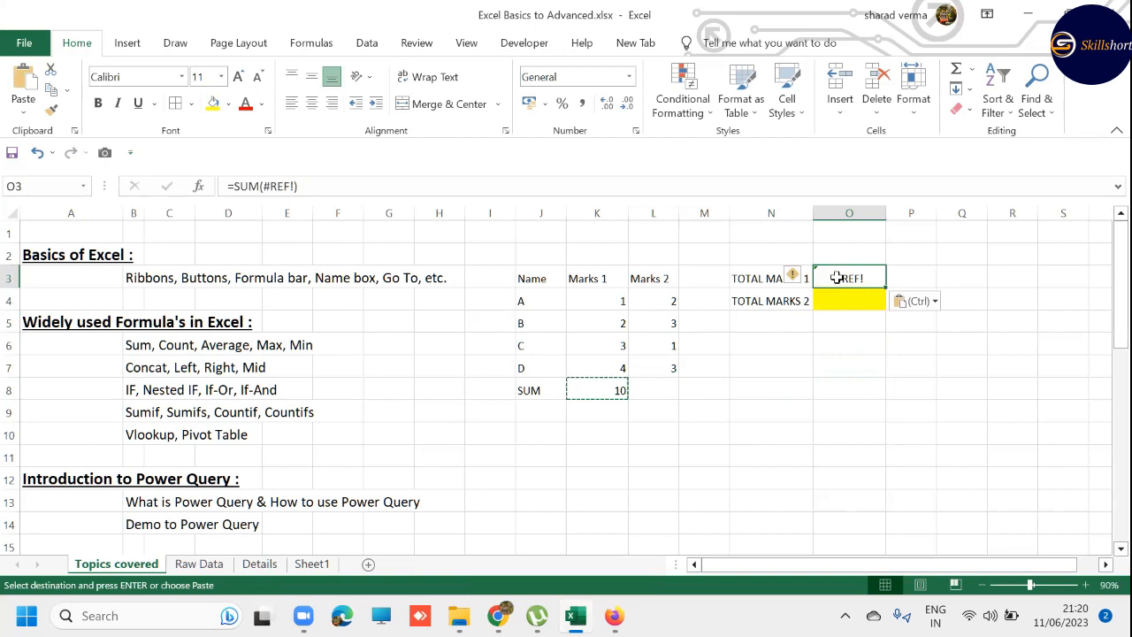
key(Escape)
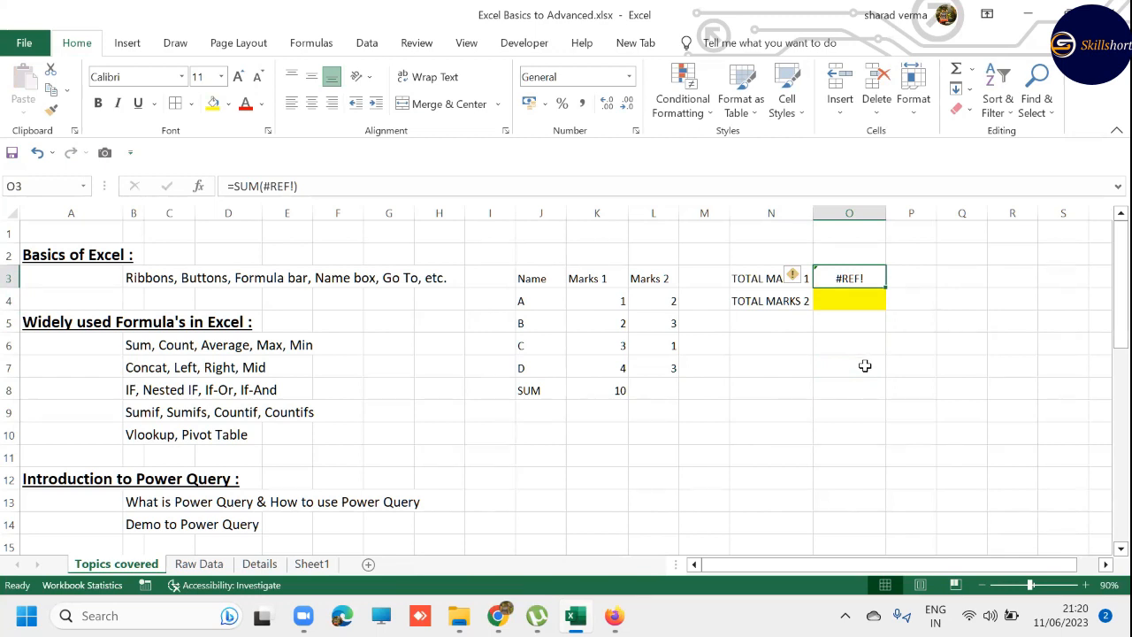
- Insert two blank rows above row 1 of the sheet
key(Up)
key(Up)
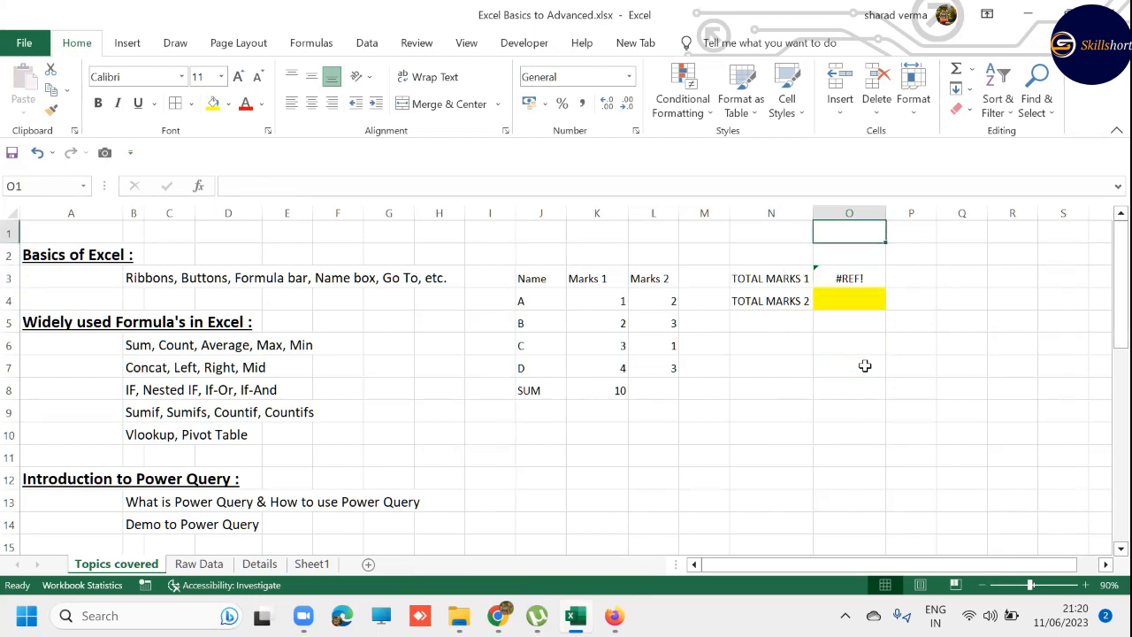
key(shift+space)
key(ctrl+shift+plus)
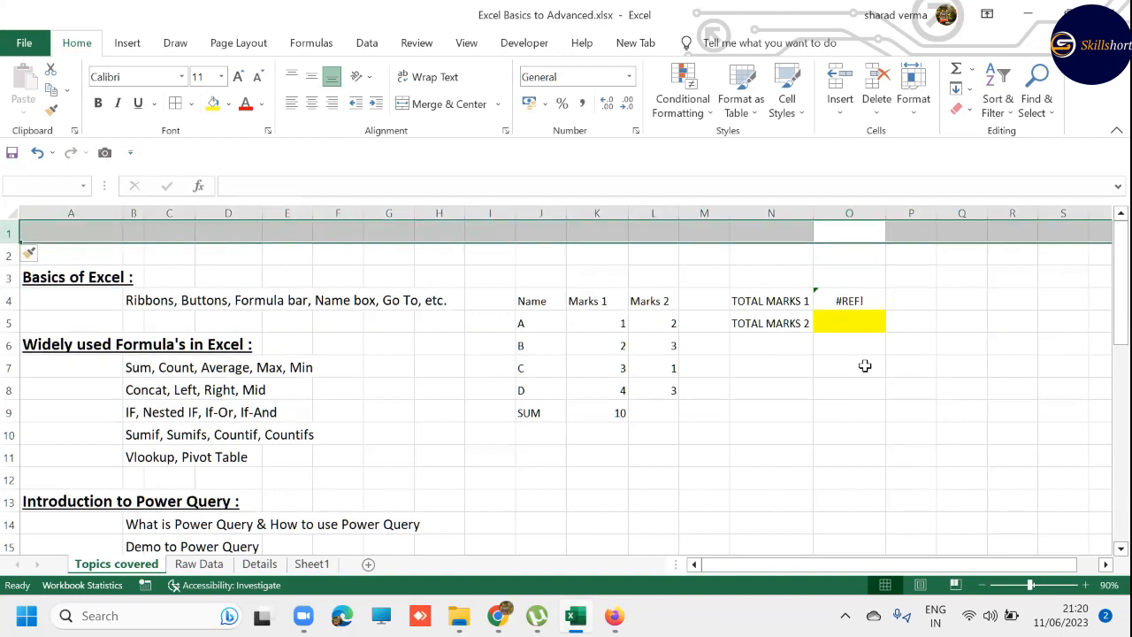
key(ctrl+shift+plus)
- Copy the Marks 1 SUM formula from cell K10 and paste it into cell O5 beside TOTAL MARKS 1
key(Left)
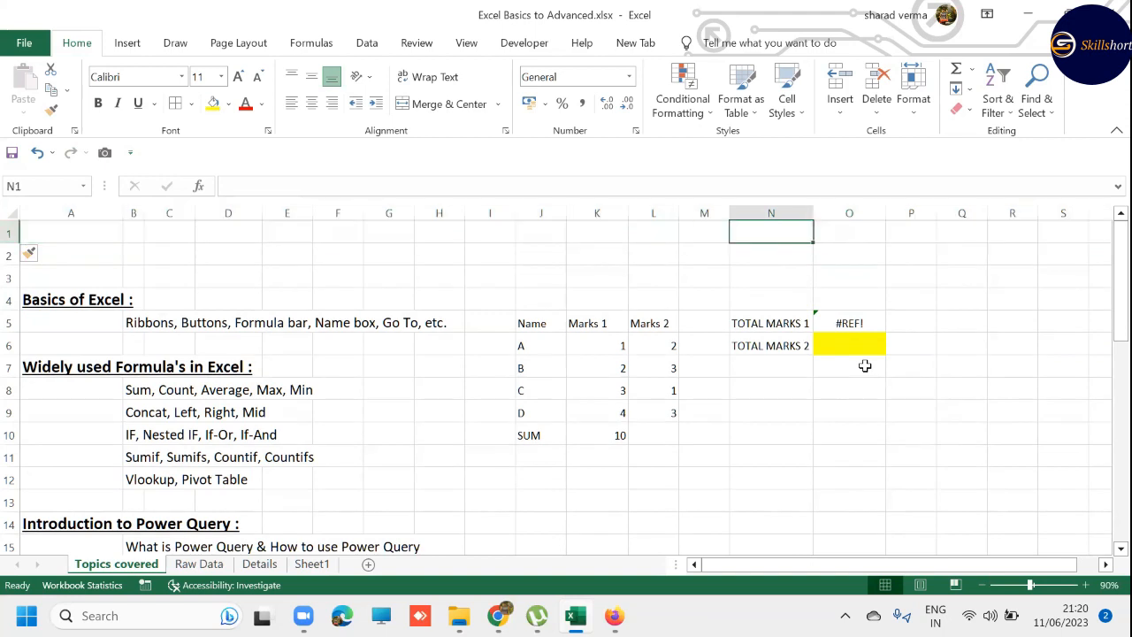
key(Down)
key(Down)
key(Down)
key(Down)
key(Down)
key(Down)
key(Down)
key(Down)
key(Down)
key(Left)
key(Left)
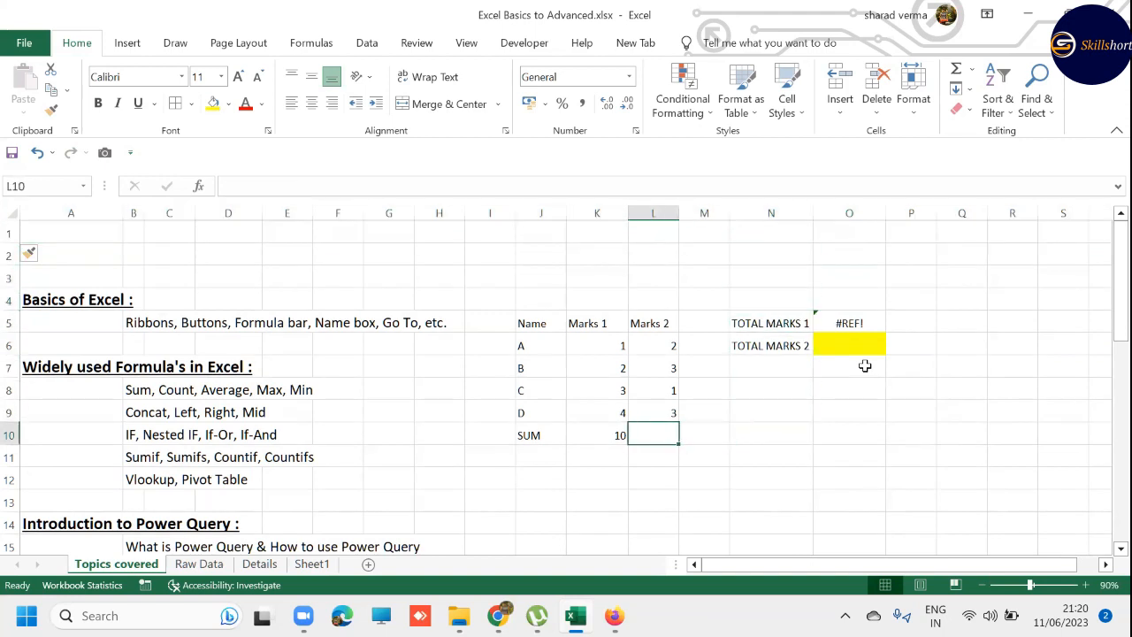
key(Left)
key(ctrl+c)
key(Right)
key(Right)
key(Right)
key(Right)
key(Up)
key(Up)
key(Up)
key(Up)
key(Up)
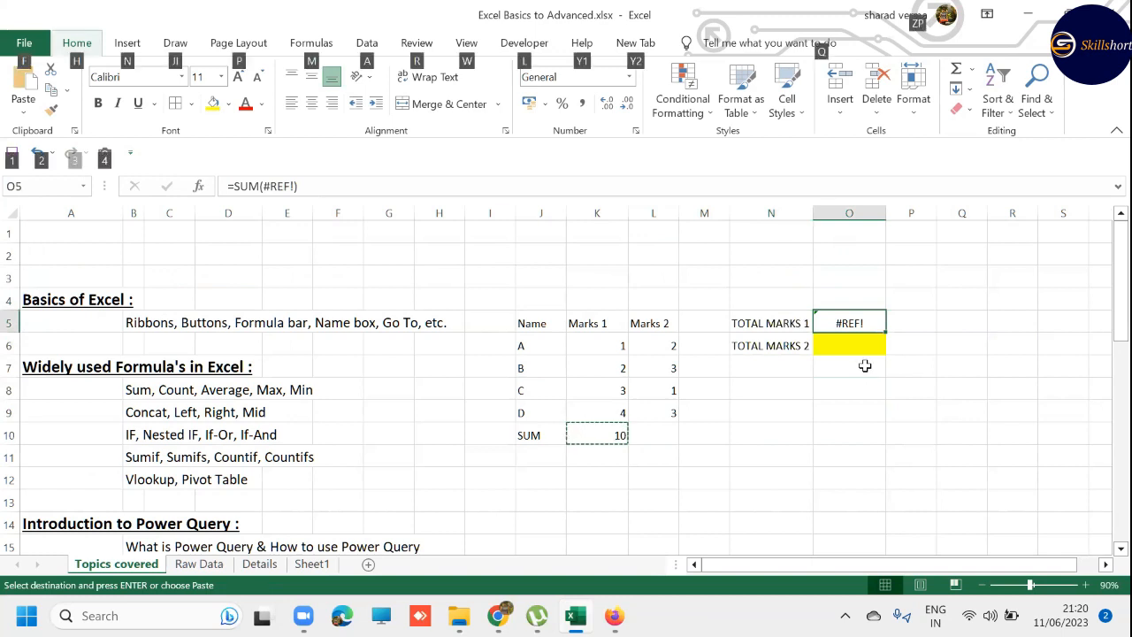
key(ctrl+v)
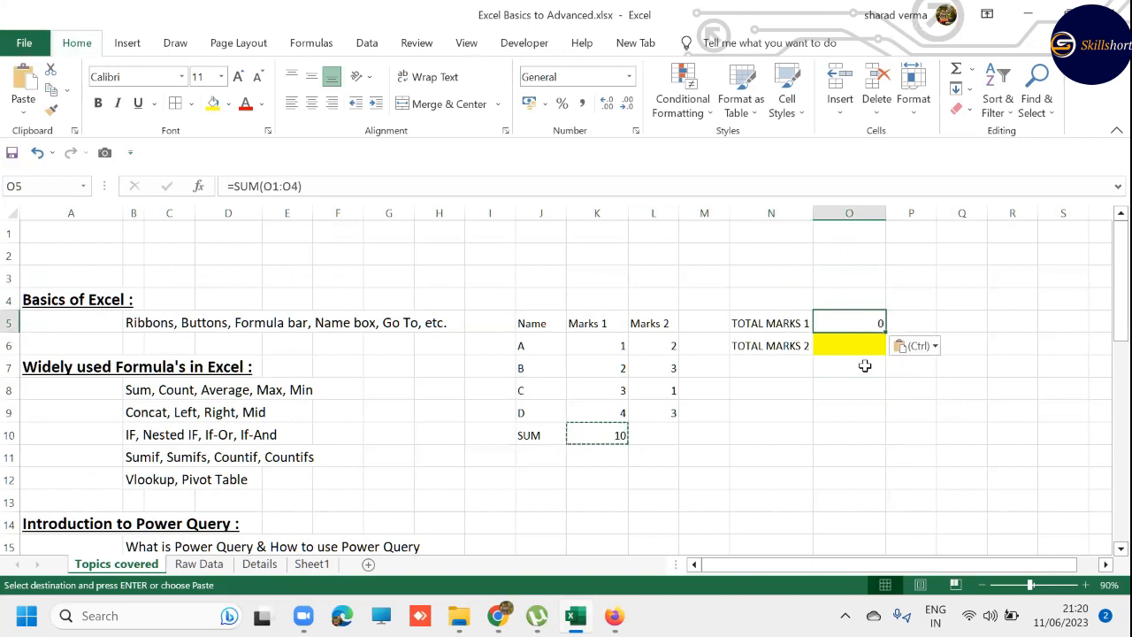
key(Escape)
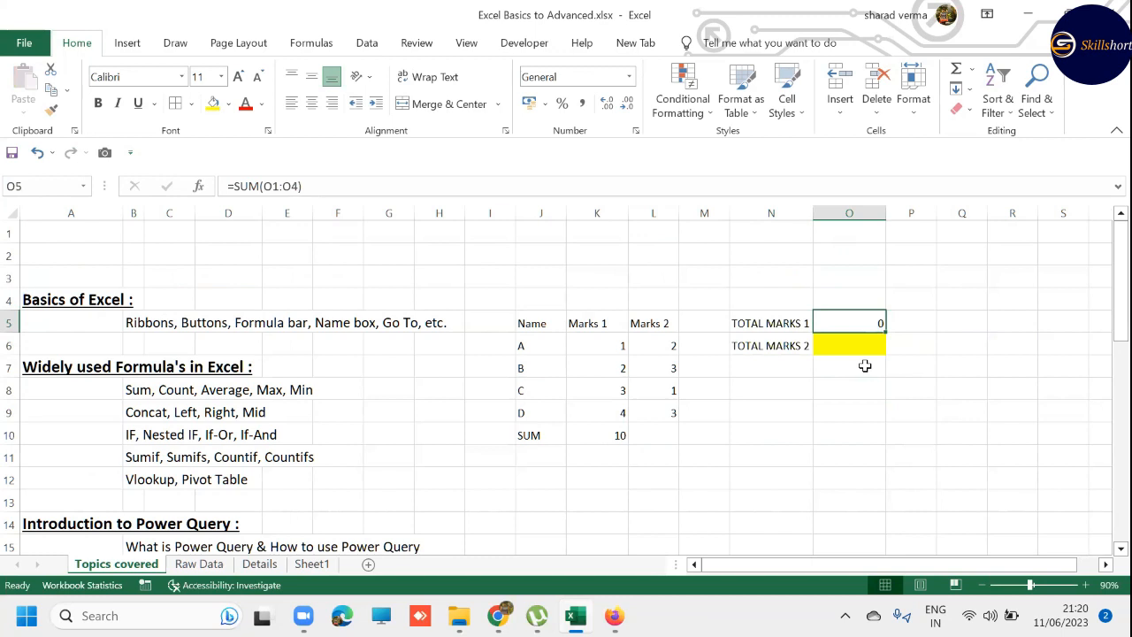
- Undo the paste into cell O5 and both row insertions, and clear the copy selection
key(ctrl+z)
key(ctrl+z)
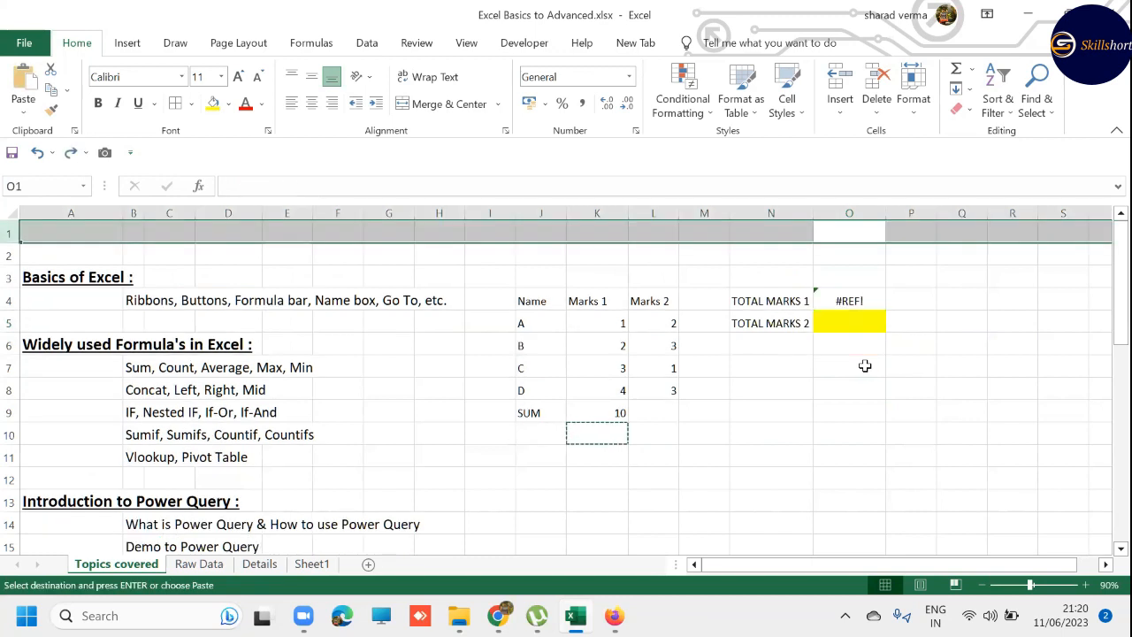
key(ctrl+z)
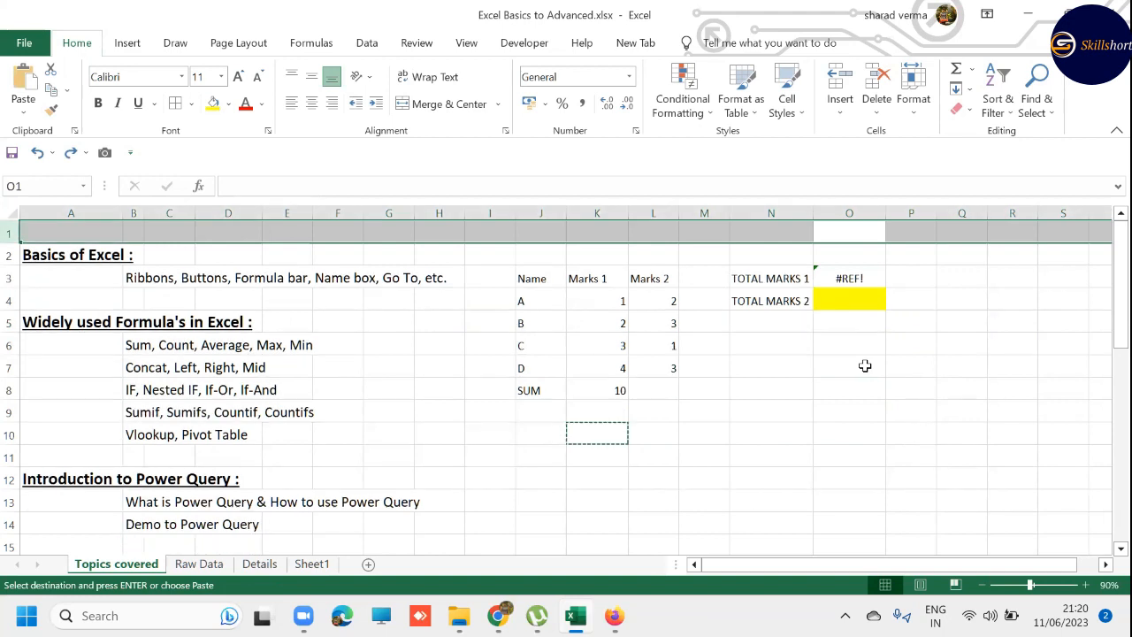
key(Escape)
- Inspect the cell range referenced by the SUM formula in K8 without changing it
key(Down)
key(Down)
key(Down)
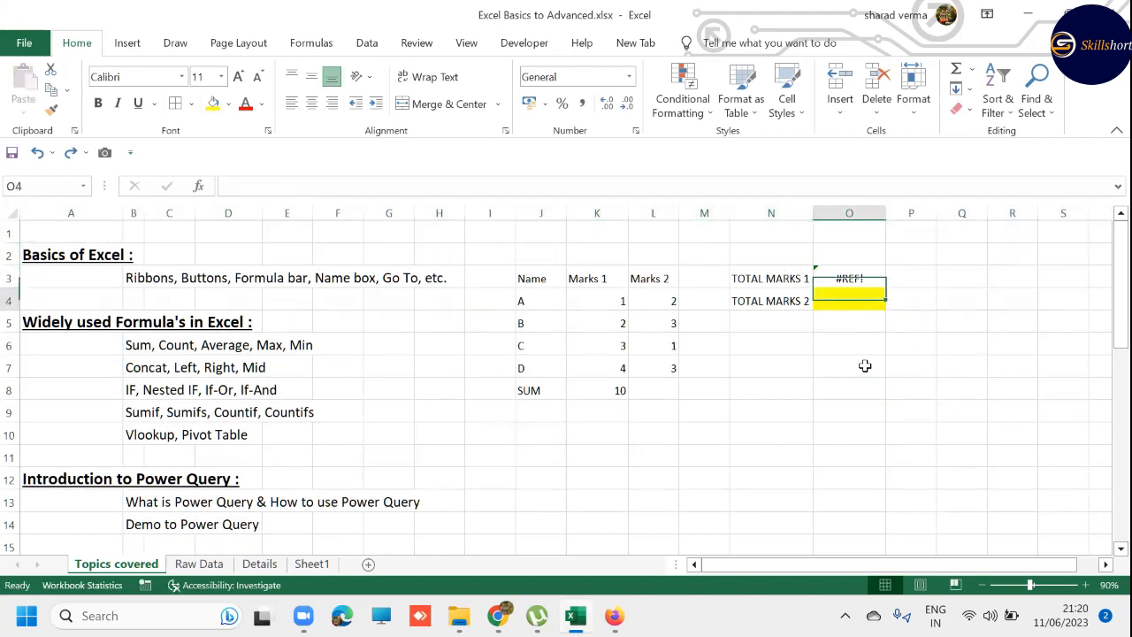
key(Left)
key(Down)
key(Left)
key(Left)
key(Left)
key(Down)
key(Down)
key(Down)
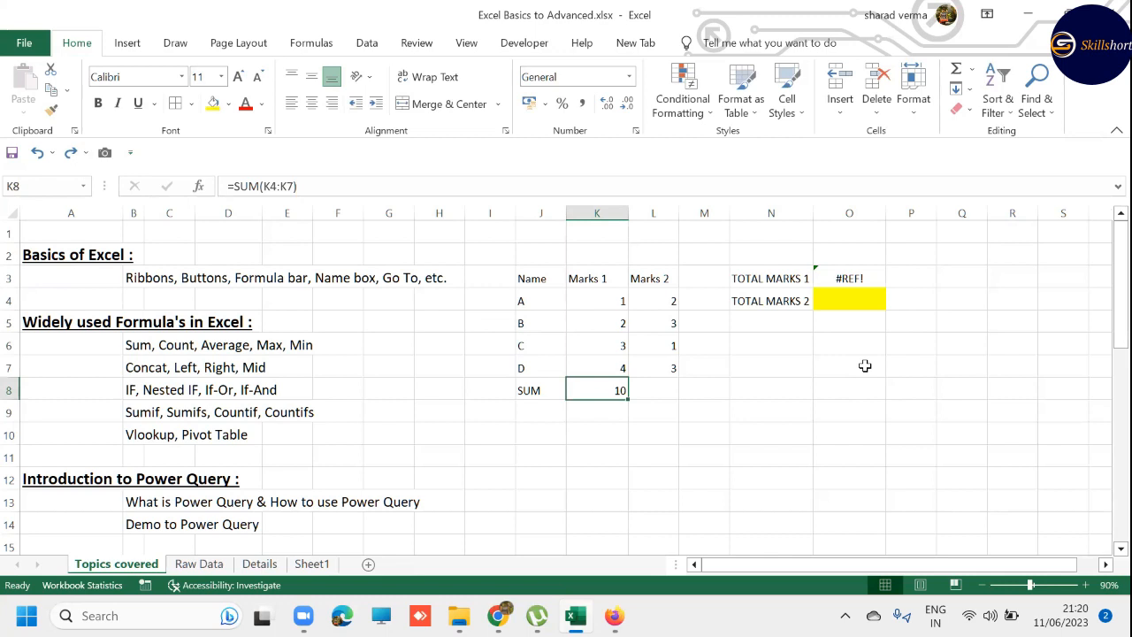
key(F2)
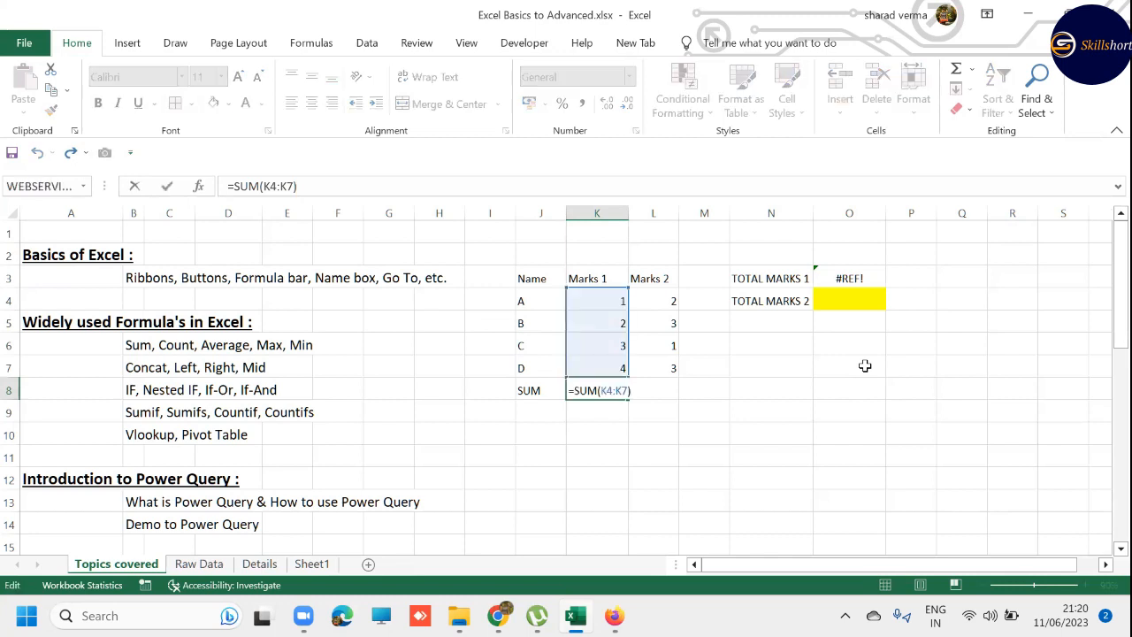
key(Escape)
- Copy the SUM formula from cell K8 and paste it into cell M8
key(ctrl+c)
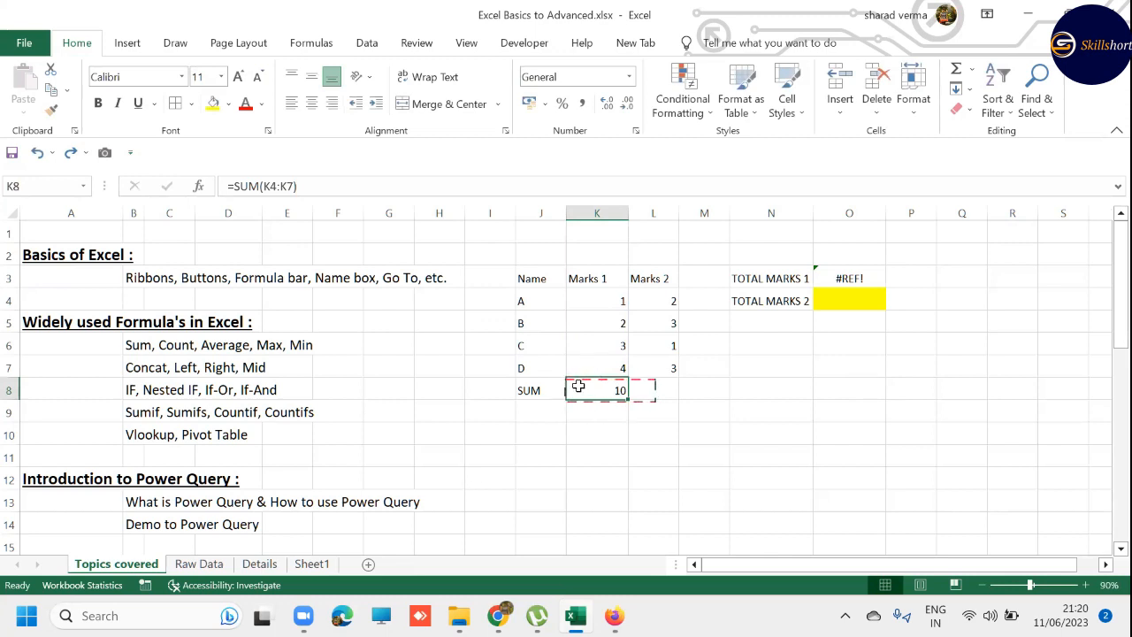
key(Escape)
key(ctrl+c)
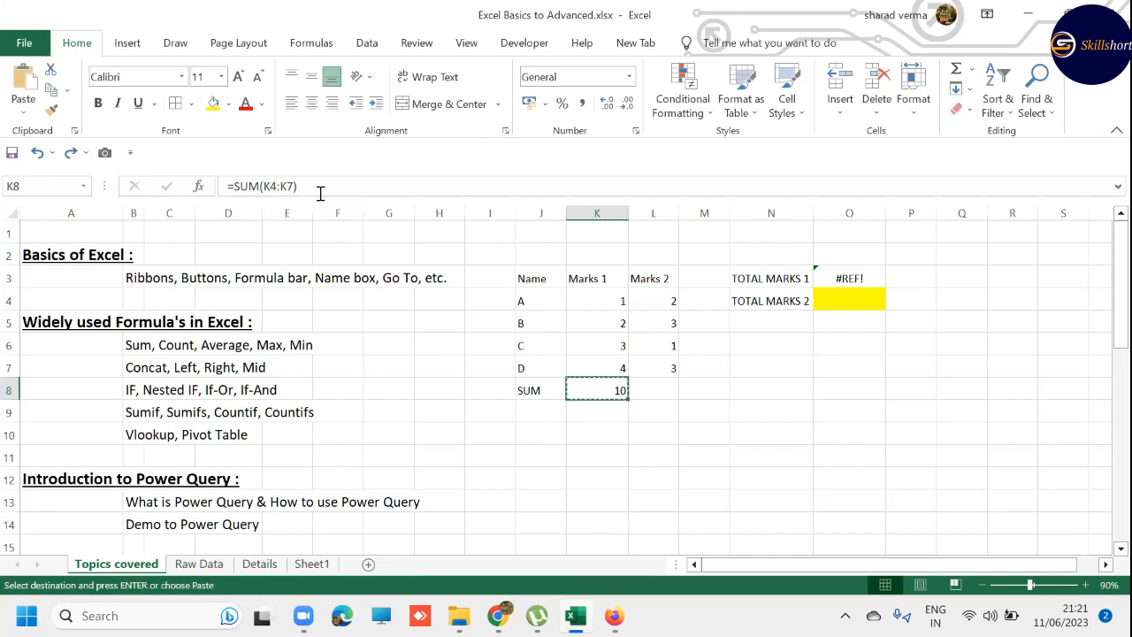
key(Right)
key(Right)
key(ctrl+v)
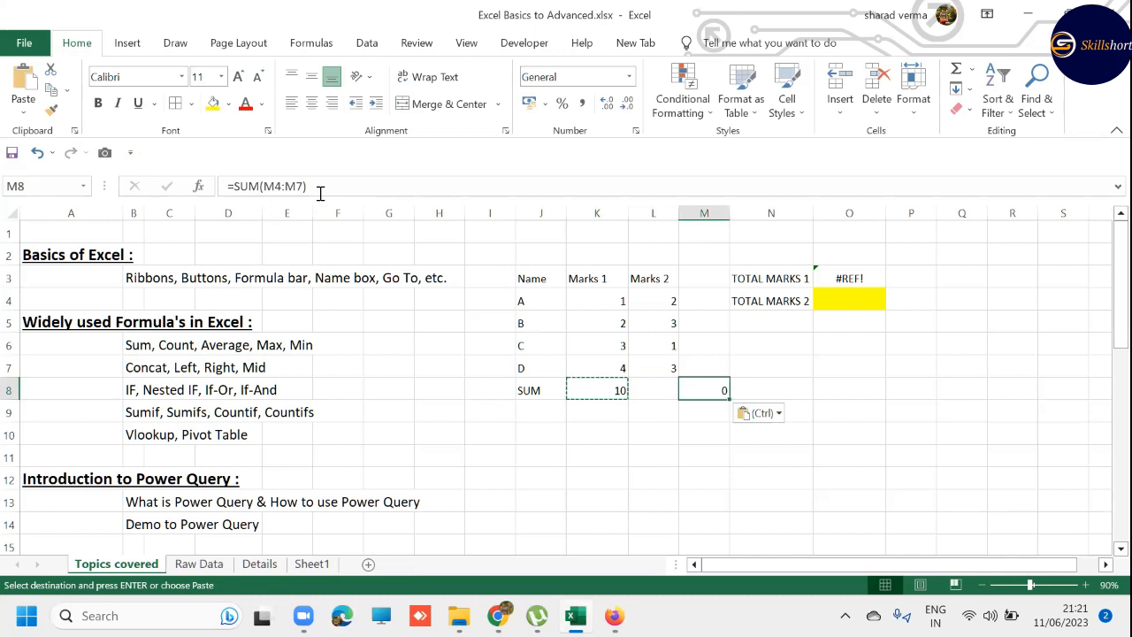
key(Escape)
- Compare the cell ranges referenced by the SUM formulas in M8 and K8
key(F2)
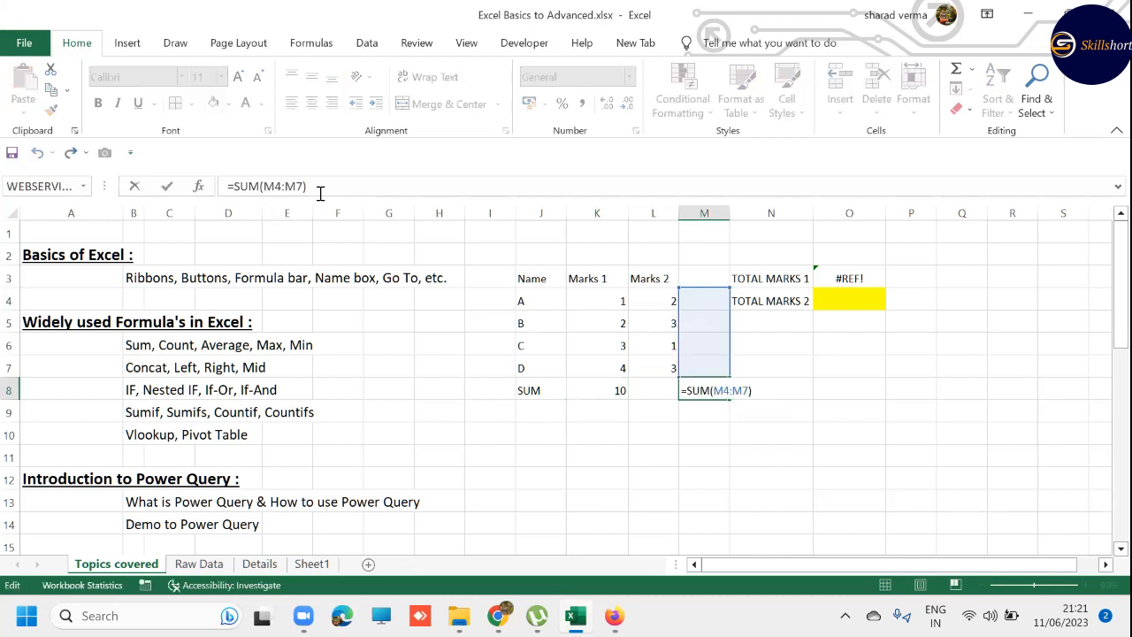
key(Escape)
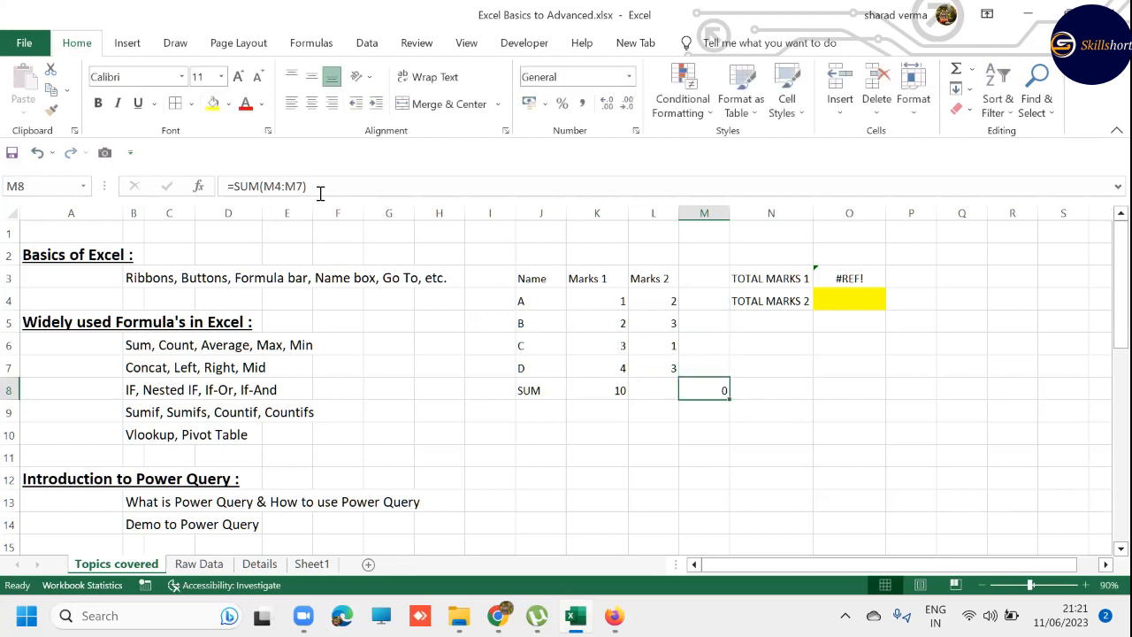
key(F2)
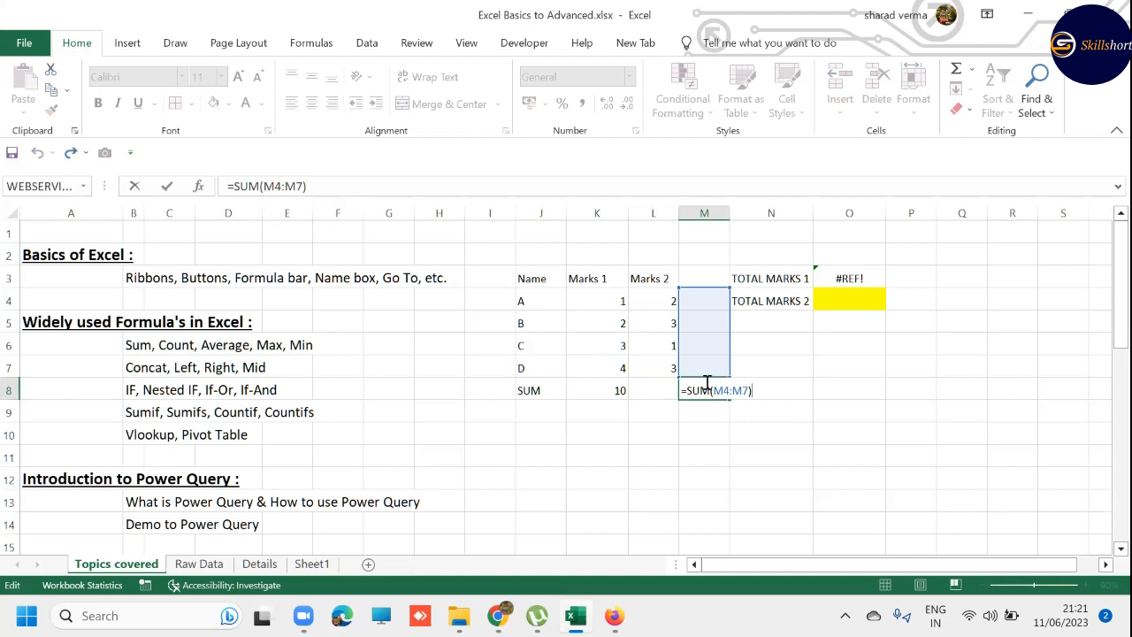
key(Escape)
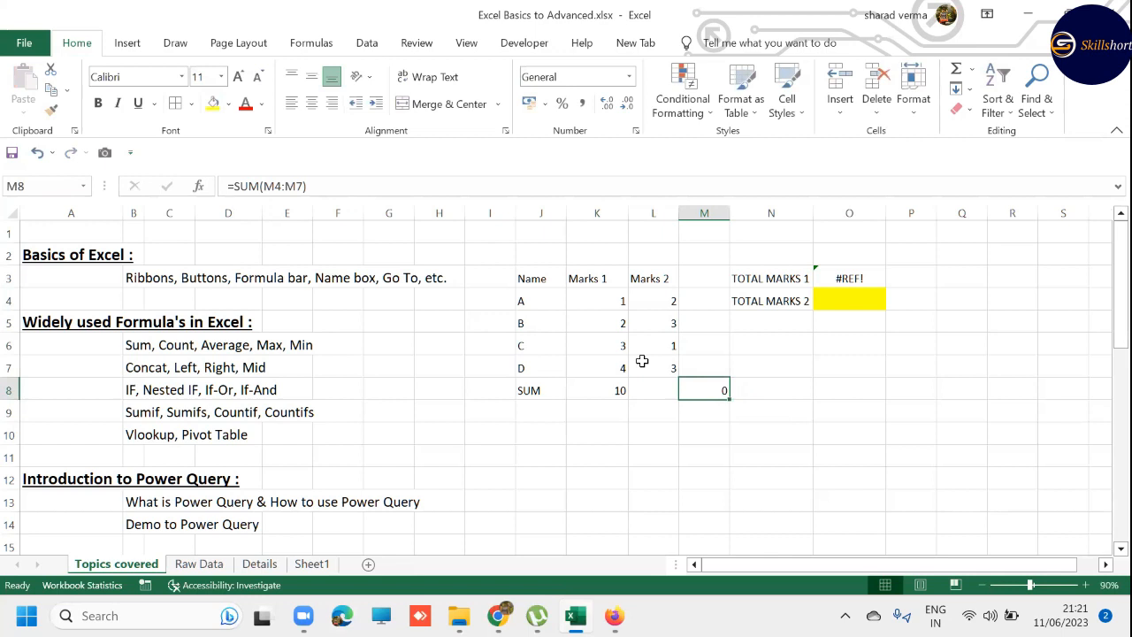
click(610, 384)
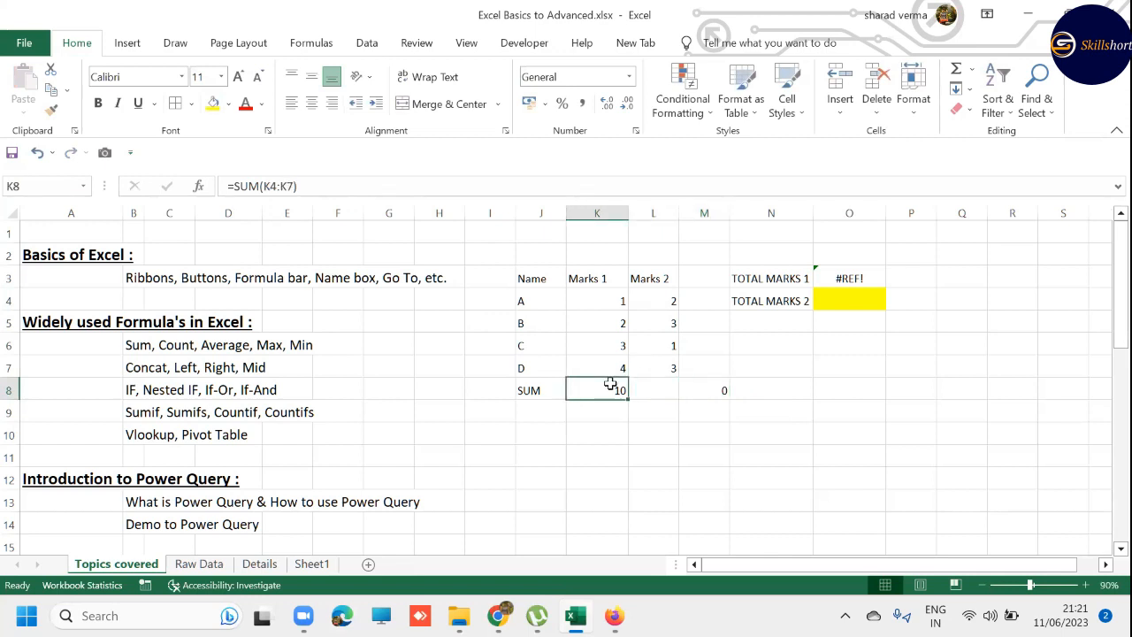
drag(609, 301, 607, 368)
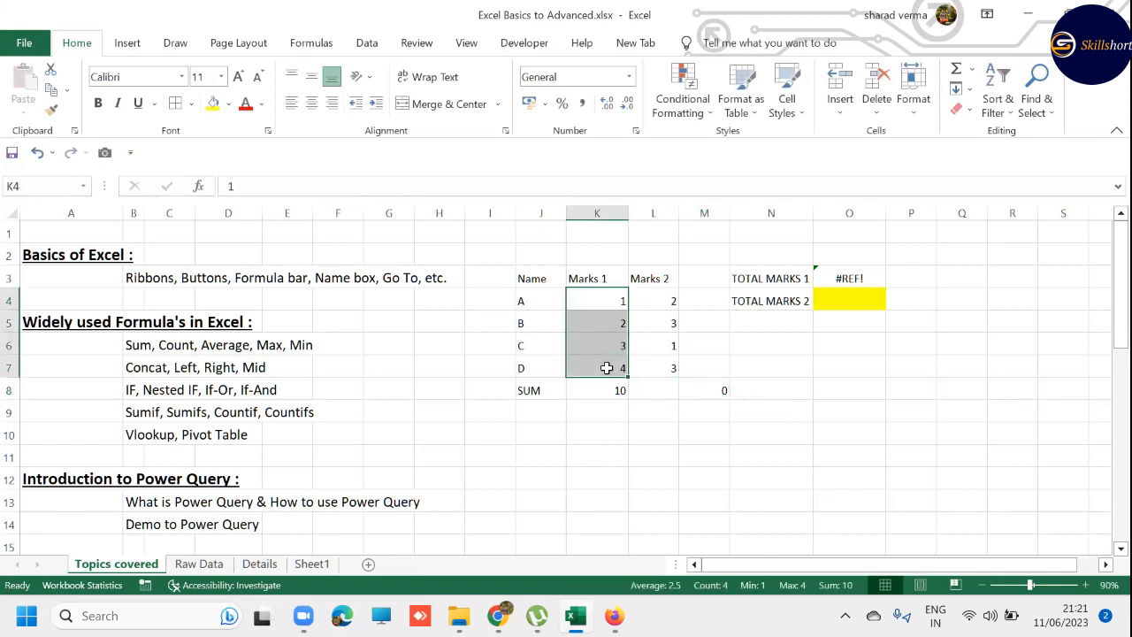
click(607, 384)
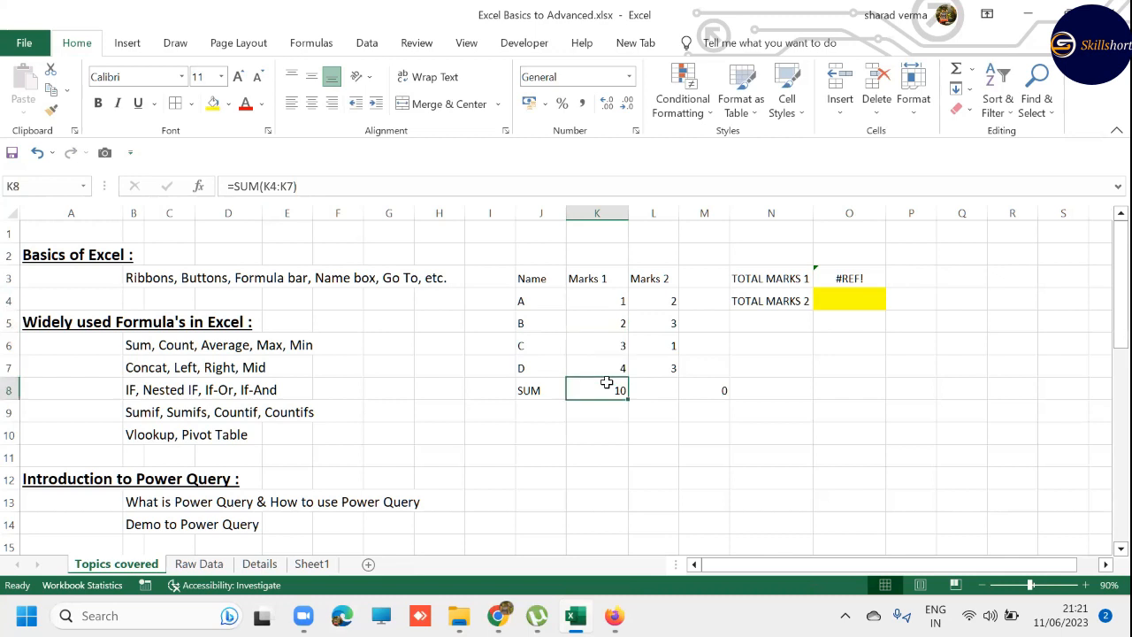
click(702, 390)
key(alt+equal)
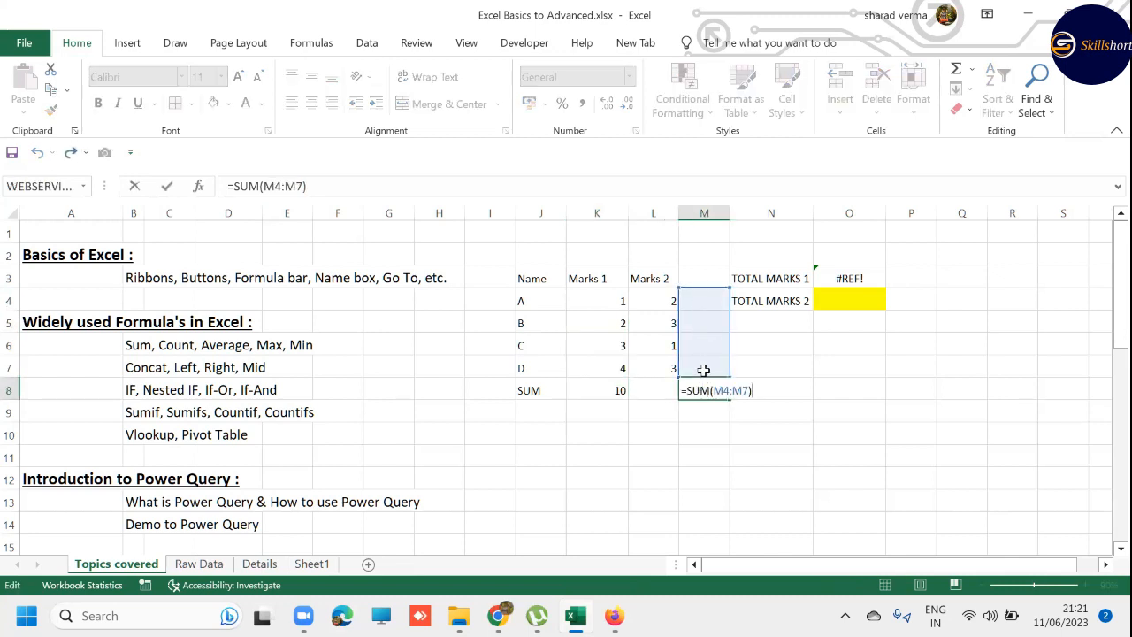
key(ctrl+Return)
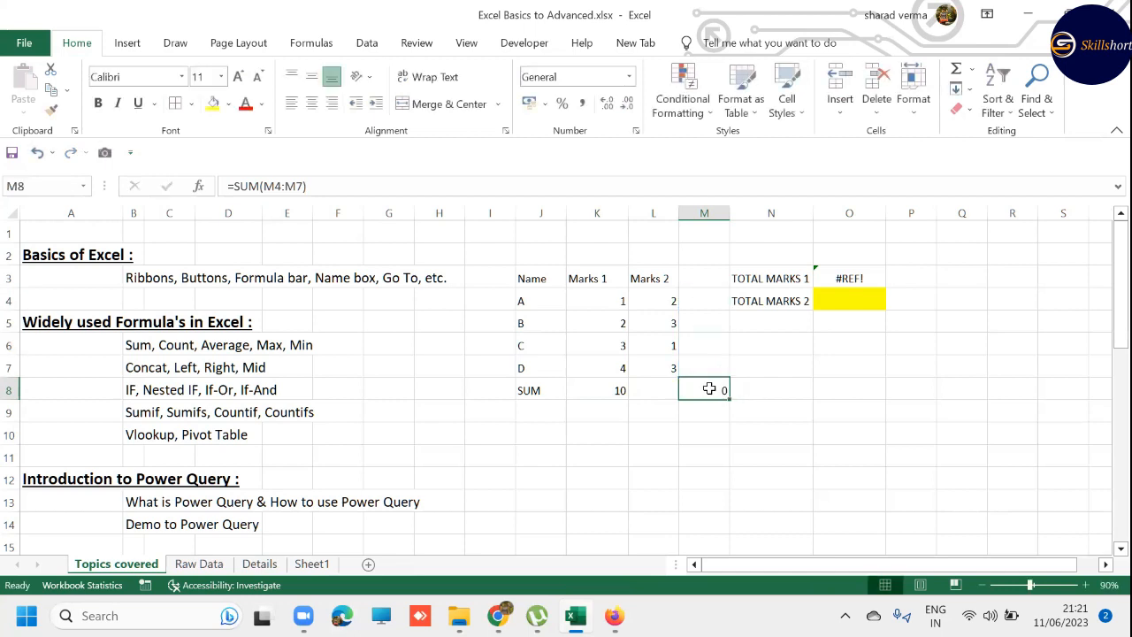
- Clear the pasted formula from cell M8 and copy the Marks 1 SUM cell K8 for pasting there
key(Delete)
key(Left)
key(Left)
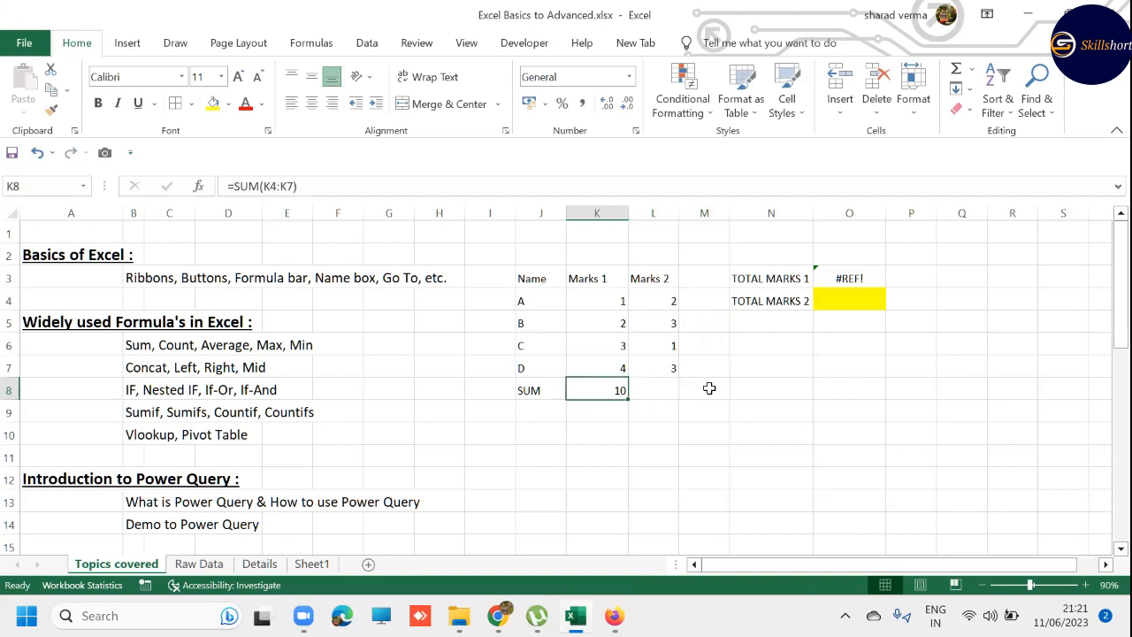
key(ctrl+c)
key(Right)
key(Right)
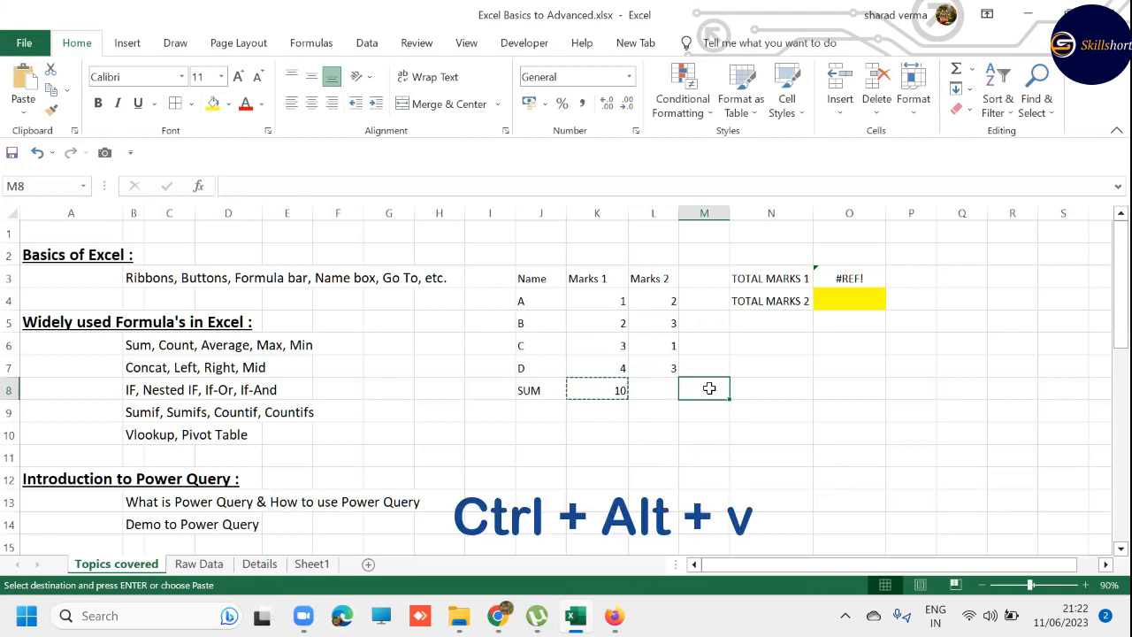
- Paste only the value of K8 into cell M8 using Paste Special with the Values option
key(ctrl+alt+v)
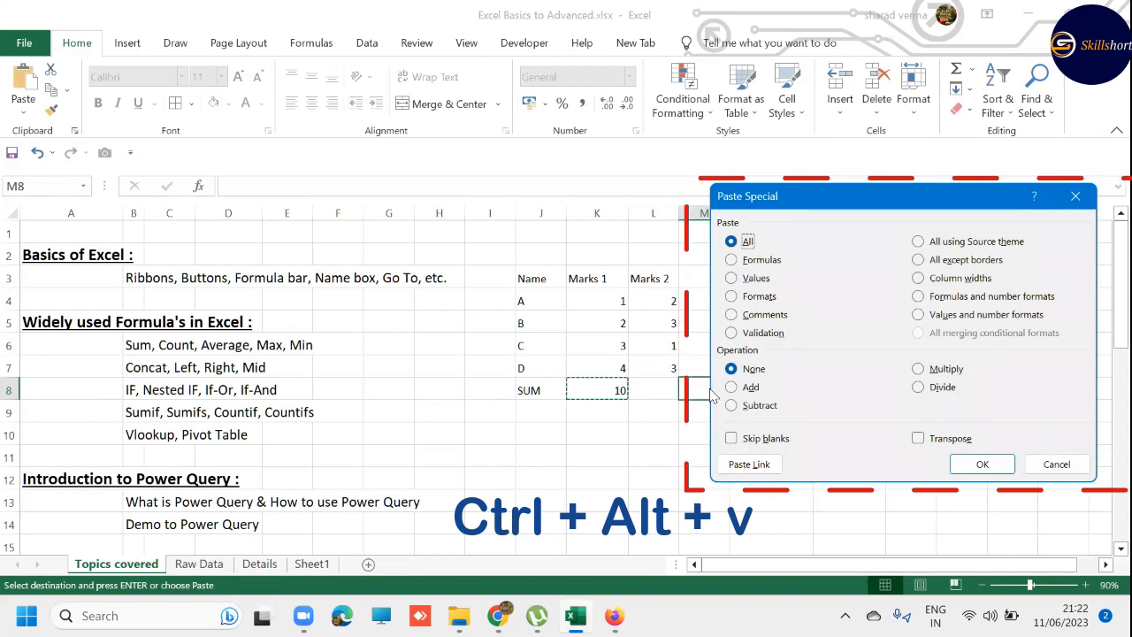
key(Escape)
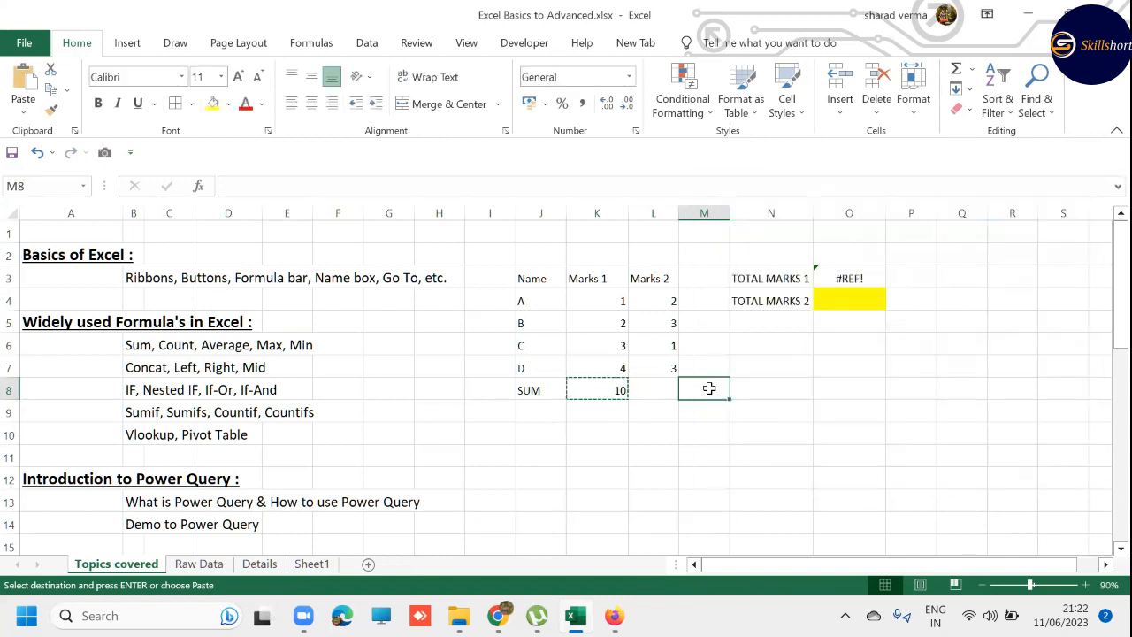
key(alt+e)
key(s)
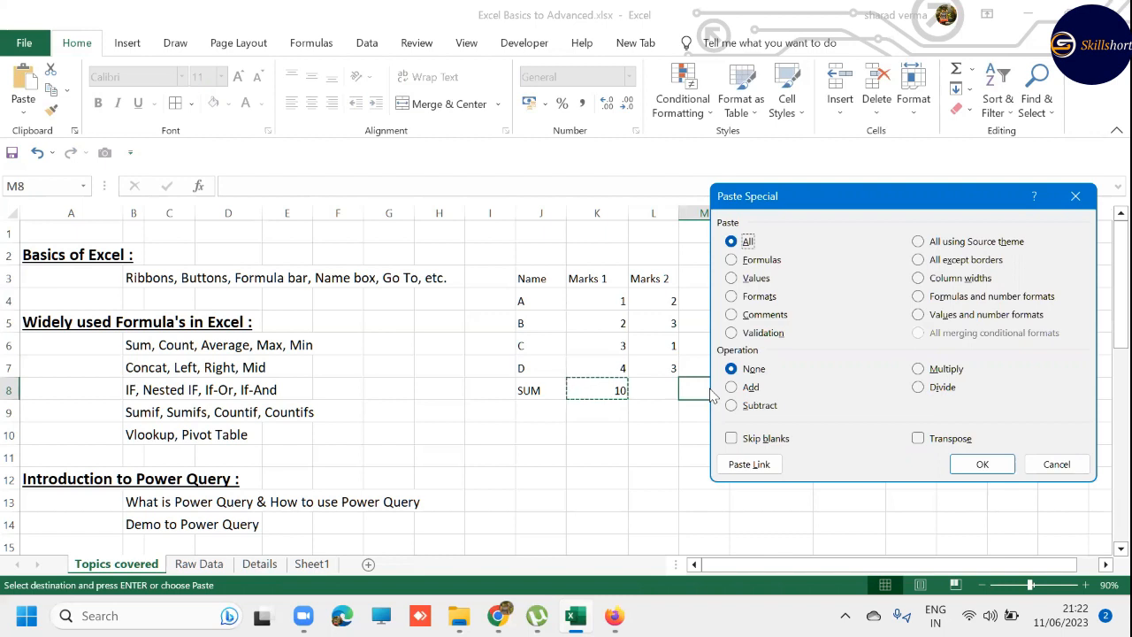
click(732, 260)
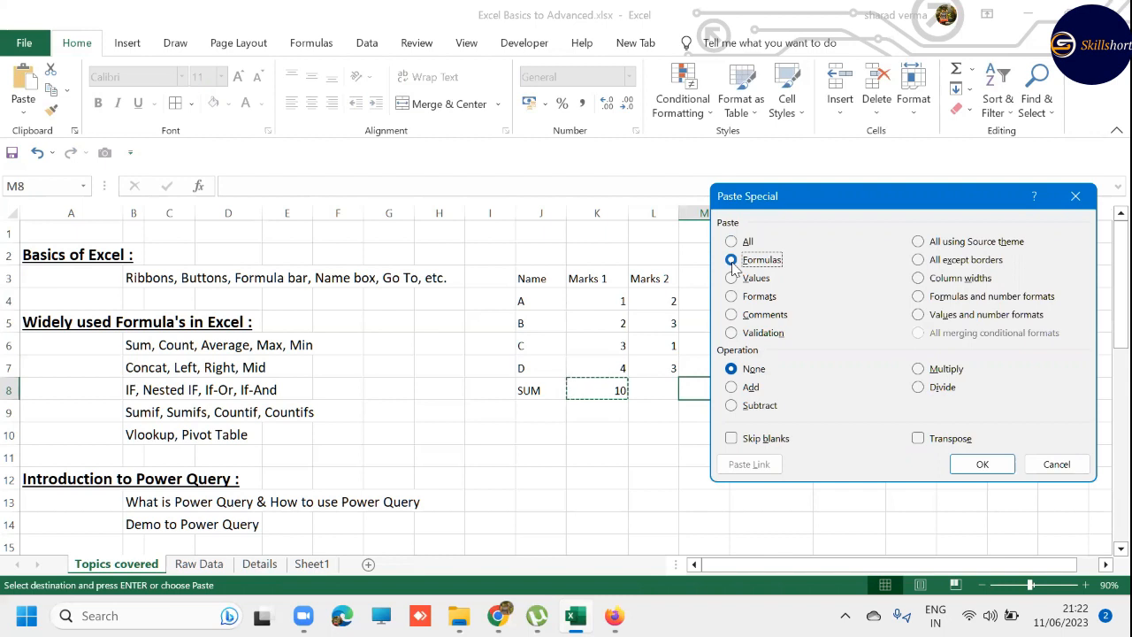
click(732, 278)
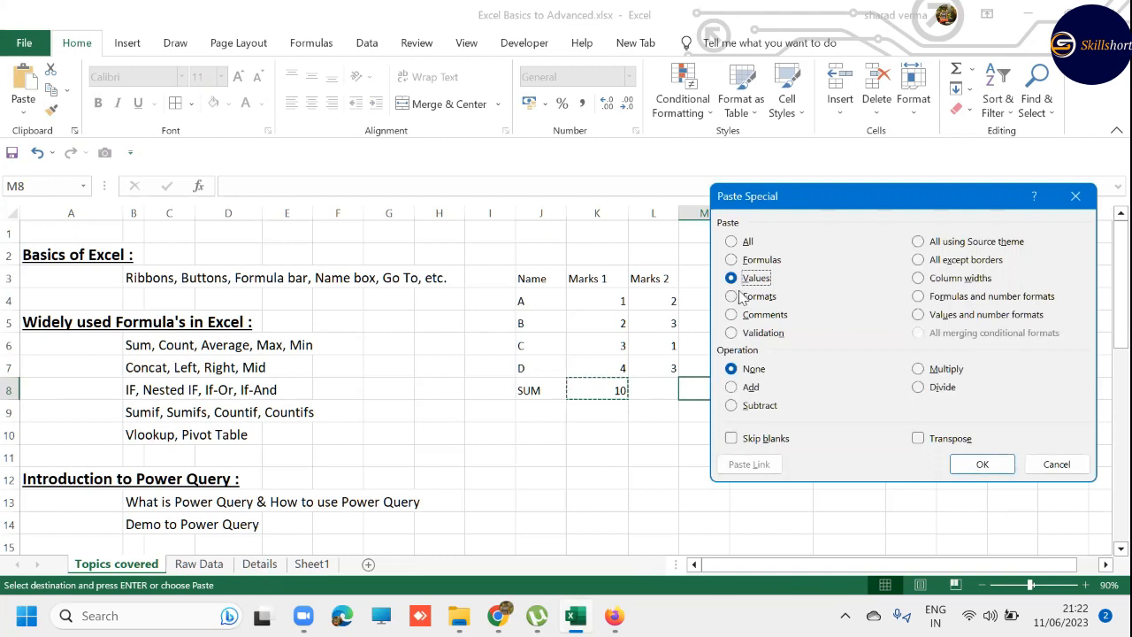
click(733, 297)
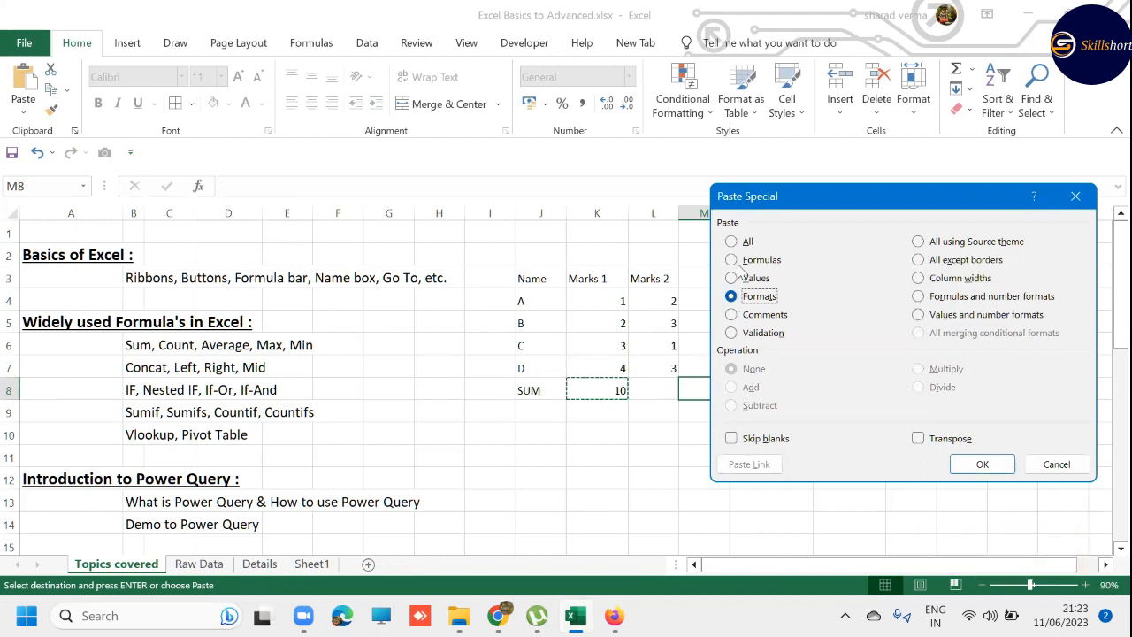
click(731, 278)
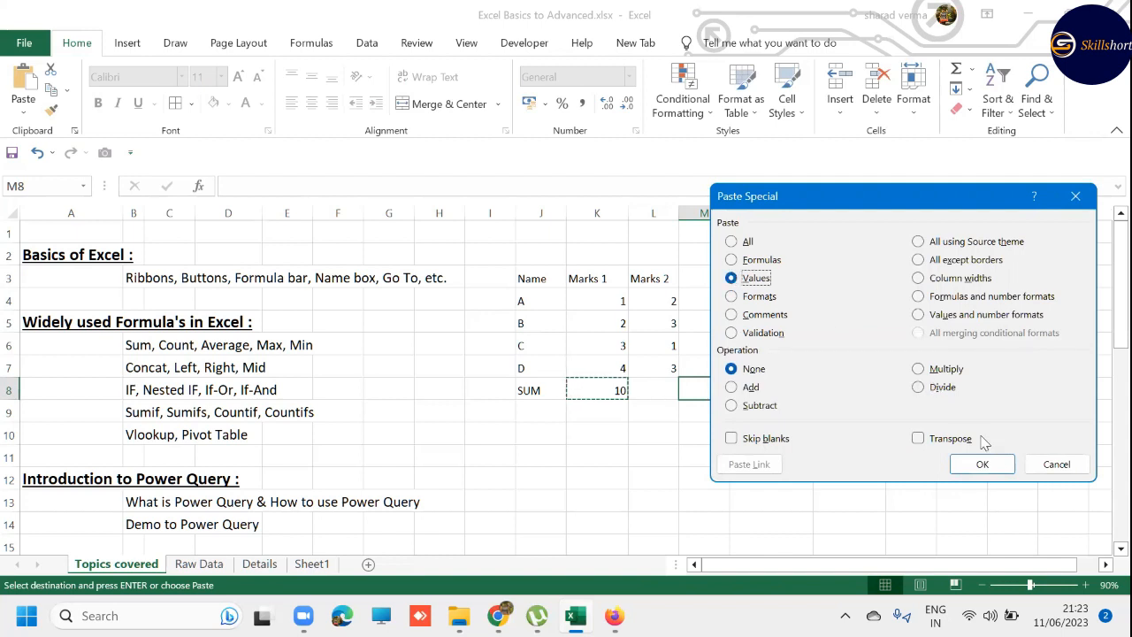
click(998, 463)
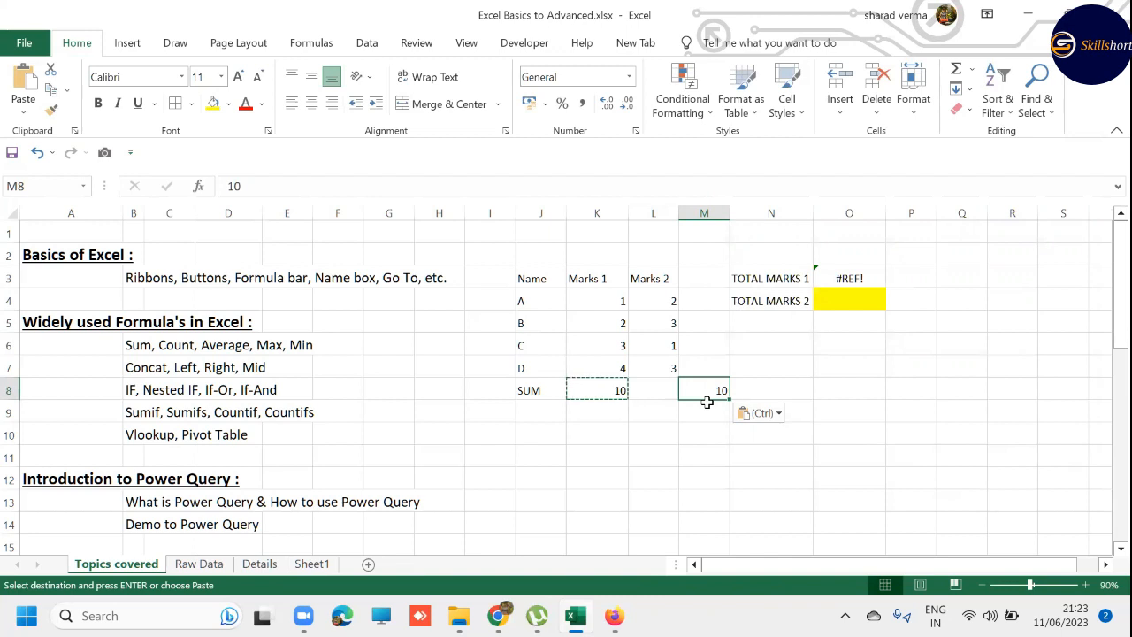
- Cancel the copy selection and delete the pasted value from cell M8
key(Escape)
key(Escape)
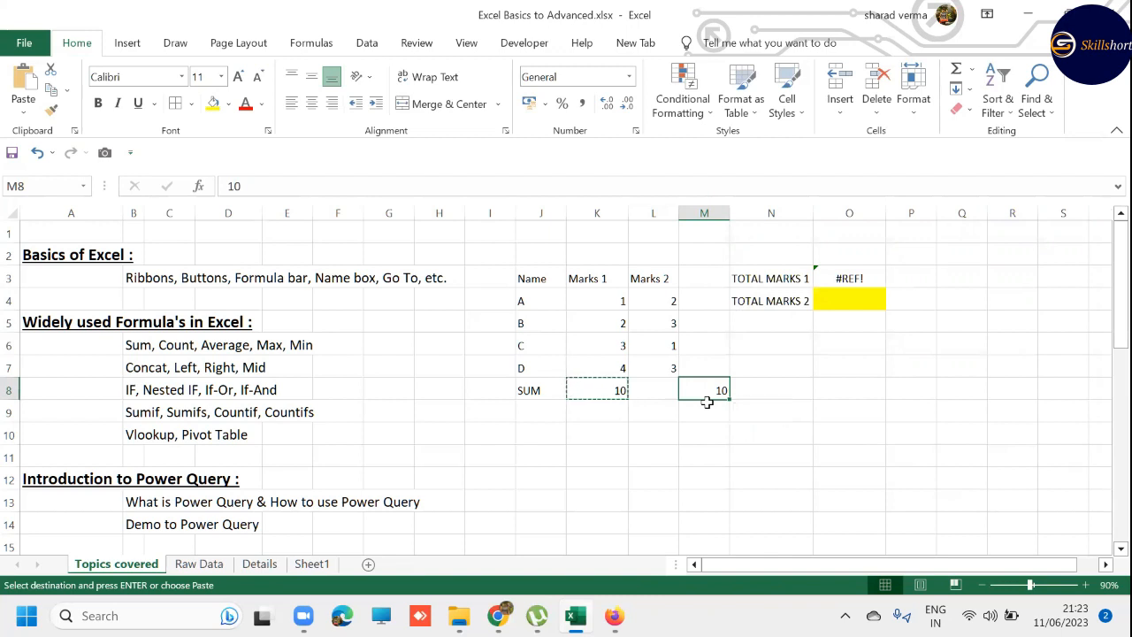
key(Delete)
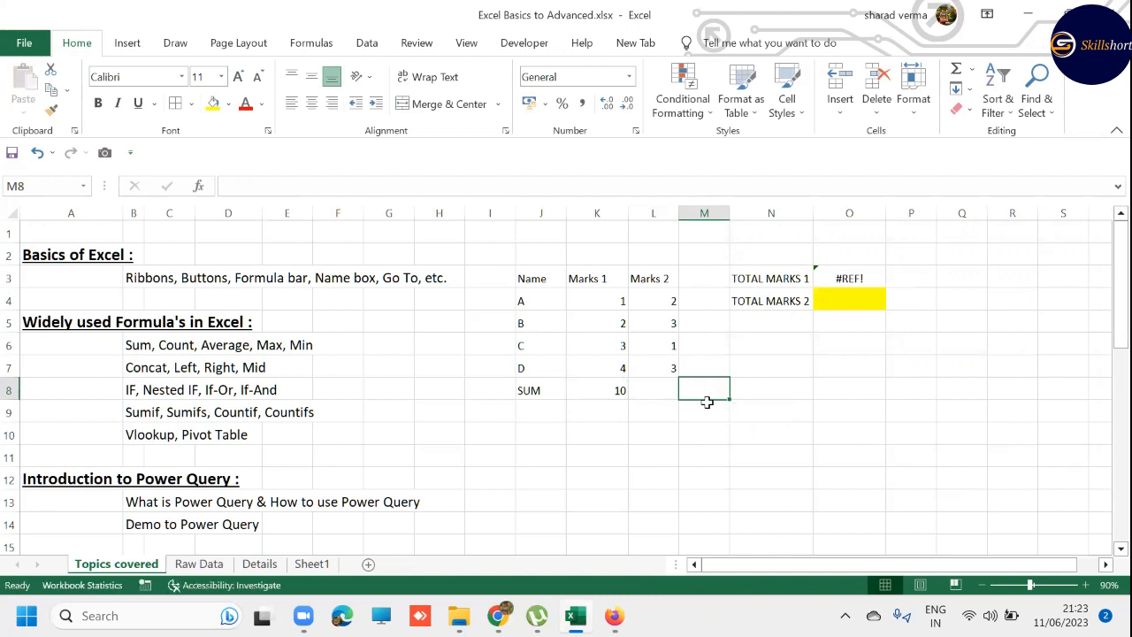
- Copy the SUM formula from cell K8 and paste it normally into cell M8
key(Right)
key(Up)
key(Up)
key(Right)
key(Left)
key(Left)
key(Left)
key(Left)
key(Down)
key(Down)
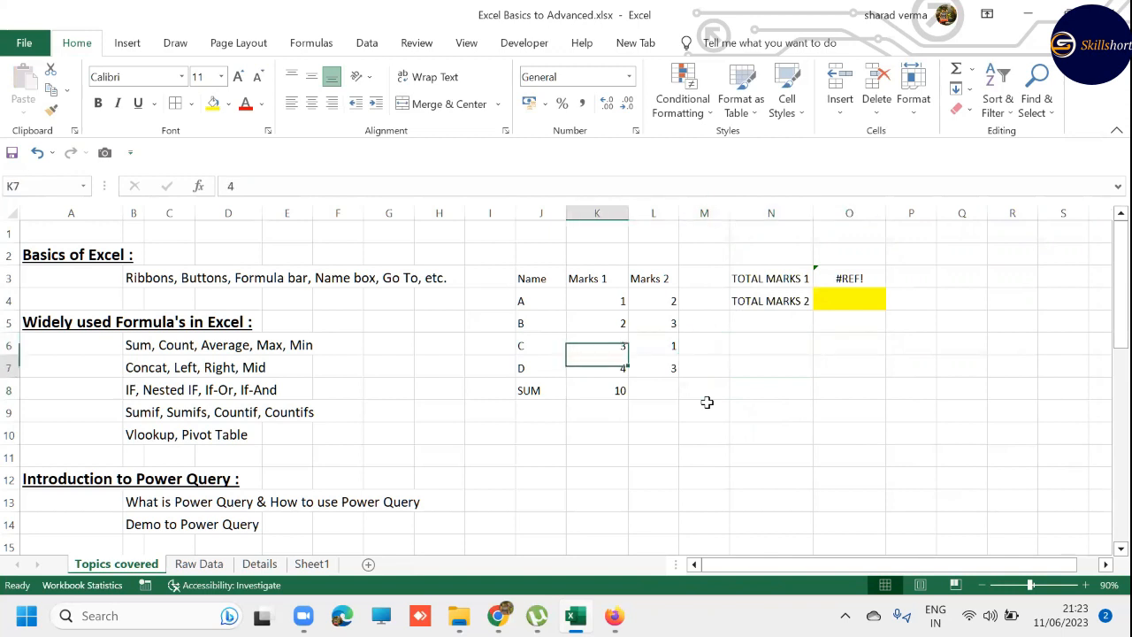
key(ctrl+c)
key(Right)
key(Right)
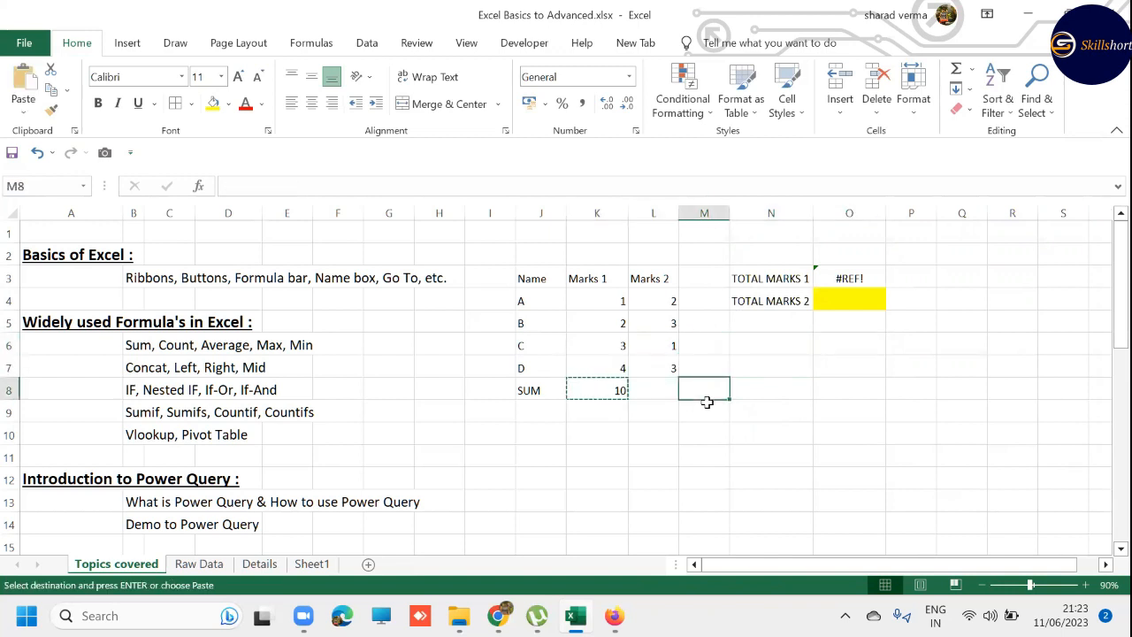
key(ctrl+v)
- Clear the copy selection and undo the paste into cell M8
key(Escape)
key(Escape)
key(ctrl+z)
- Inspect the cell range referenced by the SUM formula in K8, leaving the formula unedited
key(Right)
key(Right)
key(Up)
key(Up)
key(Up)
key(Up)
key(Up)
key(Escape)
key(Left)
key(Left)
key(Left)
key(Left)
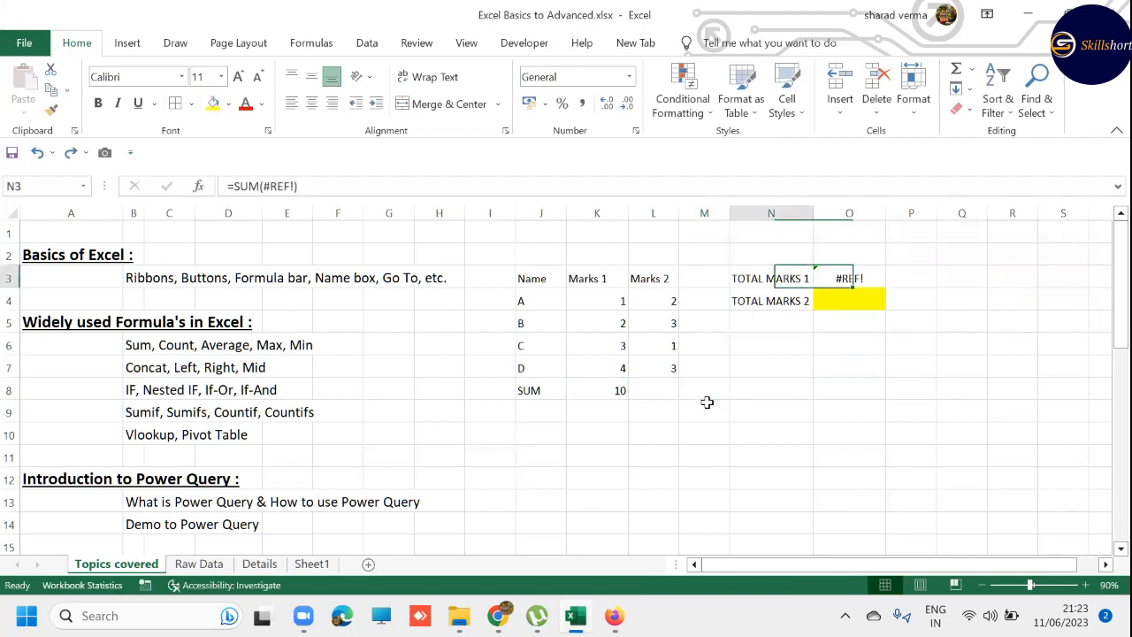
key(Down)
key(Down)
key(Down)
key(Down)
key(Down)
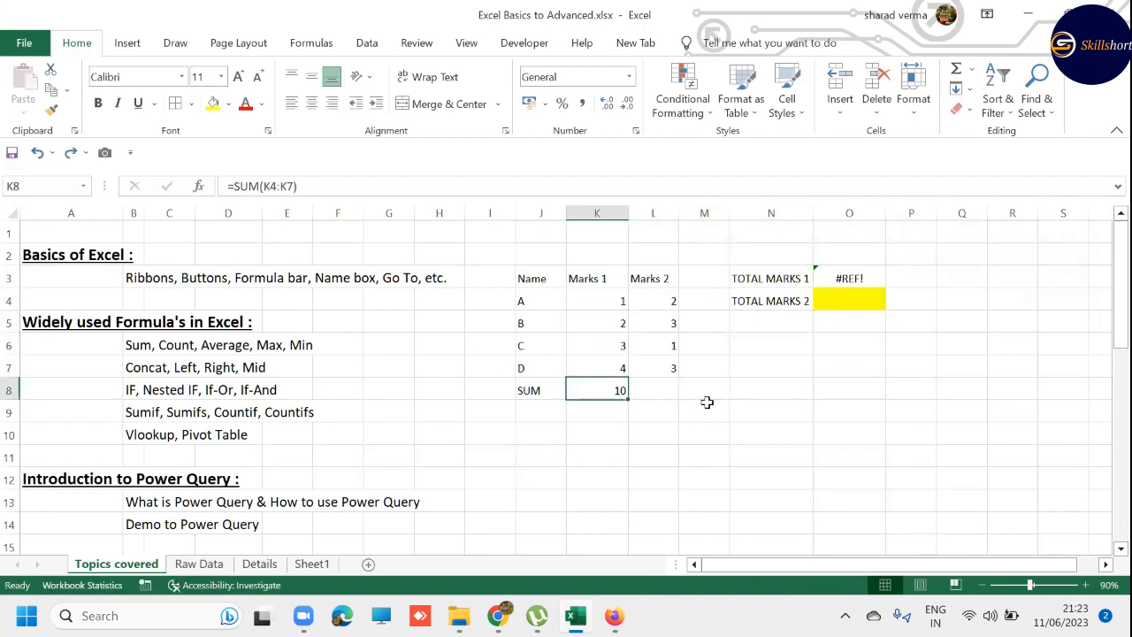
key(F2)
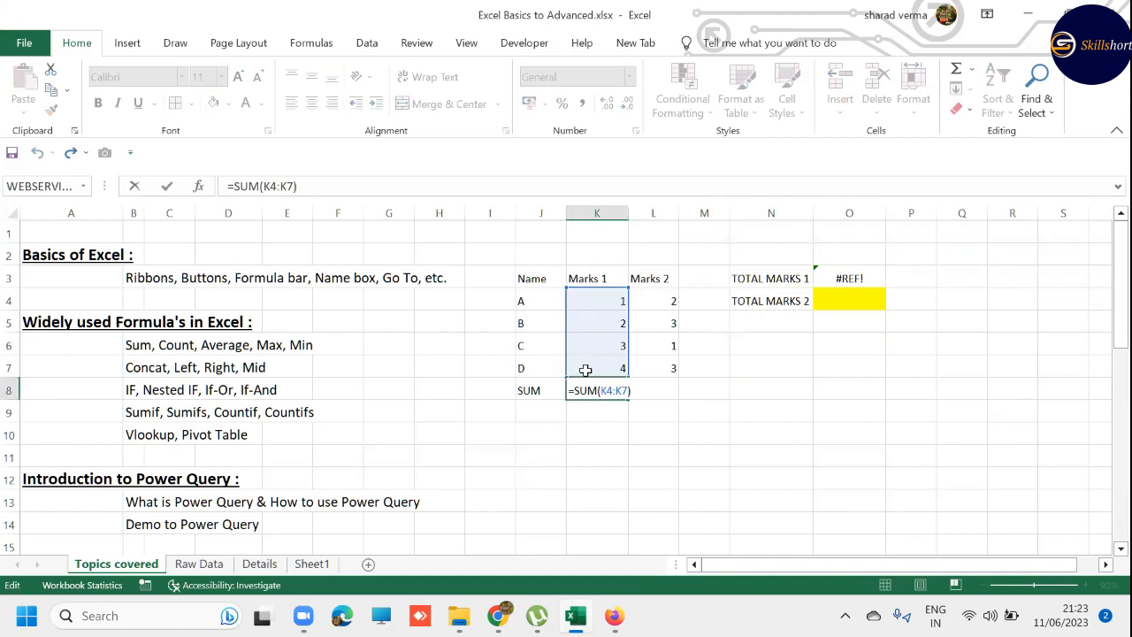
key(Escape)
- Compare the rows above the TOTAL MARKS 1 cell O3 with the range referenced by the SUM formula in K8
click(854, 237)
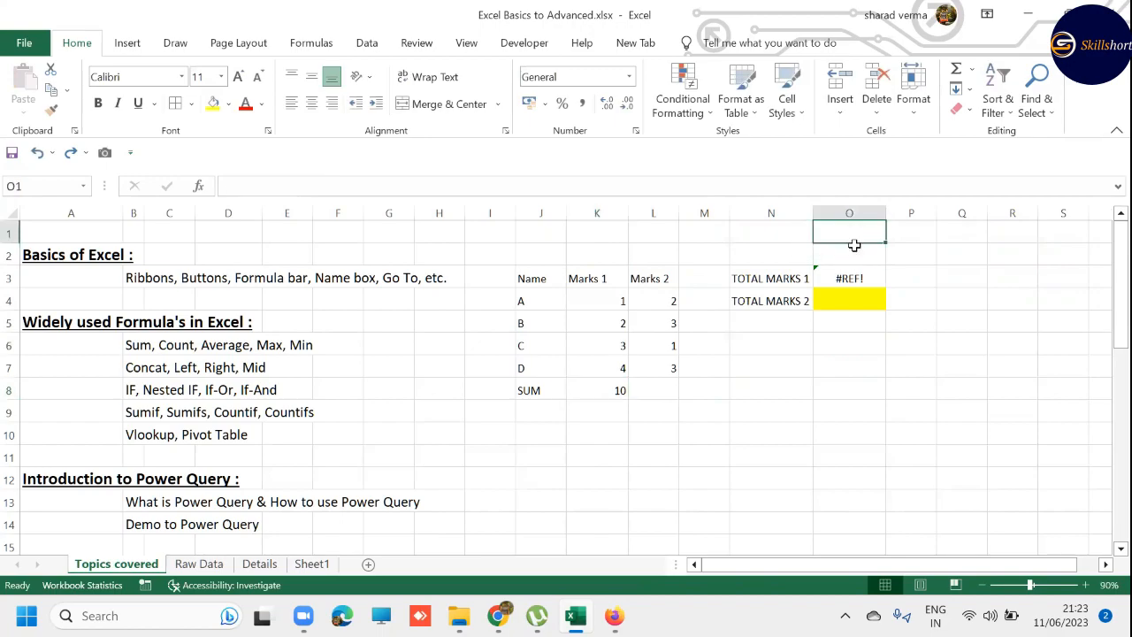
drag(854, 246, 866, 247)
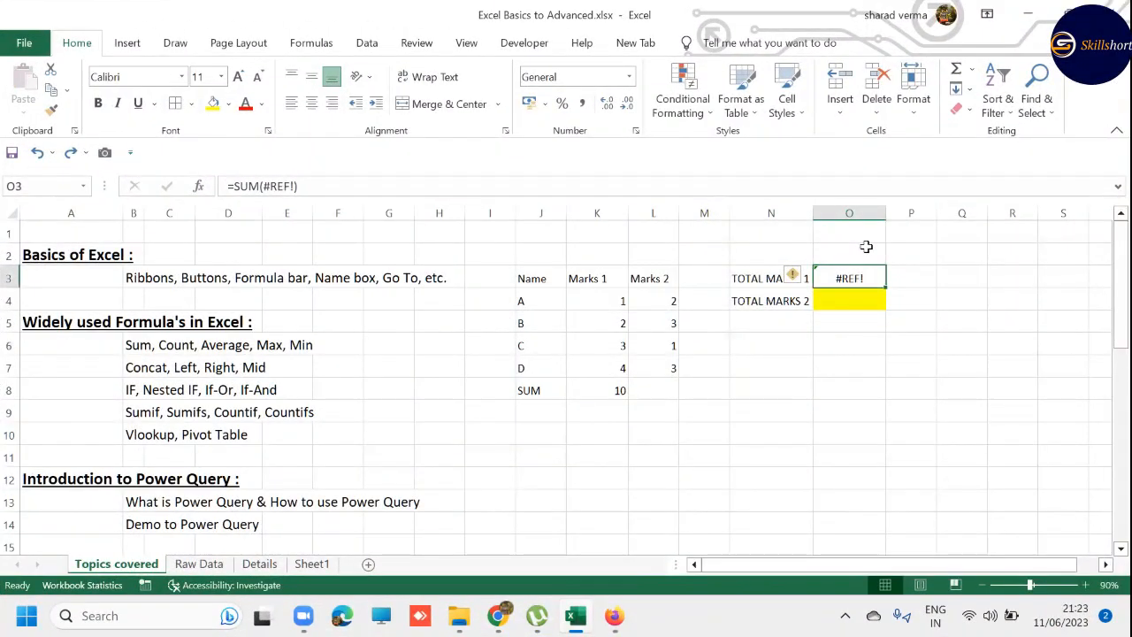
key(Left)
key(Left)
key(Left)
key(Down)
key(Down)
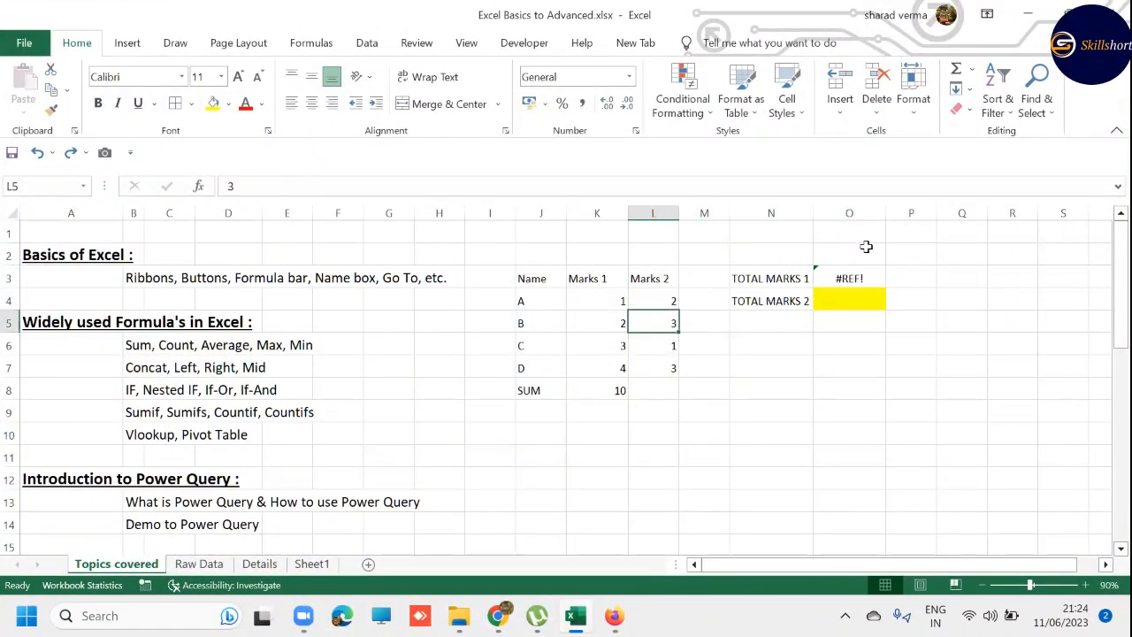
key(Left)
key(Down)
key(Down)
key(Down)
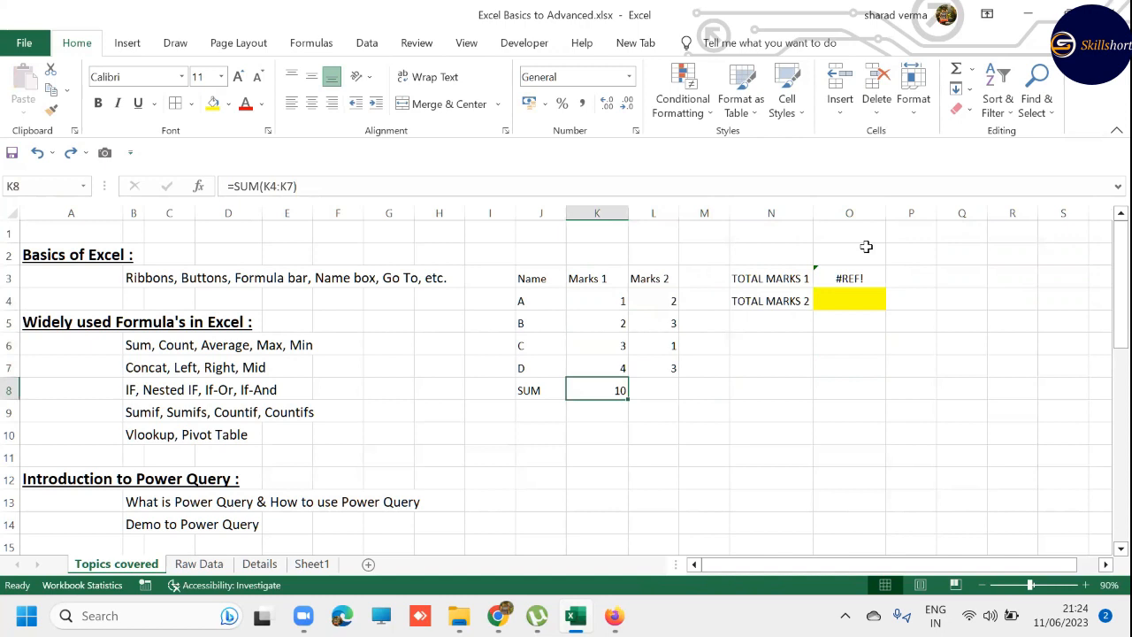
key(F2)
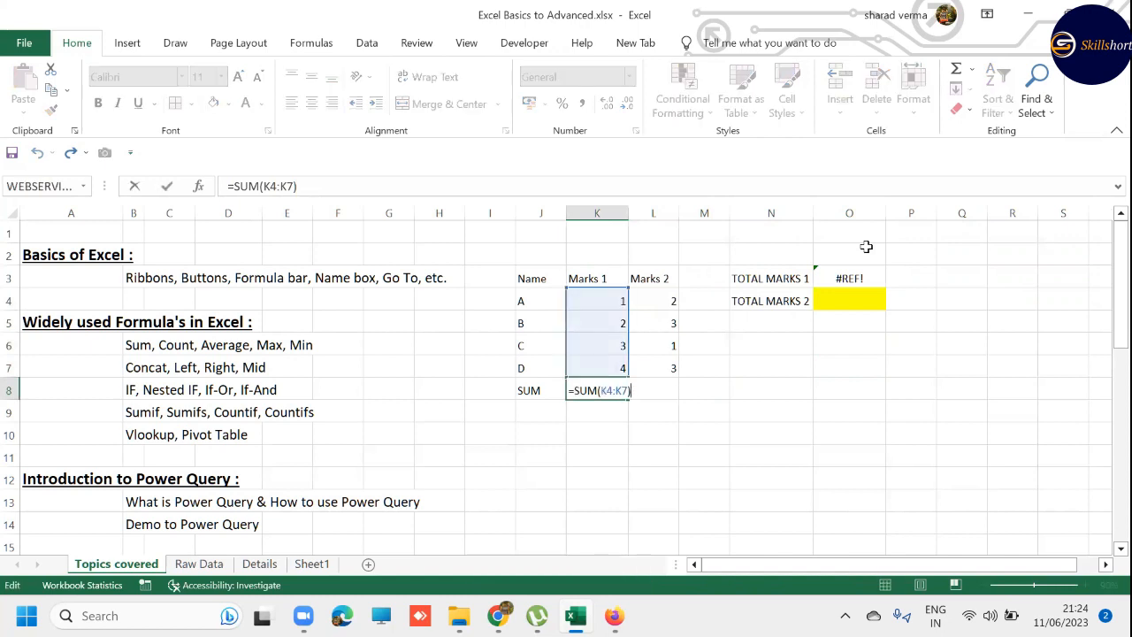
key(Escape)
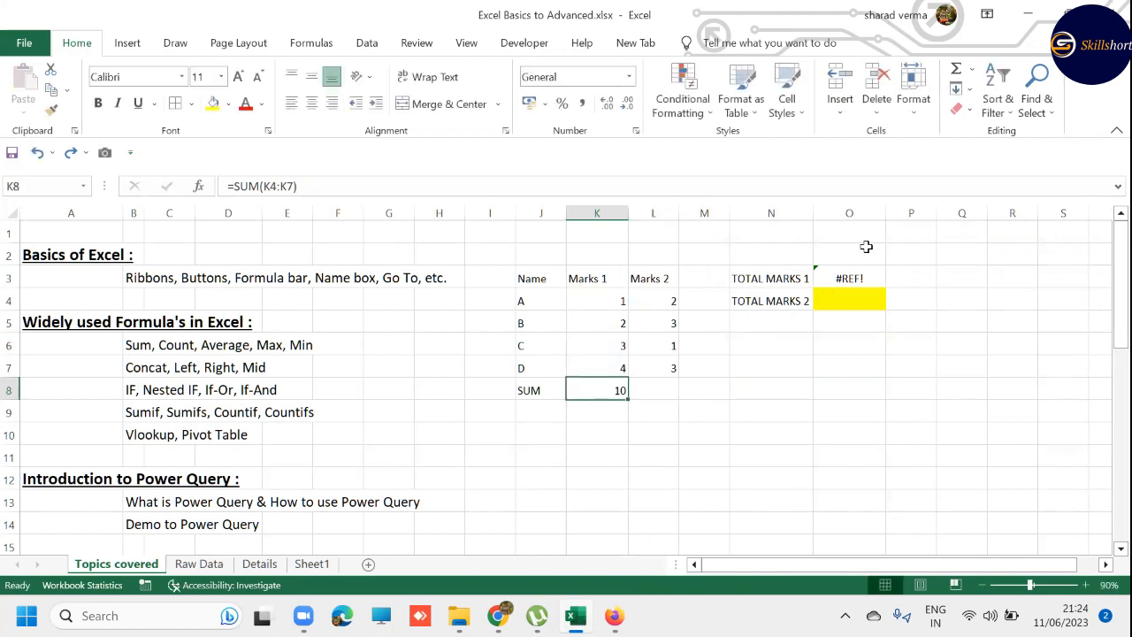
- Insert two blank rows above the Basics of Excel heading in row 2
click(861, 248)
key(shift+space)
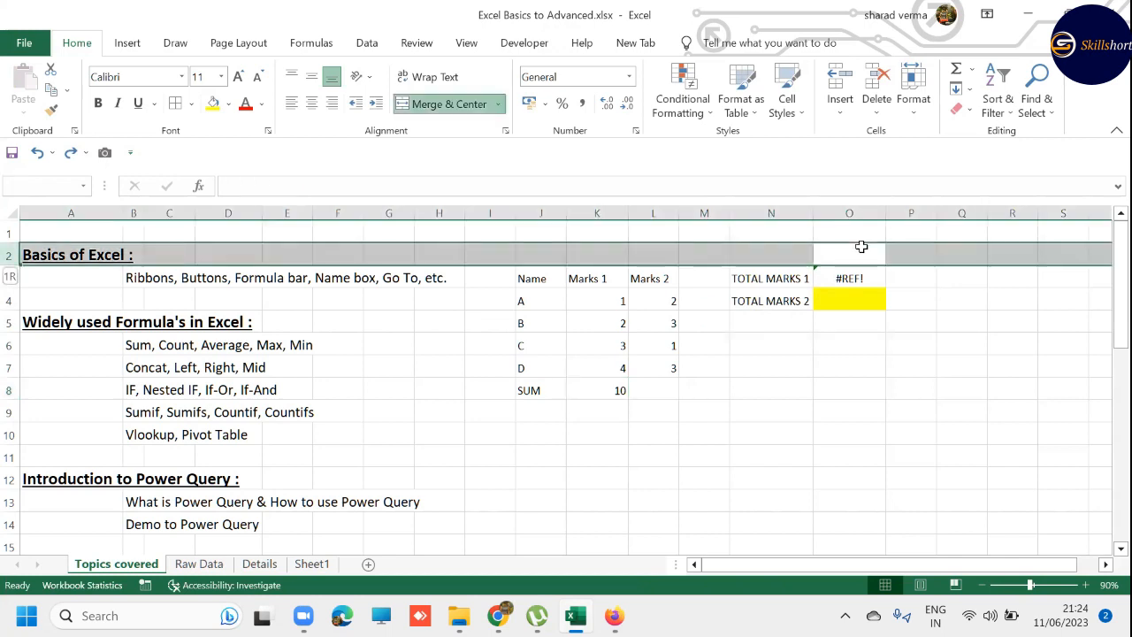
key(ctrl+shift+equal)
key(ctrl+shift+equal)
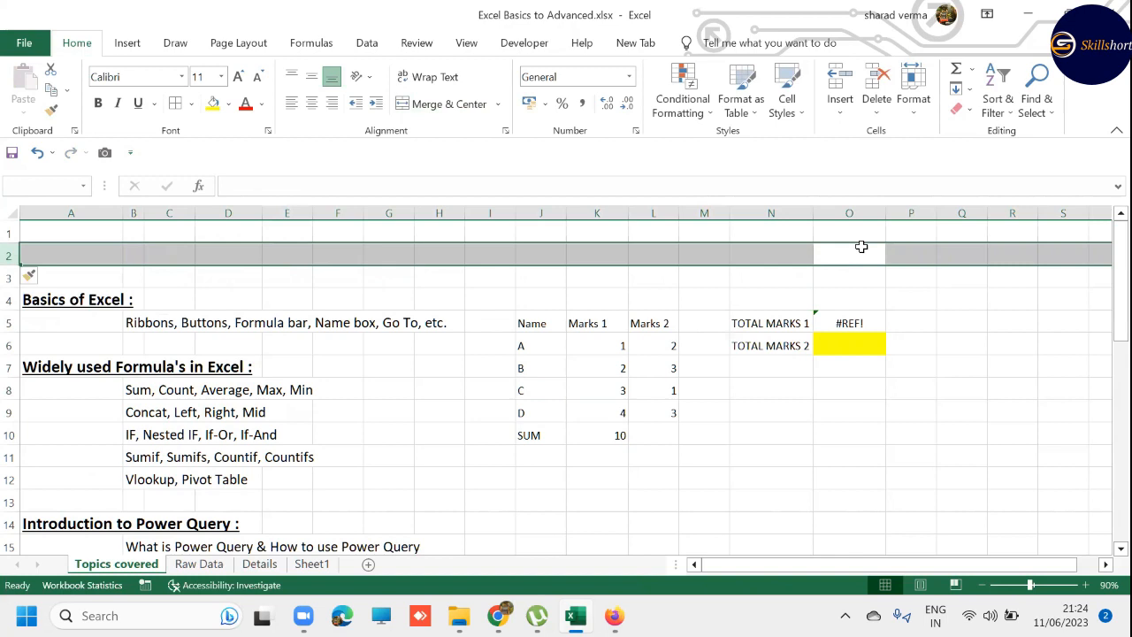
- Copy the SUM formula from K10 into the TOTAL MARKS 1 cell O5 and check which range it references
click(610, 437)
key(ctrl+c)
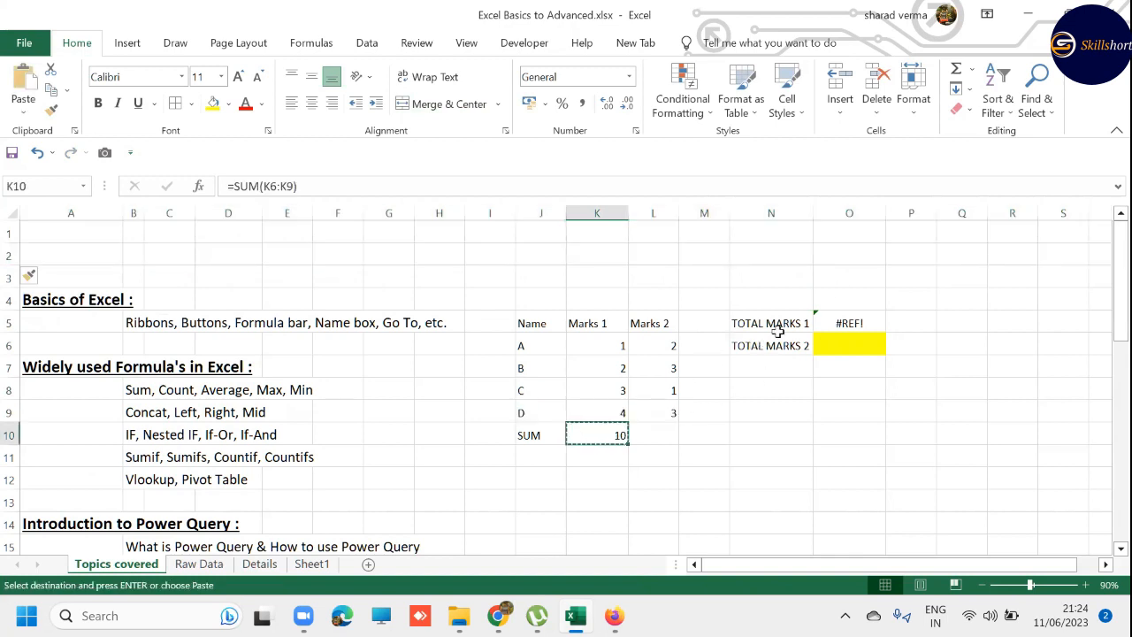
click(828, 323)
key(ctrl+v)
key(Escape)
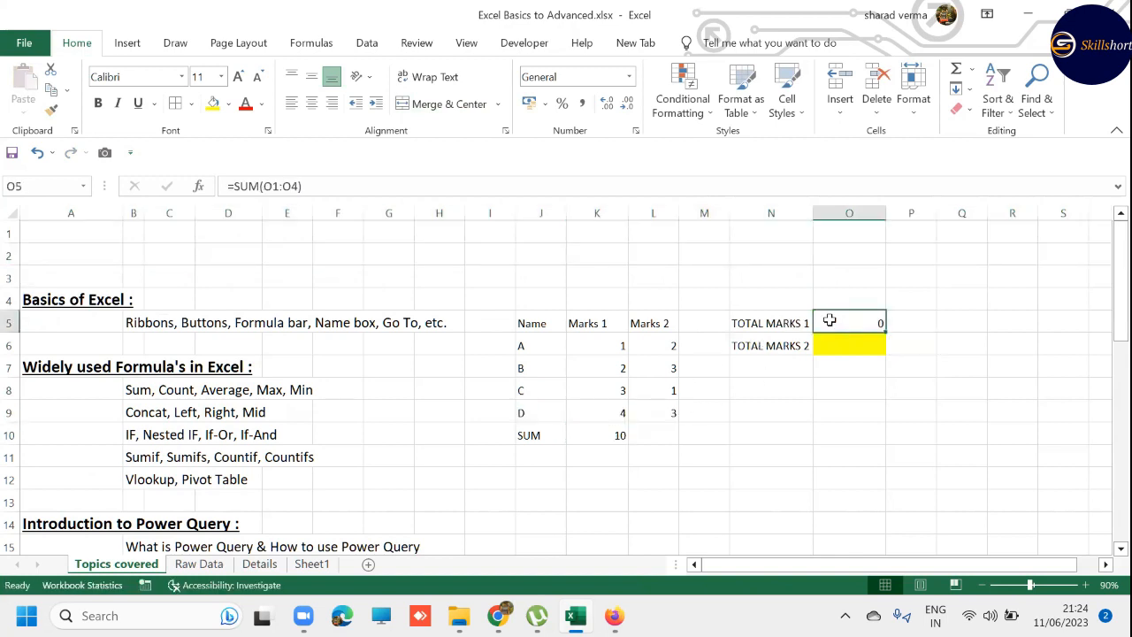
double_click(830, 320)
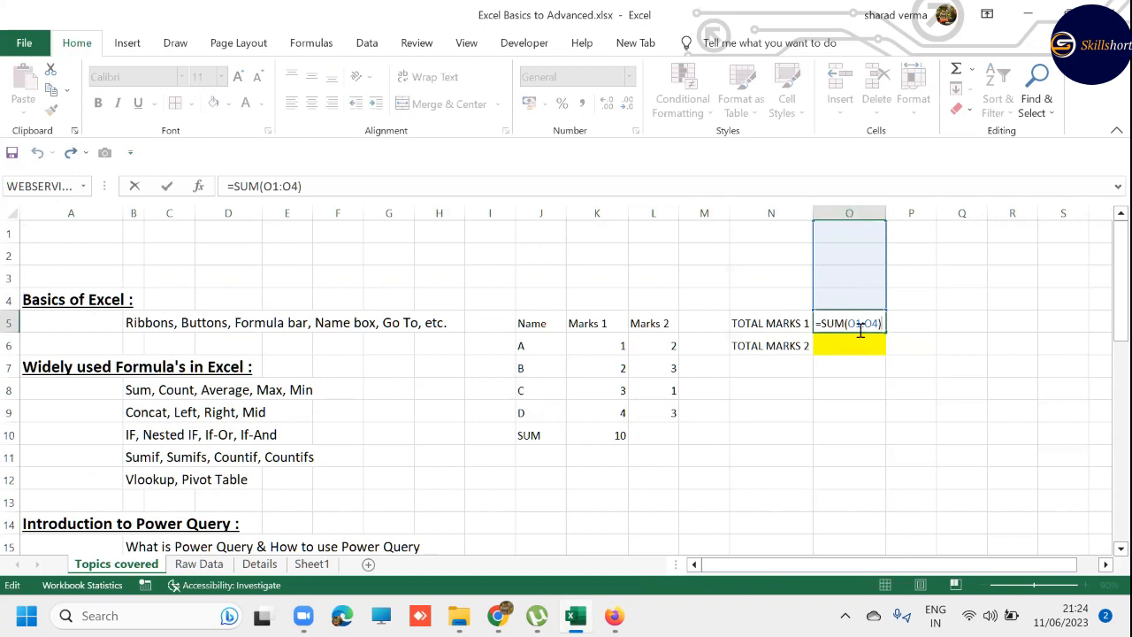
key(Escape)
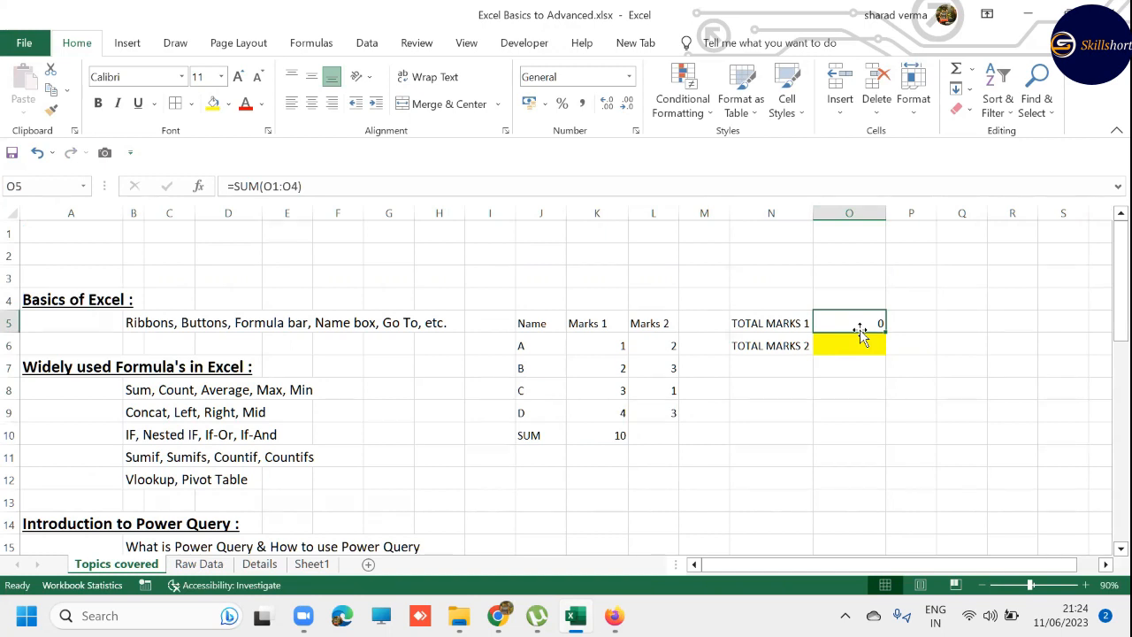
- Undo the paste into O5 and both row insertions, and clear the copy and row selections
key(ctrl+z)
key(ctrl+z)
key(ctrl+z)
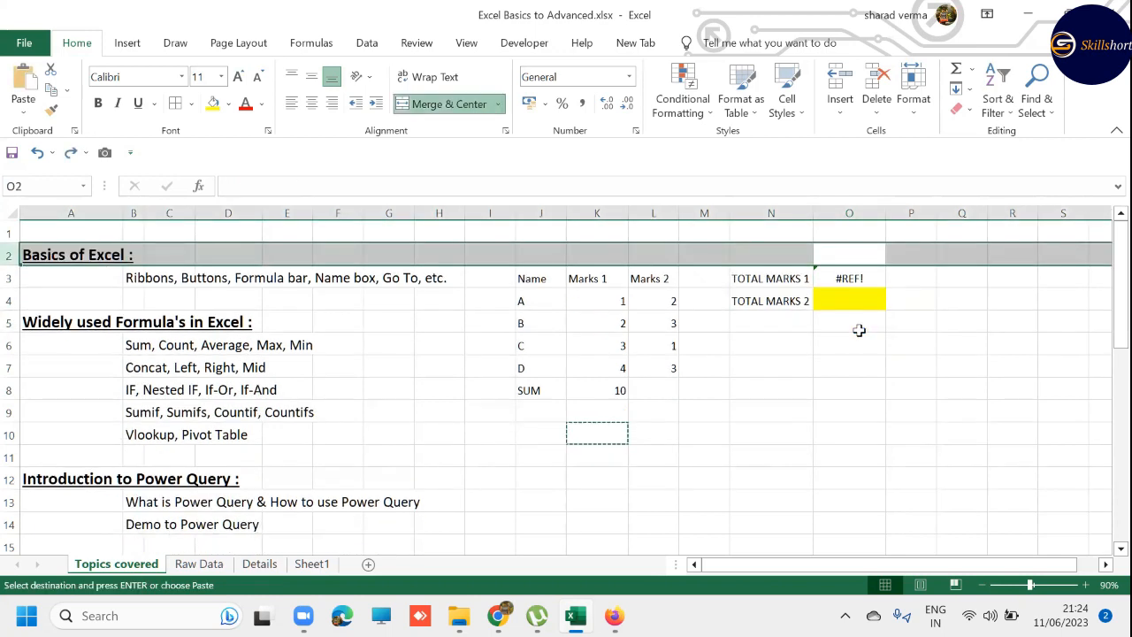
key(Escape)
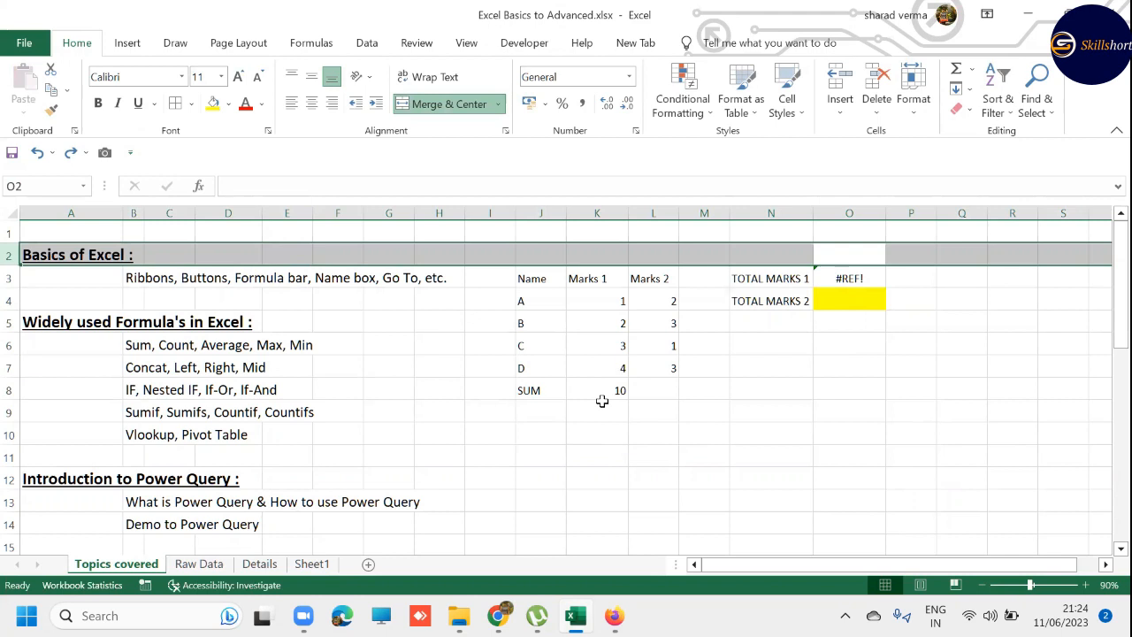
click(601, 443)
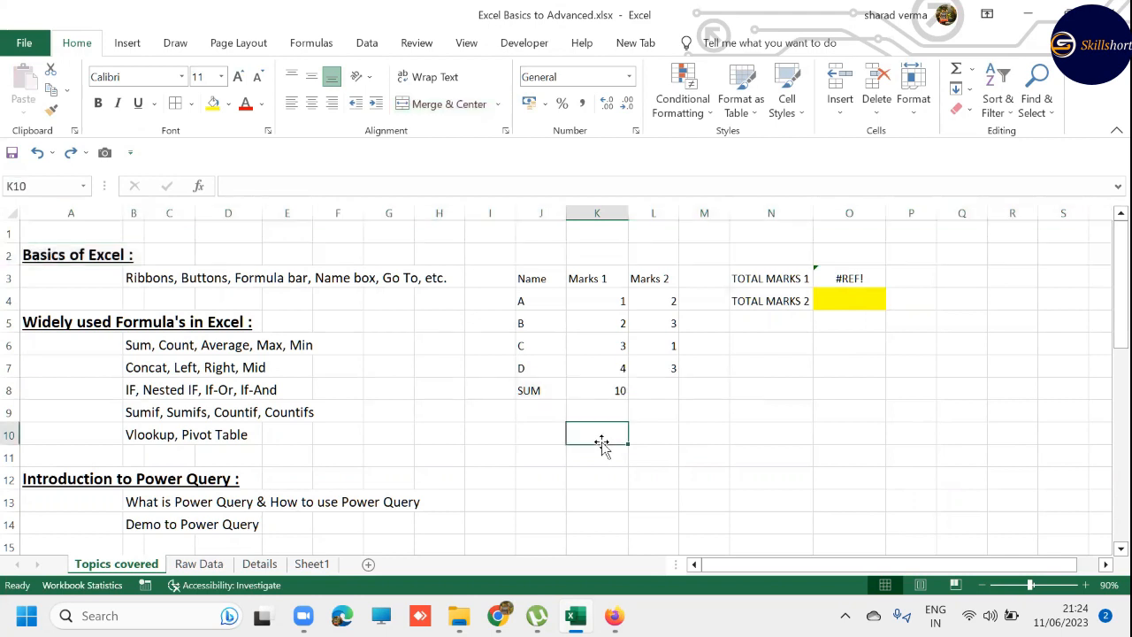
- Replace the formula in the Marks 1 SUM cell K8 with =SUM(K5:K7)
click(591, 395)
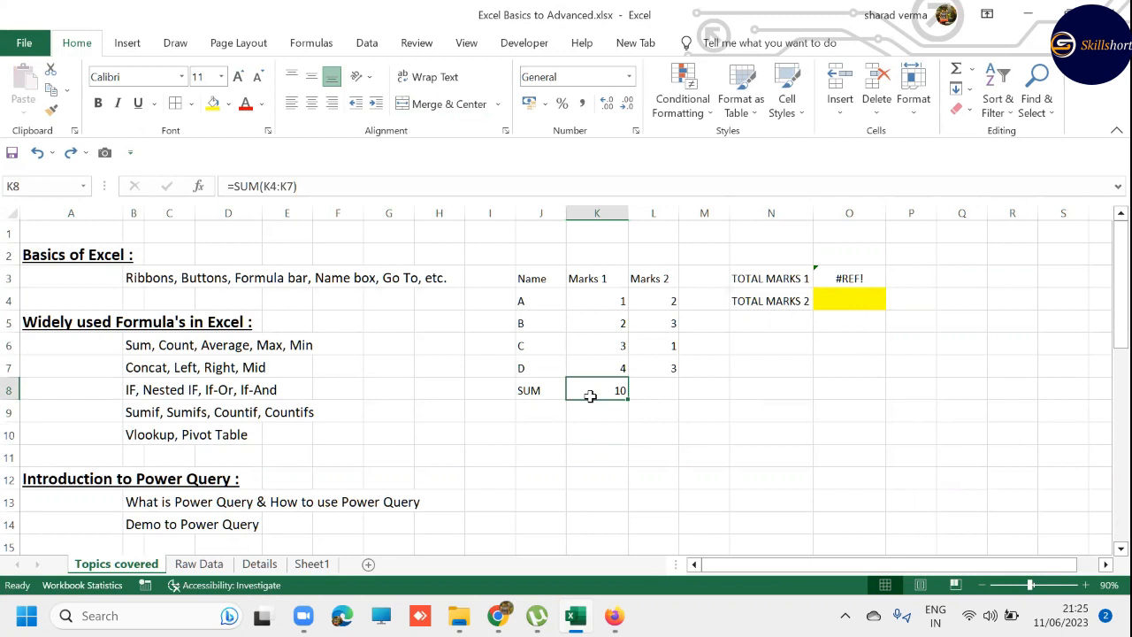
text(=)
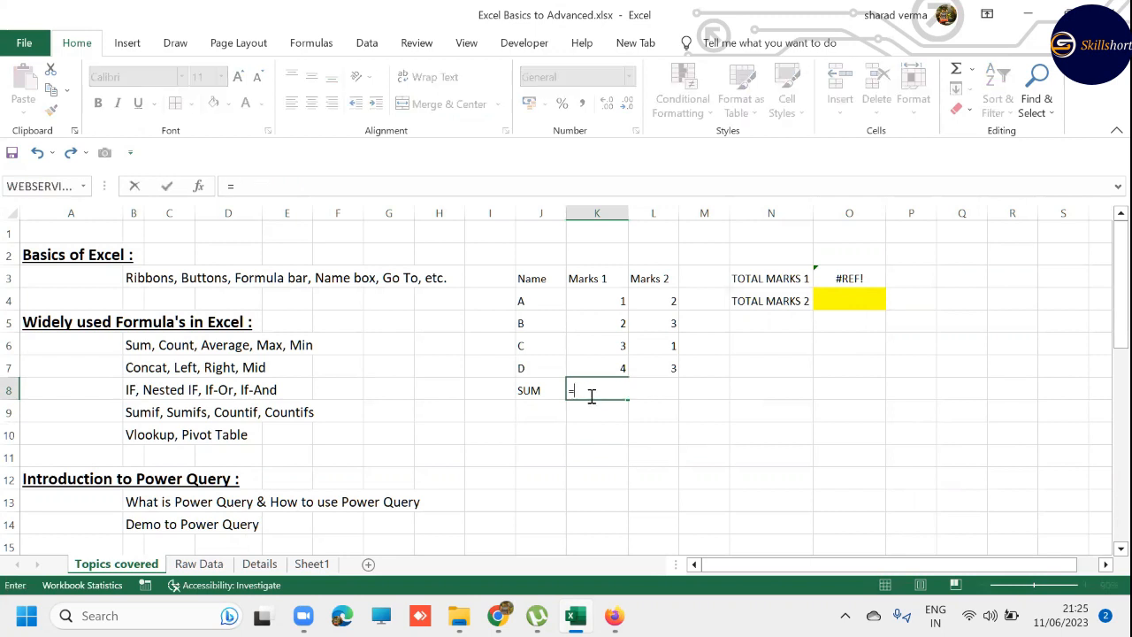
text(SUM()
key(Up)
key(Up)
key(Up)
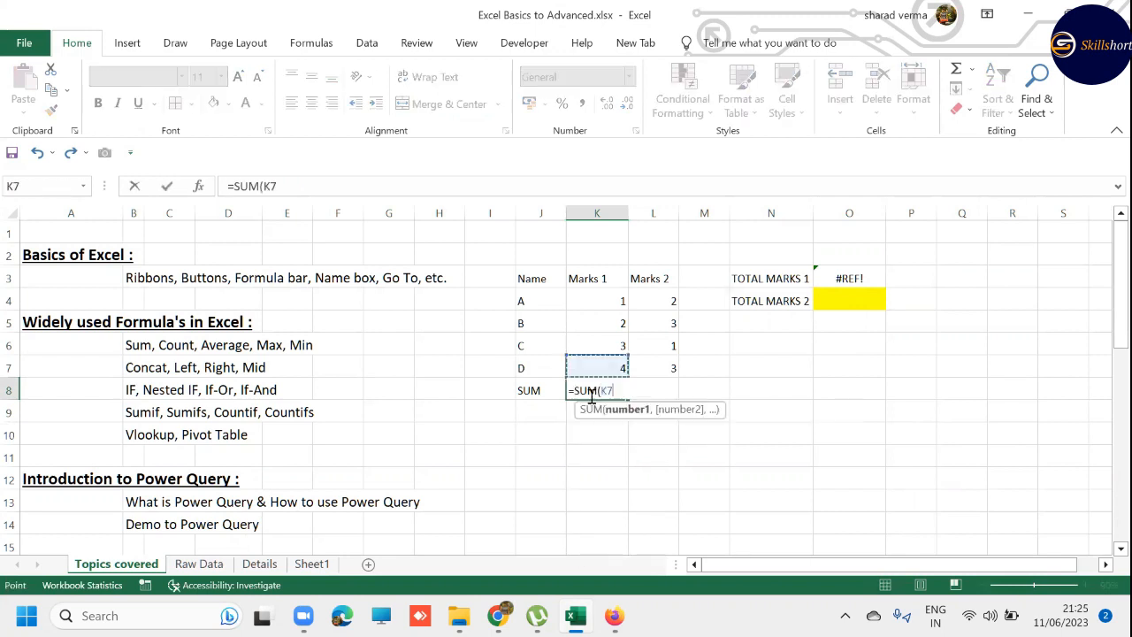
key(shift+Down)
key(shift+Down)
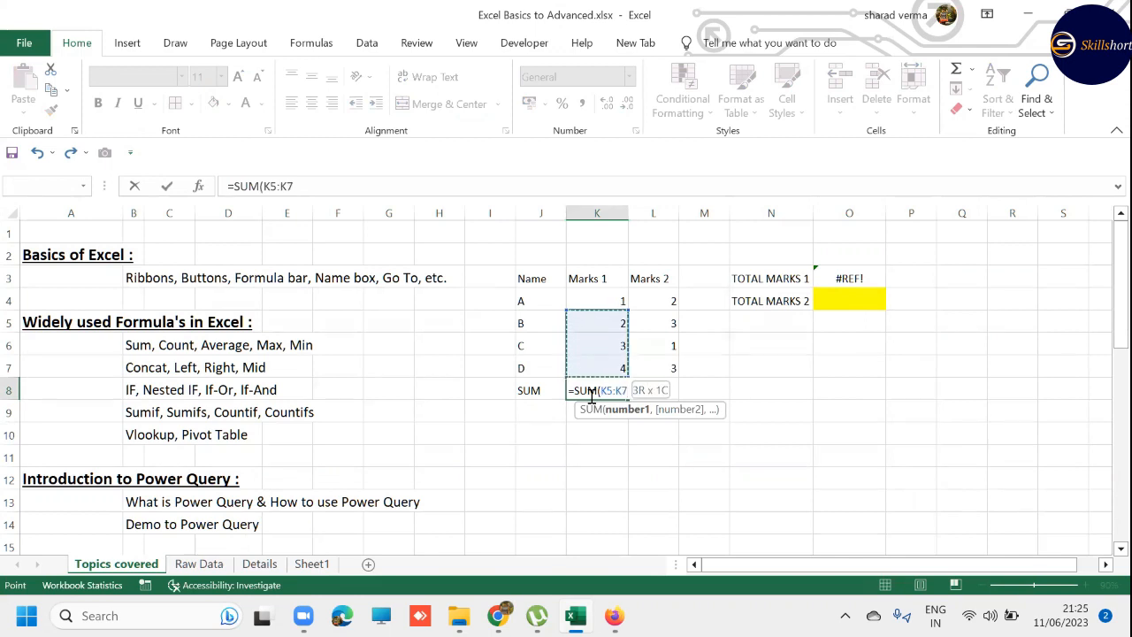
text())
key(ctrl+Return)
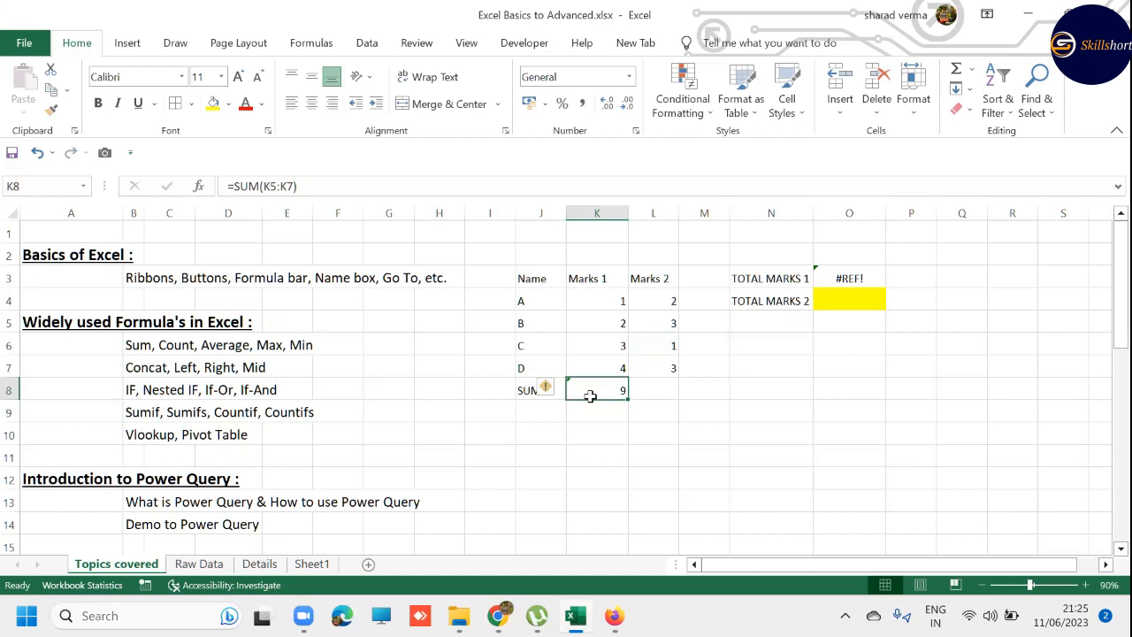
- Copy the SUM formula from K8 into L8 under Marks 2 and check which range it references
key(ctrl+c)
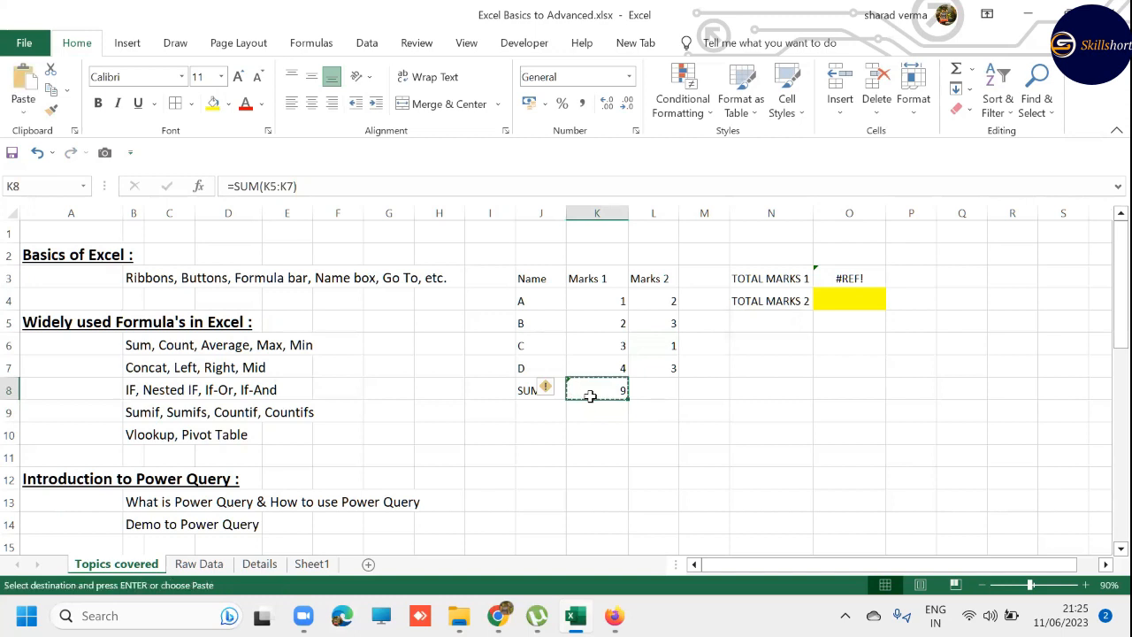
key(Right)
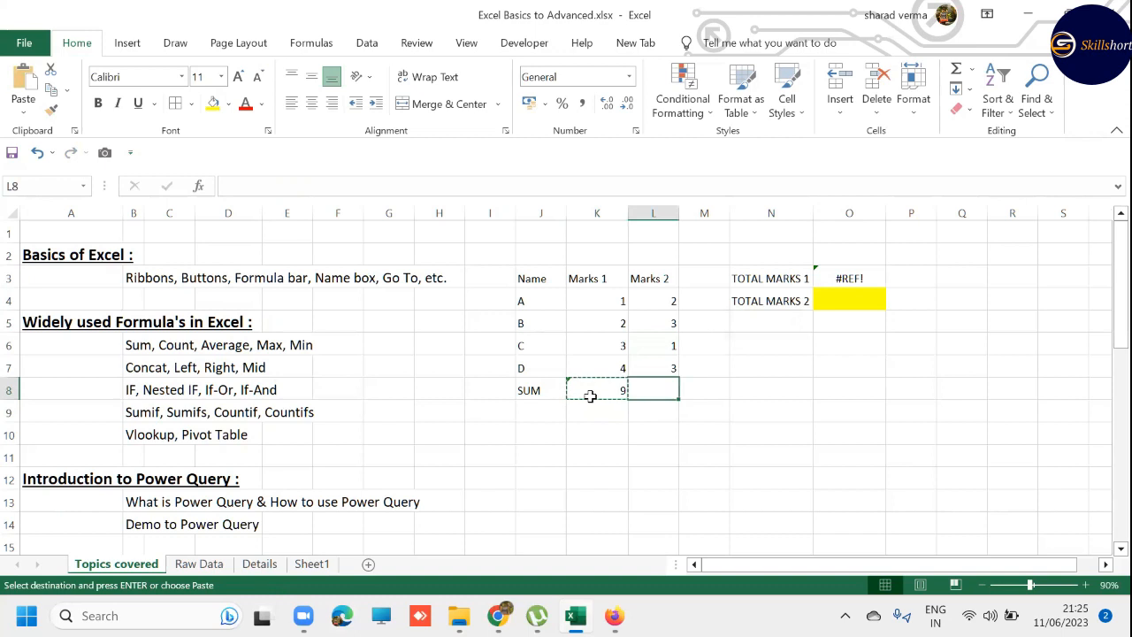
key(ctrl+v)
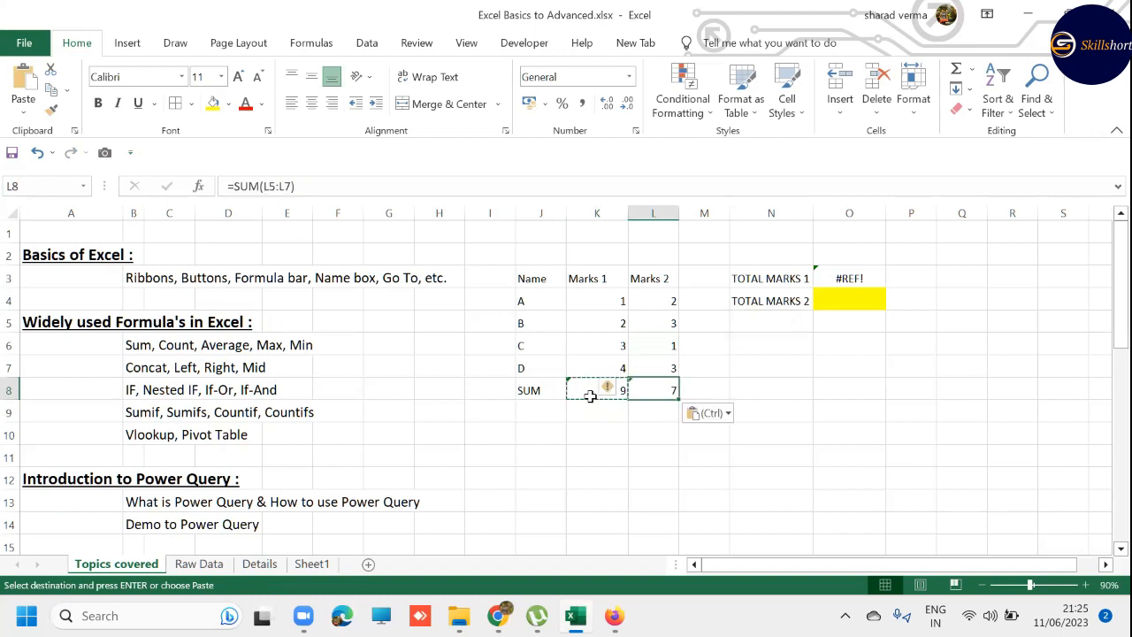
key(Escape)
key(F2)
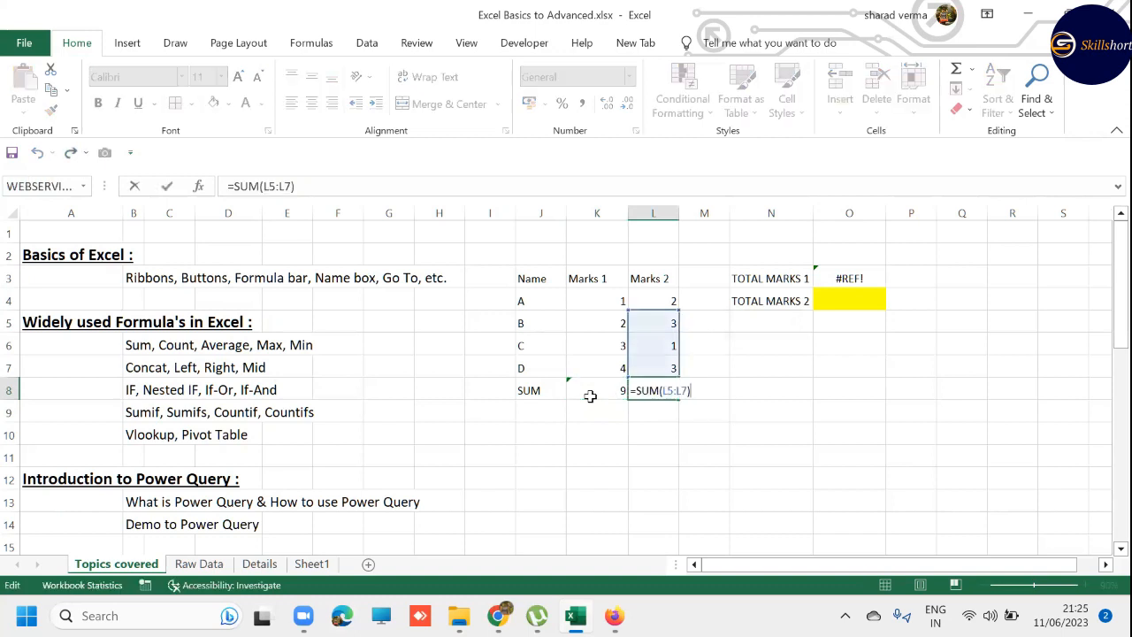
key(Escape)
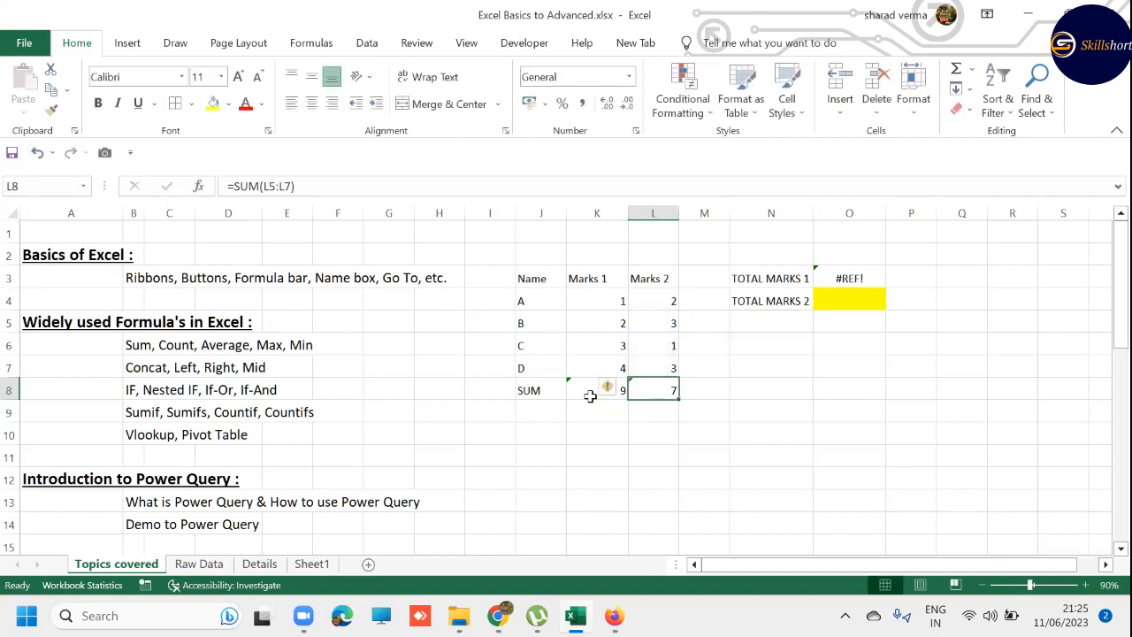
- Copy the SUM formula from L8 into the blank cell M6
key(ctrl+c)
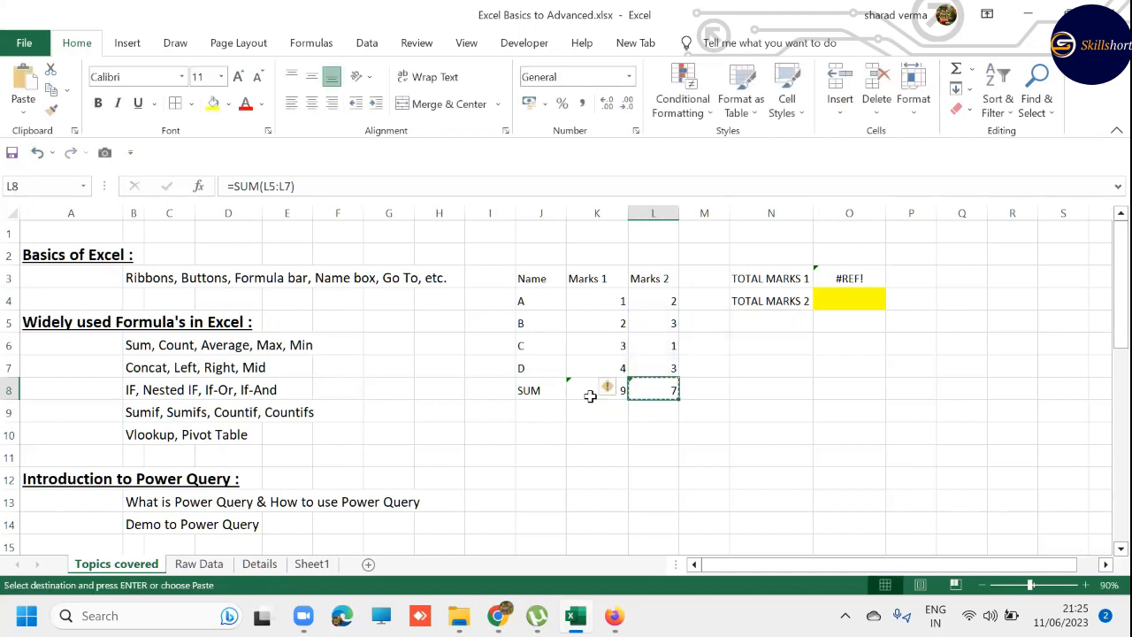
key(Right)
key(Right)
key(Up)
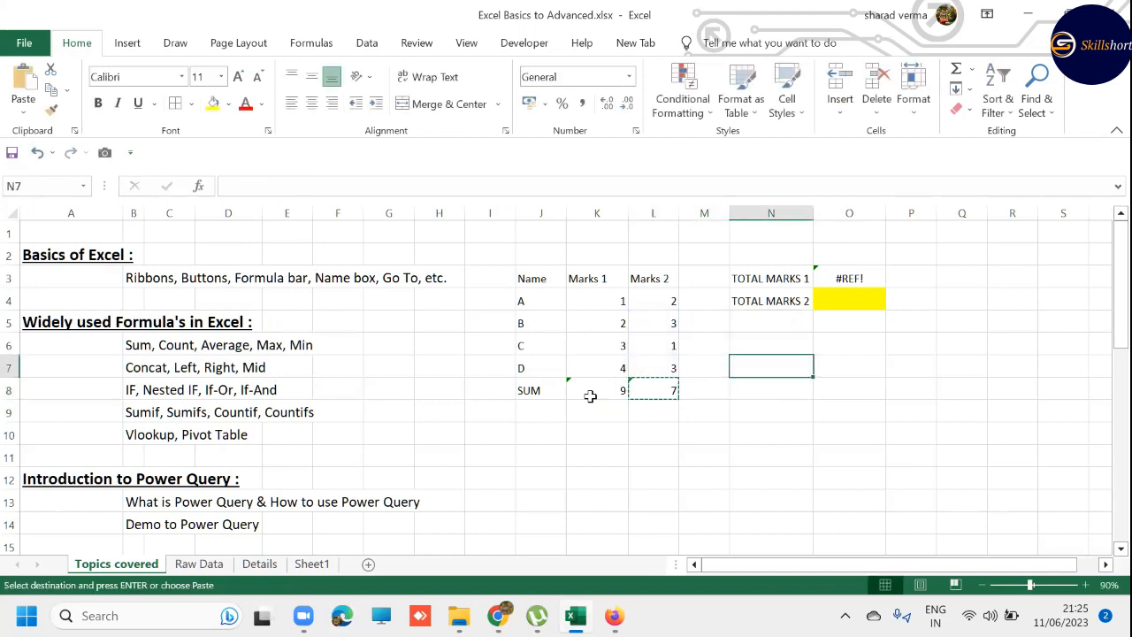
key(Left)
key(Up)
key(ctrl+v)
key(Escape)
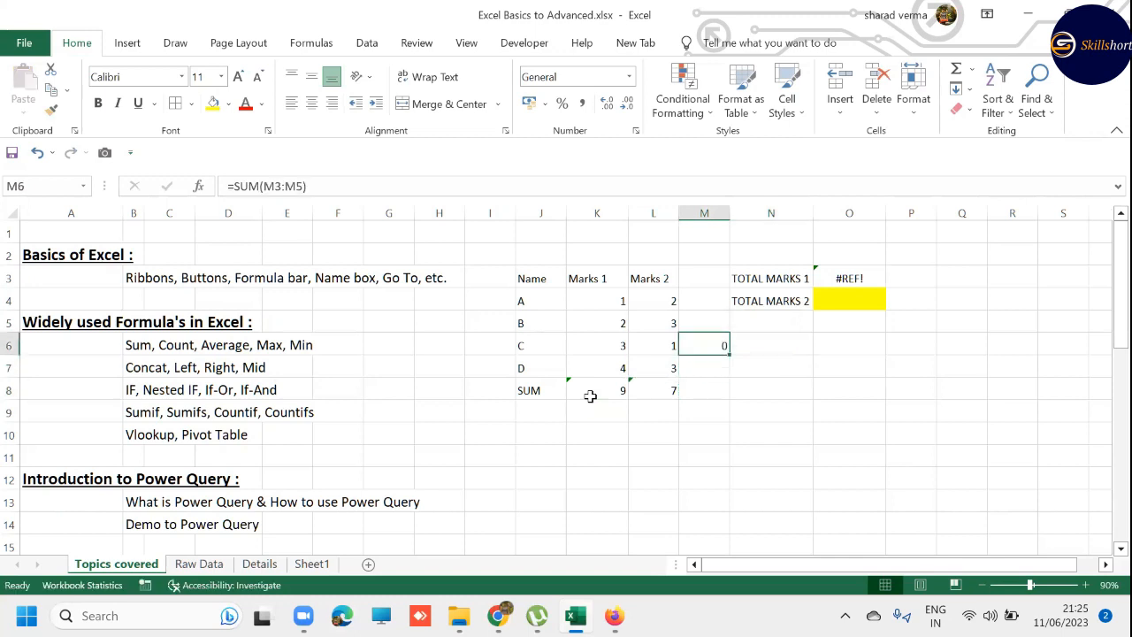
- Compare the cells above M6 with the range its formula references, and clear M6
key(shift+Up)
key(shift+Up)
key(shift+Up)
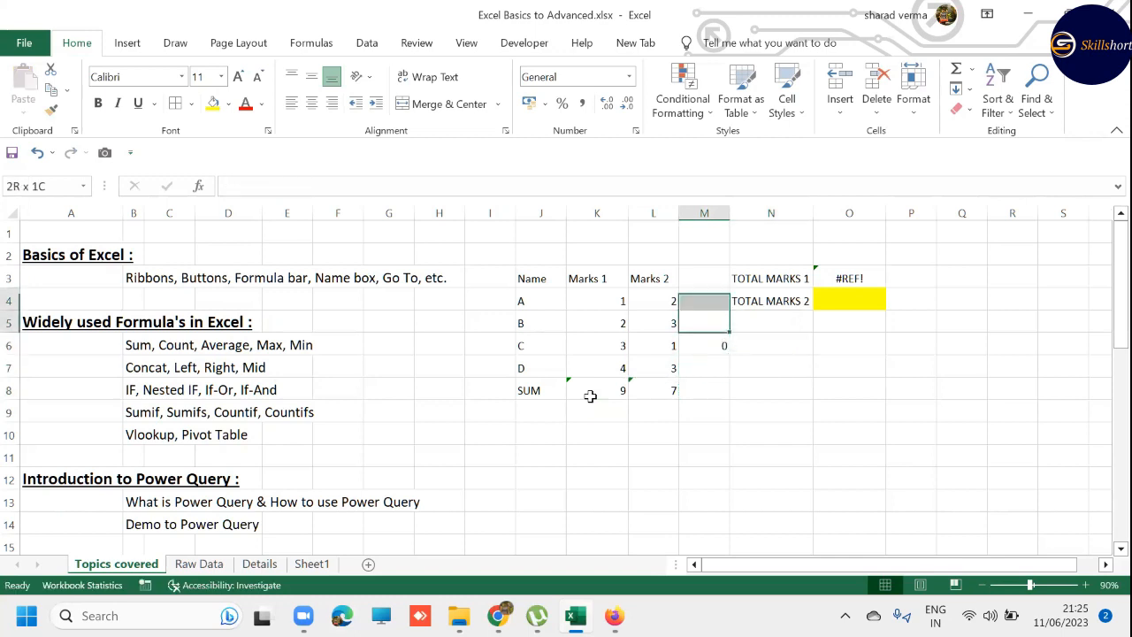
key(Down)
key(Up)
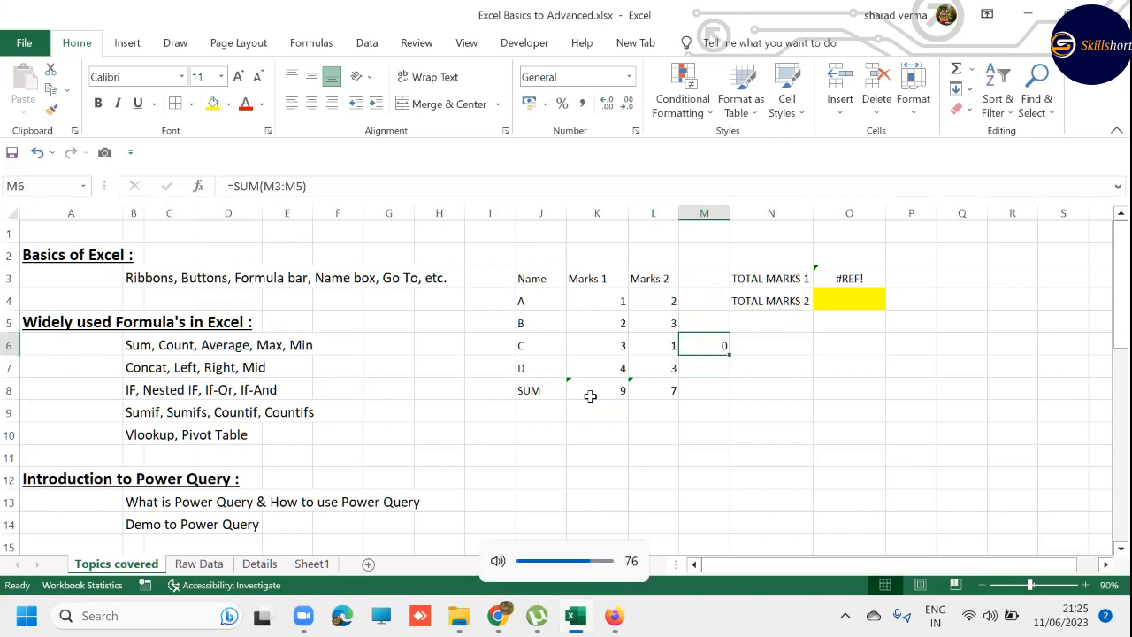
key(F2)
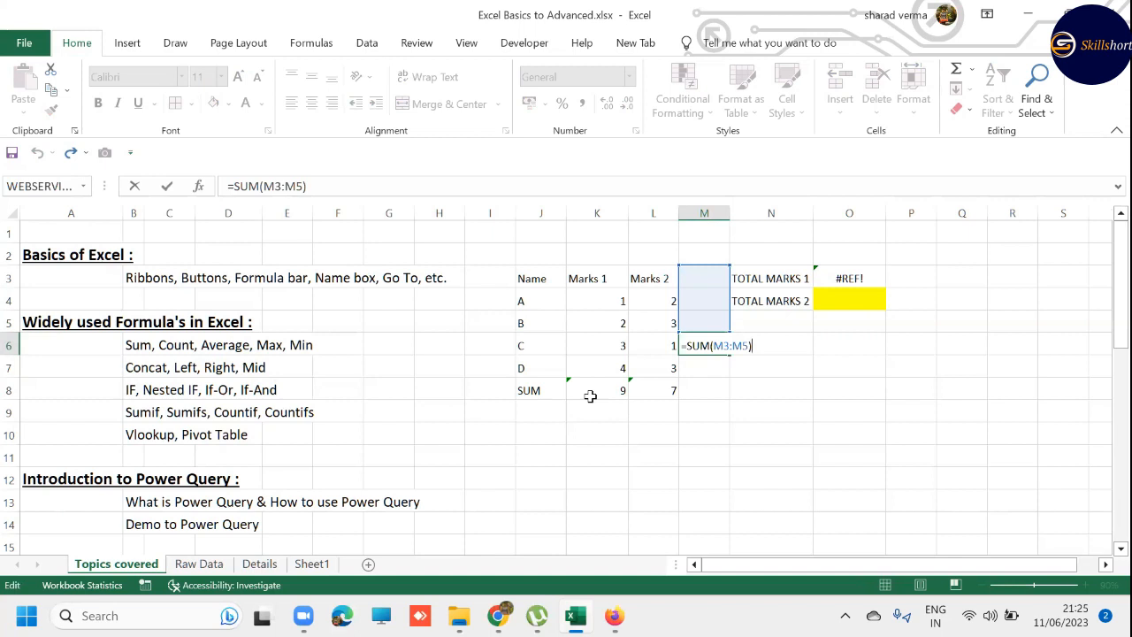
key(ctrl+Return)
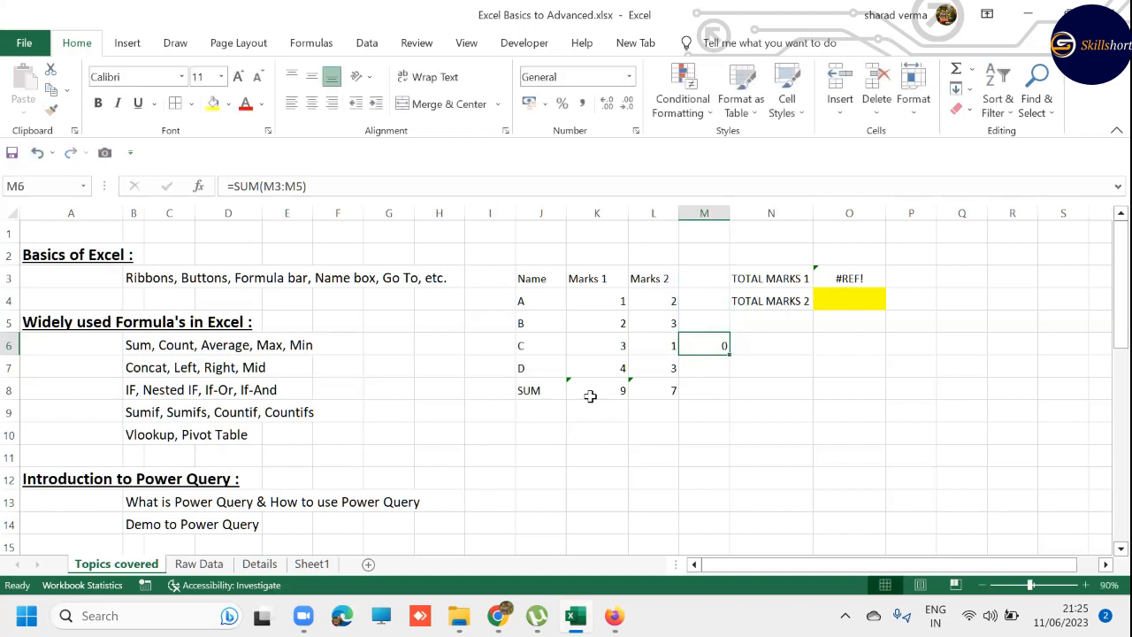
key(Delete)
key(Down)
key(Down)
- Replace K8 with an AutoSum of K4:K7 and fill that formula right into L8
click(590, 397)
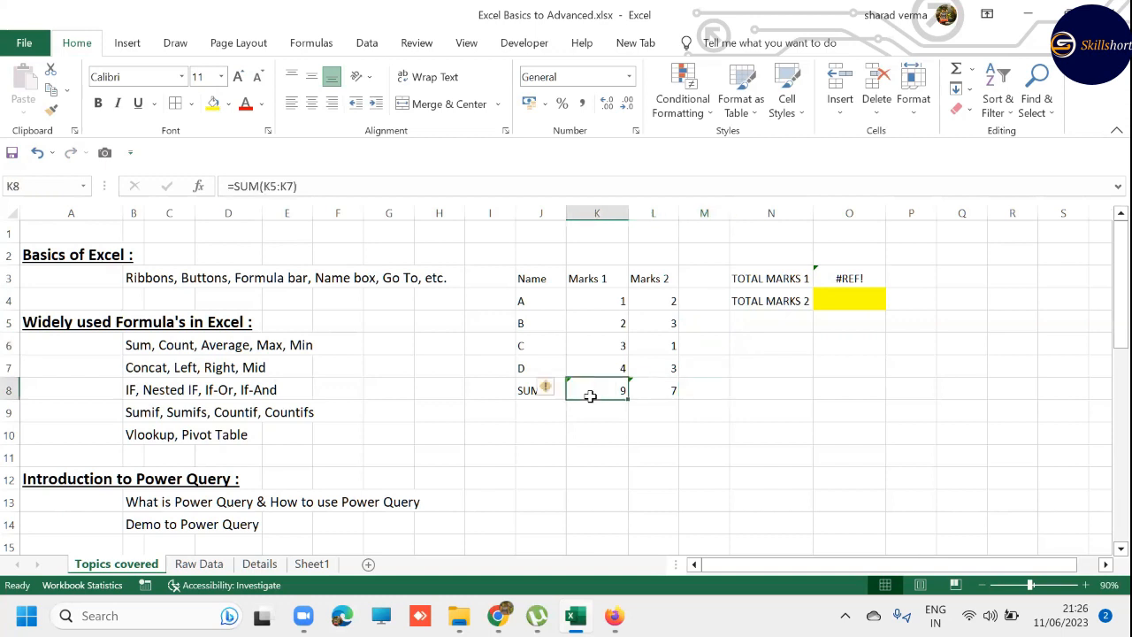
key(alt+equal)
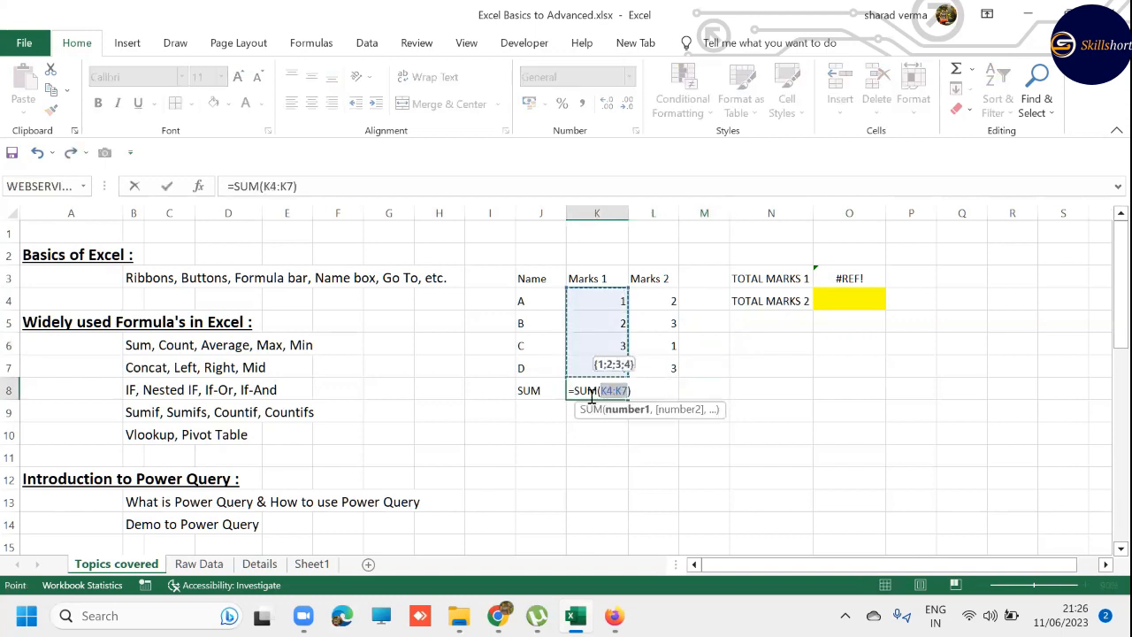
key(Return)
key(Up)
key(Right)
key(ctrl+r)
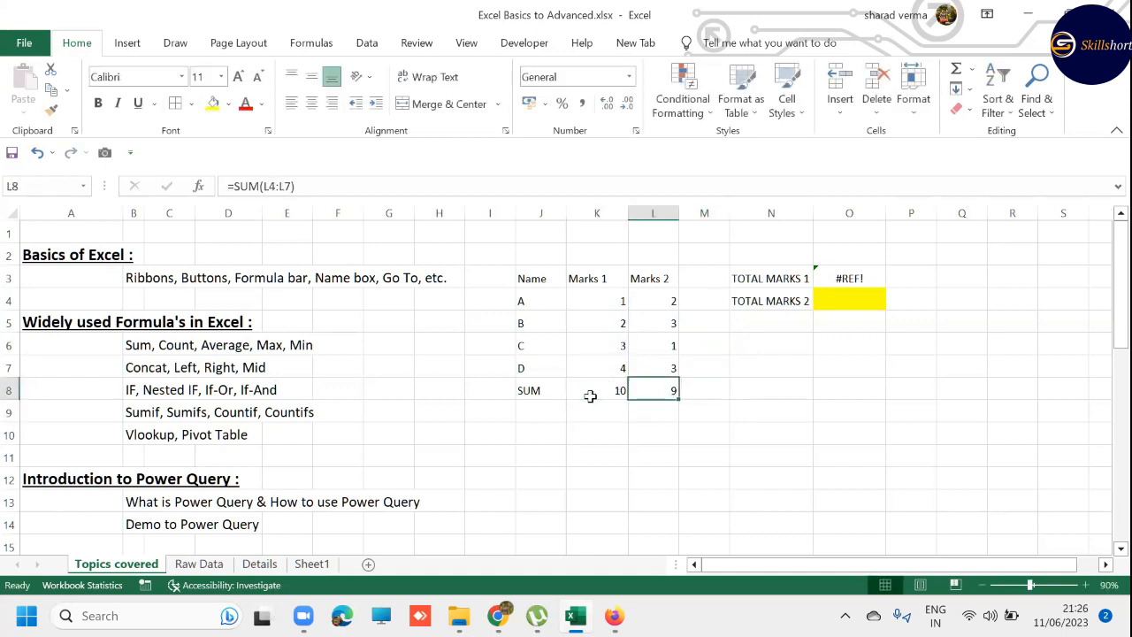
- Enter the heading TOTAL MARKS in M3 beside the Marks 2 heading
key(Right)
key(Up)
key(Up)
key(Up)
key(Up)
key(Up)
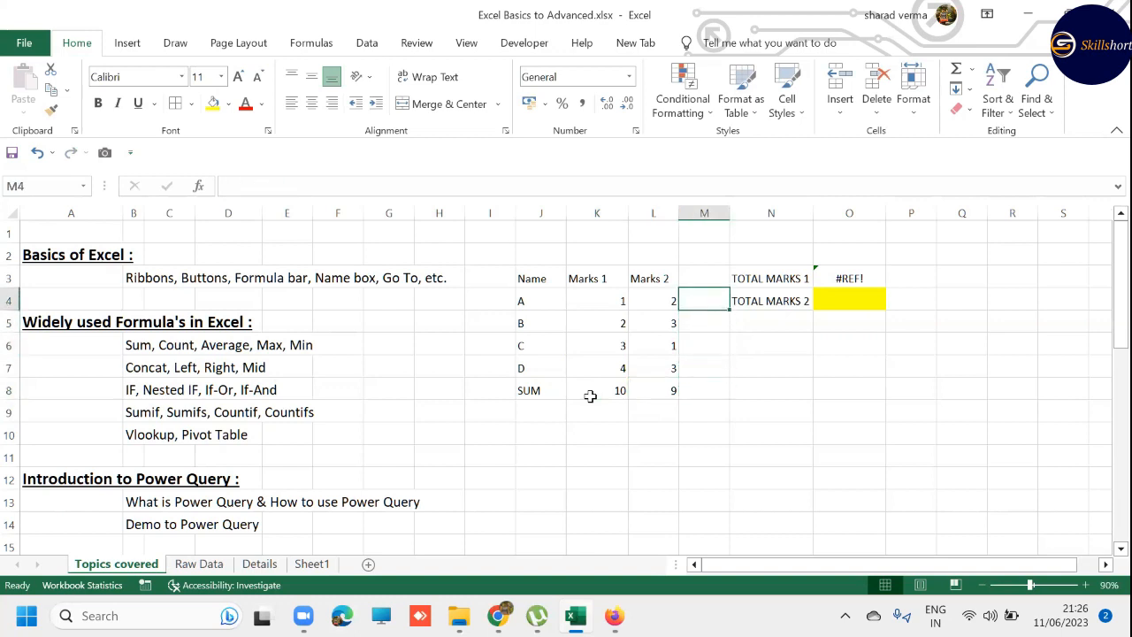
text(tot)
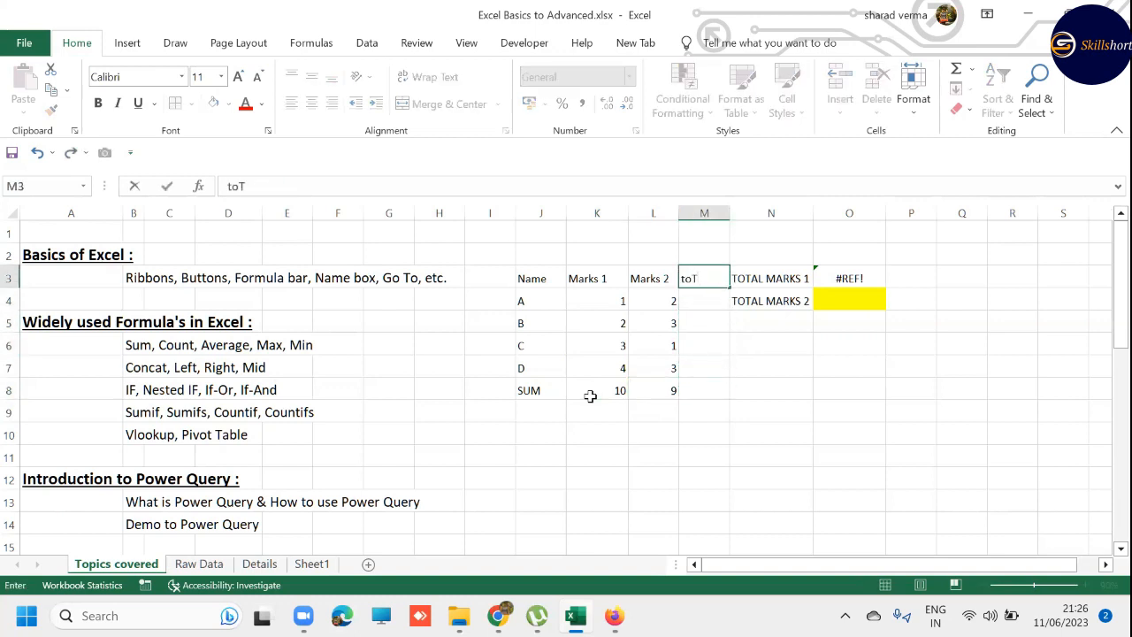
key(BackSpace)
key(BackSpace)
key(BackSpace)
text(TOTAL MA)
key(BackSpace)
key(BackSpace)
key(BackSpace)
key(BackSpace)
key(BackSpace)
text(TAL MARKS)
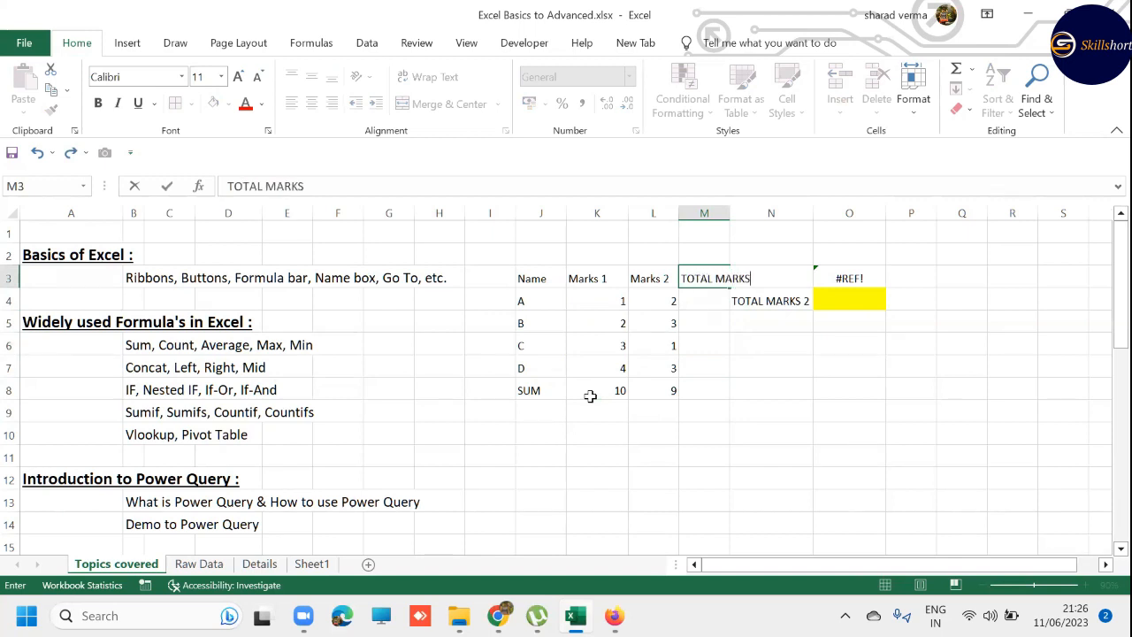
key(Return)
- Insert a blank column before column N, between the marks table and the TOTAL MARKS 1 and 2 labels
key(Right)
key(ctrl+space)
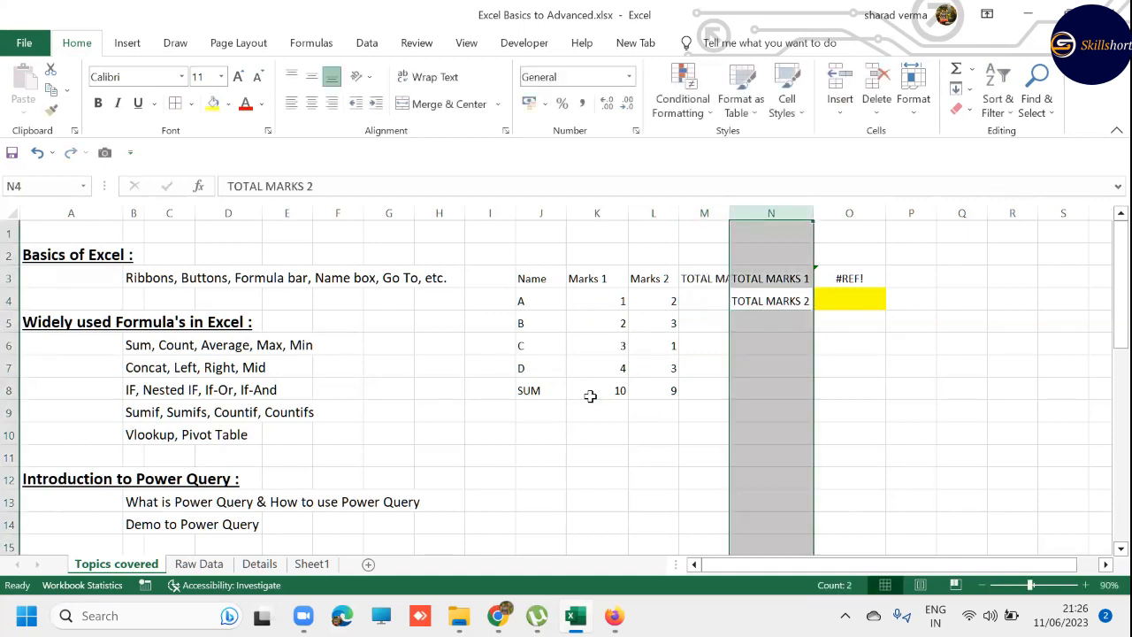
key(ctrl+shift+plus)
- AutoFit the width of column M to its TOTAL MARKS heading
key(Left)
key(Up)
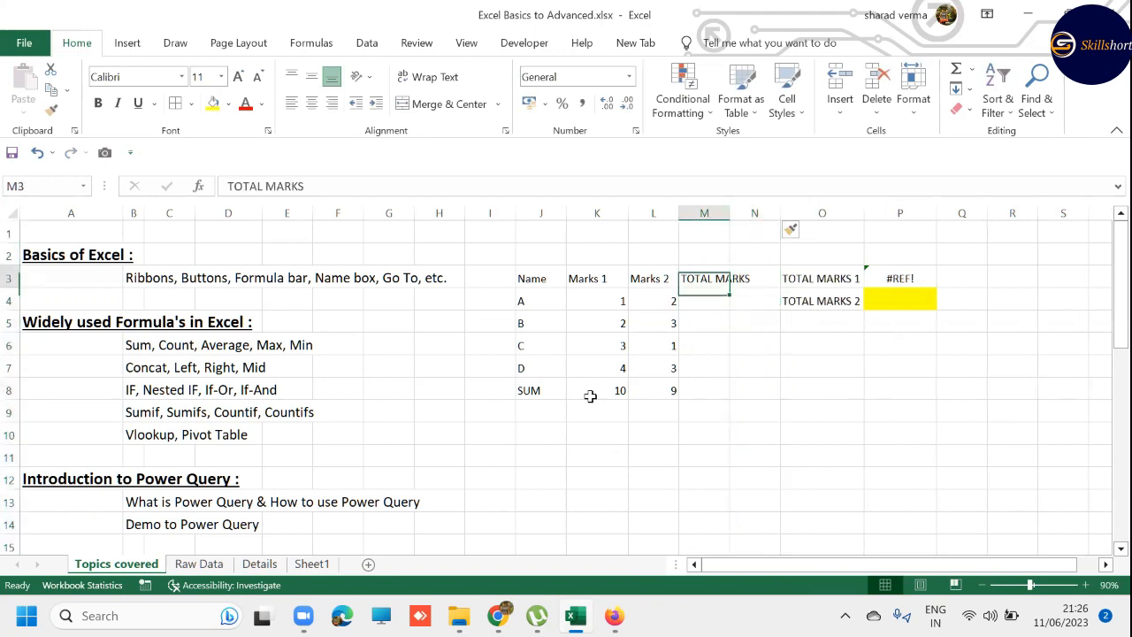
key(ctrl+space)
key(alt+h)
key(o)
key(i)
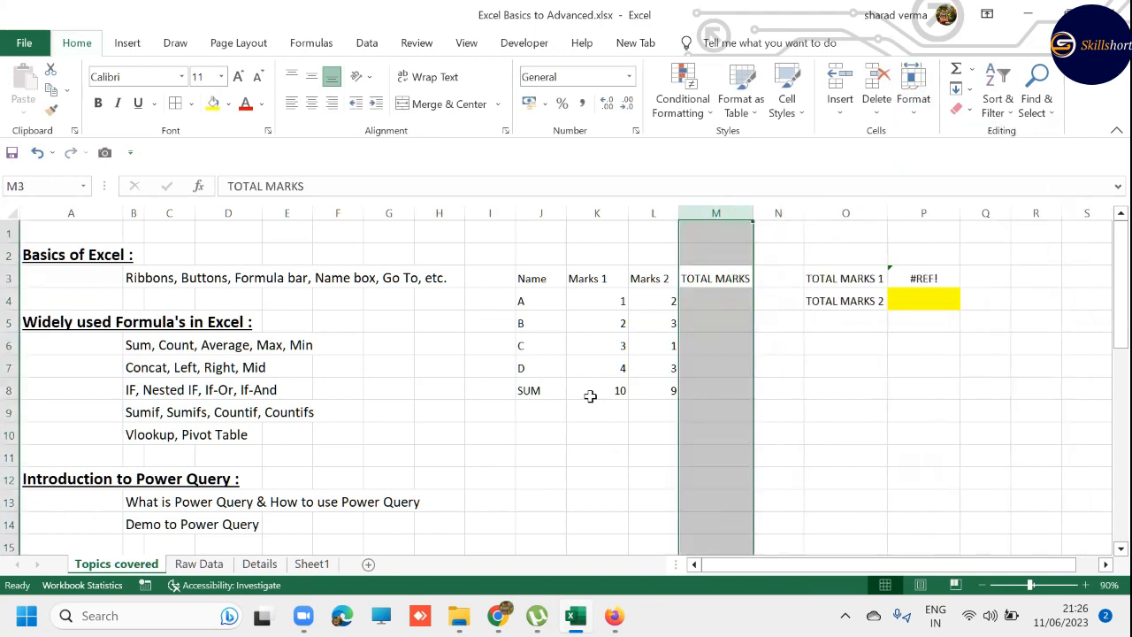
- Enter =SUM(K4:L4) manually in M4 for student A, and clear the cell again
key(Down)
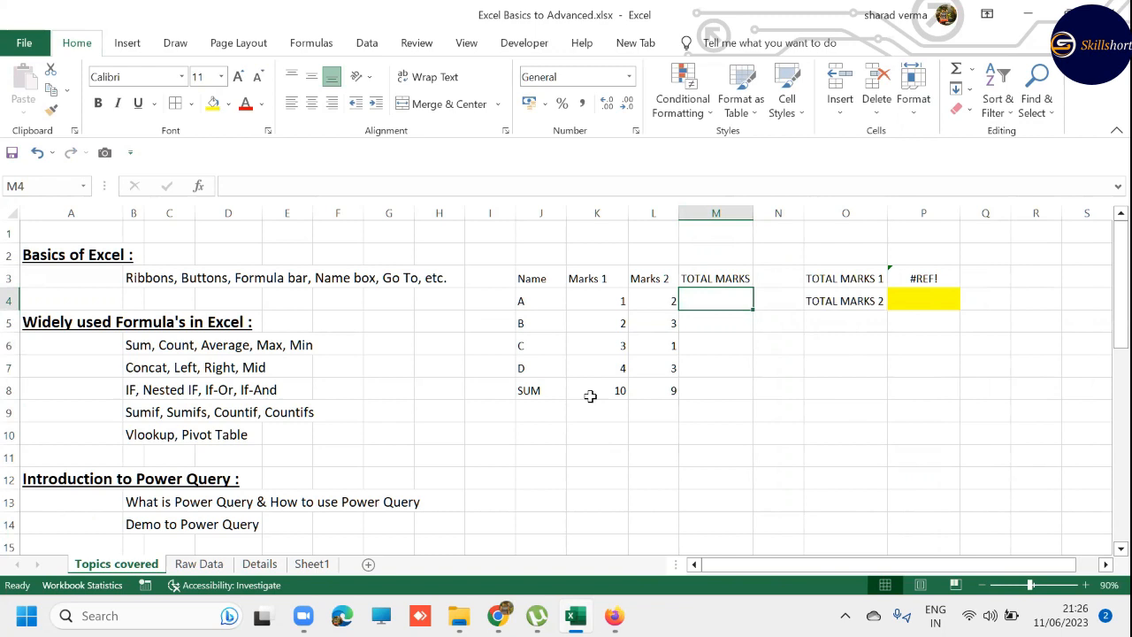
text(=S)
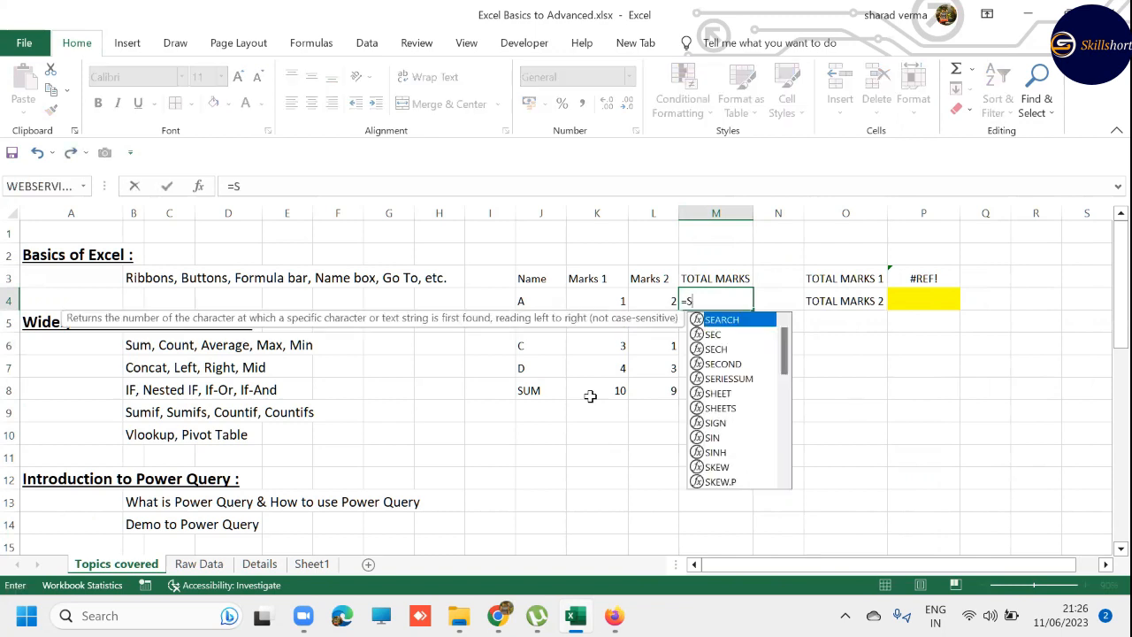
text(UM()
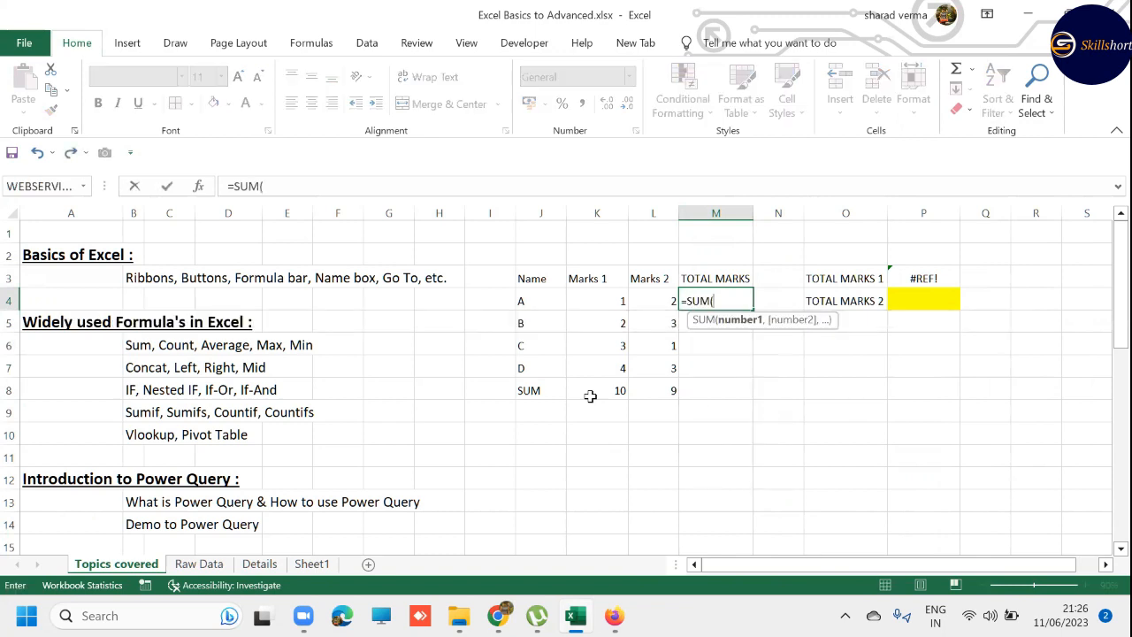
key(Left)
key(Left)
key(shift+Right)
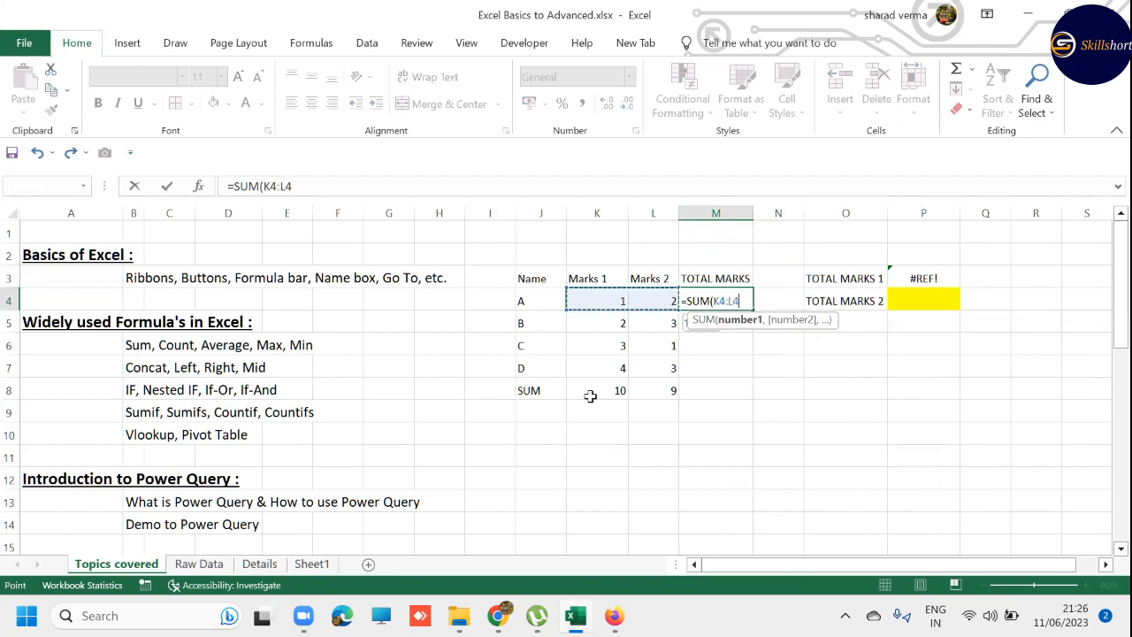
text())
key(Return)
key(Up)
key(Delete)
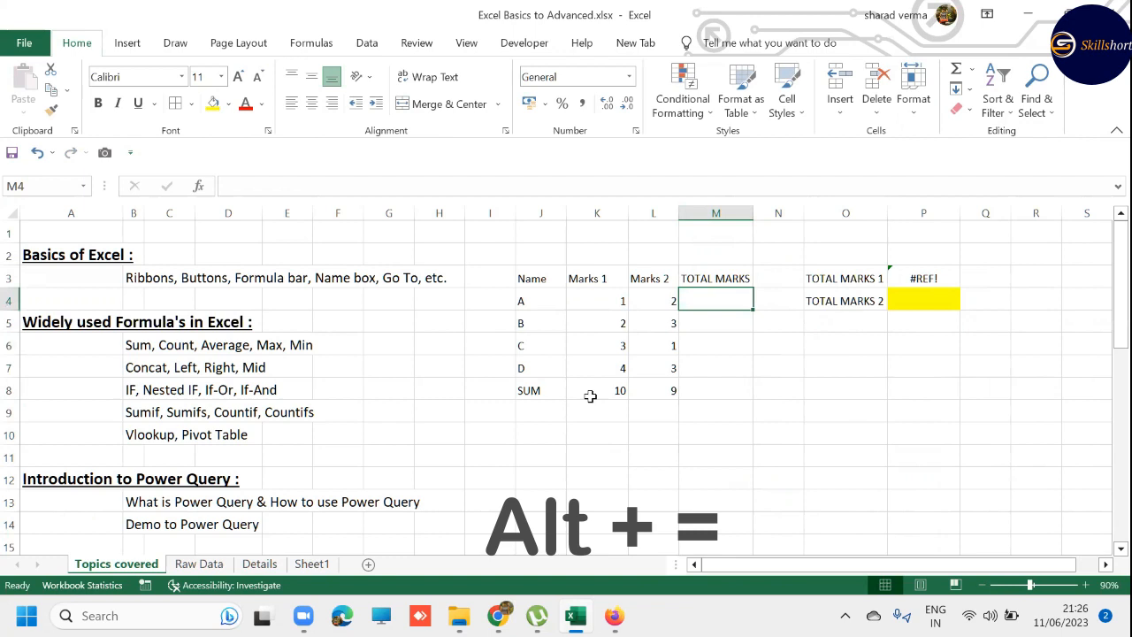
- Total student A's two marks in M4 using AutoSum over K4:L4
key(alt+equal)
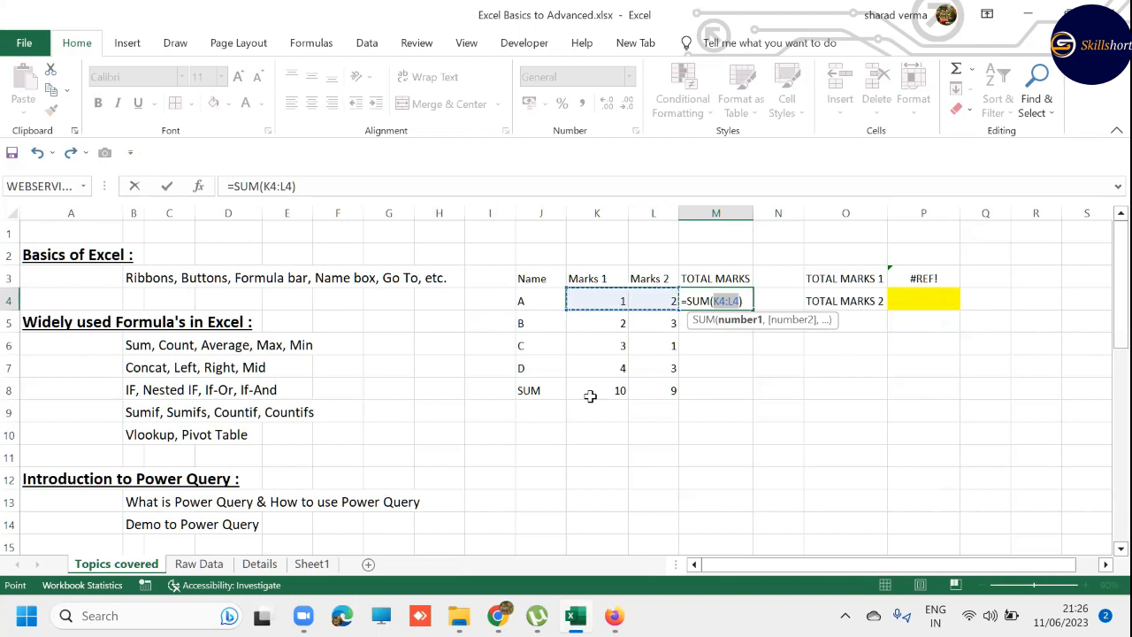
key(Escape)
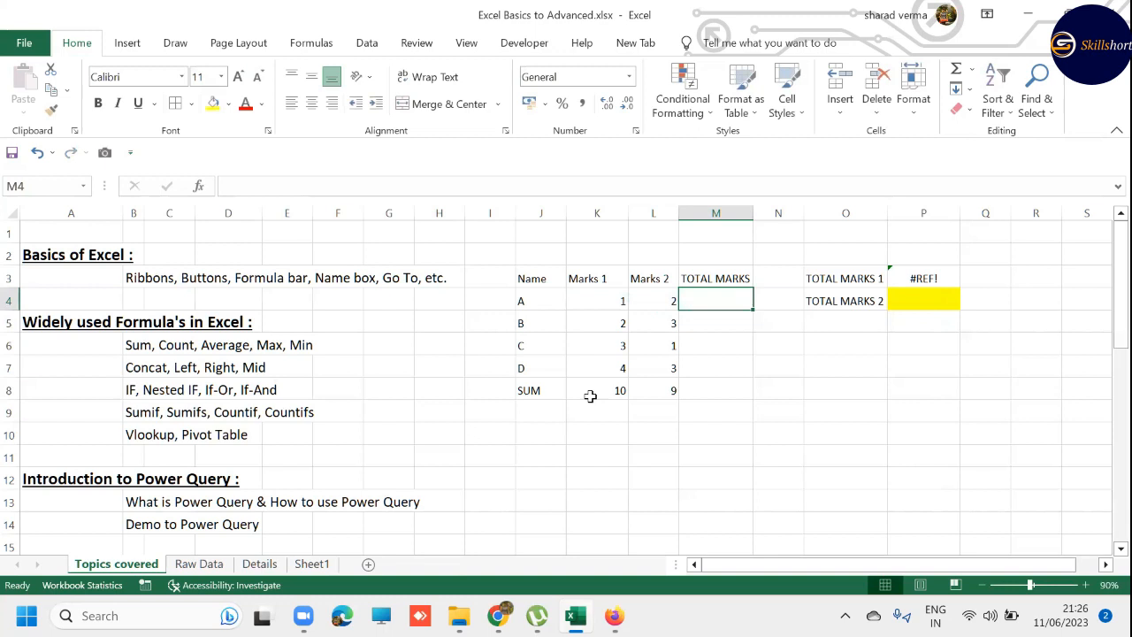
key(alt+equal)
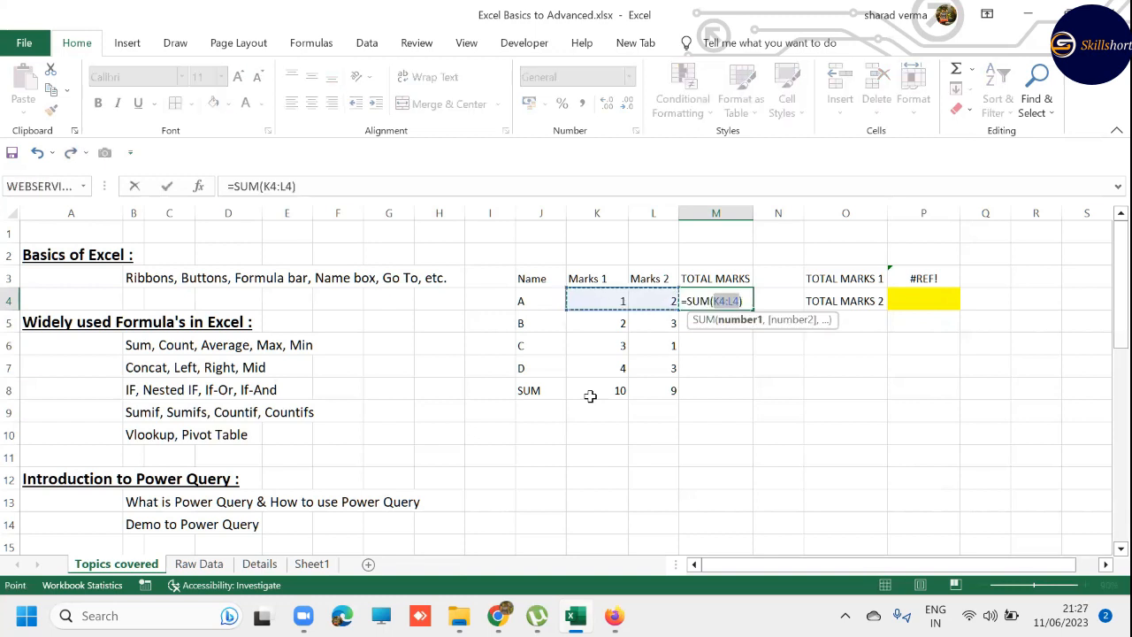
key(Return)
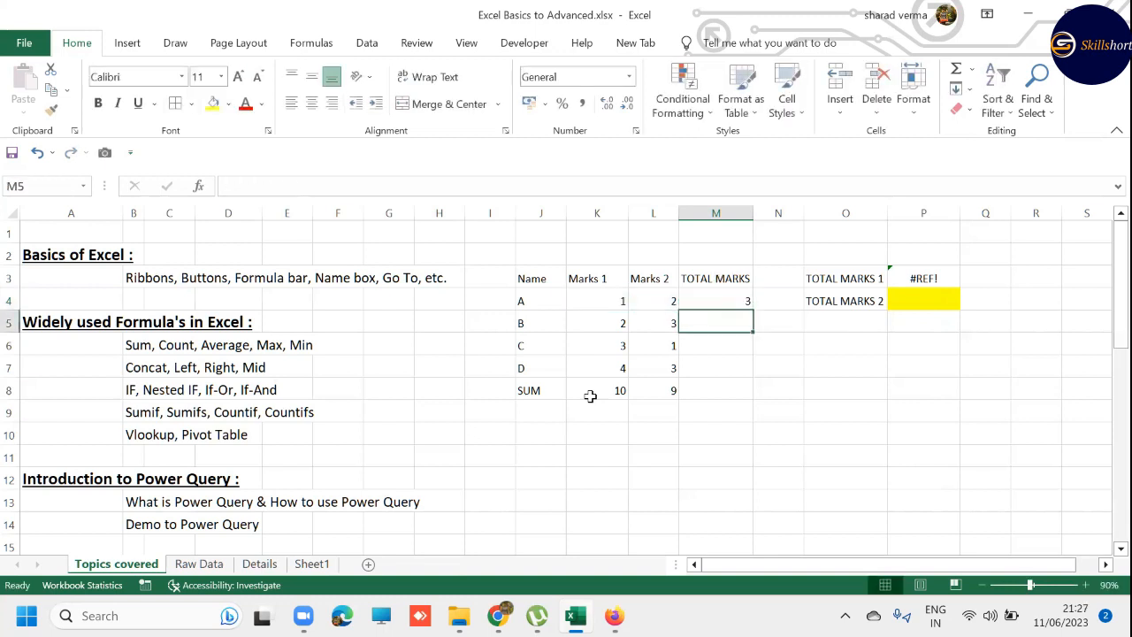
- Copy student A's total formula from M4 into M5:M8, and undo the paste
key(Up)
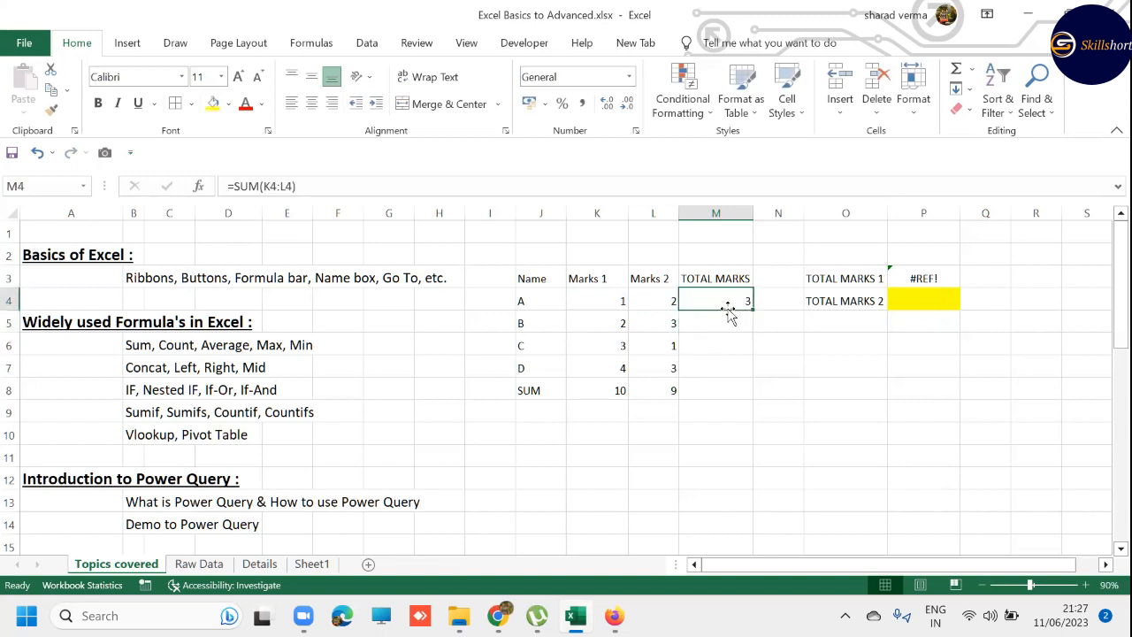
key(ctrl+c)
mouse_move(723, 324)
mouse_down()
mouse_move(722, 385)
mouse_move(720, 326)
mouse_up()
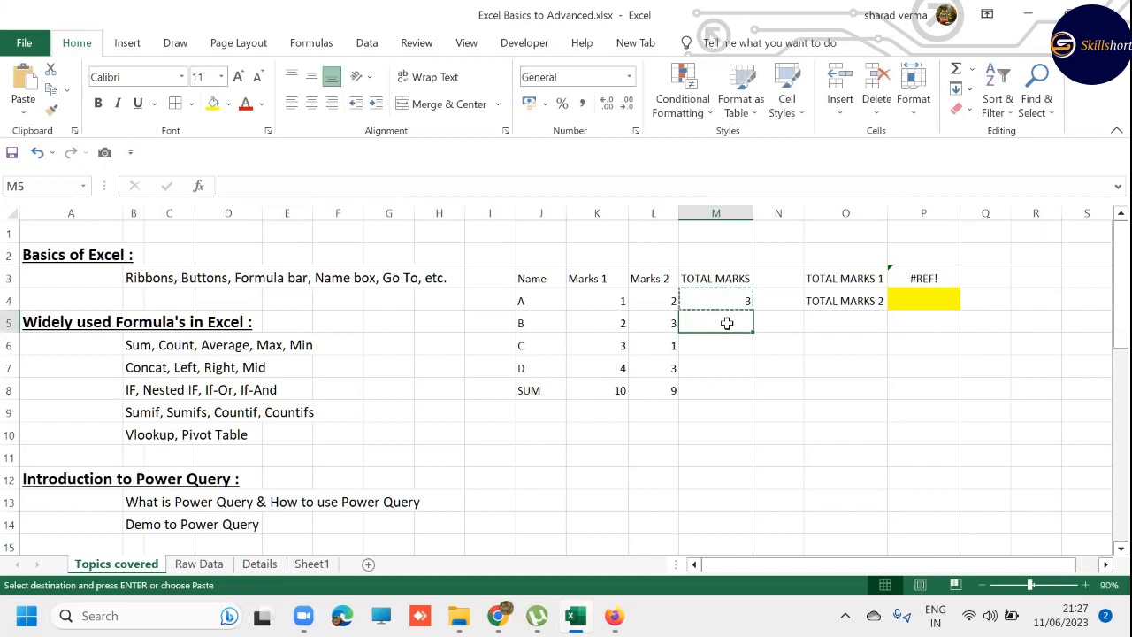
key(shift+Down)
key(shift+Down)
key(shift+Down)
key(ctrl+v)
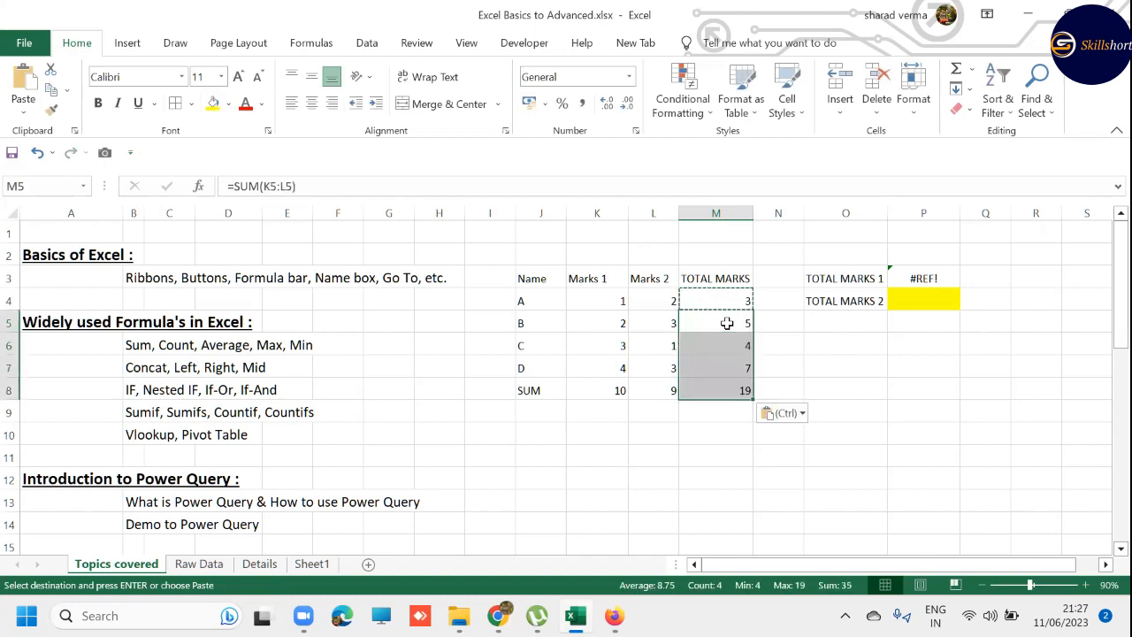
key(ctrl+z)
key(Escape)
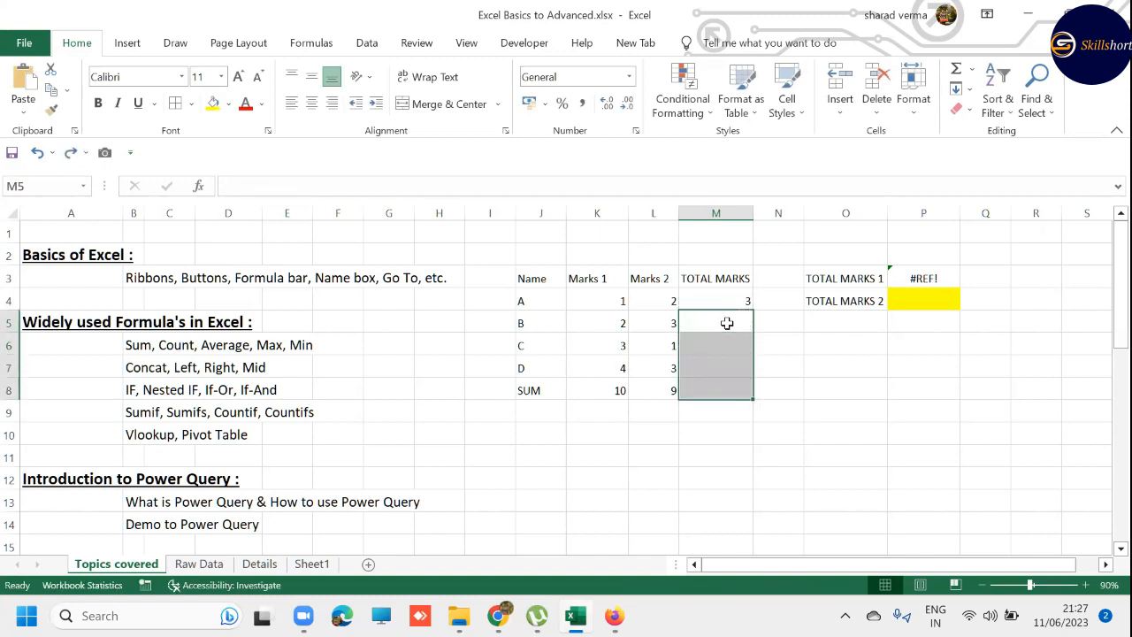
- Fill the M4 total formula down to the SUM row in M8 and inspect the formula in M8
key(Up)
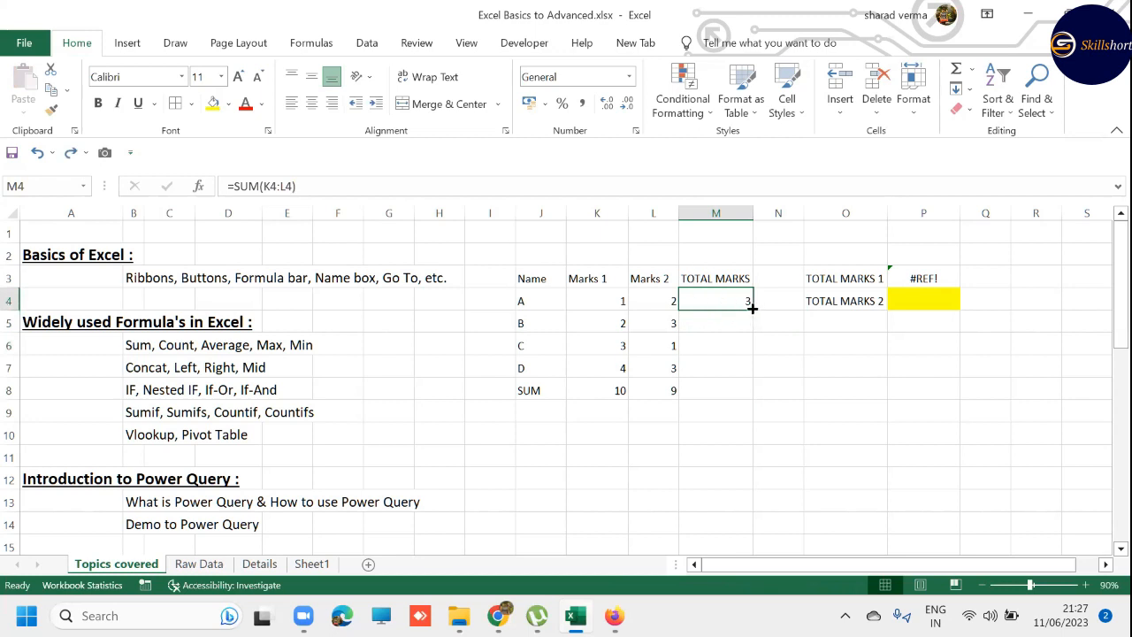
drag(752, 308, 752, 308)
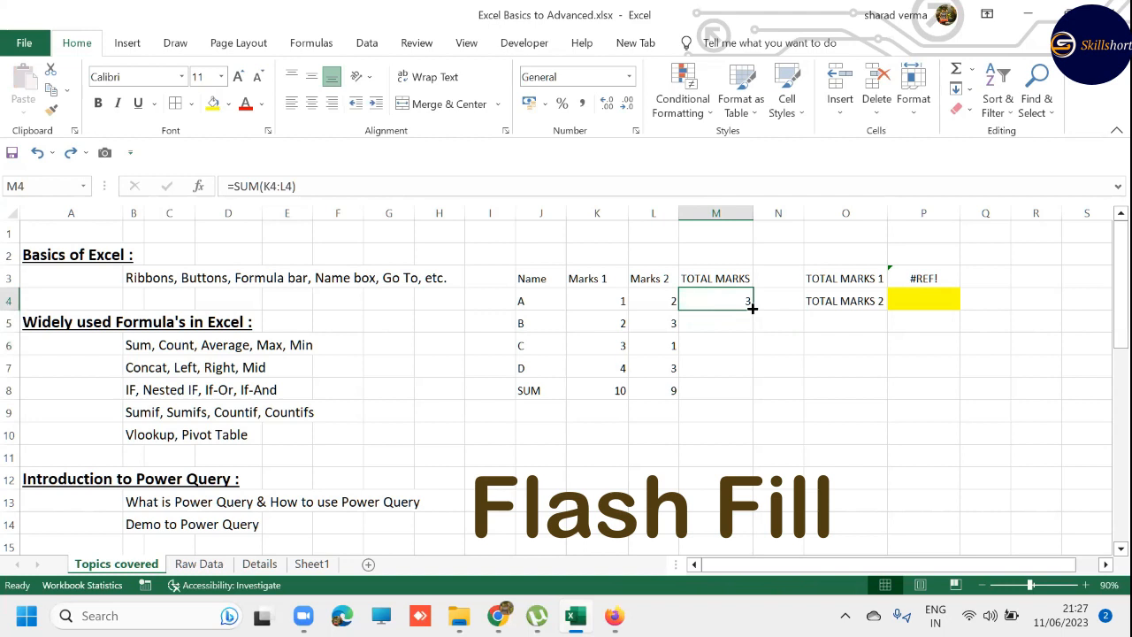
double_click(752, 308)
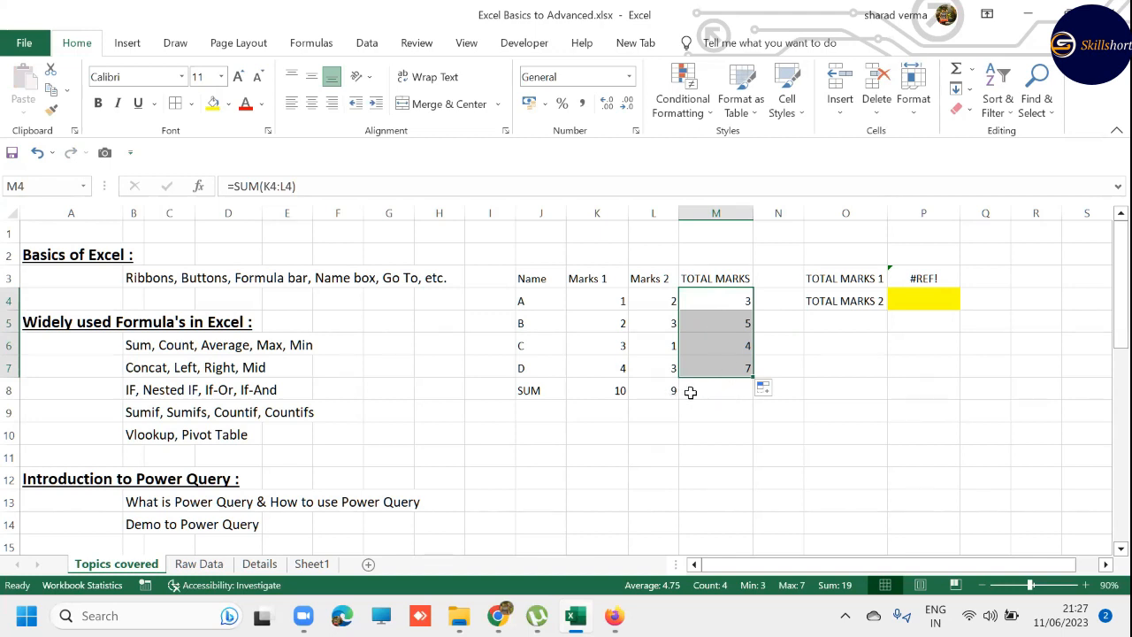
drag(753, 378, 753, 399)
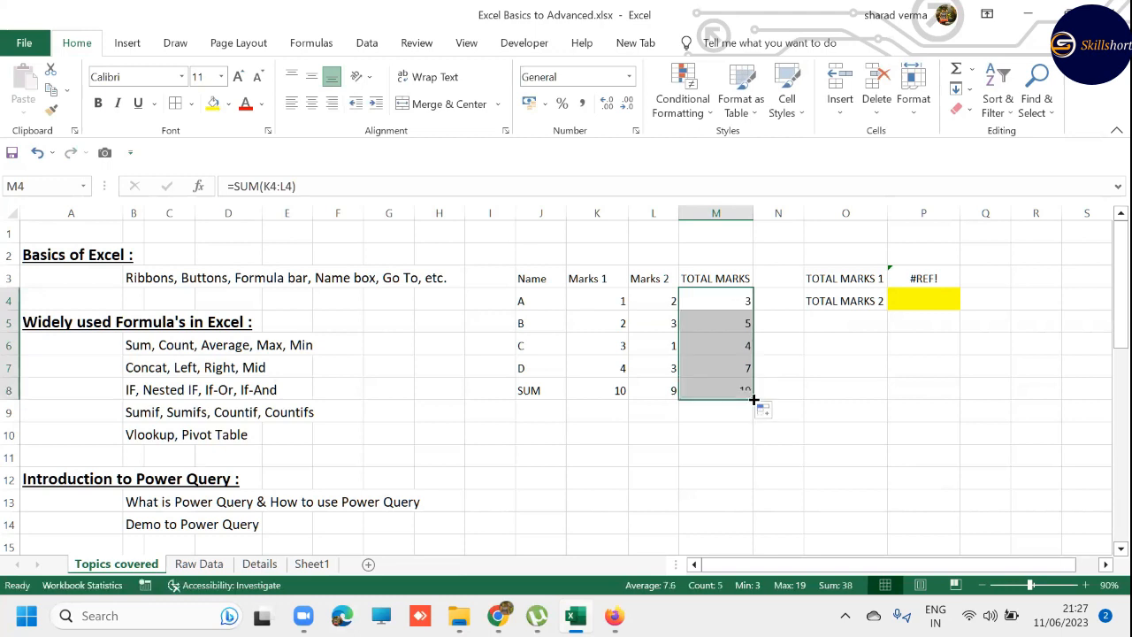
click(741, 382)
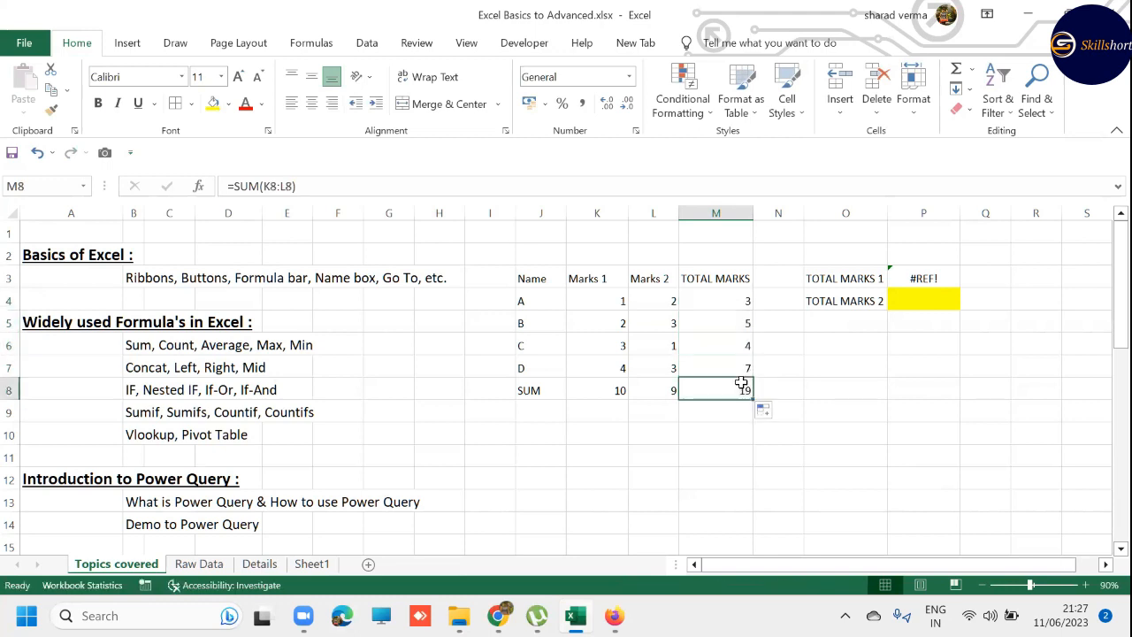
double_click(742, 382)
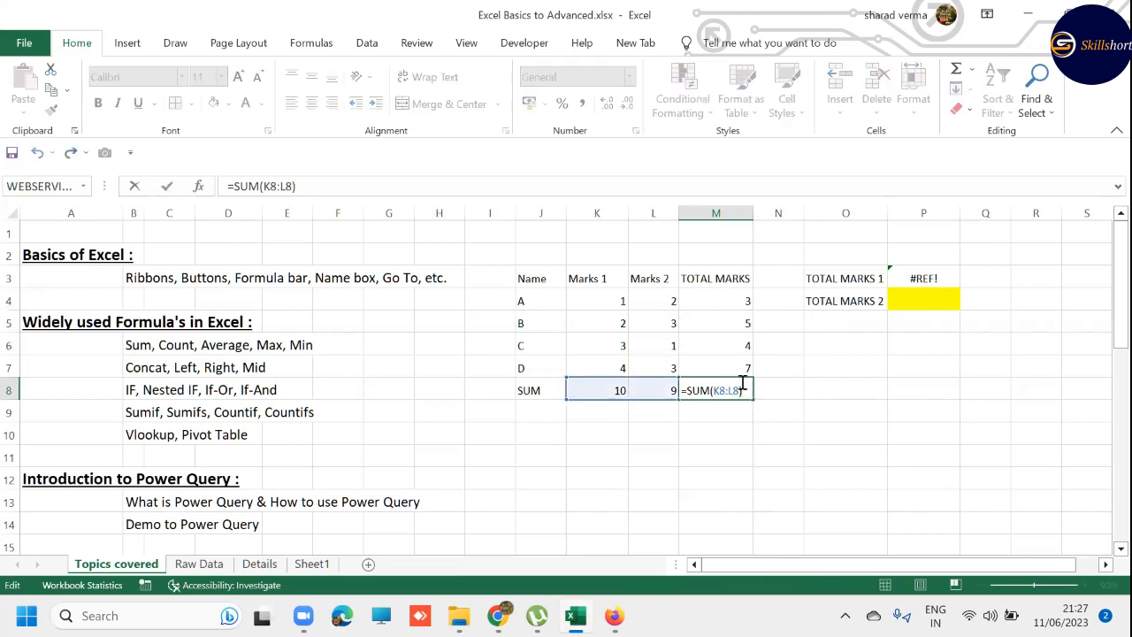
key(Escape)
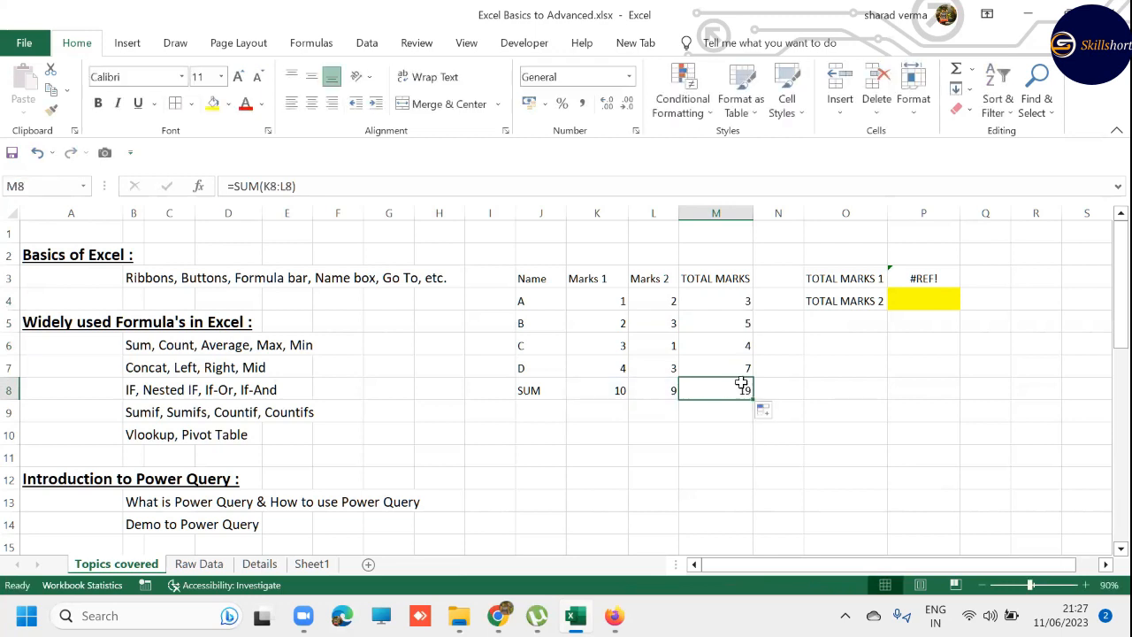
- Merge and center cells K2:L2 above the Marks 1 and Marks 2 headings
key(Right)
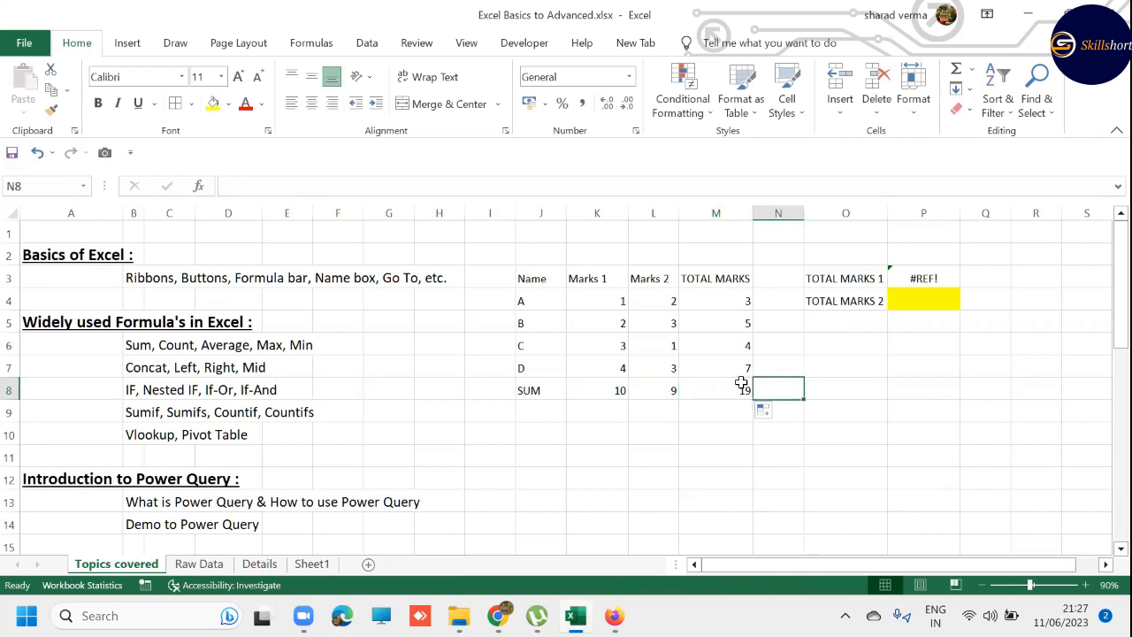
key(Up)
key(Up)
key(Up)
key(Up)
key(Up)
key(Up)
key(Left)
key(Left)
key(Left)
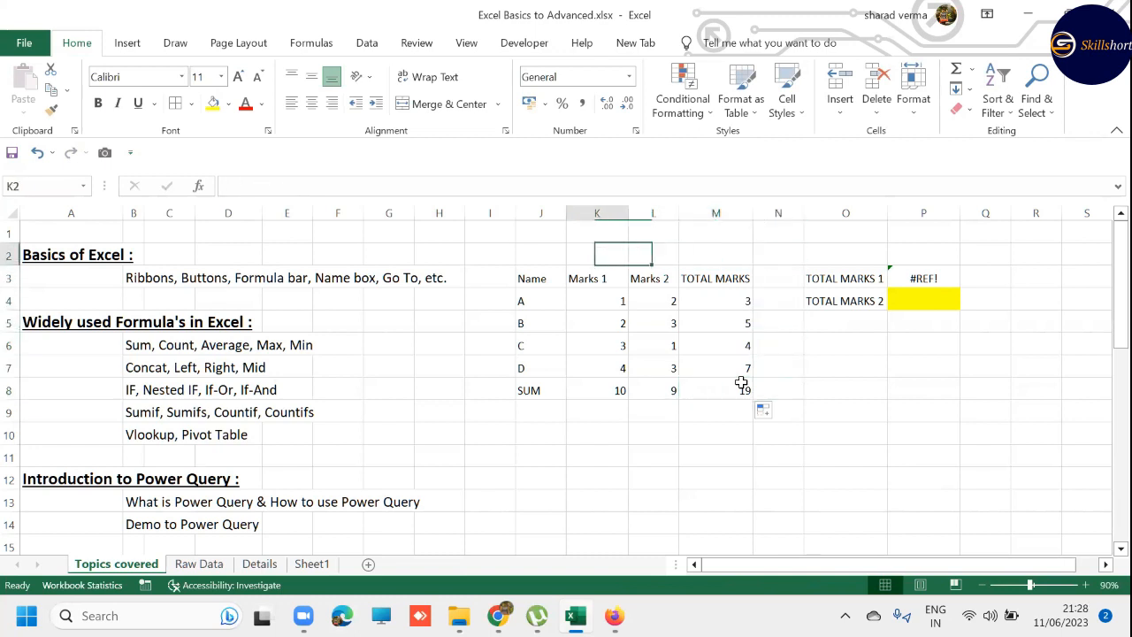
key(Up)
key(Down)
key(shift+Right)
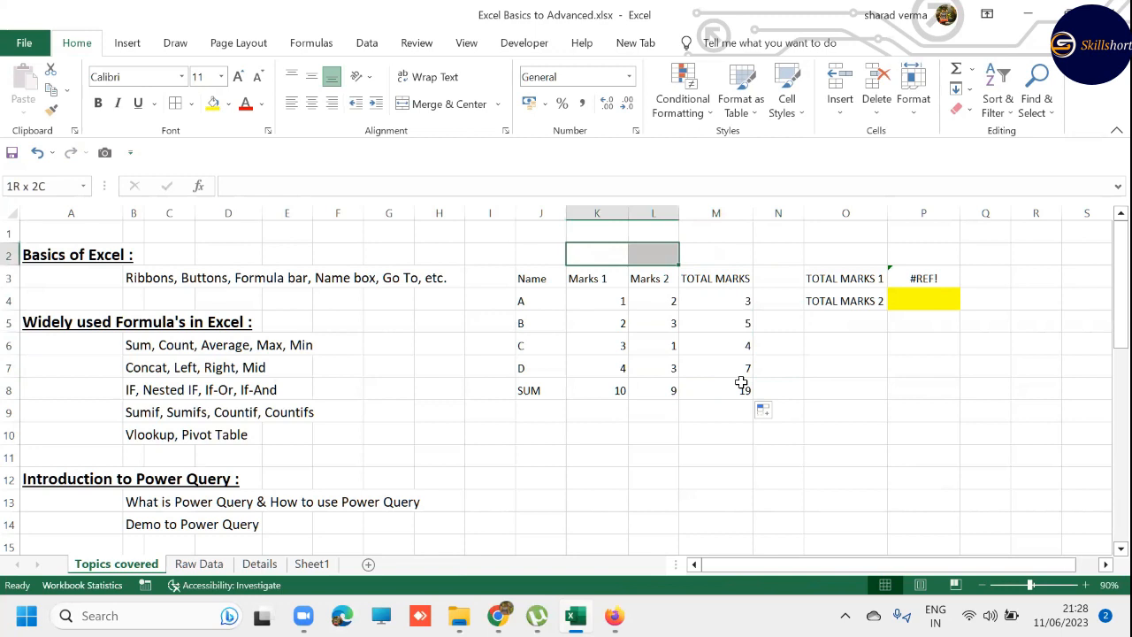
key(alt+h)
text(mcgRACE)
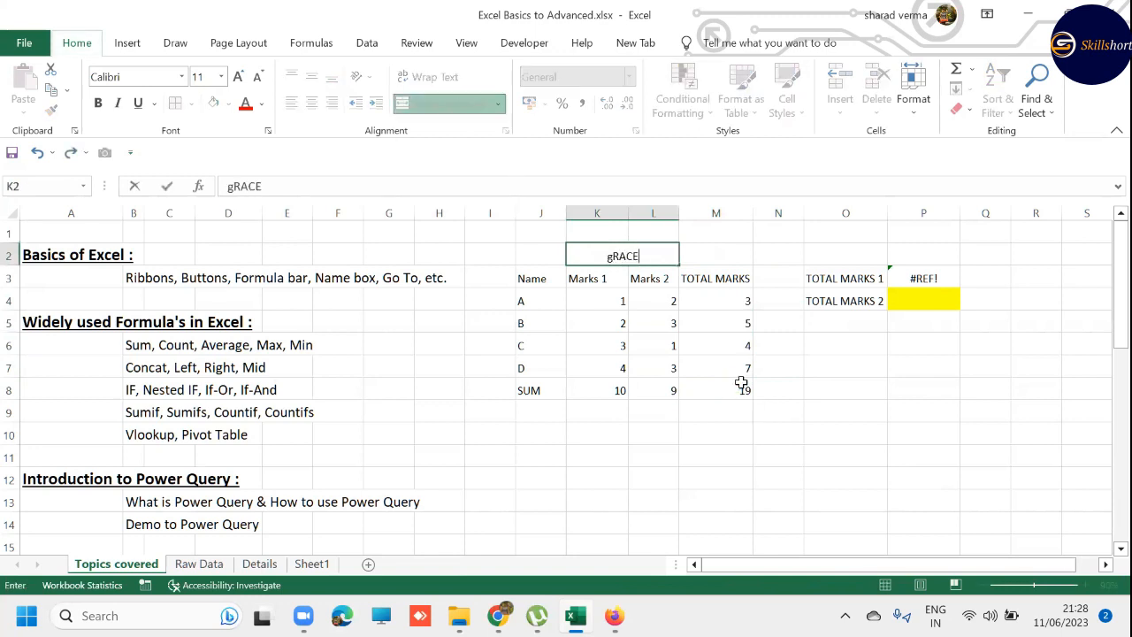
- Enter GRACE MARKS in the merged cell K2:L2 and the value 2 beside it in M2
key(Escape)
text(GRACE MARKS)
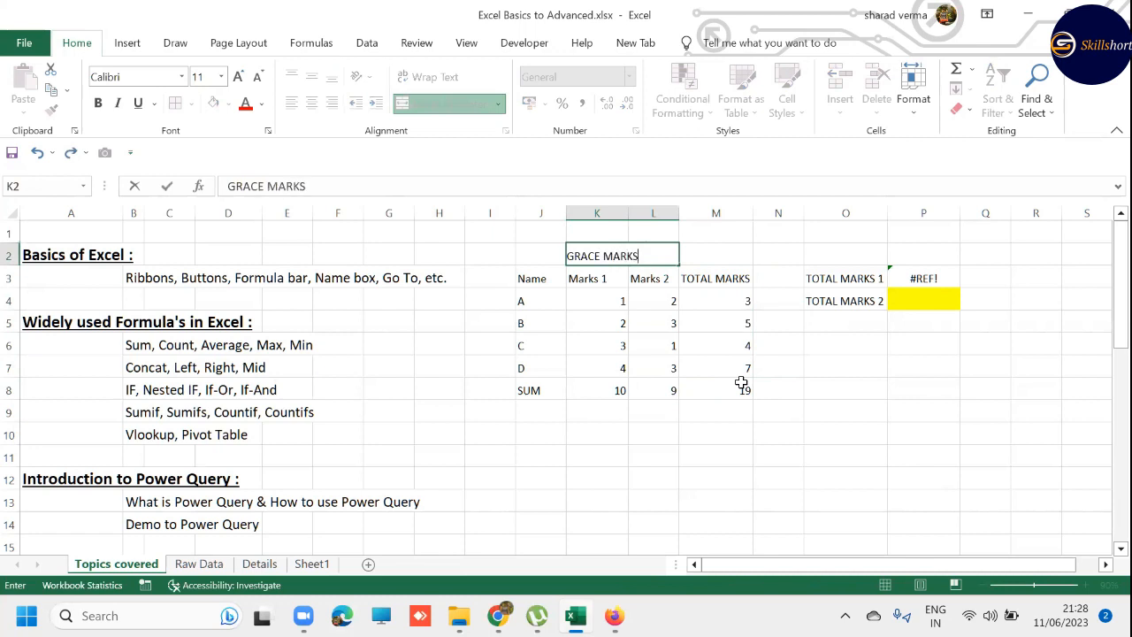
key(Tab)
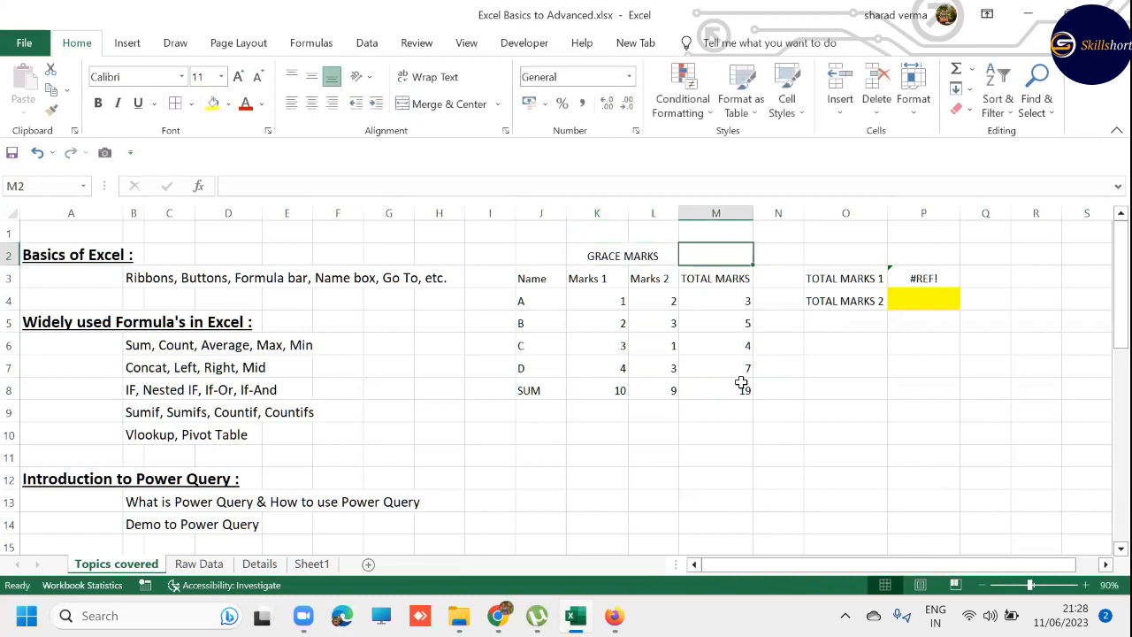
text(2)
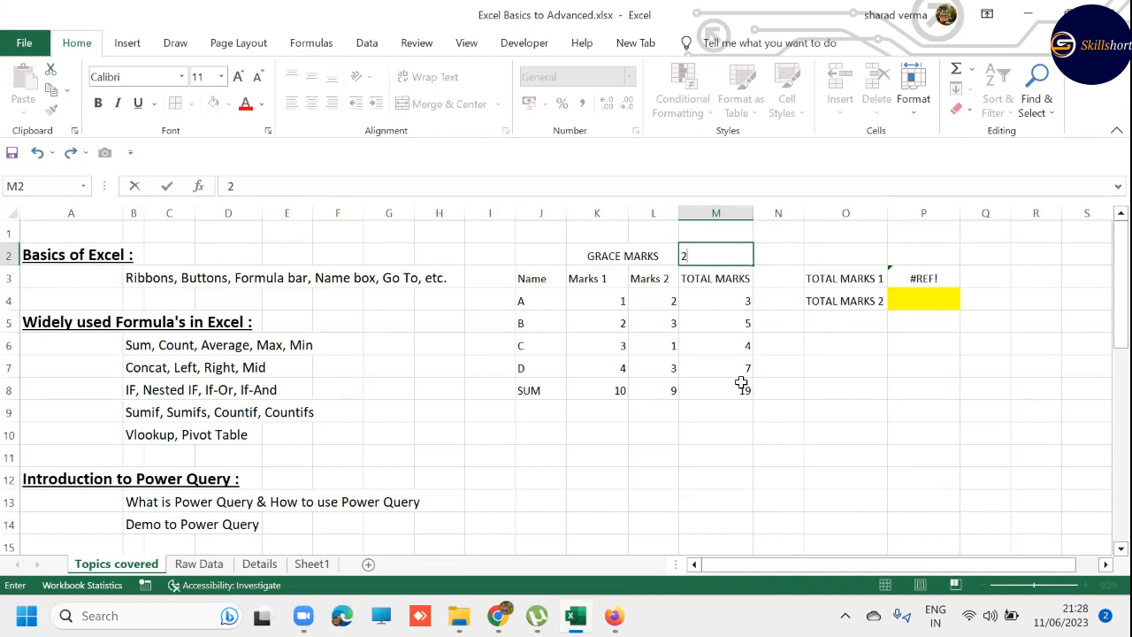
key(Return)
- Clear the TOTAL MARKS heading and its totals from M3:M8
key(Right)
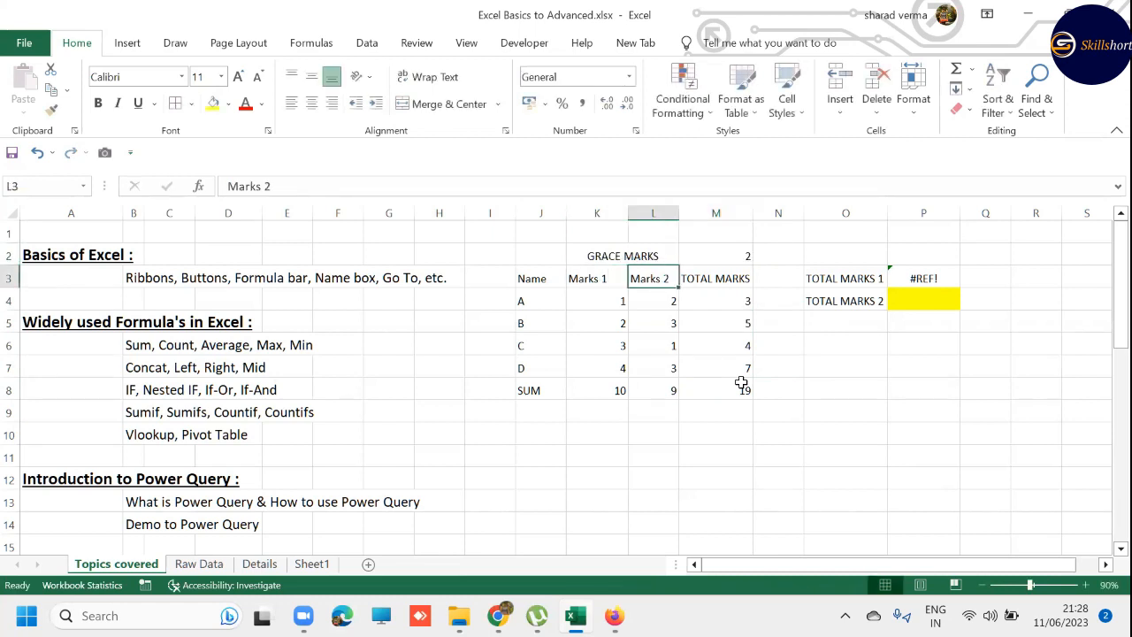
key(ctrl+space)
key(Right)
key(ctrl+shift+Down)
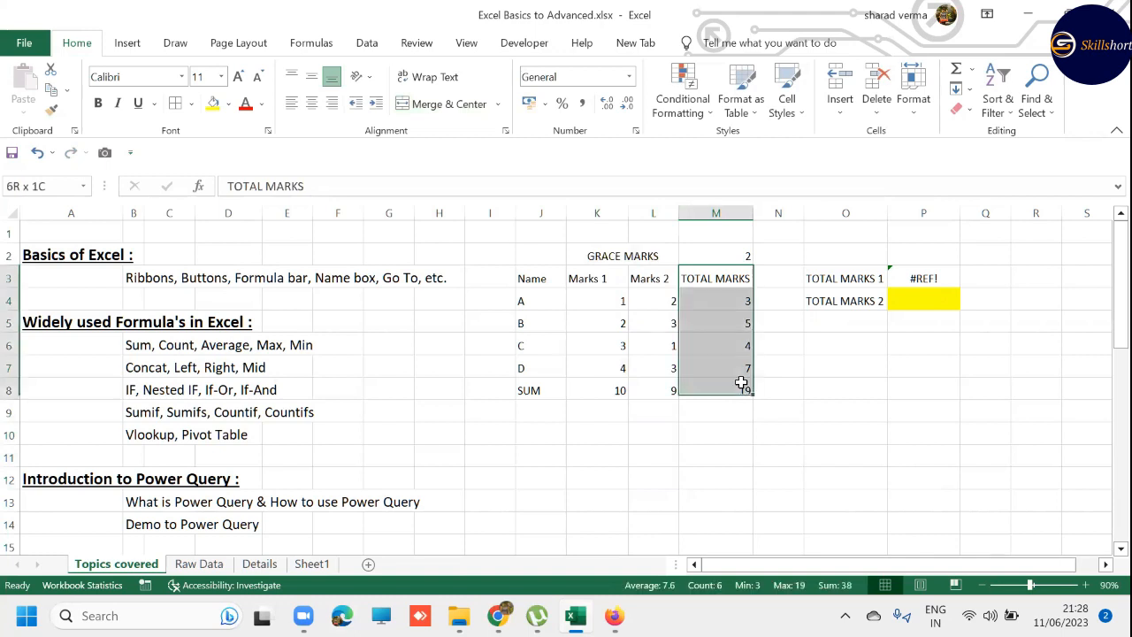
key(Delete)
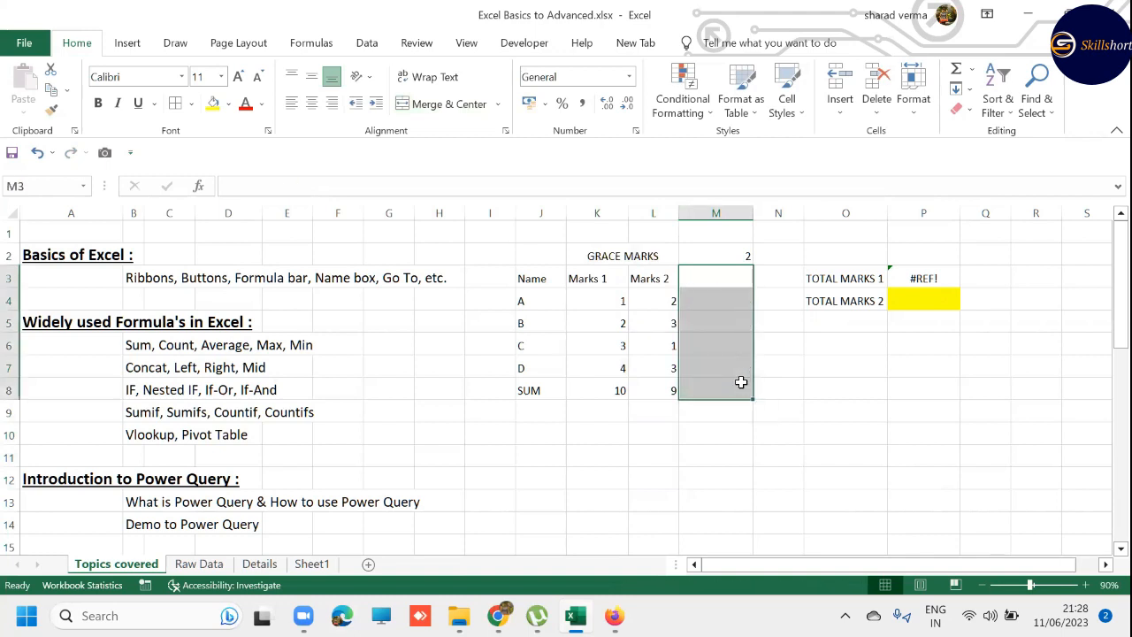
- Enter the heading NEW MARKS 1 in M3 and fill it right into N3
key(Up)
key(Down)
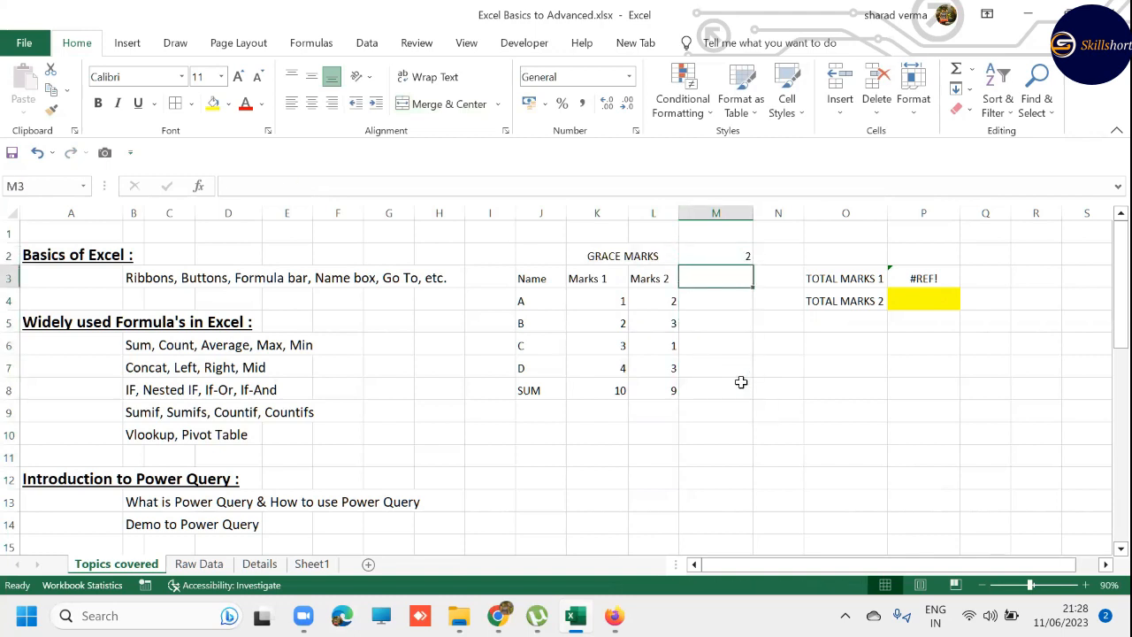
text(NEW M)
key(Caps_Lock)
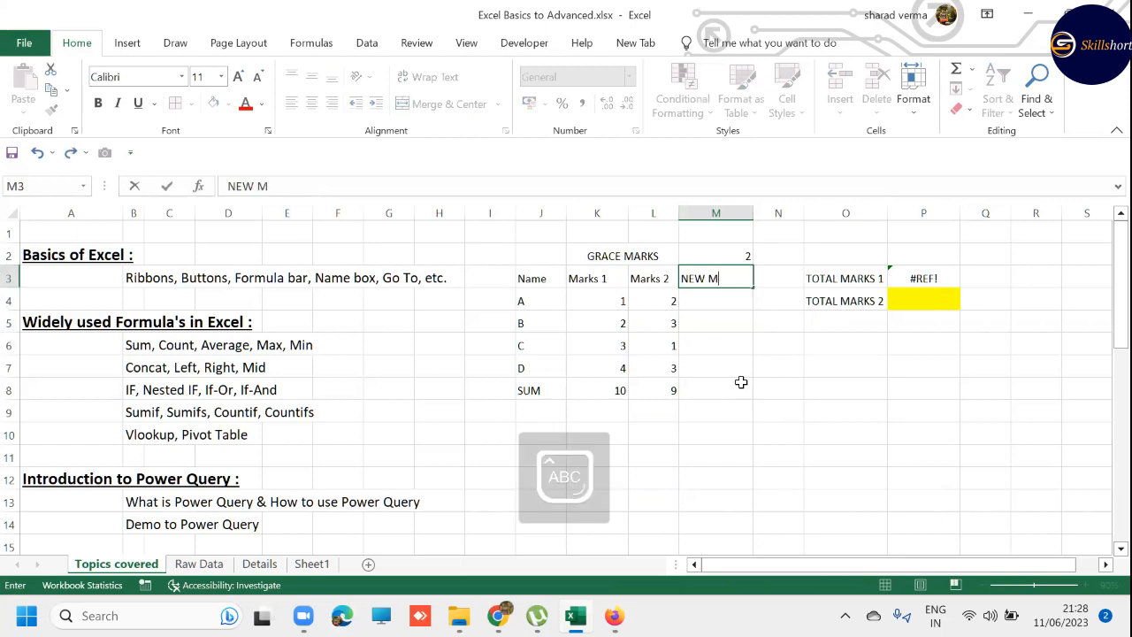
text(ARKS 1)
key(Return)
key(Up)
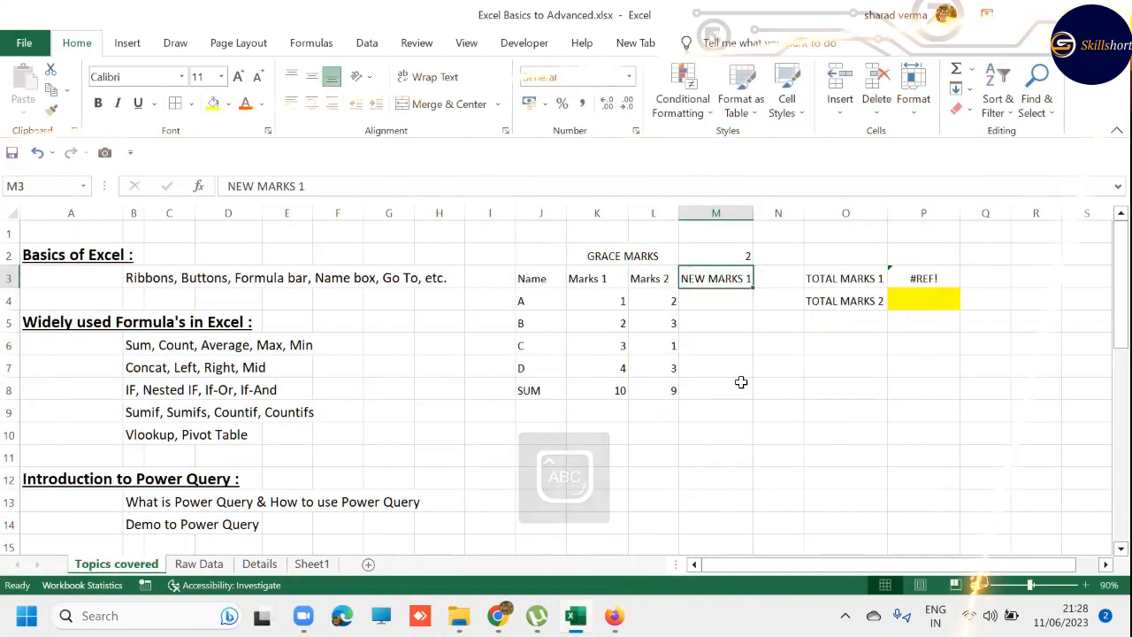
key(Right)
key(ctrl+r)
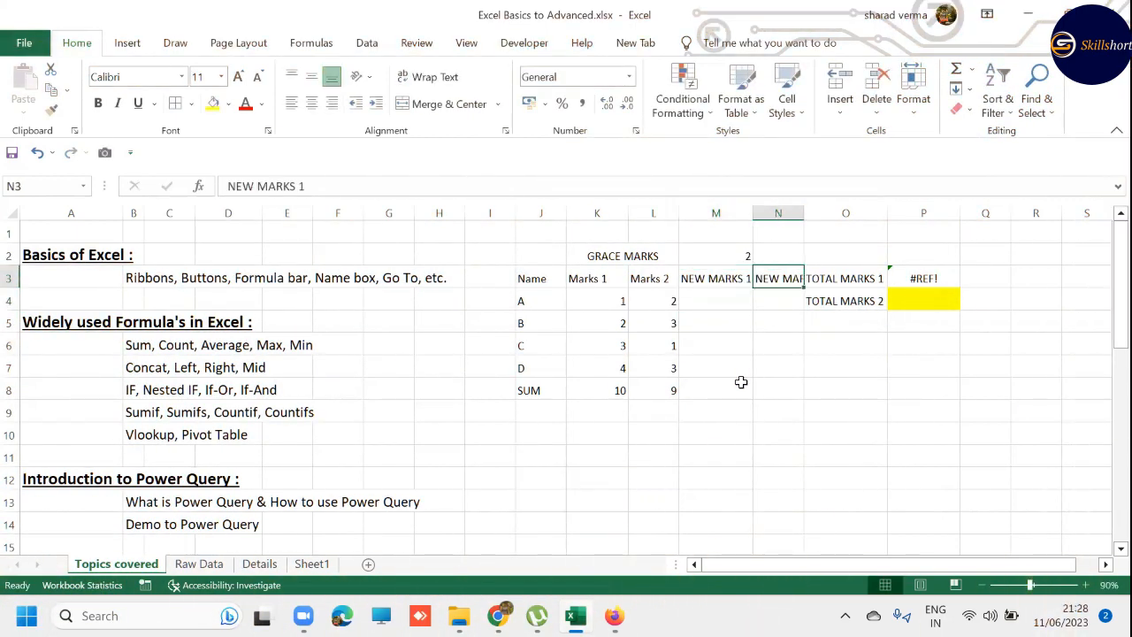
- AutoFit column N and edit its heading to NEW MARKS 2, and undo both changes
key(alt+h)
key(o)
key(i)
key(F2)
key(BackSpace)
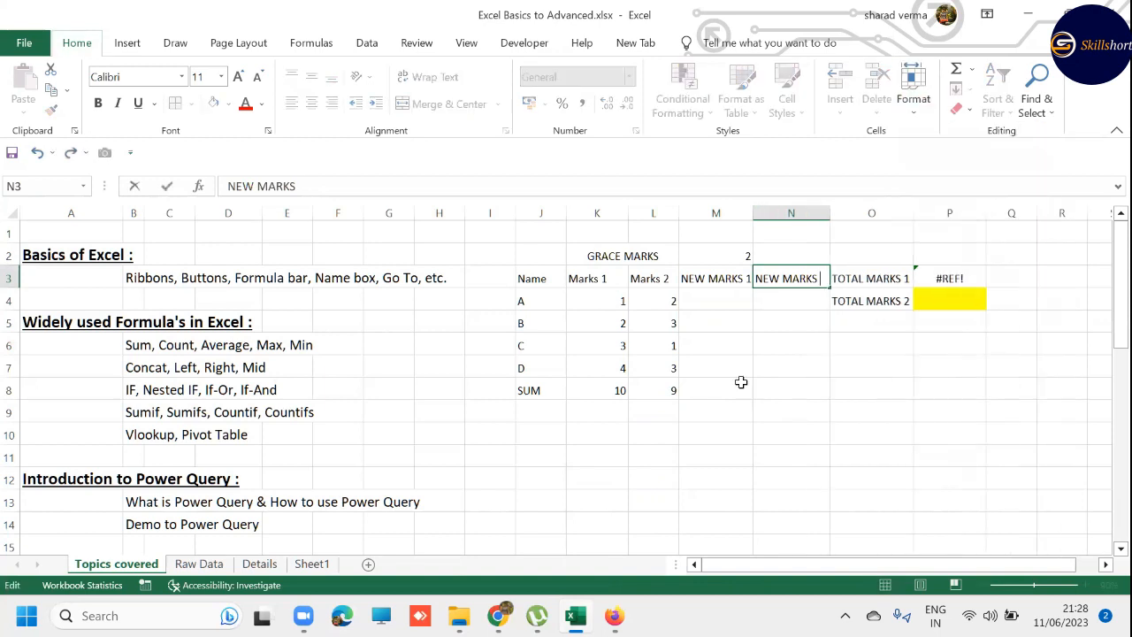
text(2)
key(Return)
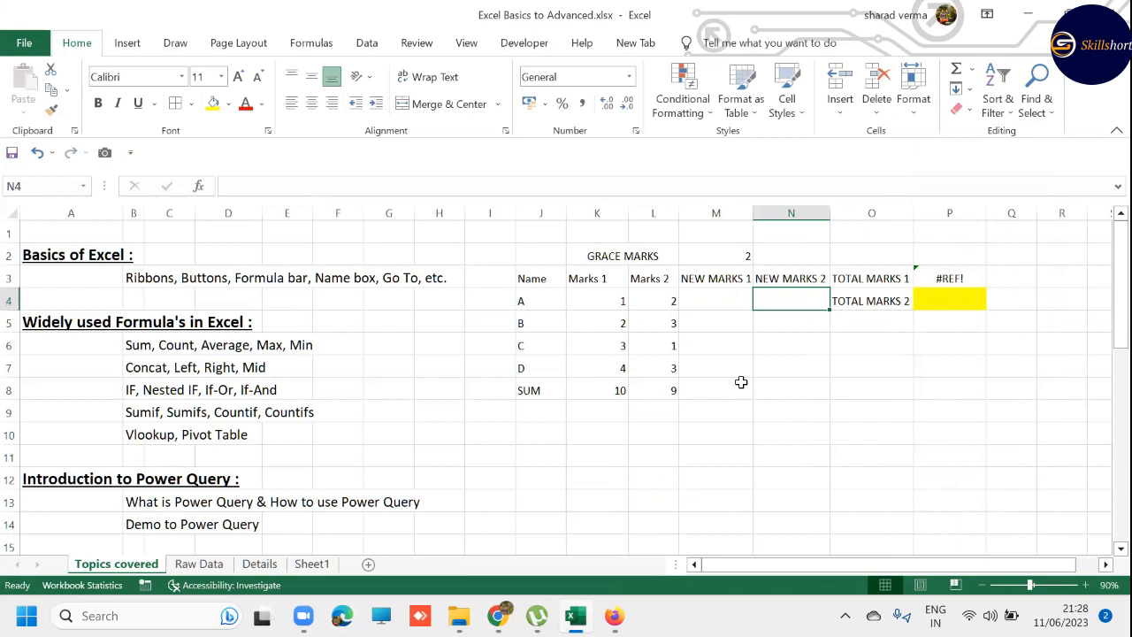
key(ctrl+z)
key(ctrl+z)
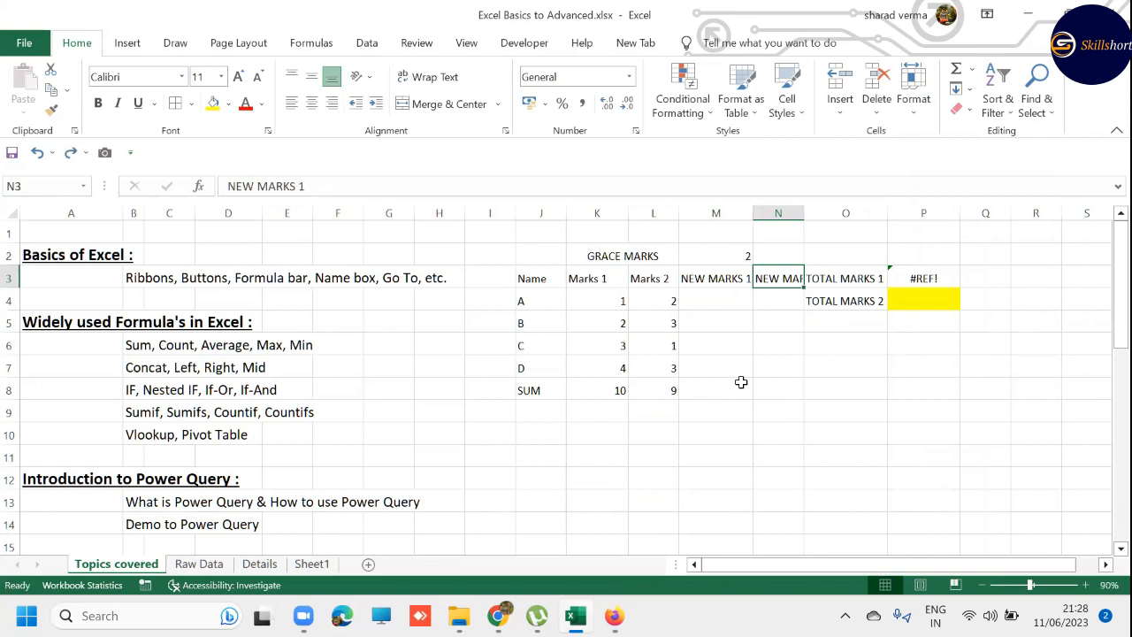
- Edit the copied heading in N3 to read NEW MARKS 2, keeping N3 selected
click(794, 307)
click(788, 281)
key(F2)
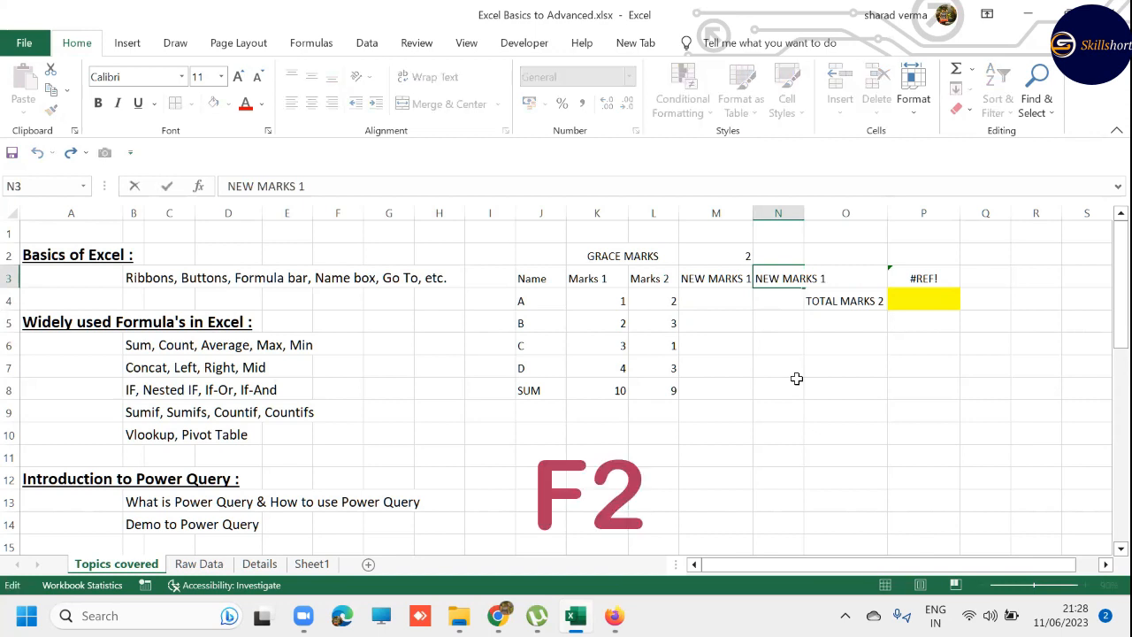
key(BackSpace)
text(2)
key(Return)
key(Up)
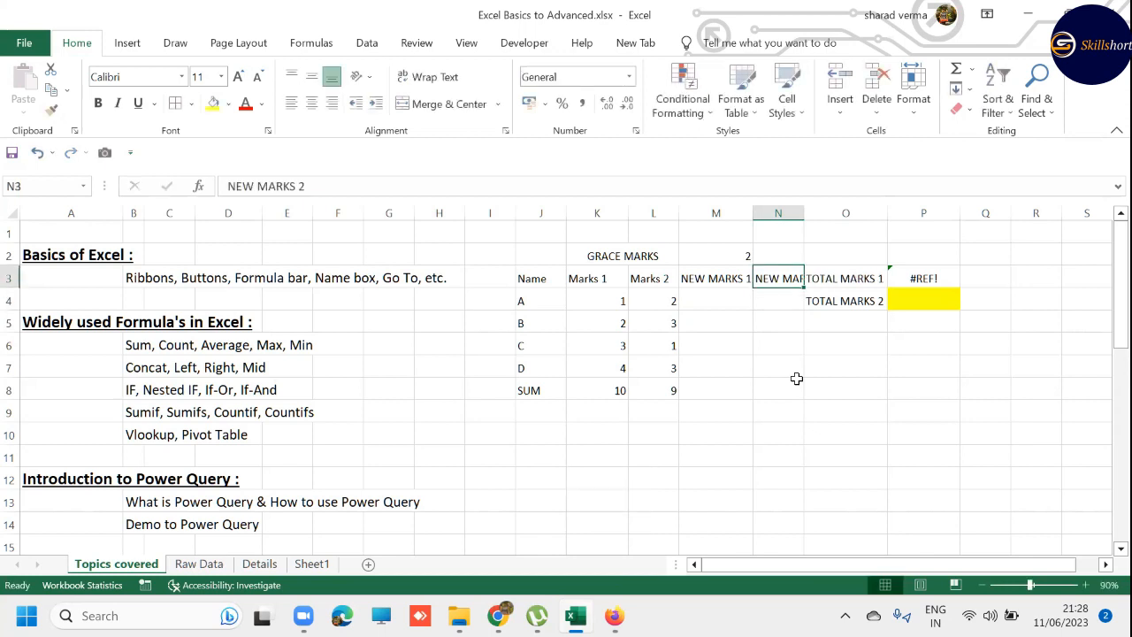
click(328, 188)
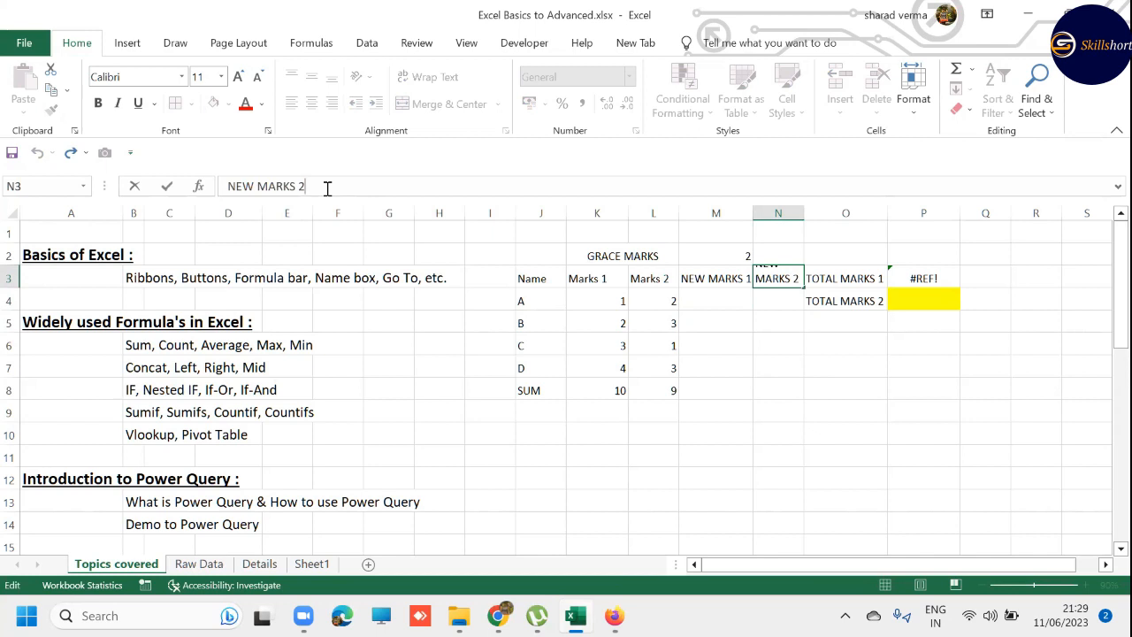
key(ctrl+Return)
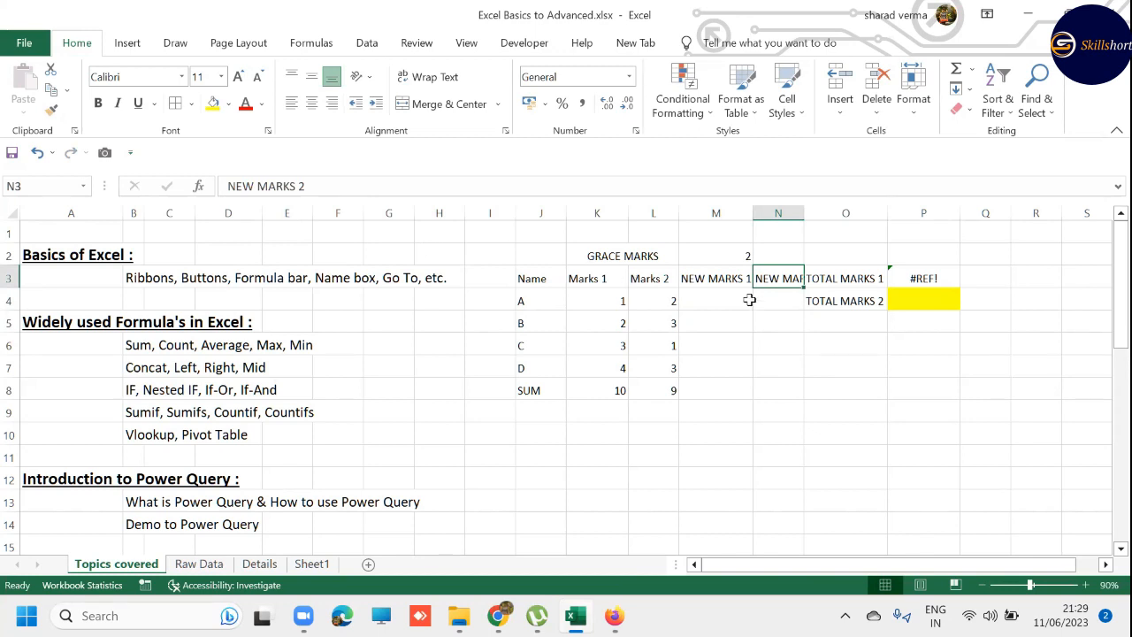
click(821, 283)
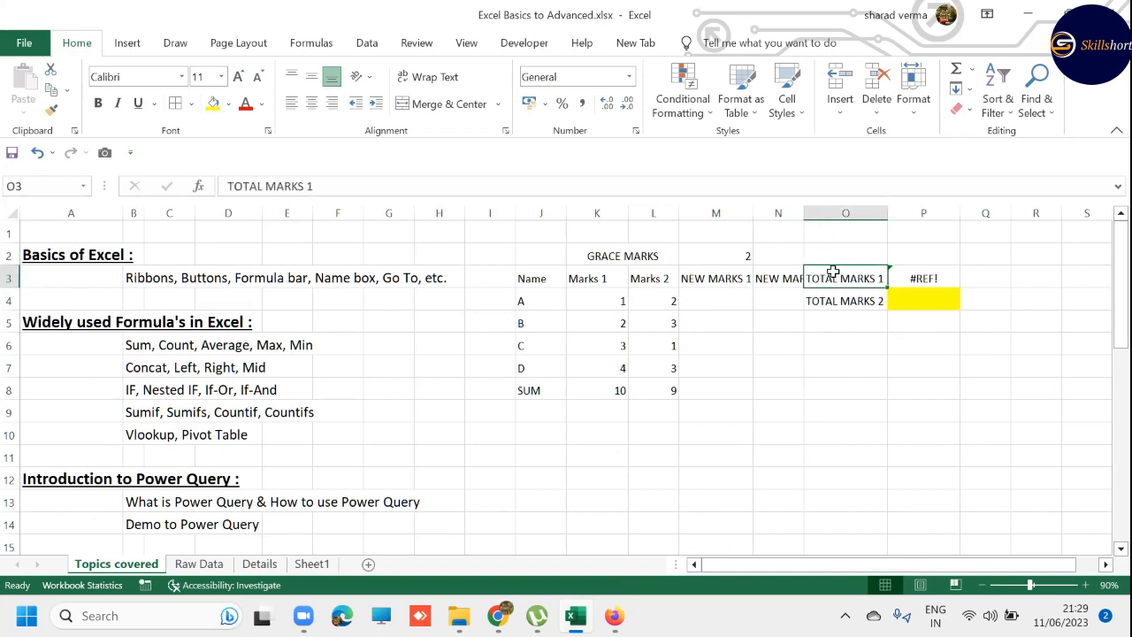
key(Left)
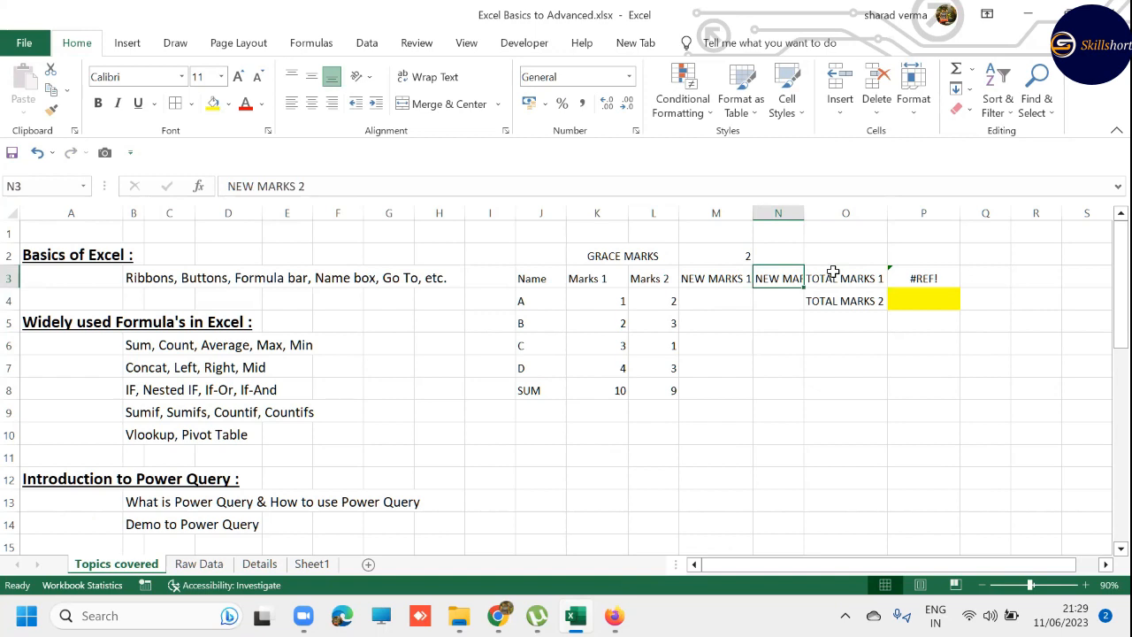
click(778, 214)
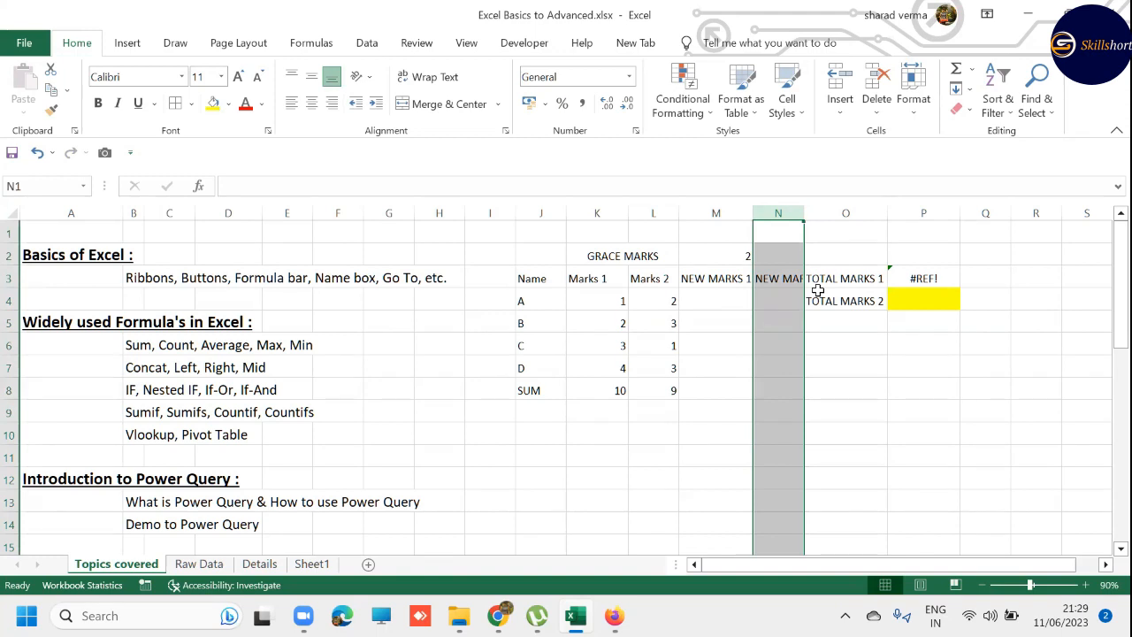
click(10, 277)
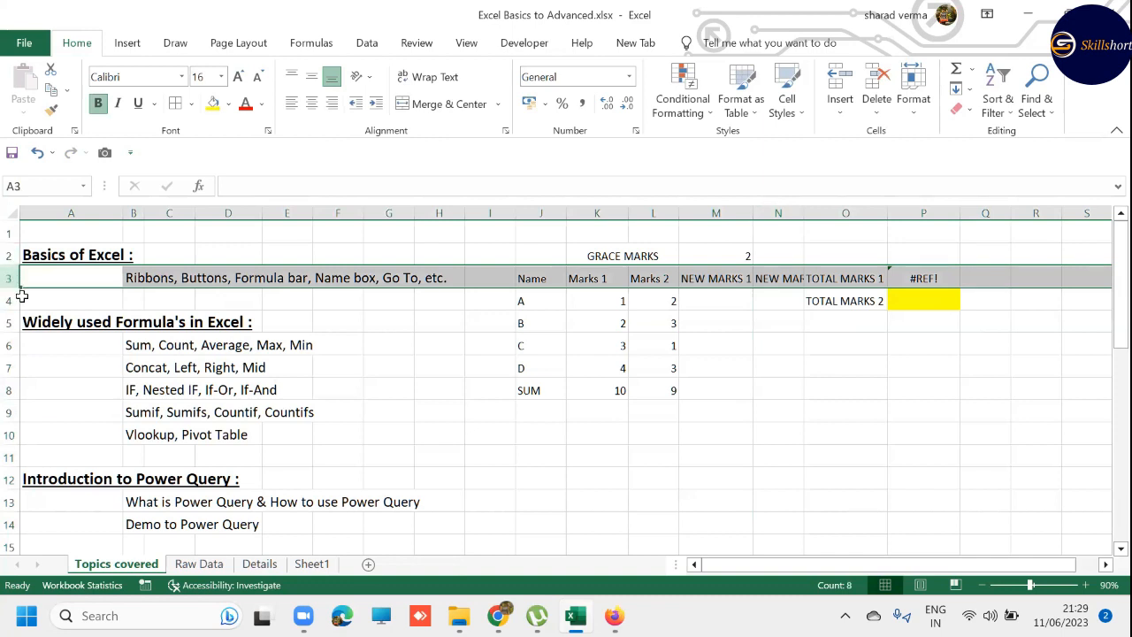
- AutoFit column N to its NEW MARKS 2 heading and undo the width change
click(771, 278)
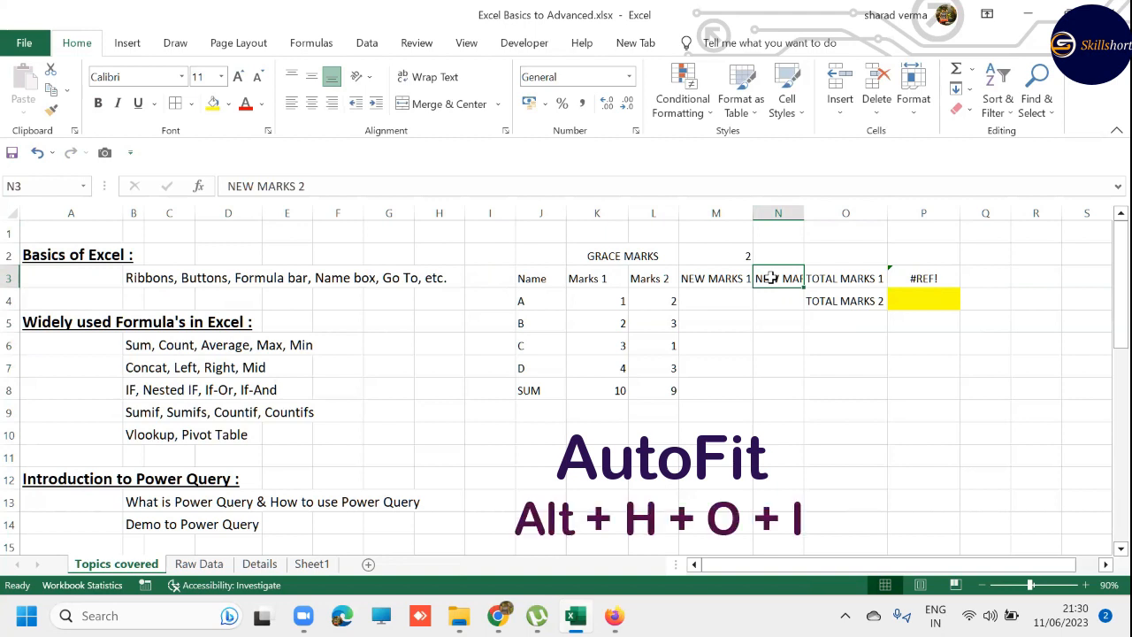
key(alt)
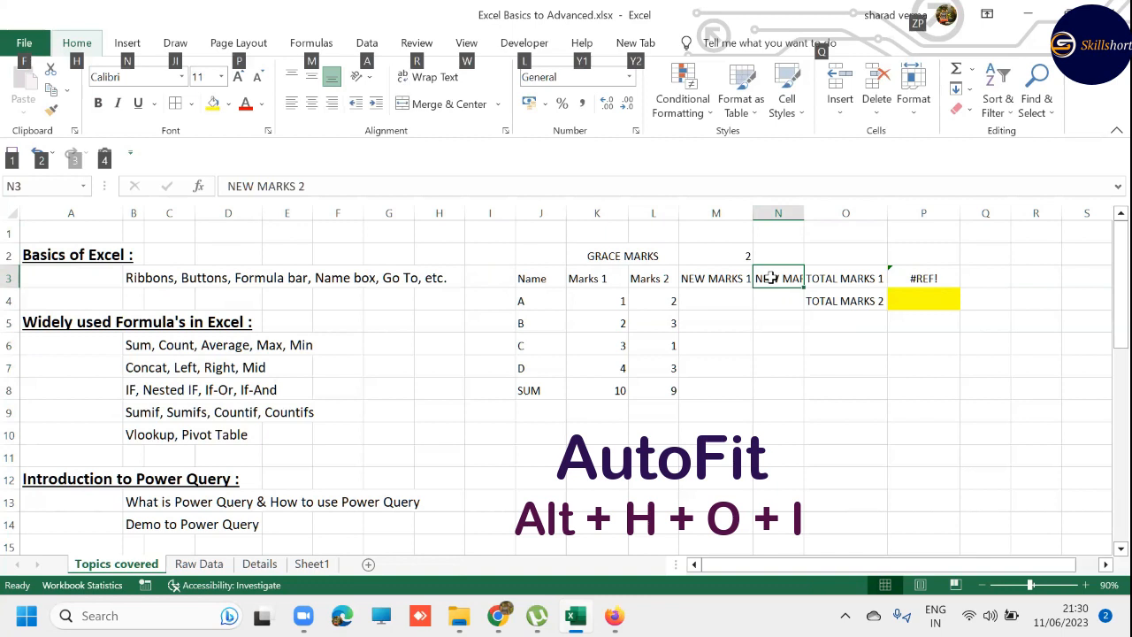
key(h)
key(o)
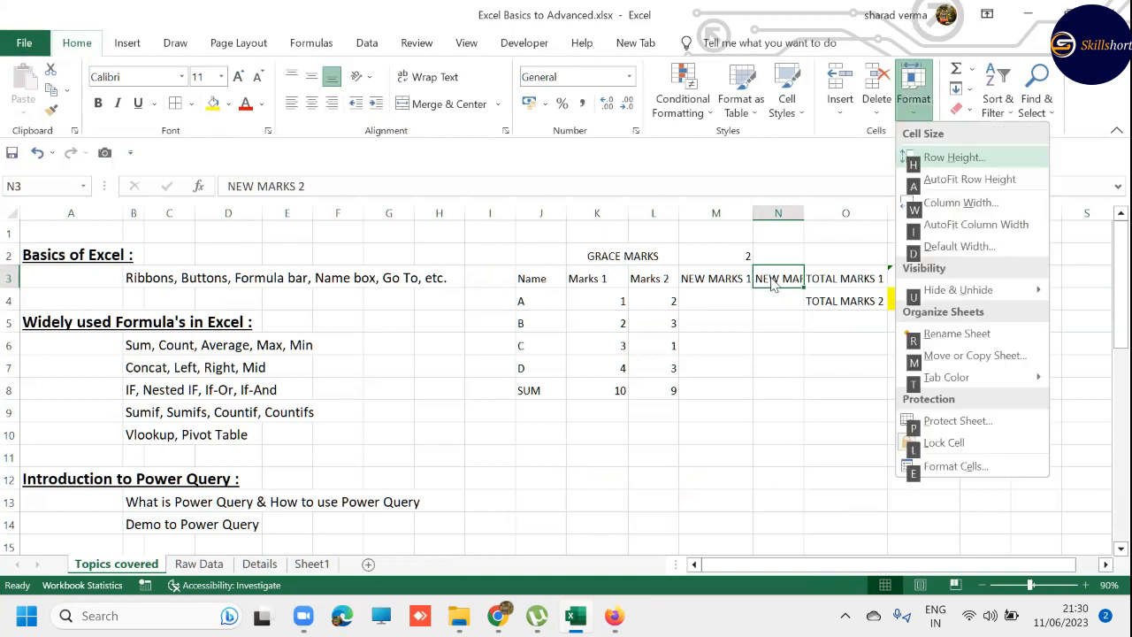
key(i)
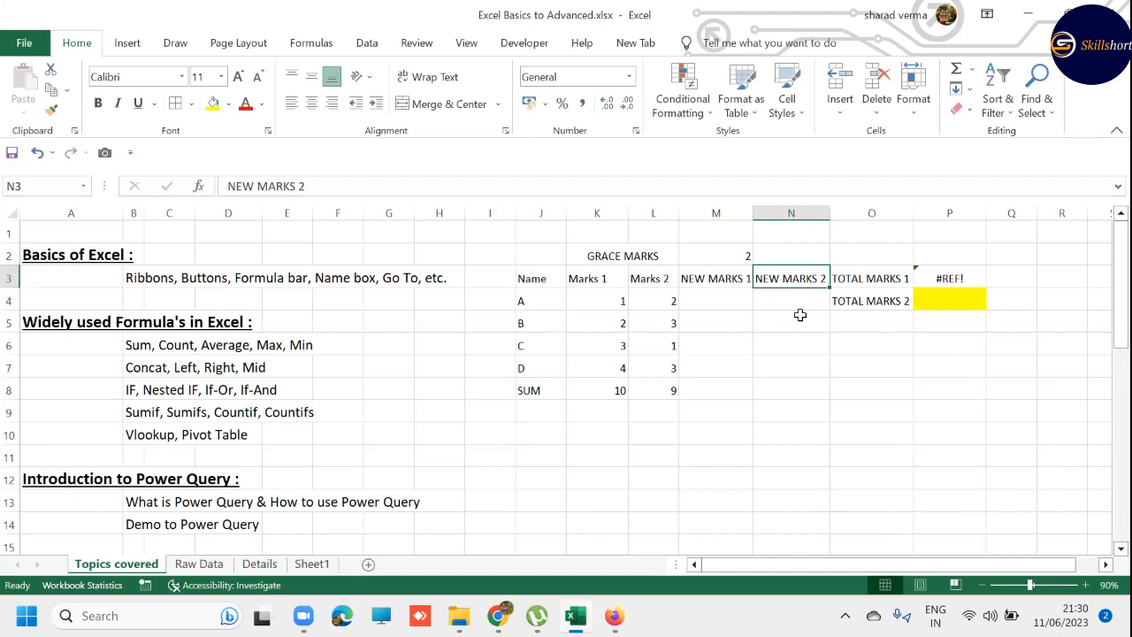
key(ctrl+z)
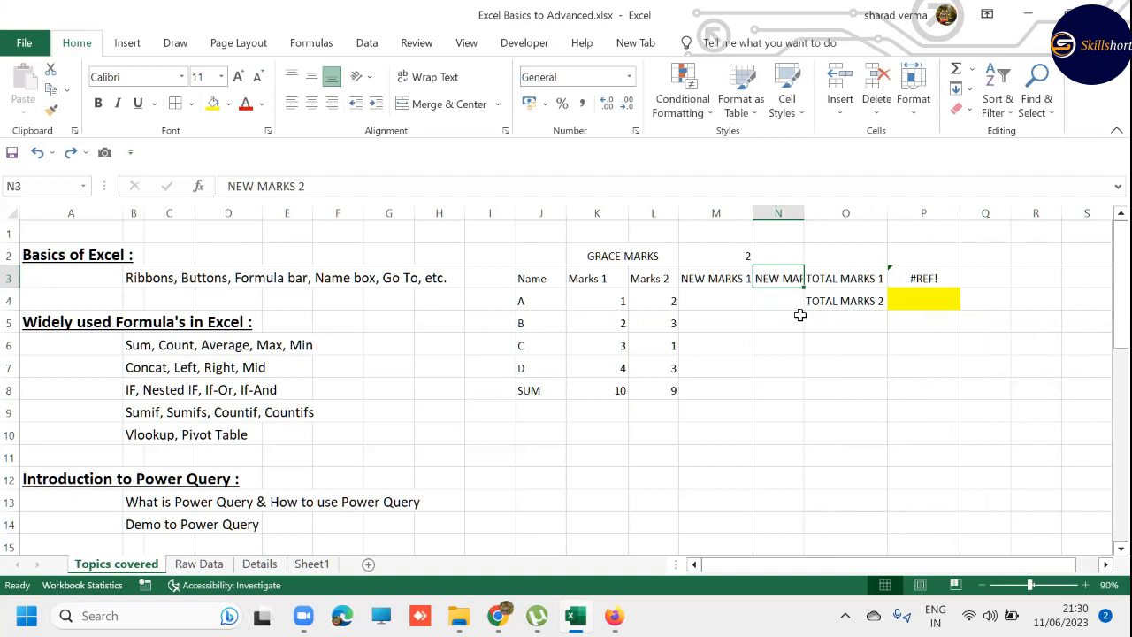
- AutoFit the width of column N so it fits the full NEW MARKS 2 heading in N3
click(907, 122)
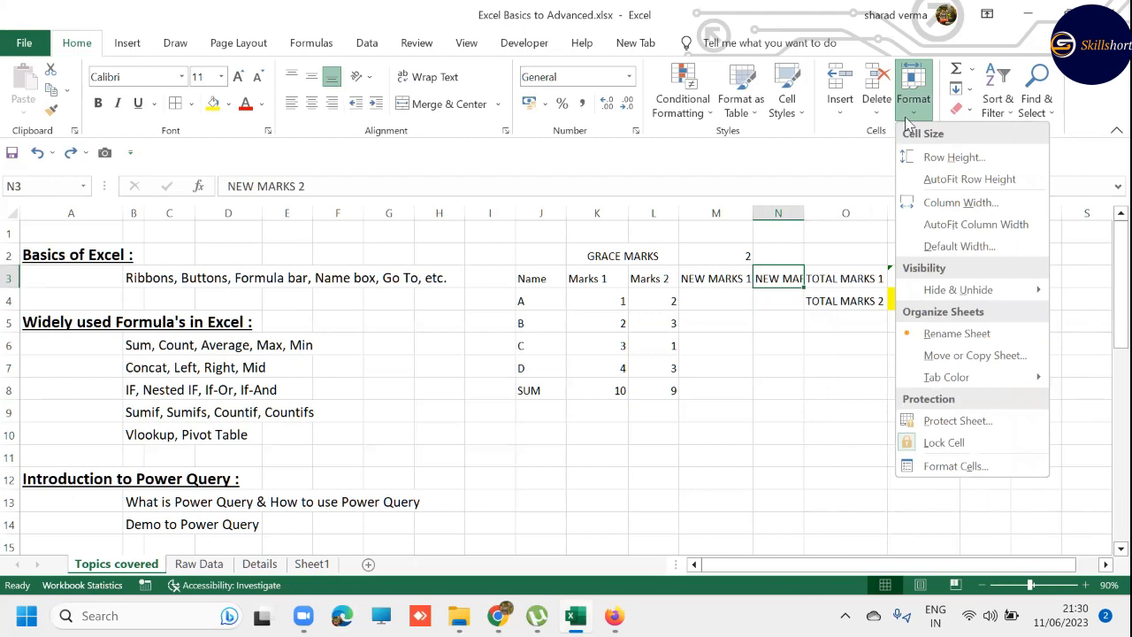
click(954, 224)
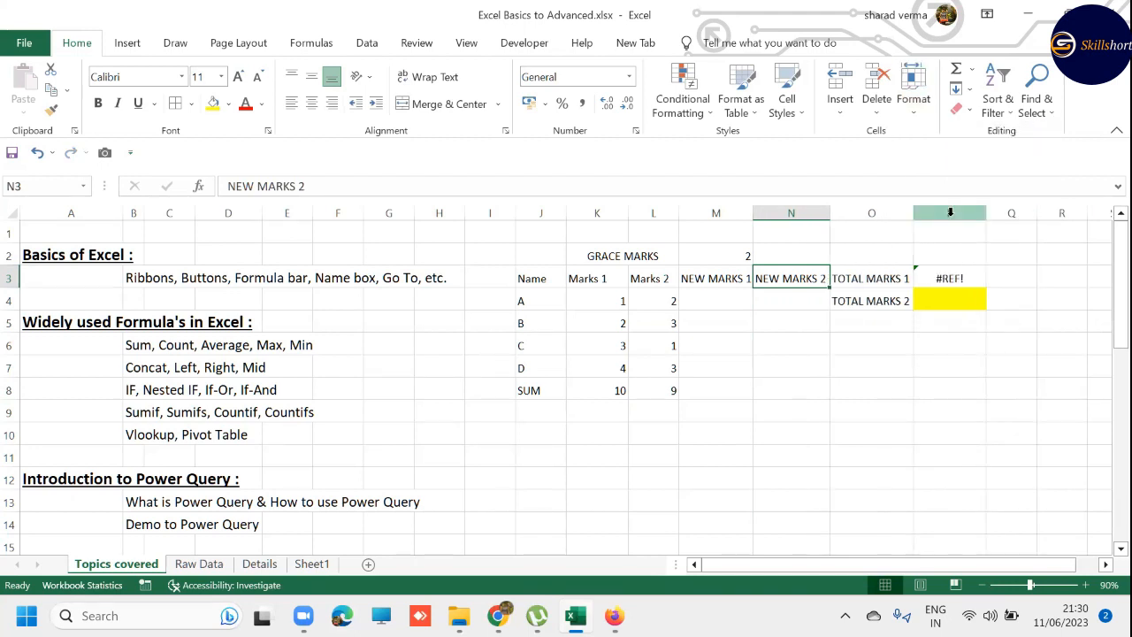
- Enter the formula =K4+M2 in M4 to add the grace marks to student A's Marks 1
key(Left)
key(Down)
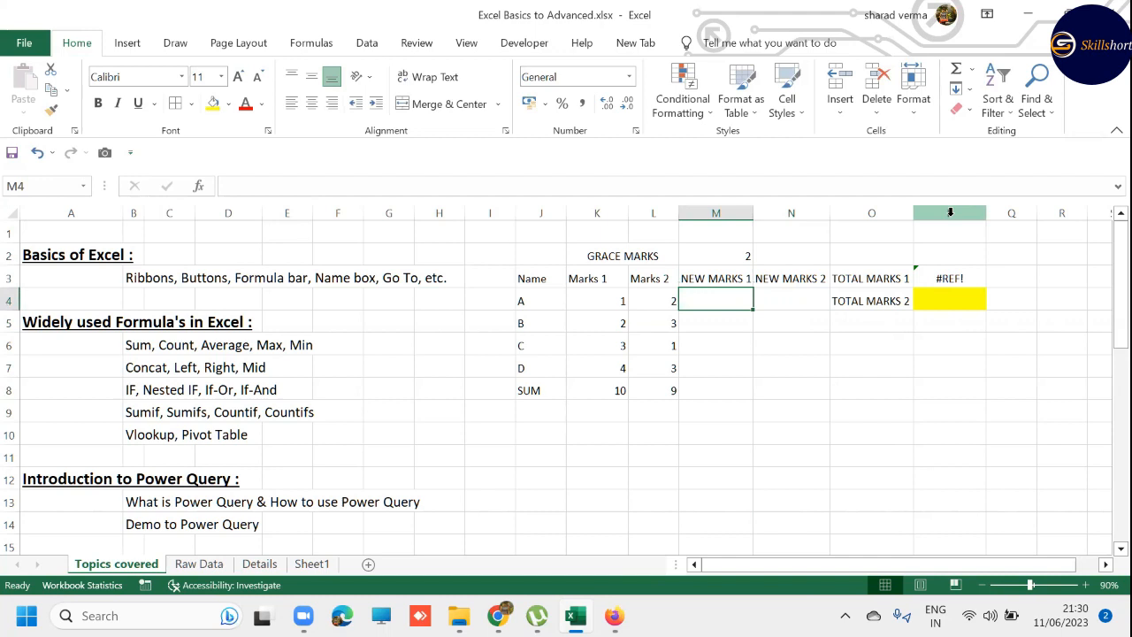
text(=)
key(Left)
key(Left)
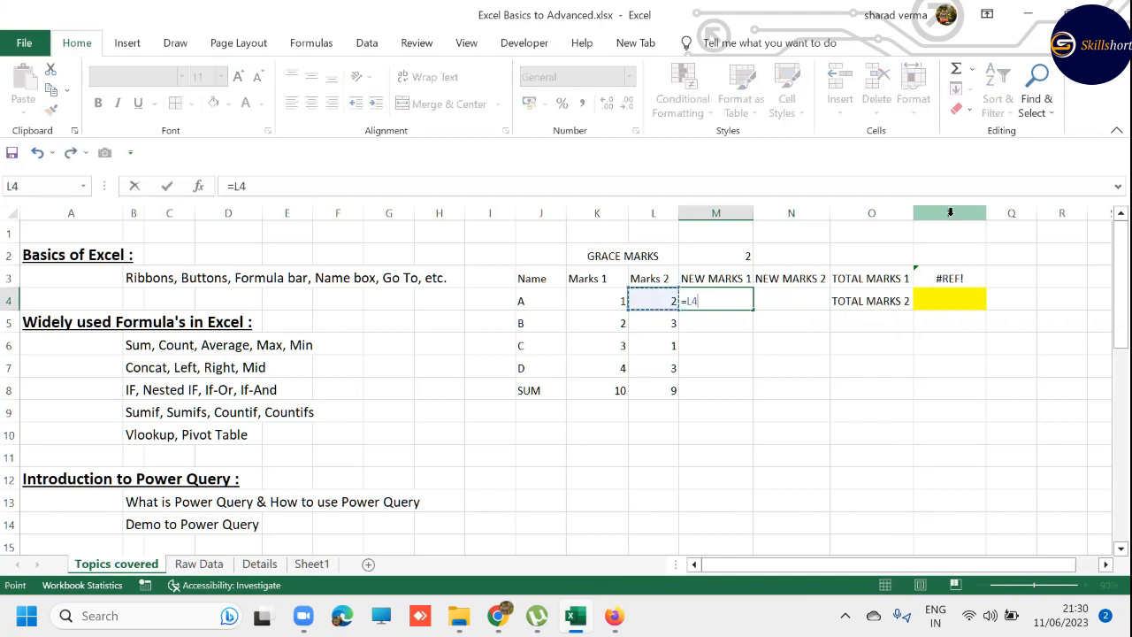
text(+)
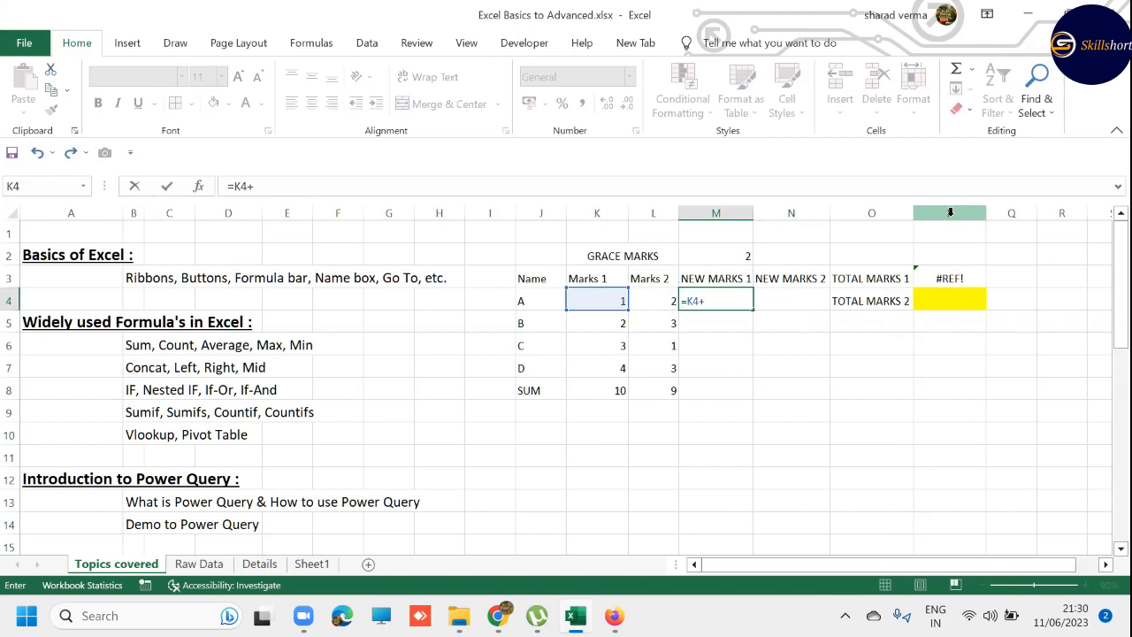
key(Up)
key(Up)
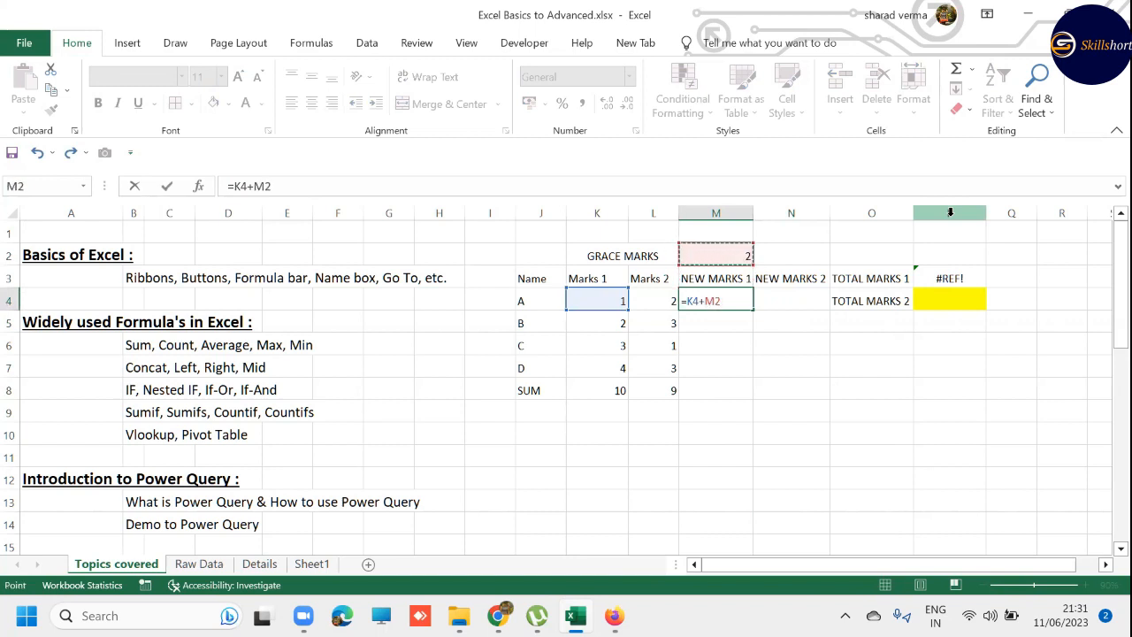
key(Return)
key(Up)
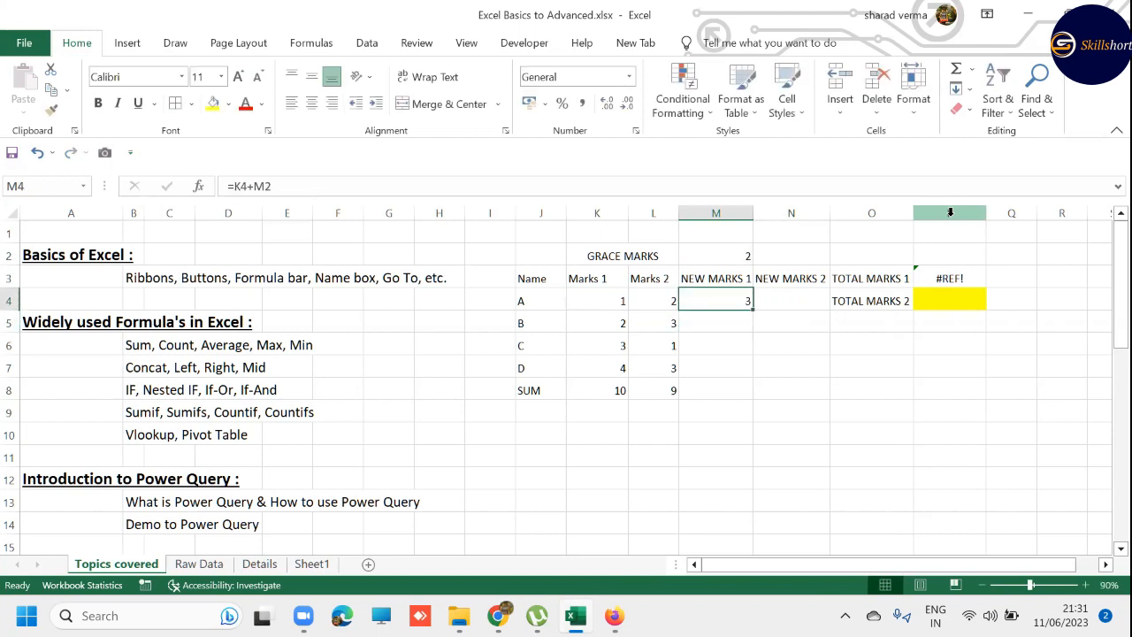
- Review the grace marks in M2, the students' marks in K4:L7 and the cell references of the formula in M4
click(741, 255)
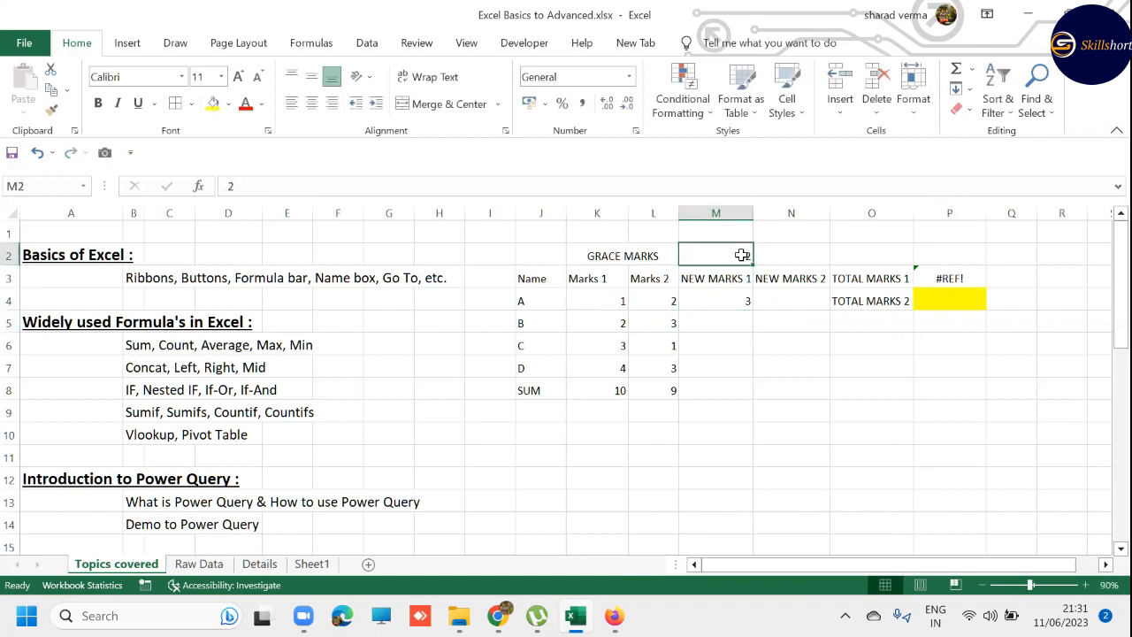
click(597, 298)
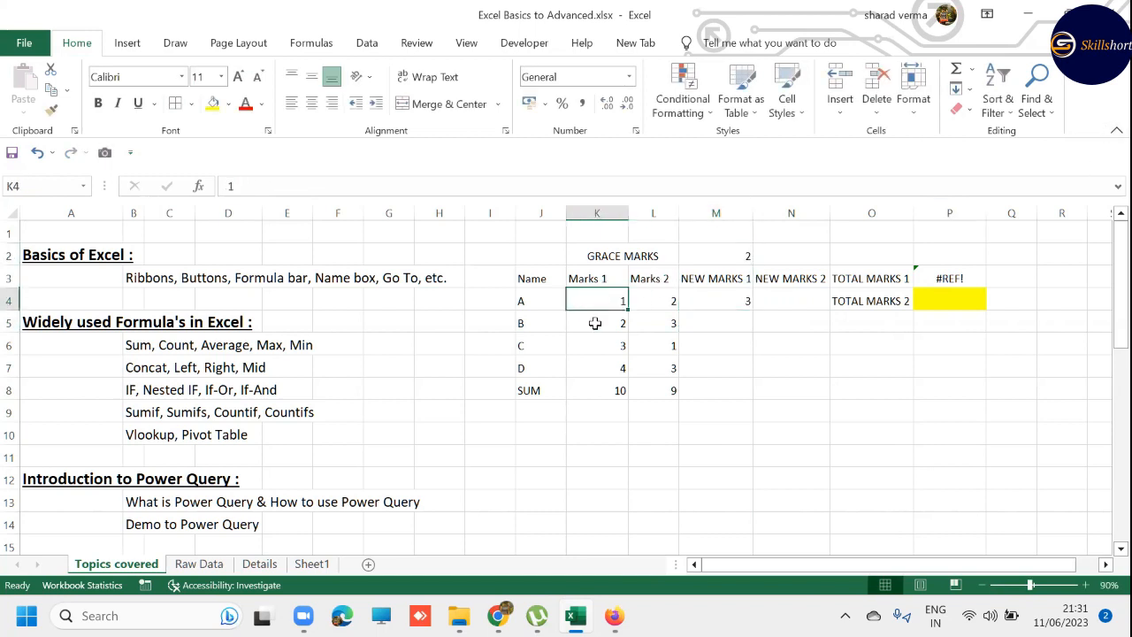
click(596, 323)
click(597, 345)
click(596, 366)
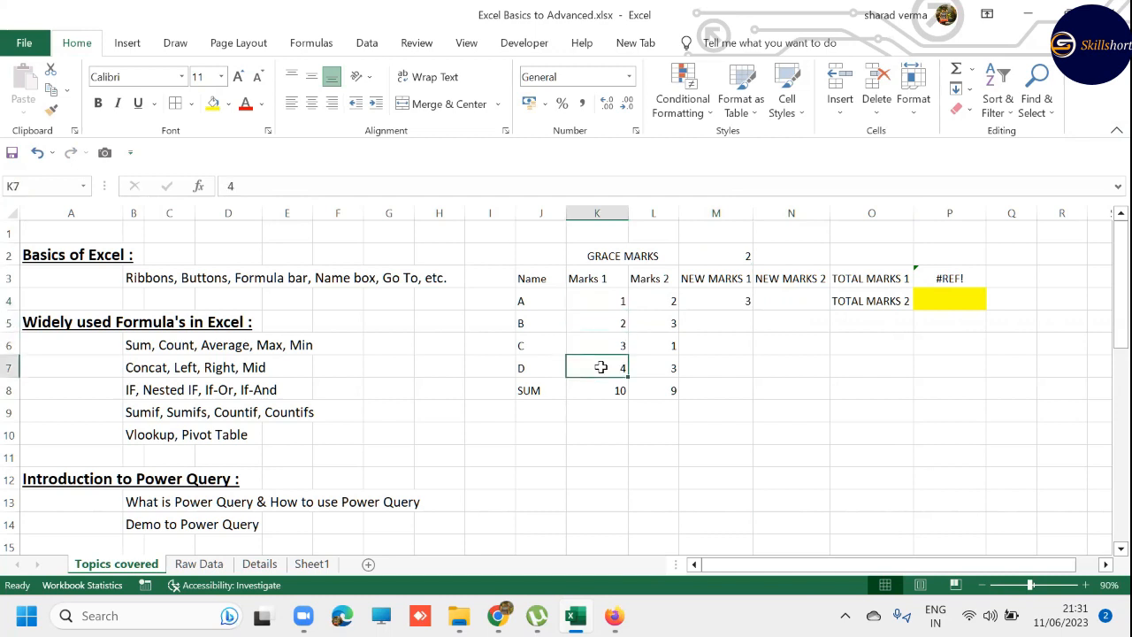
click(660, 368)
click(655, 340)
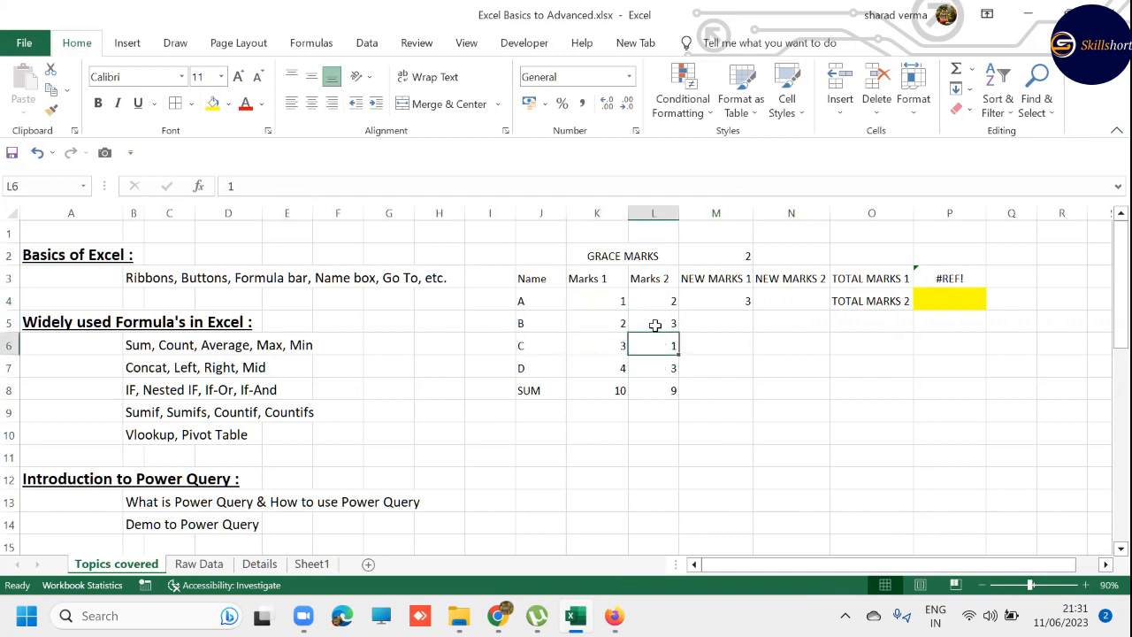
click(656, 316)
click(656, 304)
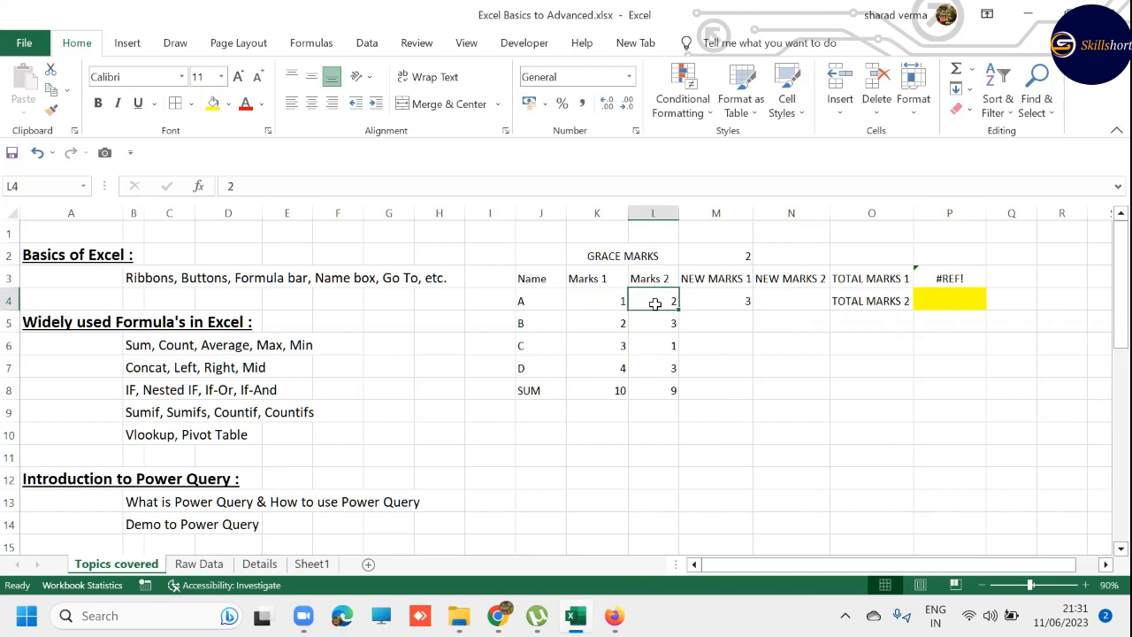
click(715, 303)
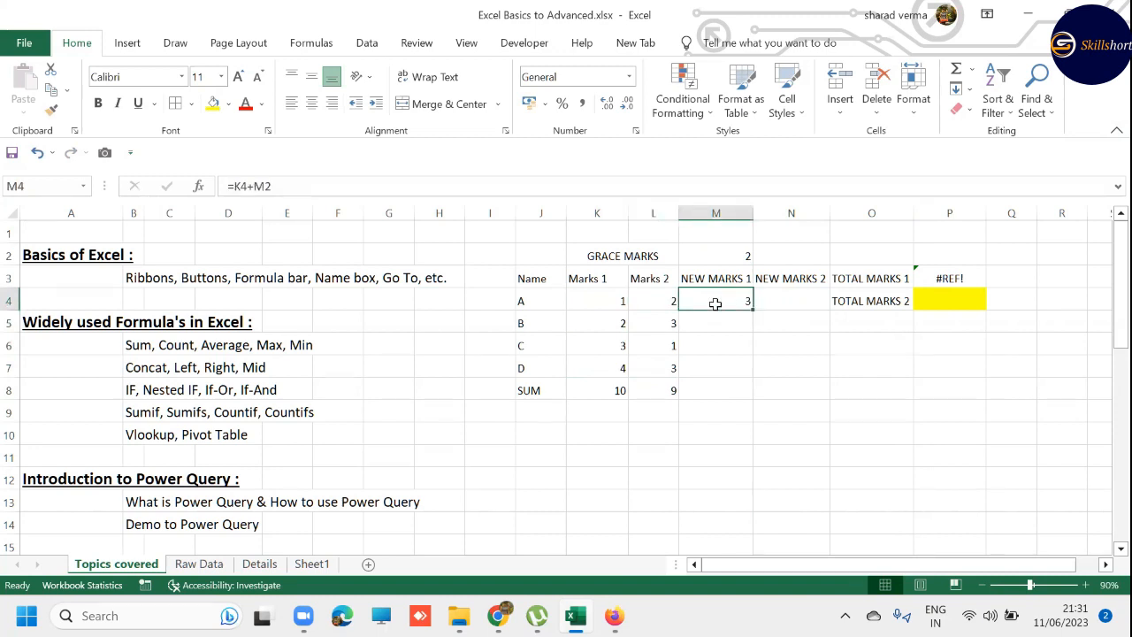
double_click(715, 303)
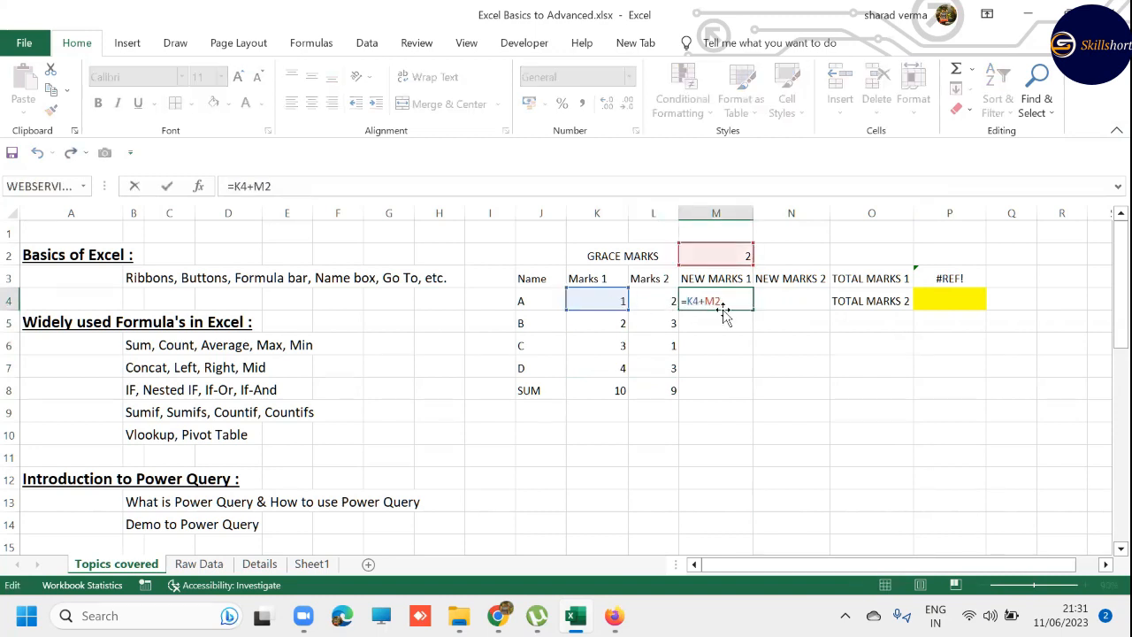
key(ctrl+Return)
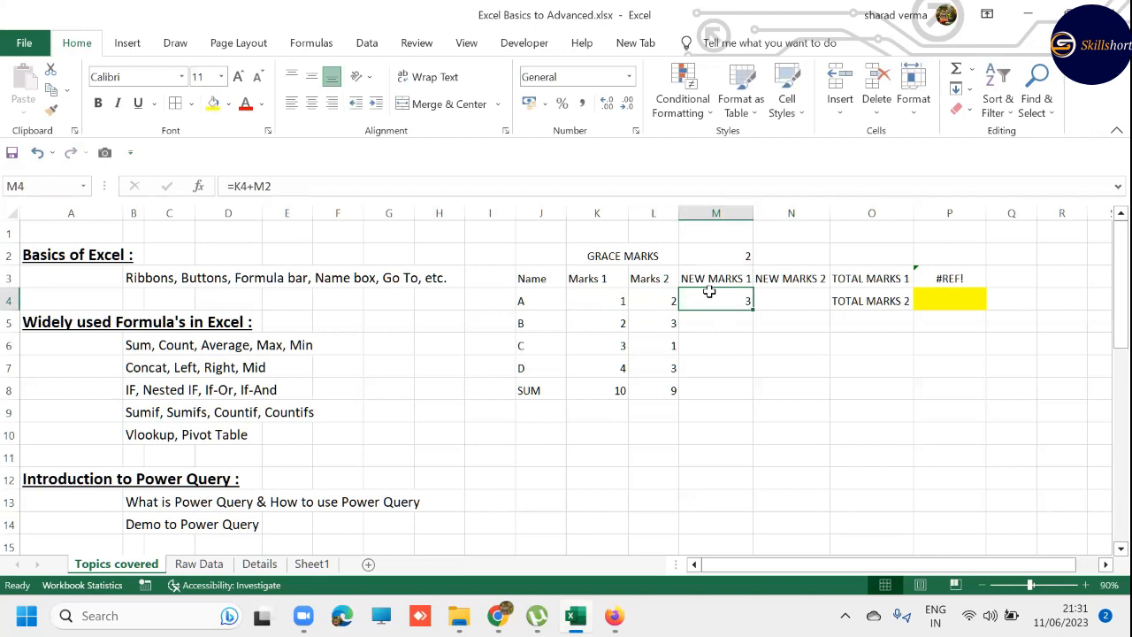
- Copy the NEW MARKS 1 formula from M4 into M5:M7
key(ctrl+c)
click(719, 316)
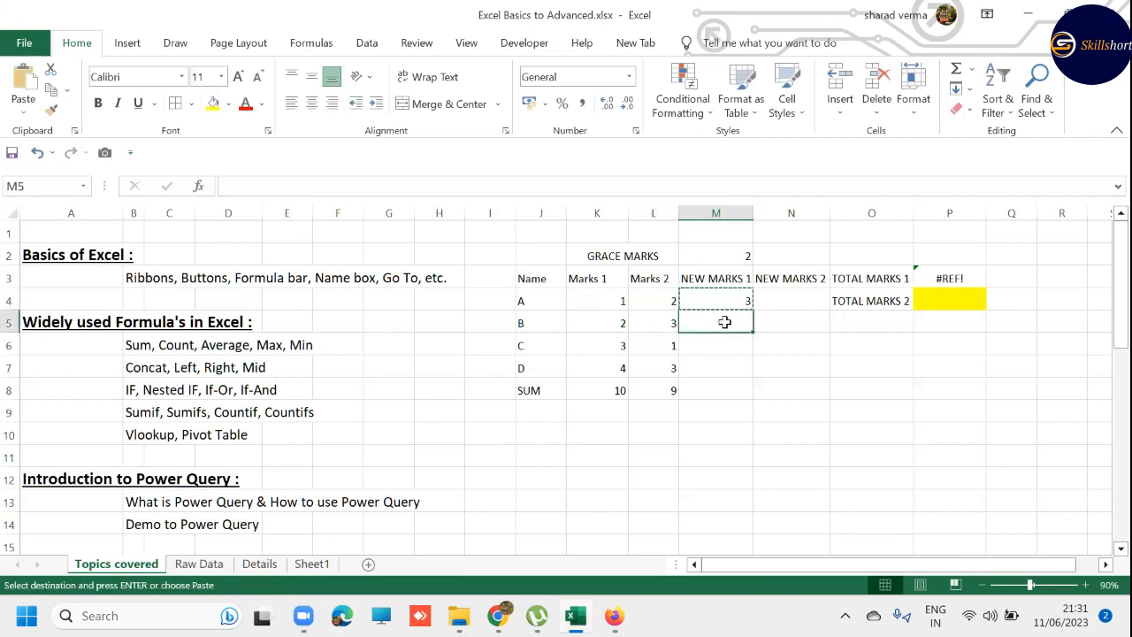
drag(725, 322, 721, 367)
key(ctrl+v)
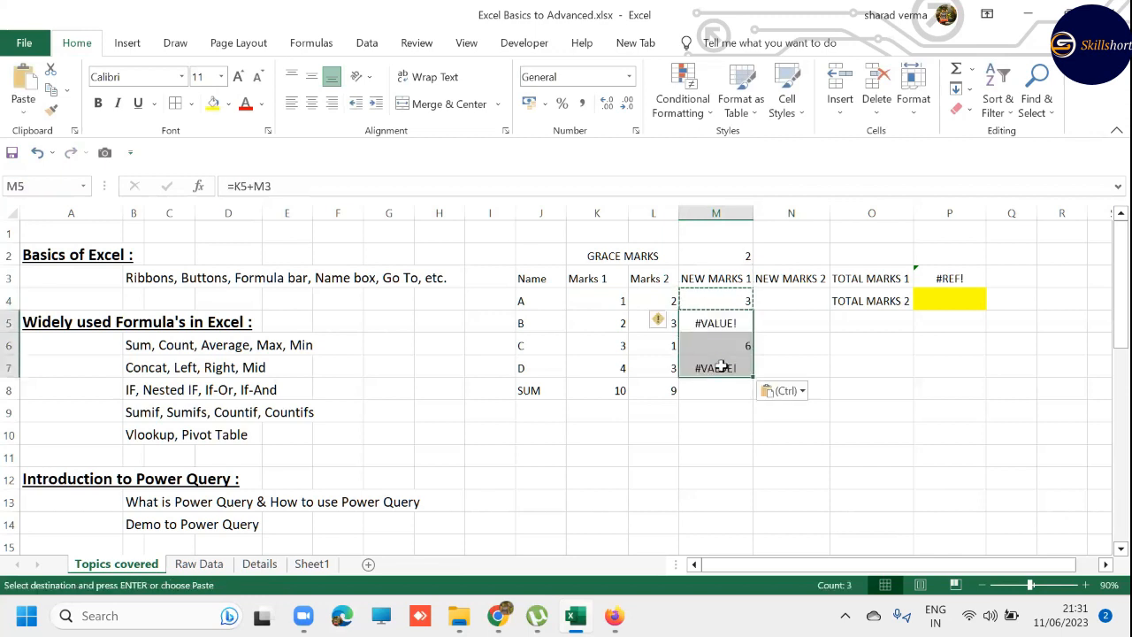
key(Escape)
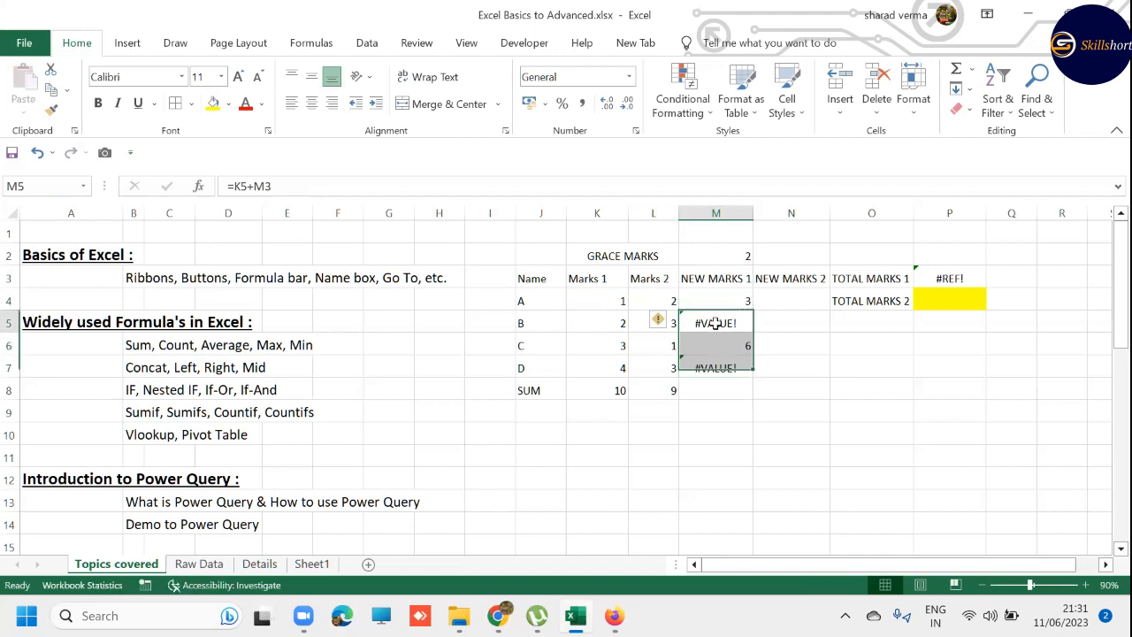
- Inspect the copied formulas in M5:M7 and compare the cell references used in M4 and M5
click(715, 322)
click(724, 369)
click(724, 349)
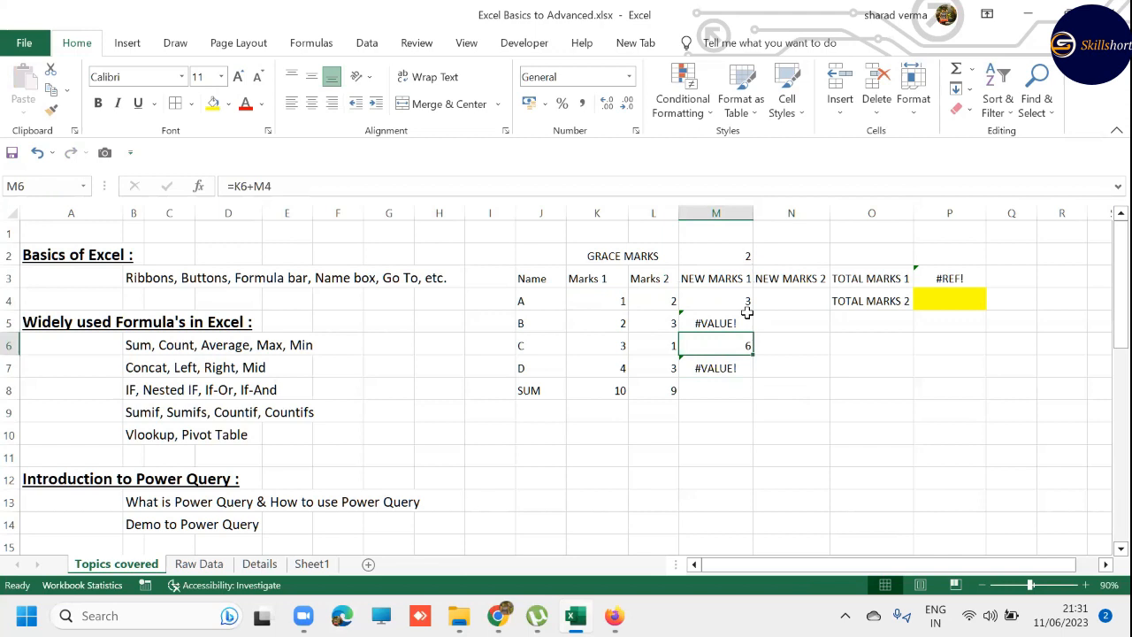
click(748, 315)
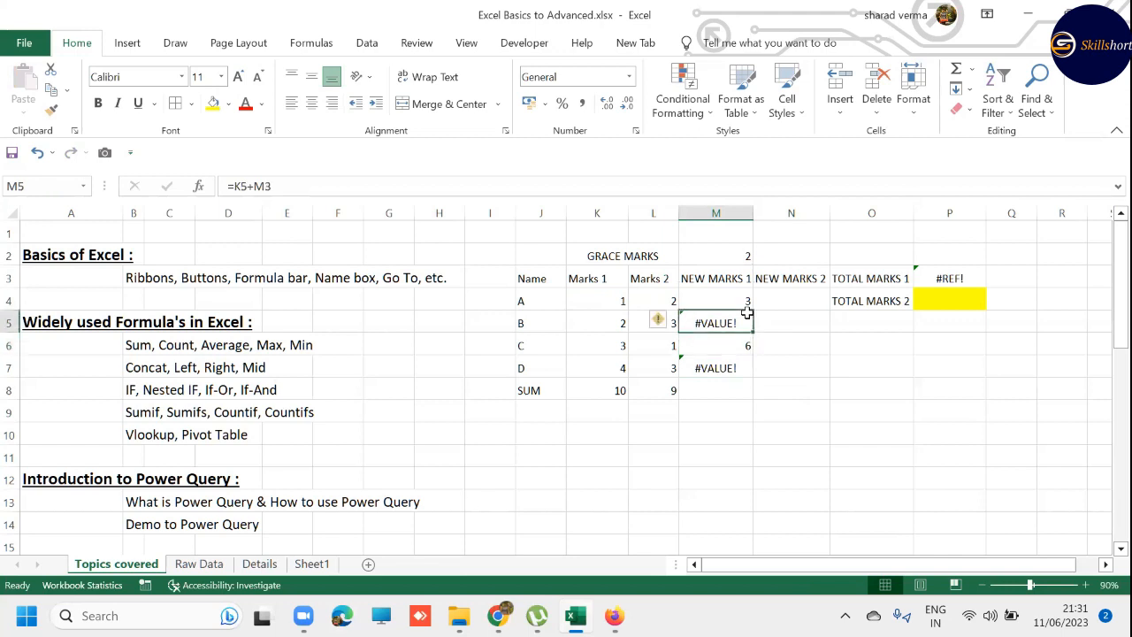
key(Up)
key(F2)
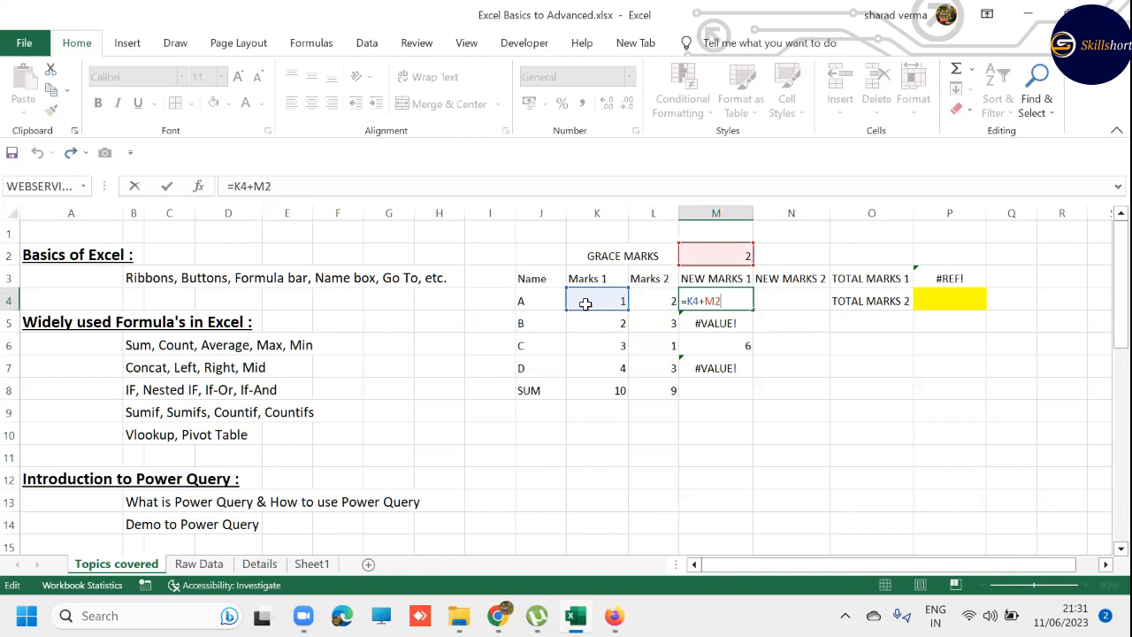
key(Escape)
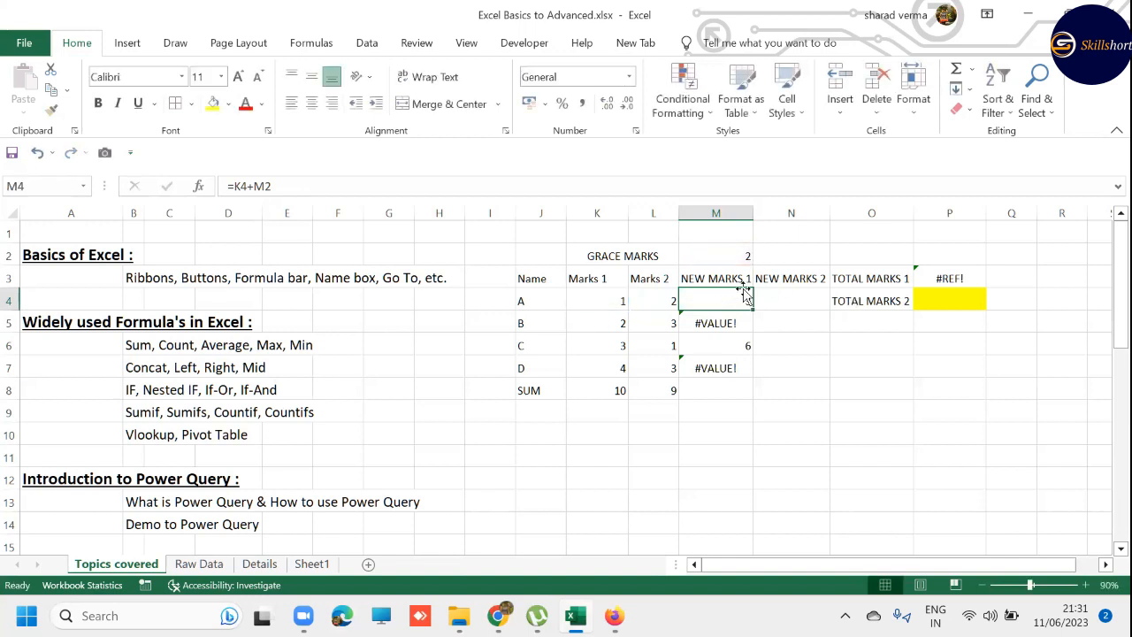
key(Return)
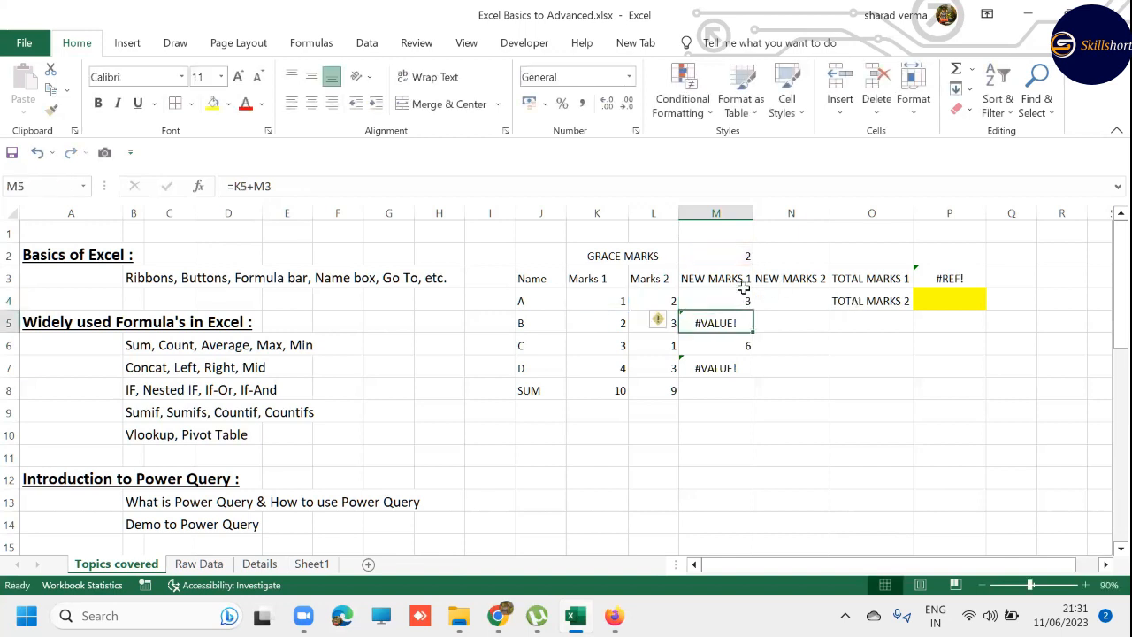
click(746, 295)
key(Return)
key(F2)
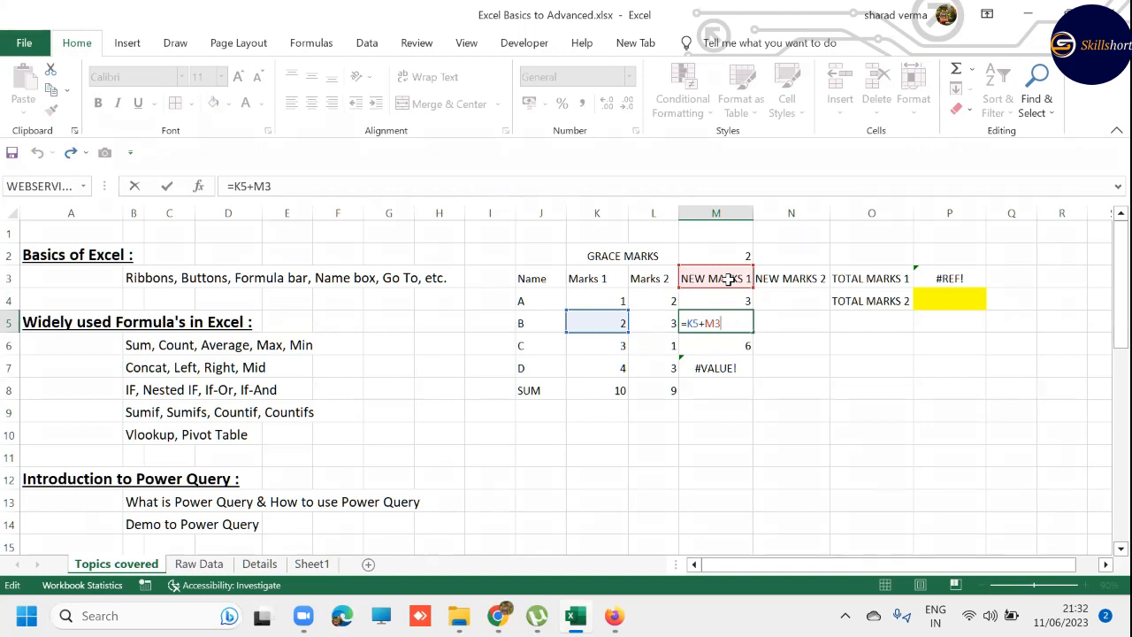
- Examine the copied formulas in M5 and M6 and the cells K5 and M3 that the M5 formula refers to
key(F4)
key(ctrl+Return)
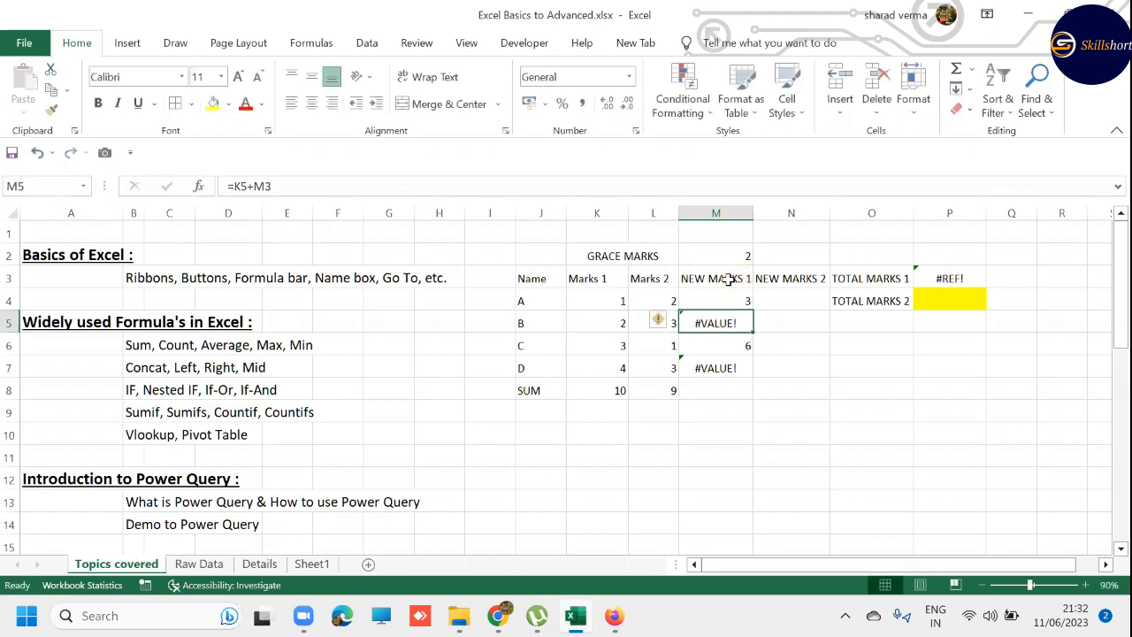
key(Down)
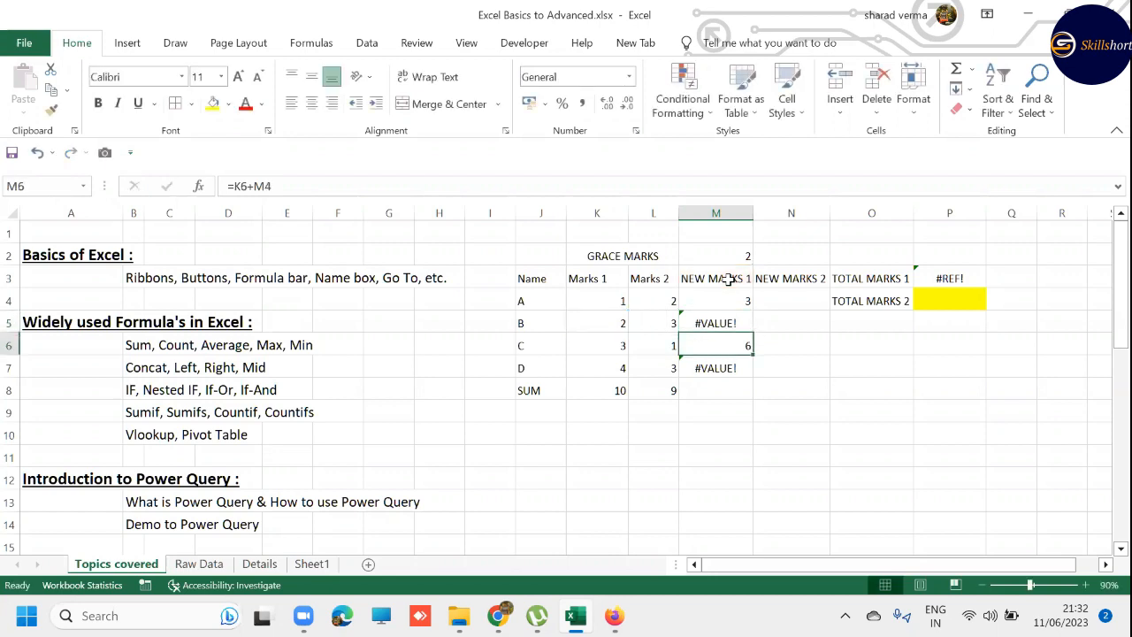
key(F2)
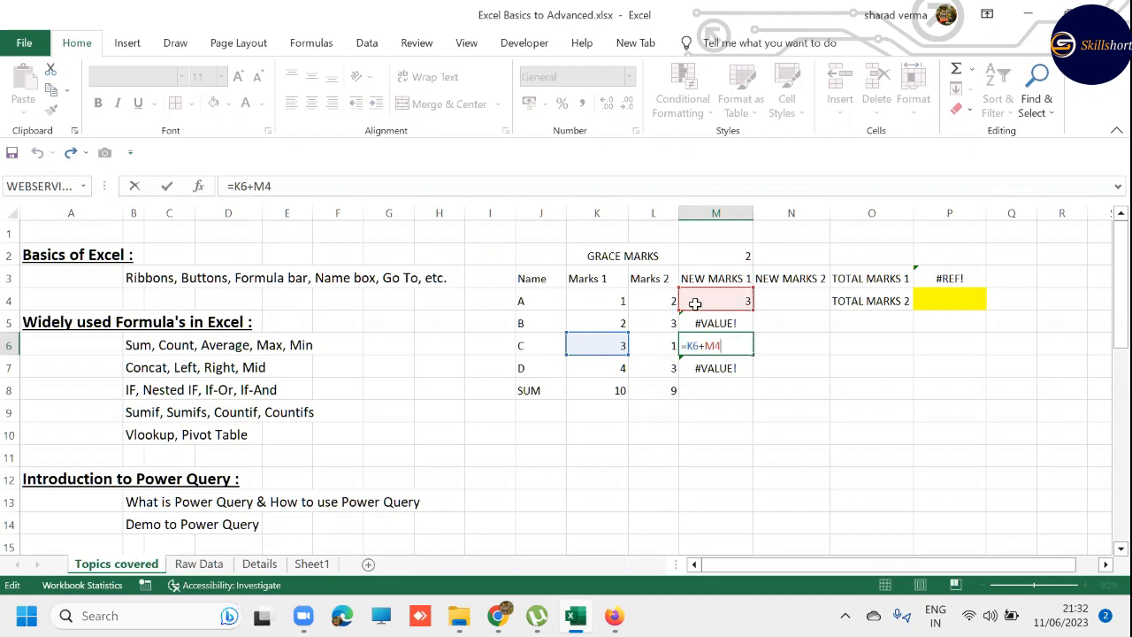
key(ctrl+Return)
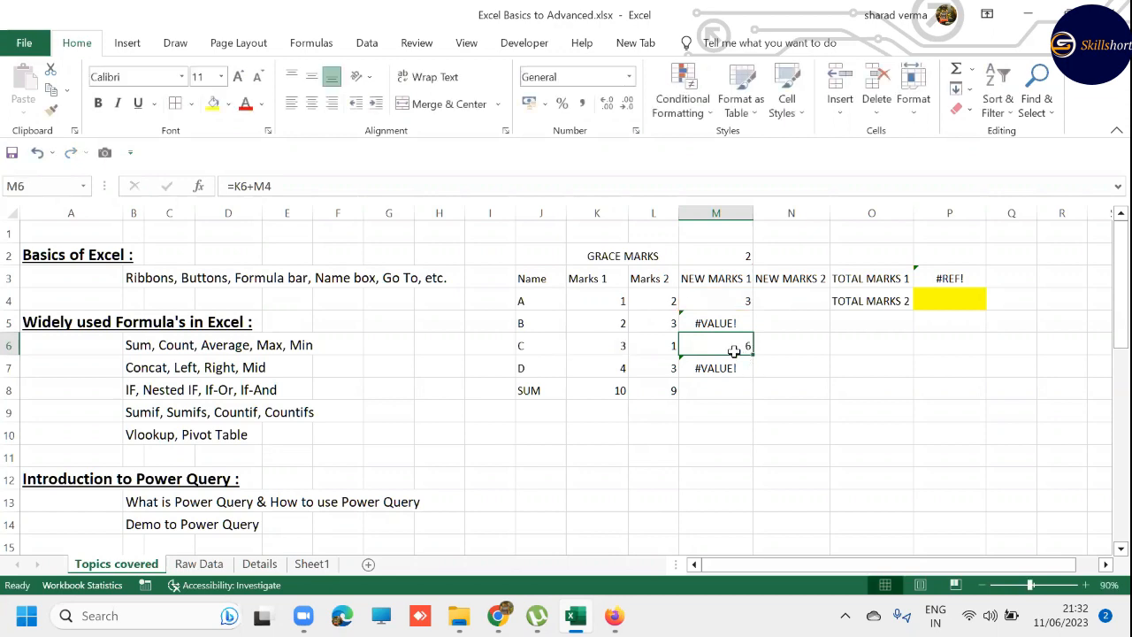
click(724, 323)
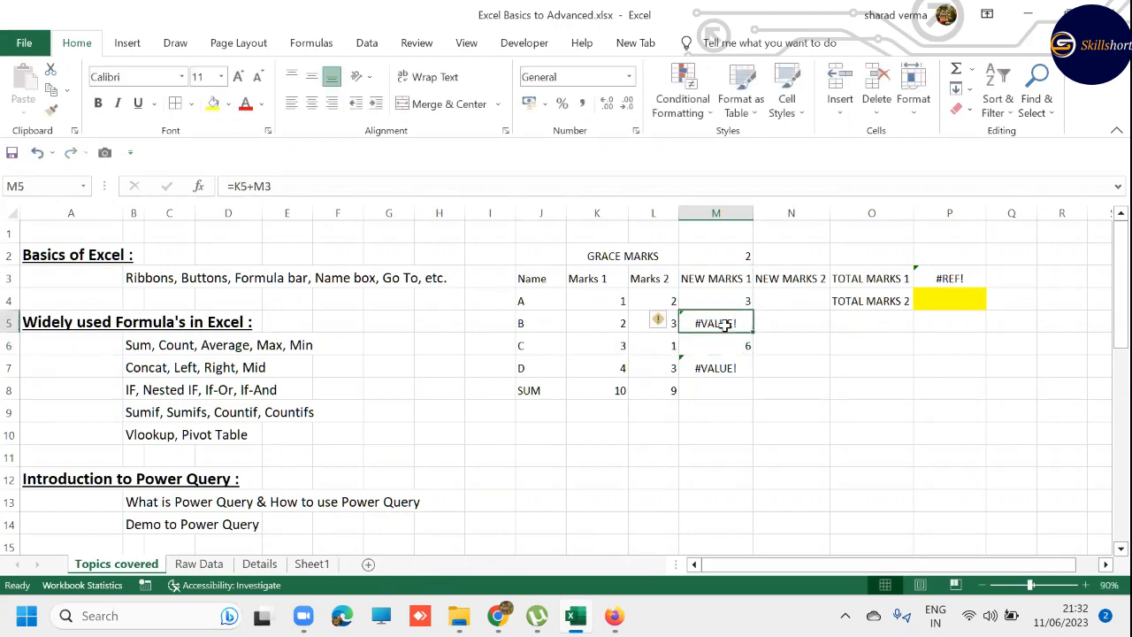
click(604, 324)
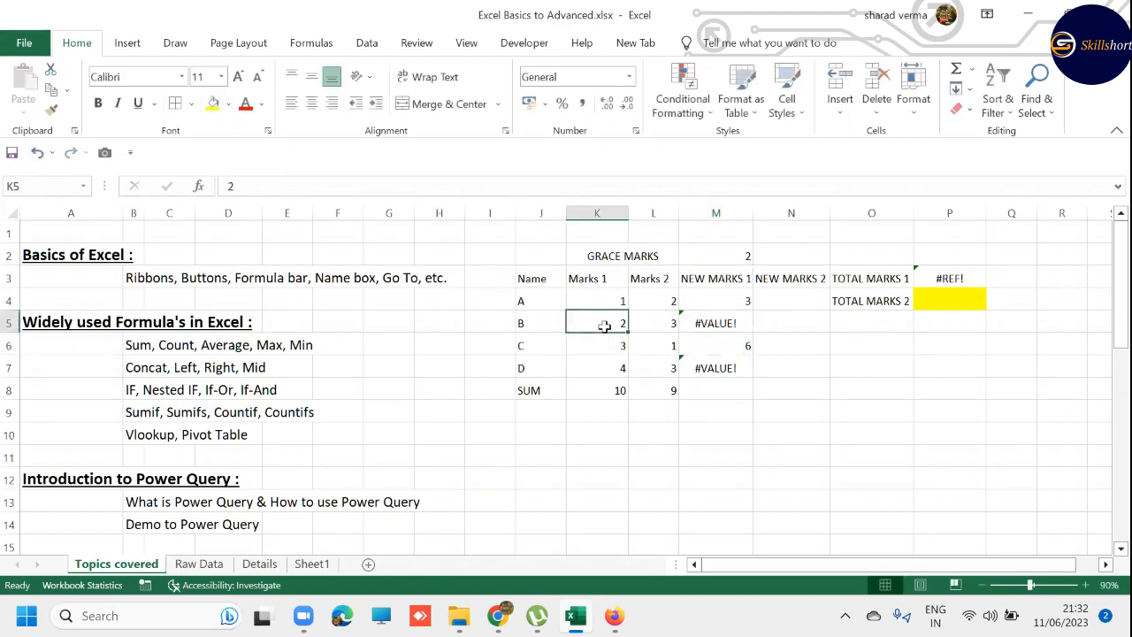
click(711, 281)
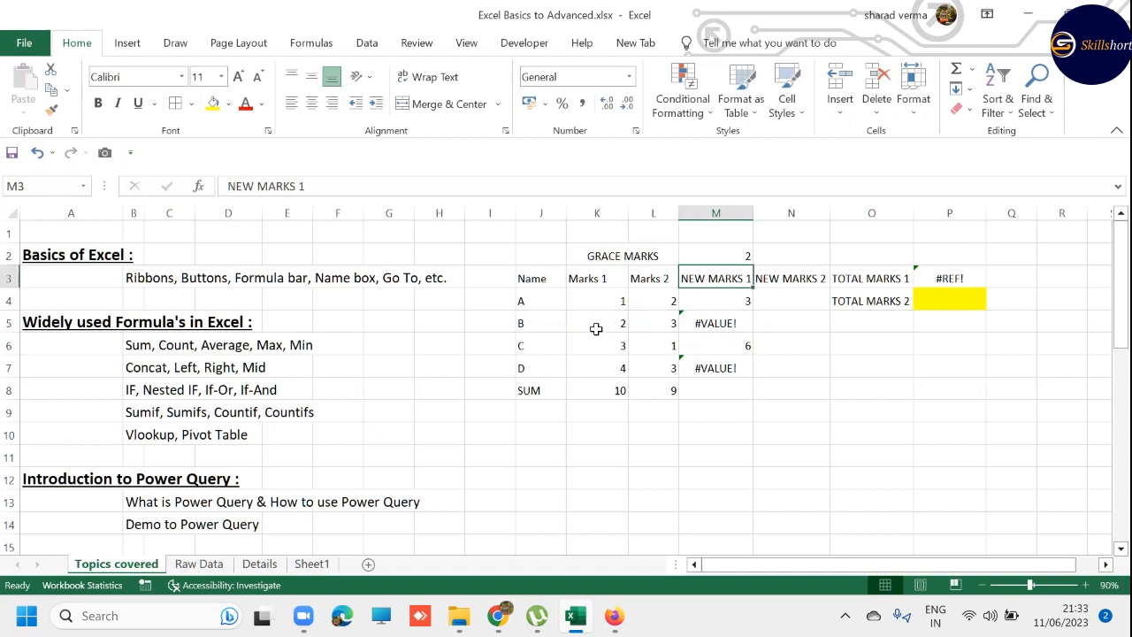
click(723, 320)
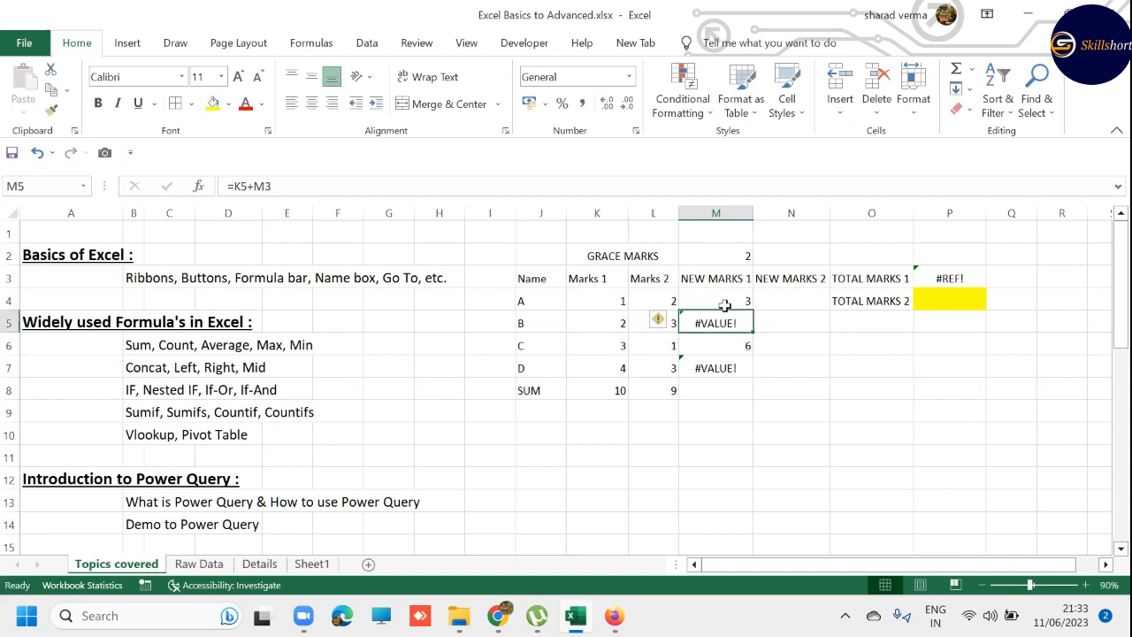
- Clear the NEW MARKS 1 formulas in M4:M7 and enter =K4+$M$2 in M4 with an absolute reference to the grace marks
drag(723, 301, 727, 361)
key(Delete)
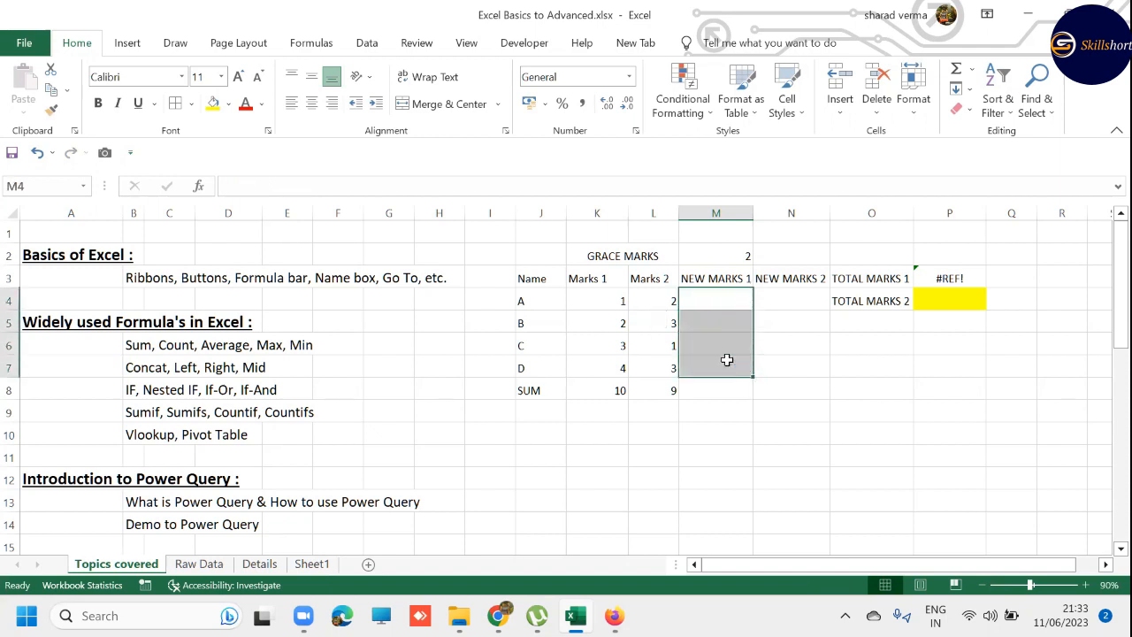
key(Up)
key(Down)
text(=)
key(Left)
key(Left)
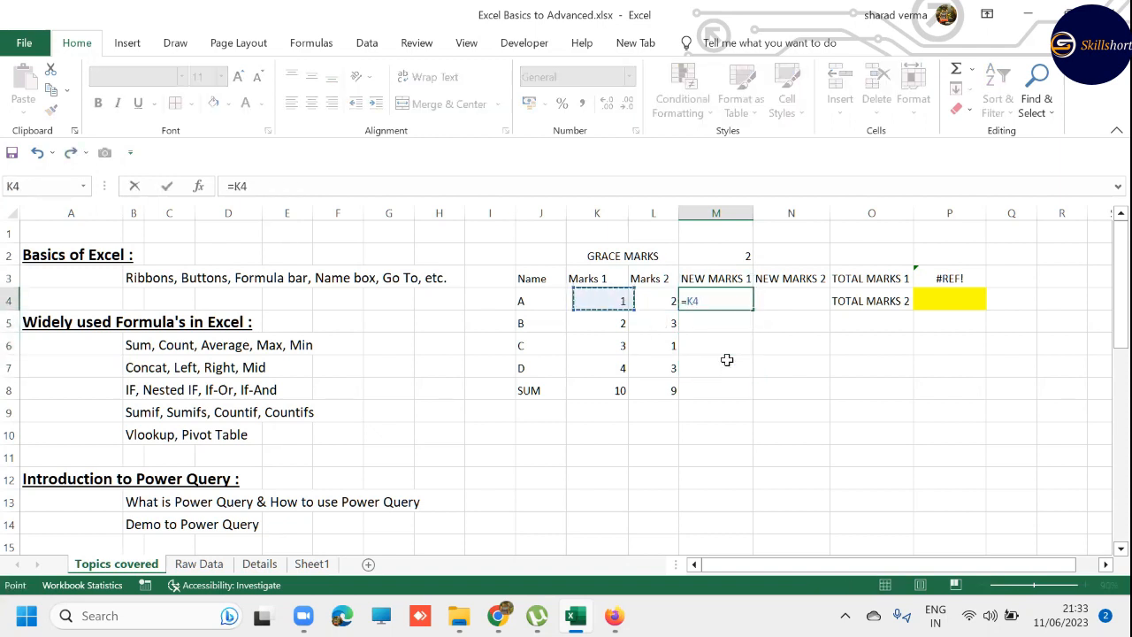
text(+)
key(Up)
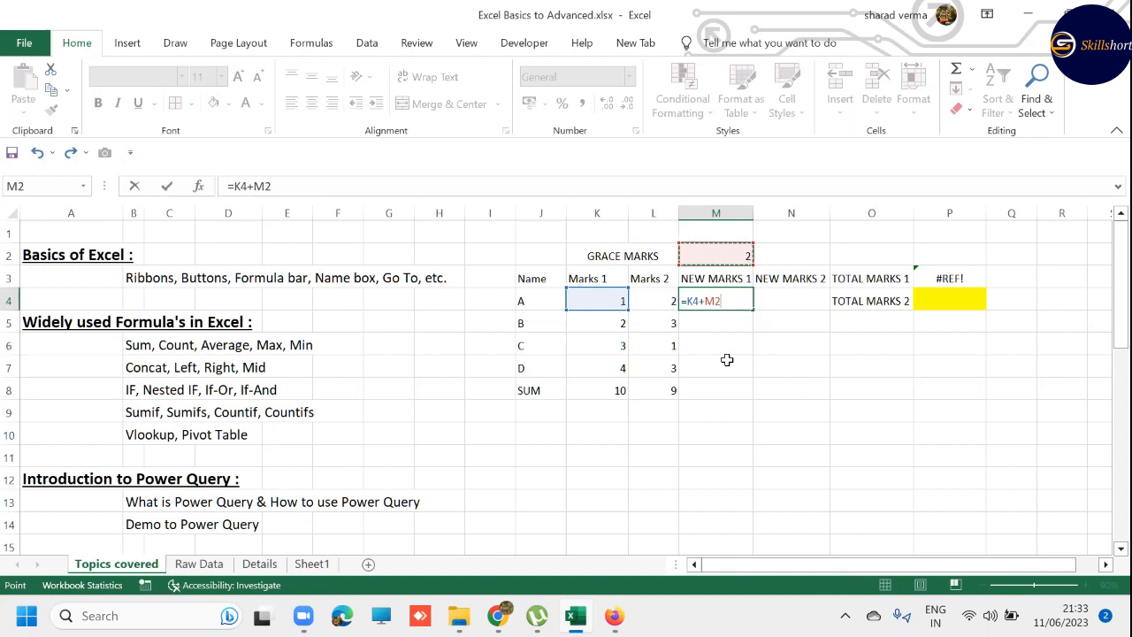
key(F4)
key(Return)
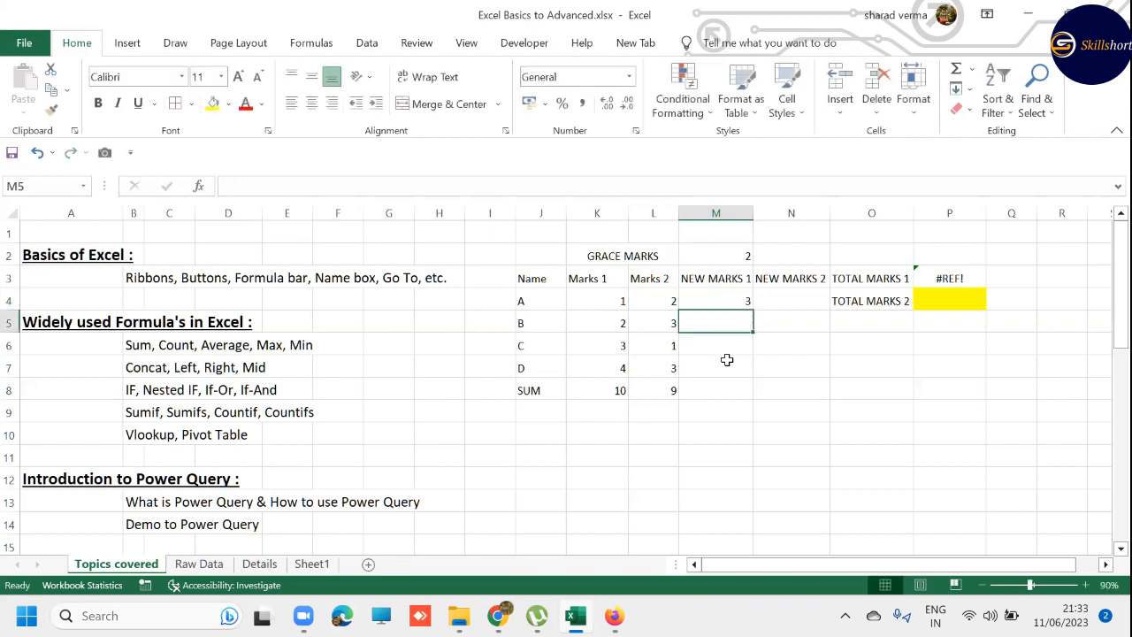
- Copy the absolute-reference formula from M4 into M5:M7
key(Up)
key(ctrl+c)
key(Down)
key(shift+Down)
key(shift+Down)
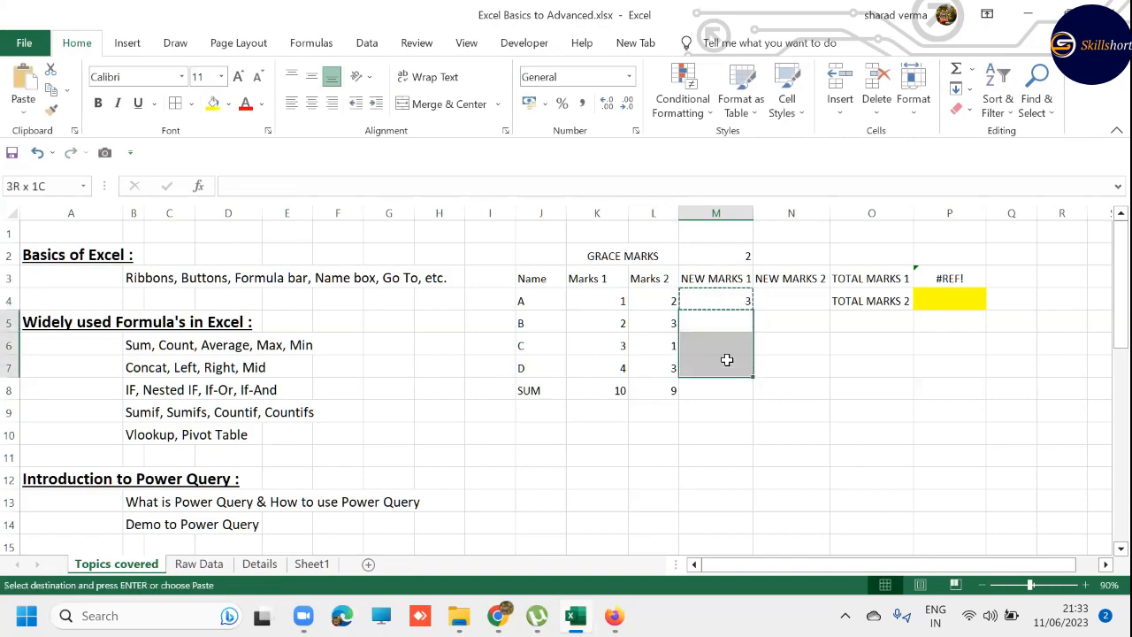
key(ctrl+v)
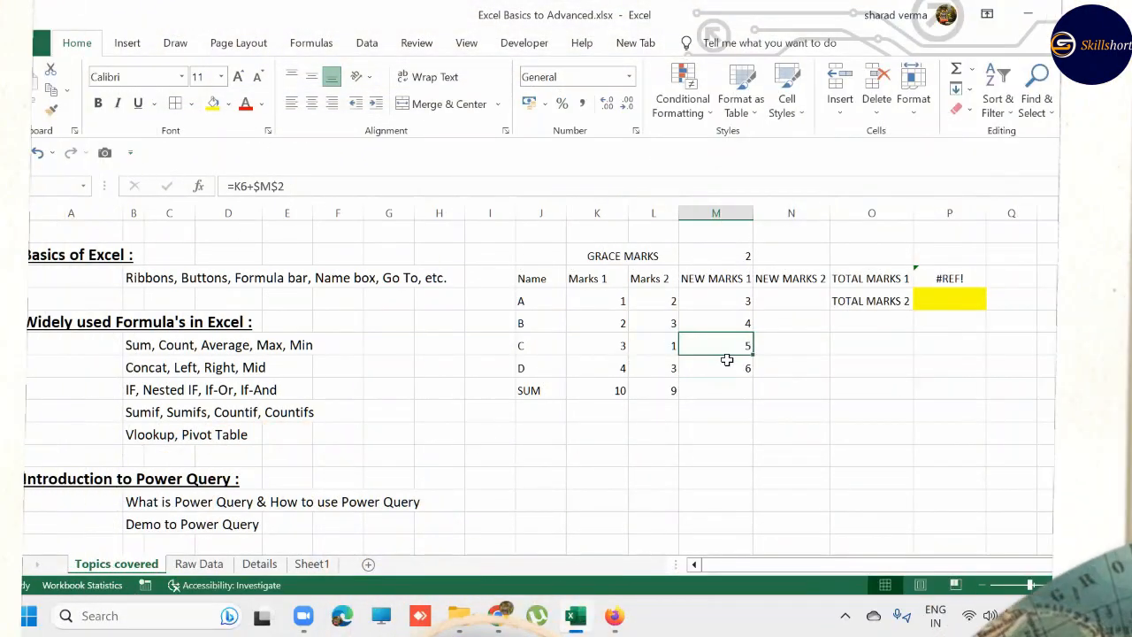
- Inspect the cell references of the copied formulas in M6 and M7
key(F2)
key(Escape)
key(Down)
key(F2)
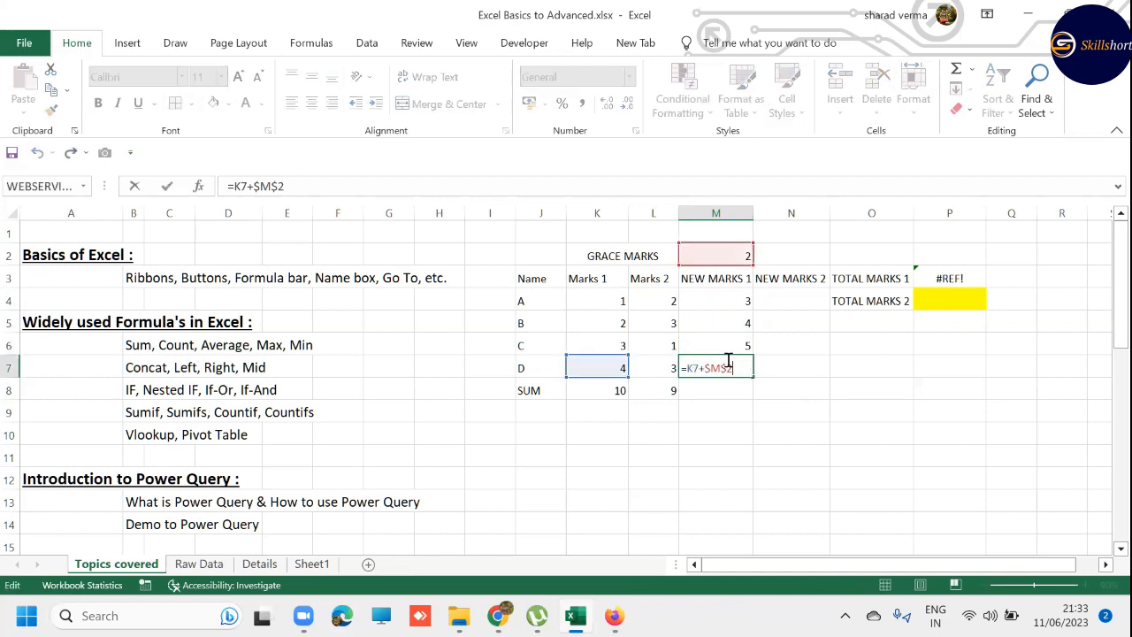
key(Escape)
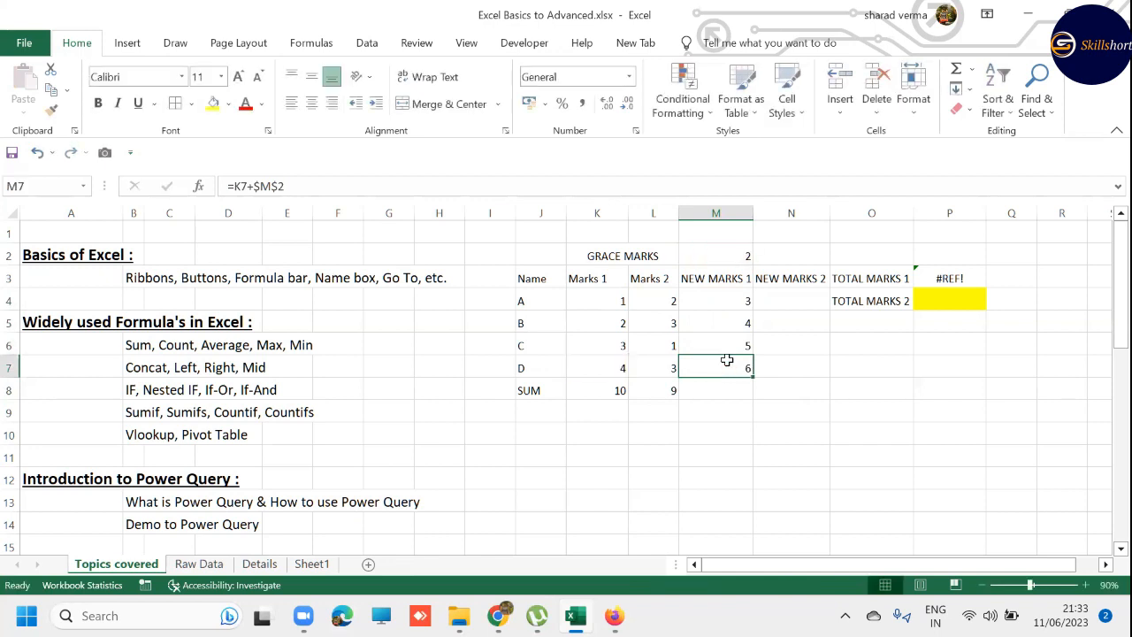
key(Up)
key(Up)
key(Up)
key(shift+Right)
key(shift+Down)
key(shift+Down)
key(shift+Down)
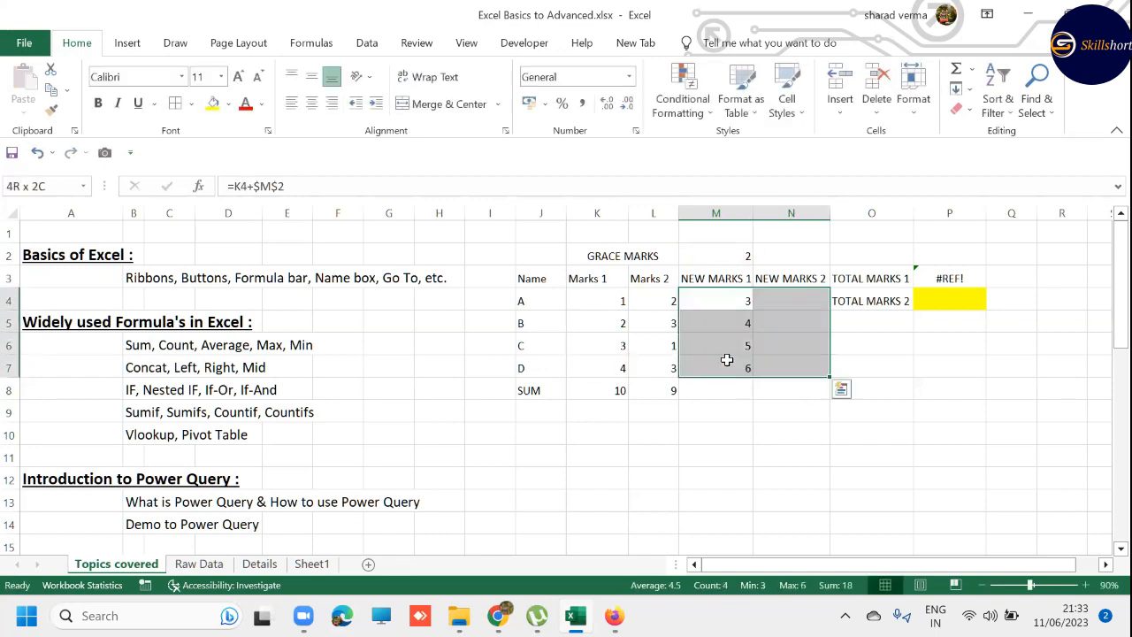
key(XF86AudioLowerVolume)
key(XF86AudioLowerVolume)
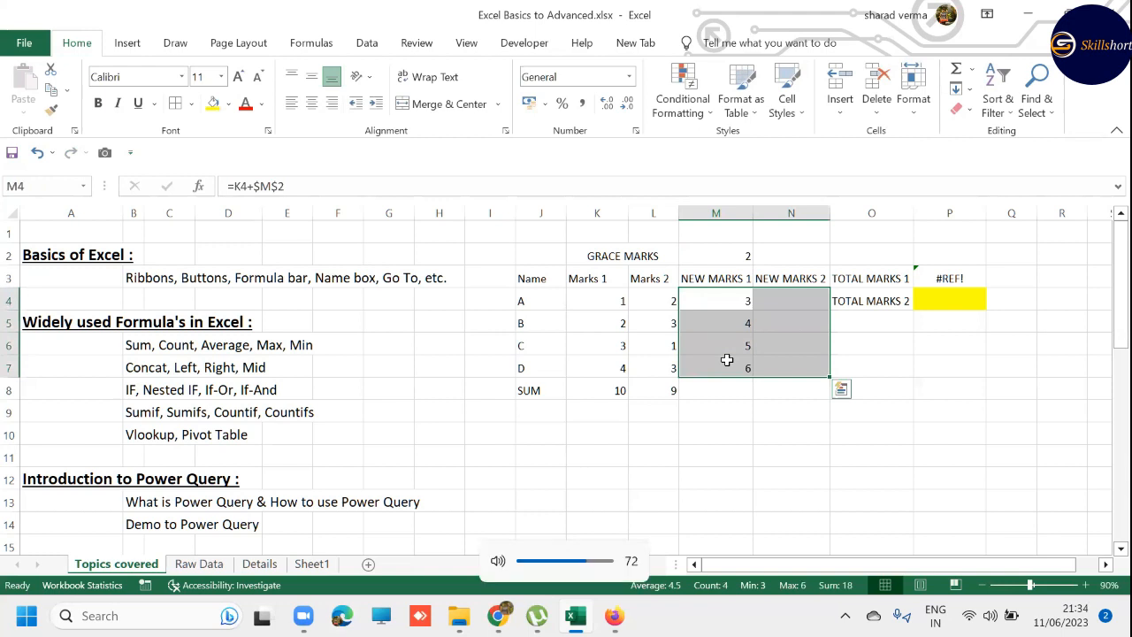
key(F2)
key(Escape)
key(Right)
key(ctrl+z)
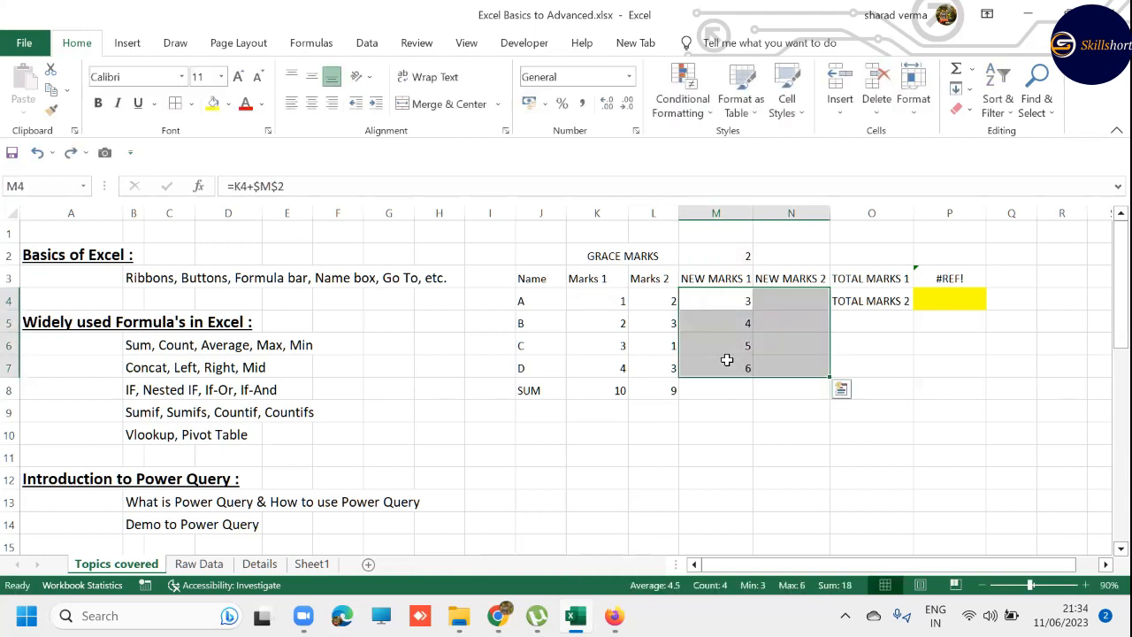
- Select M4:N7 and fill the NEW MARKS 1 formulas across into the NEW MARKS 2 column
key(Left)
key(Right)
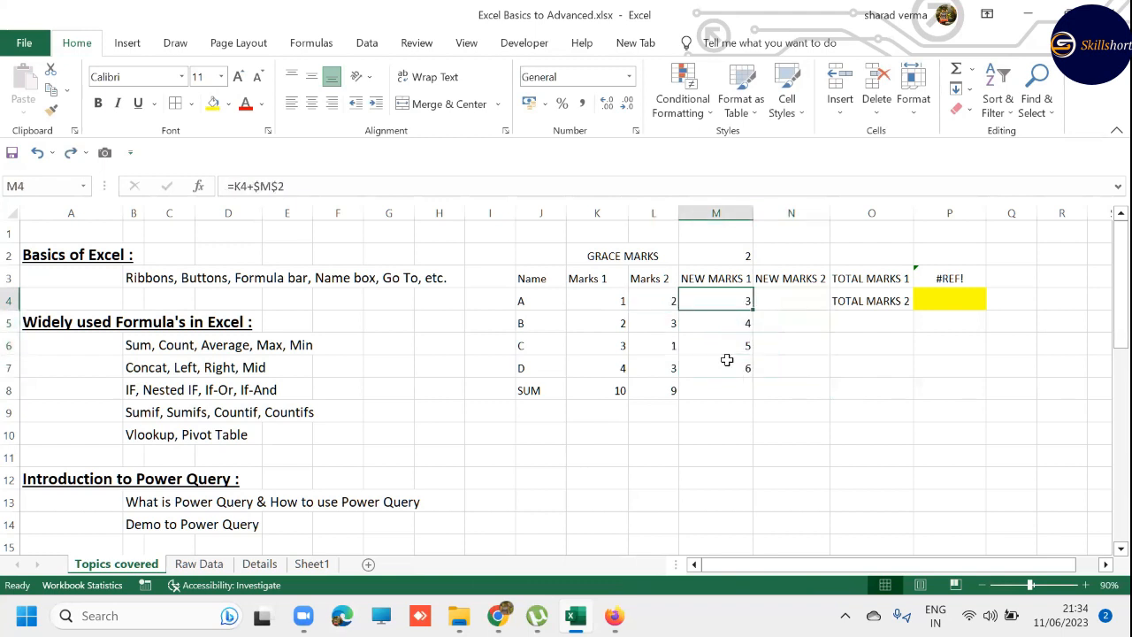
key(shift+Right)
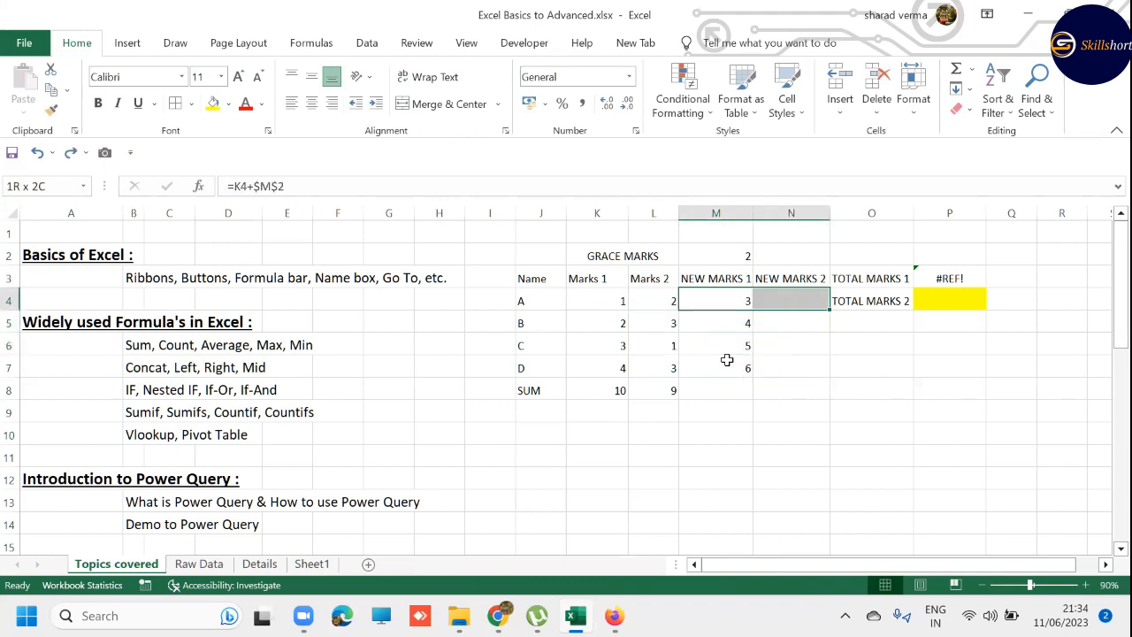
key(shift+Down)
key(shift+Down)
key(shift+Down)
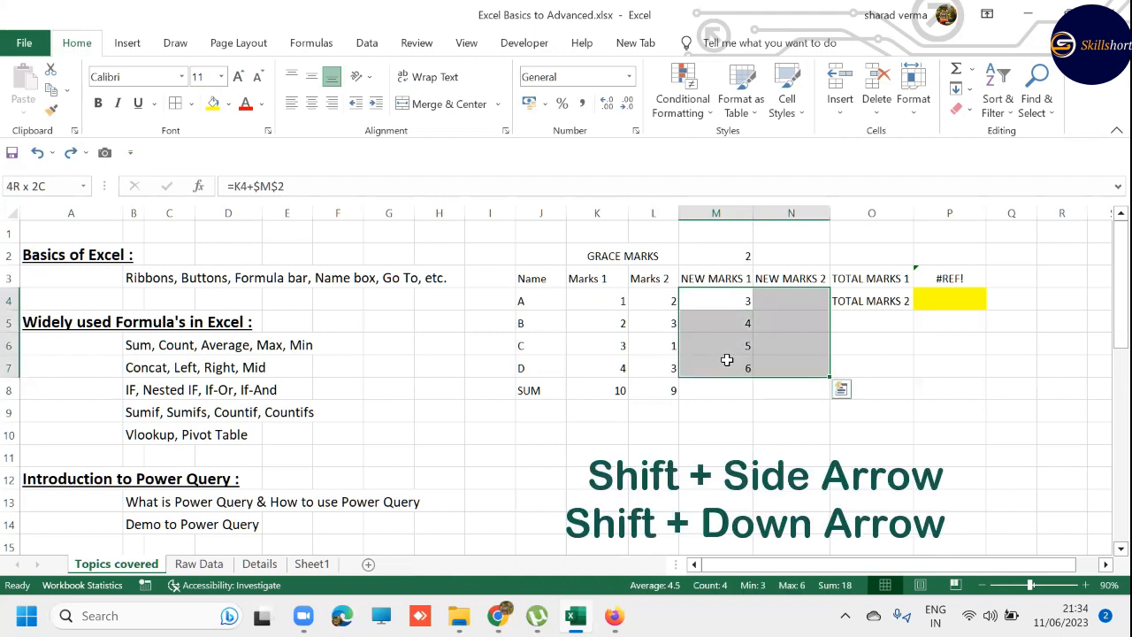
key(F2)
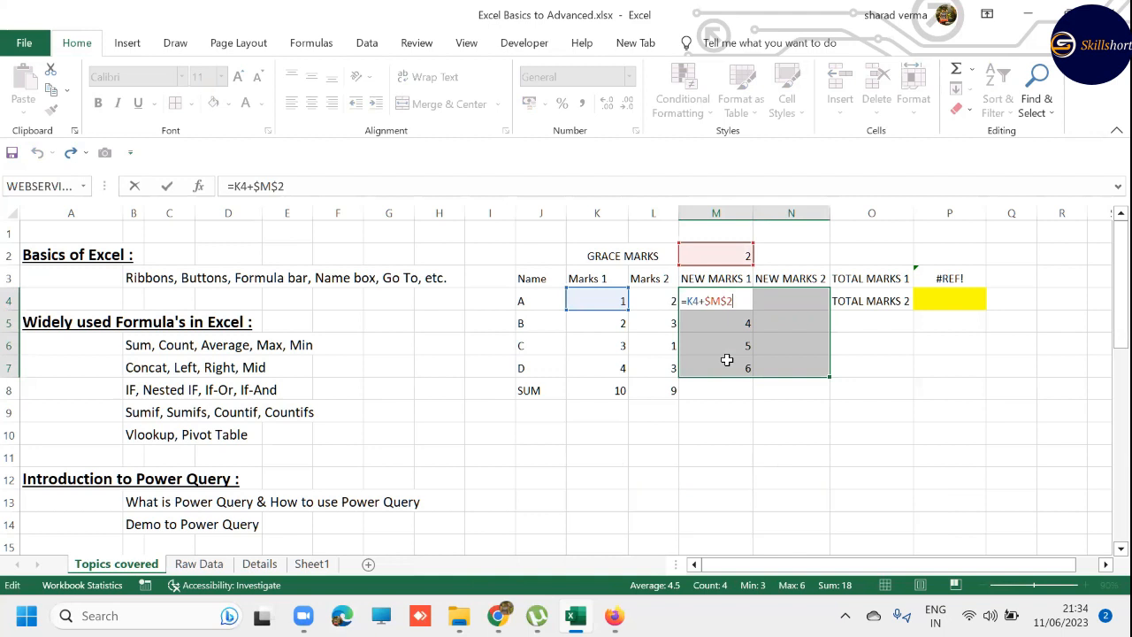
key(ctrl+Return)
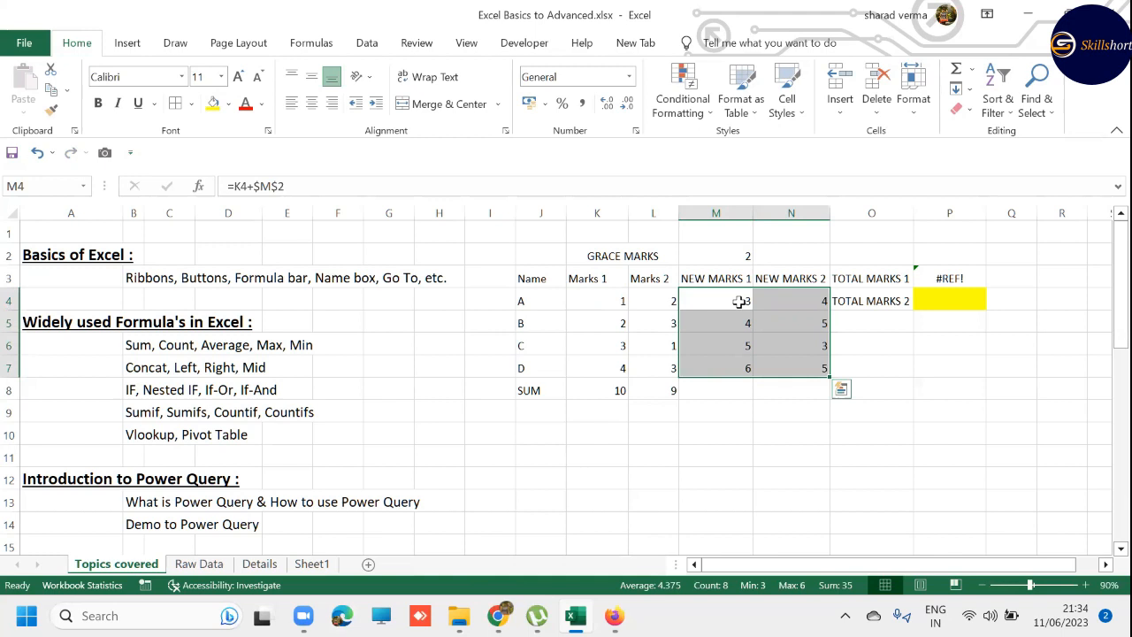
key(F2)
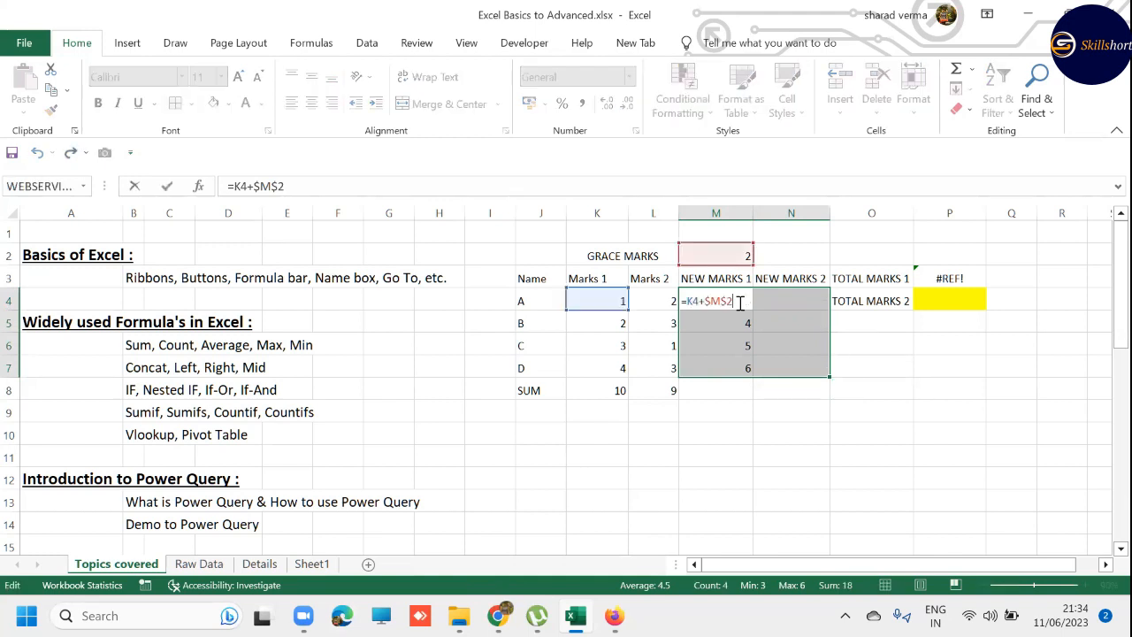
key(Escape)
key(F2)
key(Escape)
key(ctrl+r)
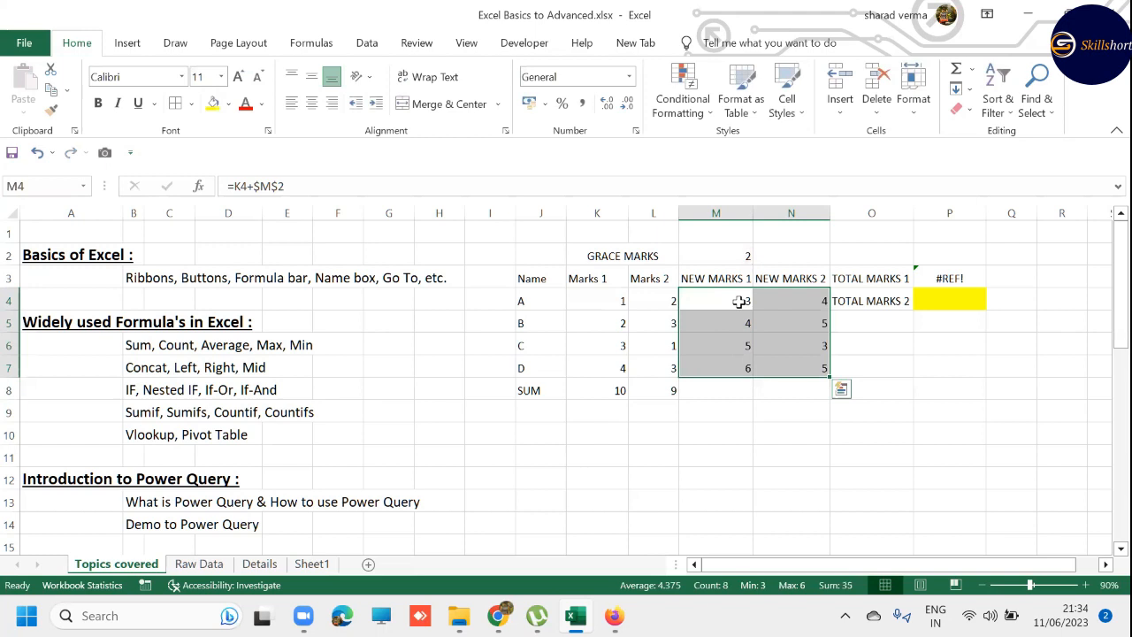
- Inspect the NEW MARKS 2 formulas in N5, N7 and N4 and the cells they refer to
key(Down)
key(Right)
key(F2)
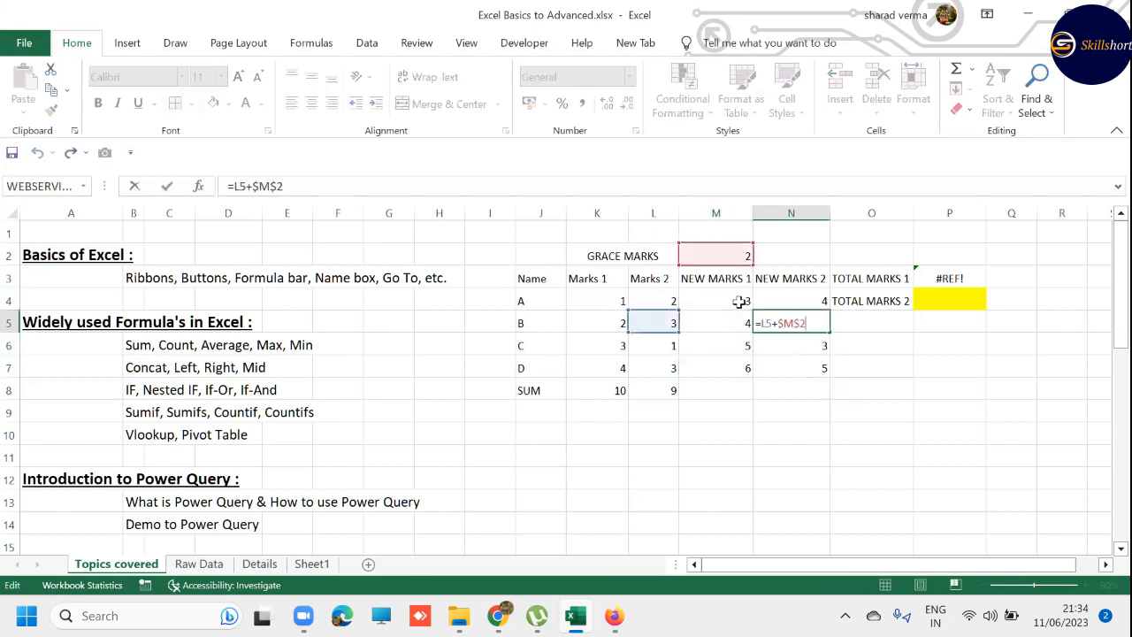
key(Escape)
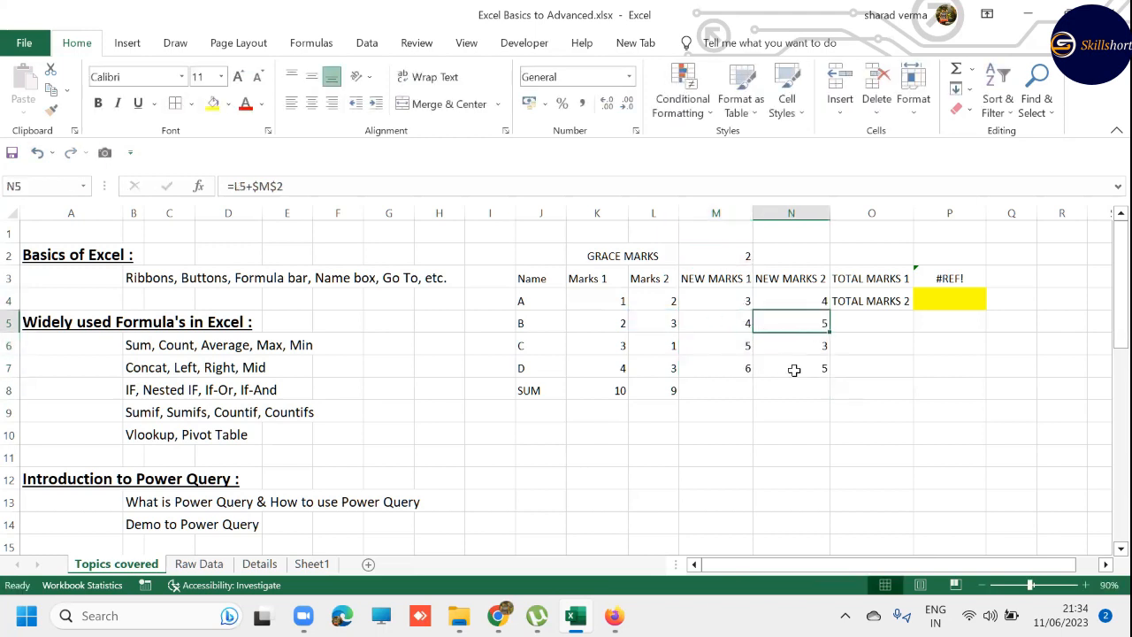
click(796, 369)
key(F2)
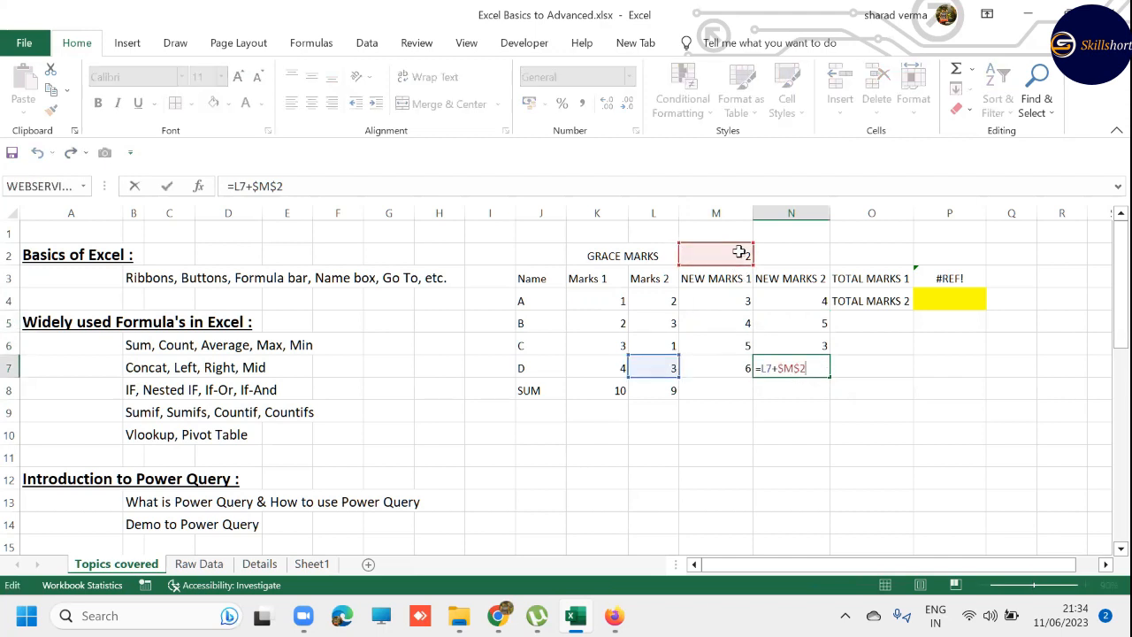
key(Escape)
key(Up)
key(Up)
key(Up)
key(F2)
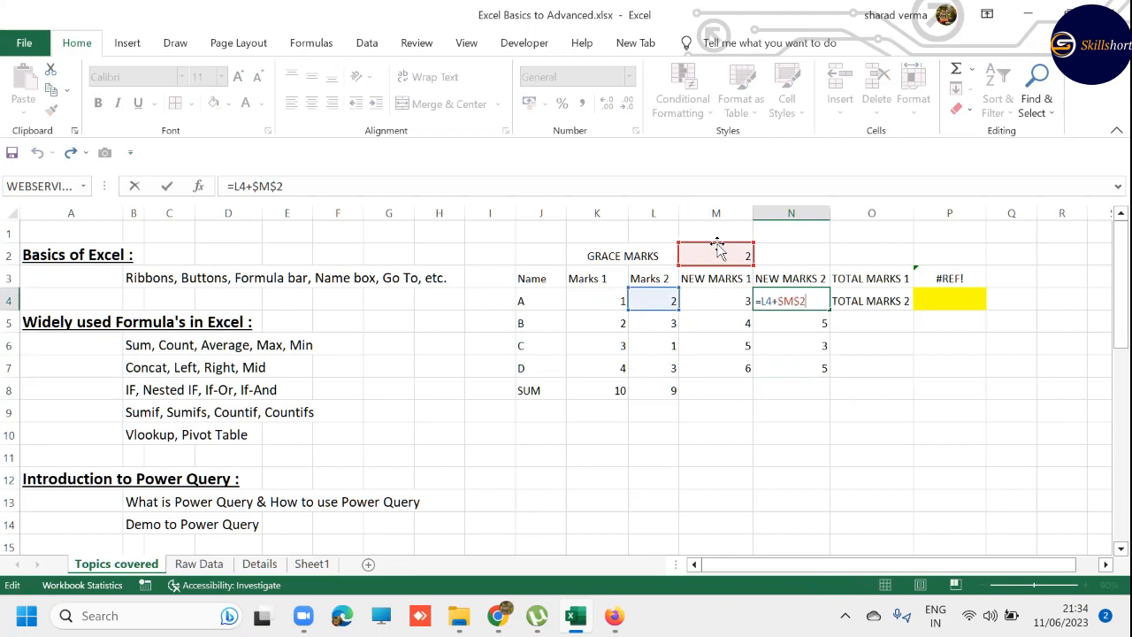
key(Escape)
- Review the grace marks cell M2 and the absolute reference to it in the M4 formula
click(734, 251)
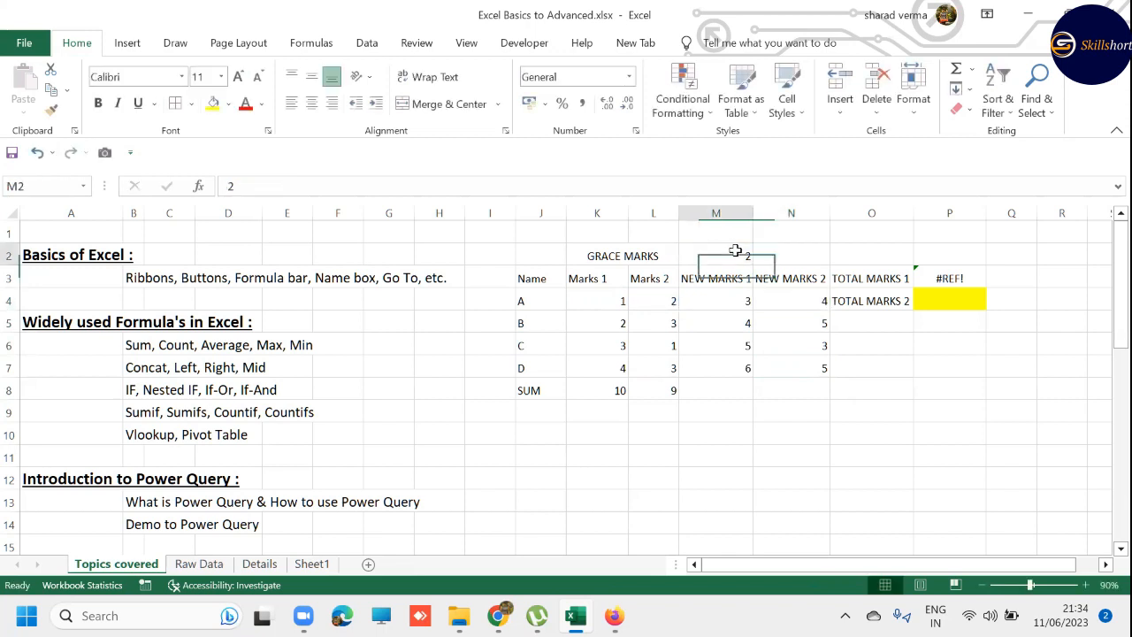
click(744, 299)
double_click(743, 299)
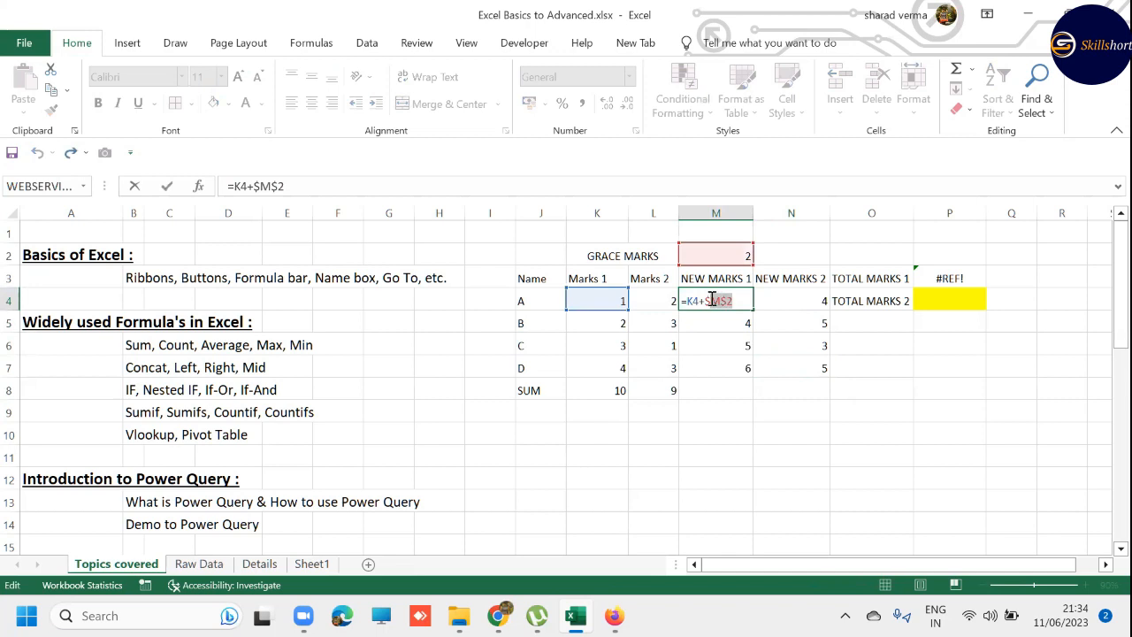
key(Escape)
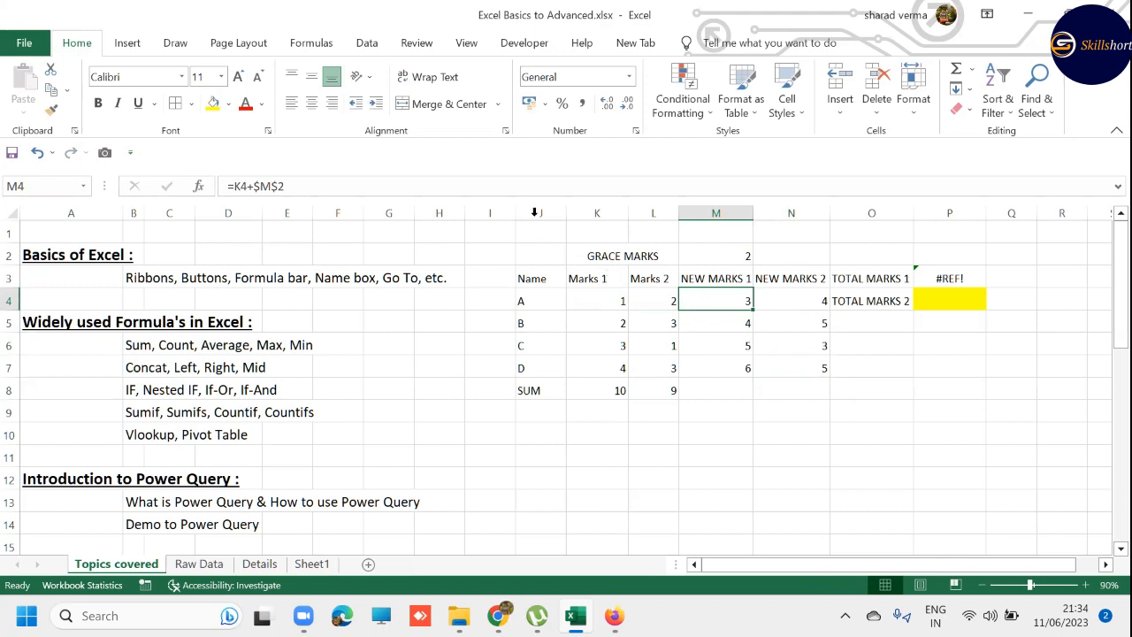
- Delete the contents of columns J to P to remove the marks table and switch to the Raw Data sheet
drag(536, 212, 949, 217)
key(Delete)
click(581, 282)
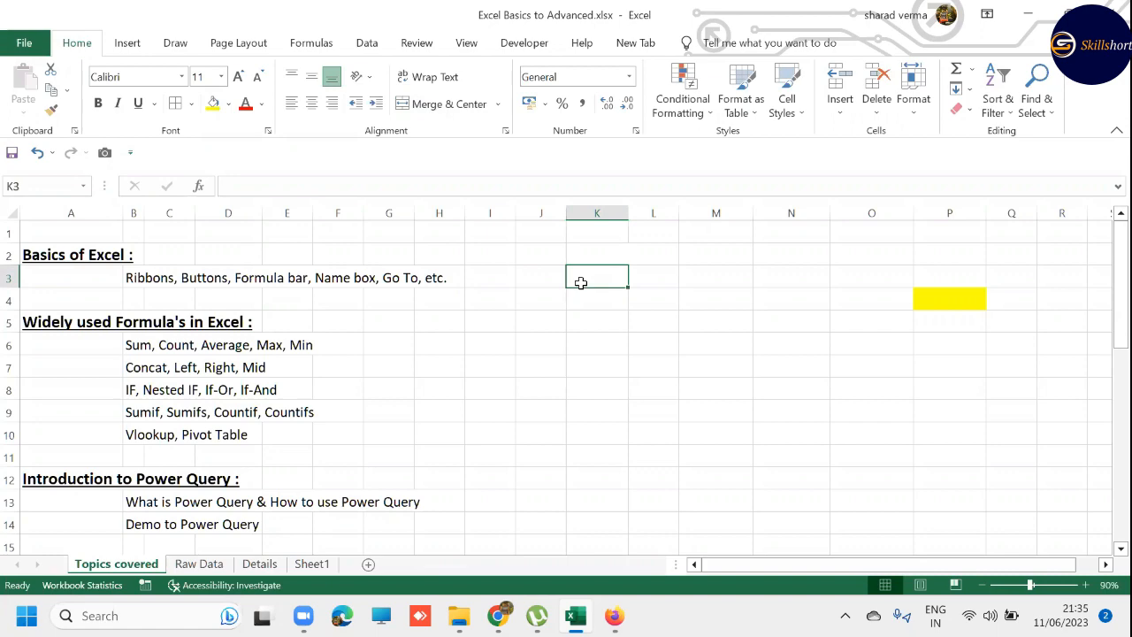
key(ctrl+Page_Down)
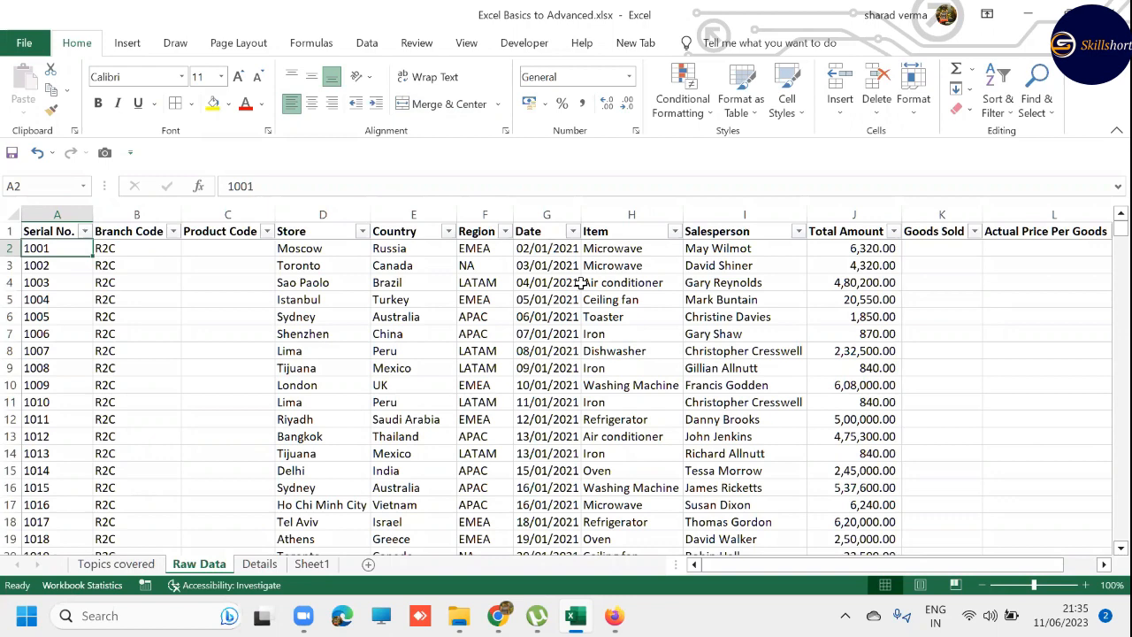
- Jump back and forth between the first and last records of the Serial No. column
key(Up)
key(ctrl+Down)
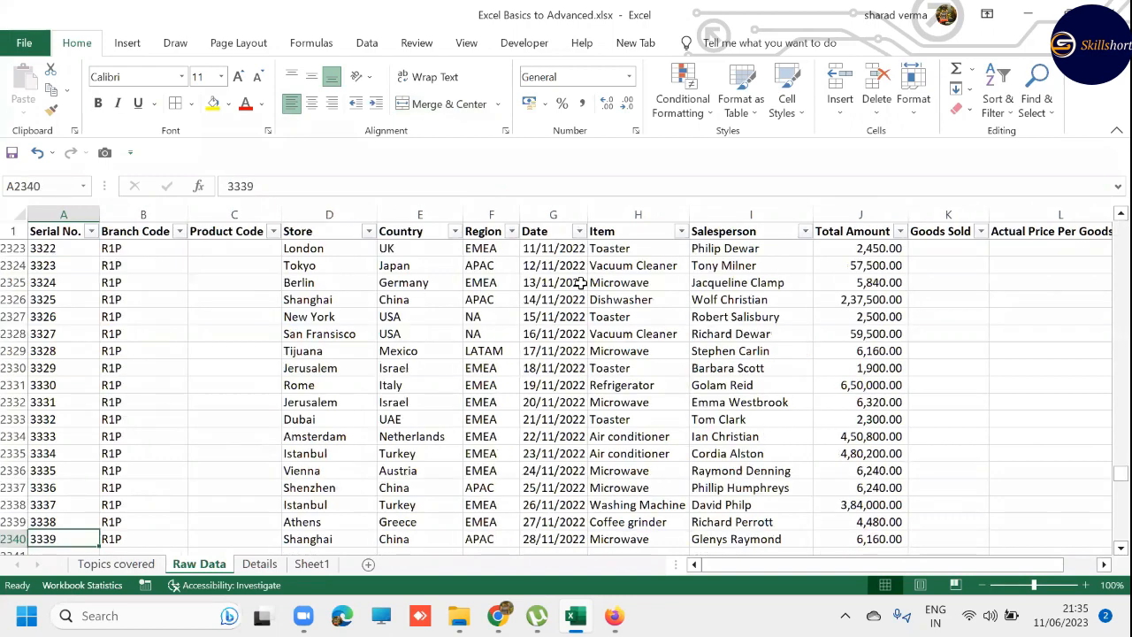
key(Down)
key(Up)
key(ctrl+Up)
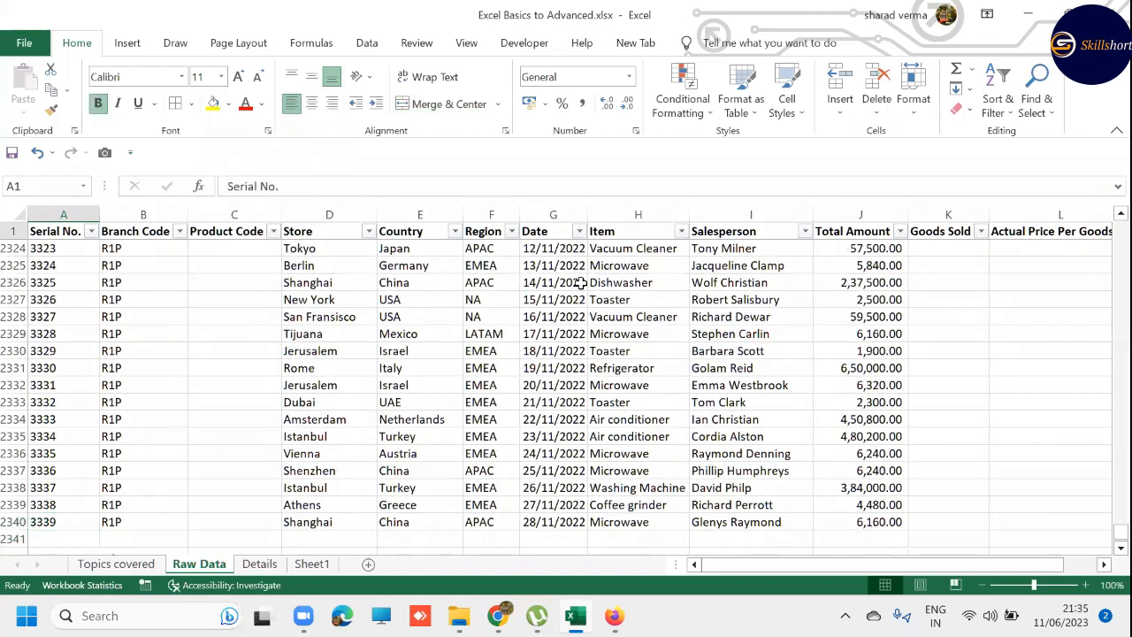
key(Down)
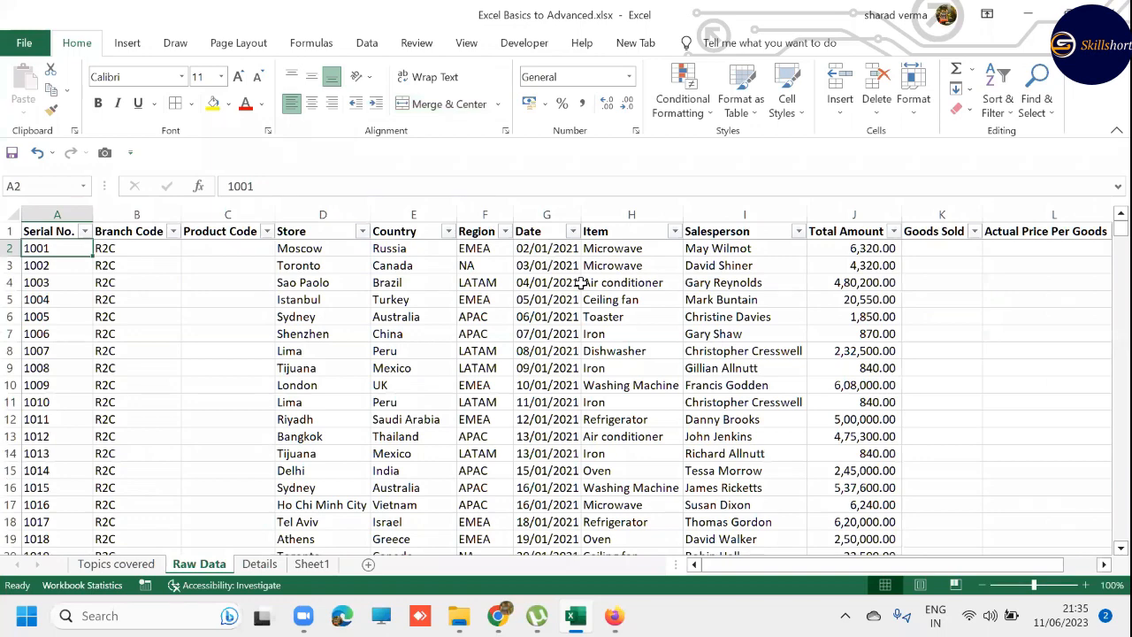
key(ctrl+Down)
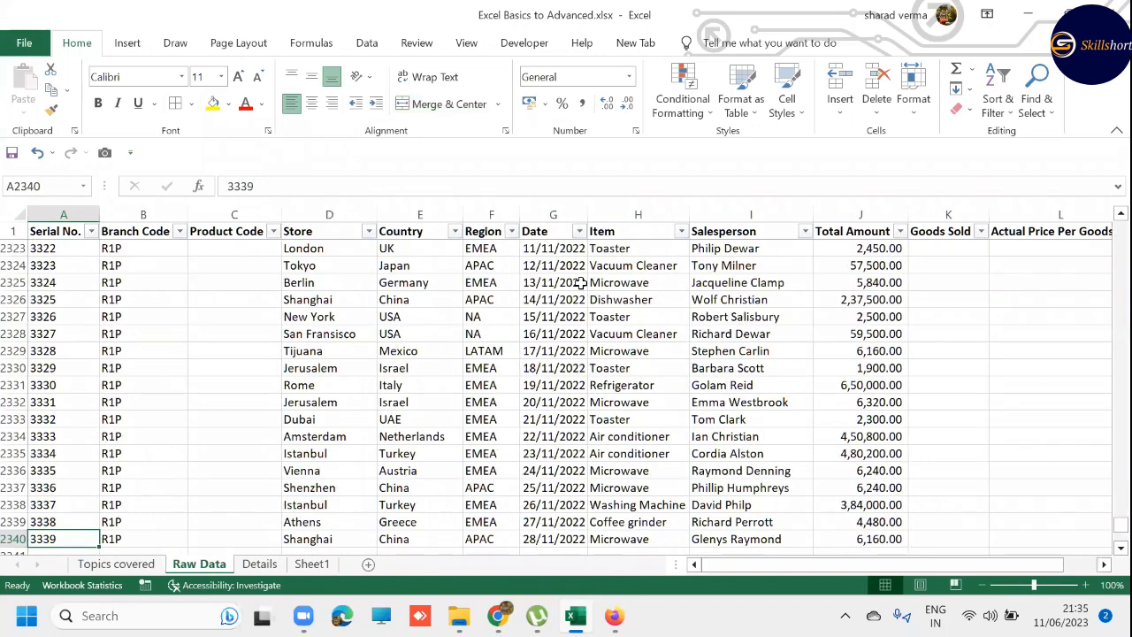
key(ctrl+Up)
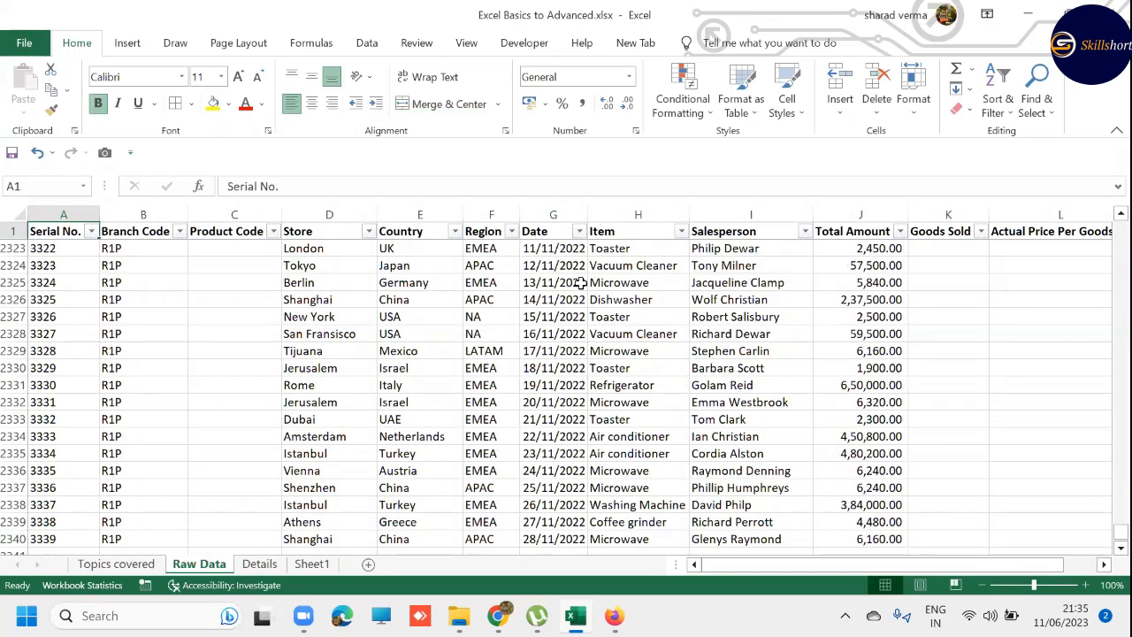
key(Down)
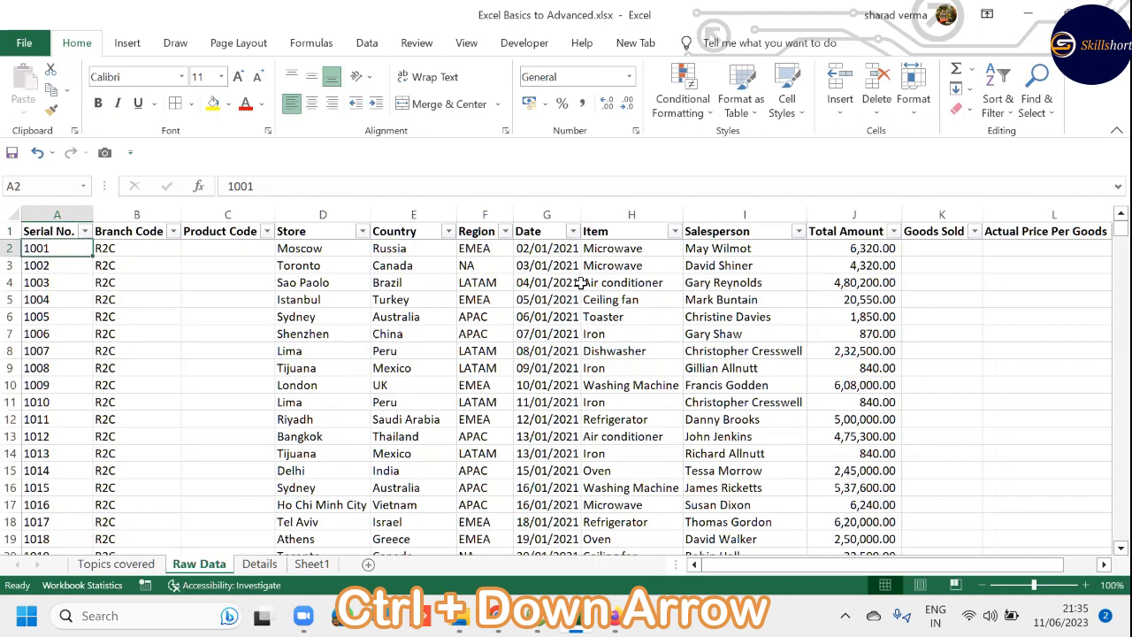
- Jump to the last Serial No. record and examine the Case Study rows below the data before returning to A2340
key(ctrl+Down)
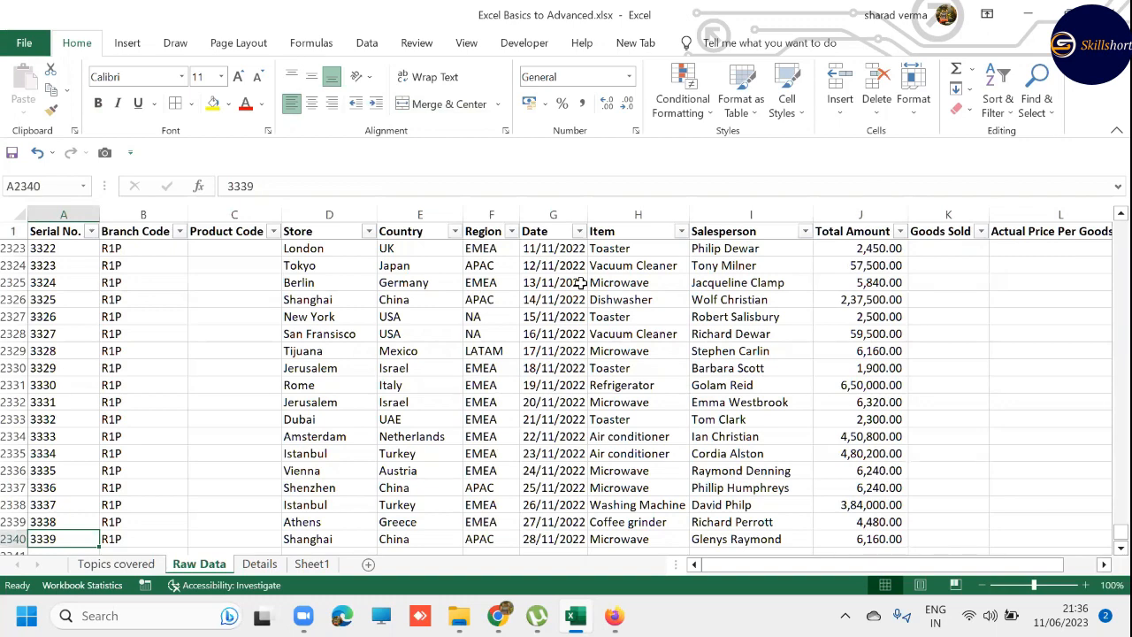
key(Down)
key(Down)
key(Down)
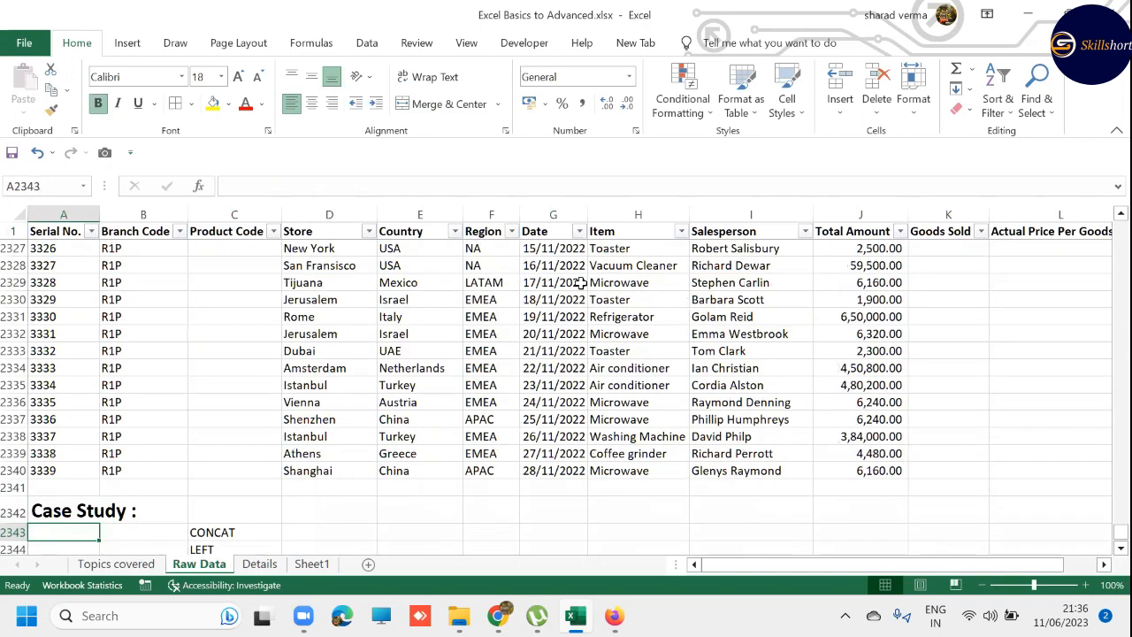
key(Down)
key(Down)
key(Down)
key(Down)
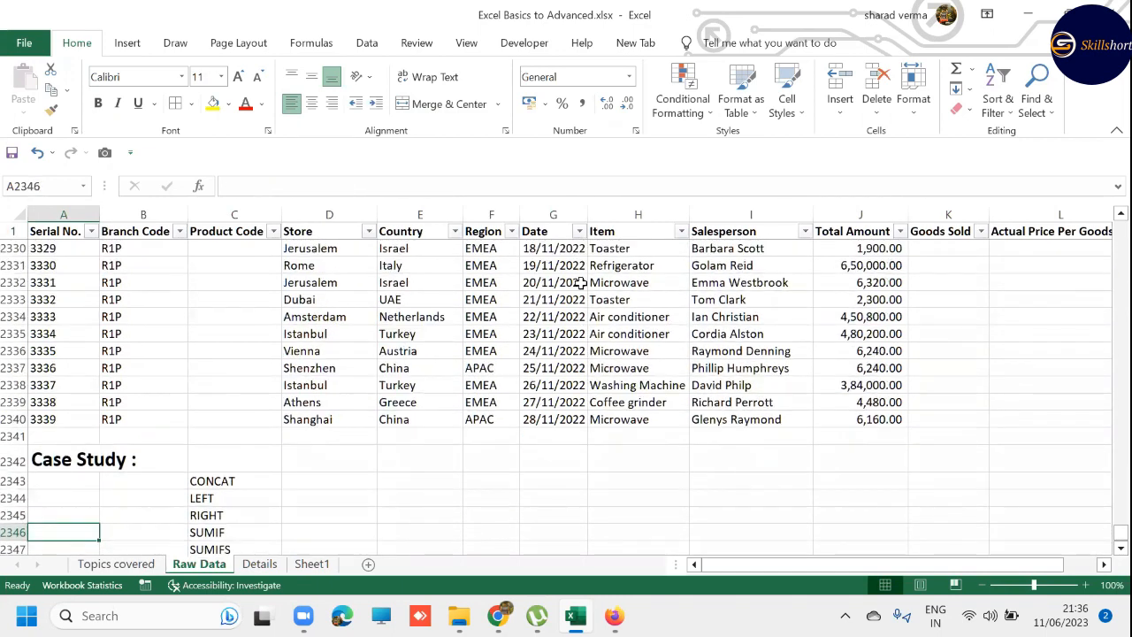
key(Down)
key(Down)
key(Down)
key(Down)
key(Up)
key(Up)
key(Up)
key(Up)
key(Up)
key(Up)
key(Up)
key(Up)
key(Up)
key(Up)
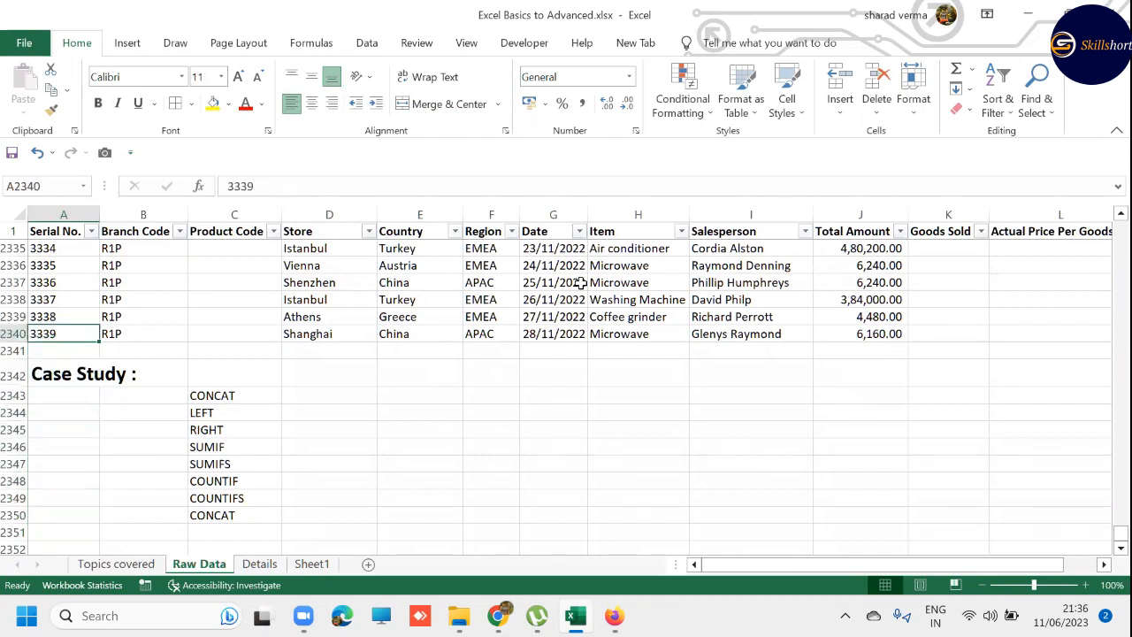
key(Down)
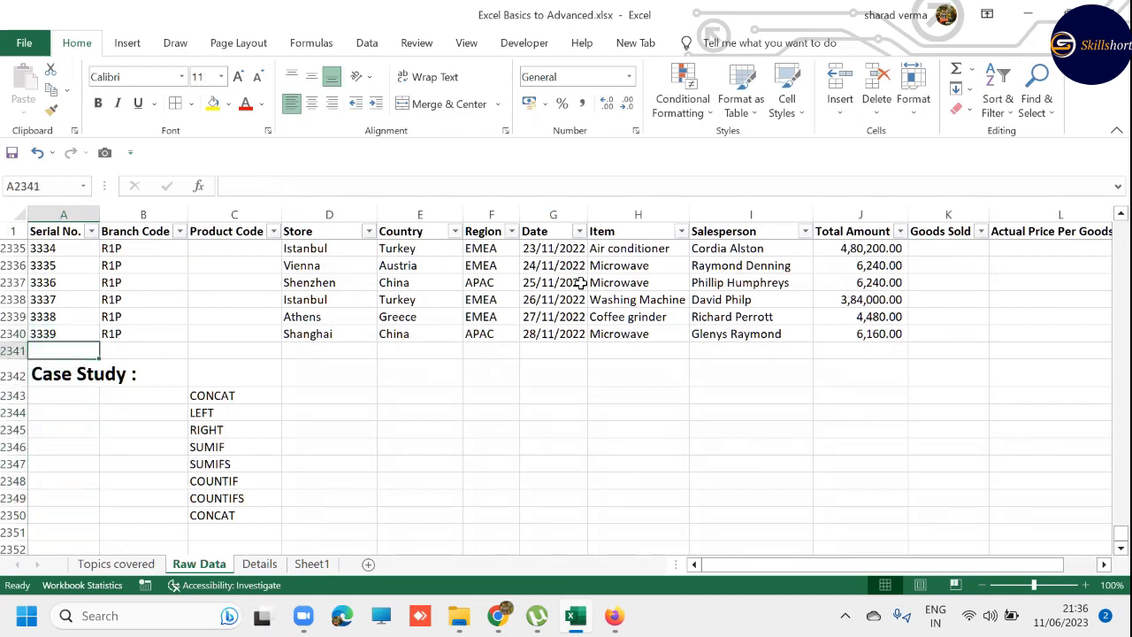
key(Up)
- Clear the serial number in A15 to test jumping to a gap in the column, and undo the deletion
key(ctrl+Up)
key(Down)
key(Down)
key(Down)
key(Down)
key(Down)
key(Down)
key(Down)
key(Down)
key(Down)
key(Down)
key(Down)
key(Down)
key(Down)
key(Down)
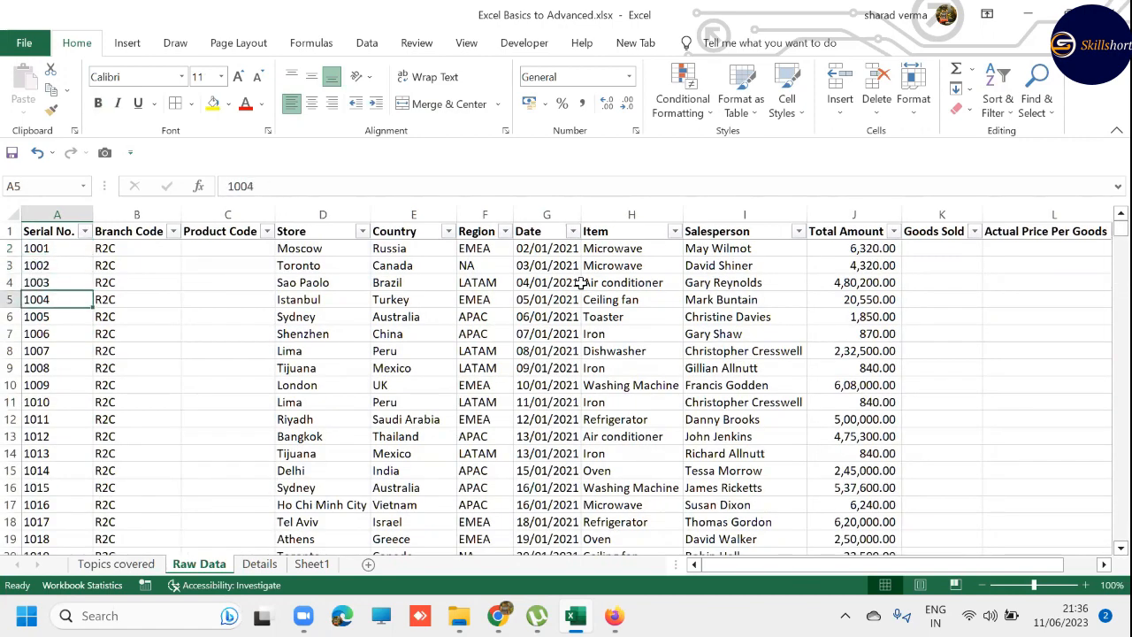
key(Delete)
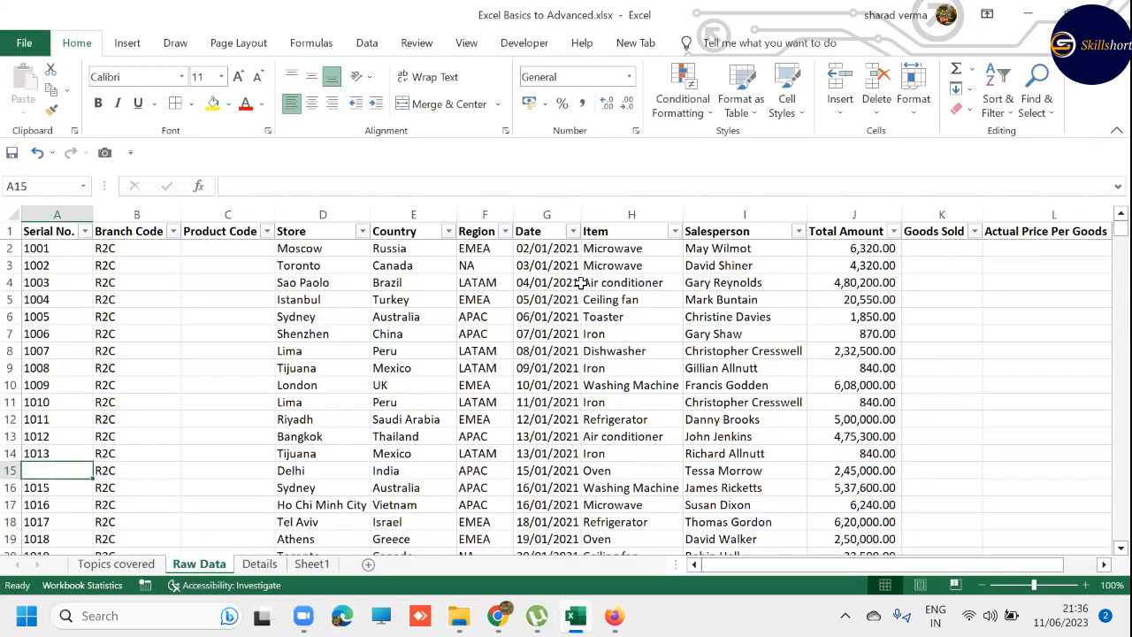
key(ctrl+Up)
key(ctrl+Up)
key(ctrl+Down)
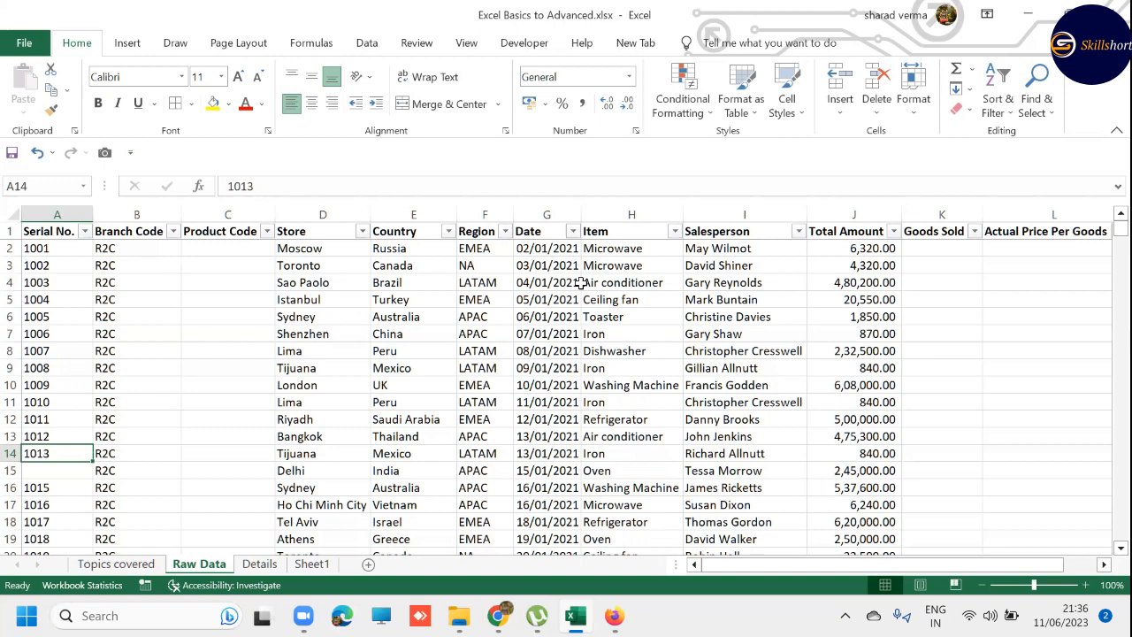
key(ctrl+z)
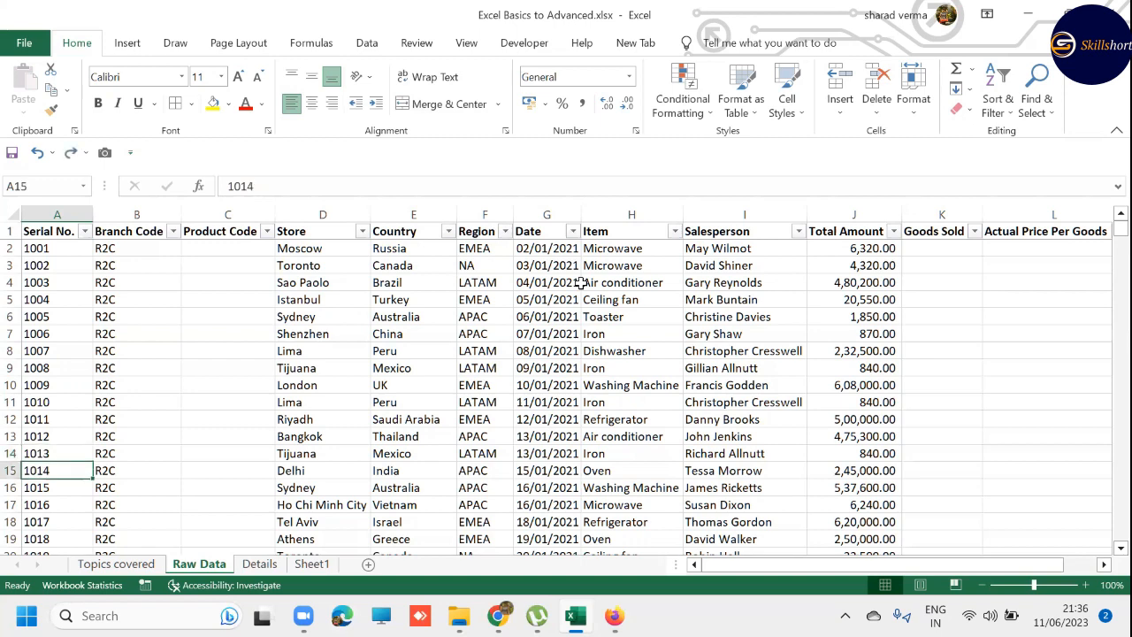
- Delete the empty Product Code column C from the data table
key(ctrl+Up)
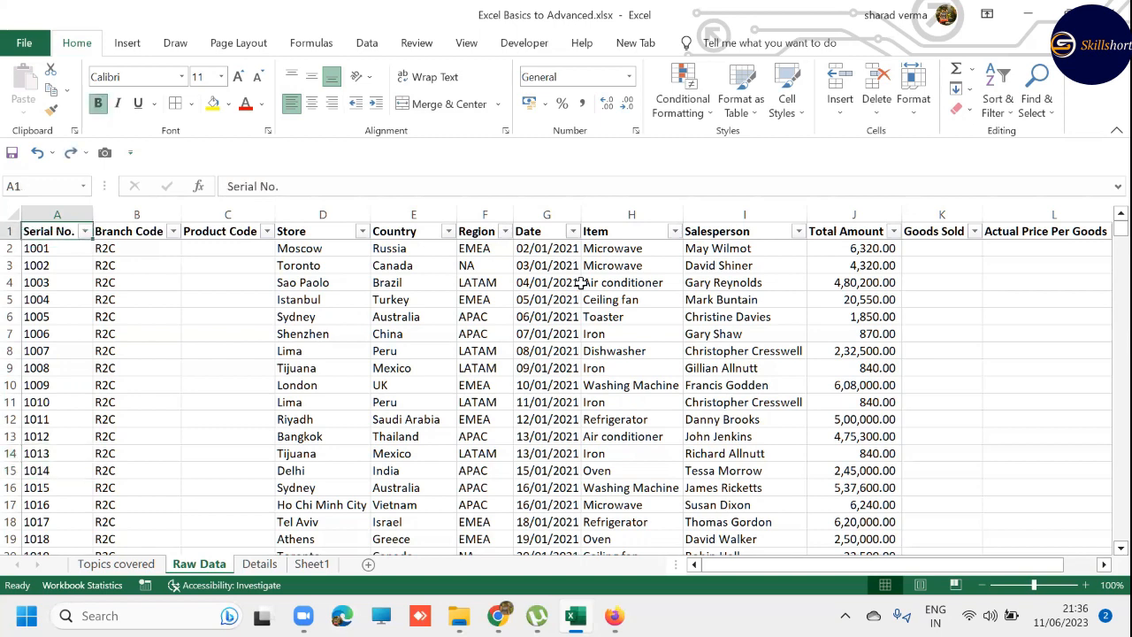
key(Down)
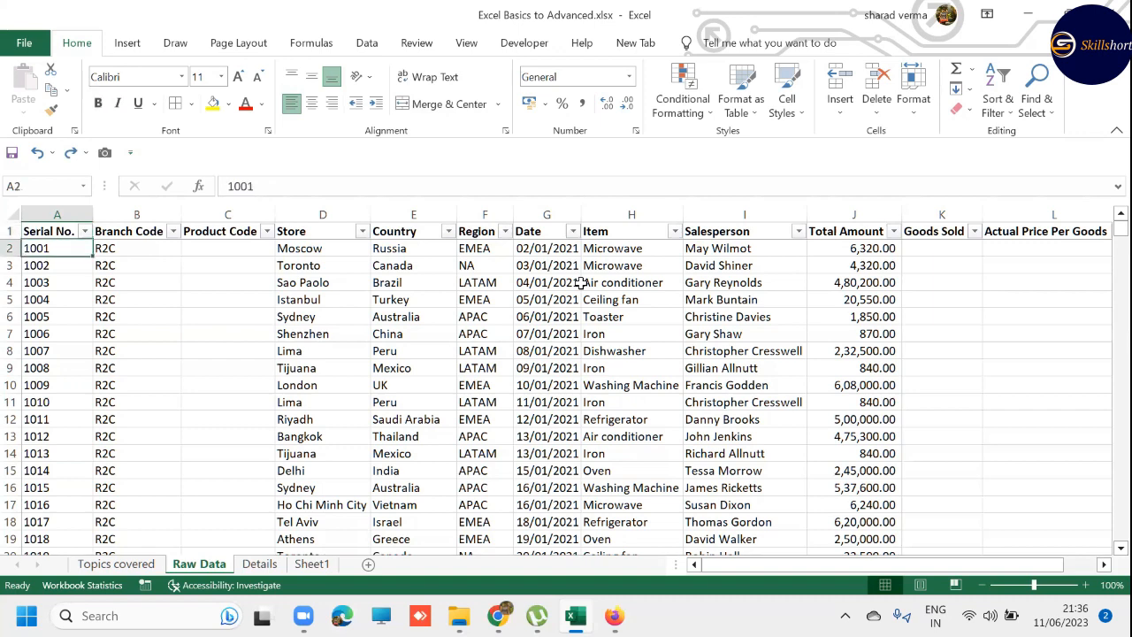
key(Right)
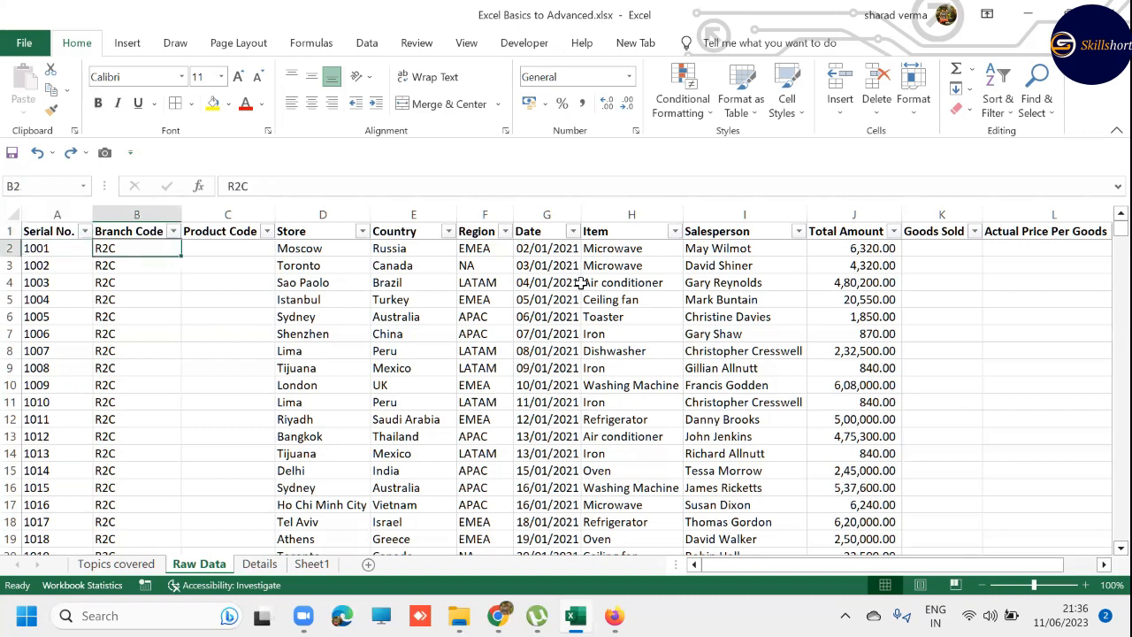
key(Right)
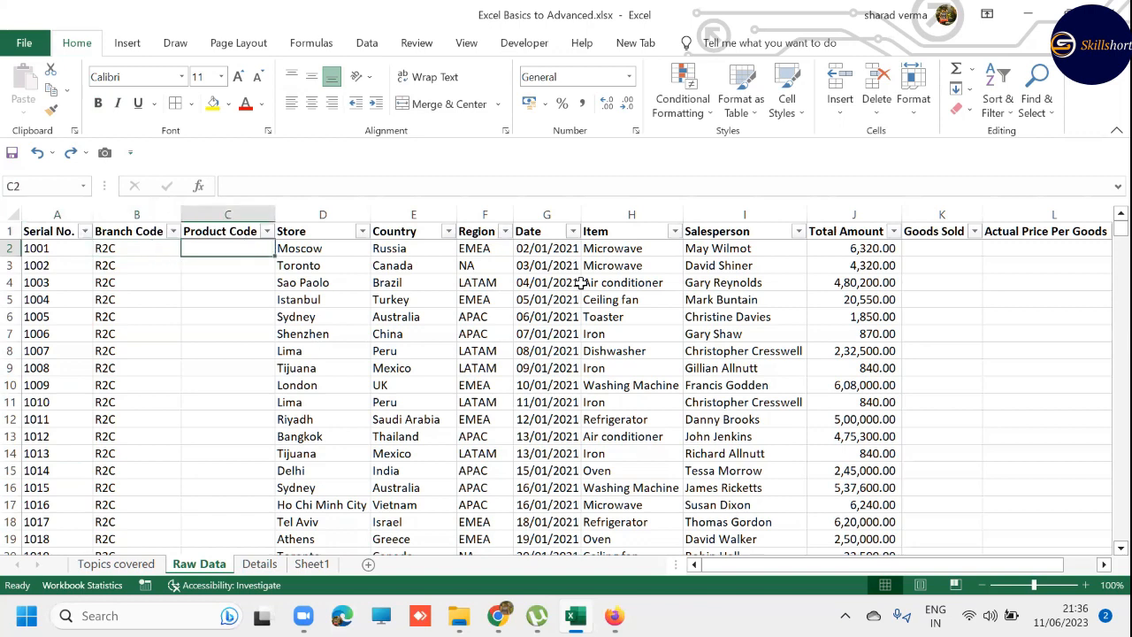
key(ctrl+shift+Down)
key(ctrl+minus)
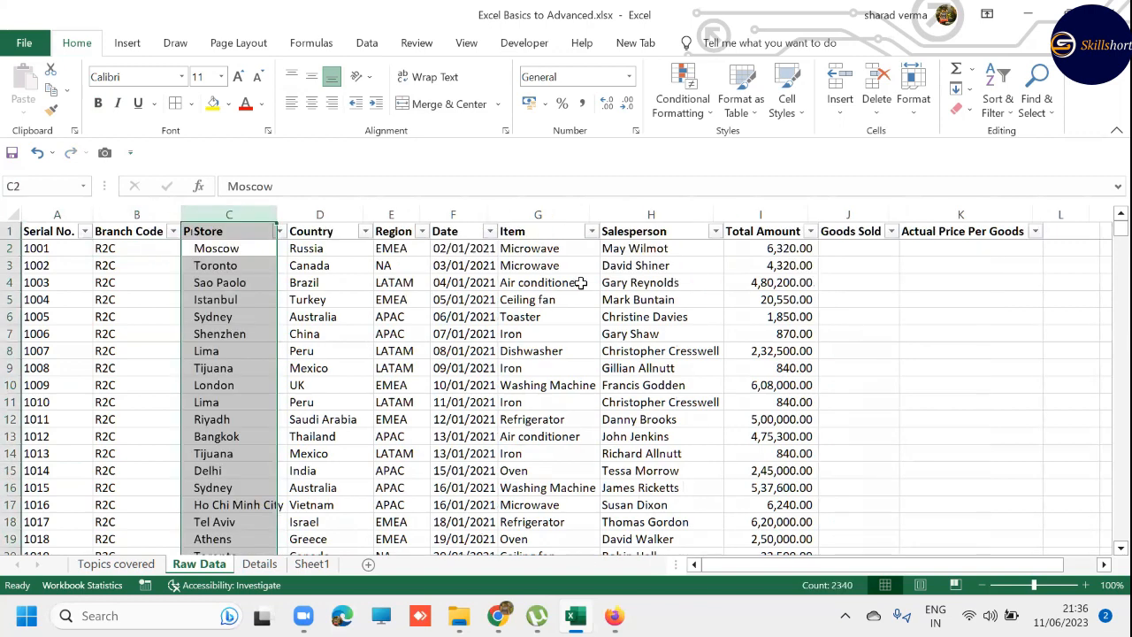
- Jump from A2 to the last filled cell of row 2, and undo the Product Code column deletion
key(ctrl+Home)
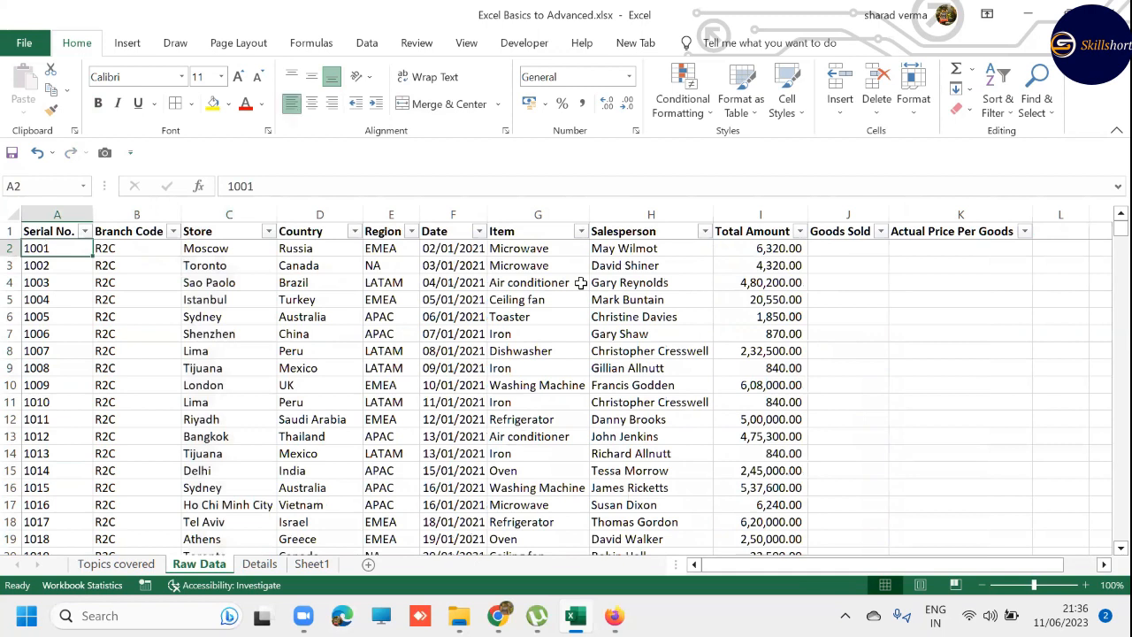
key(ctrl+Right)
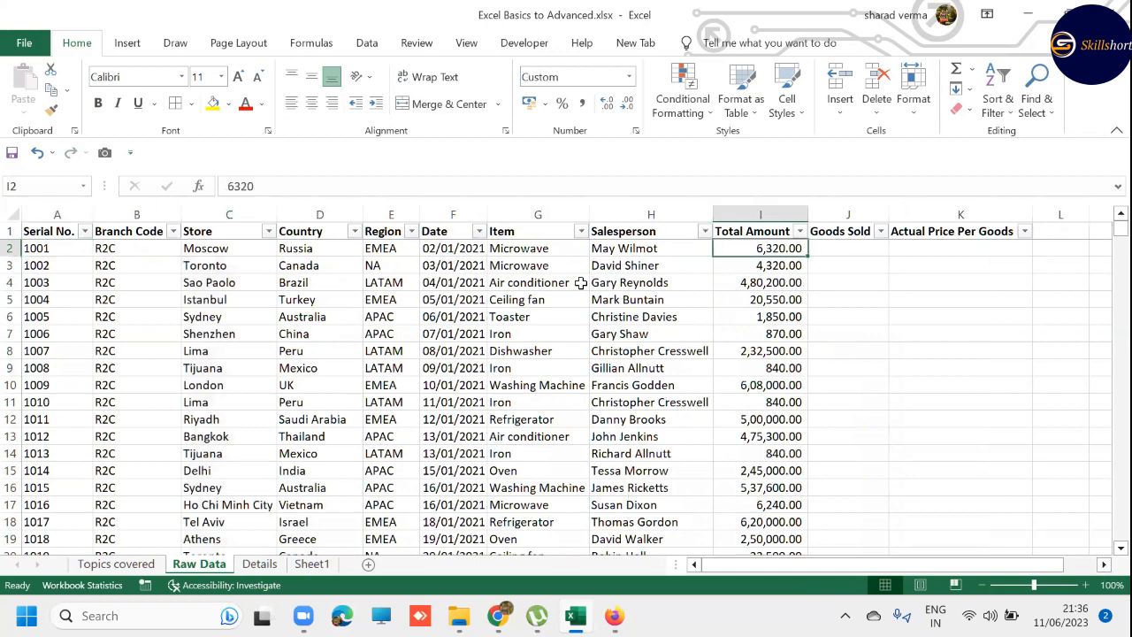
key(Right)
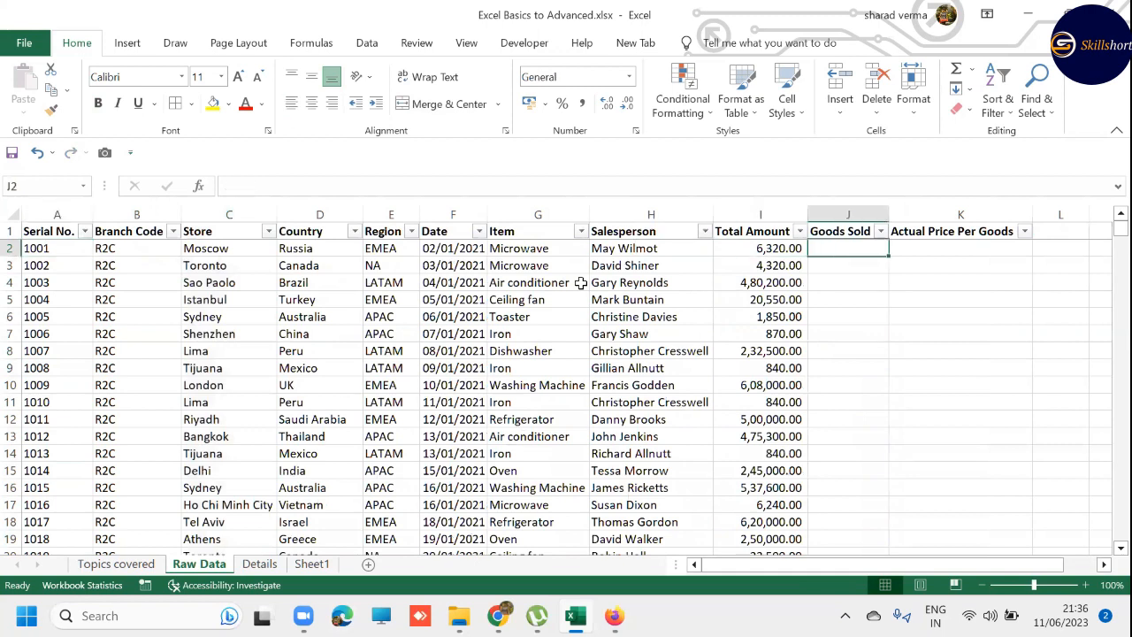
key(ctrl+z)
key(ctrl+Home)
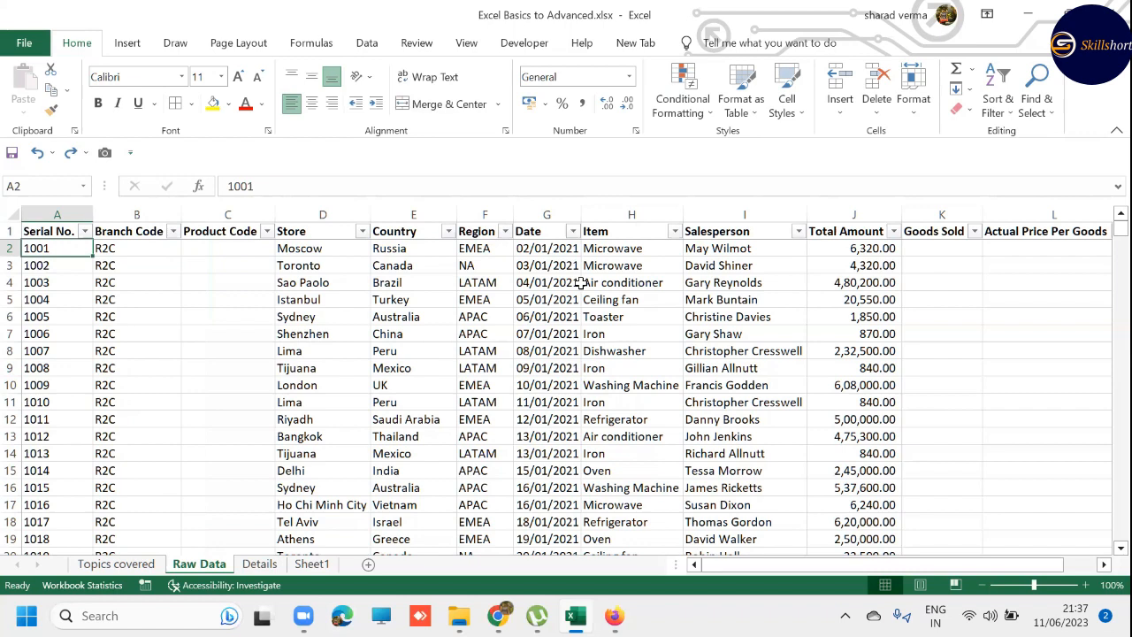
- Repeat the jumps between A2 and the last serial number in A2340, ending at A2
key(ctrl+Down)
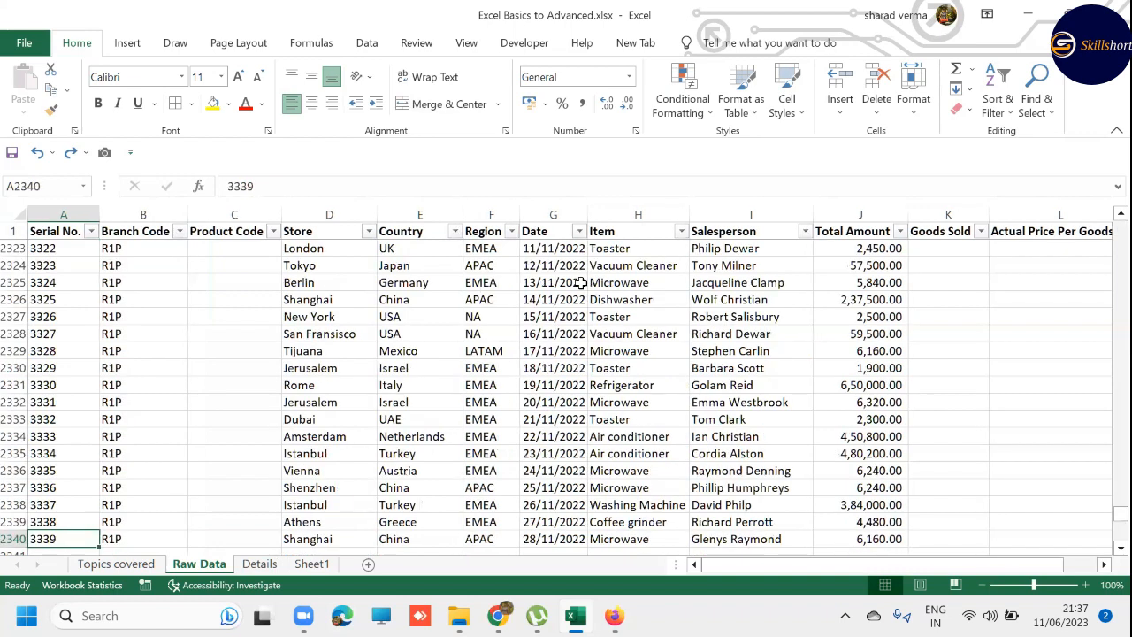
key(ctrl+Up)
key(Down)
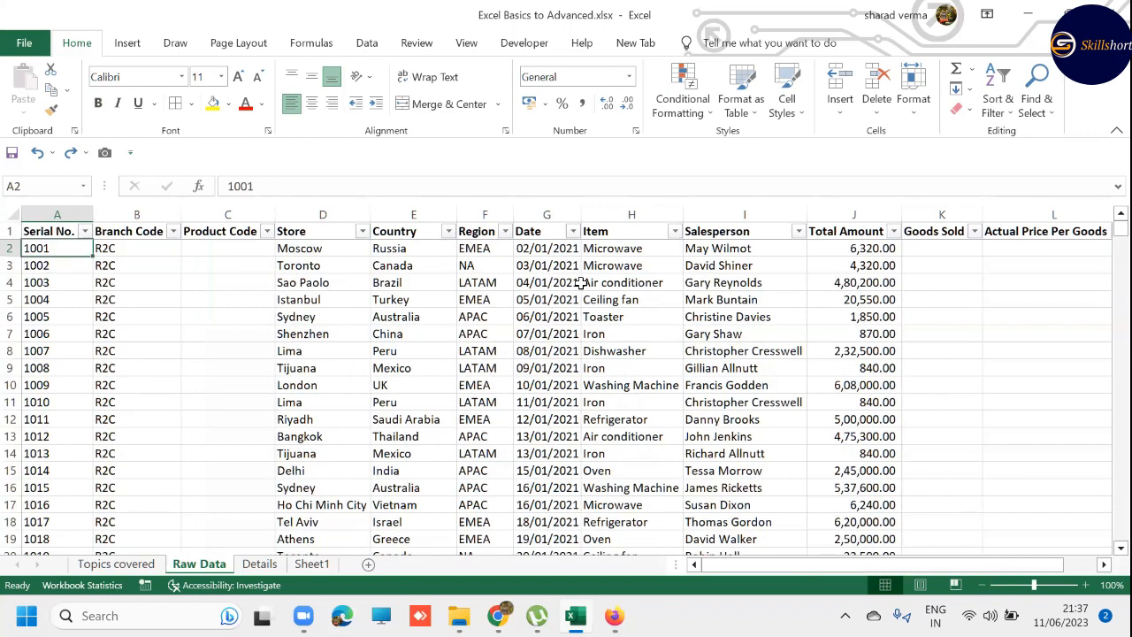
key(ctrl+Down)
key(ctrl+Up)
key(ctrl+Down)
key(ctrl+Up)
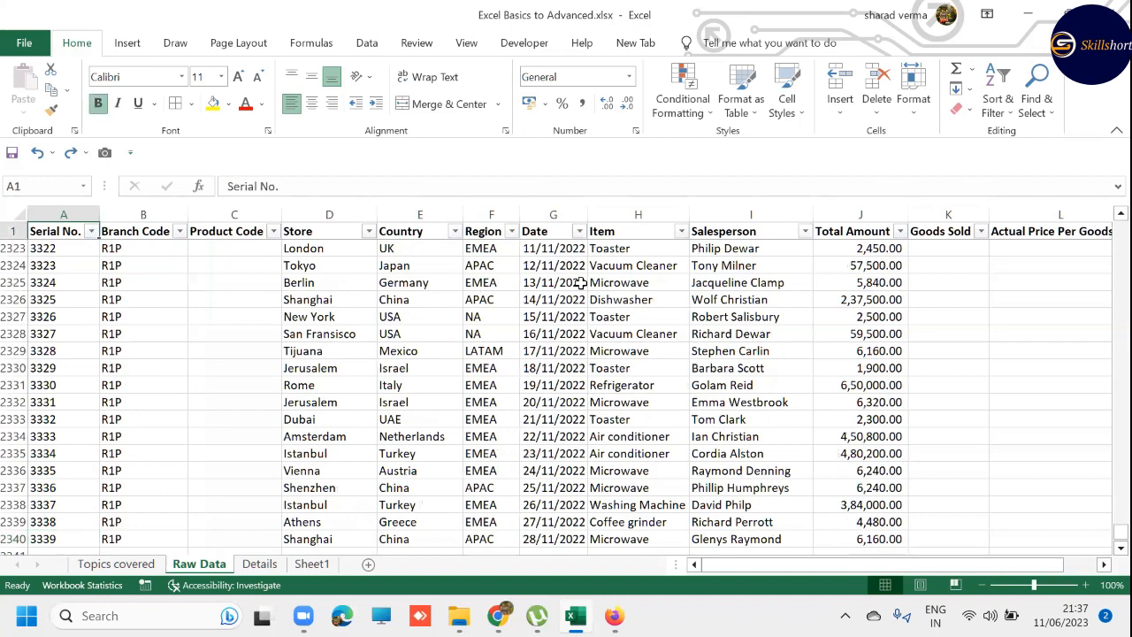
key(Down)
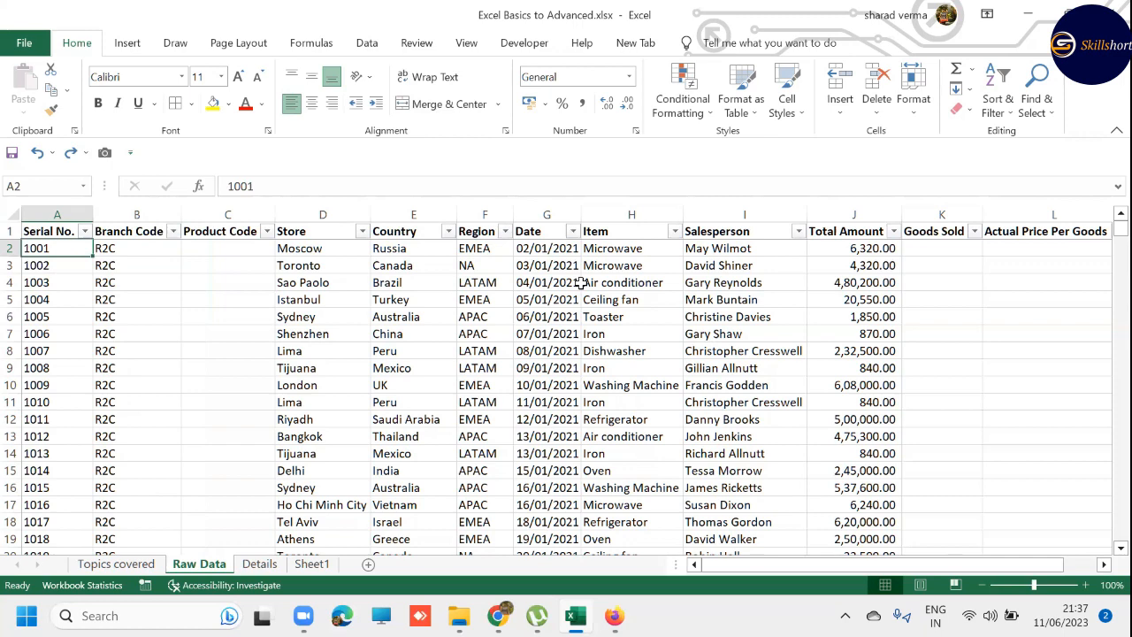
- Extend the selection from A2 down and across to B2 one cell at a time, shrinking it back to A2
key(shift+Down)
key(shift+Down)
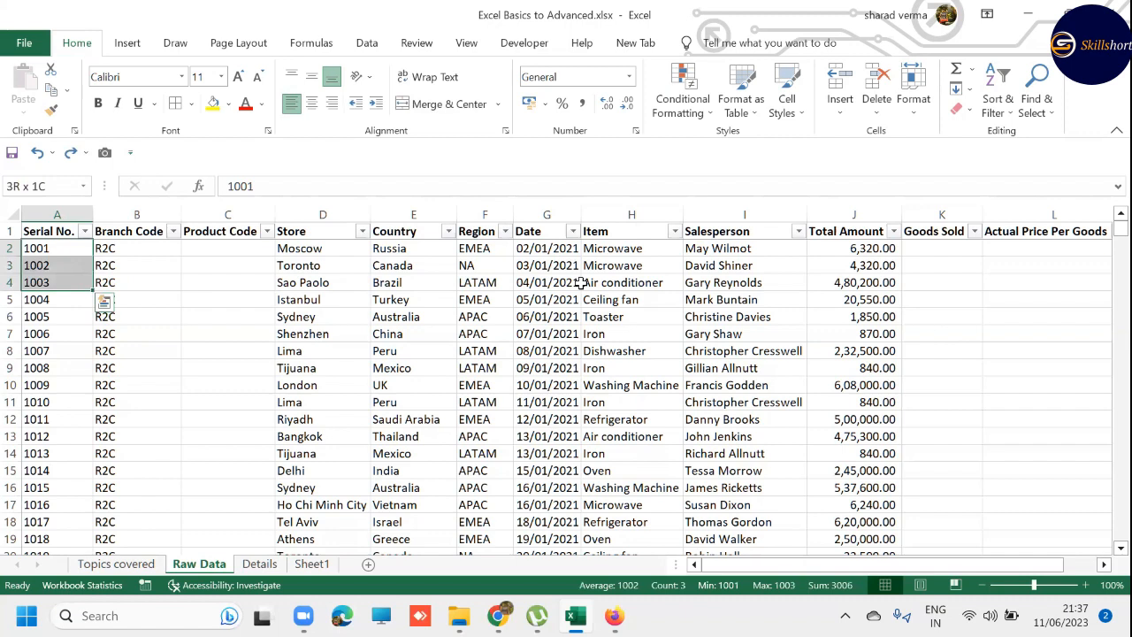
key(shift+Down)
key(shift+Down)
key(shift+Down)
key(shift+Up)
key(shift+Up)
key(shift+Up)
key(shift+Up)
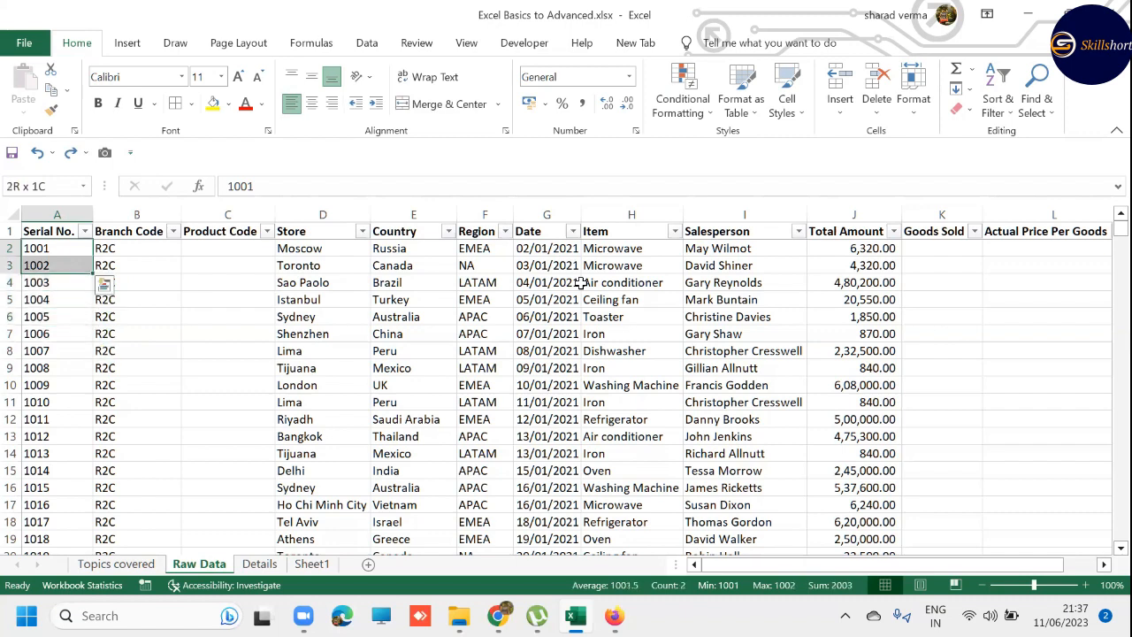
key(shift+Up)
key(shift+Right)
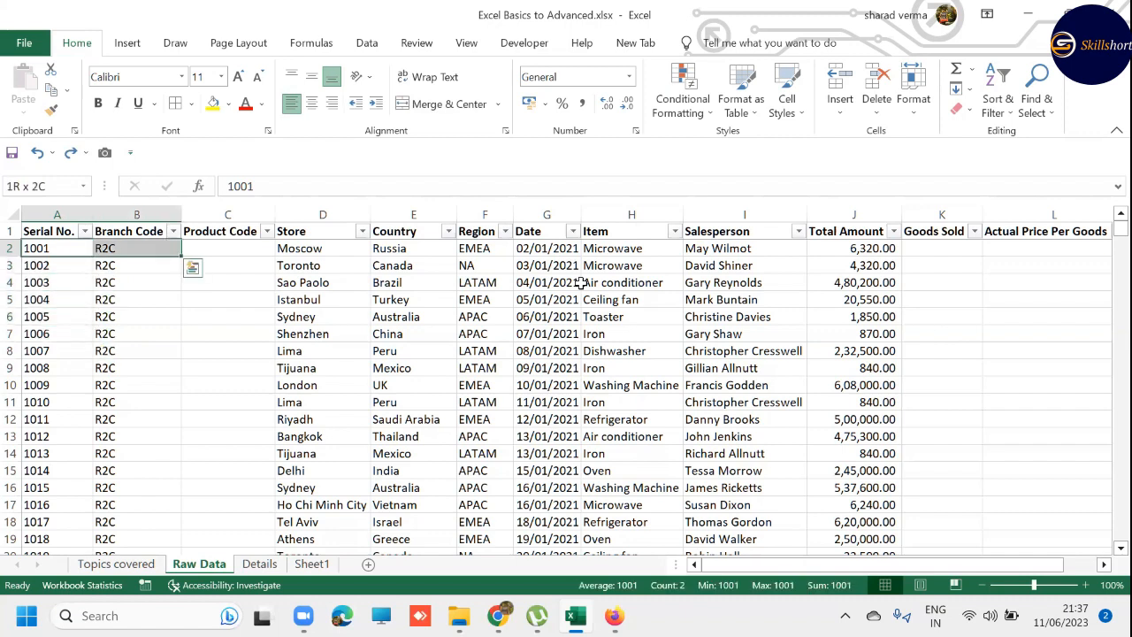
key(shift+Left)
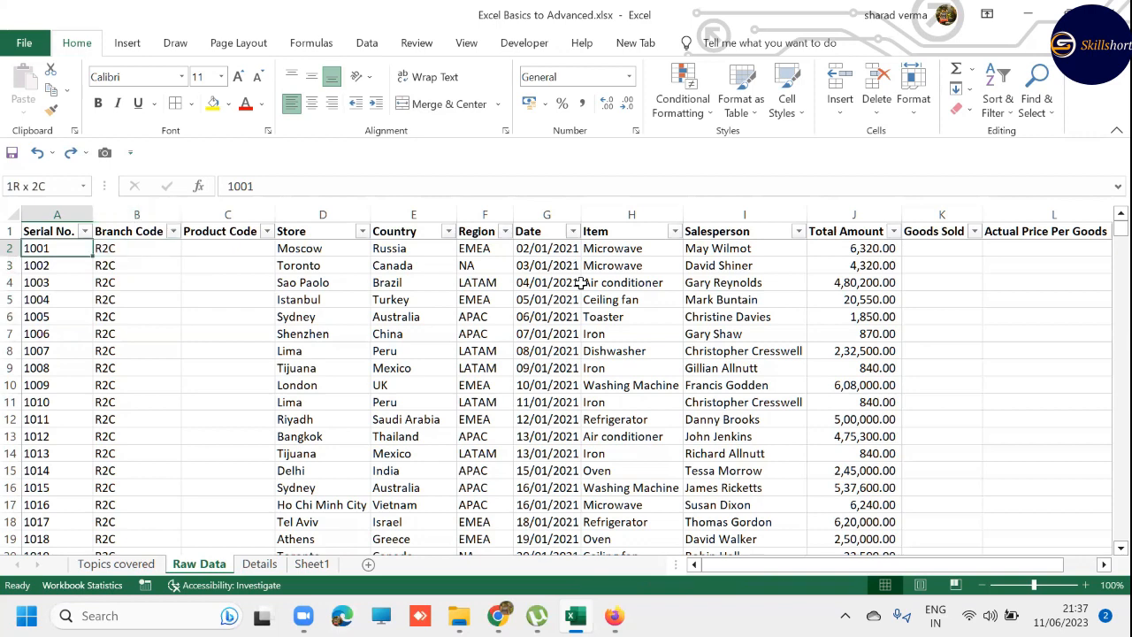
- Select all serial numbers from A2 to A2340, starting with a cell-by-cell selection of A2:A5
key(shift+Down)
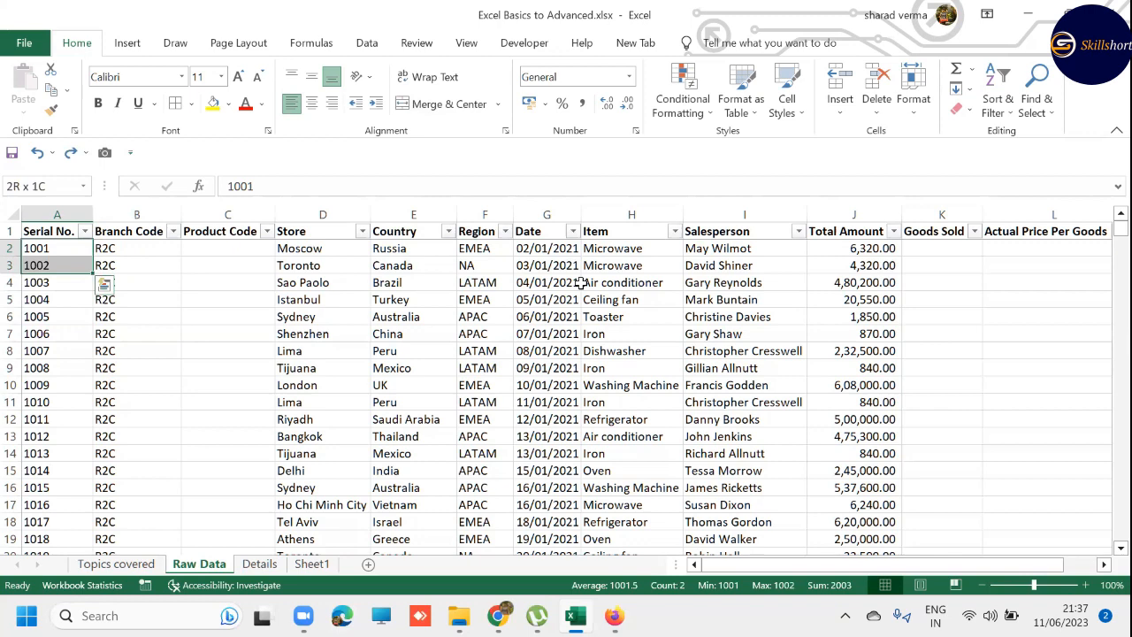
key(shift+Down)
key(shift+Down)
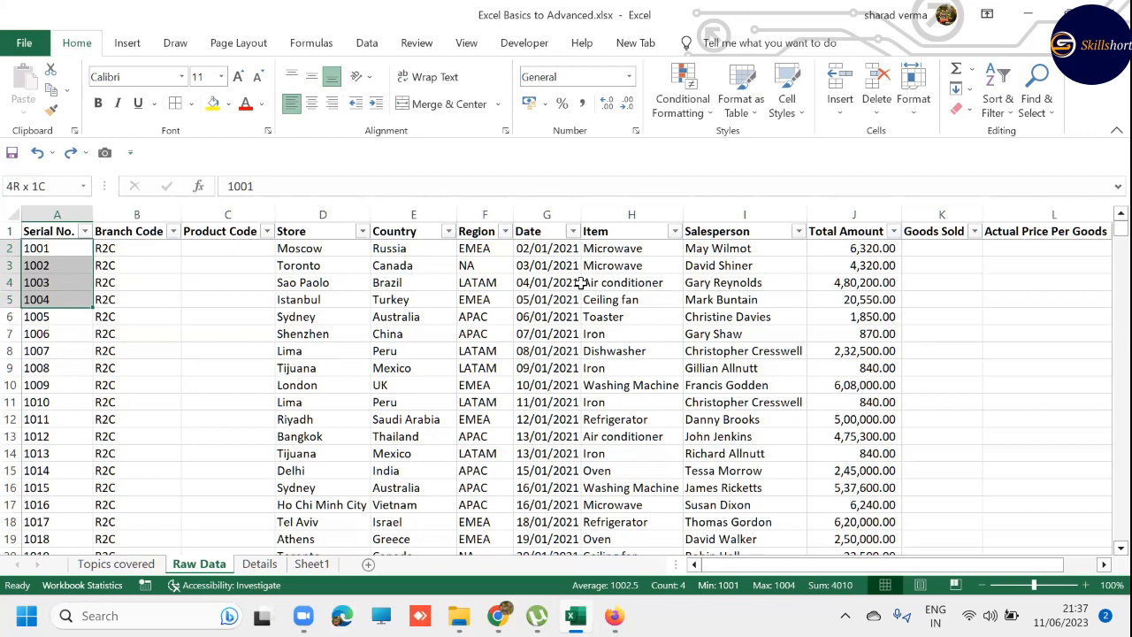
key(ctrl+shift+Down)
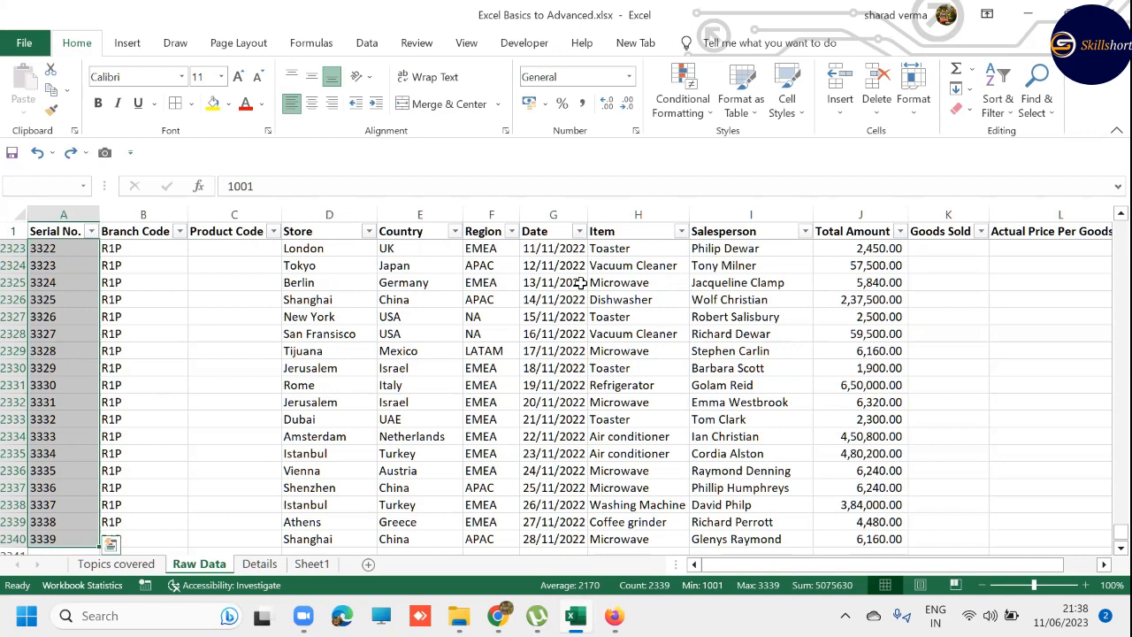
- Make the serial numbers in A2:A2340 bold, and try a yellow fill on them before undoing it
key(ctrl+b)
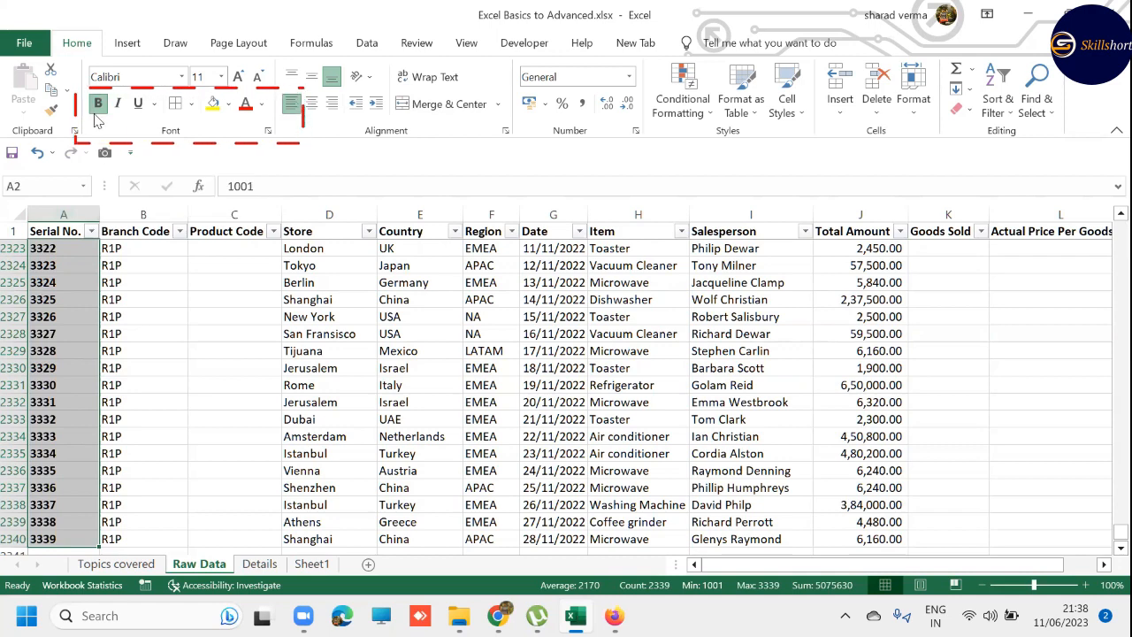
click(213, 103)
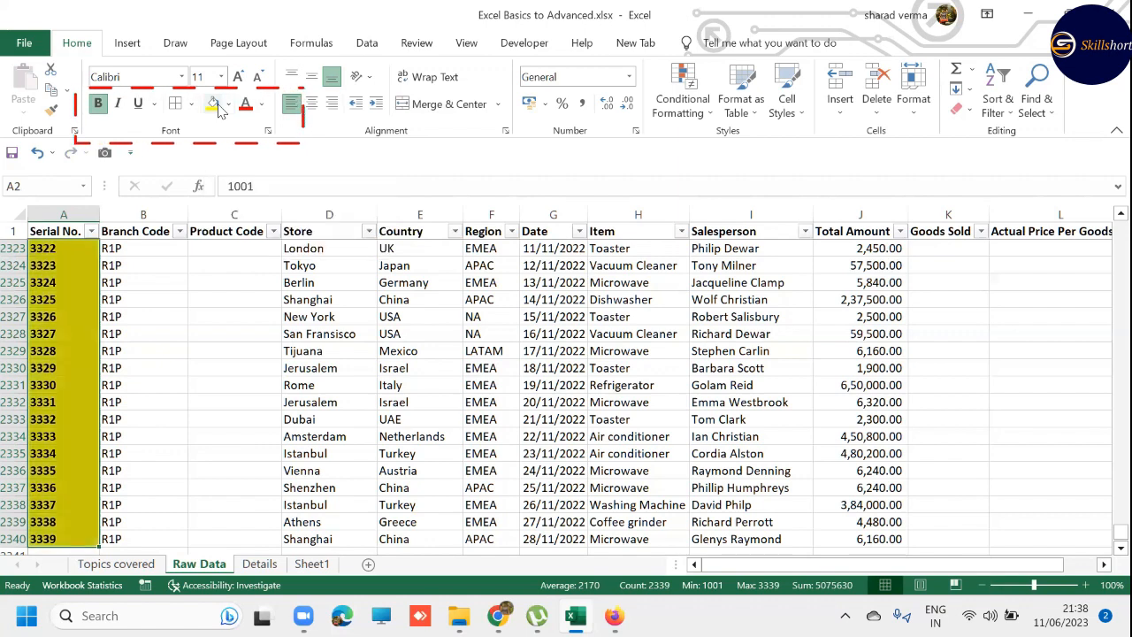
key(ctrl+z)
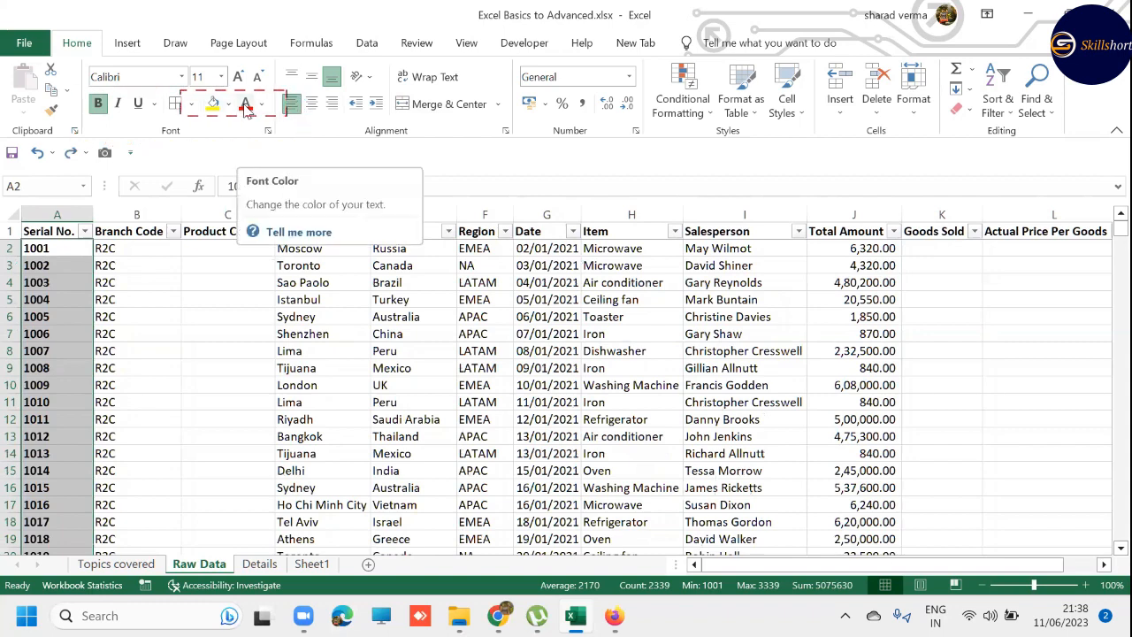
- Try a red font colour on the serial numbers, undo it, and reduce the selection to A2
click(246, 104)
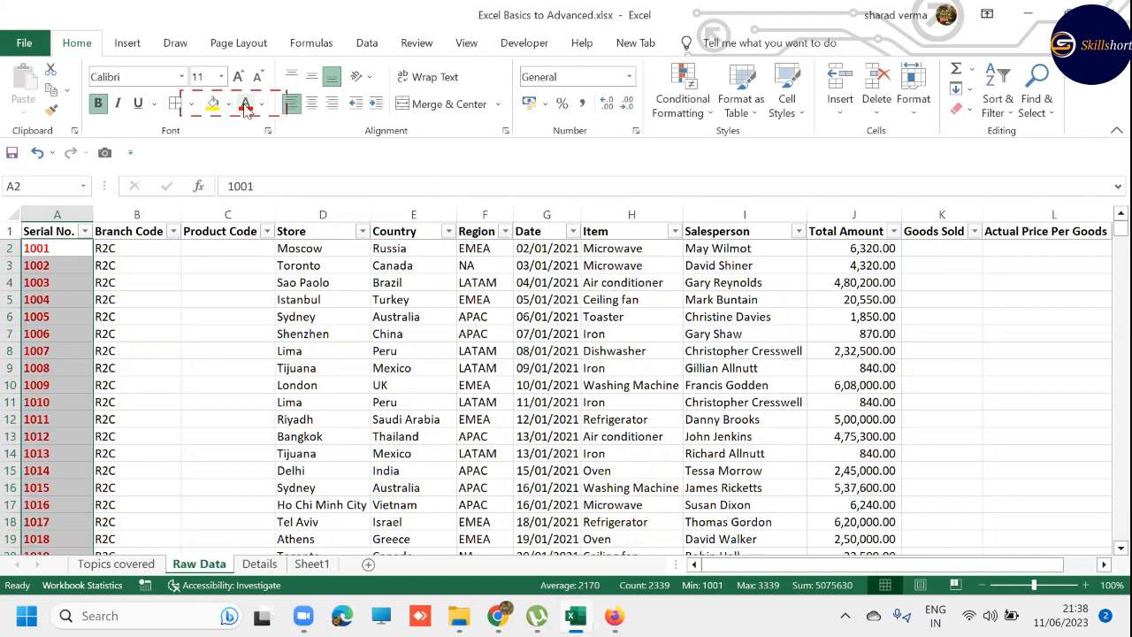
key(ctrl+z)
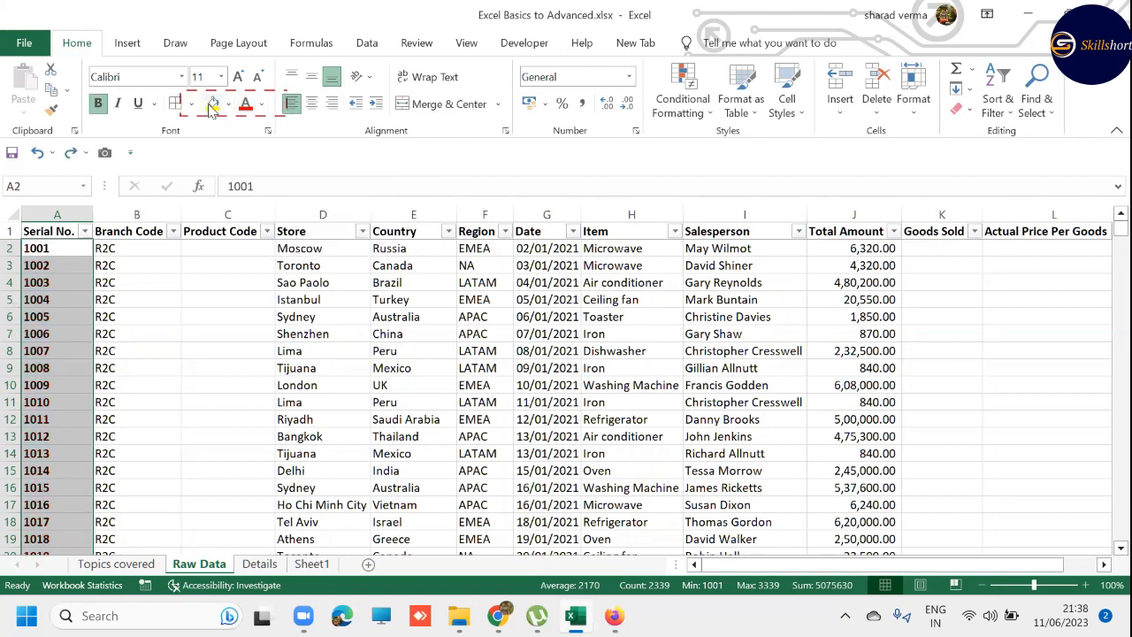
key(shift+BackSpace)
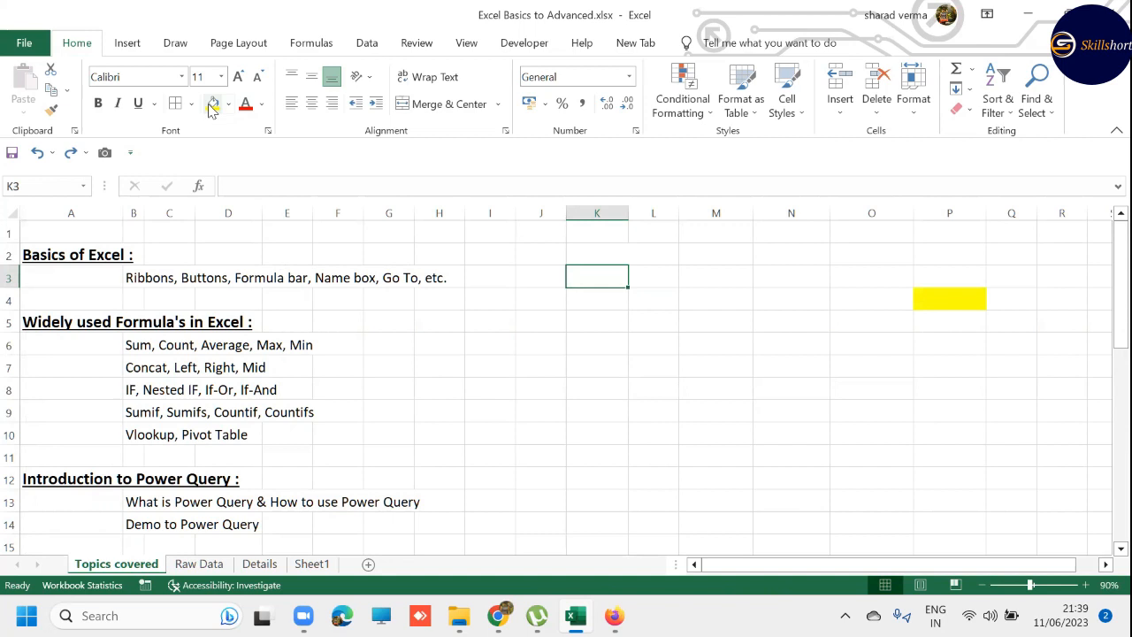
- On the Topics covered sheet, select the whole column from K3, extend the selection sideways, and return to merged cell K2
key(ctrl+space)
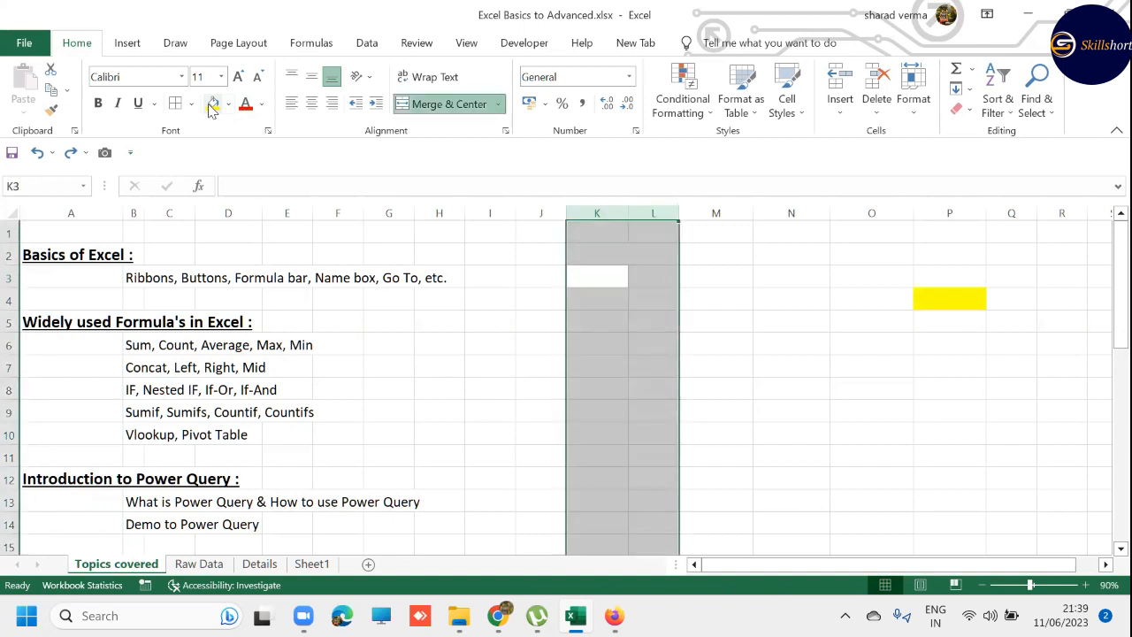
key(shift+Right)
key(shift+Right)
key(Down)
key(Up)
key(Up)
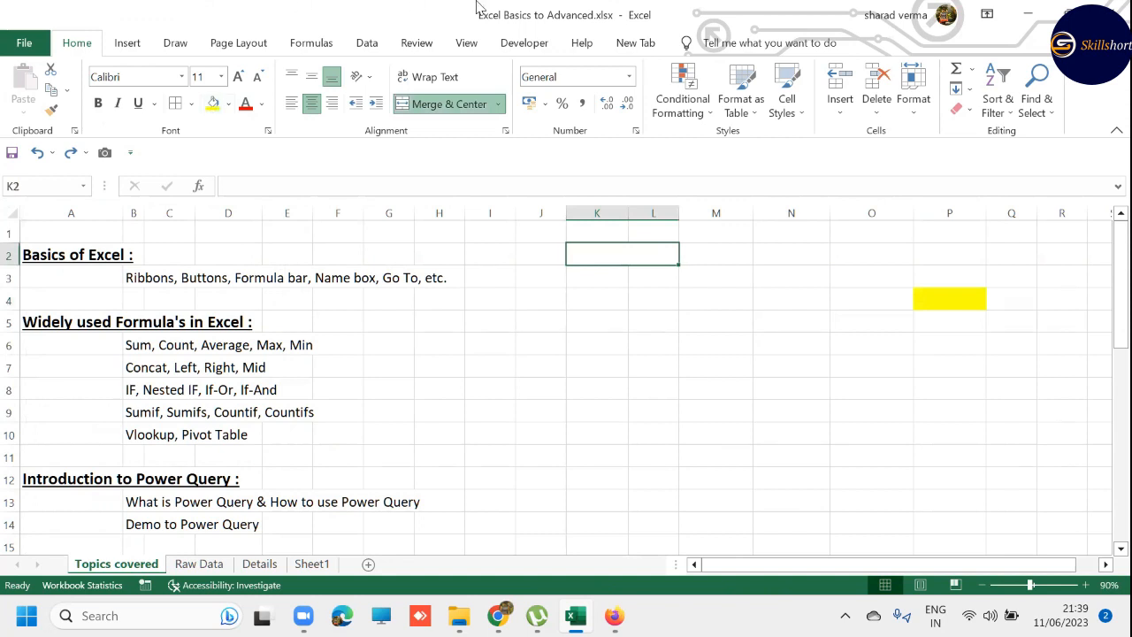
- Select K1, L1 and the merged cell K2 in turn to compare their cell references
click(622, 225)
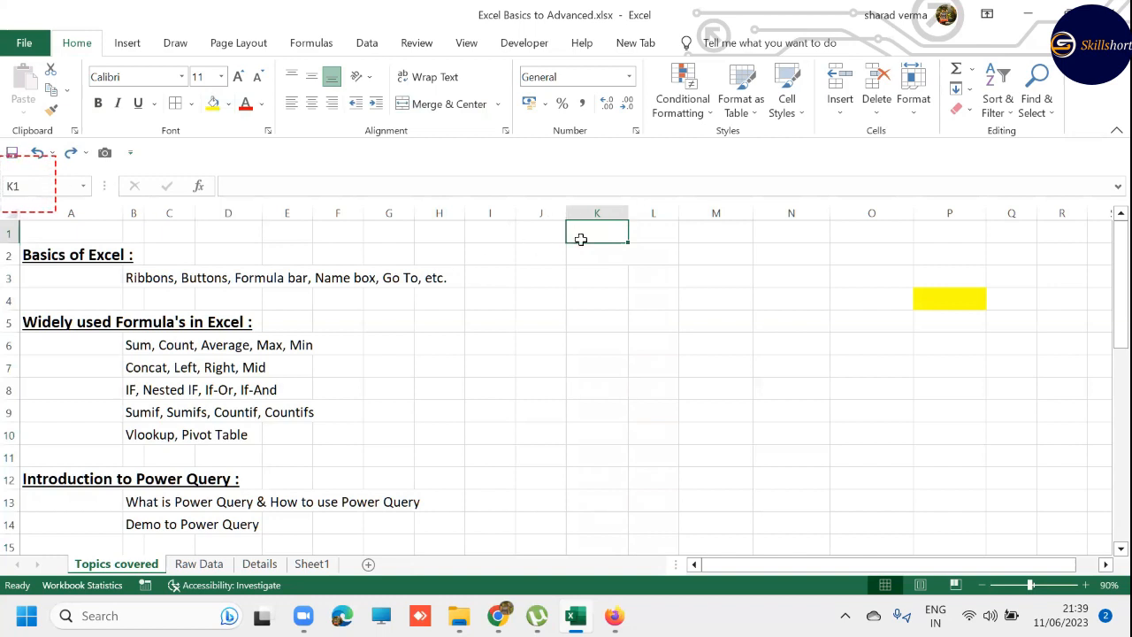
click(659, 233)
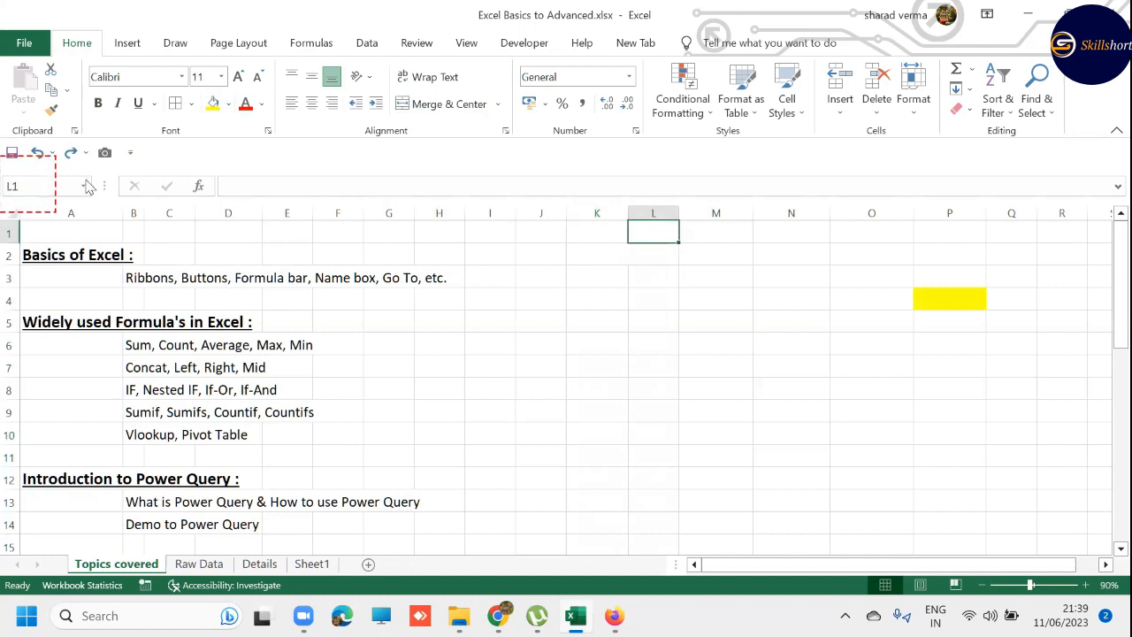
click(609, 249)
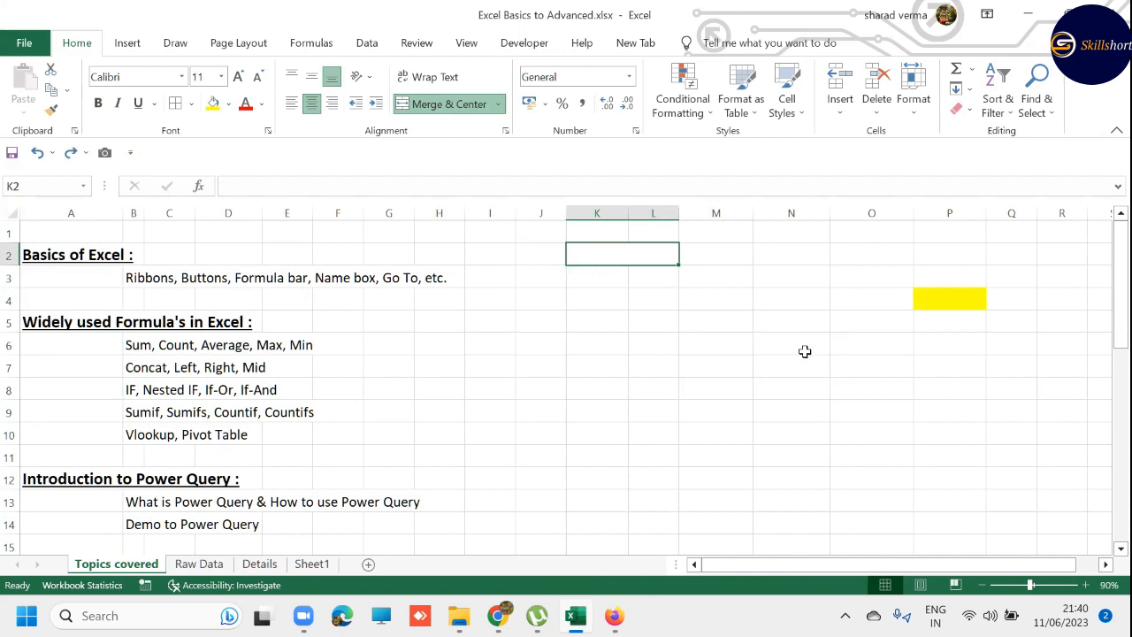
- Unmerge K2:L2 by toggling Merge & Center, and step away from K2 and back to check the split
key(alt)
key(h)
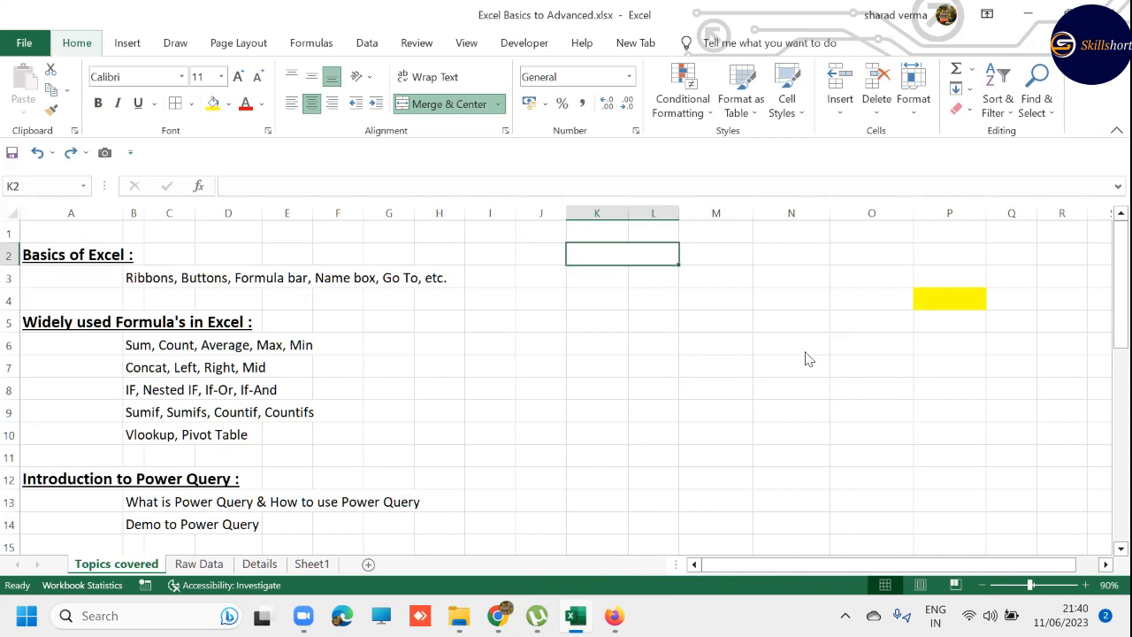
key(m)
key(c)
key(Left)
key(Right)
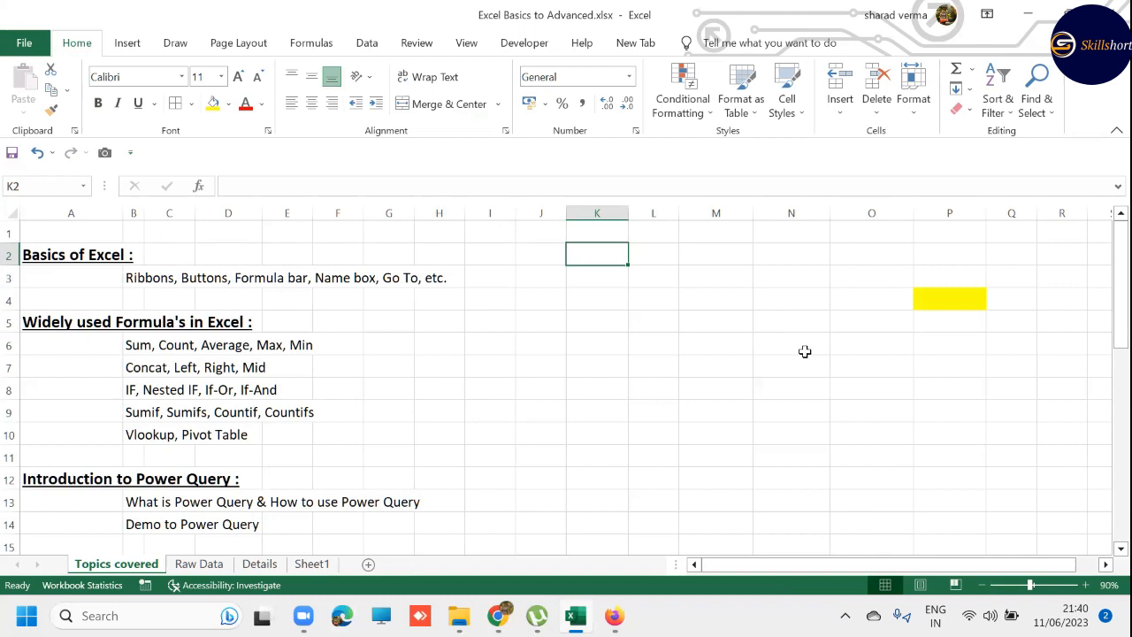
- Select K2:L2 and combine the two cells with Merge & Center
key(shift+Right)
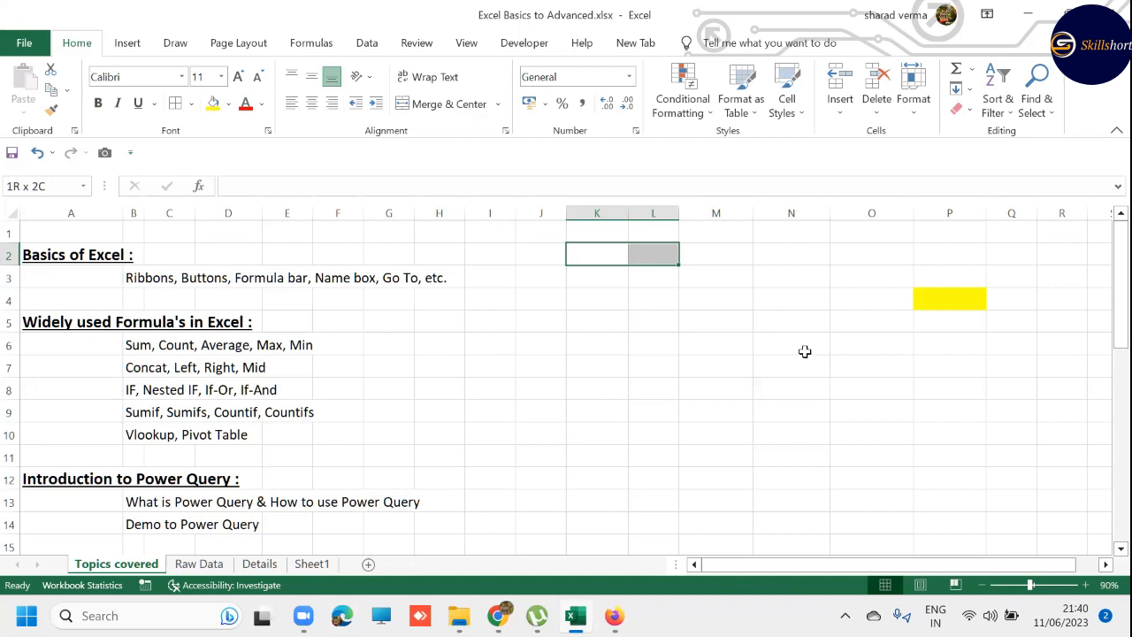
key(alt)
key(h)
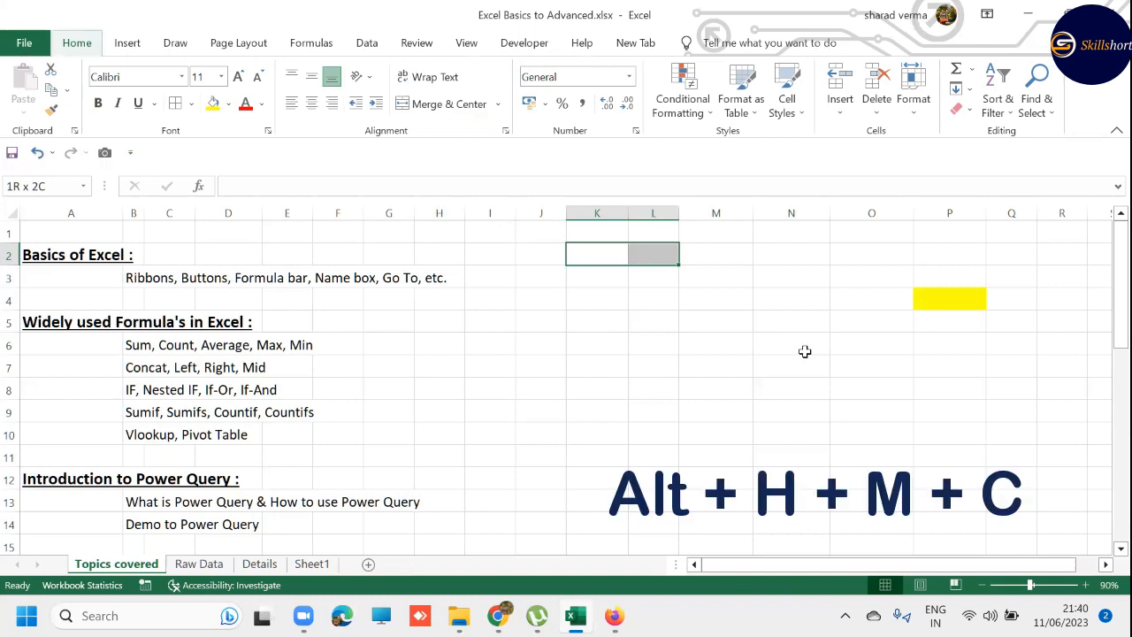
key(m)
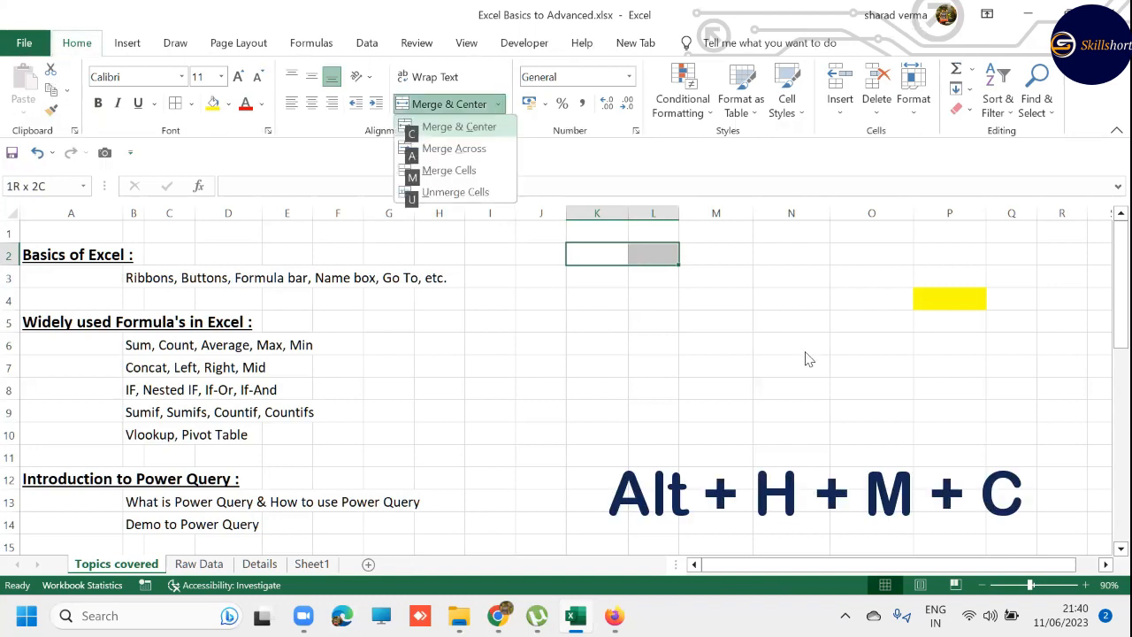
key(c)
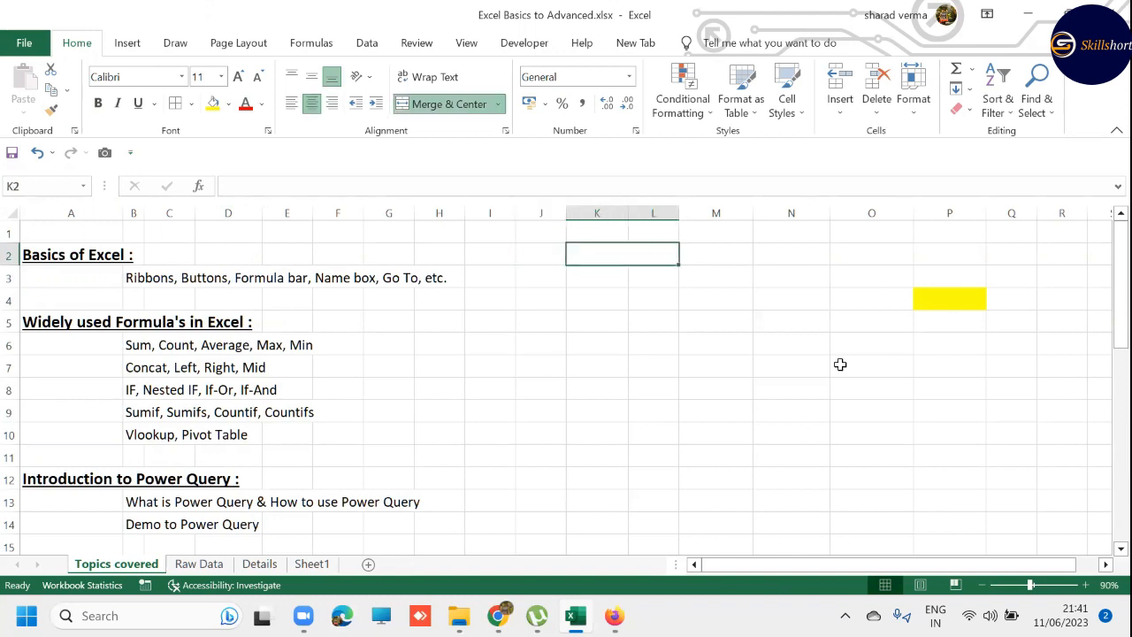
- Toggle off Merge & Center for the merged cell K2, and undo the change
key(h)
key(m)
key(c)
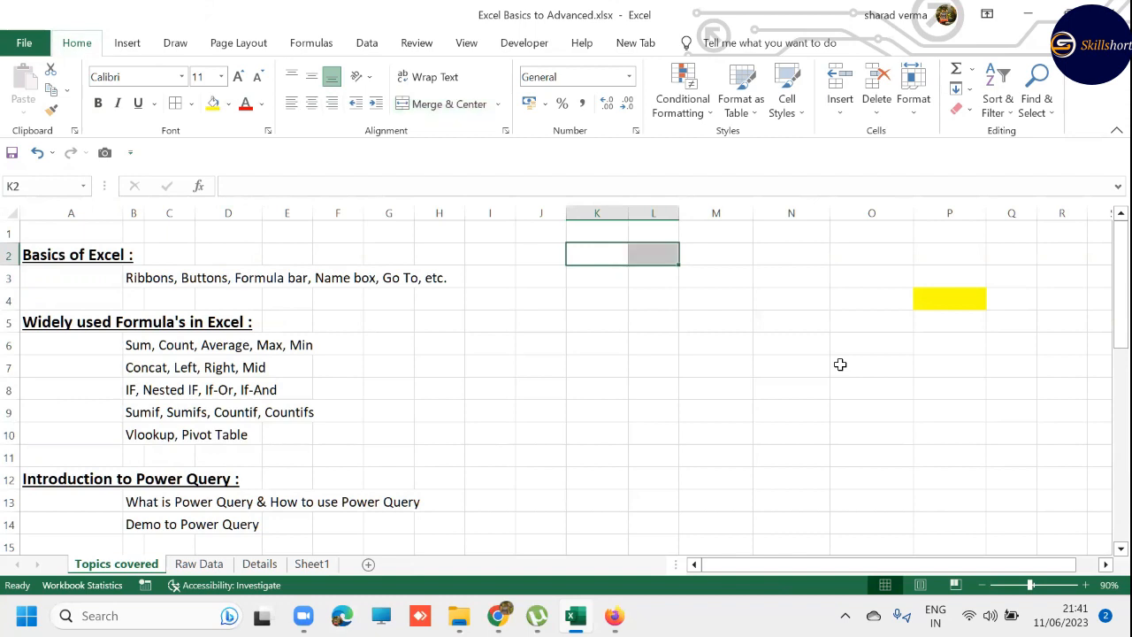
key(ctrl+z)
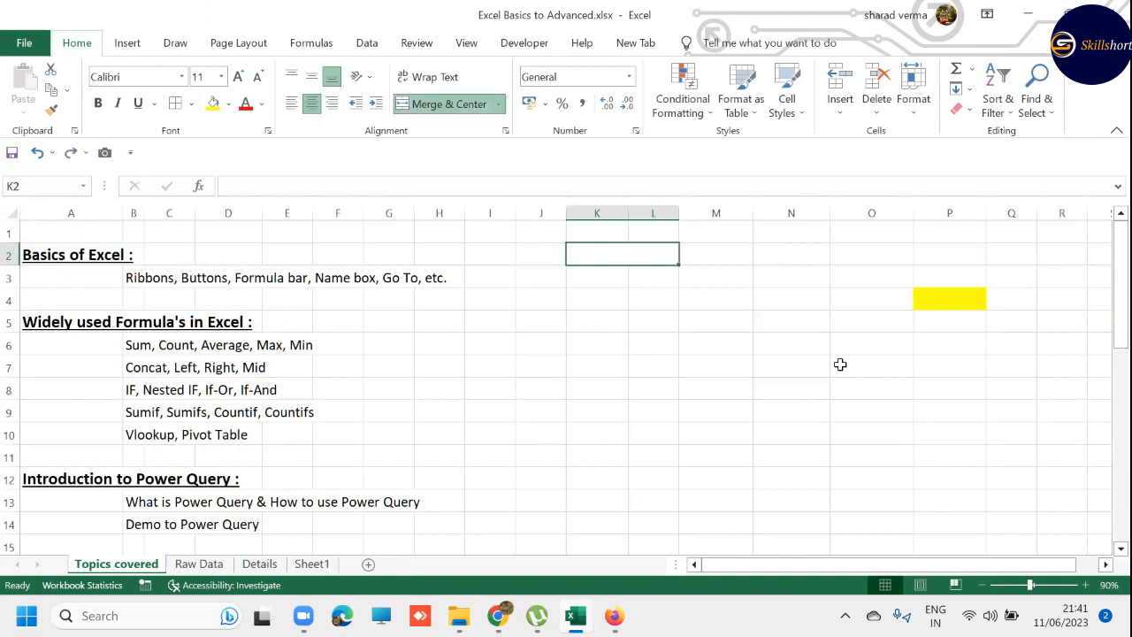
- Clear the formats of the merged cell K2, and undo the clearing
key(alt)
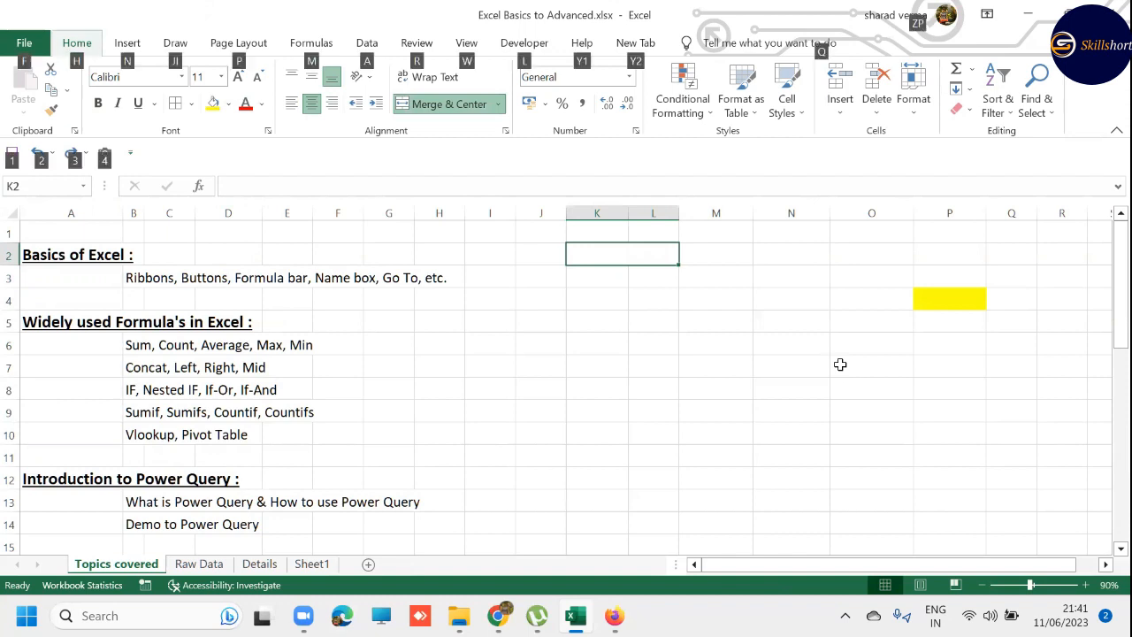
key(Escape)
key(alt)
key(h)
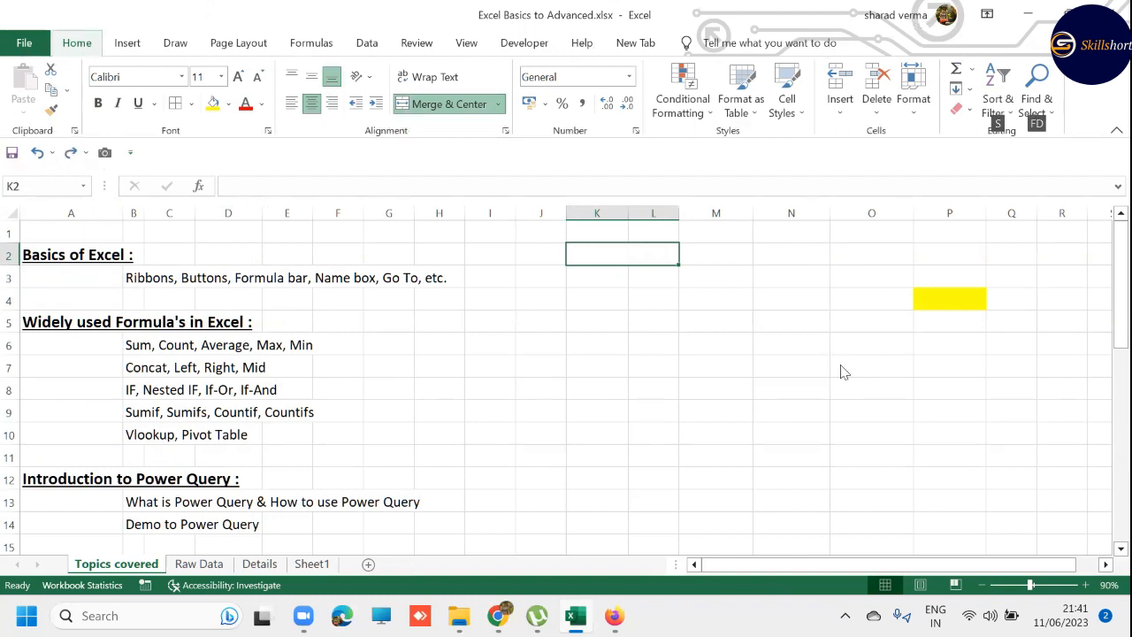
key(e)
key(f)
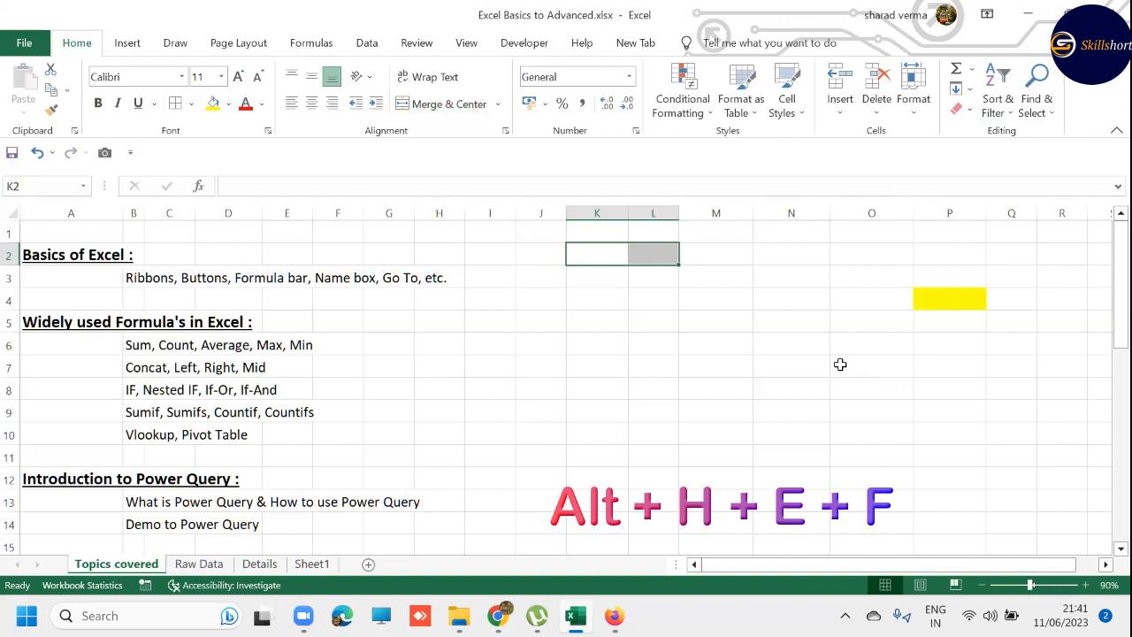
key(ctrl+z)
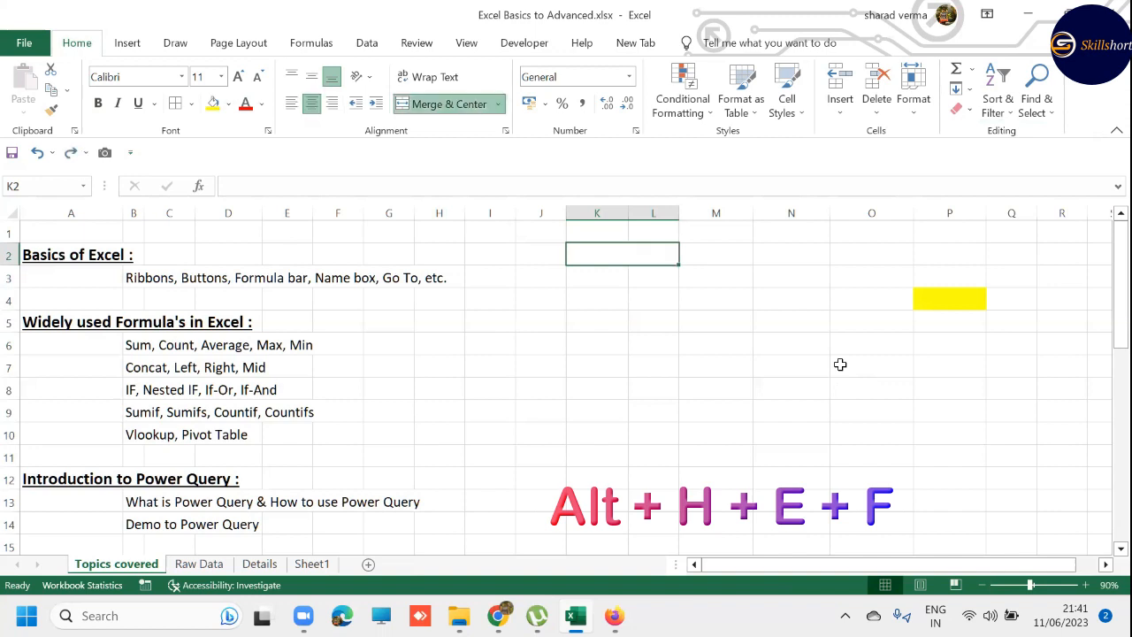
- Remove the merge from K2:L2 with Clear Formats
click(970, 114)
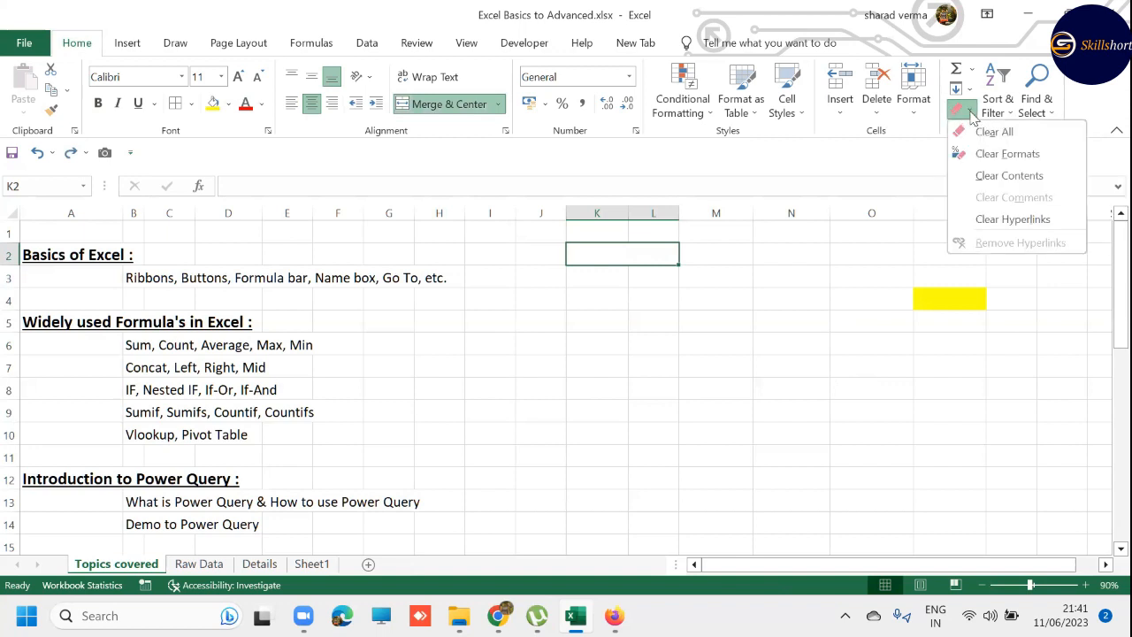
click(1036, 155)
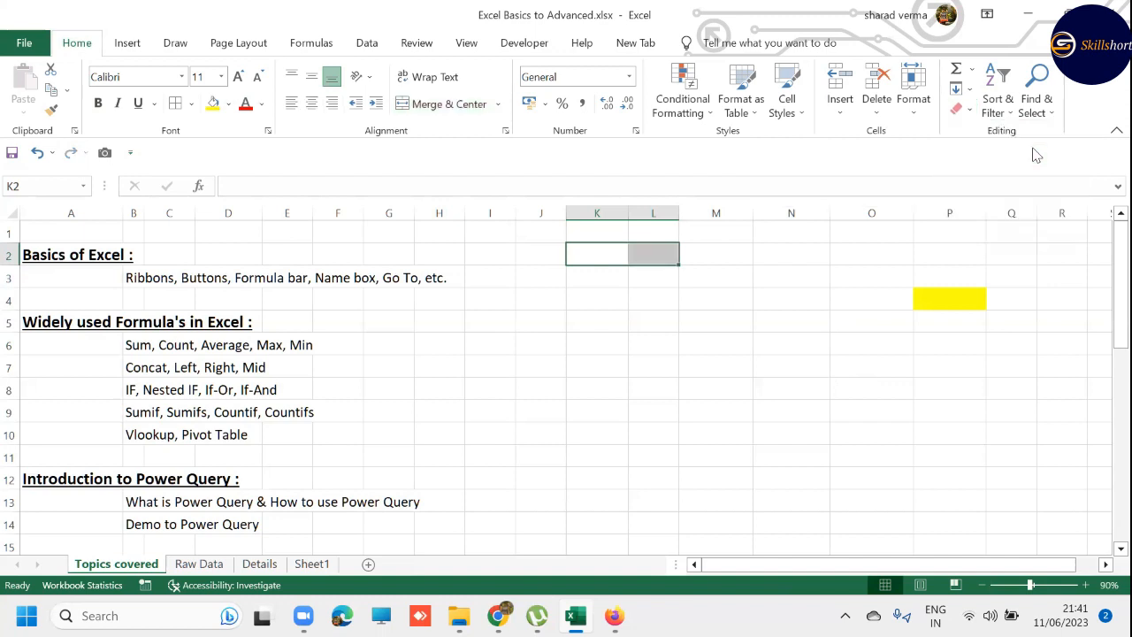
- Review the Clear All command among the Clear options for K2:L2, closing the options without applying any
click(957, 111)
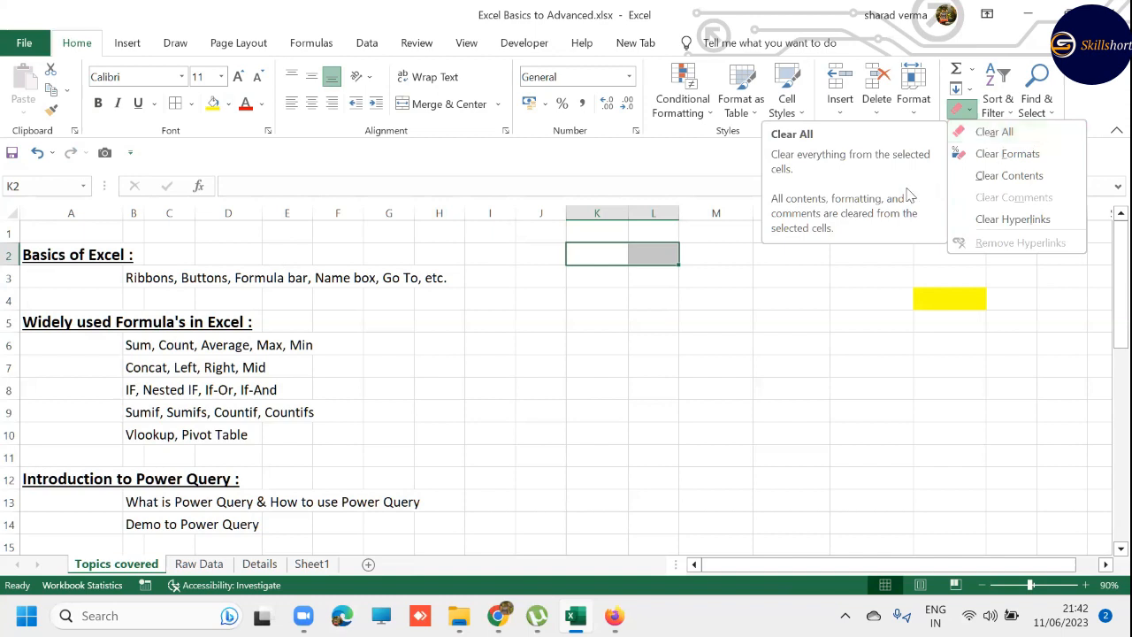
click(797, 270)
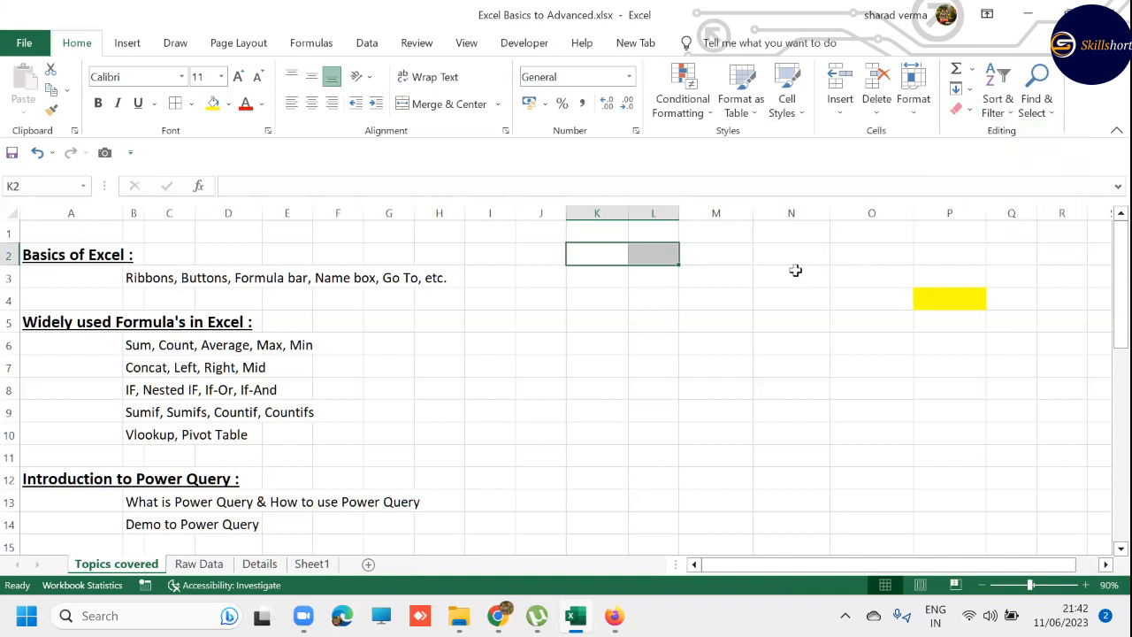
key(alt+h)
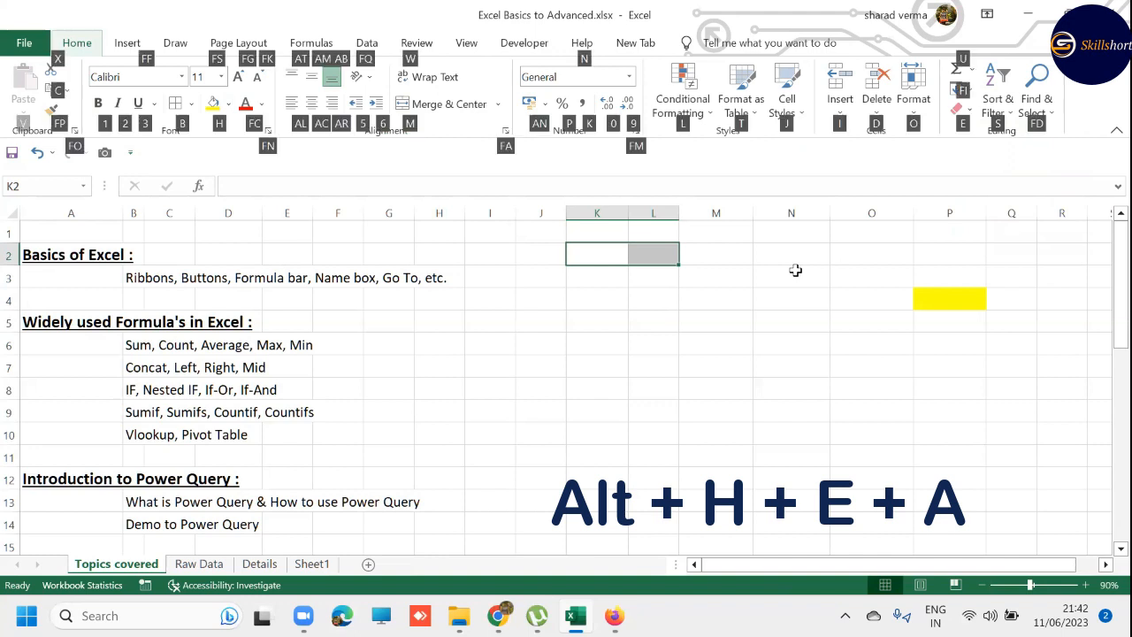
key(e)
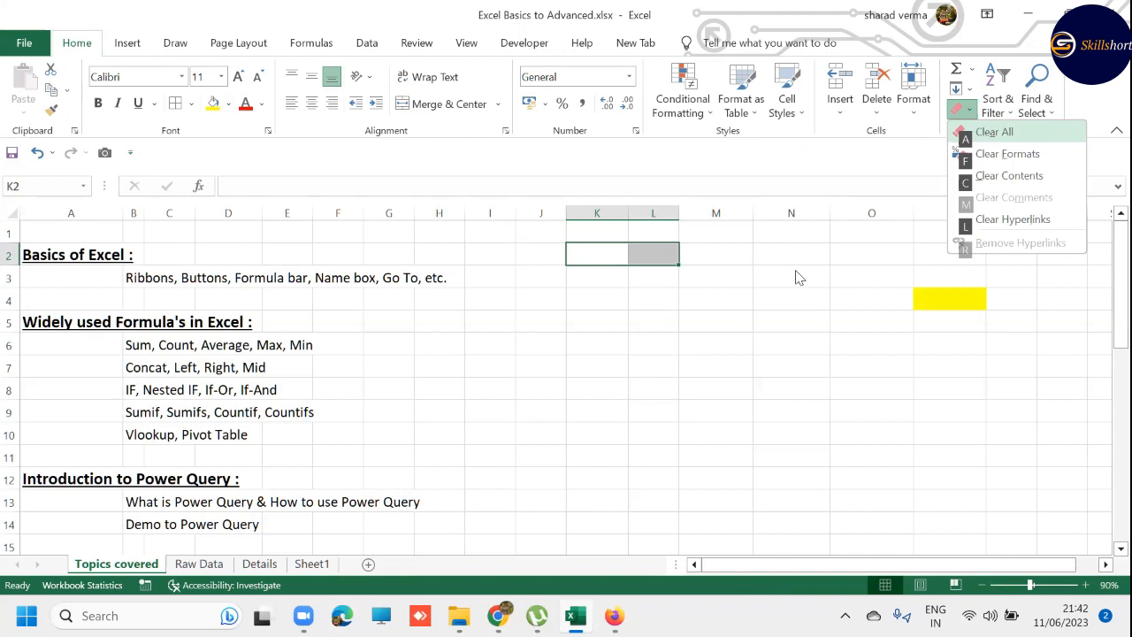
key(Escape)
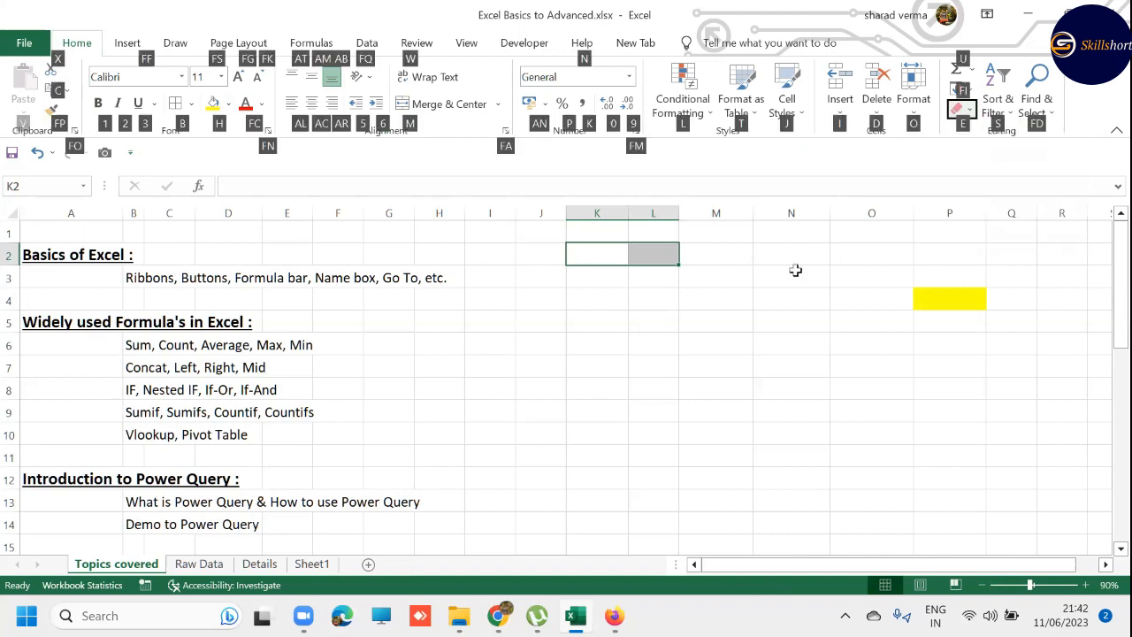
key(Escape)
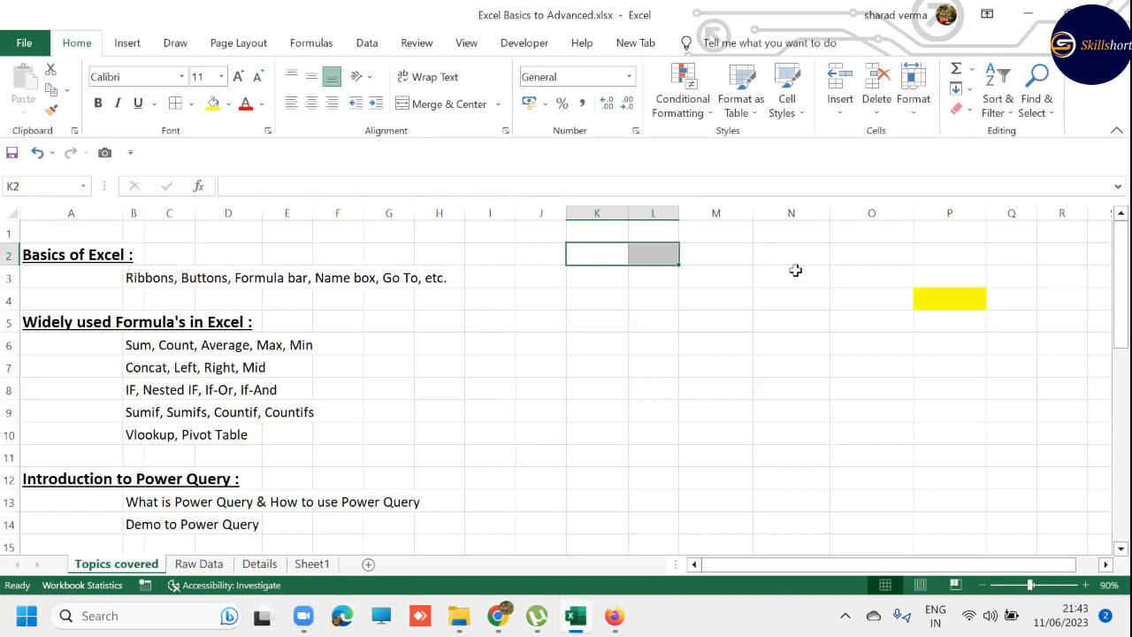
- Switch back and forth between the Topics covered and Raw Data sheets, and move forward sheet by sheet to Sheet1
key(ctrl+Page_Down)
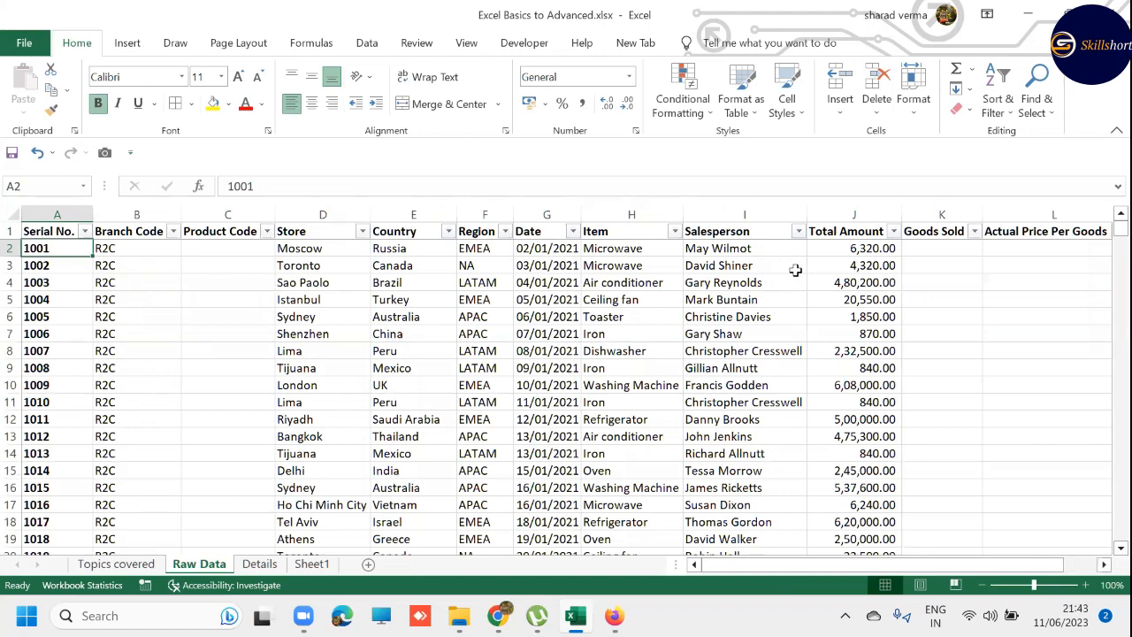
key(ctrl+Page_Up)
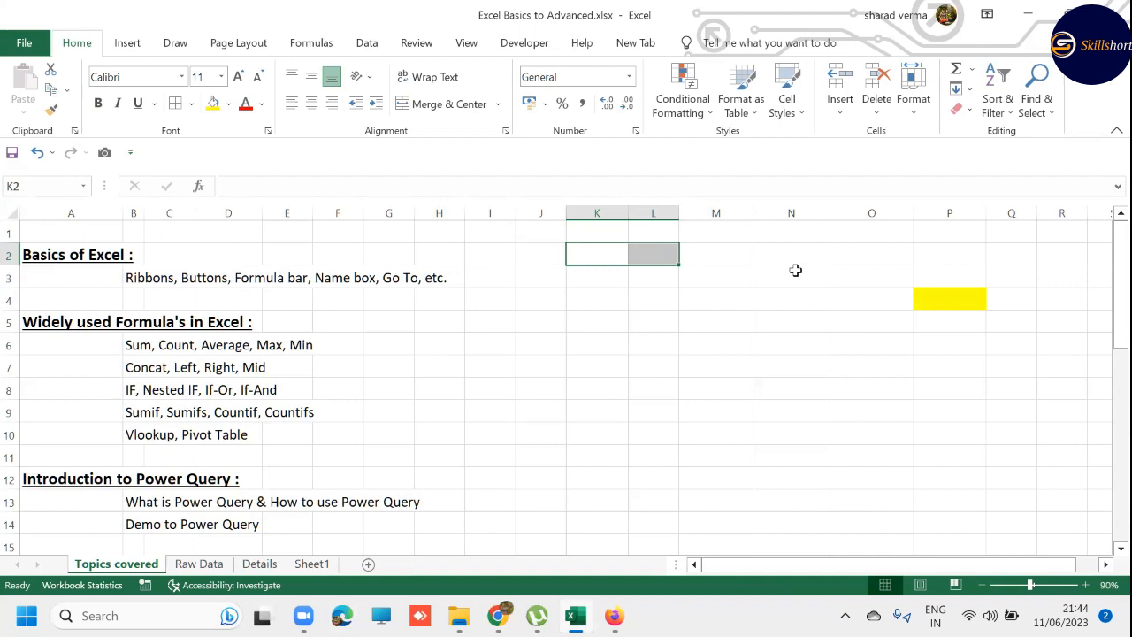
key(ctrl+Next)
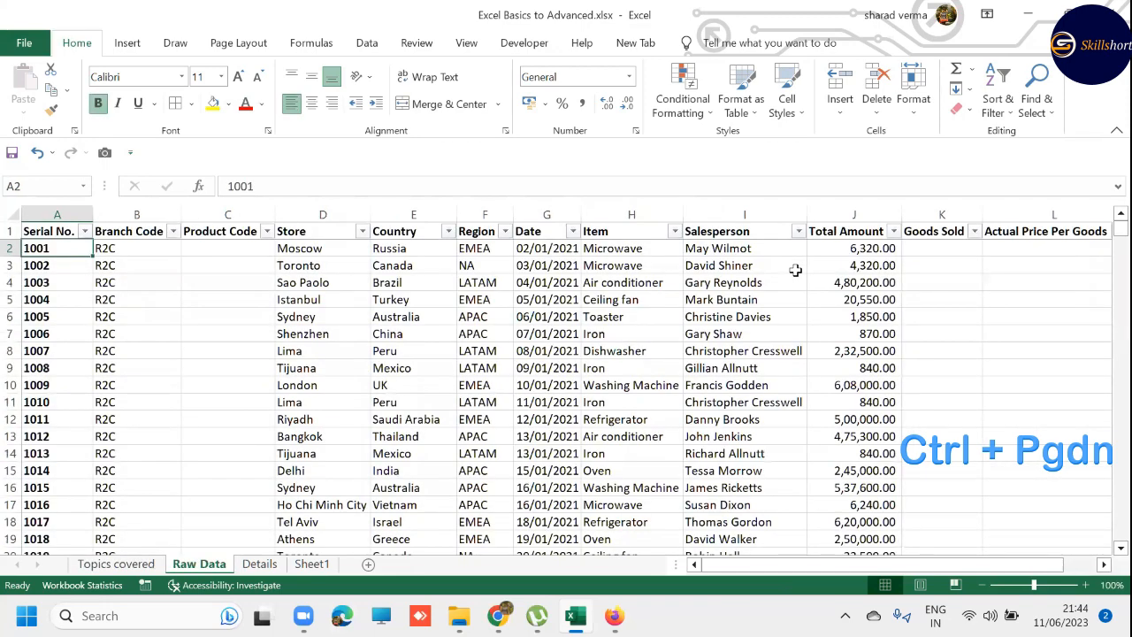
key(ctrl+Page_Down)
key(ctrl+Page_Down)
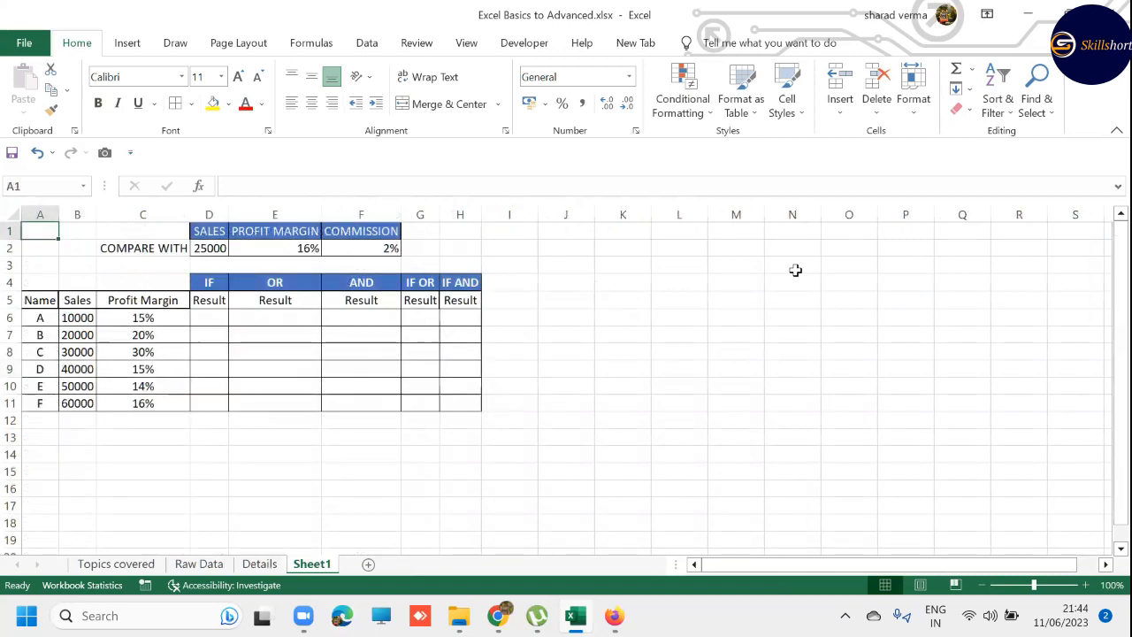
- Move backward sheet by sheet from Sheet1 to the Topics covered sheet
key(ctrl+Page_Up)
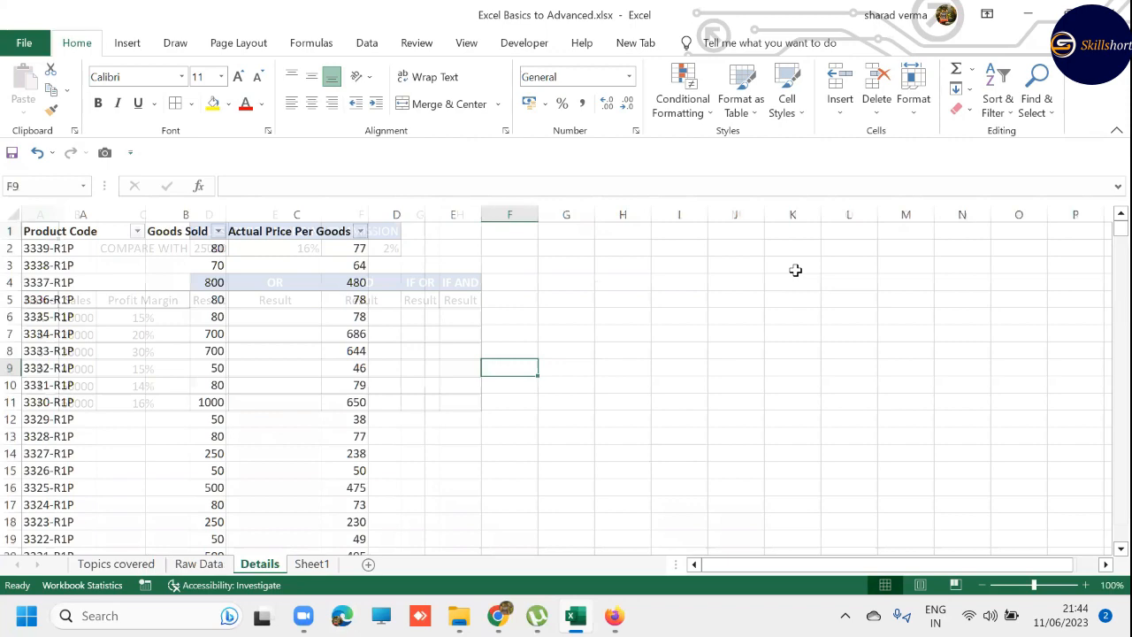
key(ctrl+Page_Up)
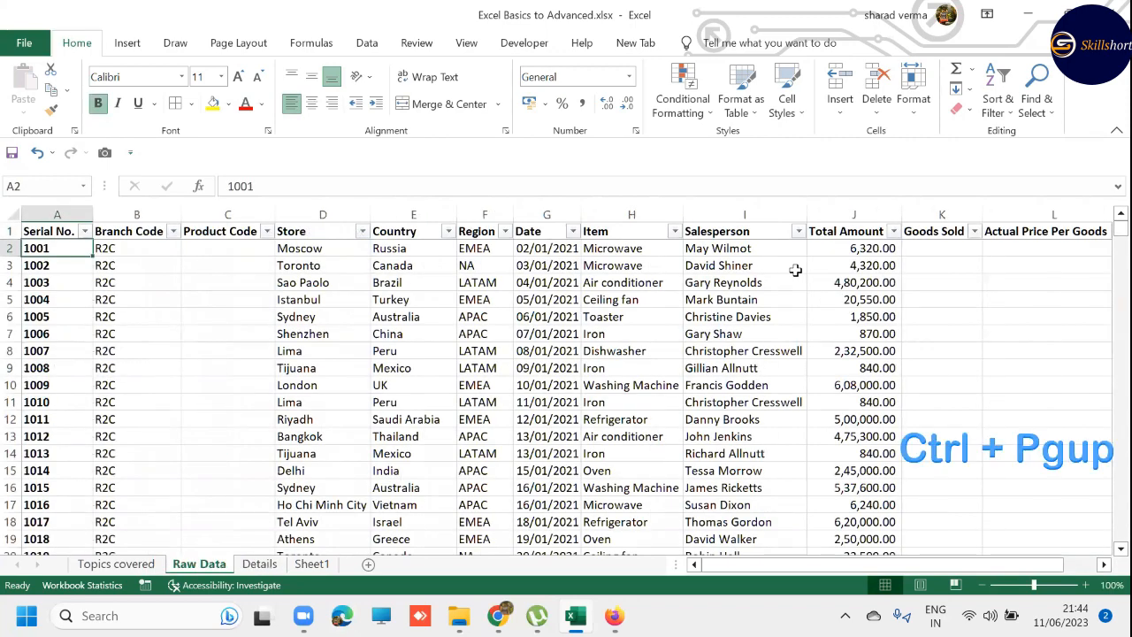
key(ctrl+Page_Up)
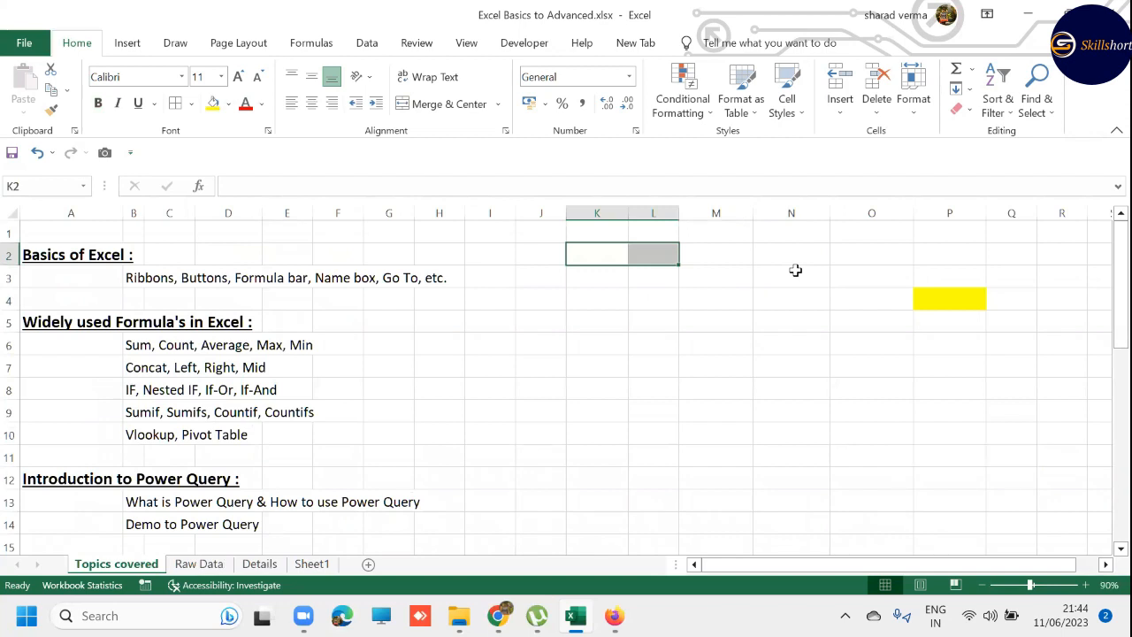
- On the Raw Data sheet, insert three blank rows between the last record and the Case Study heading, and select cell A2342
key(ctrl+Page_Down)
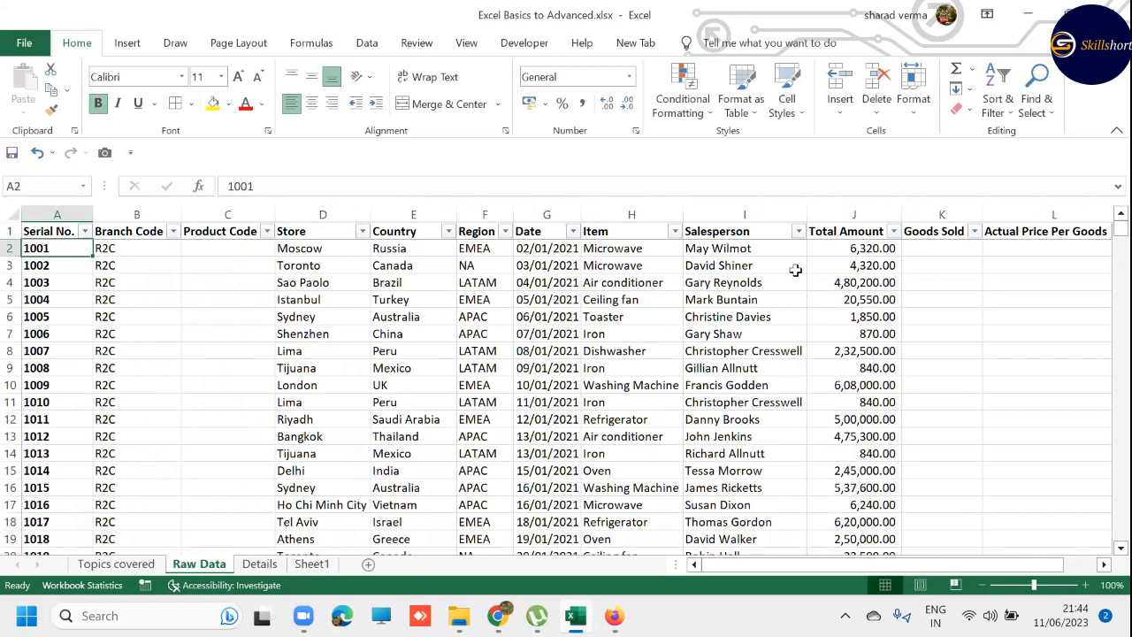
key(ctrl+Down)
key(ctrl+Down)
key(Up)
key(shift+space)
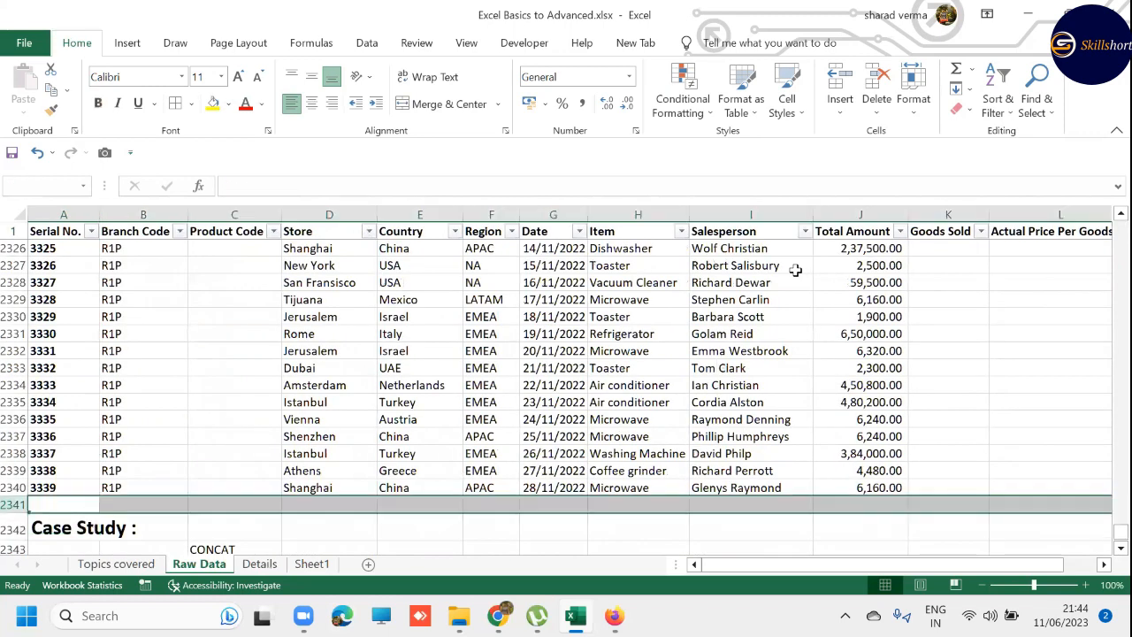
key(ctrl+shift+plus)
key(ctrl+shift+plus)
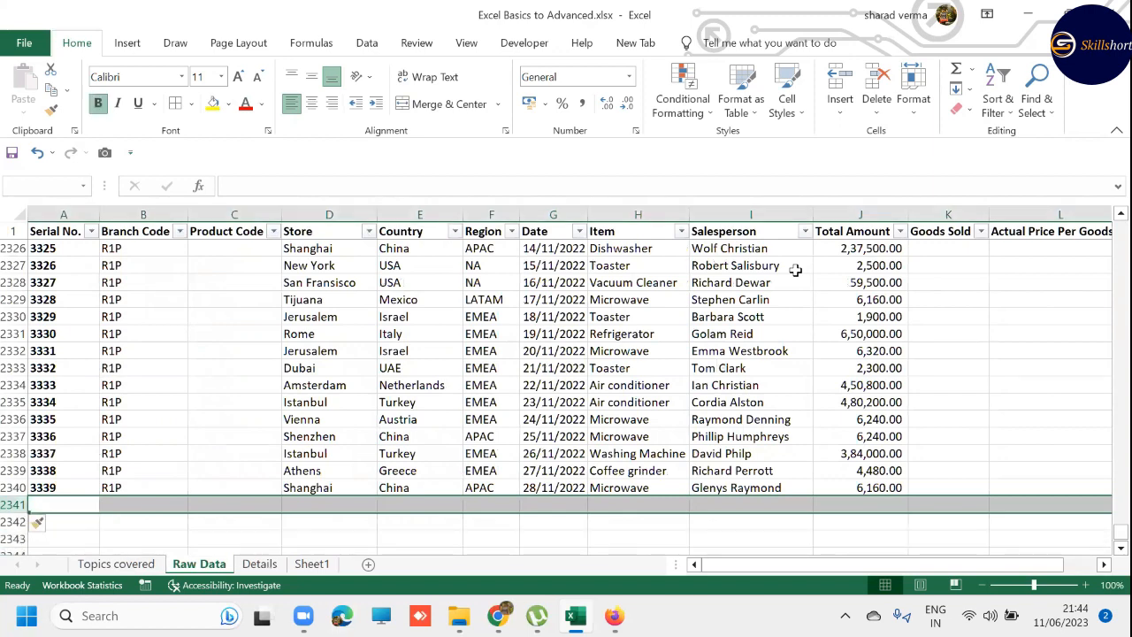
key(Down)
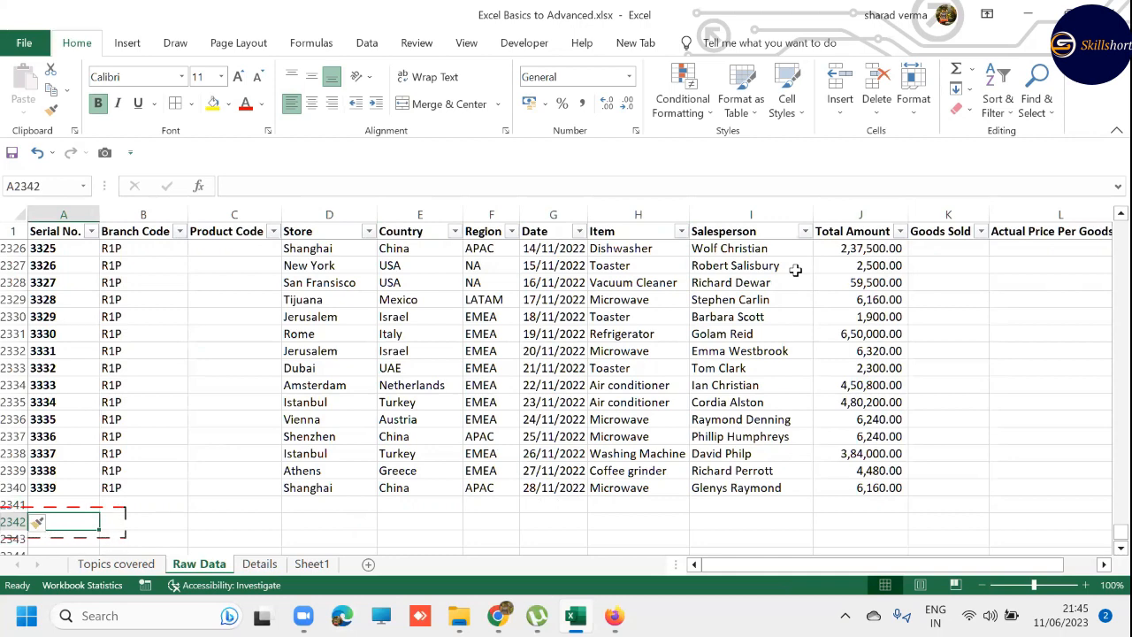
text(=)
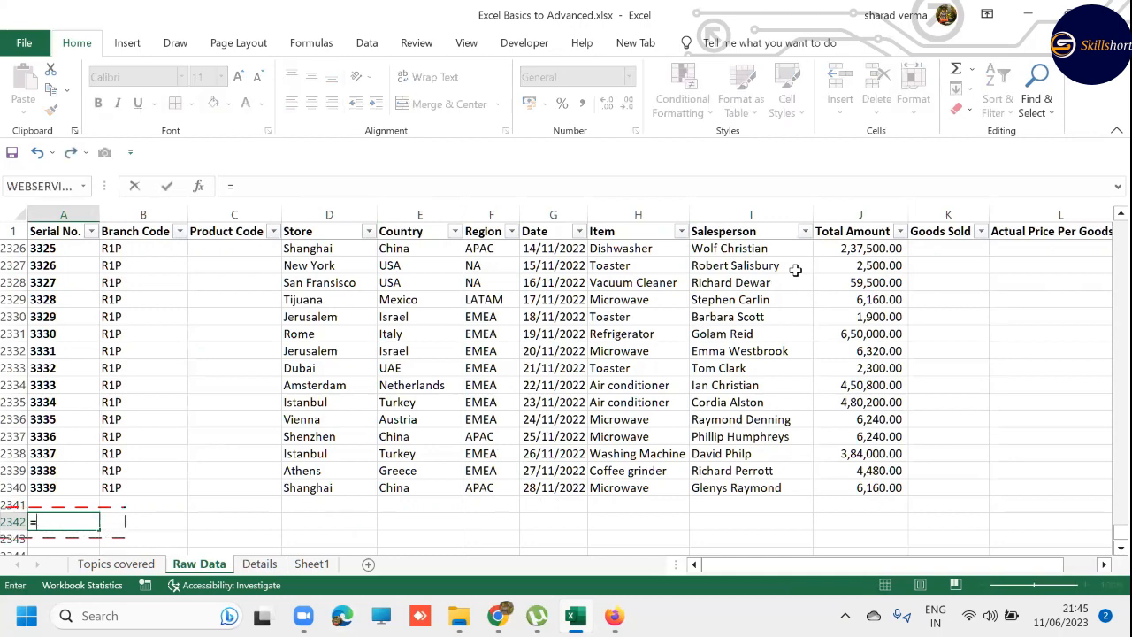
text(COUNT()
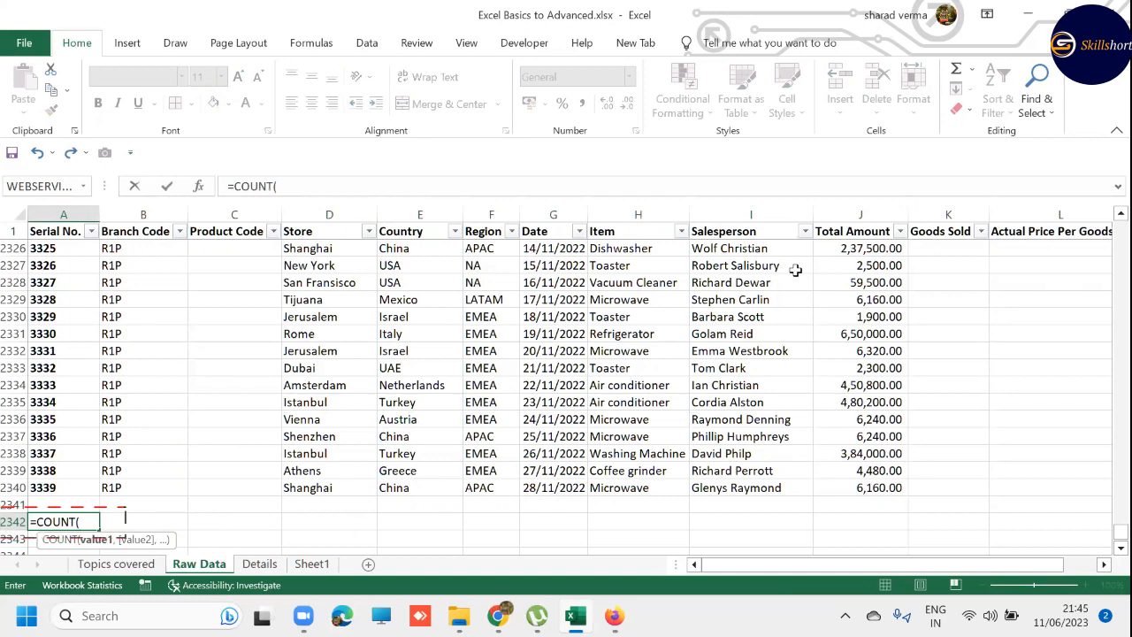
key(Up)
key(Up)
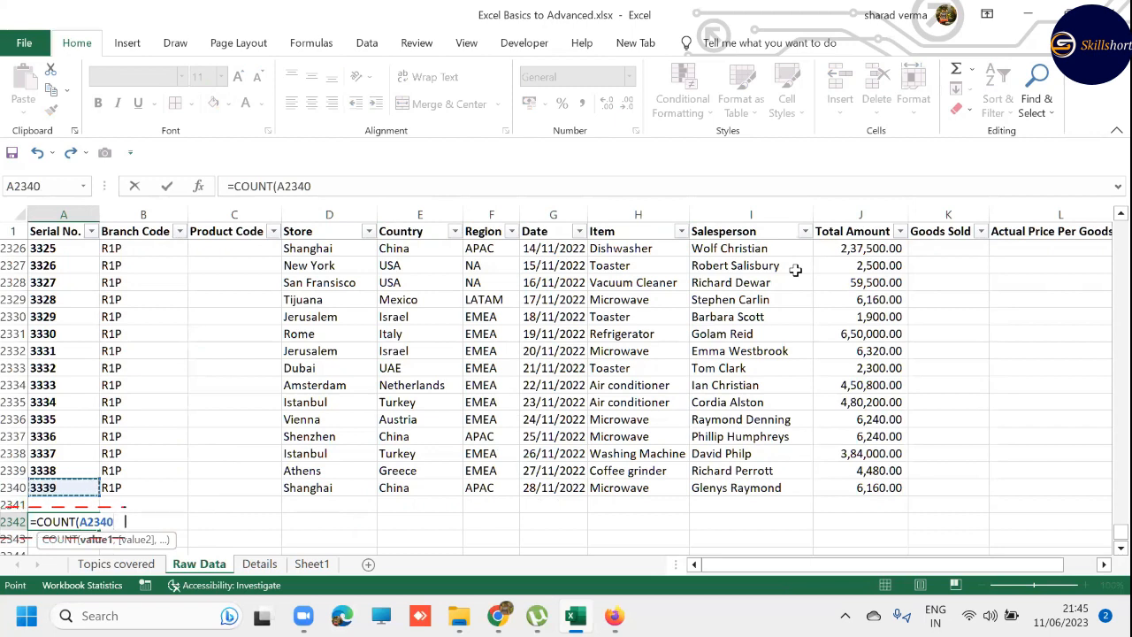
key(ctrl+shift+Up)
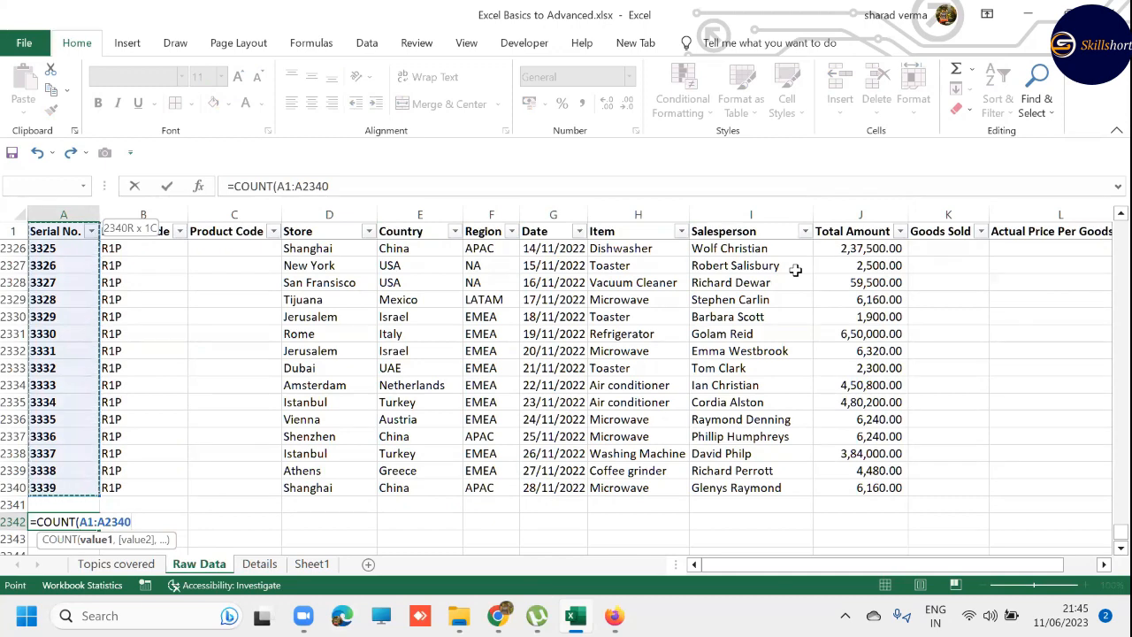
key(shift+Down)
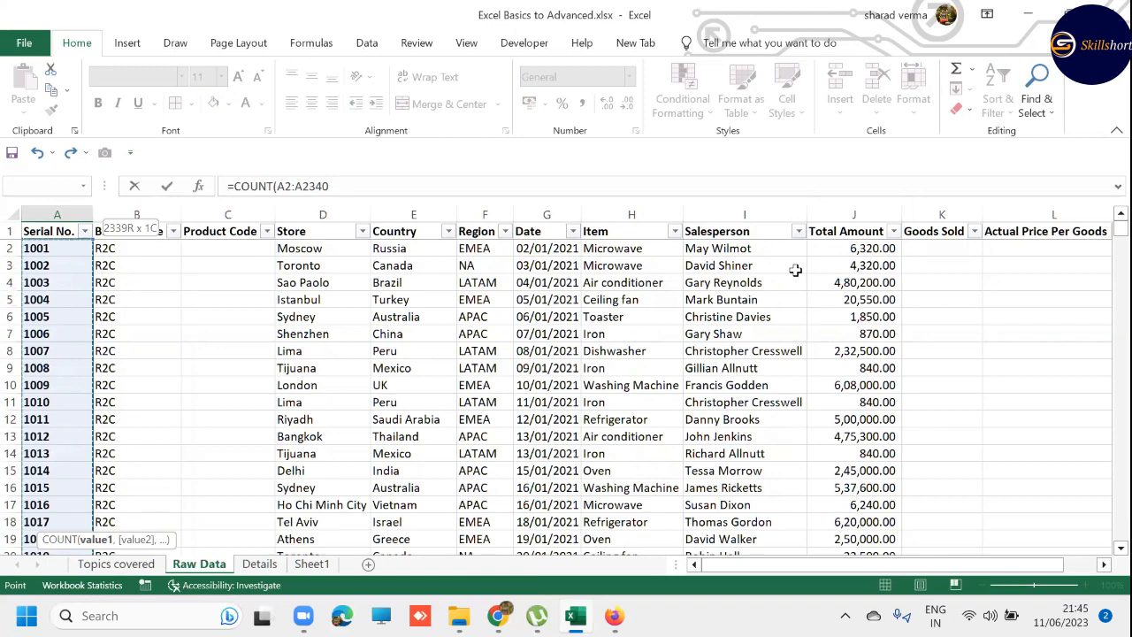
key(Escape)
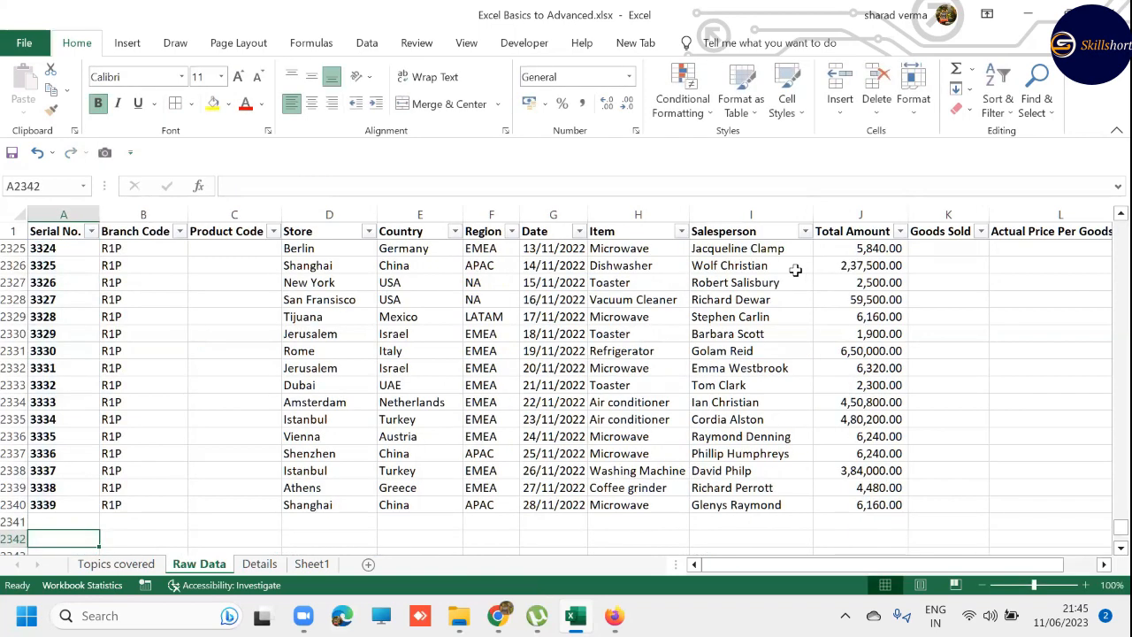
- Count the serial numbers in cell A2342 with the formula =COUNT(A2:A2340)
text(=)
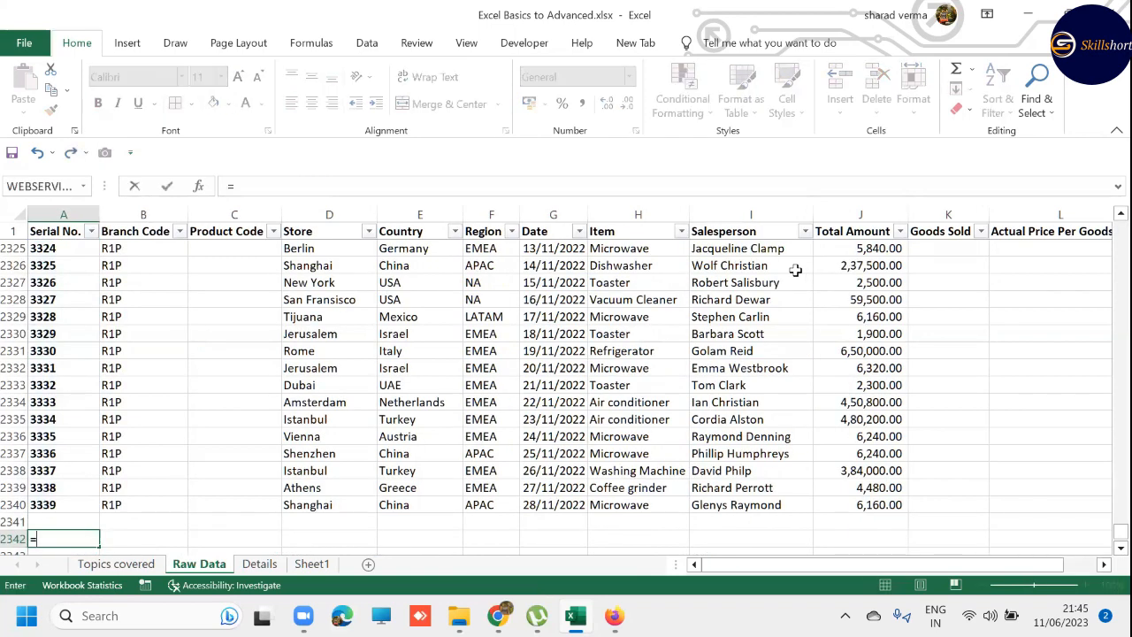
text(COUNT()
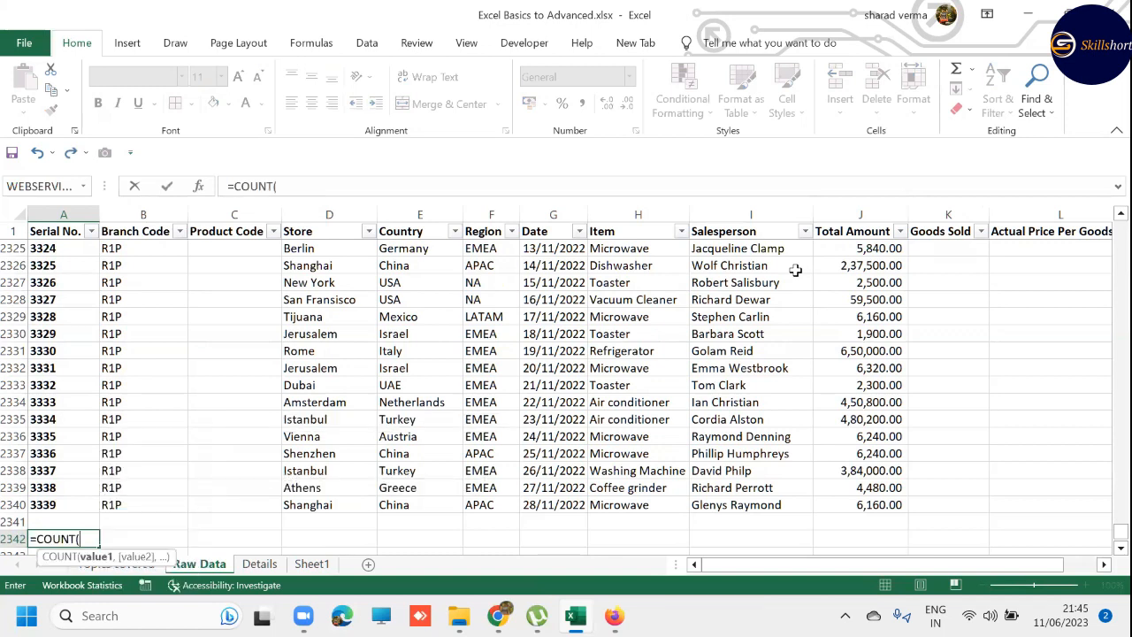
key(Up)
key(Up)
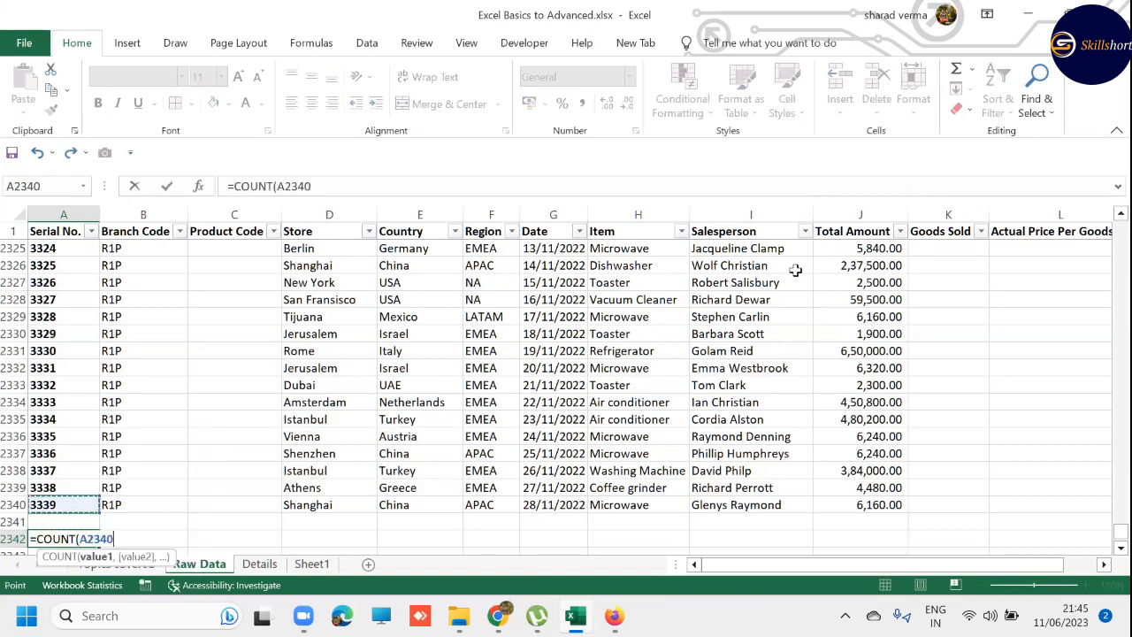
key(ctrl+shift+Up)
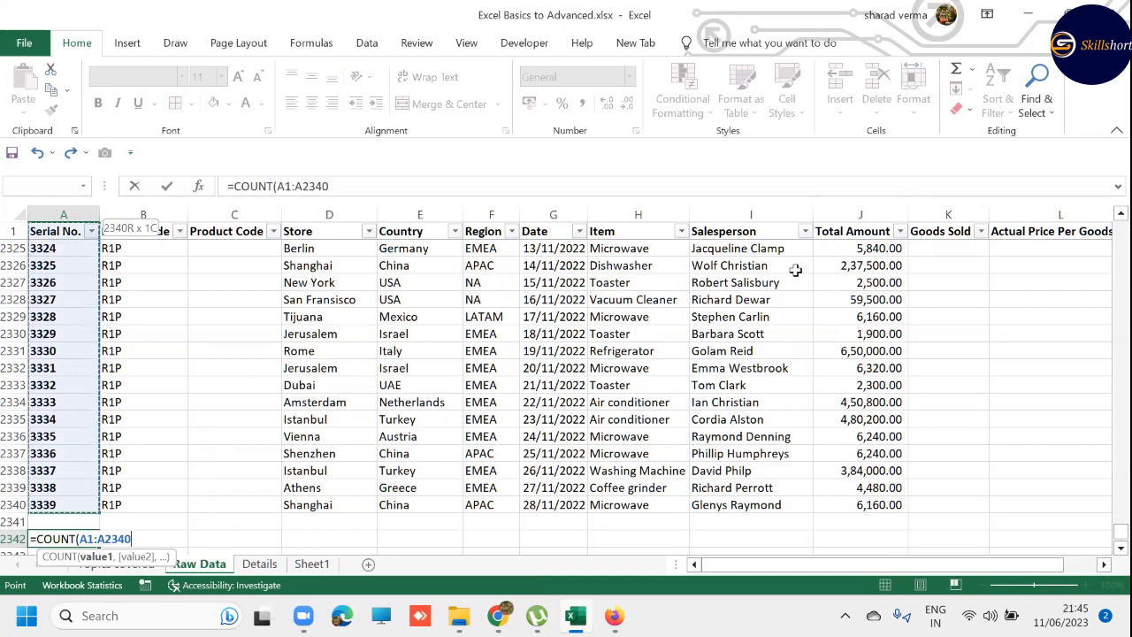
key(shift+Down)
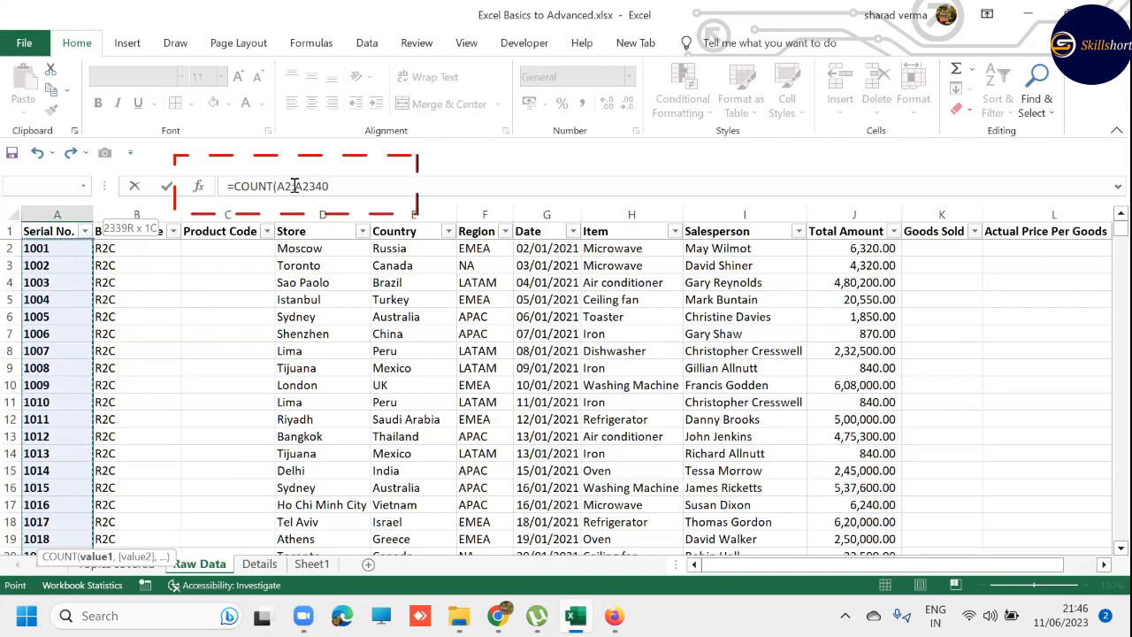
text())
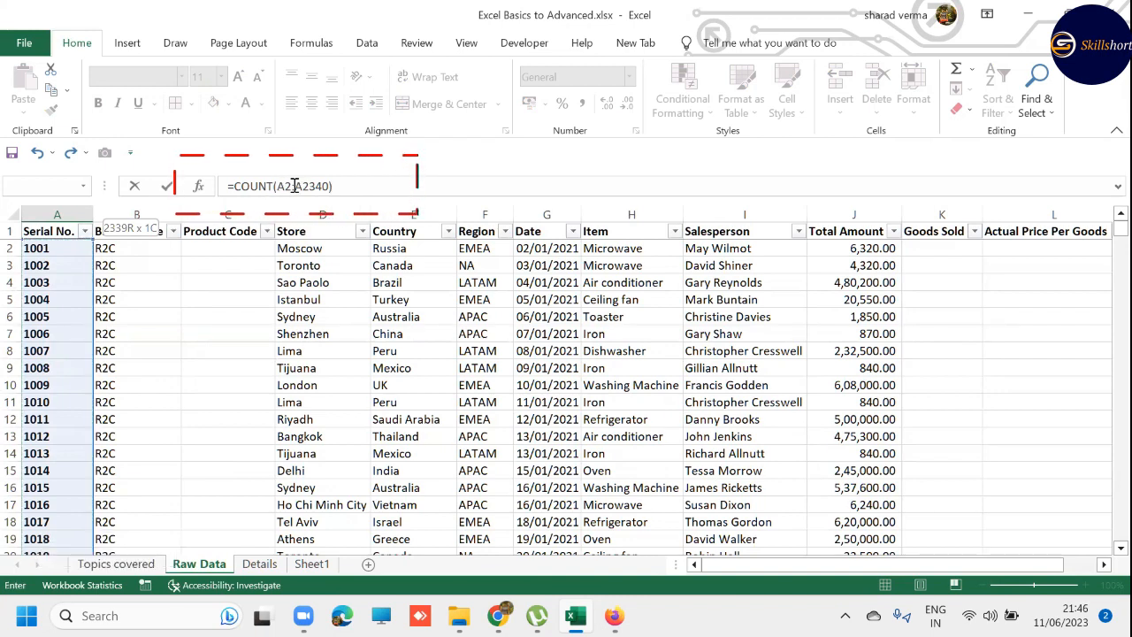
key(Return)
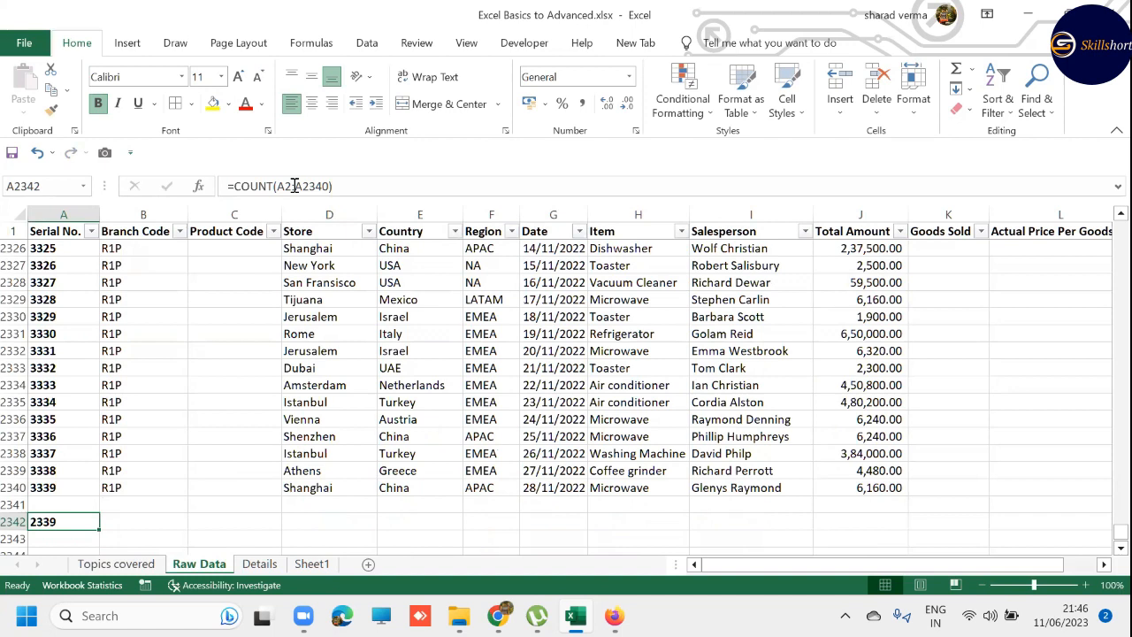
- Enter the label AVERAGE in cell I2342, under the Salesperson column
key(Right)
key(Right)
key(Right)
key(Right)
key(Right)
key(Right)
key(Right)
key(Right)
key(Right)
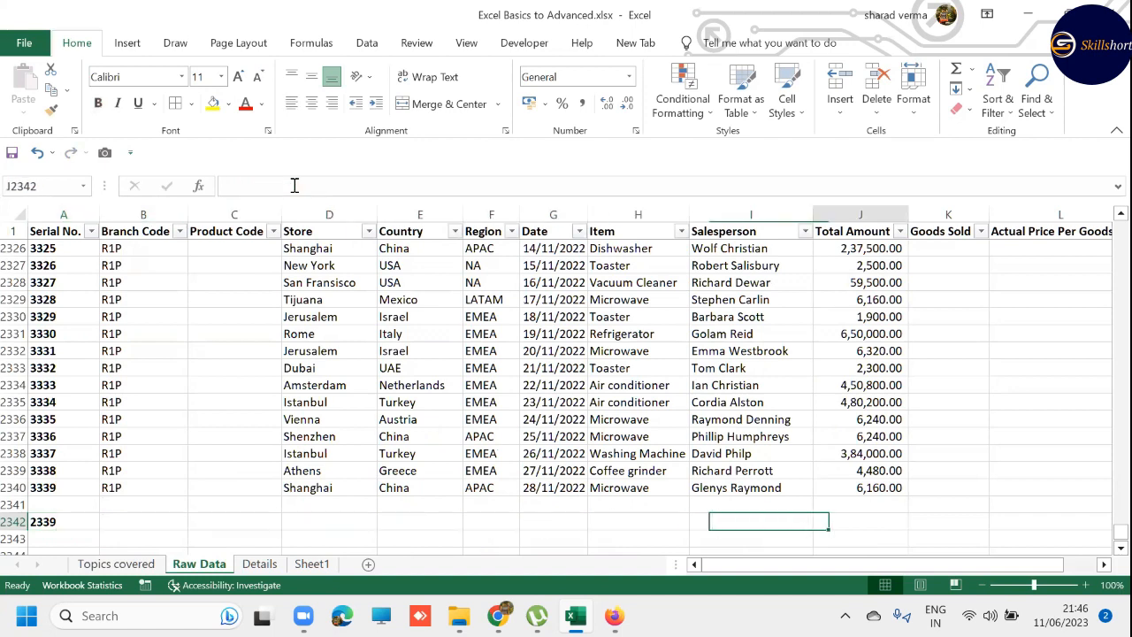
key(Left)
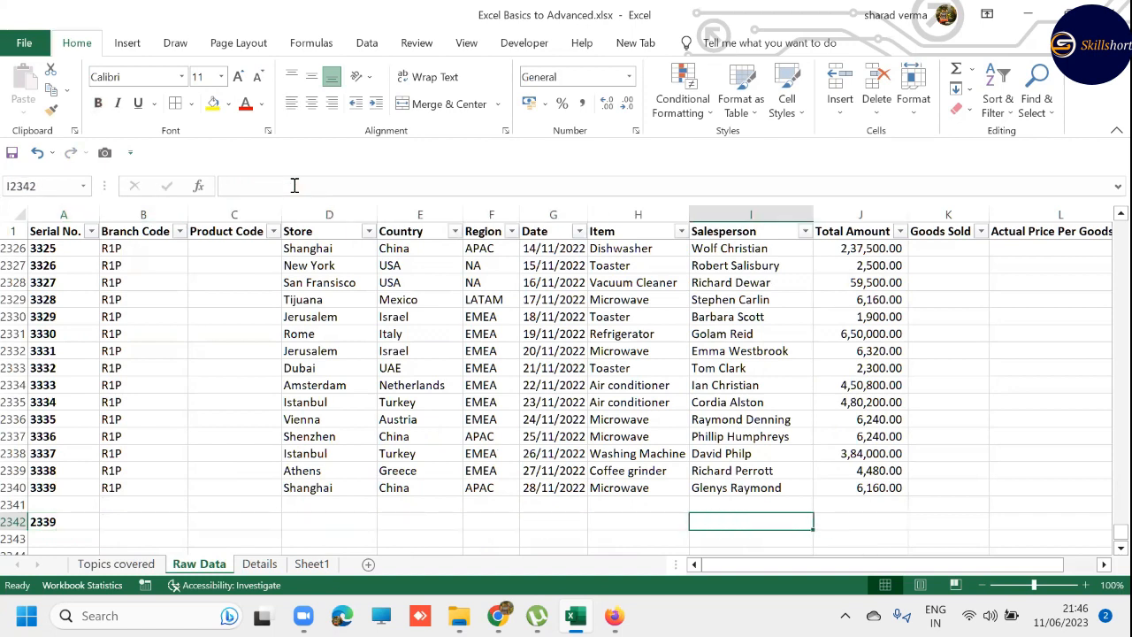
text(AVERA)
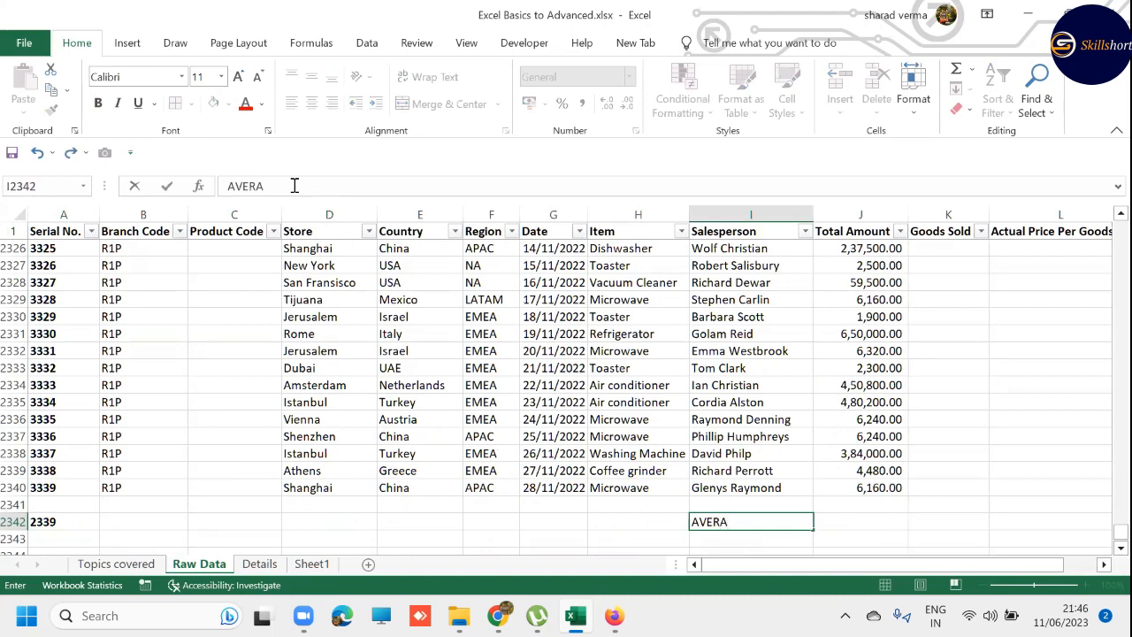
text(GE)
key(Tab)
- Calculate the average Total Amount in cell J2342 with =AVERAGE(J2:J2340), and reselect the cell to check its formula
text(=)
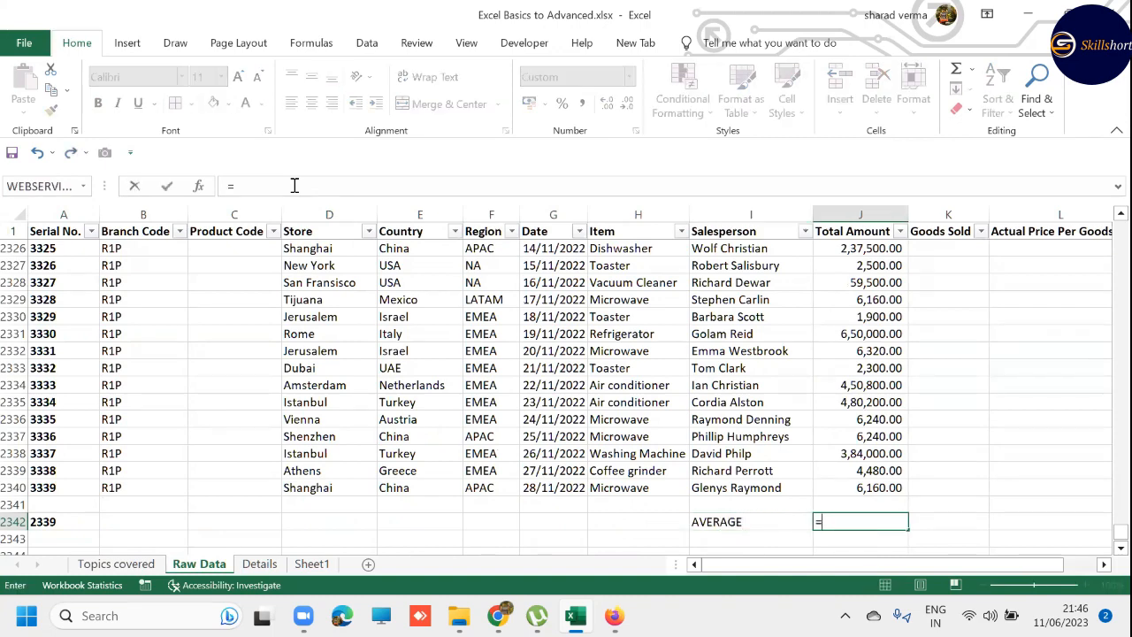
text(AVERAGE()
key(Up)
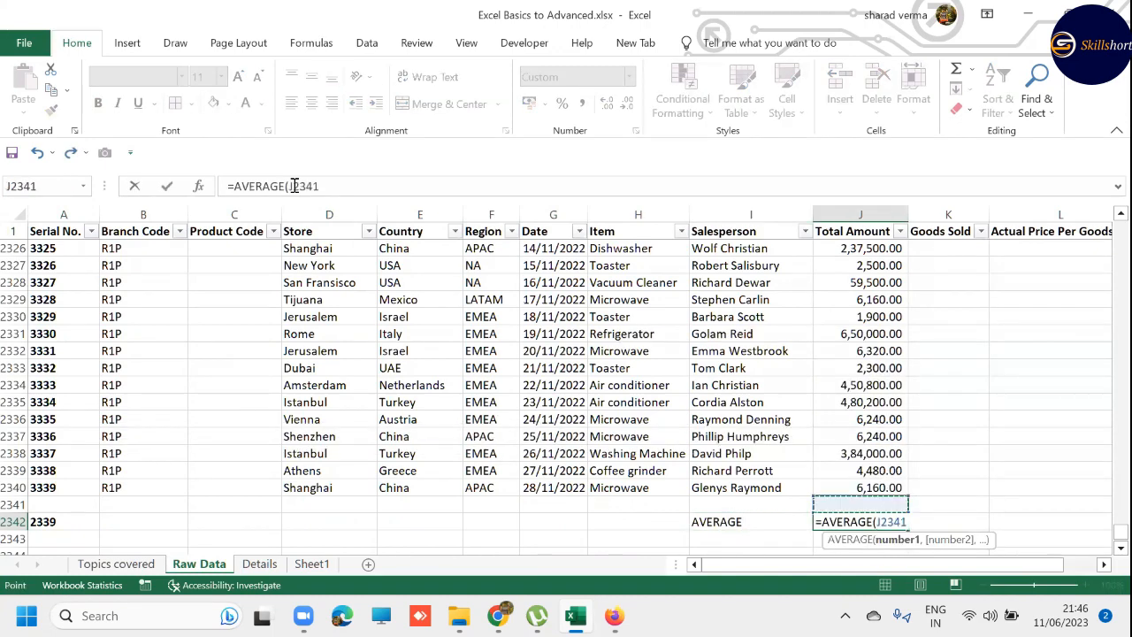
key(Up)
key(ctrl+shift+Up)
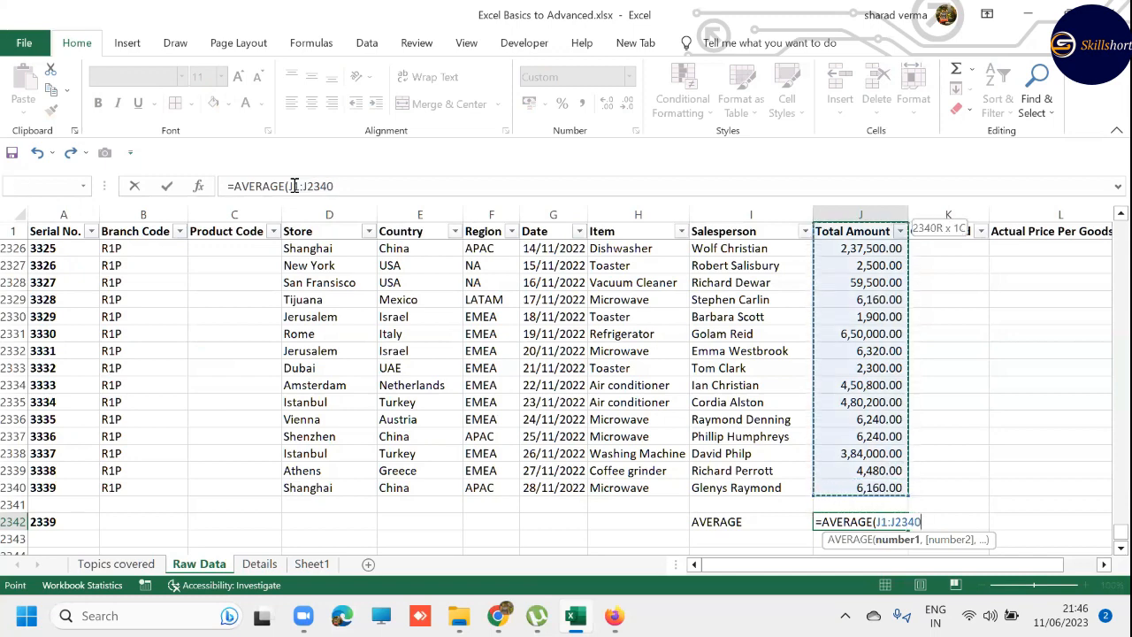
key(shift+Down)
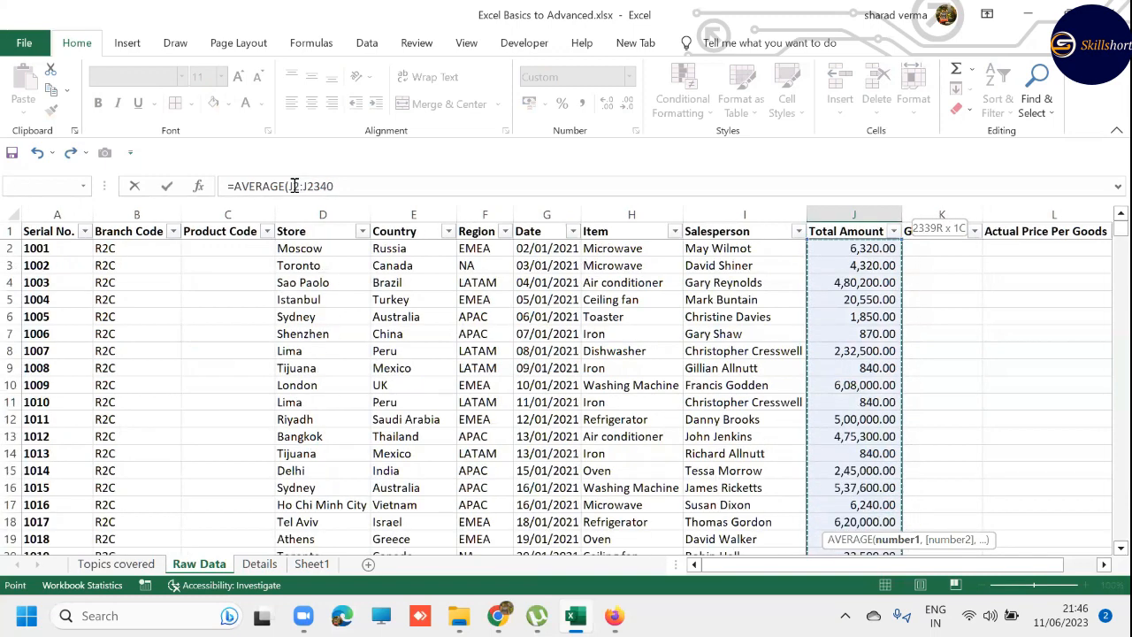
text())
key(Return)
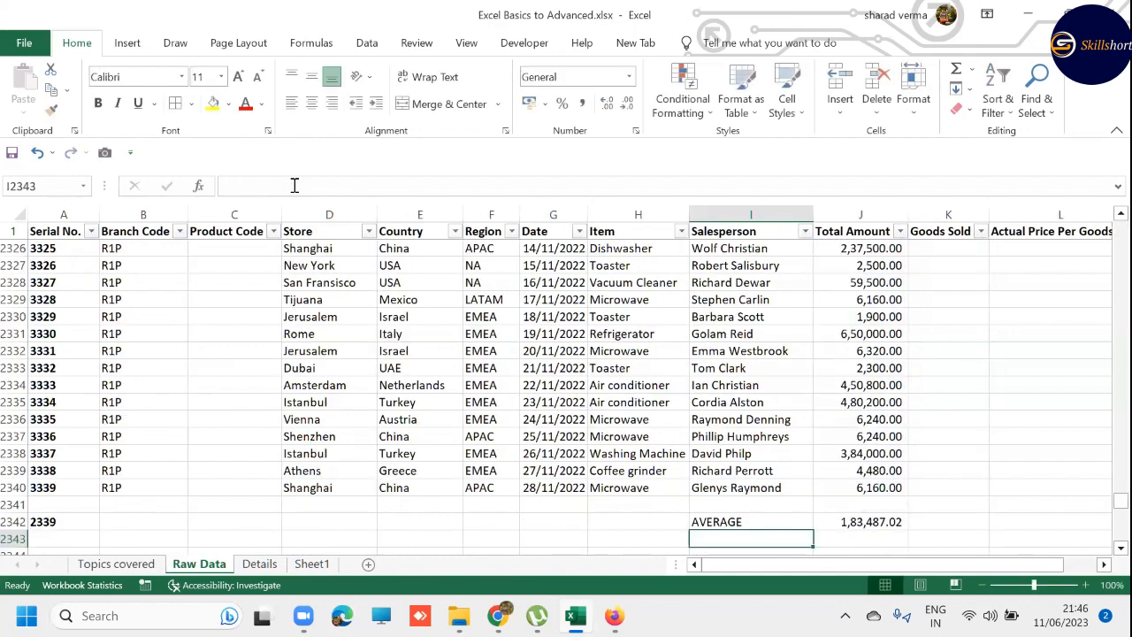
key(Right)
key(Up)
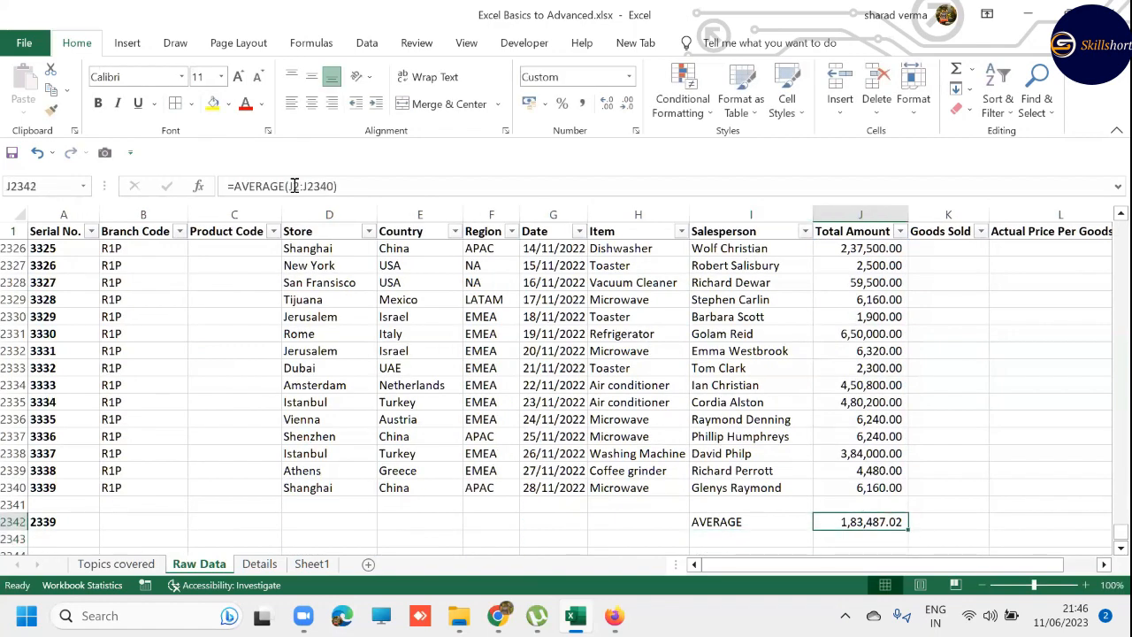
- Enter the label MAX in cell I2343, directly below the AVERAGE label
key(Down)
key(Down)
key(Down)
key(Down)
key(Left)
key(Up)
key(Up)
key(Up)
key(Up)
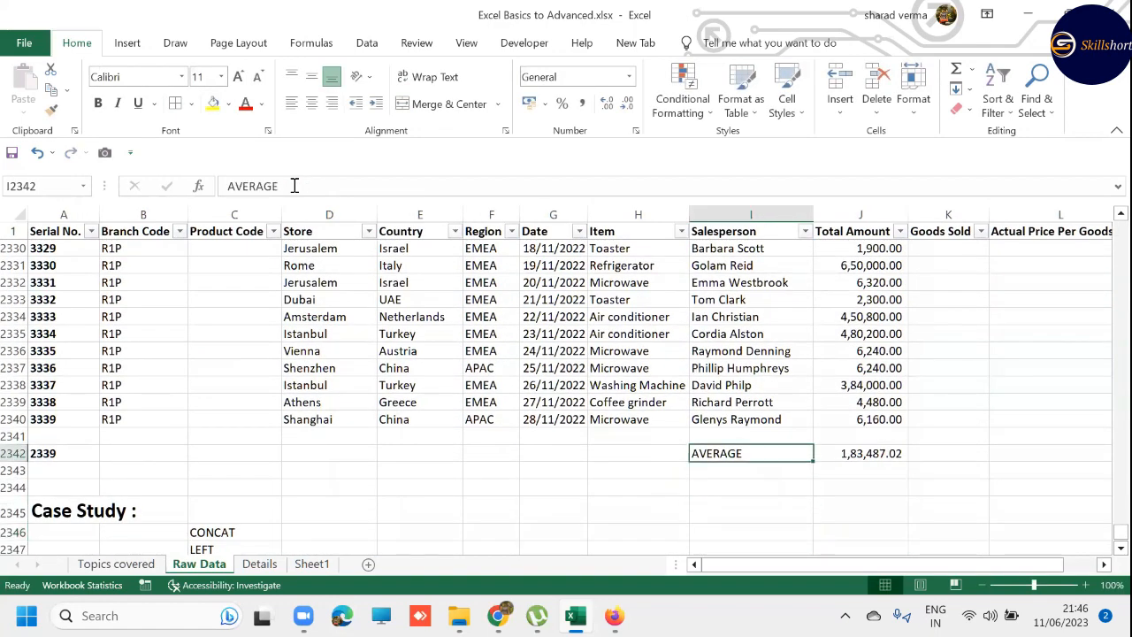
key(Down)
text(MAX)
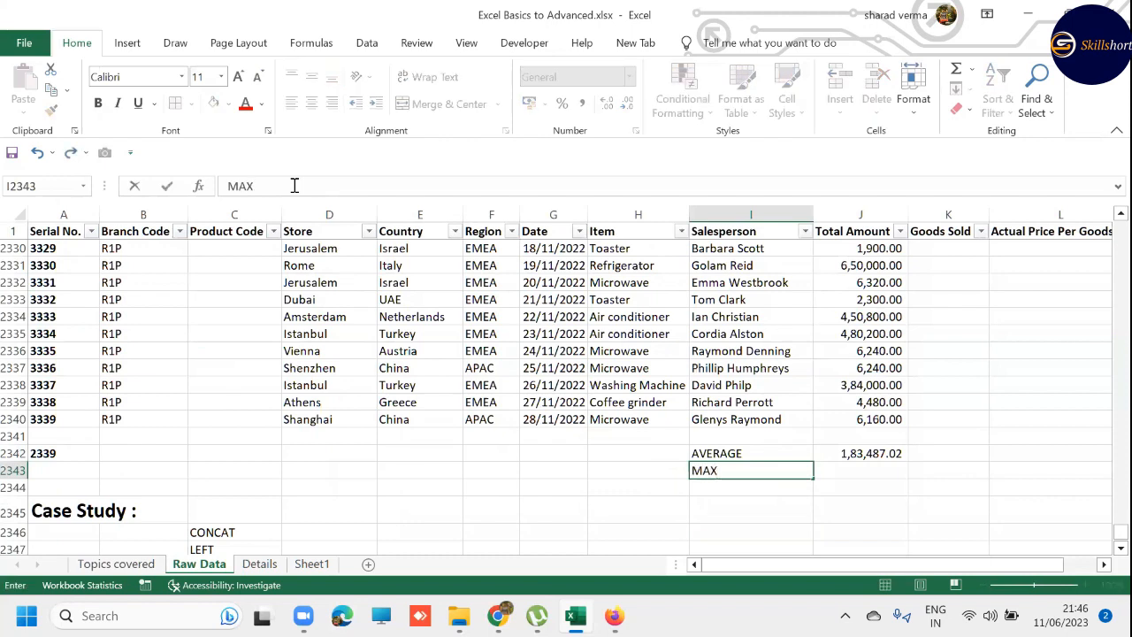
key(Tab)
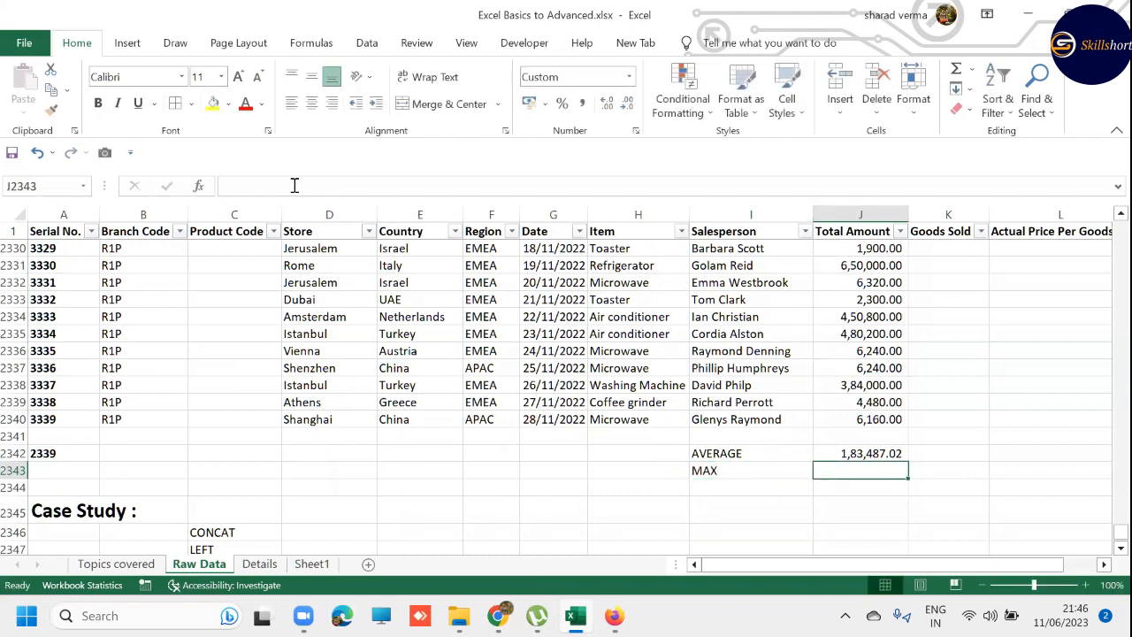
- Calculate the maximum Total Amount in cell J2343 with the formula =MAX(J2:J2340)
text(=MAX()
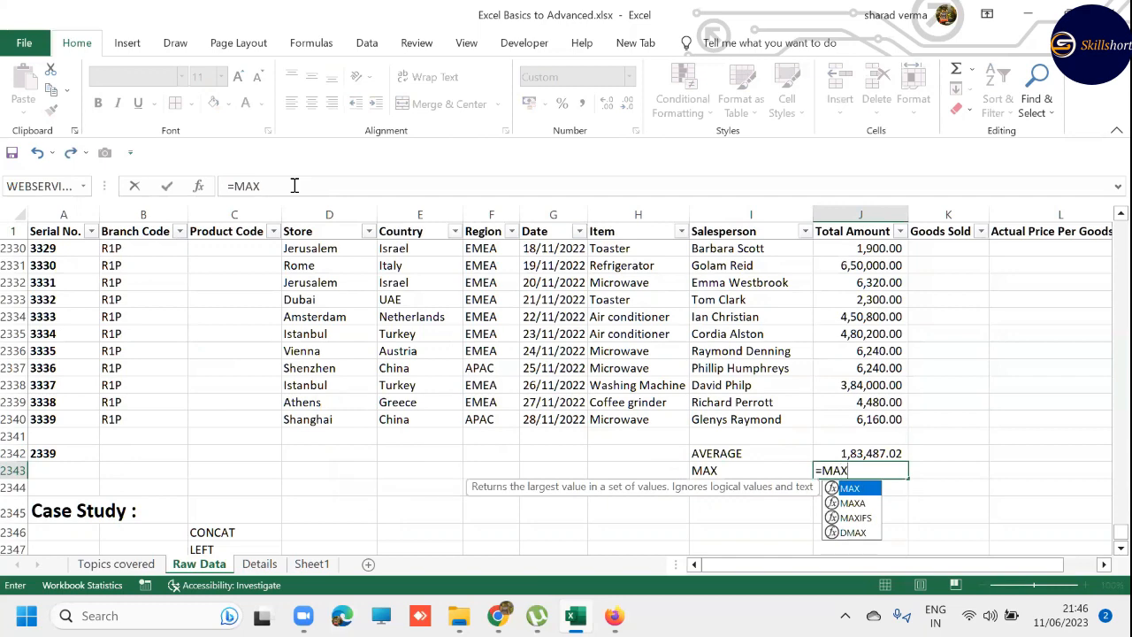
key(Up)
key(Up)
key(Up)
key(ctrl+shift+Up)
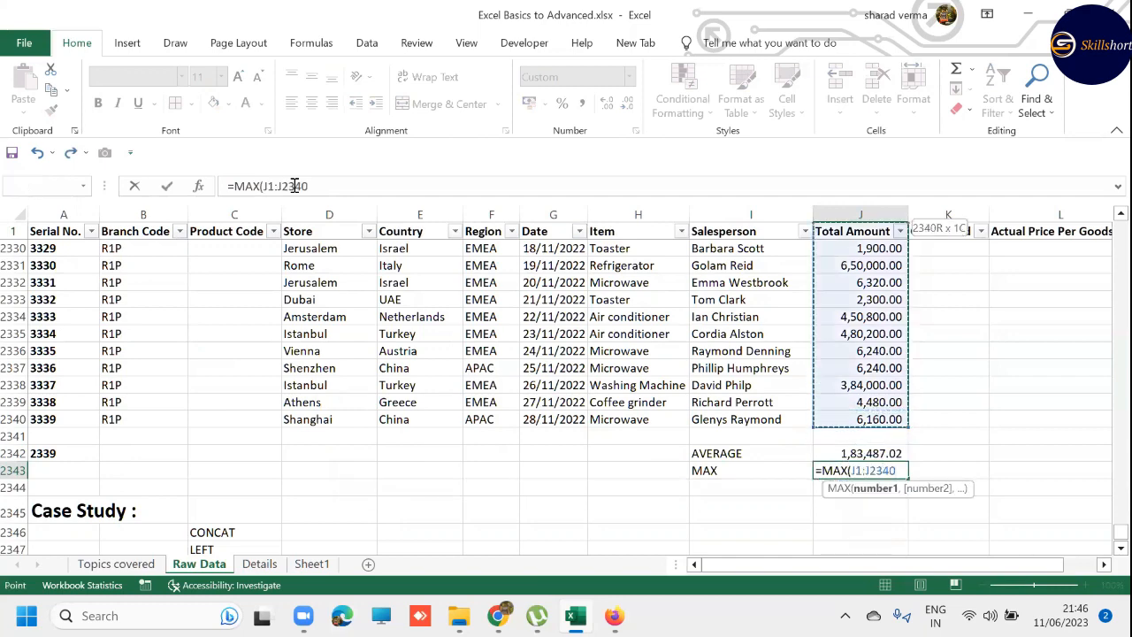
key(shift+Down)
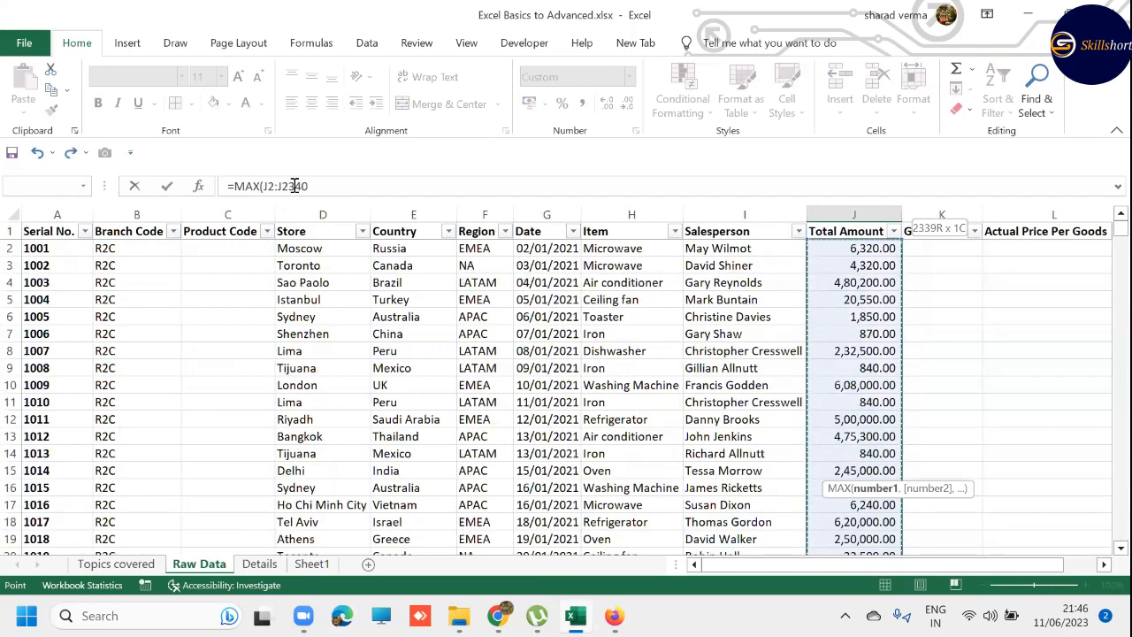
text())
key(Return)
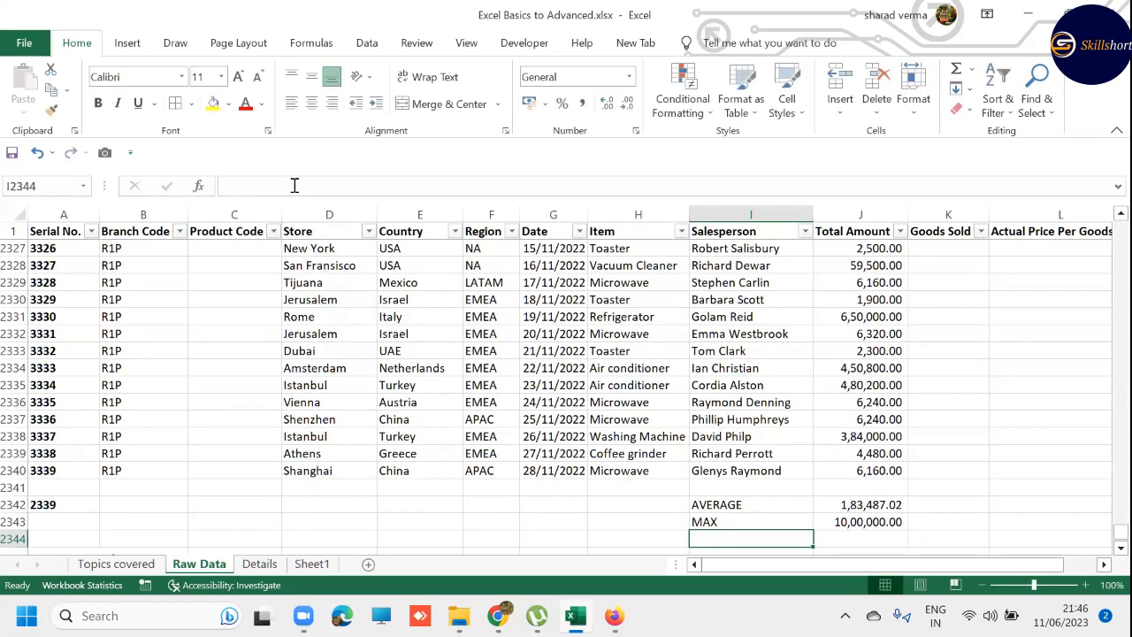
- Enter the label MIN in cell I2344, directly below the MAX label
key(Down)
key(Up)
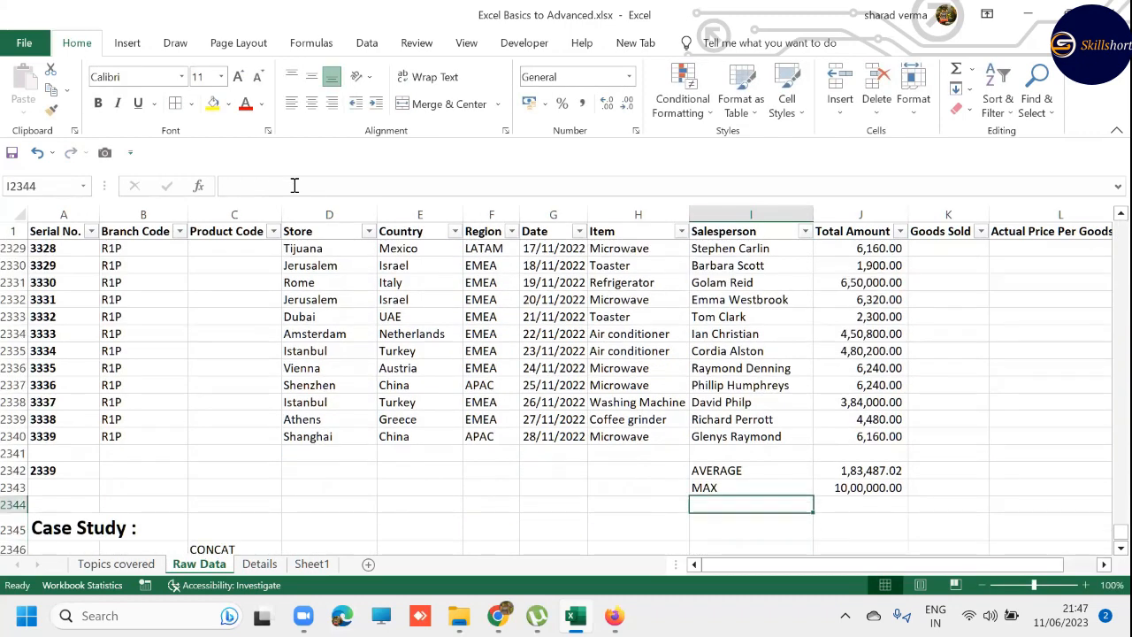
text(MIN)
key(Tab)
- Calculate the minimum Total Amount in cell J2344 with =MIN(J2:J2340), and reselect the cell to check its formula
text(=MI)
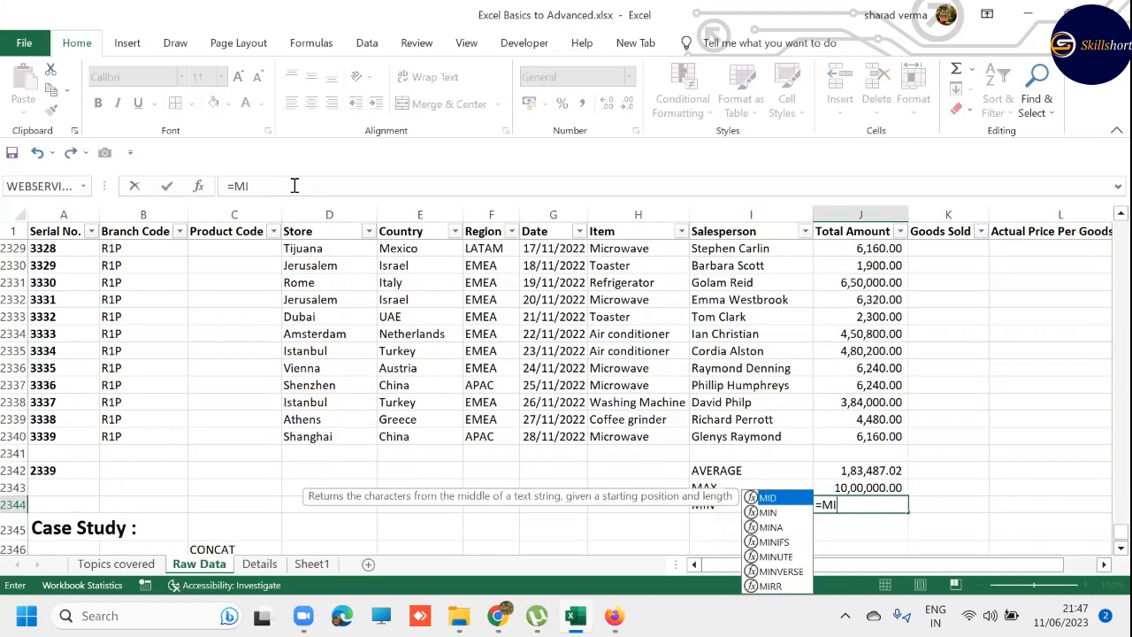
text(N()
key(Up)
key(Up)
key(Up)
key(Up)
key(ctrl+shift+Up)
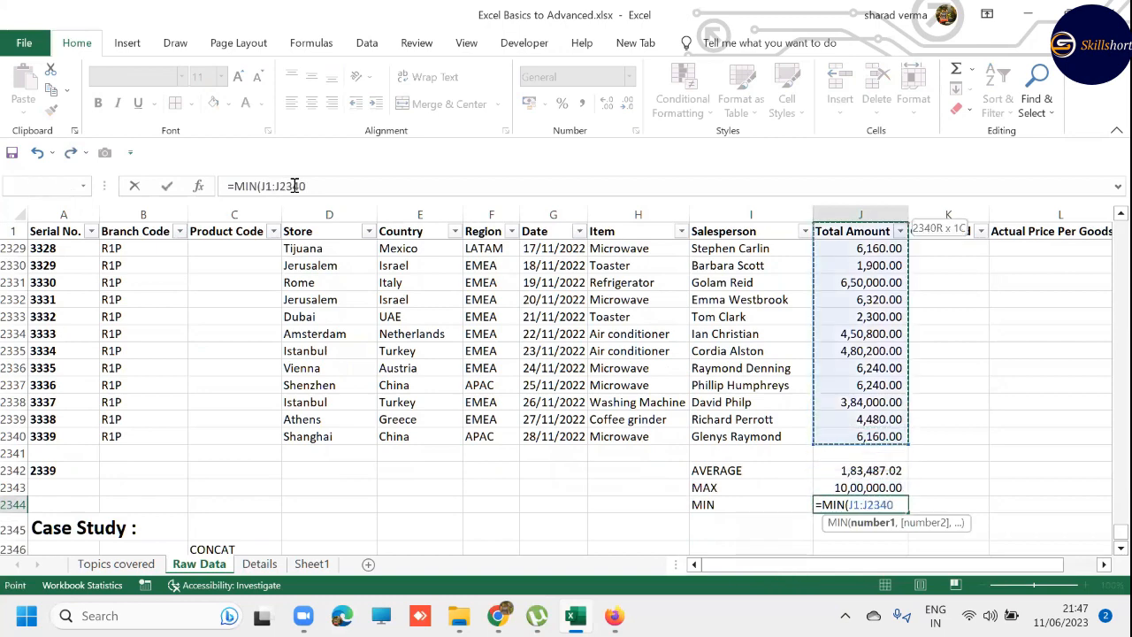
key(shift+Down)
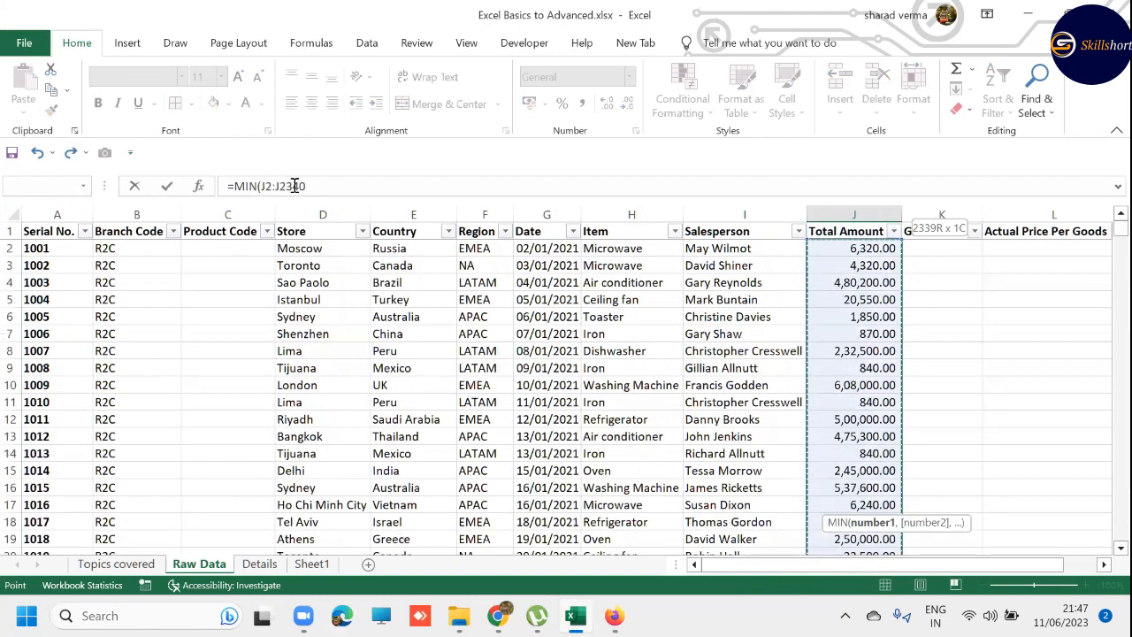
key(Return)
key(Up)
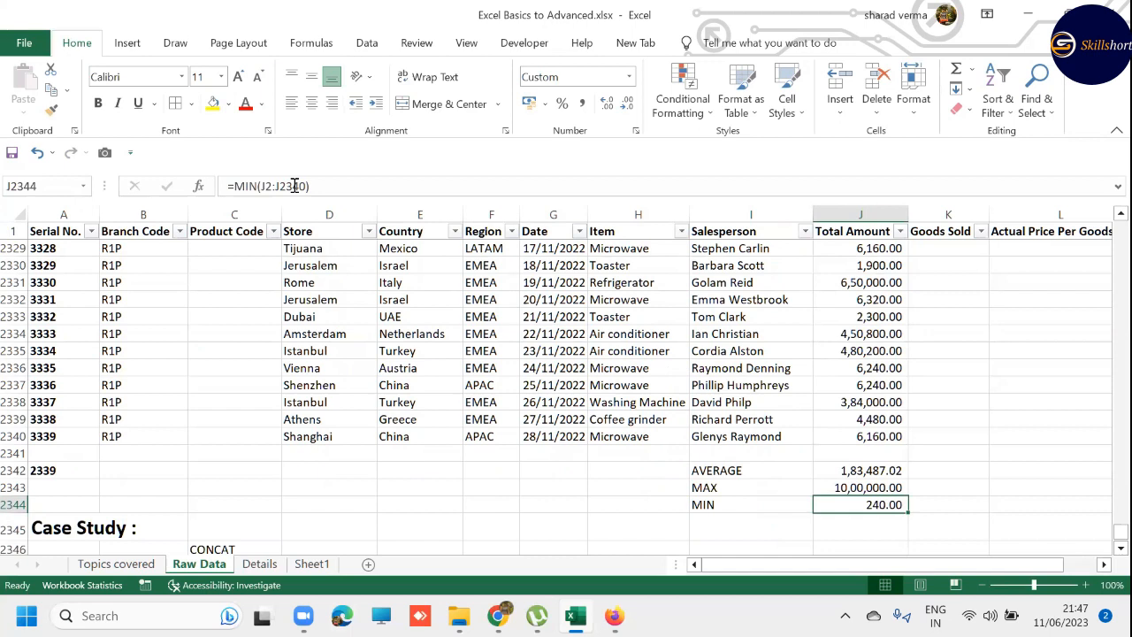
- Enter the label SUM in cell I2341, directly above the AVERAGE label
key(Left)
key(Up)
key(Up)
key(Up)
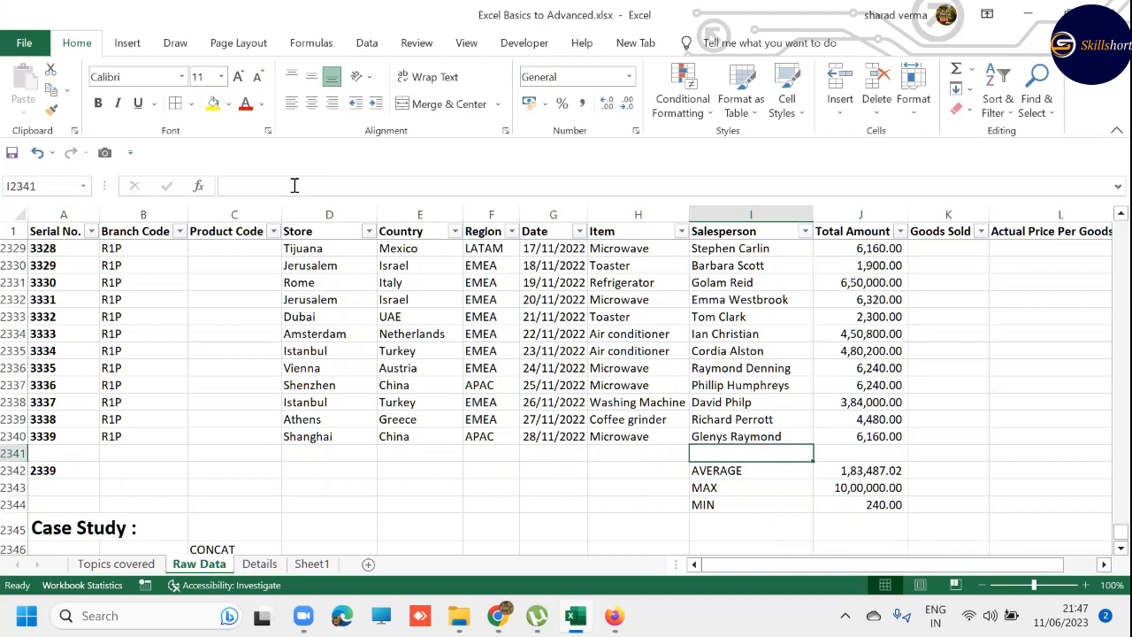
text(SUM)
key(Tab)
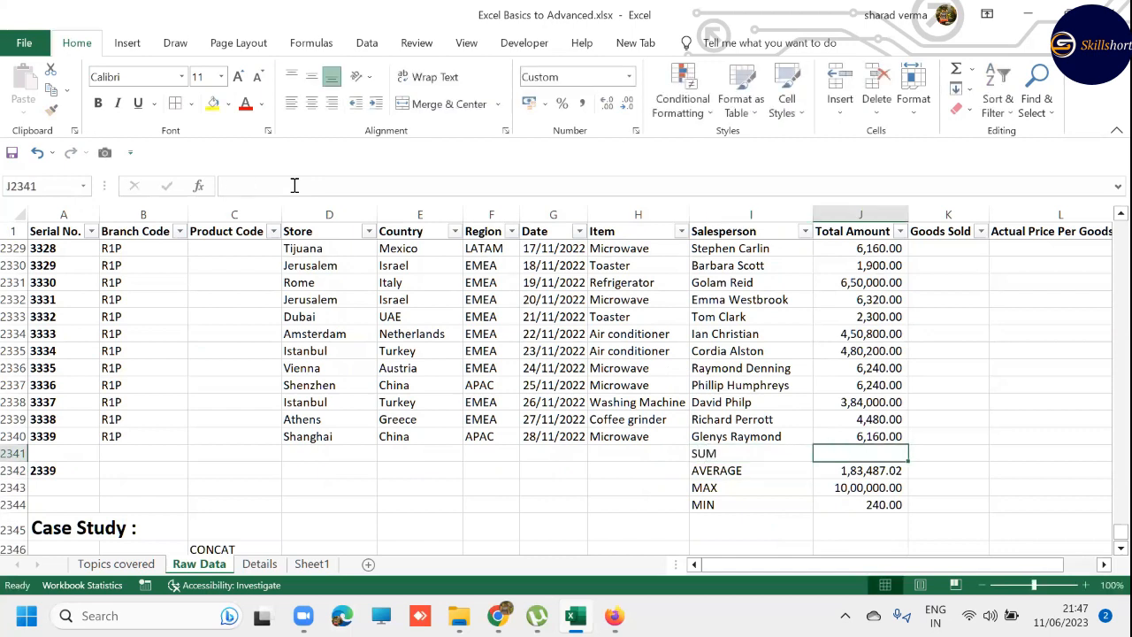
- Total the Total Amount column in cell J2341 with AutoSum, using =SUM(J2:J2340)
key(alt+equal)
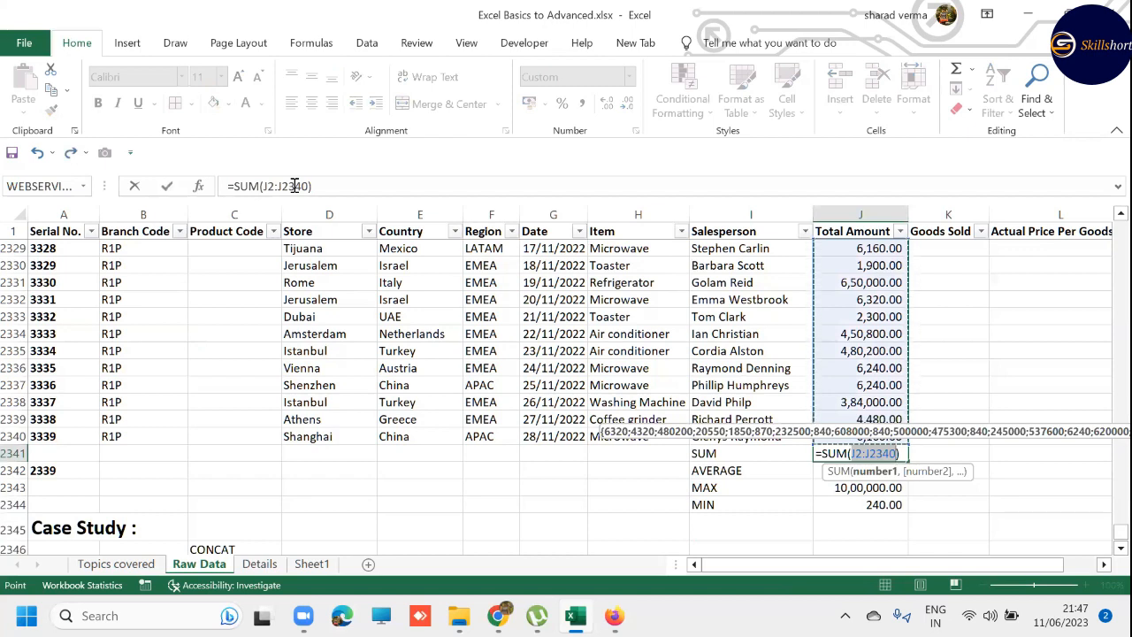
key(Return)
key(Tab)
key(Up)
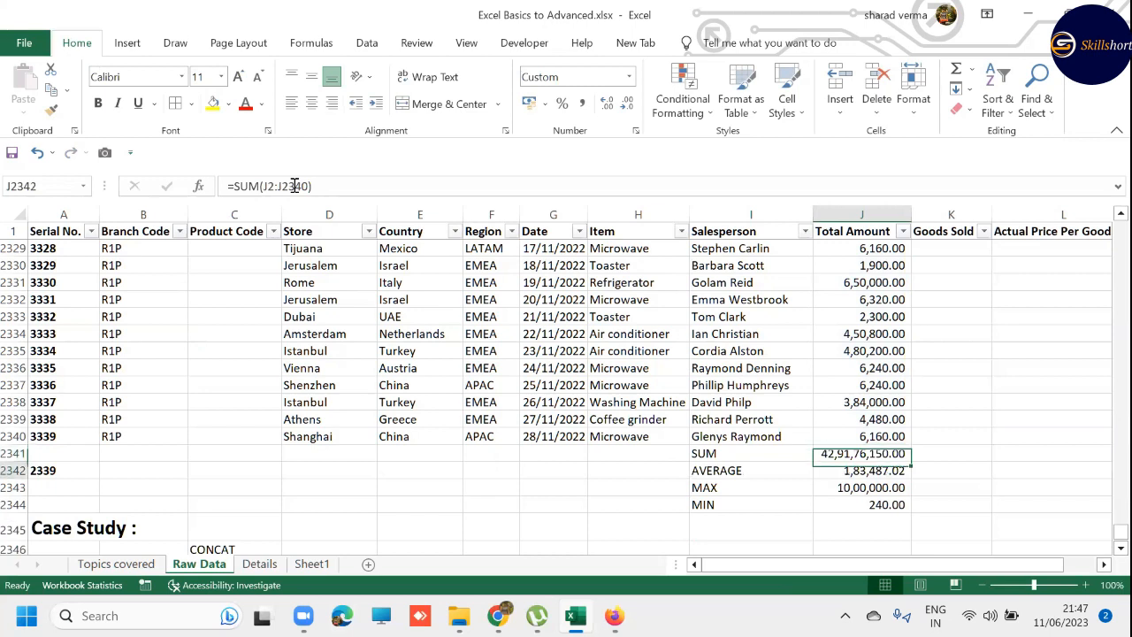
- Cross-check the average in cell K2342 by dividing the sum by the count with the formula =J2341/A2342
key(Down)
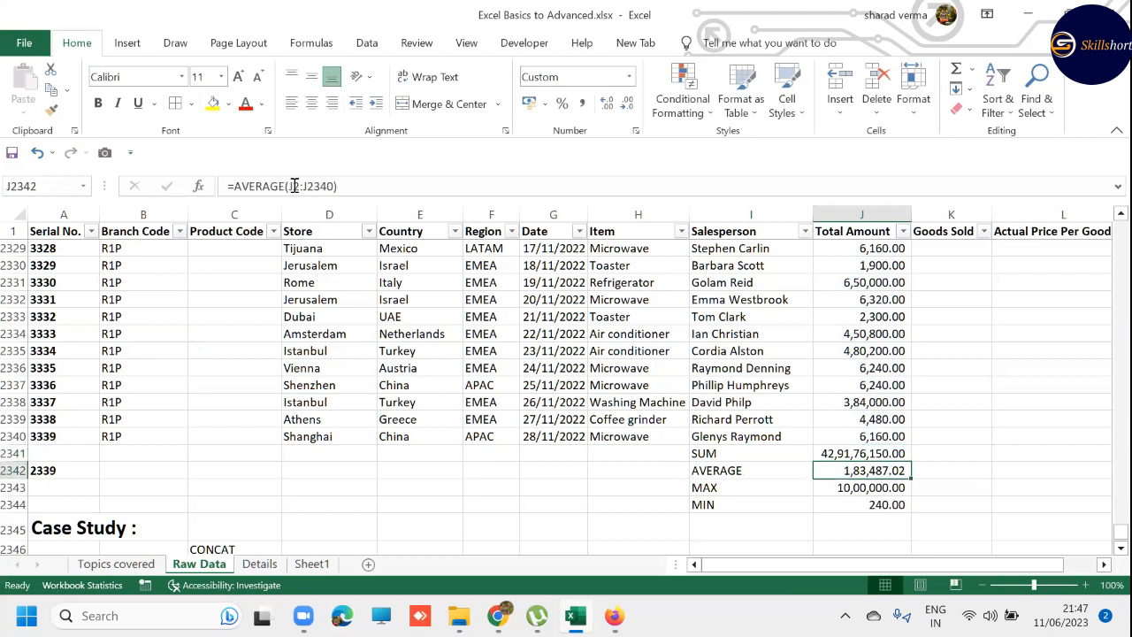
key(Right)
text(=)
key(Up)
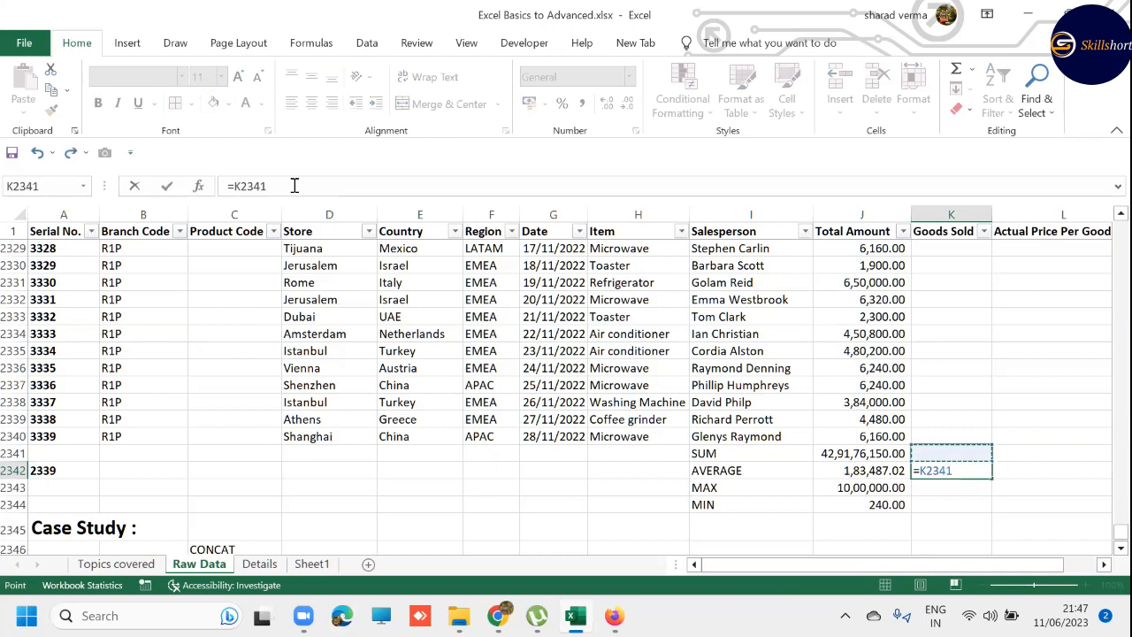
key(Left)
text(/)
key(Left)
key(Left)
key(Left)
key(Left)
key(Left)
key(Left)
key(Left)
key(Left)
key(Left)
key(Left)
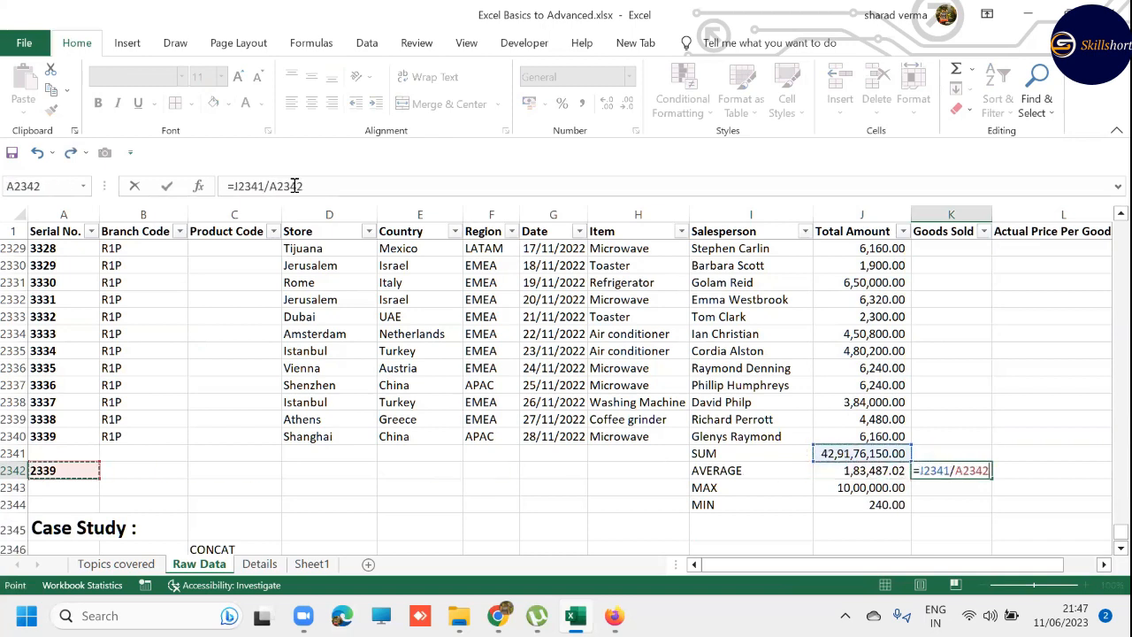
key(ctrl+Return)
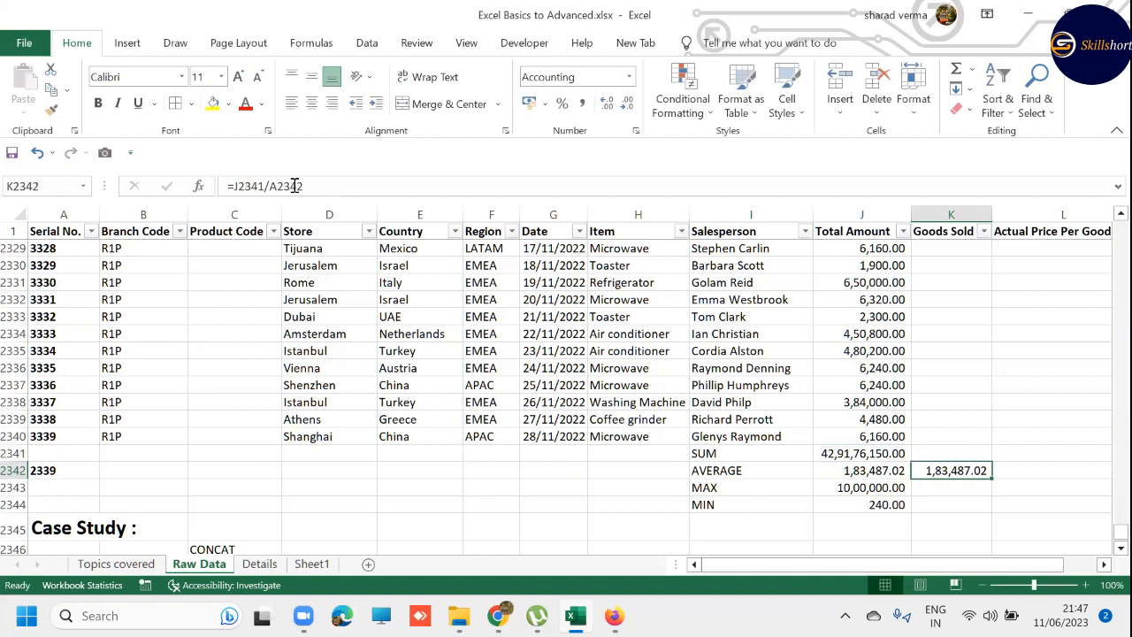
- Inspect the cell references used by the division formula in K2342 and the AVERAGE formula in J2342
click(294, 185)
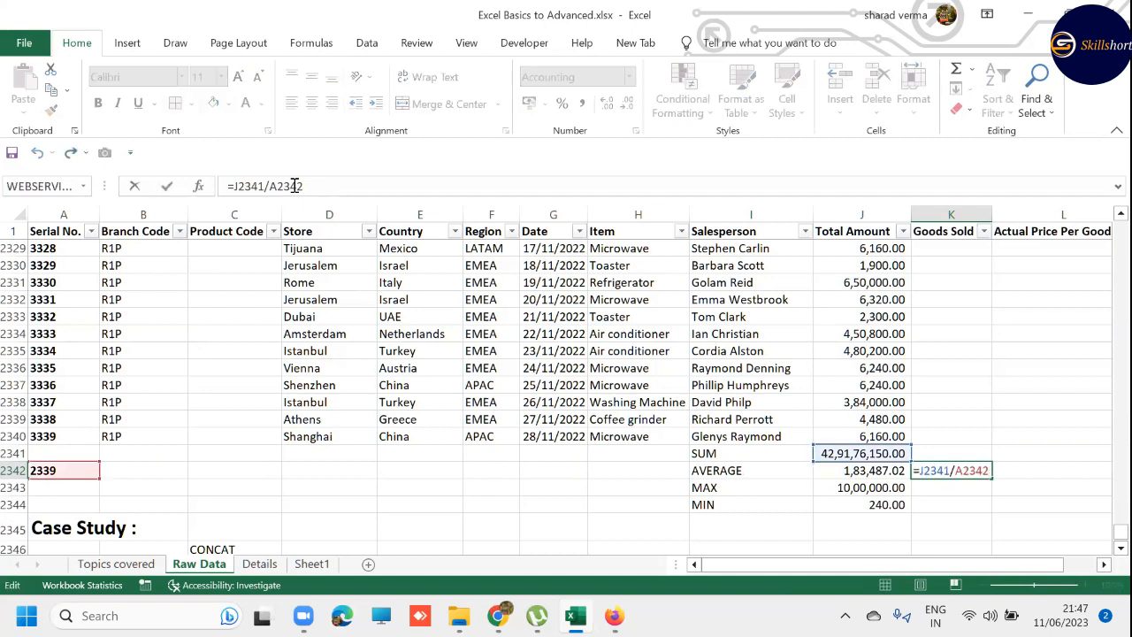
key(Escape)
key(Left)
click(295, 185)
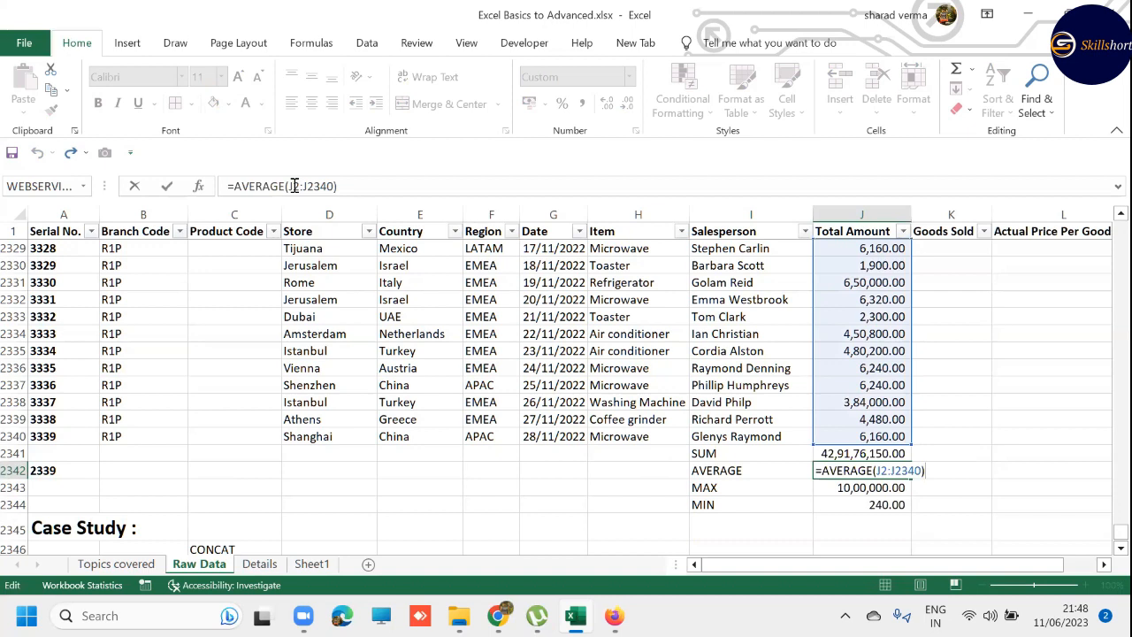
key(ctrl+Return)
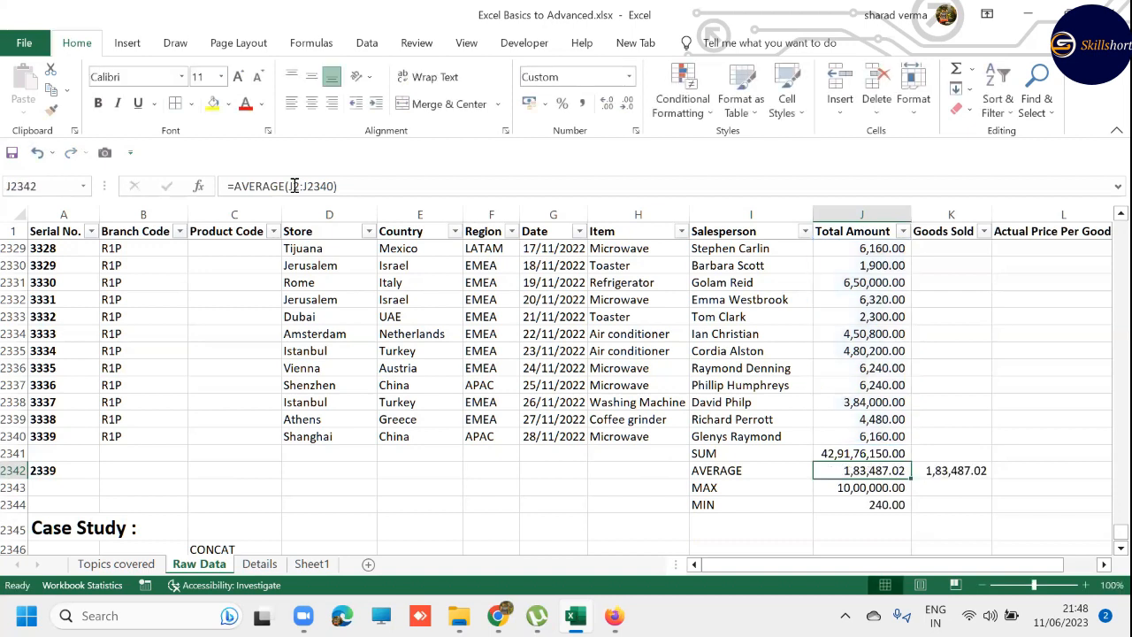
- Delete the contents of the summary block I2341:K2344, undo that, and wipe the block's contents and formatting with Clear All
key(Left)
key(Up)
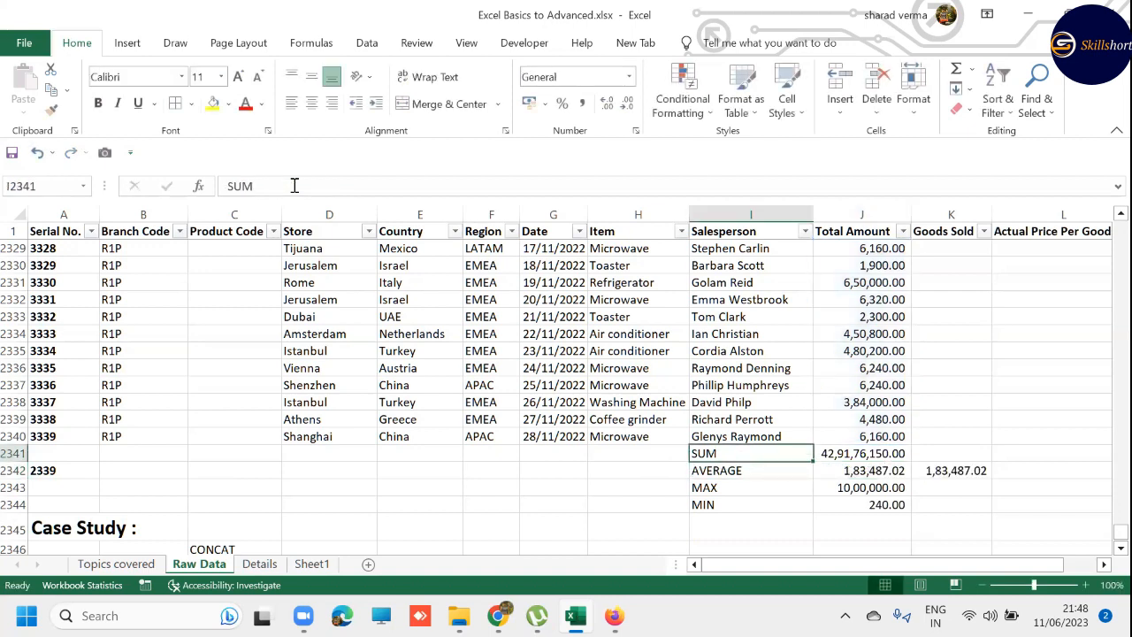
key(shift+Right)
key(shift+Right)
key(shift+Down)
key(shift+Down)
key(shift+Down)
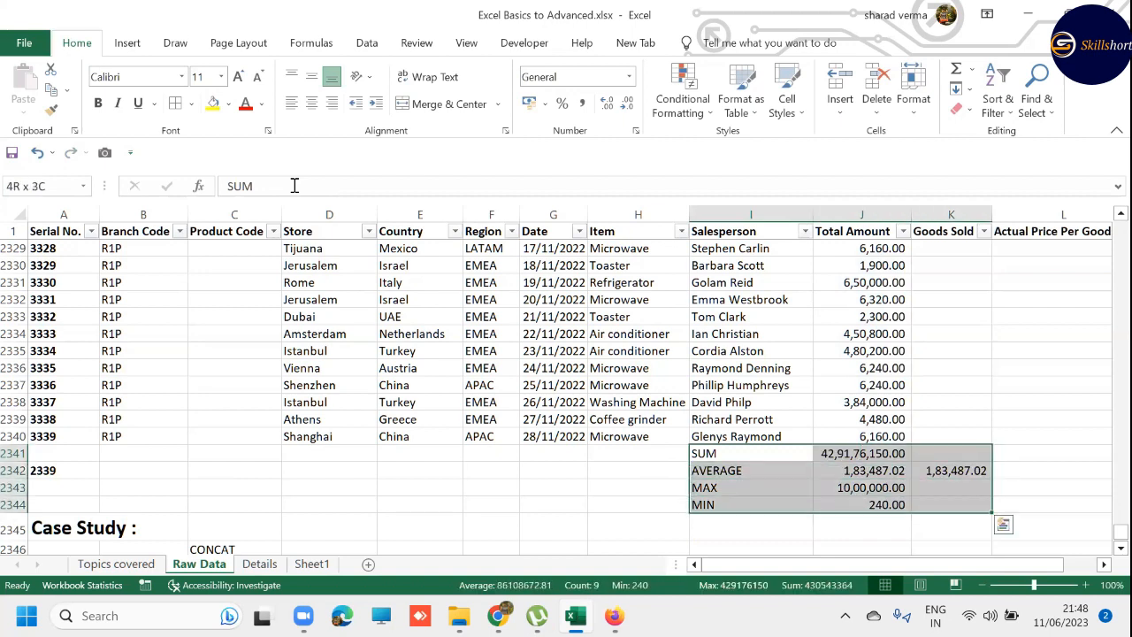
key(Delete)
key(ctrl+z)
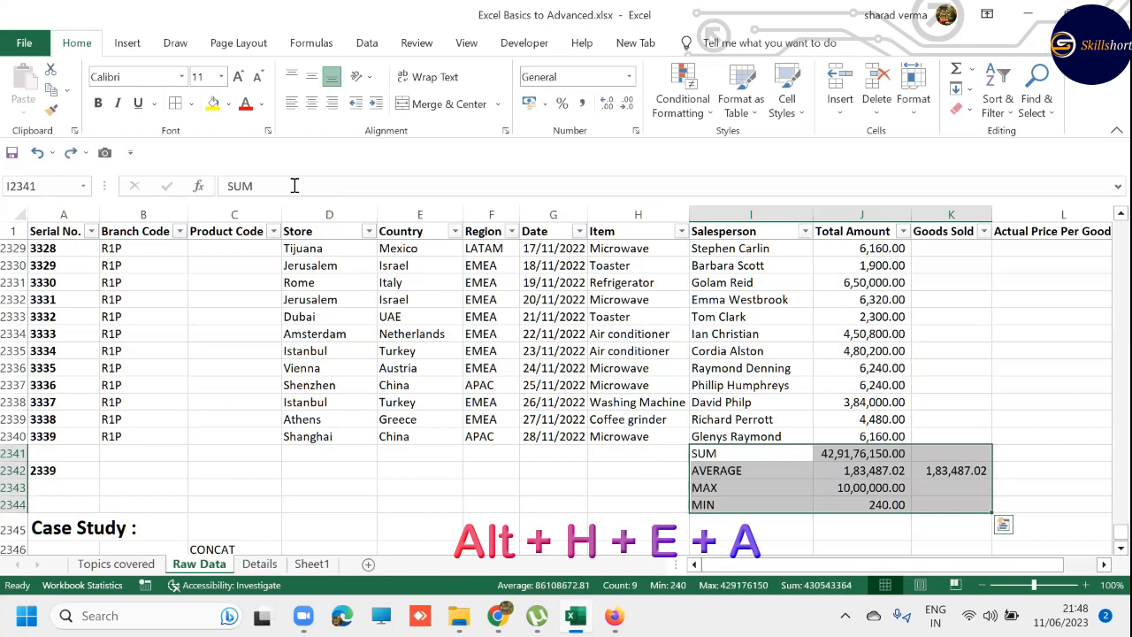
key(alt+h)
key(e)
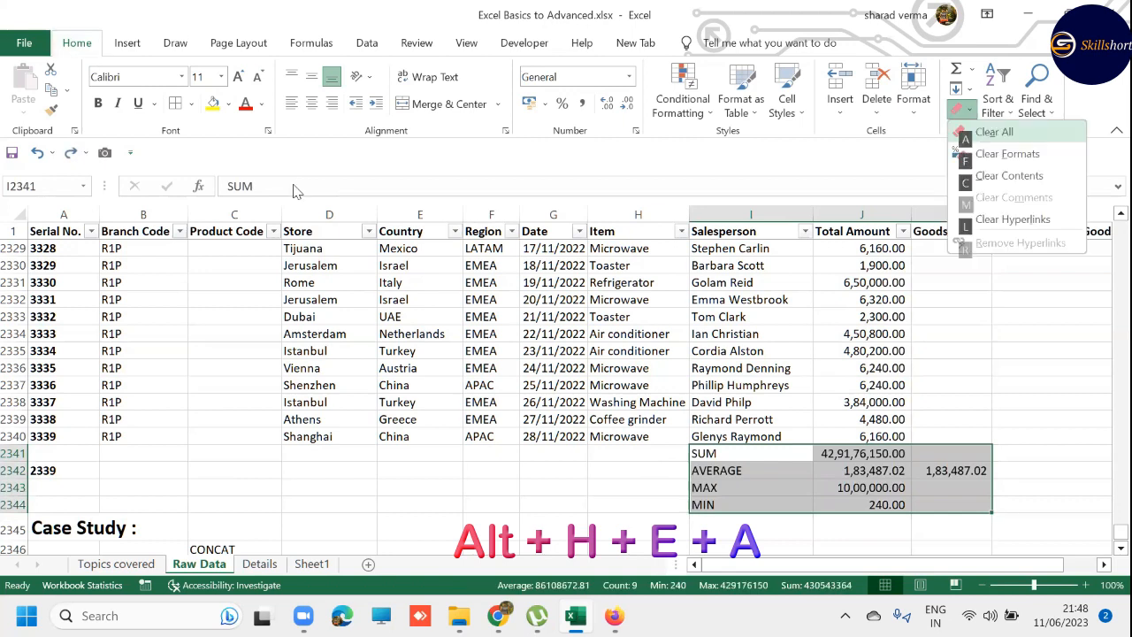
key(a)
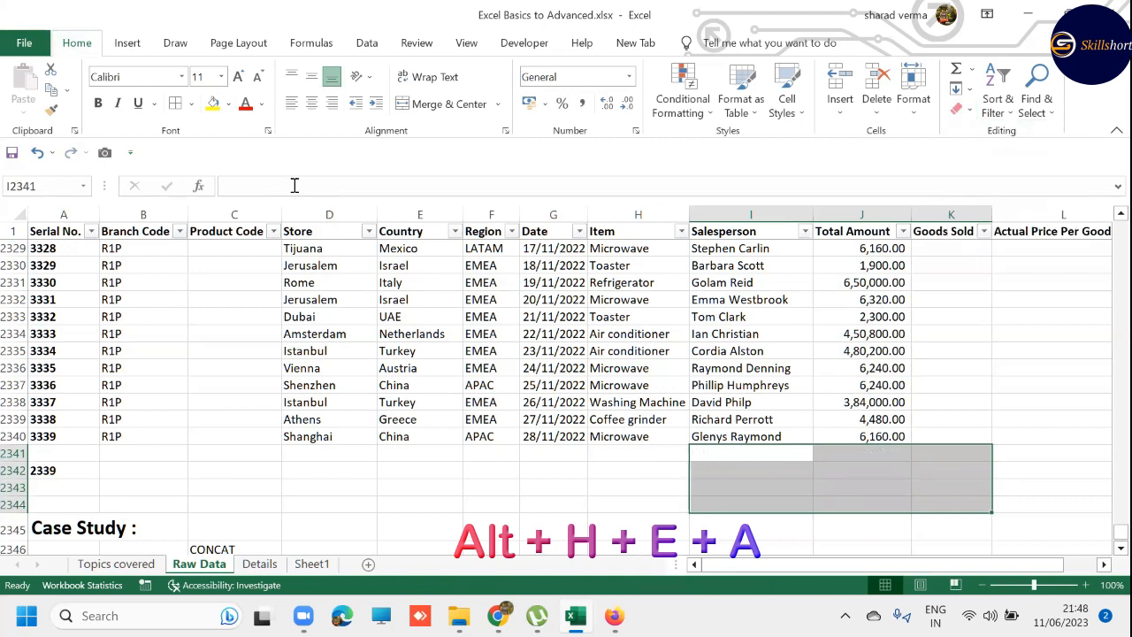
- Clear the serial number count from cell A2342 and delete the entire row 2342
key(Left)
key(Down)
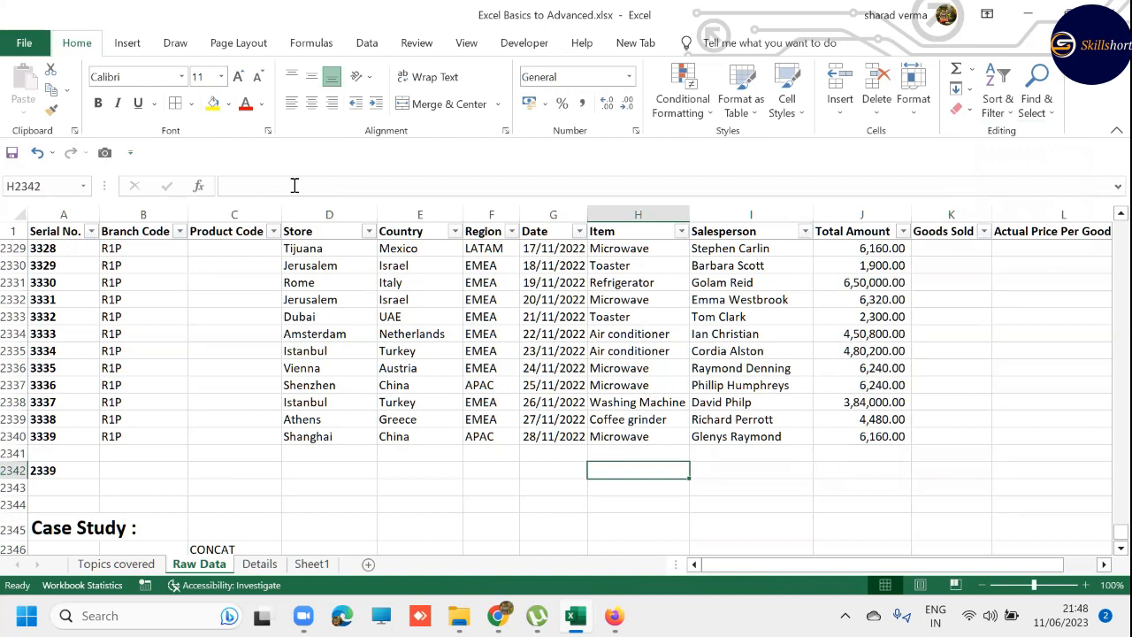
key(Up)
key(Up)
key(Down)
key(Down)
key(Home)
key(Delete)
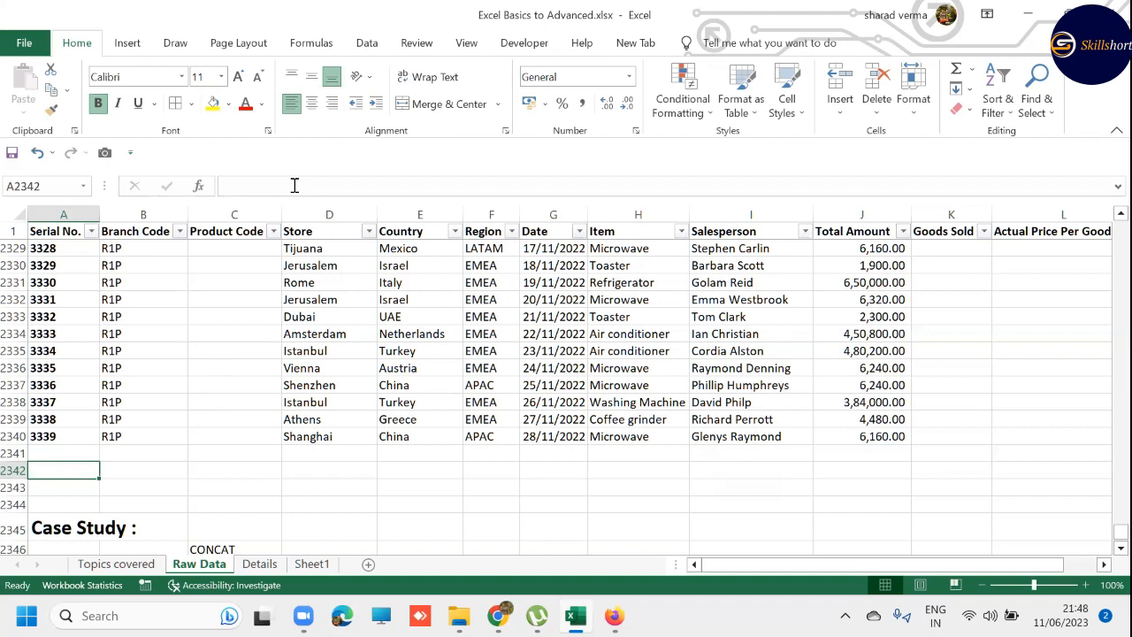
key(shift+space)
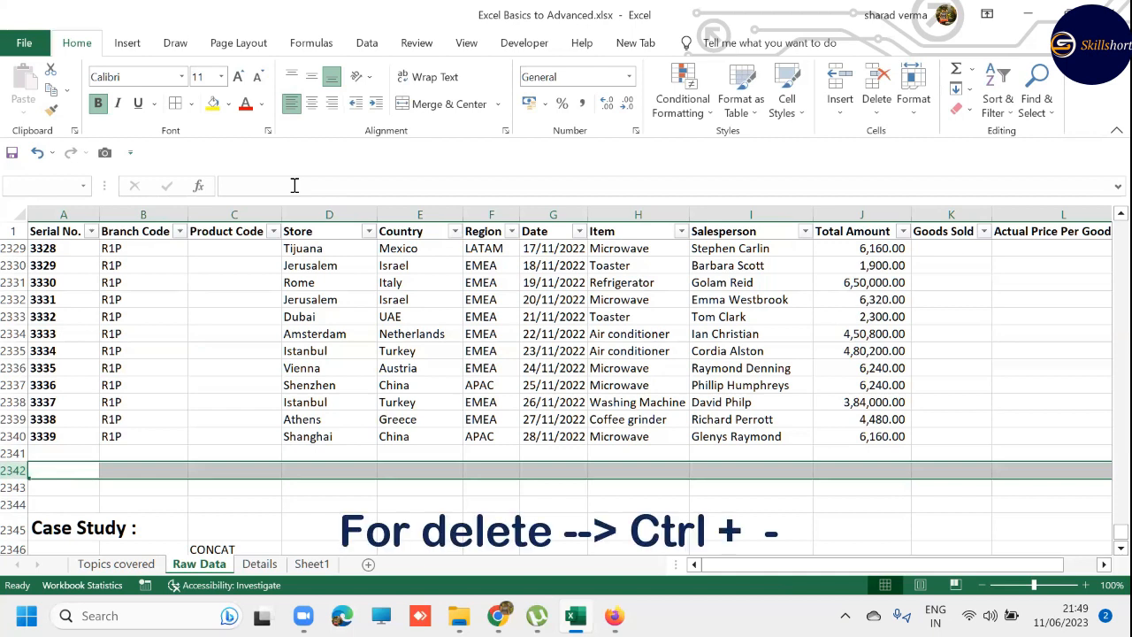
key(ctrl+minus)
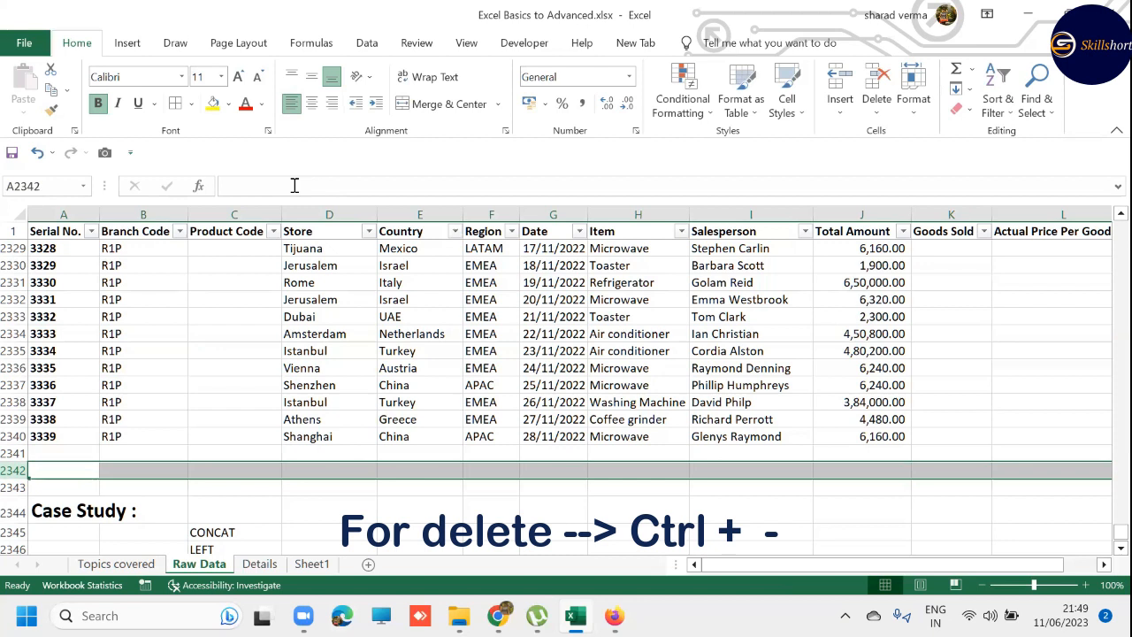
- Delete the entire Product Code column C and undo the deletion
click(232, 235)
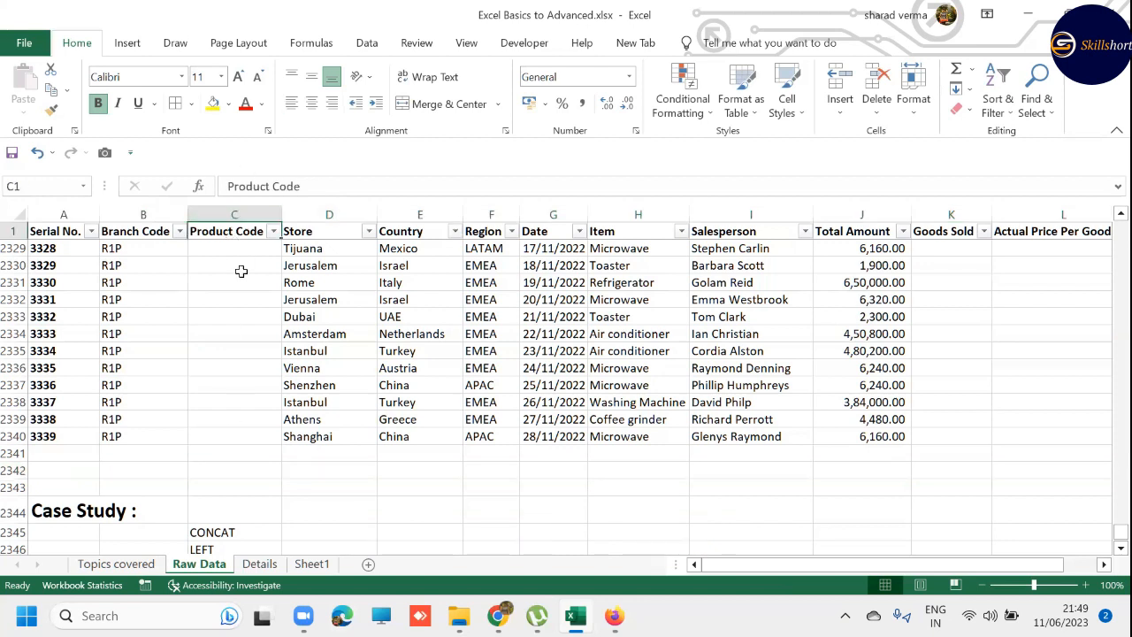
key(Down)
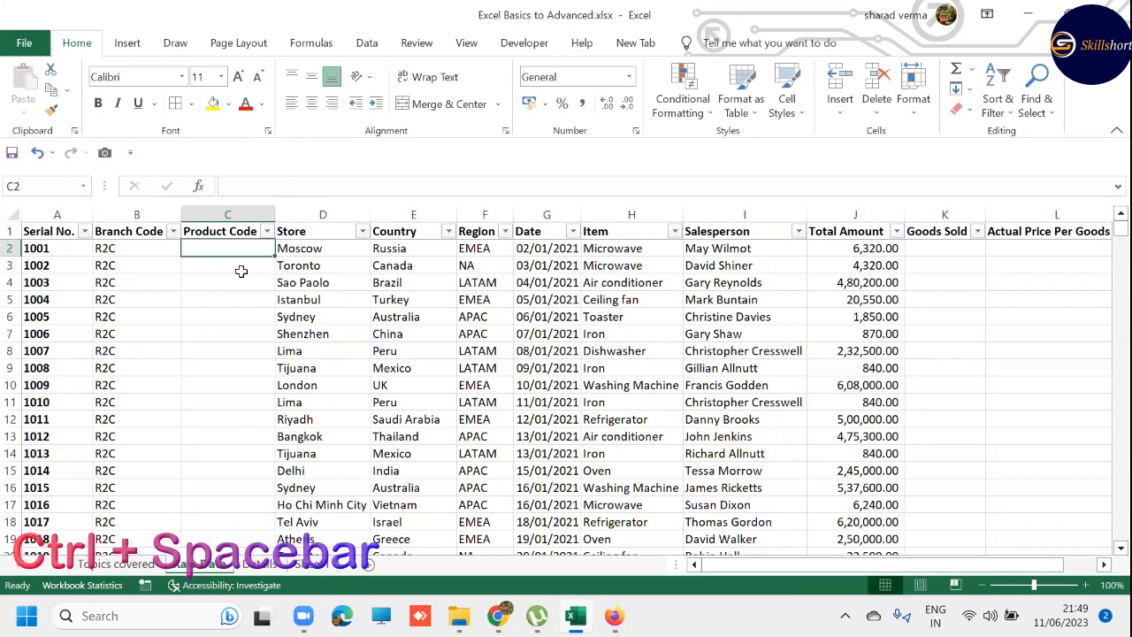
key(ctrl+space)
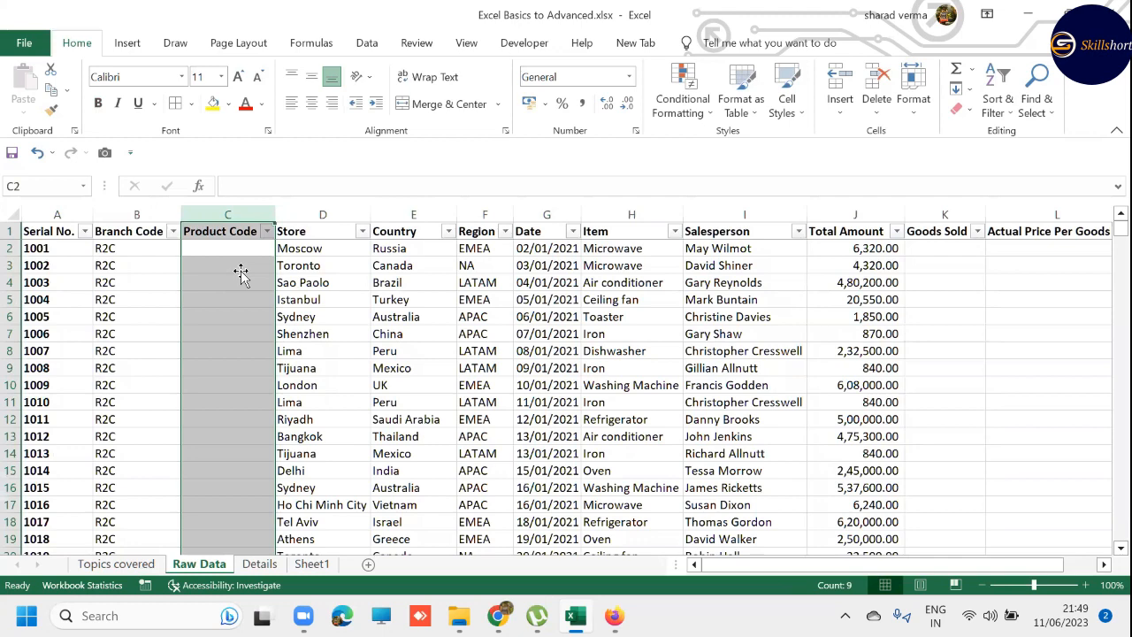
key(ctrl+minus)
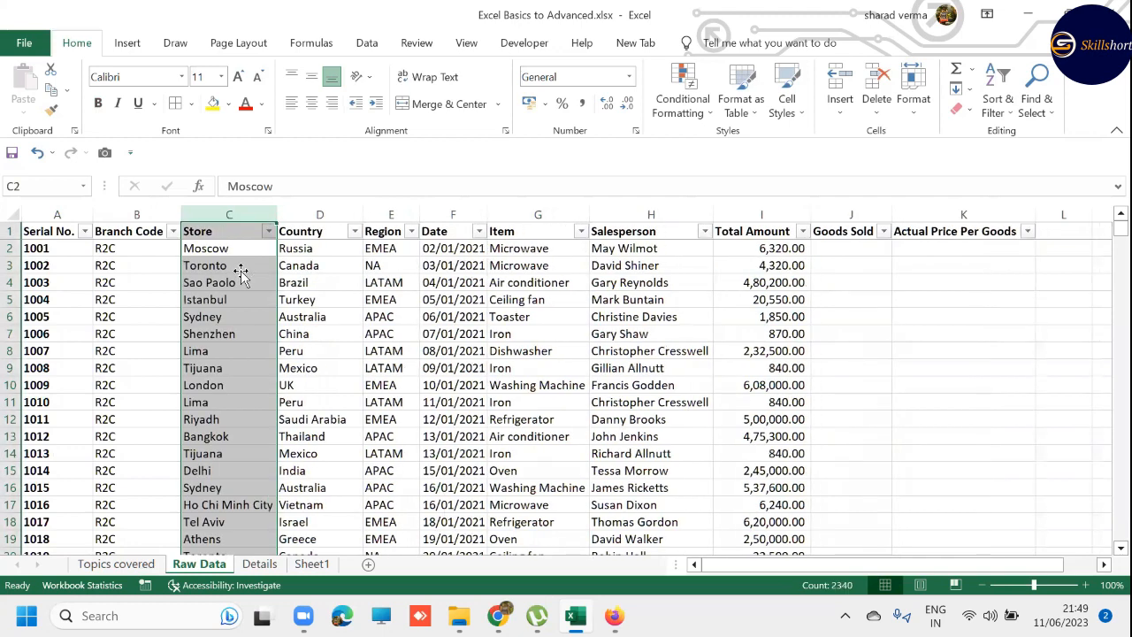
key(ctrl+z)
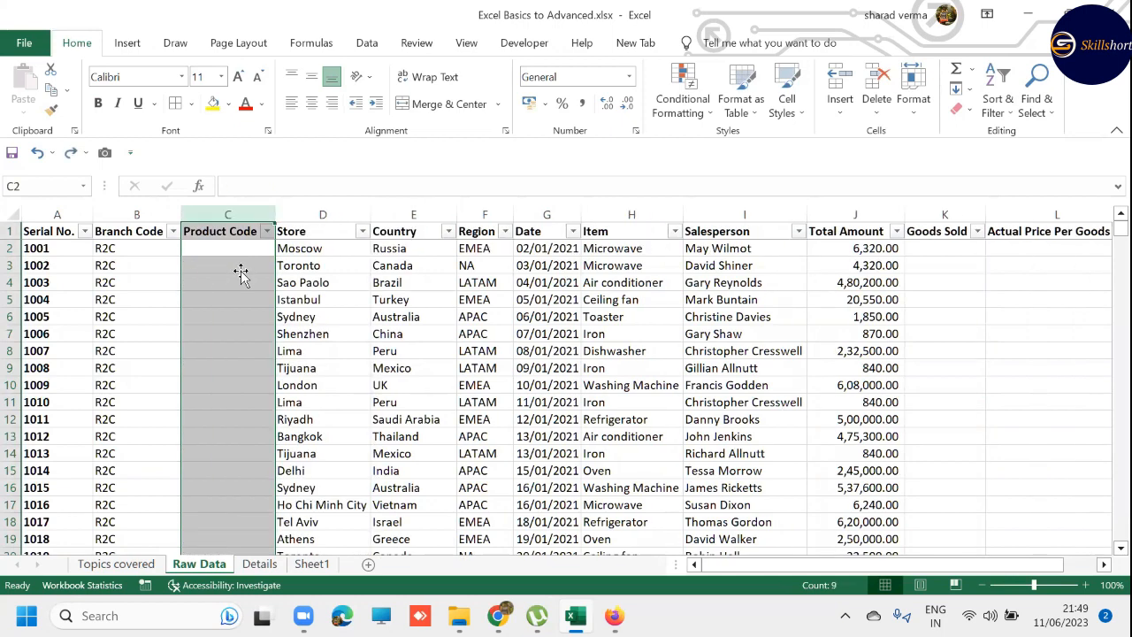
key(Down)
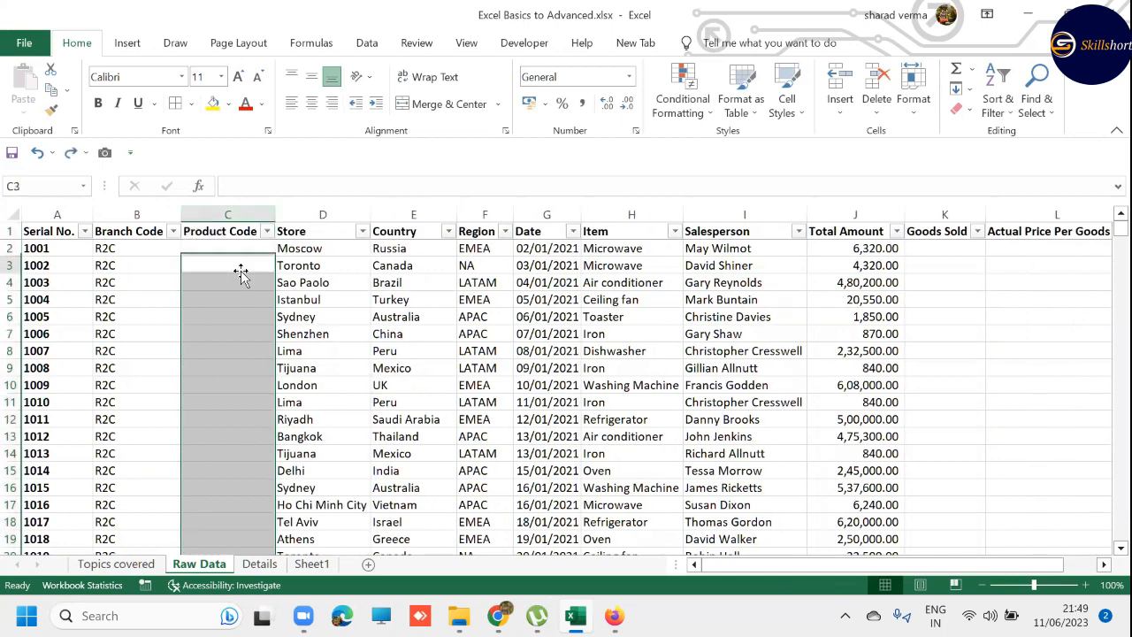
- From the single cell C2, delete column C with the Entire column option and undo the deletion
key(Up)
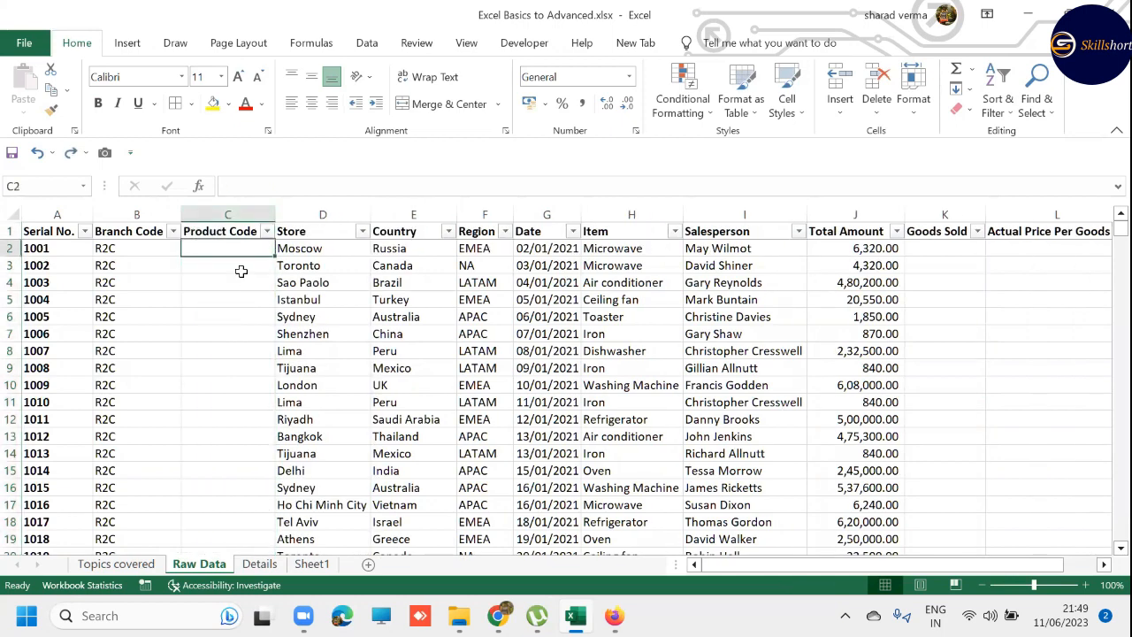
key(ctrl+minus)
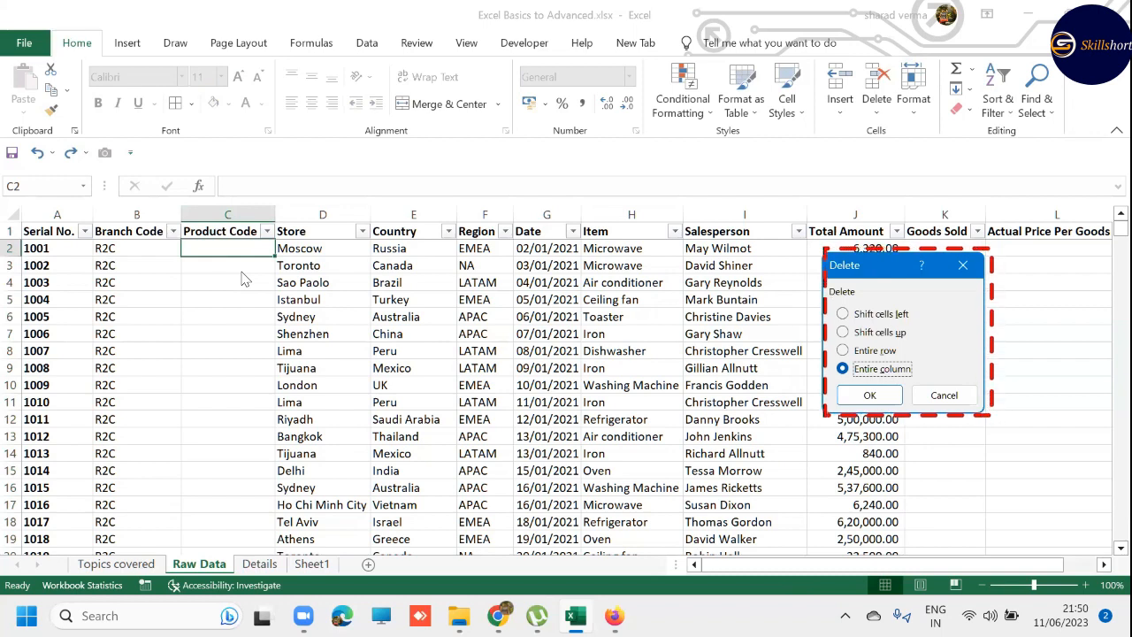
key(Return)
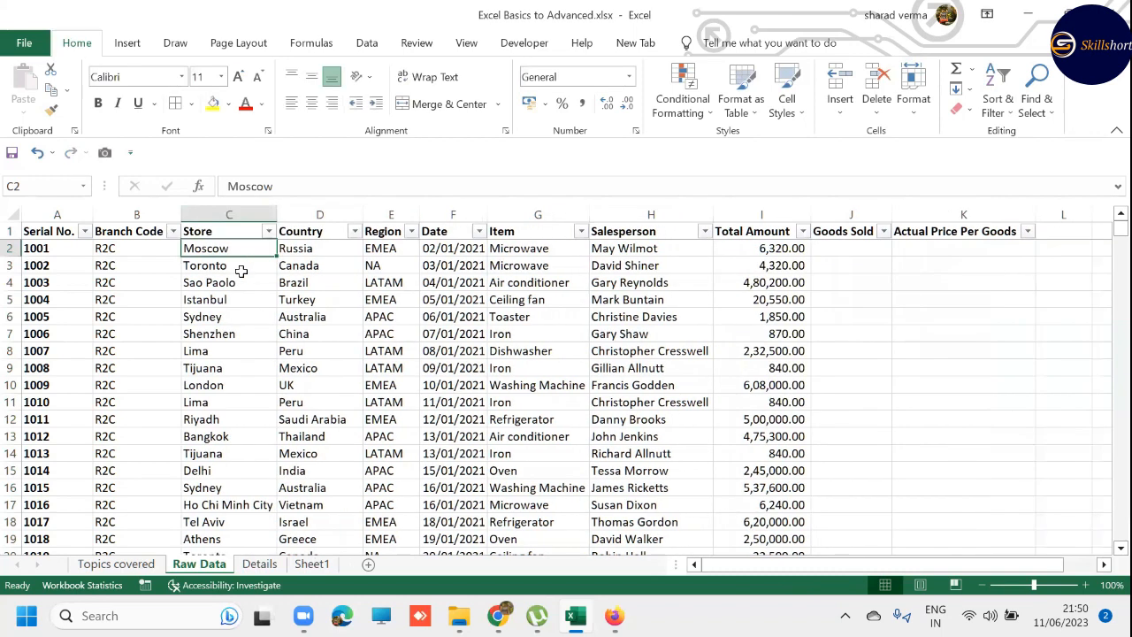
key(ctrl+z)
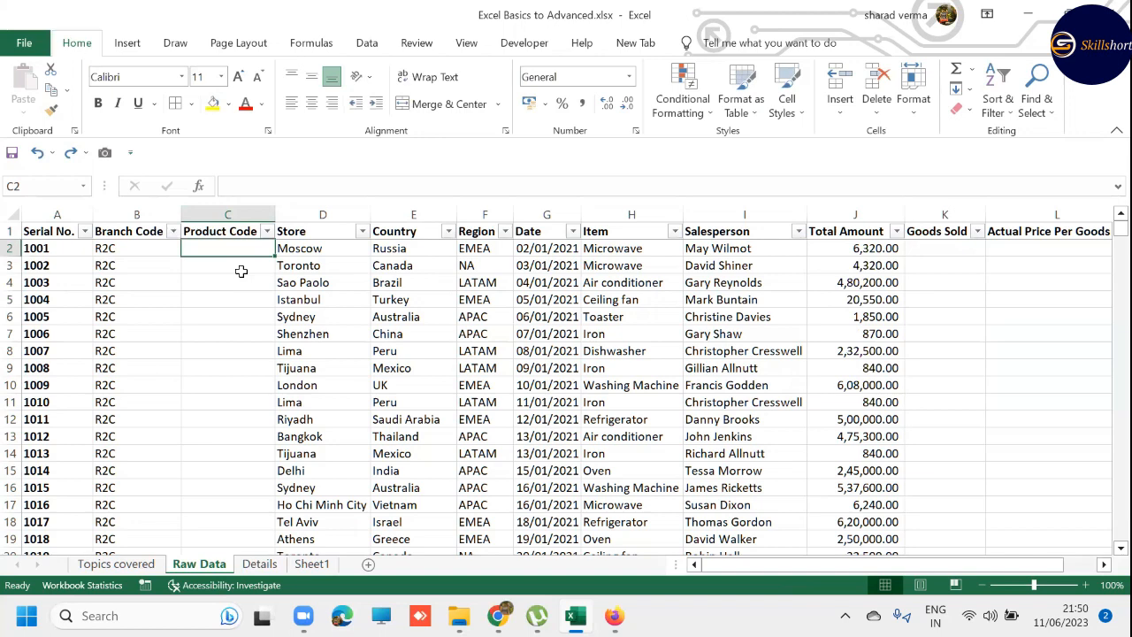
- Insert a blank column between Branch Code and Product Code by selecting all of column C, and remove it again
key(ctrl+shift+Down)
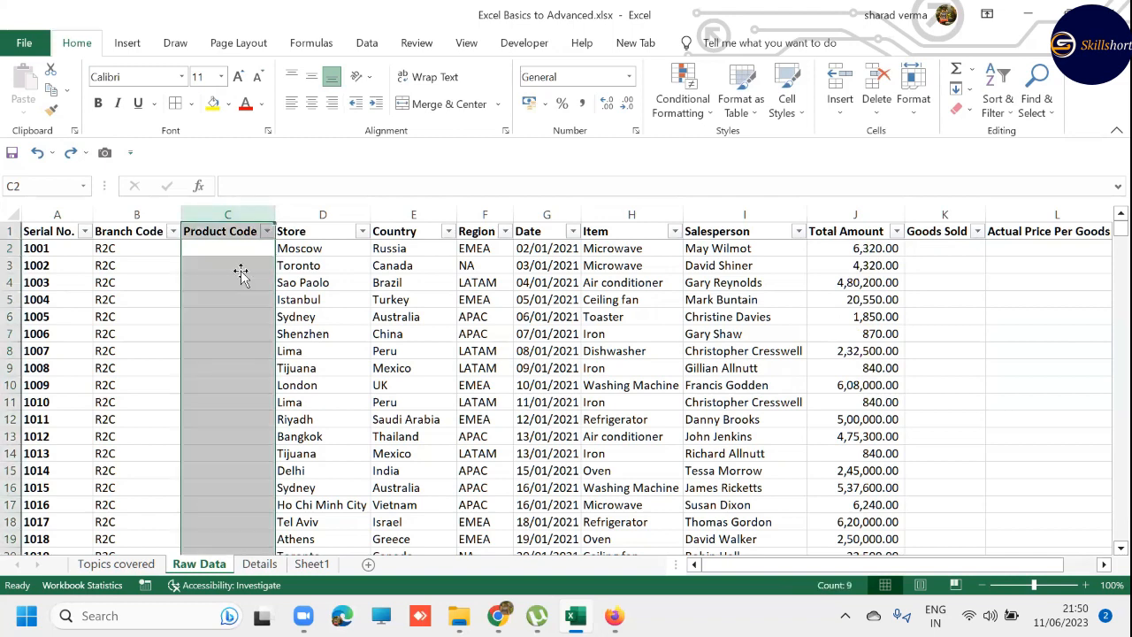
key(Left)
key(Right)
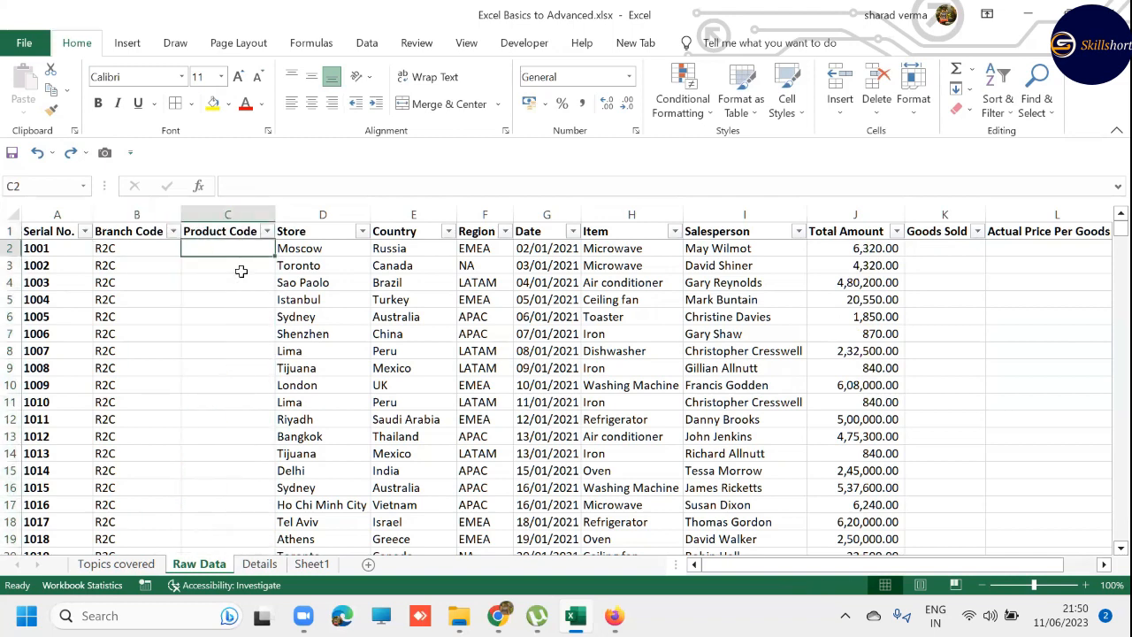
key(Left)
key(Up)
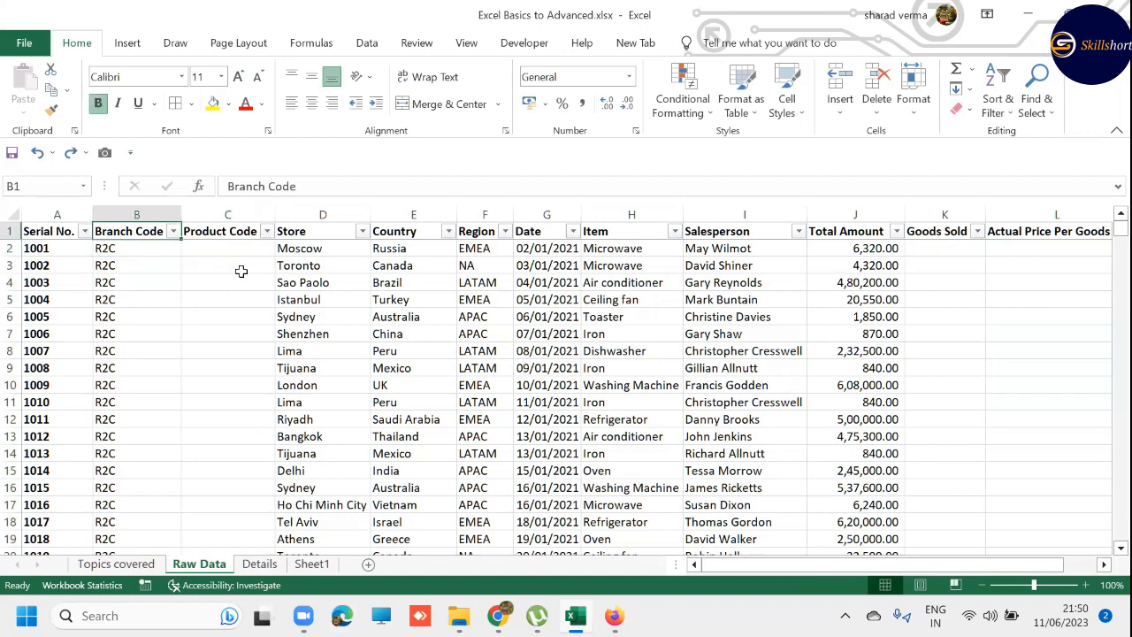
key(Right)
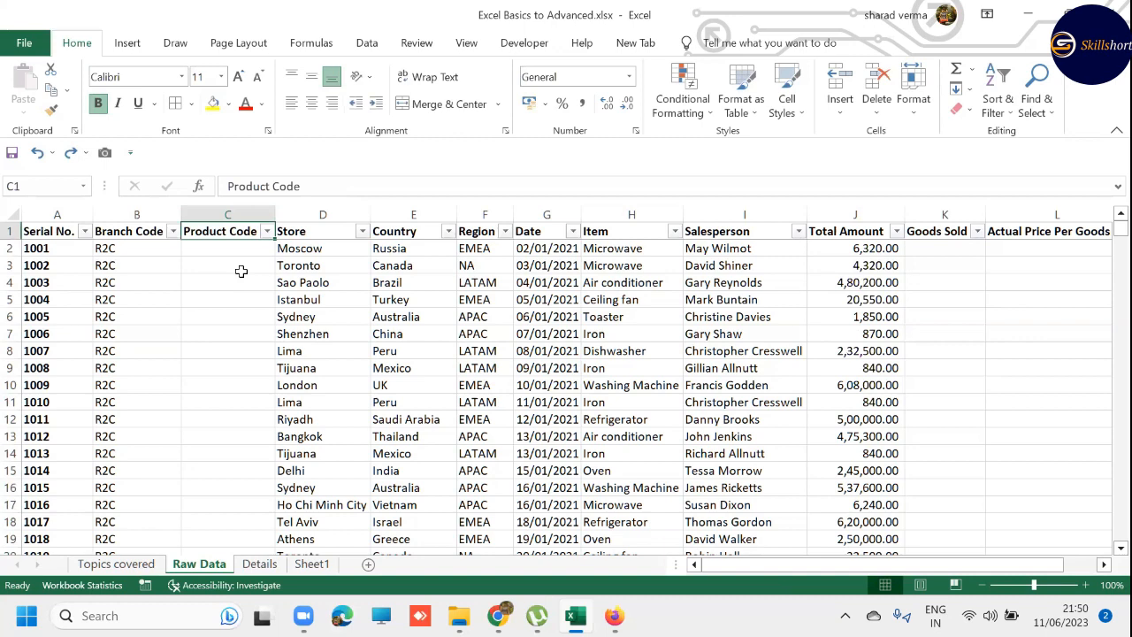
key(Left)
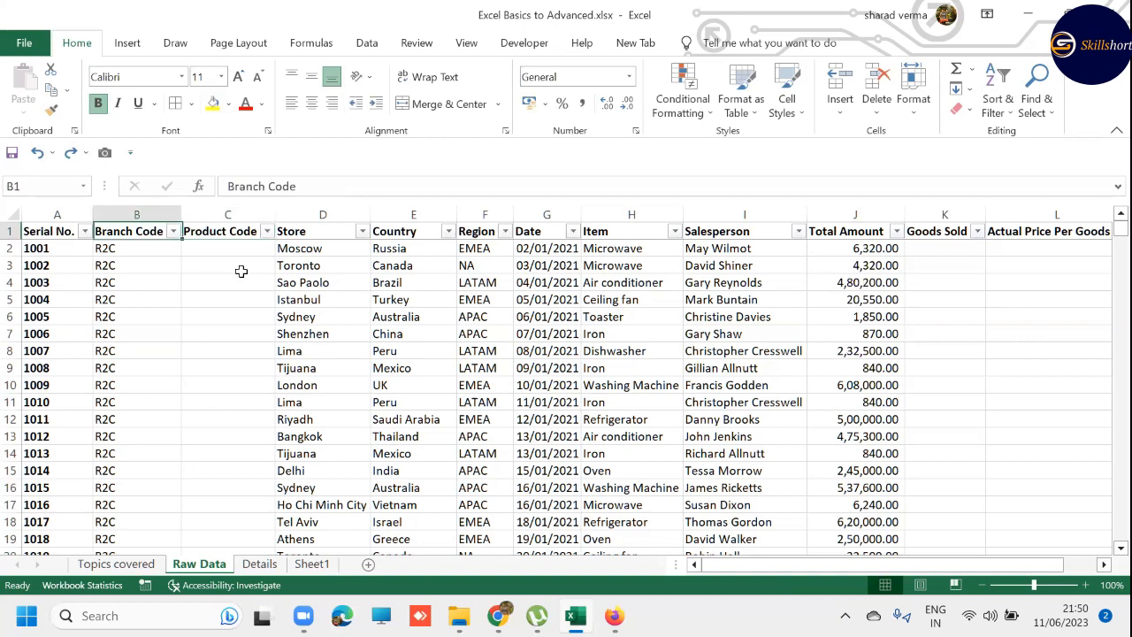
key(Right)
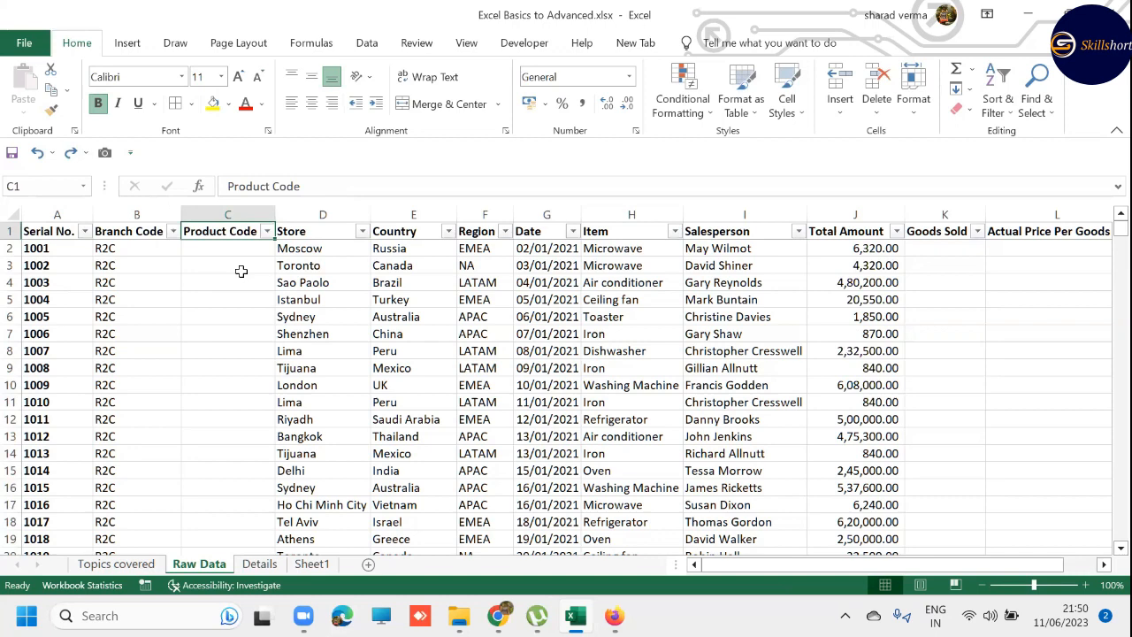
key(Left)
key(Right)
key(ctrl+shift+Down)
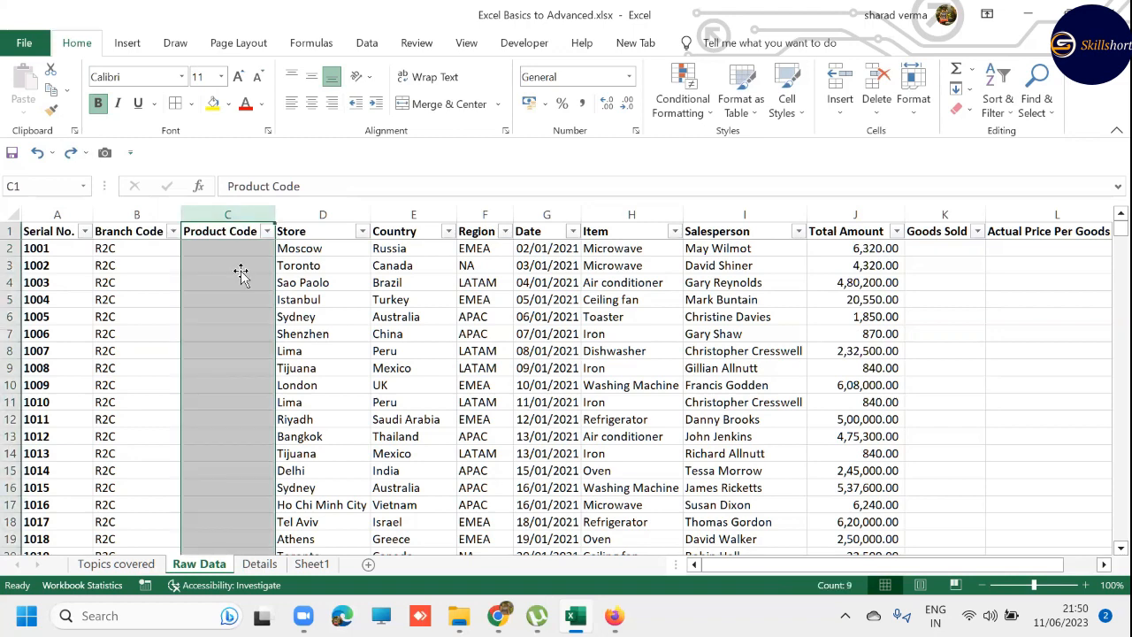
key(ctrl+plus)
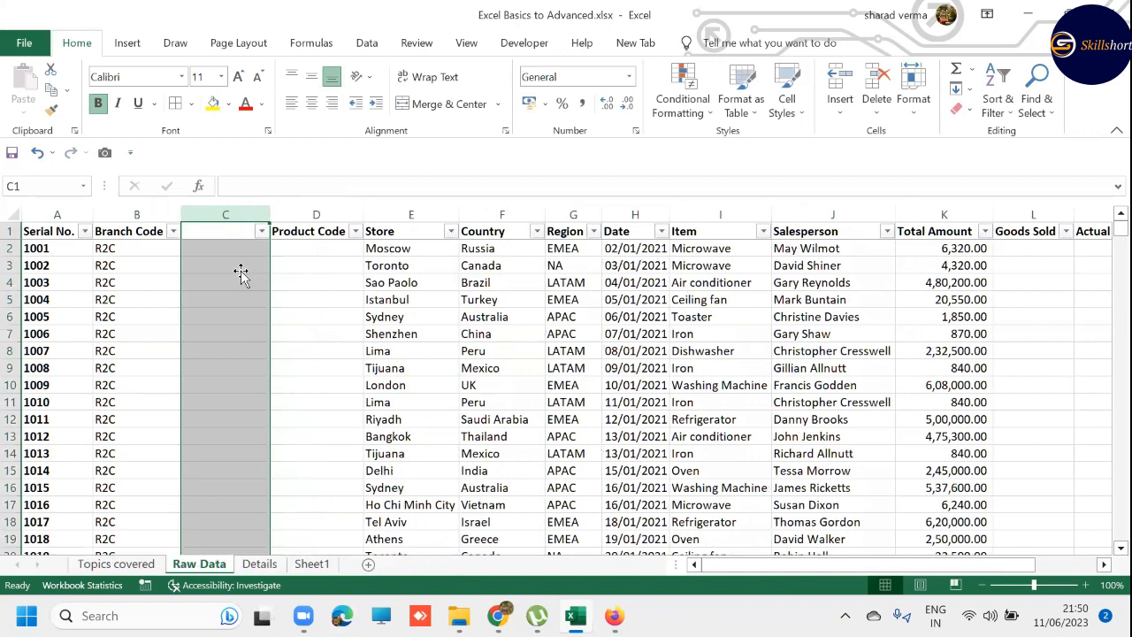
key(ctrl+minus)
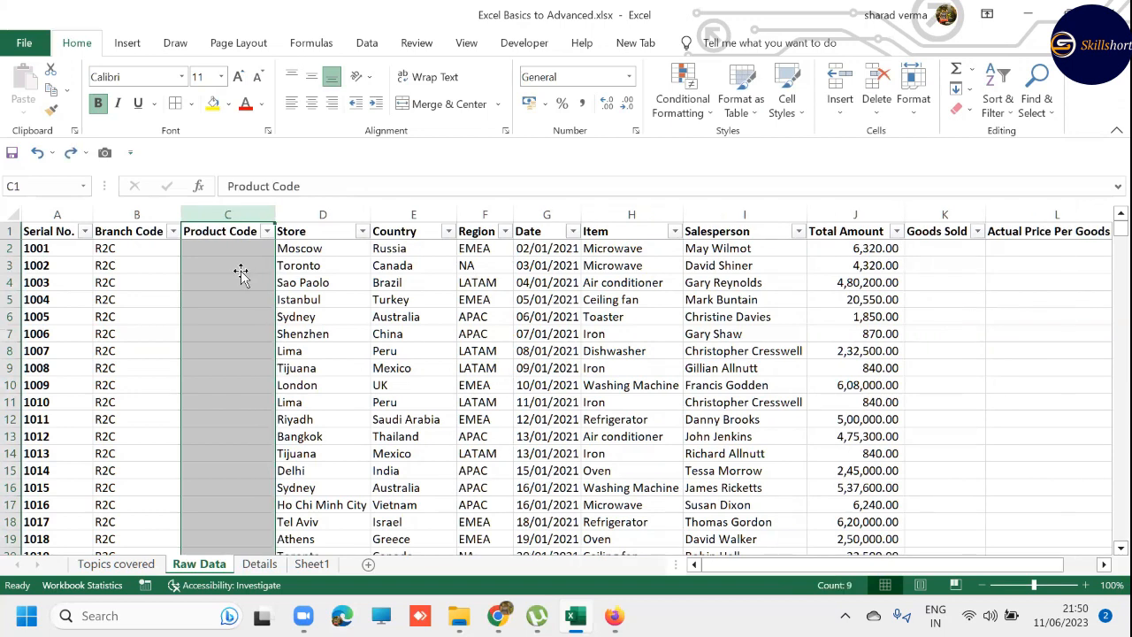
- Try to insert a cell at C1 with the Shift cells right option while the header filters are on
key(Up)
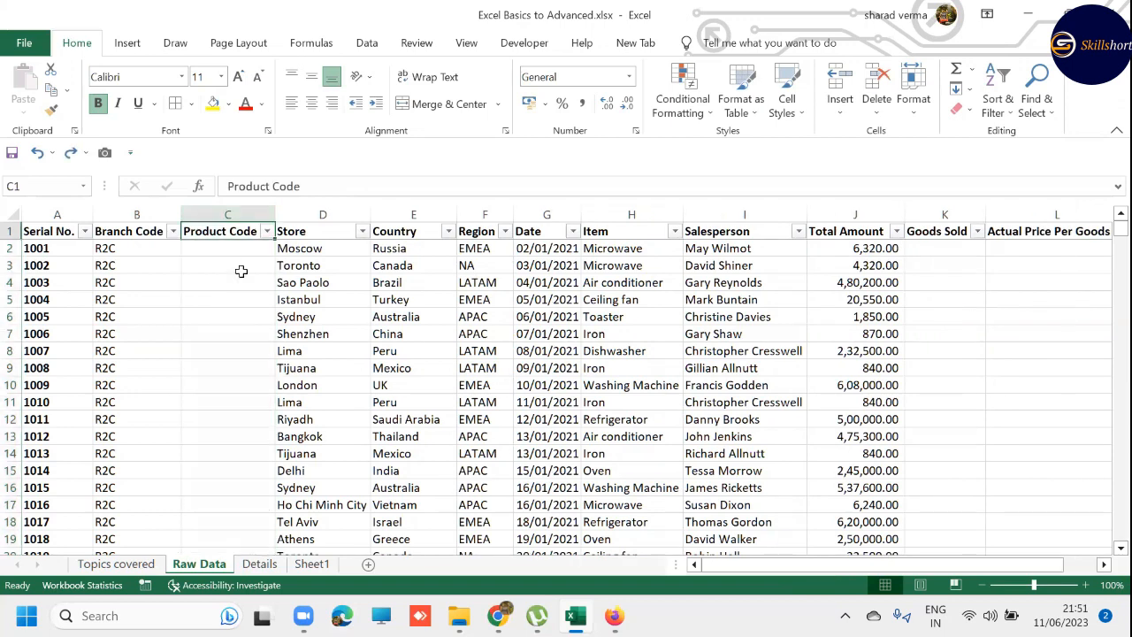
key(ctrl+shift+plus)
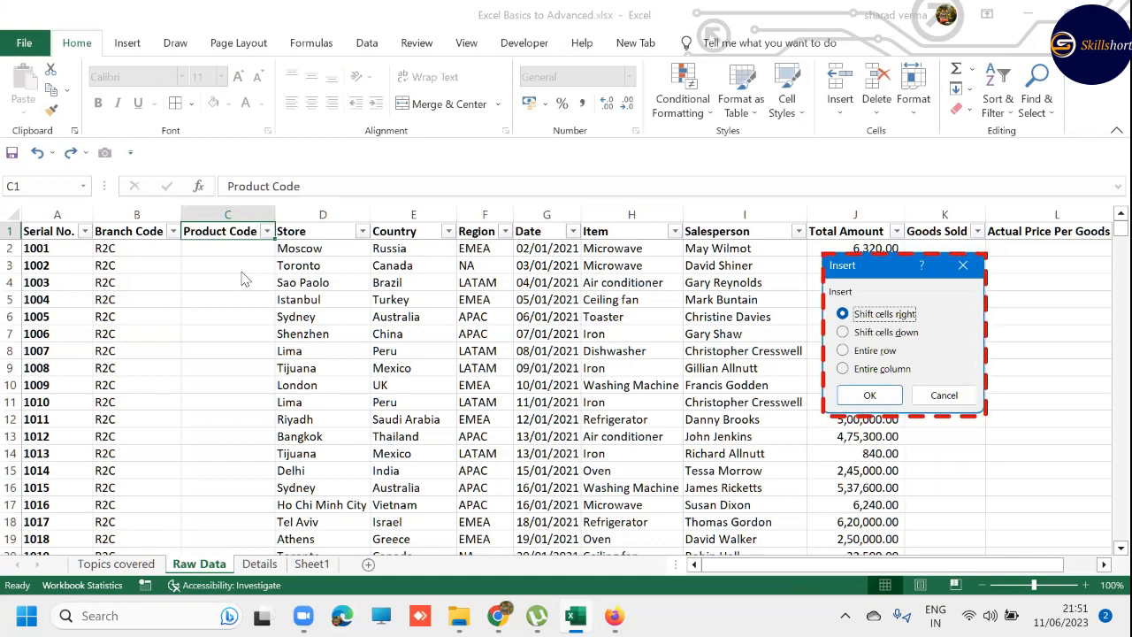
key(Return)
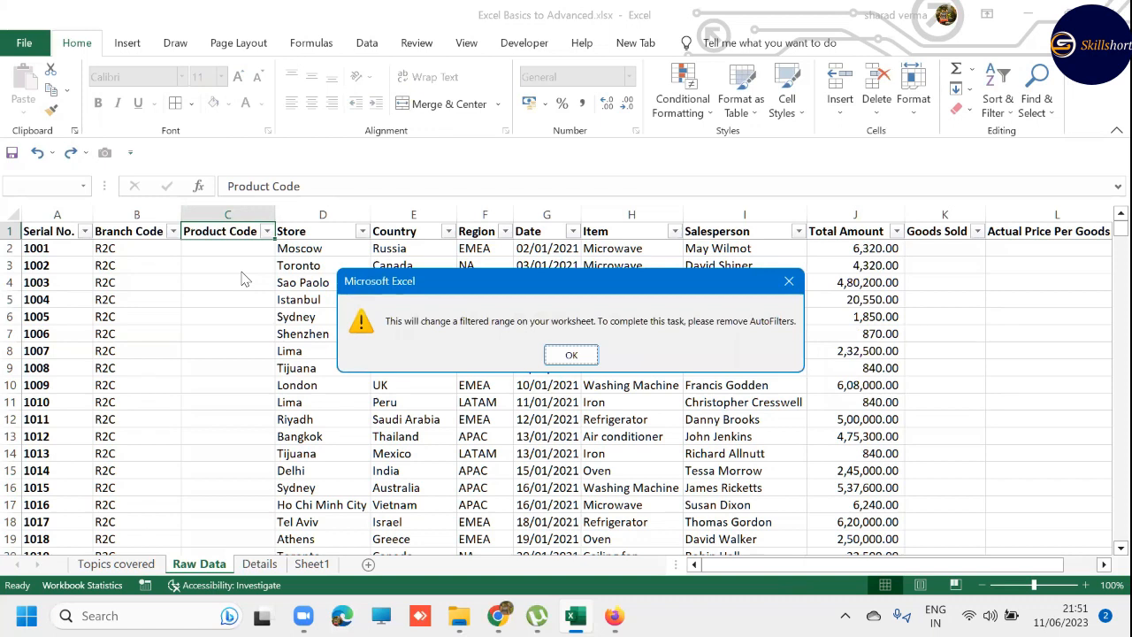
key(Return)
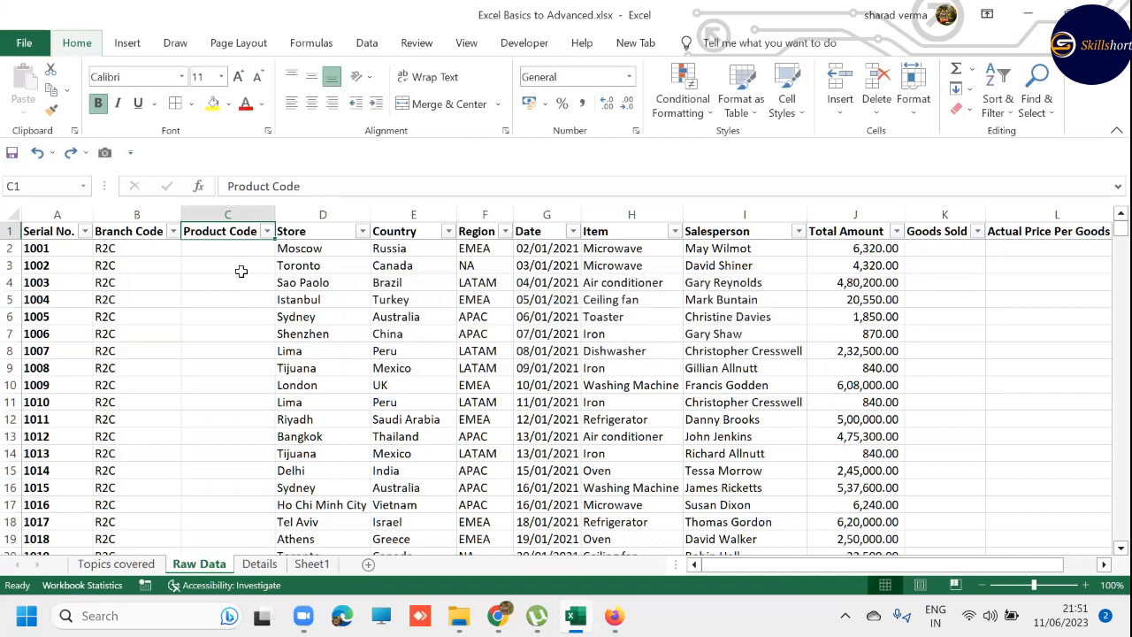
- With the header filters turned off, insert a cell at C1 using Shift cells right, undo the insertion, and restore the filters
key(ctrl+shift+l)
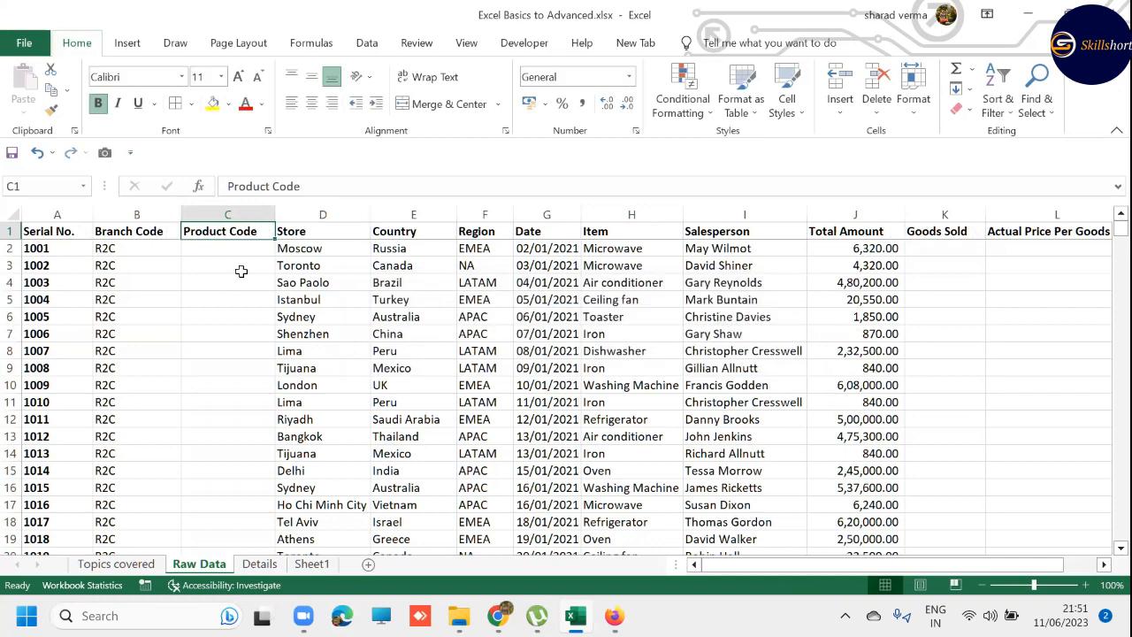
key(ctrl+shift+equal)
key(Return)
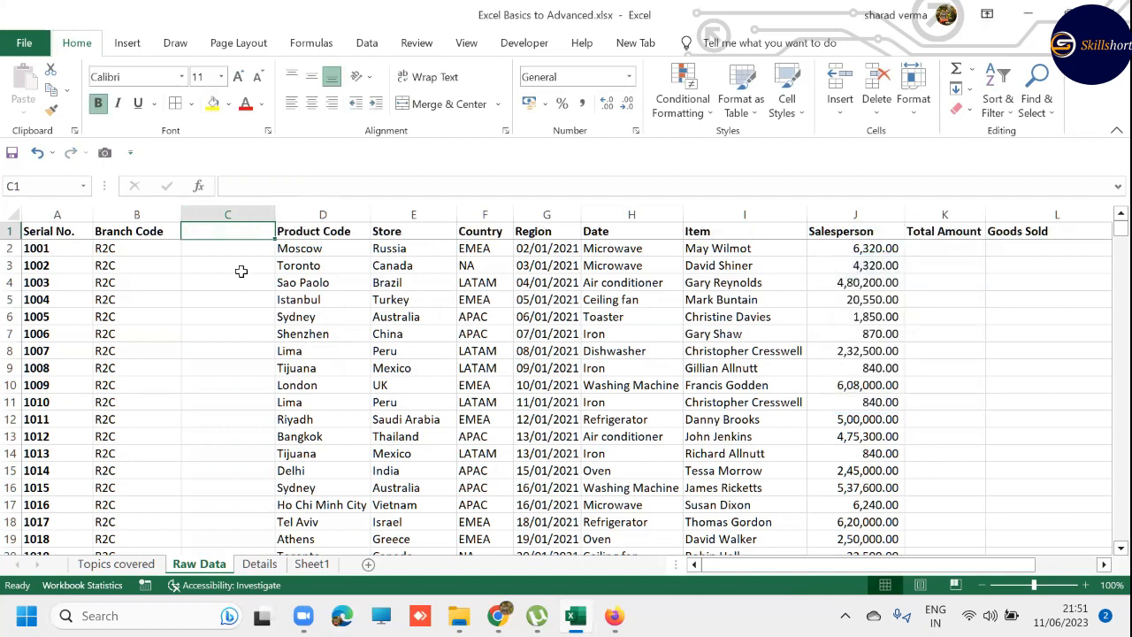
key(ctrl+z)
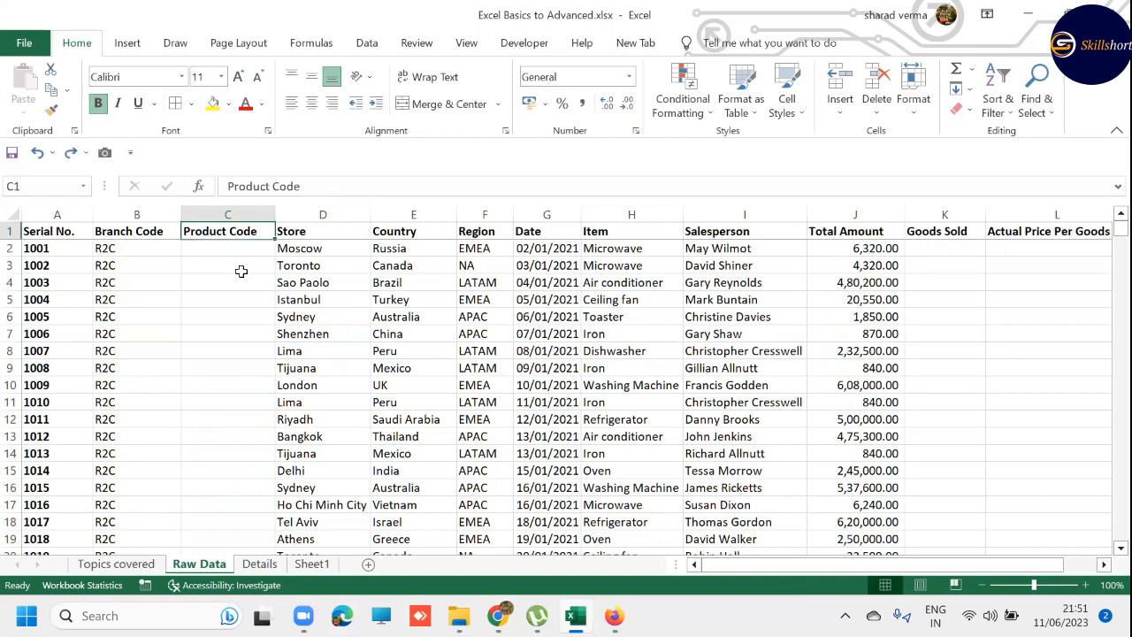
key(ctrl+y)
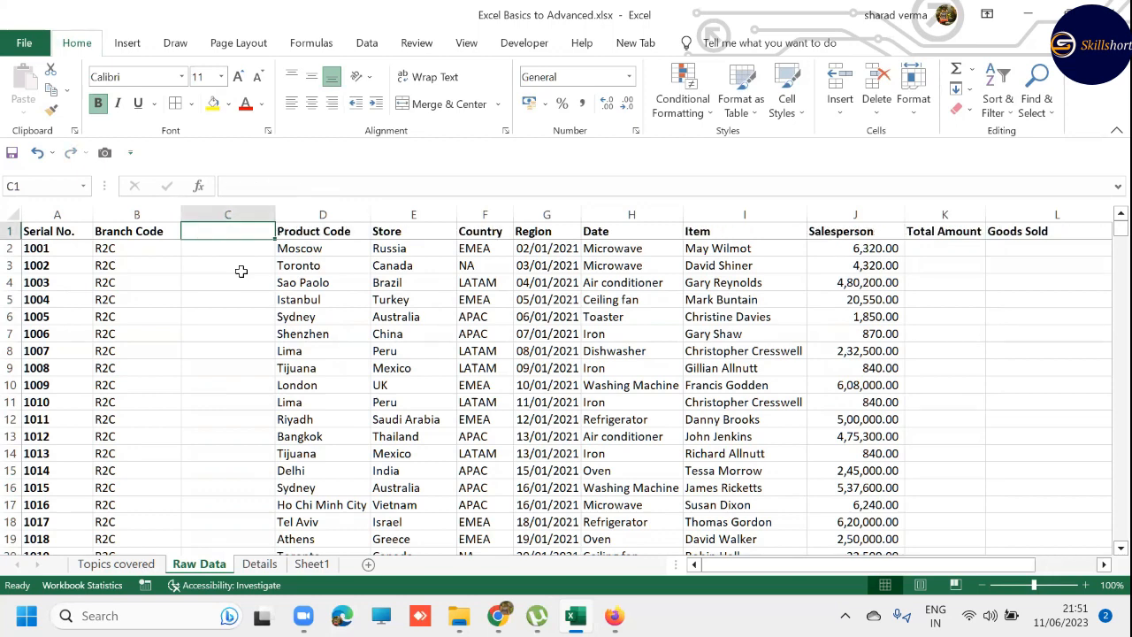
key(ctrl+z)
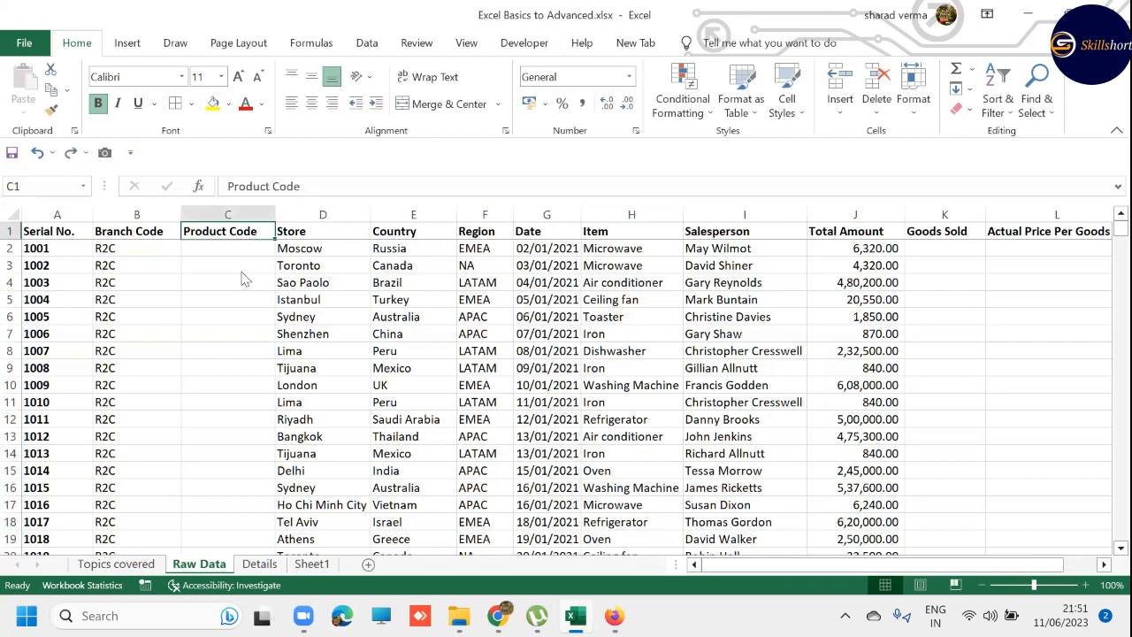
key(ctrl+shift+l)
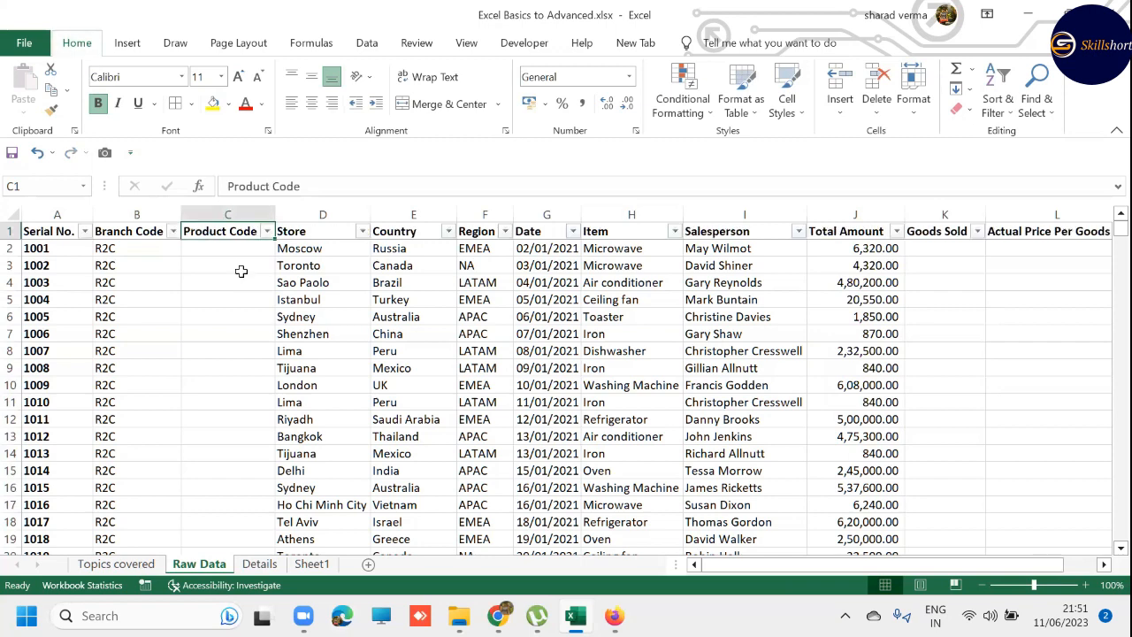
- Turn the header row's filters off and on again
key(Down)
key(Up)
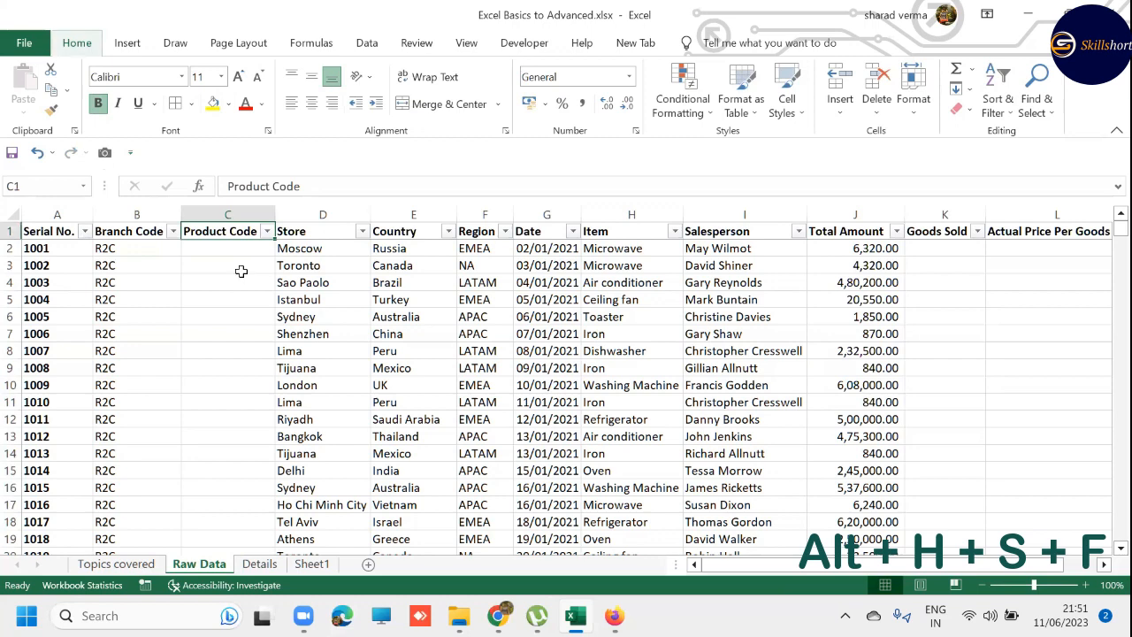
key(alt+h)
key(s)
key(f)
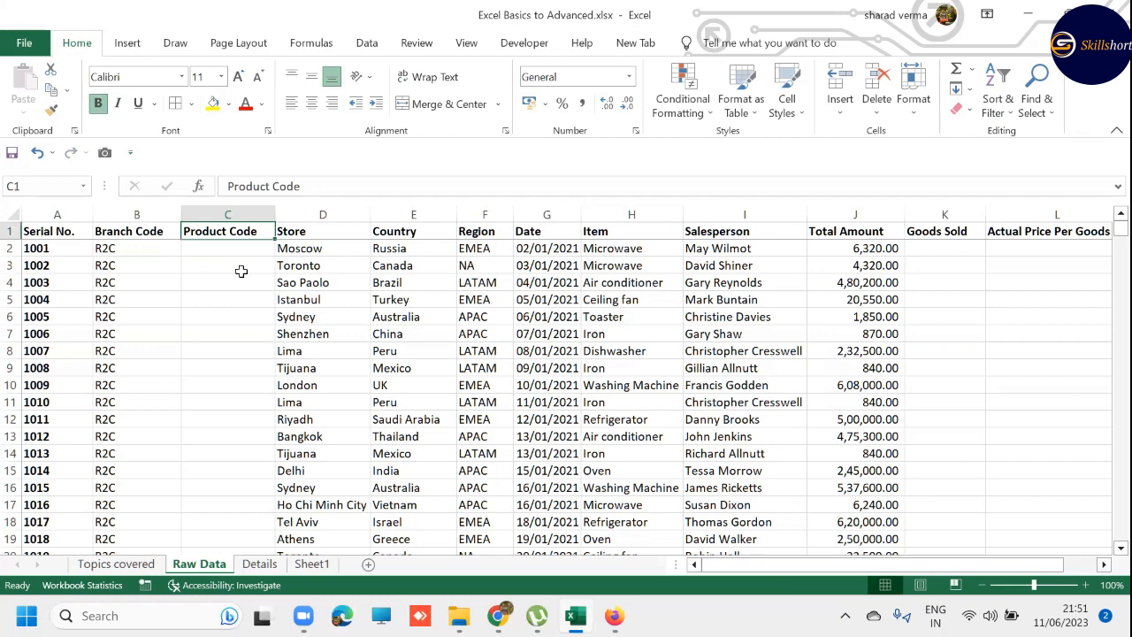
key(ctrl+shift+l)
key(ctrl+t)
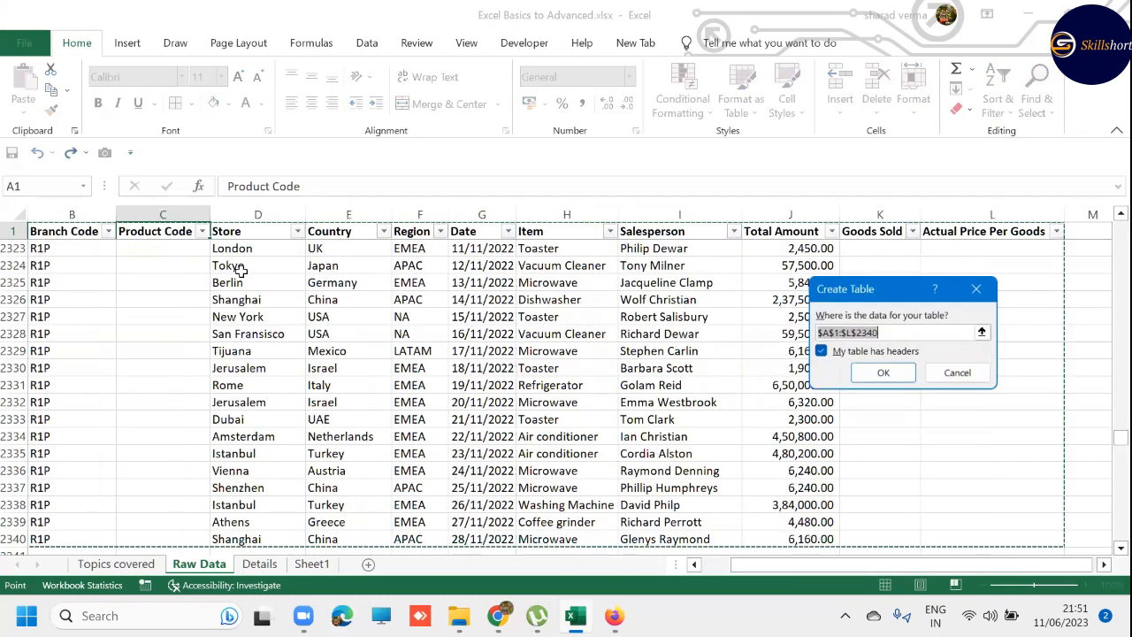
key(Return)
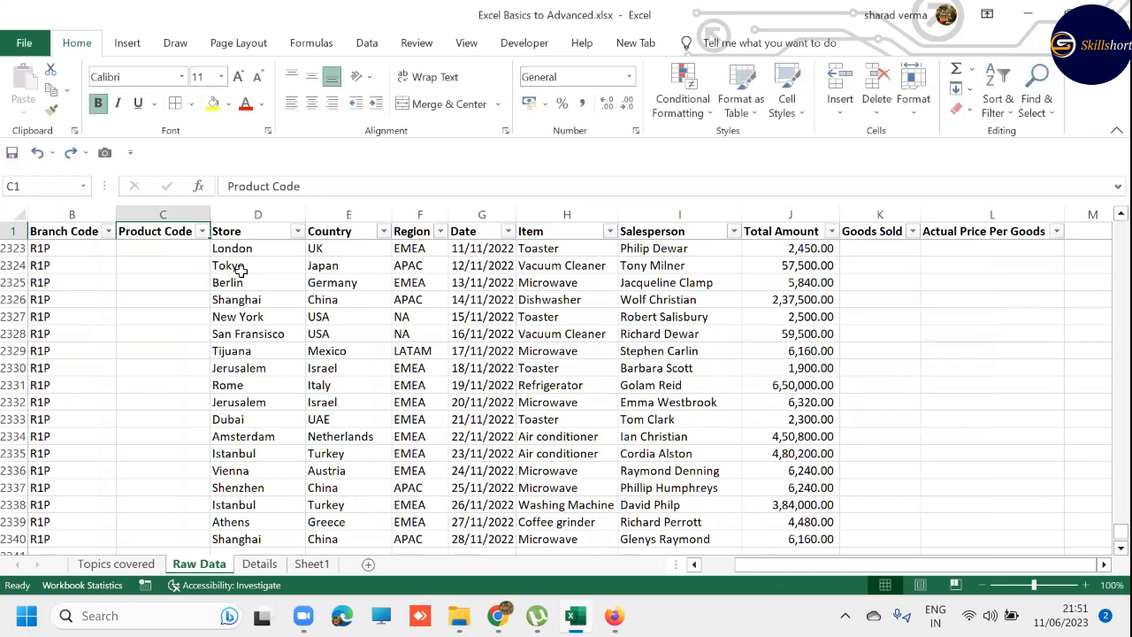
key(ctrl+Home)
key(Right)
key(Up)
key(Right)
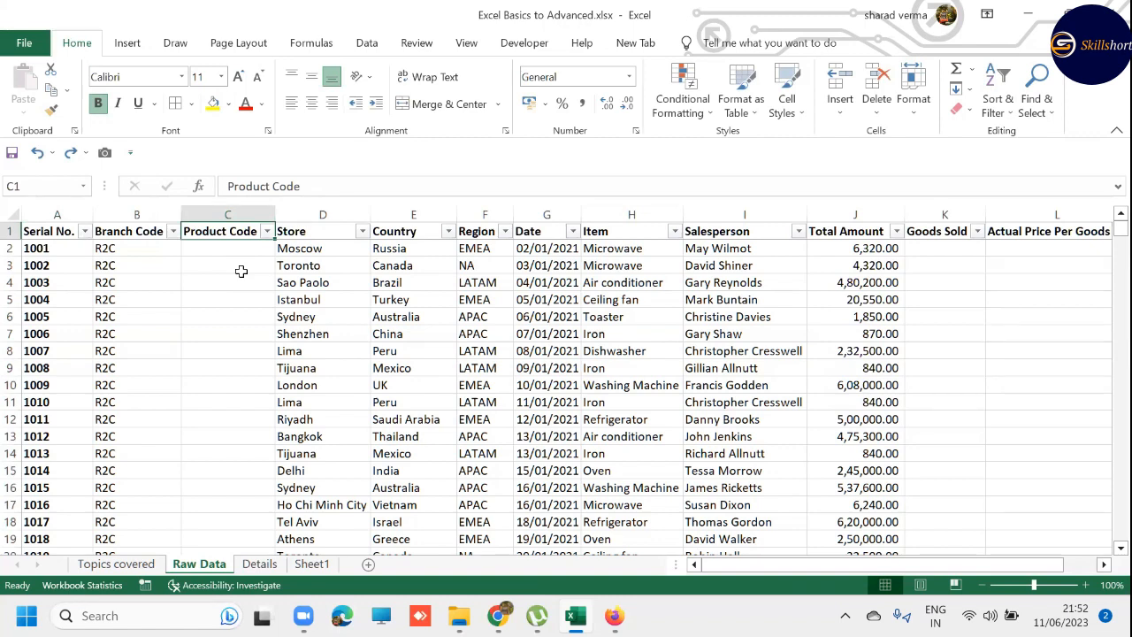
- Select the entire Product Code column, insert a blank column before it, and undo the insertion
key(ctrl+shift+Down)
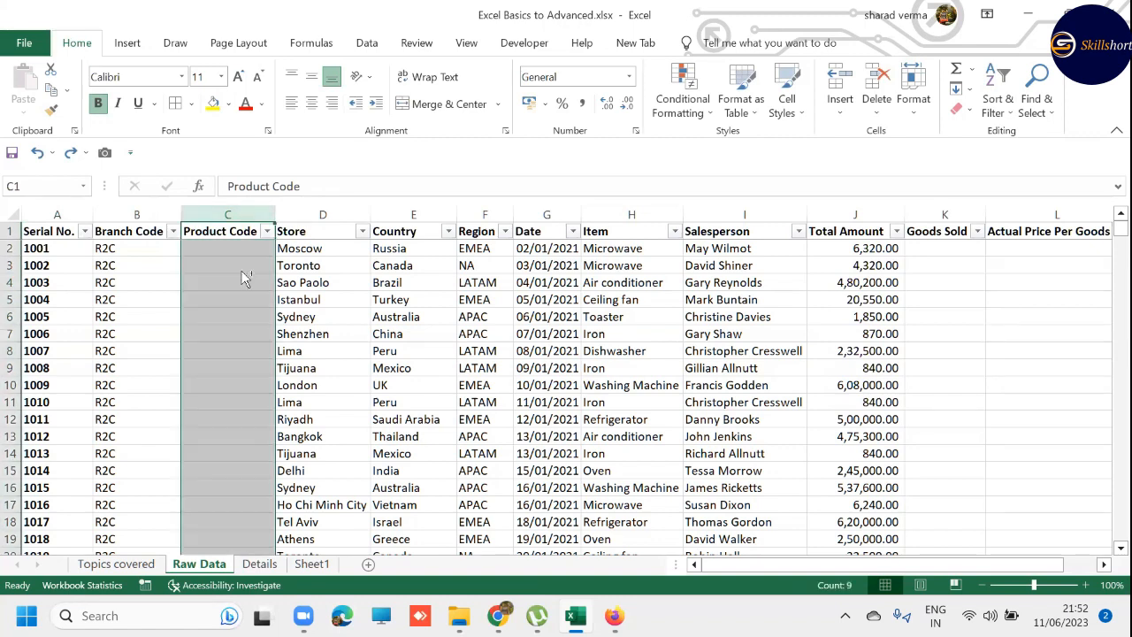
key(ctrl+shift+plus)
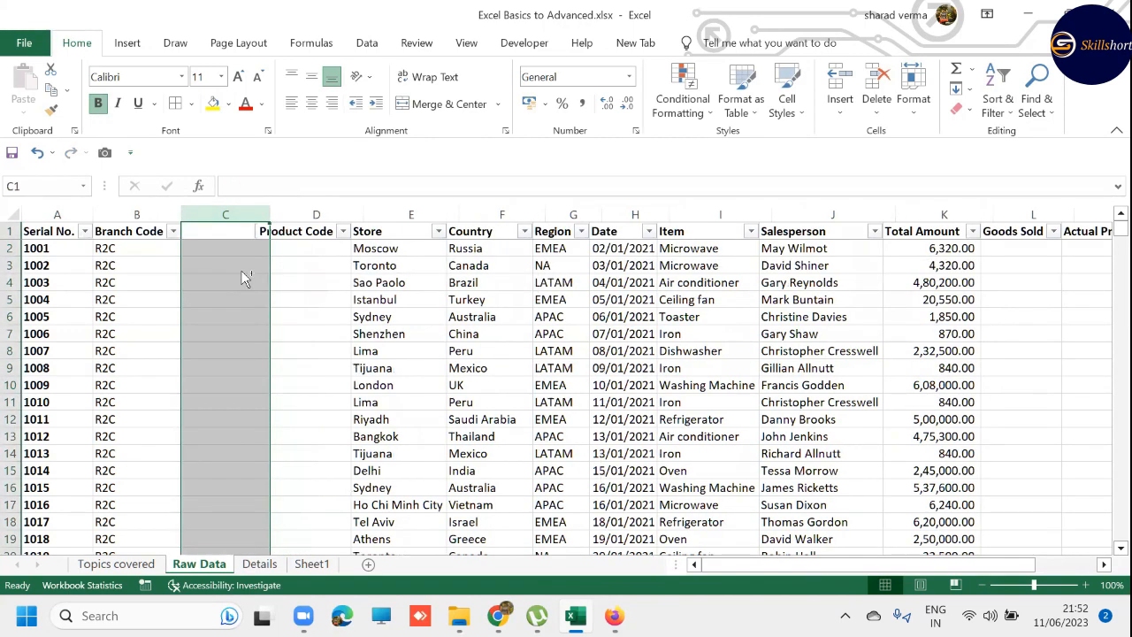
key(ctrl+z)
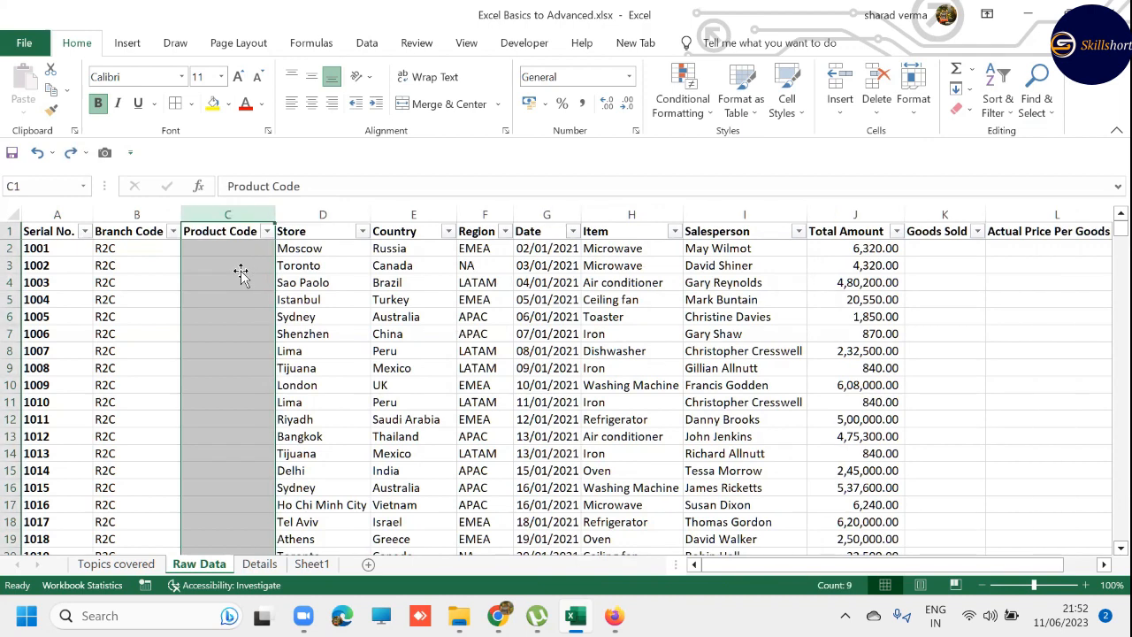
- From the single cell C1, insert a blank column with the Entire column option and undo the insertion
key(ctrl+shift+Up)
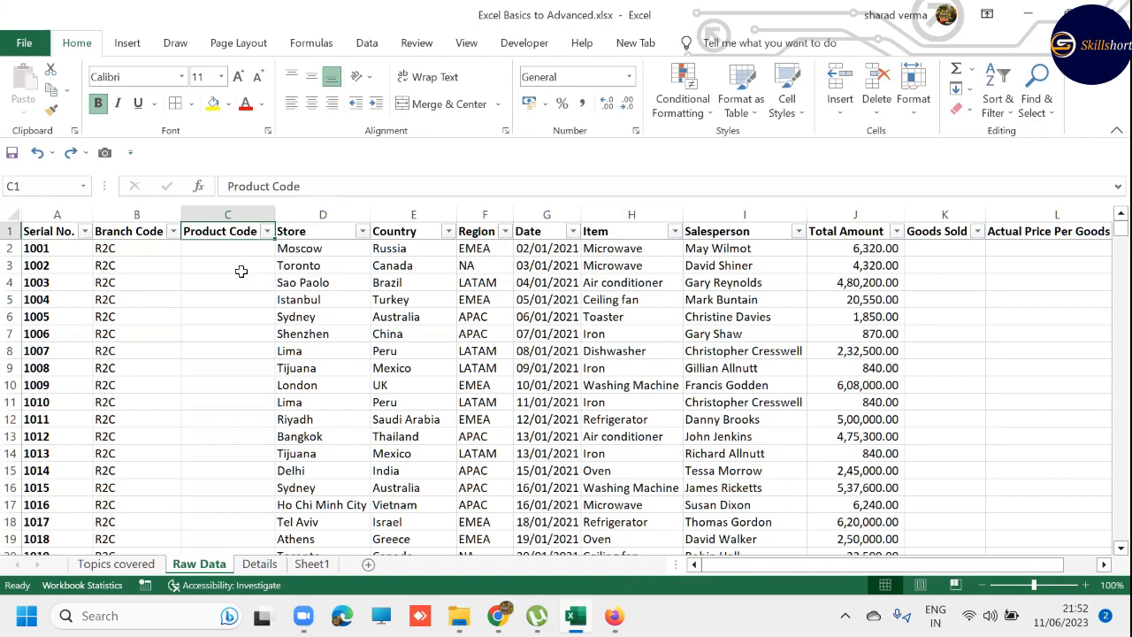
key(ctrl+shift+plus)
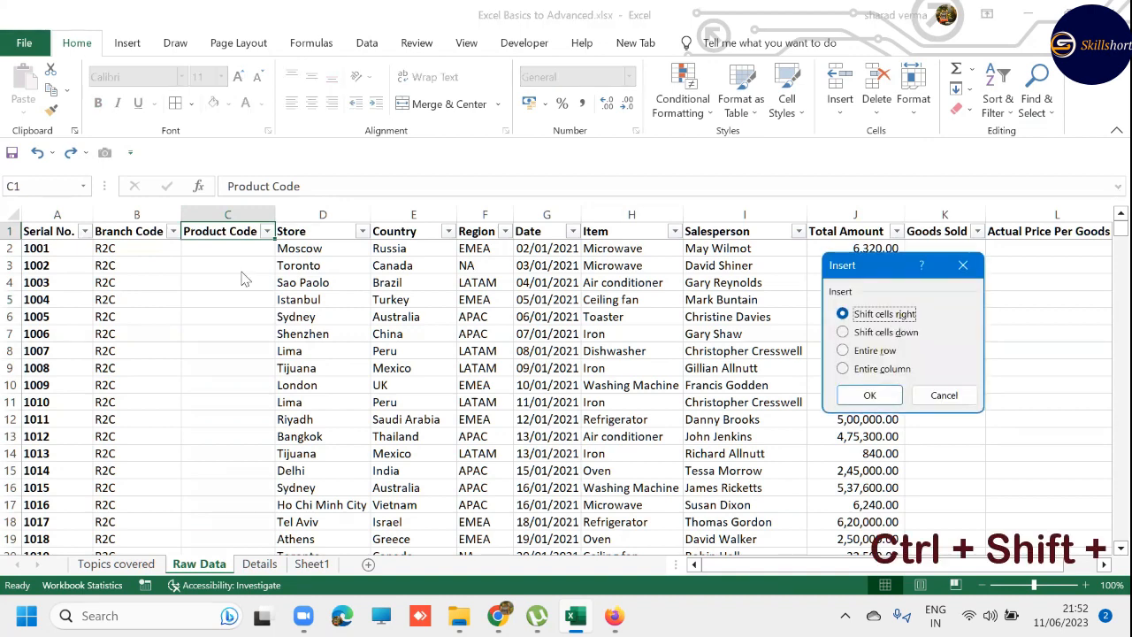
key(Down)
key(Down)
key(Down)
key(Return)
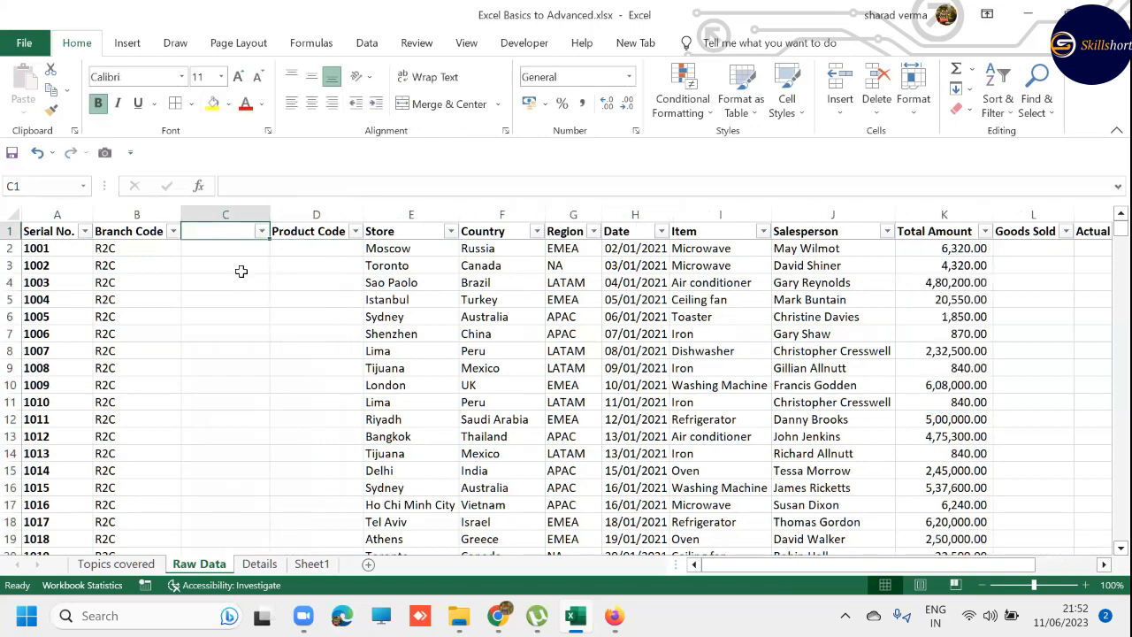
key(ctrl+z)
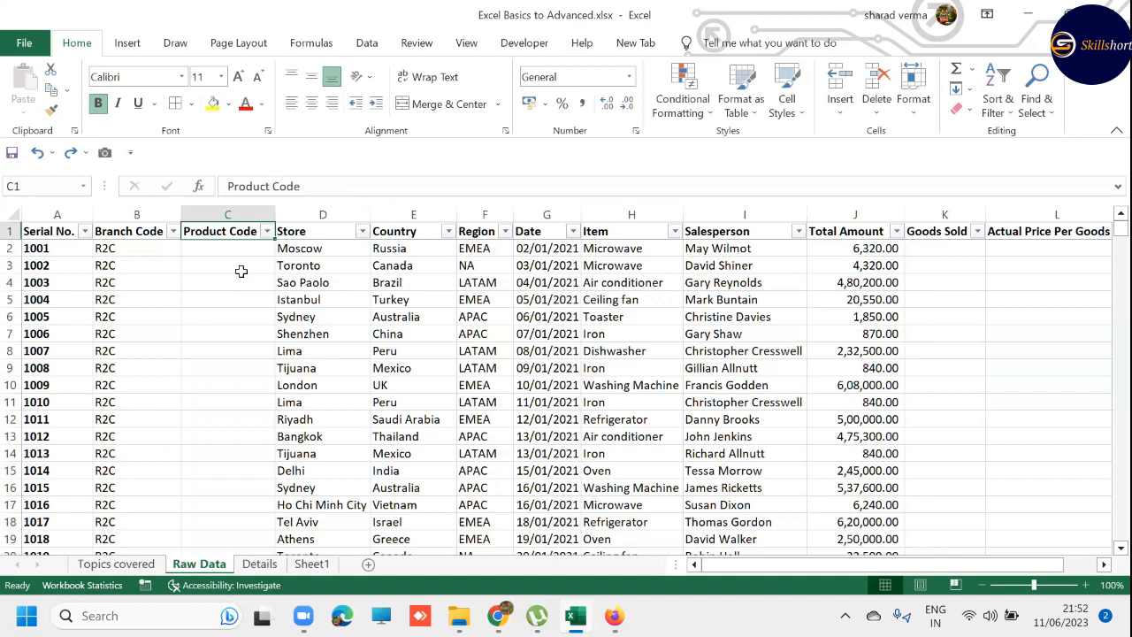
- Select the whole row of serial number 1002, insert a blank row above it, and undo the insertion
key(Down)
key(Left)
key(Left)
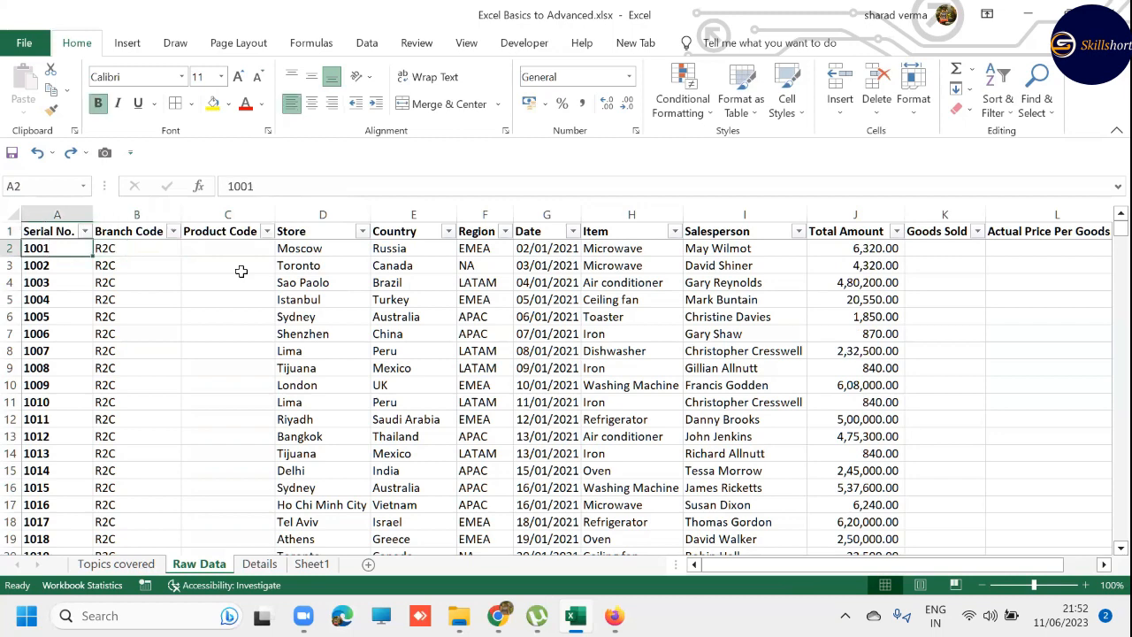
key(Down)
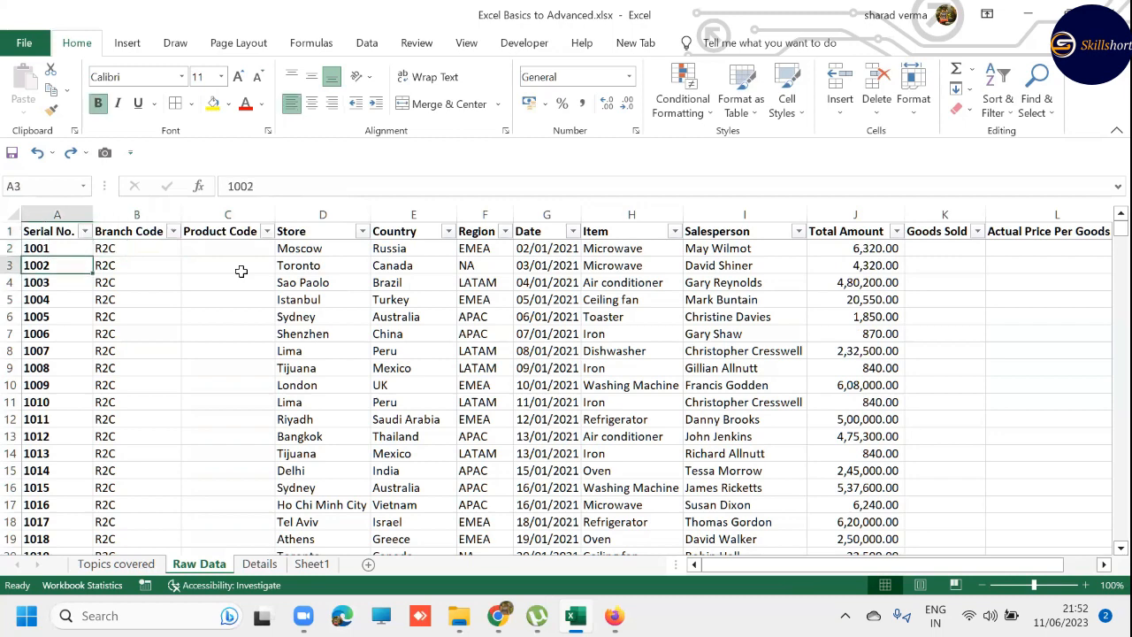
key(shift+space)
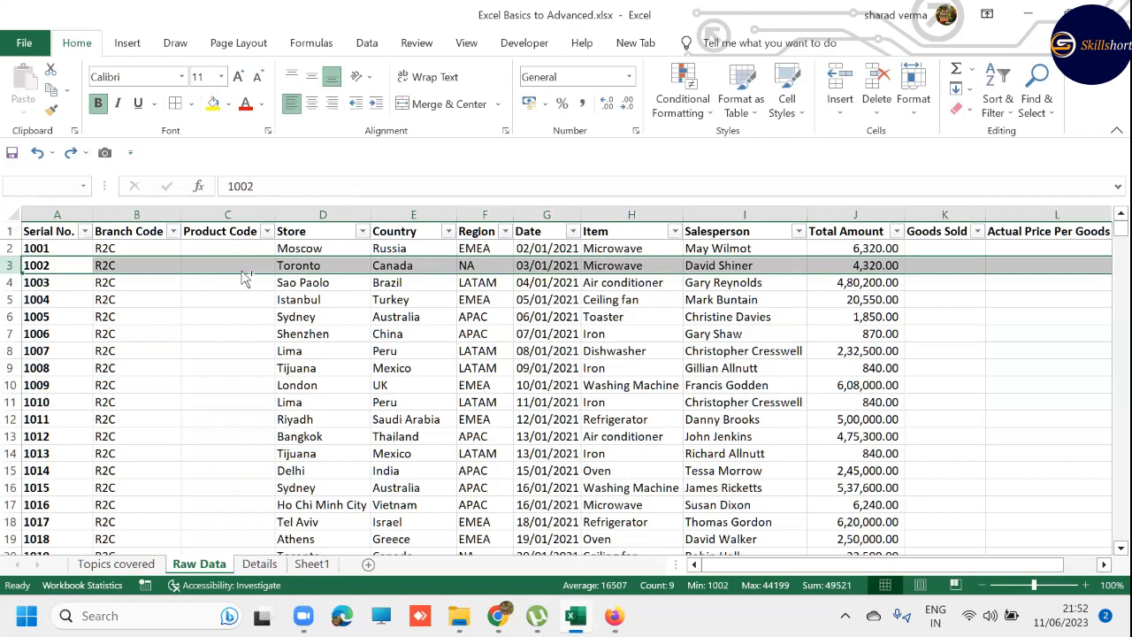
key(ctrl+plus)
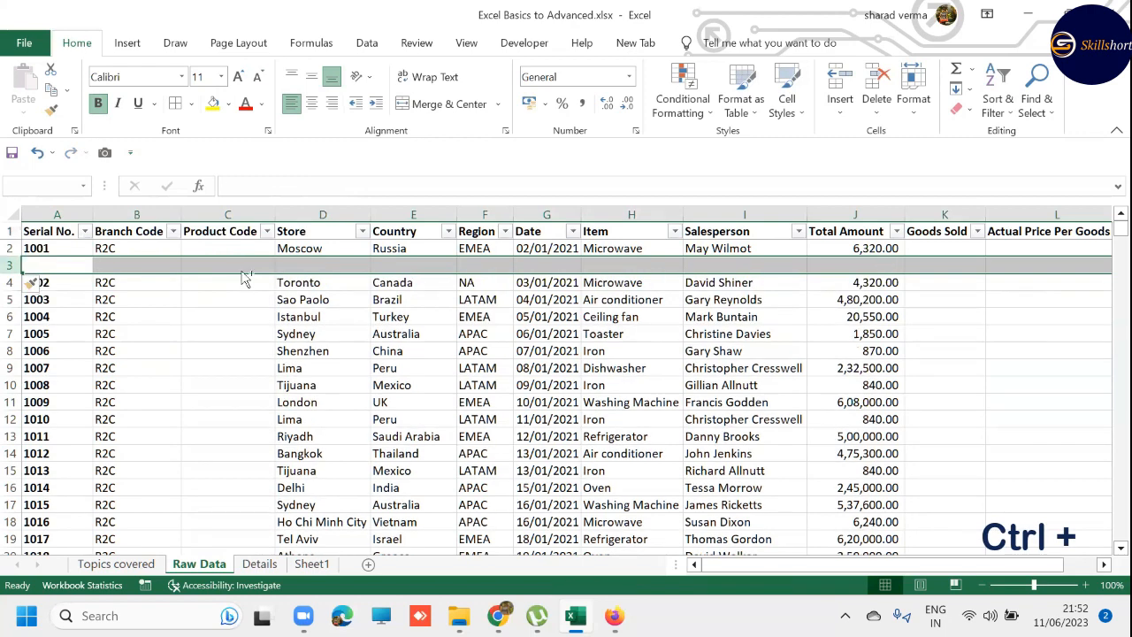
key(ctrl+z)
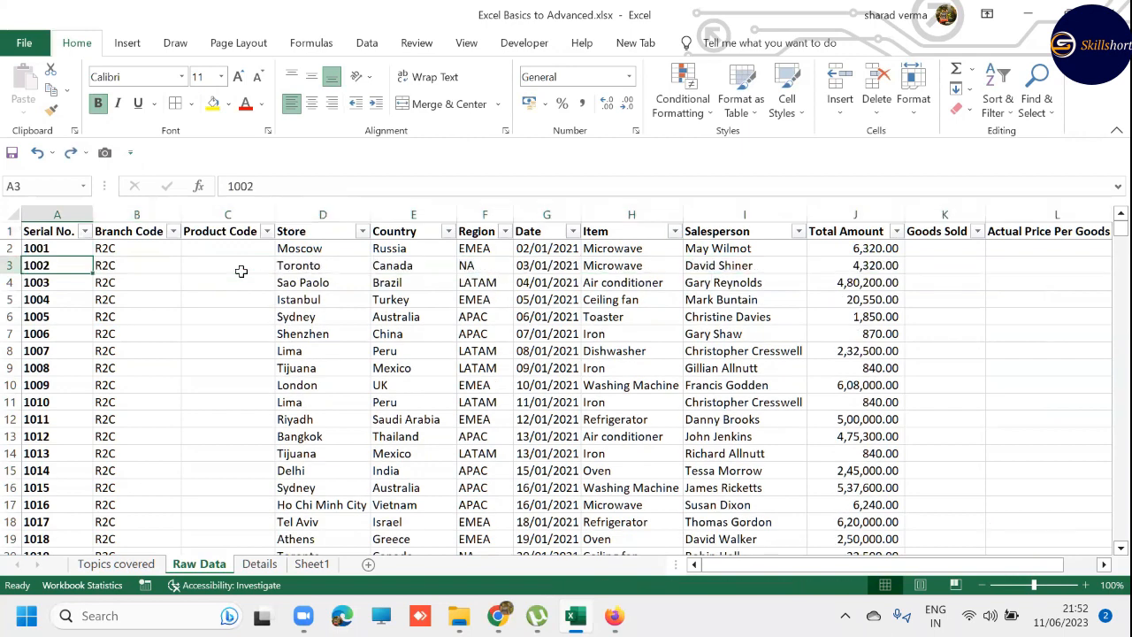
- On the Topics covered sheet, bold the Ribbons, Buttons line in B3 and the Sum, Count, Average line in B6
key(ctrl+Page_Up)
key(Down)
key(Left)
key(Left)
key(Left)
key(Left)
key(Left)
key(Left)
key(Left)
key(Left)
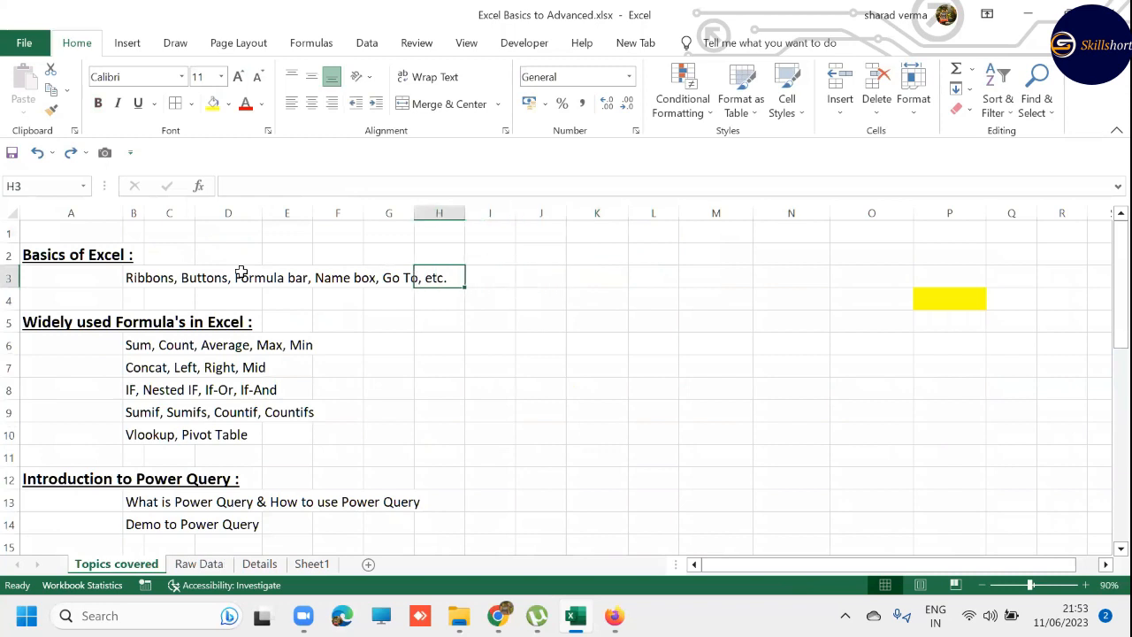
key(Left)
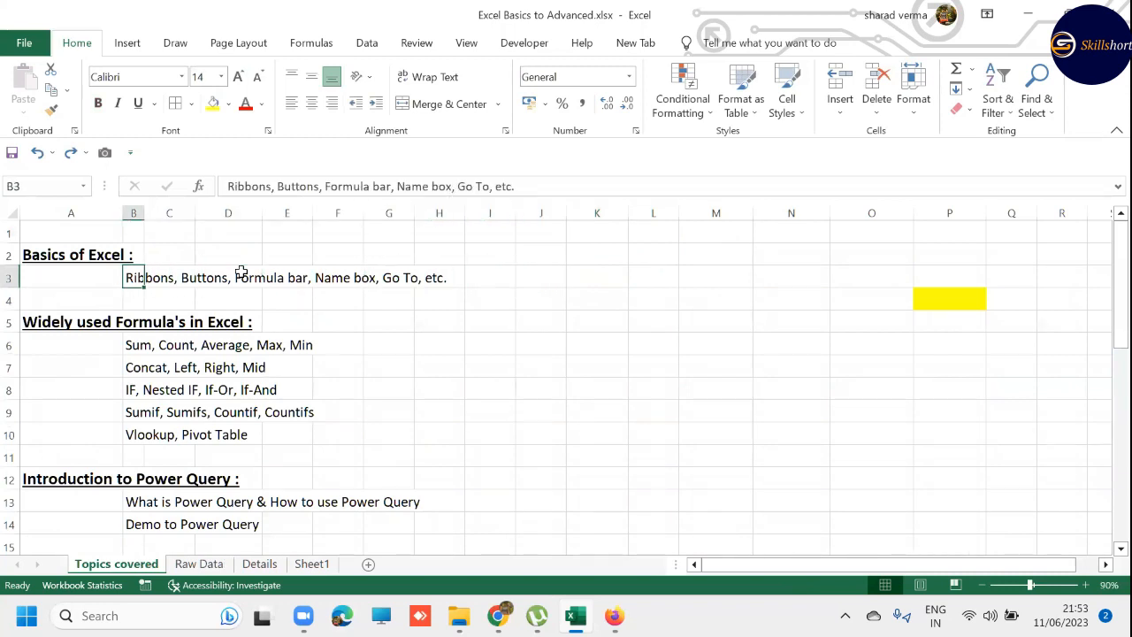
key(ctrl+b)
key(Down)
key(Down)
key(Down)
key(ctrl+b)
key(Down)
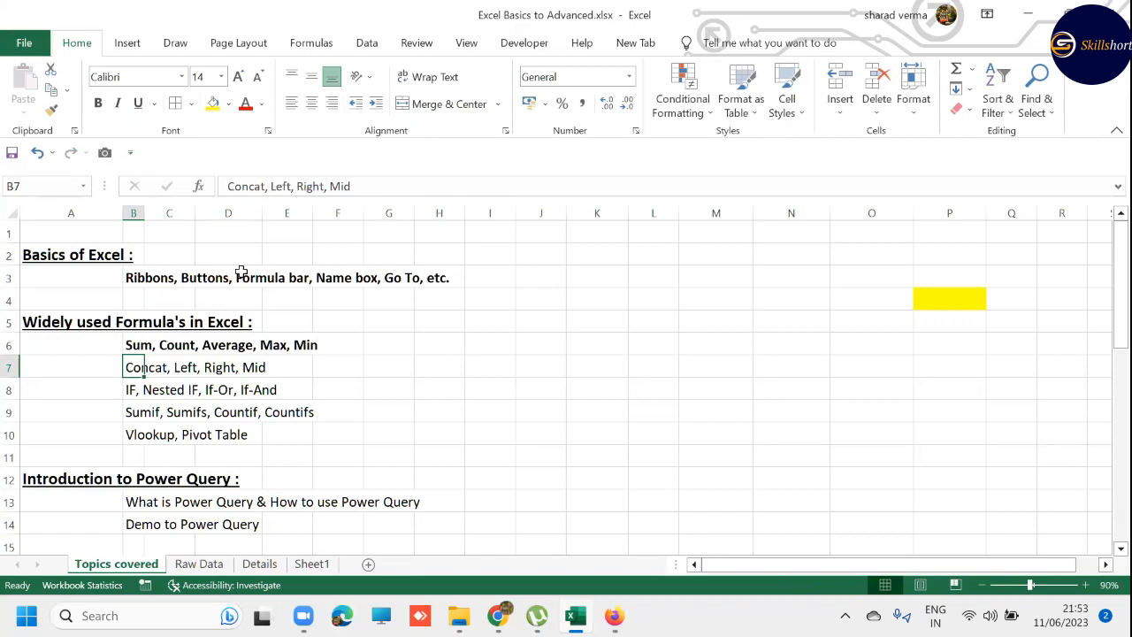
- Highlight the empty Product Code cells C2:C8 on the Raw Data sheet and view the Product Code column on the Details sheet
key(ctrl+Page_Down)
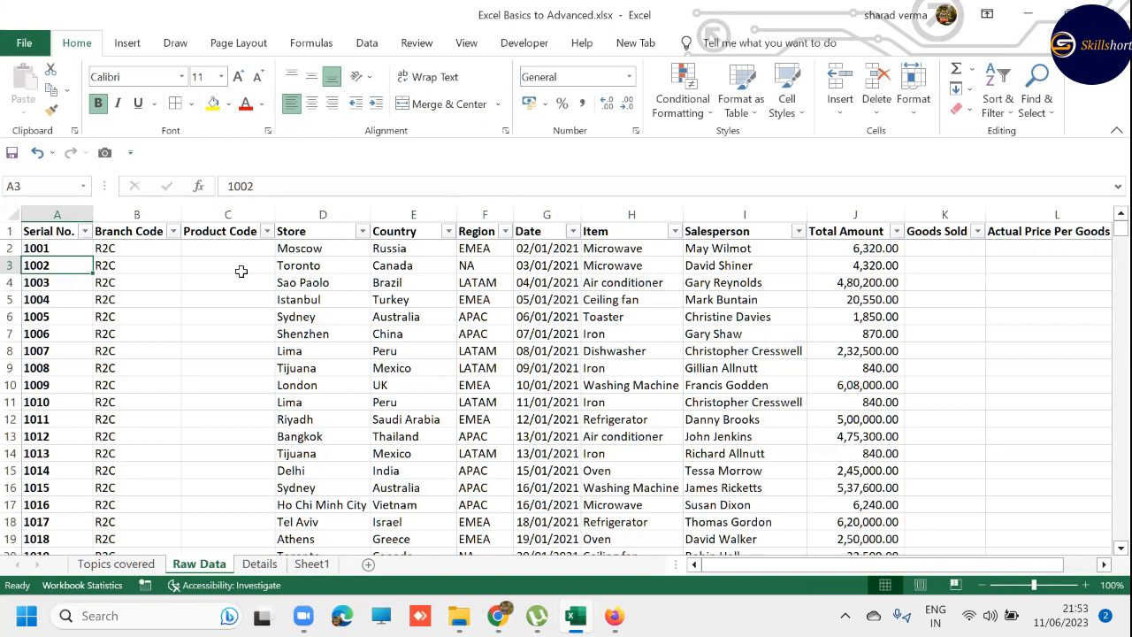
drag(240, 253, 237, 350)
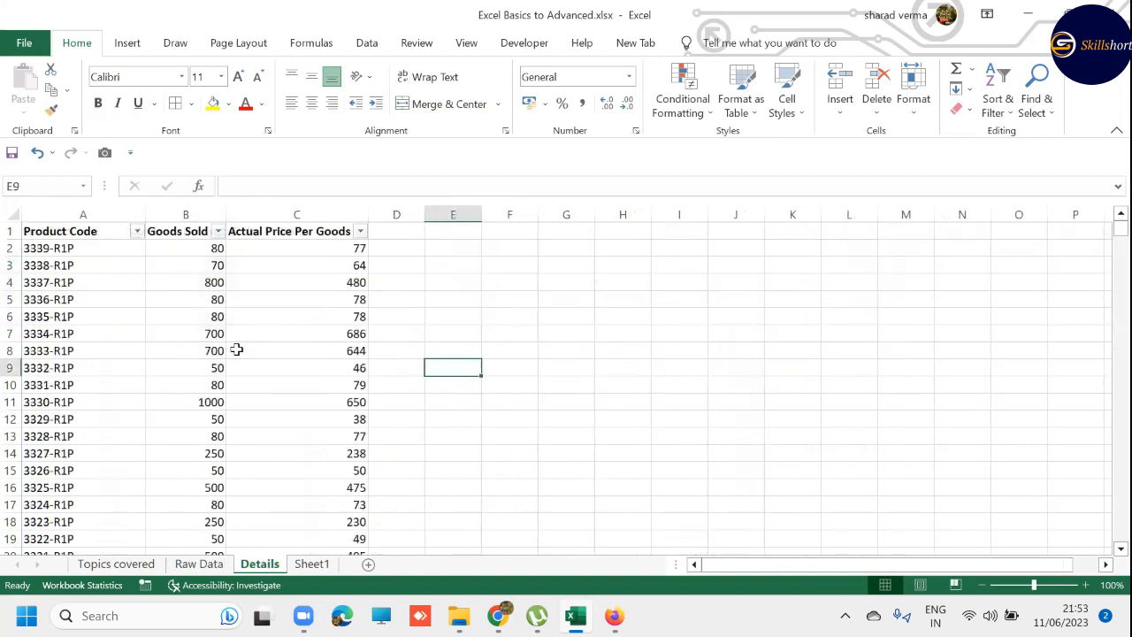
key(Left)
key(Left)
key(Left)
key(Left)
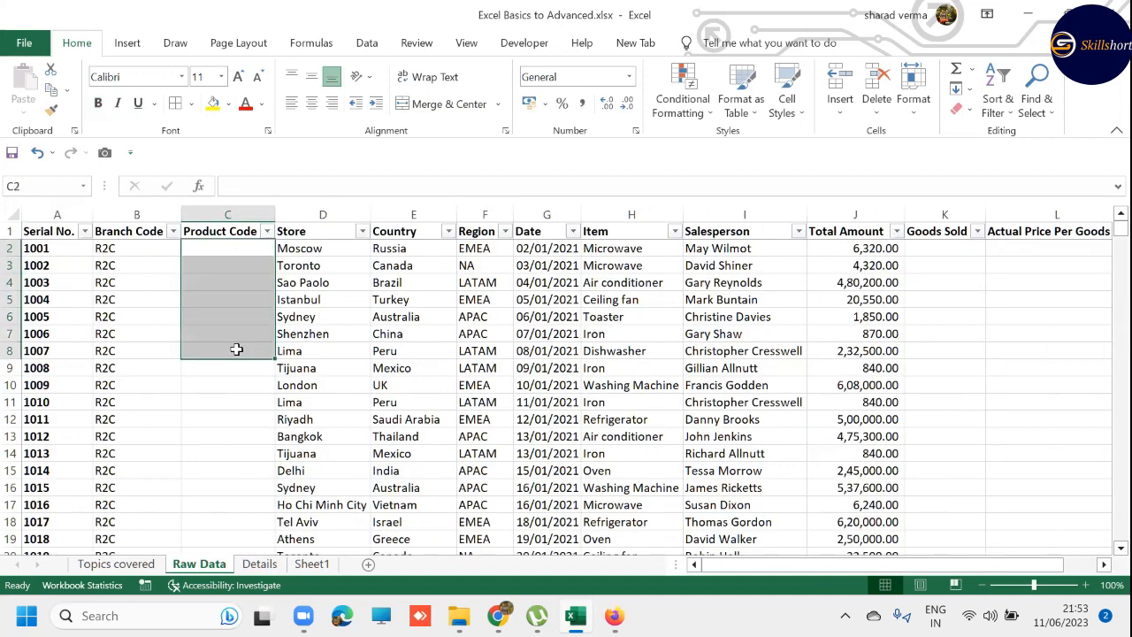
- On the Raw Data sheet, highlight the first record's Serial No. and Branch Code in A2:B2
key(Up)
key(Down)
key(Left)
key(Left)
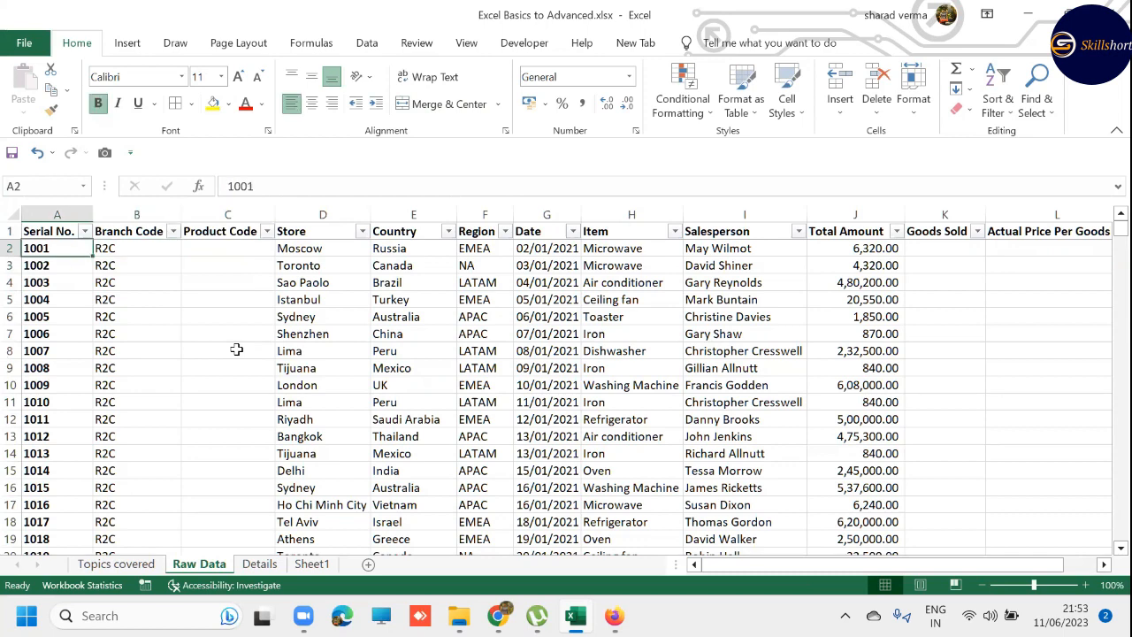
key(shift+Right)
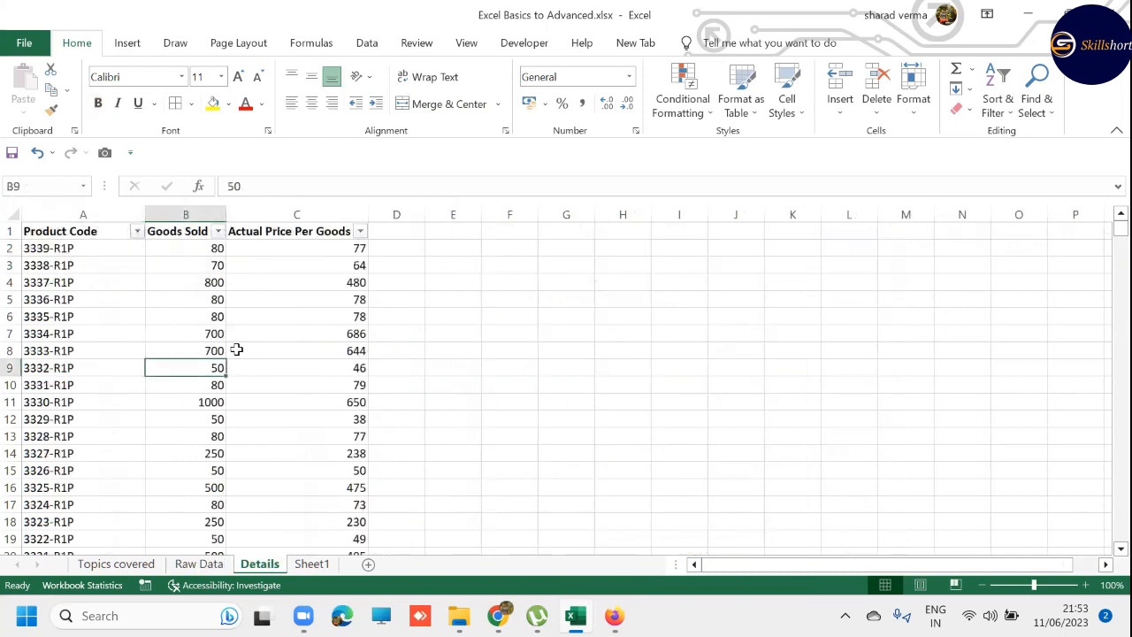
- Compare the product code format on the Details sheet with the serial number and branch code on the Raw Data sheet
key(Left)
key(Up)
key(Up)
key(Up)
key(Up)
key(Up)
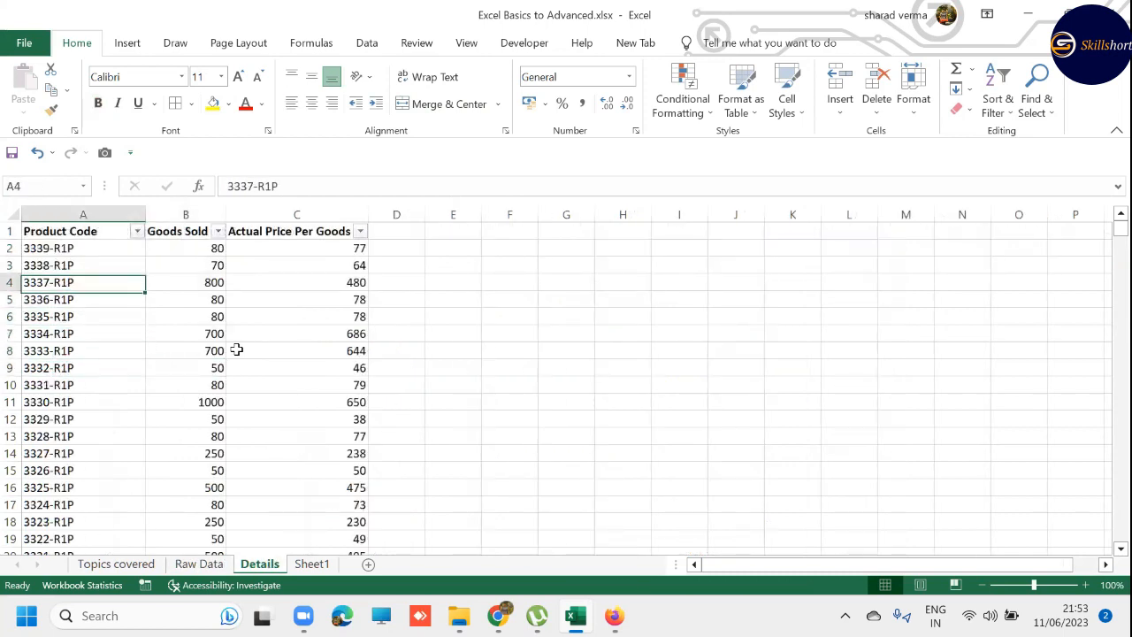
key(Up)
key(Up)
key(ctrl+Page_Up)
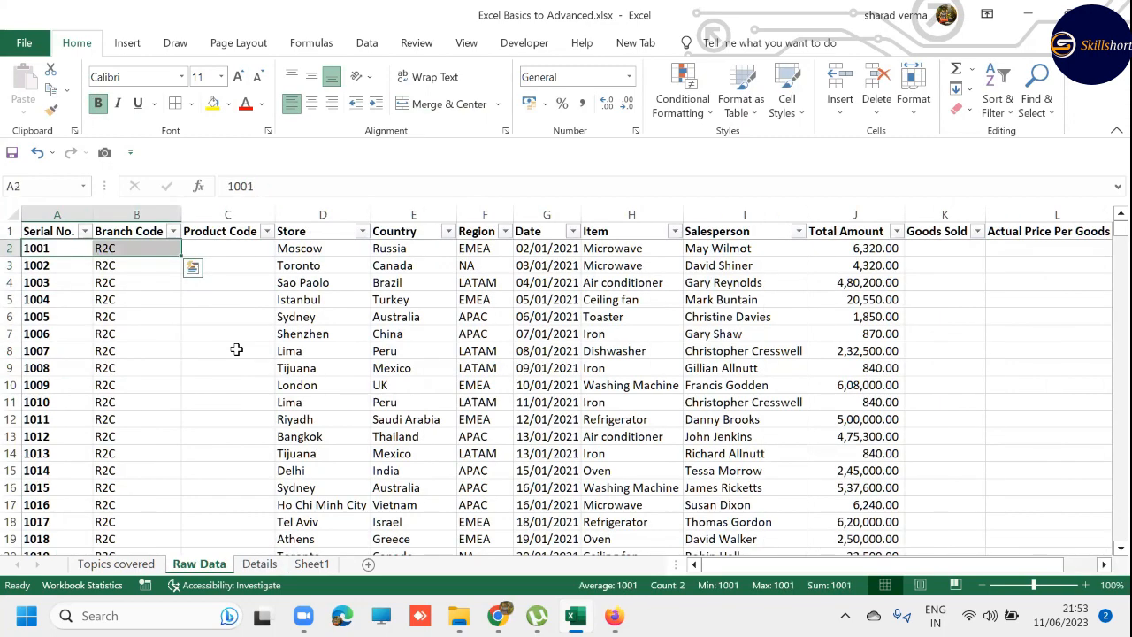
key(ctrl+Page_Down)
key(Up)
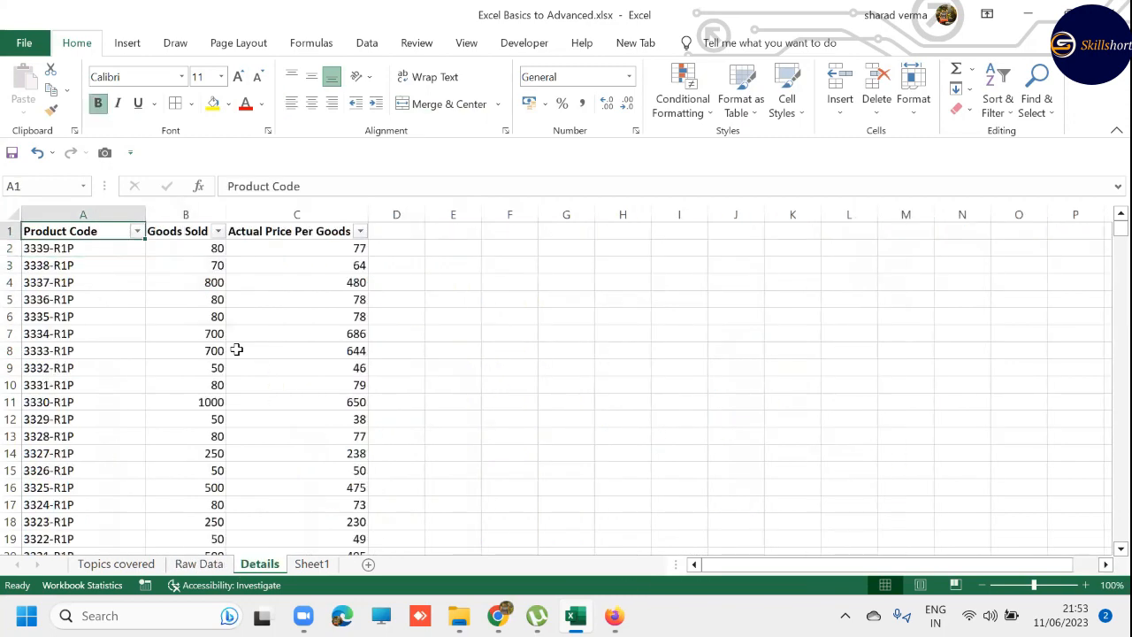
key(Down)
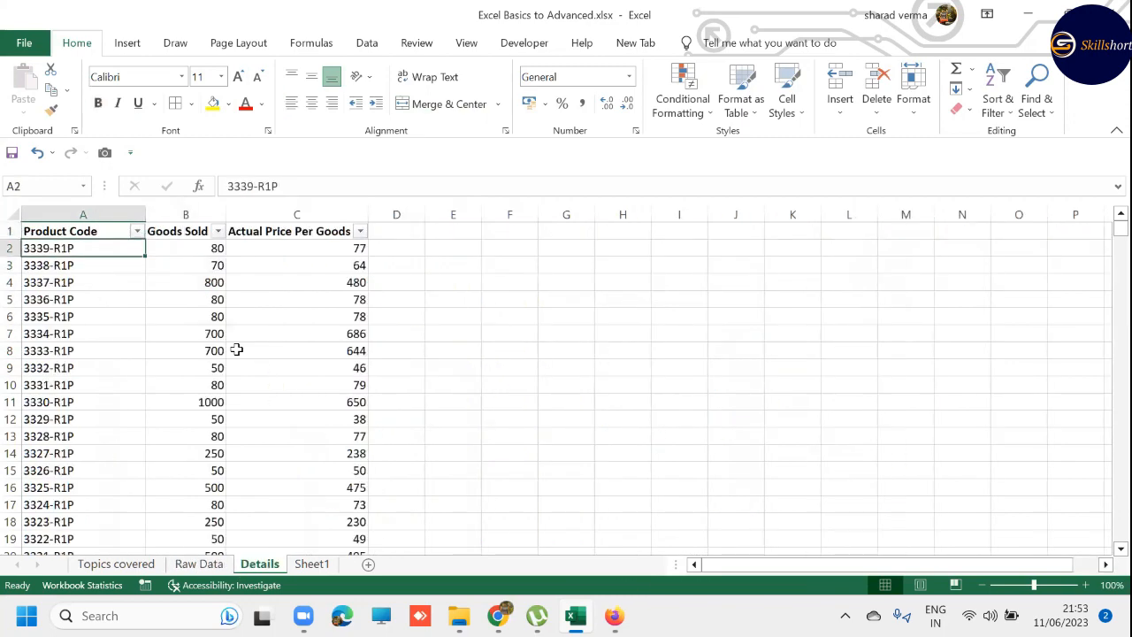
- On the Raw Data sheet, join the first record's serial number and branch code in C2 with =CONCAT(A2,B2)
key(ctrl+Page_Up)
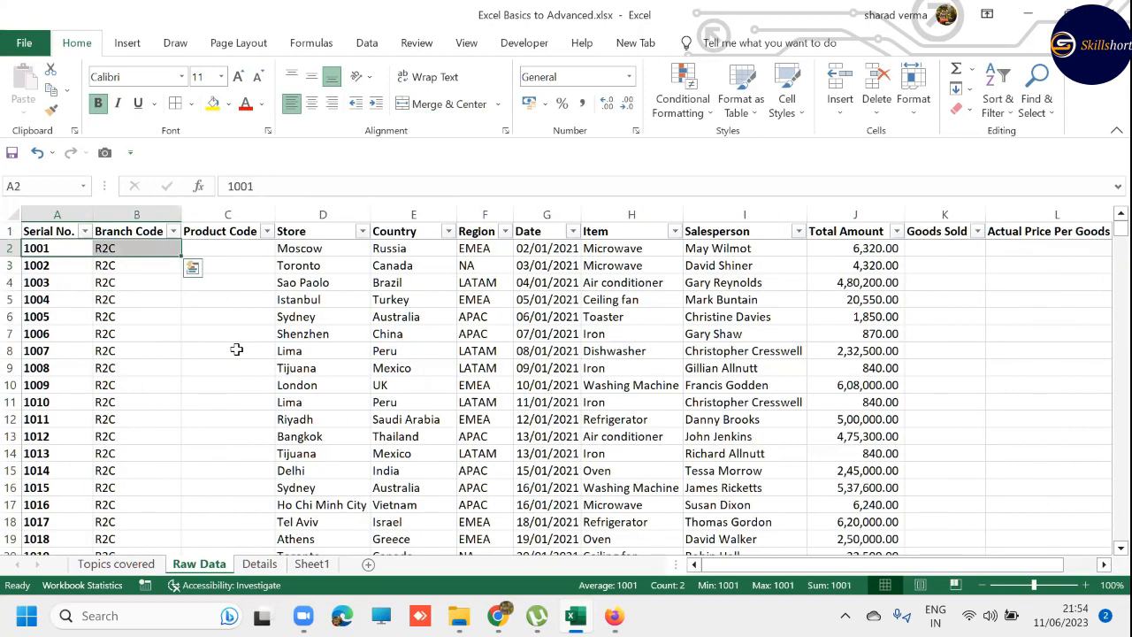
key(Right)
key(Right)
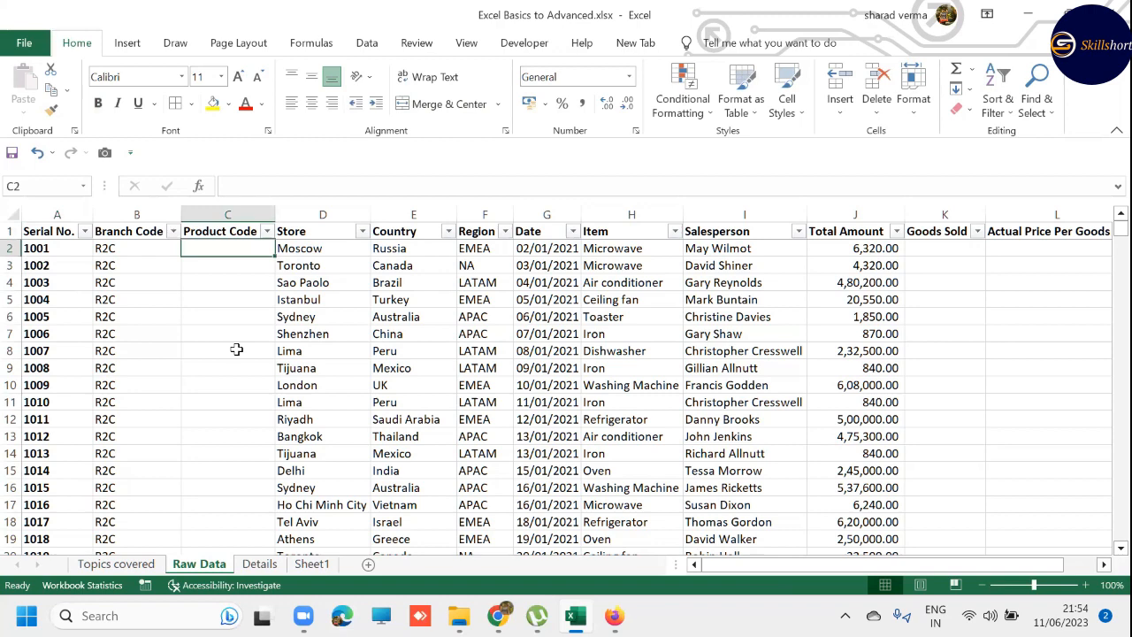
text(=)
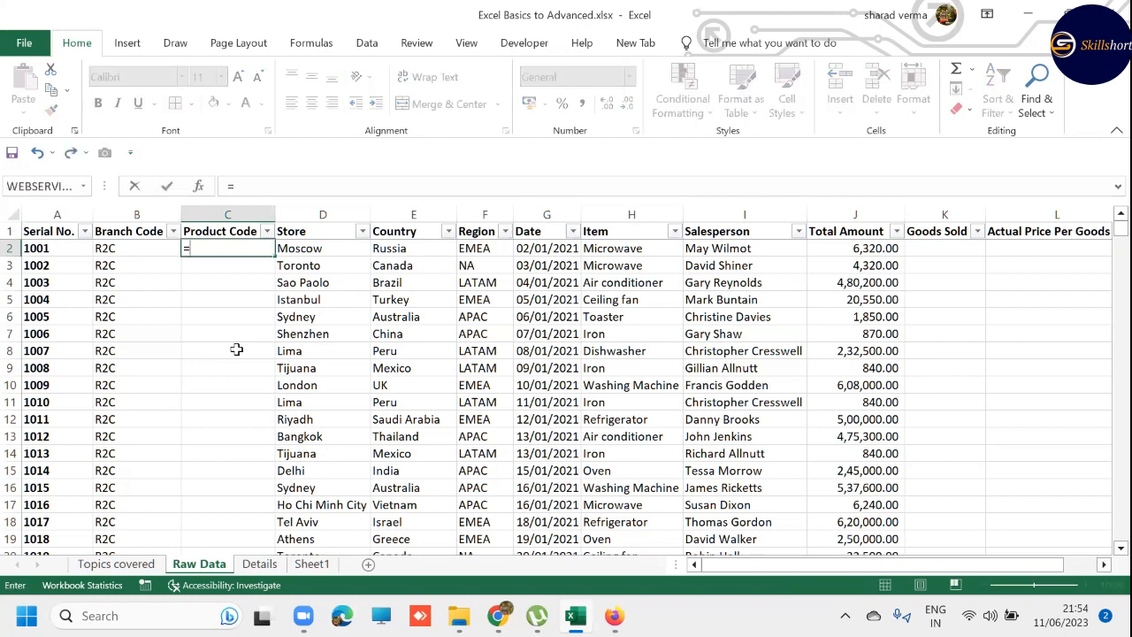
text(CONCAT()
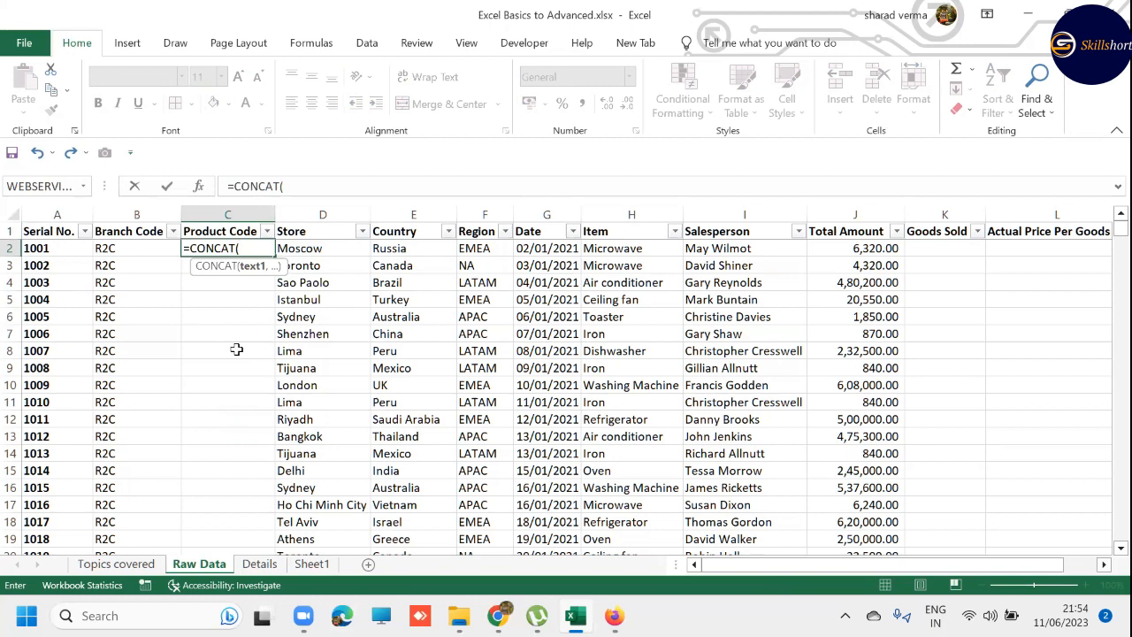
key(Left)
key(Left)
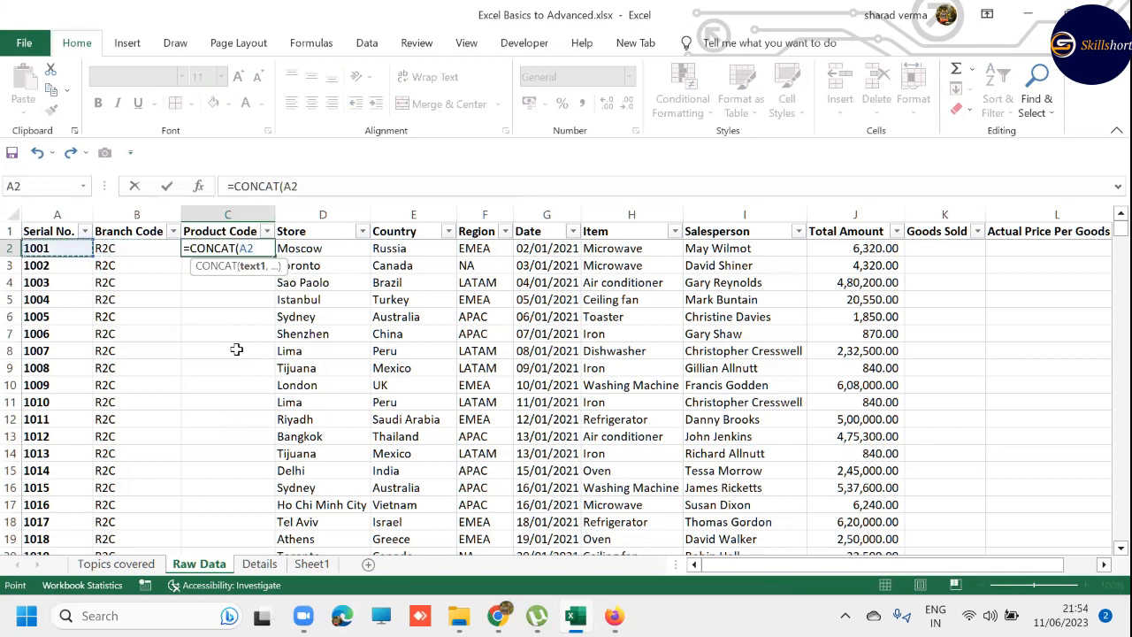
text(,)
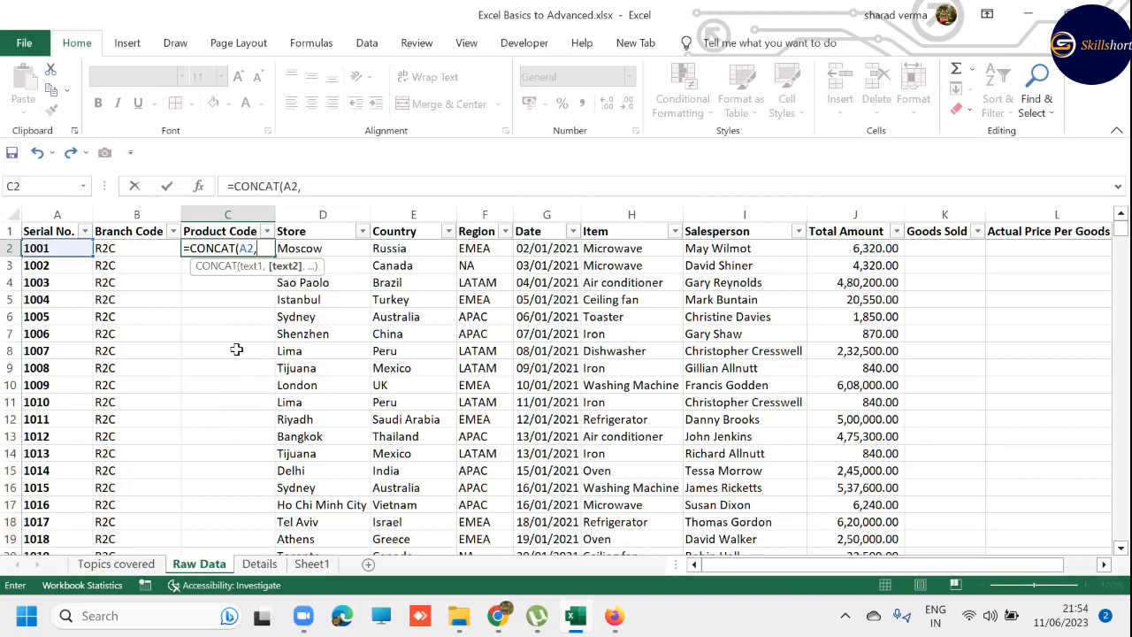
key(Left)
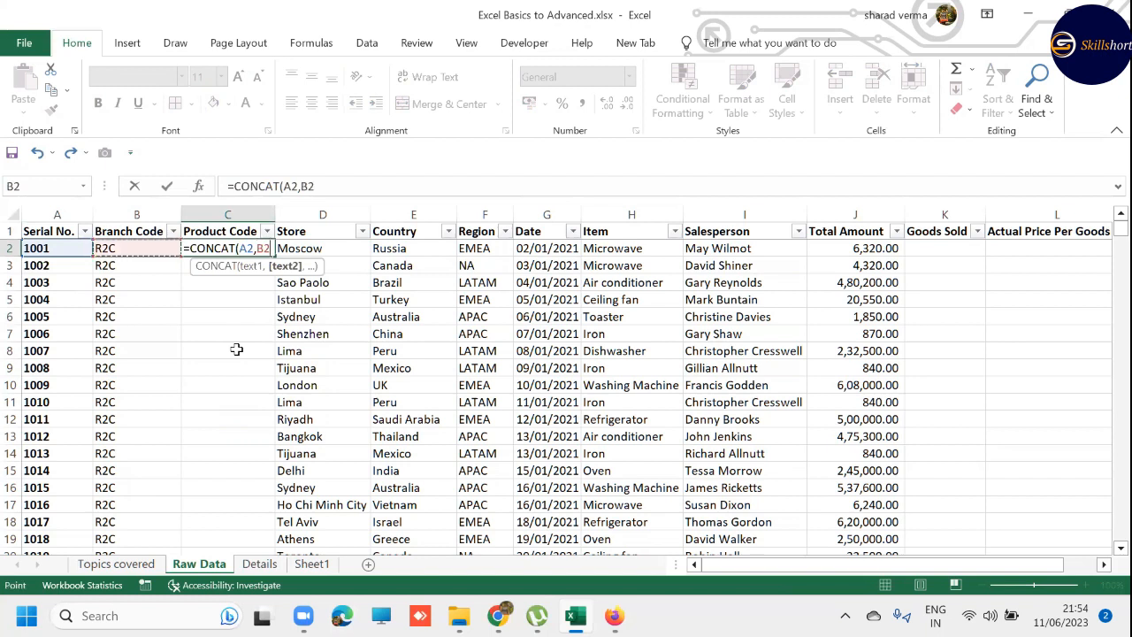
text())
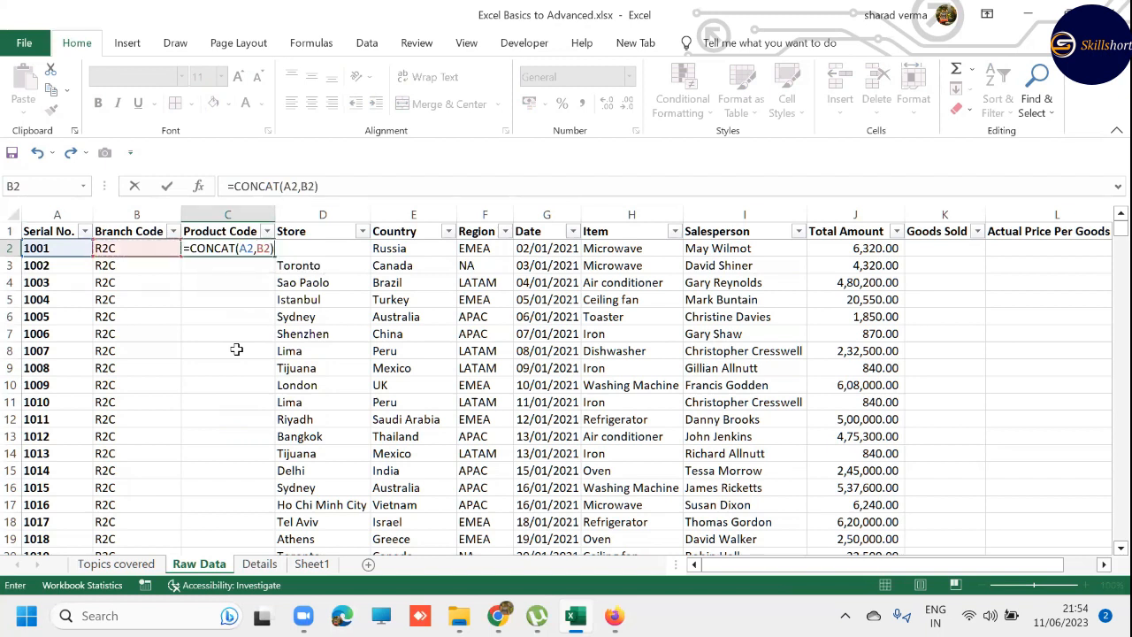
key(ctrl+Return)
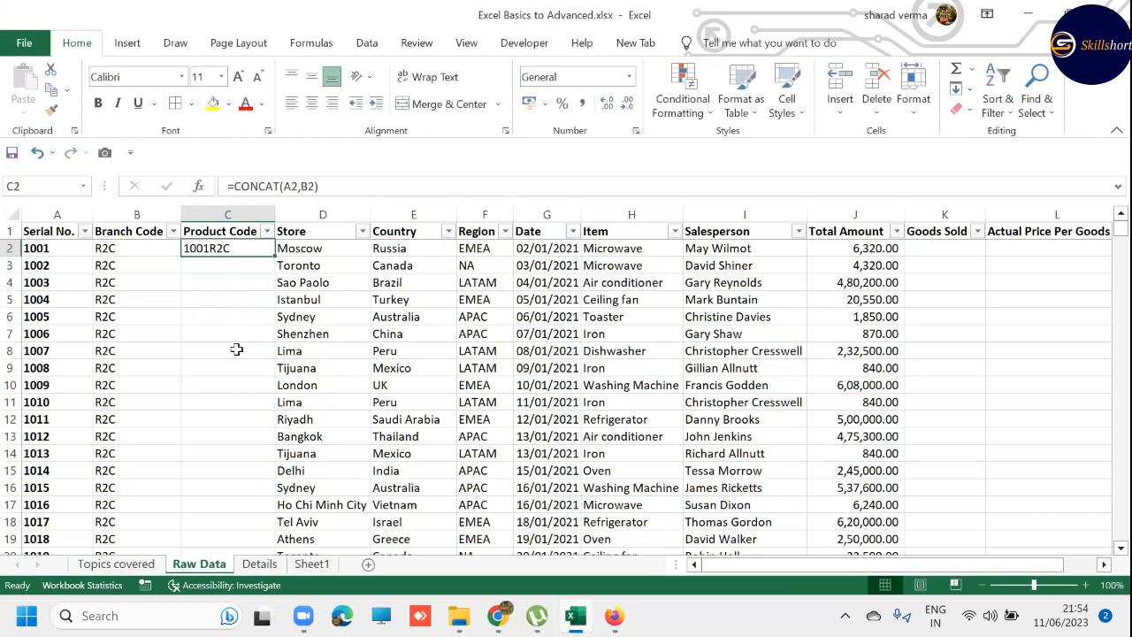
- Check the code format on the Details sheet and change the C2 formula on Raw Data to =CONCAT(A2,"-",B2)
key(ctrl+Page_Down)
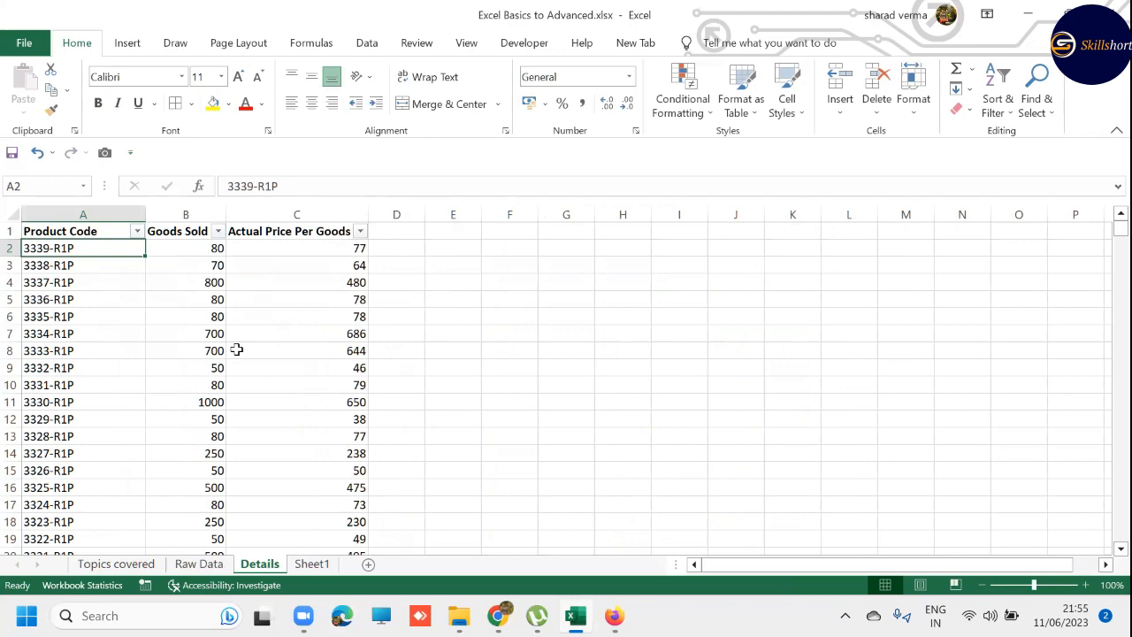
key(ctrl+Page_Up)
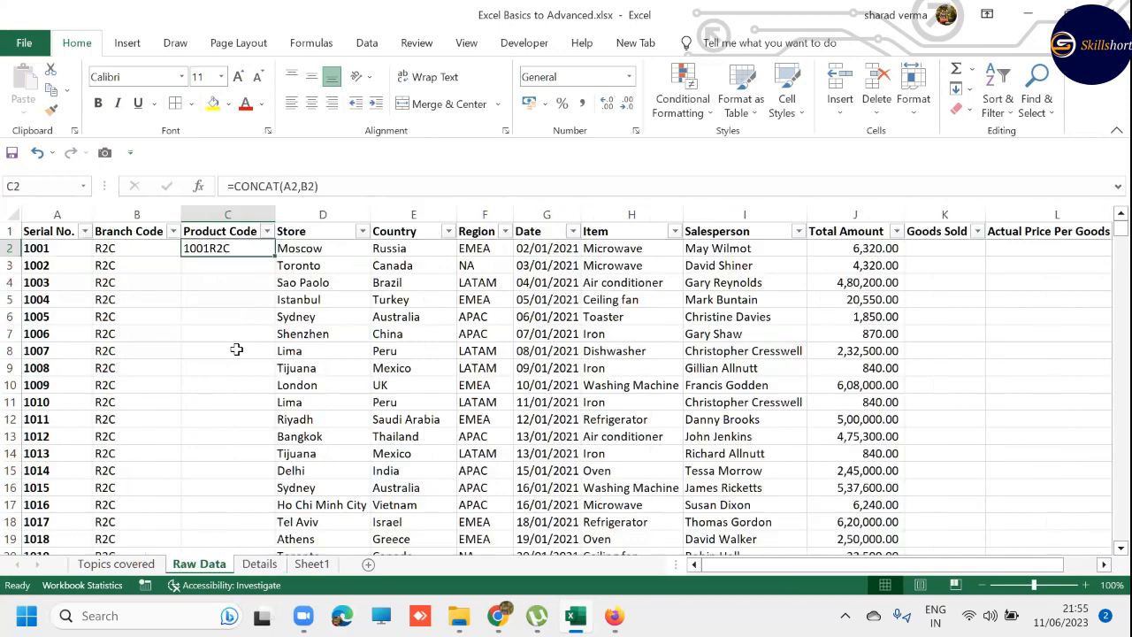
key(F2)
key(Left)
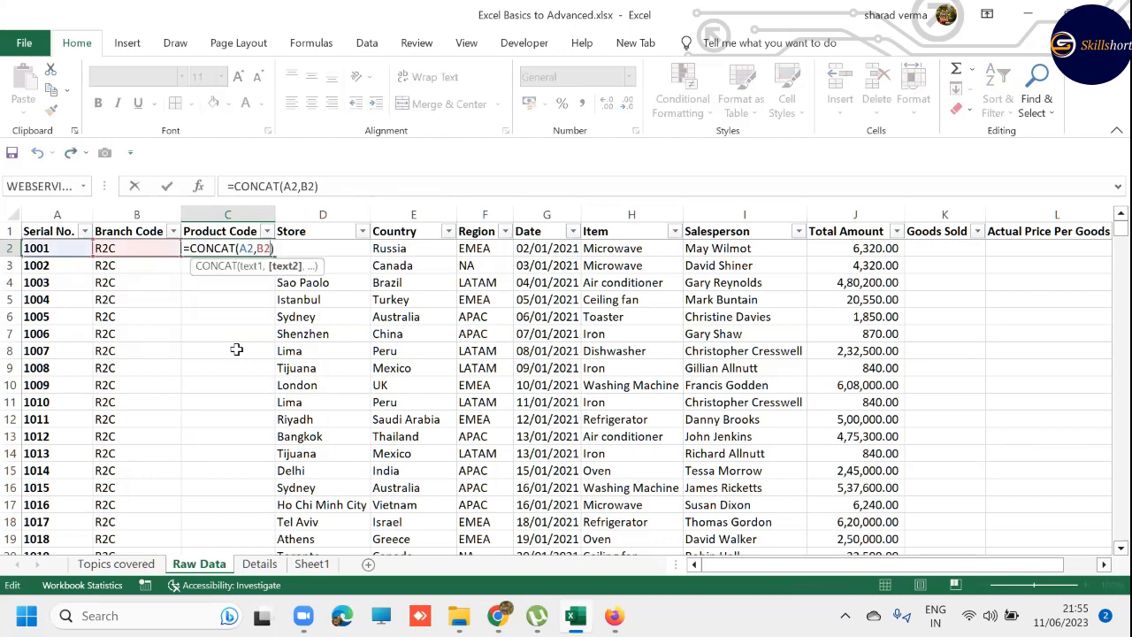
key(BackSpace)
key(BackSpace)
text("-",)
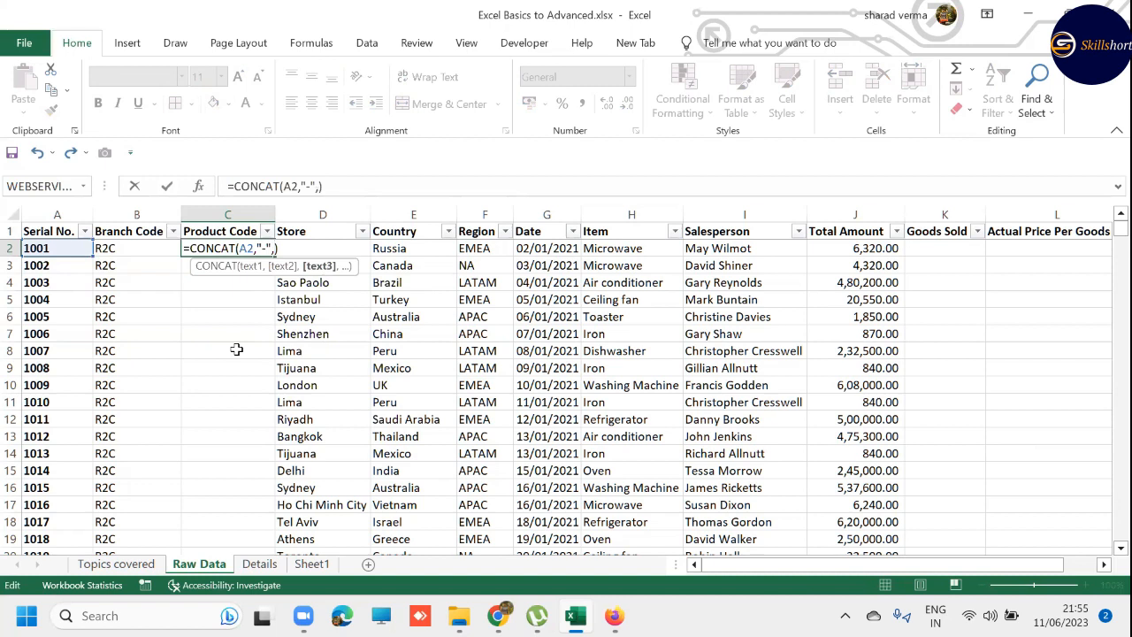
key(F2)
key(Left)
key(Return)
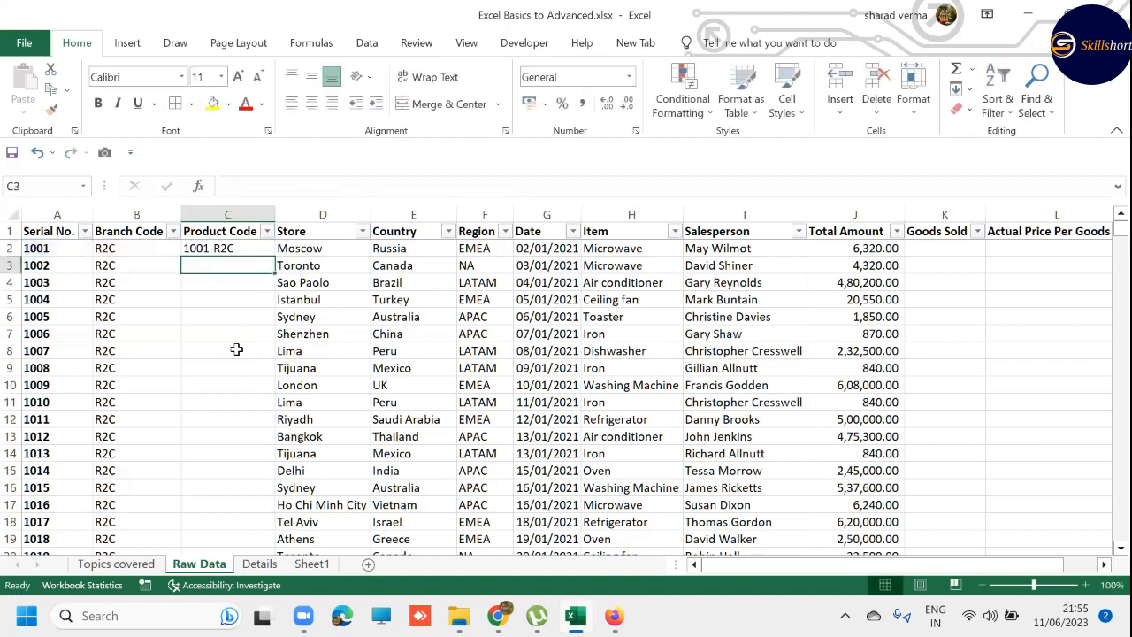
key(Up)
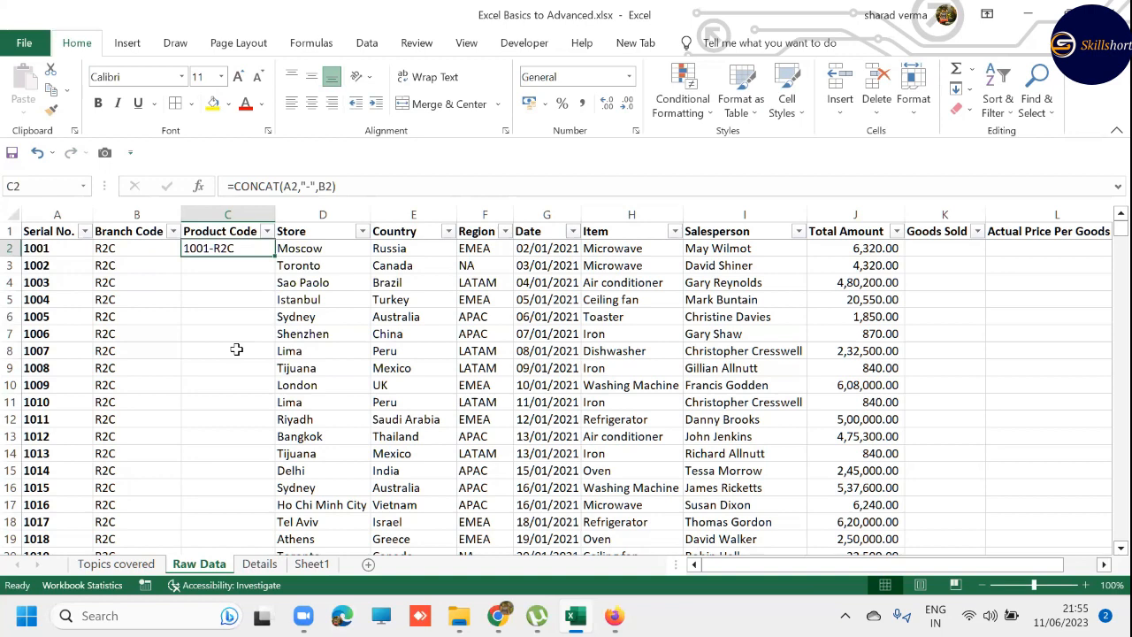
key(Down)
key(F2)
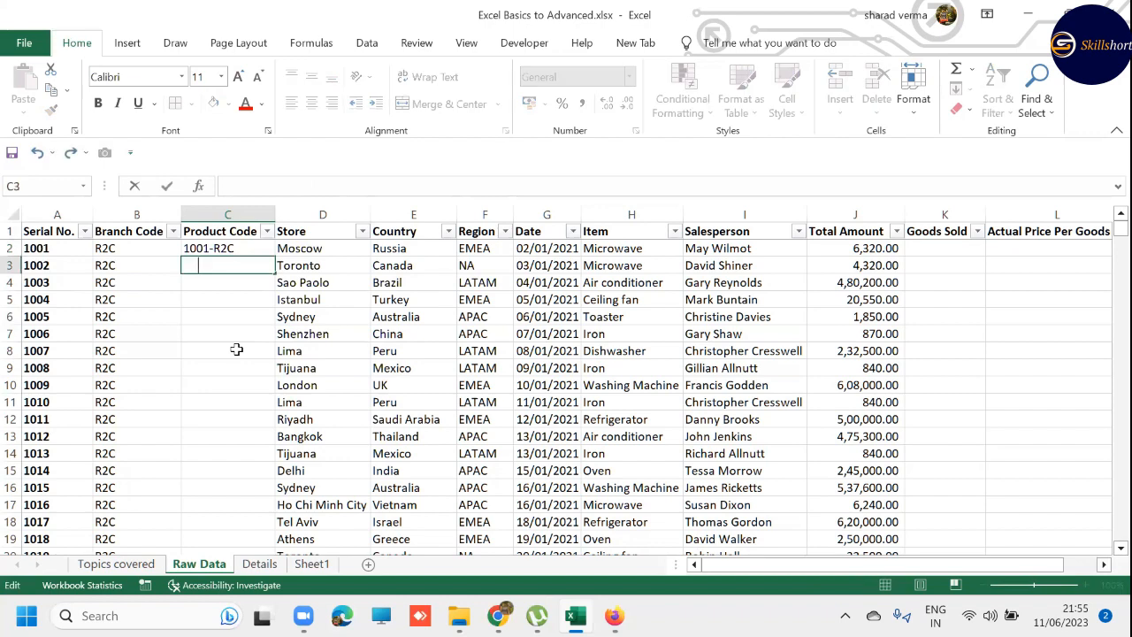
key(Escape)
key(Up)
key(Down)
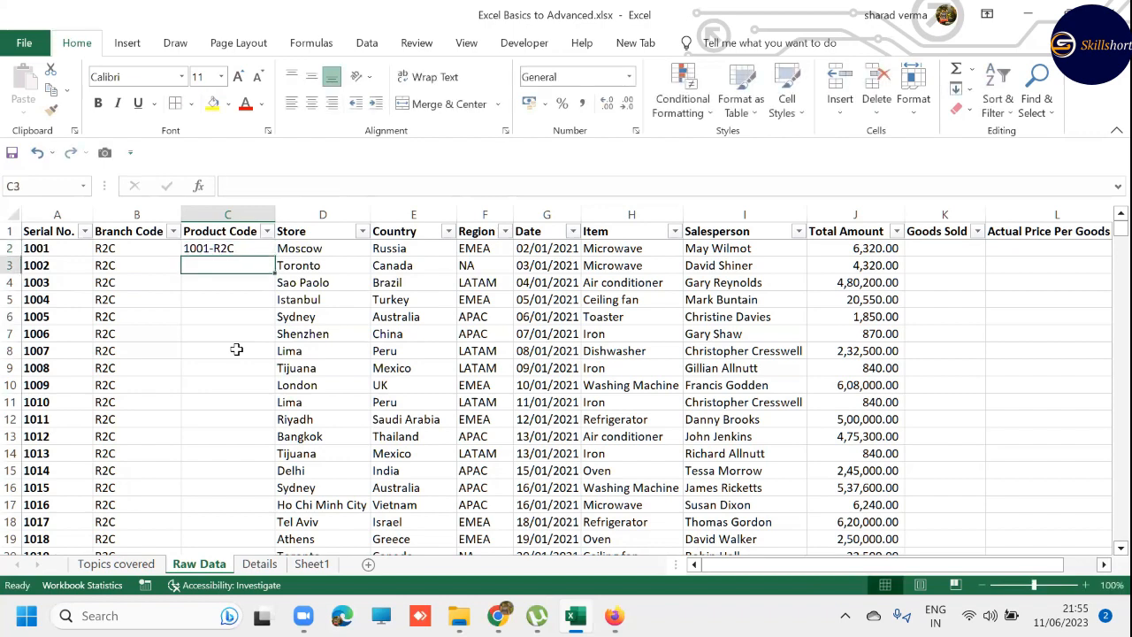
key(F2)
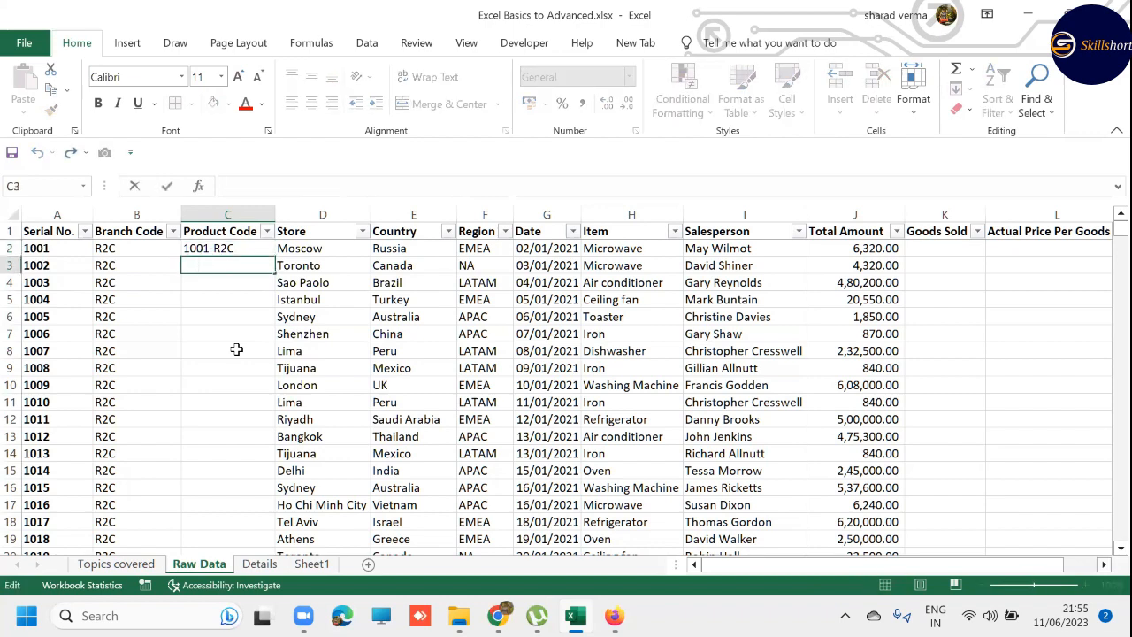
key(Return)
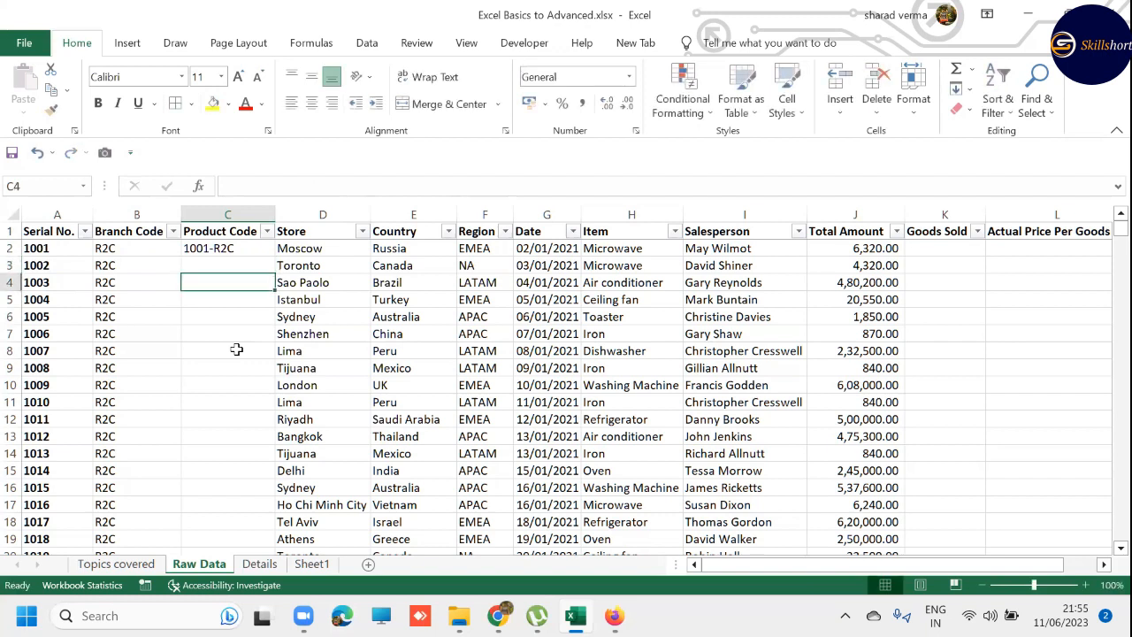
key(Up)
key(F2)
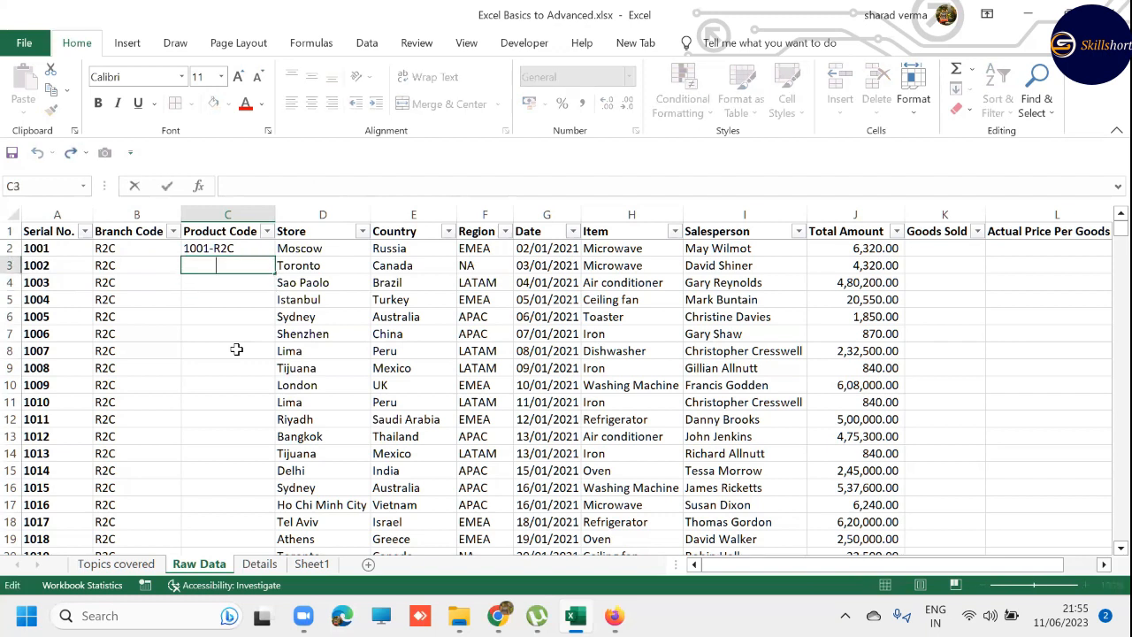
key(Escape)
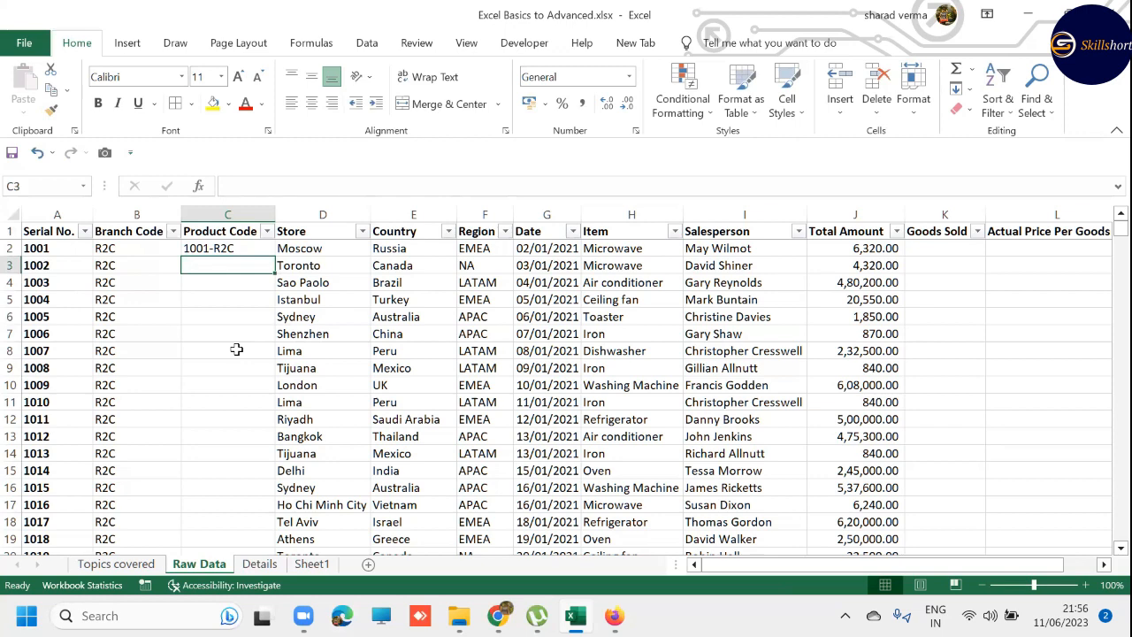
- Fill the C2 CONCAT formula down the Product Code column with the fill handle and check the last record's code
key(Up)
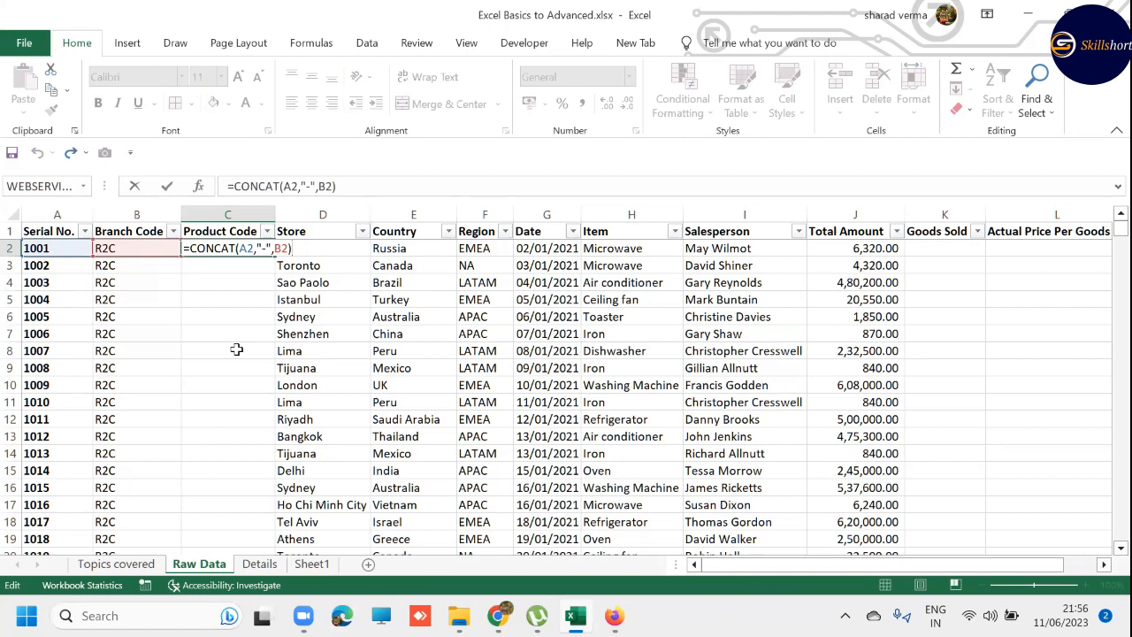
key(ctrl+Return)
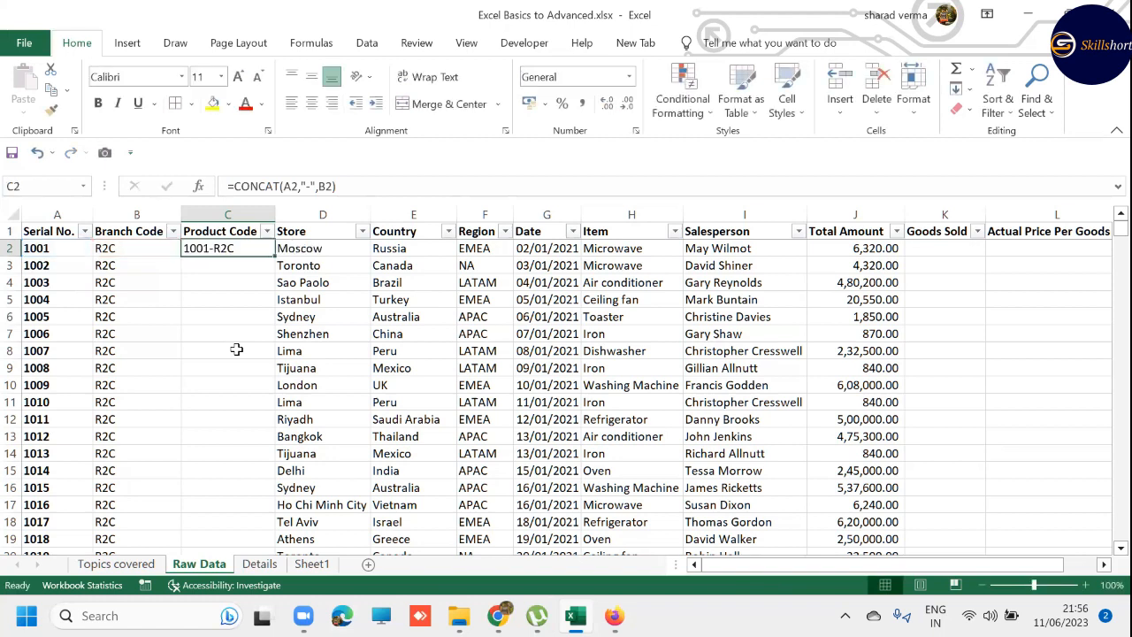
drag(276, 257, 276, 258)
double_click(276, 258)
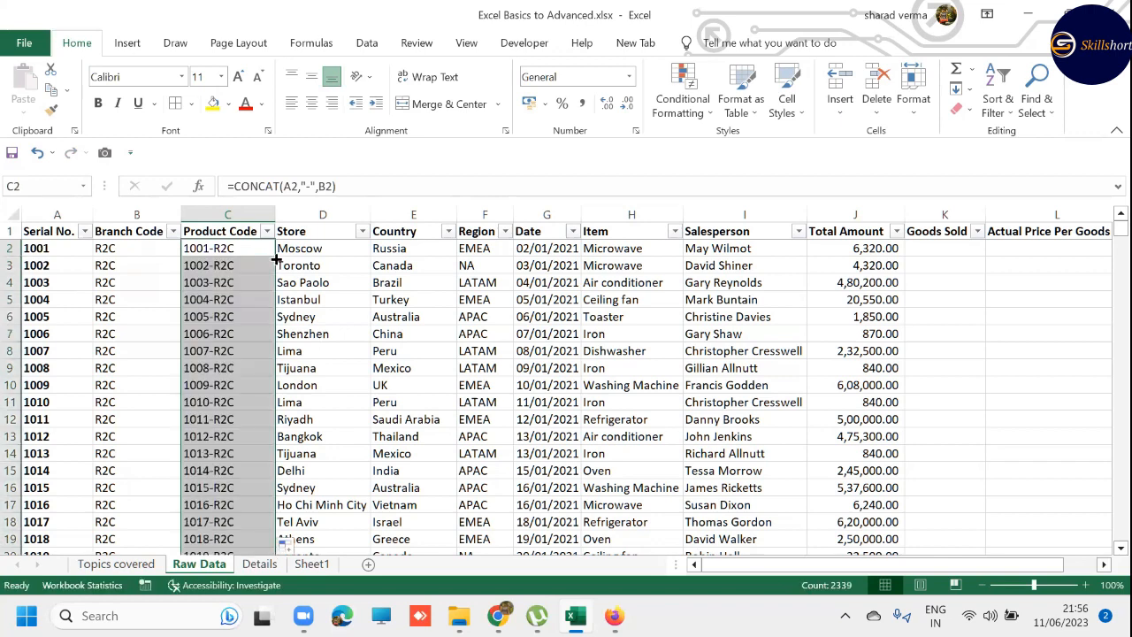
click(274, 257)
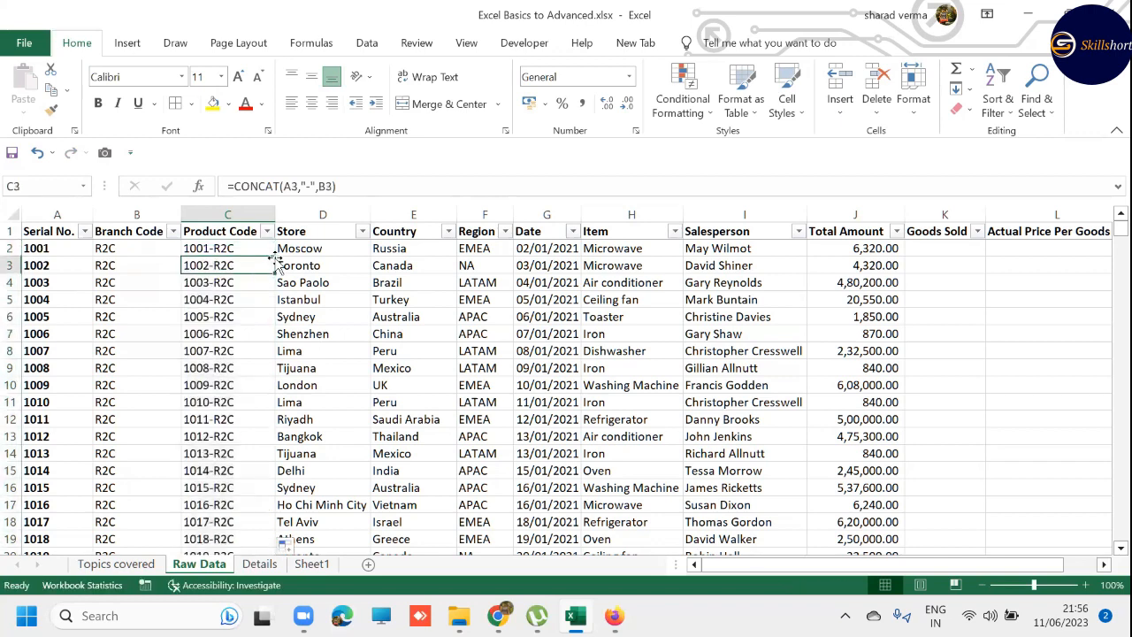
key(ctrl+Down)
key(Down)
key(Up)
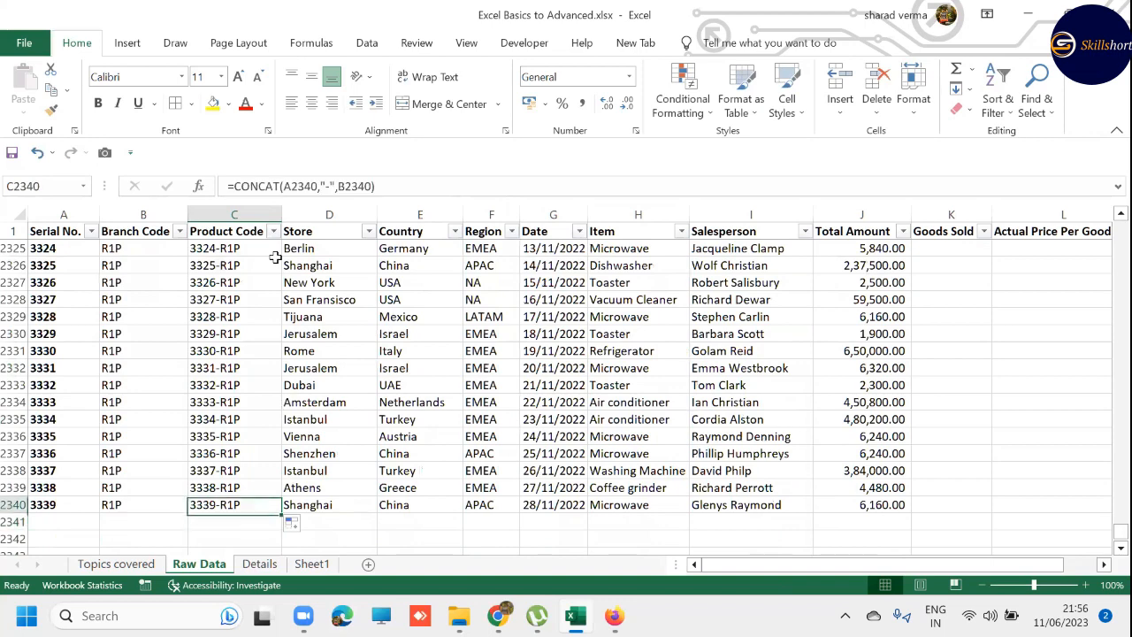
key(ctrl+Up)
key(Down)
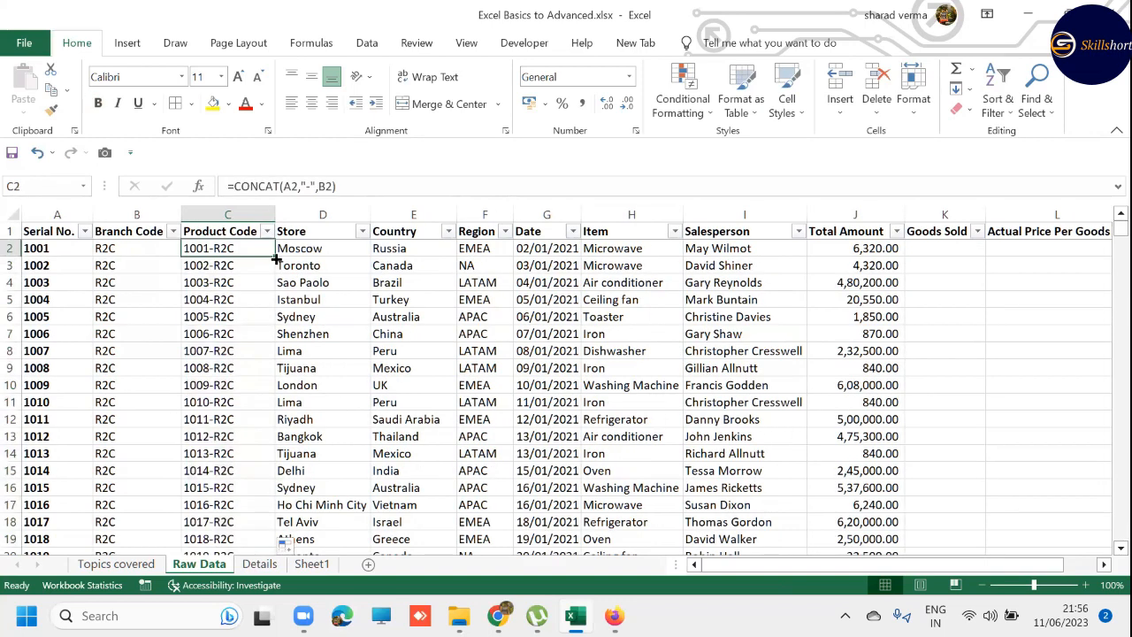
key(Down)
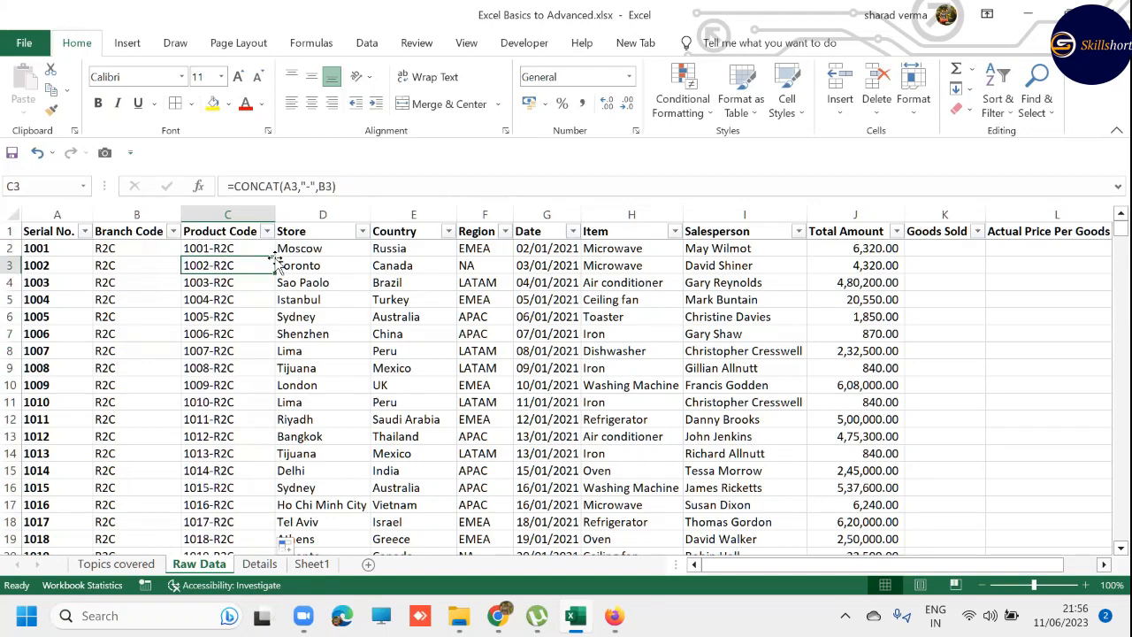
- Undo the fill, select the Product Code range from C2340 up to C2, and fill the CONCAT formula down the selection
key(ctrl+z)
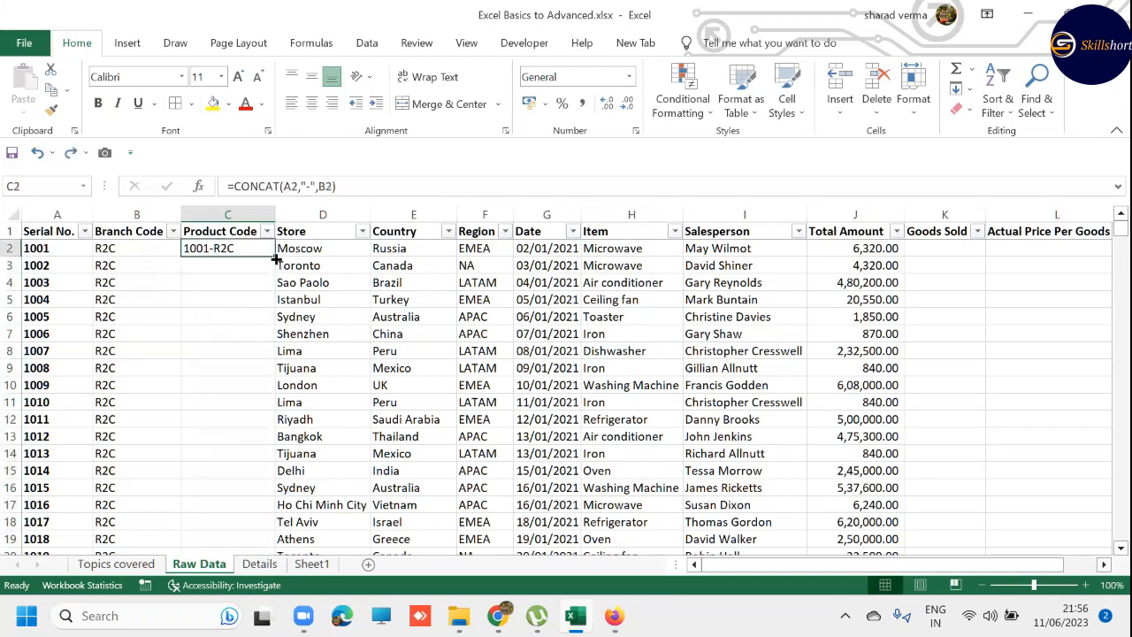
key(Left)
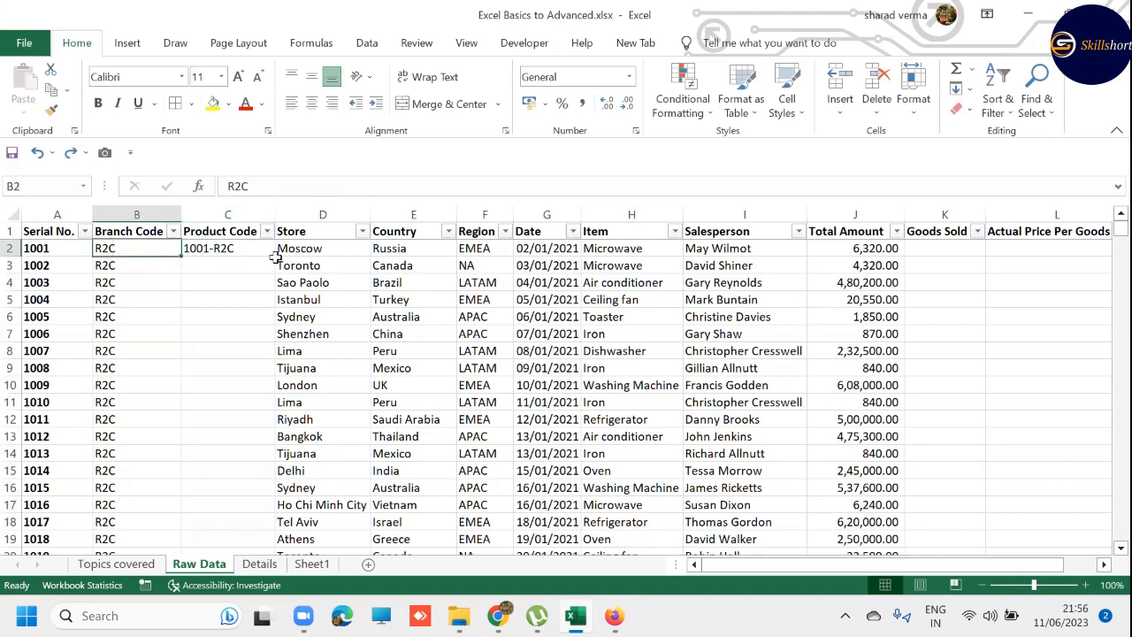
key(Right)
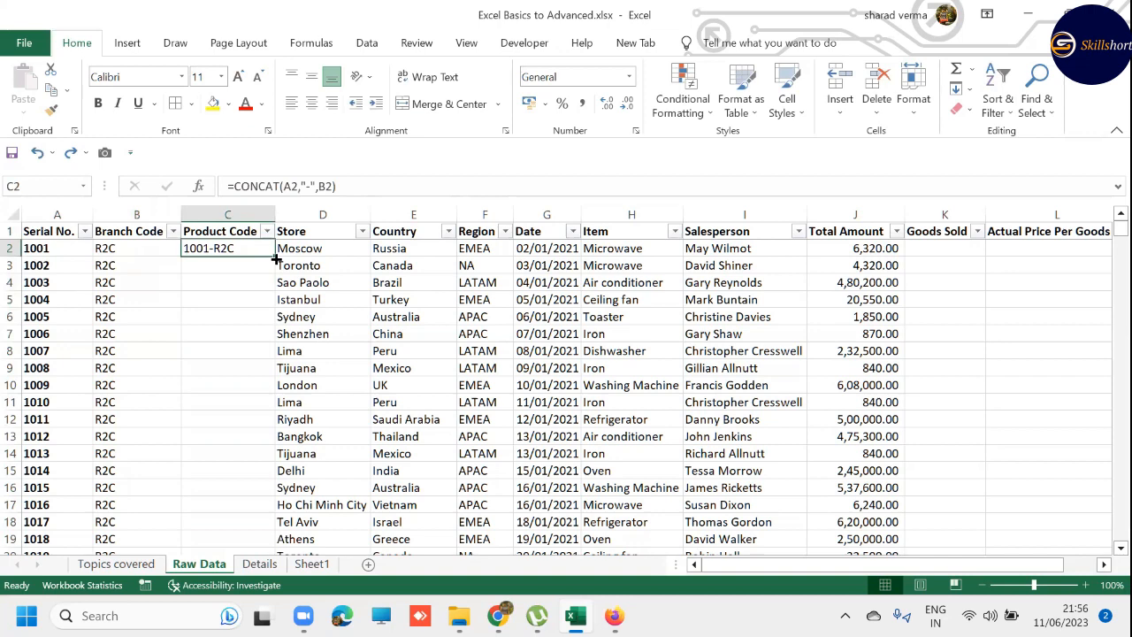
key(Left)
key(ctrl+Down)
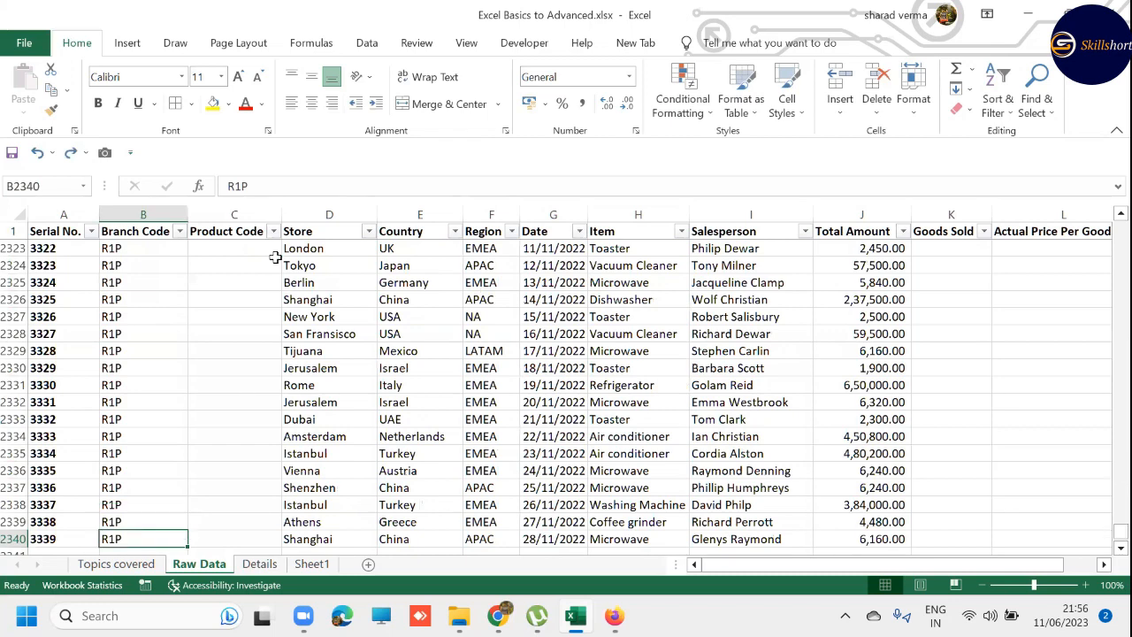
key(Right)
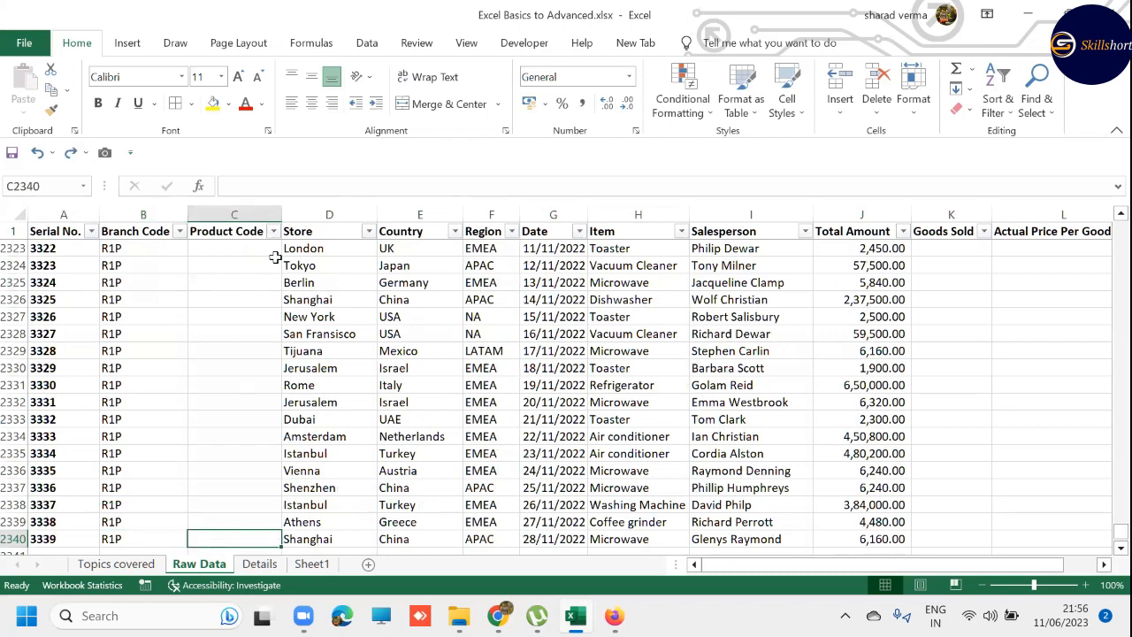
key(ctrl+shift+Up)
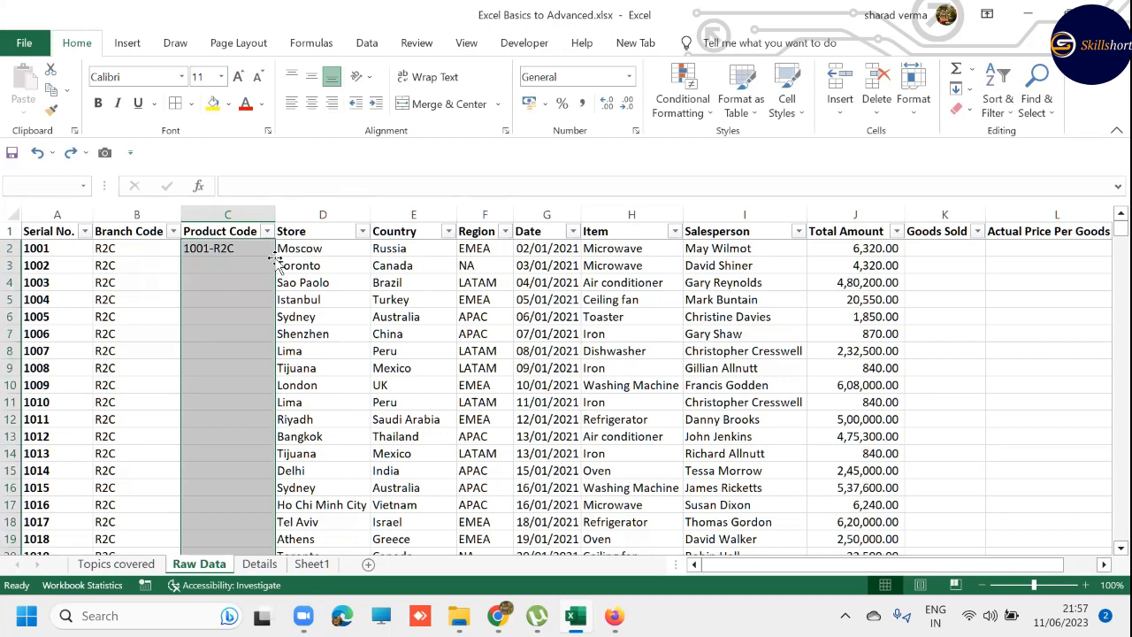
key(ctrl+d)
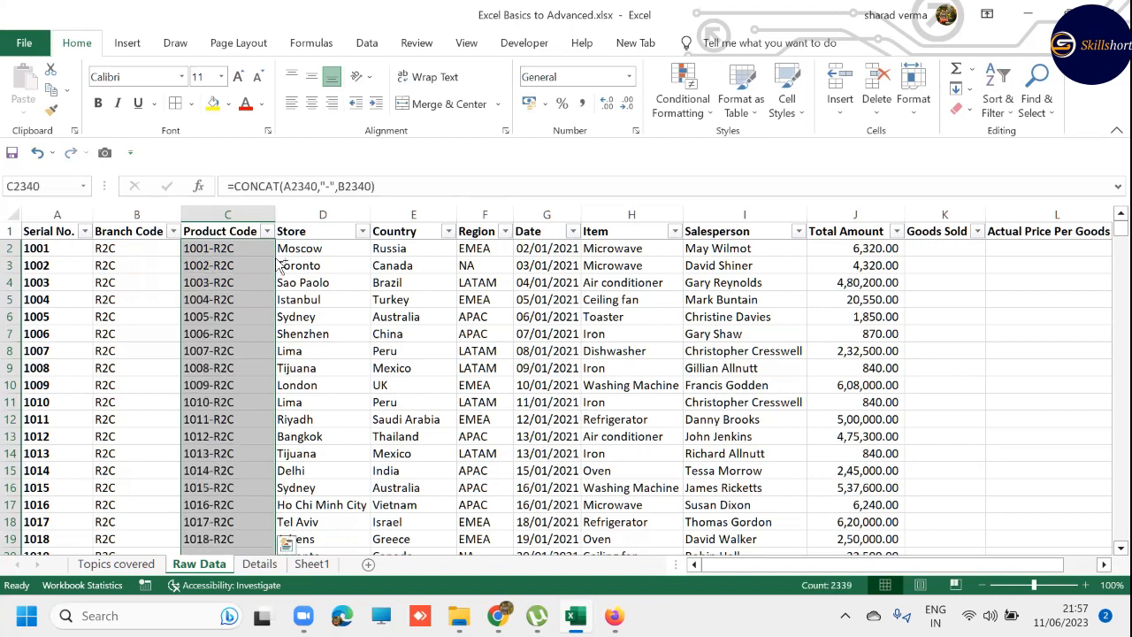
- Examine the filled product codes at the end of the column and the cell references in the formulas near the top
key(Down)
key(Down)
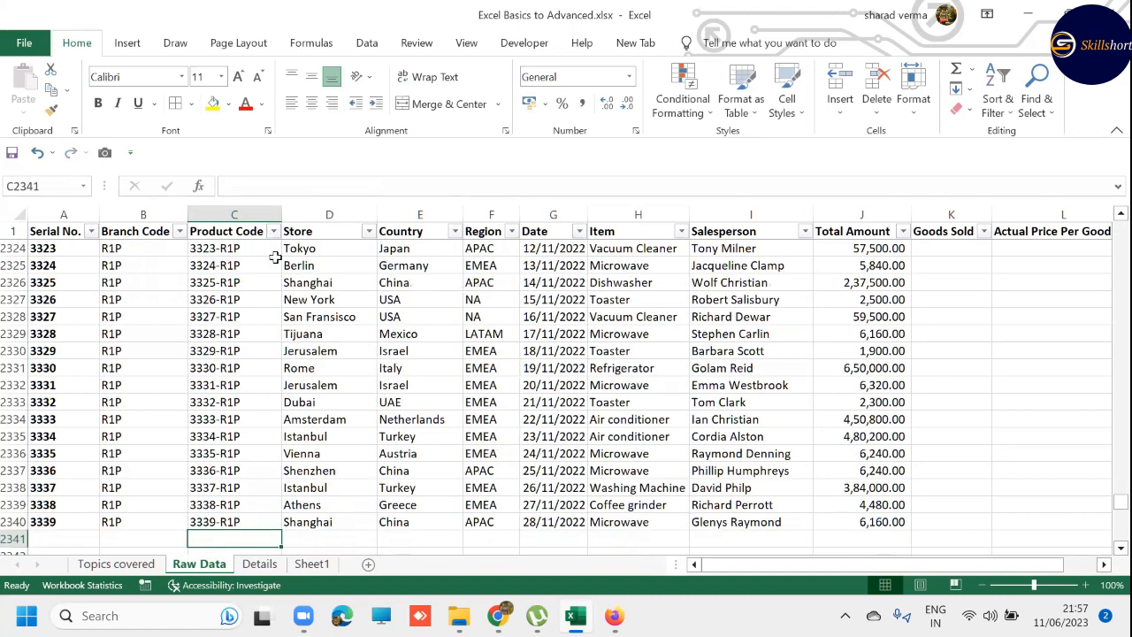
key(ctrl+Up)
key(ctrl+Up)
key(Down)
key(Down)
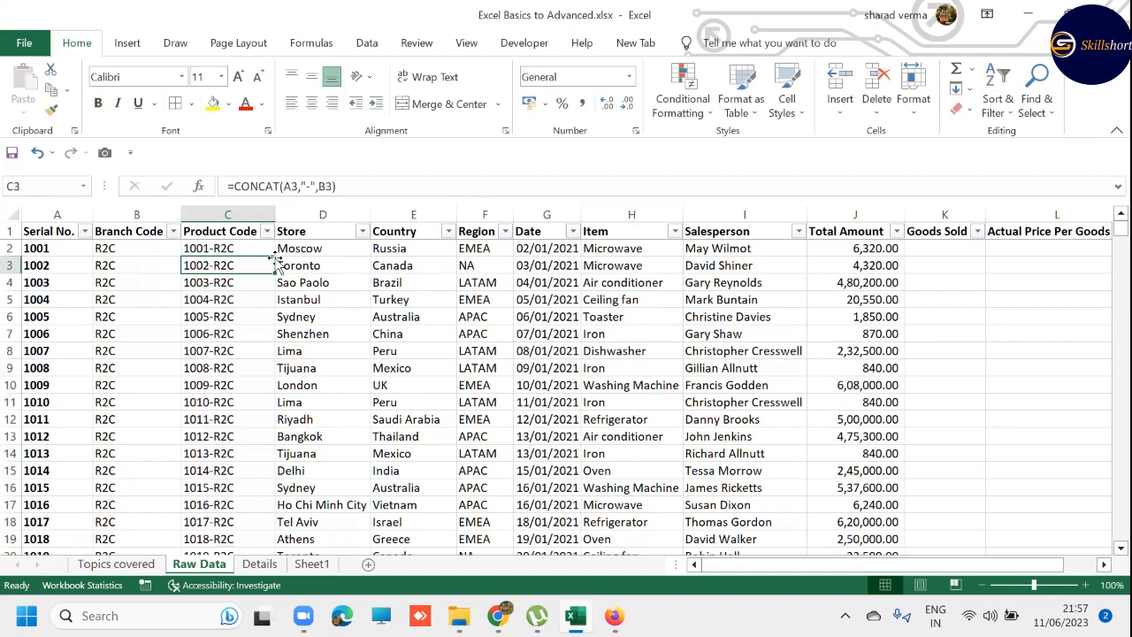
key(Down)
key(Down)
key(Down)
key(F2)
key(Escape)
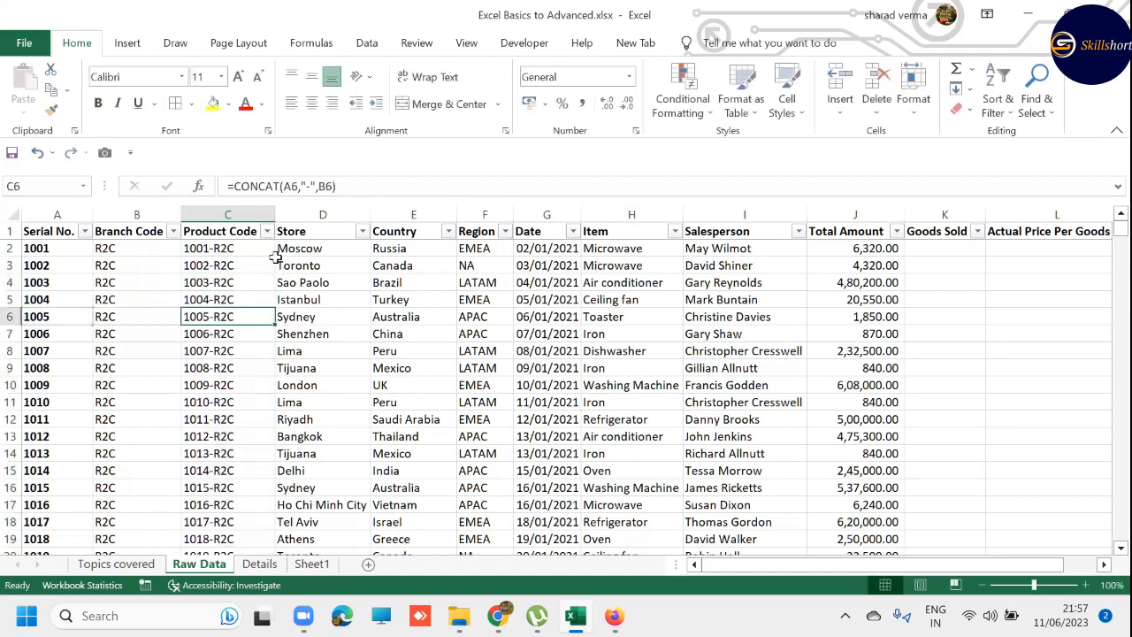
key(Down)
key(F2)
key(Escape)
key(Down)
key(F2)
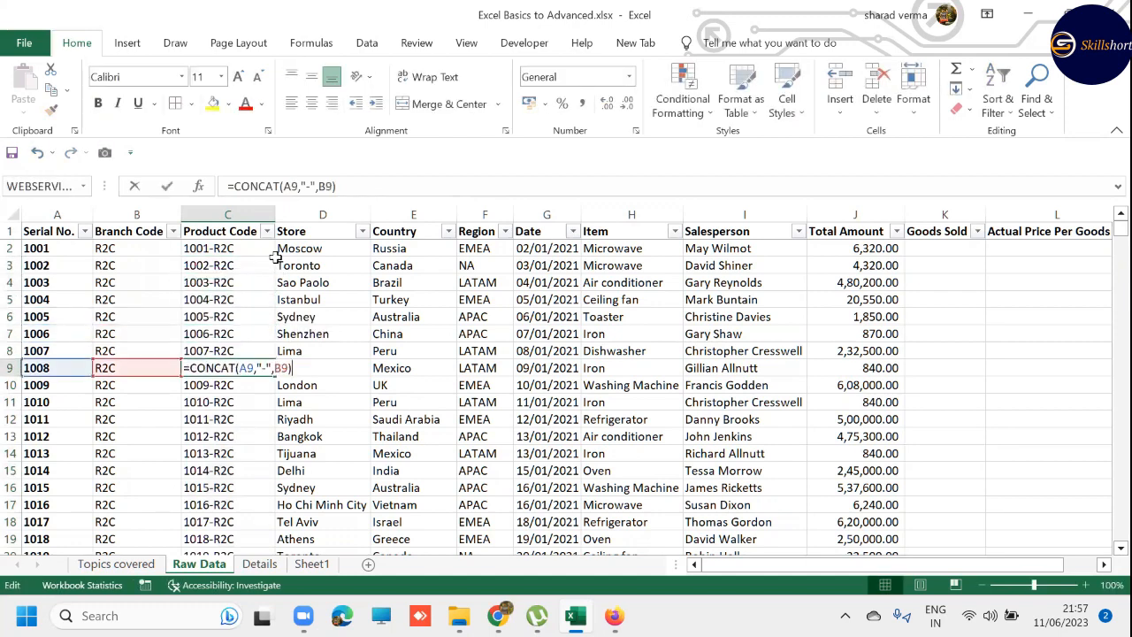
key(Escape)
key(Down)
- Undo the column fill and replace the formula in C2 with its value using Paste Special Values
key(ctrl+z)
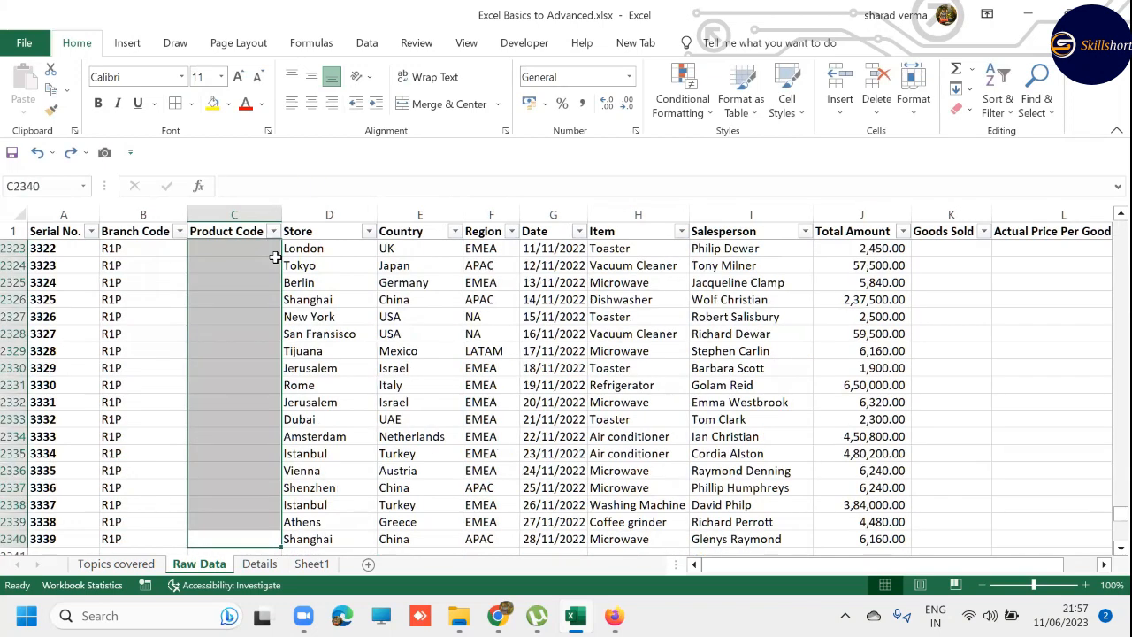
key(ctrl+Up)
key(ctrl+c)
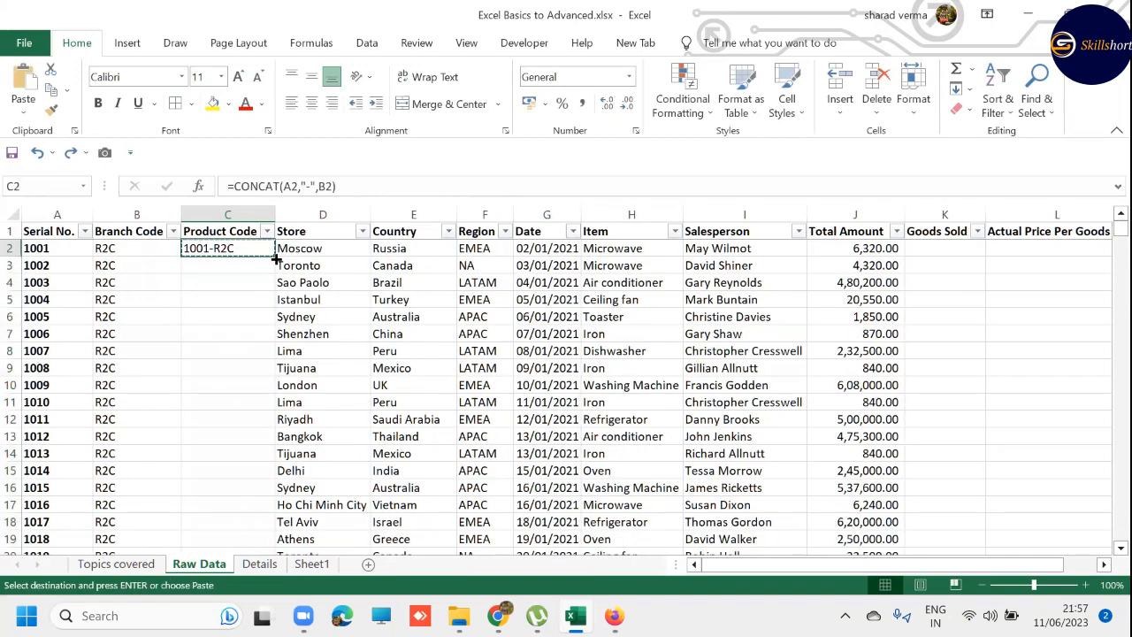
key(alt+e)
key(s)
key(v)
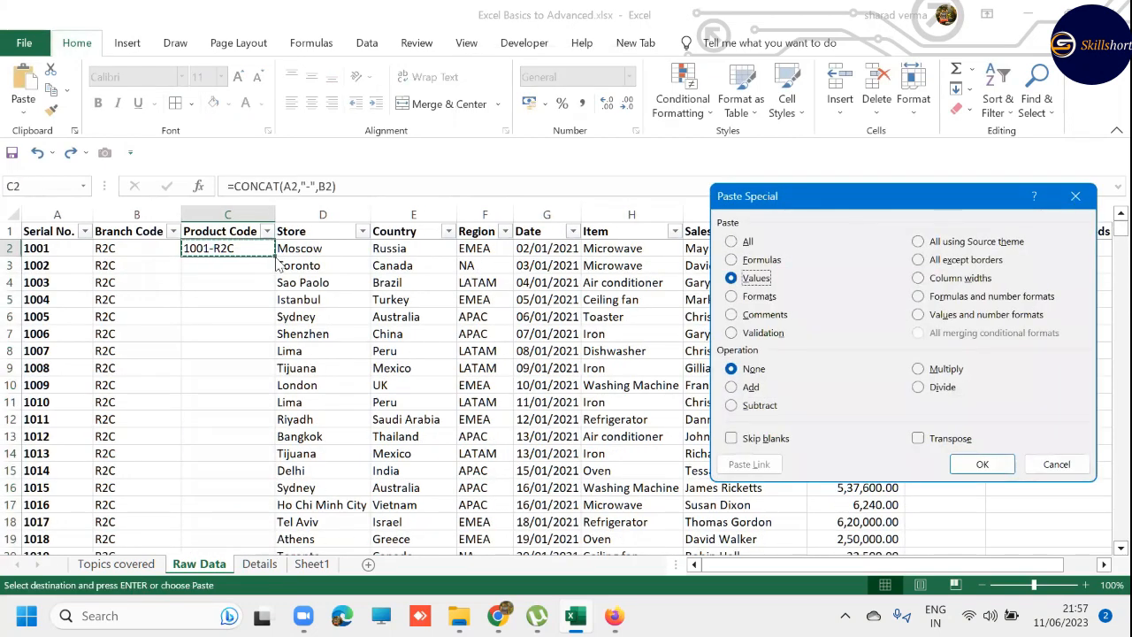
key(Return)
- Fill the static value from C2 down the Product Code column to C2340
key(Left)
key(Escape)
key(ctrl+Down)
key(Right)
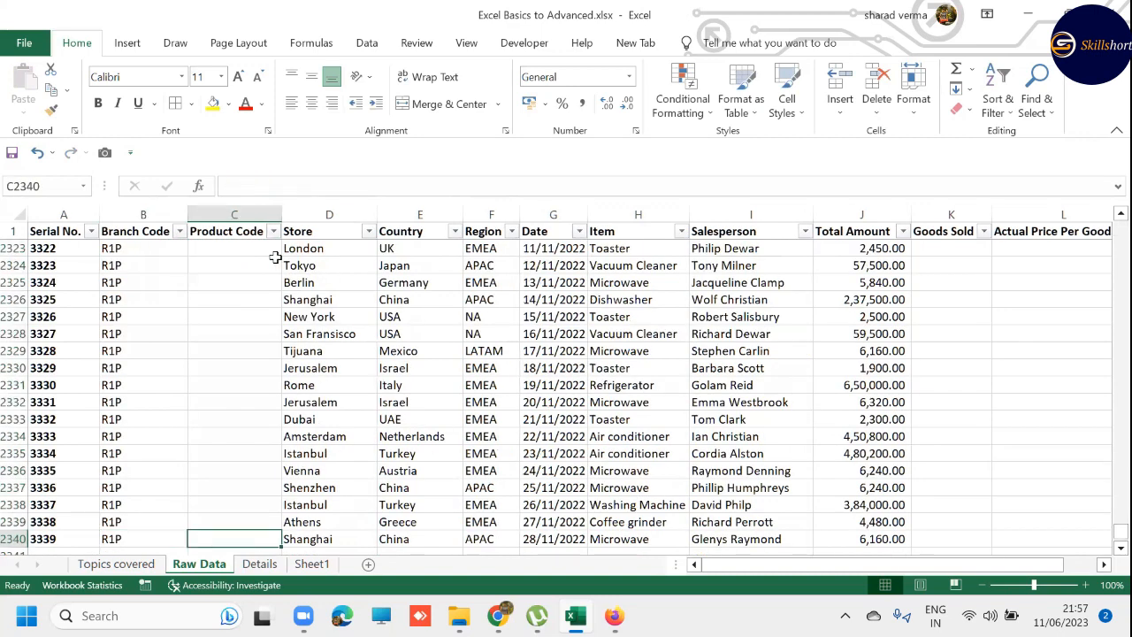
key(ctrl+shift+Up)
key(ctrl+d)
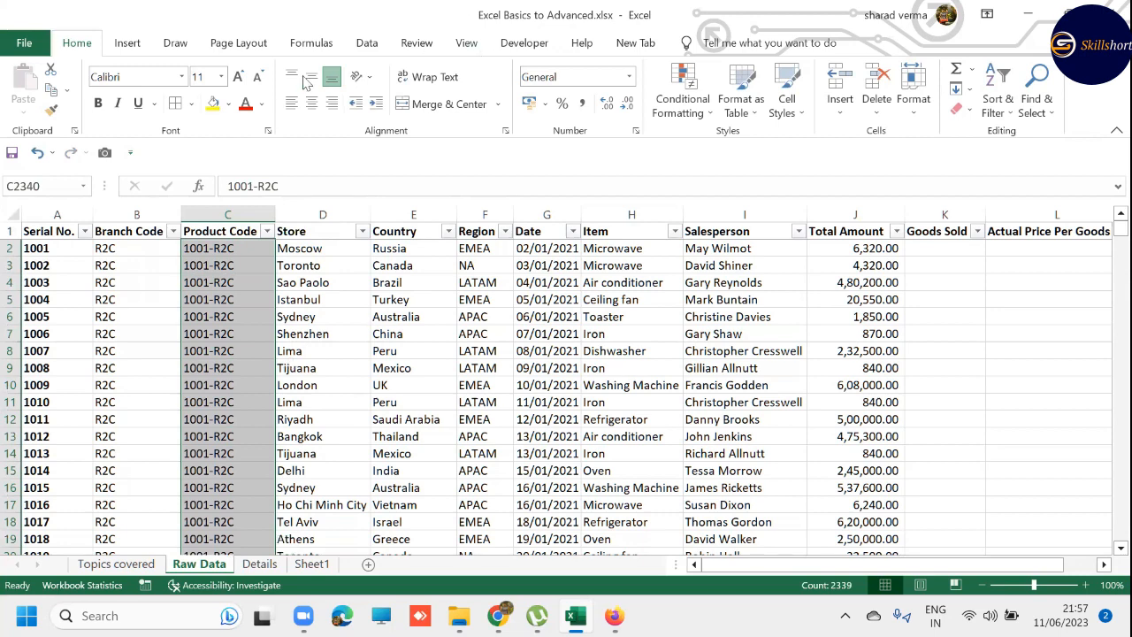
- Inspect the top cells of the filled column, and undo both the fill and the values-only paste in C2
key(ctrl+Up)
key(Down)
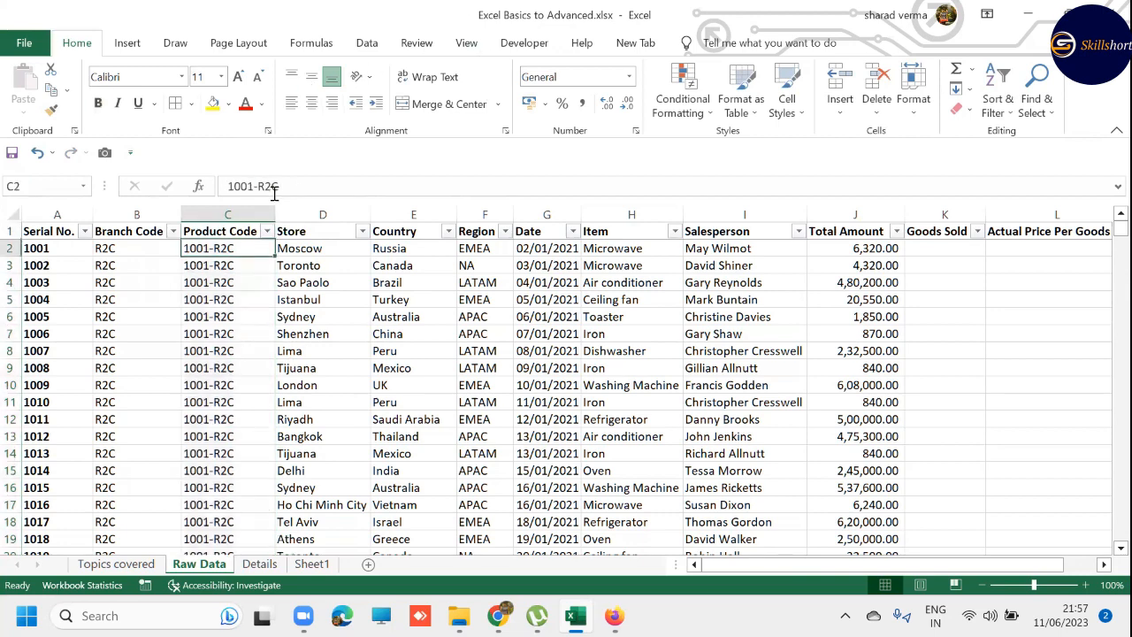
key(Down)
key(Up)
key(ctrl+shift+Down)
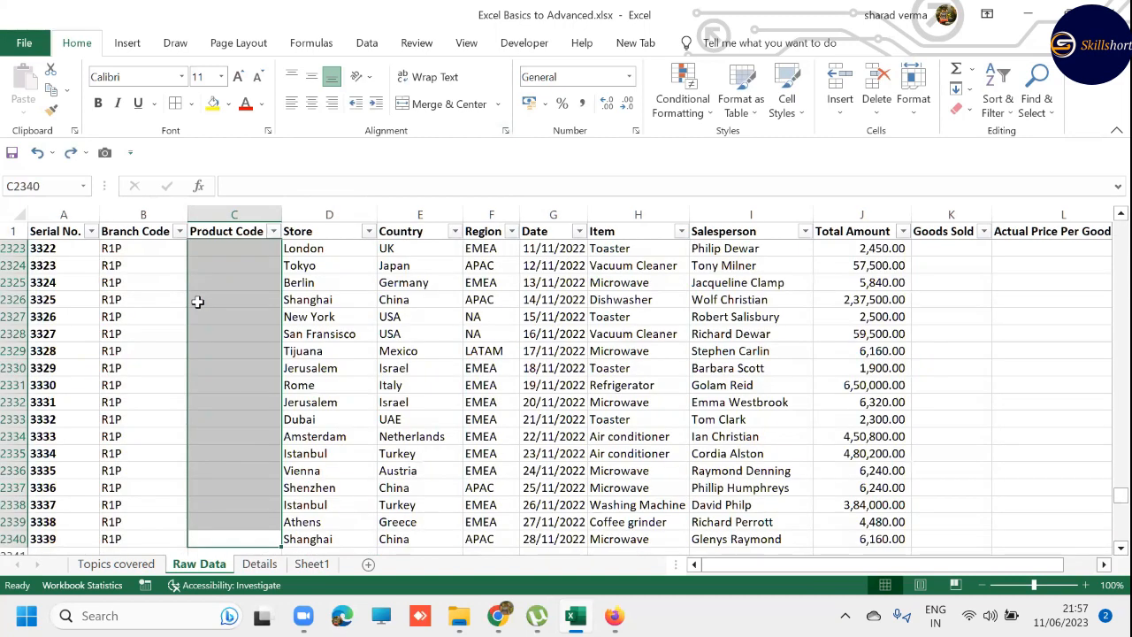
key(ctrl+Up)
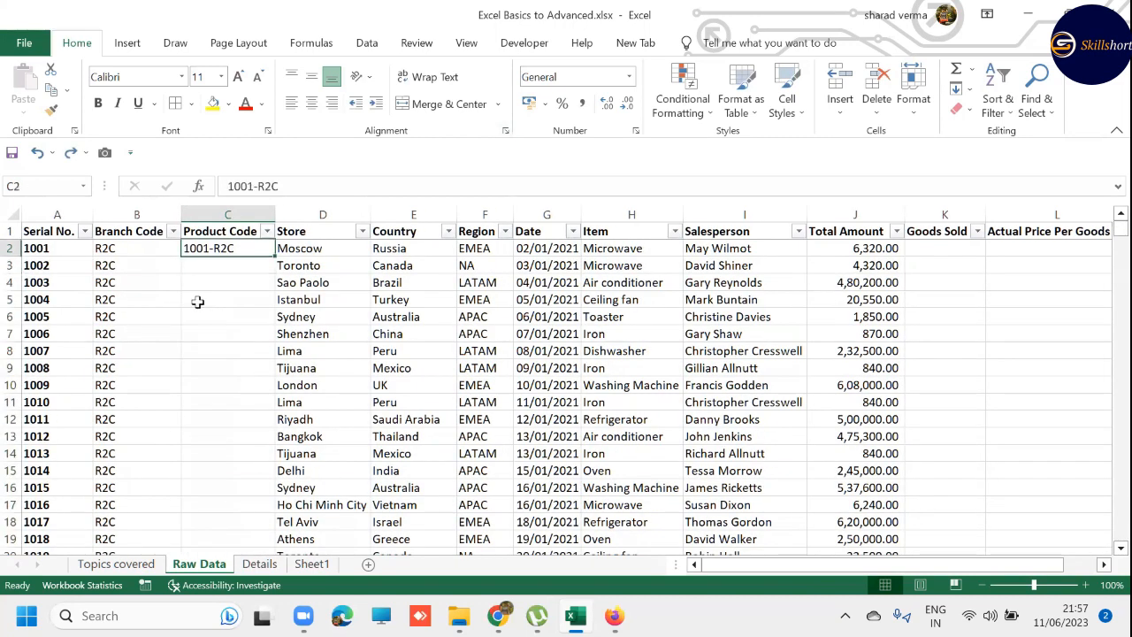
key(ctrl+c)
key(Escape)
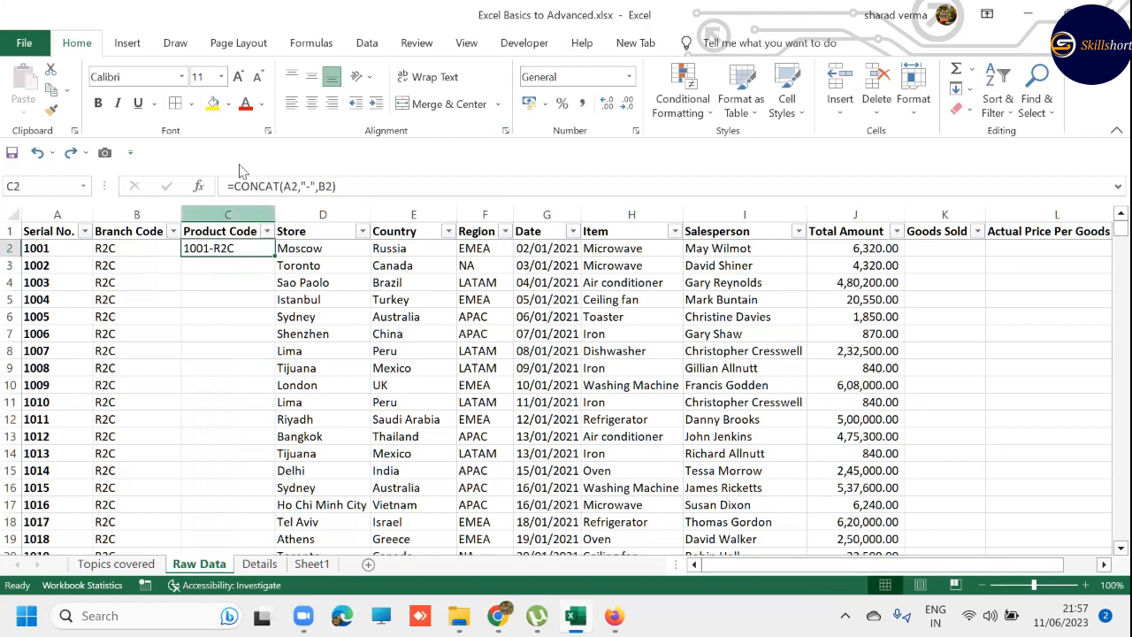
- Fill the CONCAT formula from C2 down the Product Code column through the last record in C2340
key(Left)
key(ctrl+Down)
key(Right)
key(ctrl+shift+Up)
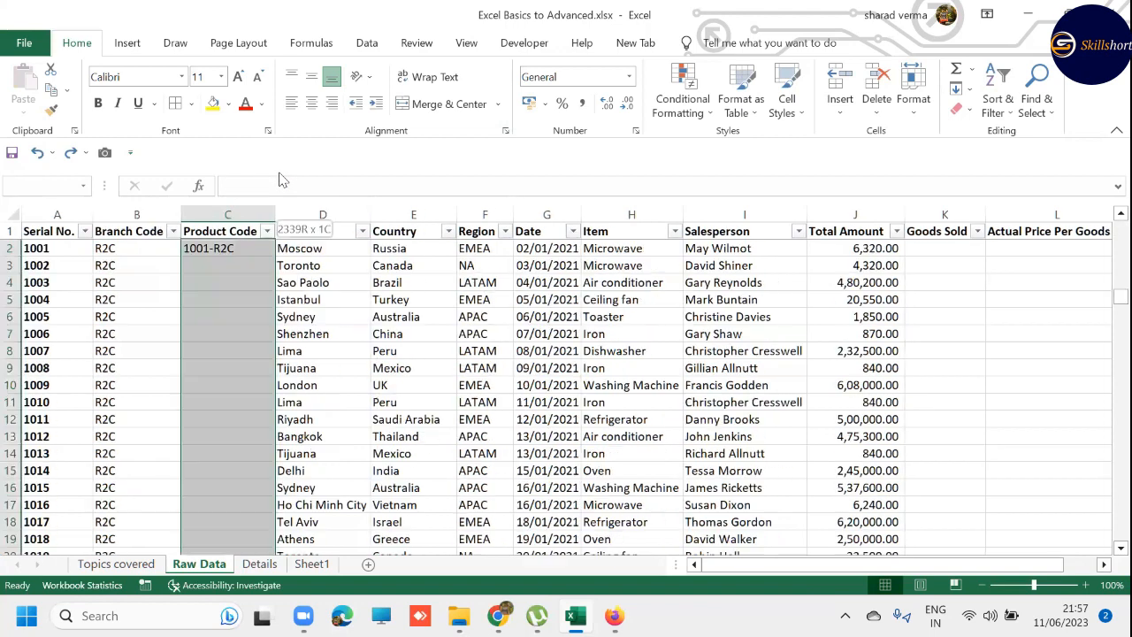
key(ctrl+d)
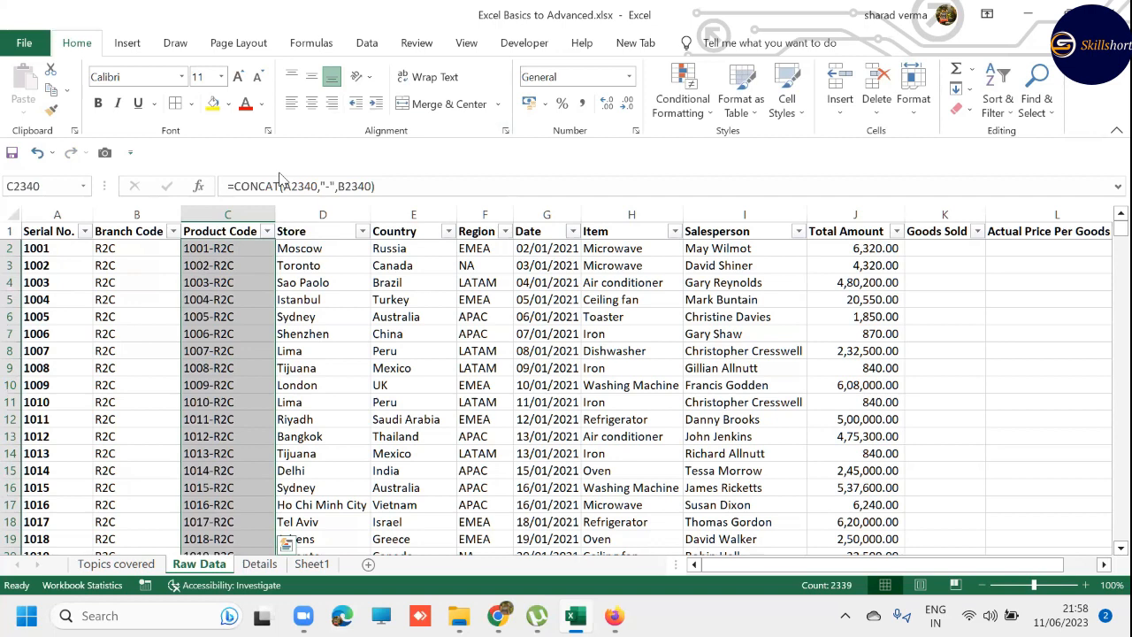
- Copy the CONCAT formula from C7 in the Product Code column and paste it into L7 as a test
key(Up)
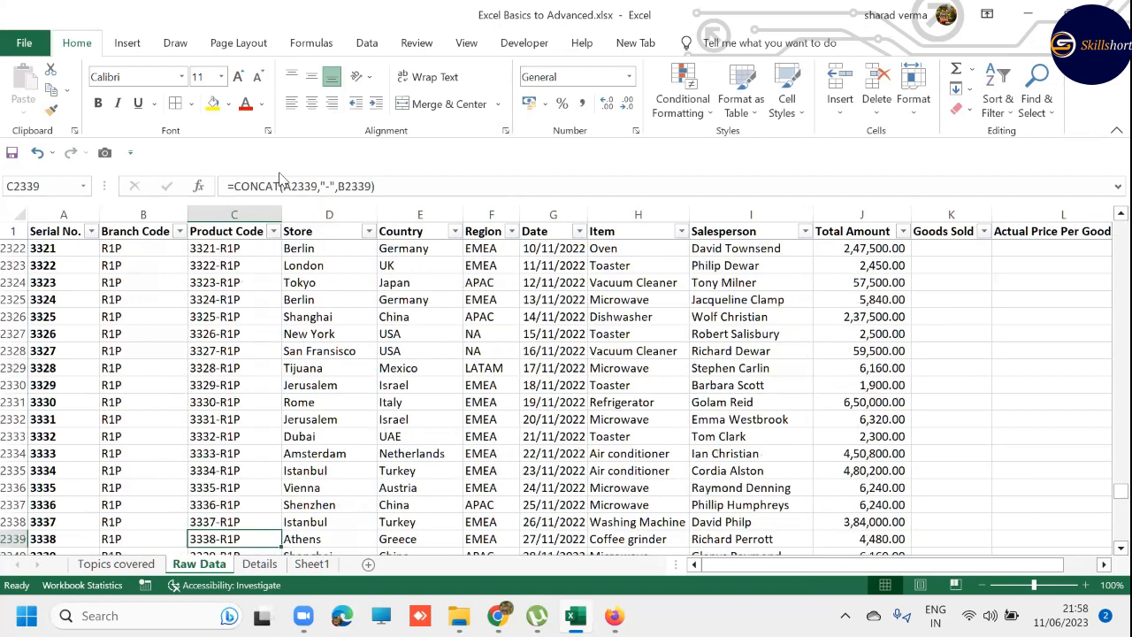
key(ctrl+Up)
key(Down)
key(Down)
key(Down)
key(Down)
key(Down)
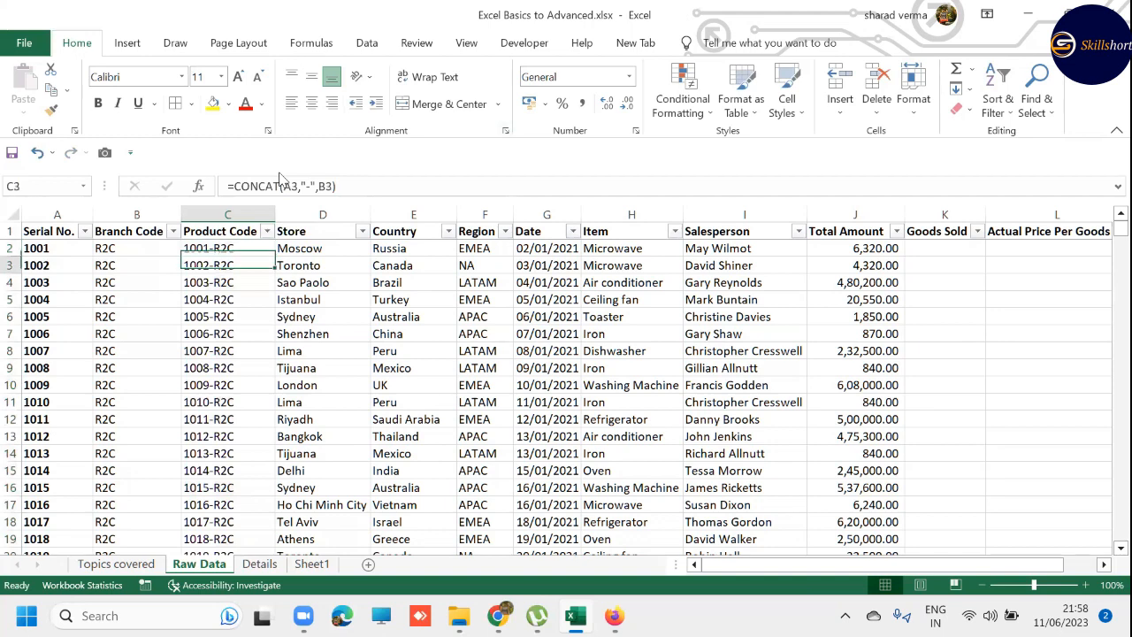
key(Down)
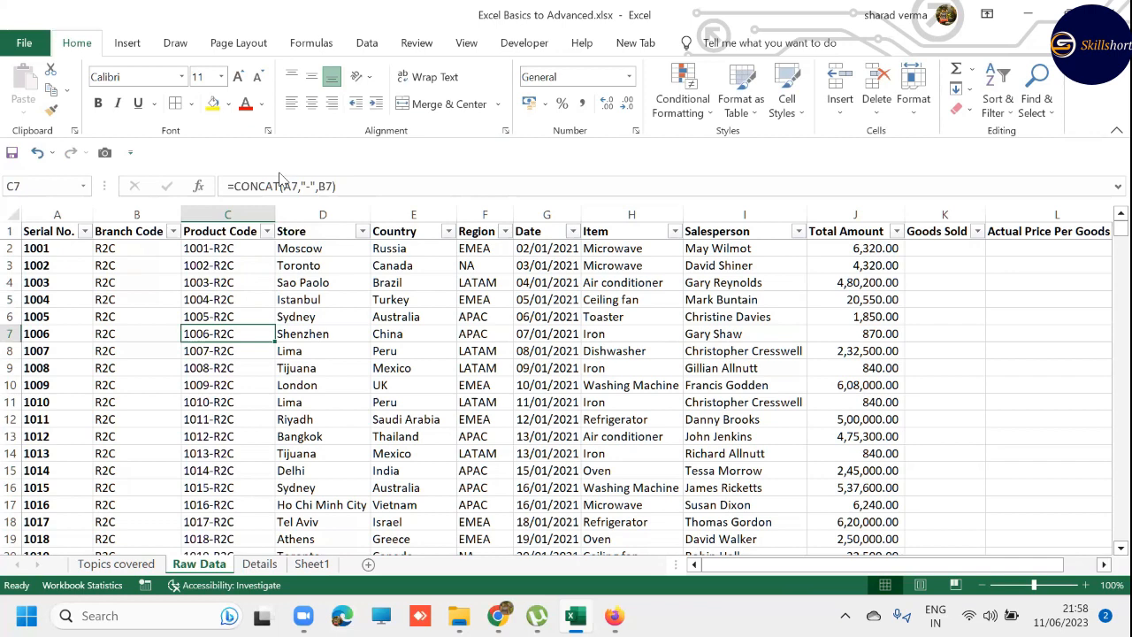
key(ctrl+c)
key(Right)
key(Right)
key(Right)
key(Right)
key(Right)
key(Right)
key(Right)
key(Right)
key(Right)
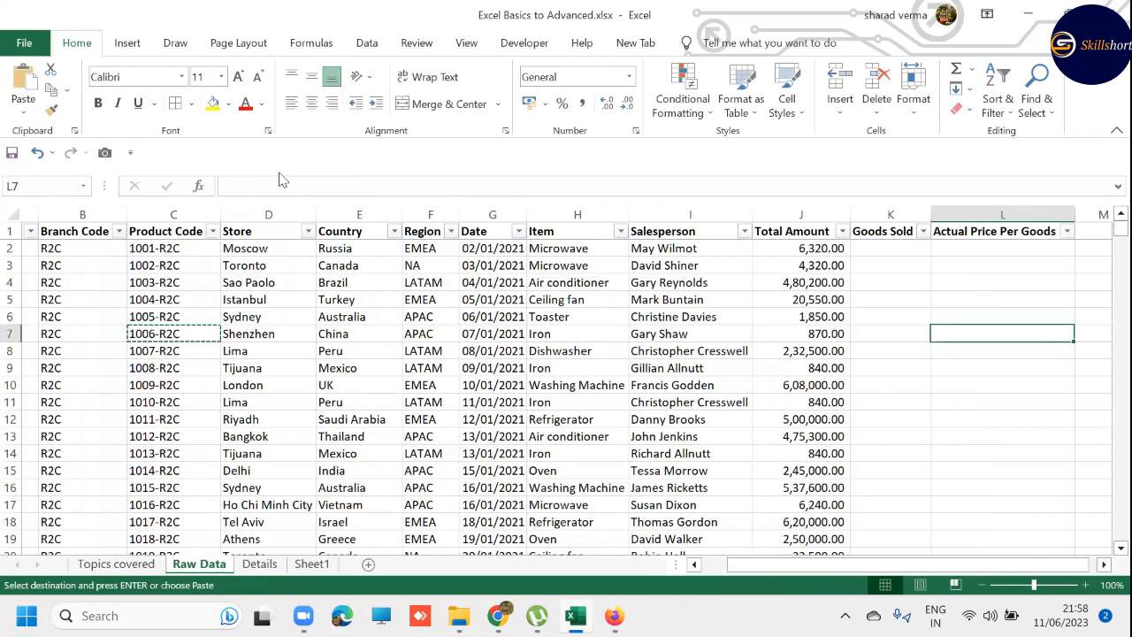
key(ctrl+v)
key(Escape)
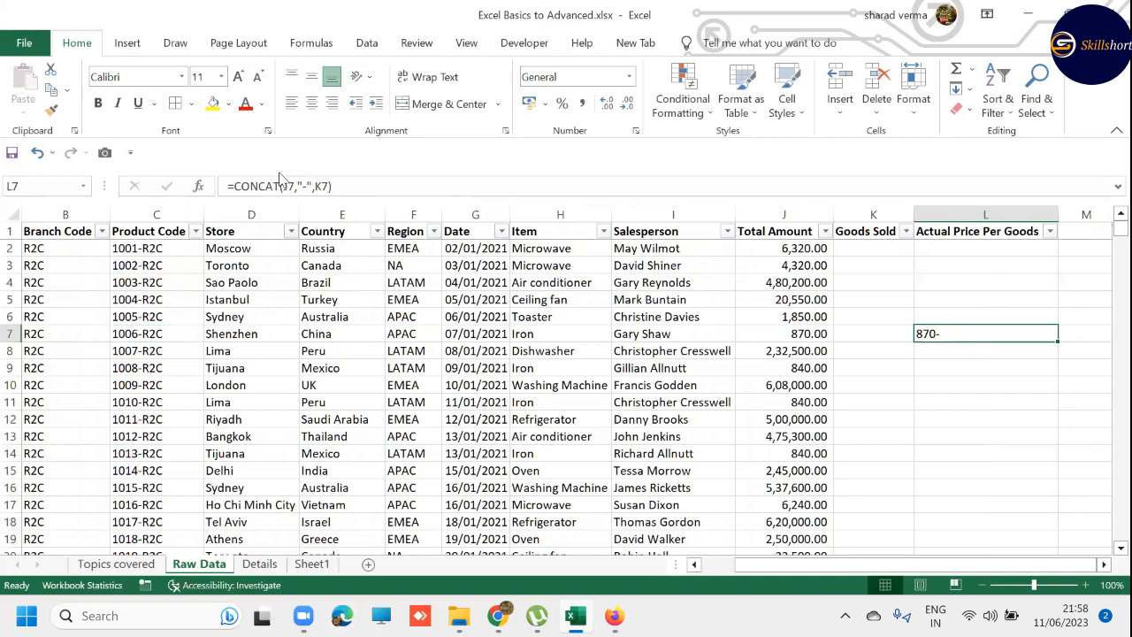
- Examine the cell references of the formula pasted in L7, remove the test copy and return to C7
key(F2)
key(Escape)
key(Left)
key(Left)
key(Left)
key(Left)
key(Left)
key(Left)
key(Left)
key(Left)
key(Left)
key(Left)
key(Left)
key(Right)
key(Right)
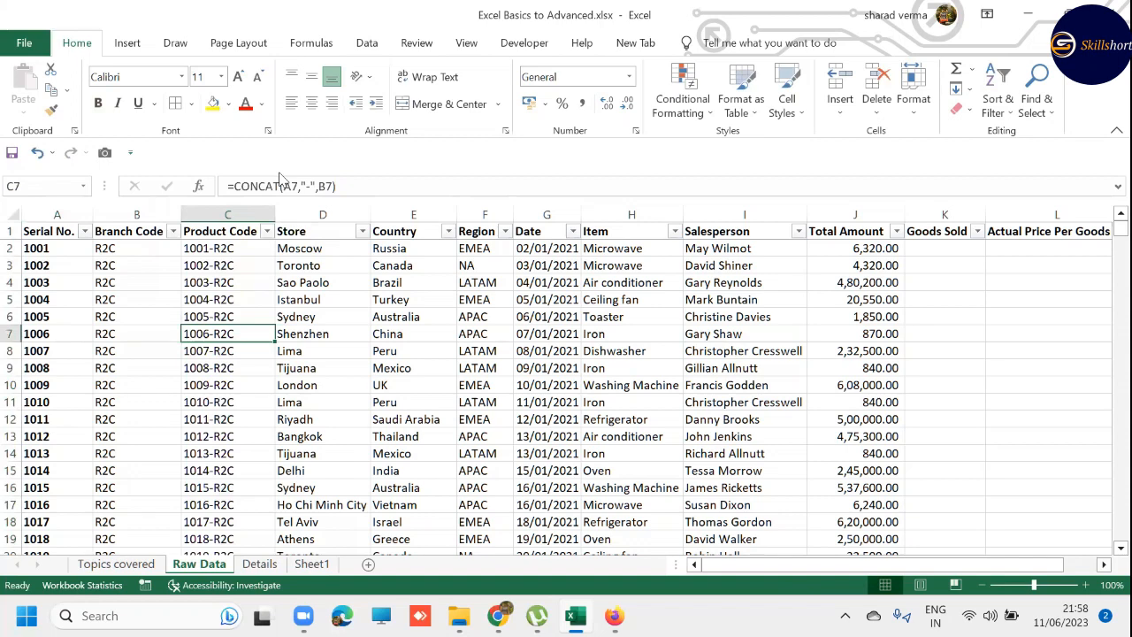
- Replace the formulas in the entire Product Code column with static values using Paste Special Values
key(ctrl+space)
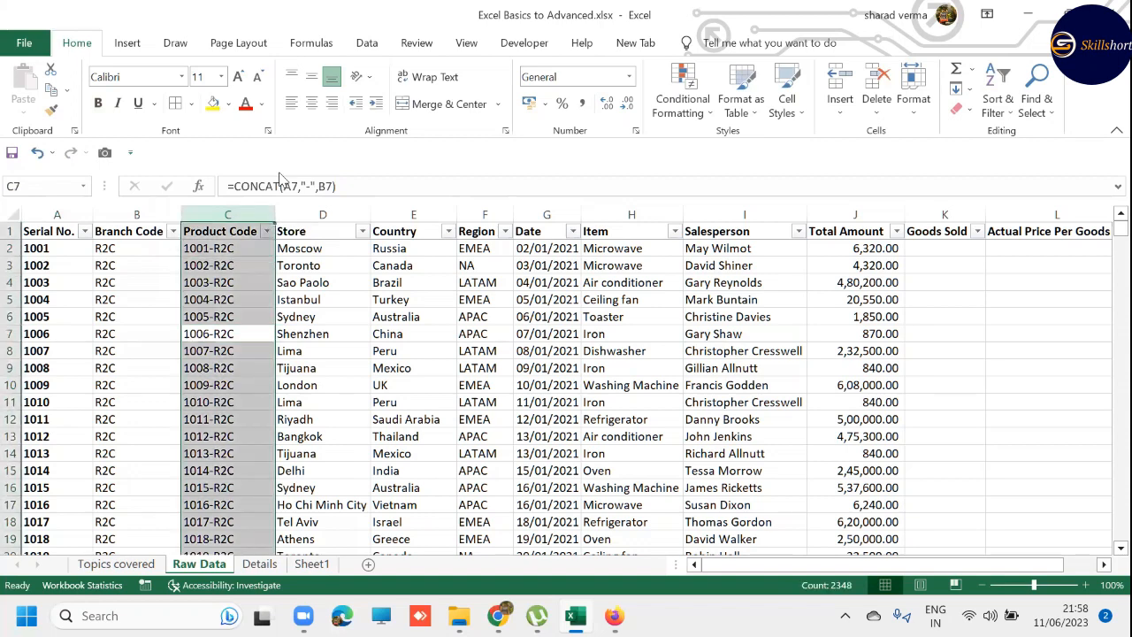
key(ctrl+c)
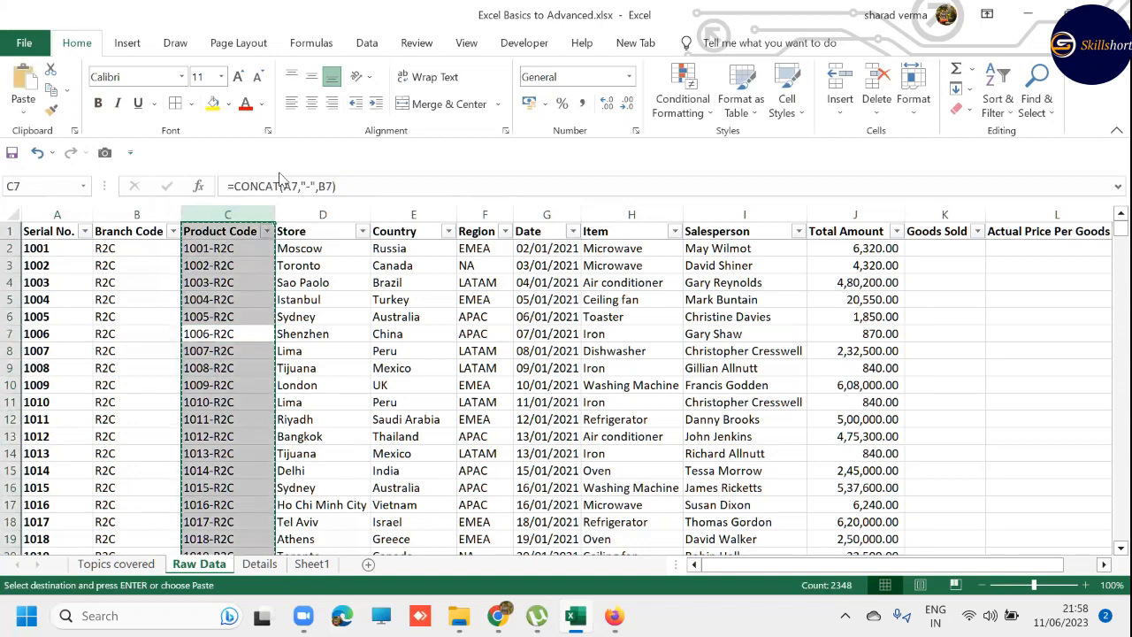
key(ctrl+alt+v)
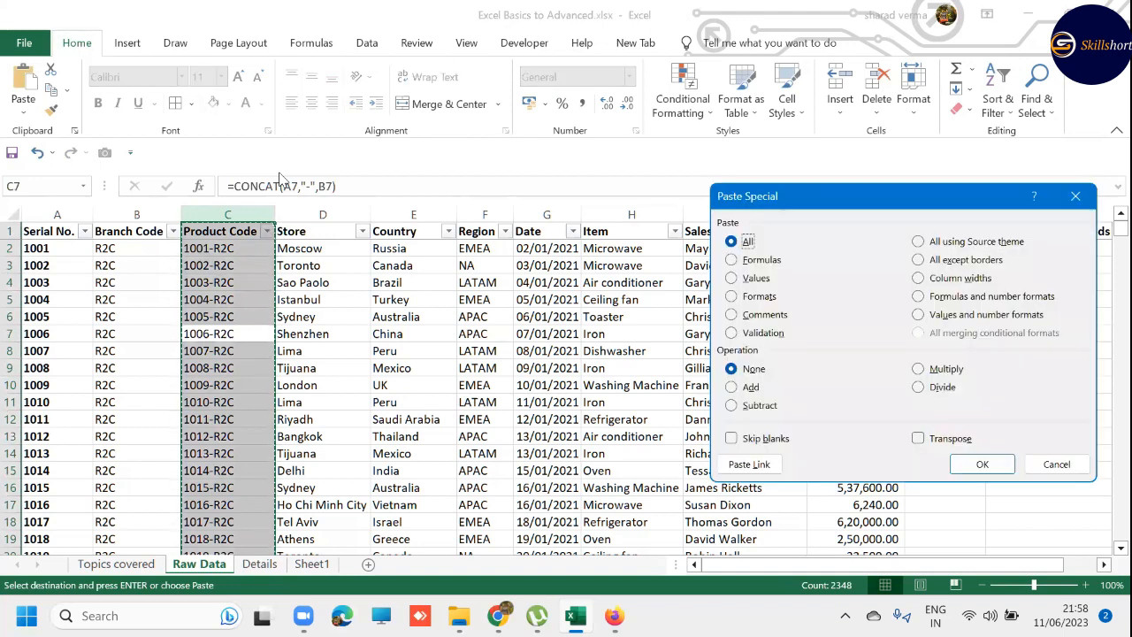
key(v)
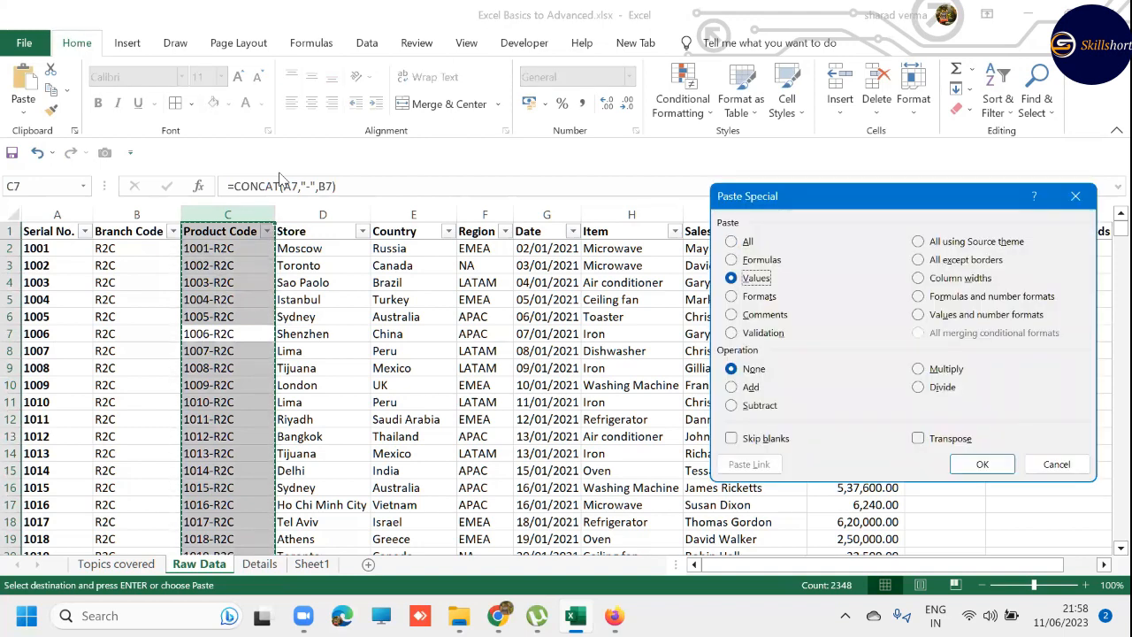
key(Return)
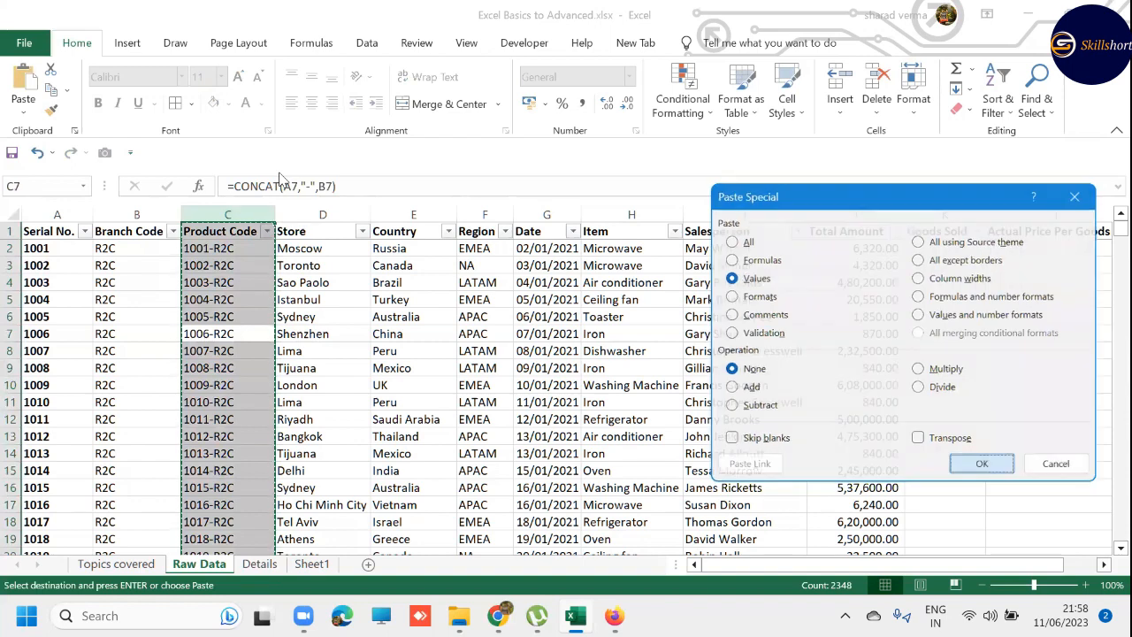
key(Escape)
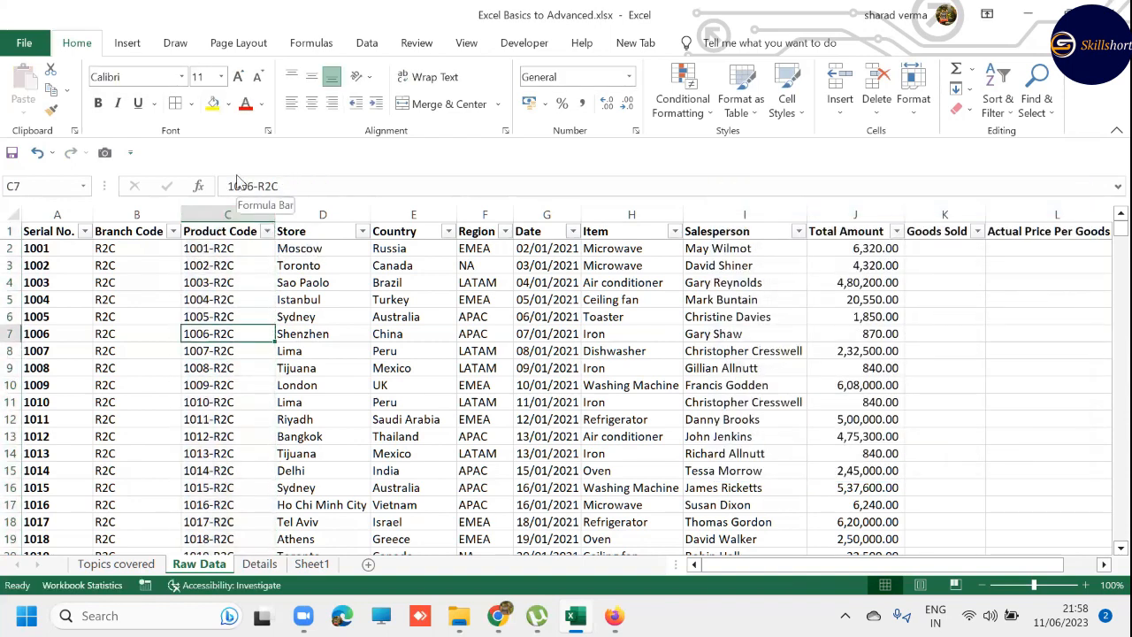
- Copy the static product code from C7 into L7 as a test, and delete the copy
key(ctrl+c)
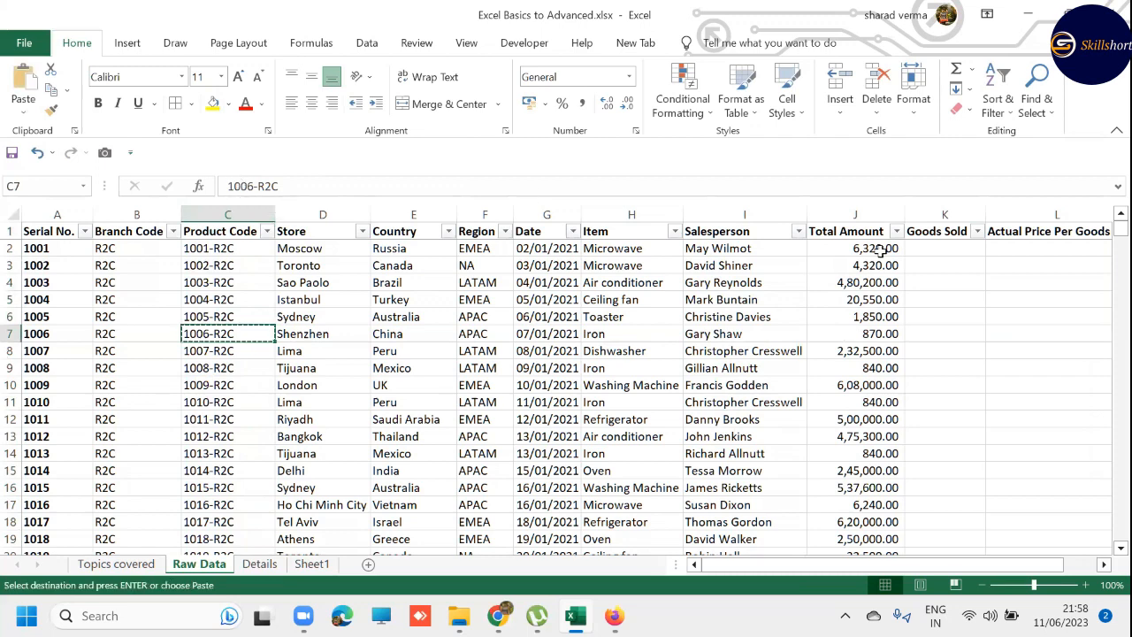
click(1041, 337)
key(ctrl+v)
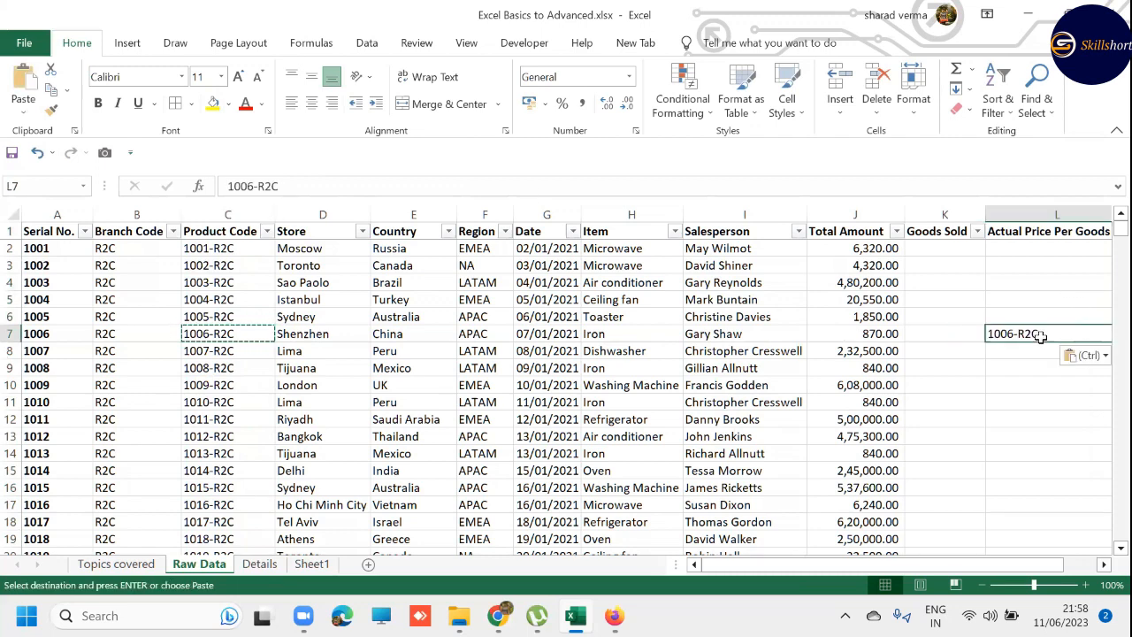
key(Escape)
key(Delete)
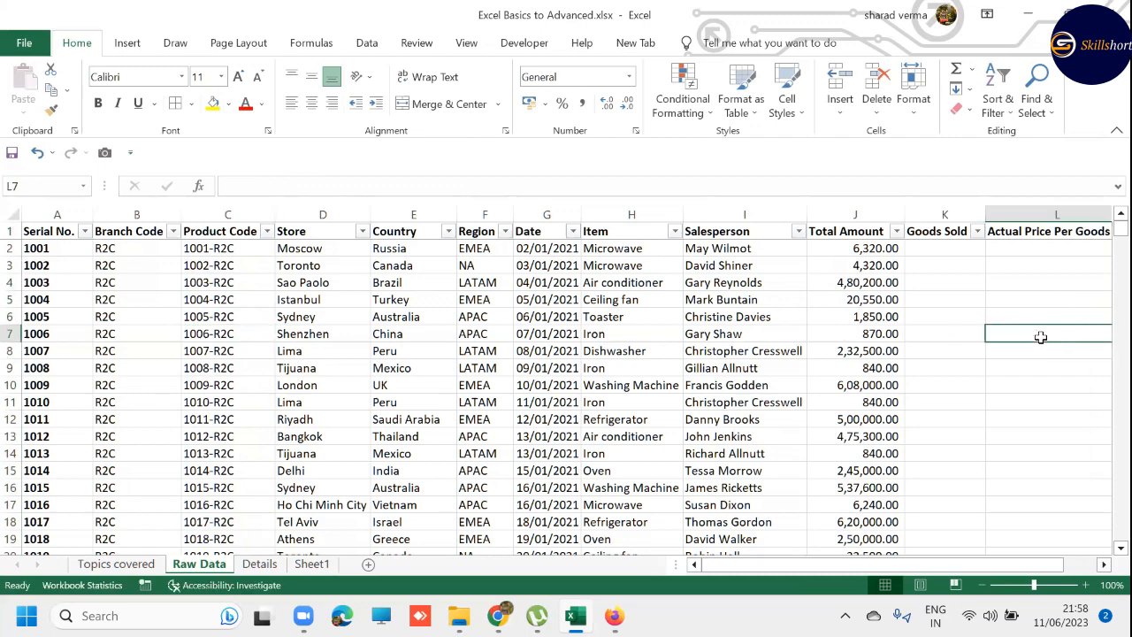
- Clear all serial numbers from A2 to A2340 and return to A2
key(Home)
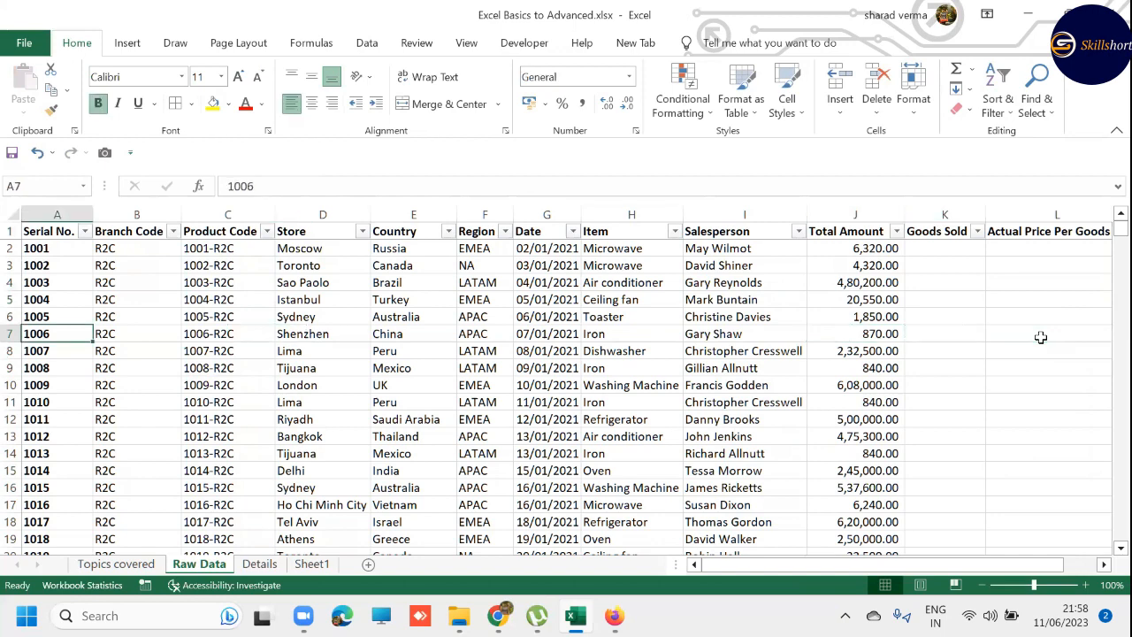
key(Up)
key(Up)
key(Up)
key(Up)
key(Up)
key(shift+Right)
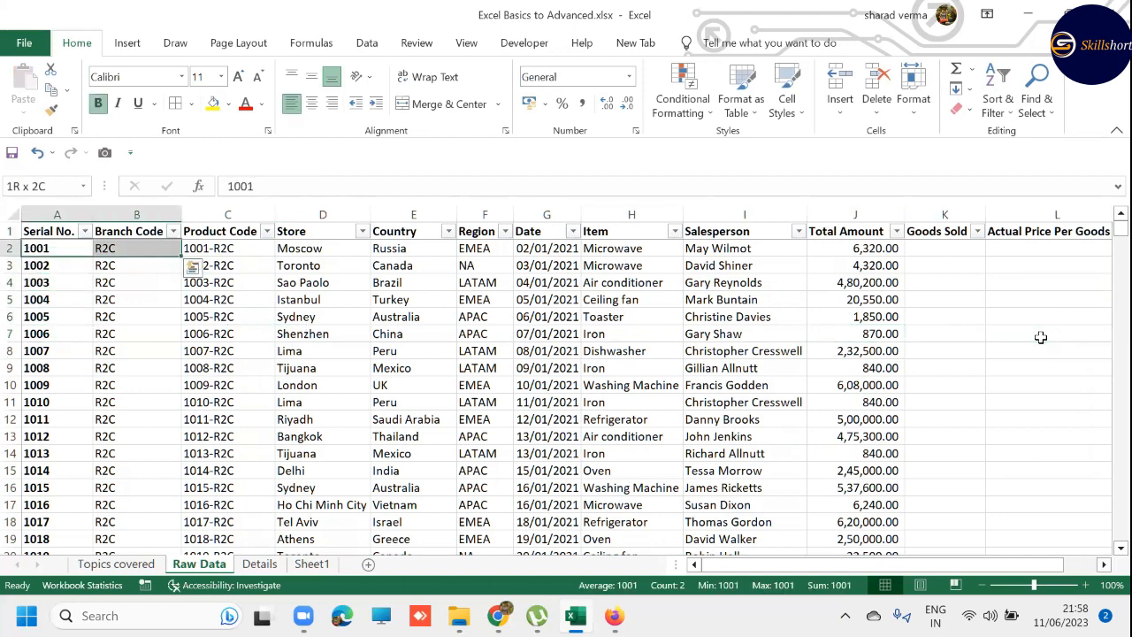
key(ctrl+q)
key(Escape)
key(shift+Left)
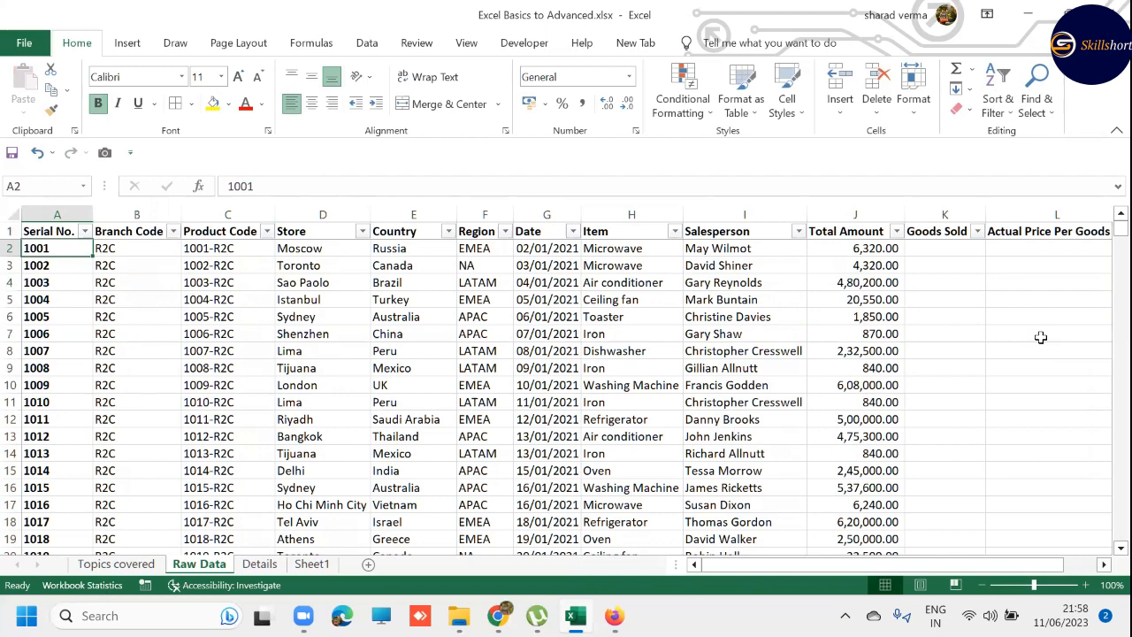
key(ctrl+shift+Down)
key(Delete)
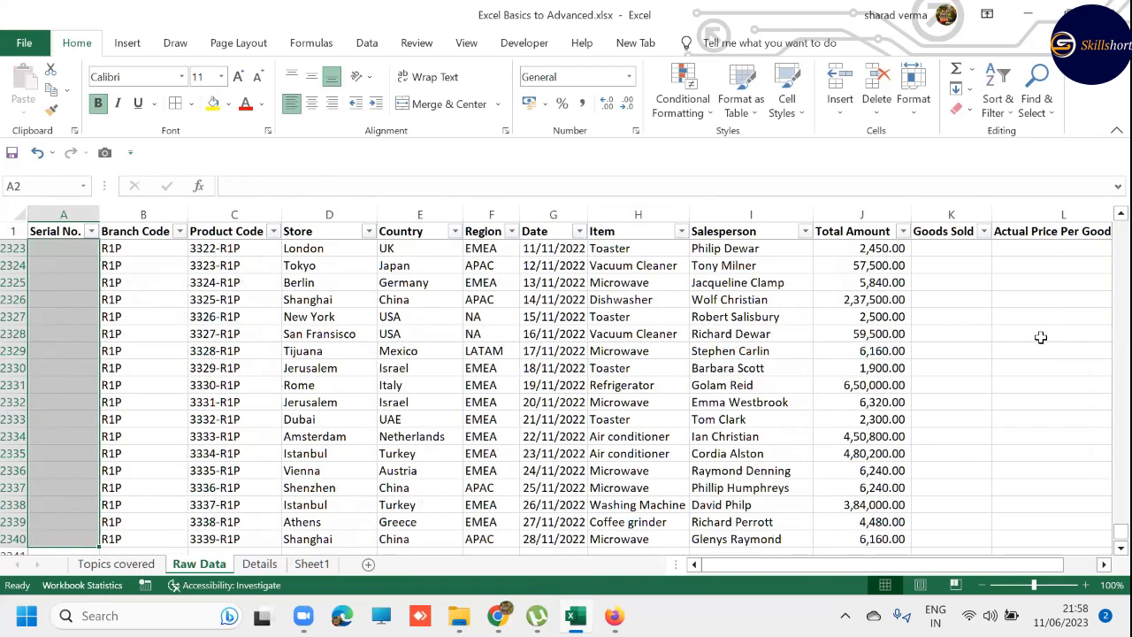
key(ctrl+Home)
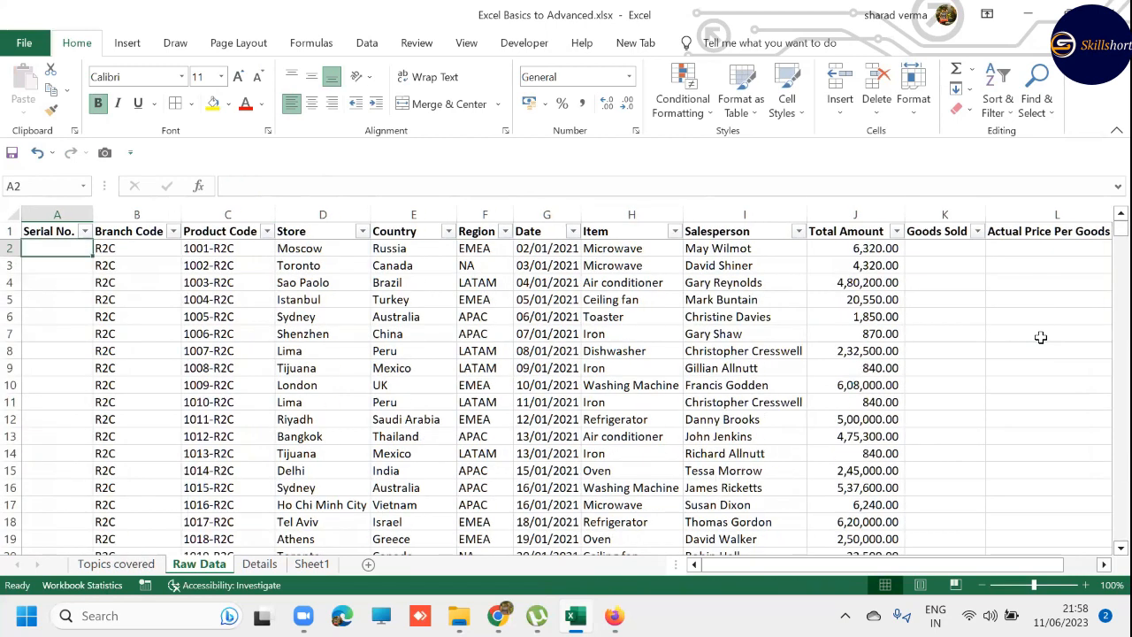
- Review the formula list on the Topics covered sheet, then examine the Branch Code and Product Code cells in row 2 of Raw Data
key(ctrl+Page_Up)
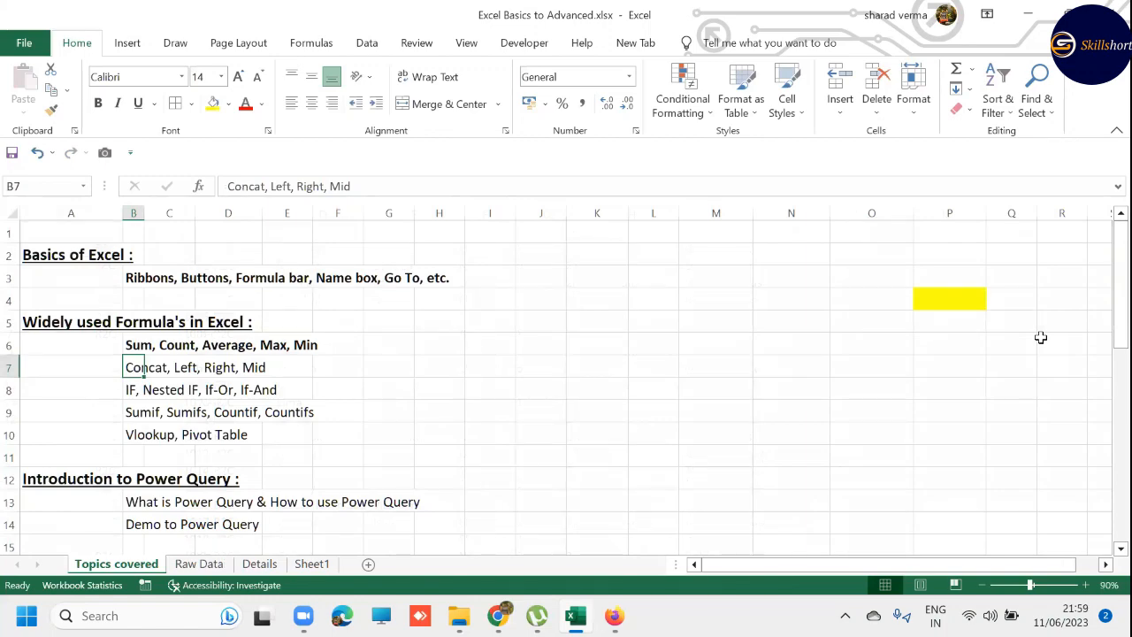
key(ctrl+Page_Down)
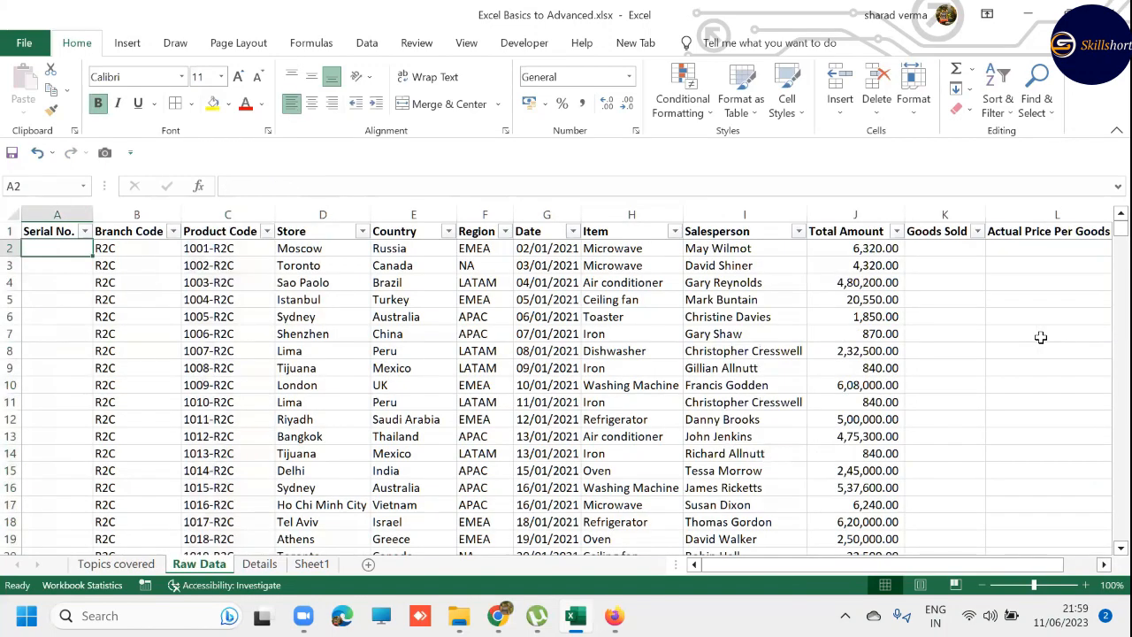
key(Right)
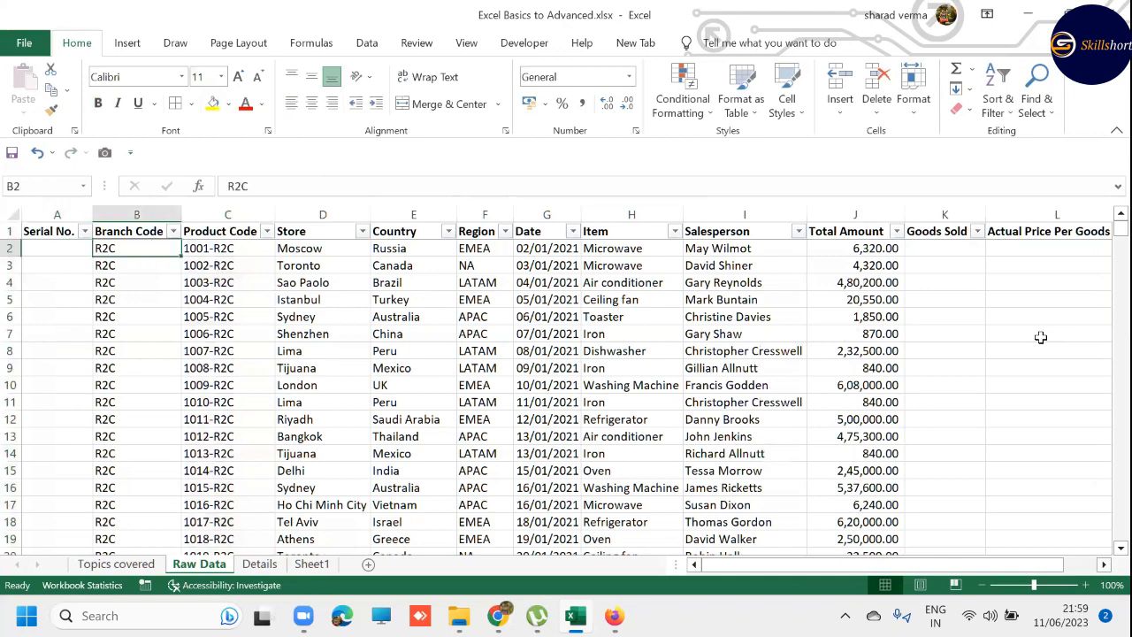
key(Right)
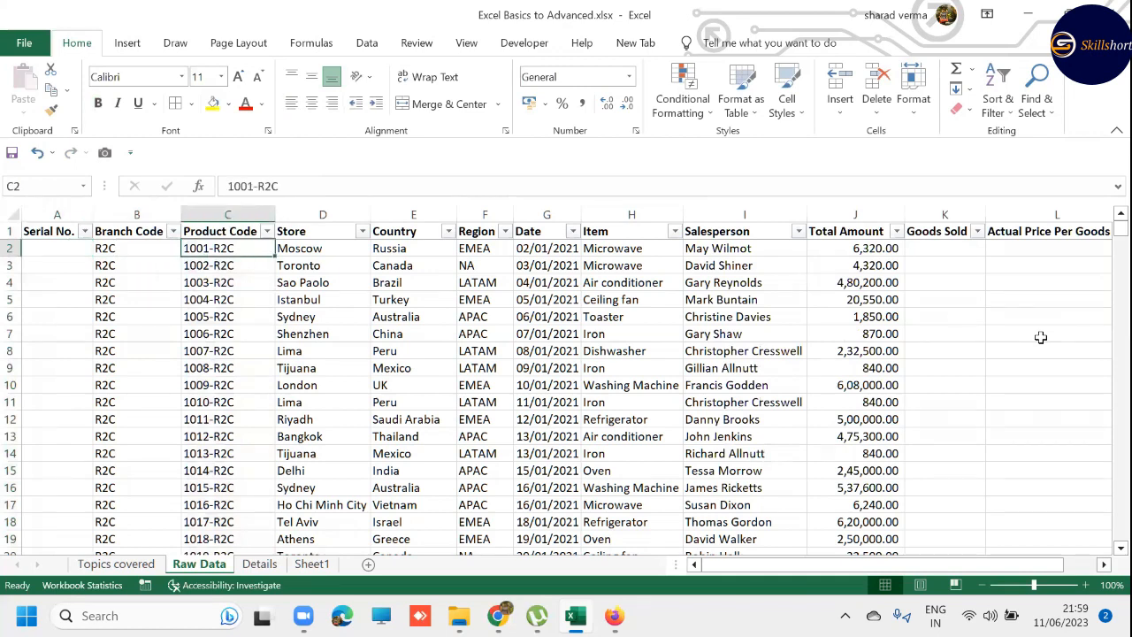
key(Left)
key(Left)
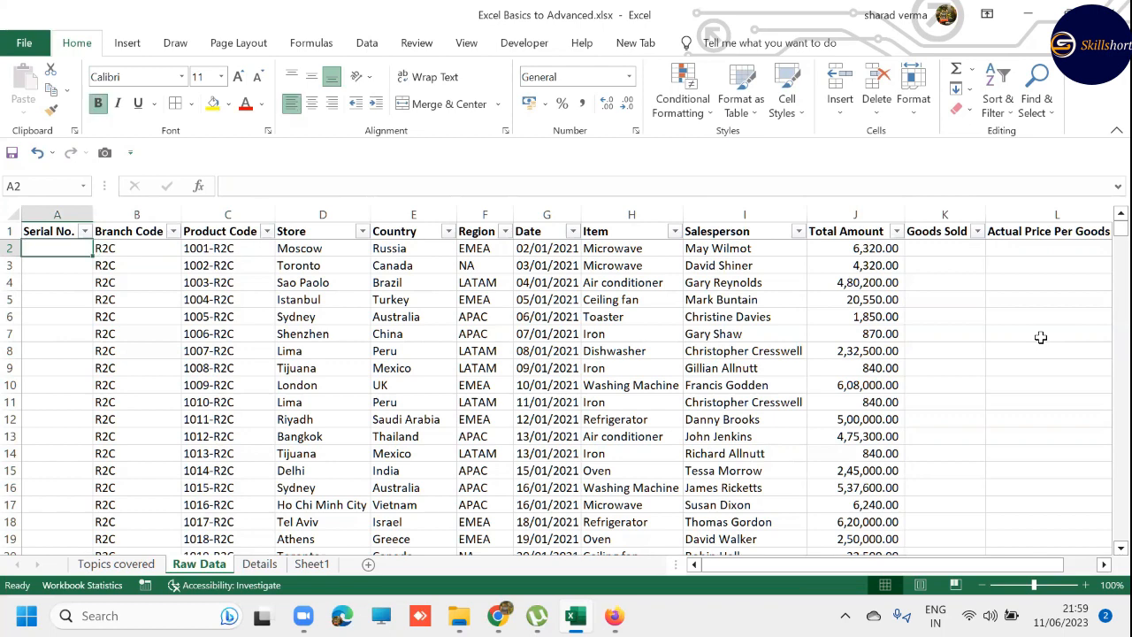
key(Right)
key(Right)
key(Left)
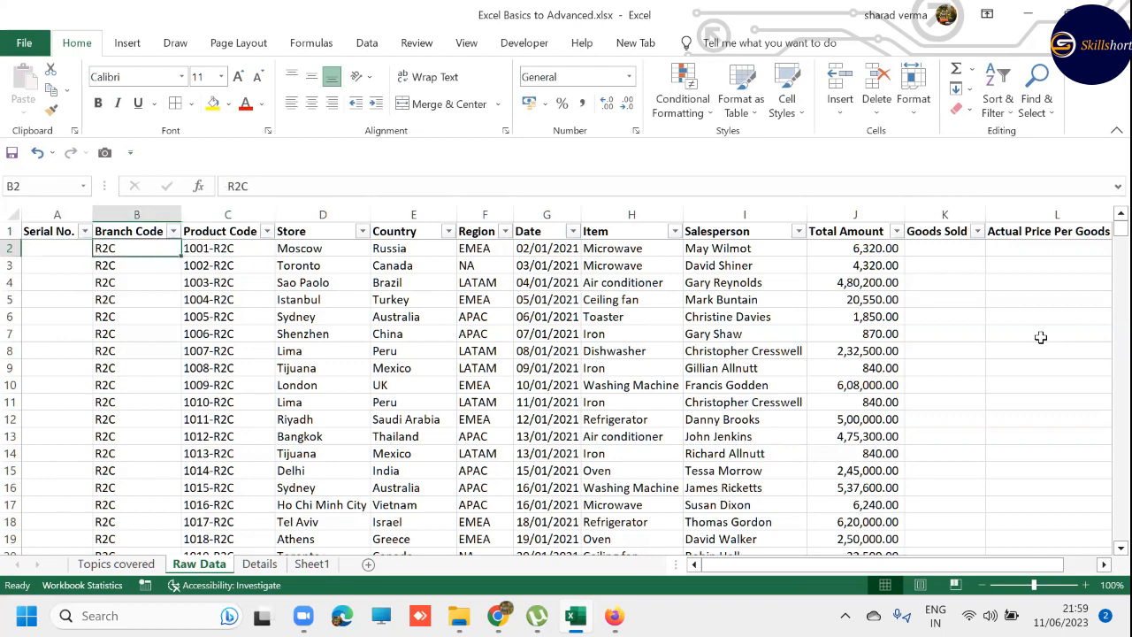
key(Left)
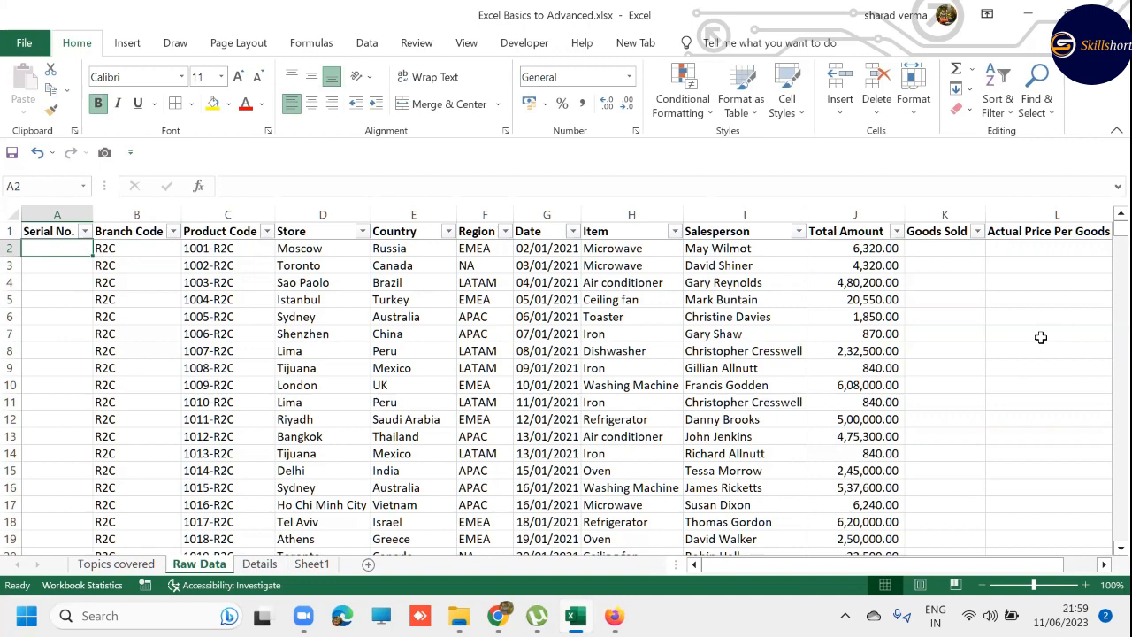
- Enter =LEFT(C2,4) in A2 to extract the serial number from the product code
text(=LEFT)
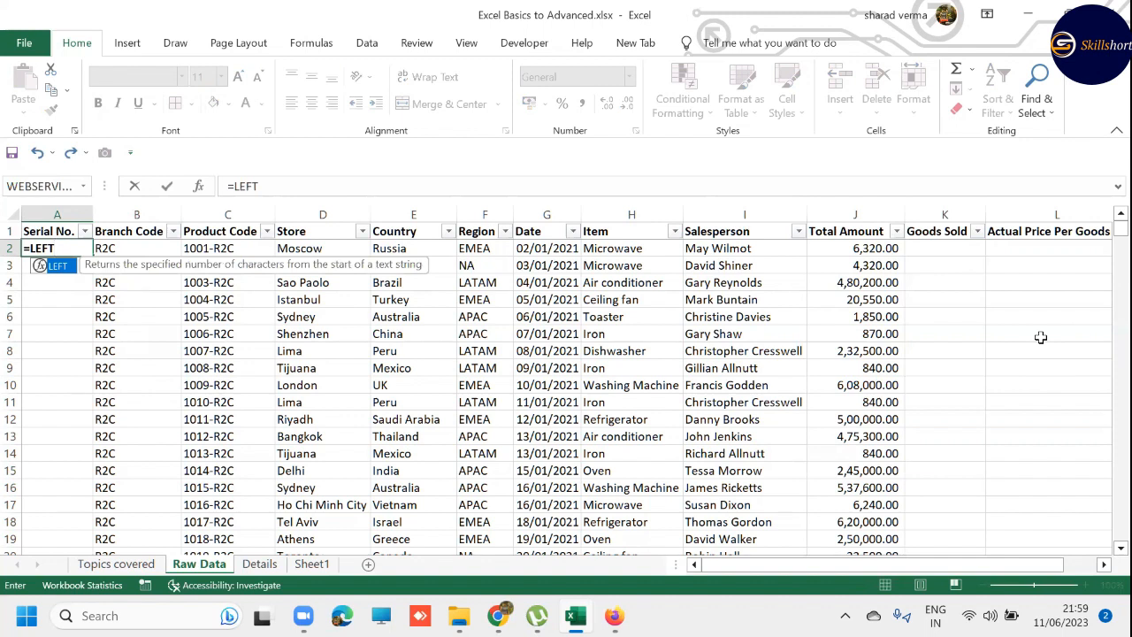
text(()
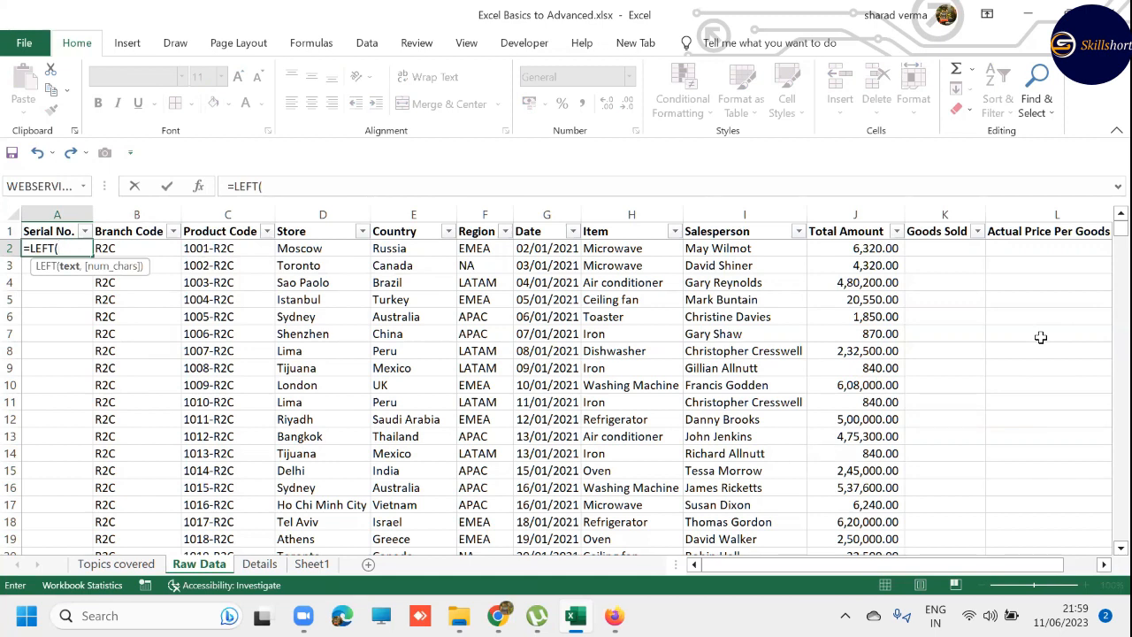
key(Right)
key(Right)
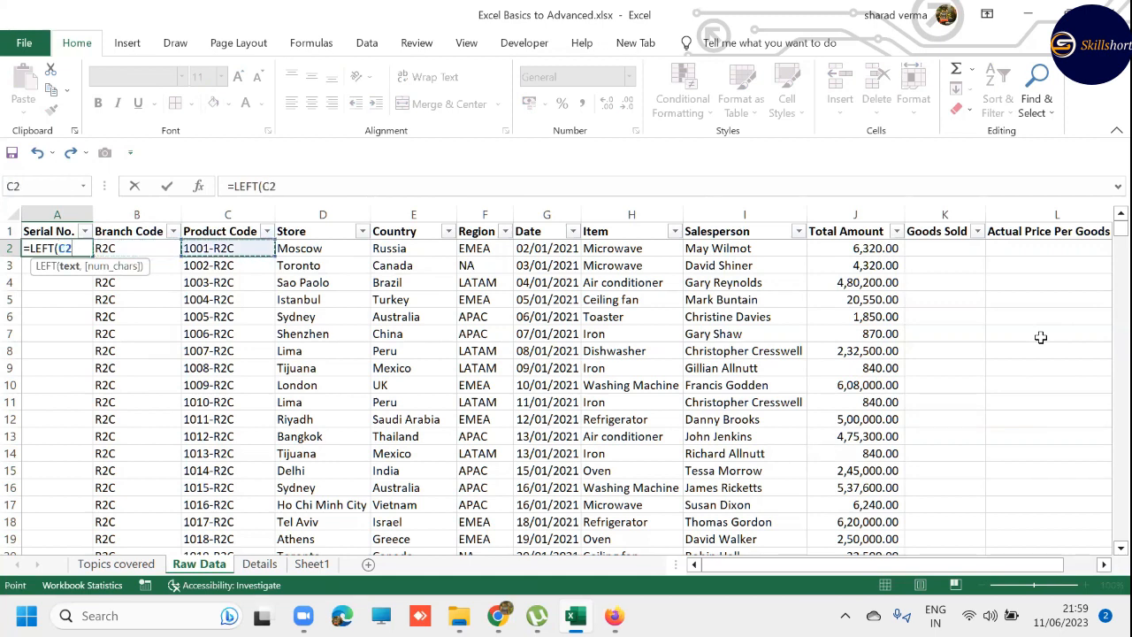
text(,)
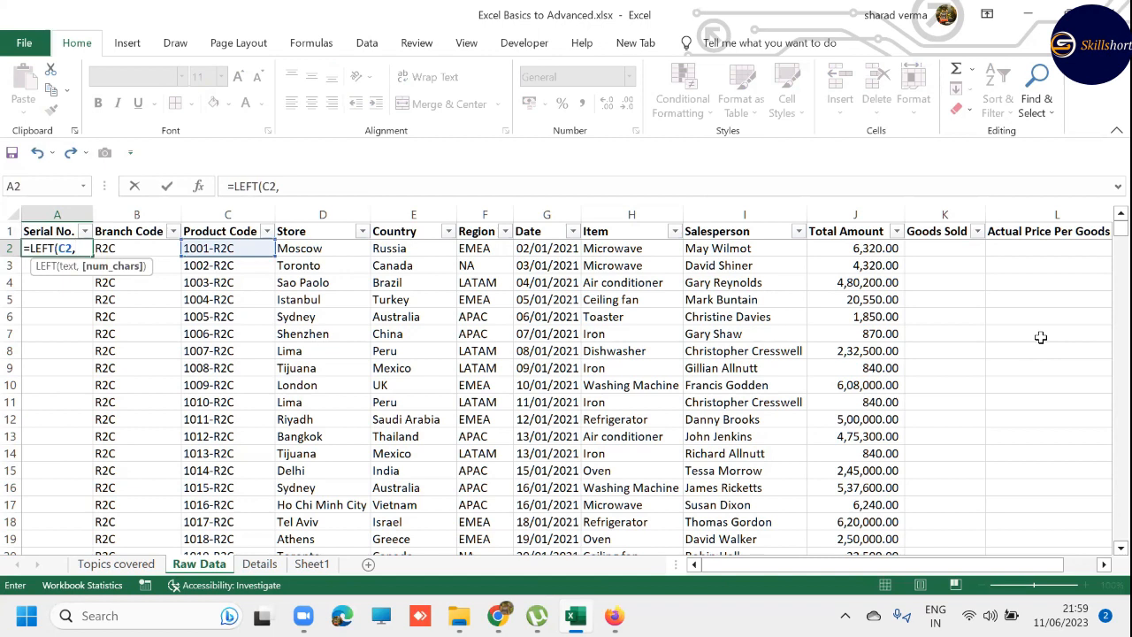
text(4))
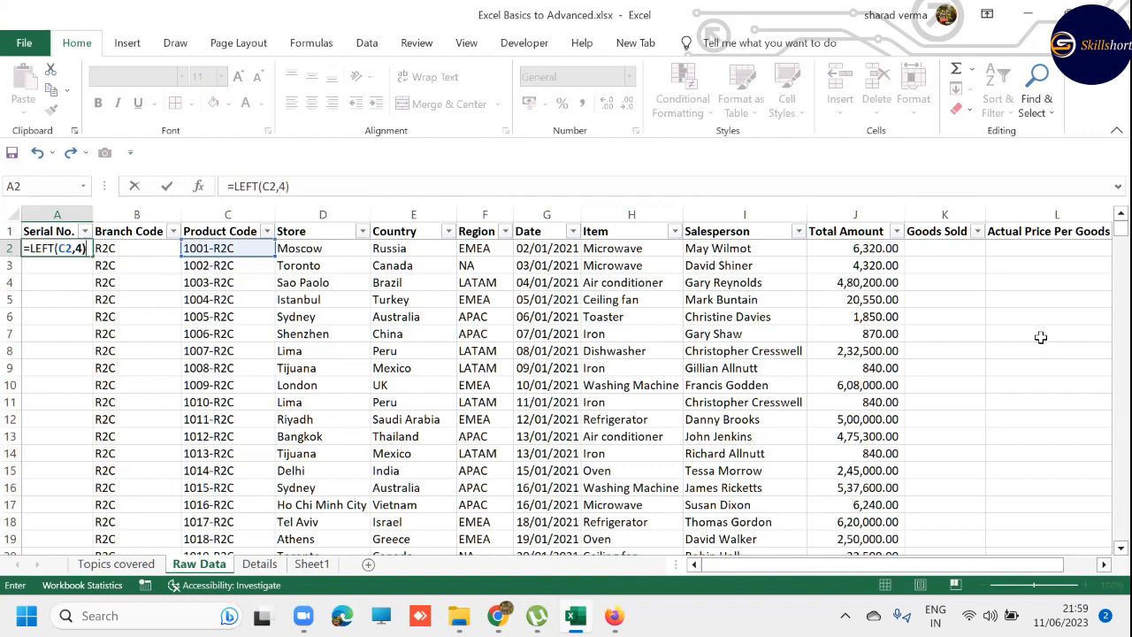
key(Return)
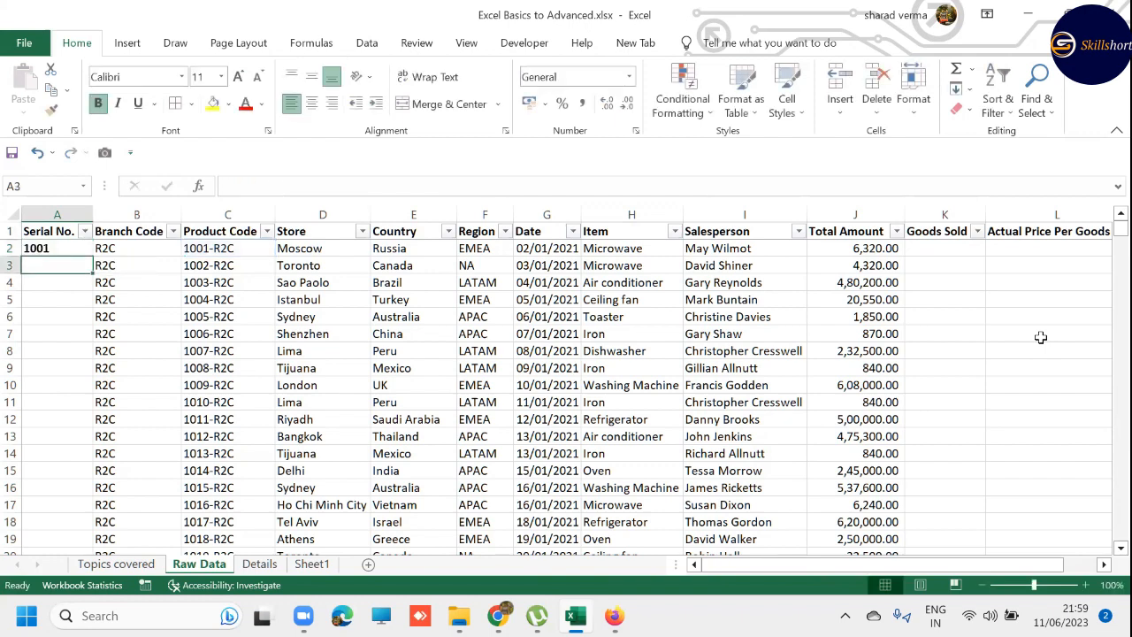
- Fill the LEFT formula in A2 down the Serial No. column to A2340
key(Right)
key(ctrl+Down)
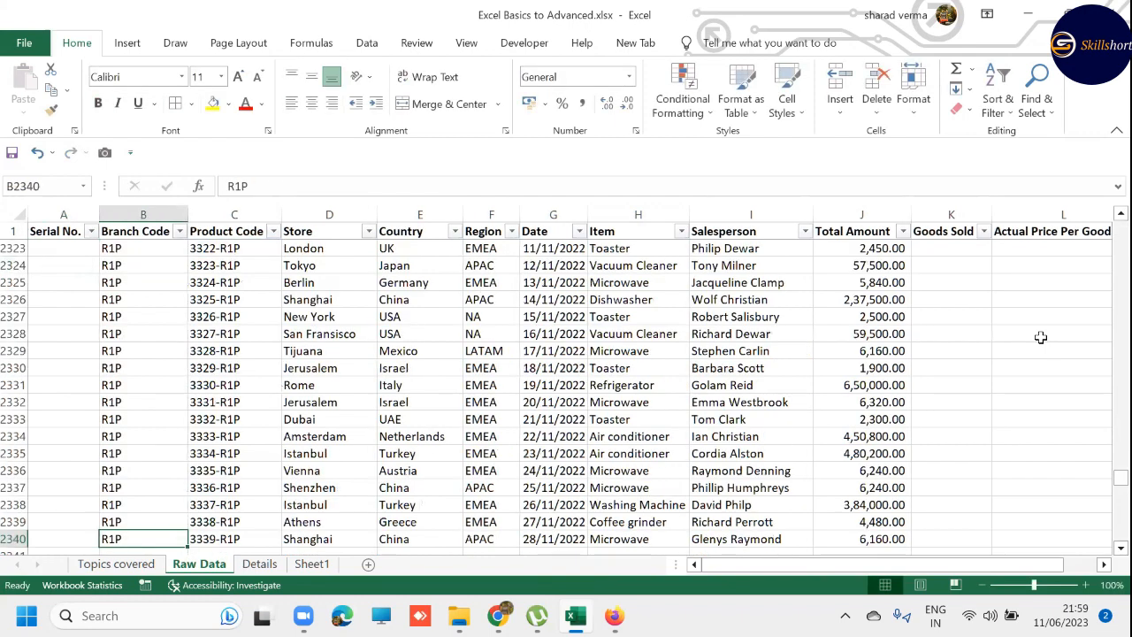
key(Left)
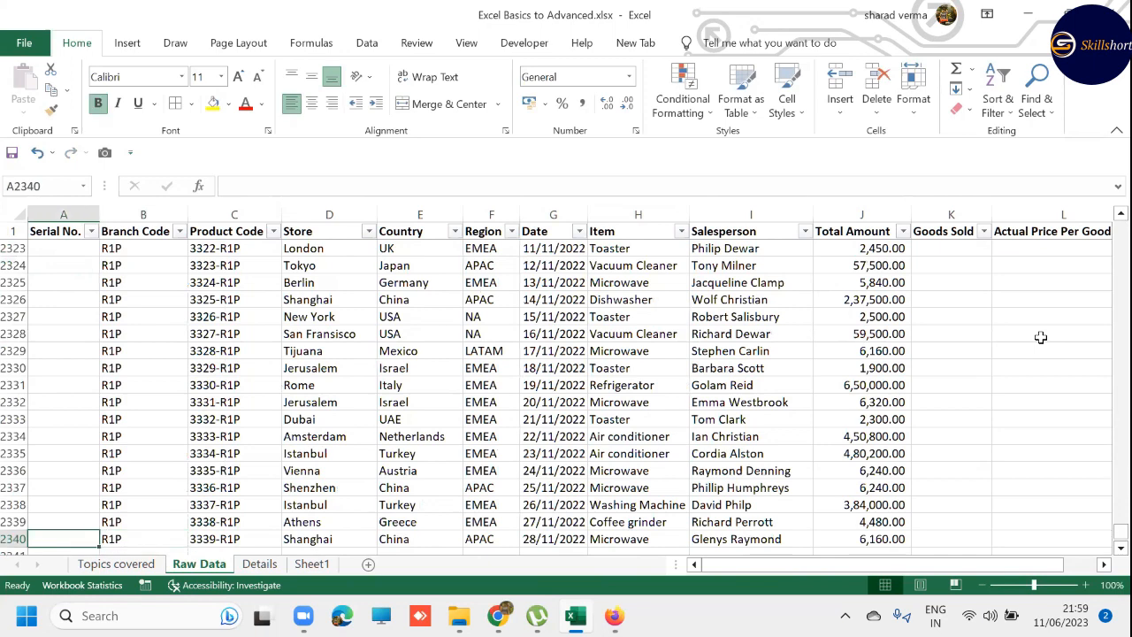
key(ctrl+shift+Up)
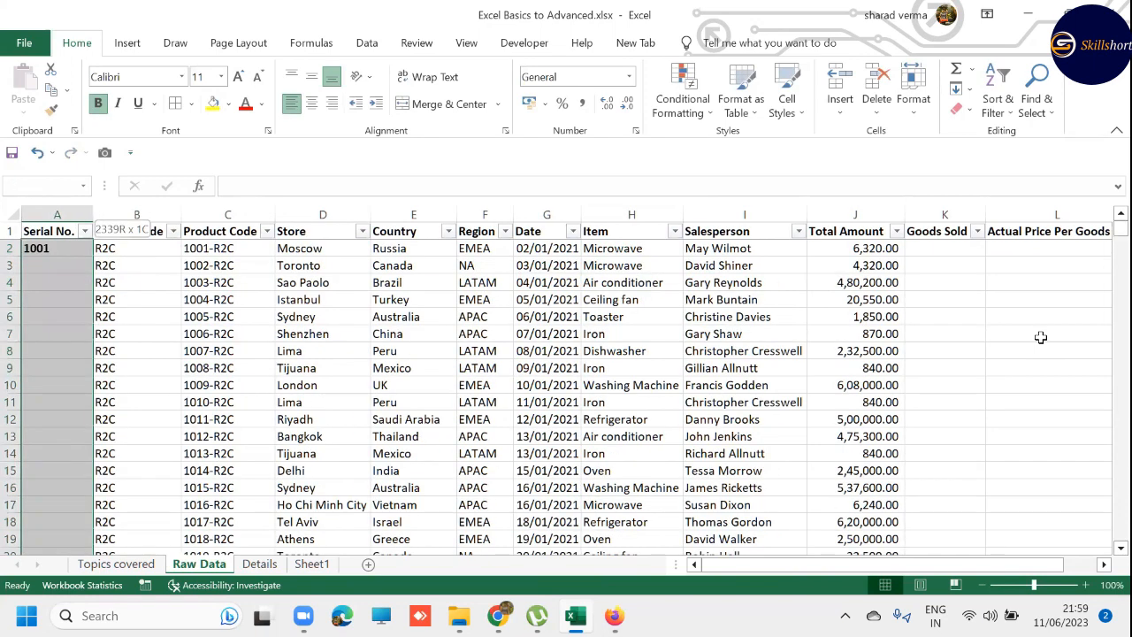
key(ctrl+d)
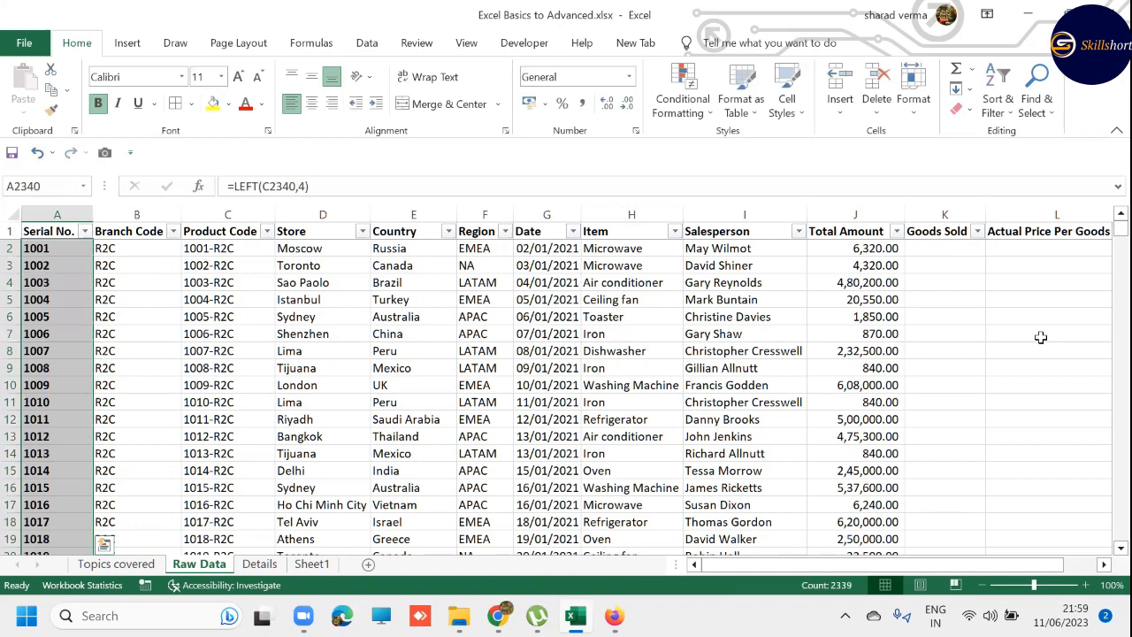
- Replace the Serial No. formulas in column A with static values using Paste Special Values, and return to A2
key(ctrl+shift+Up)
key(ctrl+c)
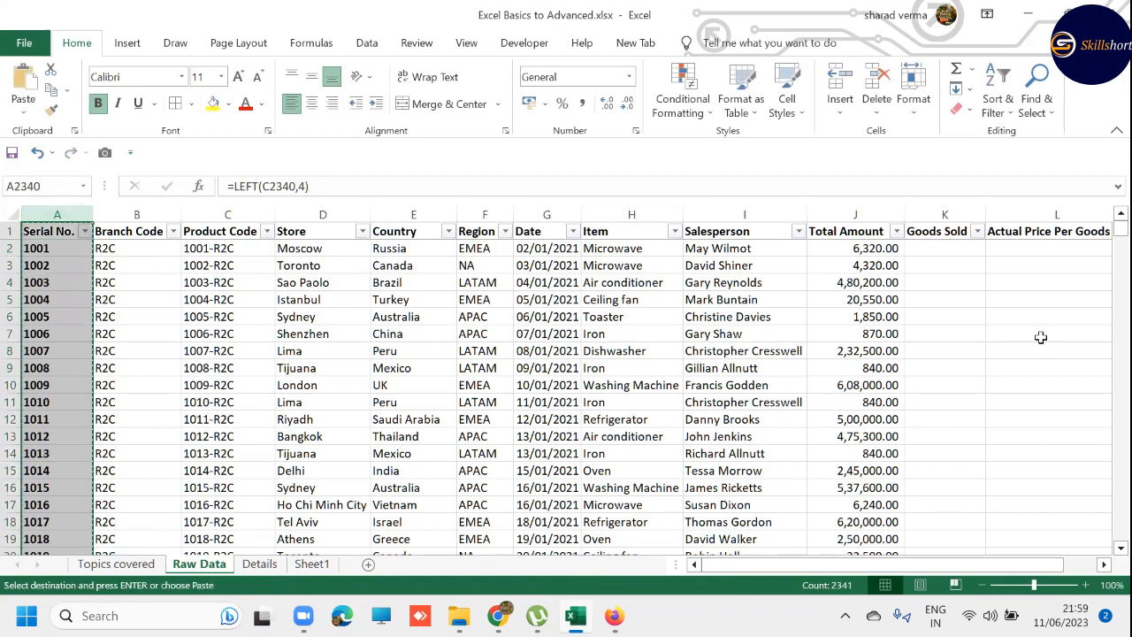
key(alt+e)
key(s)
key(v)
key(Return)
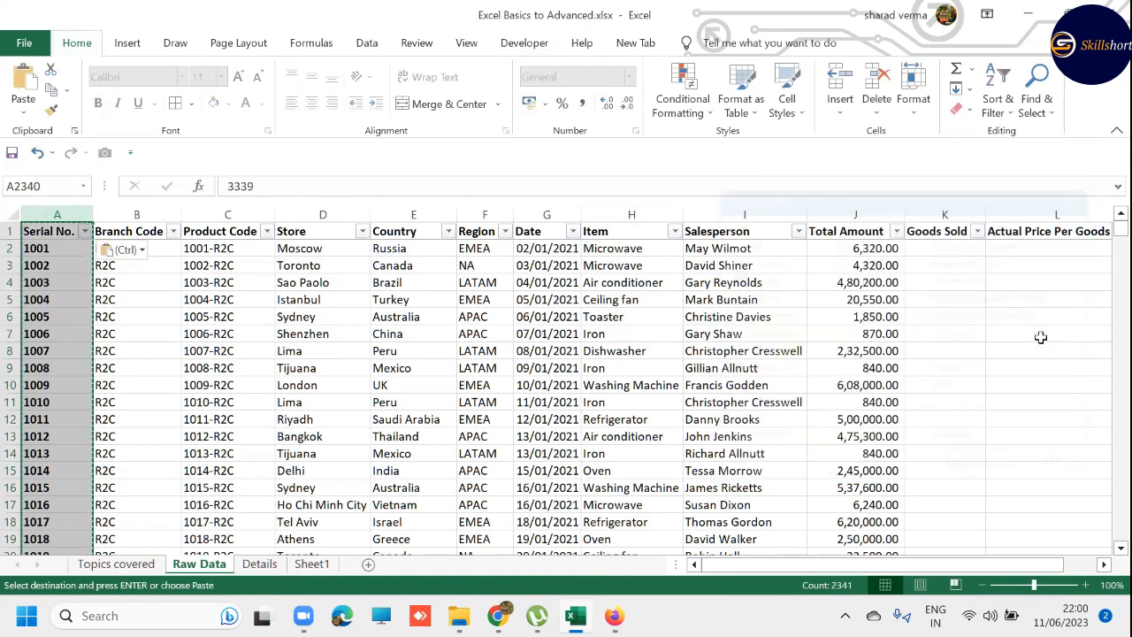
key(Right)
key(ctrl+Up)
key(Down)
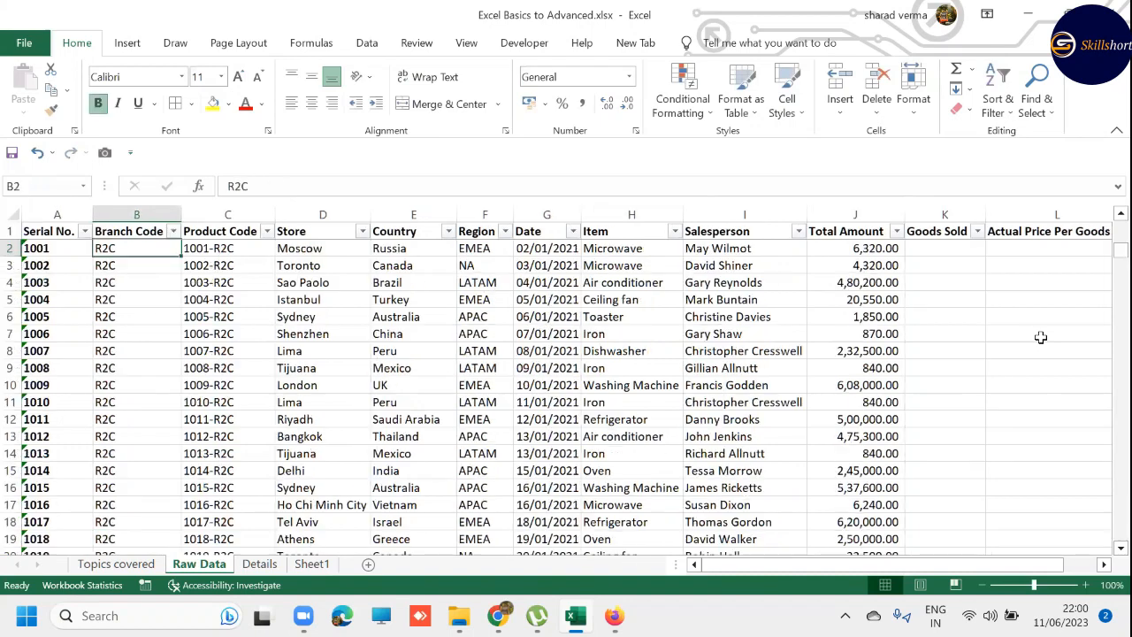
key(Left)
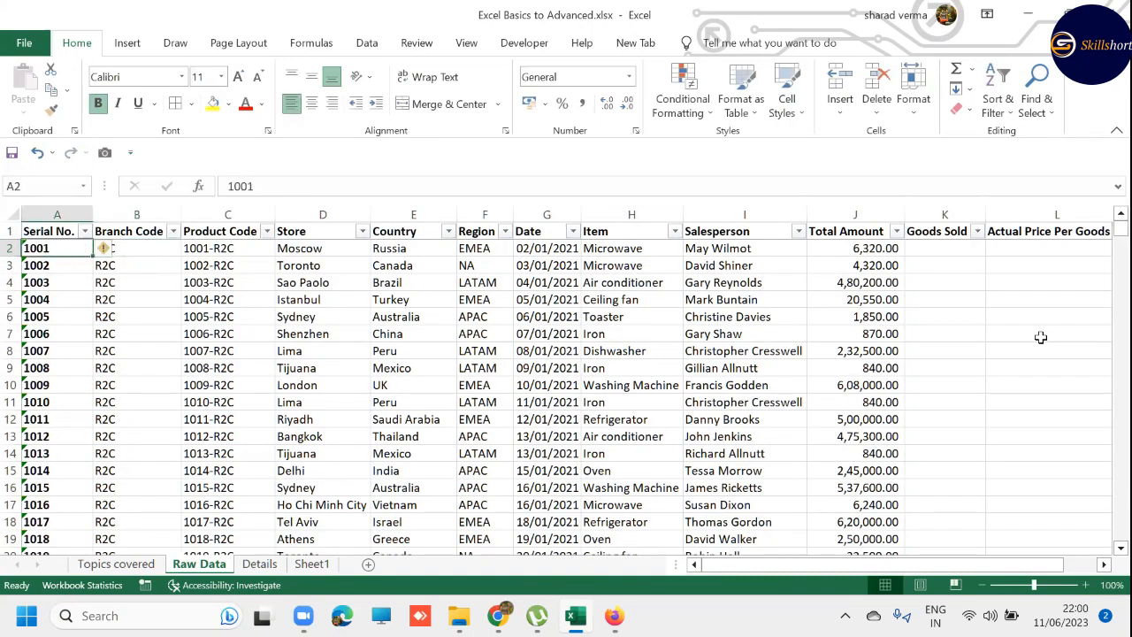
- Clear all branch codes from B2 to B2340 and return to B2
key(Right)
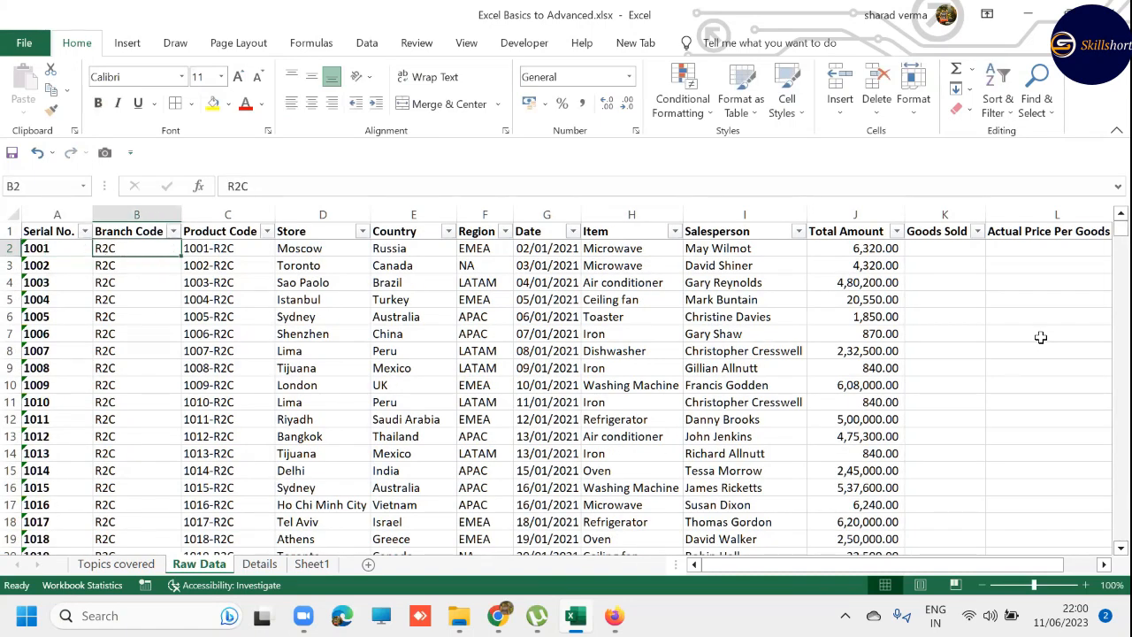
key(ctrl+shift+Down)
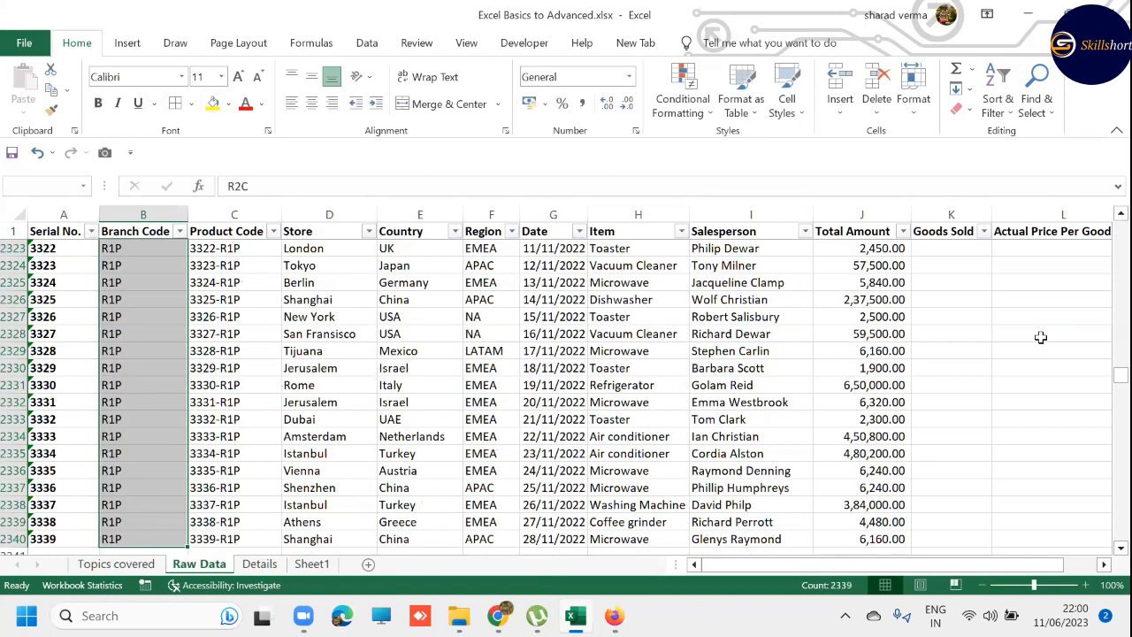
key(Delete)
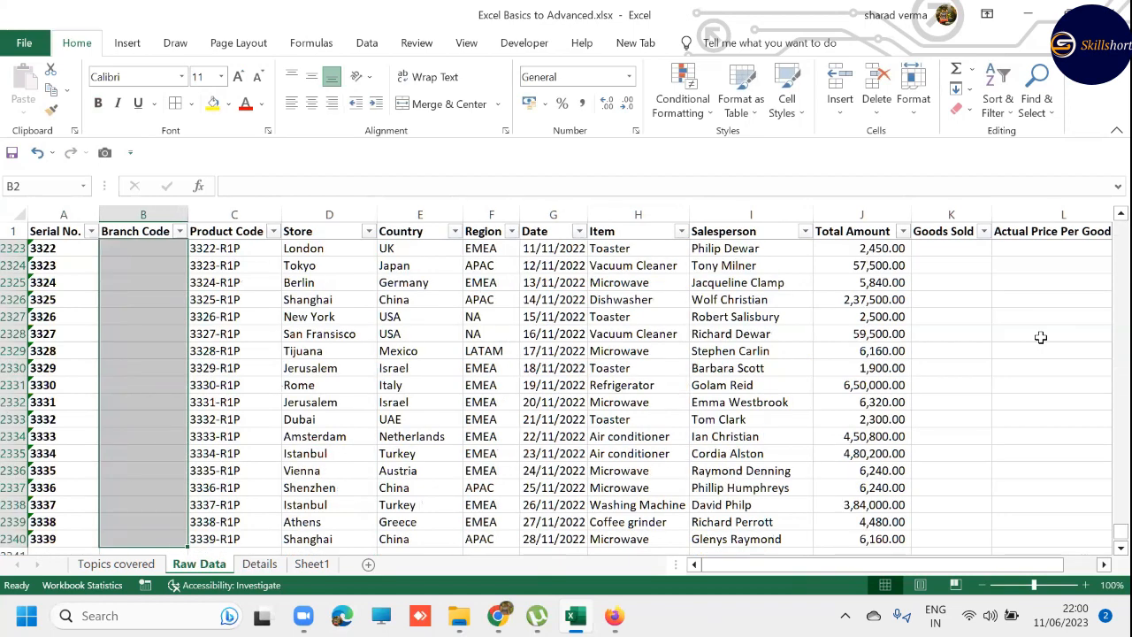
key(Up)
key(Down)
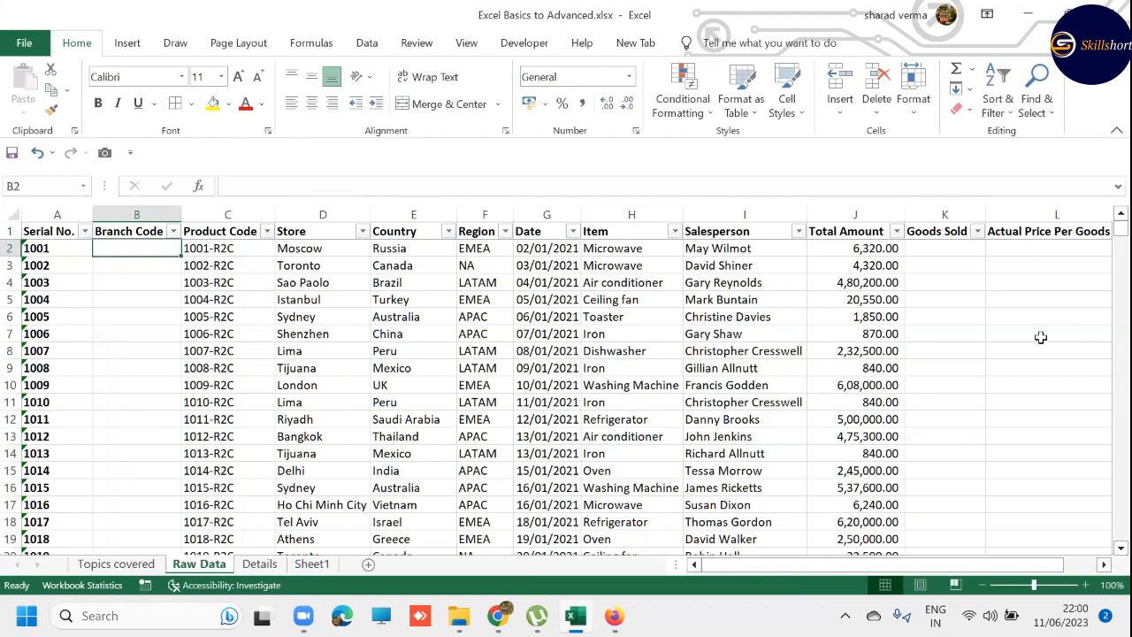
- Examine the product code endings in the Product Code filter list through its last entry, and return to B2 without filtering
key(Right)
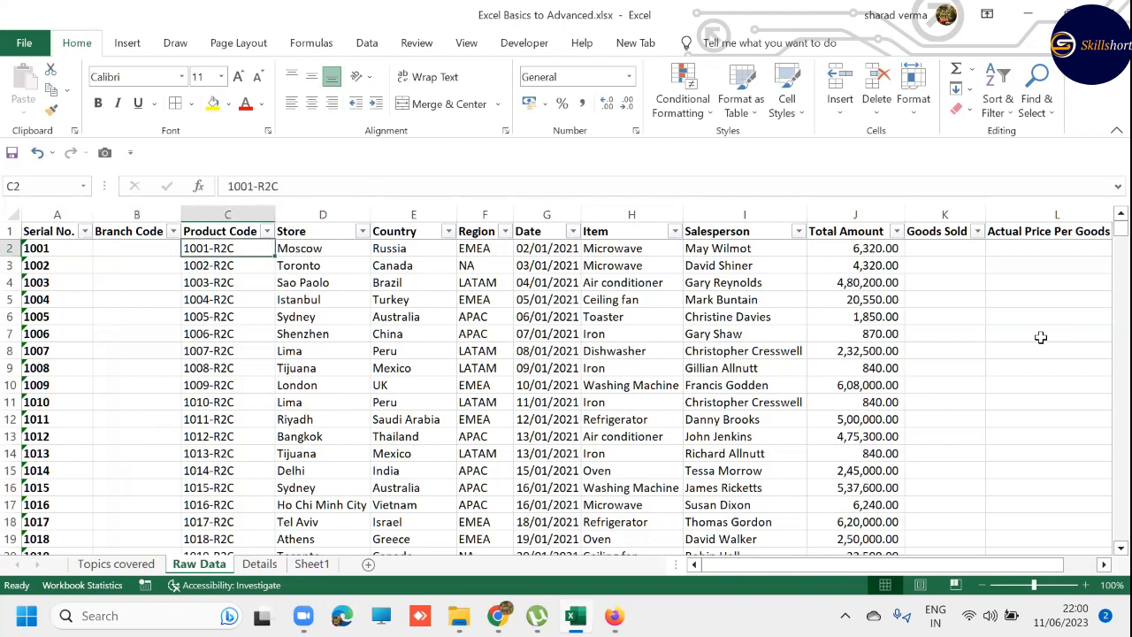
key(Up)
key(alt+Down)
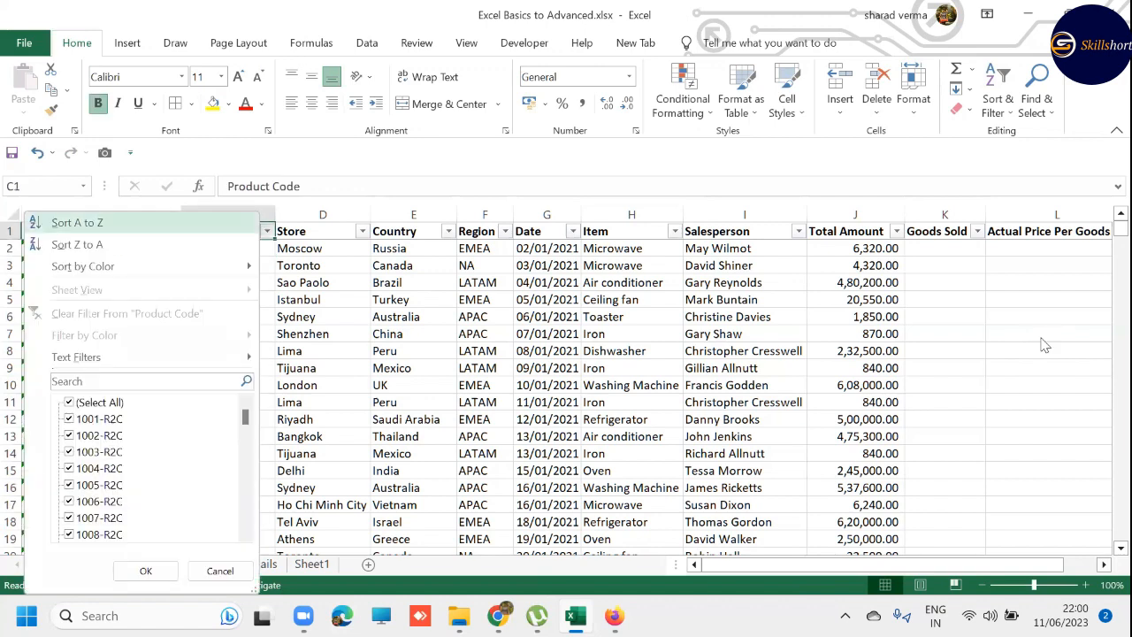
key(Down)
key(Down)
key(Down)
key(Down)
key(Down)
key(Down)
key(Down)
key(Down)
key(Down)
key(Down)
key(Down)
key(Down)
key(Down)
key(Down)
key(Down)
key(Down)
key(Down)
key(Down)
key(Down)
key(Down)
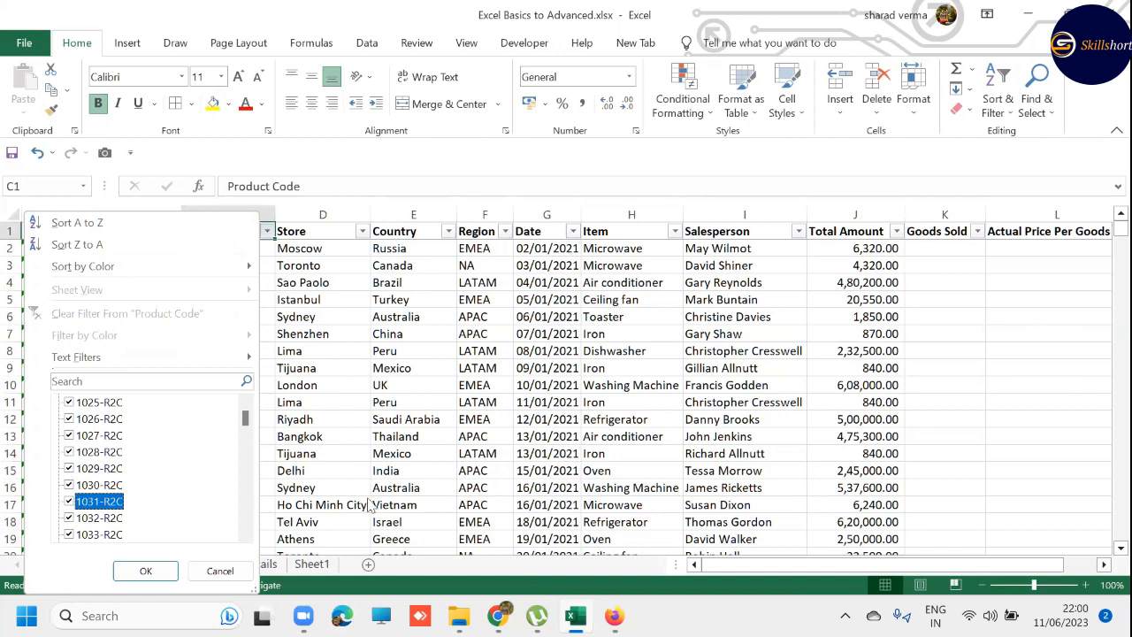
key(ctrl+End)
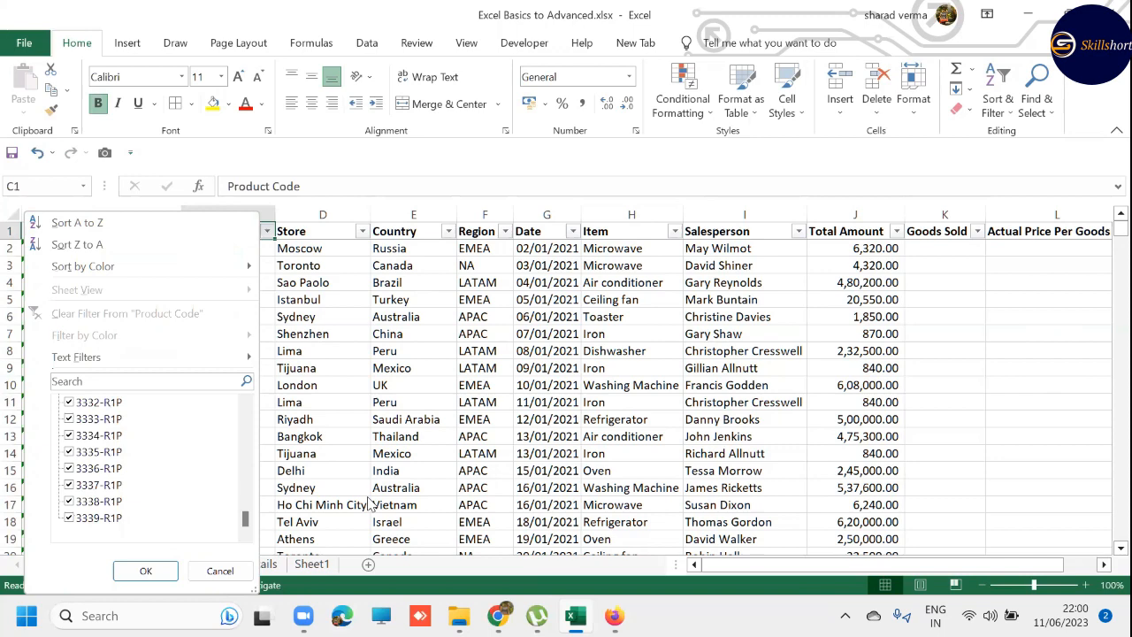
key(Escape)
key(Left)
key(Down)
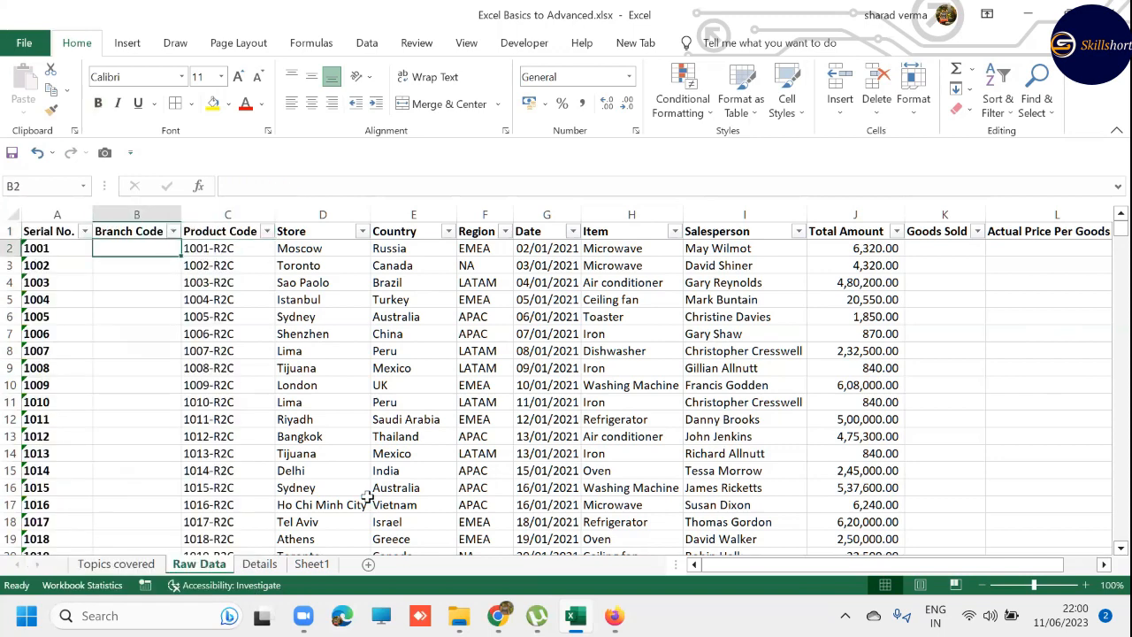
- Enter =RIGHT(C2,3) in B2 to extract the branch code from the product code
text(=RIGHT()
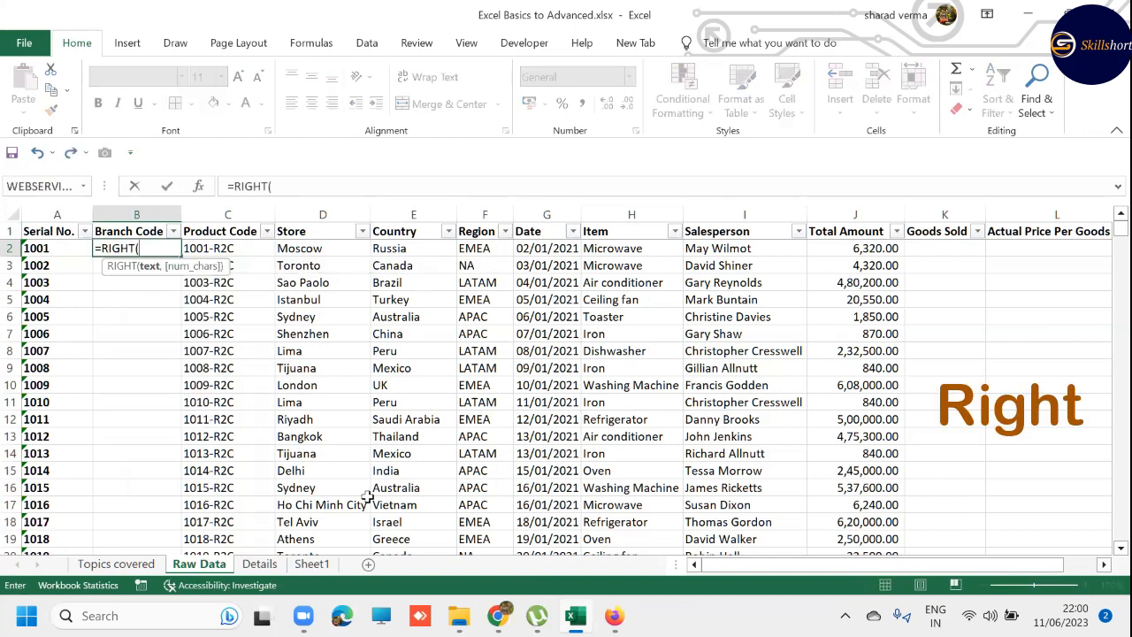
key(Right)
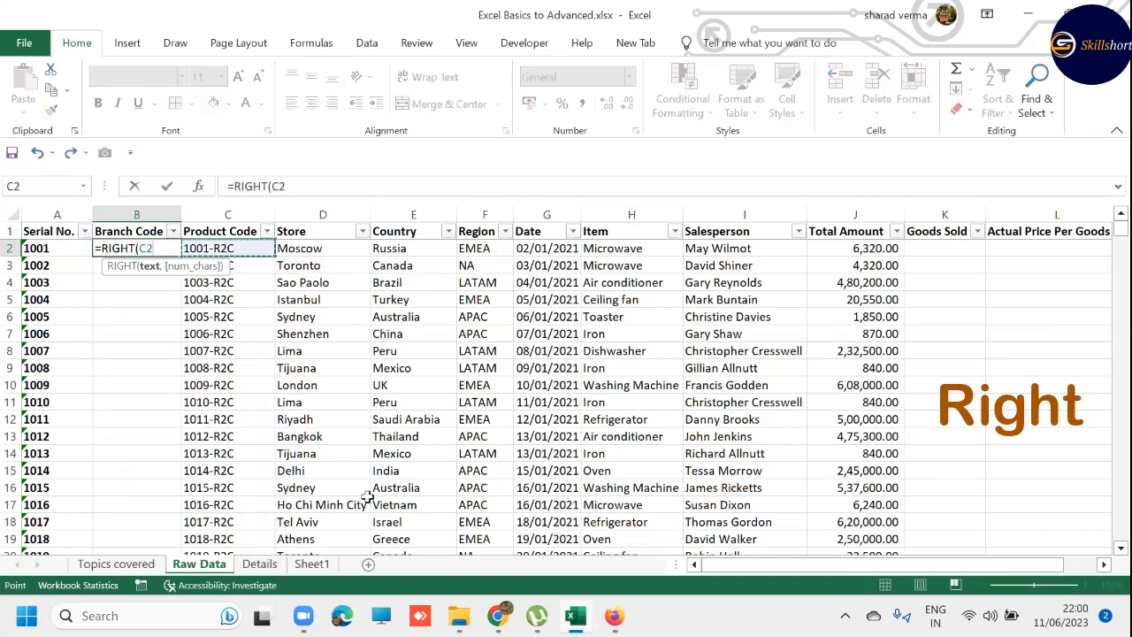
text(,3)
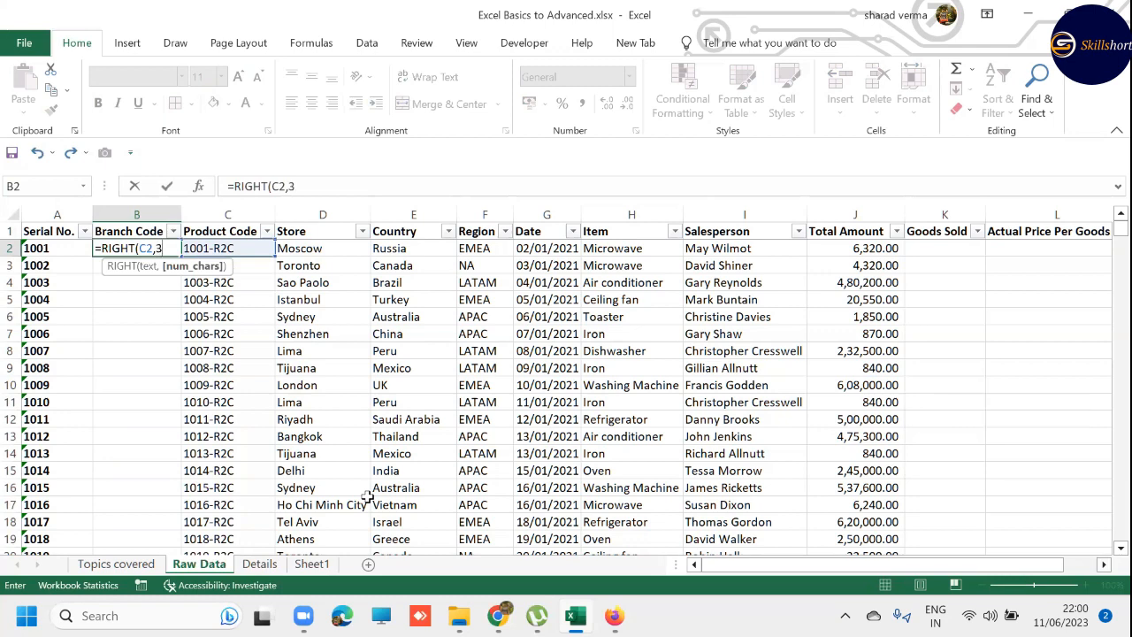
text())
key(Return)
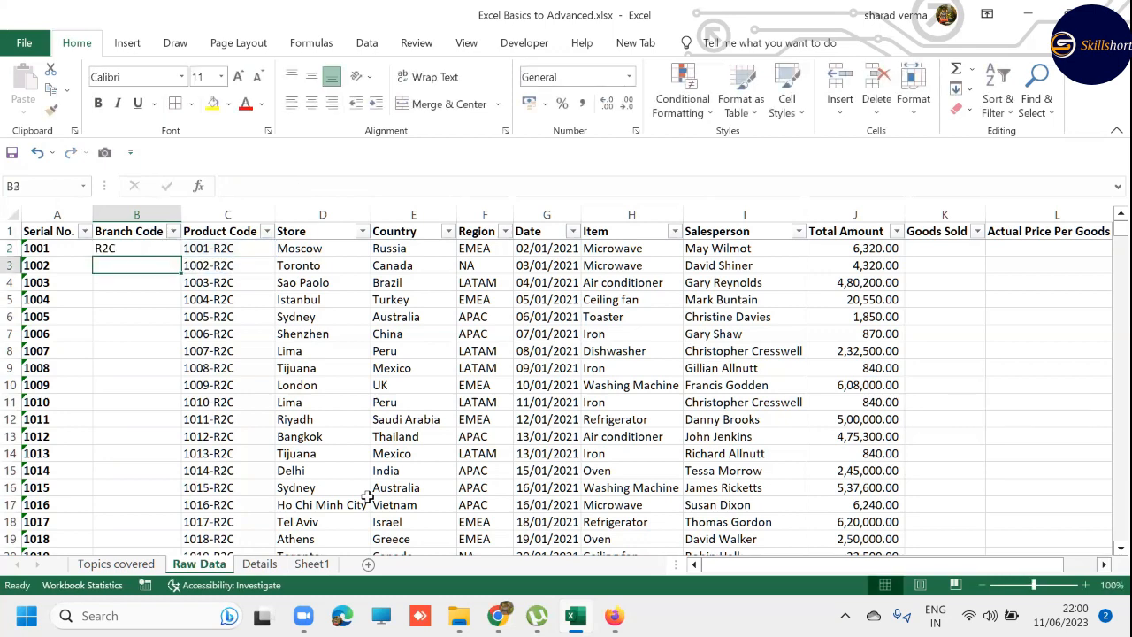
- Fill the RIGHT formula in B2 down the Branch Code column to B2340, and check the last rows
key(Right)
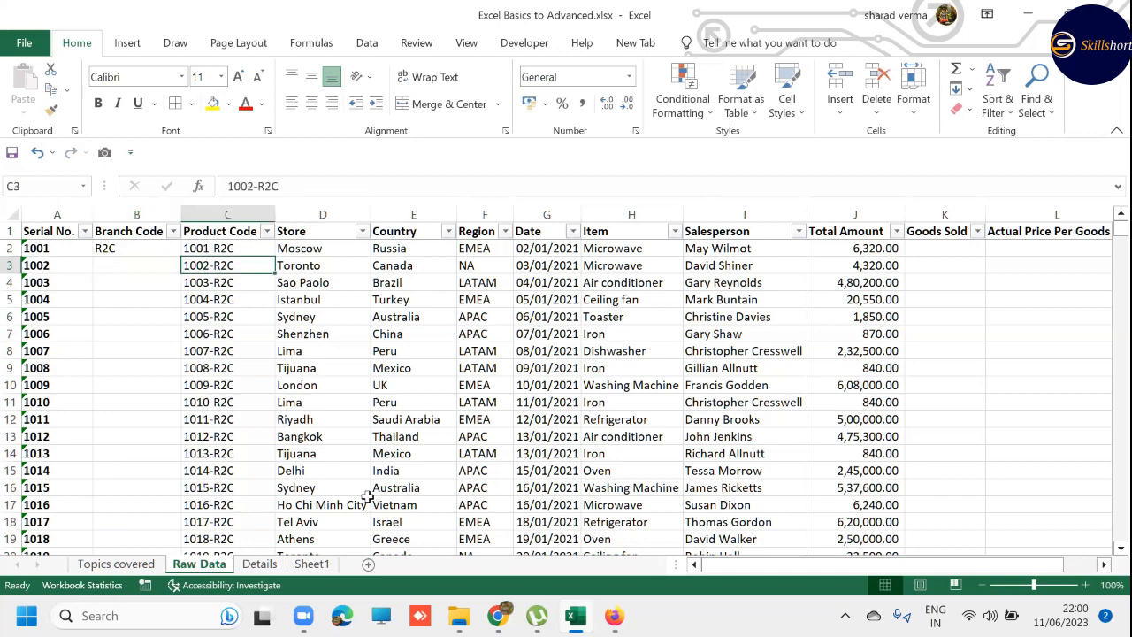
key(ctrl+Down)
key(Left)
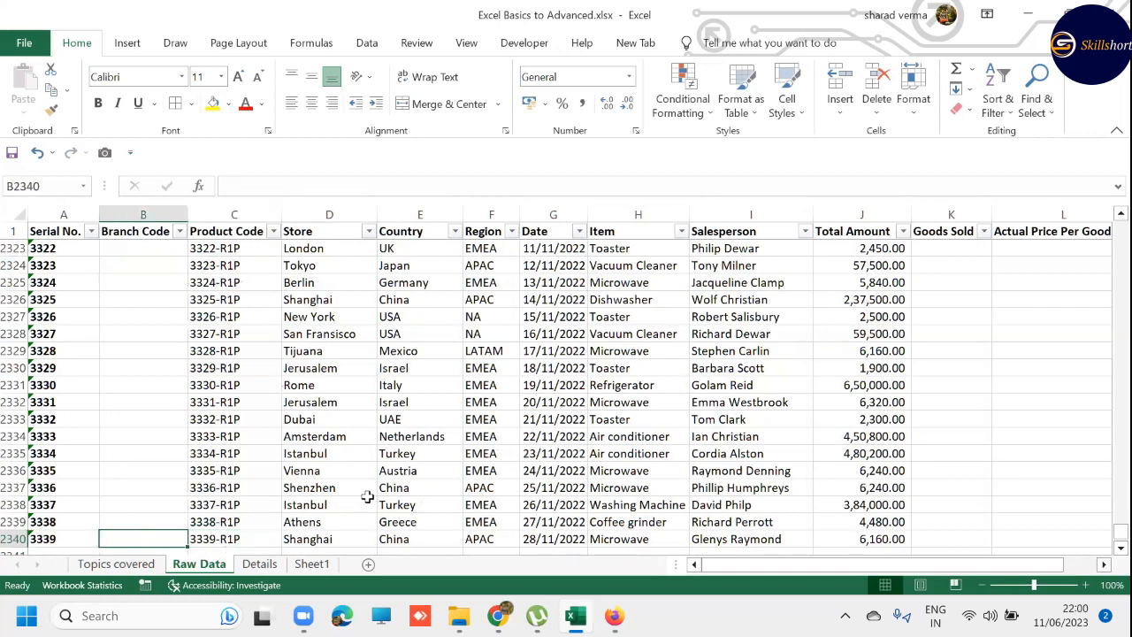
key(ctrl+shift+Up)
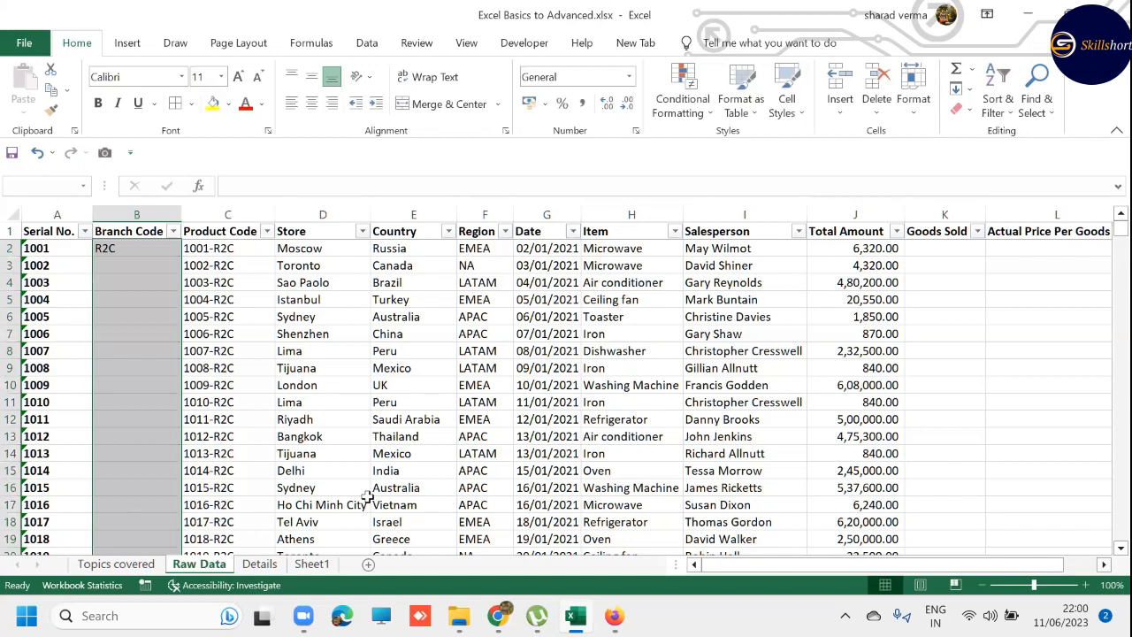
key(ctrl+d)
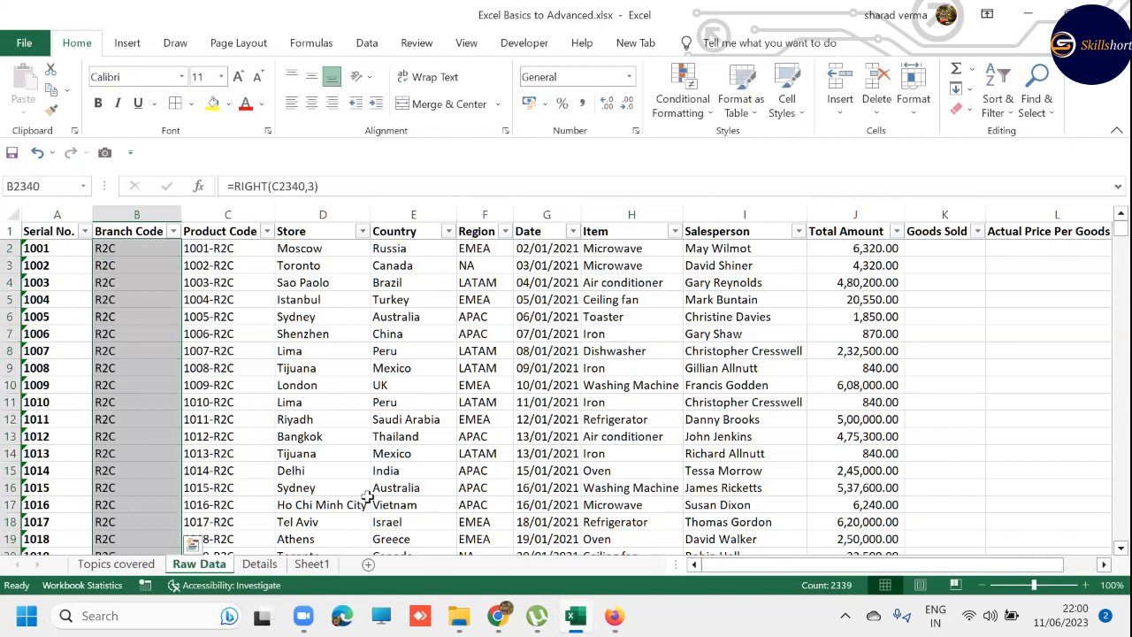
key(shift+Return)
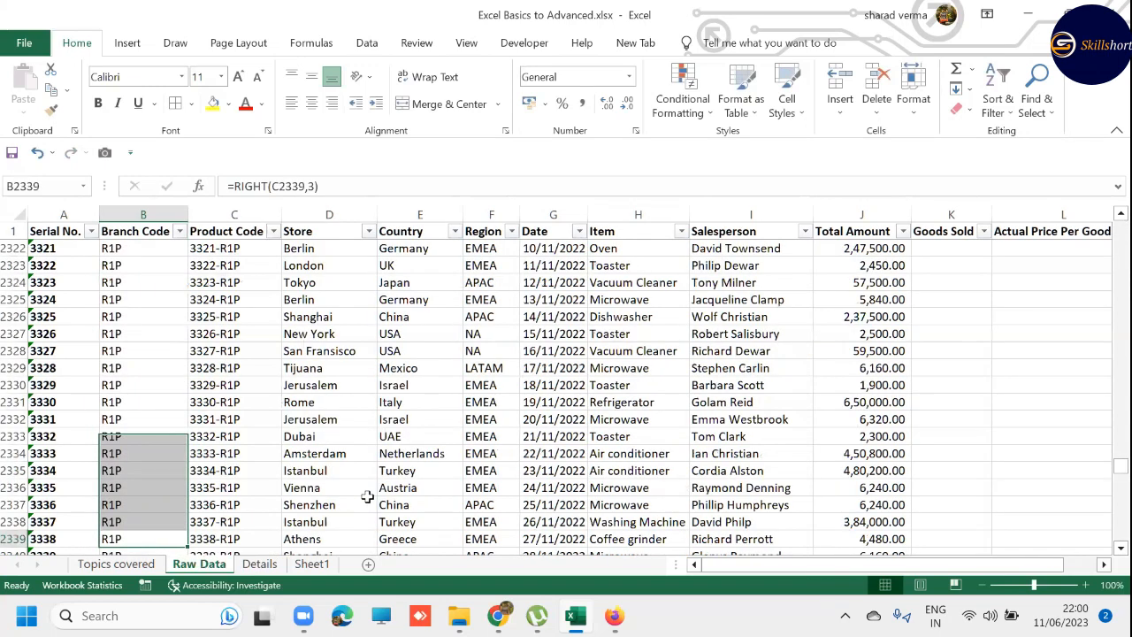
key(Up)
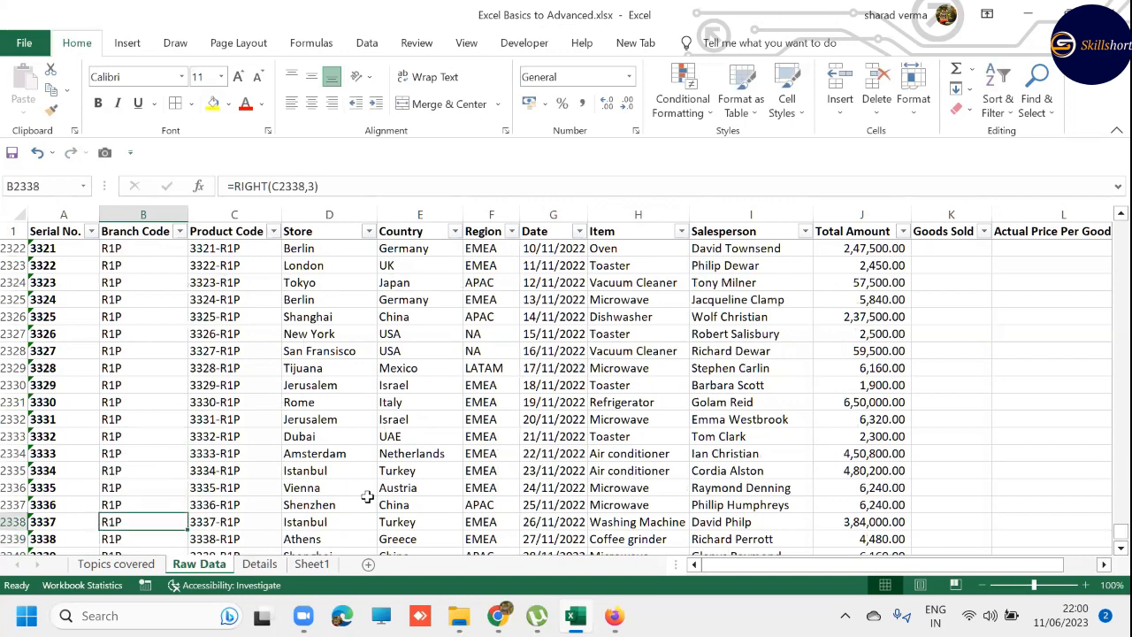
- Replace the Branch Code formulas in column B with static values using Paste Special Values
key(ctrl+Up)
key(Down)
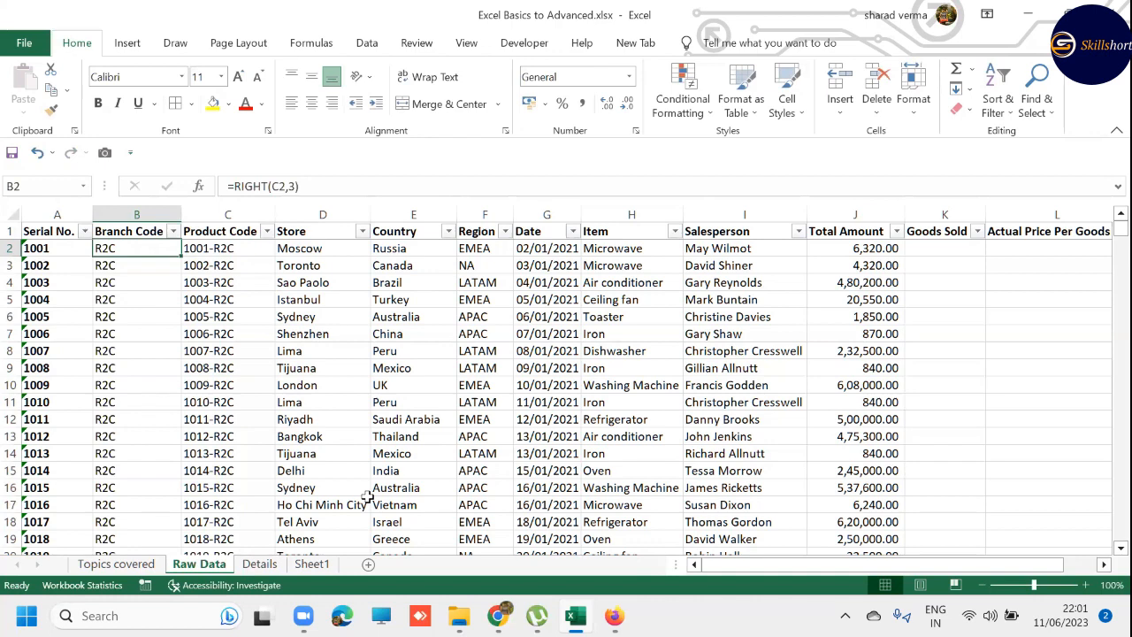
key(ctrl+shift+Down)
key(ctrl+c)
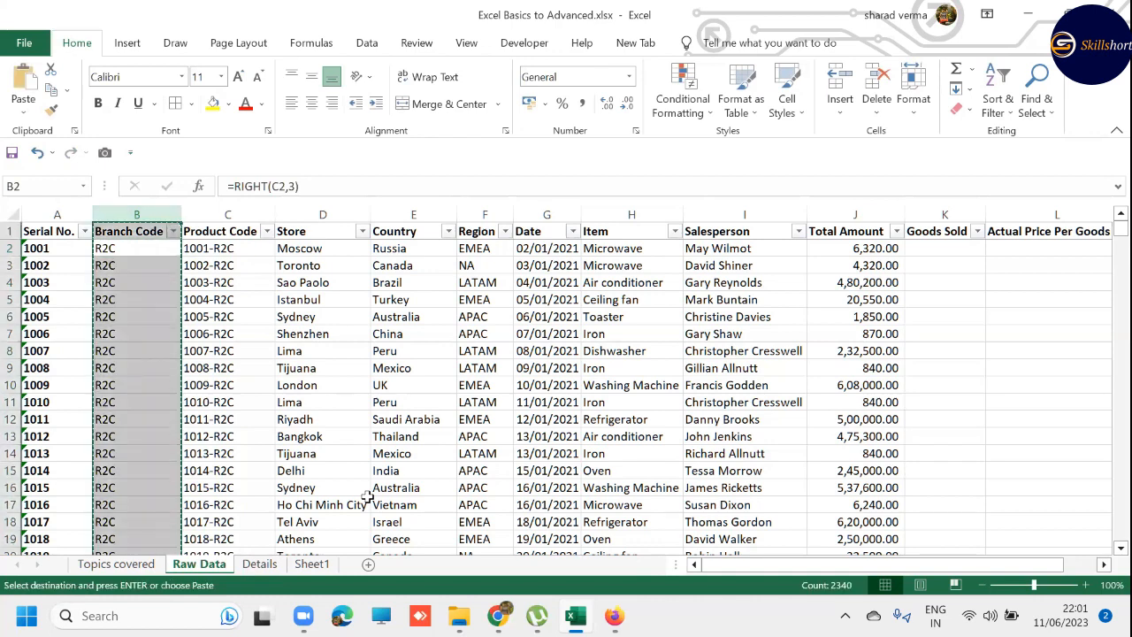
key(ctrl+alt+v)
key(v)
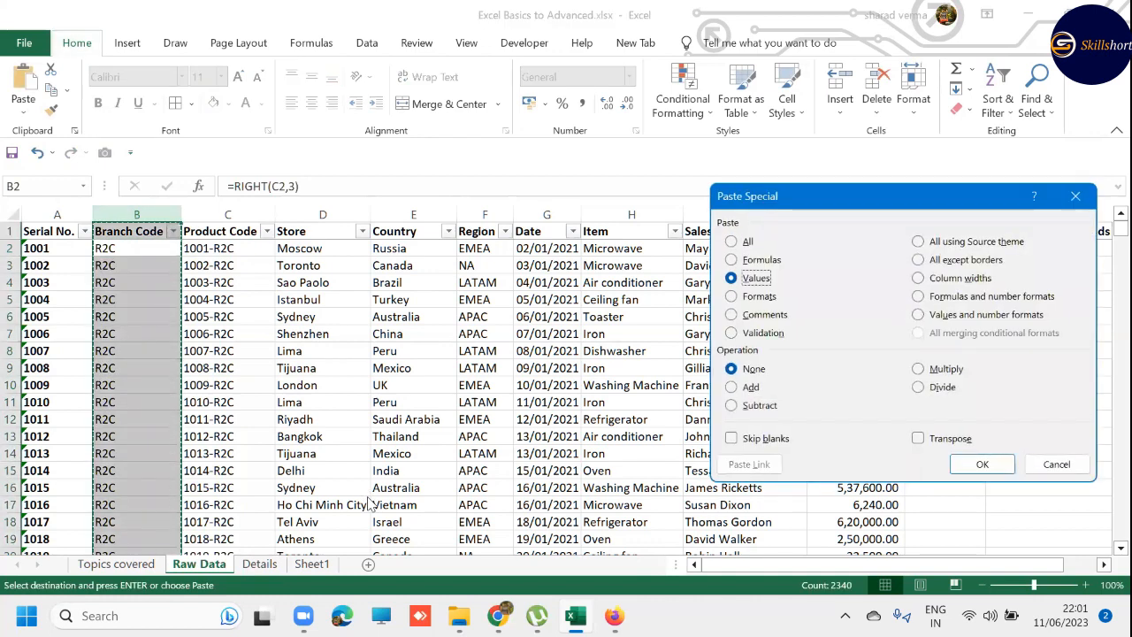
key(Return)
key(Escape)
- Convert the text serial numbers in column A to numbers with Text to Columns, using Delimited and the General format
key(Left)
key(ctrl+shift+Down)
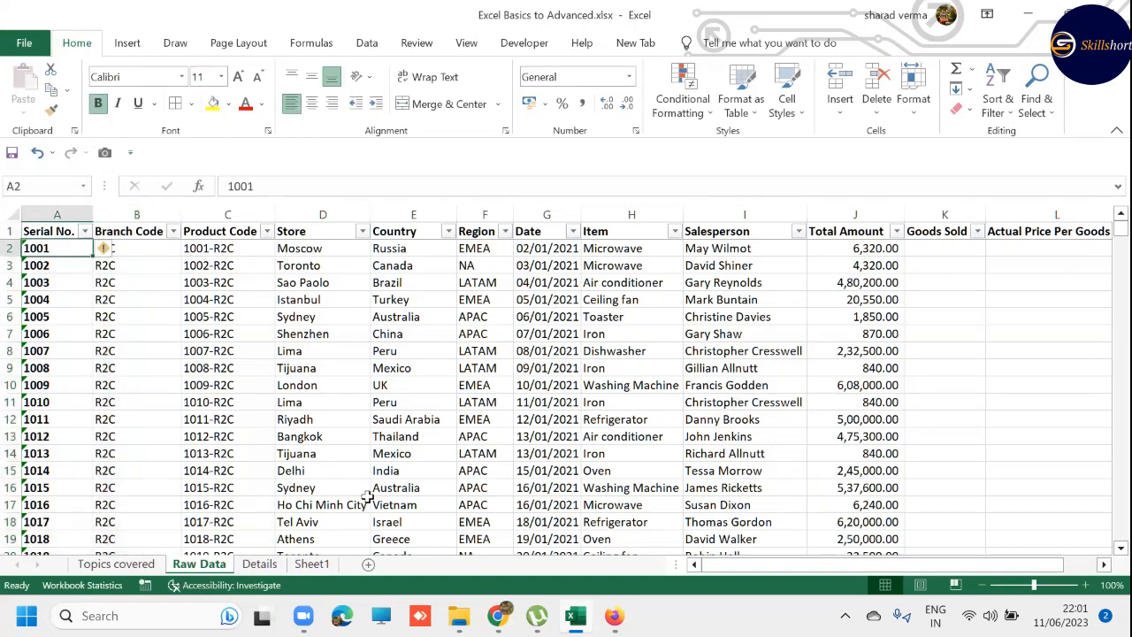
key(alt+a)
key(e)
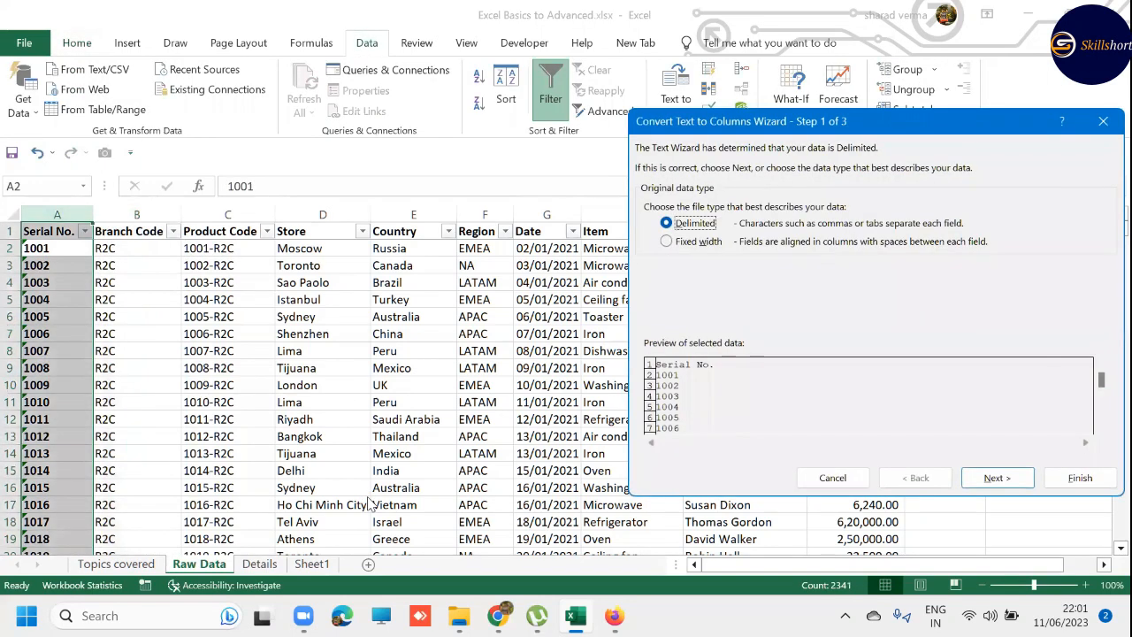
key(Return)
key(Return)
key(Return)
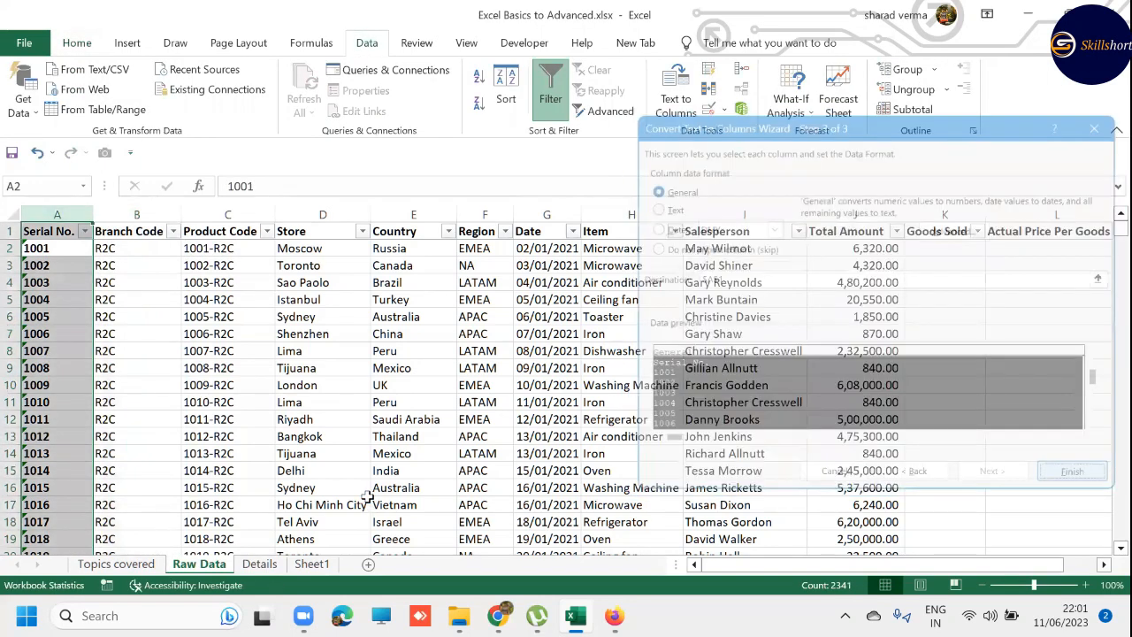
- Return to the Topics covered sheet to view the formula list
key(Right)
key(Right)
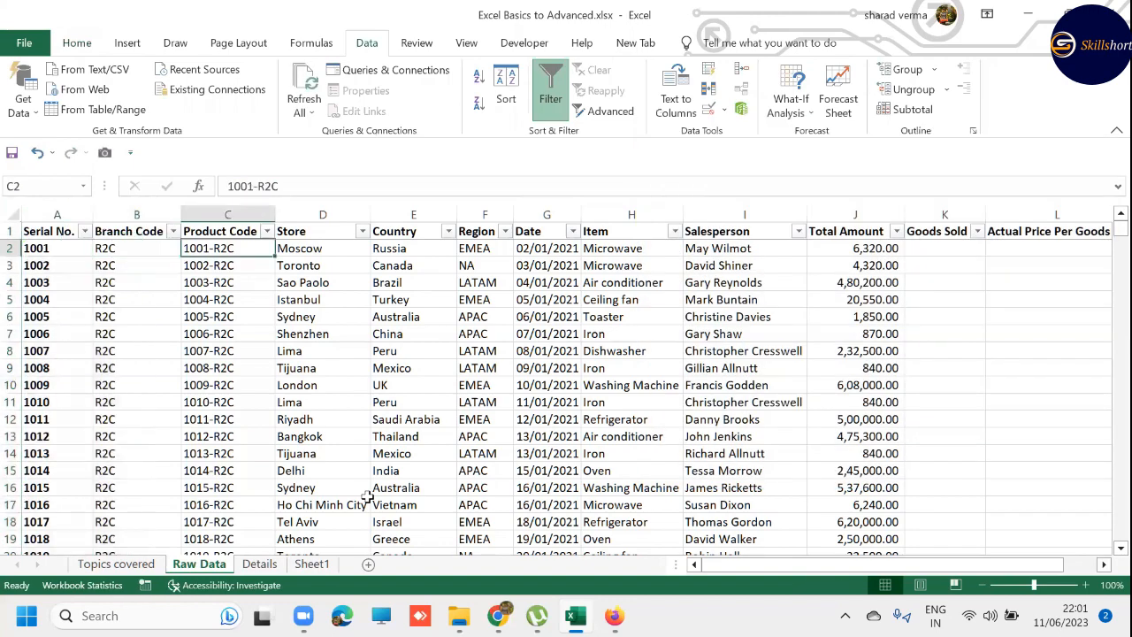
key(ctrl+Page_Up)
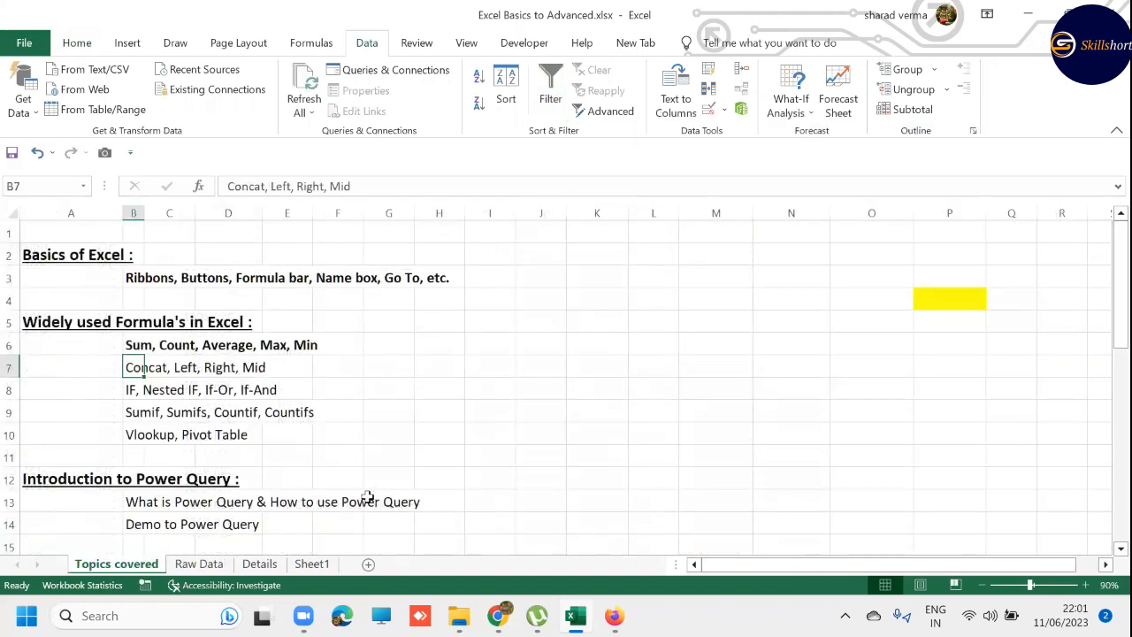
- Examine the middle characters of the product codes in C2 to C4 on the Raw Data sheet
key(ctrl+Page_Down)
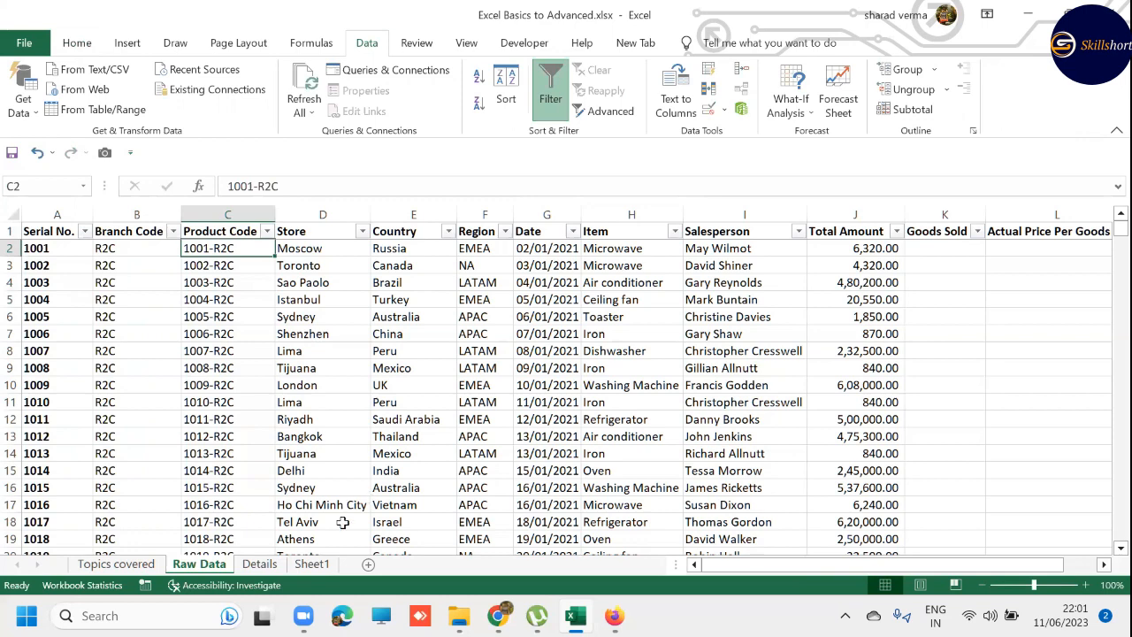
double_click(203, 248)
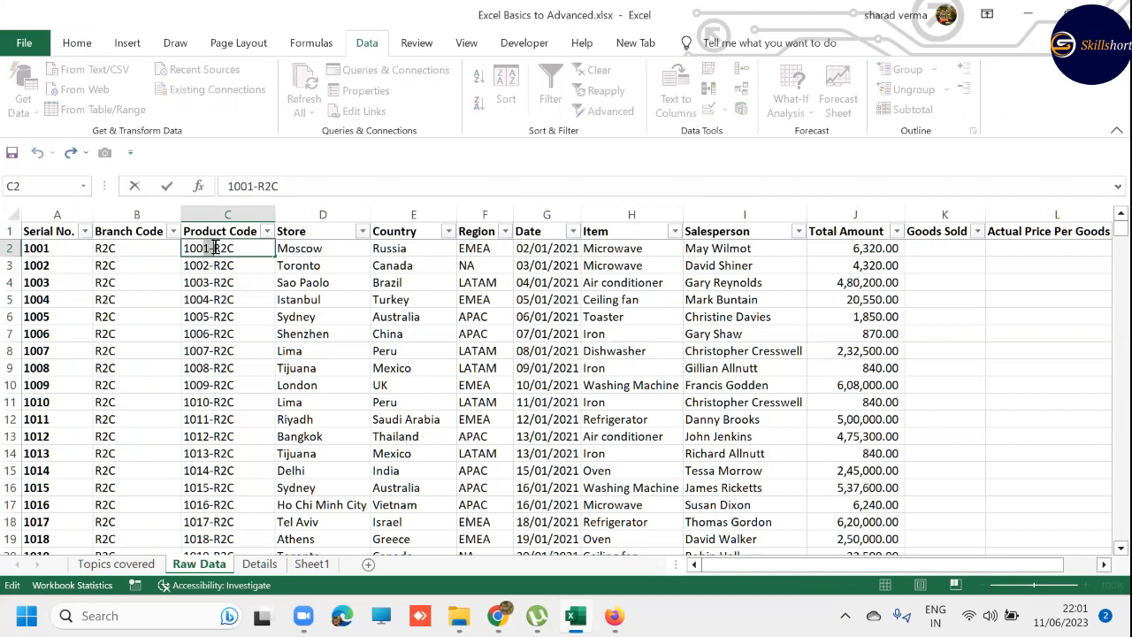
key(Escape)
double_click(207, 266)
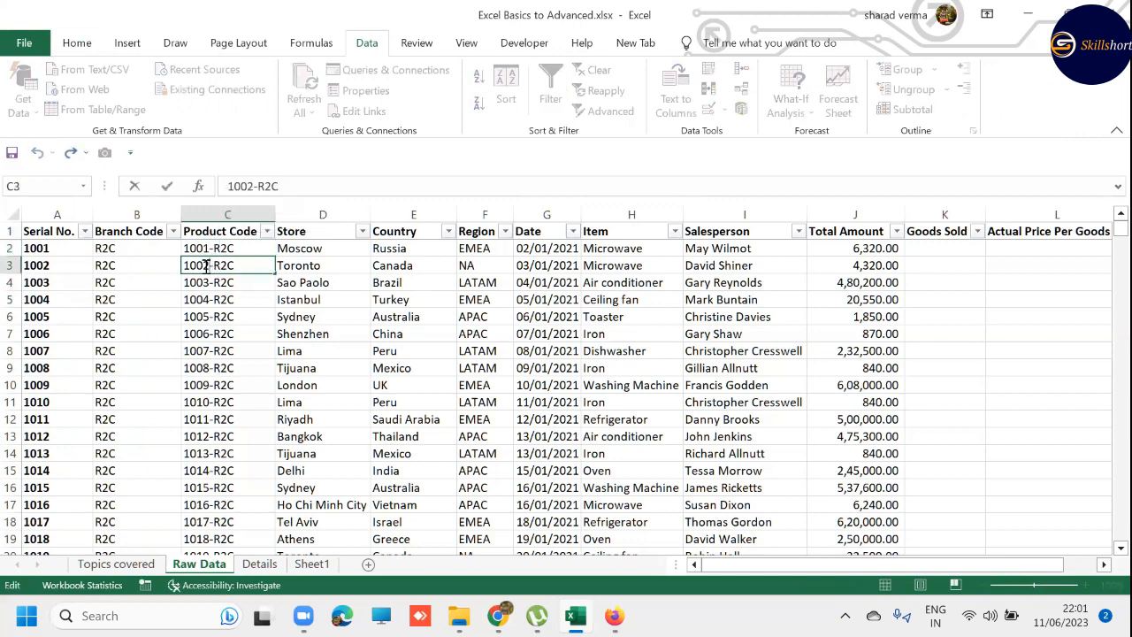
mouse_move(205, 266)
mouse_down()
mouse_move(220, 267)
mouse_move(221, 283)
mouse_up()
double_click(206, 282)
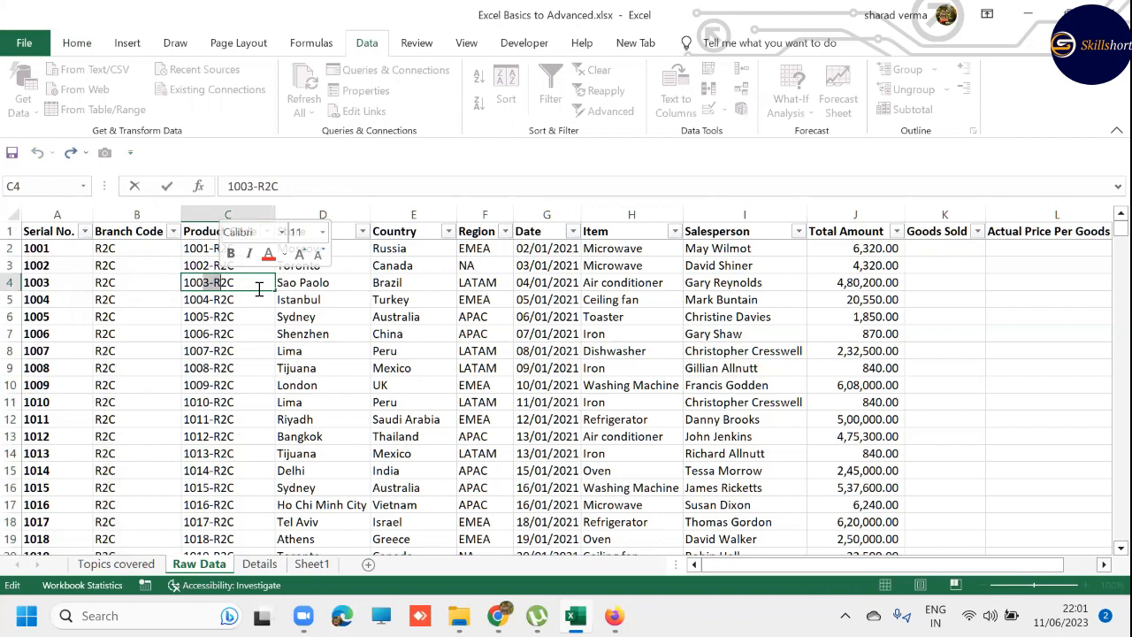
key(Escape)
key(Left)
key(BackSpace)
key(Escape)
key(Right)
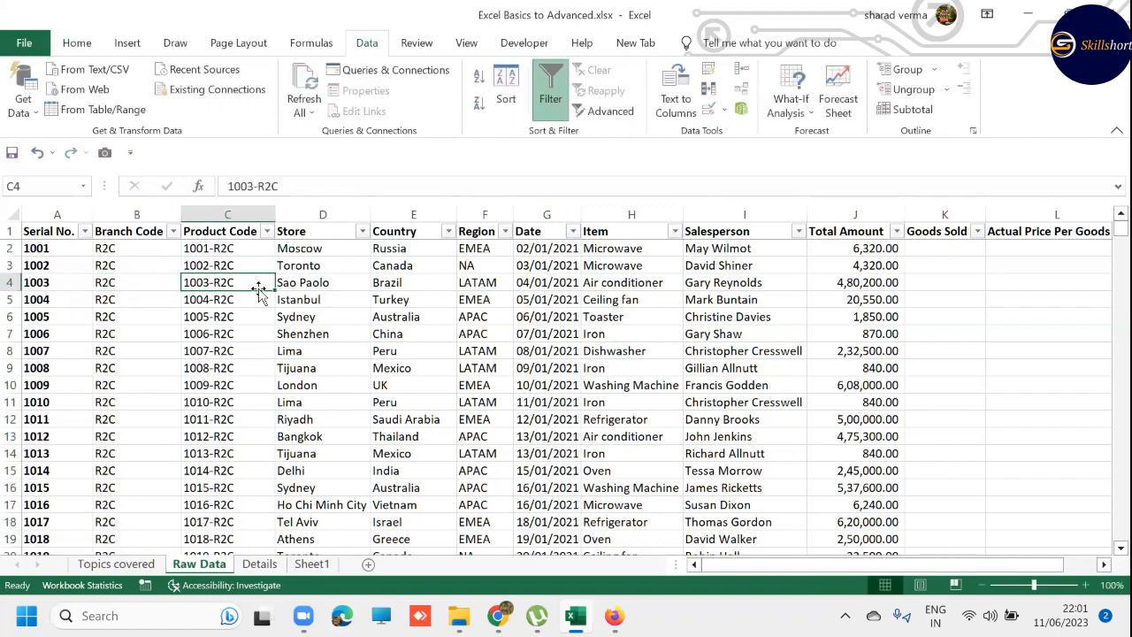
- Insert a blank column before Product Code and enter the header MID in C1
key(ctrl+space)
key(ctrl+shift+equal)
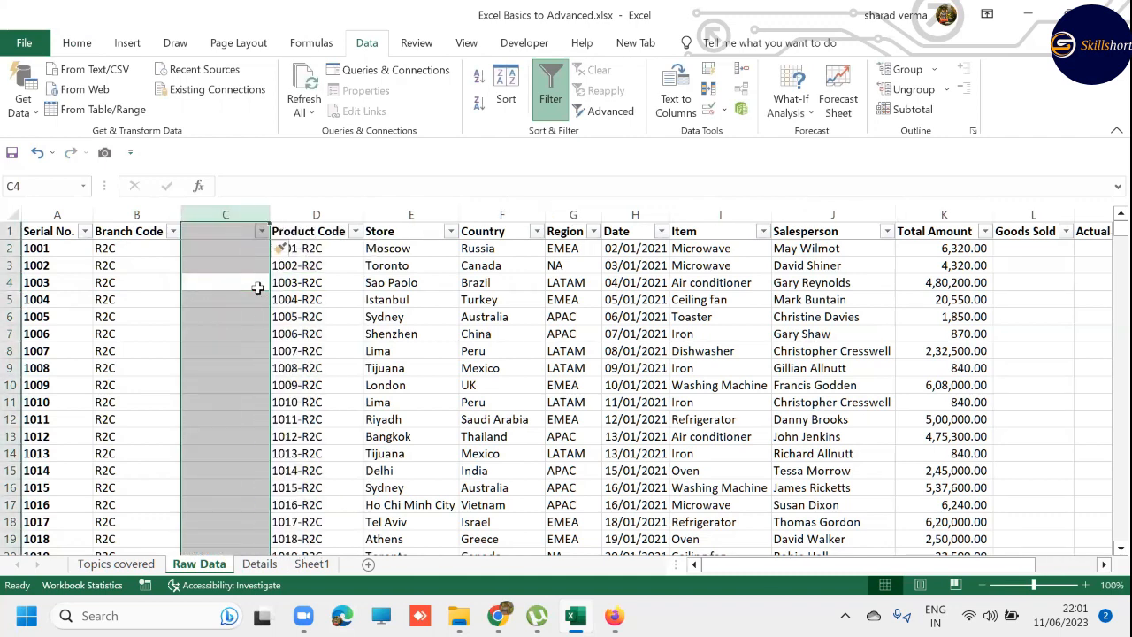
key(ctrl+Up)
text(MID)
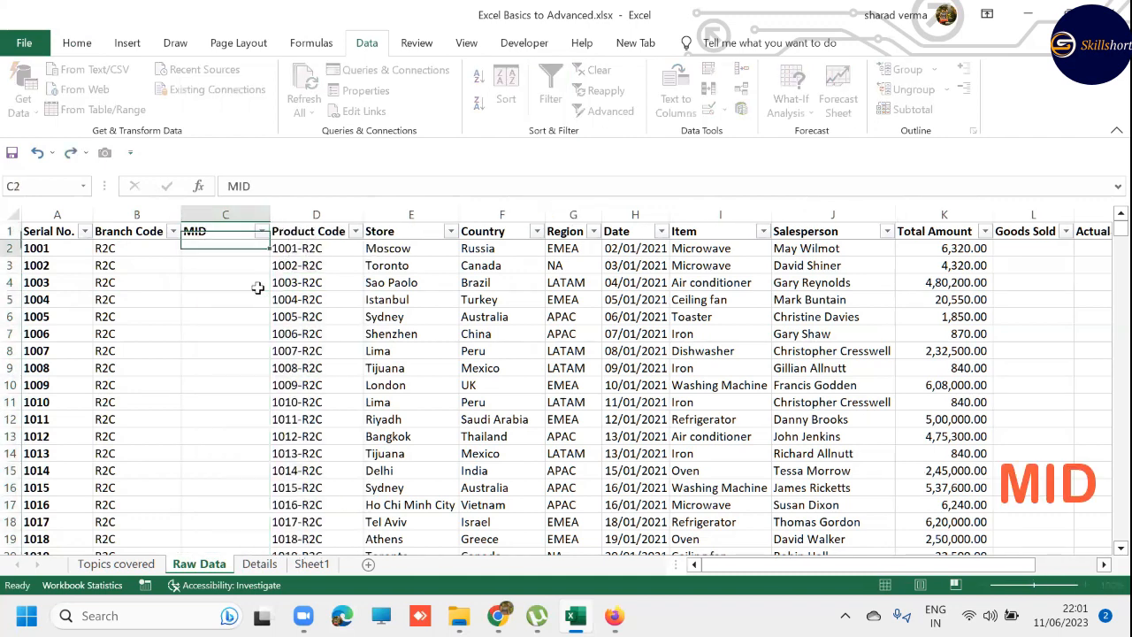
key(Return)
- Enter =MID(D2,4,3) in C2 to extract three characters of the product code starting at the fourth
text(=MID()
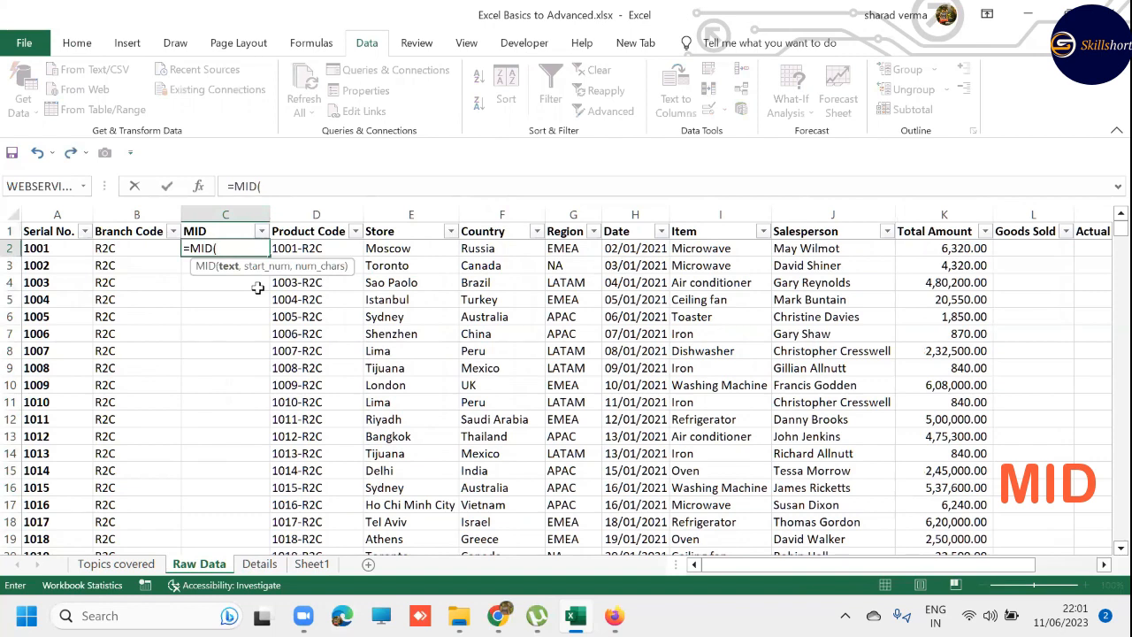
key(Right)
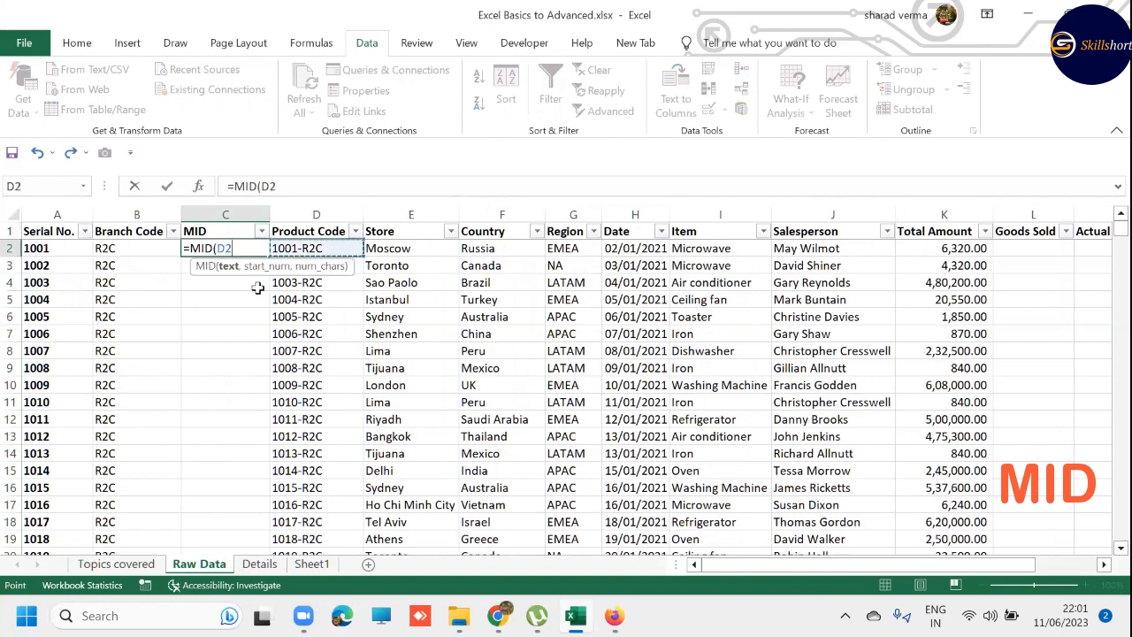
text(,)
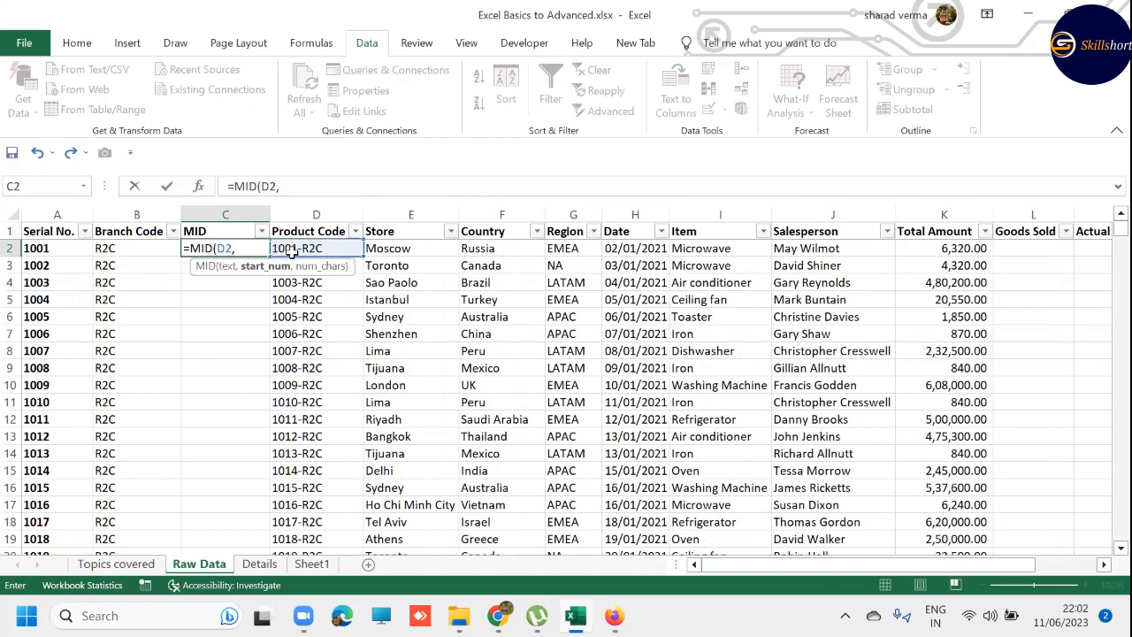
text(4,)
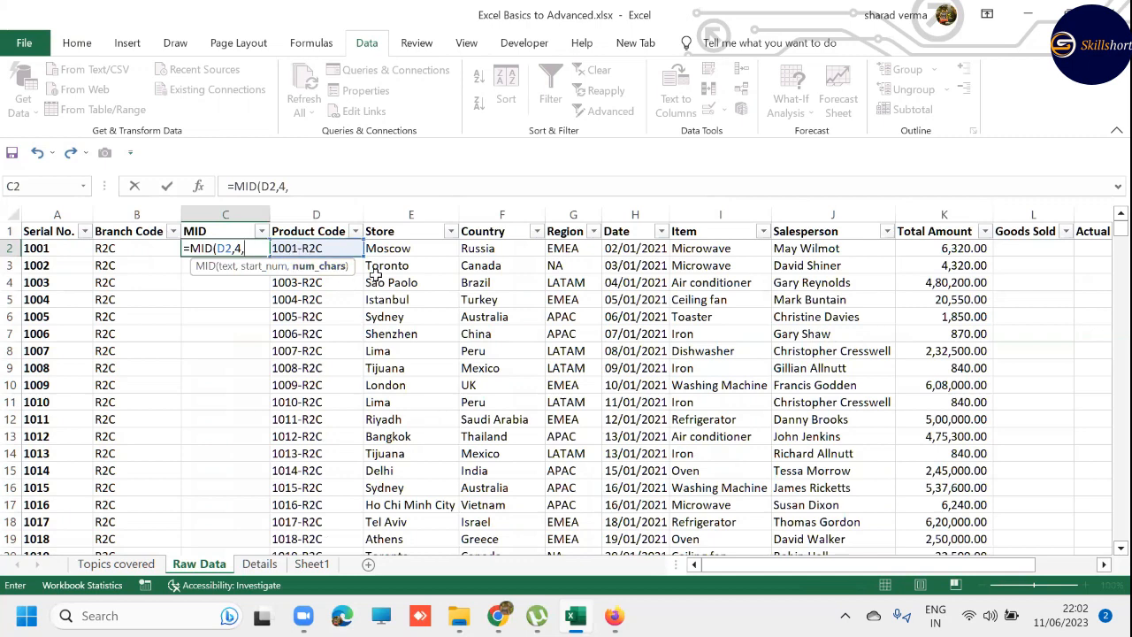
text(3))
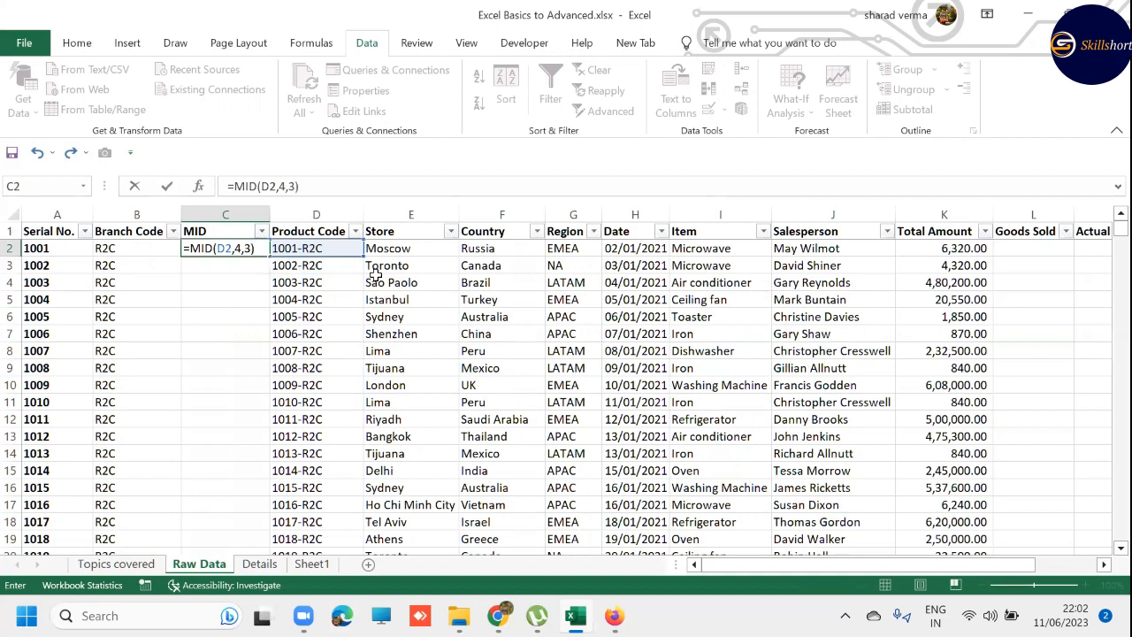
key(ctrl+Return)
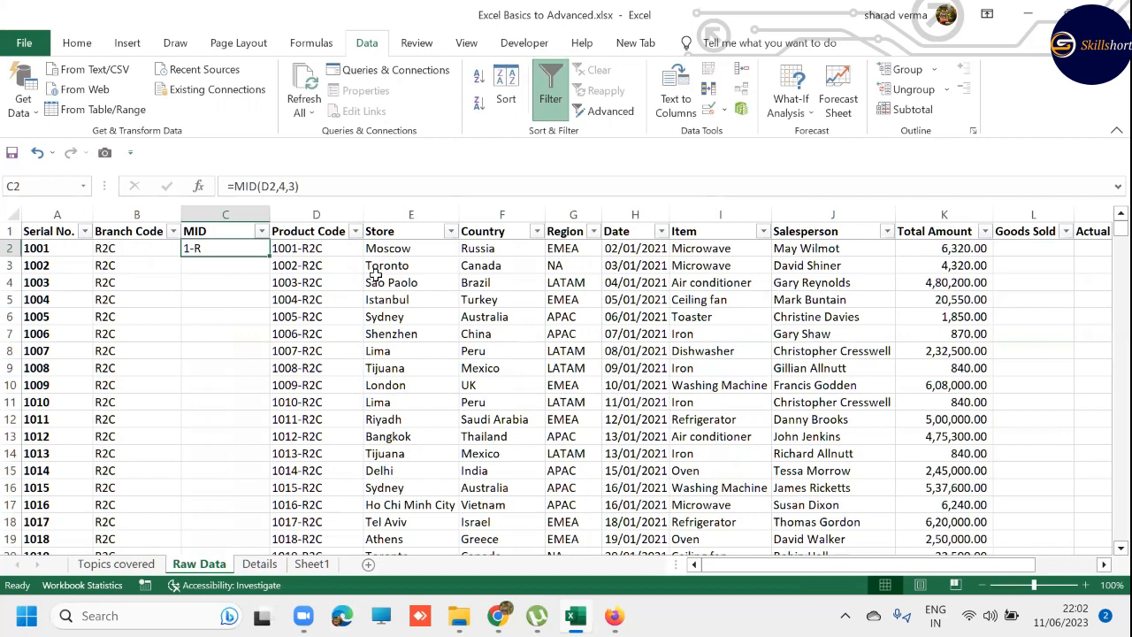
- Set the number of characters in the C2 MID formula to 2
key(F2)
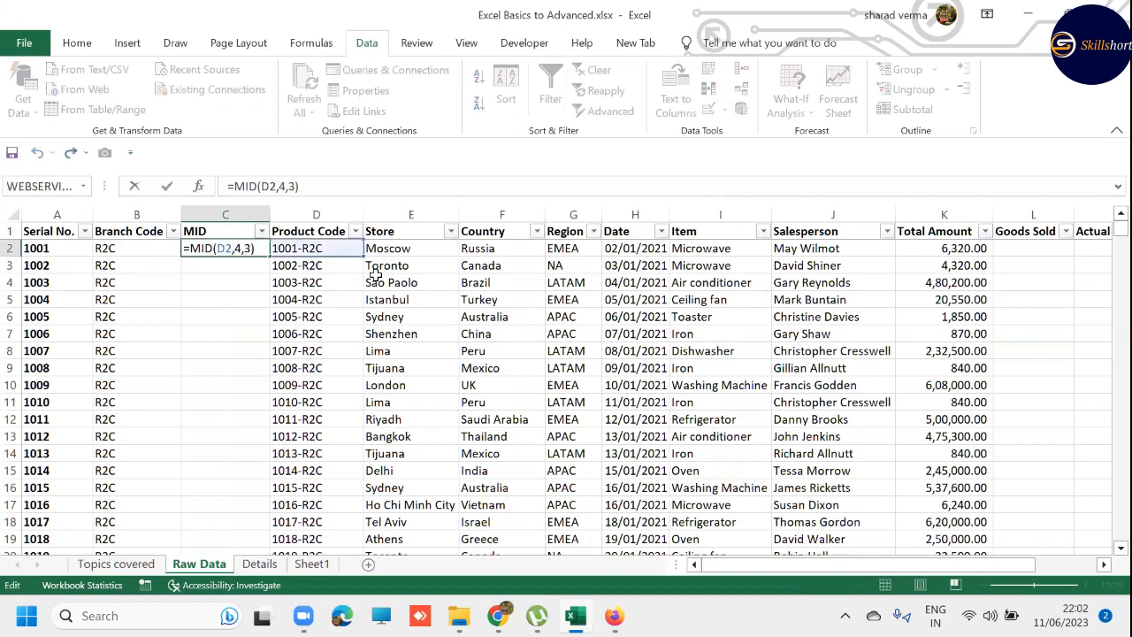
key(Left)
key(Left)
key(Left)
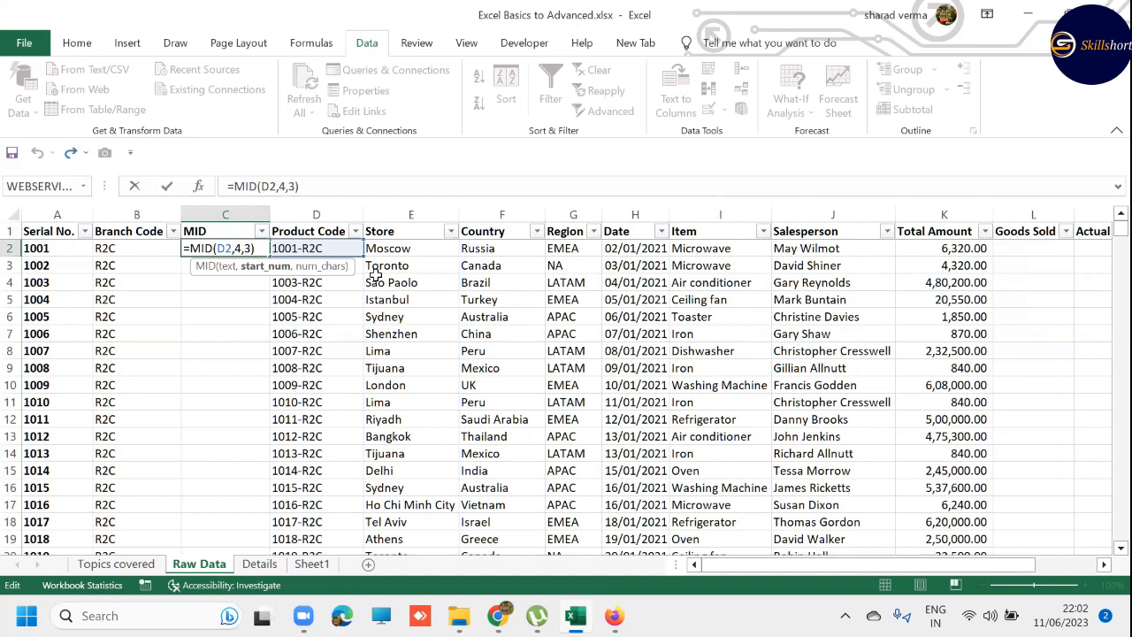
key(Right)
key(Right)
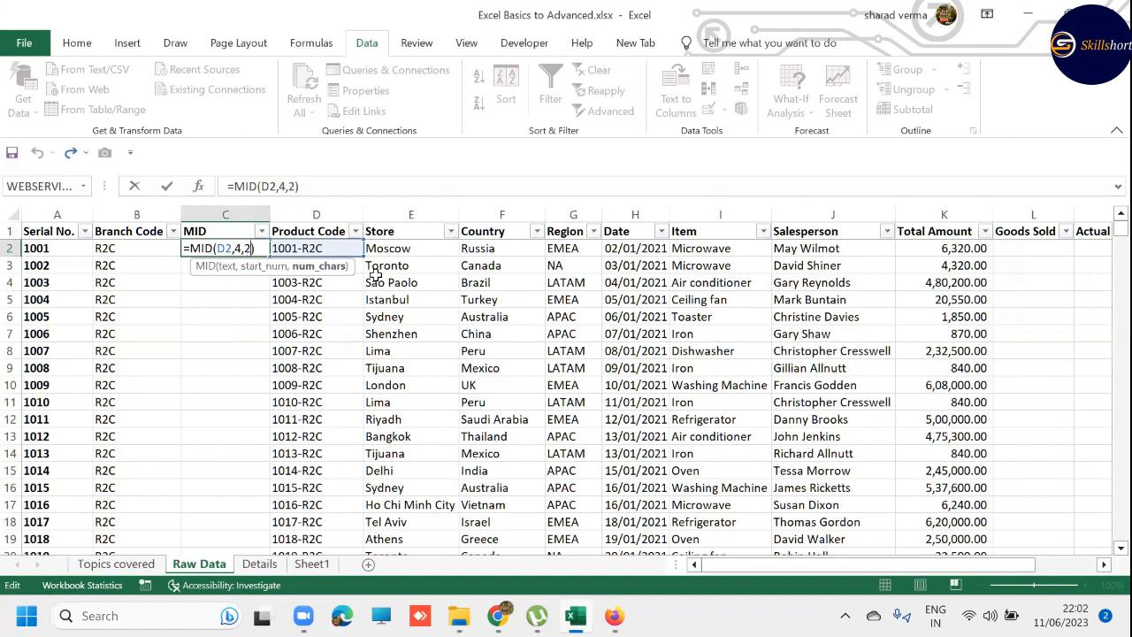
key(ctrl+Return)
- Set the number of characters in the C2 MID formula back to 3 and review its start_num argument
key(F2)
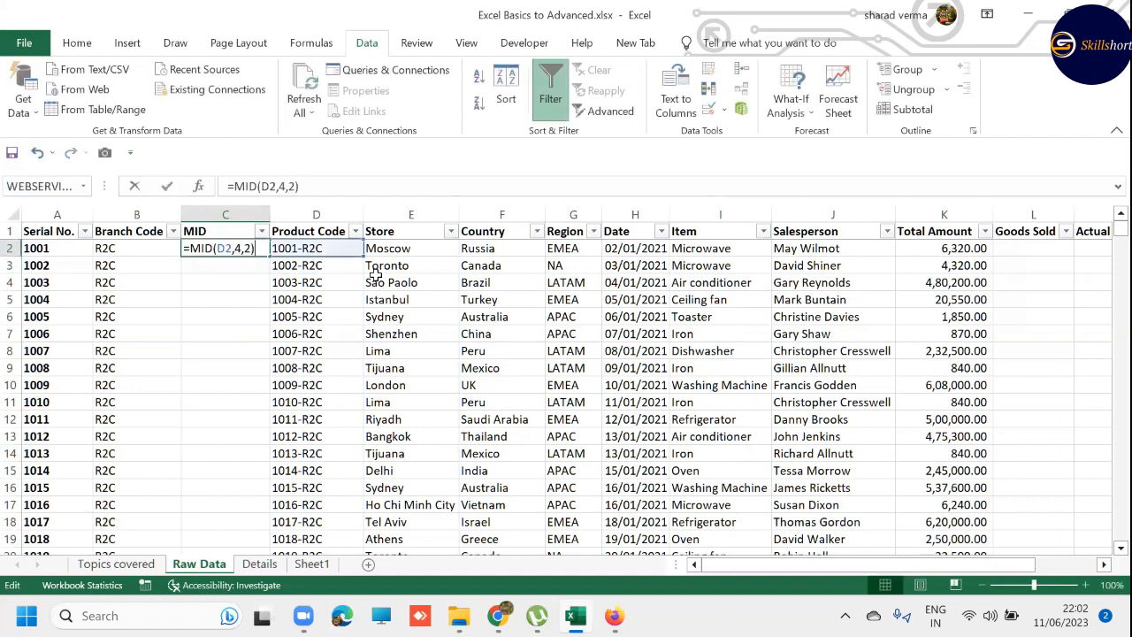
key(Left)
key(BackSpace)
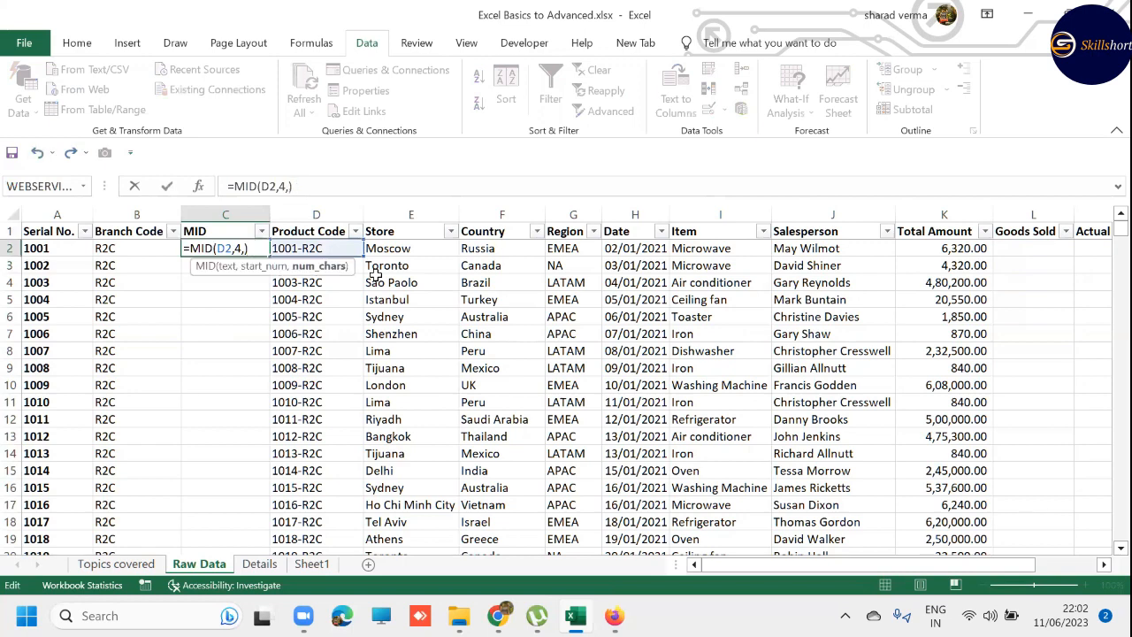
text(3)
click(276, 268)
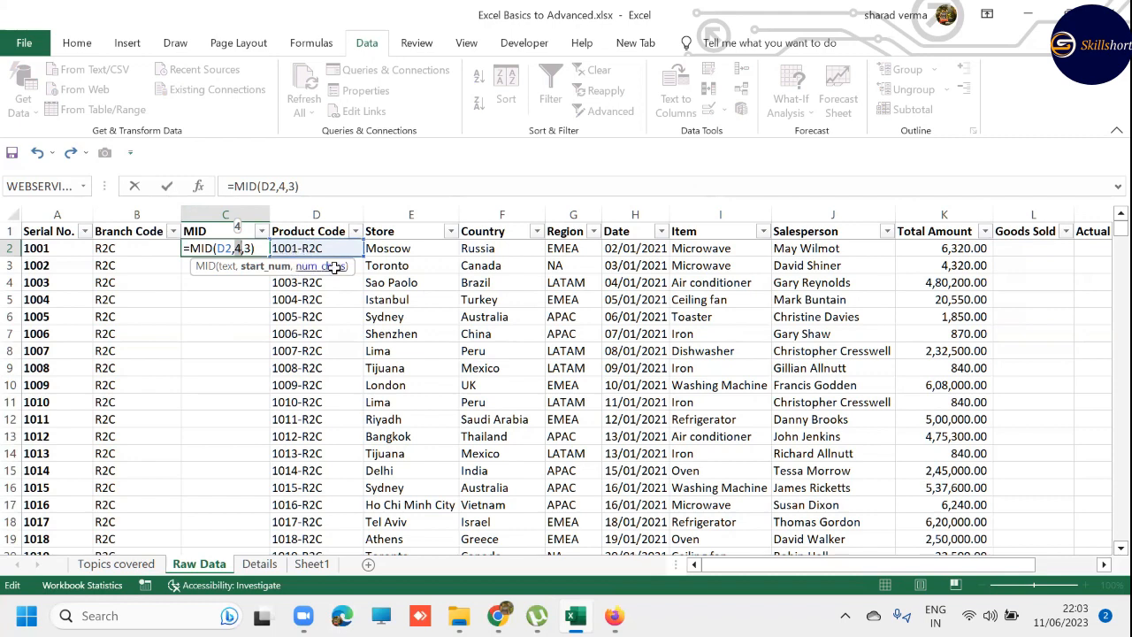
key(Return)
- Fill the MID formula from C2 down to C2340, the last data row
key(Up)
key(Left)
key(ctrl+Down)
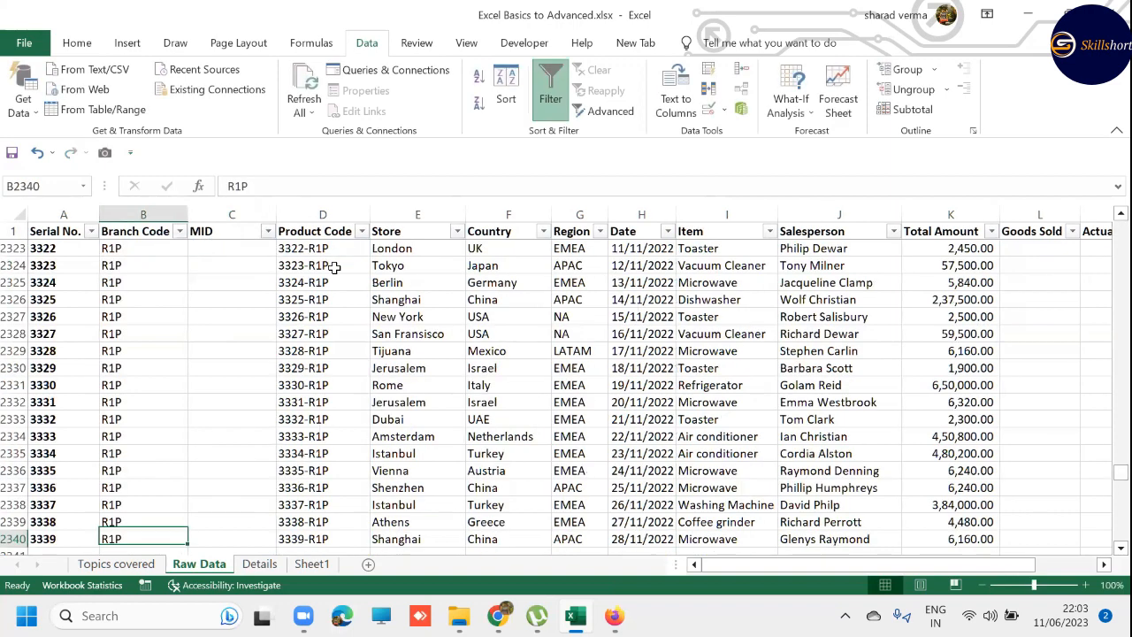
key(Right)
key(ctrl+shift+Up)
key(ctrl+d)
key(ctrl+Up)
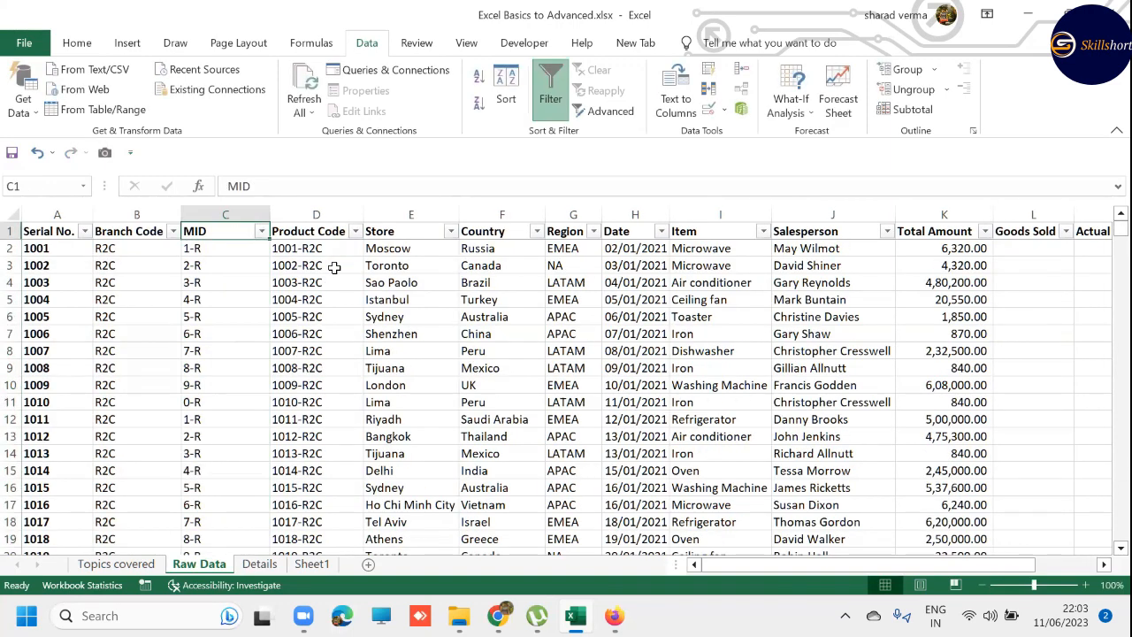
- Delete the MID column from Raw Data and return to the first data row
key(ctrl+shift+Down)
key(ctrl+minus)
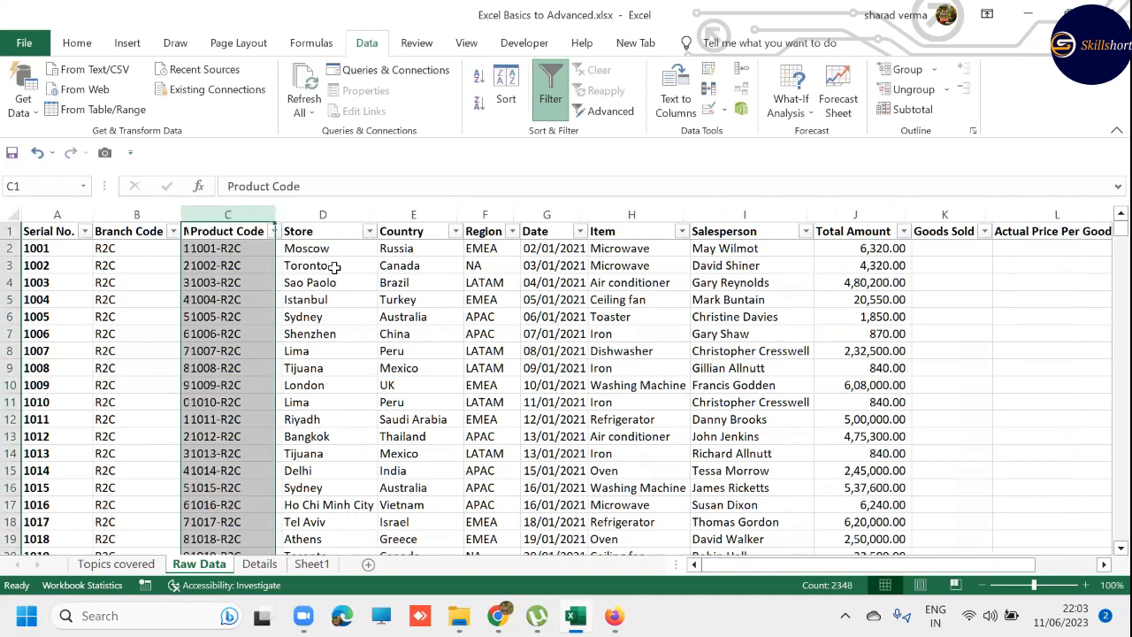
key(ctrl+Home)
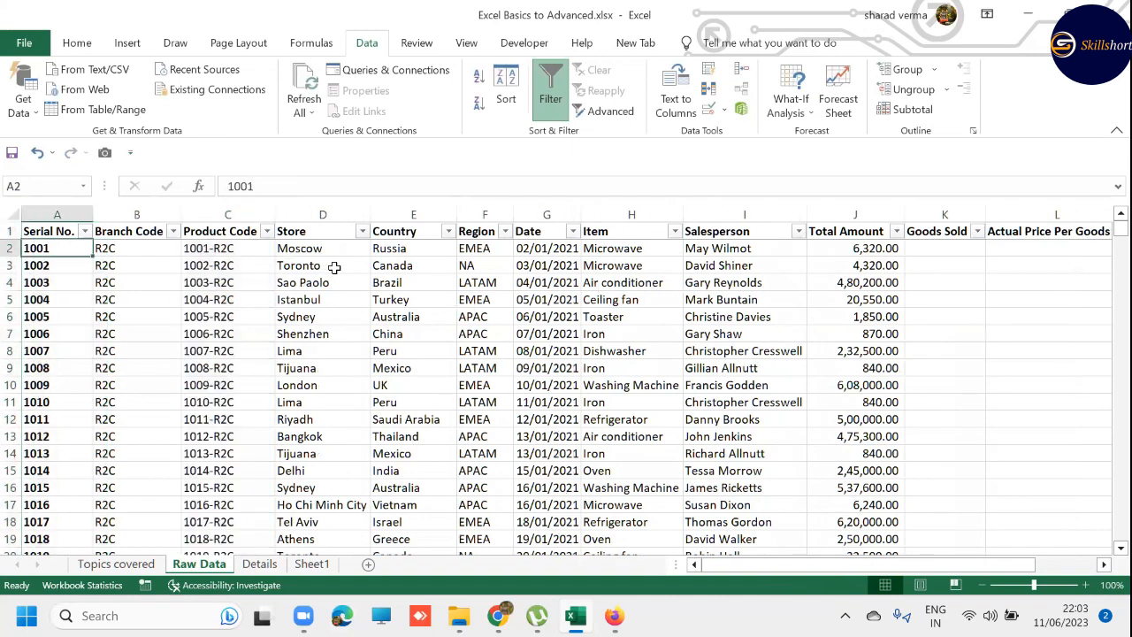
- Bold the Concat, Left, Right, Mid entry in B7 of the Topics covered sheet, and select the IF topic in B8
key(ctrl+Page_Up)
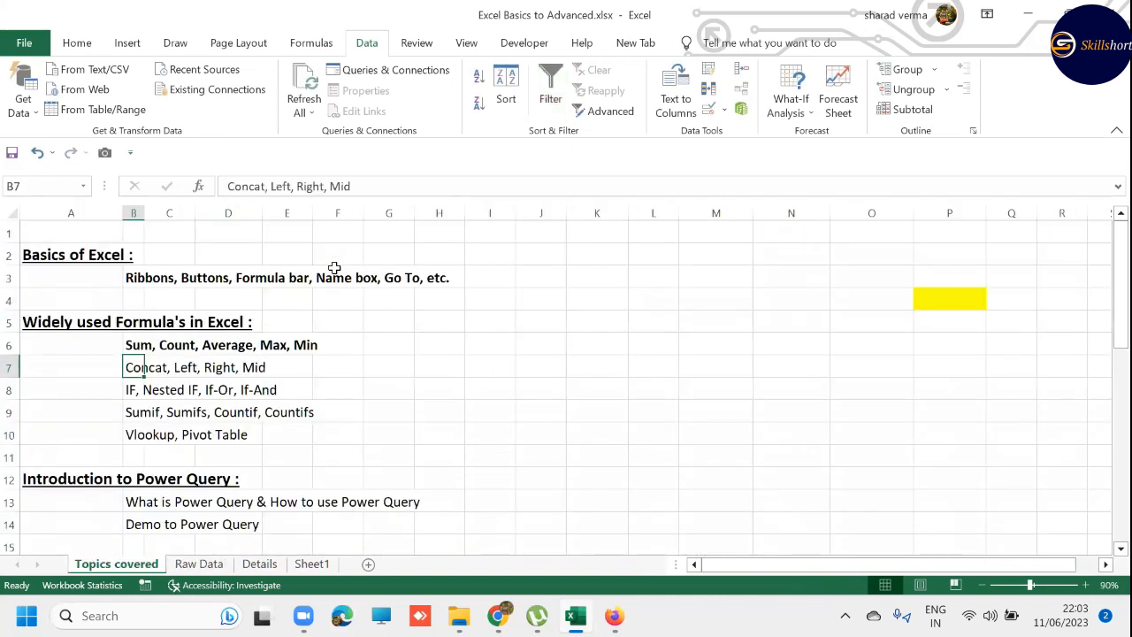
key(ctrl+b)
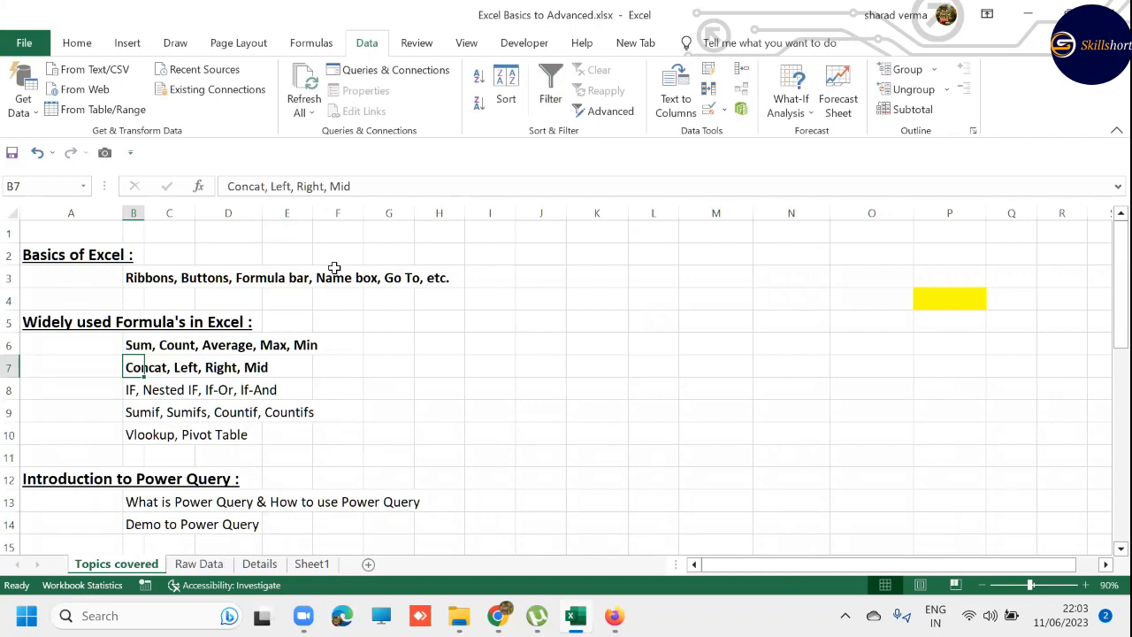
key(Down)
key(Down)
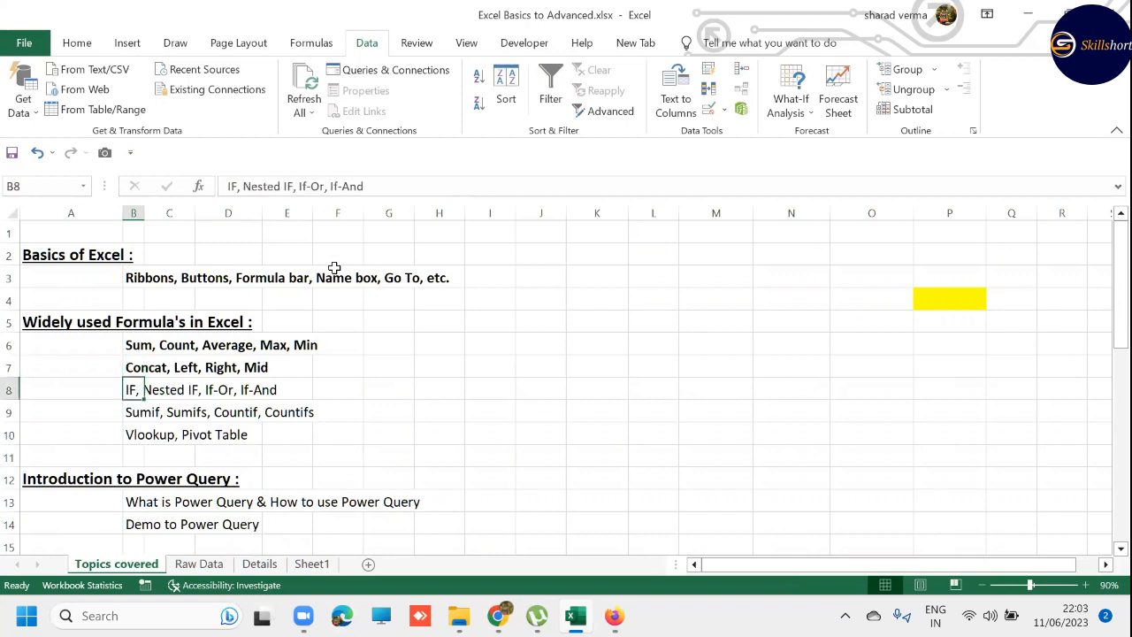
key(Down)
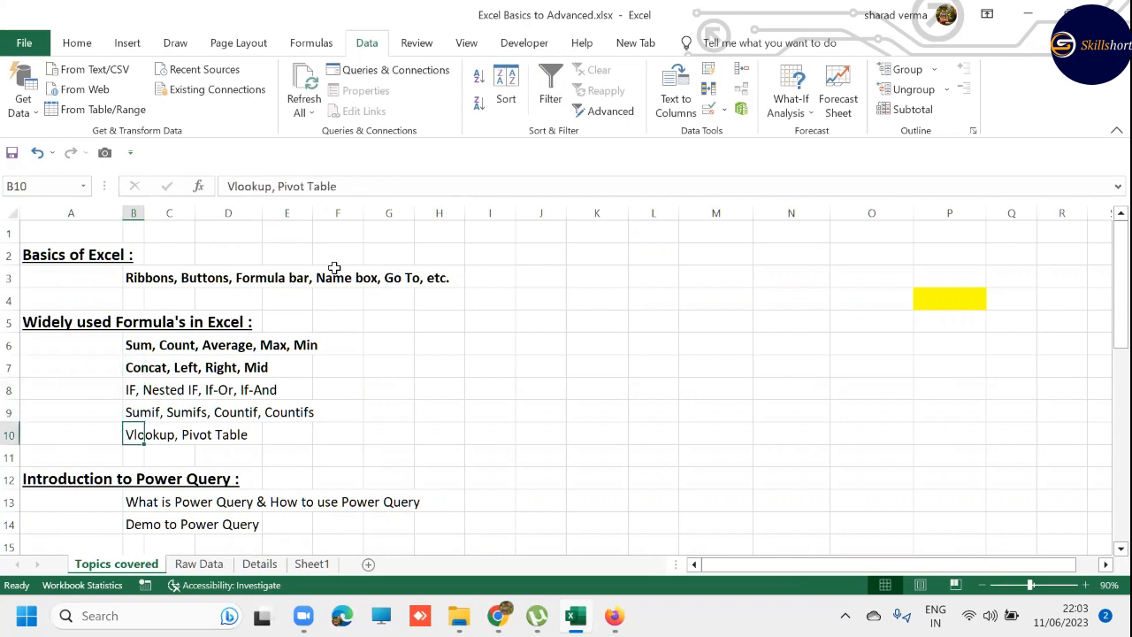
key(Up)
key(Up)
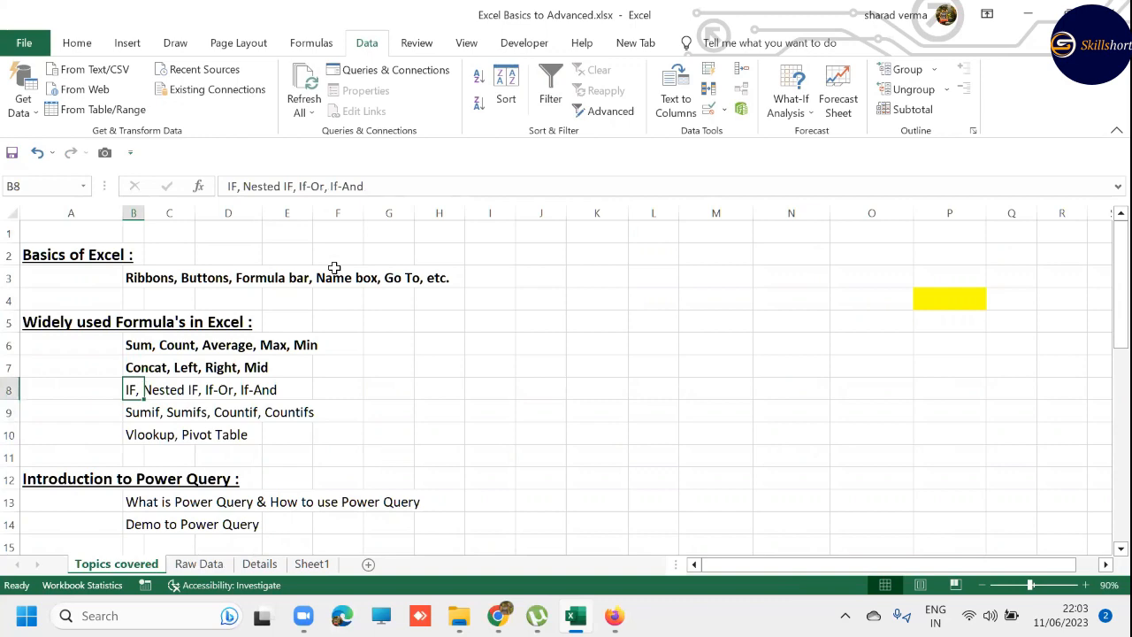
- Switch to Sheet1 and enter the heading LOGICAL OPERATORS in J4
key(ctrl+Page_Down)
key(ctrl+Page_Down)
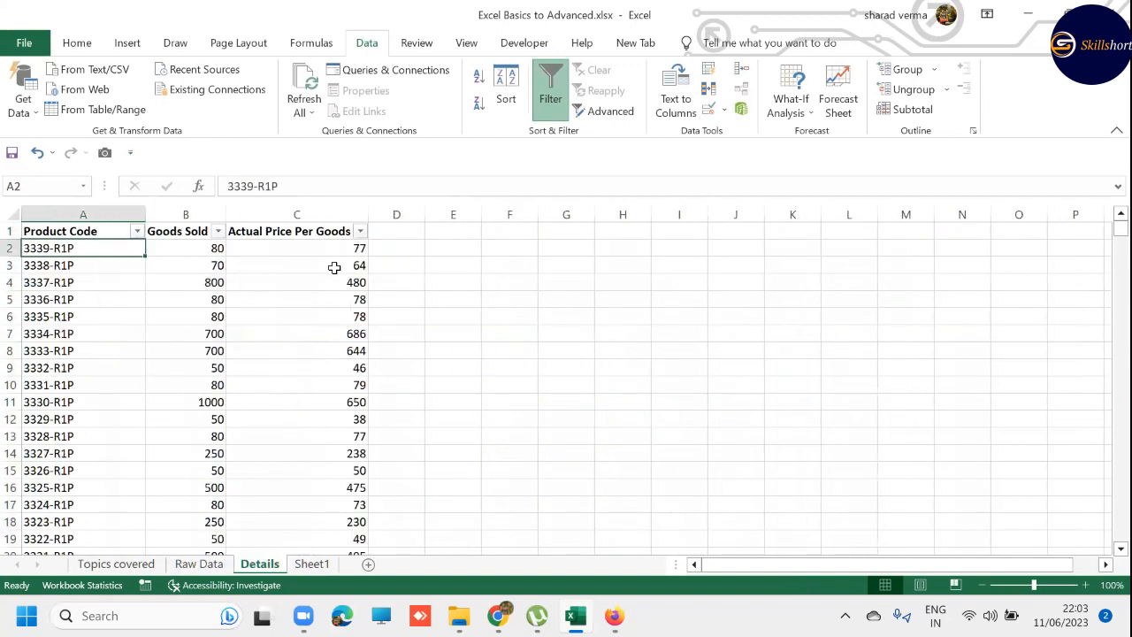
key(ctrl+Page_Down)
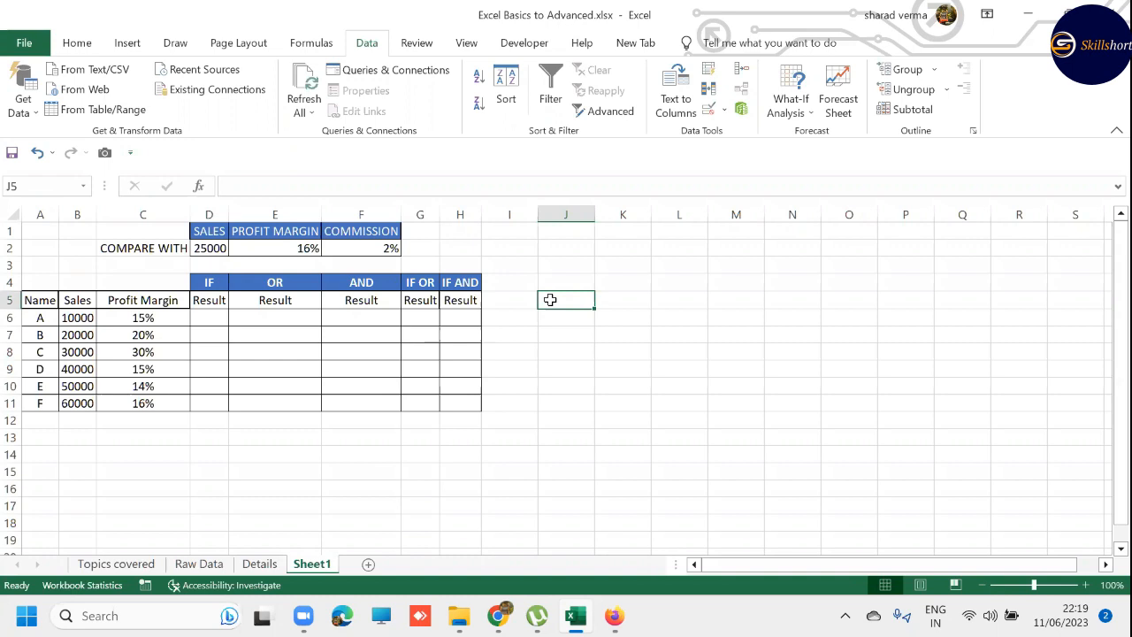
key(Up)
text(LOGICAL )
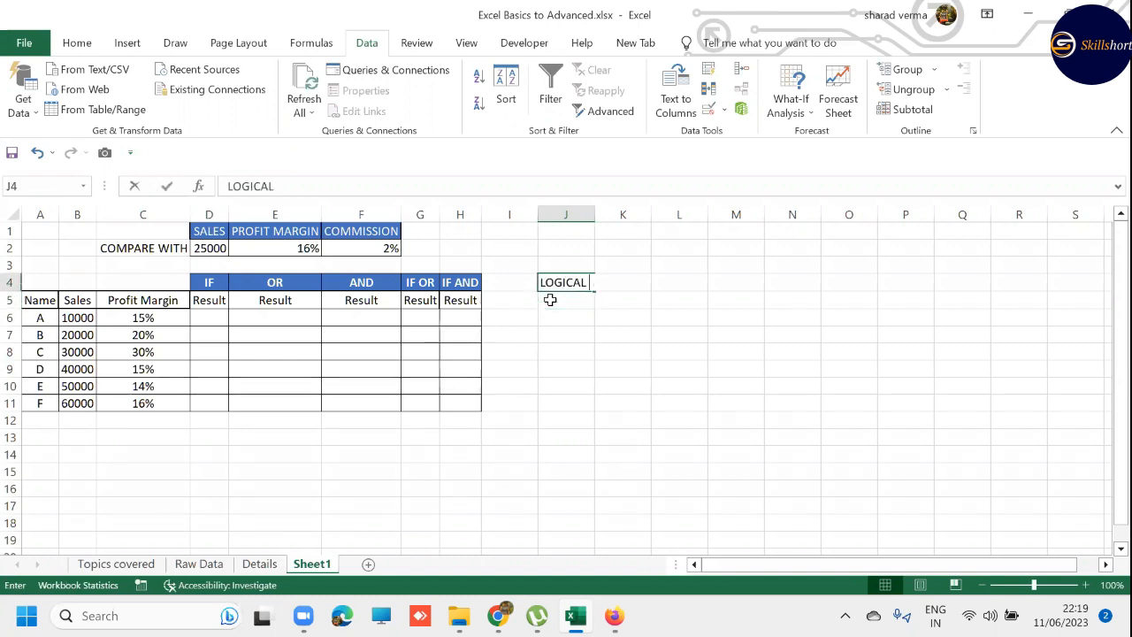
text(OPEAR)
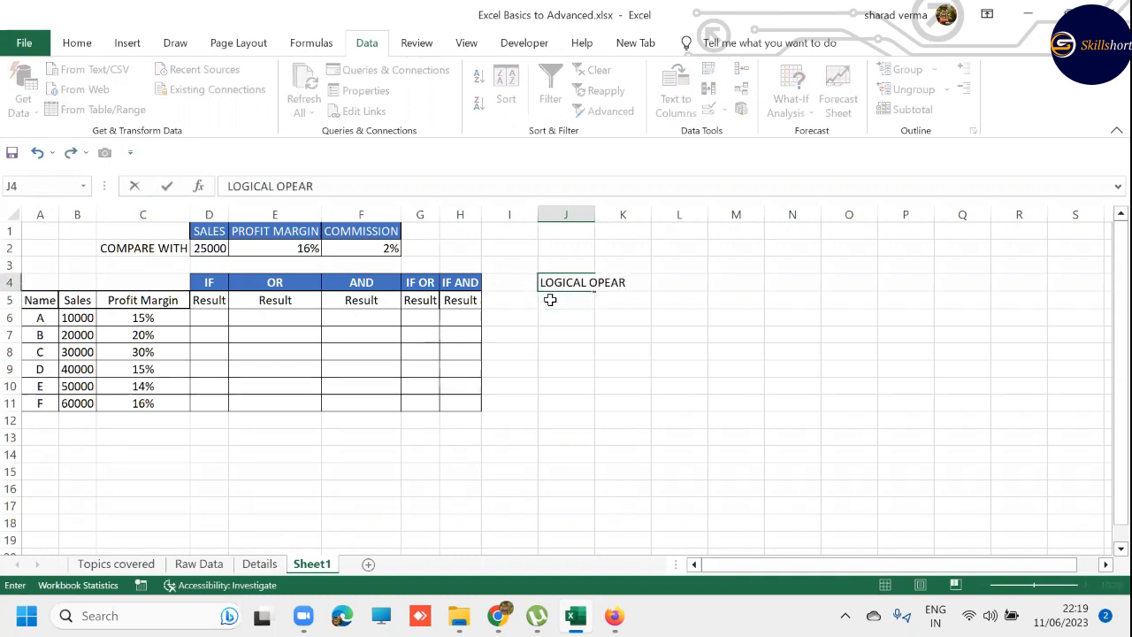
key(BackSpace)
key(BackSpace)
text(RATORS)
key(Return)
- Format the J4 heading like the table's bold white-on-blue headers and autofit the width of column J
key(Up)
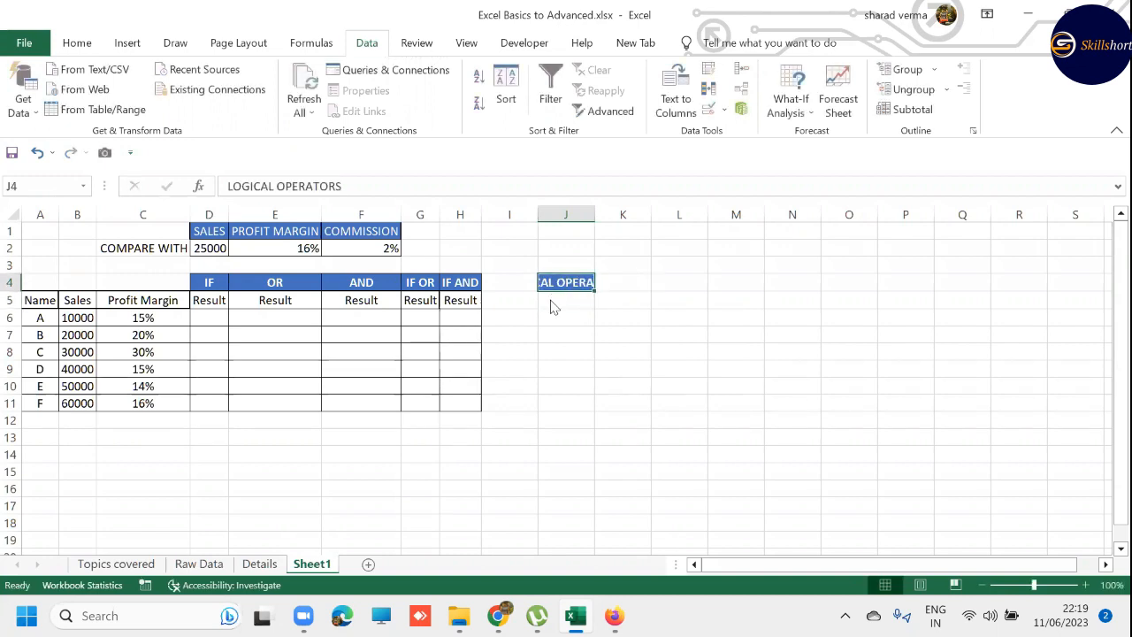
key(alt+h)
key(o)
key(i)
- List the operators > in J5 and < in J6 under the LOGICAL OPERATORS heading
key(Down)
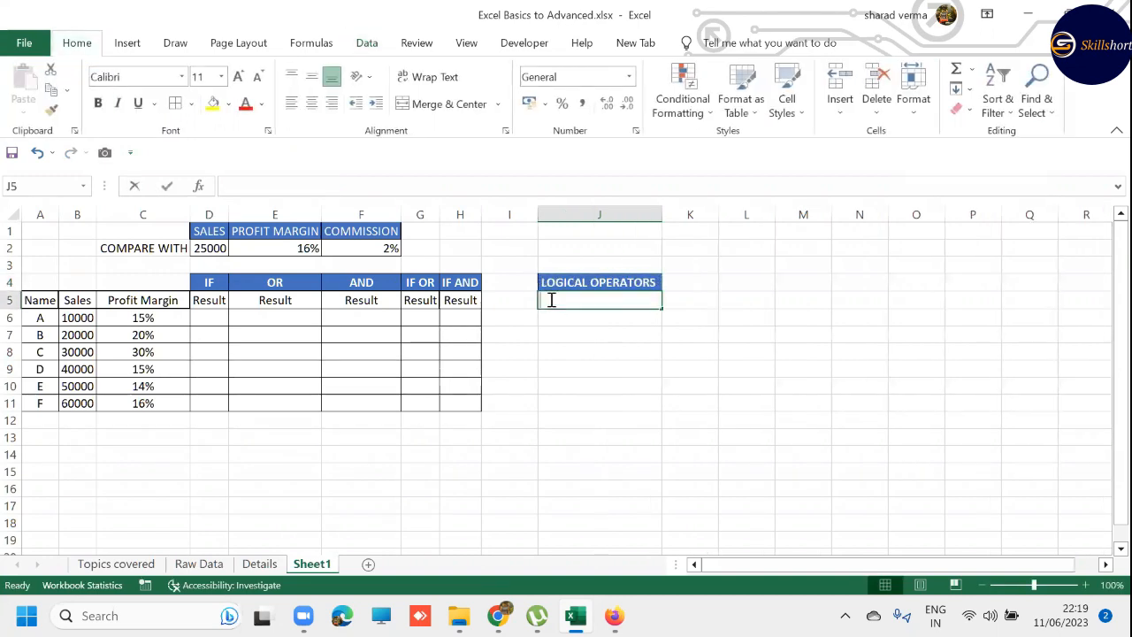
text(>)
key(Return)
text(<)
key(Return)
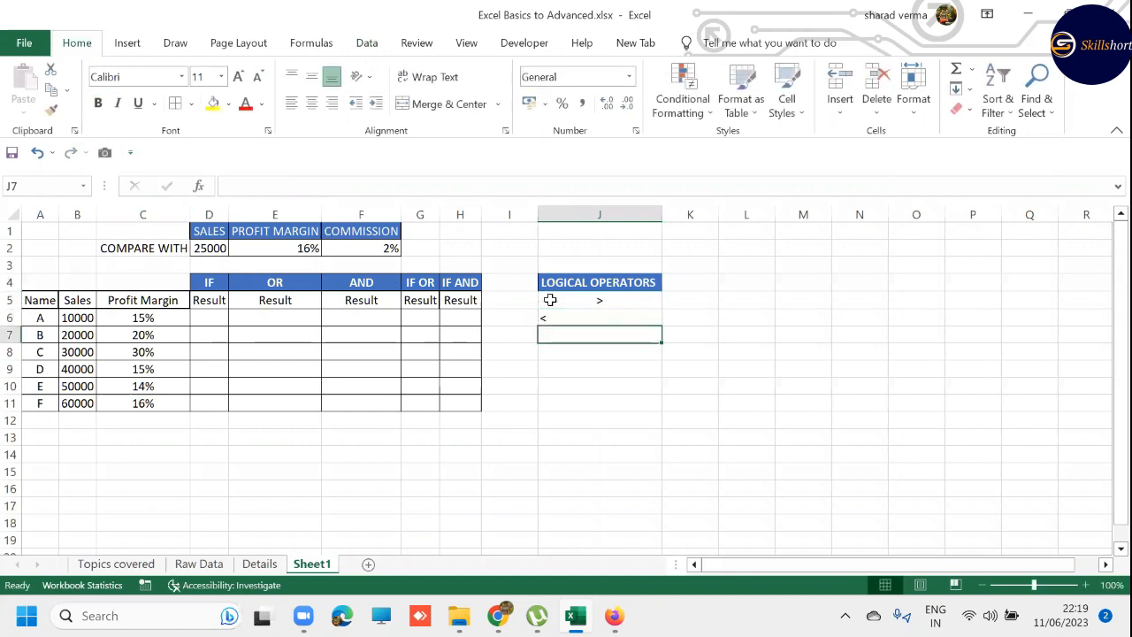
- List the operators >= in J7, <= in J8 and <> in J9 under the LOGICAL OPERATORS heading
text(>=)
key(Return)
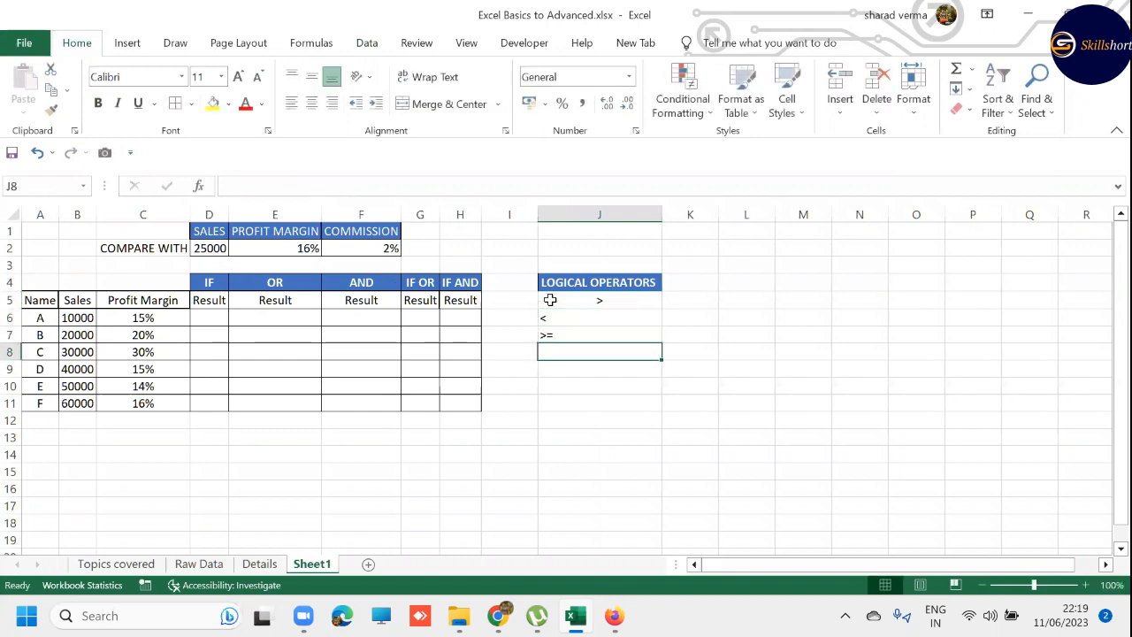
text(<=)
key(Return)
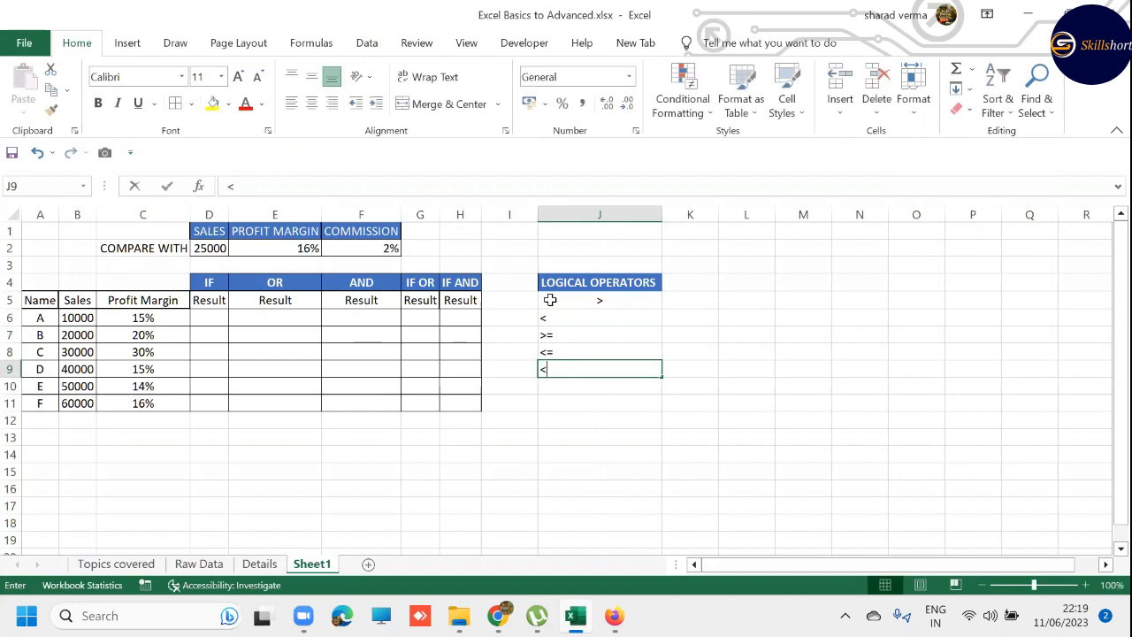
text(<>)
key(Return)
- Left-align the operator entries in J5:J9
key(Up)
key(Up)
key(Up)
key(Up)
key(Up)
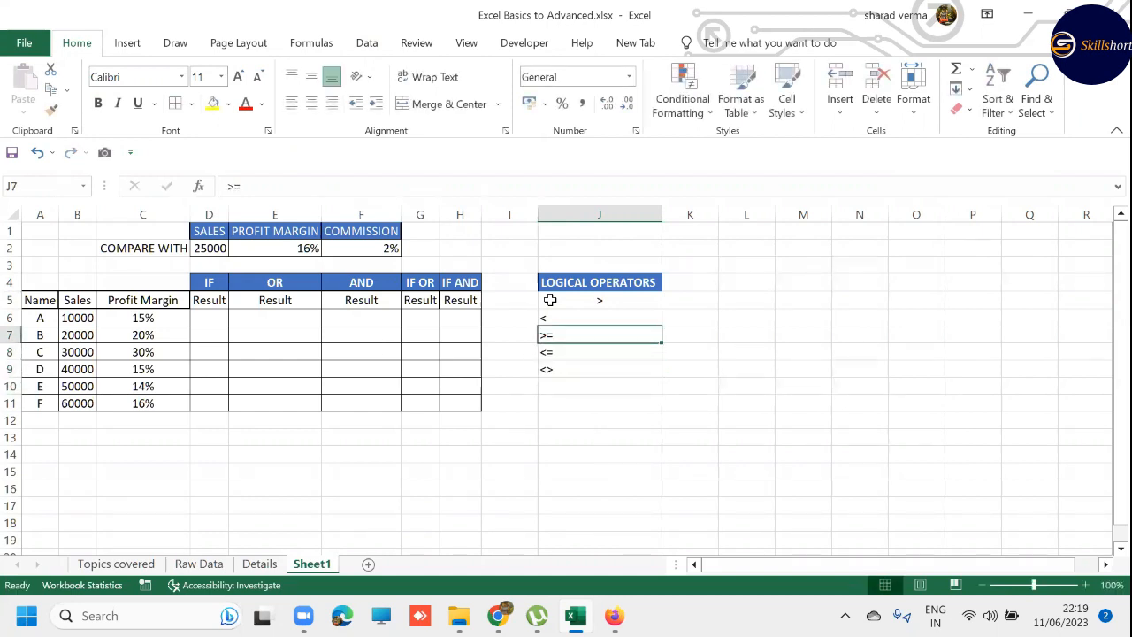
key(shift+Down)
key(shift+Down)
key(shift+Down)
key(shift+Down)
key(alt)
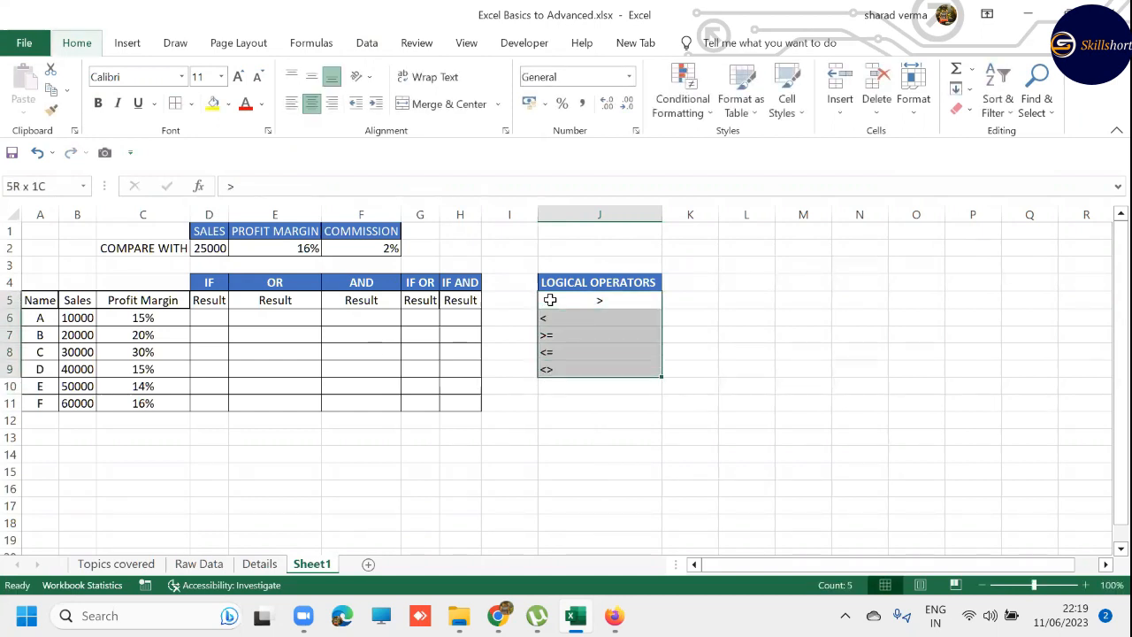
key(h)
key(a)
key(l)
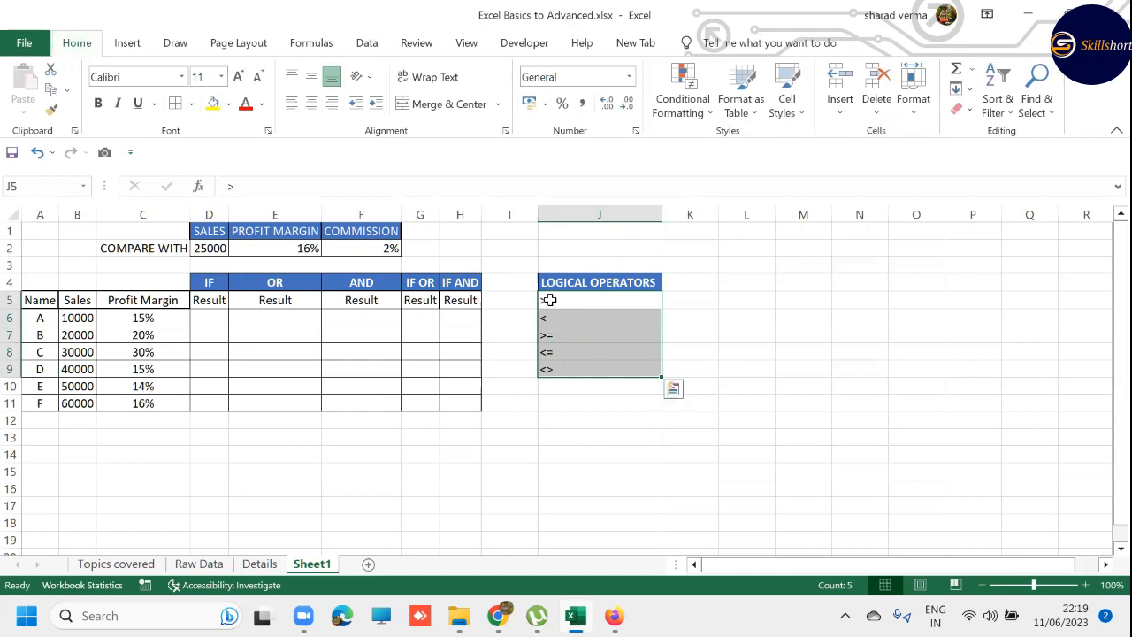
- Enter the comparison values 1, 2, 3, 4 and 5 in I5:I9 beside the operators
key(Right)
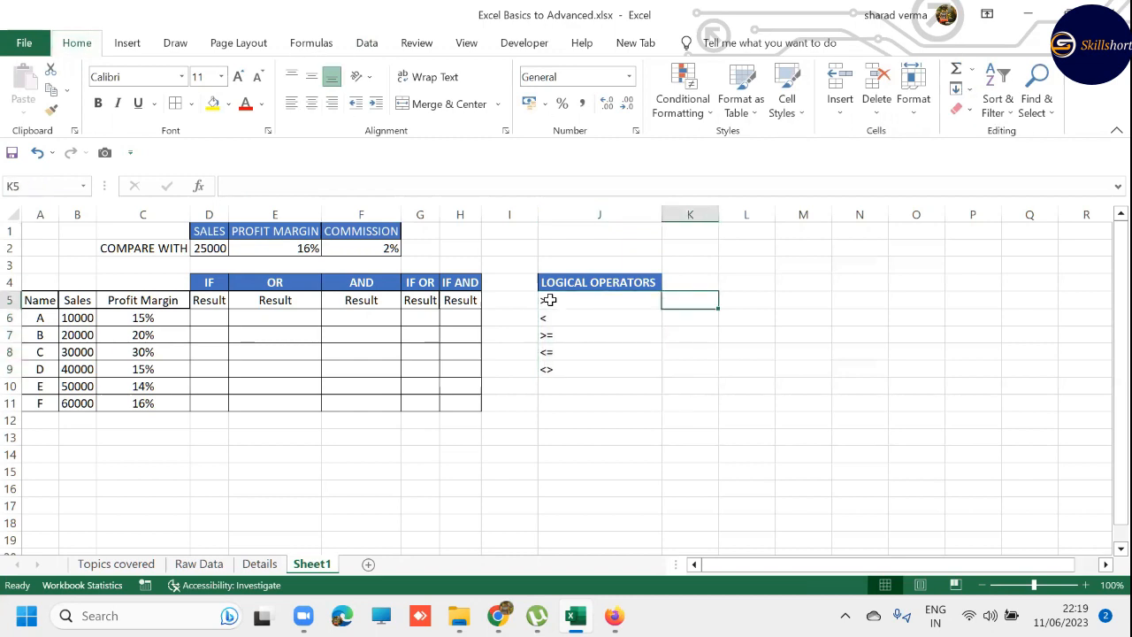
key(Right)
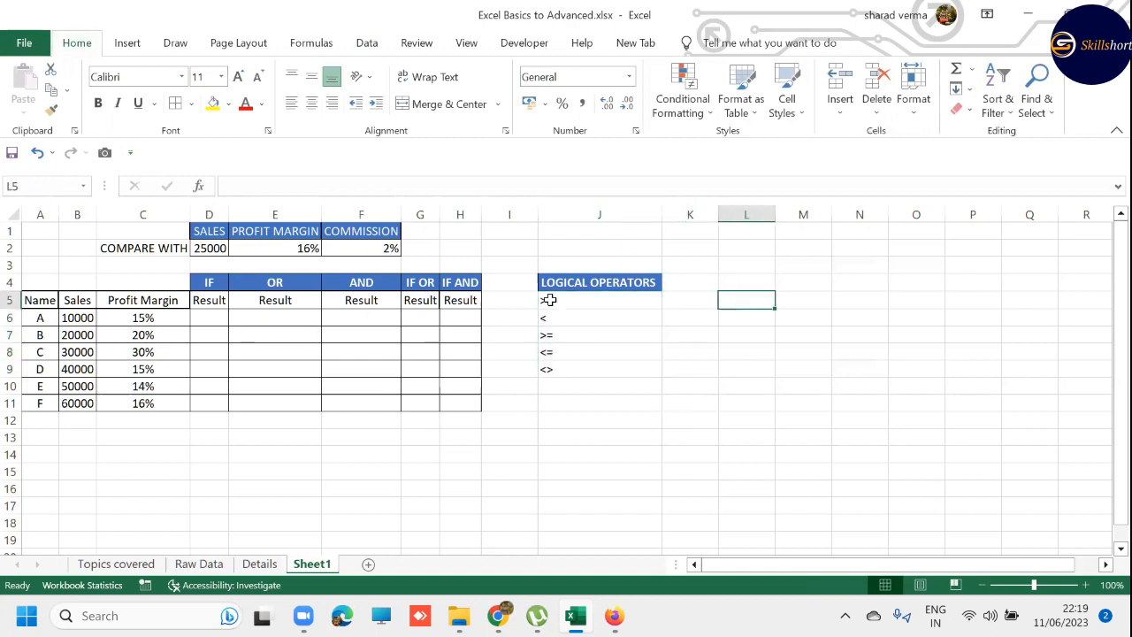
key(Left)
key(Left)
key(Left)
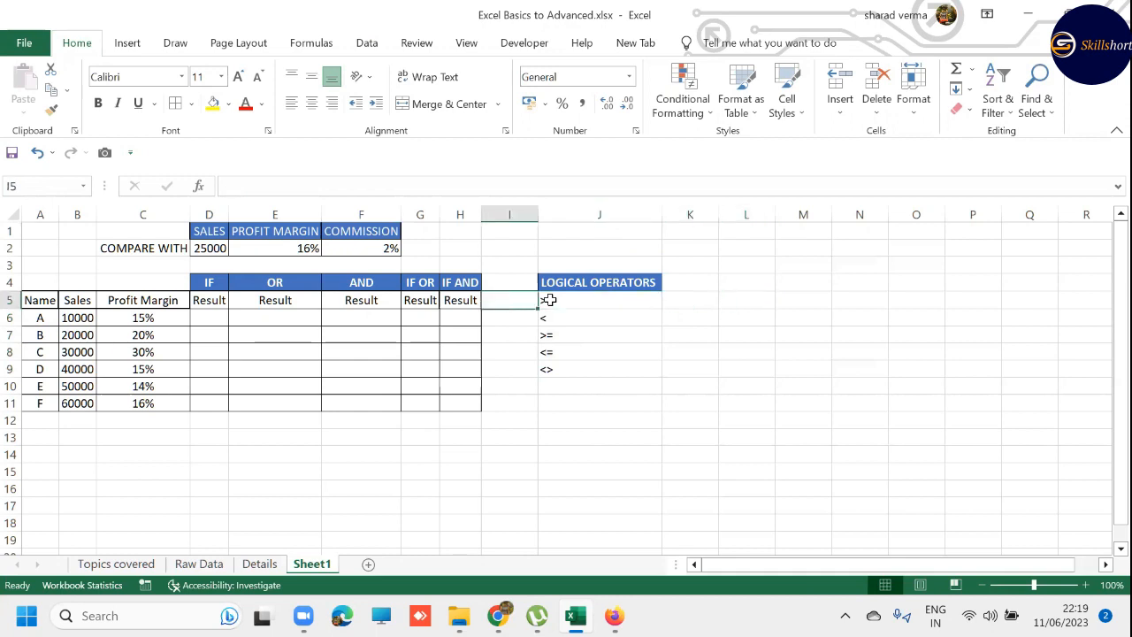
text(1)
key(Return)
key(Return)
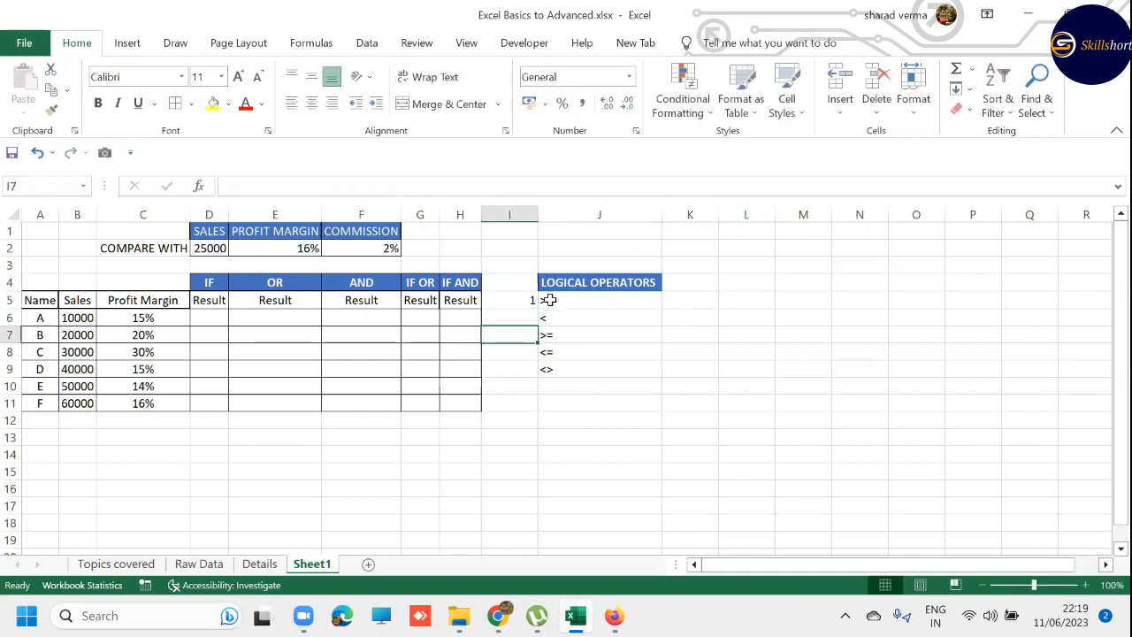
key(Up)
text(2)
key(Return)
text(3)
key(Return)
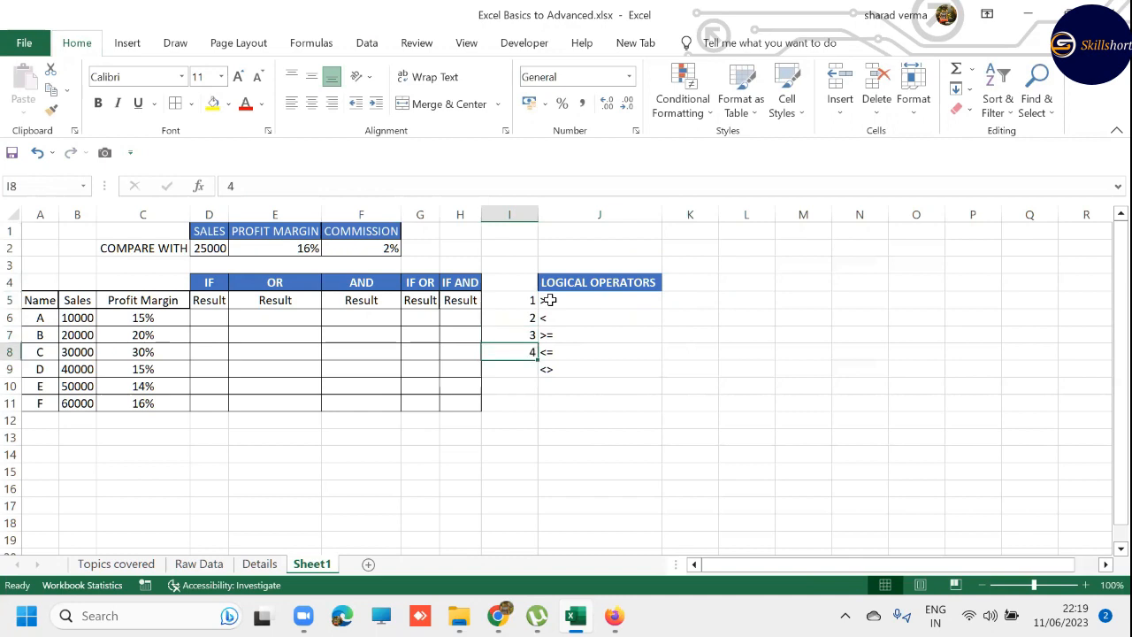
text(4)
key(Return)
text(5)
key(Return)
- Enter the comparison values 5, 4, 3, 2 and 1 in K5:K9
key(Right)
key(Right)
key(Up)
key(Up)
key(Up)
key(Up)
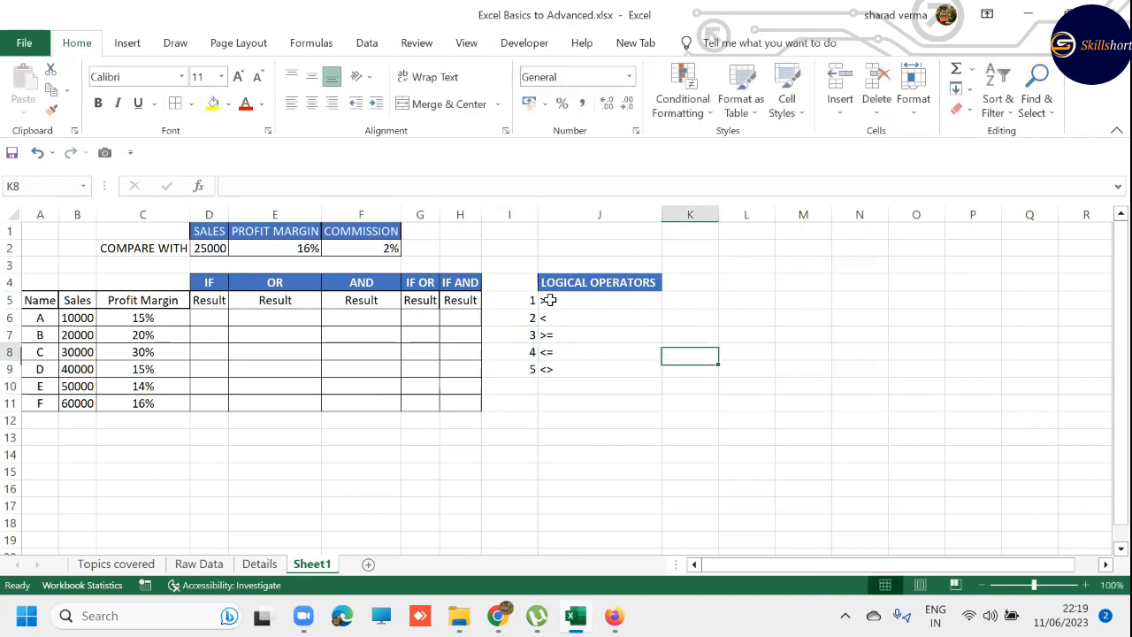
key(Up)
text(5)
key(Return)
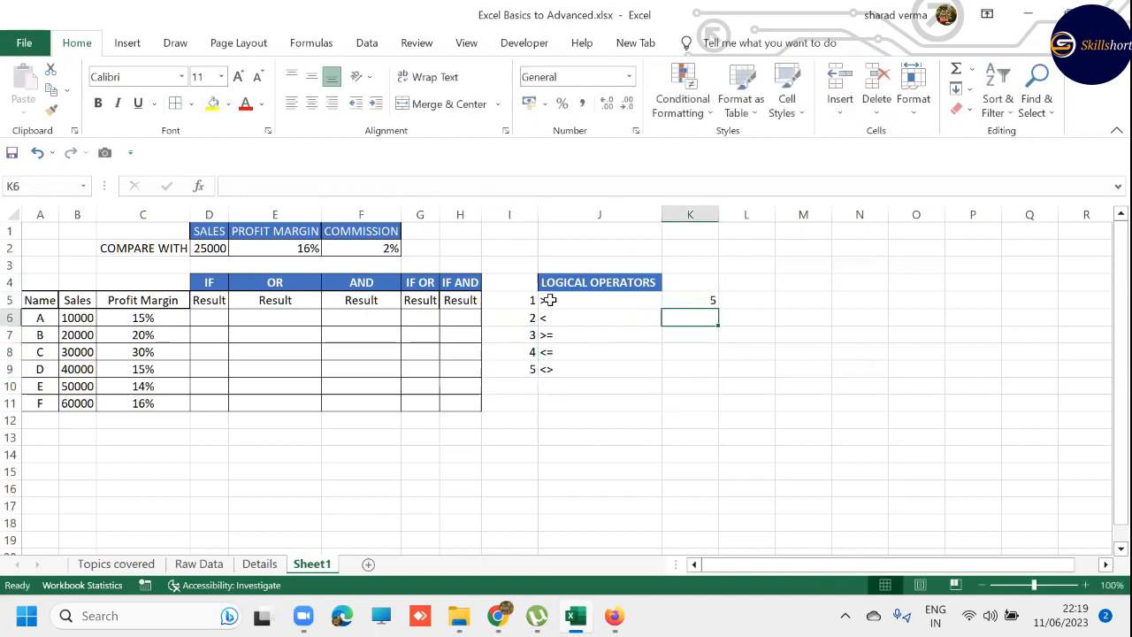
text(4)
key(Return)
text(22)
key(BackSpace)
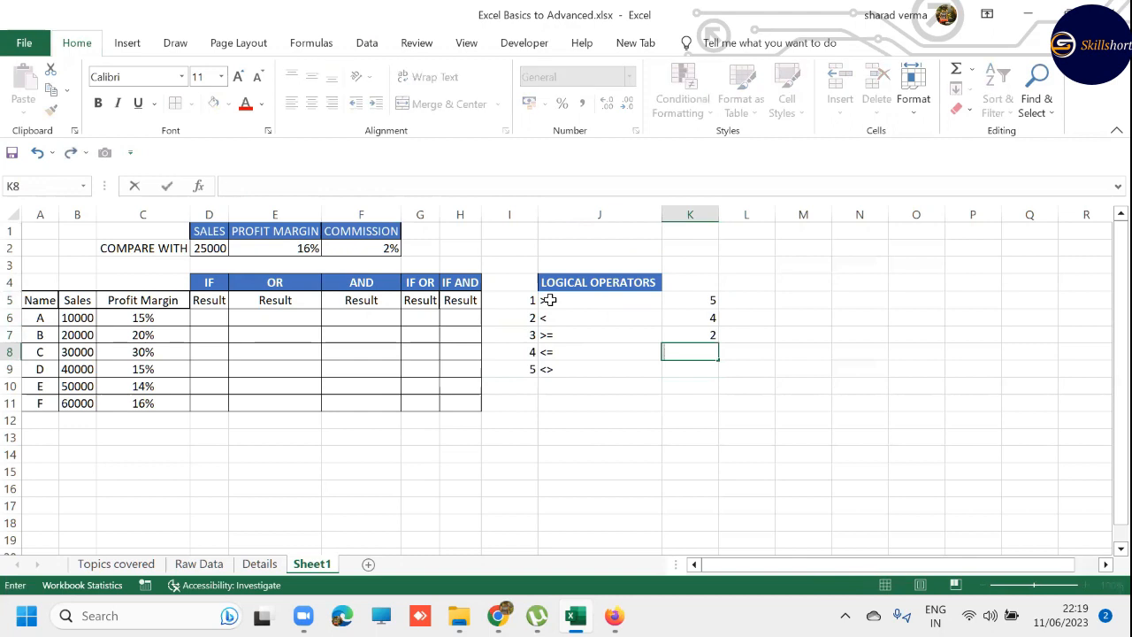
key(Up)
text(3)
key(Return)
text(2)
key(Return)
text(1)
key(Return)
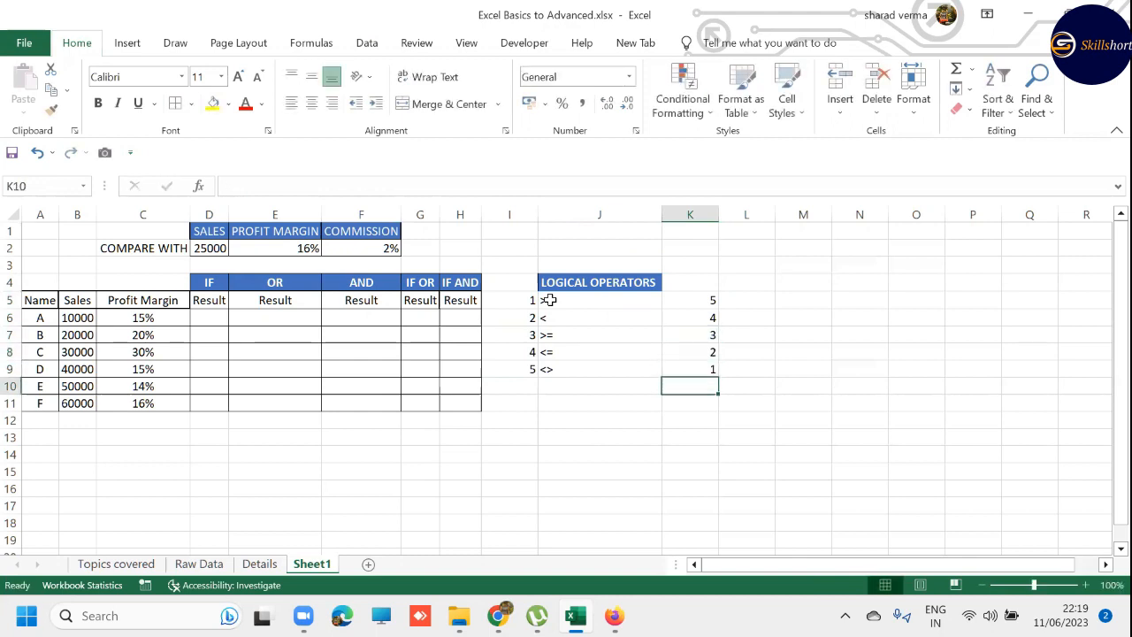
- Enter the greater-than comparison =I5>K5 in L5
key(Right)
key(Up)
key(Up)
key(Up)
key(Up)
key(Up)
text(=)
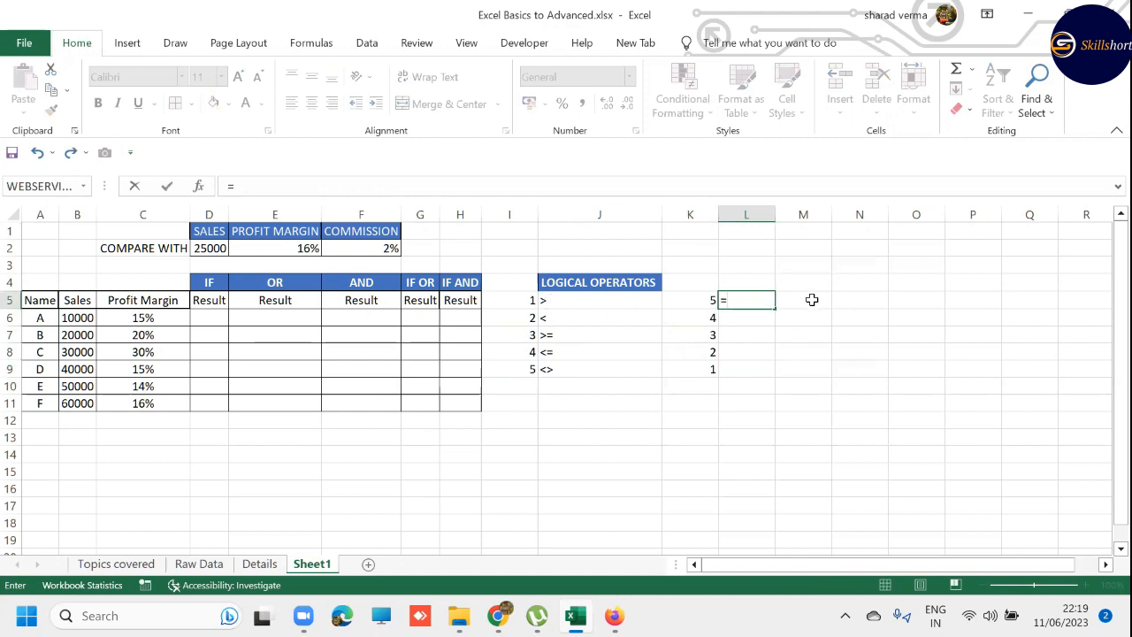
key(Left)
key(Left)
key(Left)
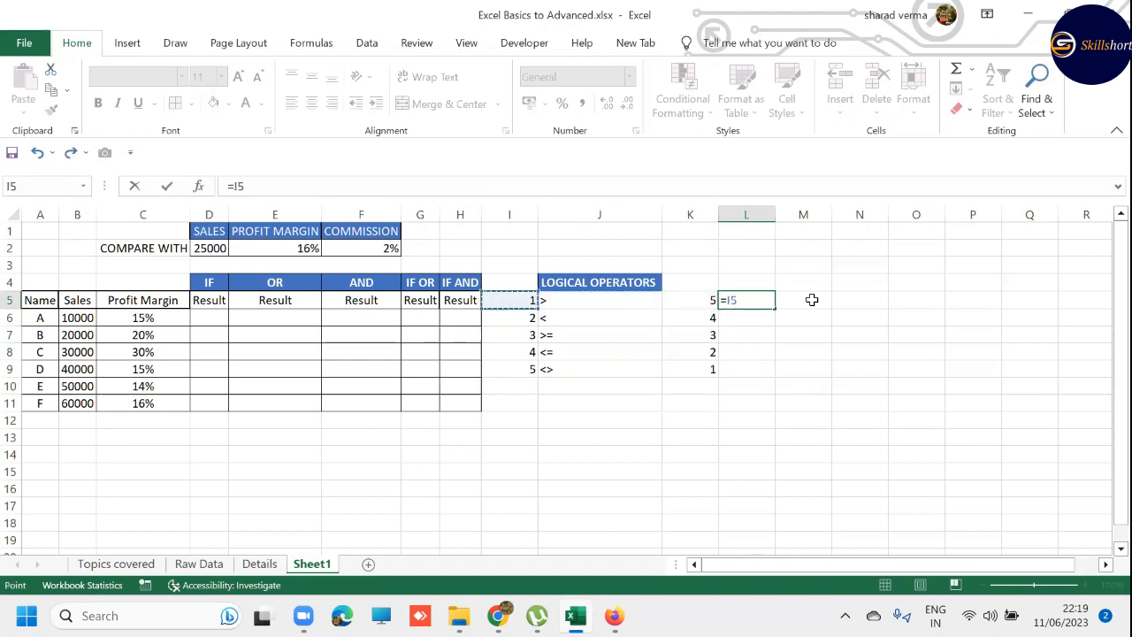
text(>)
key(Left)
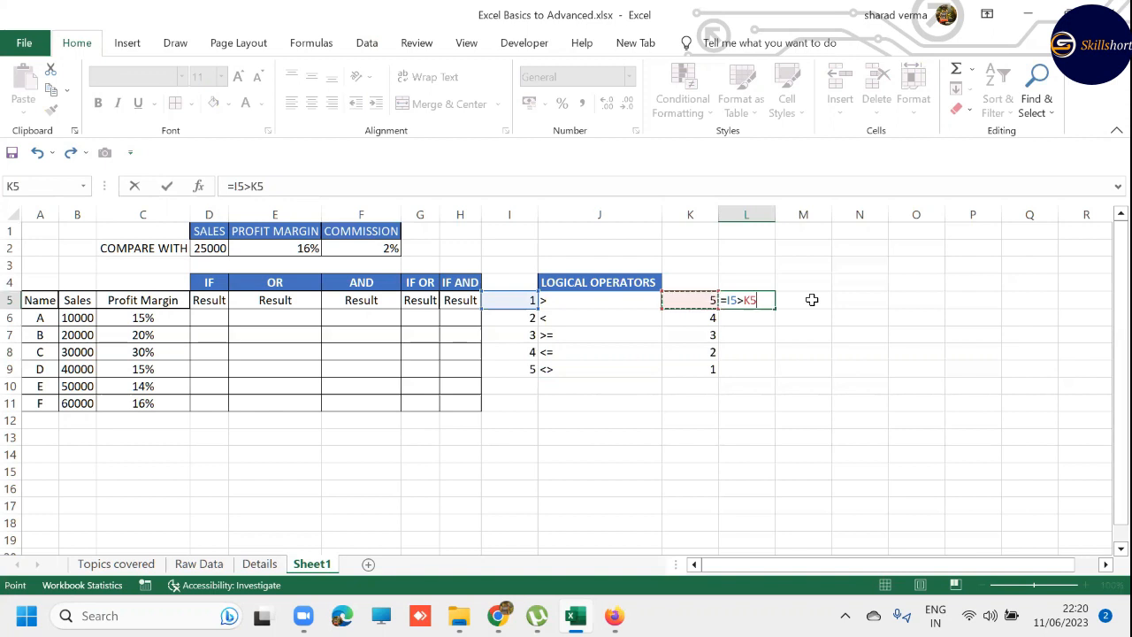
key(Return)
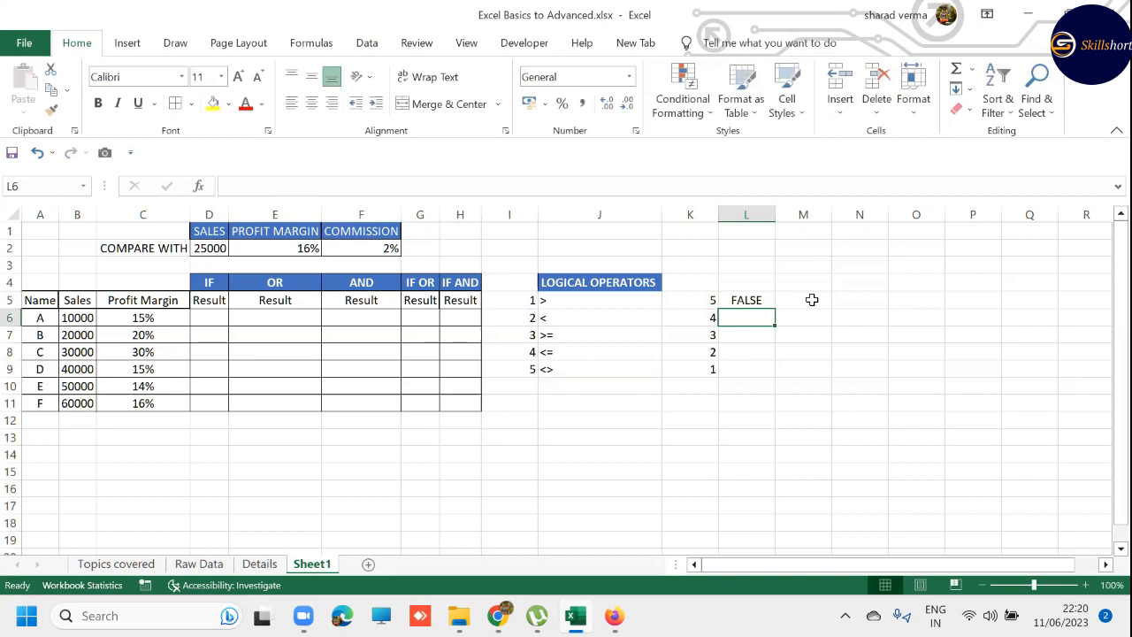
- Enter the less-than comparison =I6<K6 in L6
text(=)
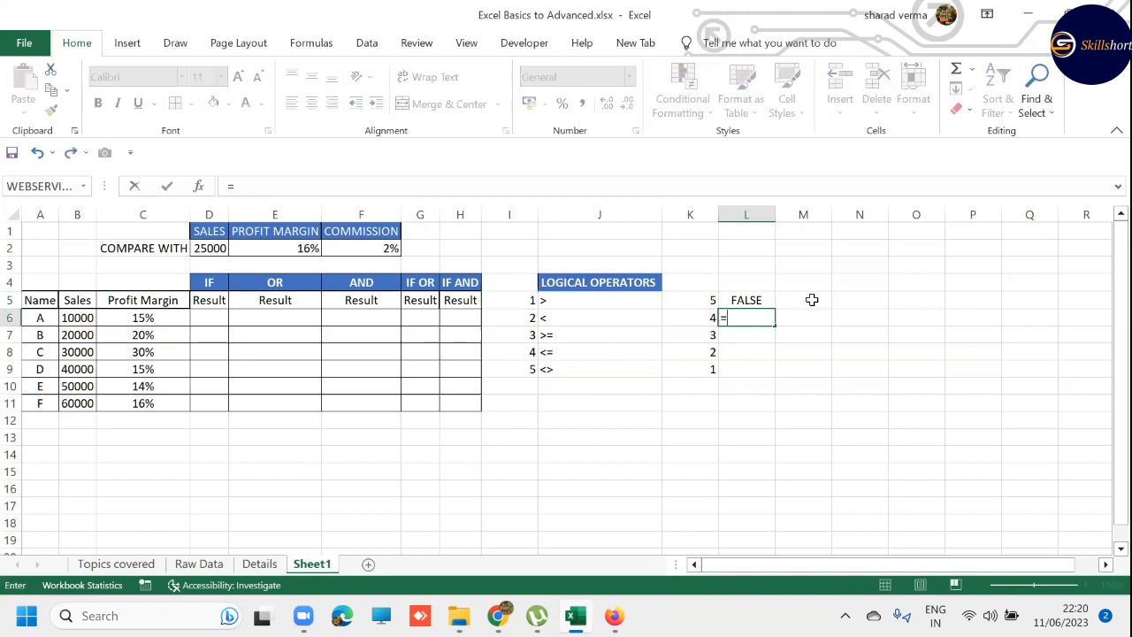
key(Left)
key(Left)
key(Left)
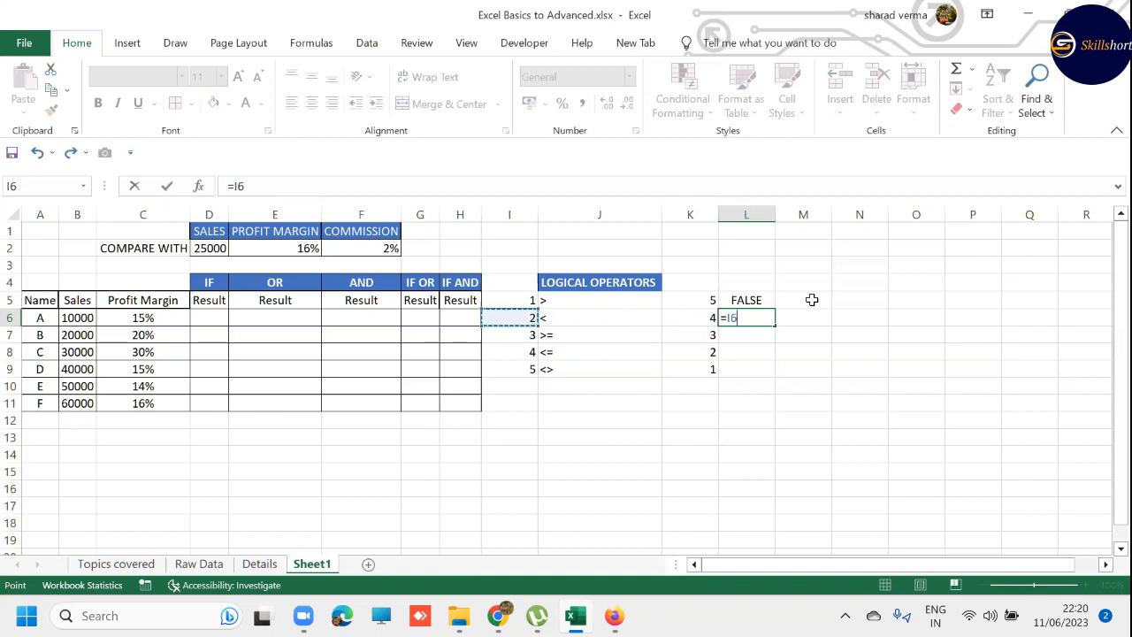
text(<)
key(Left)
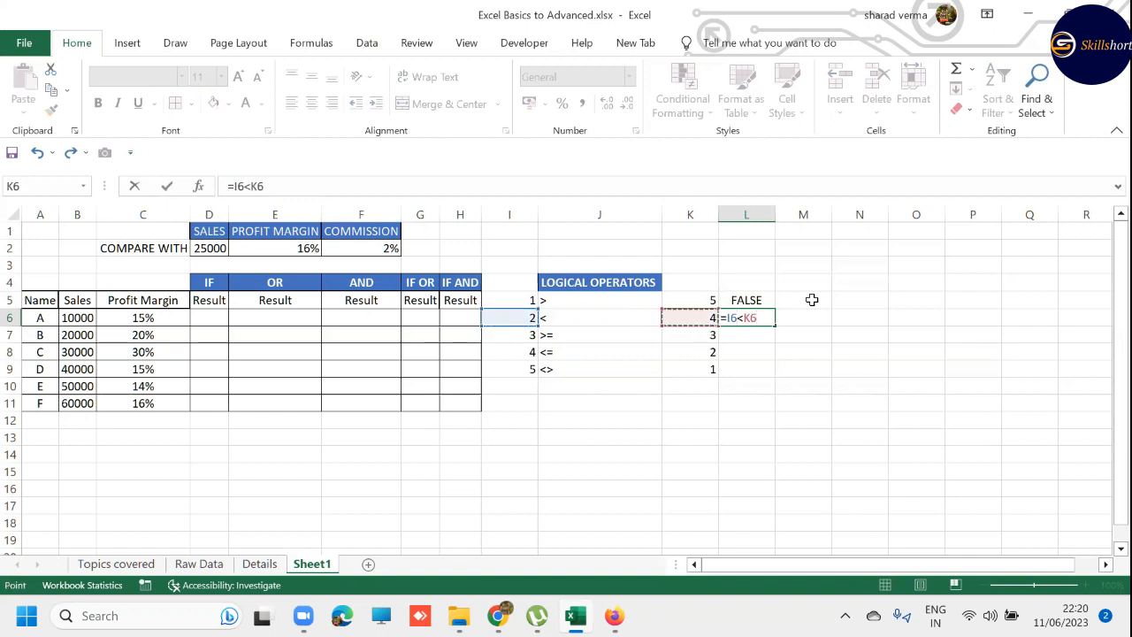
key(Return)
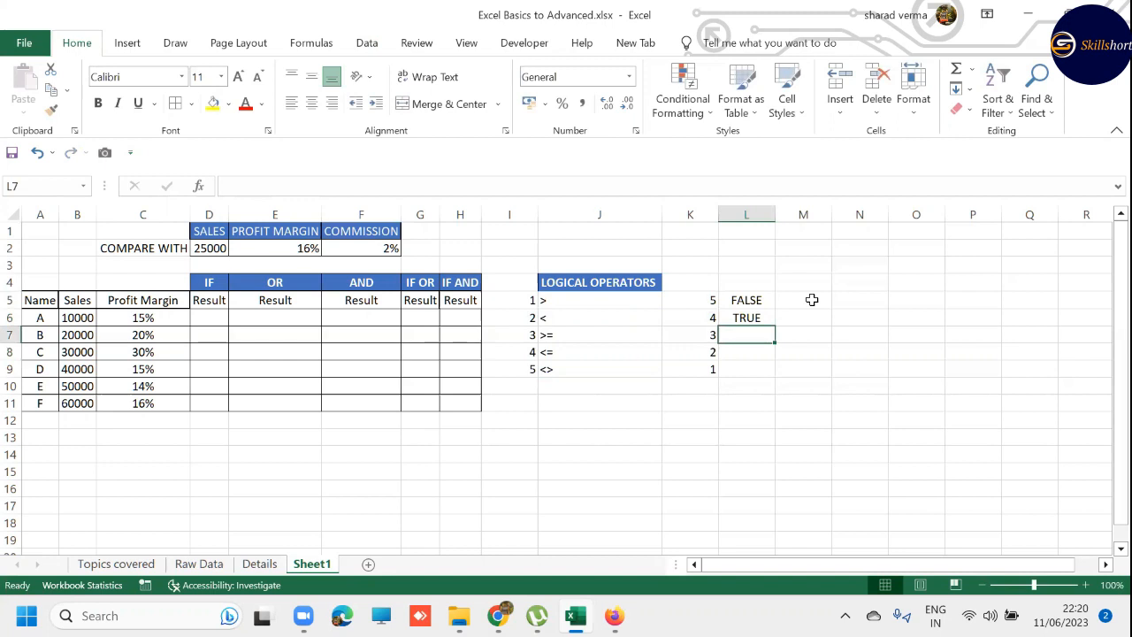
- Enter the greater-than-or-equal comparison =I7>=K7 in L7
text(=)
key(Left)
key(Left)
key(Left)
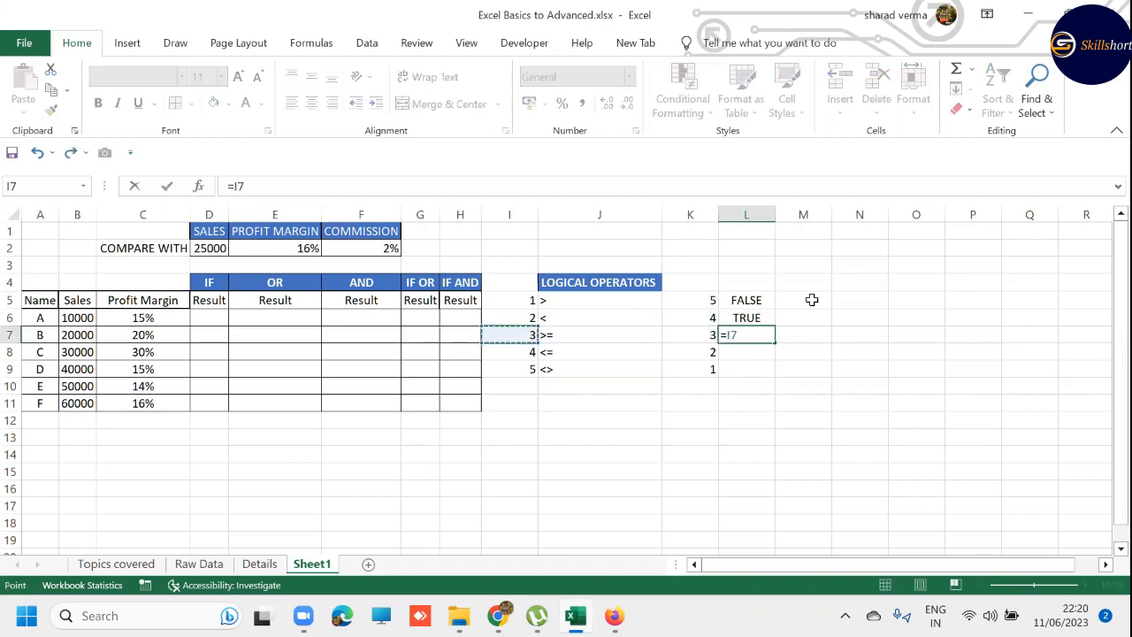
text(>=)
key(Left)
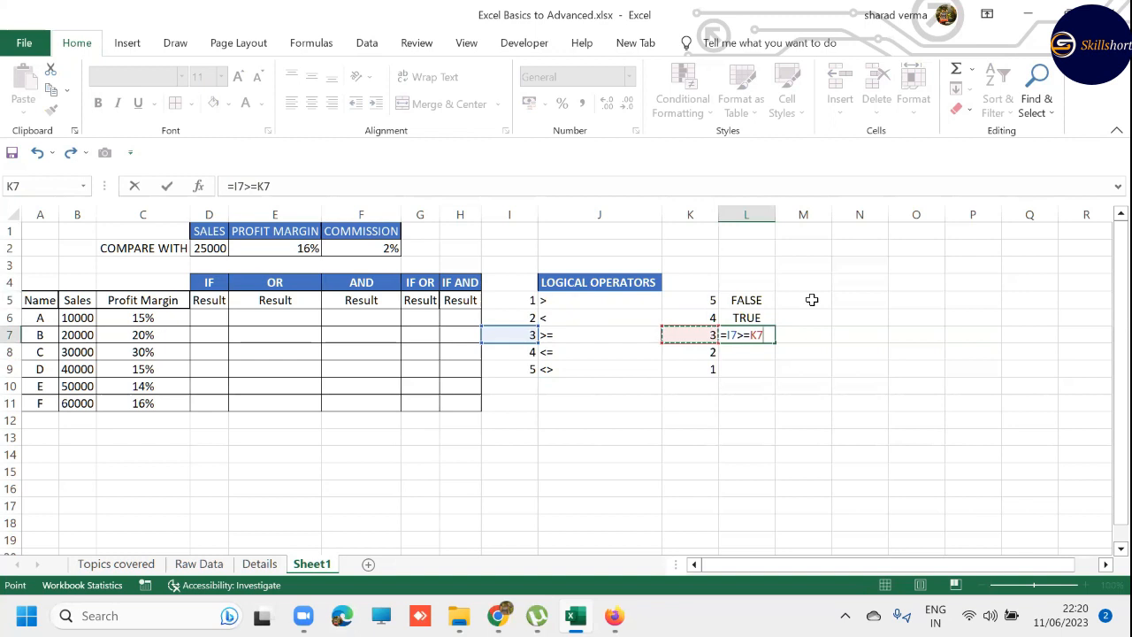
key(Return)
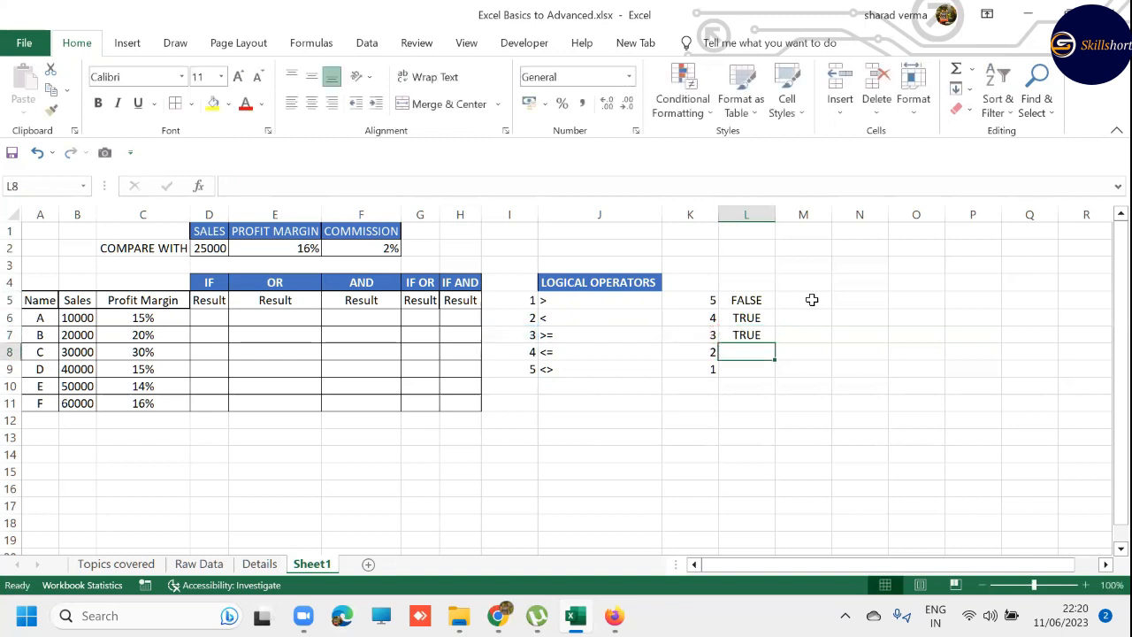
- Enter the comparison =I8<K8 in L8 for the fourth row of values
text(=)
key(Left)
key(Left)
key(Left)
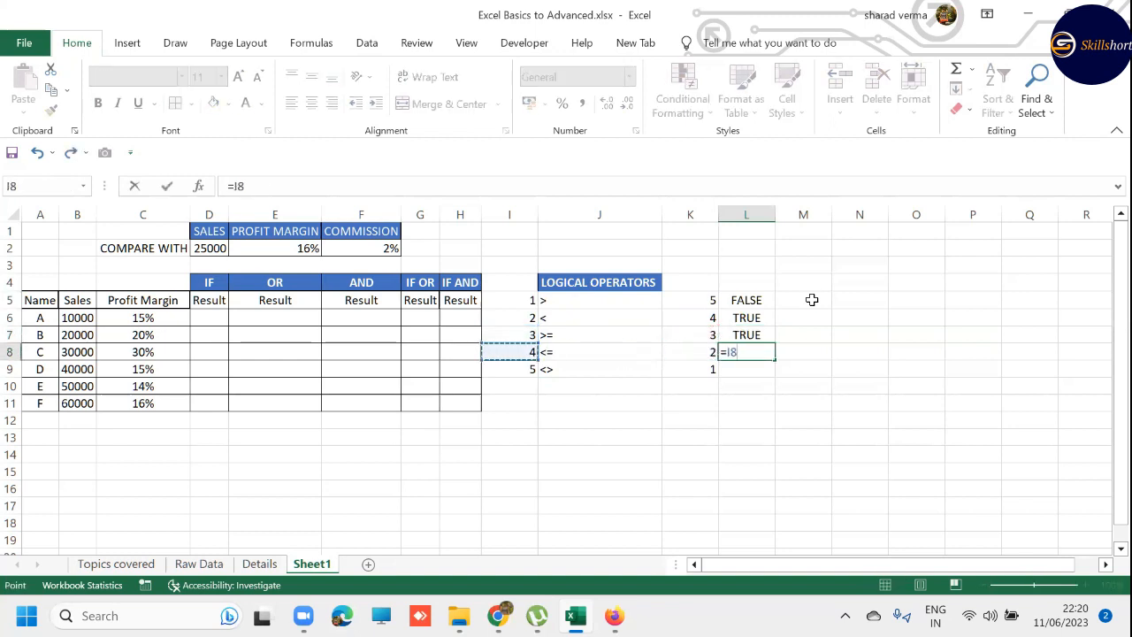
text(<)
key(Left)
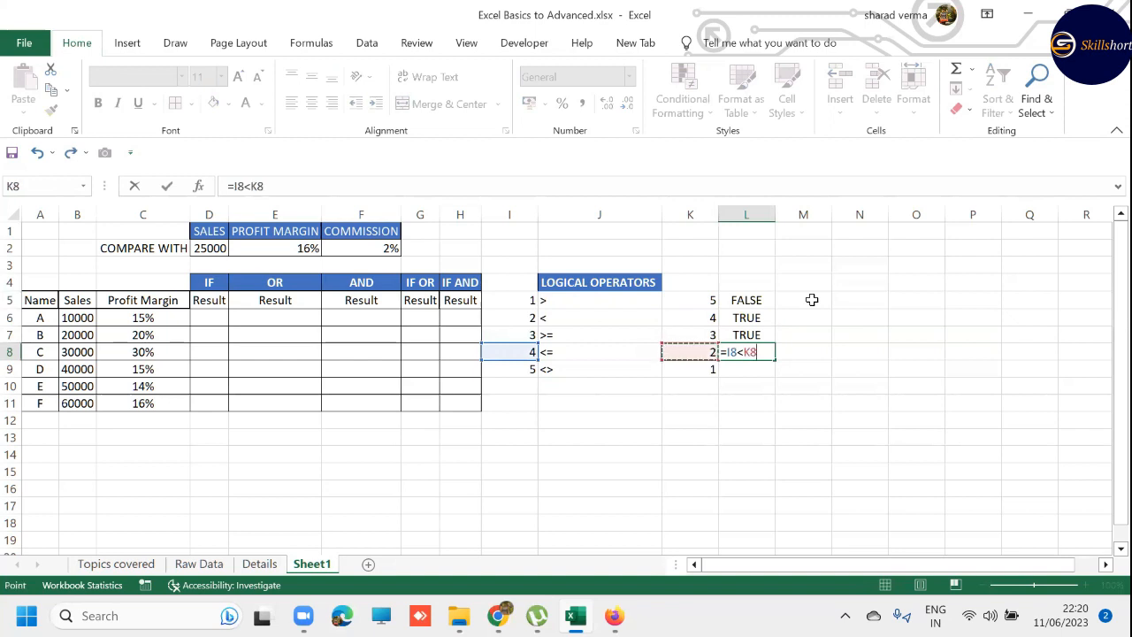
key(Return)
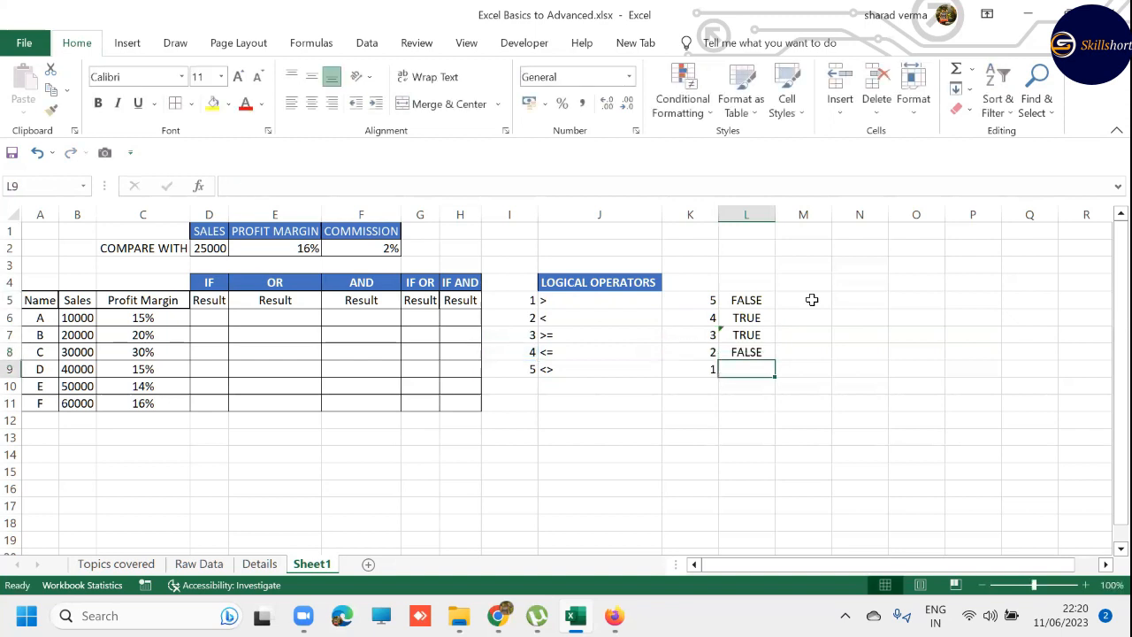
- Enter the not-equal comparison =I9<>K9 in L9
text(=)
key(Left)
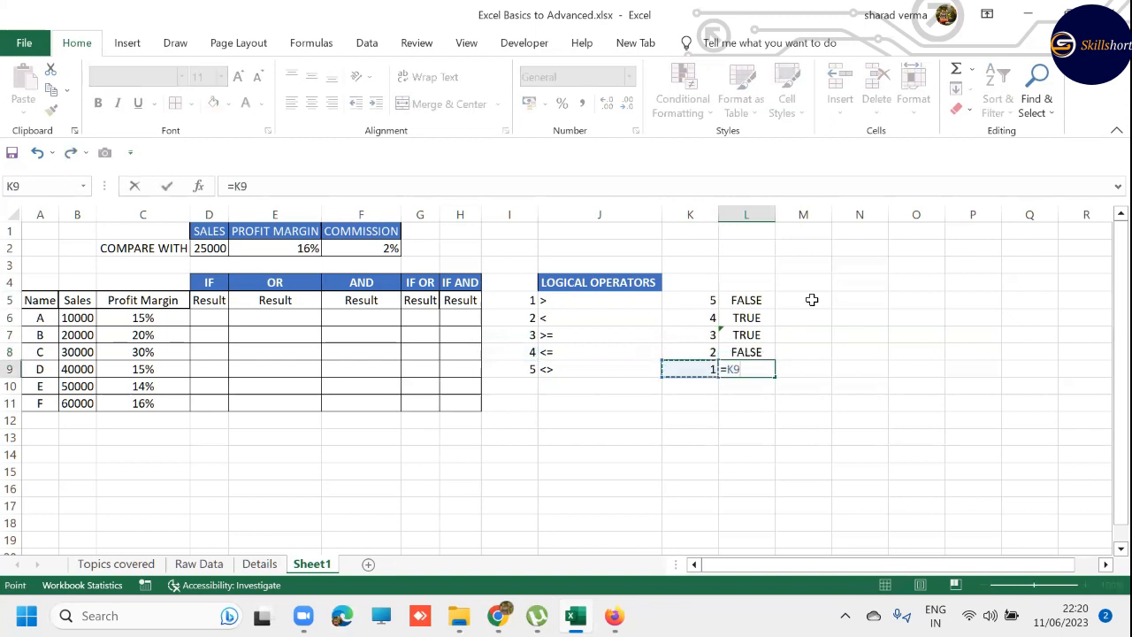
key(Left)
key(Left)
text(<>)
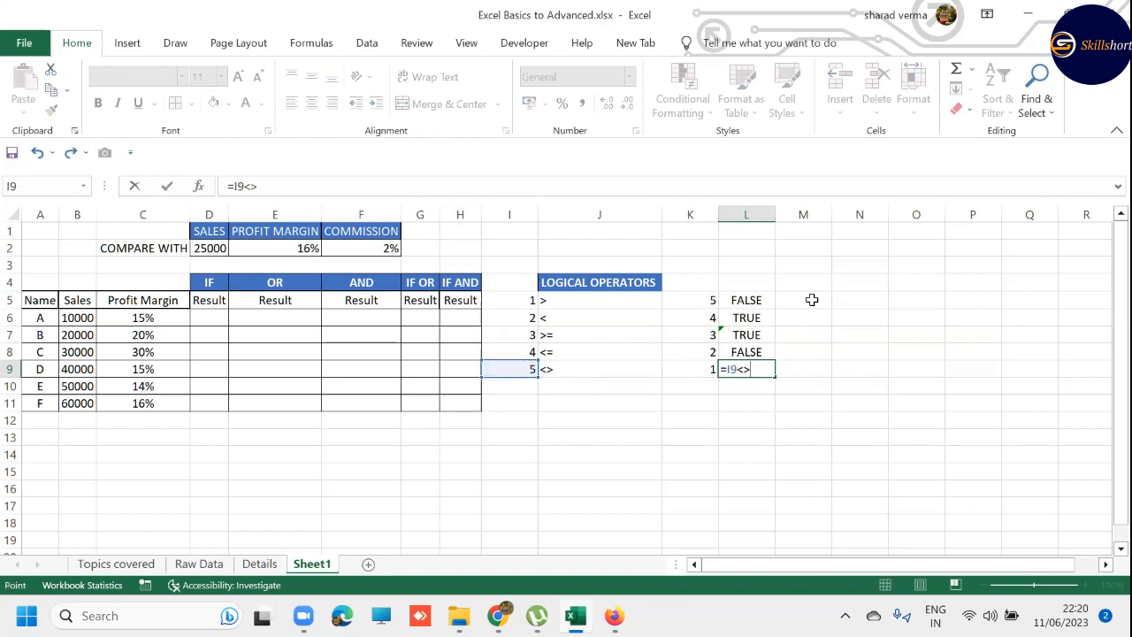
key(Left)
key(Return)
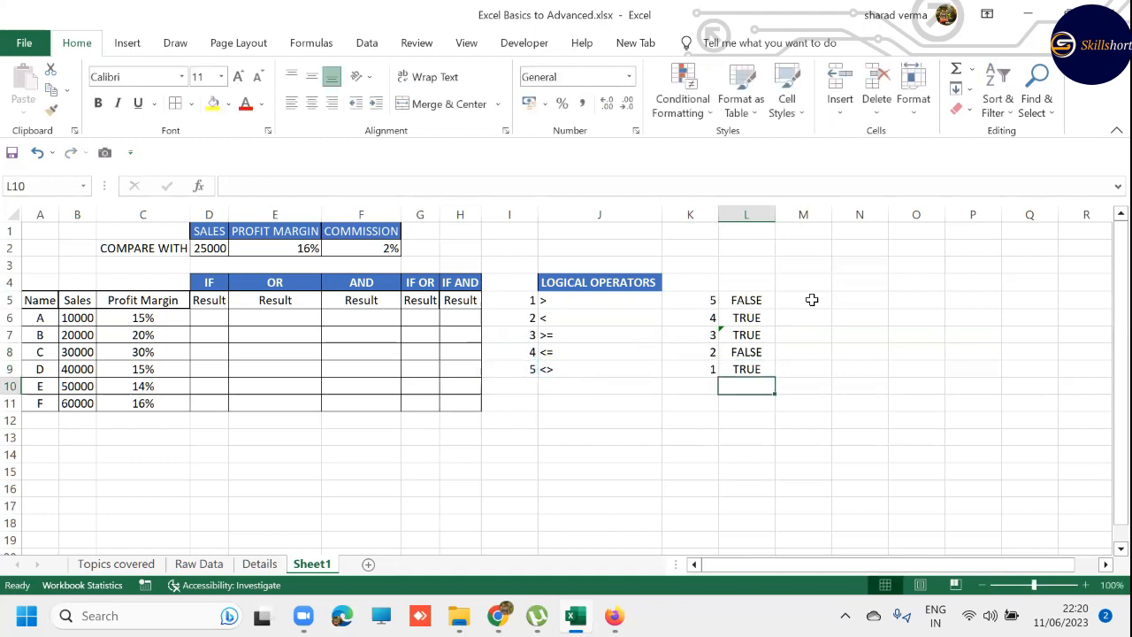
key(Up)
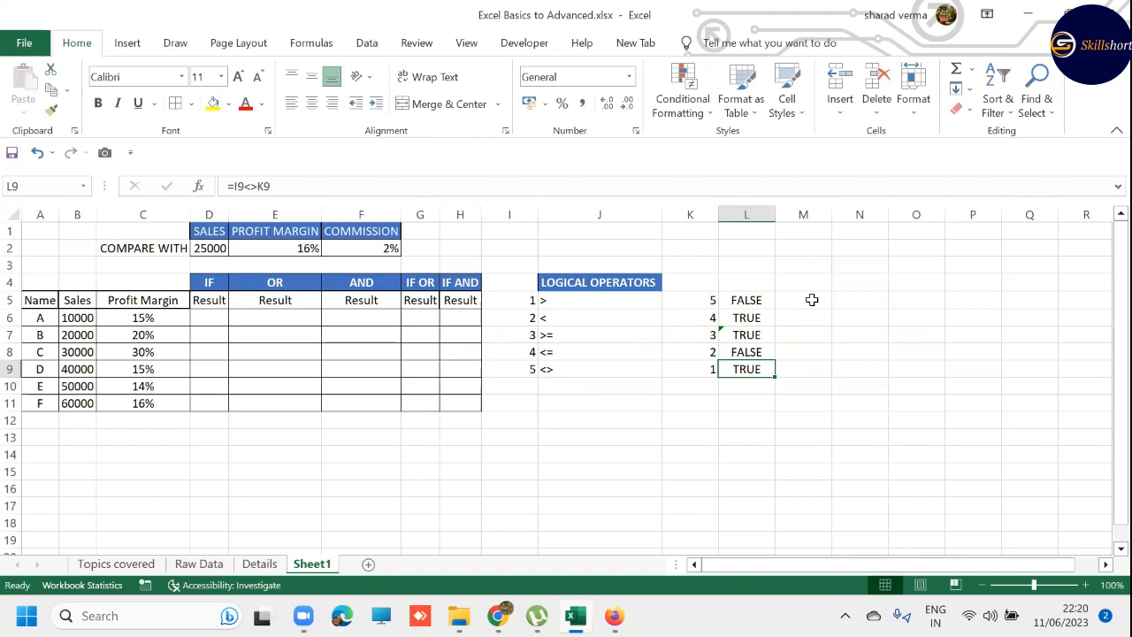
key(Left)
key(Left)
key(Left)
key(Left)
key(Left)
key(Left)
key(Left)
key(Left)
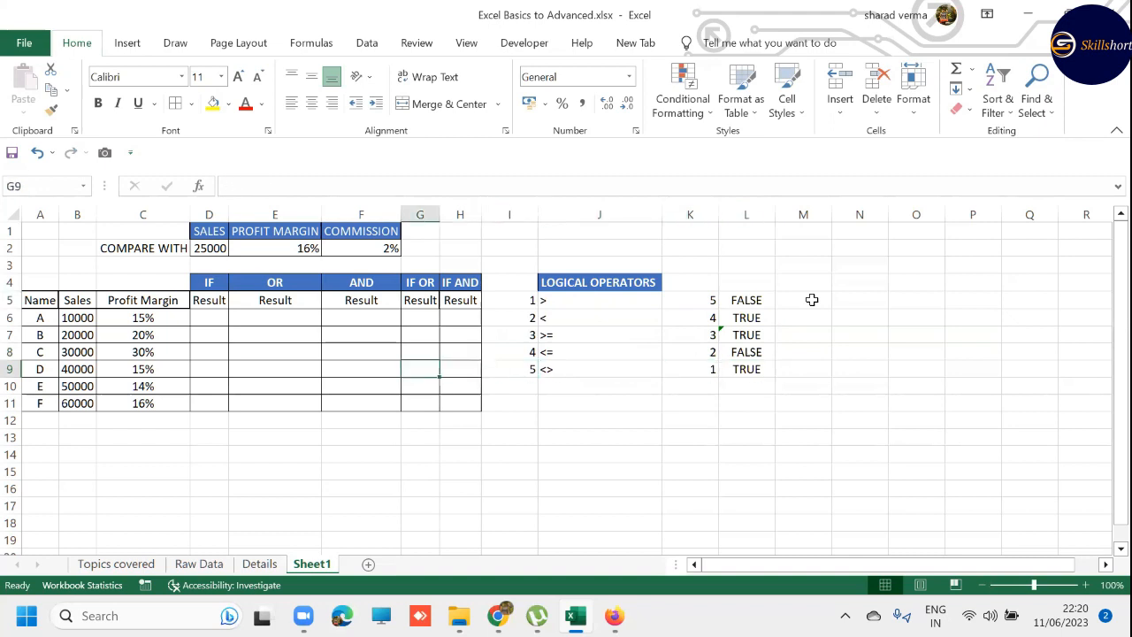
key(Up)
key(Up)
key(Up)
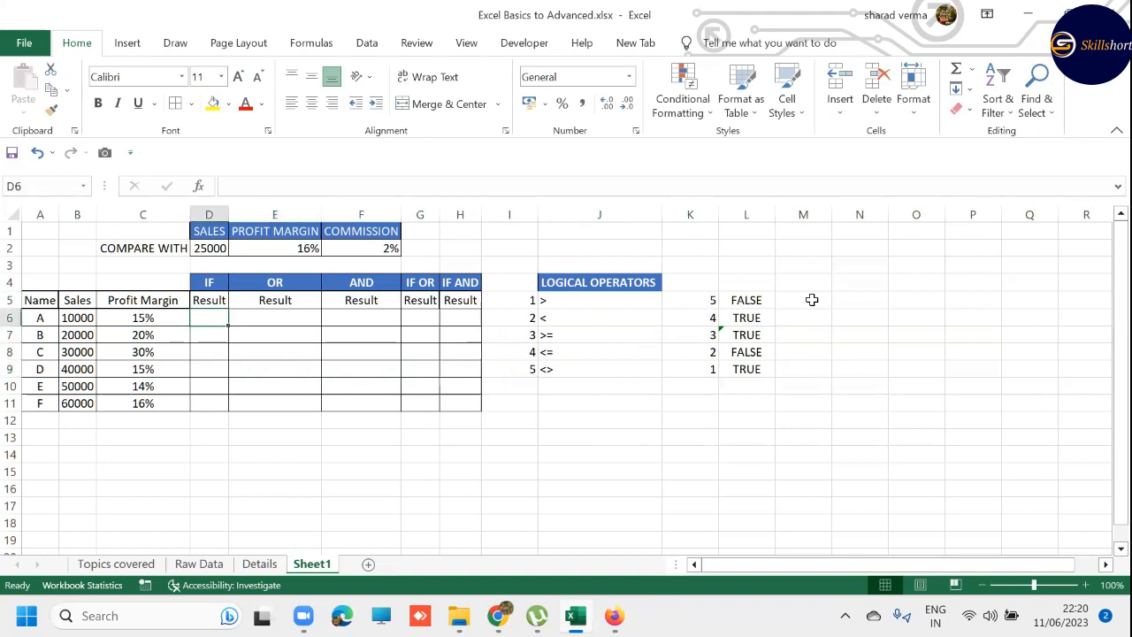
text(=I)
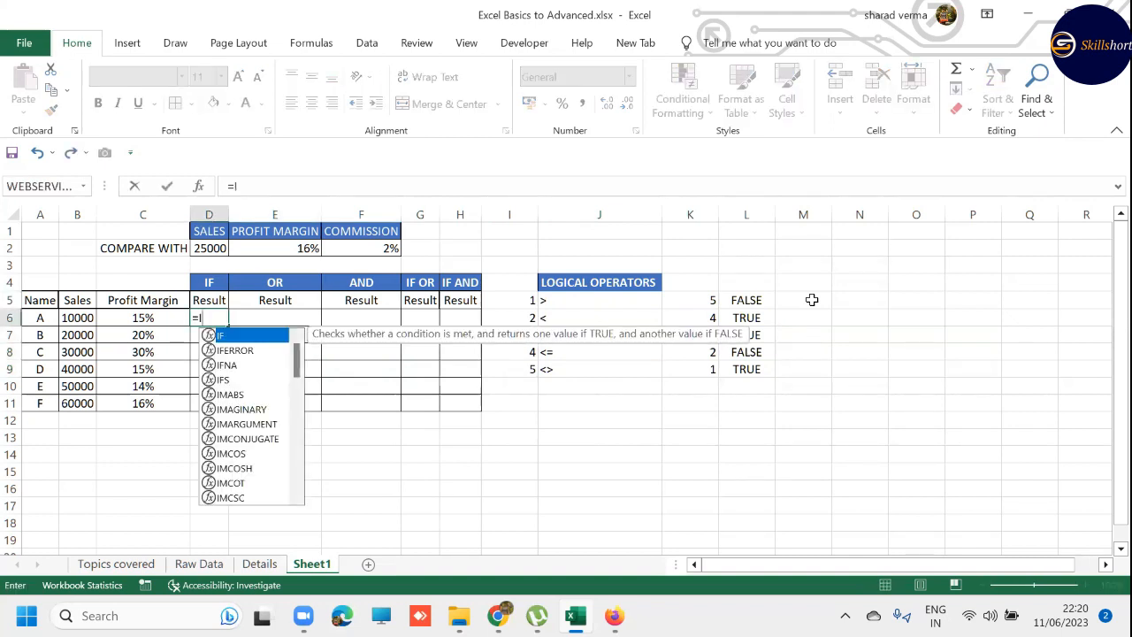
text(F()
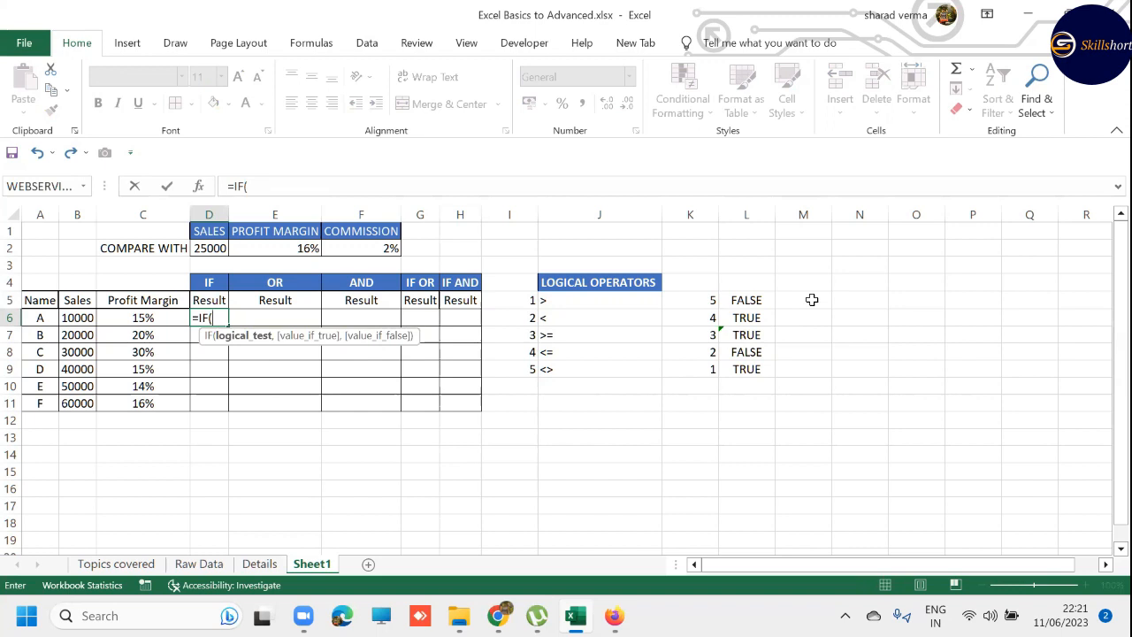
key(Escape)
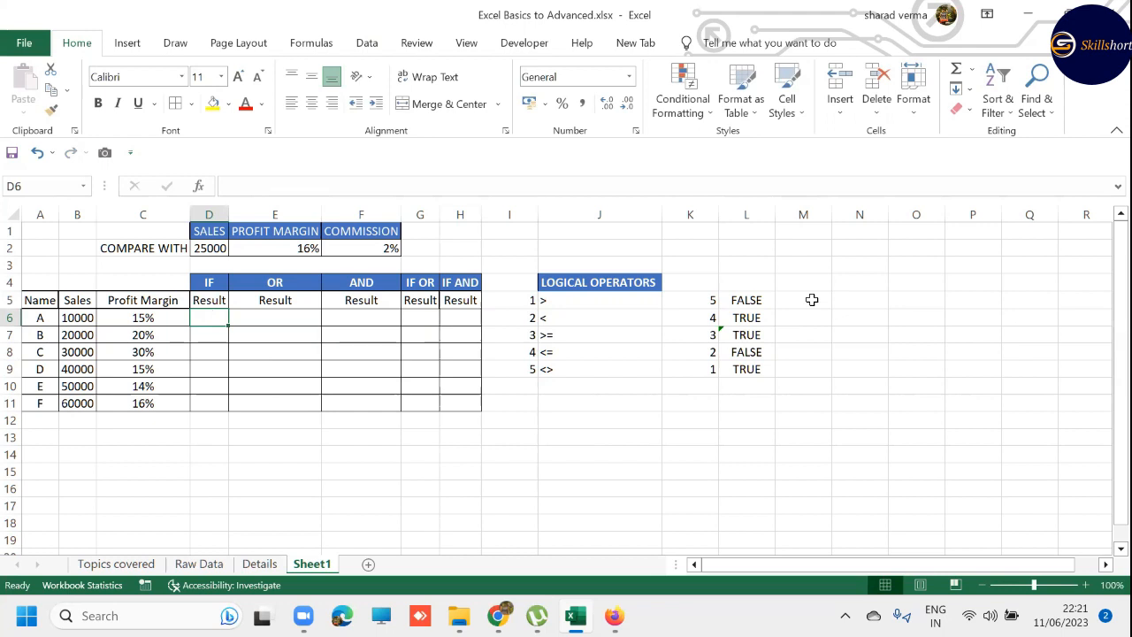
- Examine the listed names and sales figures against the comparison sales amount in D2
click(82, 317)
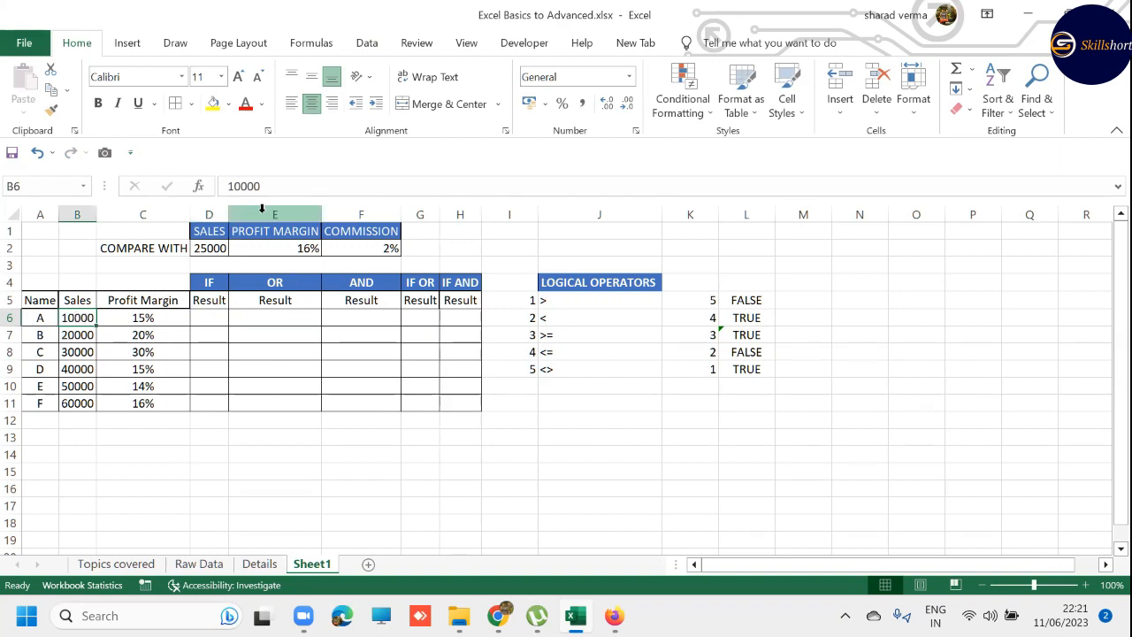
click(202, 245)
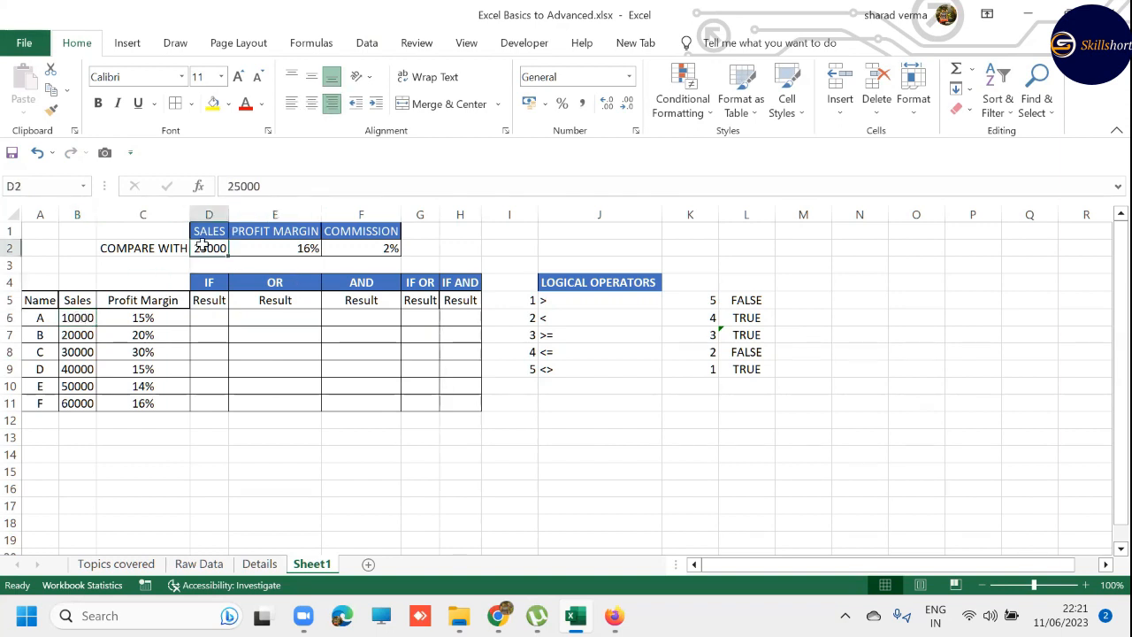
click(35, 334)
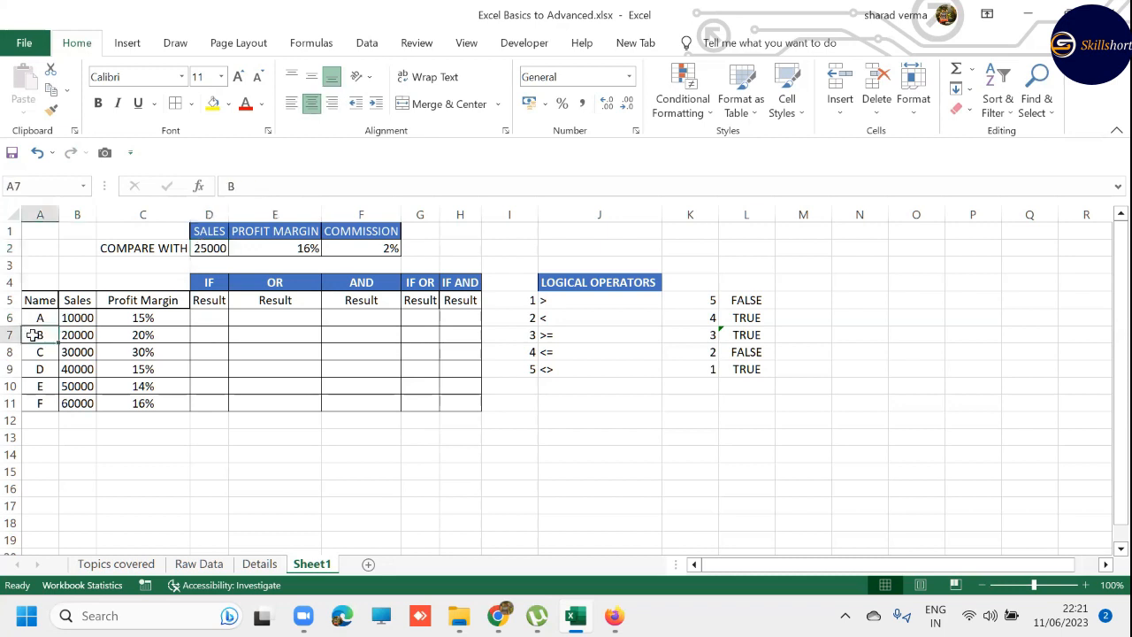
click(82, 352)
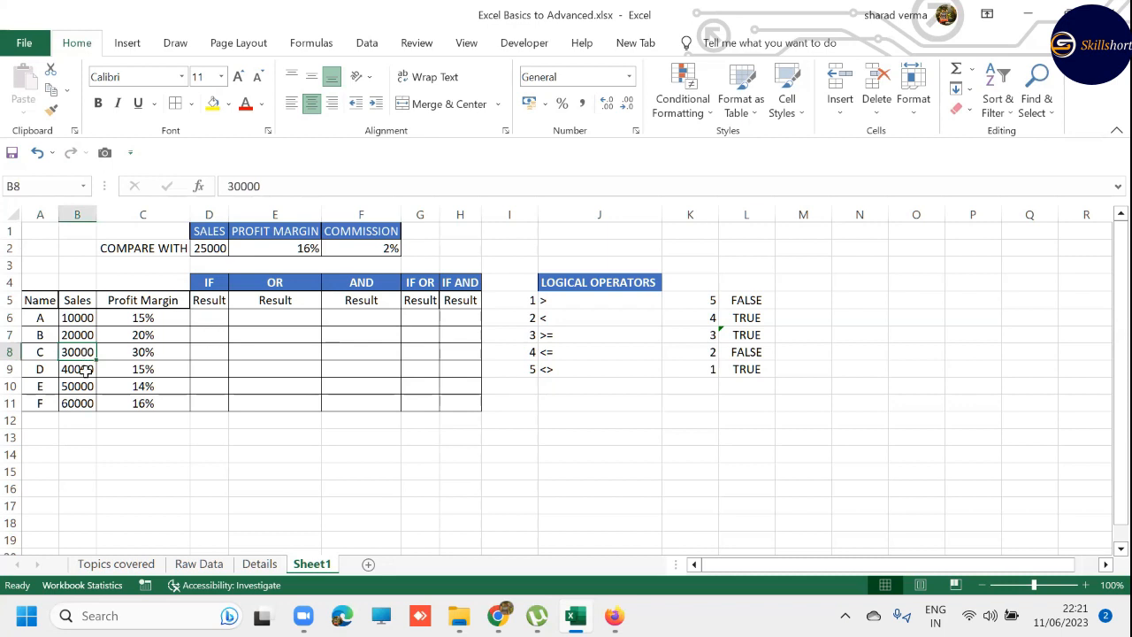
click(84, 371)
click(84, 386)
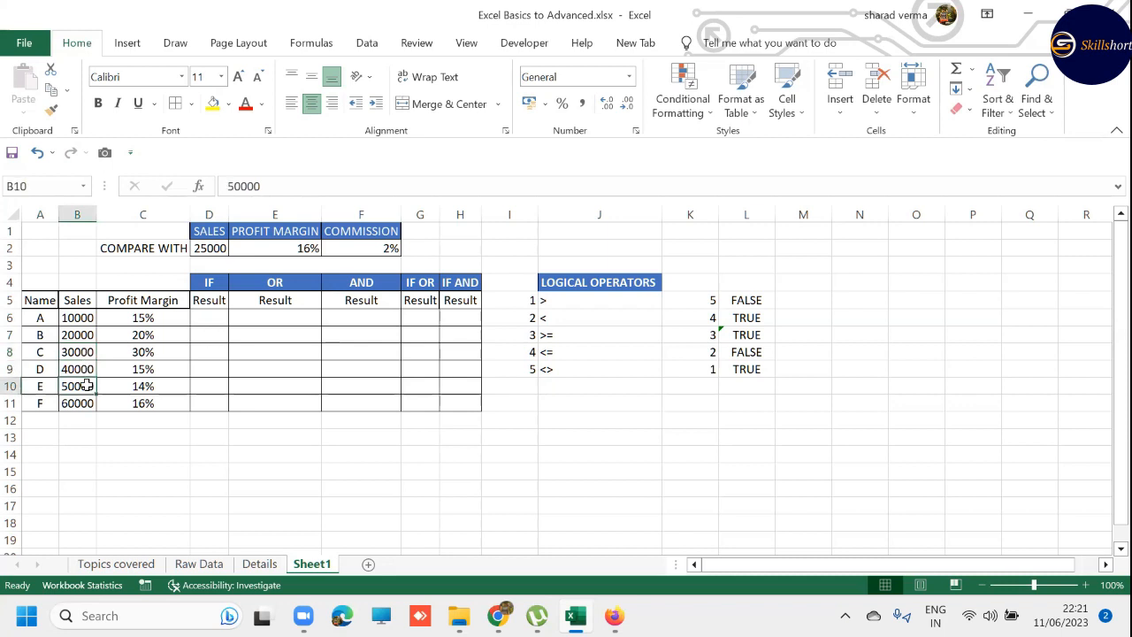
click(83, 403)
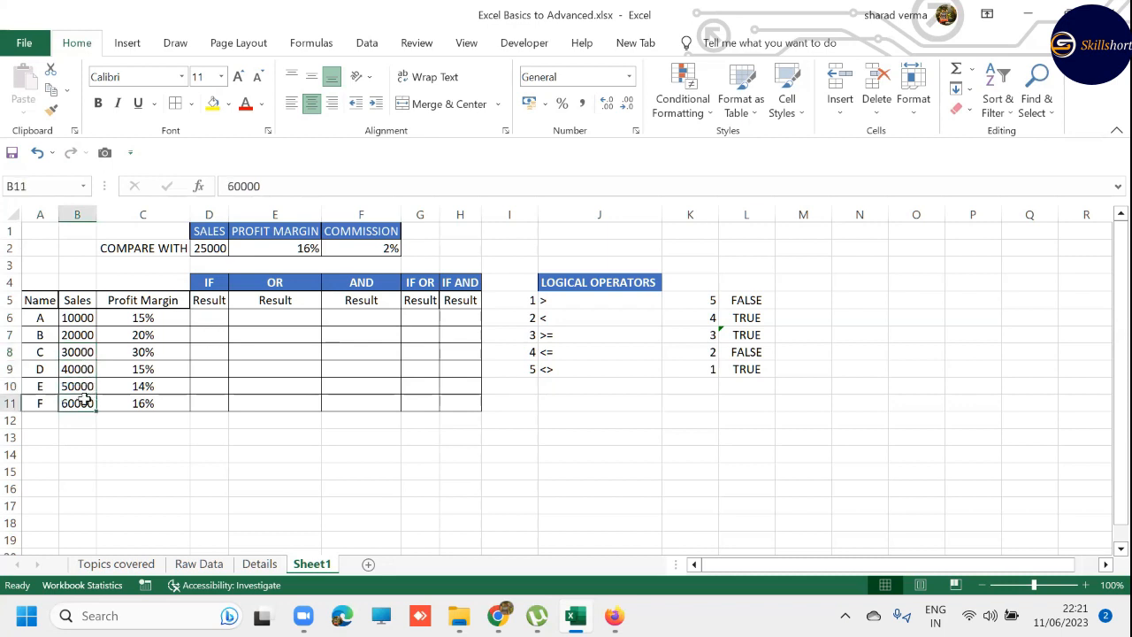
click(203, 246)
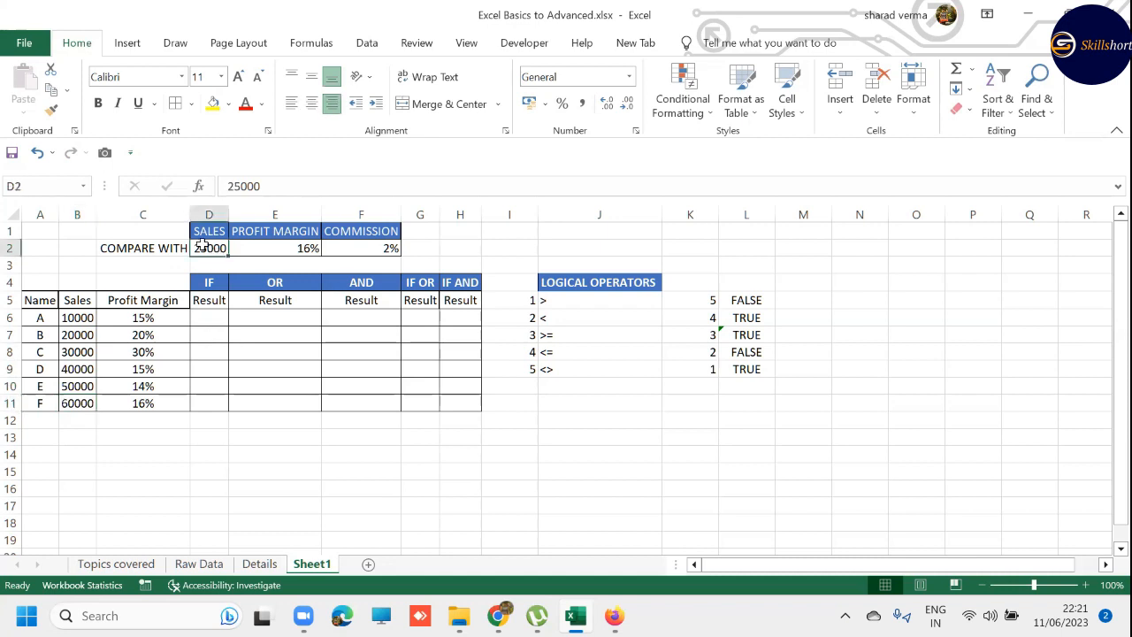
click(218, 317)
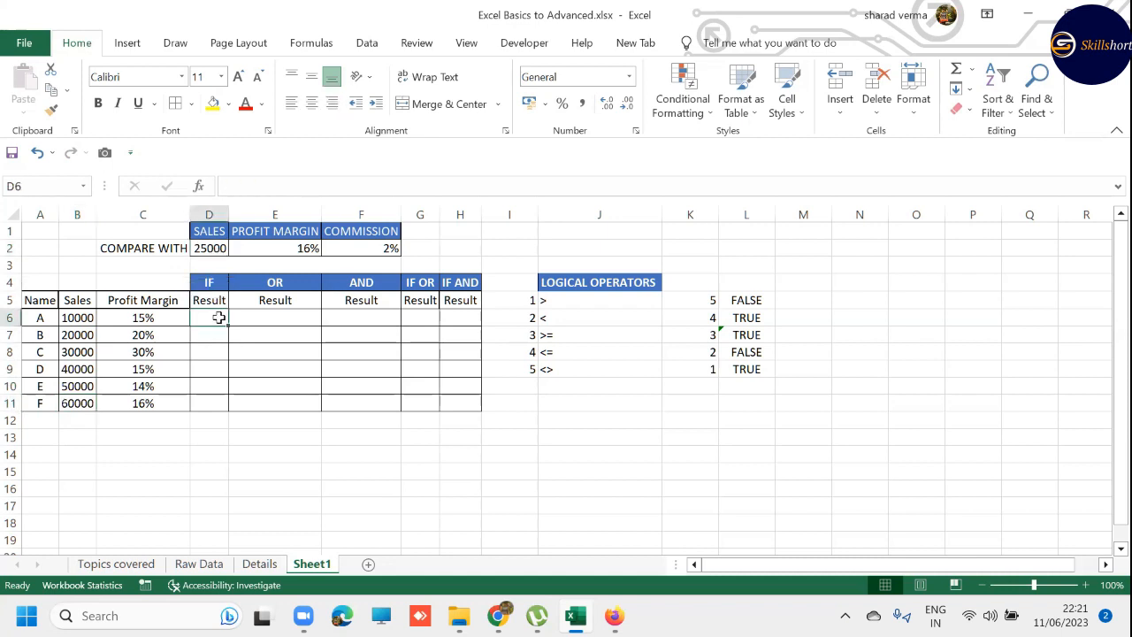
drag(39, 318, 42, 405)
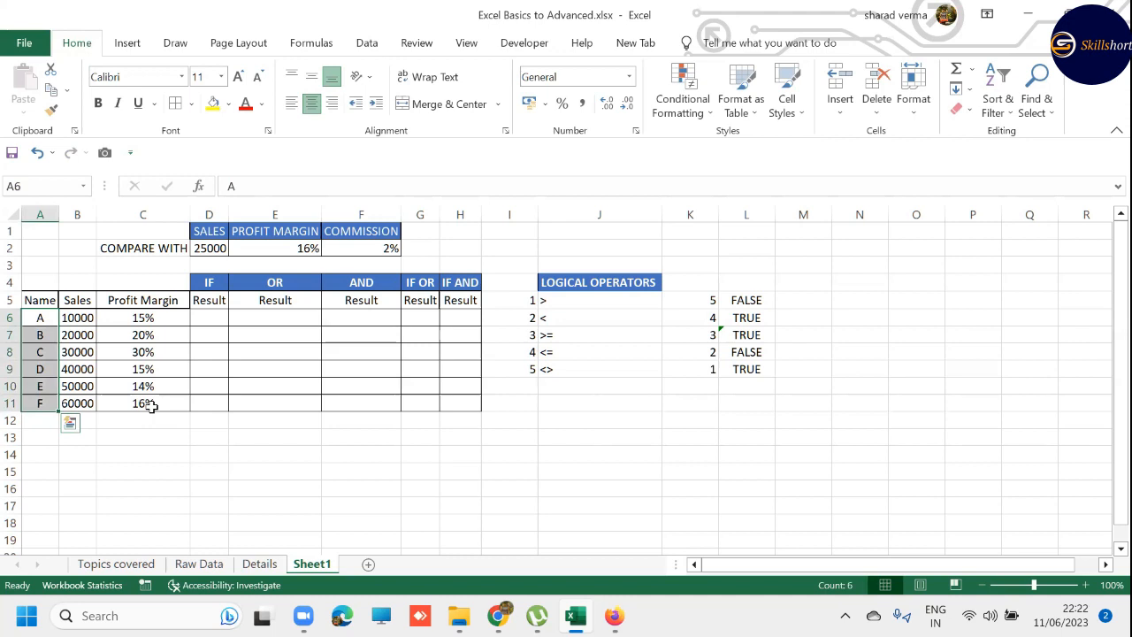
- Begin an IF formula in D6 with the logical test B6>D2
key(Right)
key(Right)
key(Right)
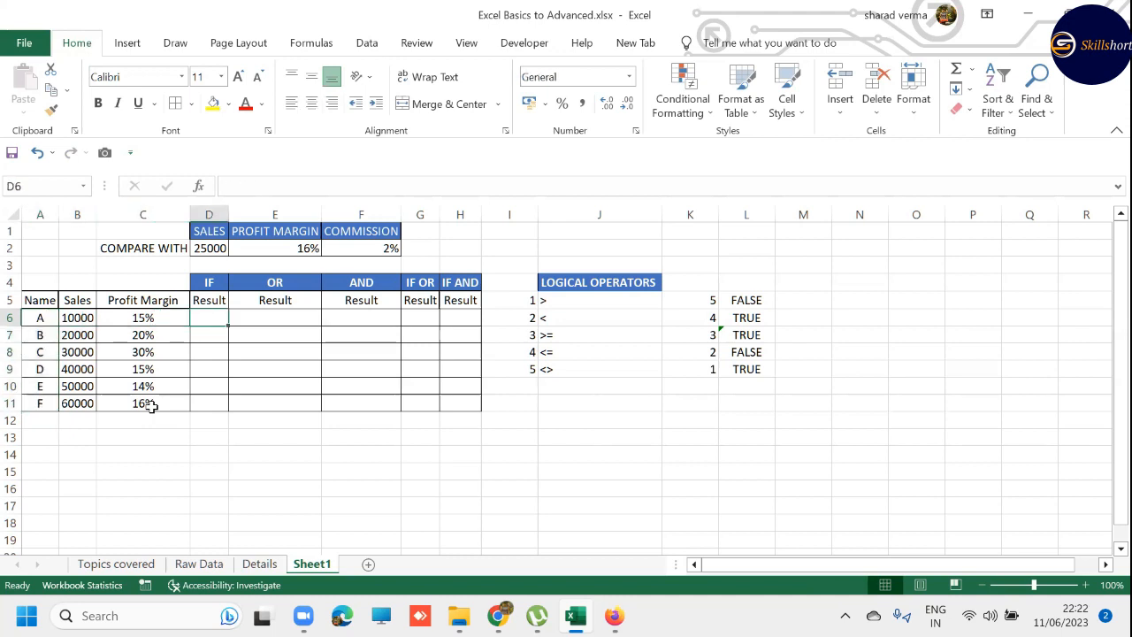
text(=IF()
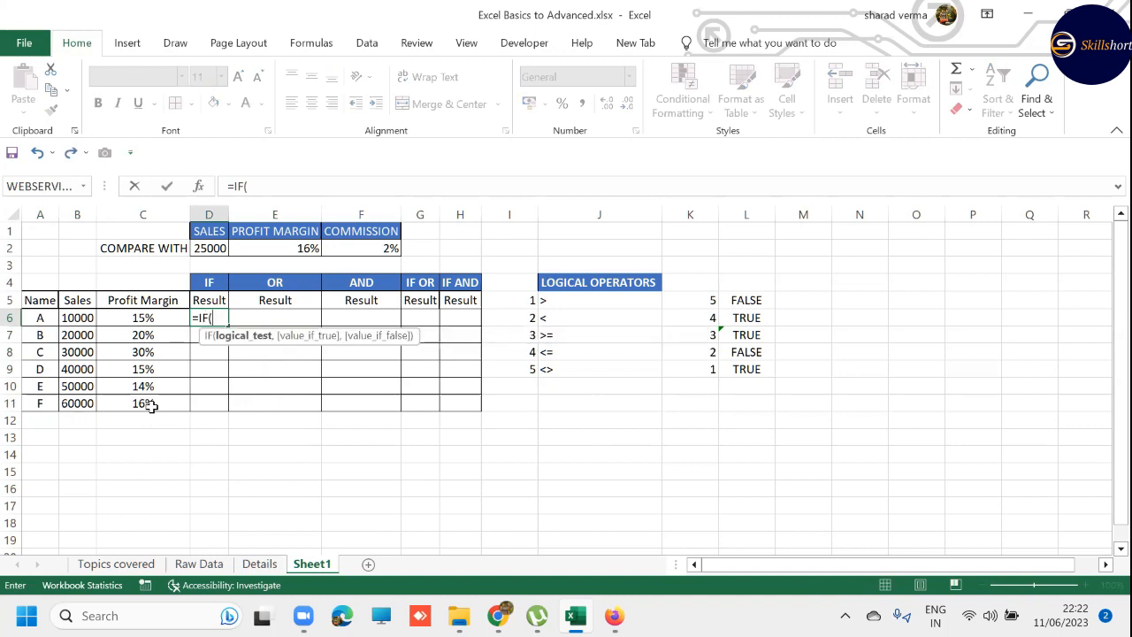
key(Left)
key(Left)
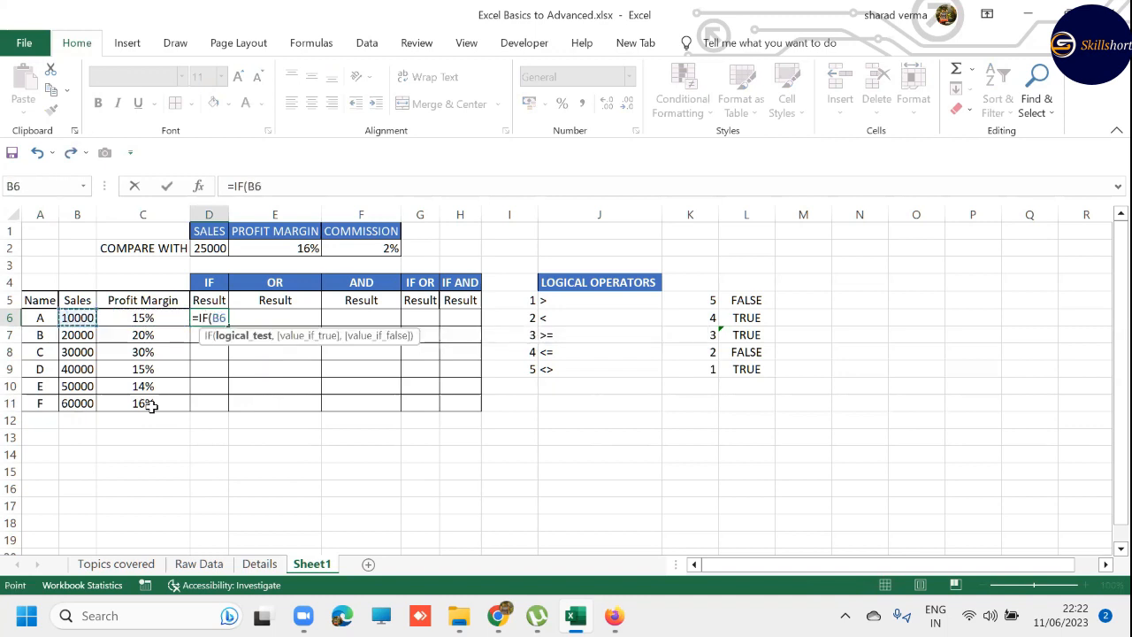
text(>)
key(Up)
key(Up)
key(Up)
key(Up)
text(,)
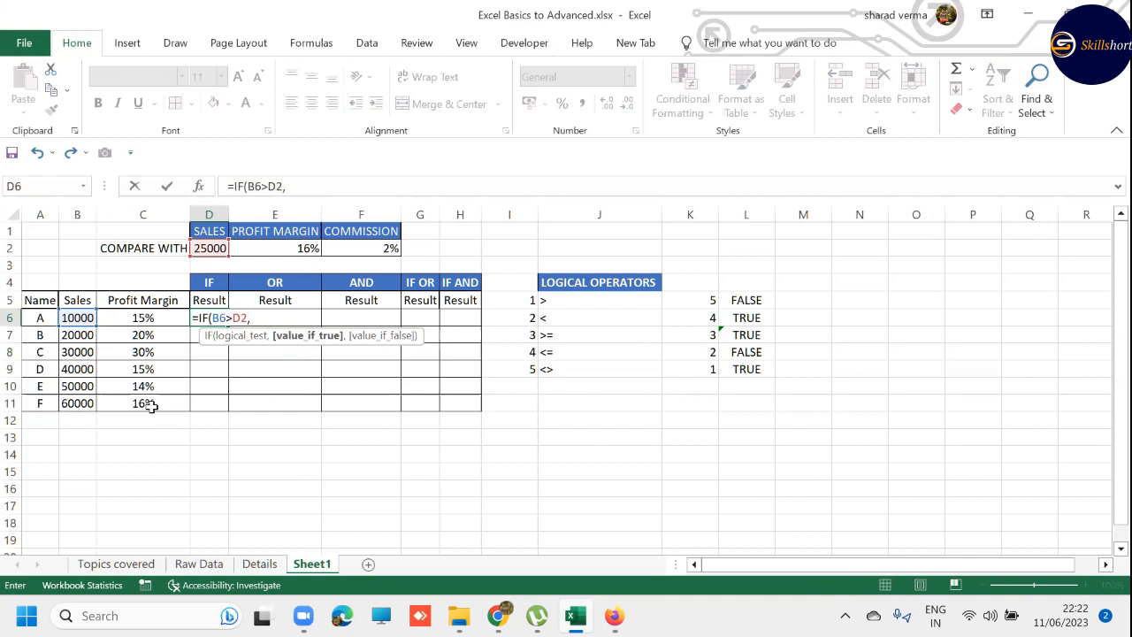
- Complete the IF formula in D6 with "2%" as the true value and "NA" as the false value
text("2%",)
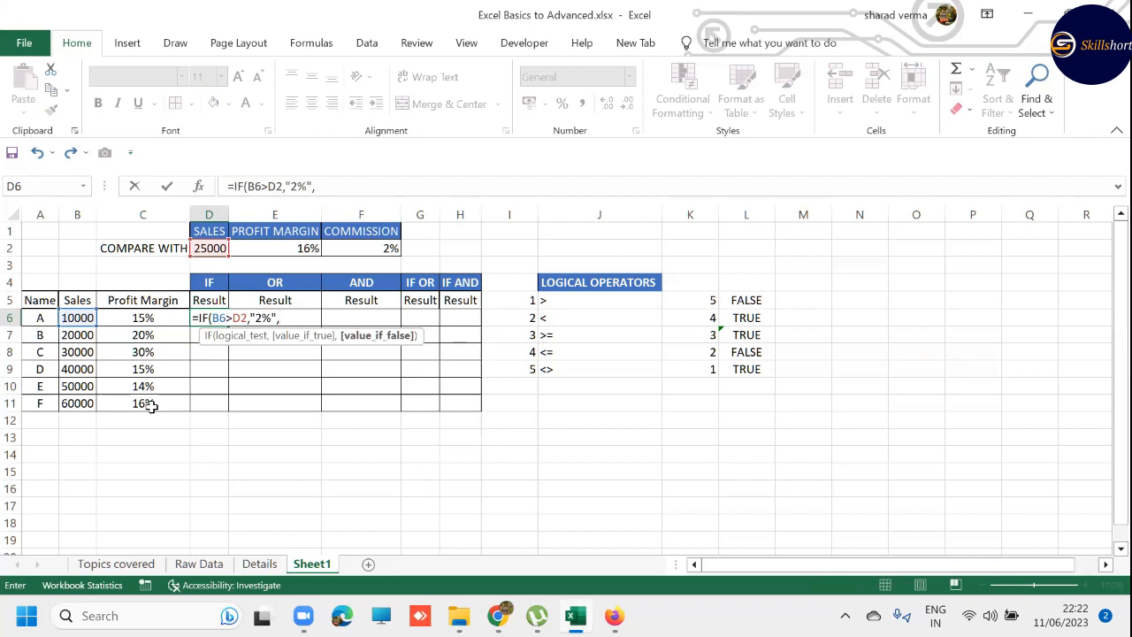
text(n)
key(BackSpace)
text(NA)
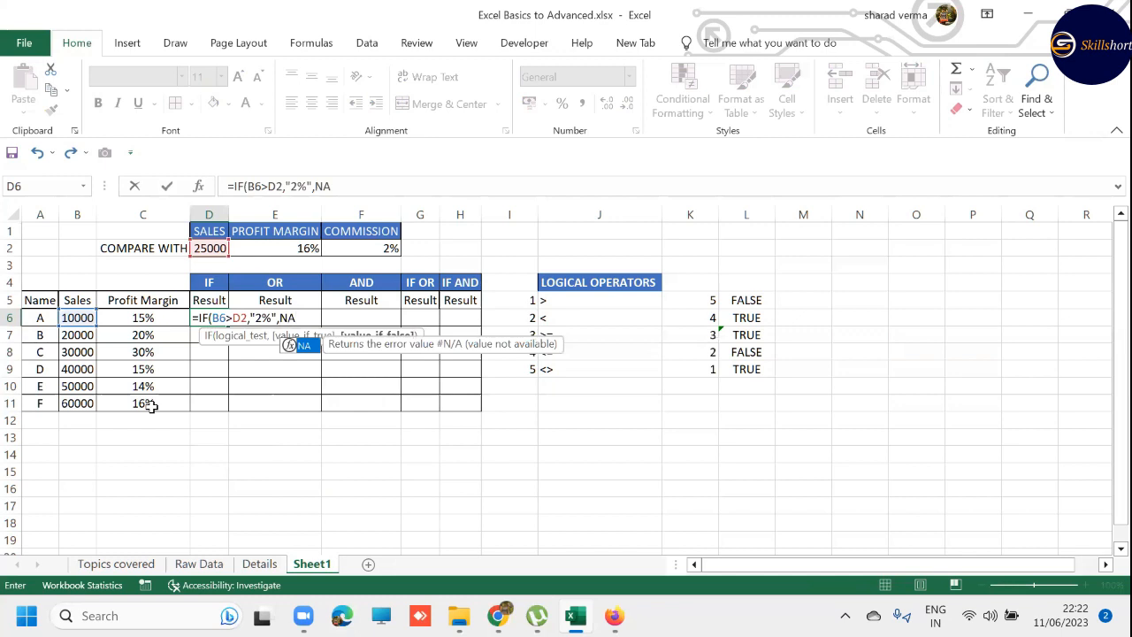
key(BackSpace)
key(BackSpace)
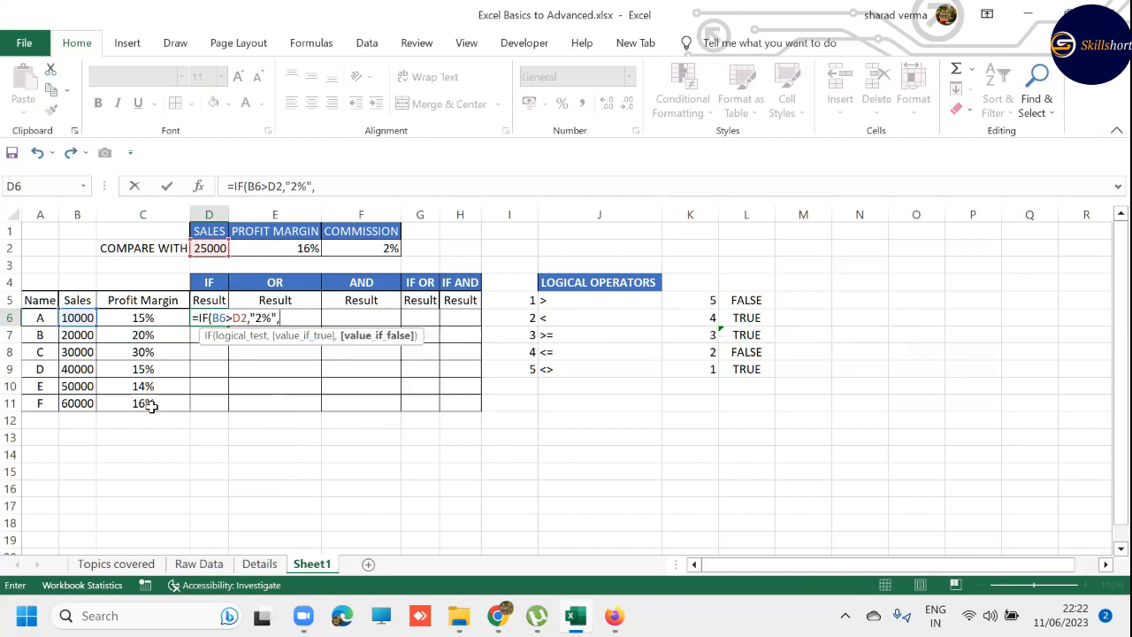
text("NA"))
key(Return)
key(Up)
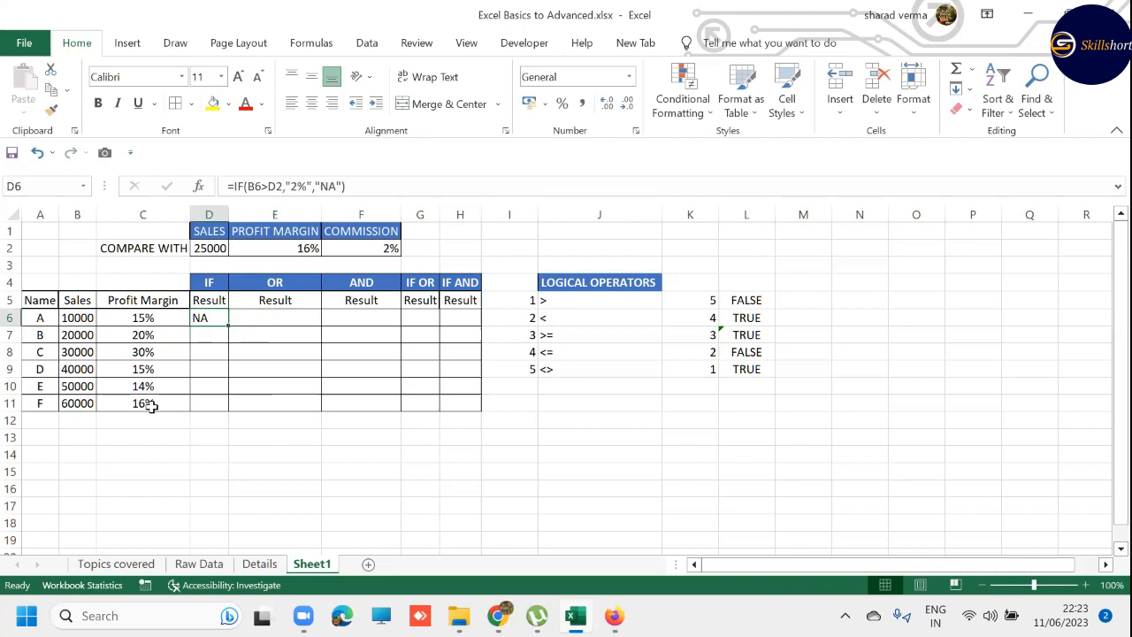
- Copy the IF formula from D6 into D7:D11
key(ctrl+c)
key(Down)
key(shift+Down)
key(shift+Down)
key(shift+Down)
key(shift+Down)
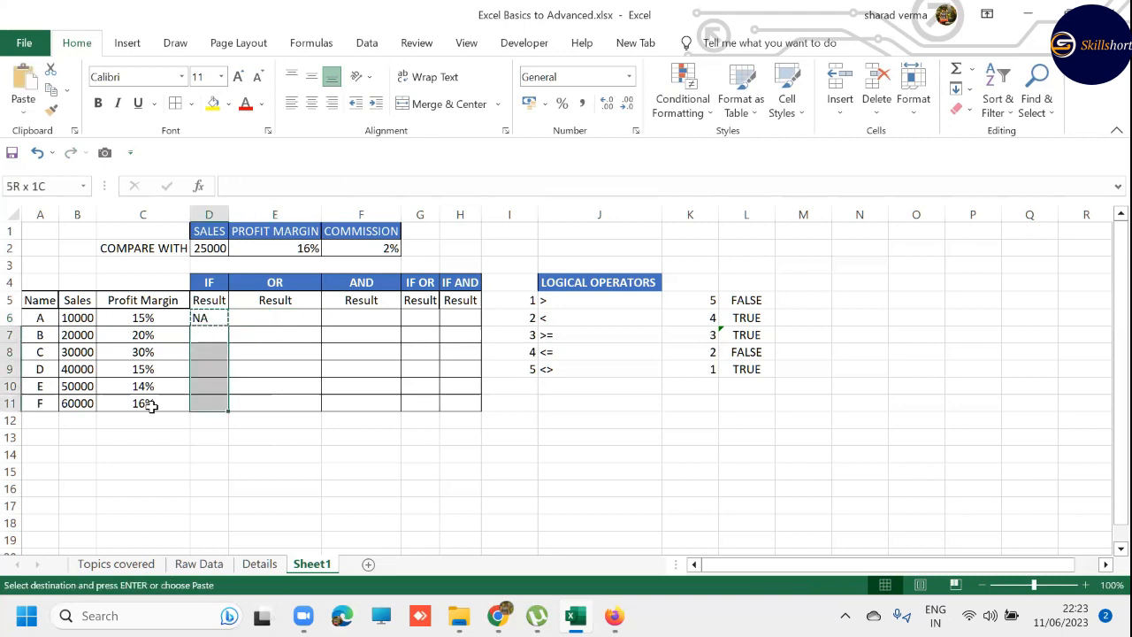
key(ctrl+v)
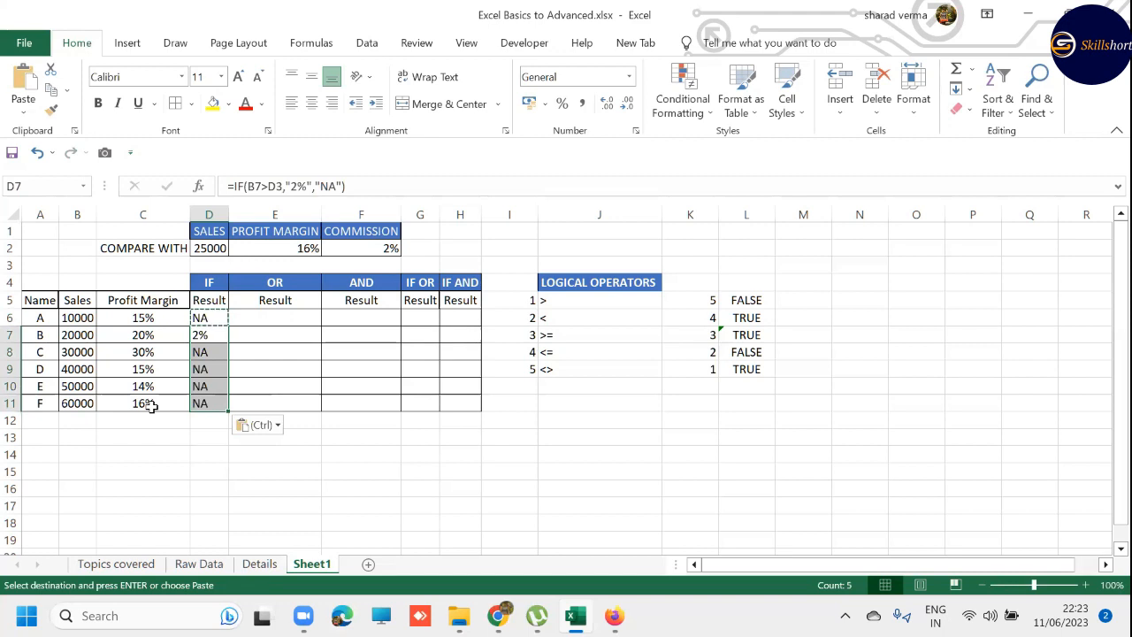
key(Escape)
- Review the copied IF results in row 7 and in rows 8 to 11
key(shift+Up)
key(shift+Up)
key(shift+Up)
key(shift+Up)
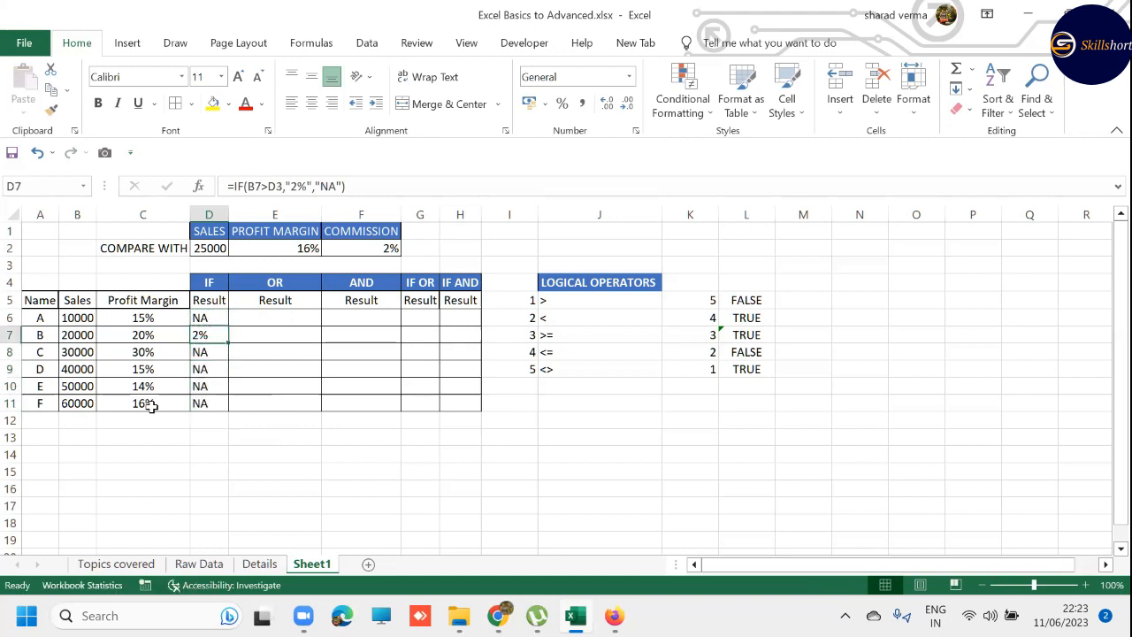
key(shift+space)
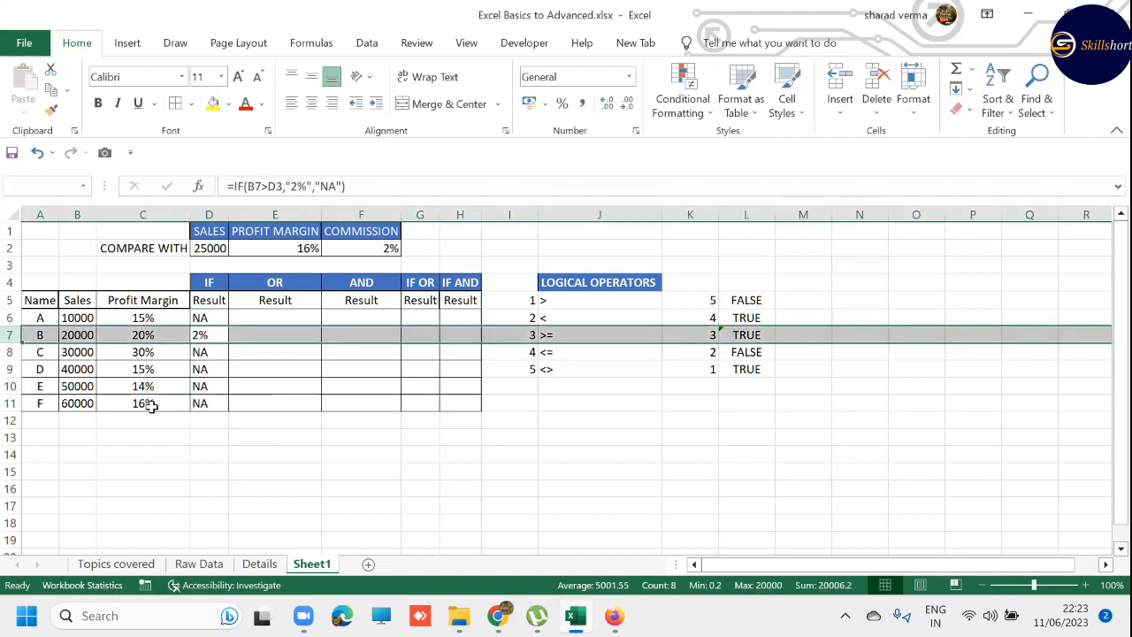
key(Down)
key(shift+space)
key(shift+Down)
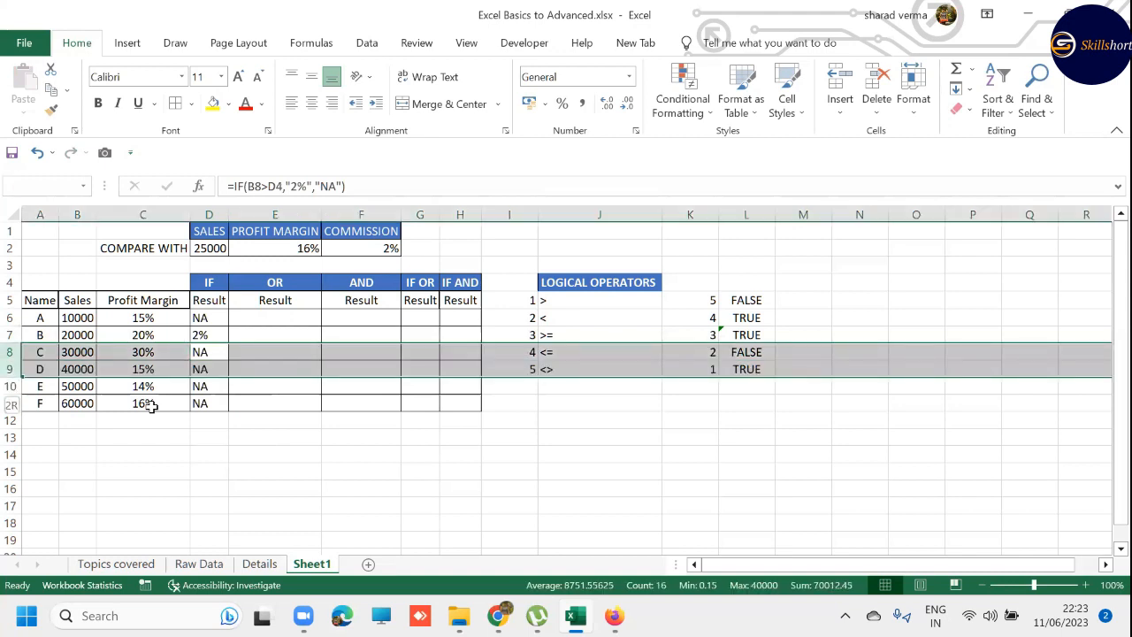
key(shift+Down)
key(shift+Down)
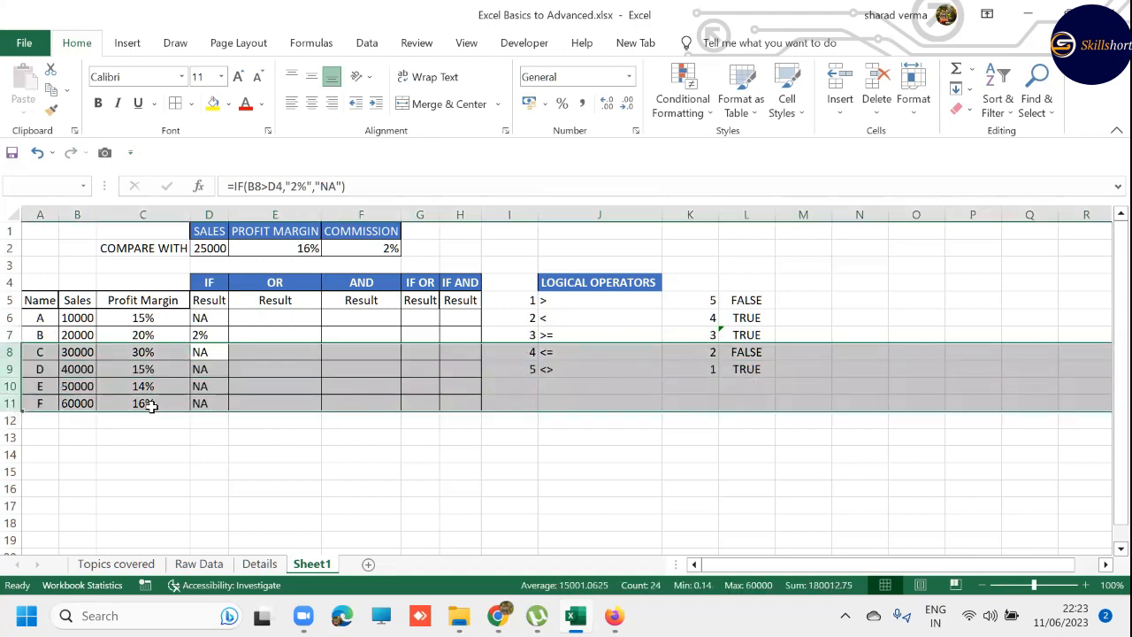
- Clear the copied IF formulas from D7:D11
key(Right)
key(Up)
key(Left)
key(ctrl+shift+Down)
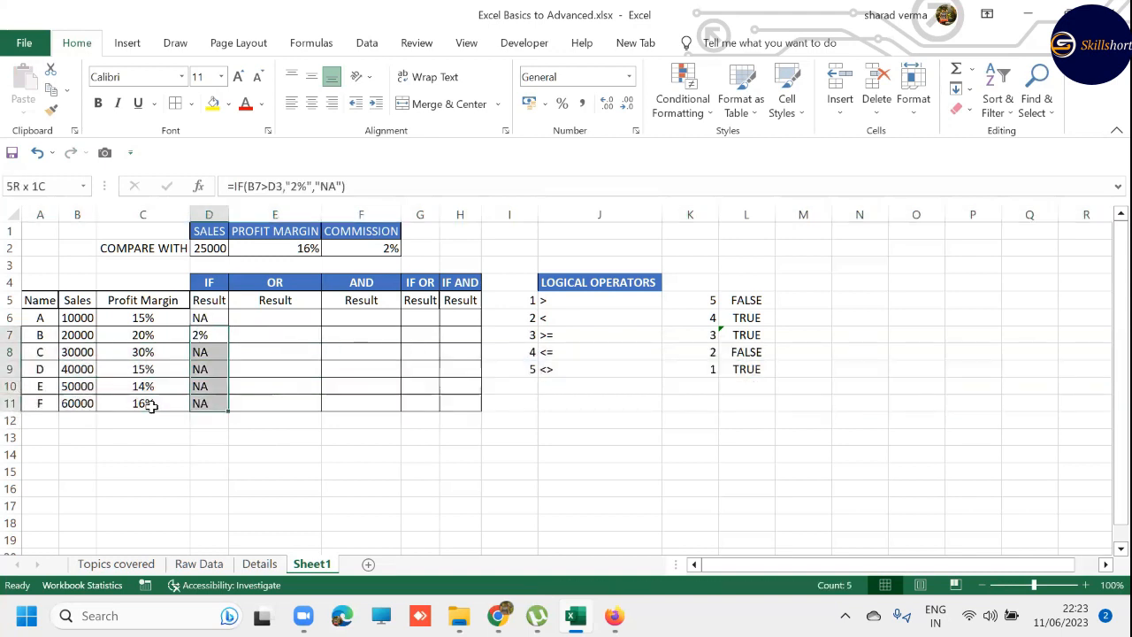
key(Delete)
- Replace the D2 reference in D6's IF formula with the fixed value 25000
key(Up)
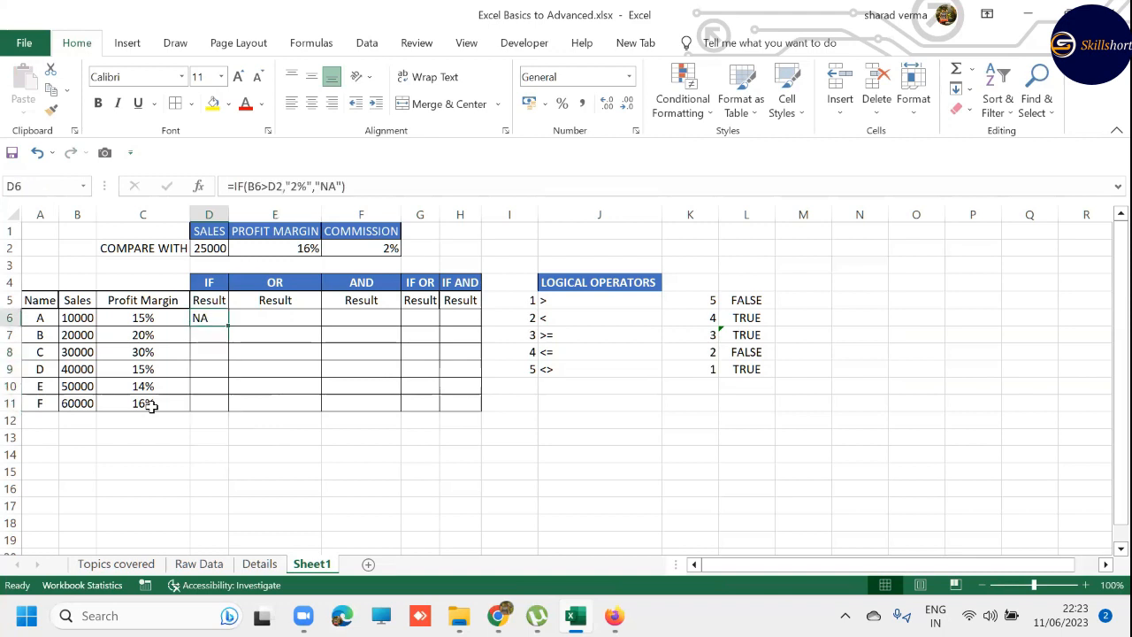
key(F2)
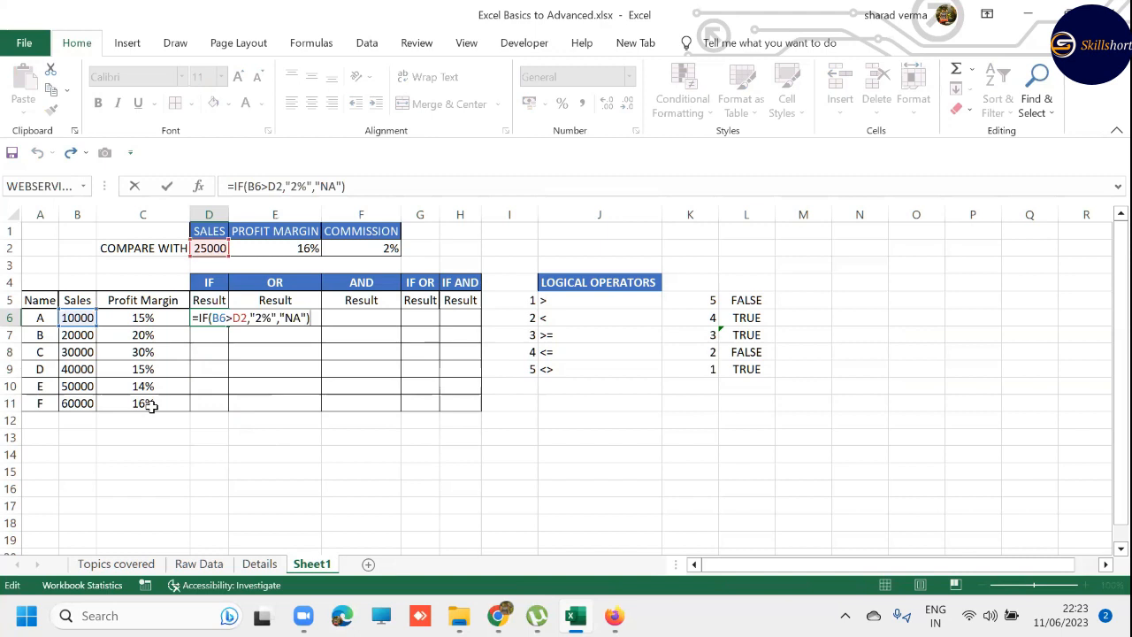
key(Left)
key(Left)
key(Left)
key(Left)
key(Left)
key(Left)
key(Left)
key(Left)
key(Left)
key(Left)
key(Left)
key(Left)
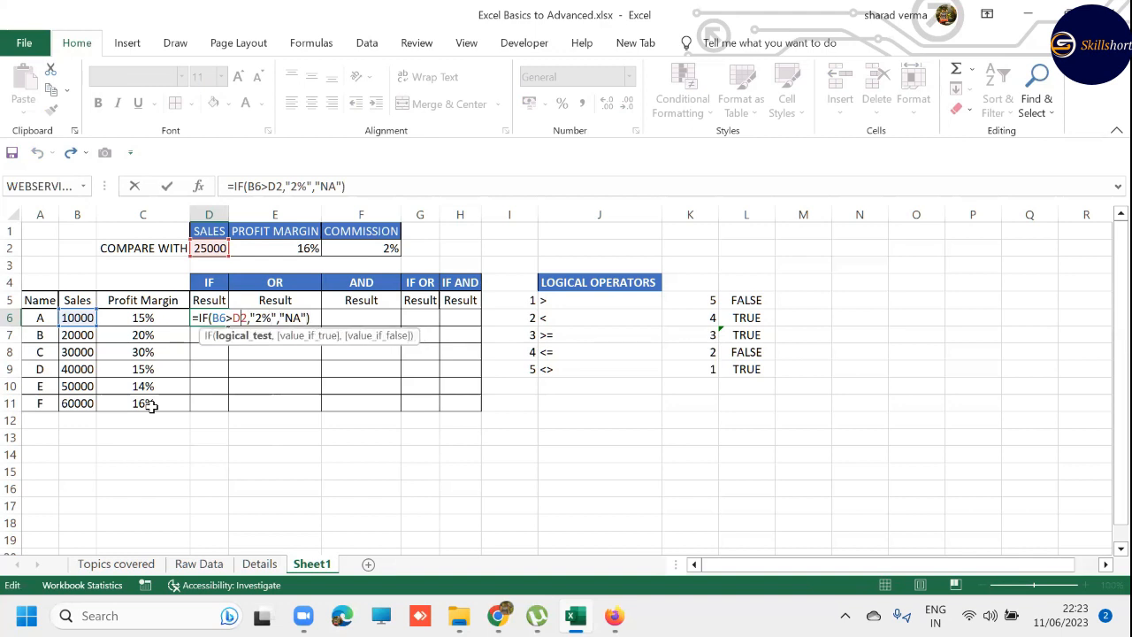
key(BackSpace)
key(Delete)
text(25000)
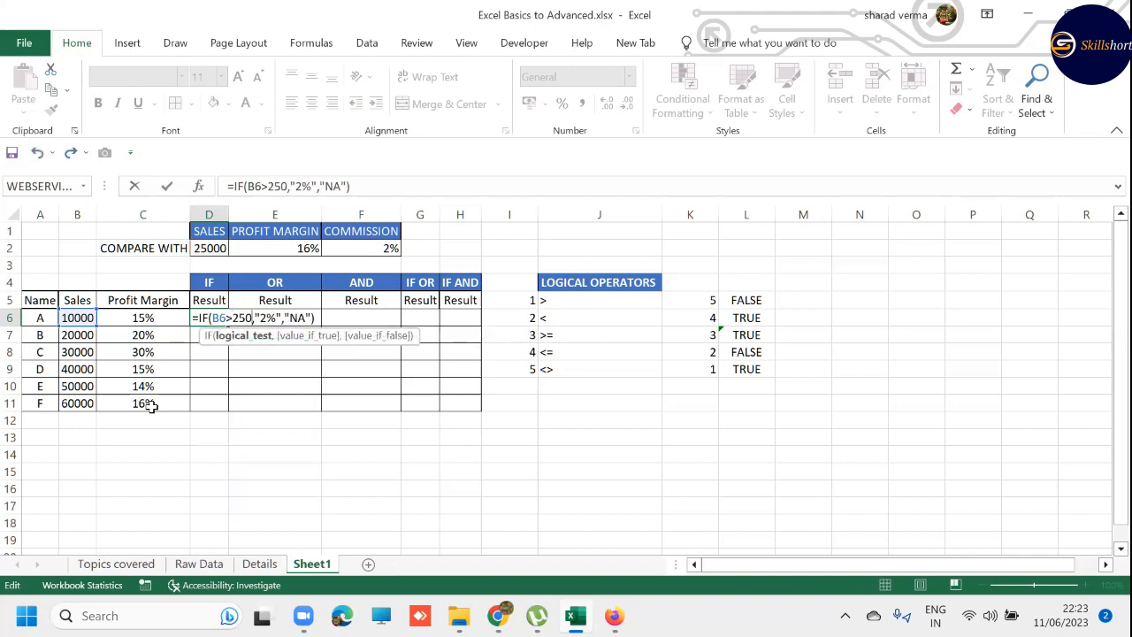
key(ctrl+Return)
- Fill the IF formula with the fixed 25000 threshold down through D6:D11
key(shift+Down)
key(shift+Down)
key(shift+Down)
key(shift+Down)
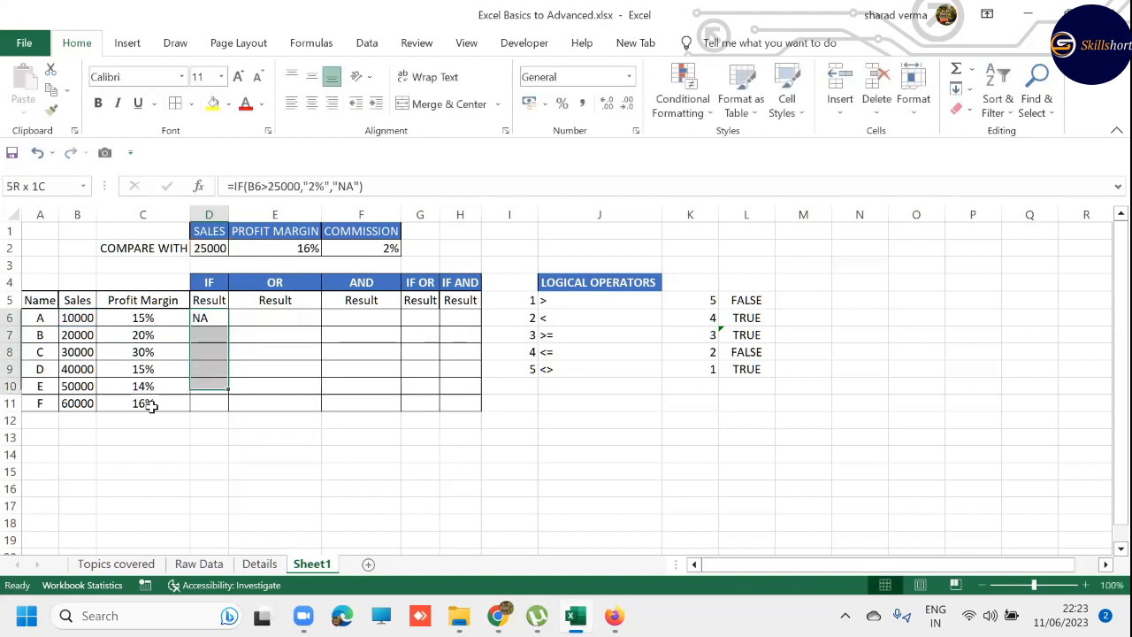
key(shift+Down)
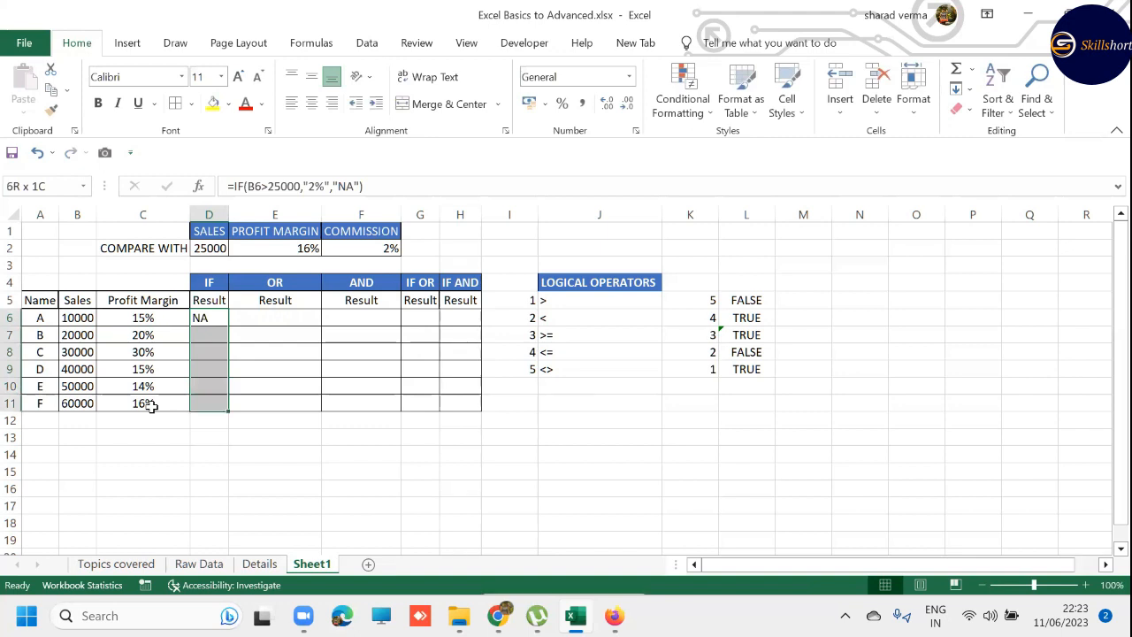
key(XF86AudioLowerVolume)
key(F2)
key(ctrl+Return)
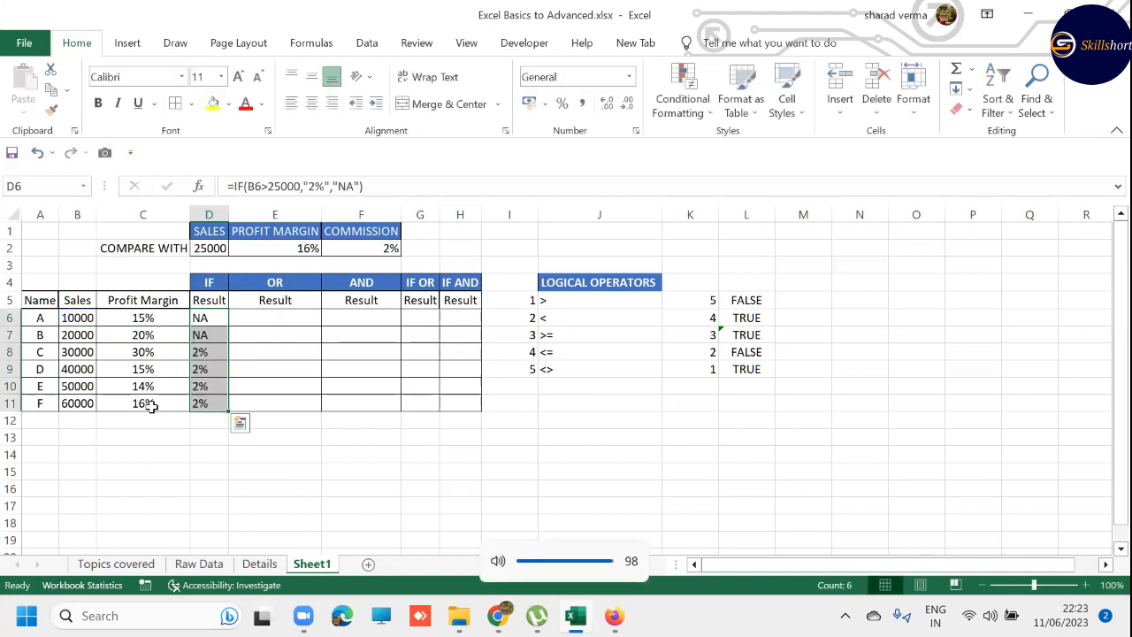
- Undo the fill and the fixed-value edit, restoring the D2 reference in D6's IF formula
key(ctrl+z)
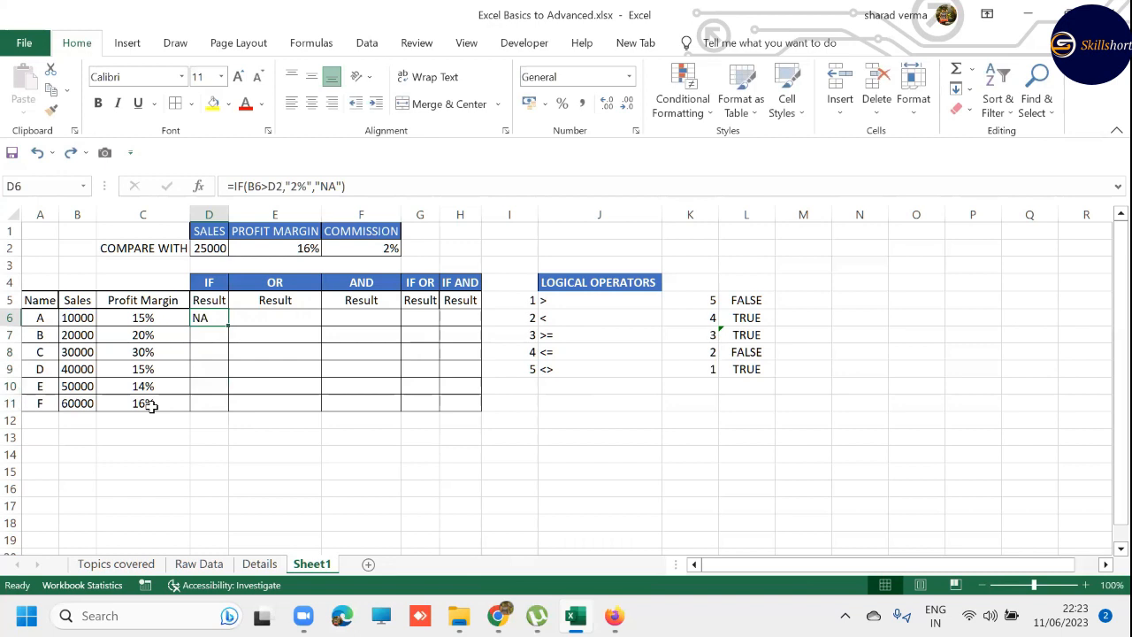
key(F2)
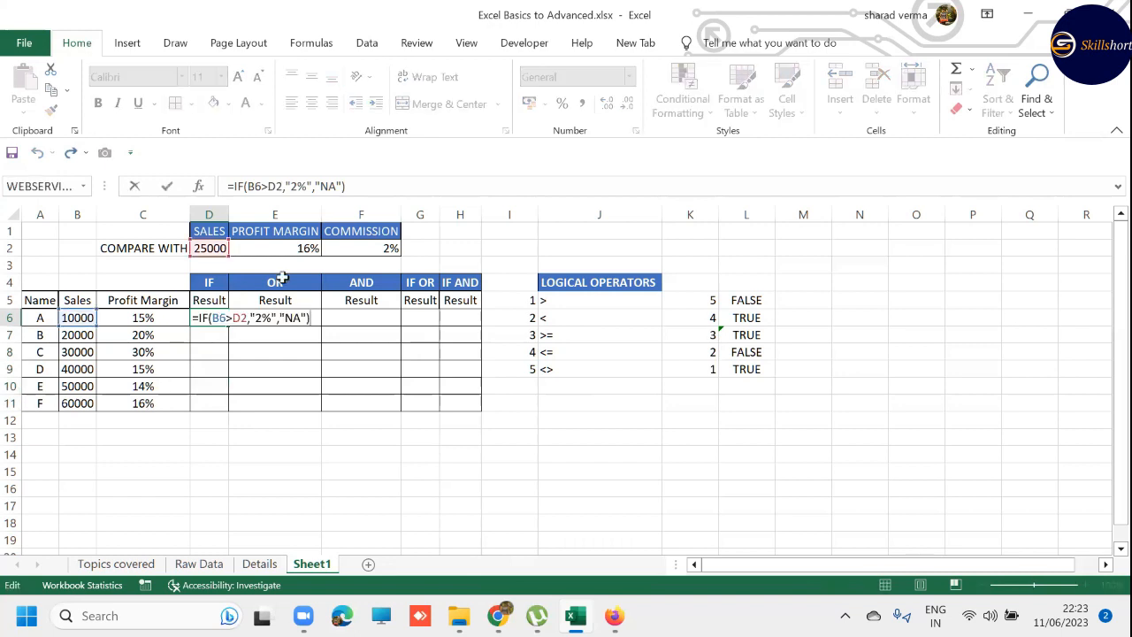
key(ctrl+Return)
- Copy the IF formula with the relative D2 reference from D6 into D7:D11
key(ctrl+c)
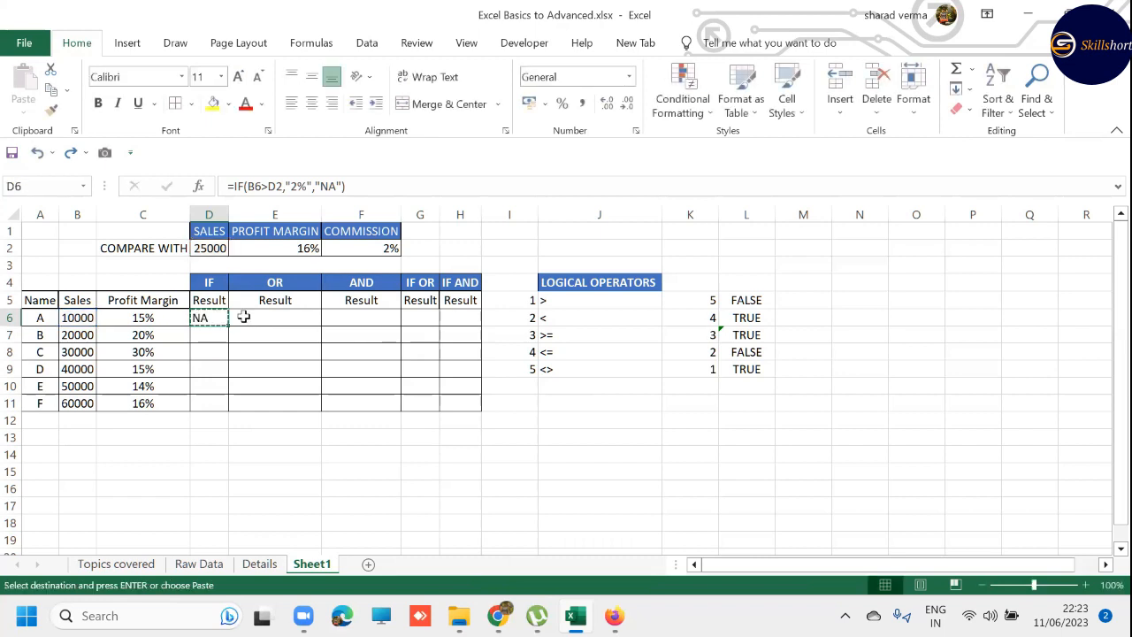
key(Down)
key(shift+Down)
key(shift+Down)
key(shift+Down)
key(shift+Down)
key(ctrl+v)
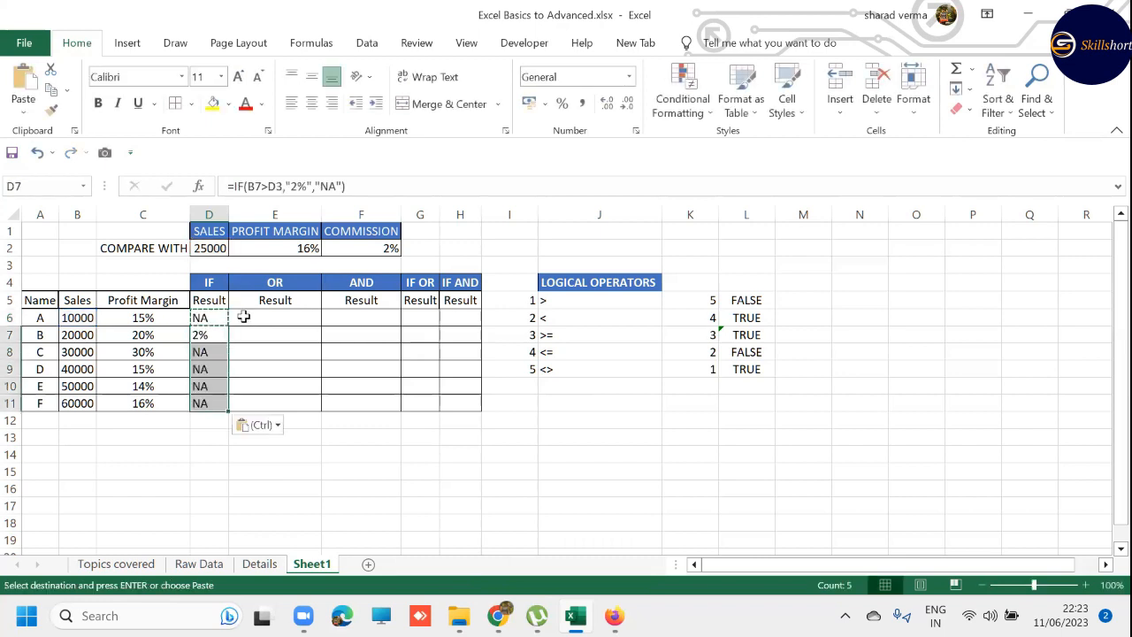
- Inspect which cells the copied IF formulas in D8 and D7 refer to
key(Escape)
key(Down)
key(F2)
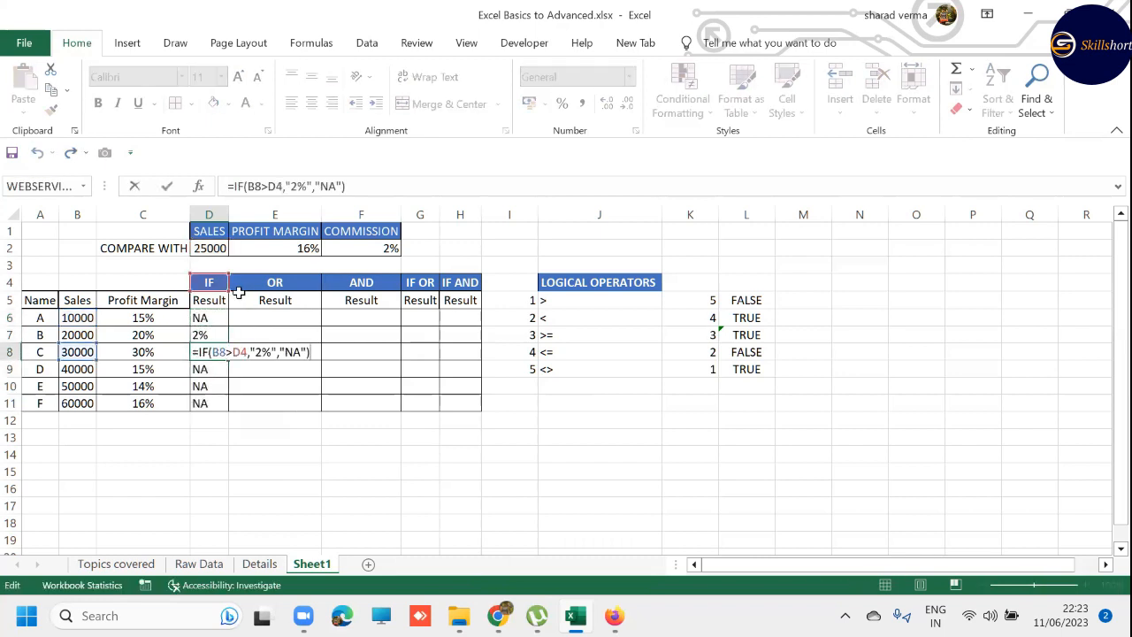
key(Escape)
click(206, 333)
key(F2)
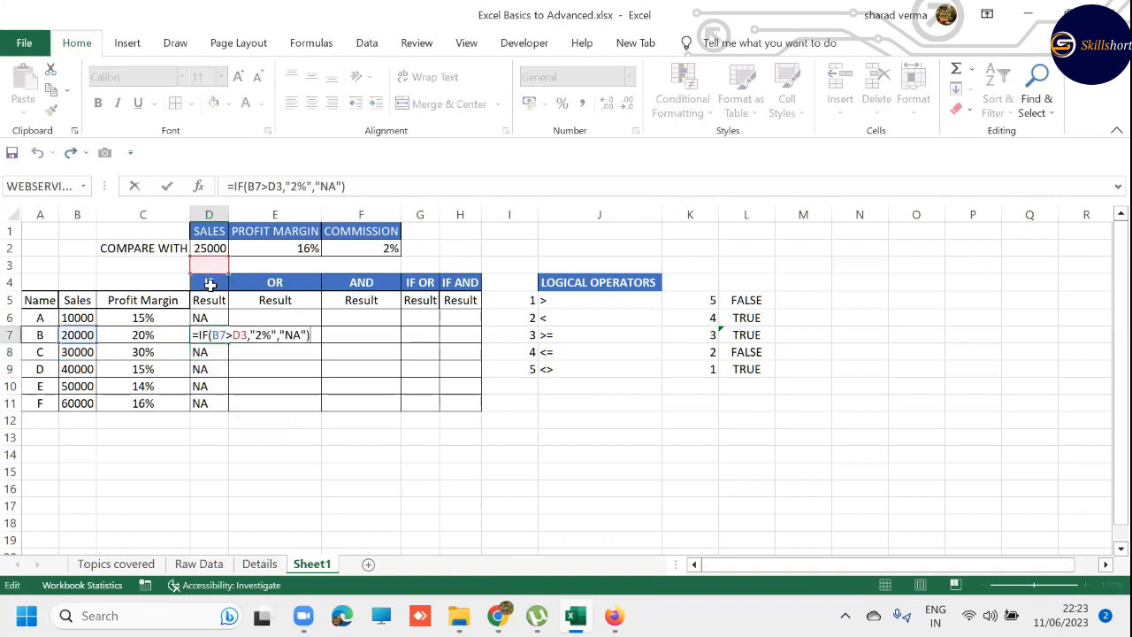
- Clear the copied IF formulas from D7:D11
key(Escape)
key(ctrl+shift+Down)
key(Delete)
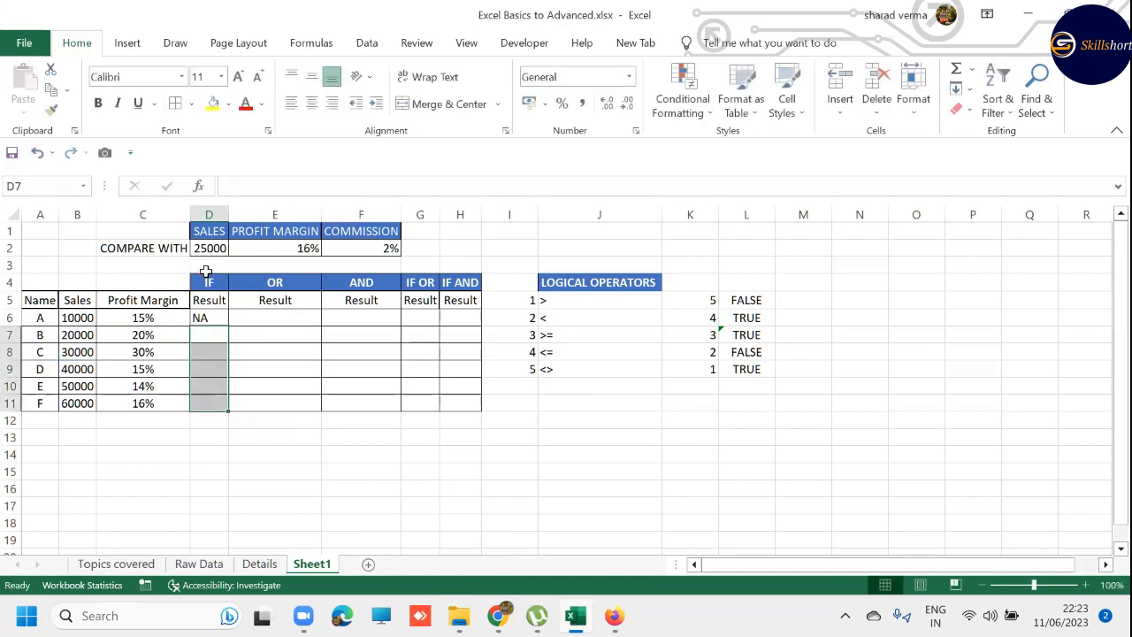
- Make the D2 reference in D6's IF formula absolute as $D$2
key(Up)
key(F2)
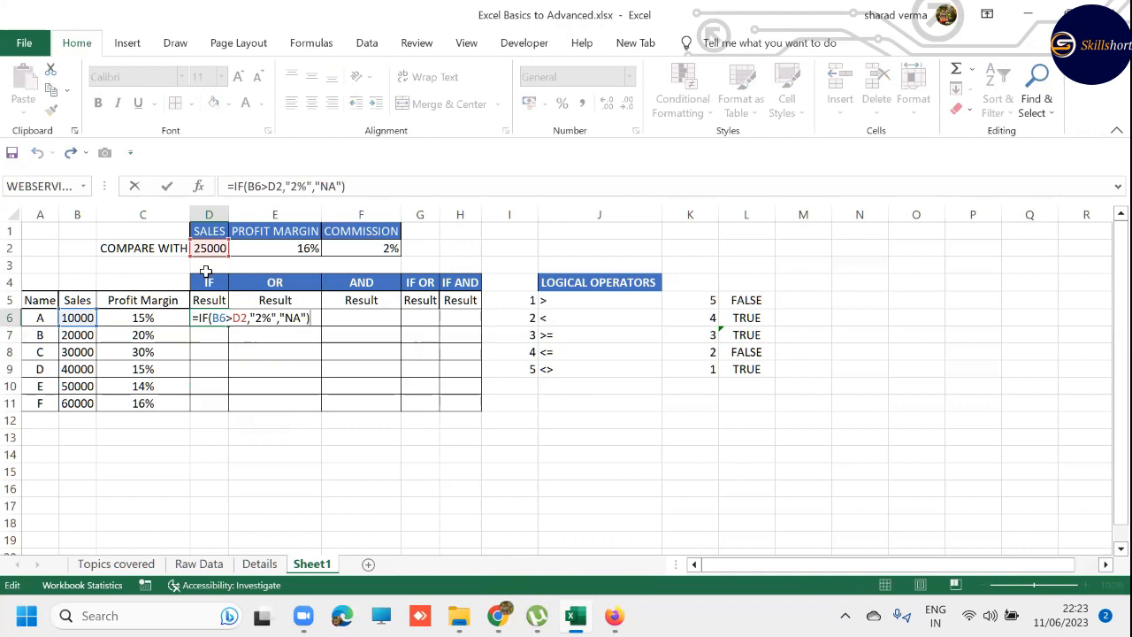
click(237, 321)
key(F4)
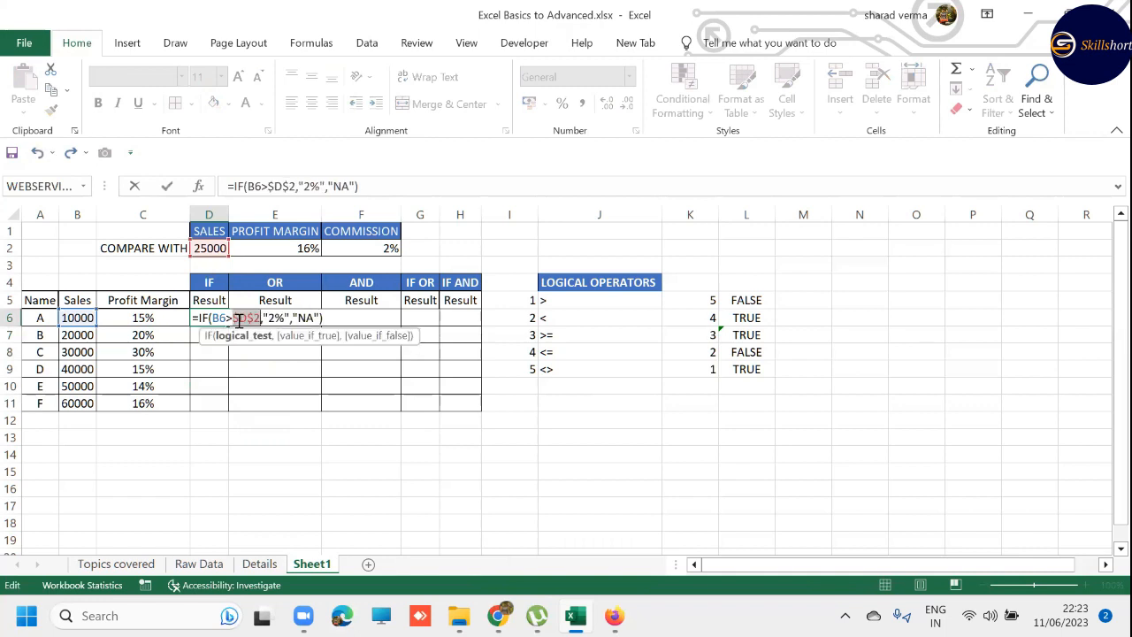
key(Return)
- Fill the IF formula with the $D$2 reference down through D6:D11
key(Up)
key(shift+Down)
key(shift+Down)
key(shift+Down)
key(shift+Down)
key(shift+Down)
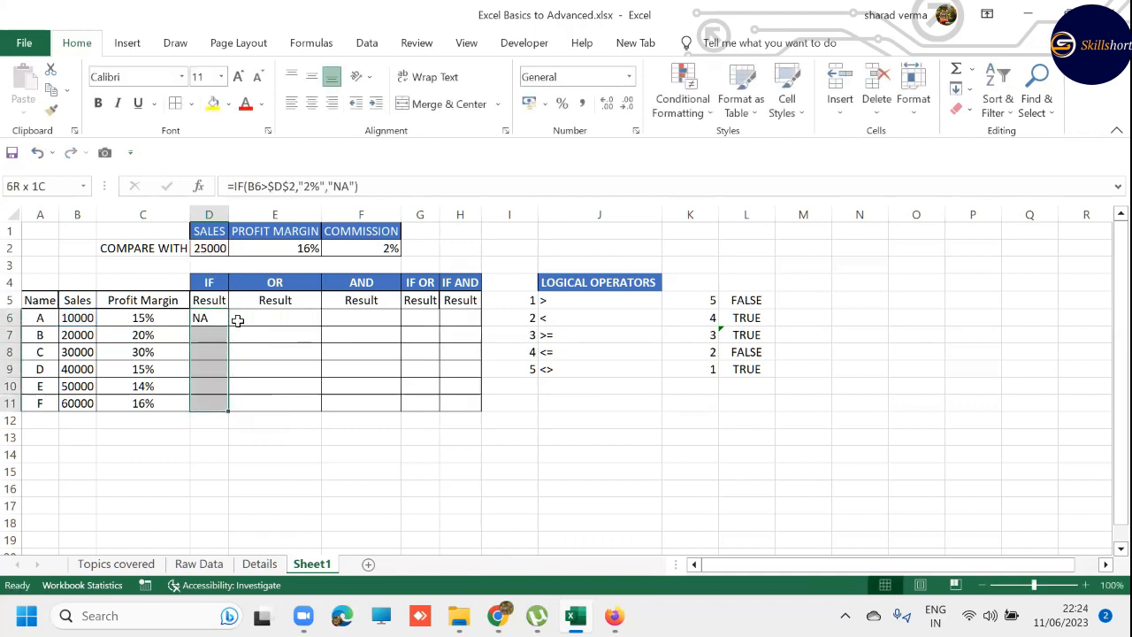
key(F2)
key(ctrl+Return)
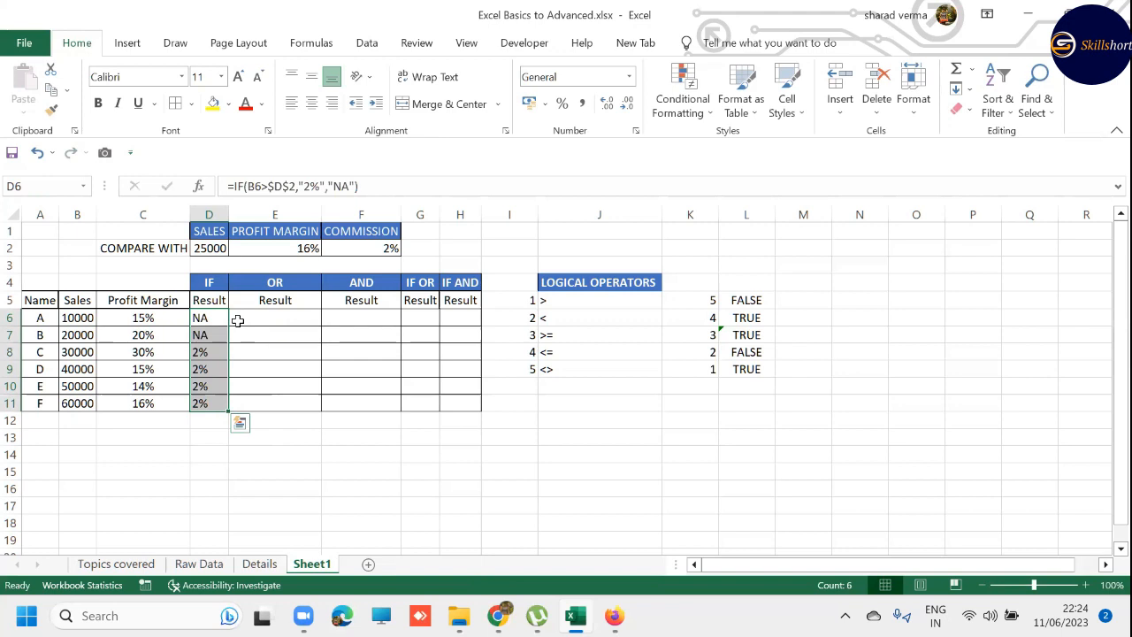
- Review the IF formulas and results in D7 and in D8:D11
key(Down)
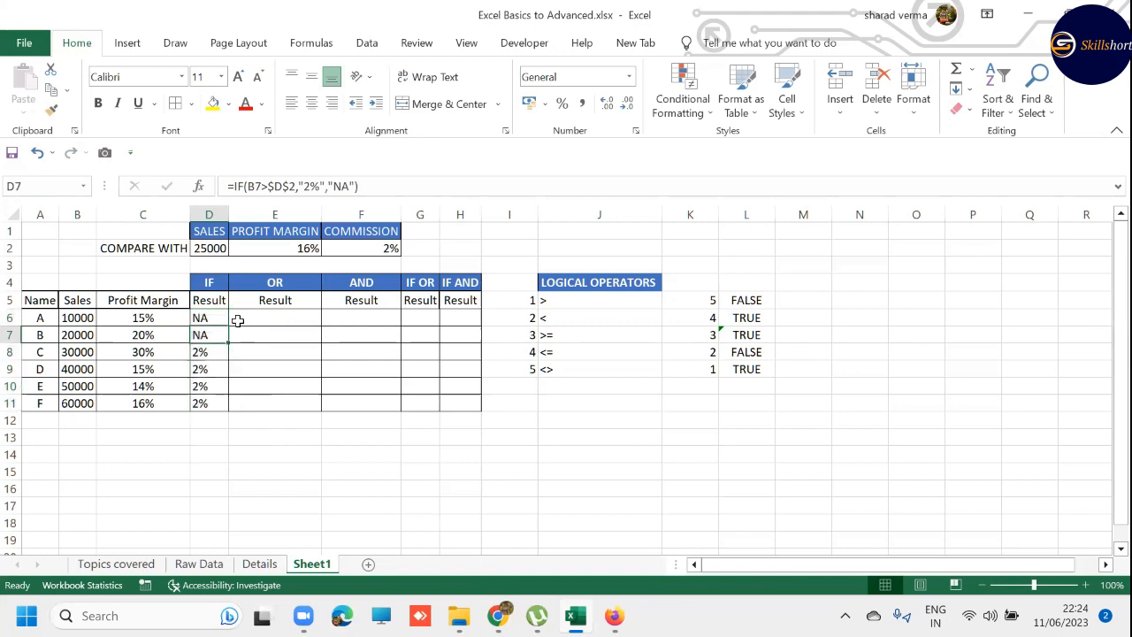
key(Down)
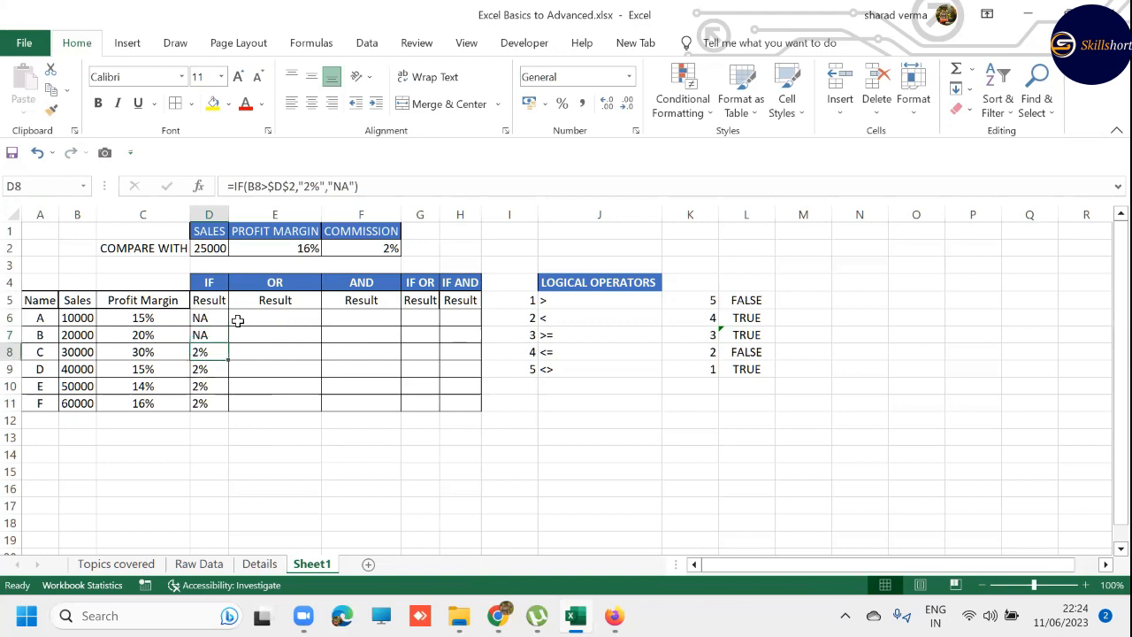
key(shift+Down)
key(shift+Down)
key(shift+Down)
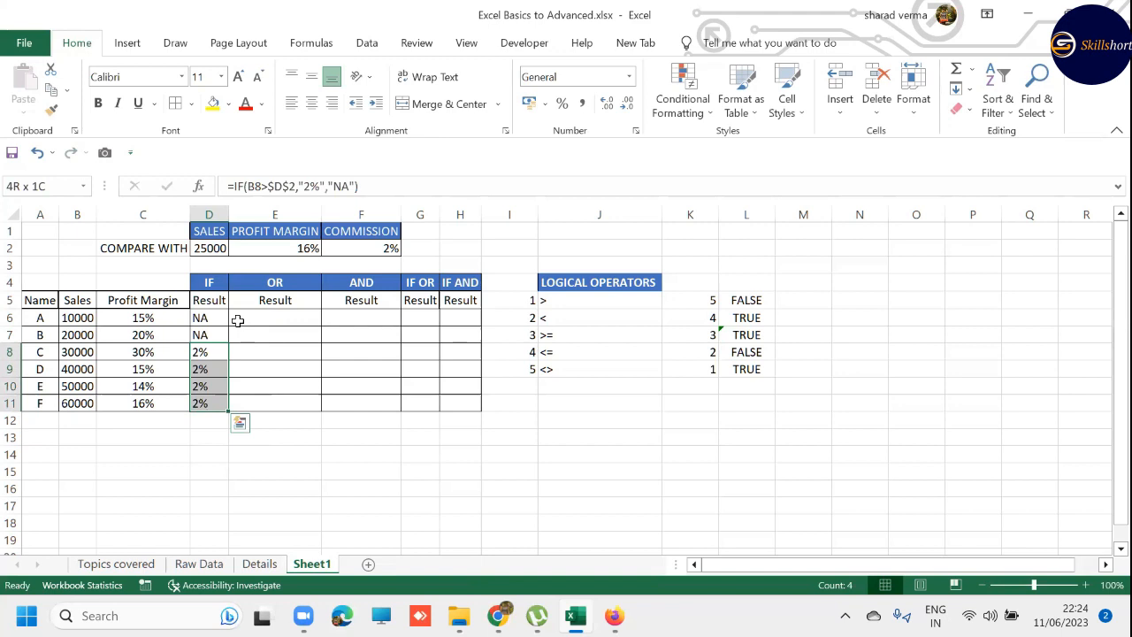
- Begin an OR formula in E6 of the OR result column
click(238, 320)
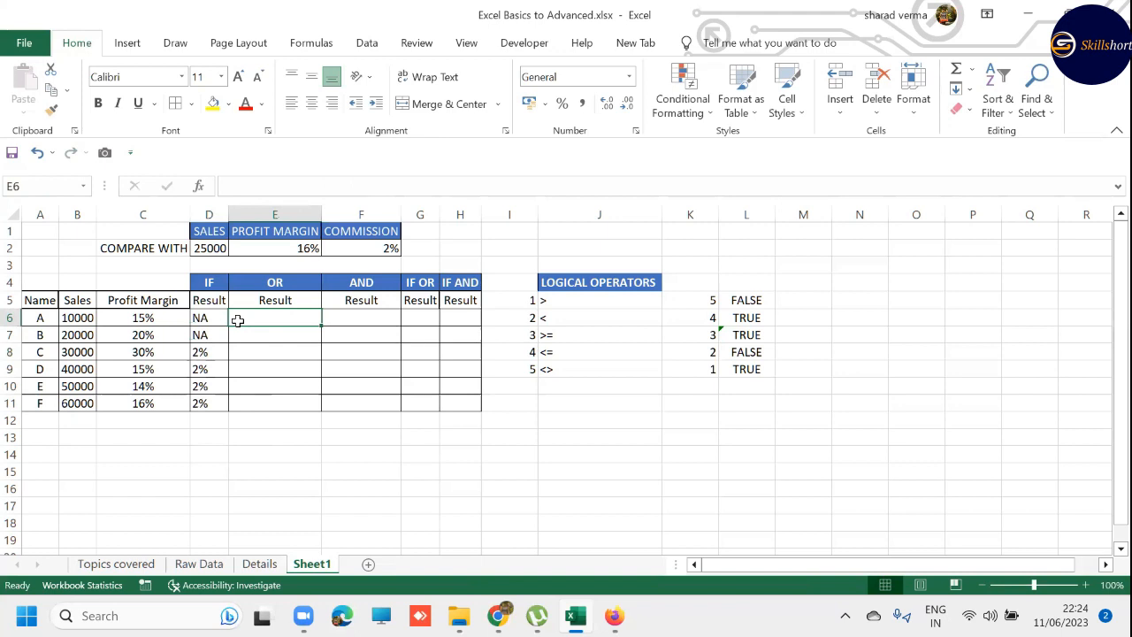
text(=O)
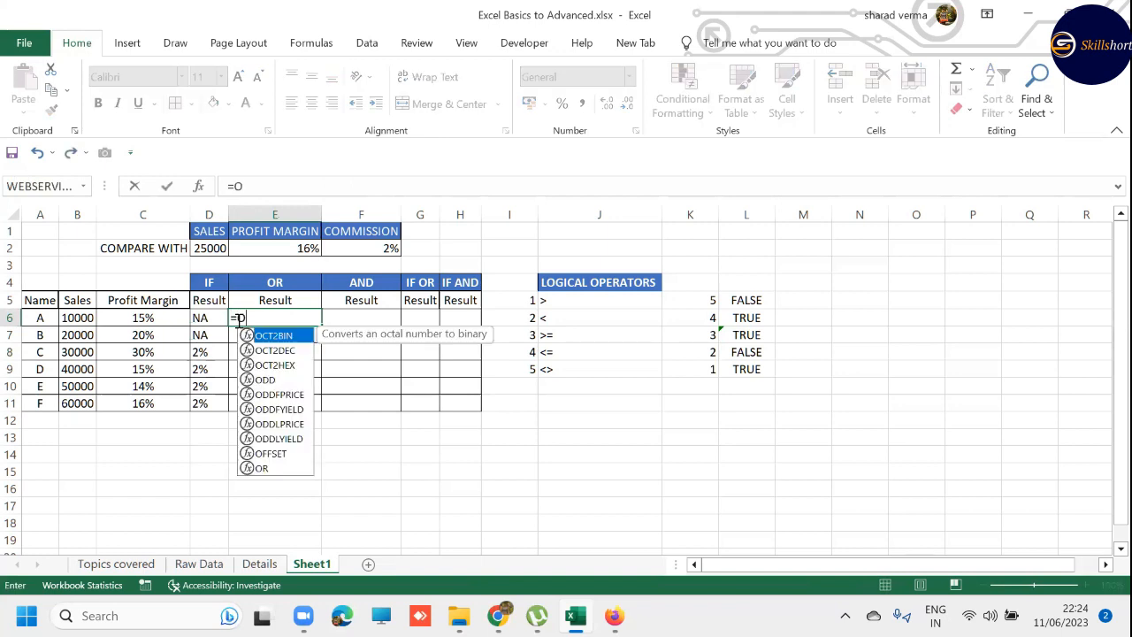
text(R()
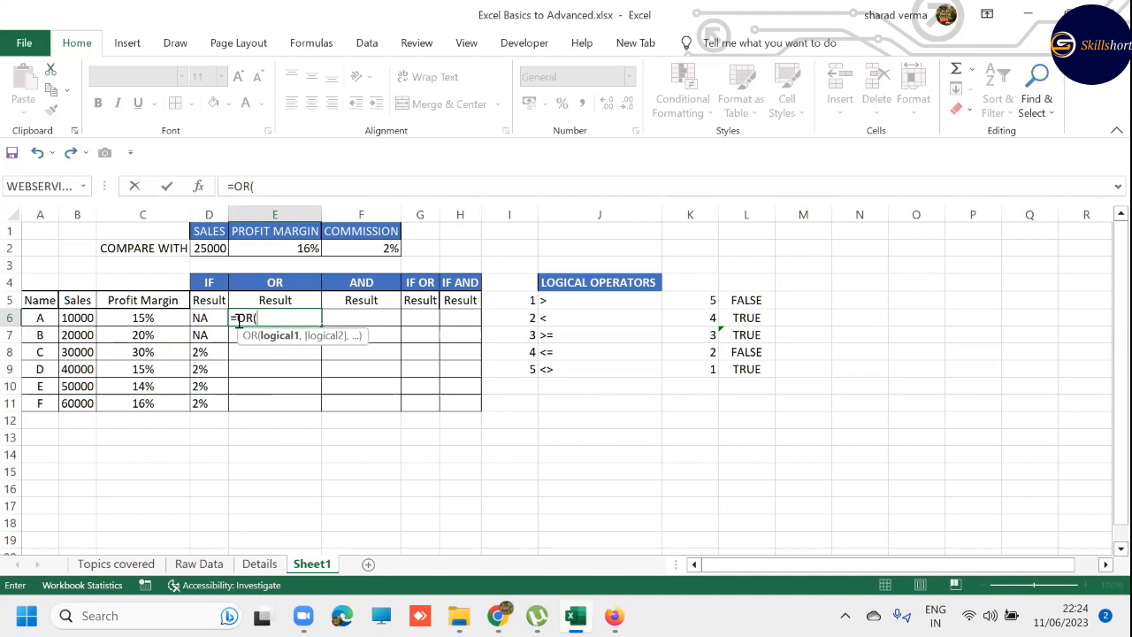
- Add empty arguments to E6's OR formula to examine its argument list, and remove them along with the opening parenthesis
text(,,,,,,,,)
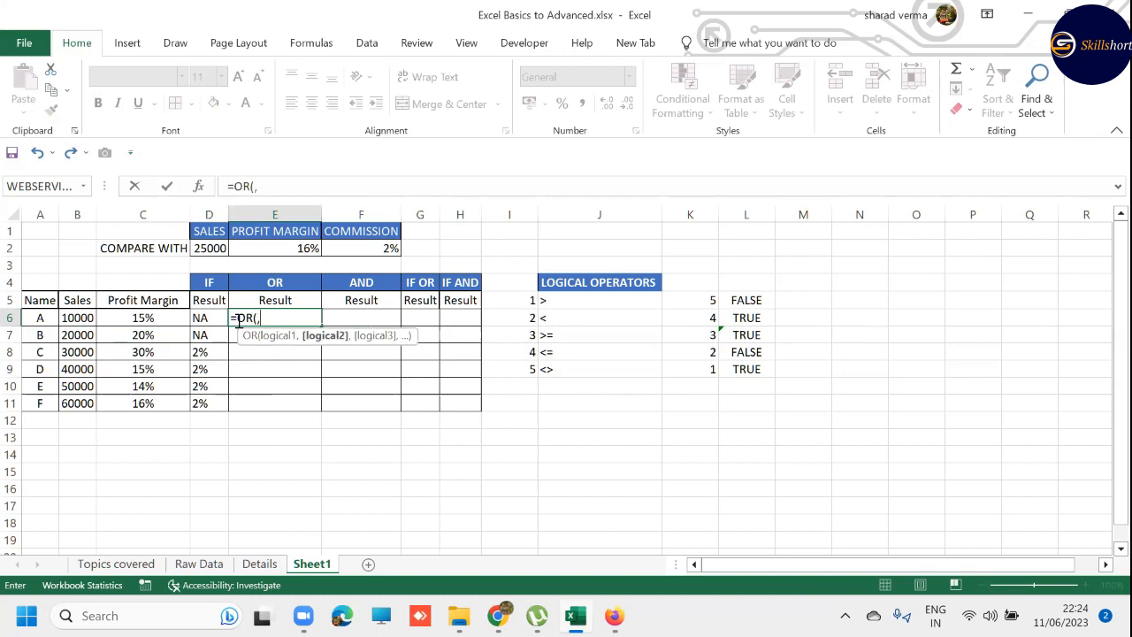
key(BackSpace)
key(BackSpace)
key(BackSpace)
key(BackSpace)
key(BackSpace)
key(BackSpace)
key(BackSpace)
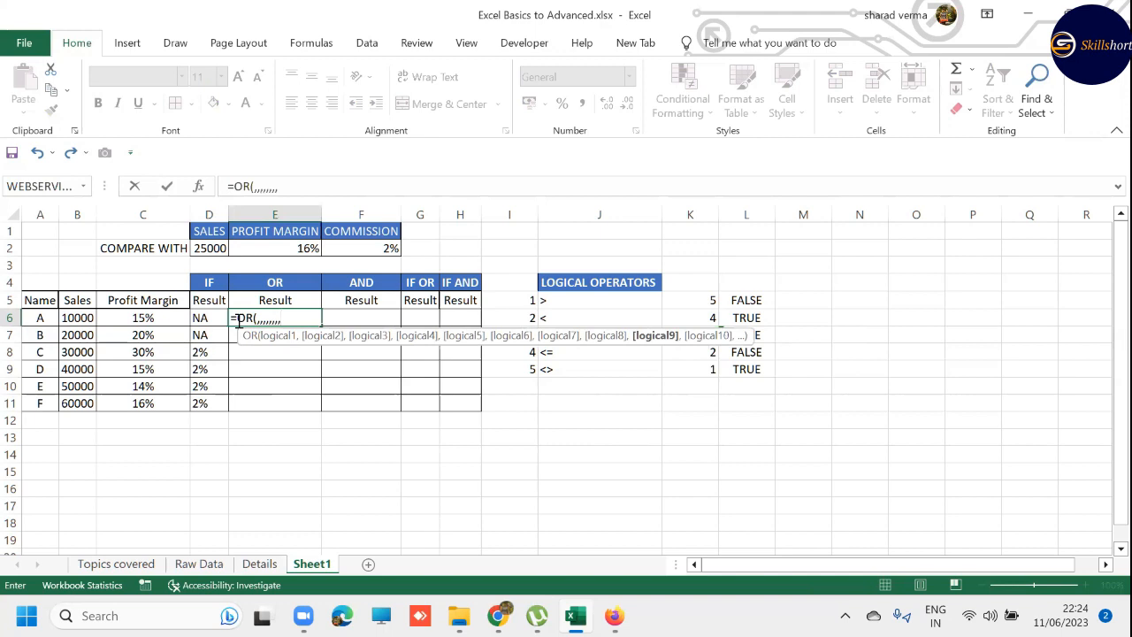
key(BackSpace)
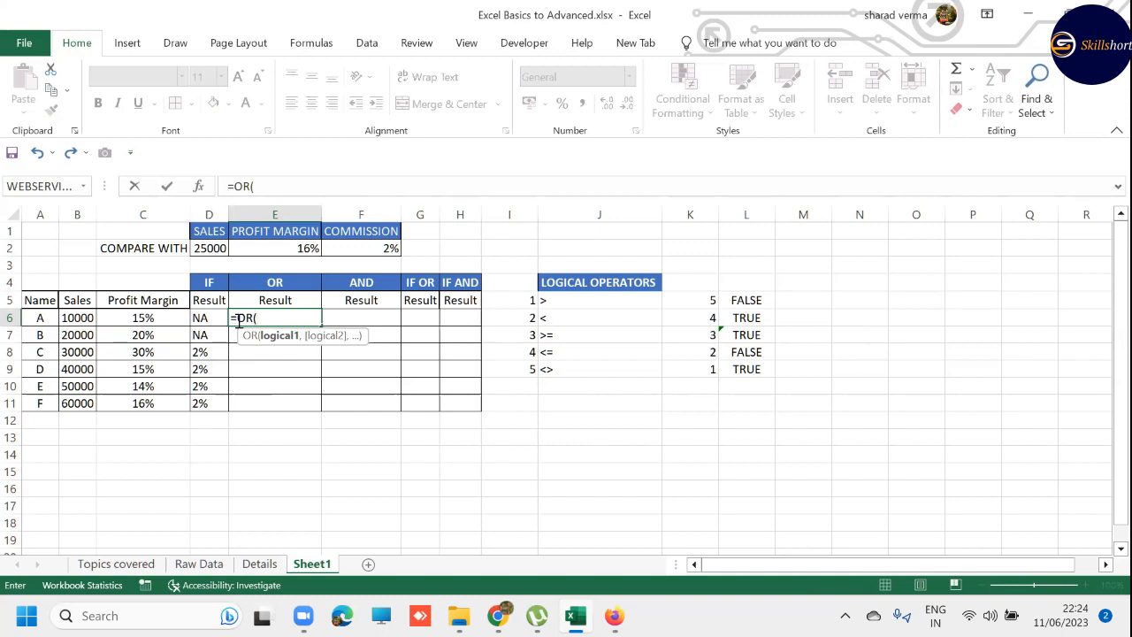
key(BackSpace)
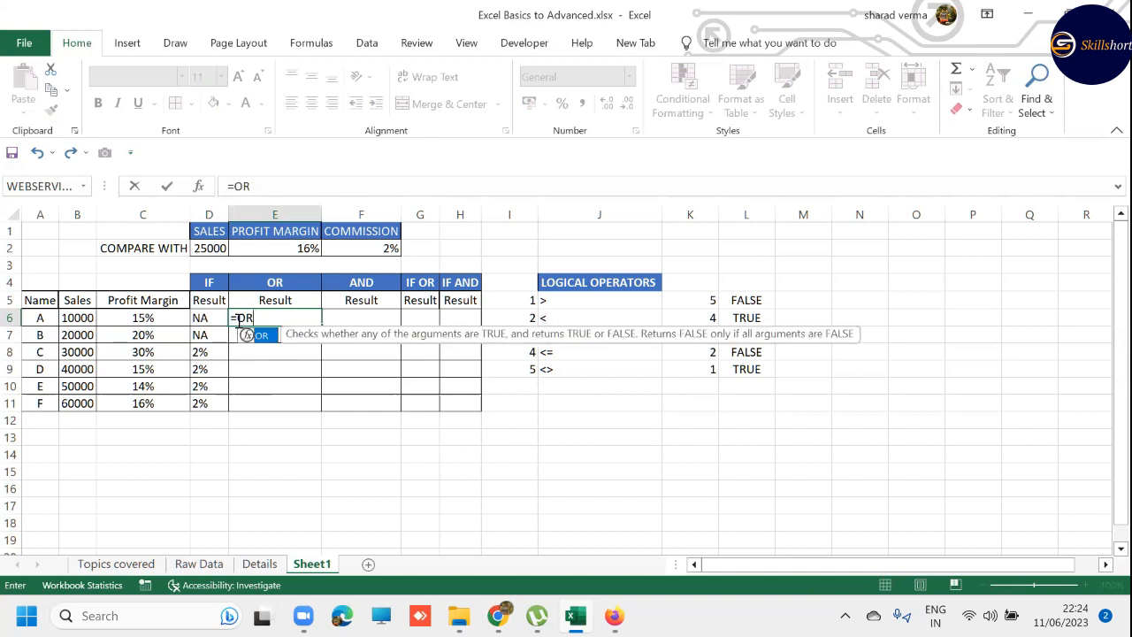
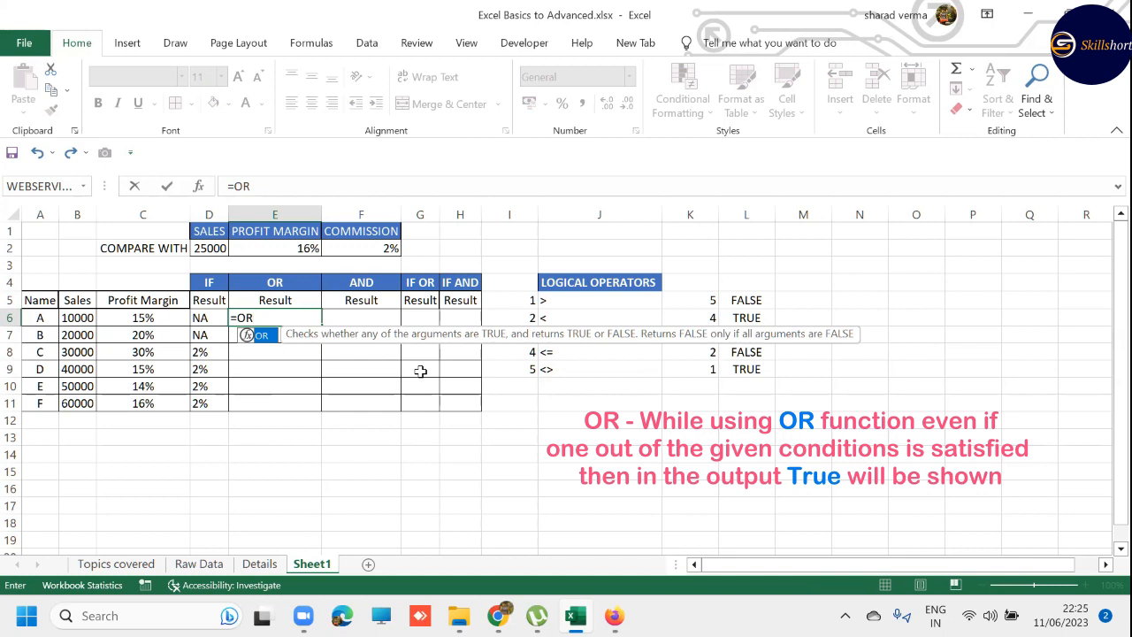
- Clear the incomplete OR formula from E6
click(67, 320)
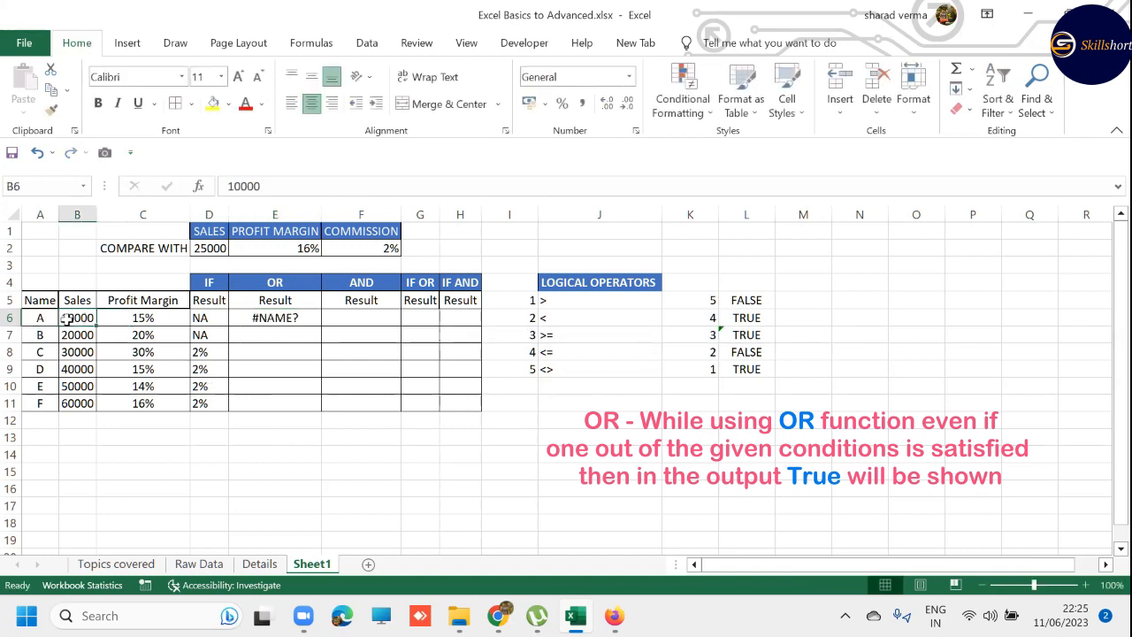
click(247, 317)
key(Delete)
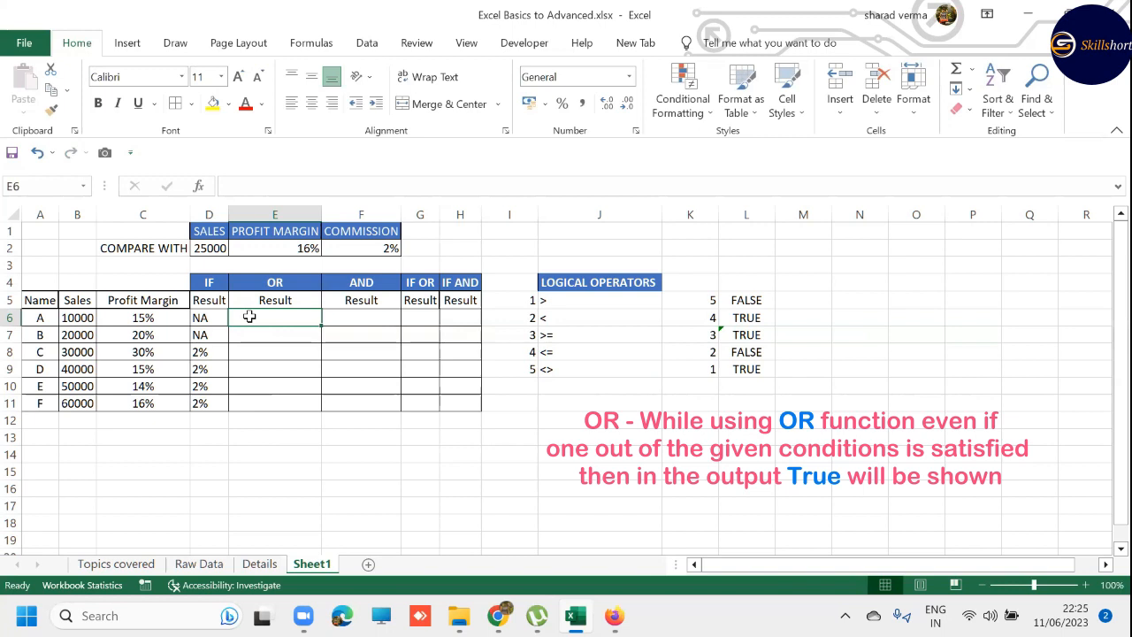
- Begin an OR formula in E6 with B6>$D$2 as its first condition, using an absolute reference to the sales threshold
text(=O)
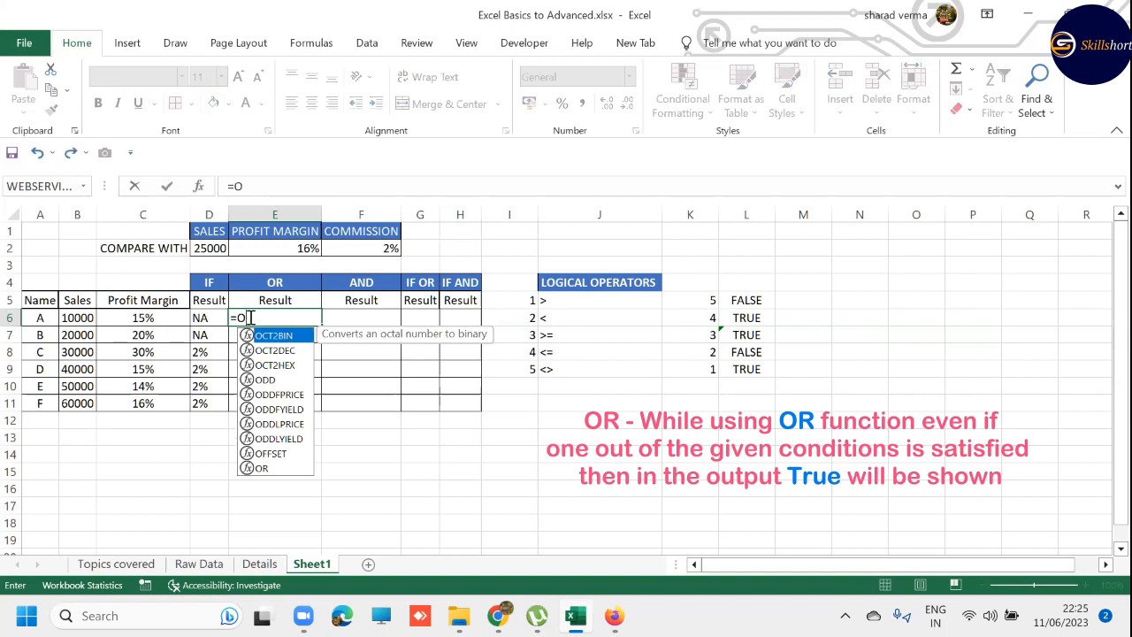
text(R()
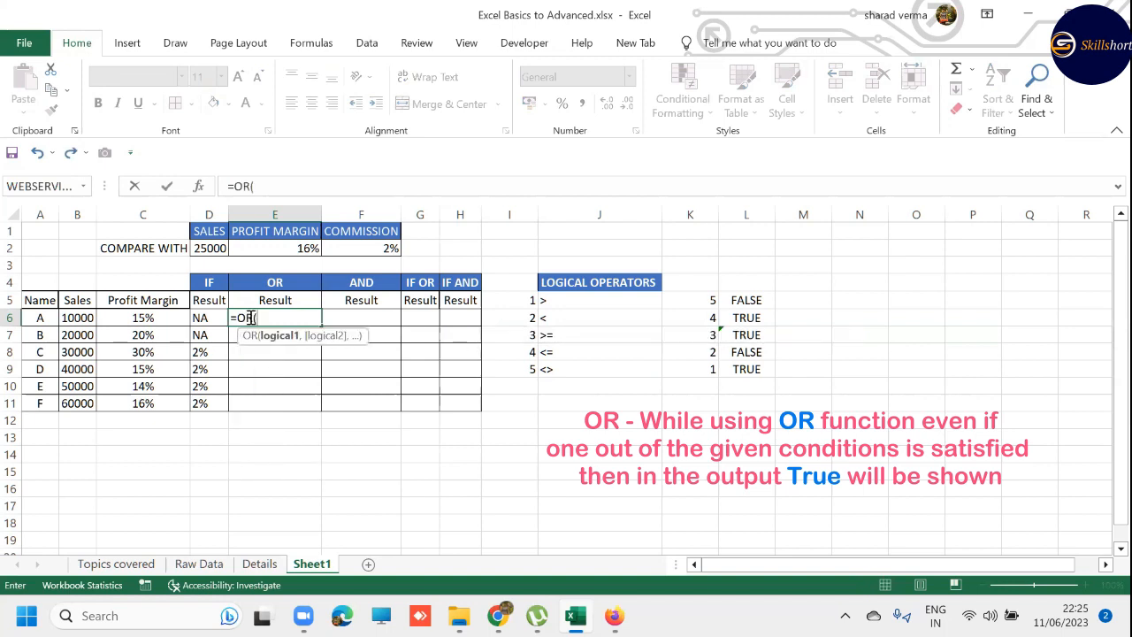
key(Left)
key(Left)
key(Left)
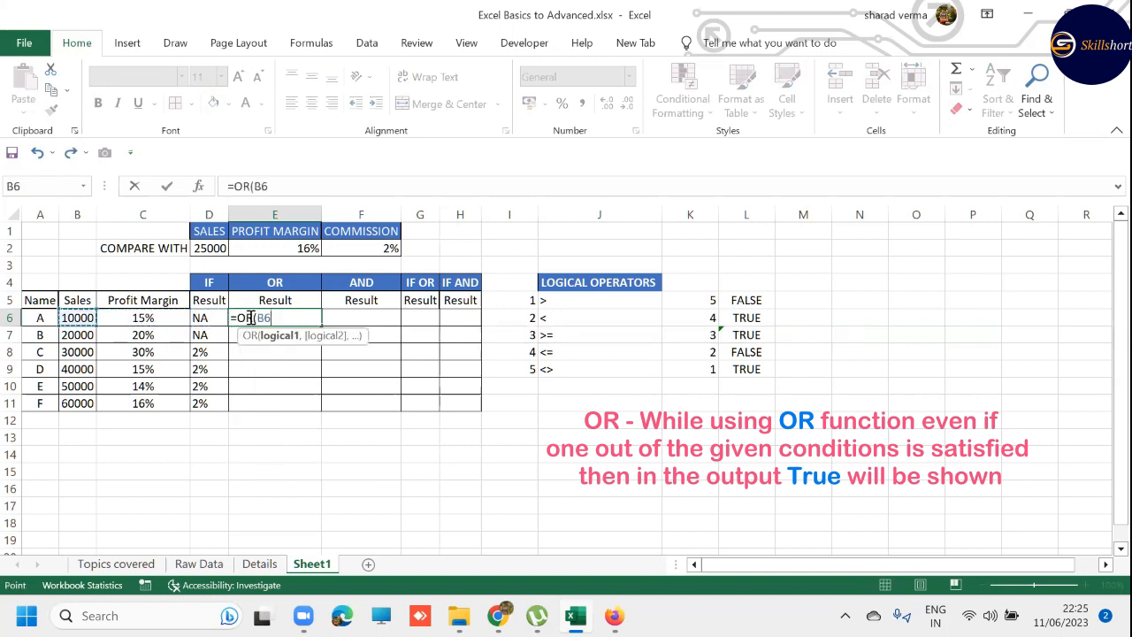
text(>)
key(Up)
key(Up)
key(Up)
key(Up)
key(Left)
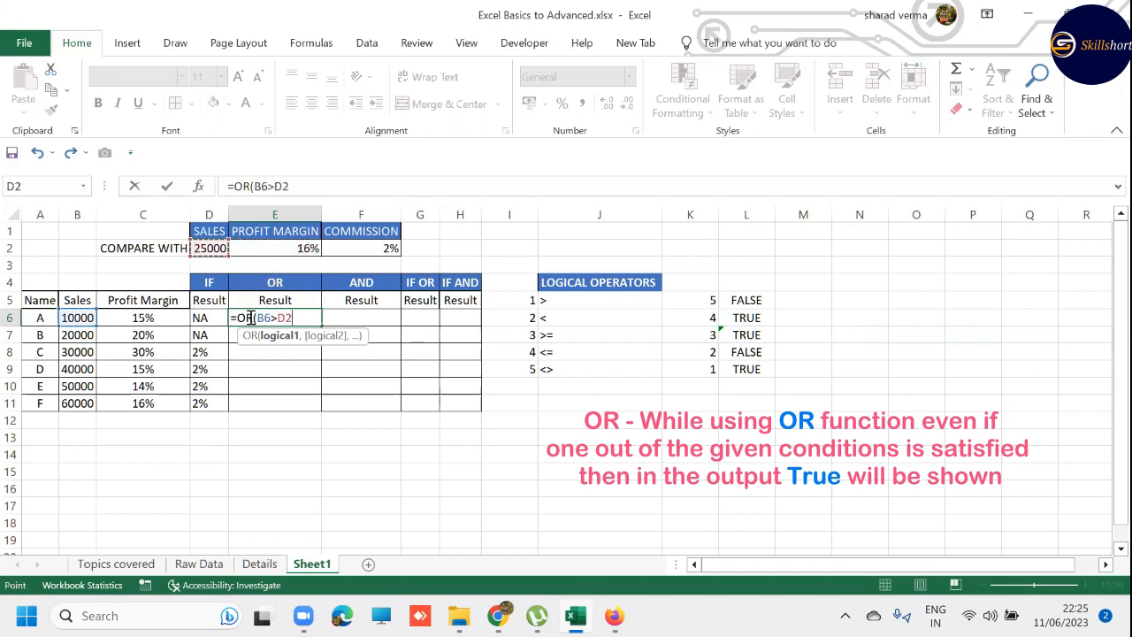
key(XF86AudioMicMute)
key(XF86AudioMicMute)
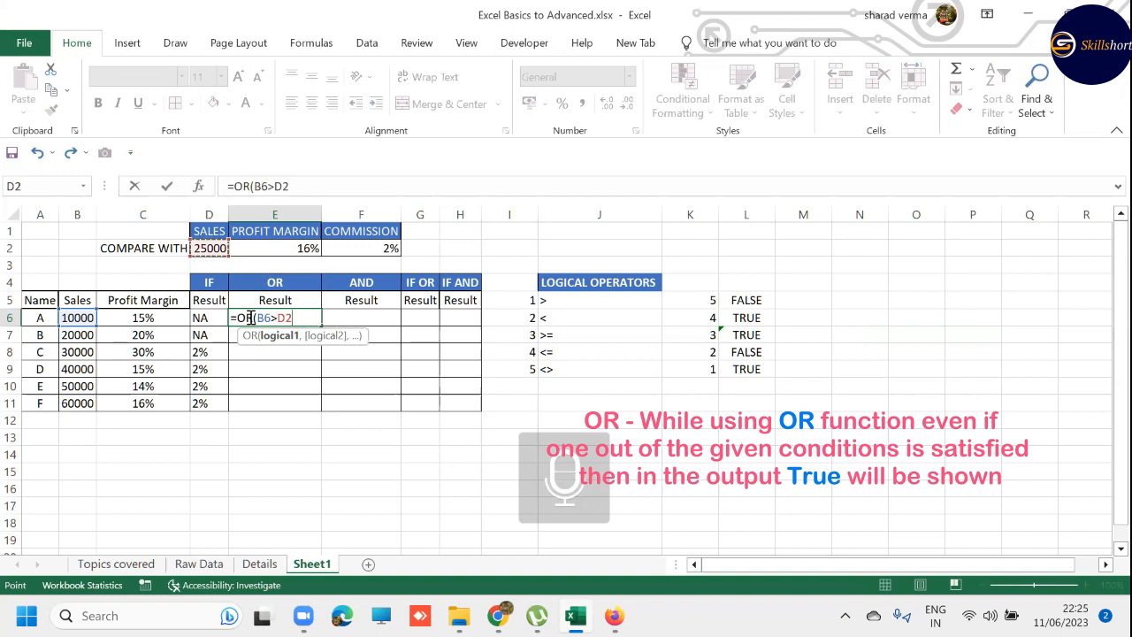
key(F4)
text(,)
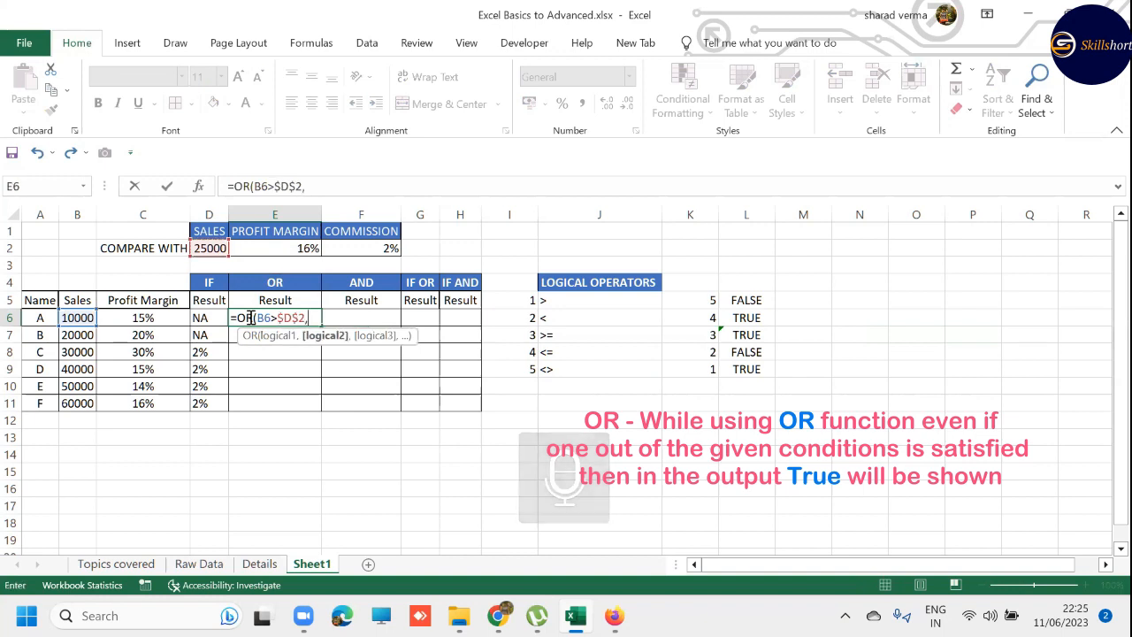
- Add C6>$E$2 as the second condition of E6's OR formula and complete the formula
key(Left)
key(Left)
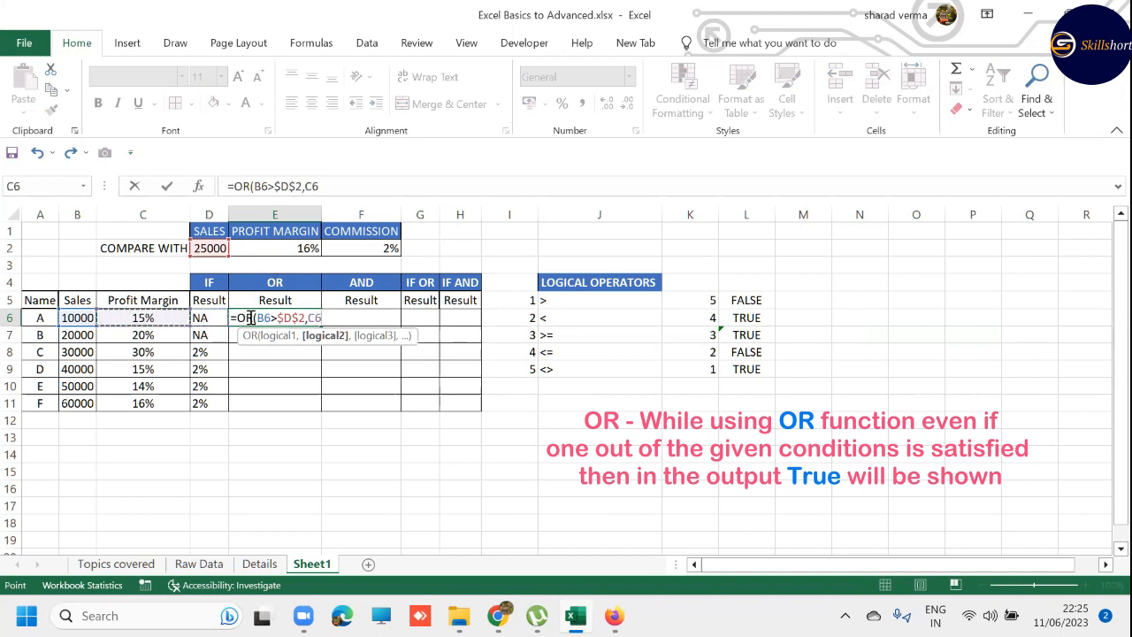
text(>)
key(Up)
key(Up)
key(Up)
key(Up)
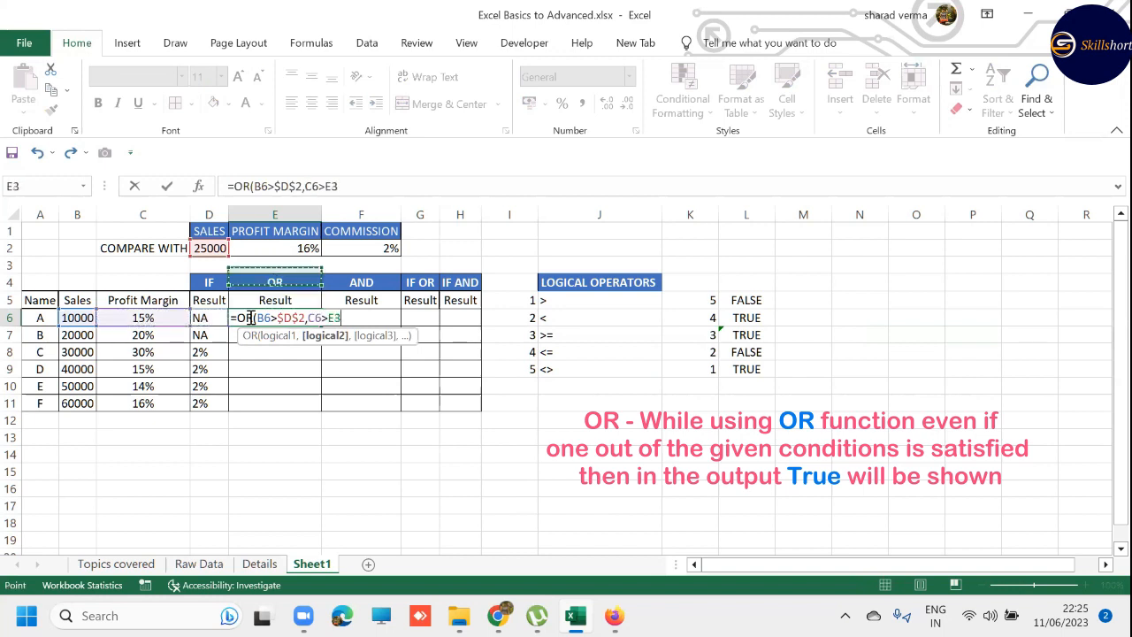
key(F4)
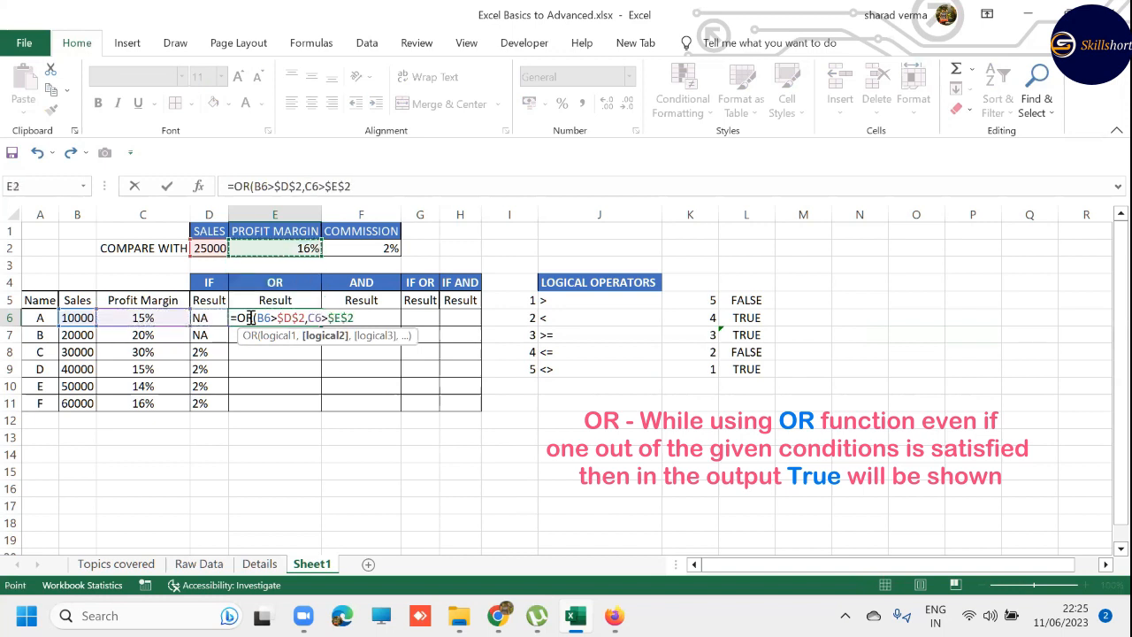
text())
key(Return)
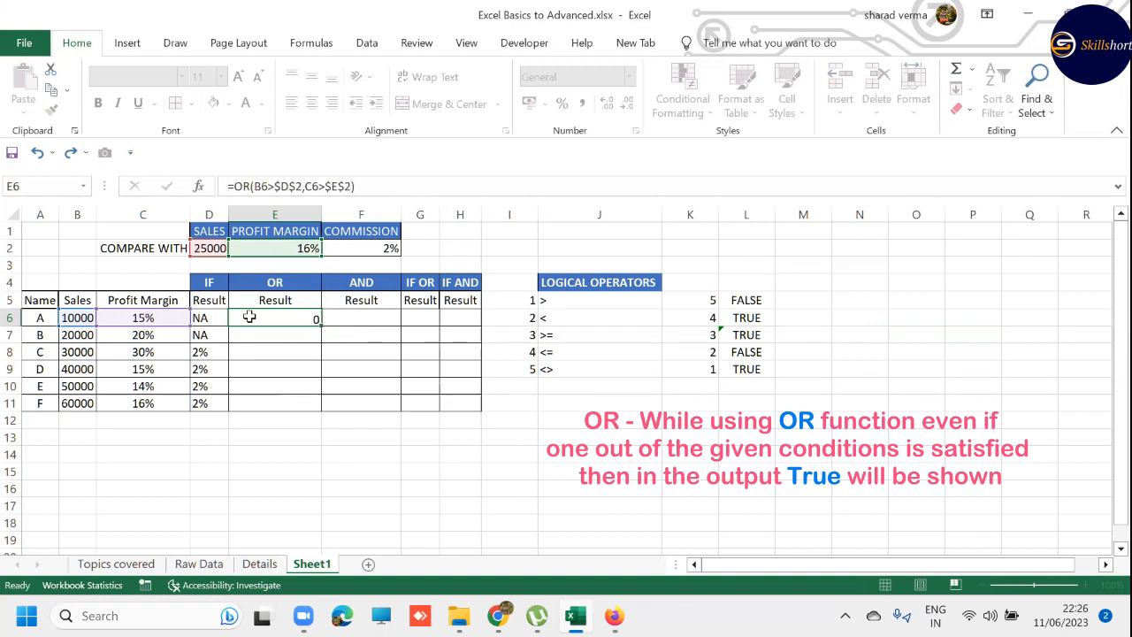
click(251, 317)
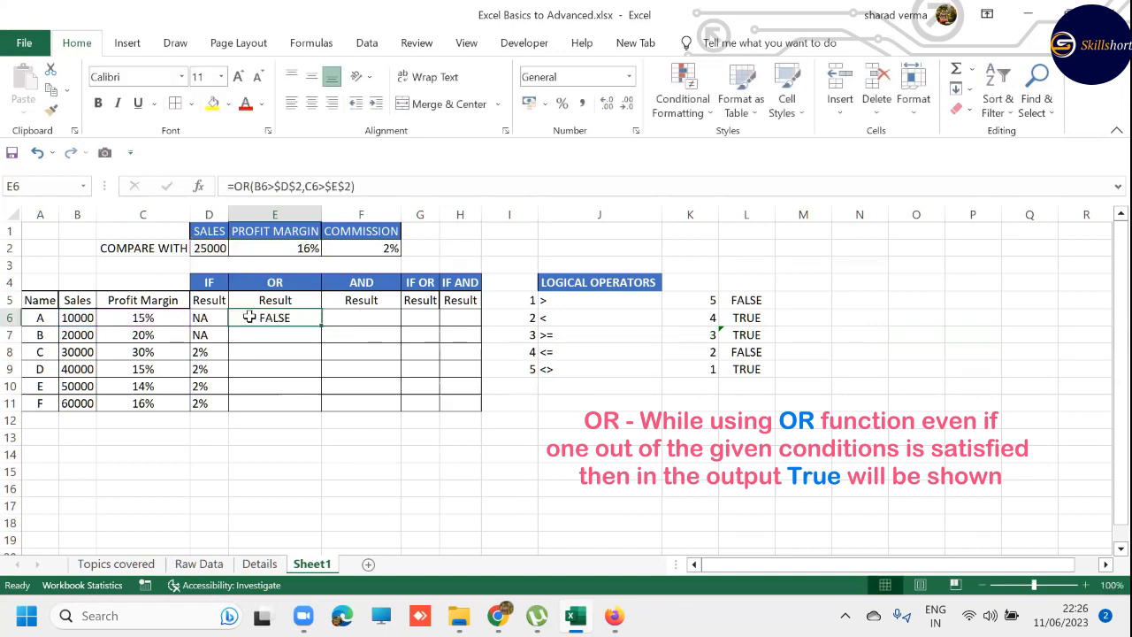
- Check row 6's sales and profit margin against its OR result, and copy E6's OR formula down into E7
click(82, 318)
click(122, 317)
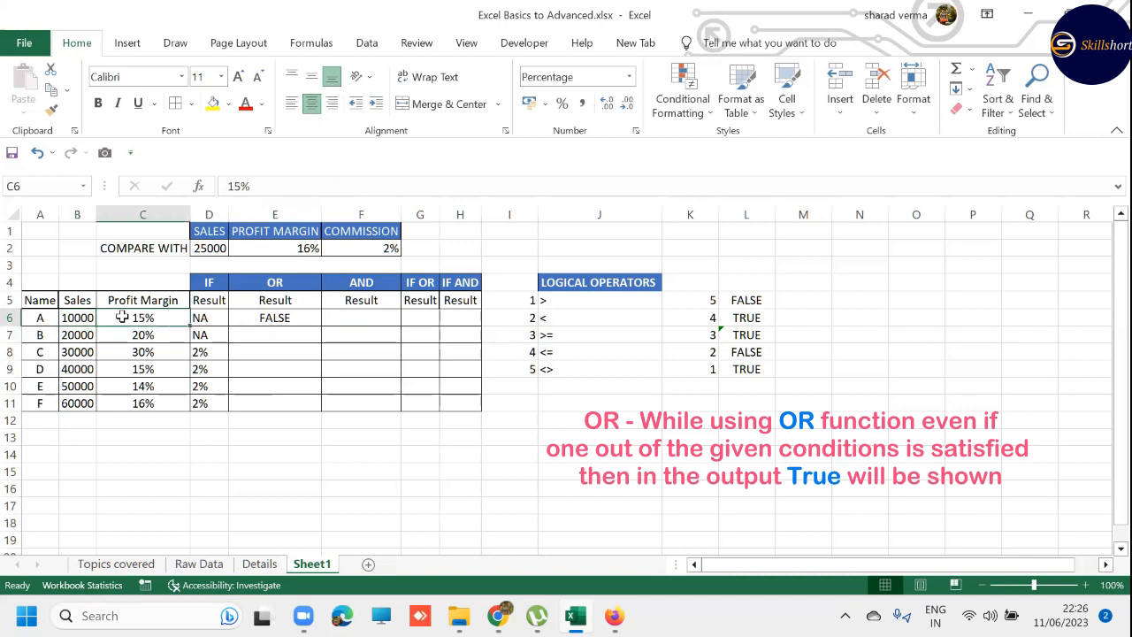
click(269, 323)
click(271, 336)
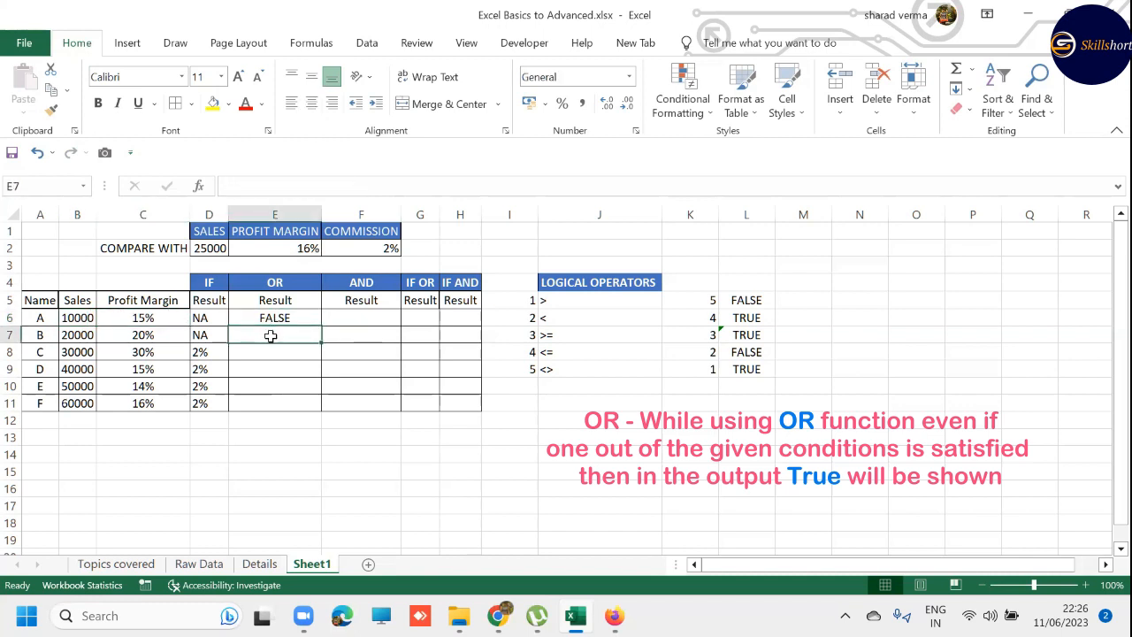
key(ctrl+d)
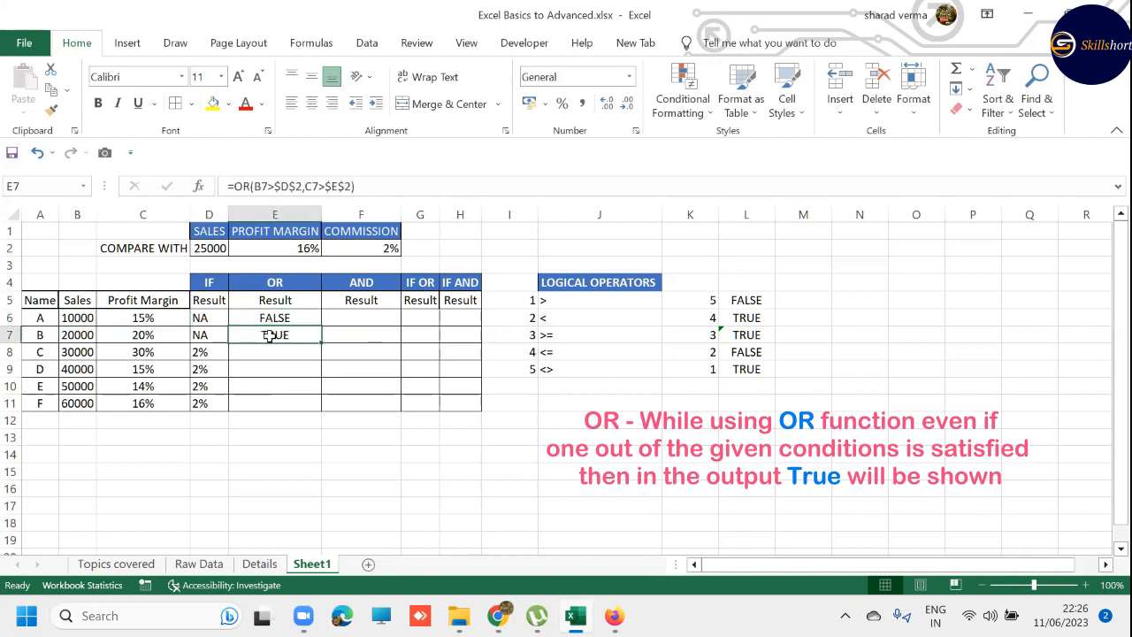
- Compare row 7's sales and profit margin with the profit margin threshold in E2
click(73, 335)
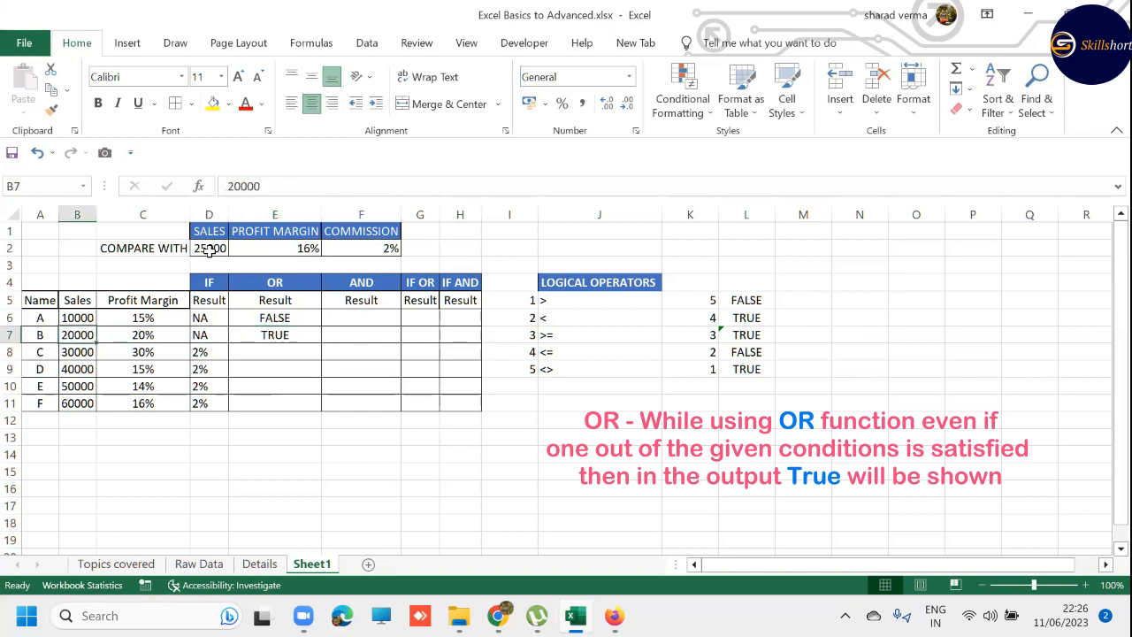
click(152, 333)
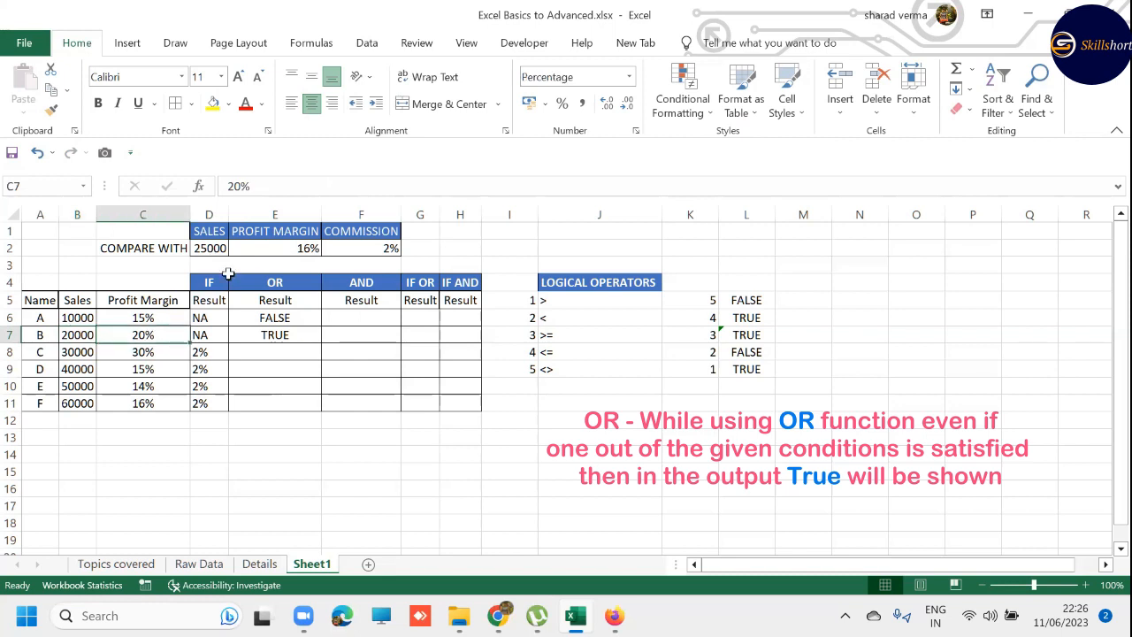
click(265, 250)
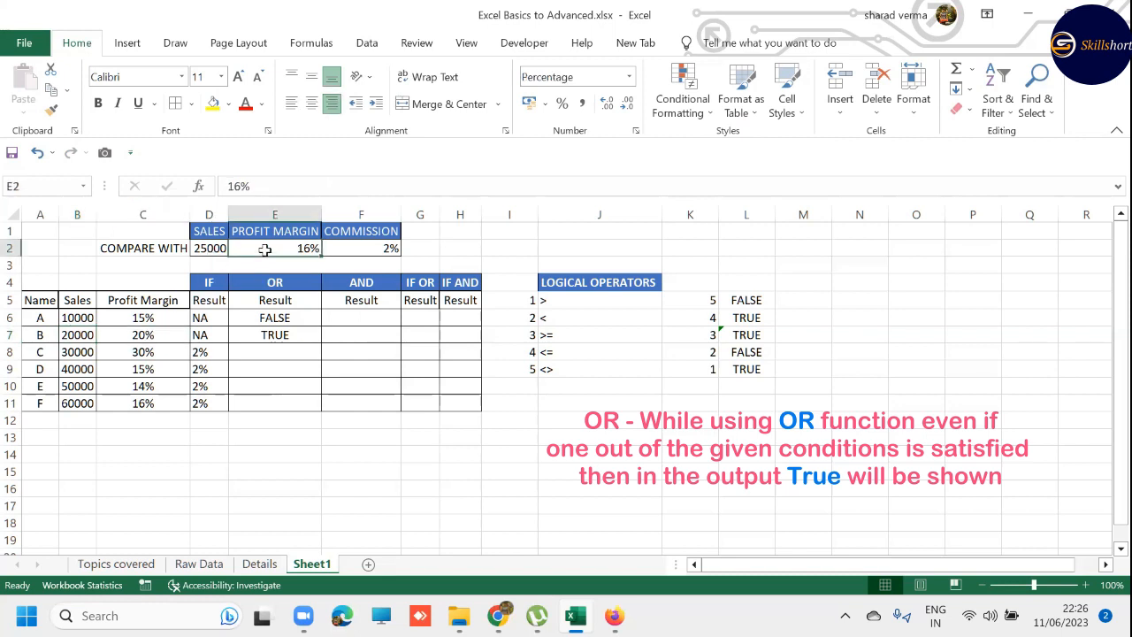
- Evaluate B7>$D$2 and C7>$E$2 separately inside E7's OR formula, leaving the stored formula intact
double_click(270, 335)
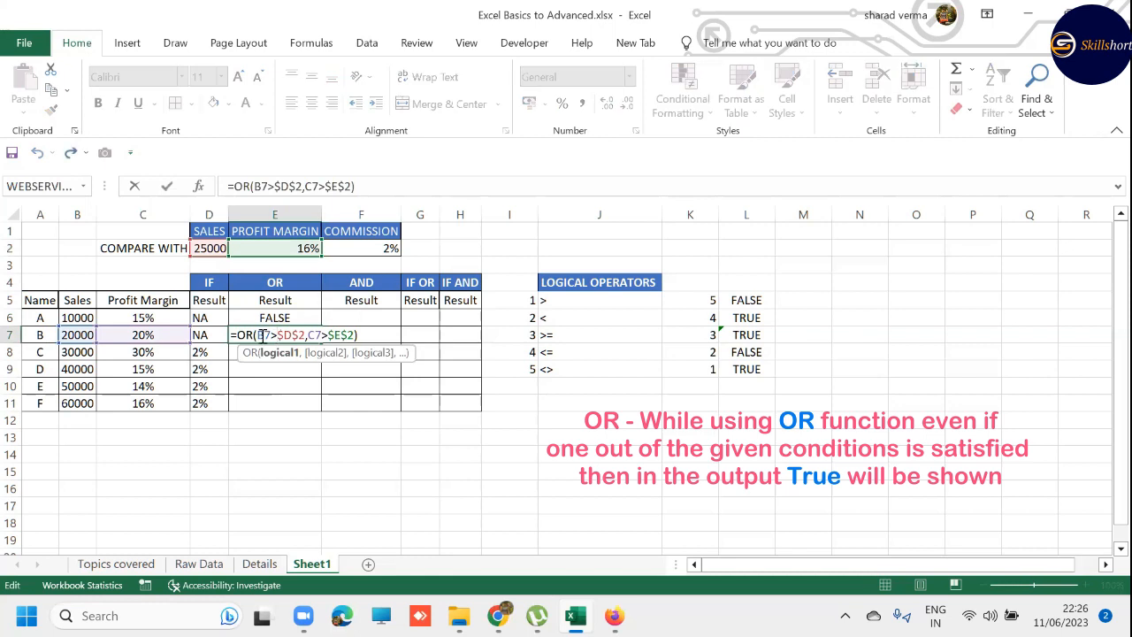
drag(259, 334, 302, 334)
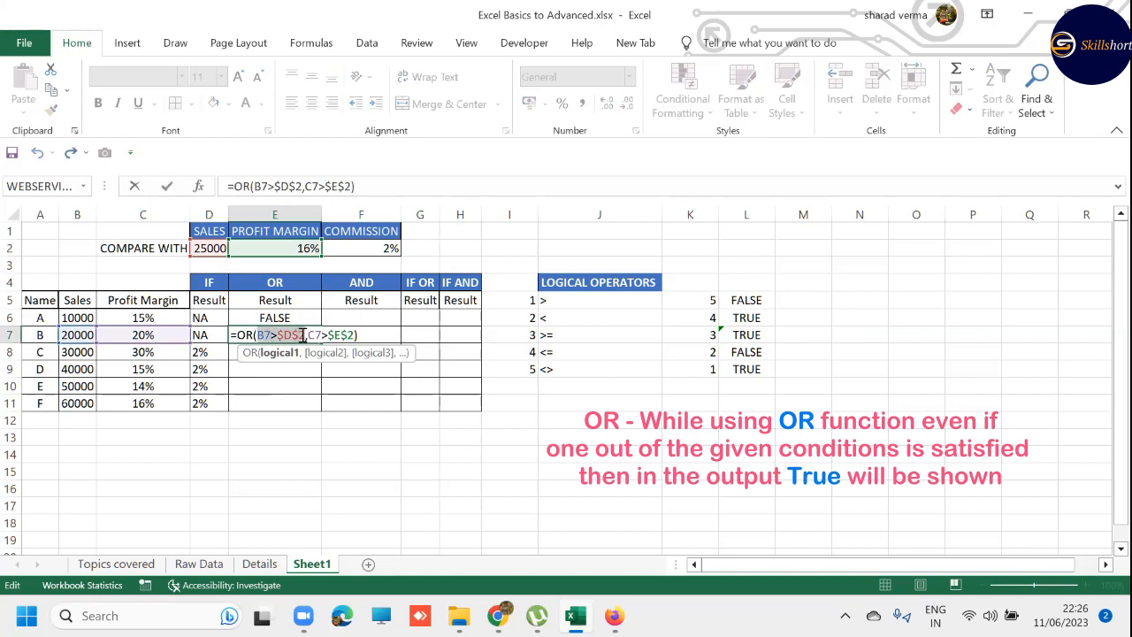
key(F9)
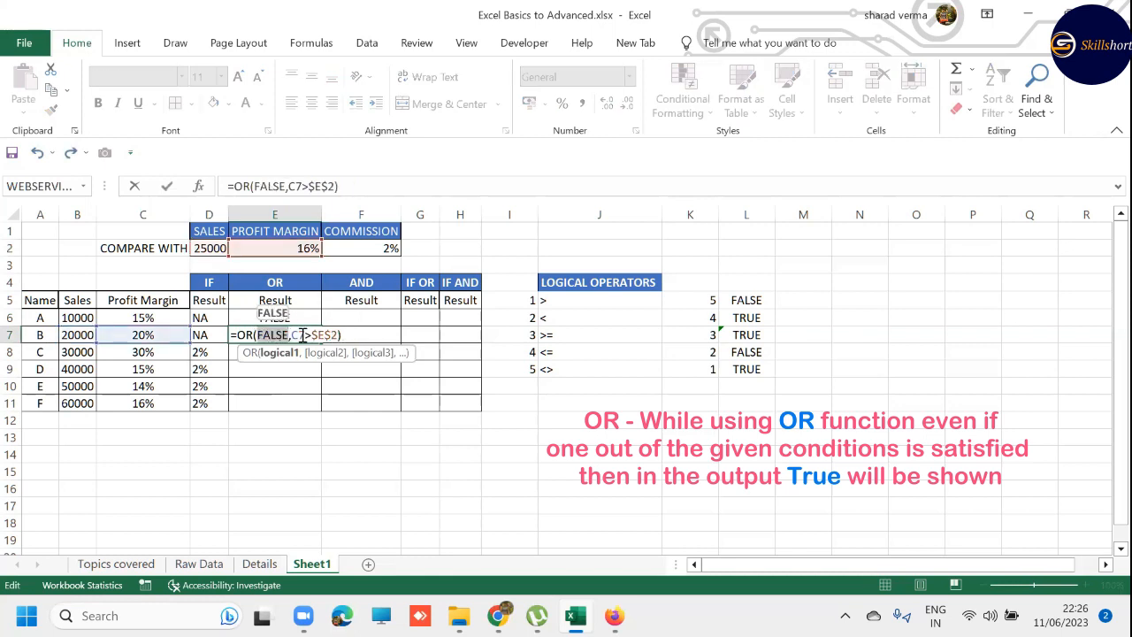
drag(291, 334, 338, 334)
key(F9)
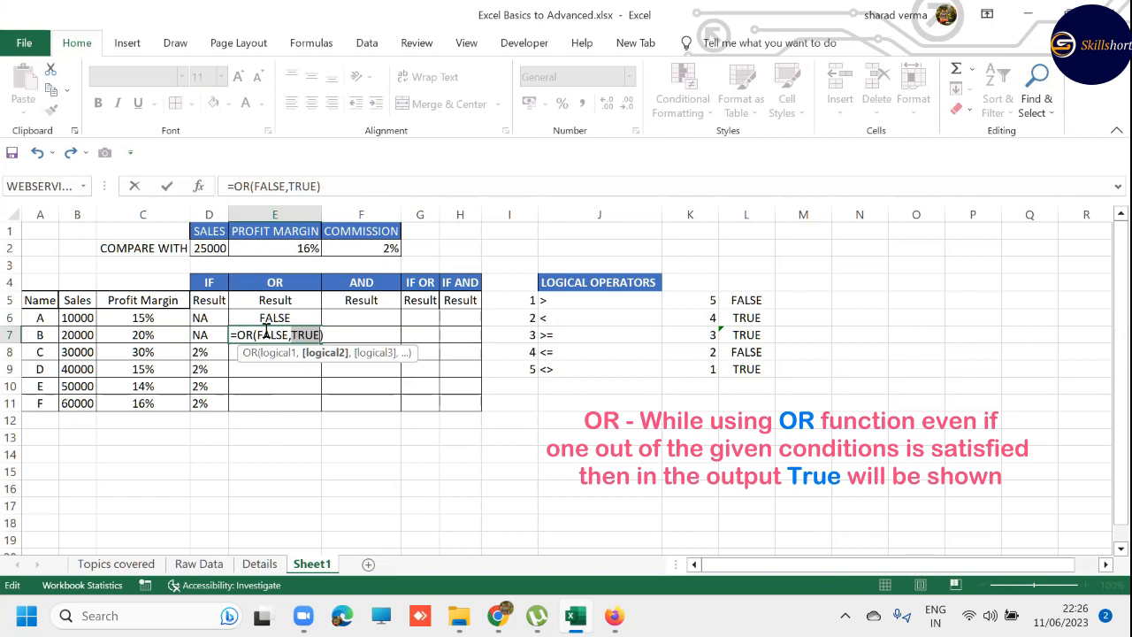
key(Escape)
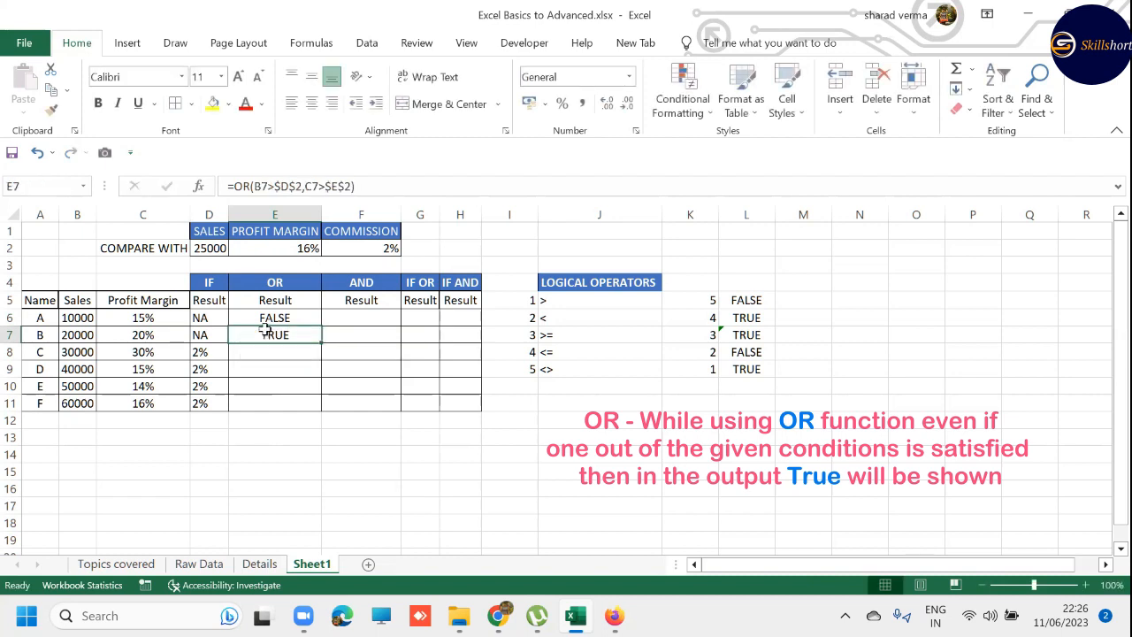
- Fill E7's OR formula through E7:E11
key(shift+Down)
key(shift+Down)
key(shift+Down)
key(shift+Down)
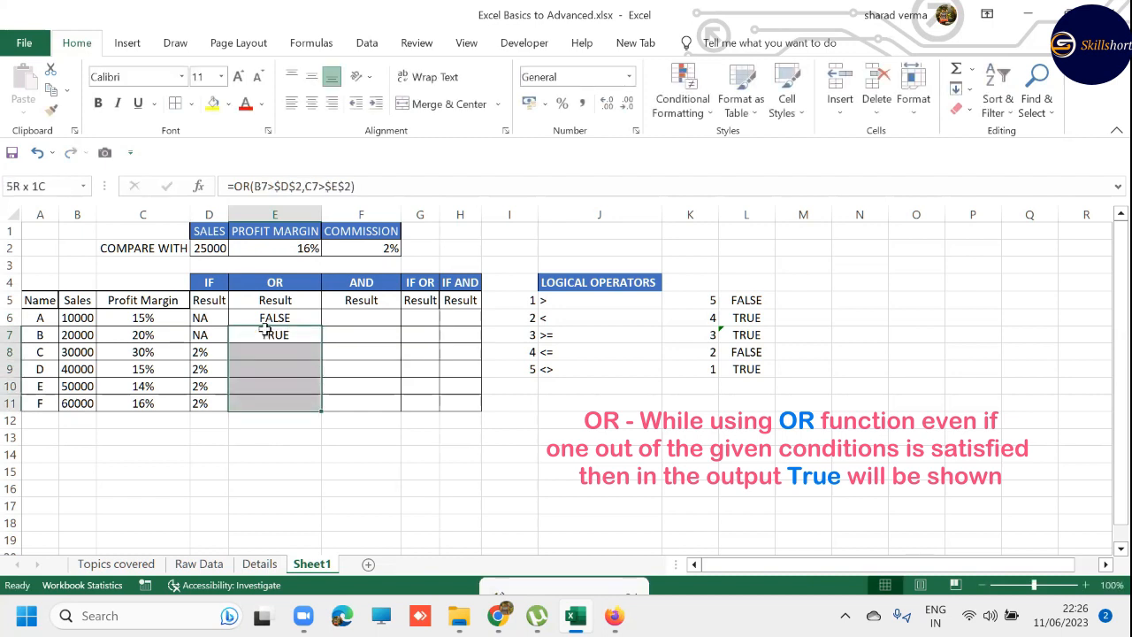
key(F2)
key(ctrl+Return)
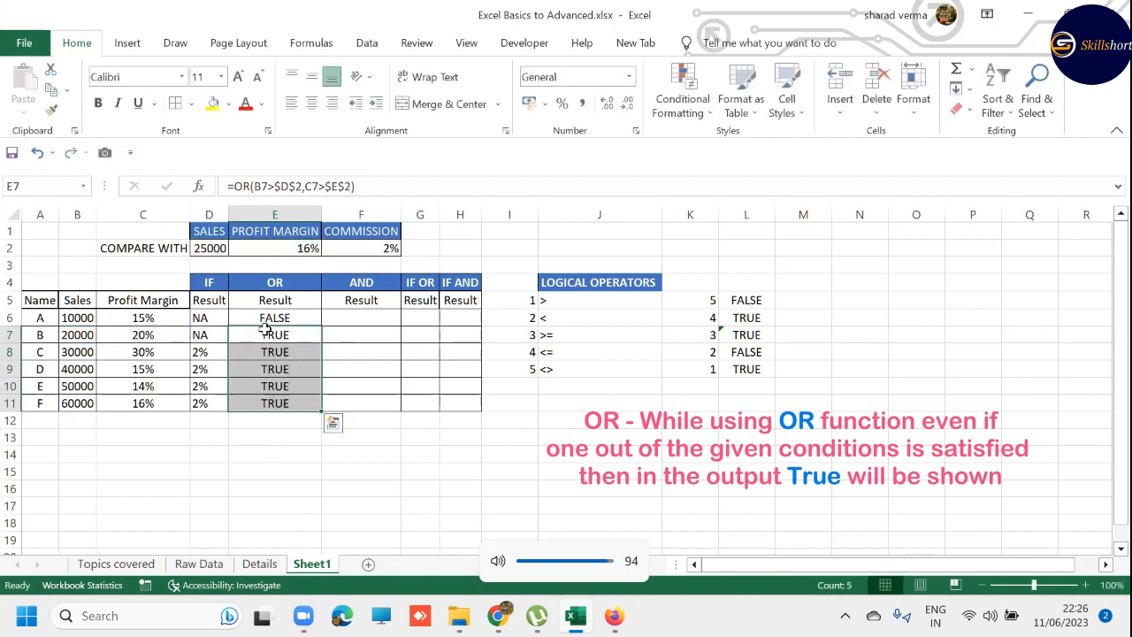
- Review the copied OR formulas down to E11 and the IF formula in D10
key(Down)
key(Down)
key(Down)
key(Down)
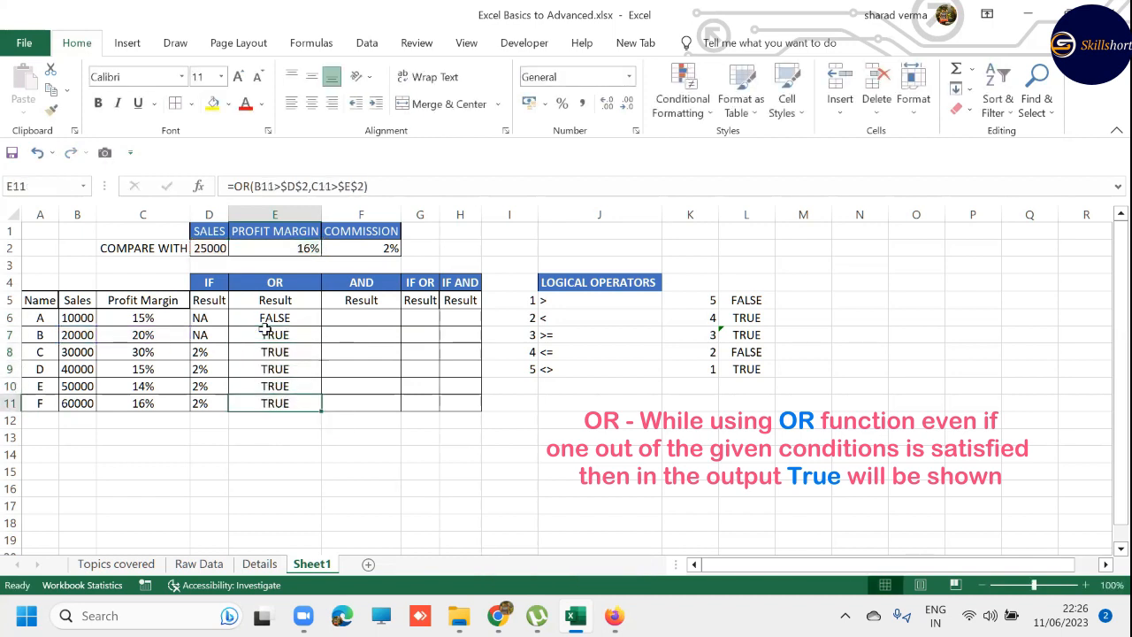
key(Left)
key(Up)
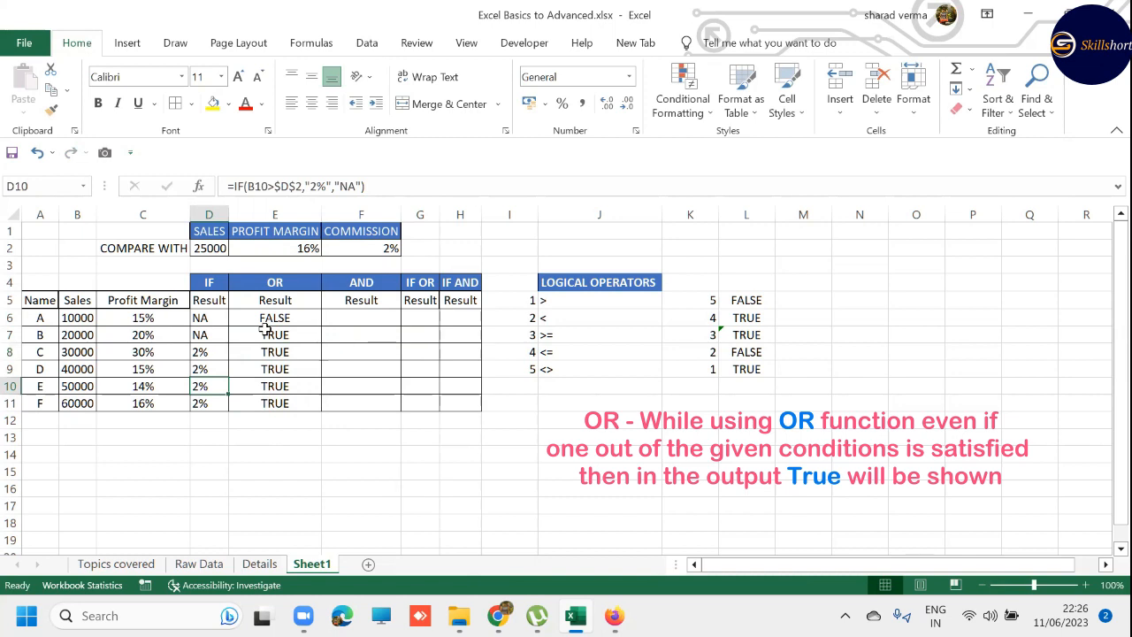
- Begin an AND formula in F6 of the AND result column
click(341, 320)
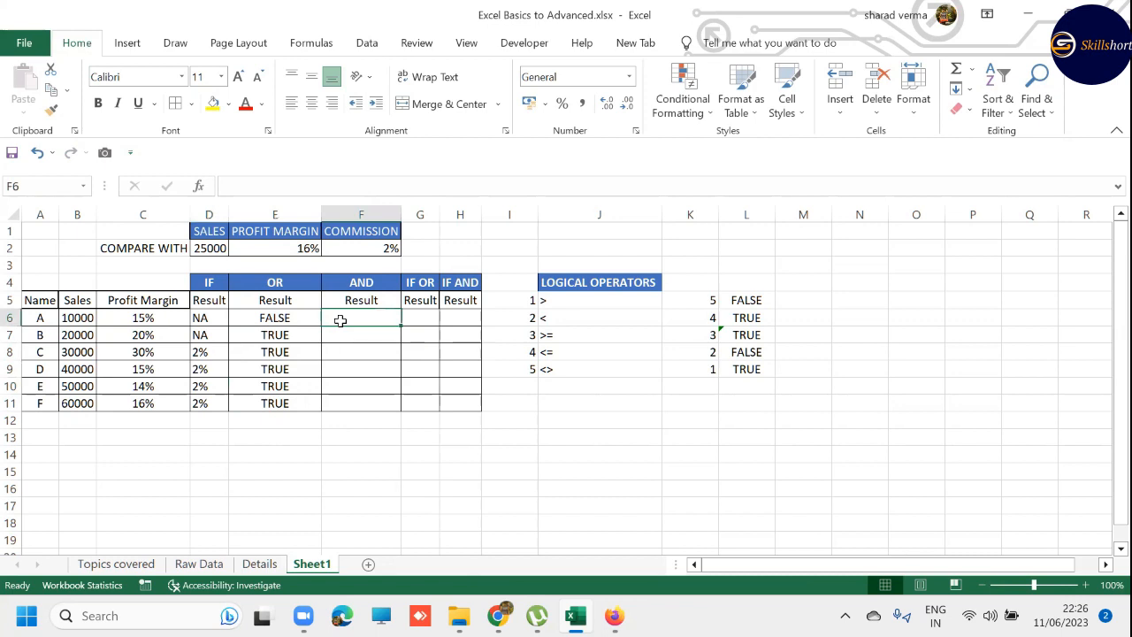
text(=AND)
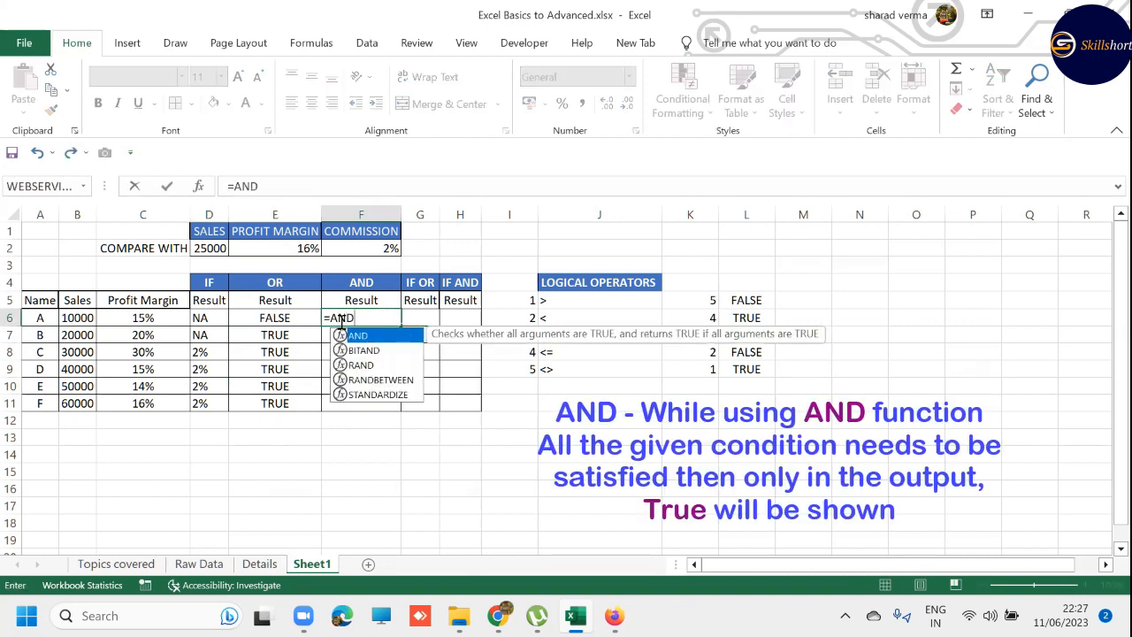
text(()
key(BackSpace)
text(()
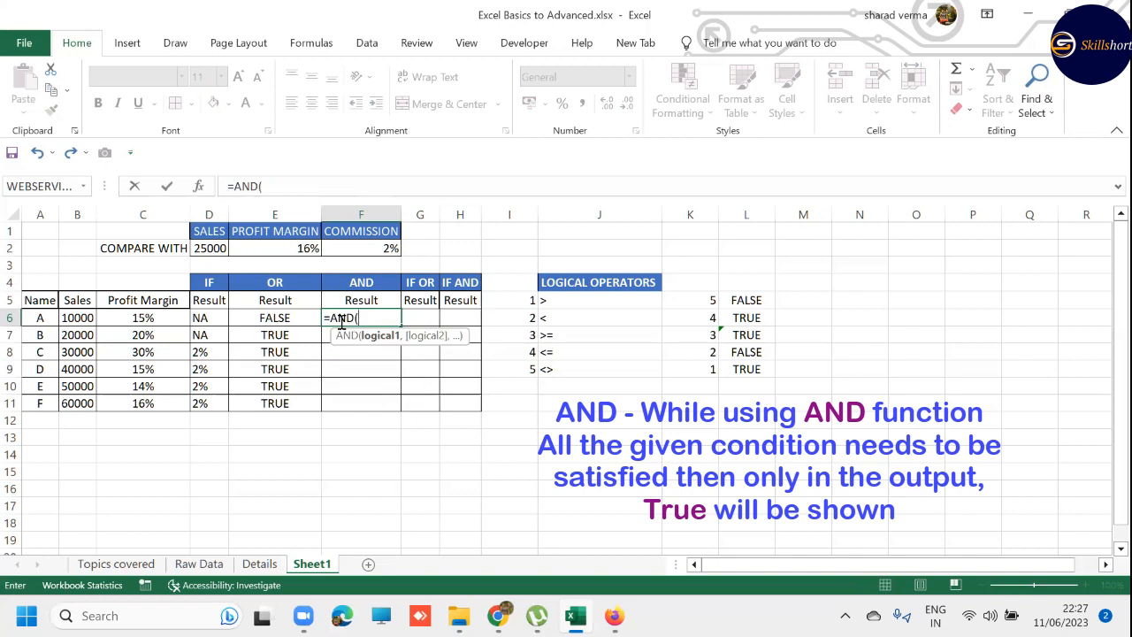
- Enter B6>$D$2 as the first condition of F6's AND formula, with an absolute reference to the sales threshold
key(Left)
key(Left)
key(Left)
key(Left)
text(>)
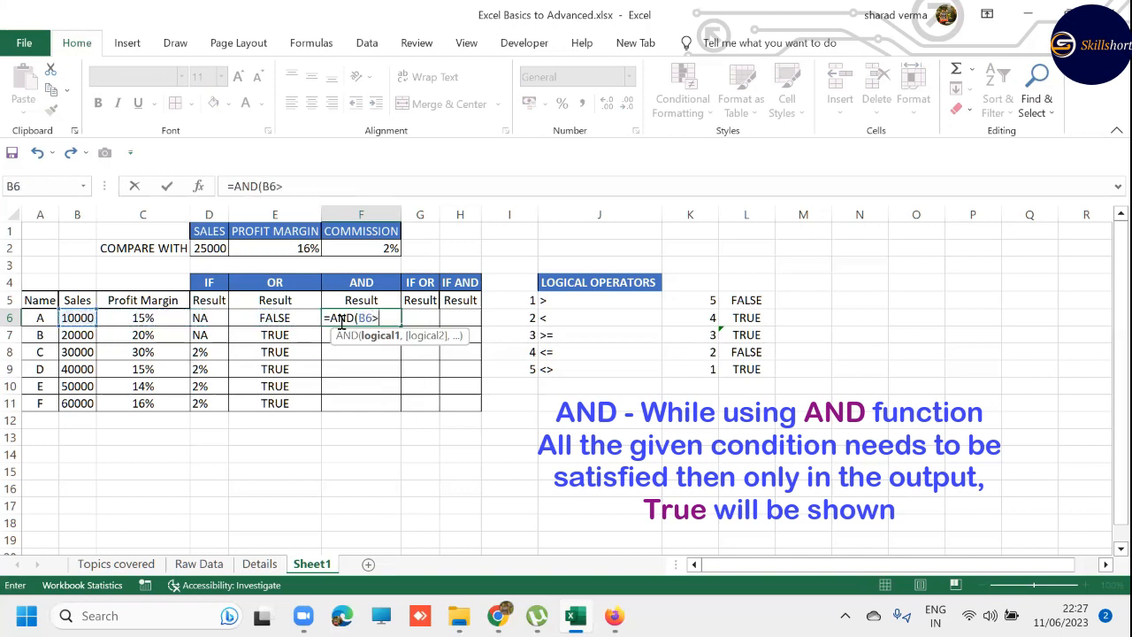
key(Up)
key(Up)
key(Up)
key(Up)
key(Left)
- Complete F6's AND formula with C6>$E$2 as the second condition, using an absolute reference to the profit margin threshold
key(Left)
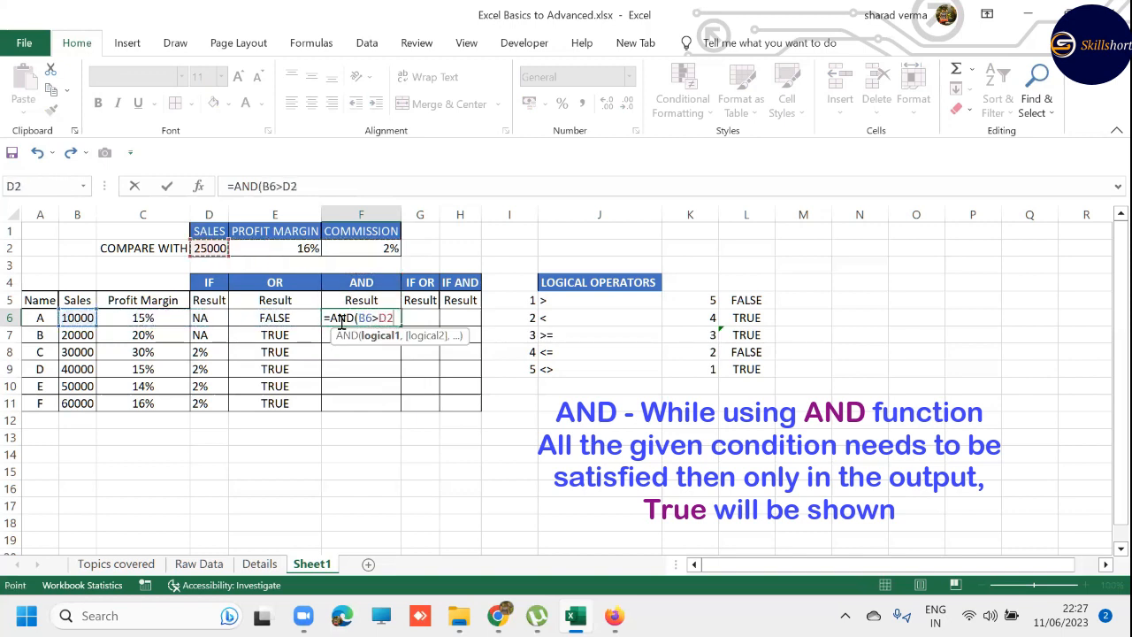
key(F4)
text(,)
key(Left)
key(Left)
key(Left)
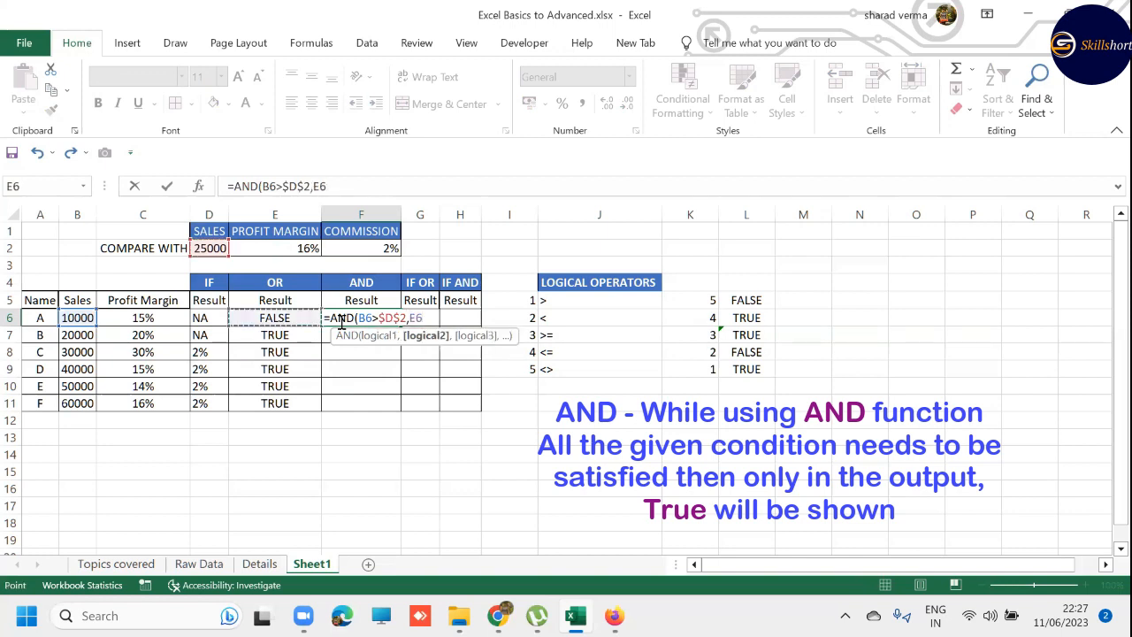
text(>)
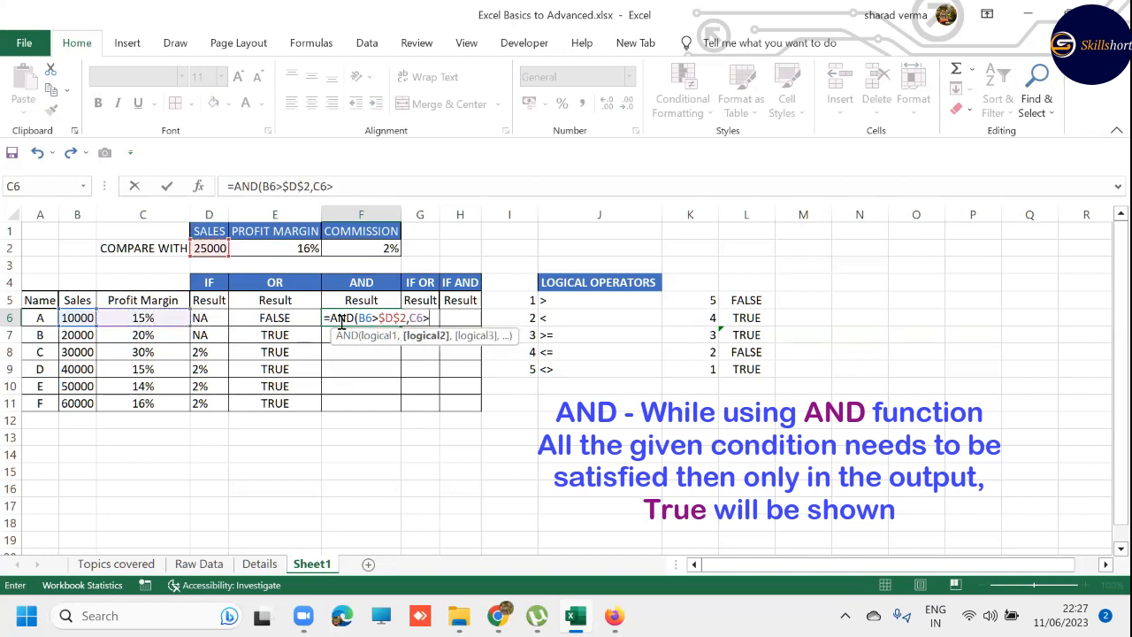
key(Up)
key(Up)
key(Up)
key(Up)
key(Left)
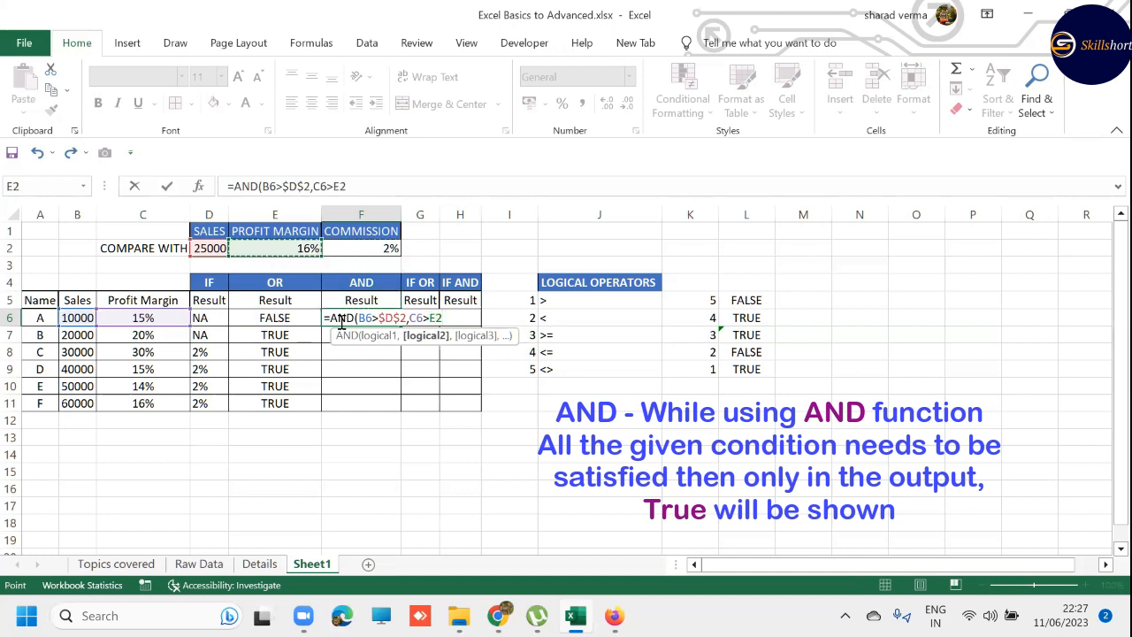
key(F4)
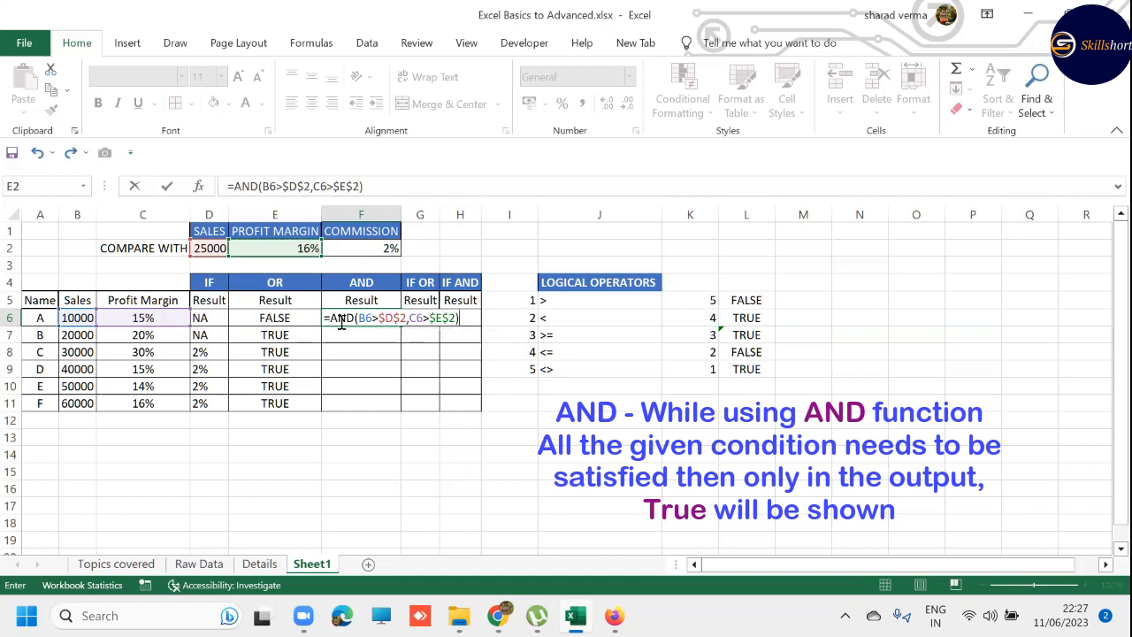
key(Return)
- Fill F6's AND formula through the AND result column in F6:F11
click(341, 320)
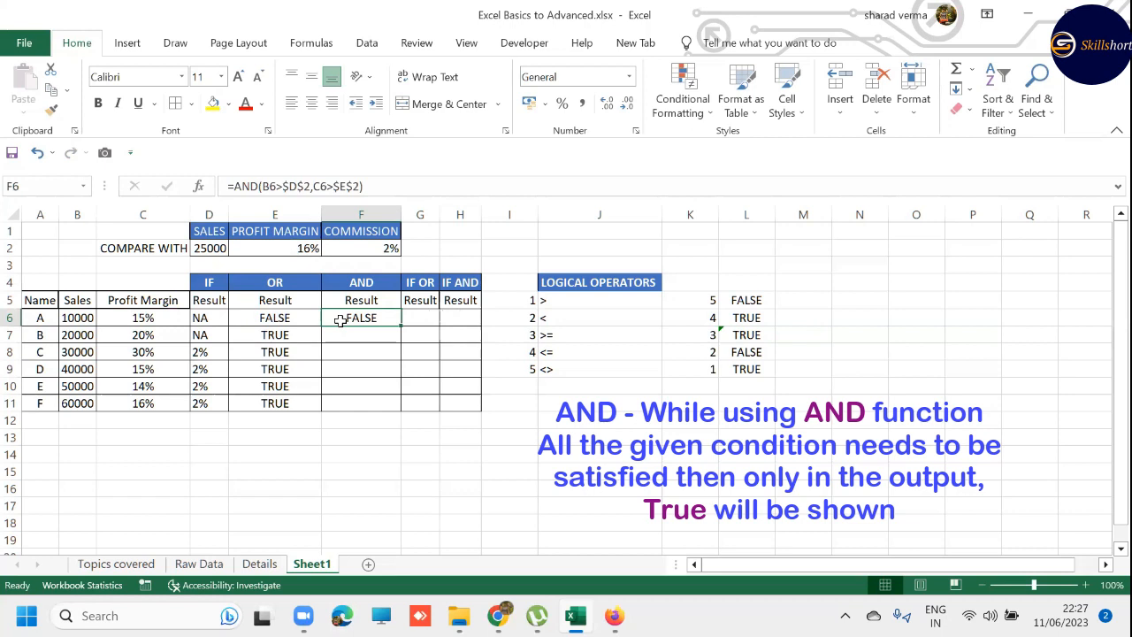
key(shift+Down)
key(shift+Down)
key(shift+Down)
key(shift+Down)
key(shift+Down)
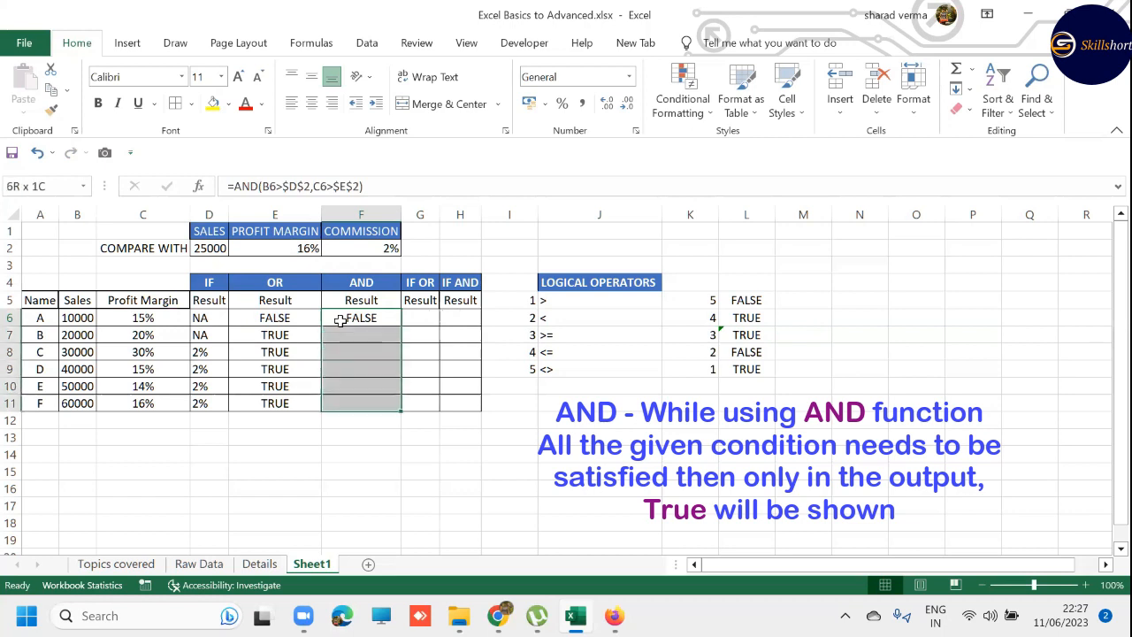
key(F2)
key(ctrl+Return)
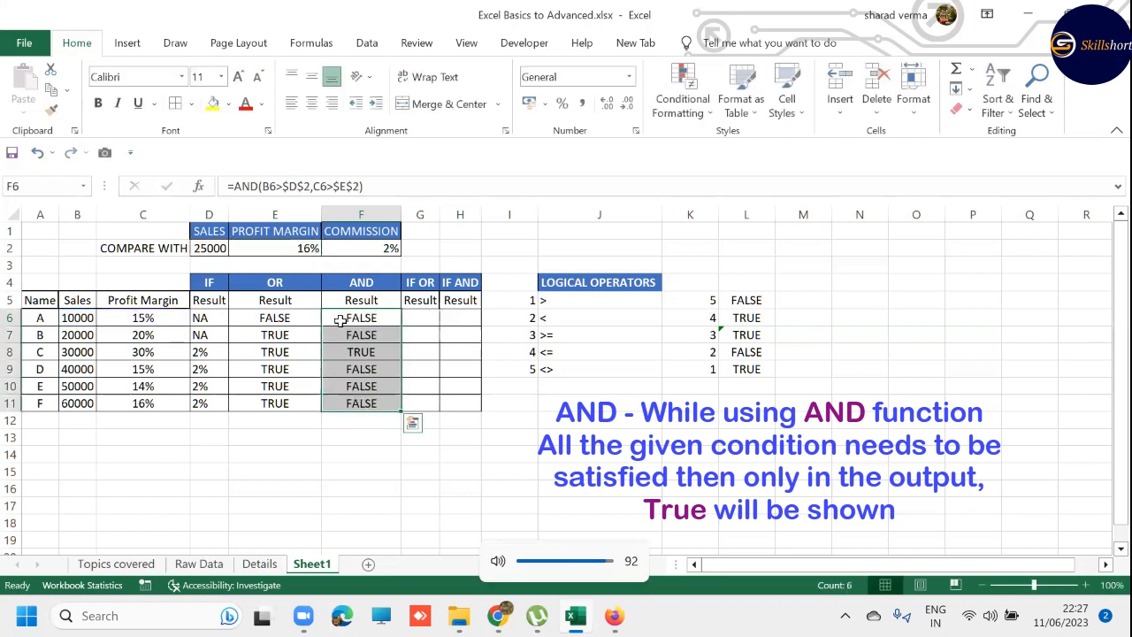
- Compare the OR and AND results row by row with each person's sales, profit margin and the thresholds in row 2
key(Down)
key(Down)
key(Left)
key(Up)
key(Up)
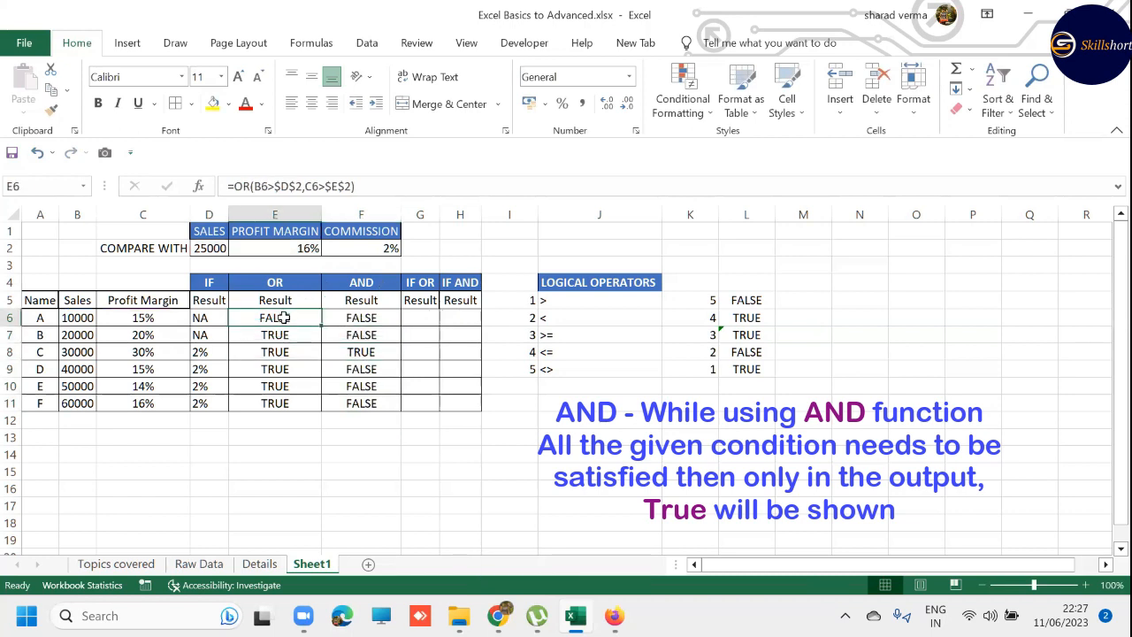
drag(284, 318, 343, 334)
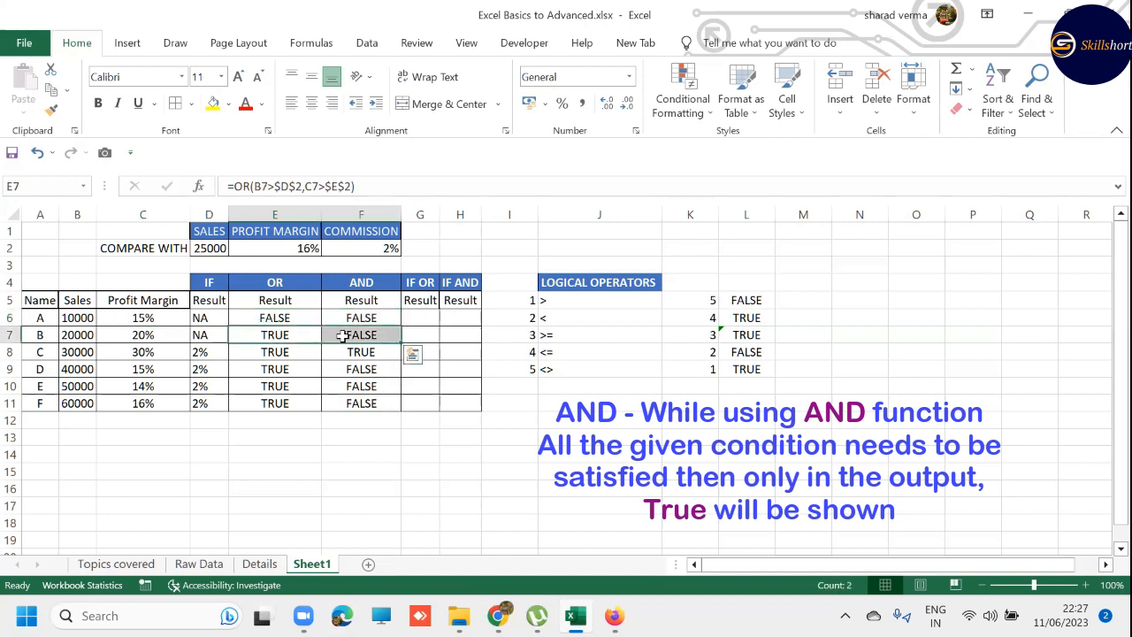
click(148, 336)
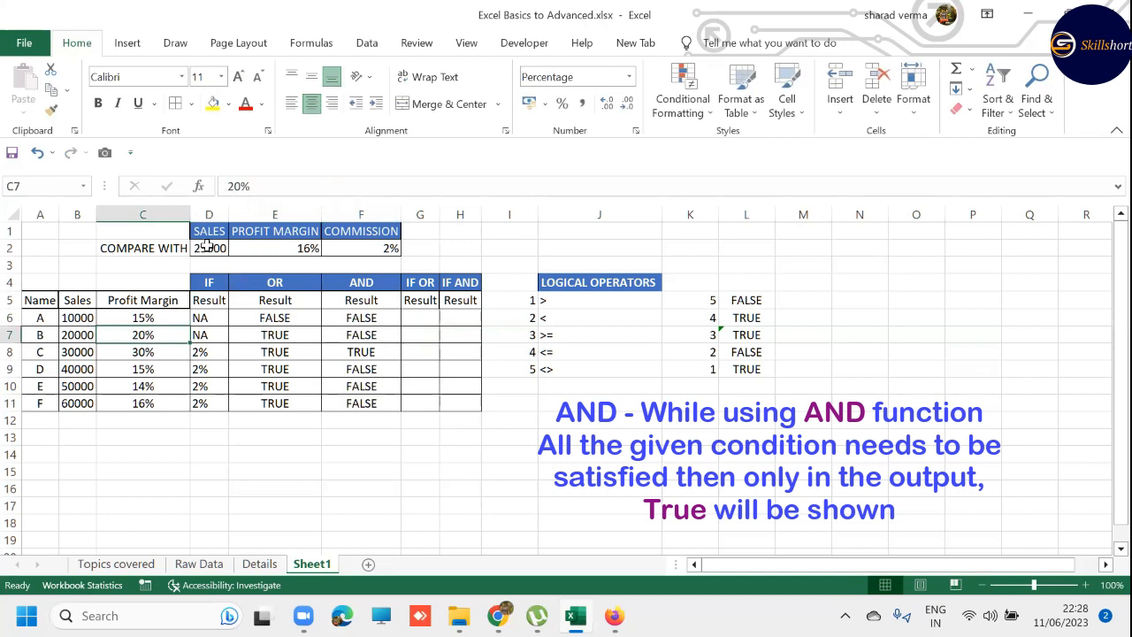
click(74, 334)
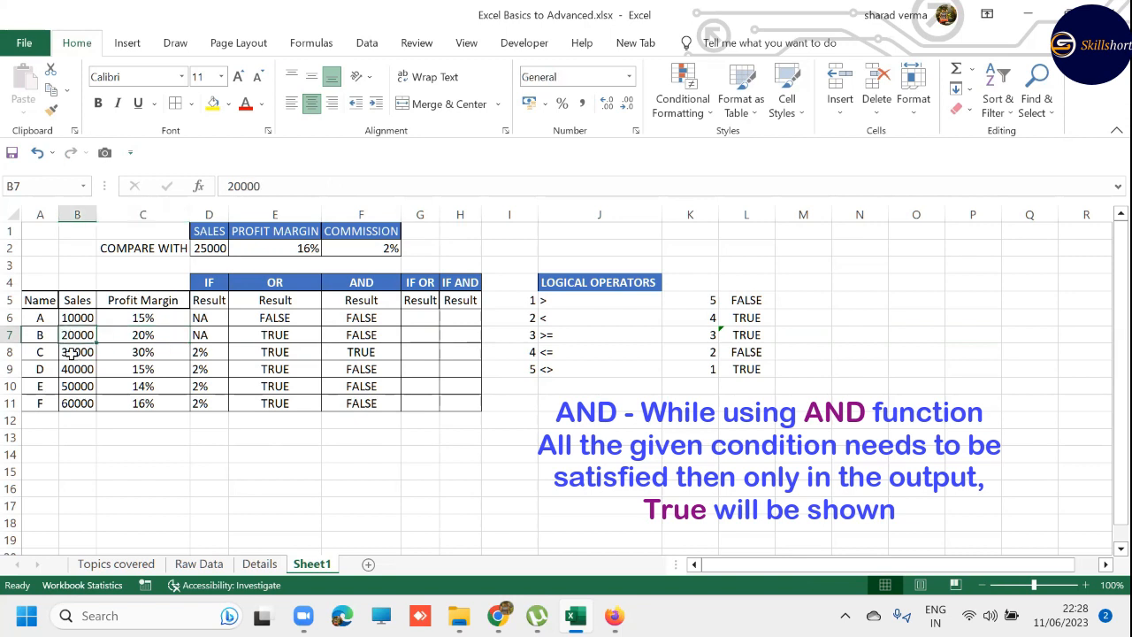
click(11, 351)
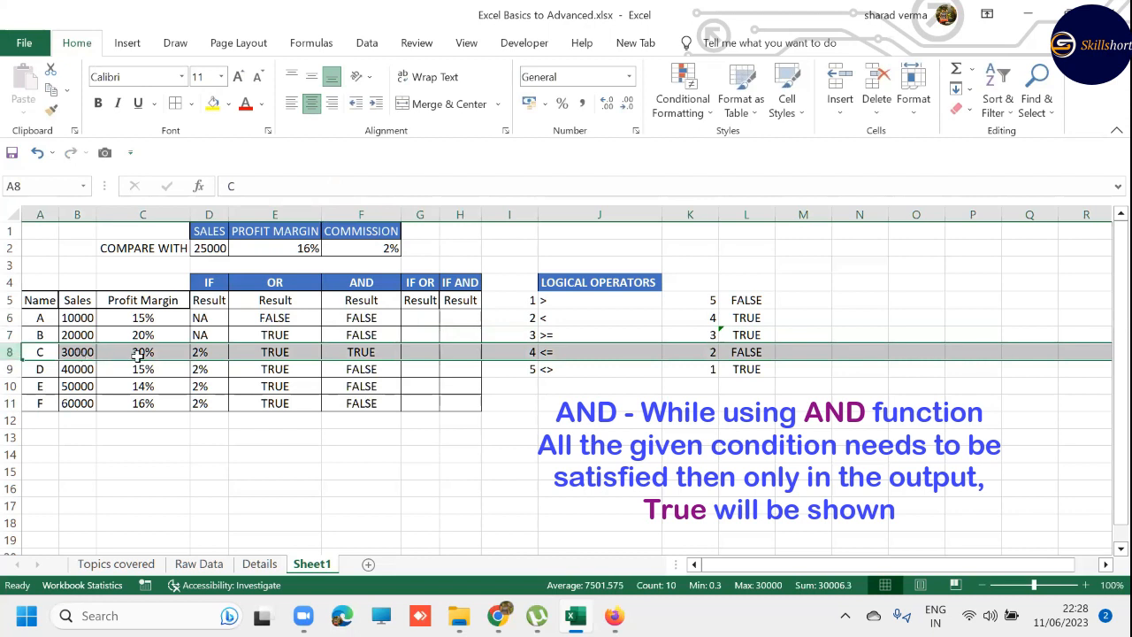
click(78, 367)
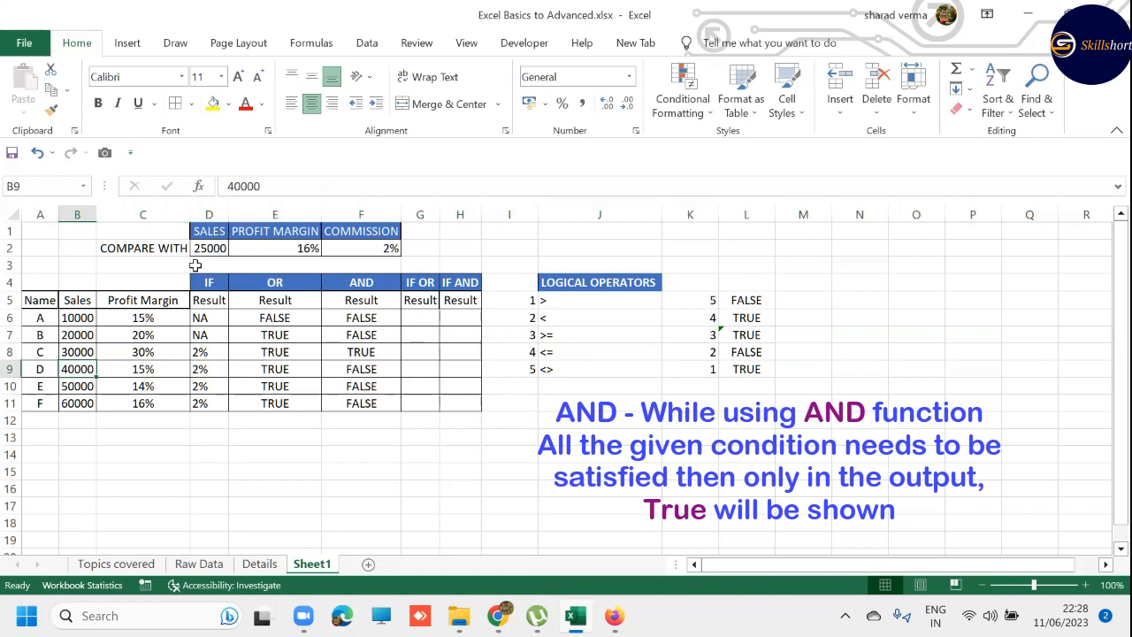
click(145, 371)
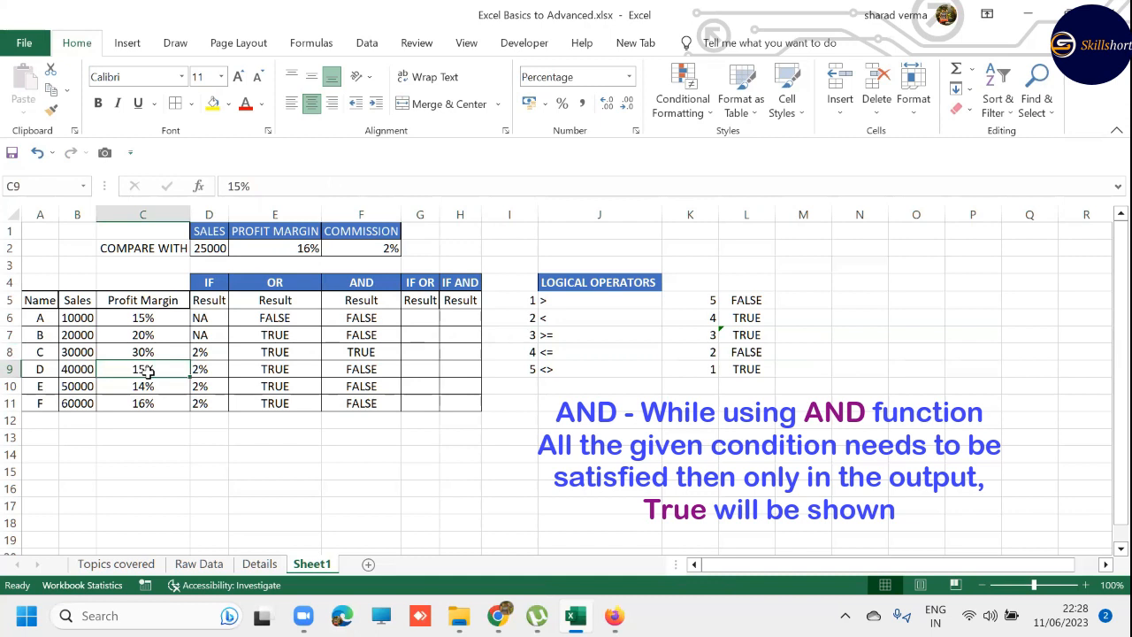
click(11, 403)
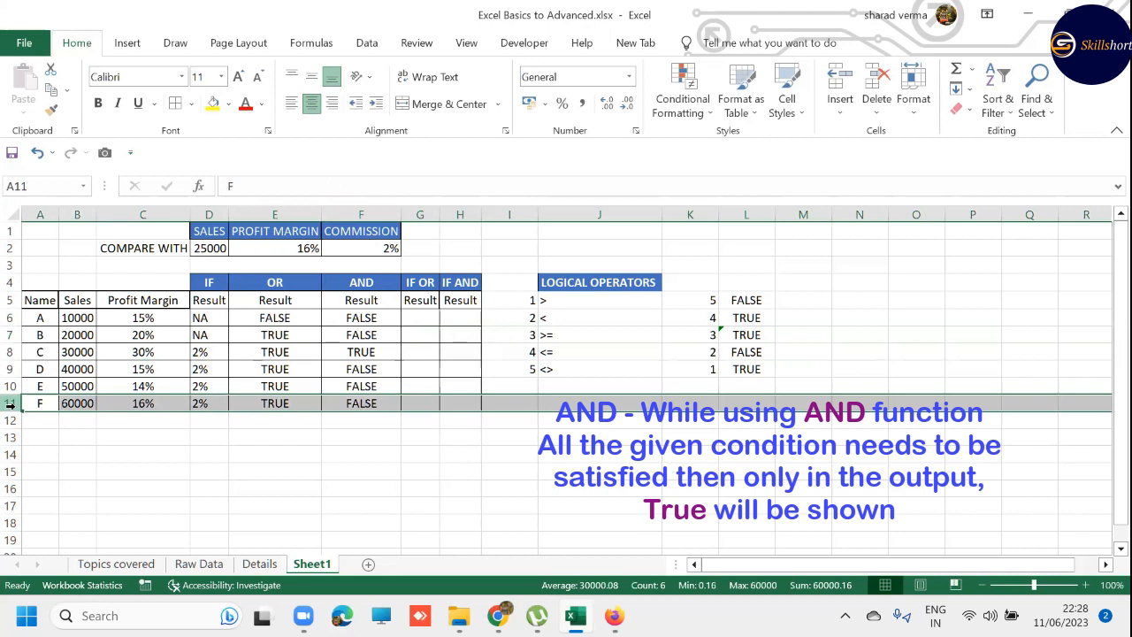
click(83, 403)
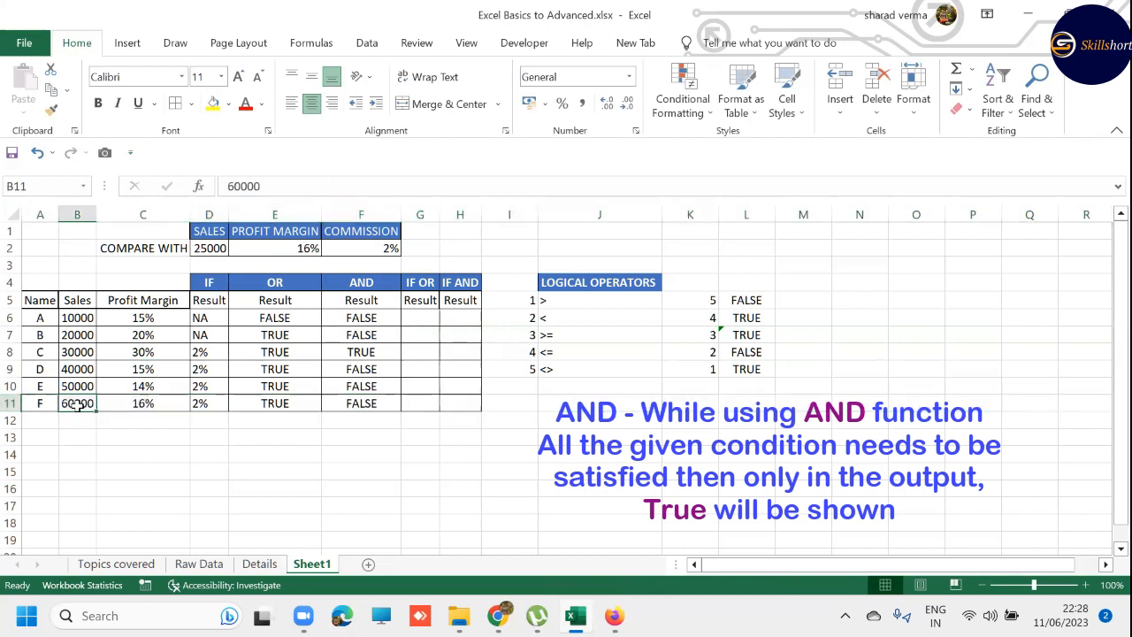
- Set F's profit margin in C11 to 16.5% and display it with two decimal places
click(146, 406)
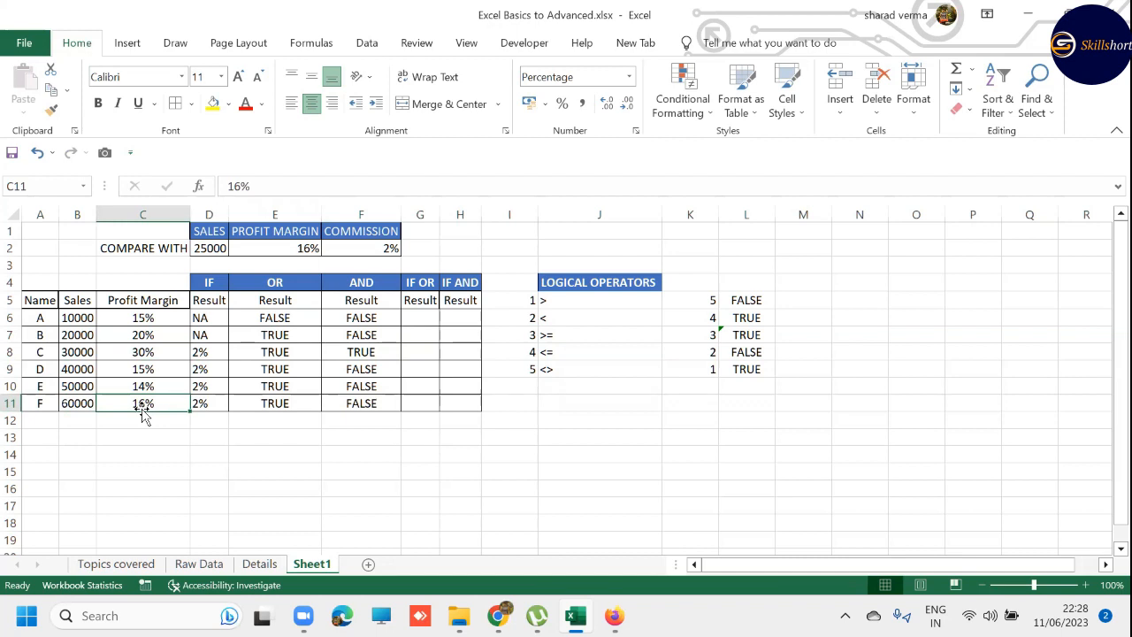
click(242, 186)
text(.5)
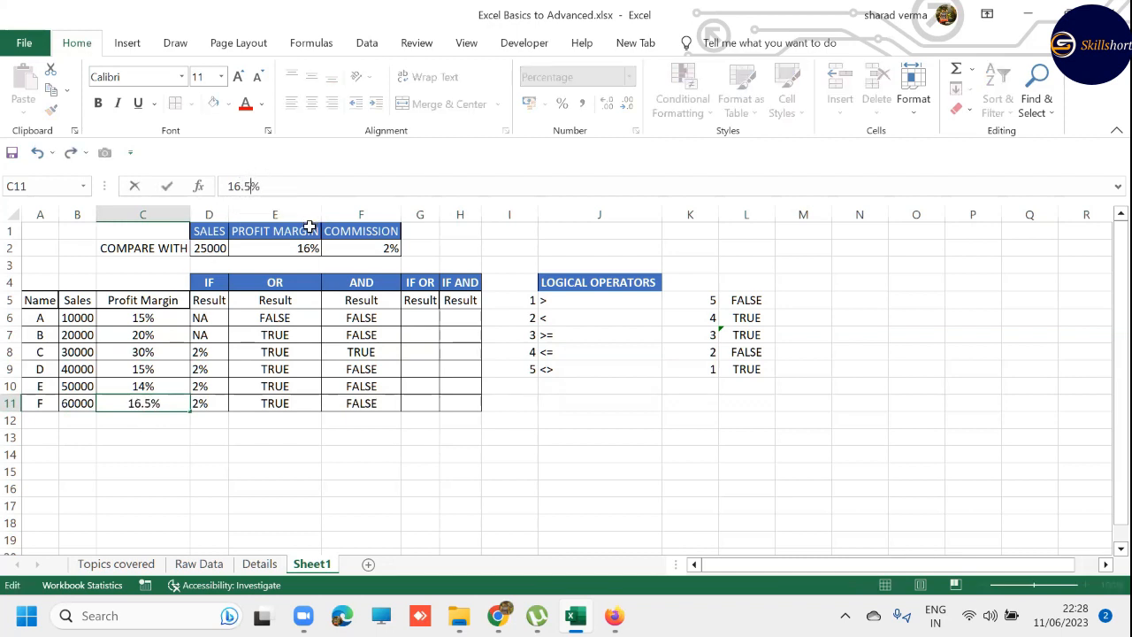
key(Return)
key(Up)
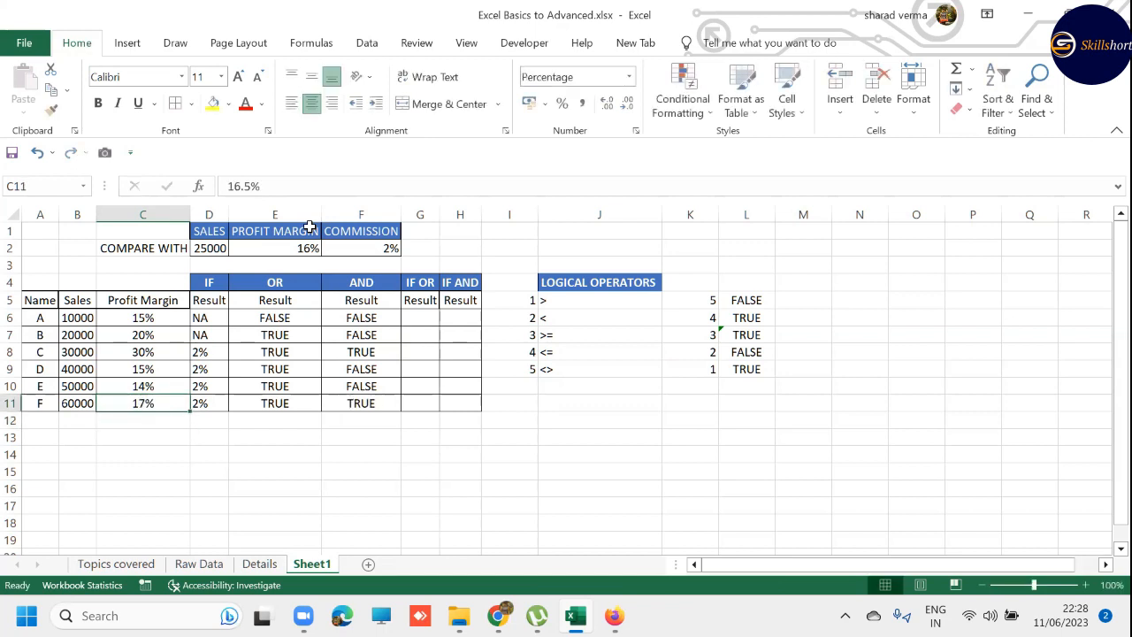
click(607, 103)
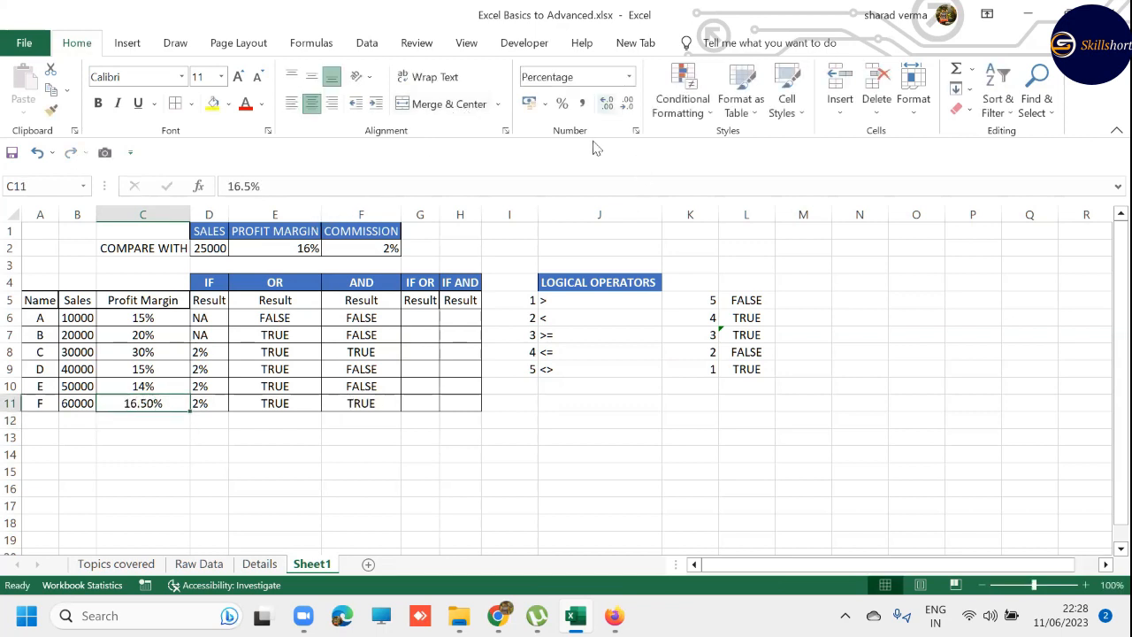
- Begin a nested =IF(OR( formula in G6 of the IF OR result column
click(426, 317)
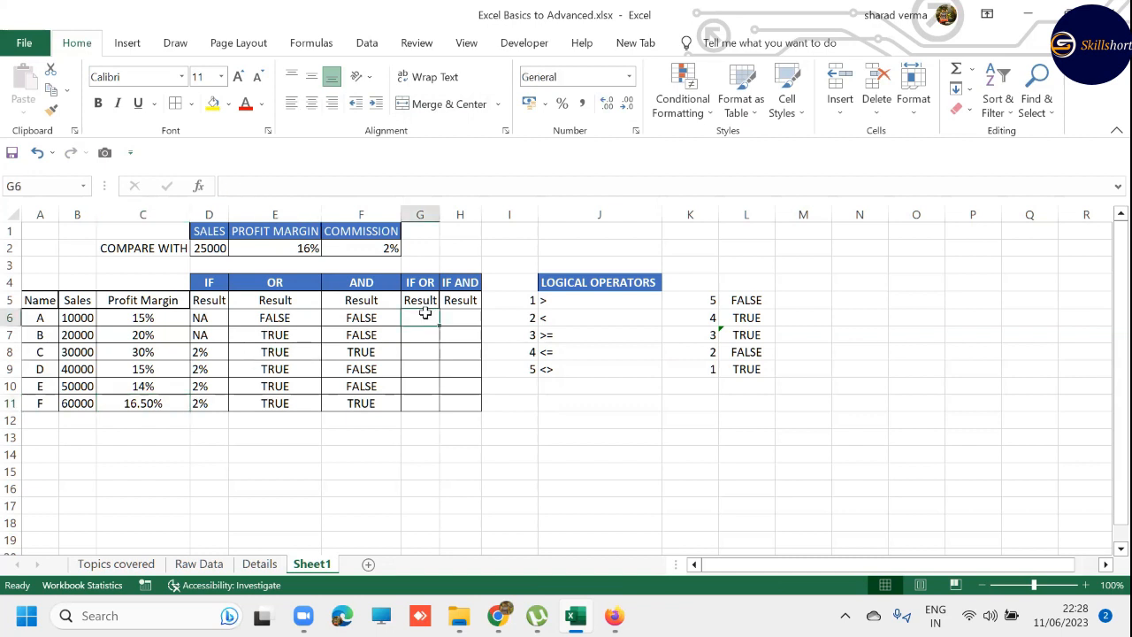
text(=IF)
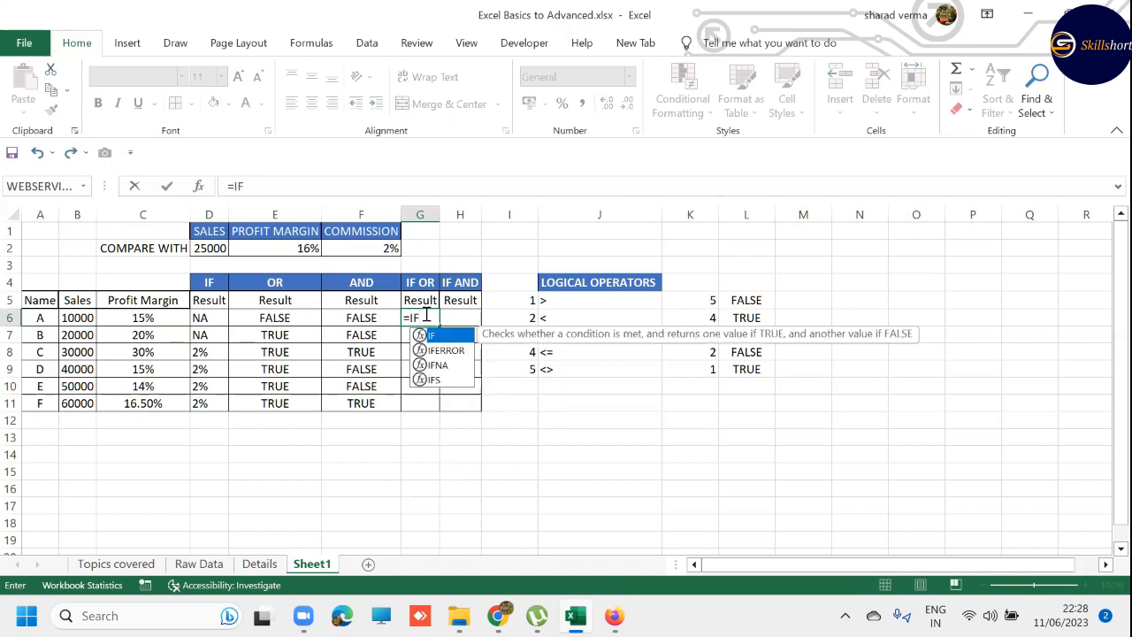
text((OR()
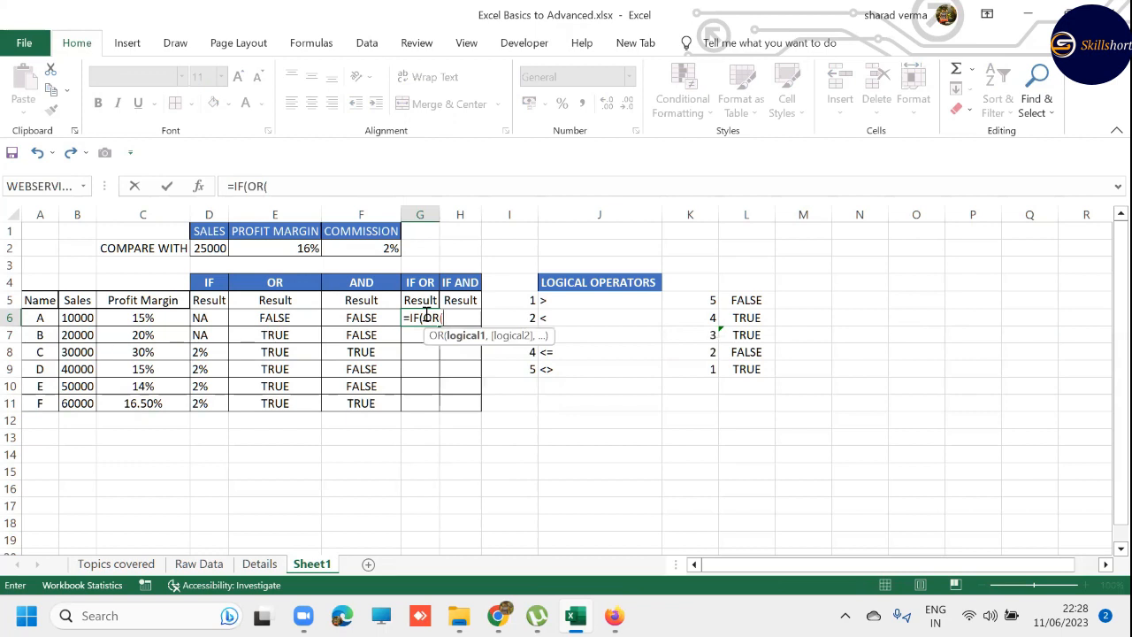
- Enter B6>$D$2 as the first OR condition in G6's formula, with an absolute reference to the sales threshold
key(Left)
key(Left)
key(Left)
key(Left)
key(Left)
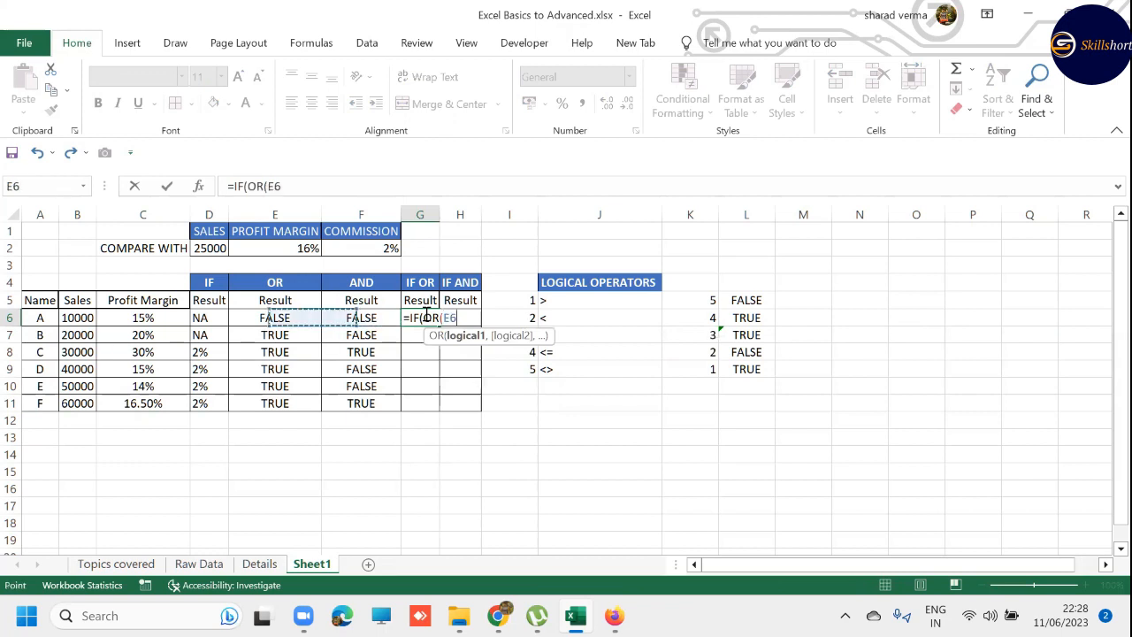
text(>)
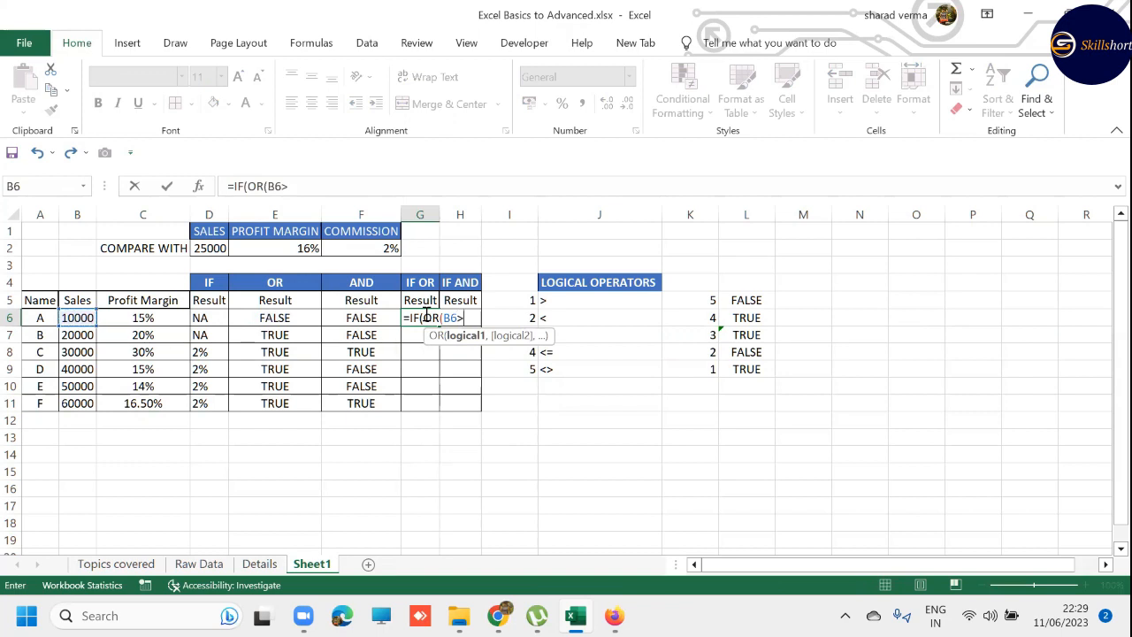
key(Up)
key(Up)
key(Up)
key(Up)
key(Left)
key(Left)
key(Left)
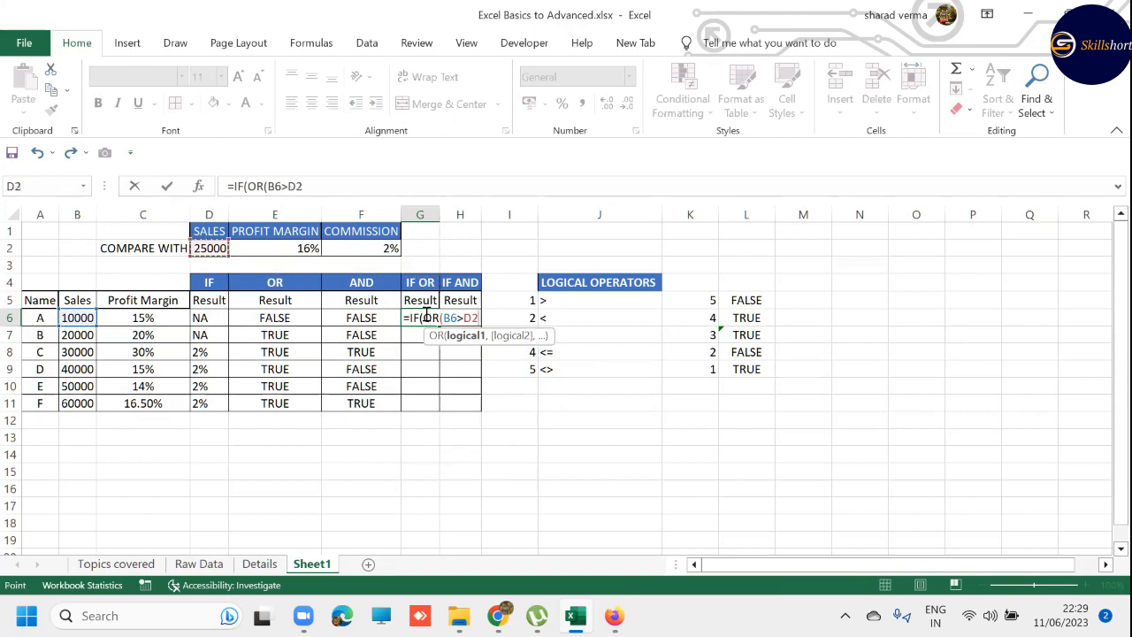
key(F4)
- Add C6>$E$2 as the second OR condition in G6's formula, with an absolute reference to the profit margin threshold
text(,)
key(Left)
key(Left)
key(Left)
key(Left)
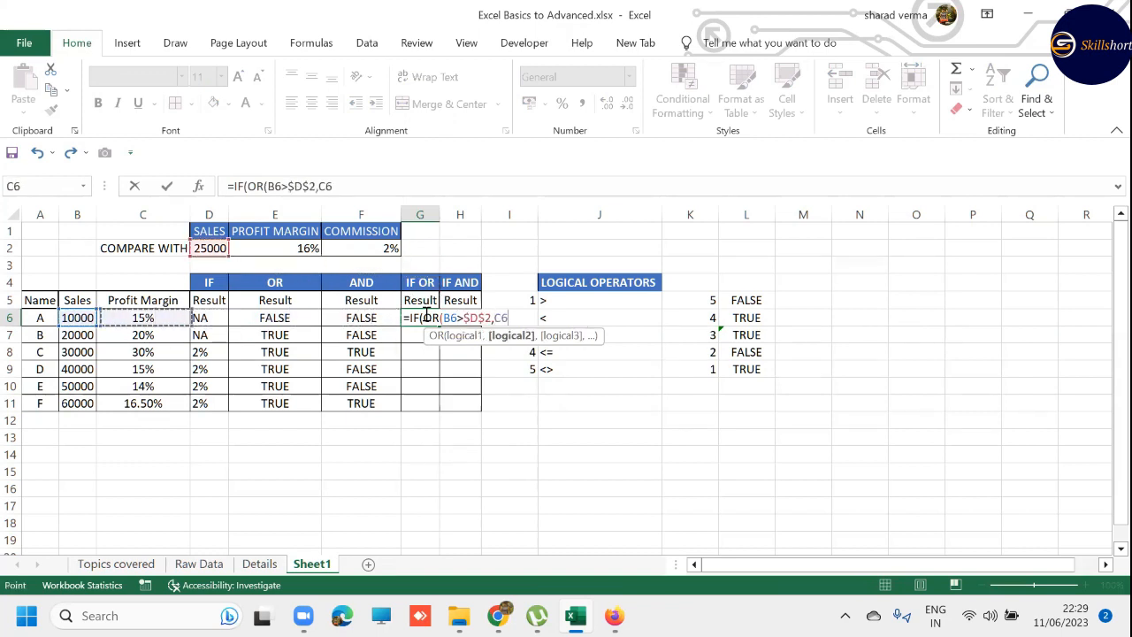
text(>)
key(Up)
key(Up)
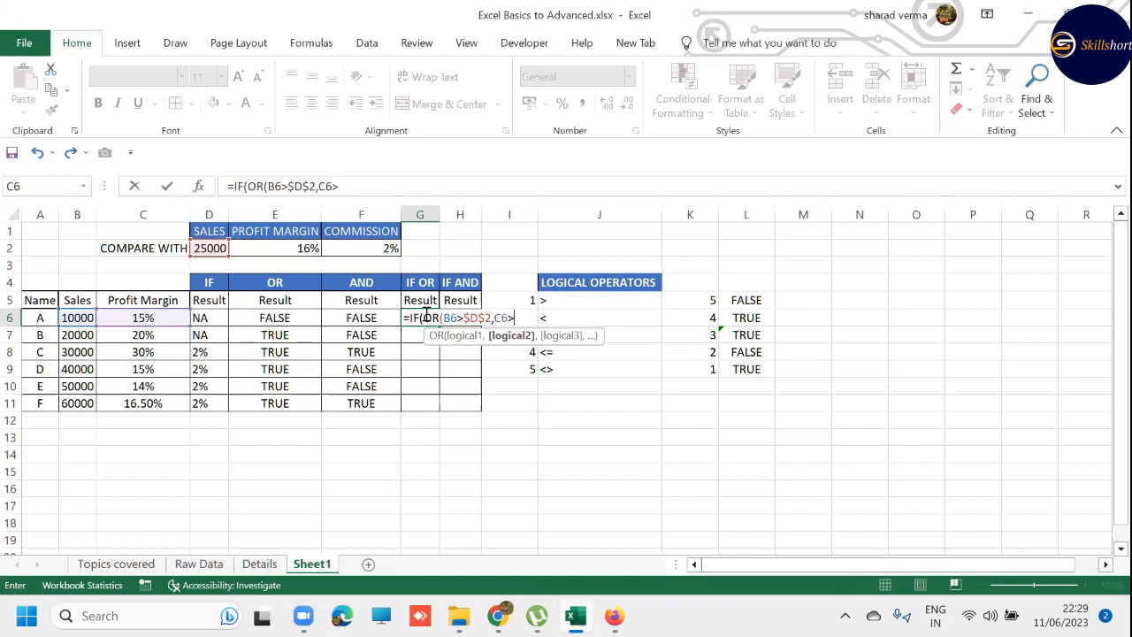
key(Up)
key(Left)
key(Left)
key(Up)
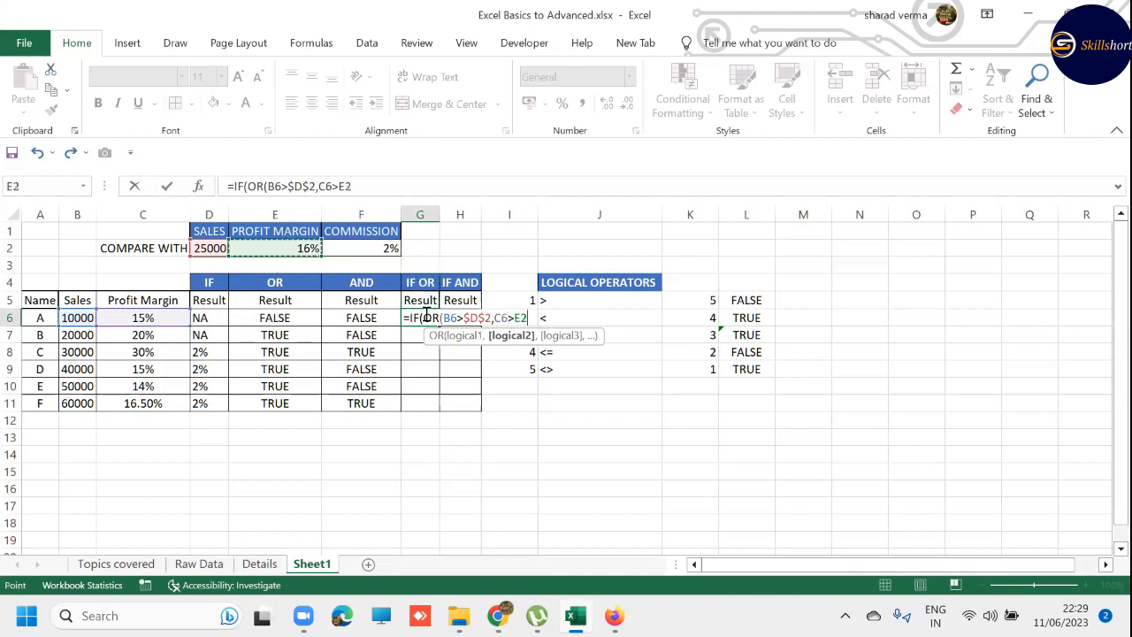
key(F4)
- Append "2%" and "NO" as text arguments after the two conditions in G6's formula
text(,)
text("2)
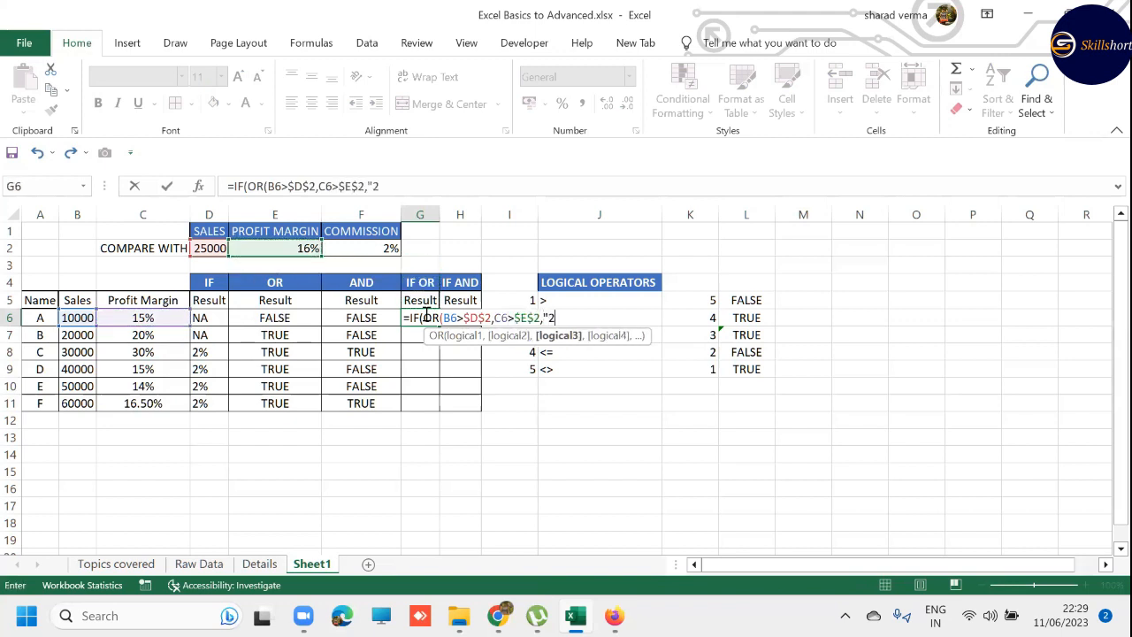
text(%",)
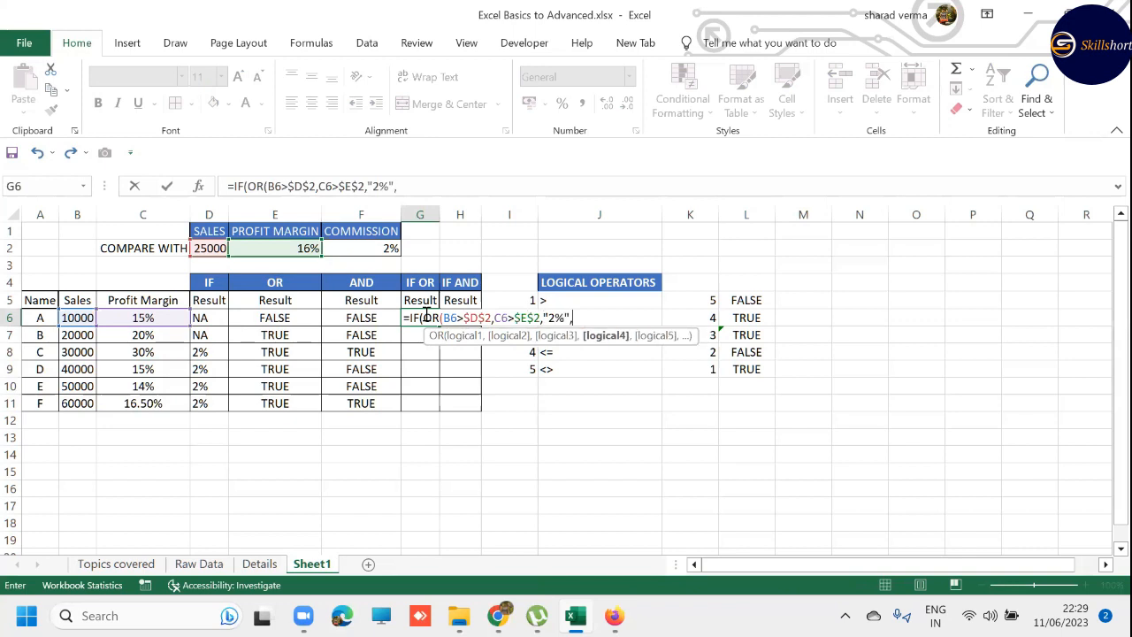
text(NO)
key(BackSpace)
key(BackSpace)
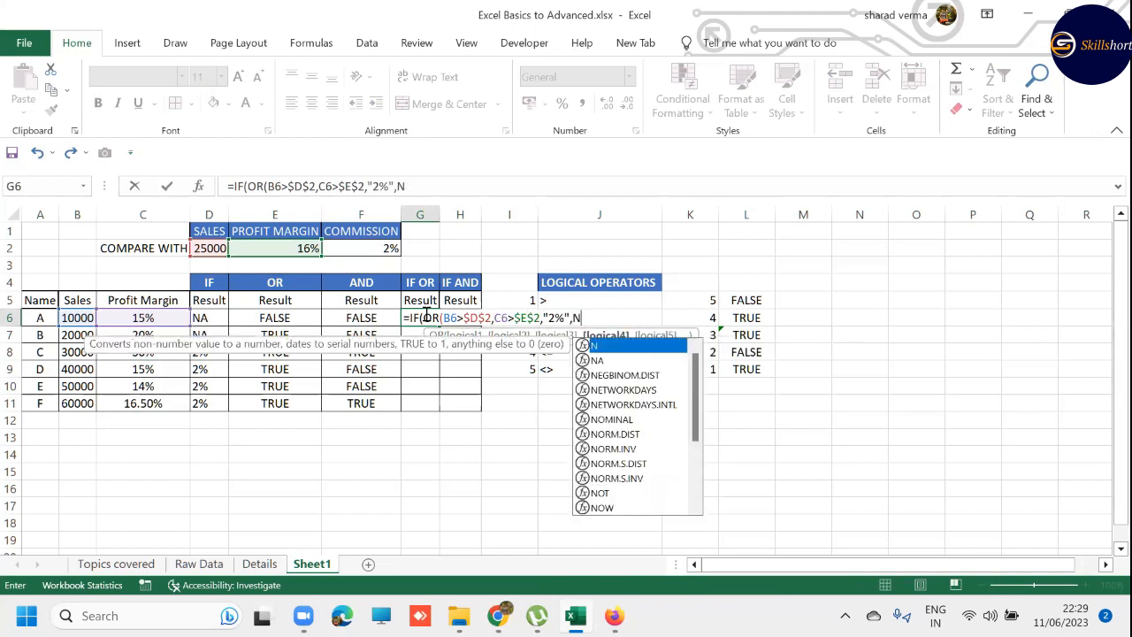
text("NO")
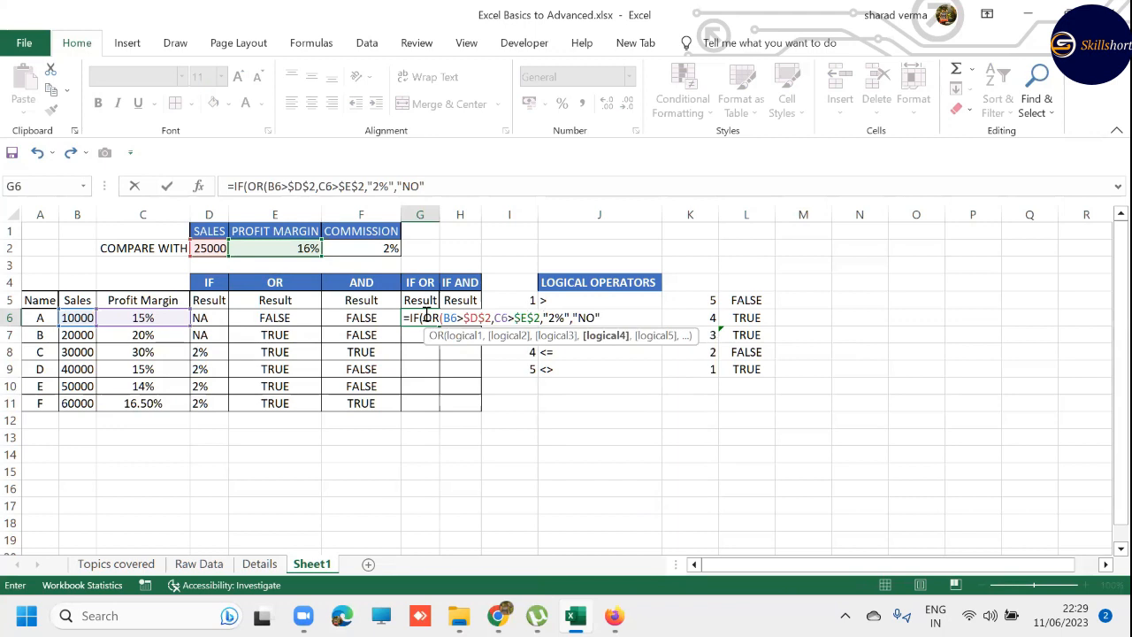
text())
- Add a closing parenthesis to the end of G6's formula and try to enter it
key(Return)
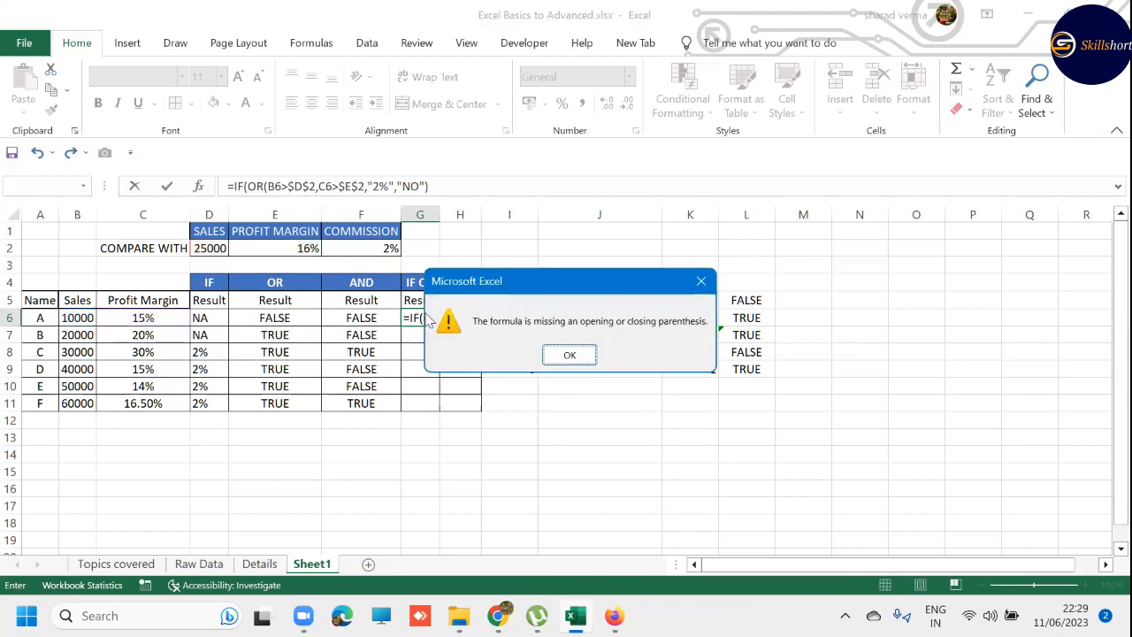
key(Return)
key(End)
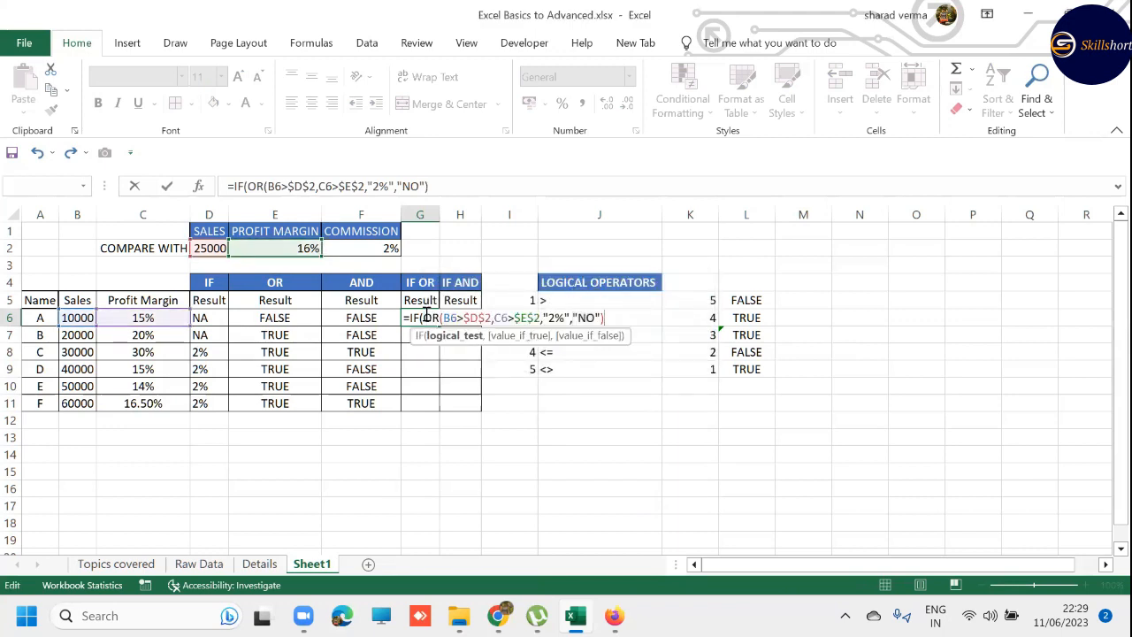
- Close the OR function right after $E$2 in G6's formula, so a comma separates it from the "2%" argument
click(427, 316)
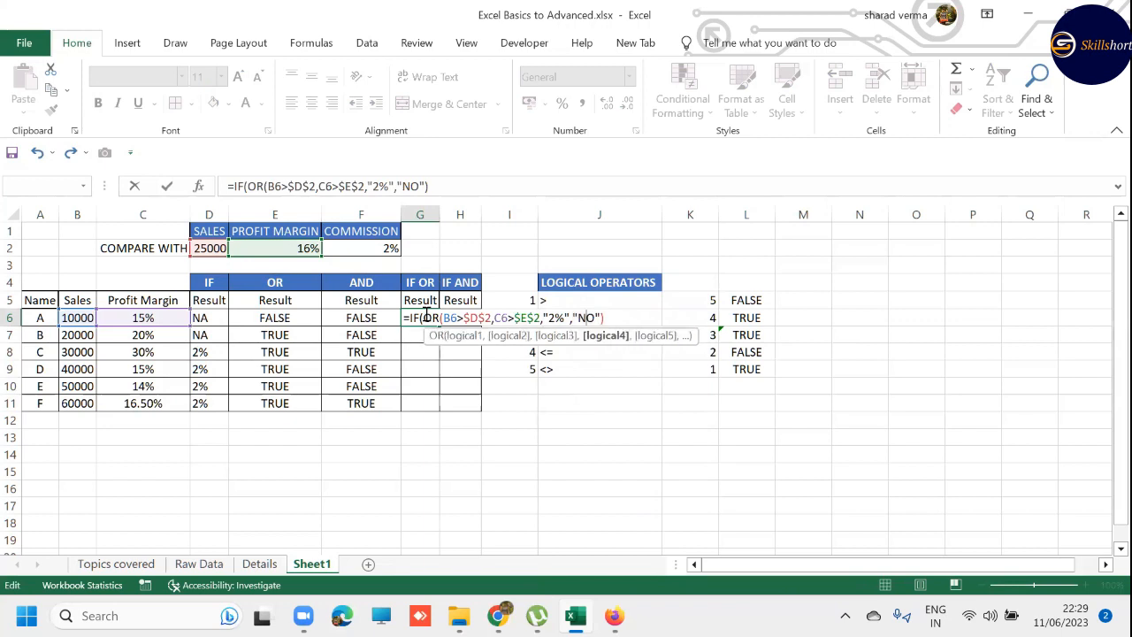
key(Left)
key(Left)
key(Left)
key(BackSpace)
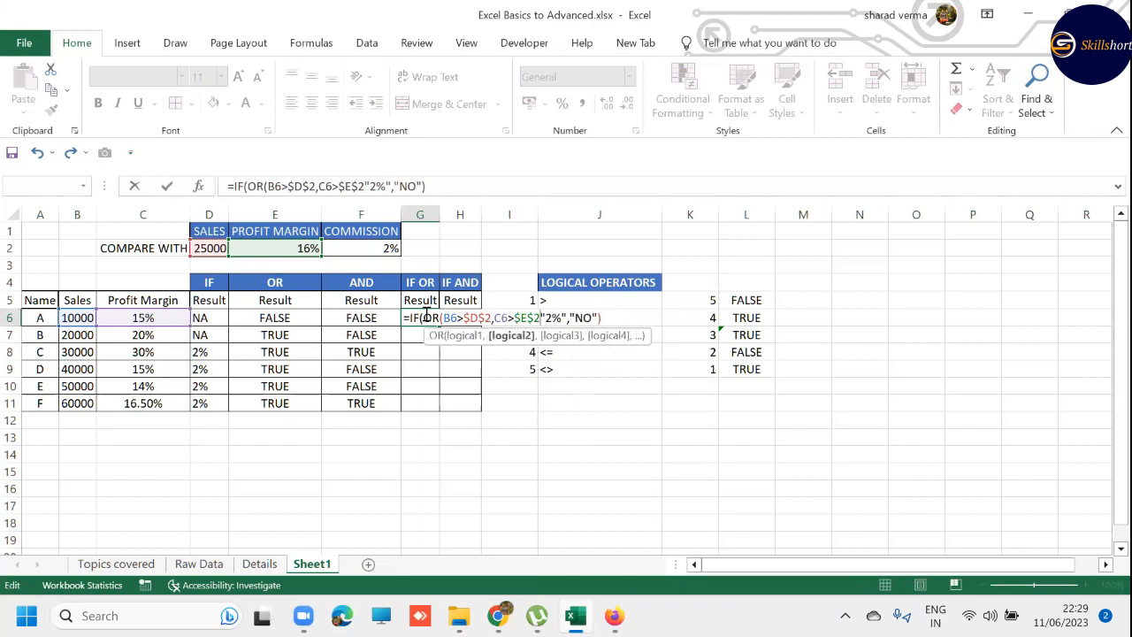
text(()
key(BackSpace)
text())
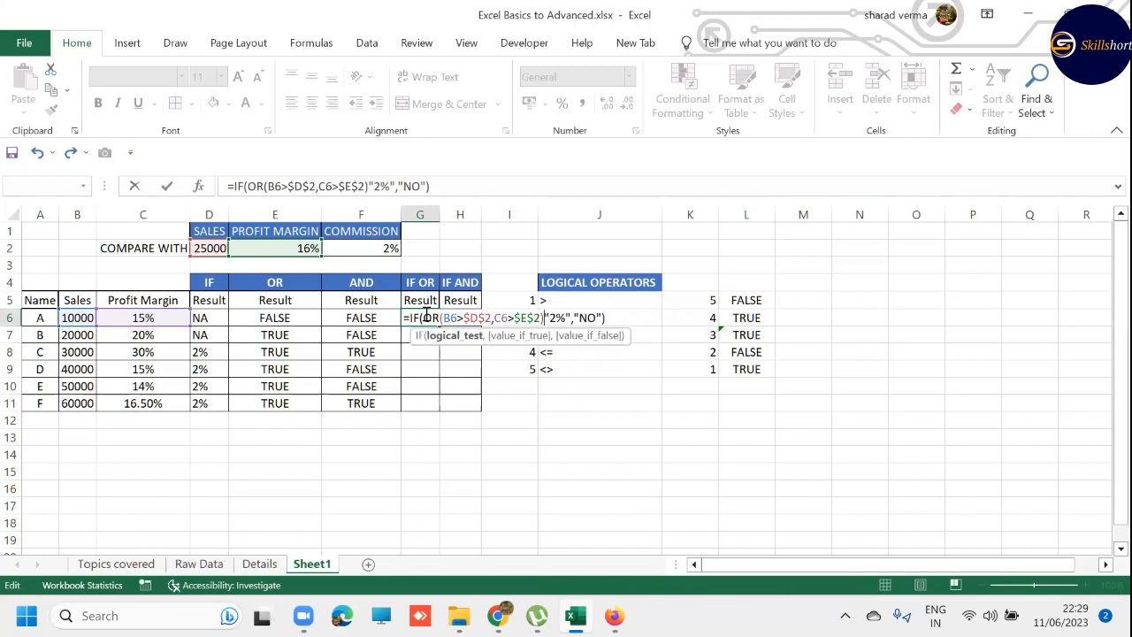
text(,)
- Check the value_if_true and value_if_false arguments in G6's formula and enter it
click(530, 338)
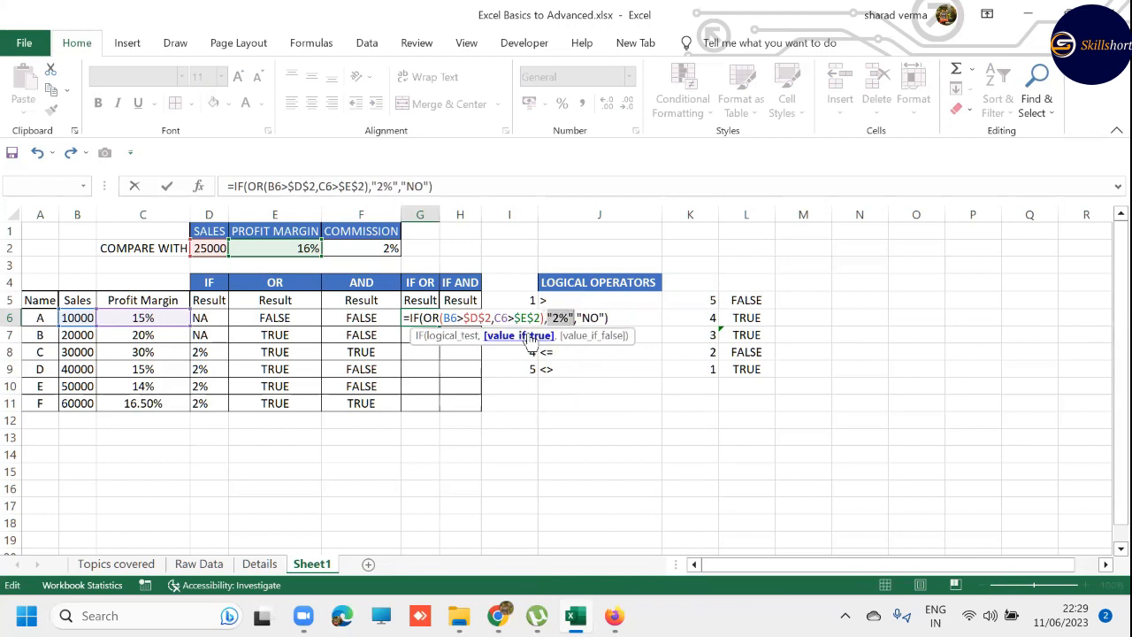
click(598, 337)
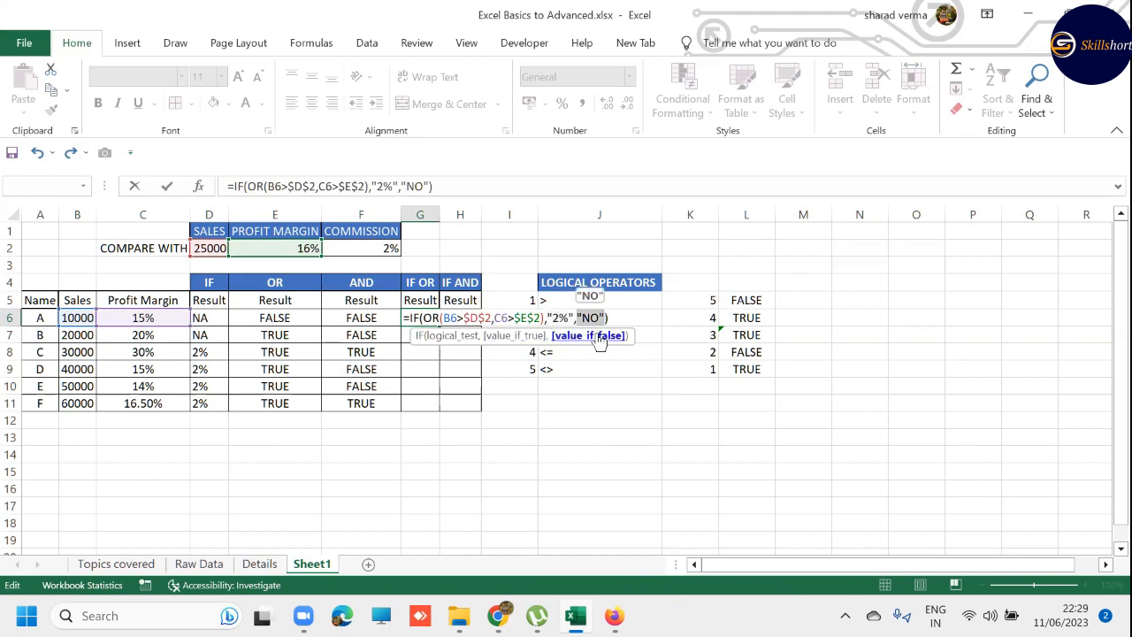
key(Return)
key(Up)
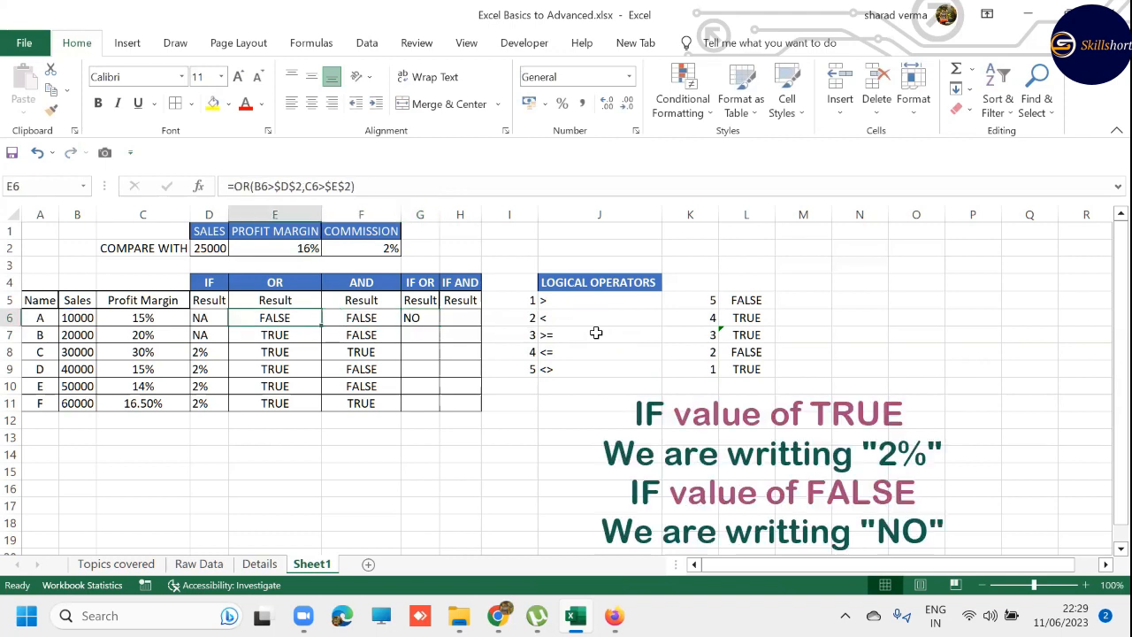
- Fill the IF OR formula from G6 down through G11
key(shift+Down)
key(shift+Down)
key(shift+Down)
key(shift+Down)
key(shift+Down)
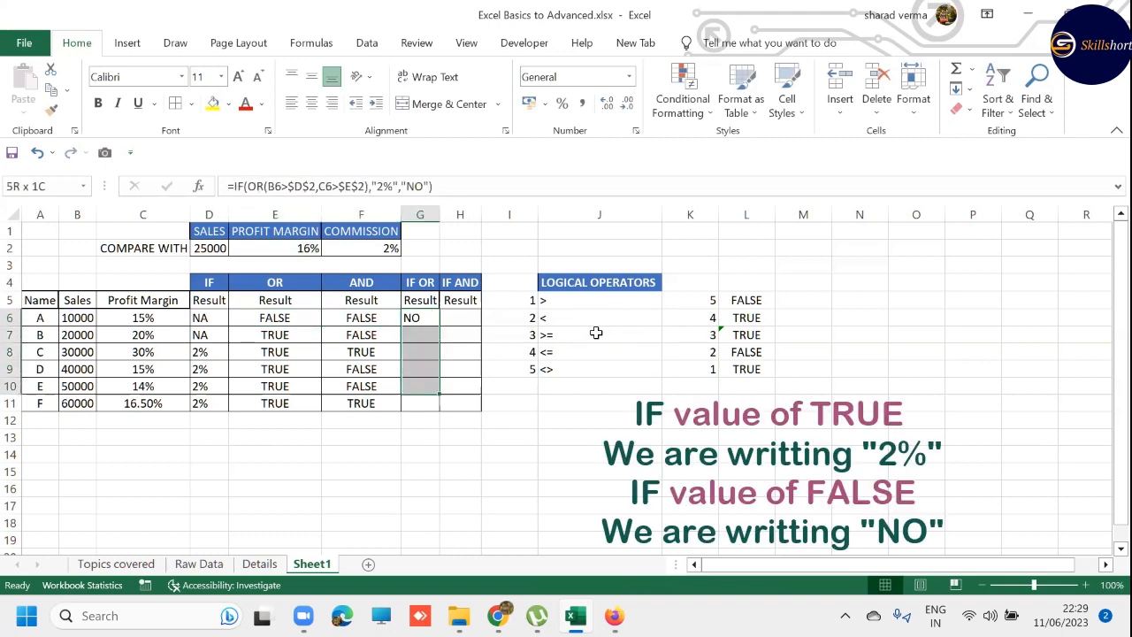
key(F2)
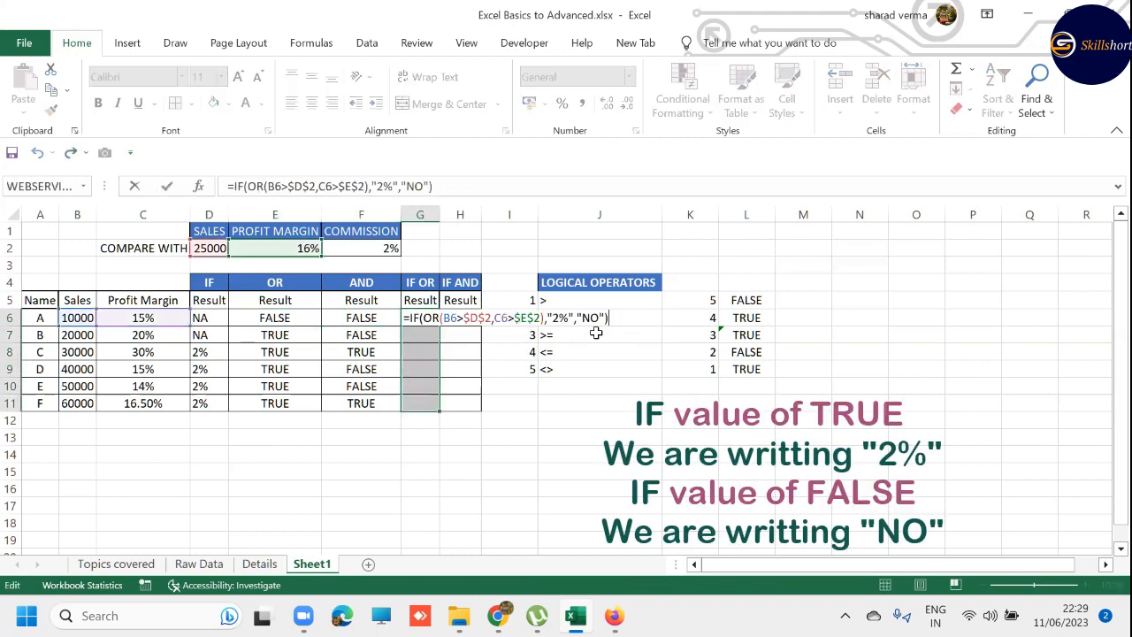
key(ctrl+Return)
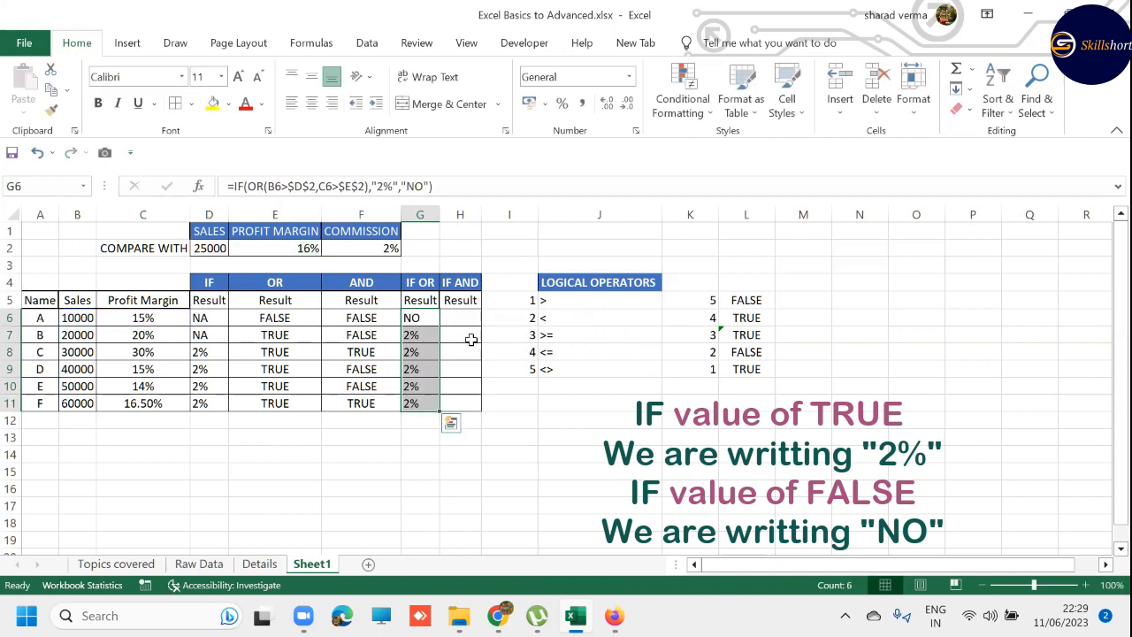
- Make the 2% results in G7:G11 and the TRUE results in E7:E11 bold
click(422, 334)
drag(422, 357, 422, 403)
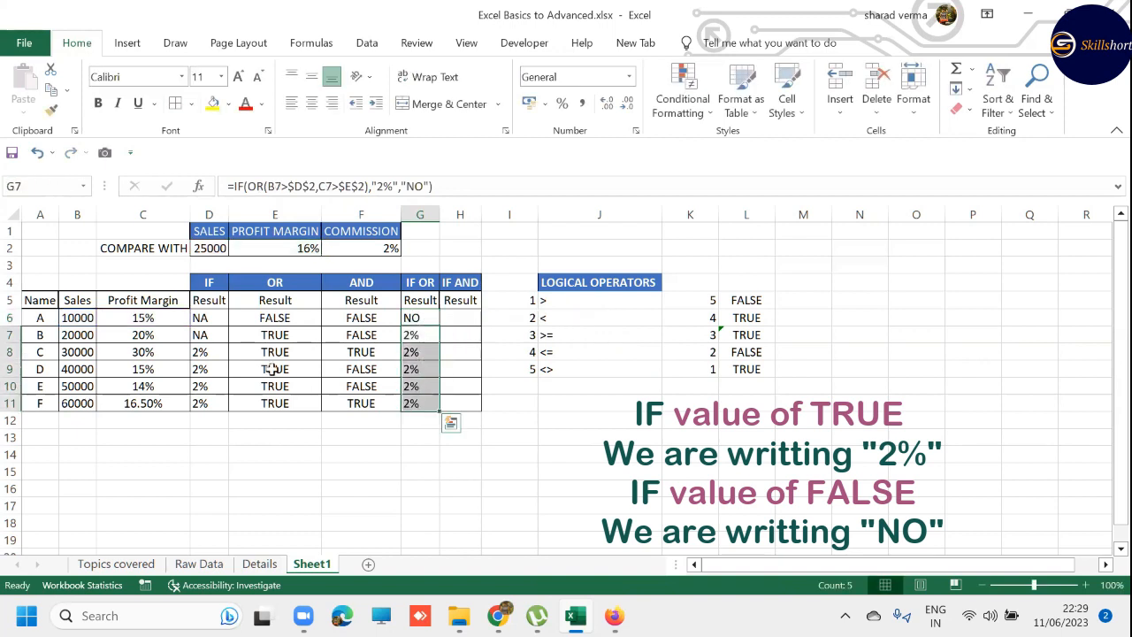
key(ctrl+b)
drag(280, 332, 283, 403)
key(ctrl+b)
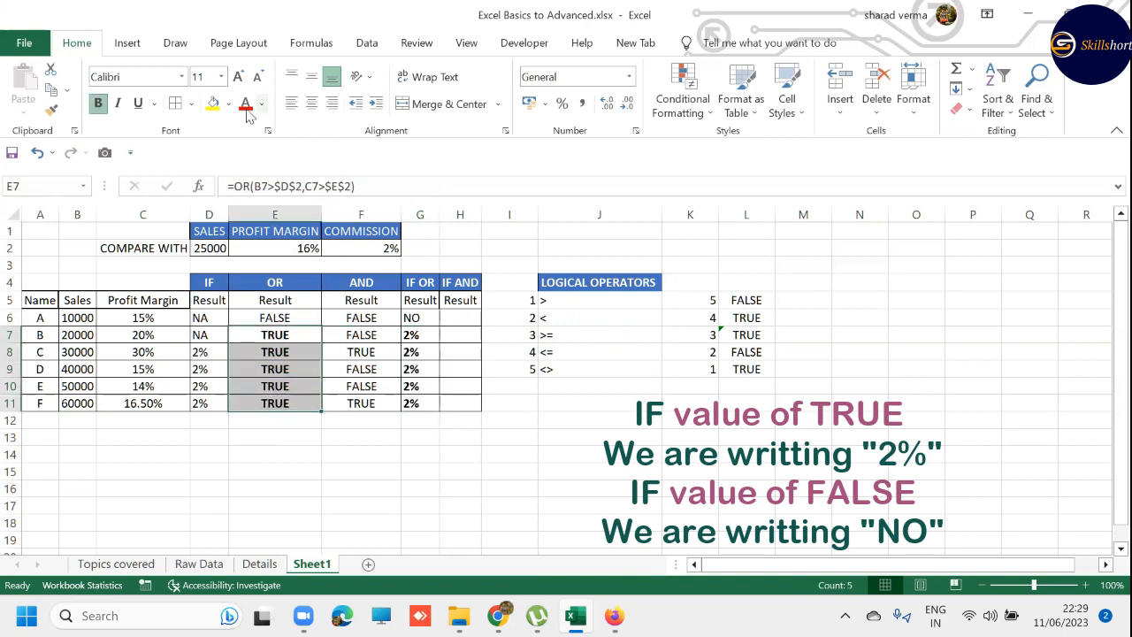
- Apply a red font colour to the results in E7:E11 and G7:G11
click(245, 103)
drag(409, 337, 420, 402)
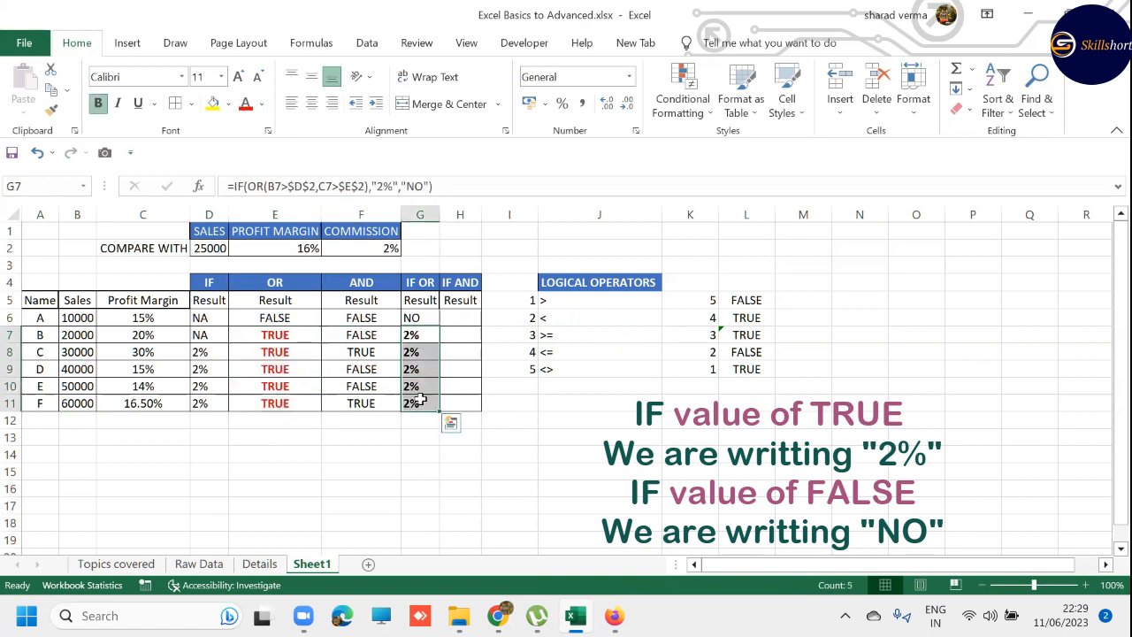
key(F4)
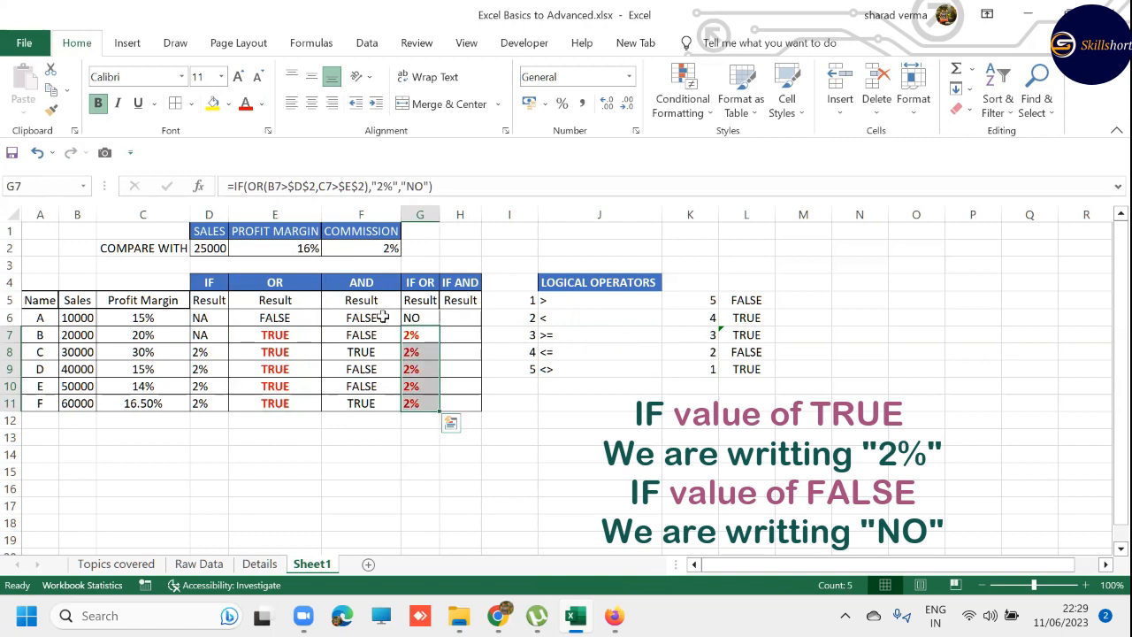
- Begin a nested =IF(AND( formula in H6 of the IF AND result column
click(459, 317)
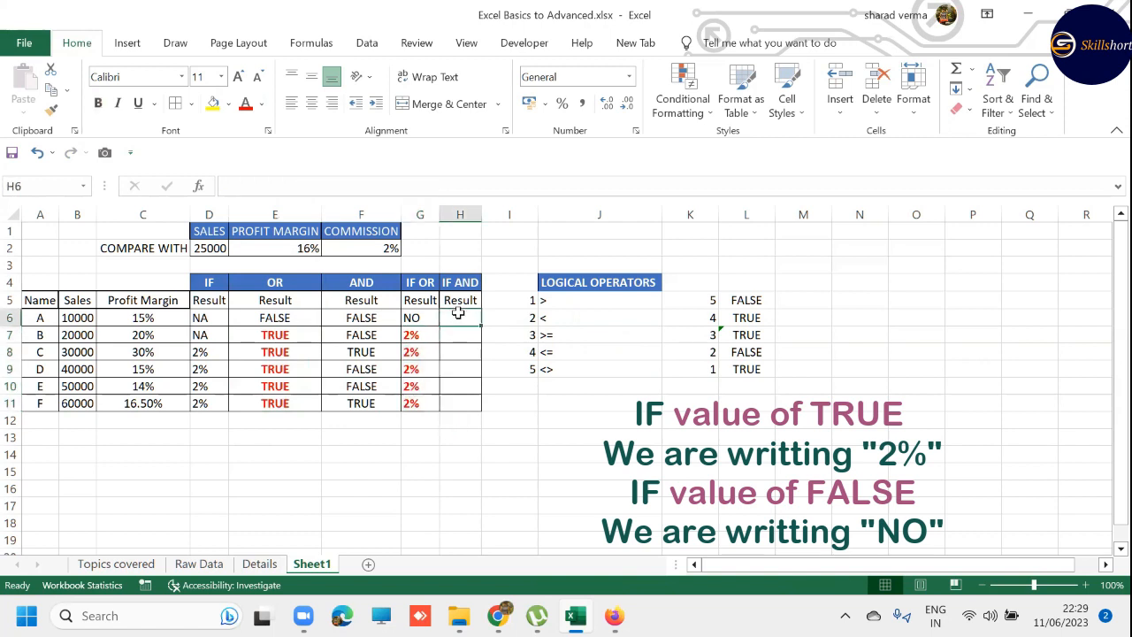
text(=IF)
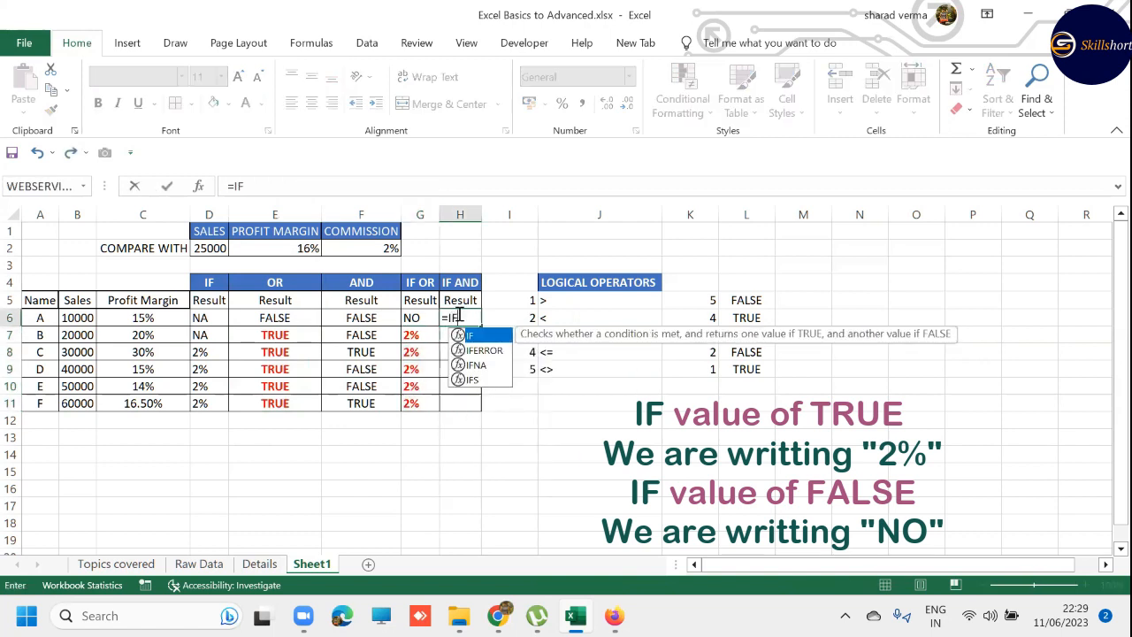
text((AND)
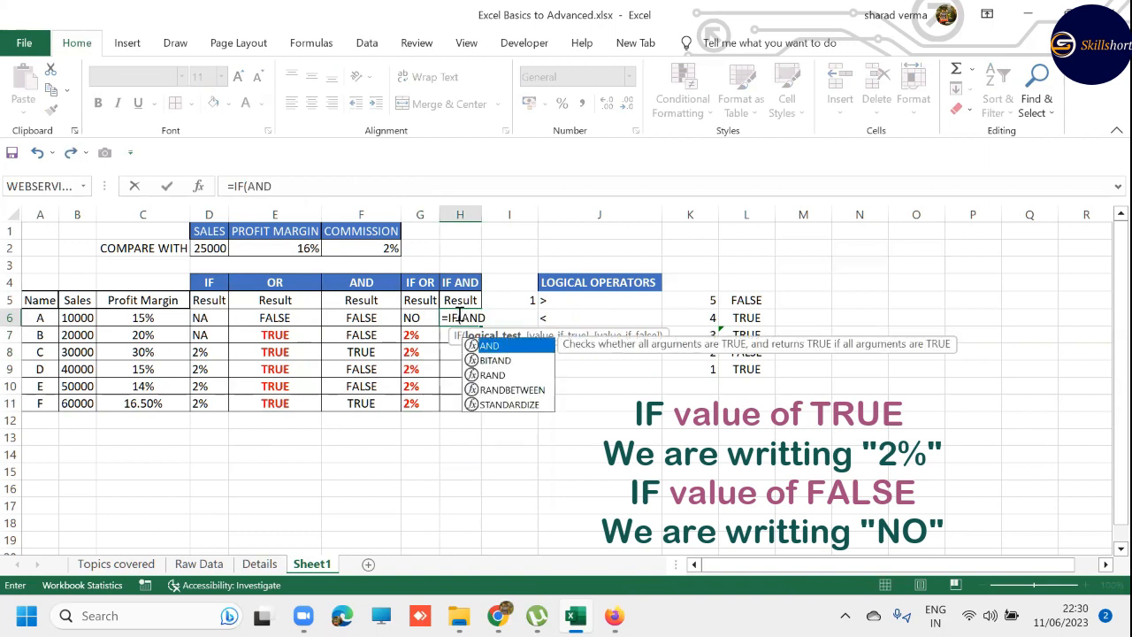
text(()
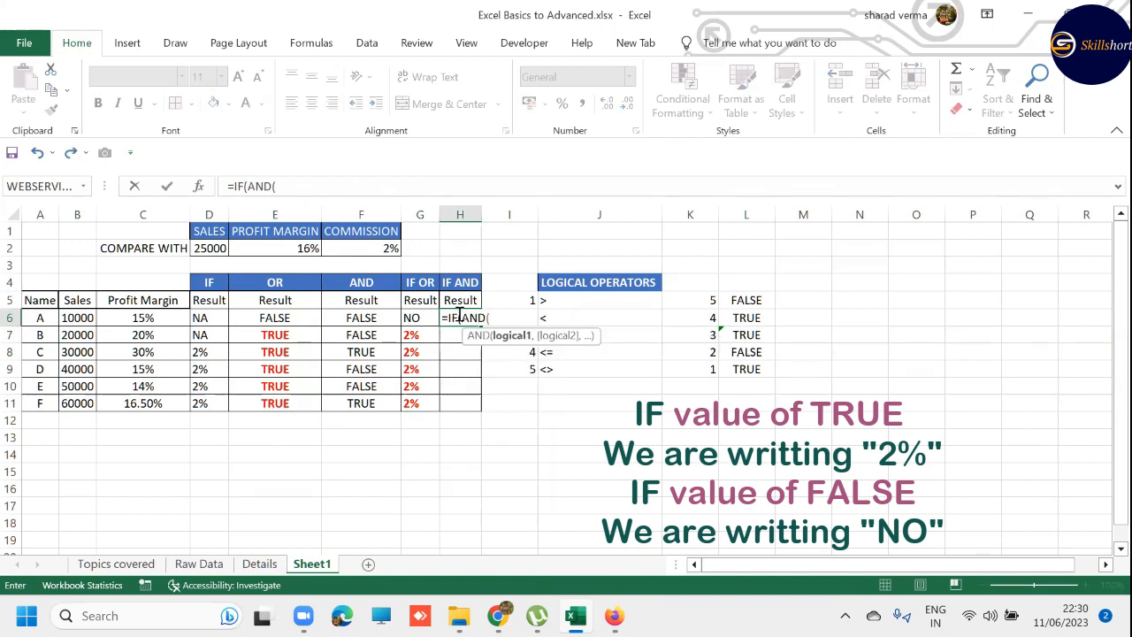
- Enter B6>$D$2 as the first AND condition in H6's formula, with an absolute reference to the sales threshold
key(Left)
key(Left)
key(Left)
key(Left)
key(Left)
key(Left)
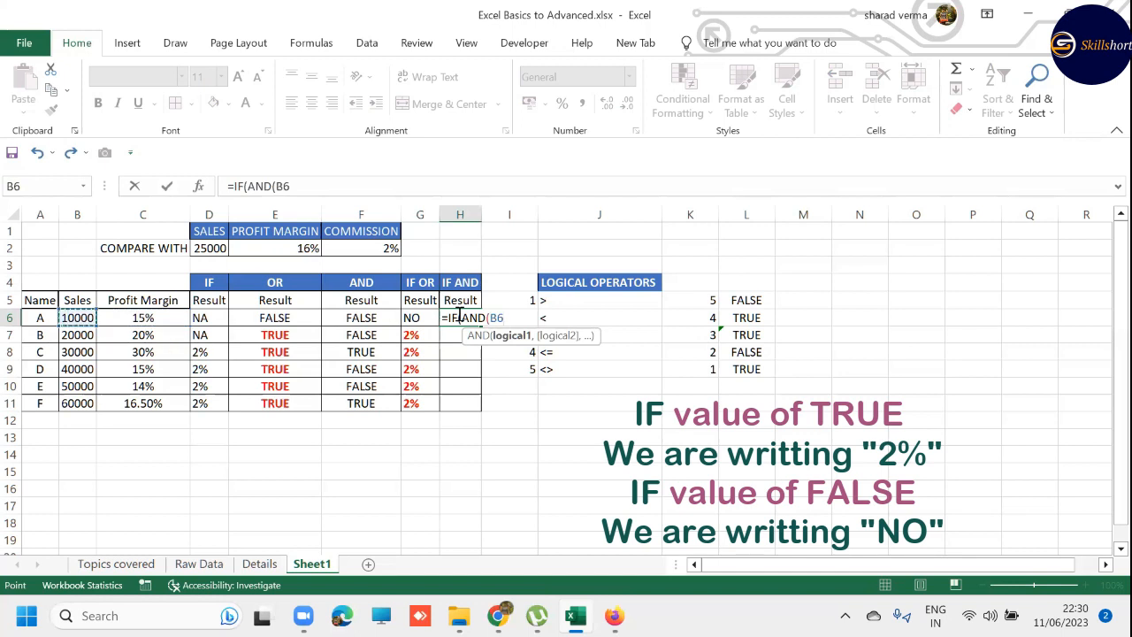
text(>)
key(Up)
key(Up)
key(Up)
key(Up)
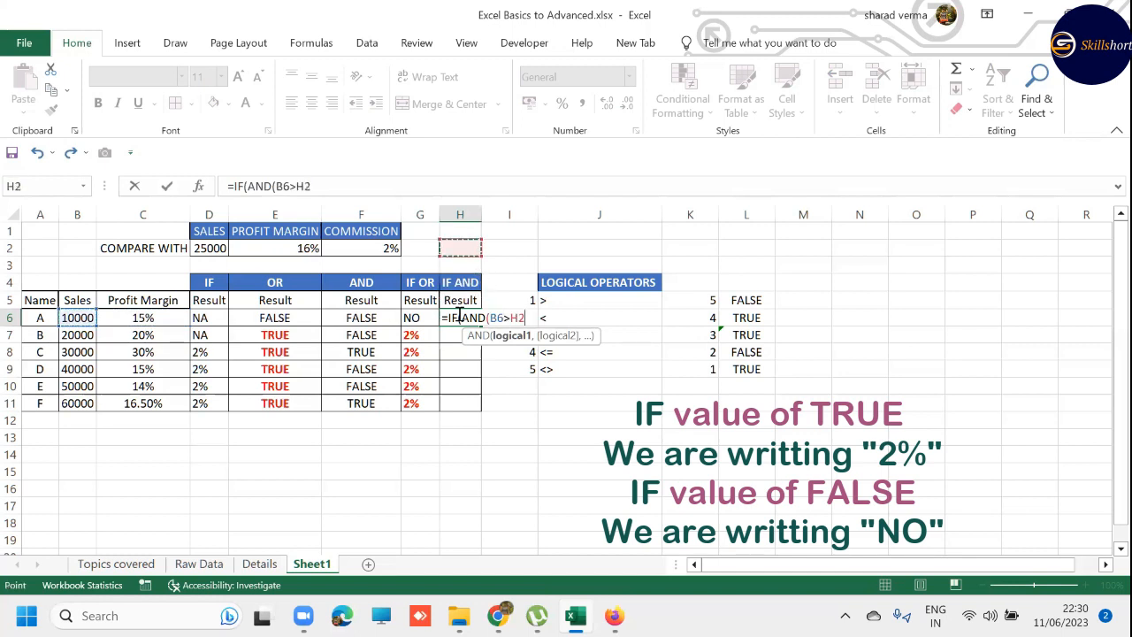
key(Left)
key(Left)
key(Left)
key(Left)
key(F4)
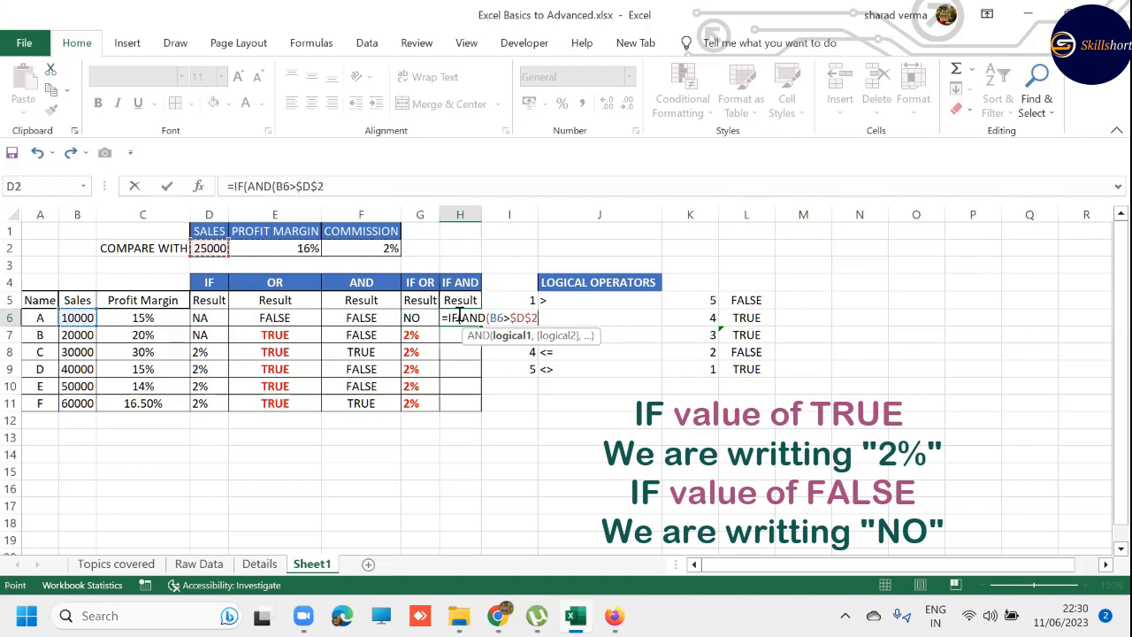
- Add C6>$E$2 as the second AND condition with an absolute profit margin threshold, and close the AND function
text(,)
key(Left)
key(Left)
key(Left)
key(Left)
key(Left)
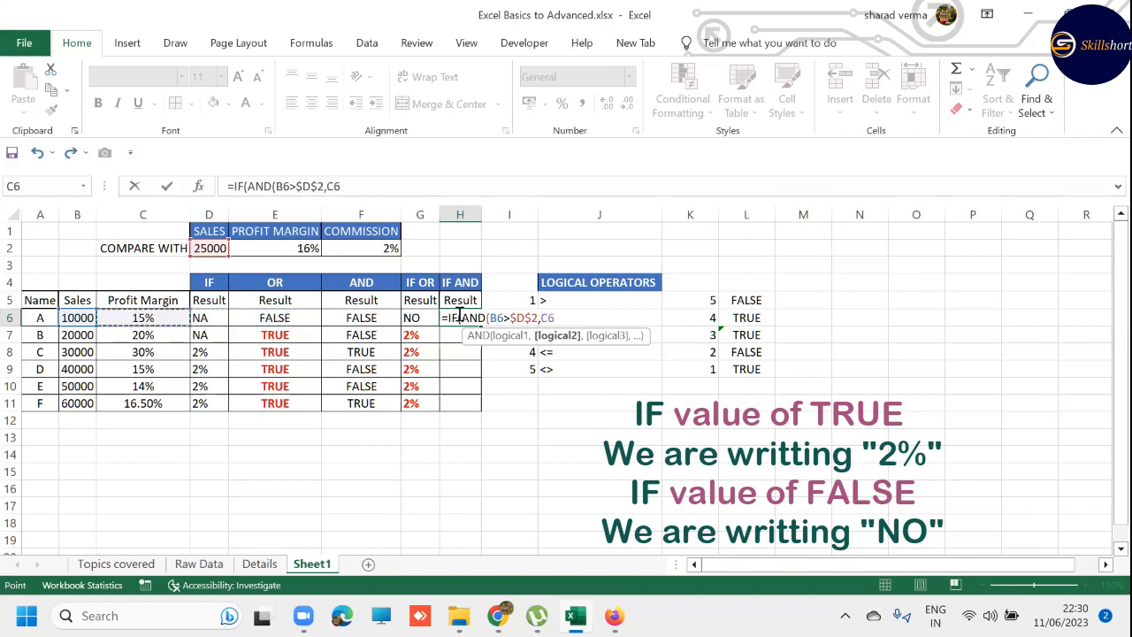
text(>)
key(Up)
key(Up)
key(Up)
key(Up)
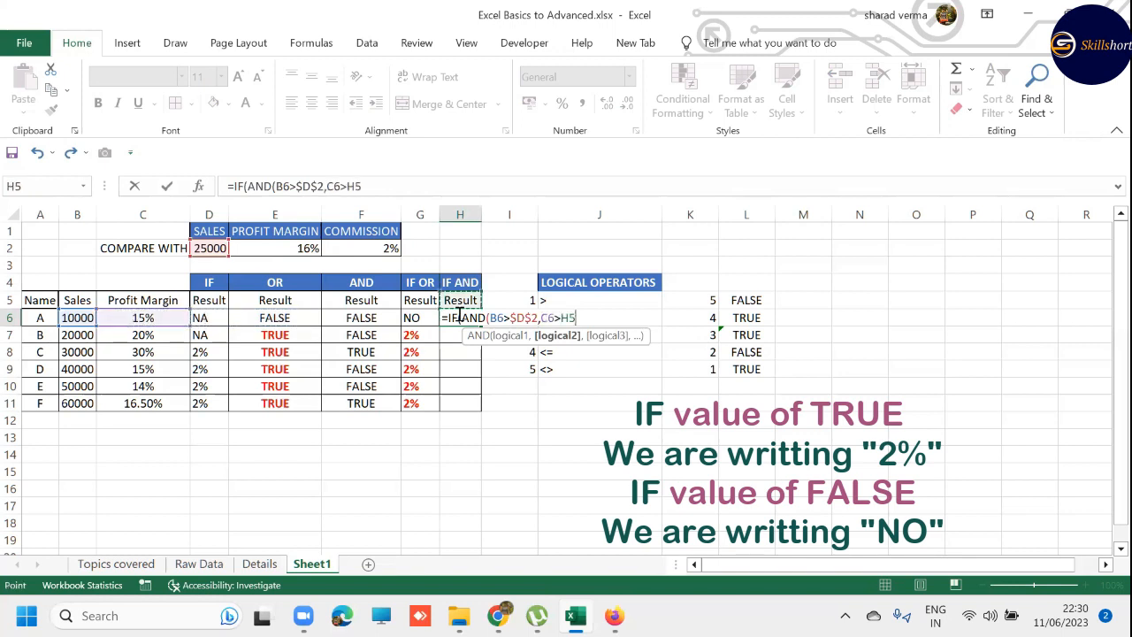
key(Left)
key(Left)
key(Left)
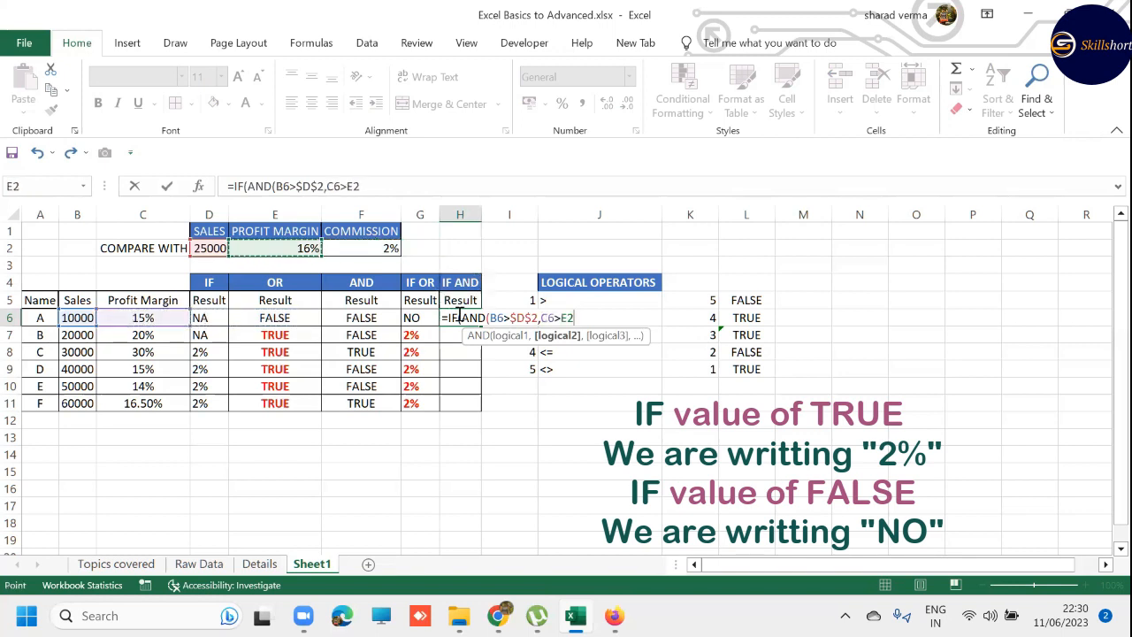
key(F4)
text(),)
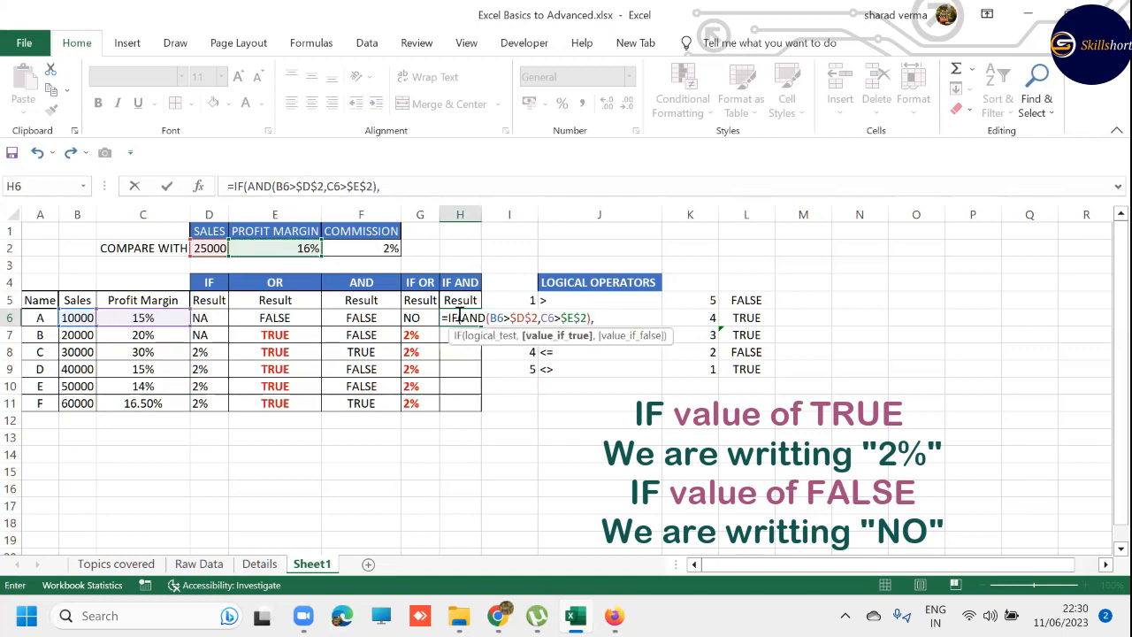
text("2)
text(")
text(%",)
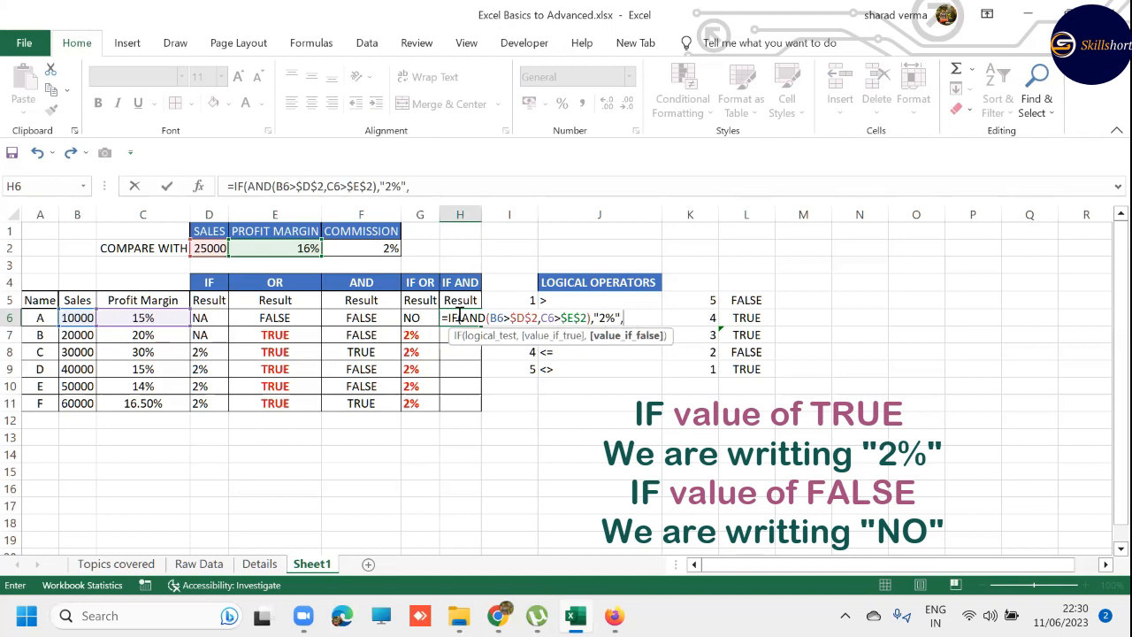
text("NO"))
- Finish H6's formula with "2%" as the value if true and "NO" as the value if false
key(Return)
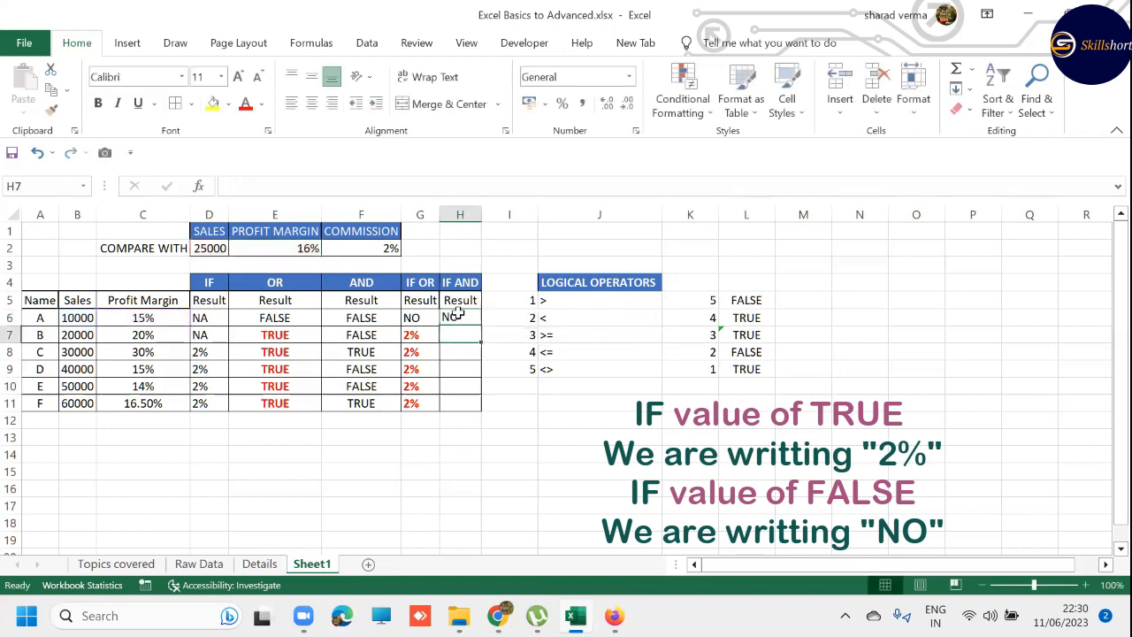
- Fill the IF AND formula from H6 down through H11
key(Up)
key(shift+Down)
key(shift+Down)
key(shift+Down)
key(shift+Down)
key(shift+Down)
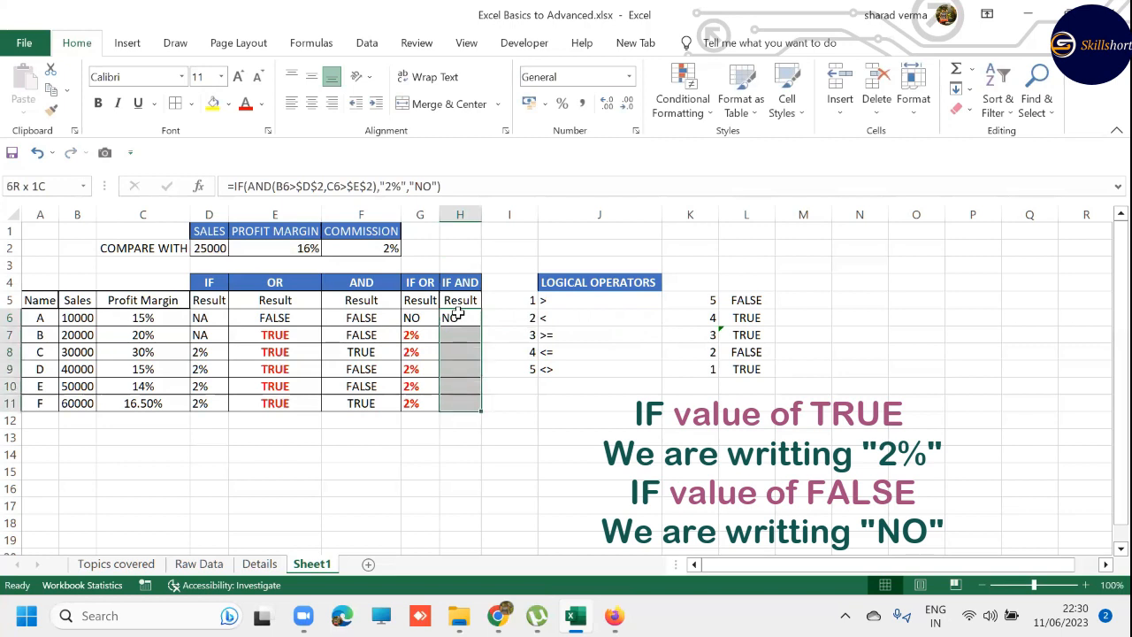
key(F2)
key(ctrl+Return)
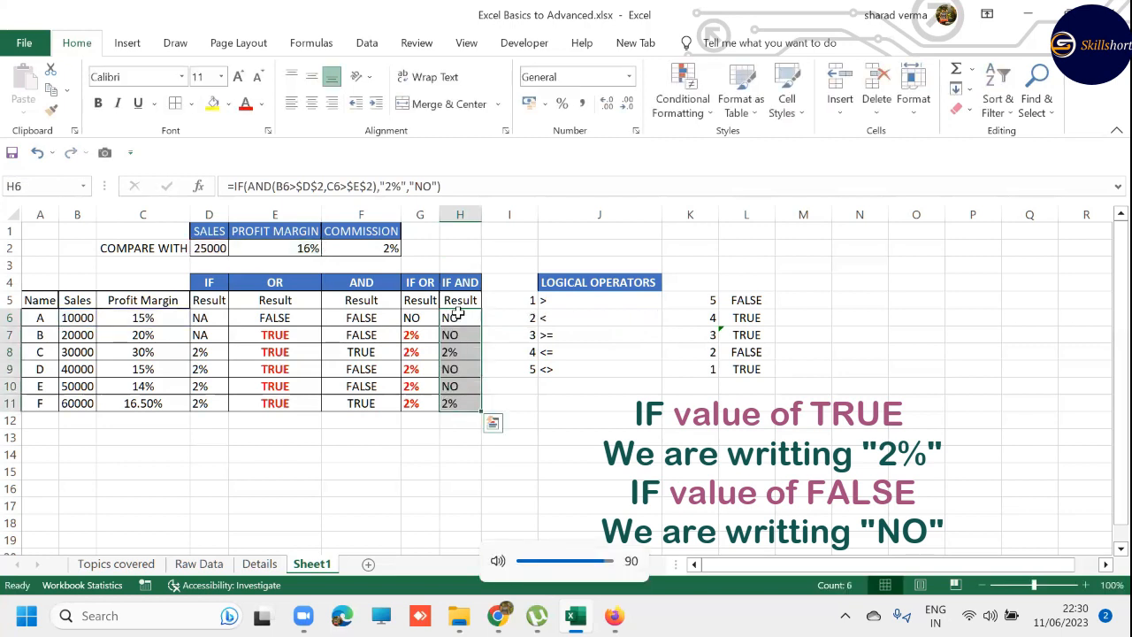
- Apply a red font colour to the 2% results in H8 and H11 of the IF AND column
click(460, 354)
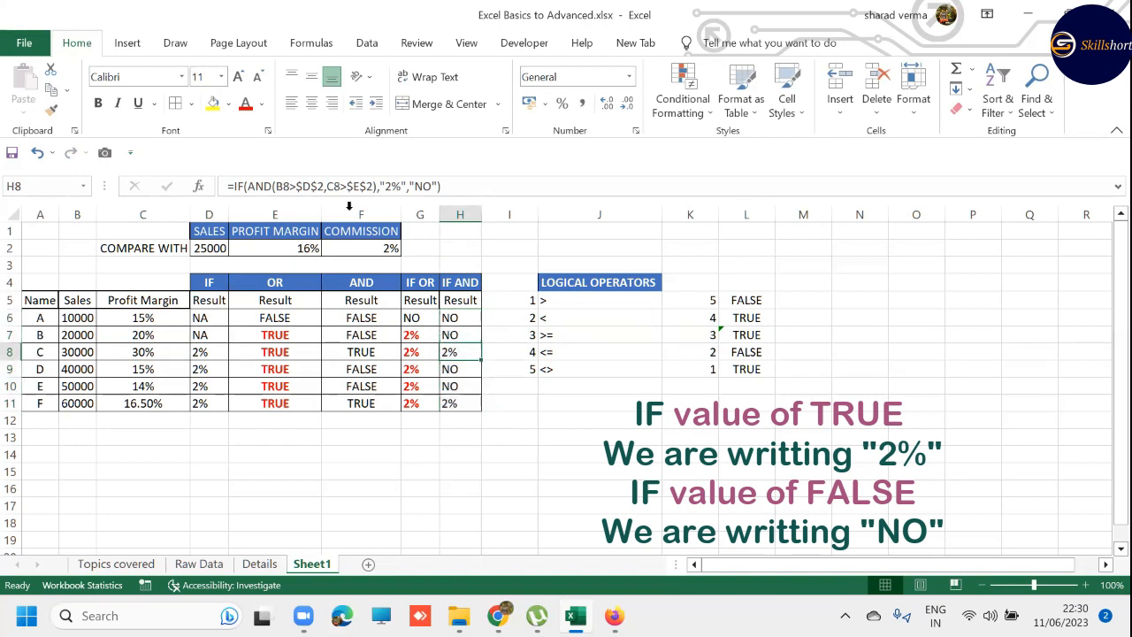
click(247, 103)
click(467, 405)
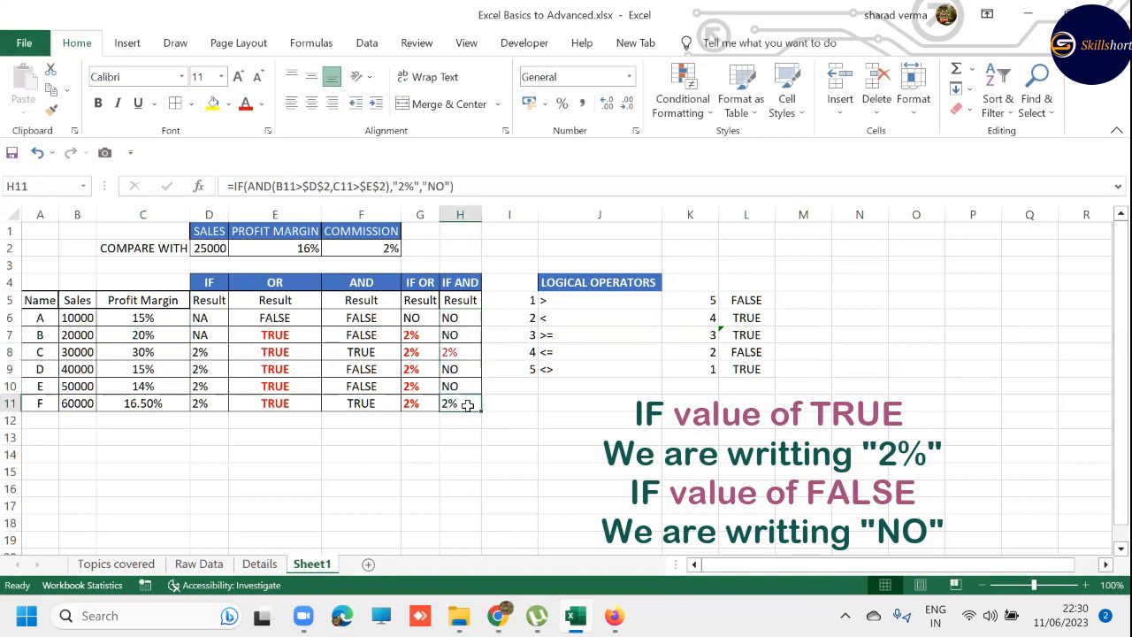
key(F4)
- Apply the same red font colour to the TRUE results in F8 and F11 of the AND column
click(365, 355)
key(F4)
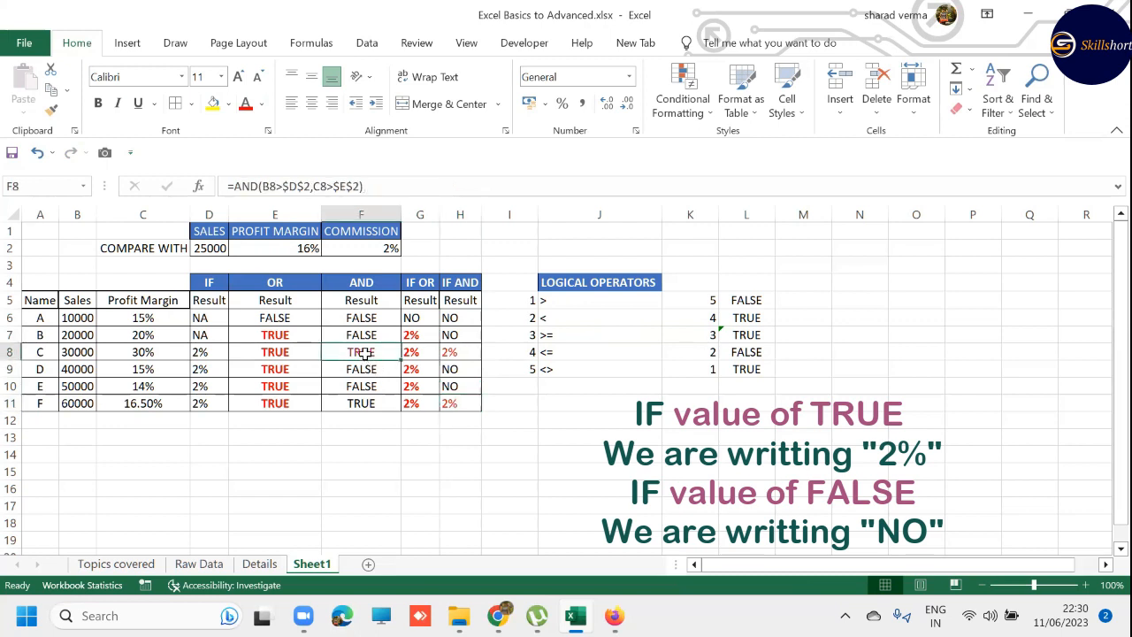
click(380, 406)
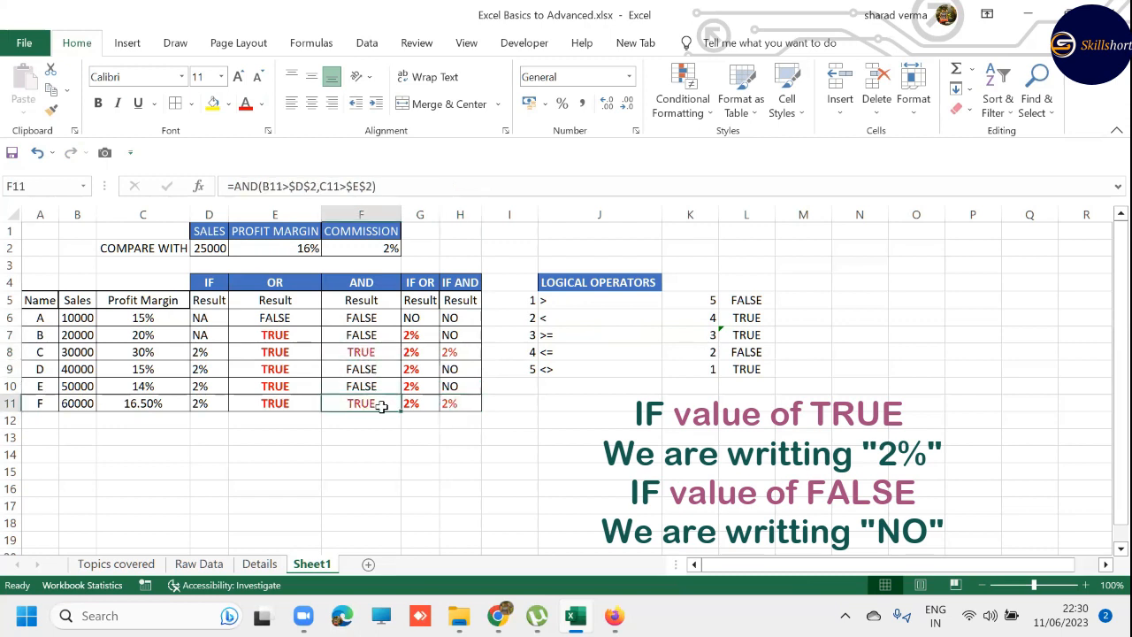
click(455, 352)
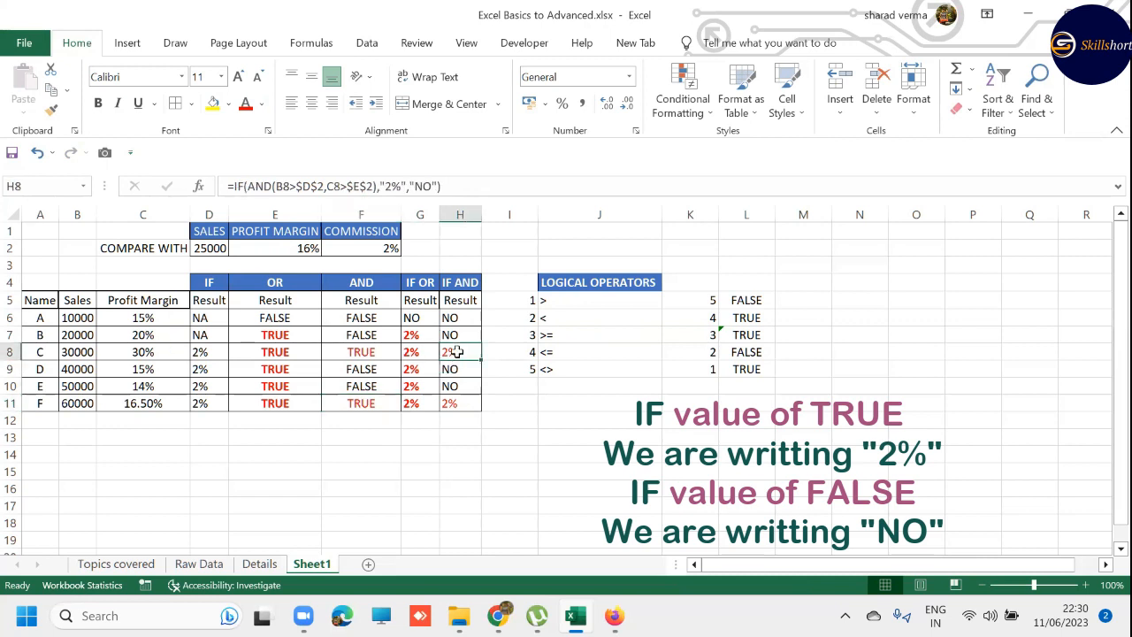
- Examine the logical test, value if true and value if false arguments of H8's IF AND formula
double_click(454, 352)
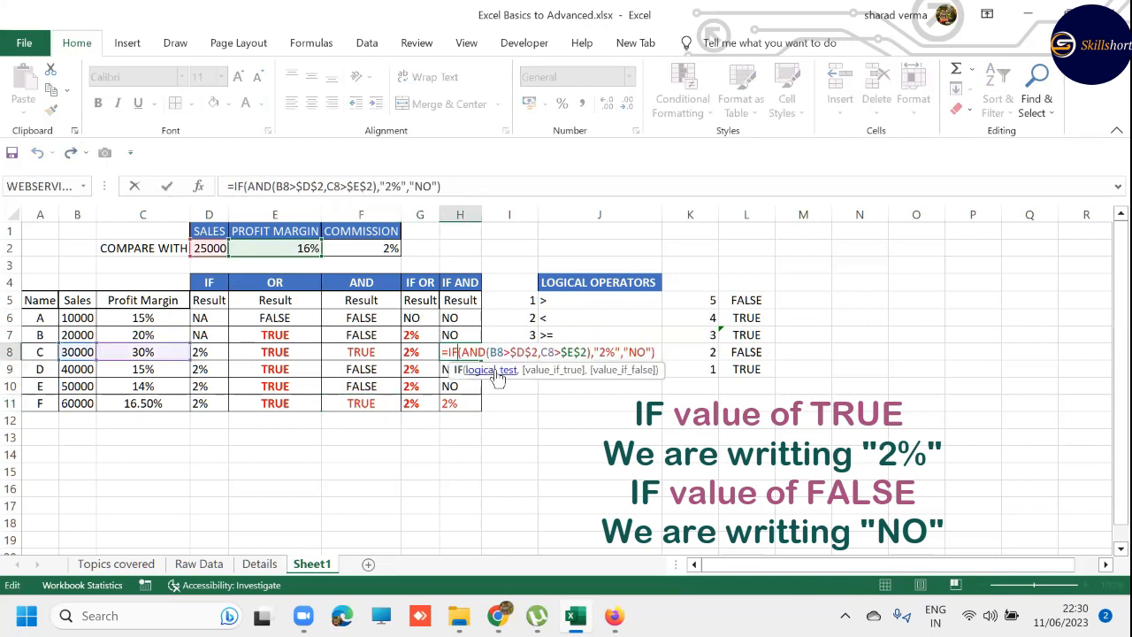
click(498, 371)
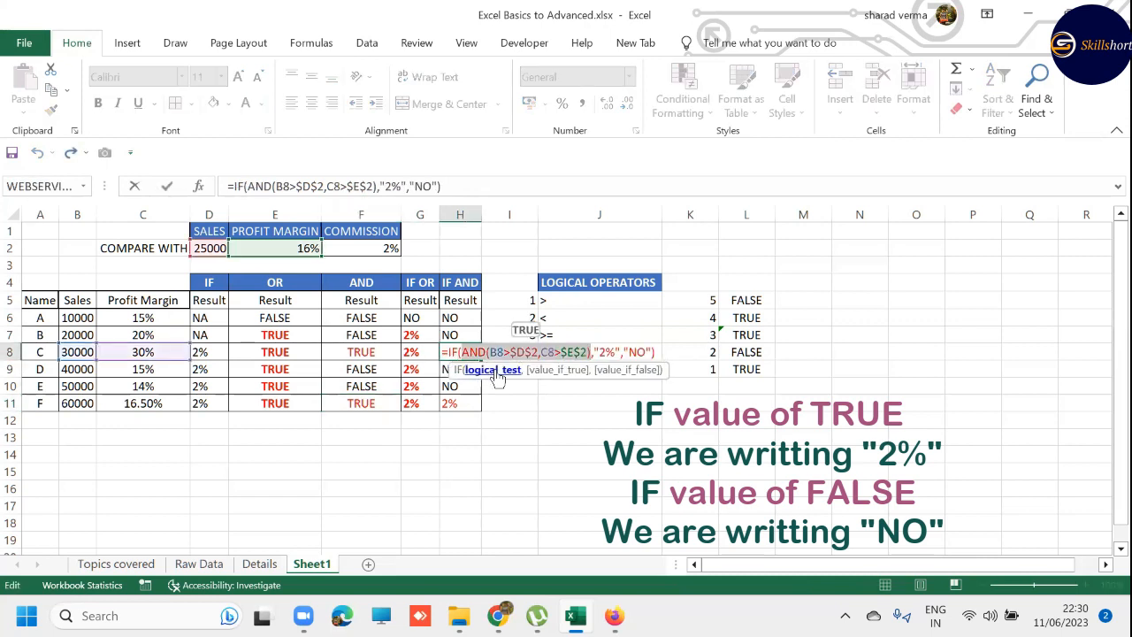
click(557, 370)
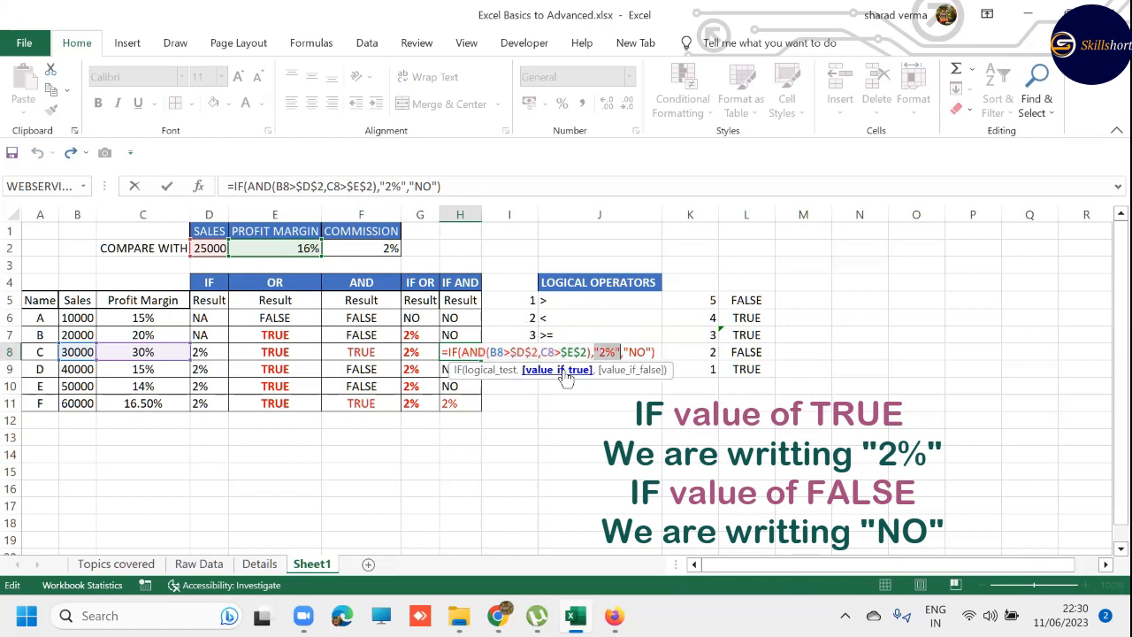
click(648, 371)
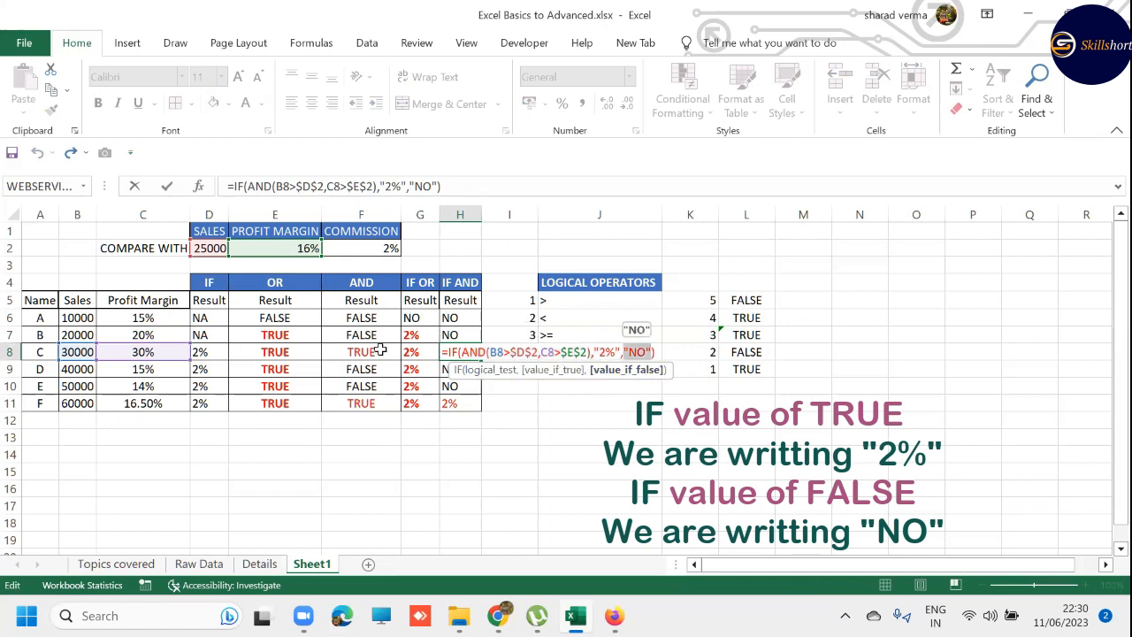
key(Escape)
- Evaluate the AND part of H8's formula in place, then cancel the edit
double_click(445, 353)
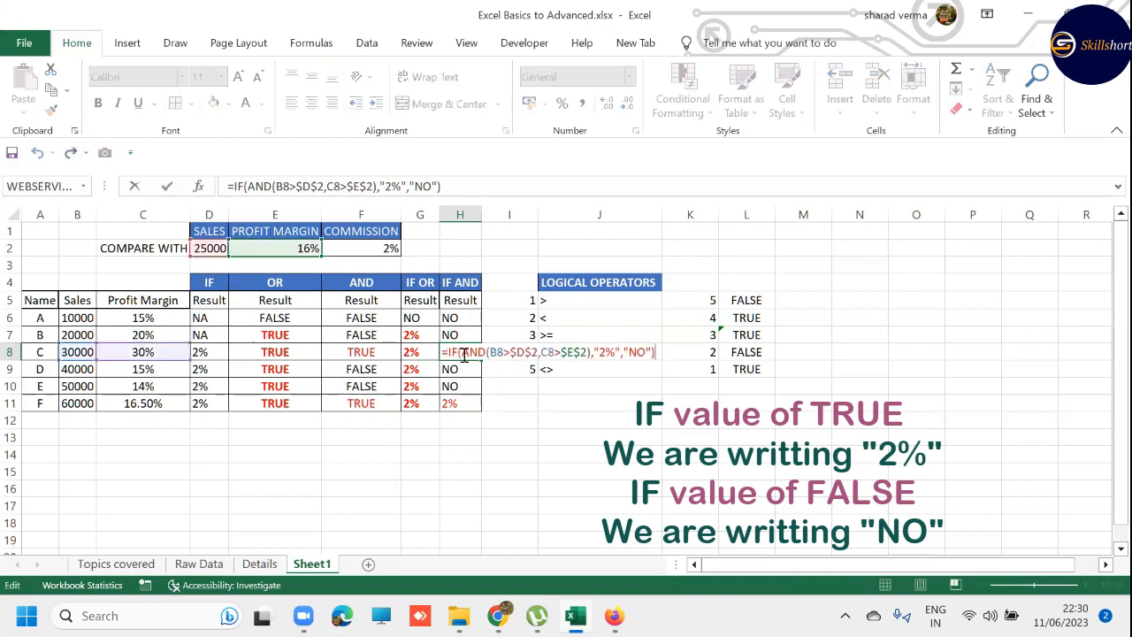
drag(461, 354, 593, 354)
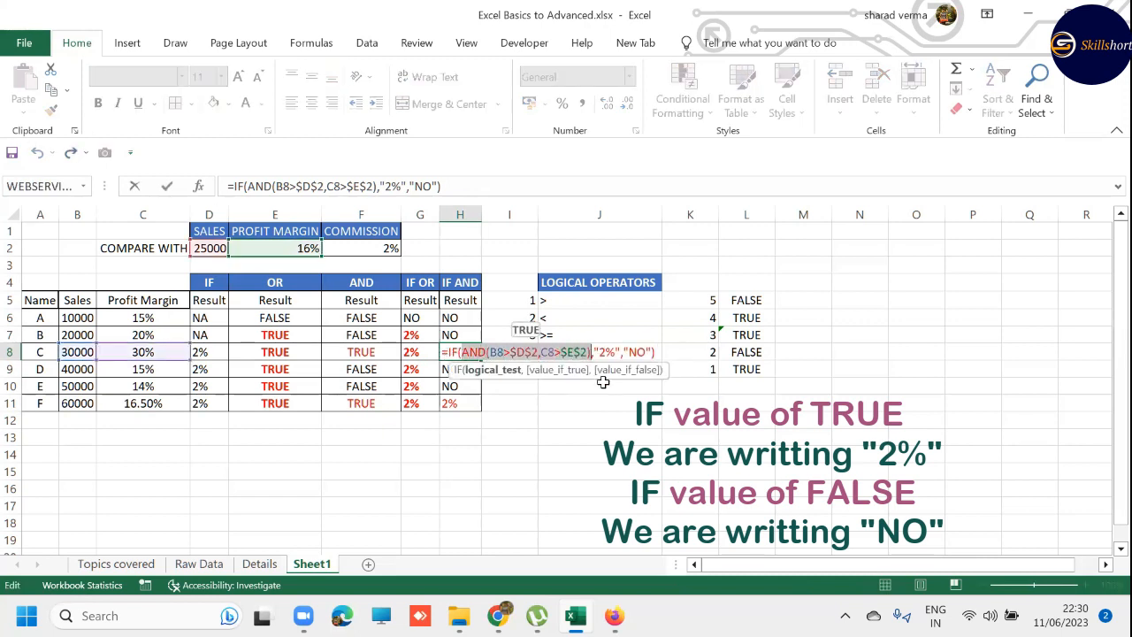
key(F9)
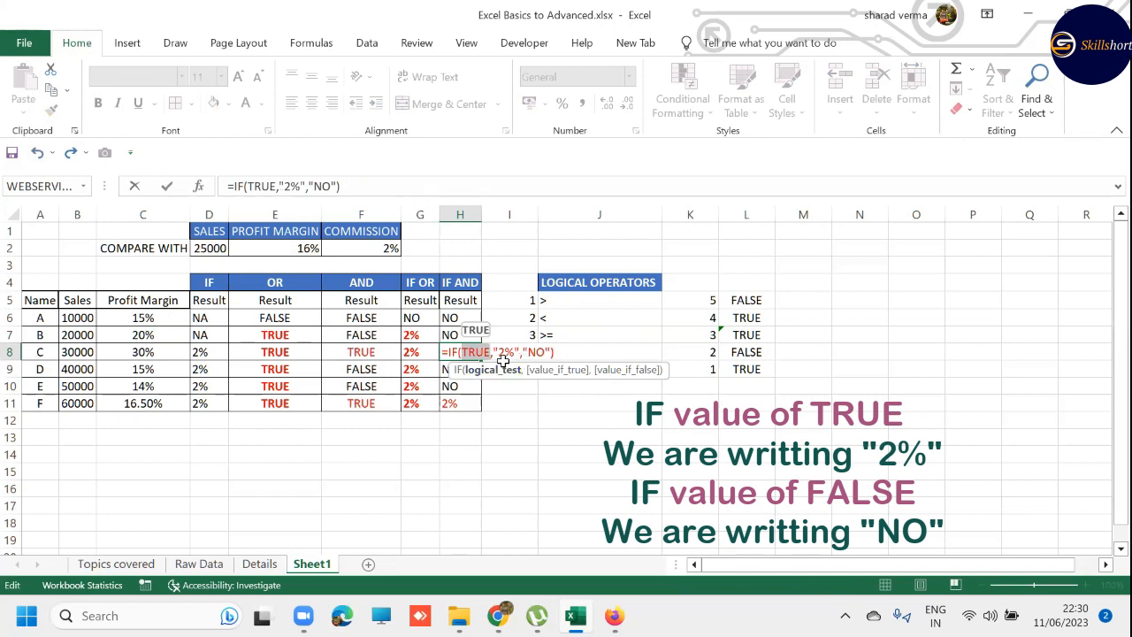
key(Escape)
- Evaluate the AND part of H7's IF AND formula in place
click(450, 334)
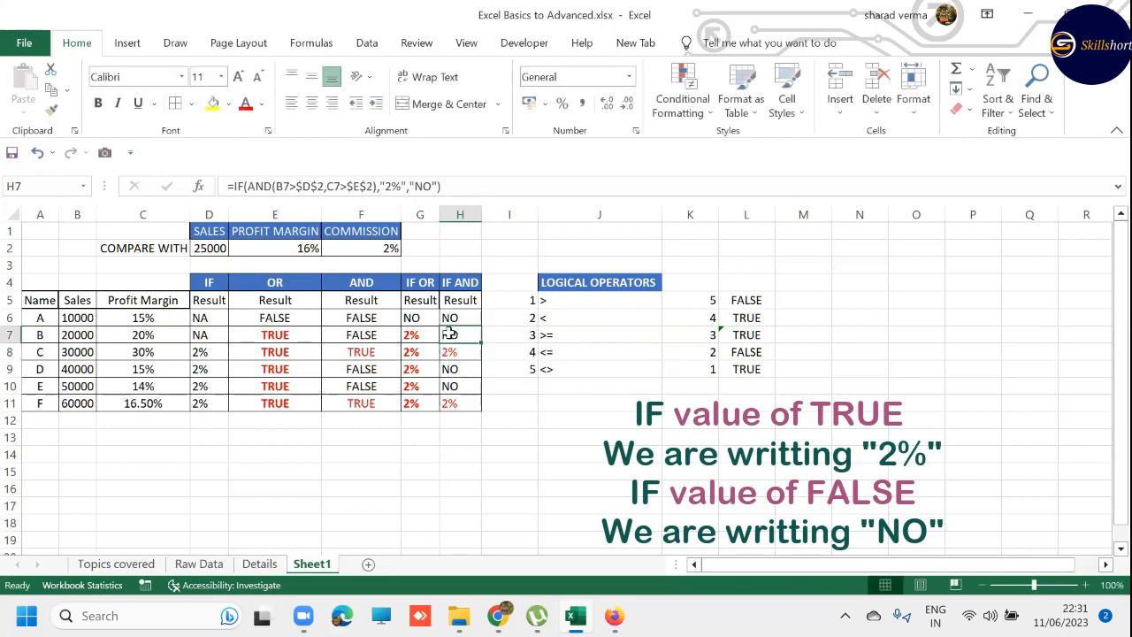
double_click(450, 334)
drag(461, 335, 591, 334)
key(F9)
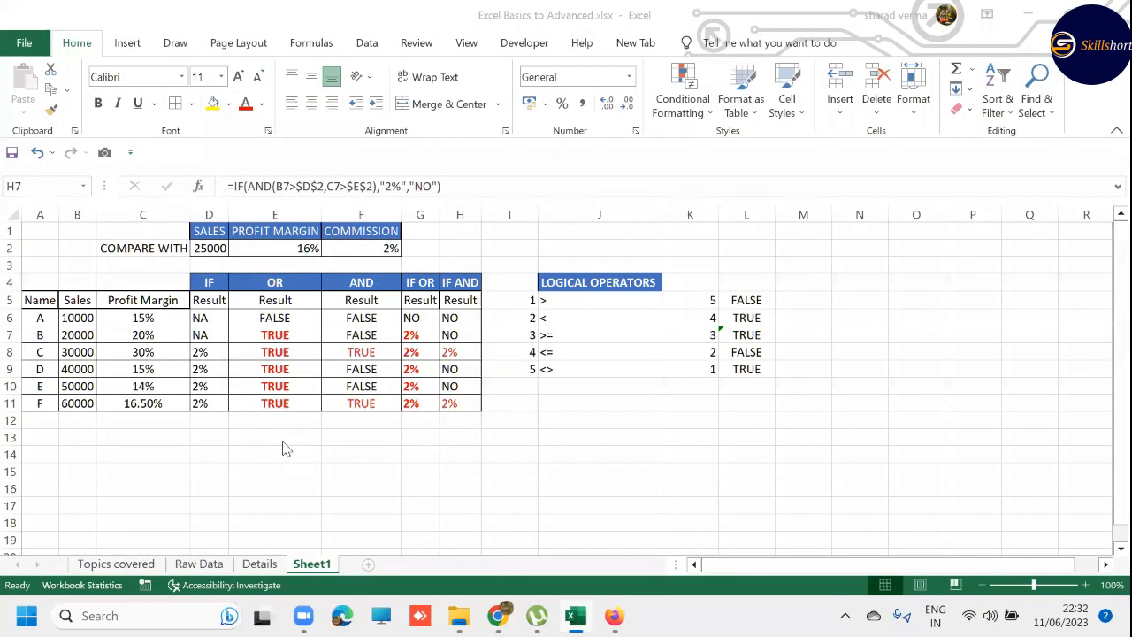
- Insert a new column between the IF AND results and the logical operators list
click(304, 261)
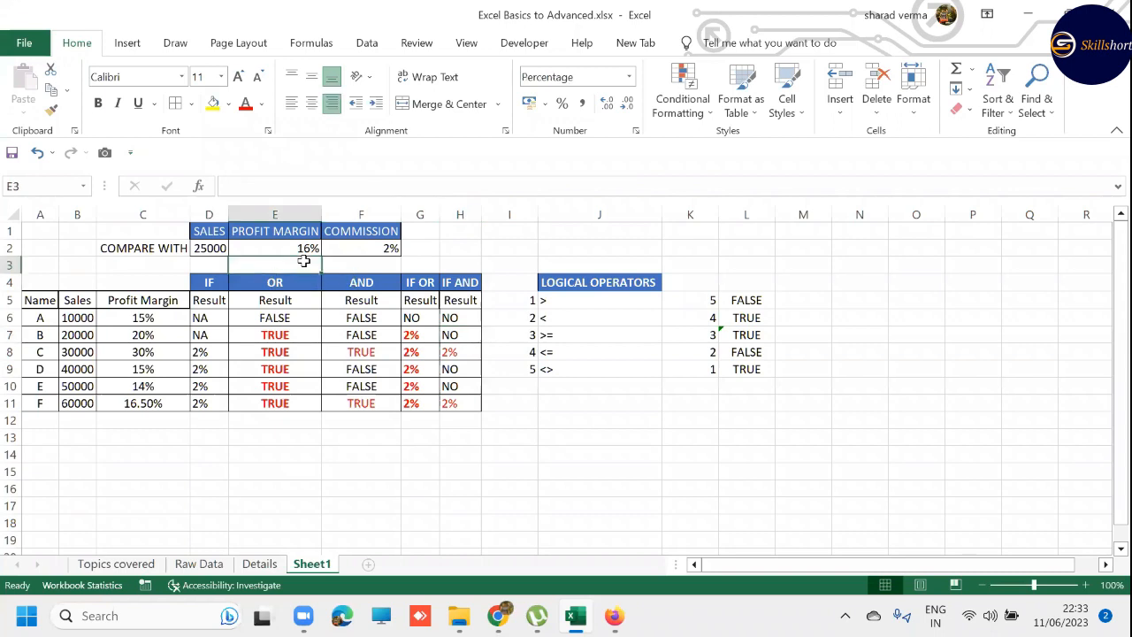
click(531, 282)
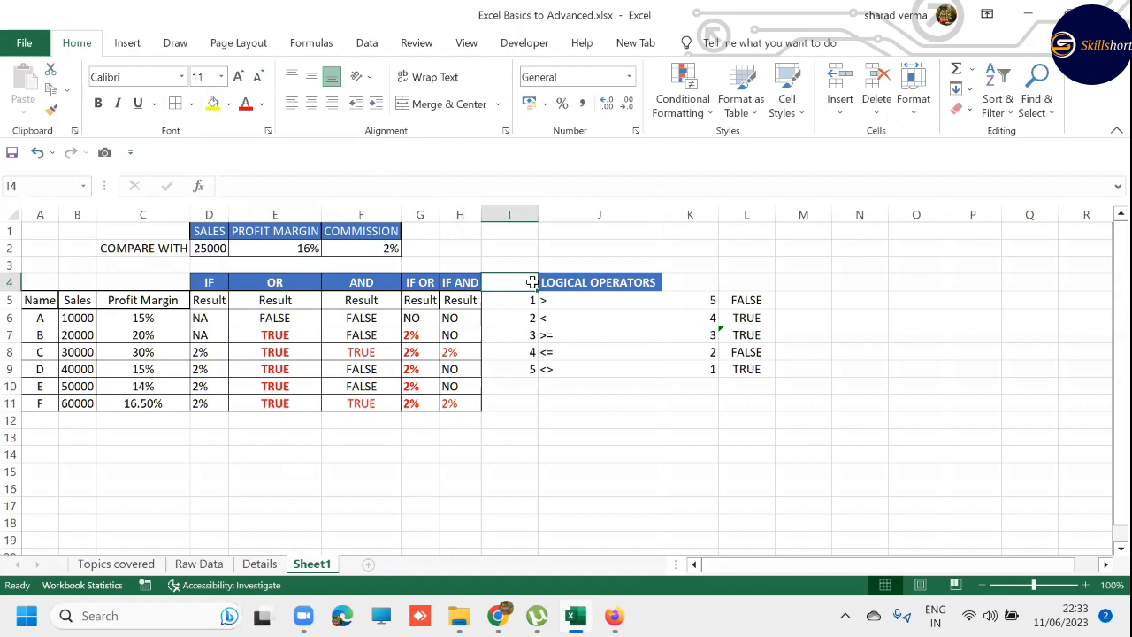
key(ctrl+space)
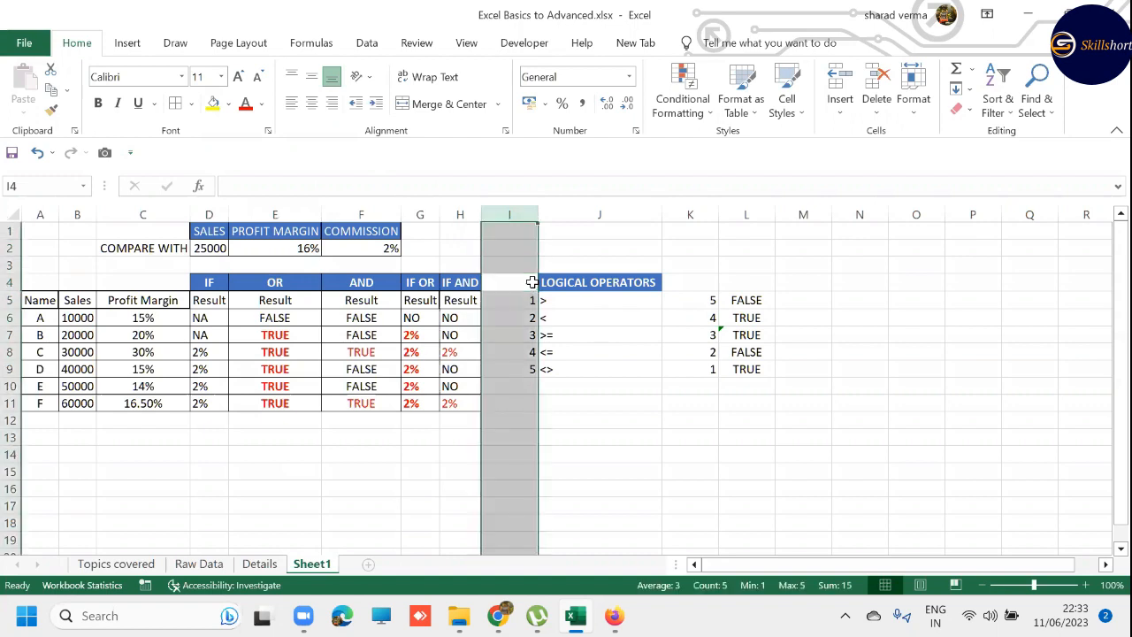
key(ctrl+shift+plus)
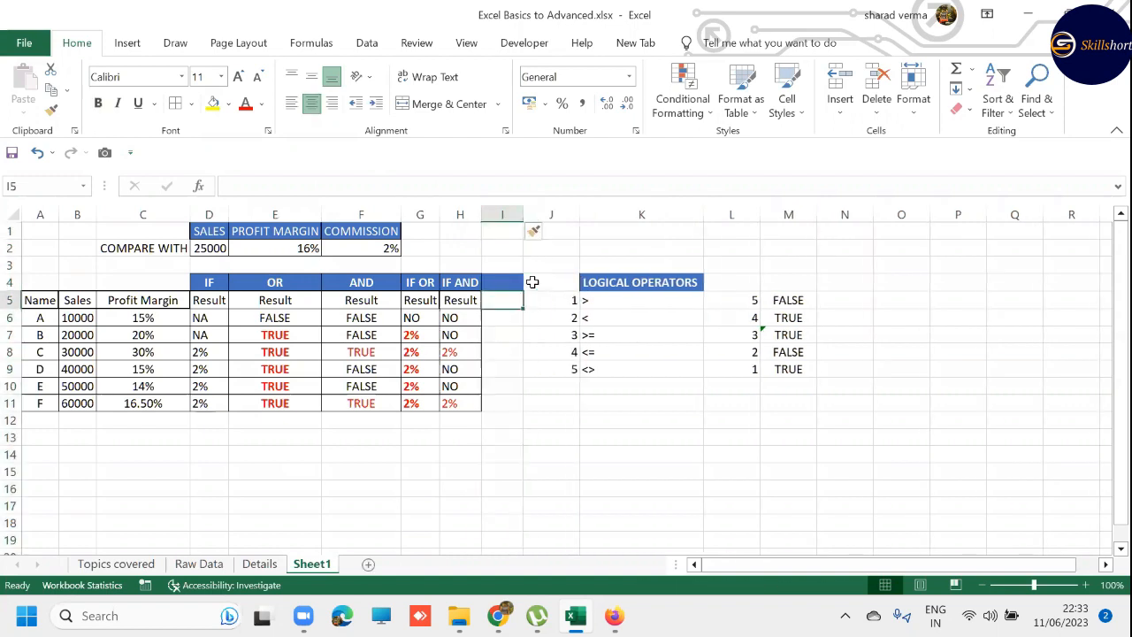
- Enter the heading "NESTED IF" in I4 and autofit the column width to it
text(NESTD)
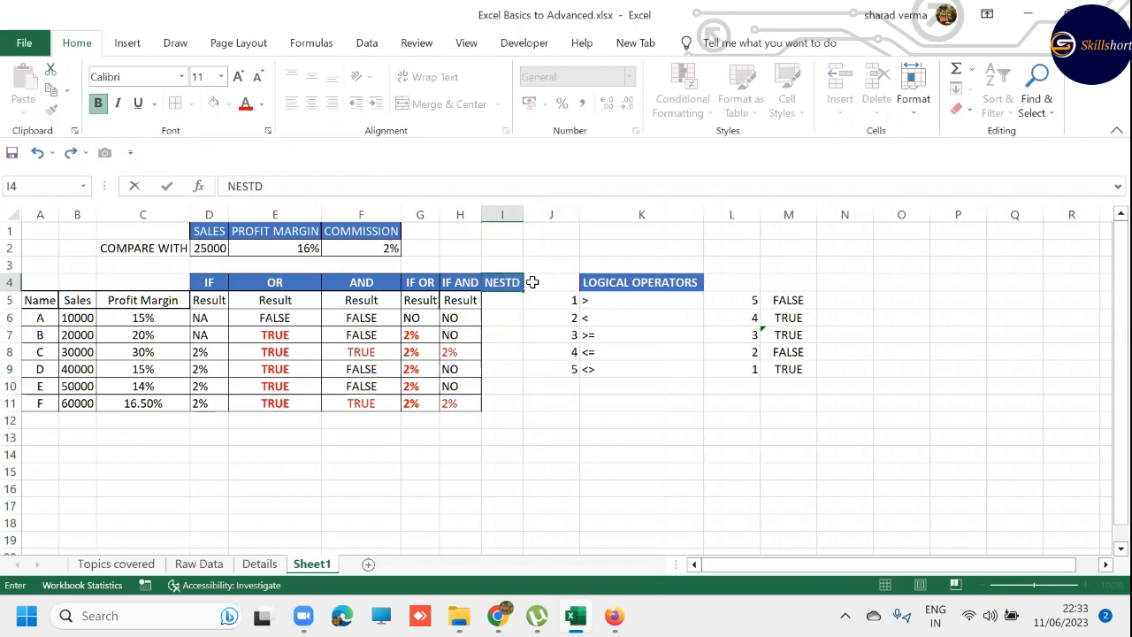
key(BackSpace)
text(ED IF)
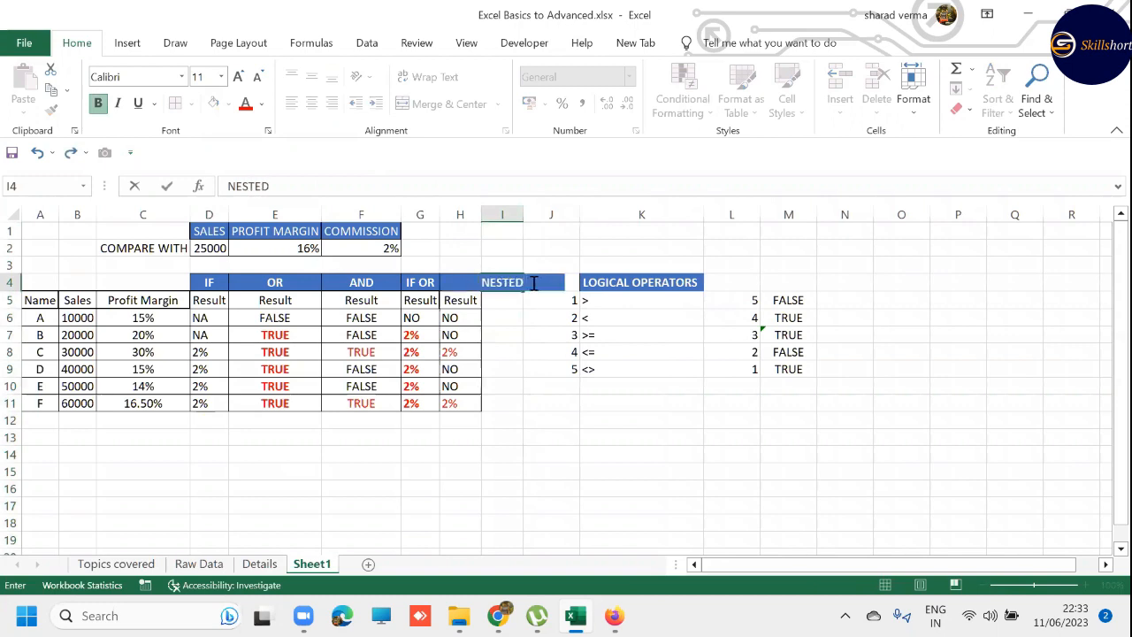
key(Return)
key(Up)
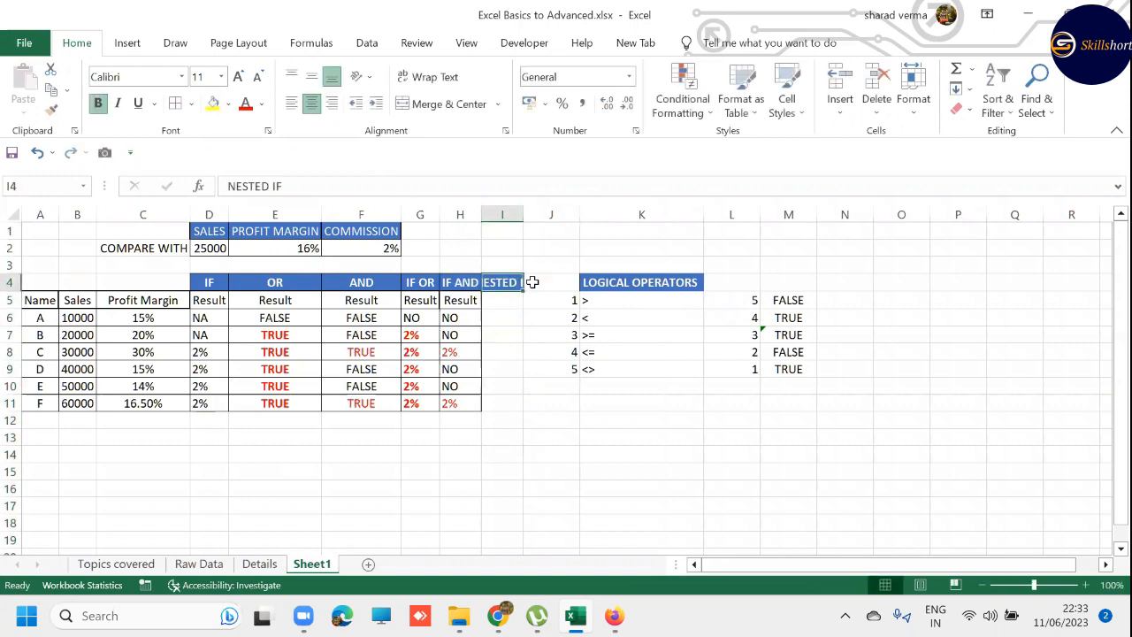
key(alt+h)
key(o)
key(i)
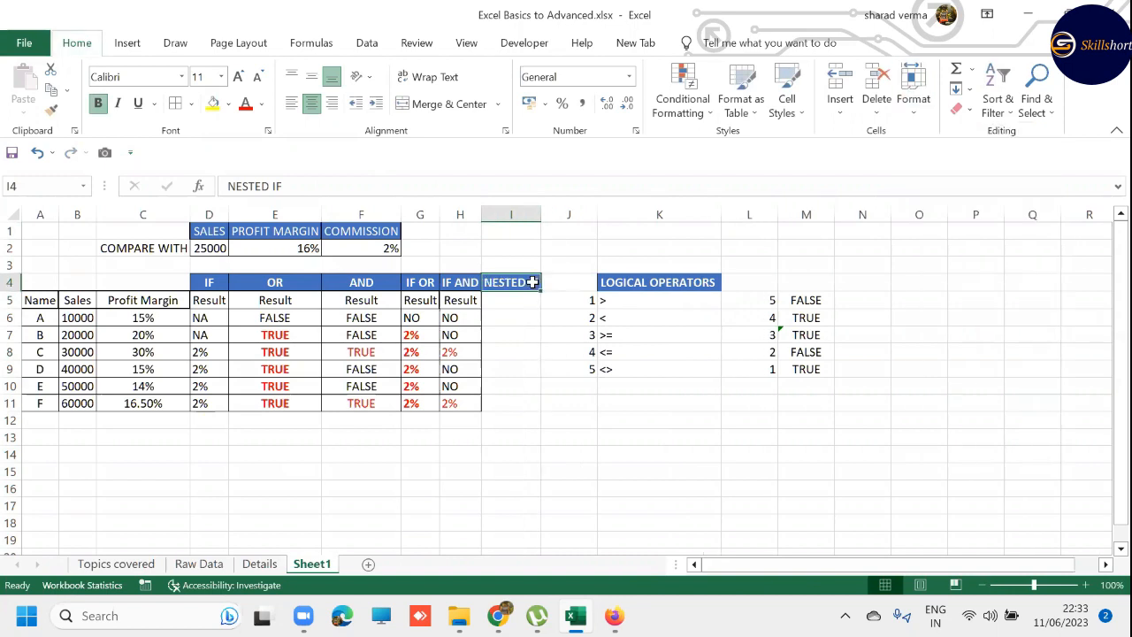
- Insert two blank rows at row 3, between the COMPARE WITH values and the results table
key(Up)
key(Up)
key(Up)
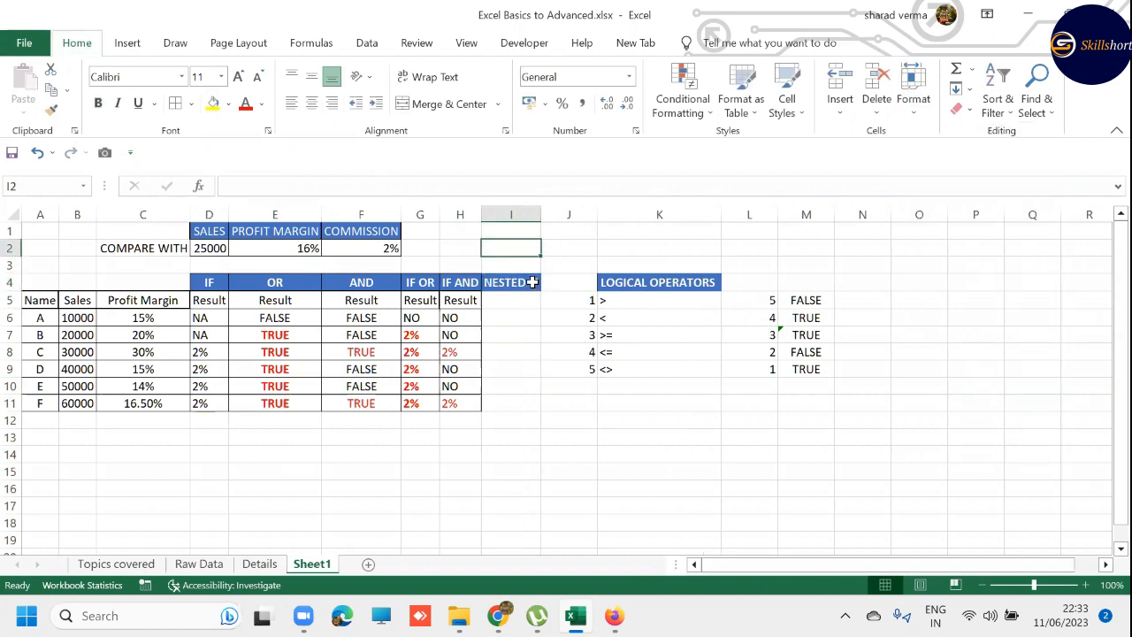
key(Down)
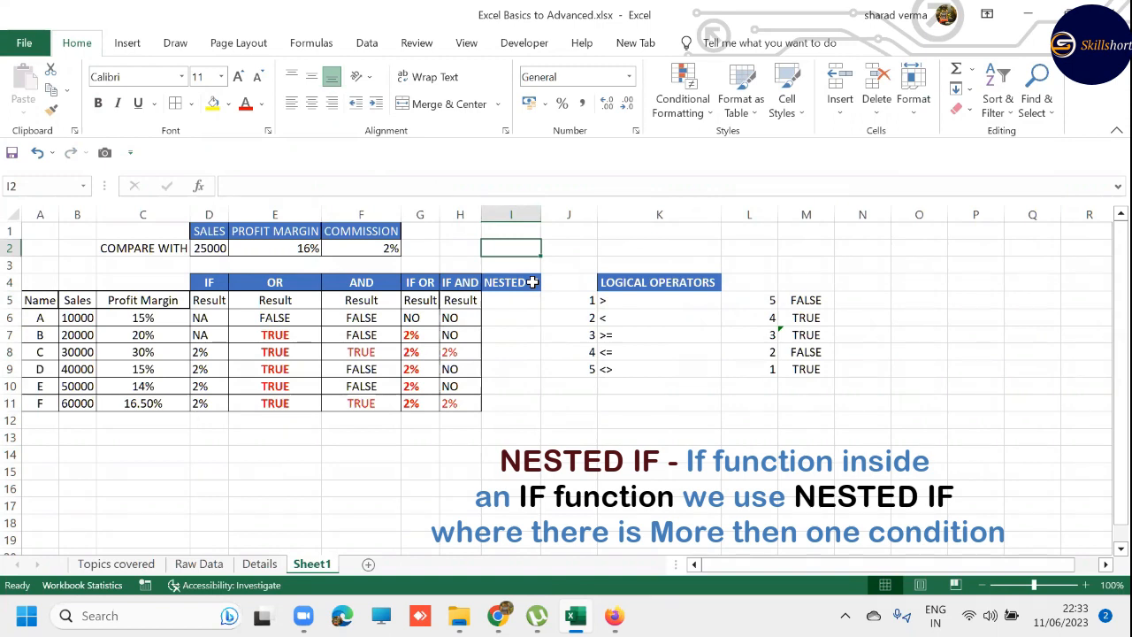
key(Left)
key(Left)
key(Left)
key(Left)
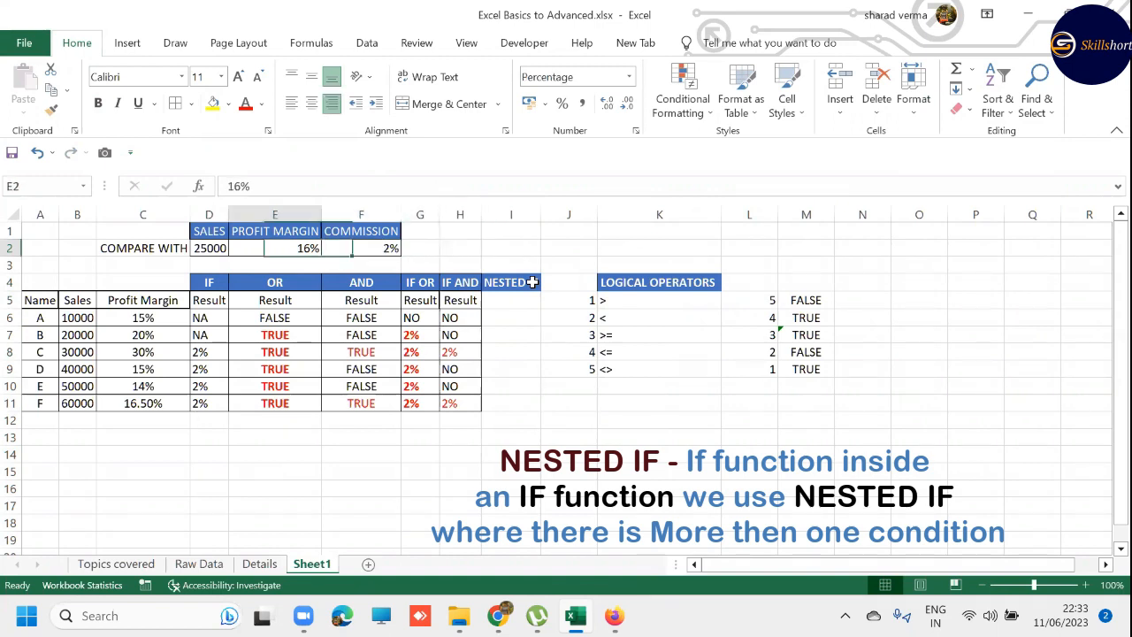
key(Down)
key(shift+space)
key(ctrl+shift+plus)
key(ctrl+shift+plus)
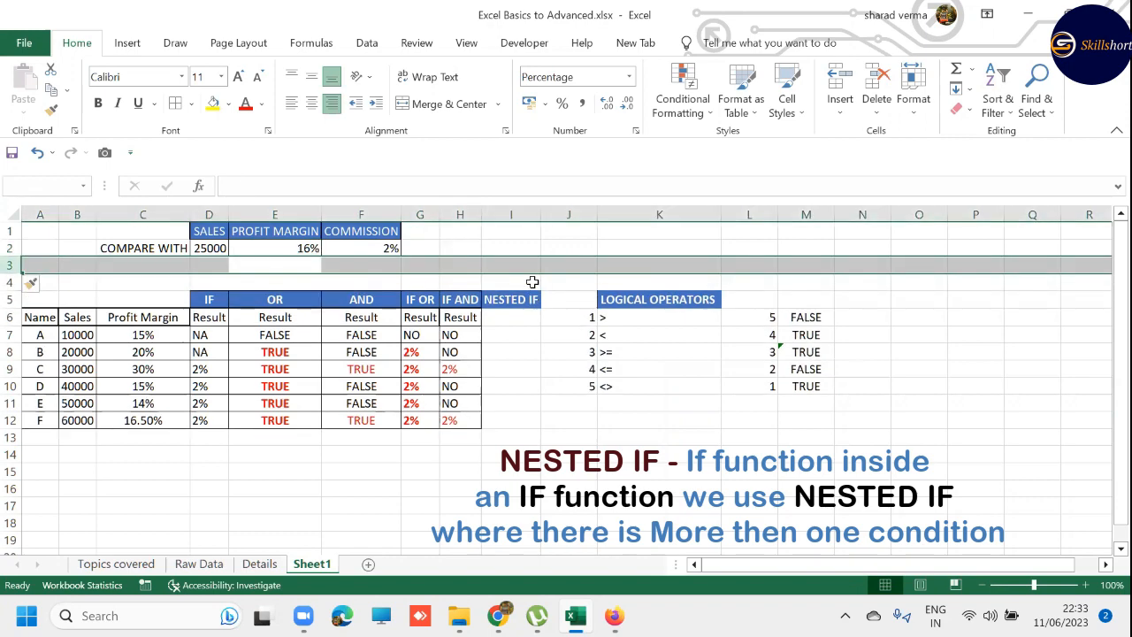
key(Right)
key(Left)
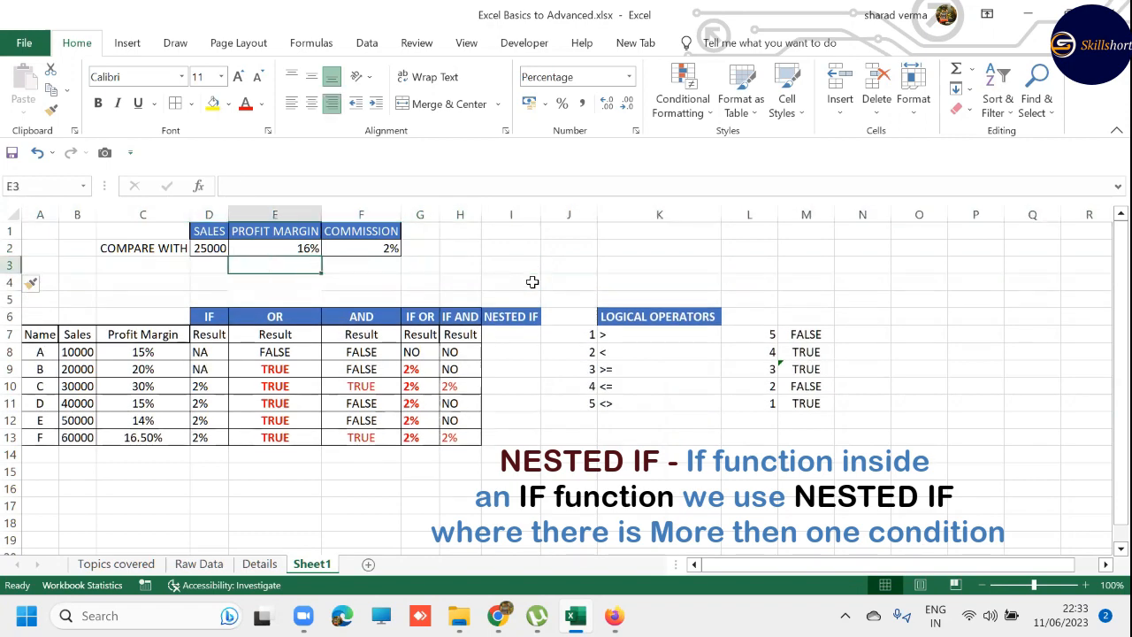
- Add a second comparison row with a profit margin of 10% in E3 and a commission of .5 in F3
key(Up)
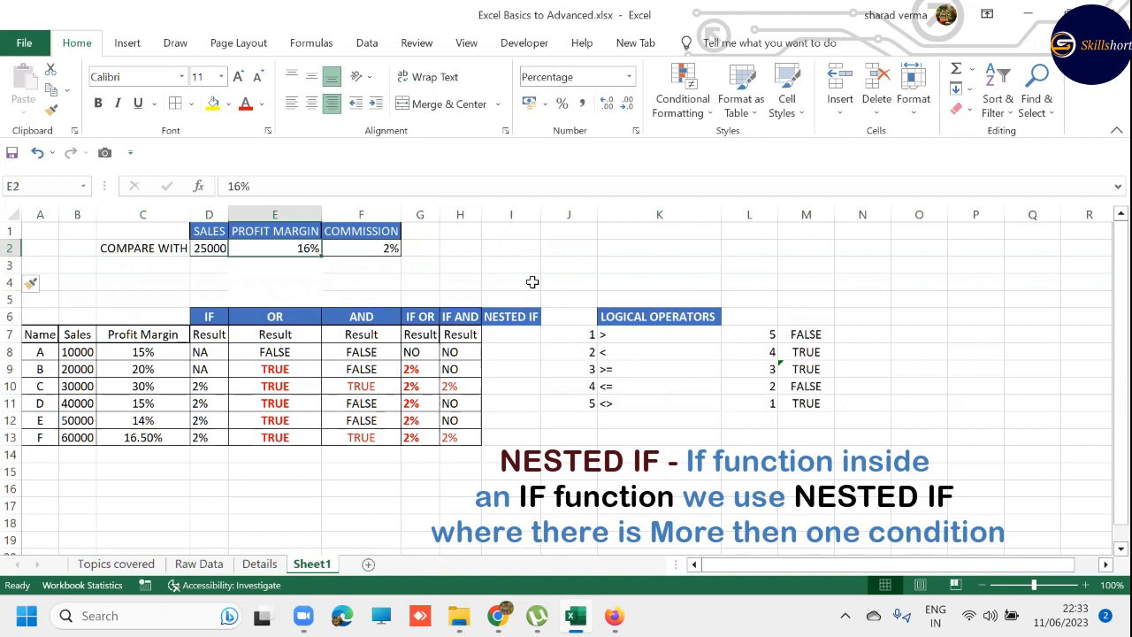
key(Right)
key(Down)
key(Left)
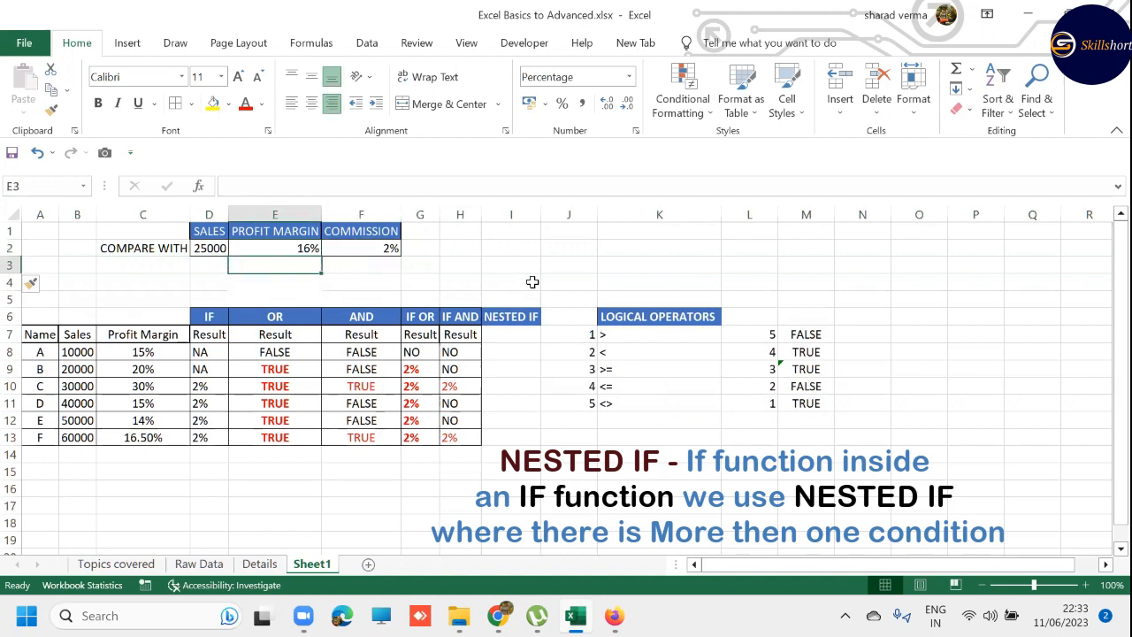
text(10)
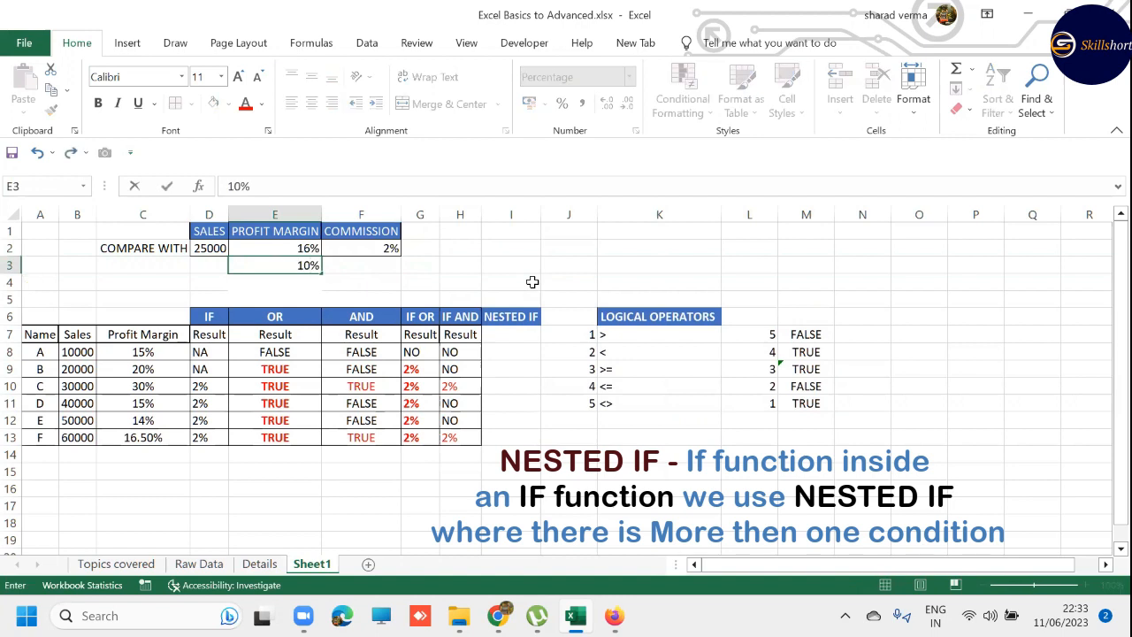
key(Right)
text(.5)
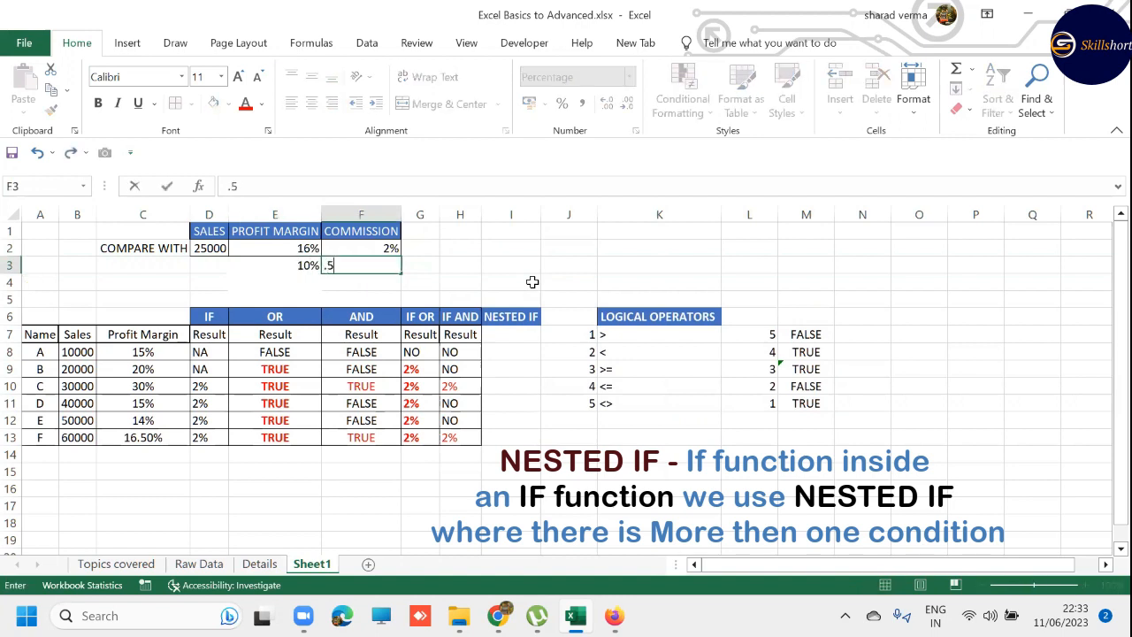
key(Right)
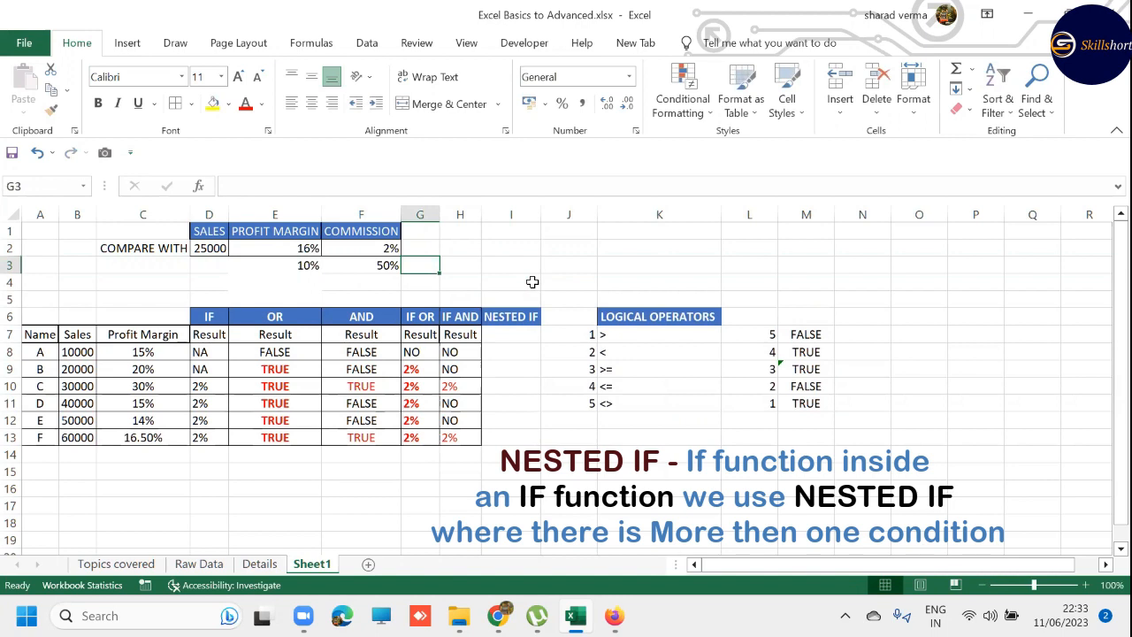
key(Right)
key(Right)
key(Down)
key(Down)
key(Down)
key(Down)
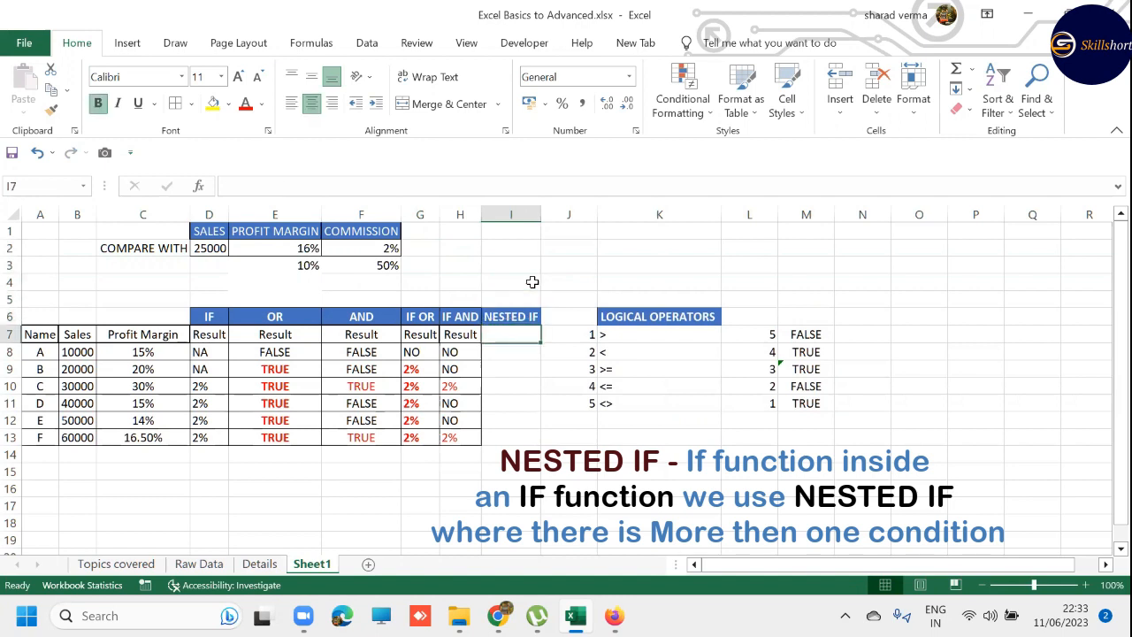
key(Down)
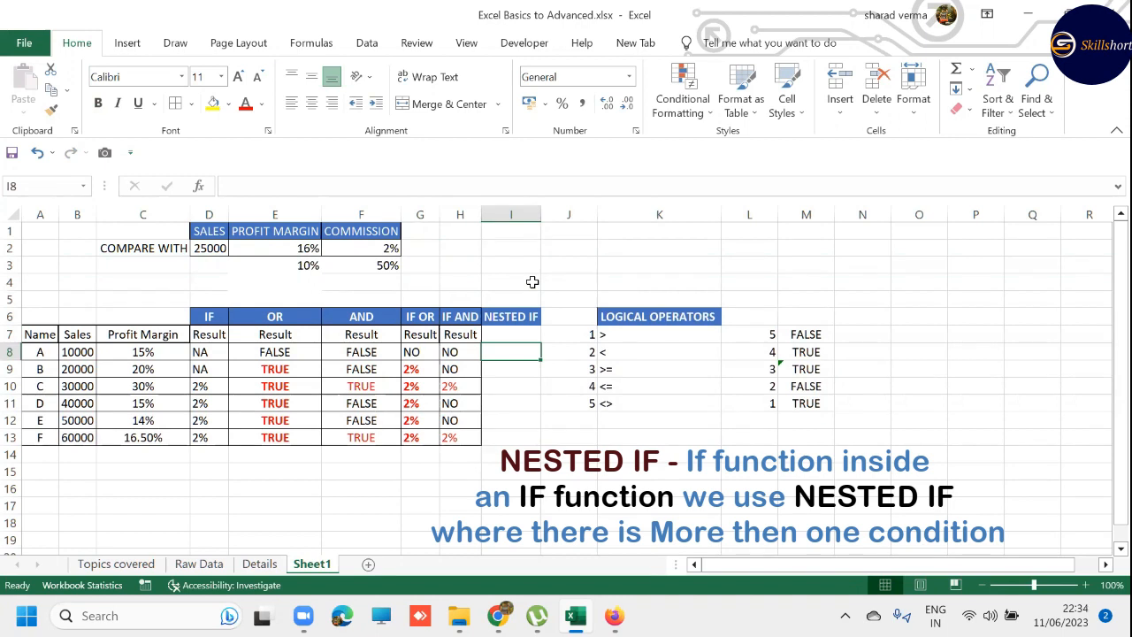
- Apply the percentage format to the commission in F3 and change its value to 0.55%
drag(374, 250, 379, 267)
click(377, 267)
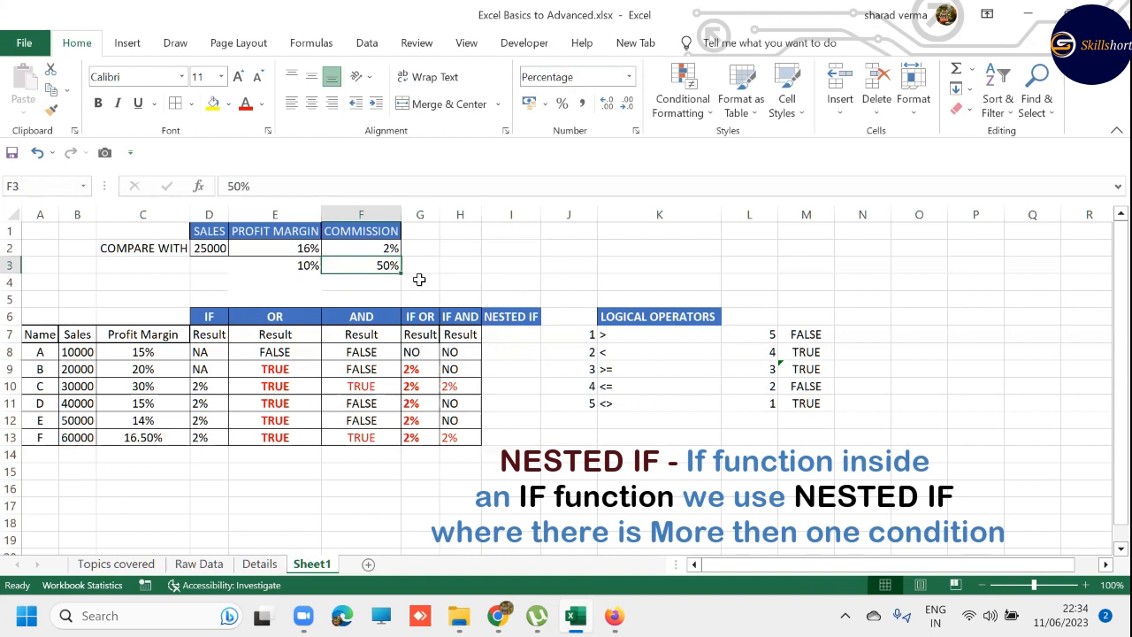
key(ctrl+shift+asciitilde)
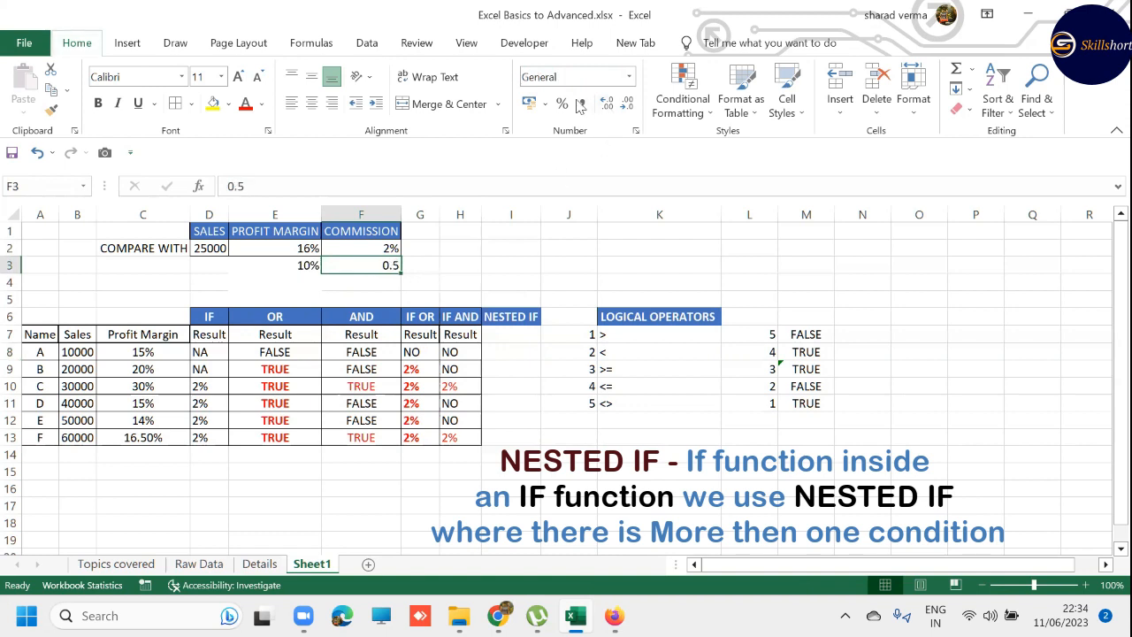
click(562, 104)
click(228, 186)
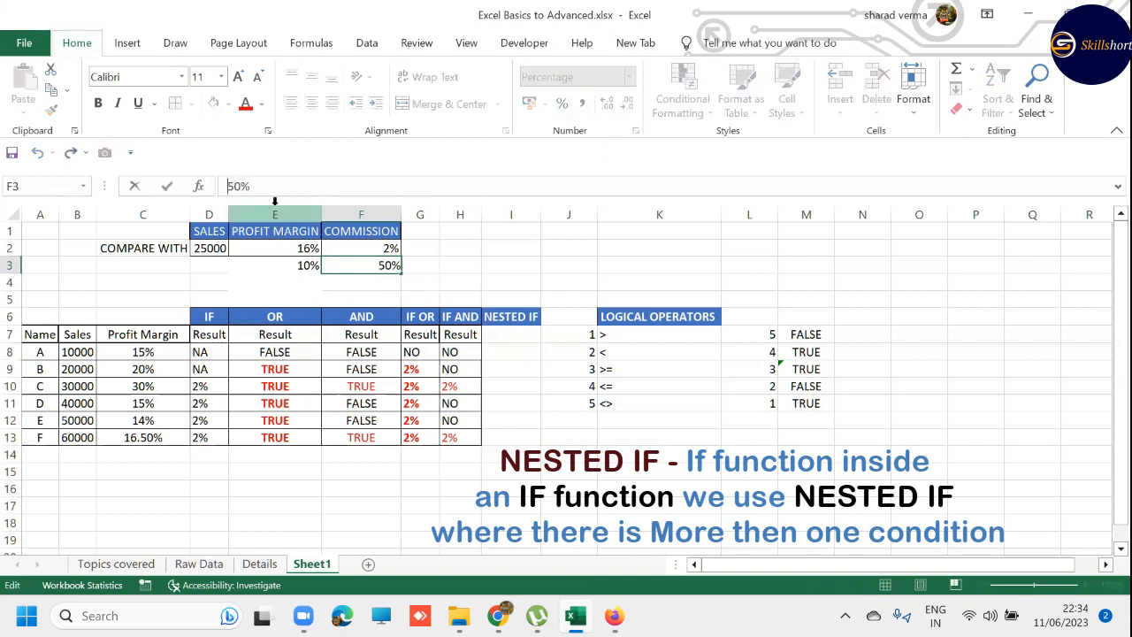
text(.5)
key(Return)
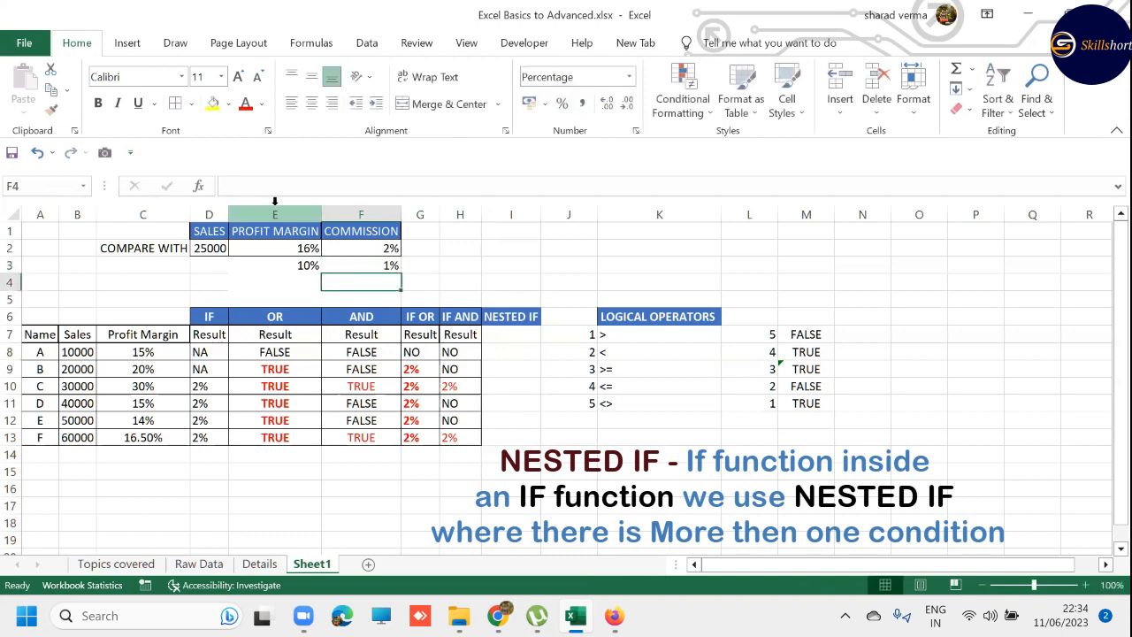
- Show F3's commission with two decimal places and select I8 as the first NESTED IF result cell
key(Up)
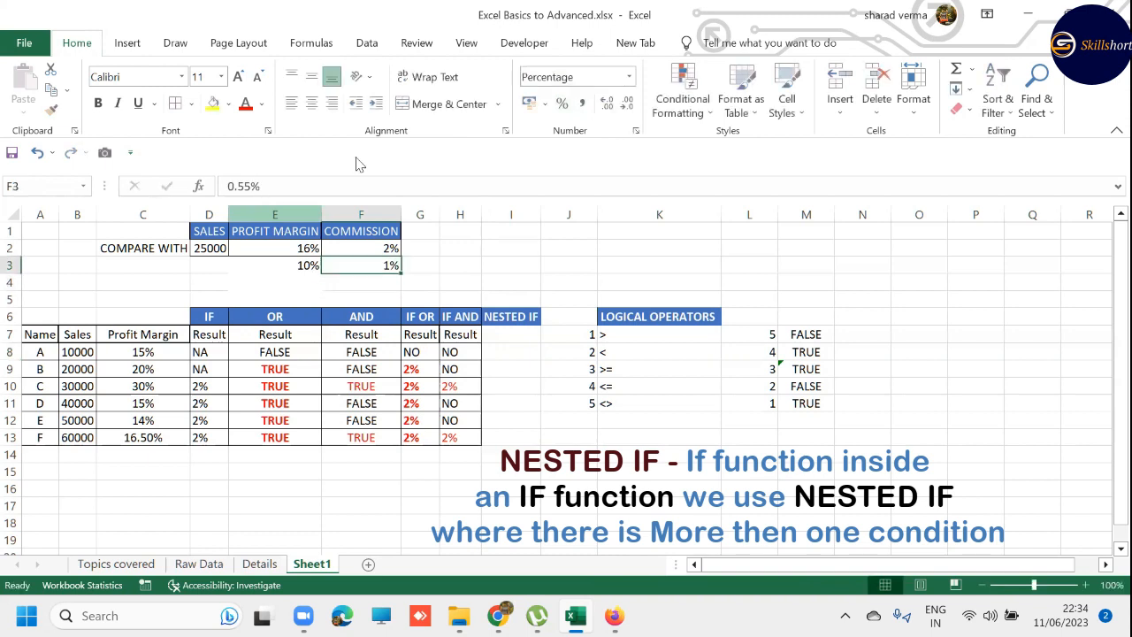
click(608, 105)
click(608, 105)
click(520, 347)
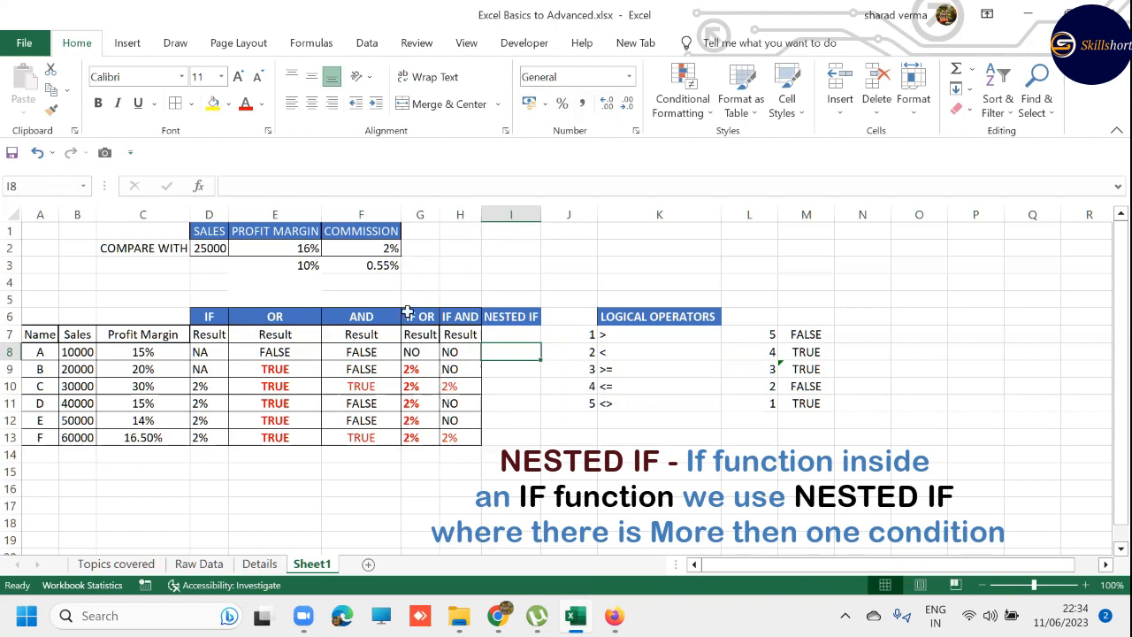
- Start an IF formula in I8 with the first row's profit margin, C8, as the value to test
click(384, 250)
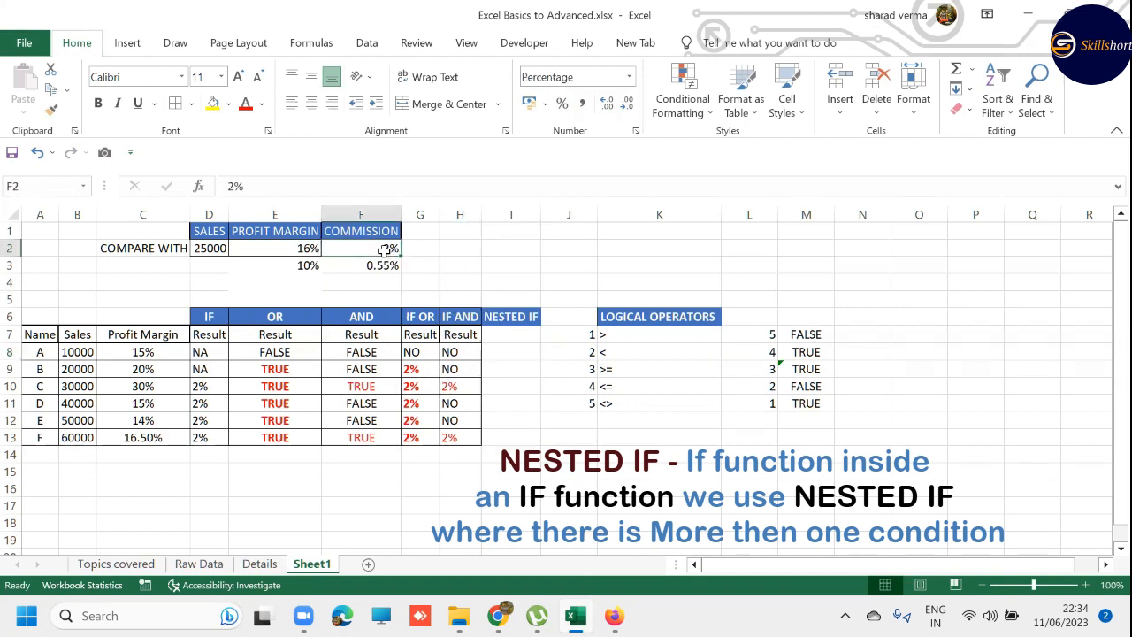
drag(384, 251, 382, 267)
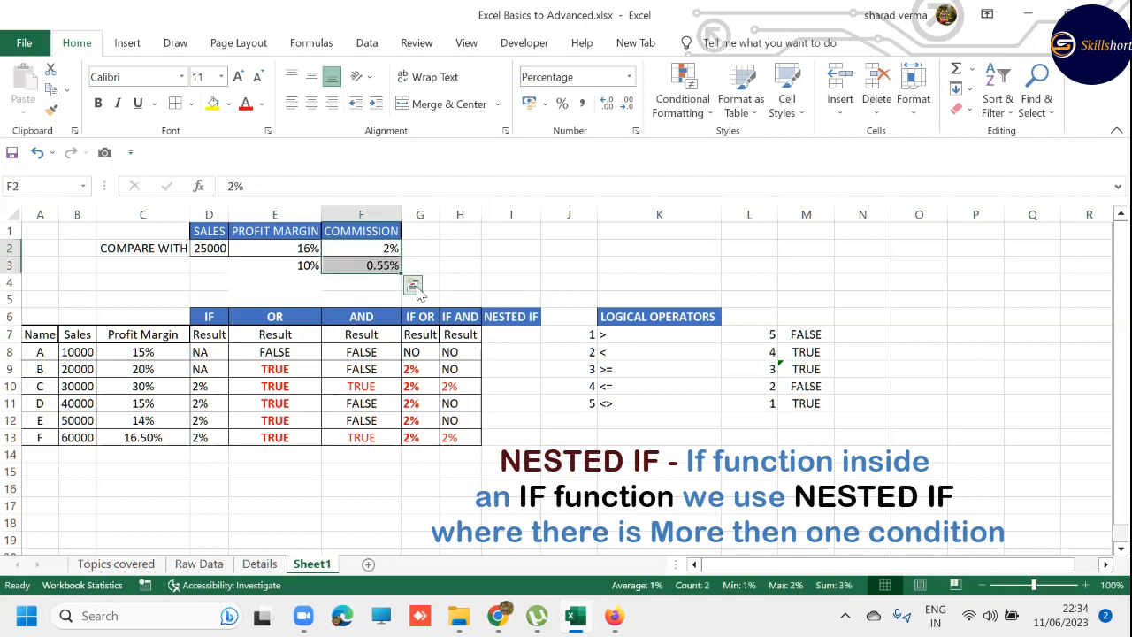
click(510, 353)
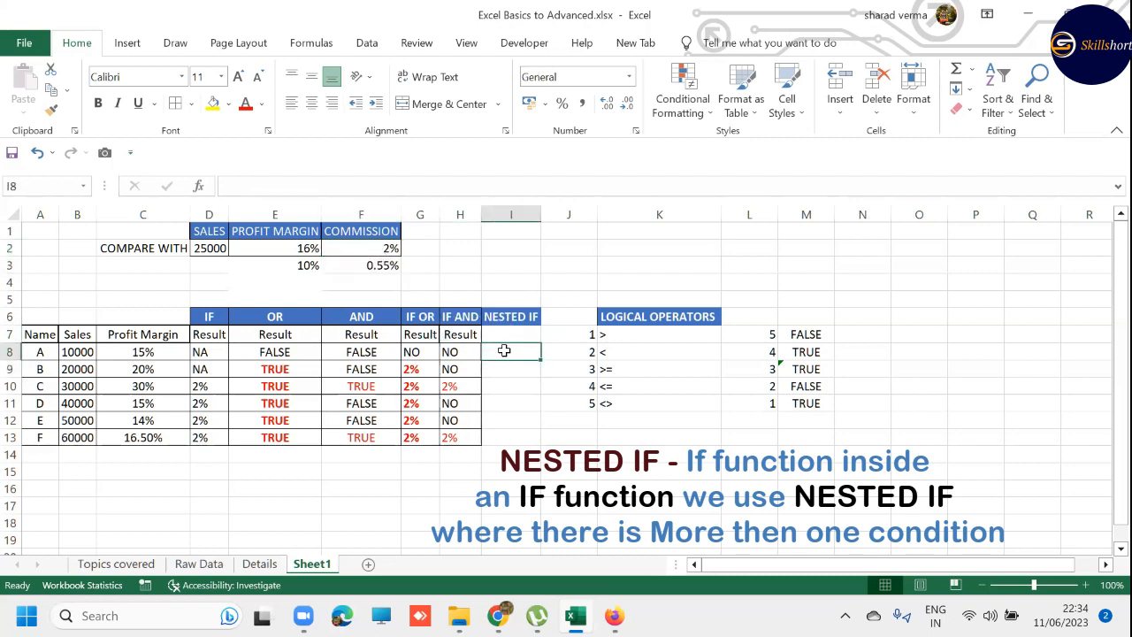
text(=IF()
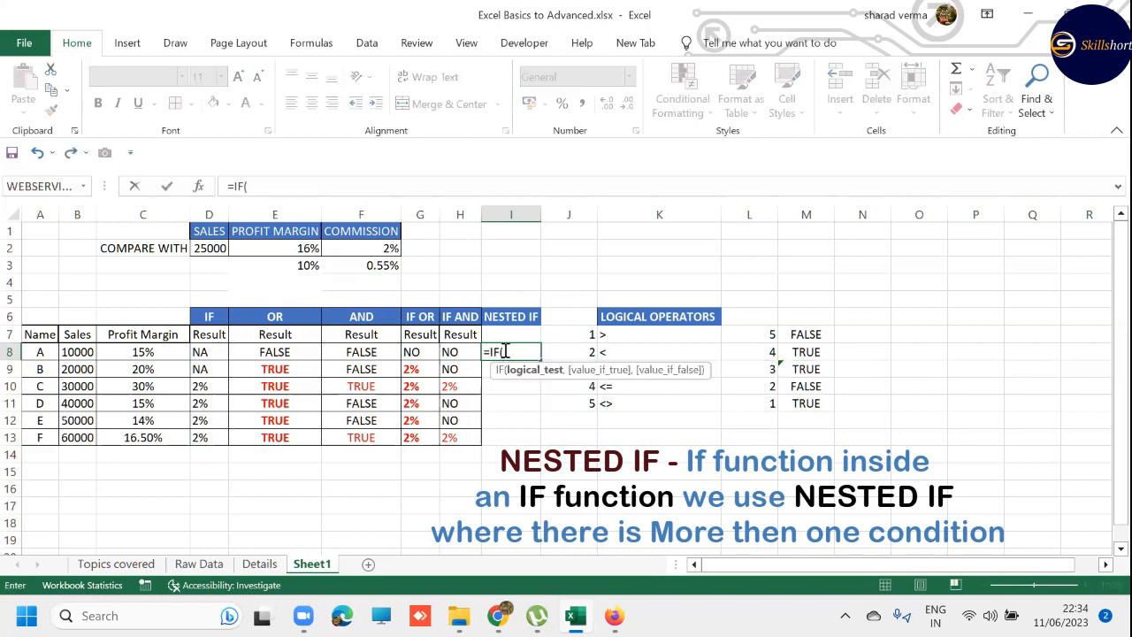
key(Left)
key(Left)
key(Left)
key(Left)
key(Left)
key(Left)
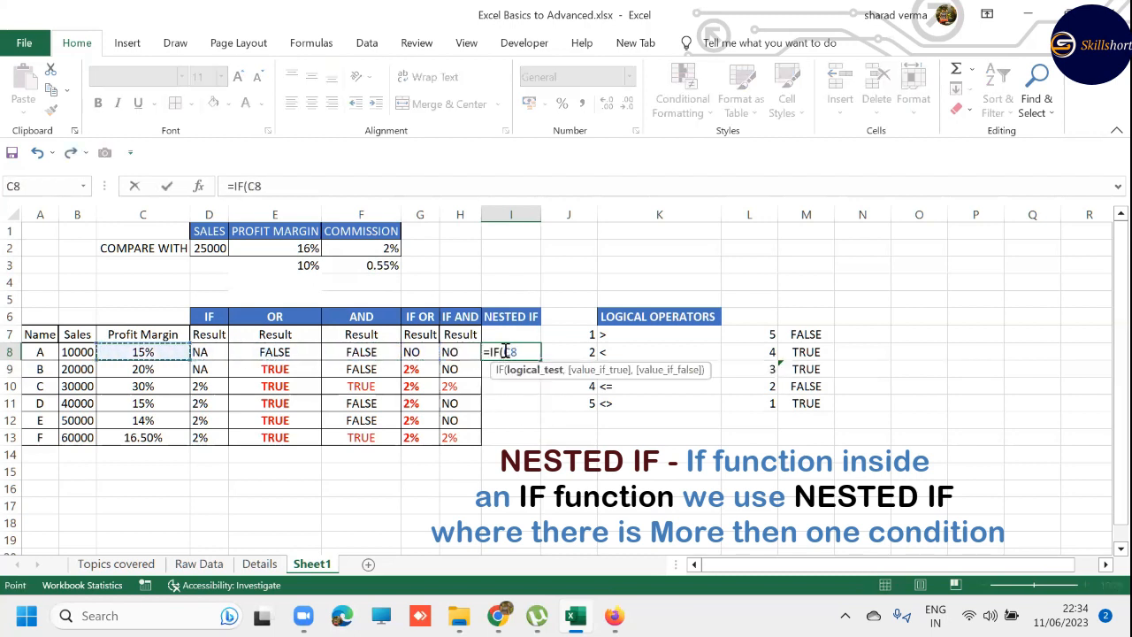
- Test whether C8 is greater than the absolute reference $E$2 and return "2%" when true
text(>)
key(Left)
key(Up)
key(Left)
key(Up)
key(Up)
key(Up)
key(Up)
key(Left)
key(Up)
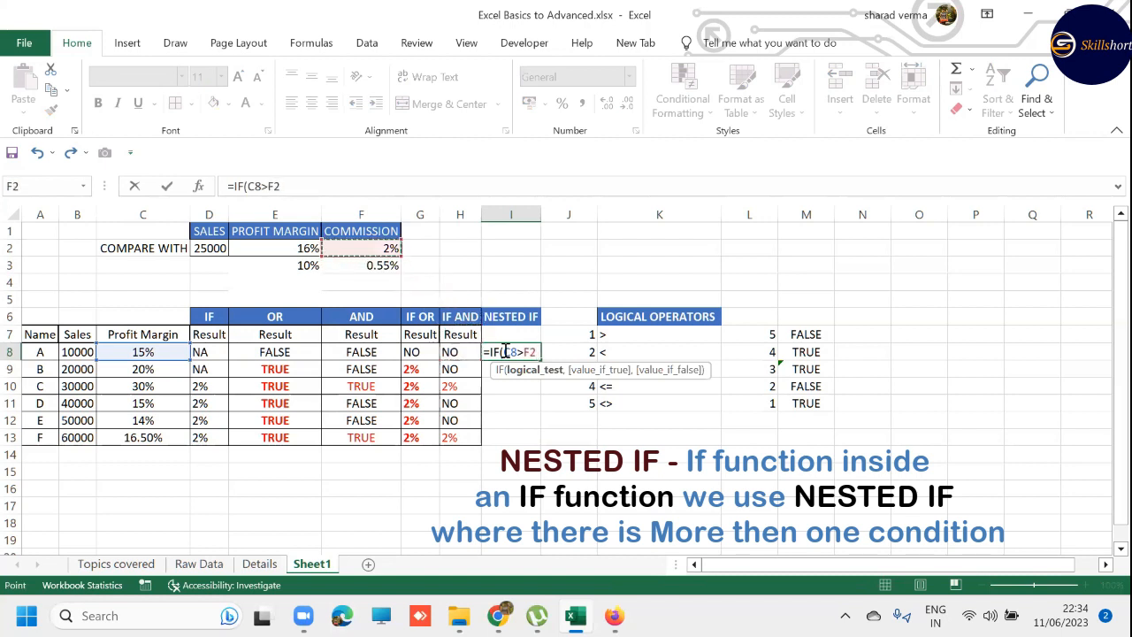
key(Left)
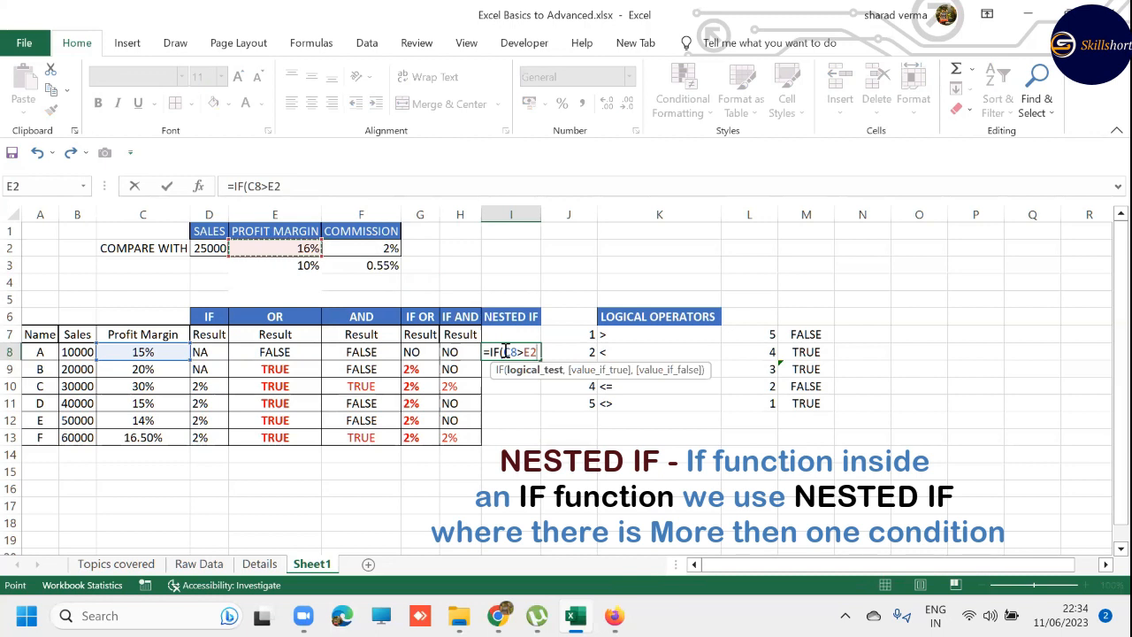
key(F4)
text(,")
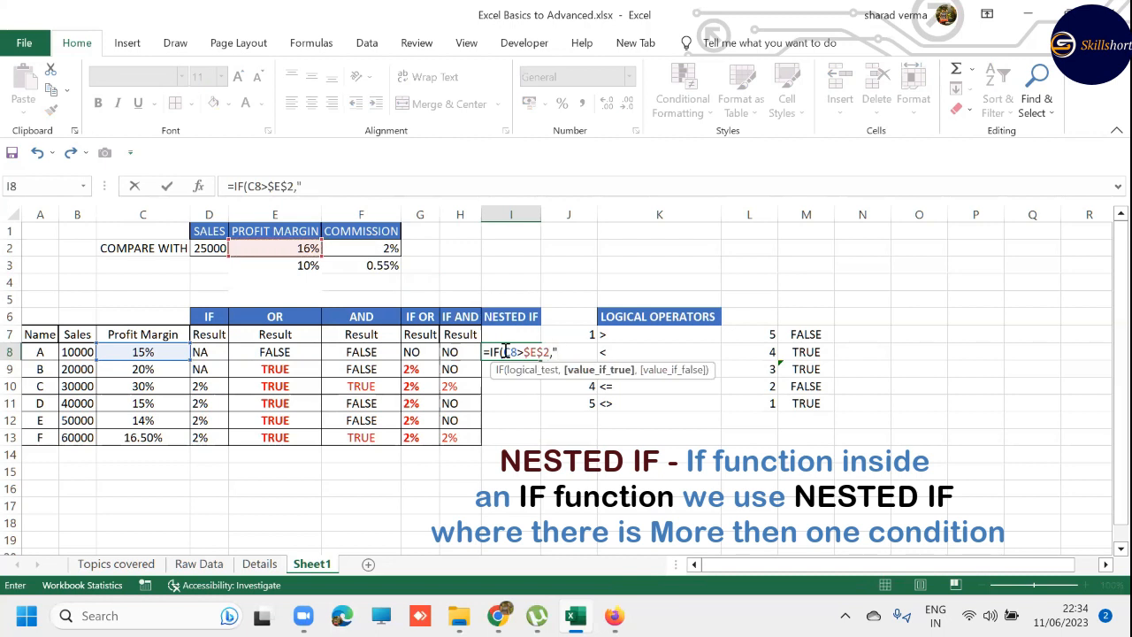
text(2%",)
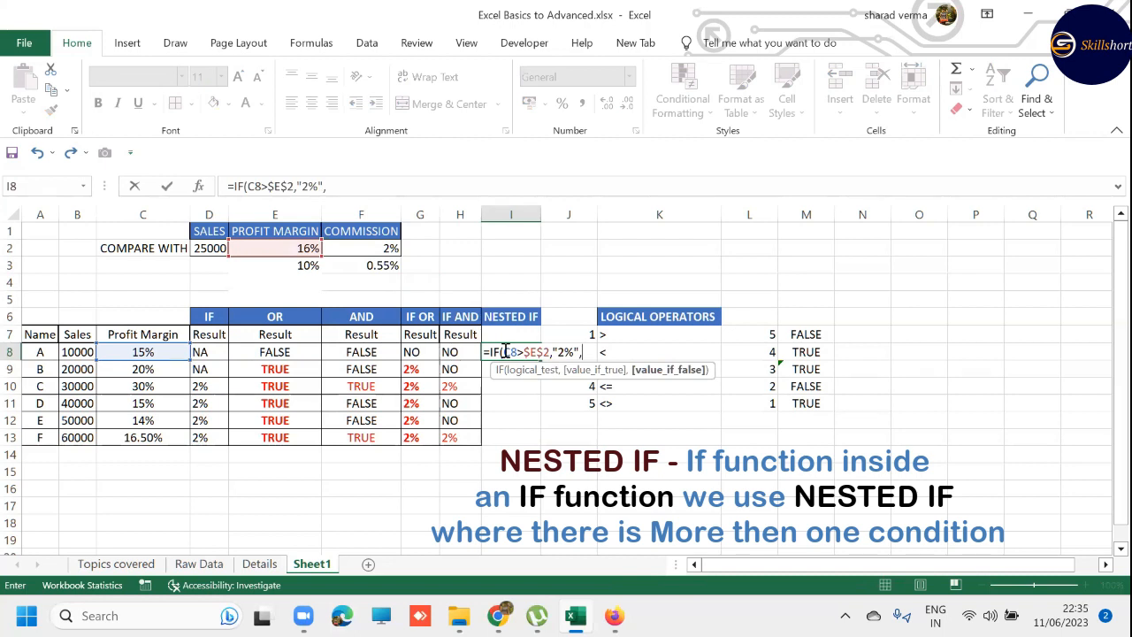
text(IF()
- Nest a second IF as the false value, testing whether C8 is greater than the absolute reference $E$3
key(Left)
key(Left)
key(Left)
key(Left)
key(Left)
key(Left)
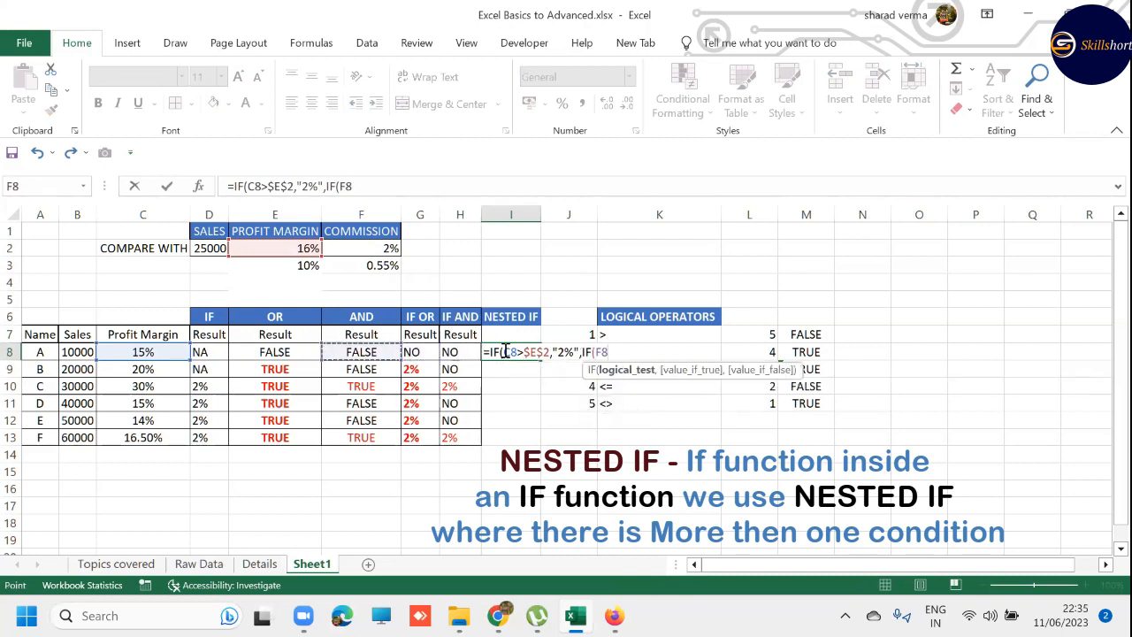
text(>)
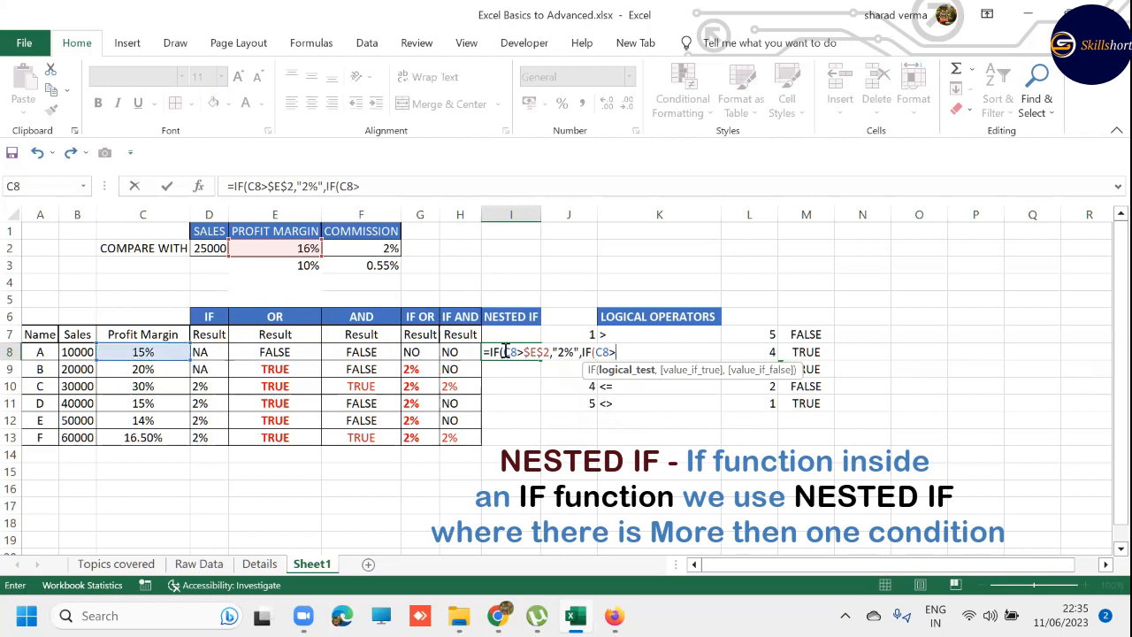
key(Left)
key(Left)
key(Left)
key(Left)
key(Up)
key(Up)
key(Up)
key(Up)
key(Up)
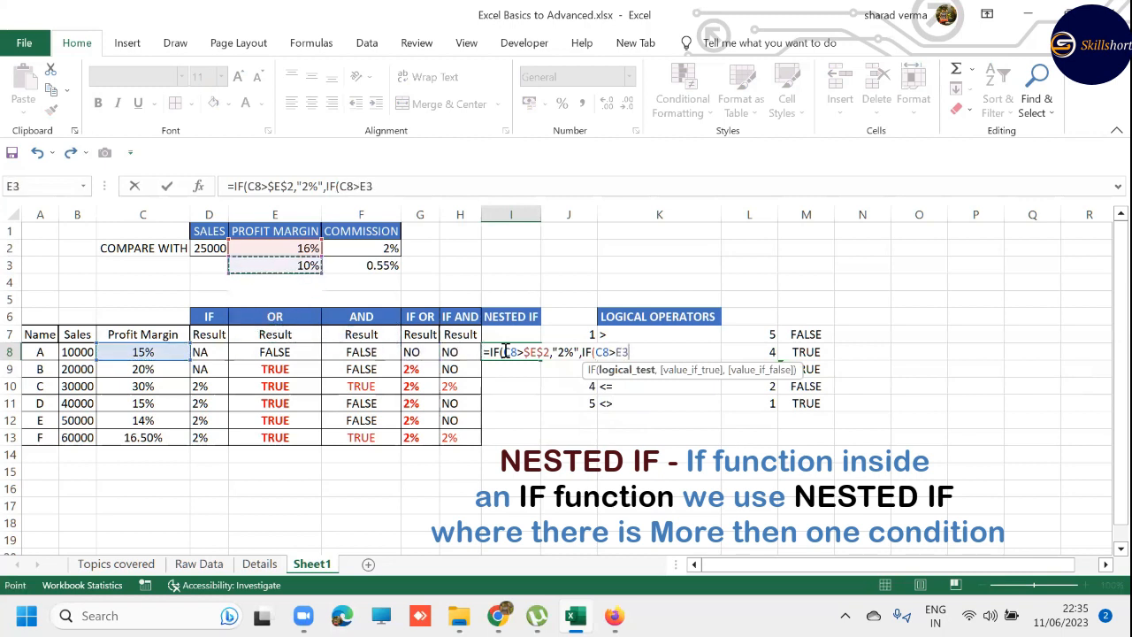
key(F4)
- Make the nested IF return ".55%" when true, close both functions and enter the formula in I8
text(,)
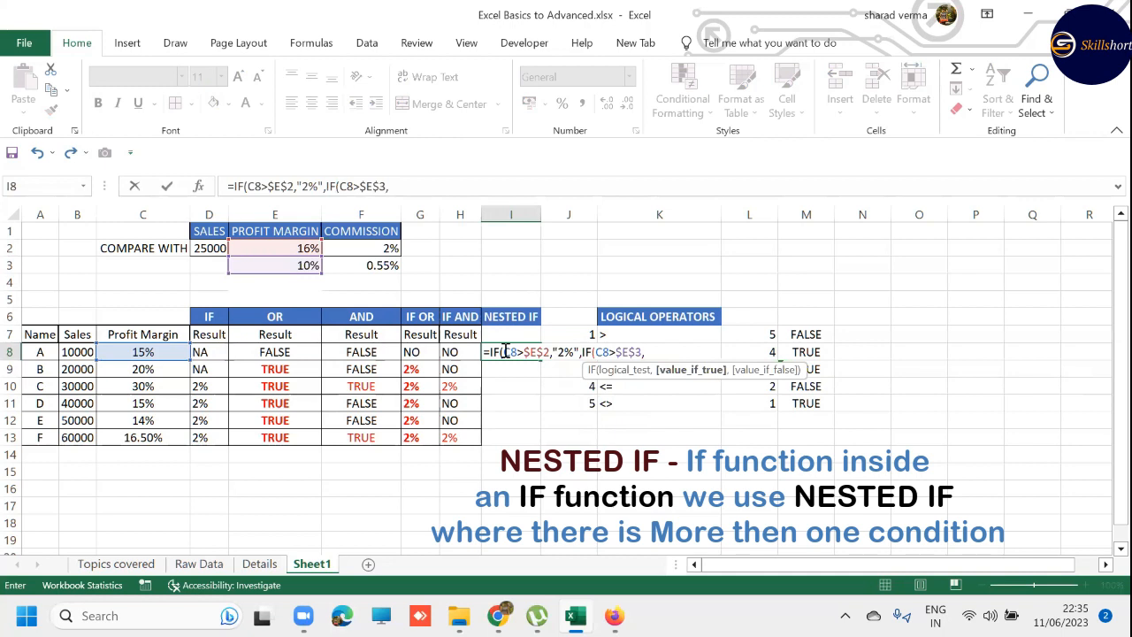
text(".55%")))
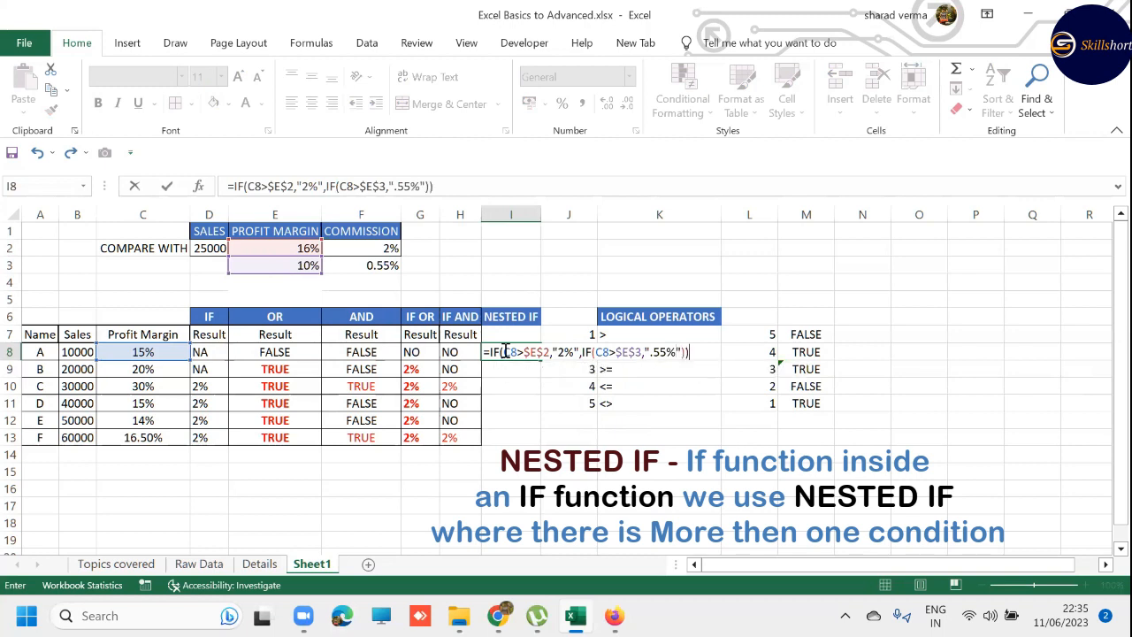
key(Return)
- Copy the NESTED IF formula from I8 to I9:I13
click(502, 351)
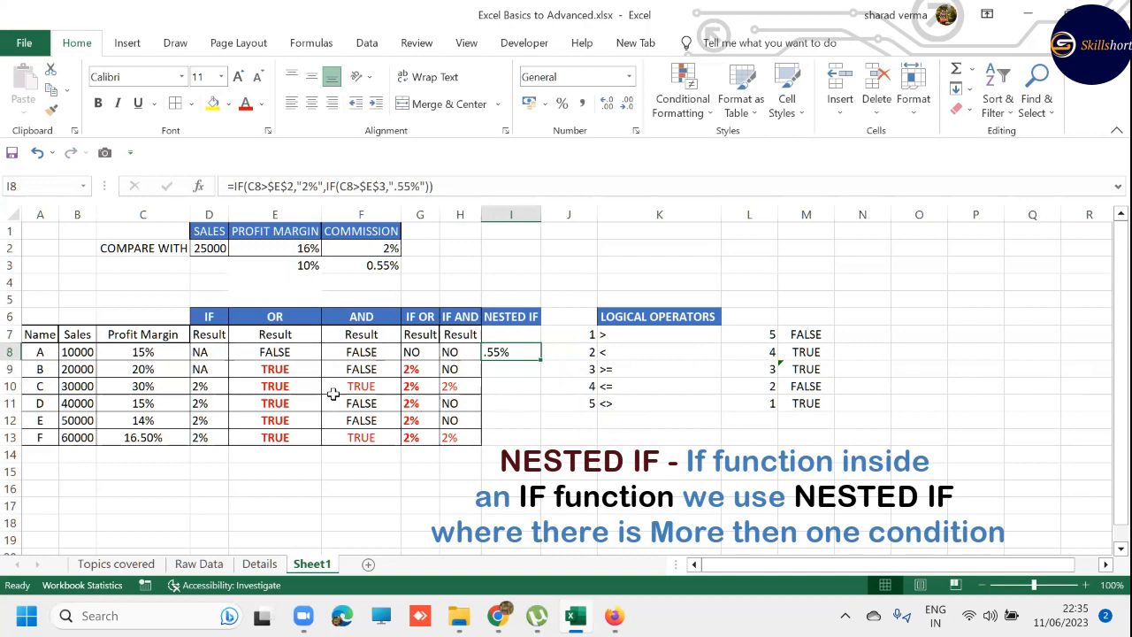
click(163, 353)
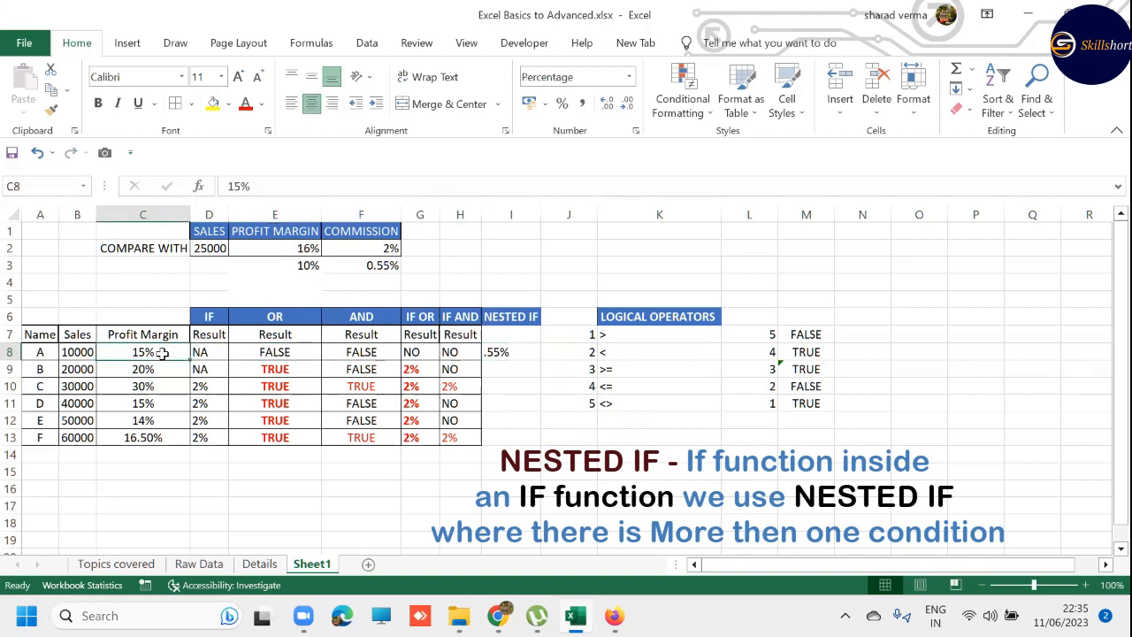
click(291, 266)
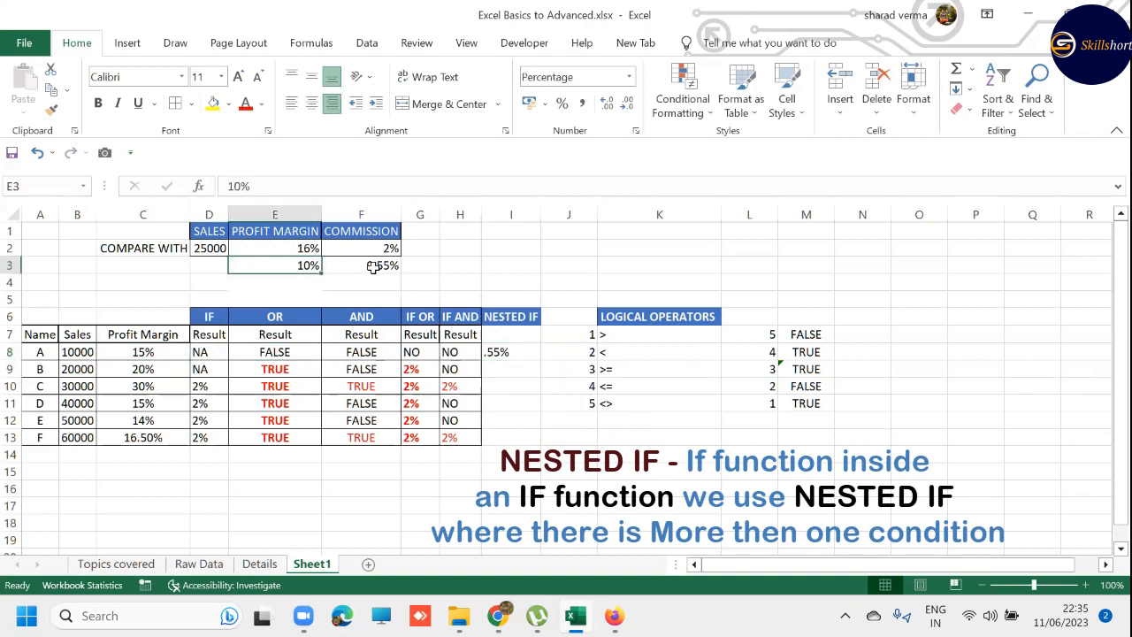
click(524, 350)
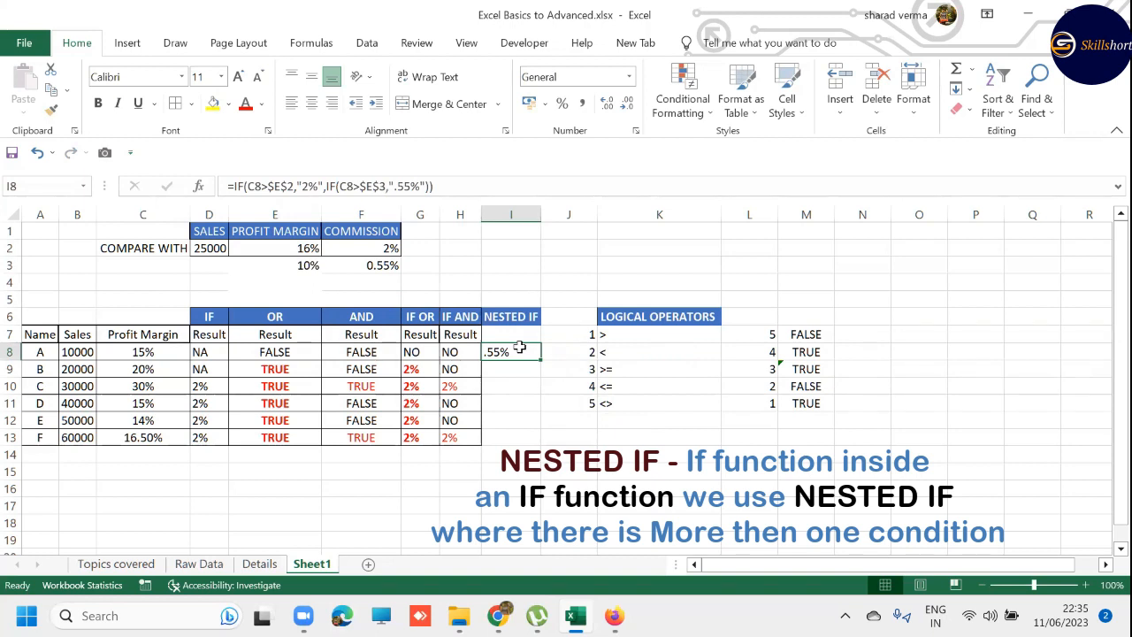
key(ctrl+c)
click(508, 369)
drag(503, 404, 508, 435)
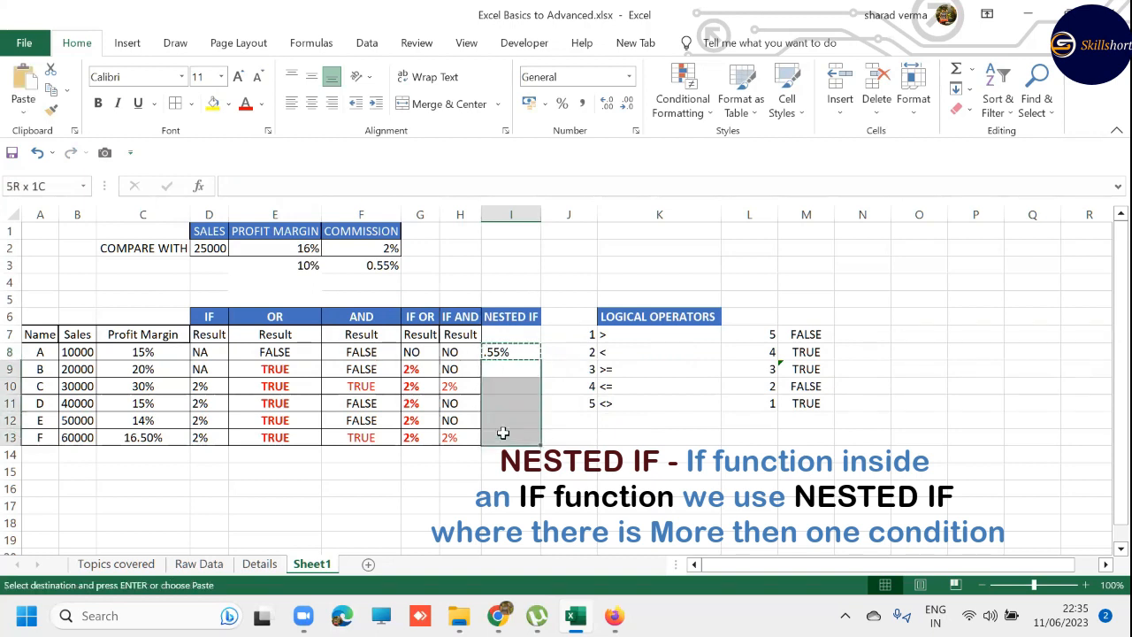
key(ctrl+v)
key(Escape)
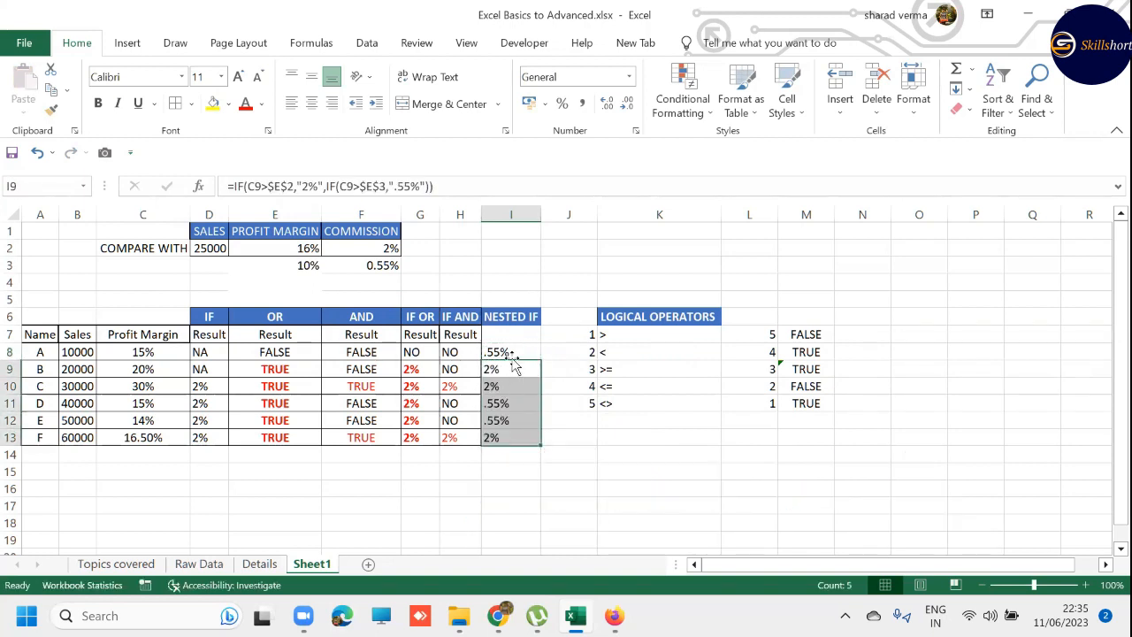
- Set the profit margin of C in cell C10 to 1%
click(145, 369)
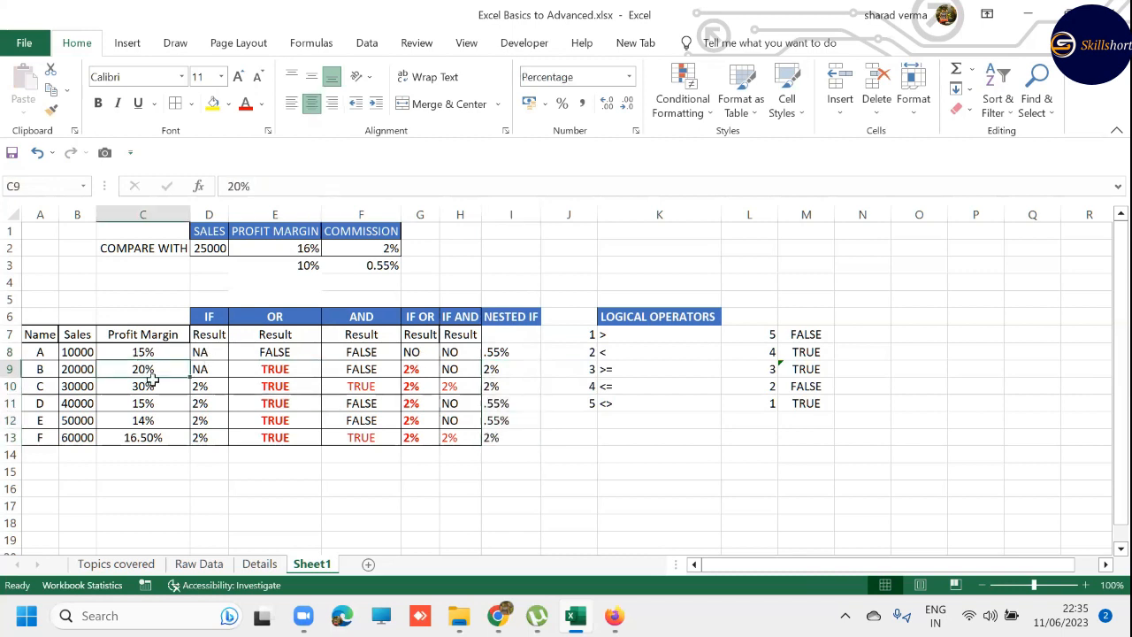
click(155, 381)
click(297, 243)
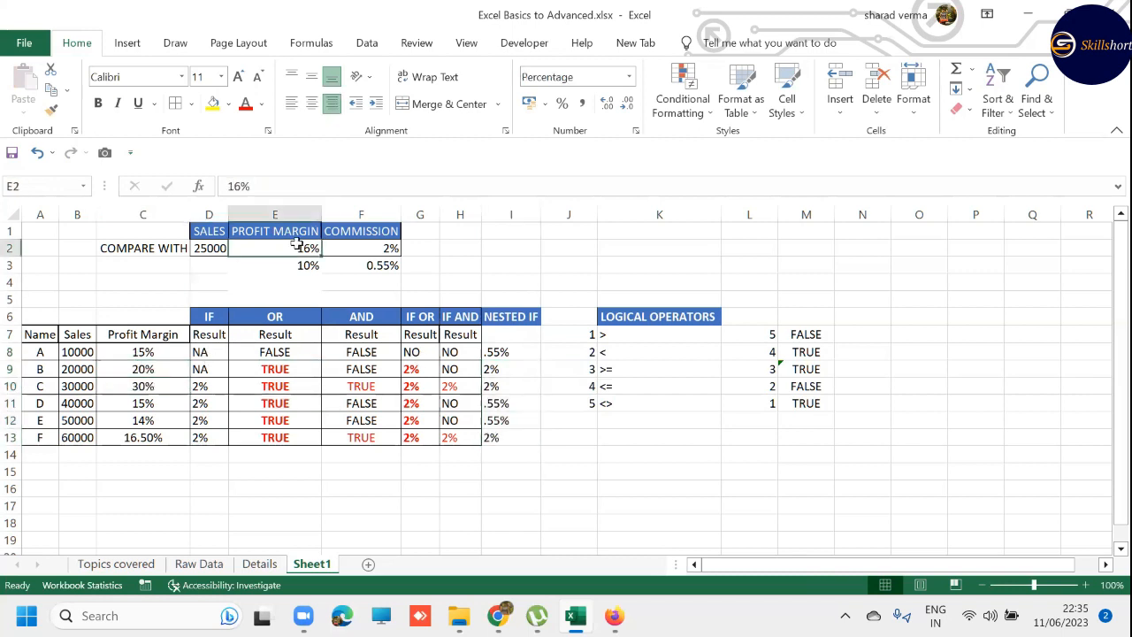
click(359, 248)
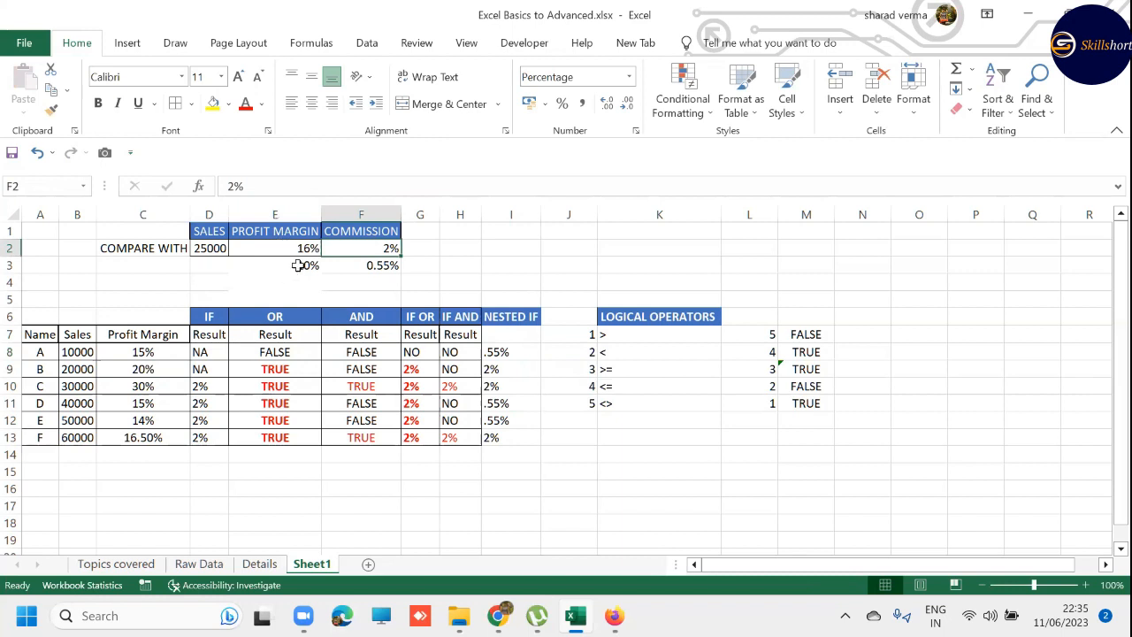
click(375, 266)
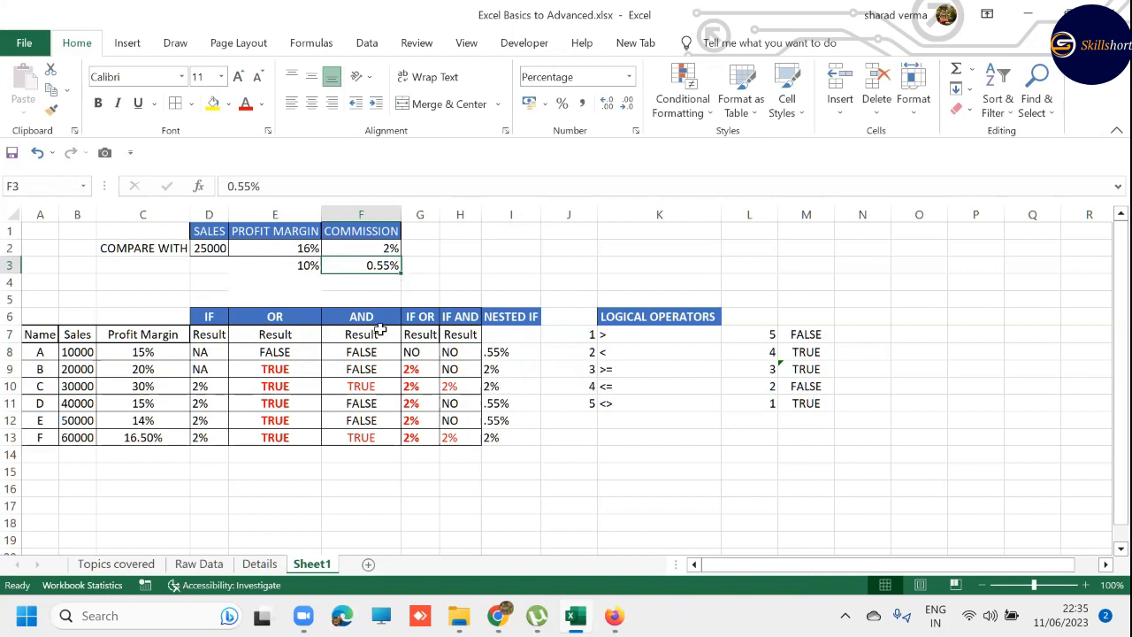
click(156, 386)
text(1)
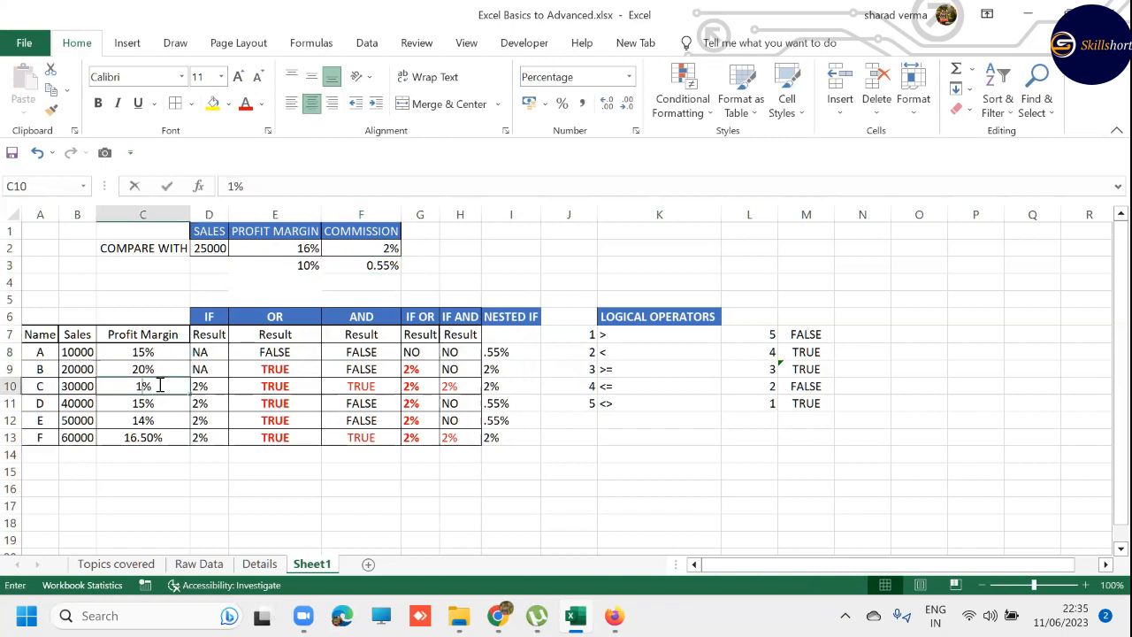
key(Return)
- Add "0%" as the value-if-false argument of the inner IF in I10's formula
key(Up)
key(Right)
key(Right)
key(Right)
key(Right)
key(Right)
key(Right)
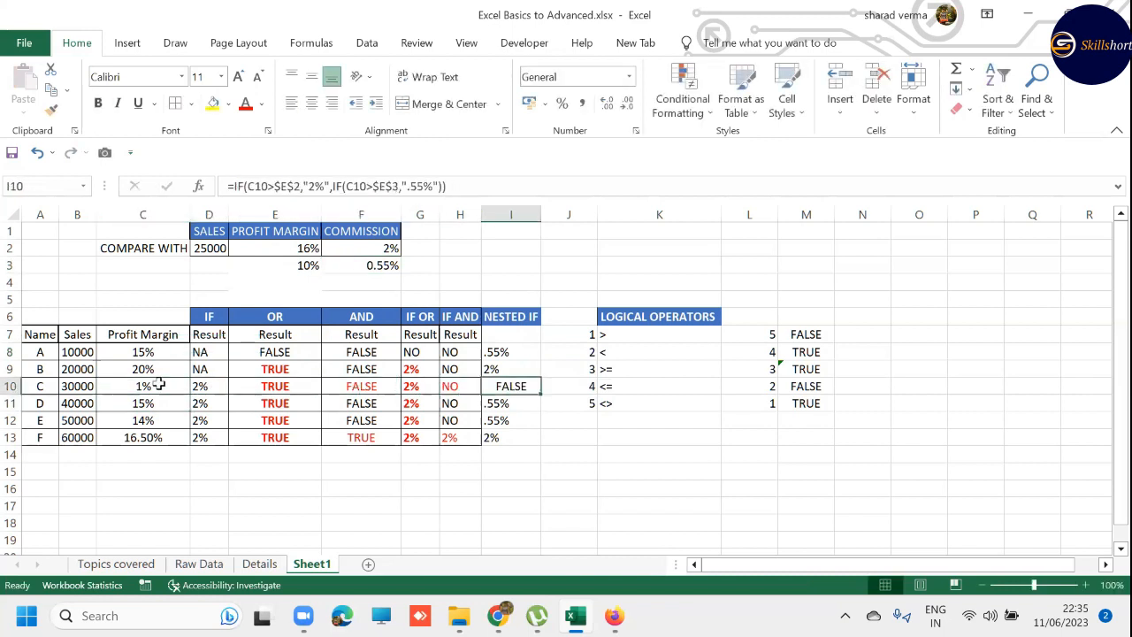
key(F2)
key(Left)
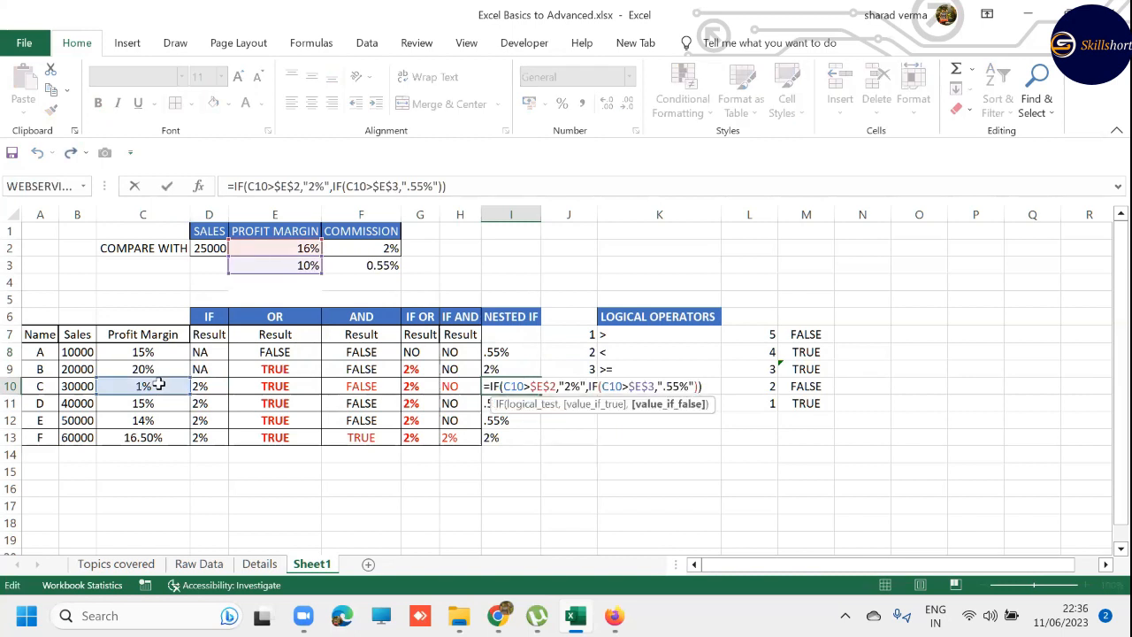
key(Left)
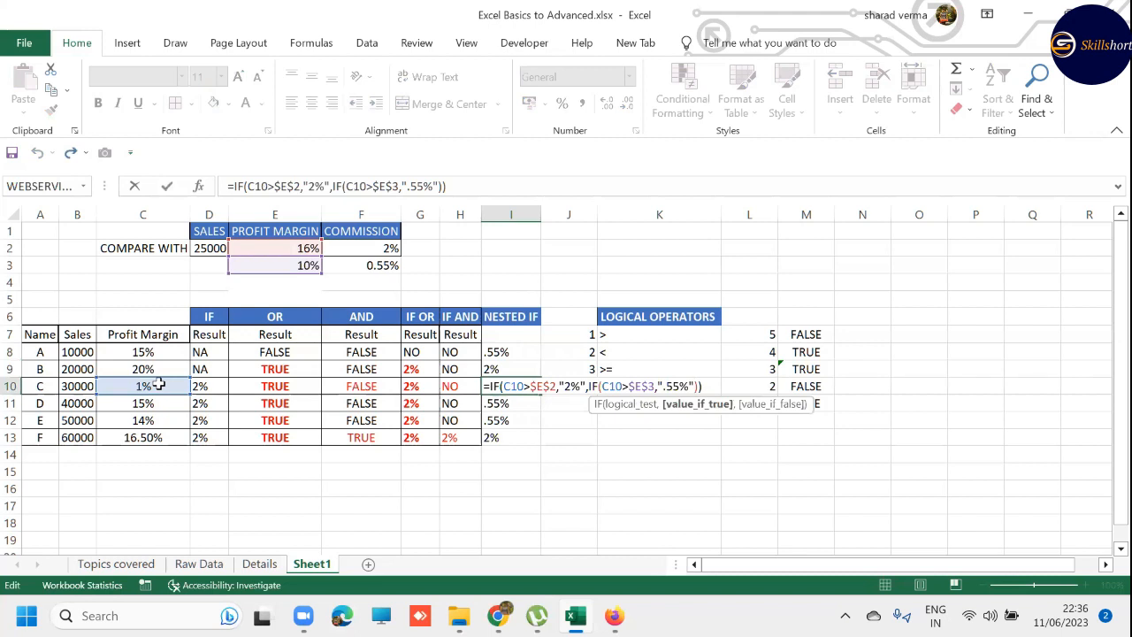
text(,)
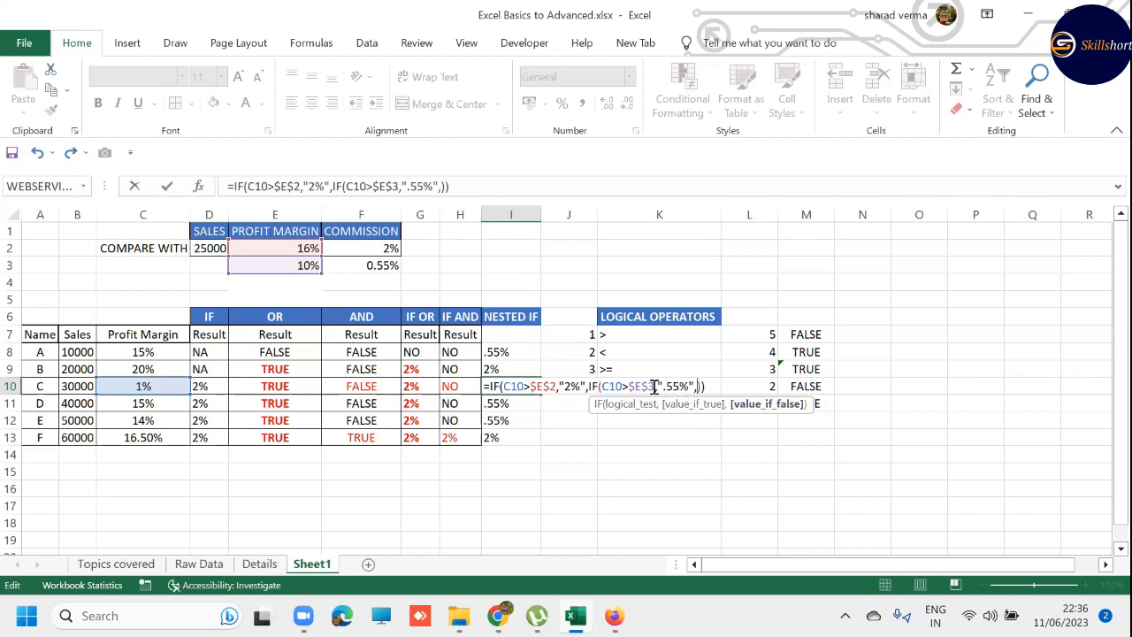
text("0%")
key(Return)
key(Up)
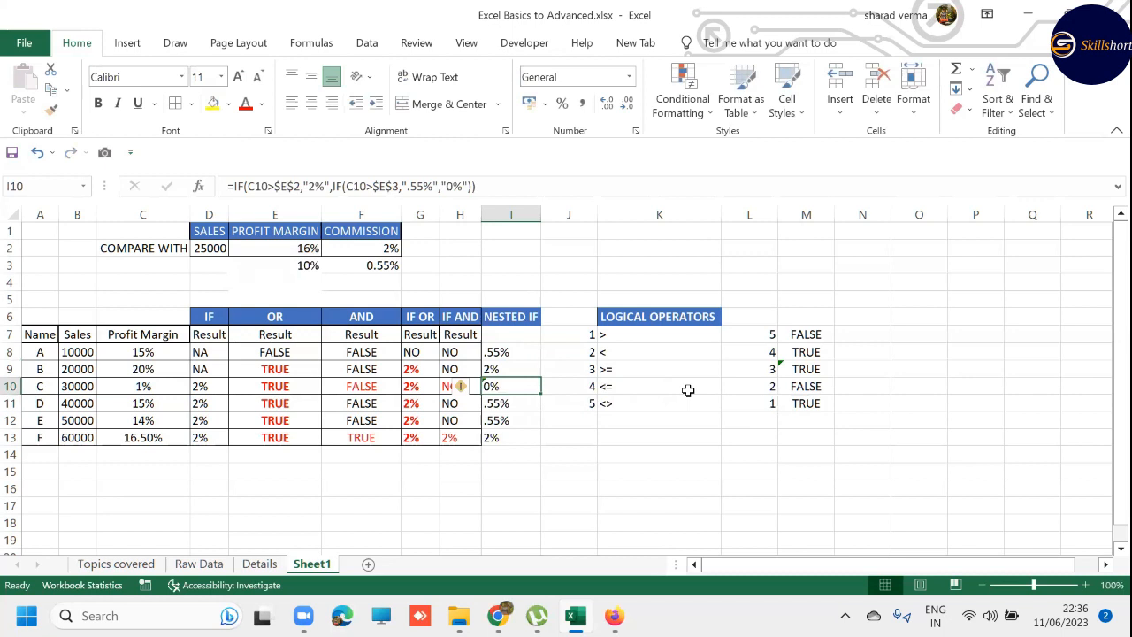
- Examine the logical test, value-if-true and value-if-false arguments of both IF functions in I10's formula
key(F2)
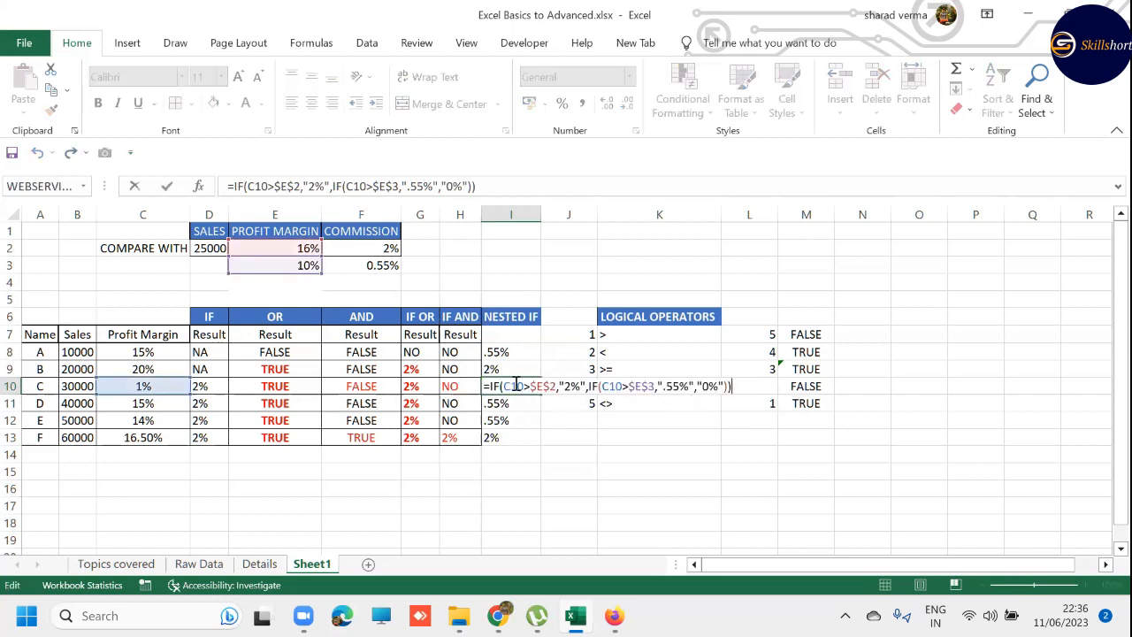
drag(503, 386, 558, 386)
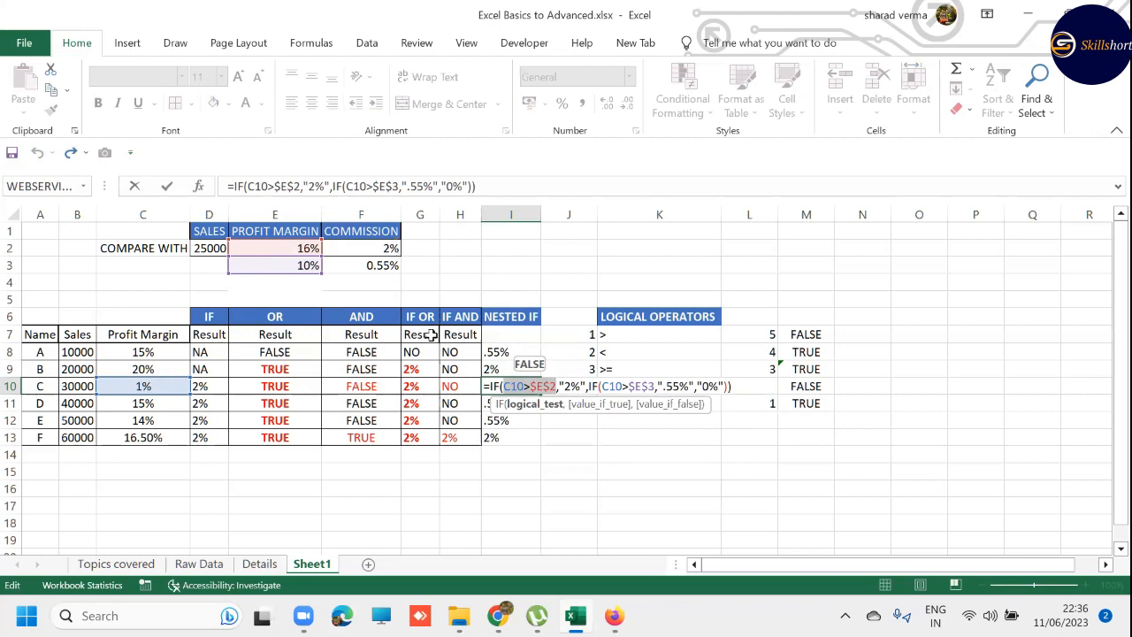
click(588, 405)
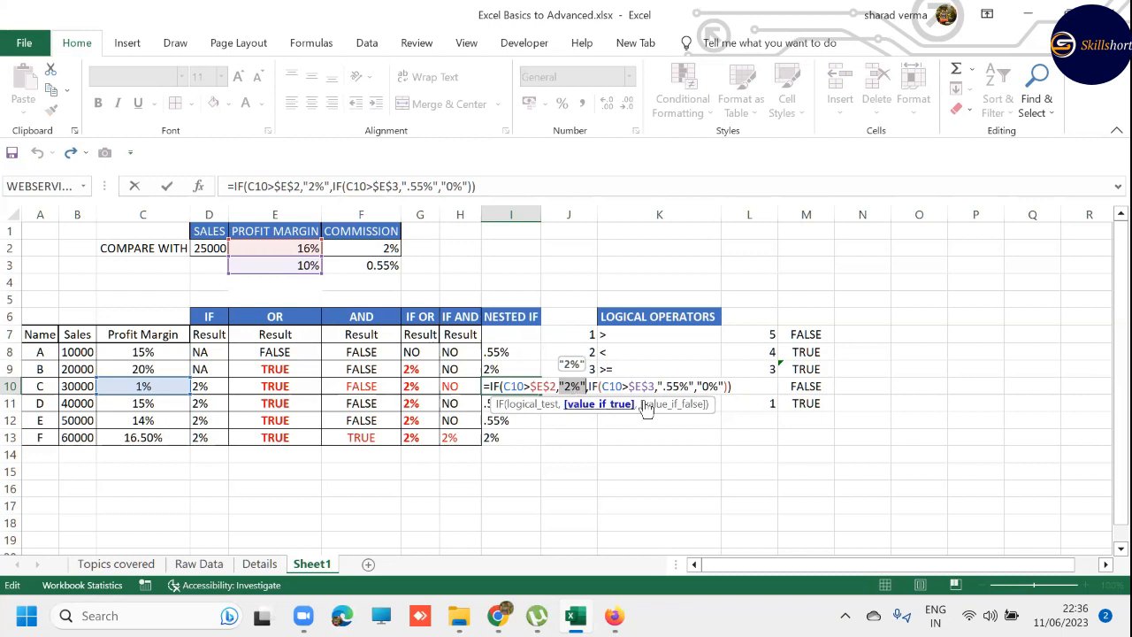
click(597, 387)
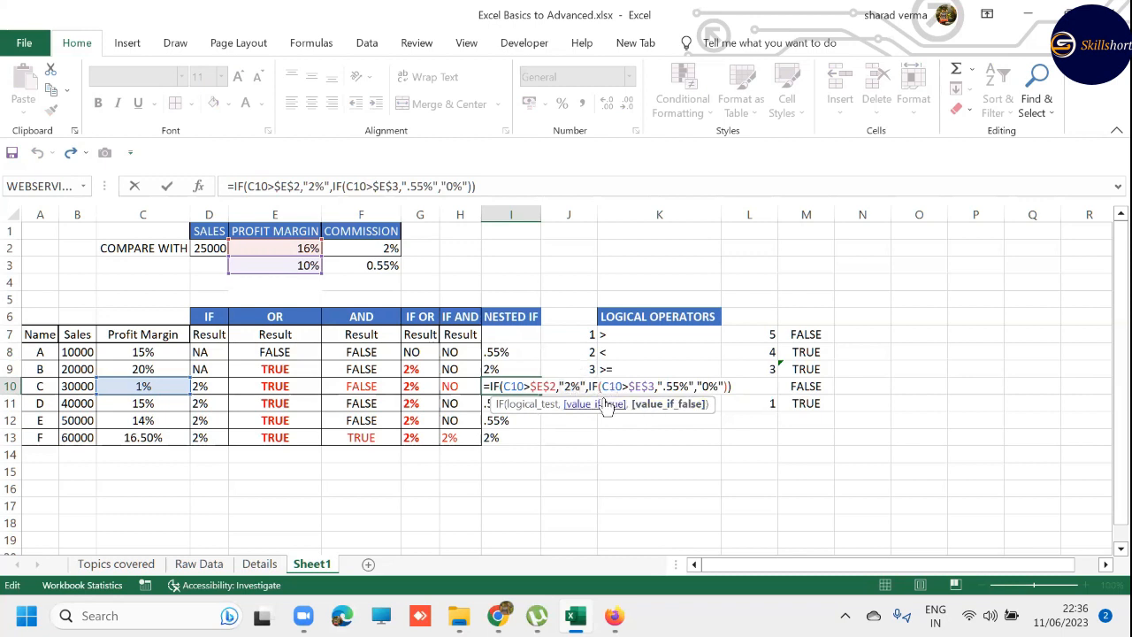
click(610, 386)
click(651, 410)
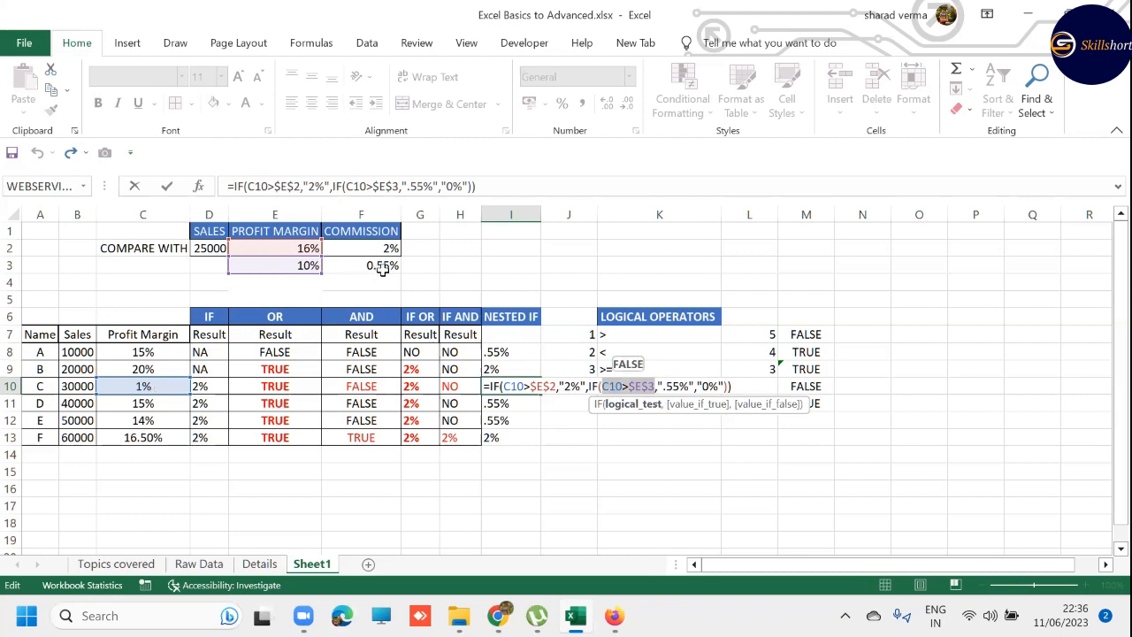
click(706, 409)
click(771, 404)
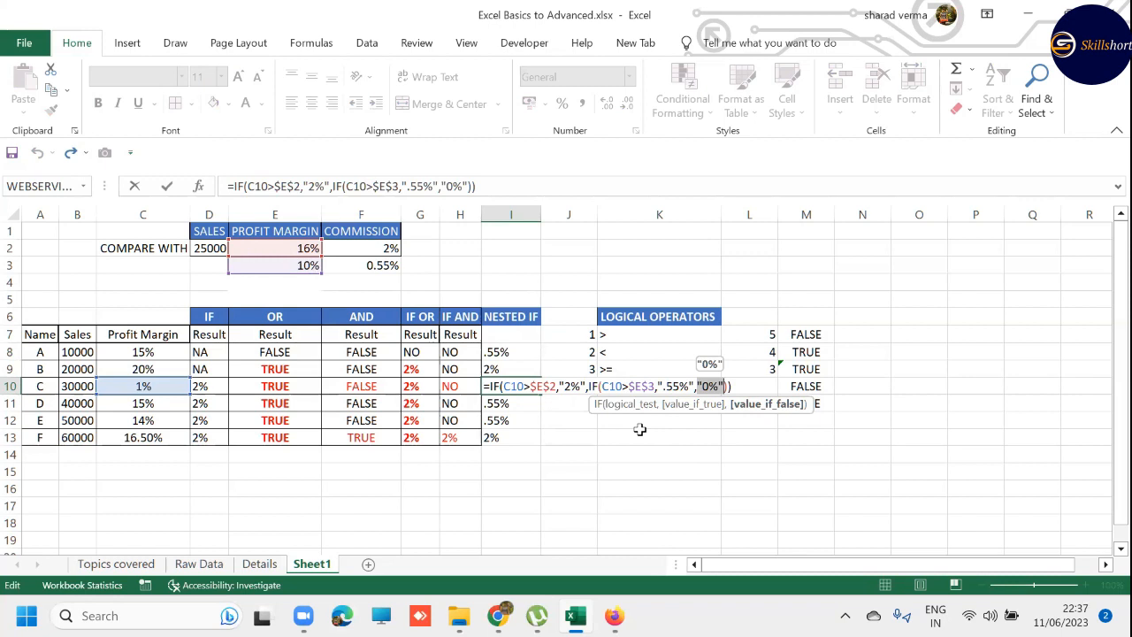
key(Return)
key(Up)
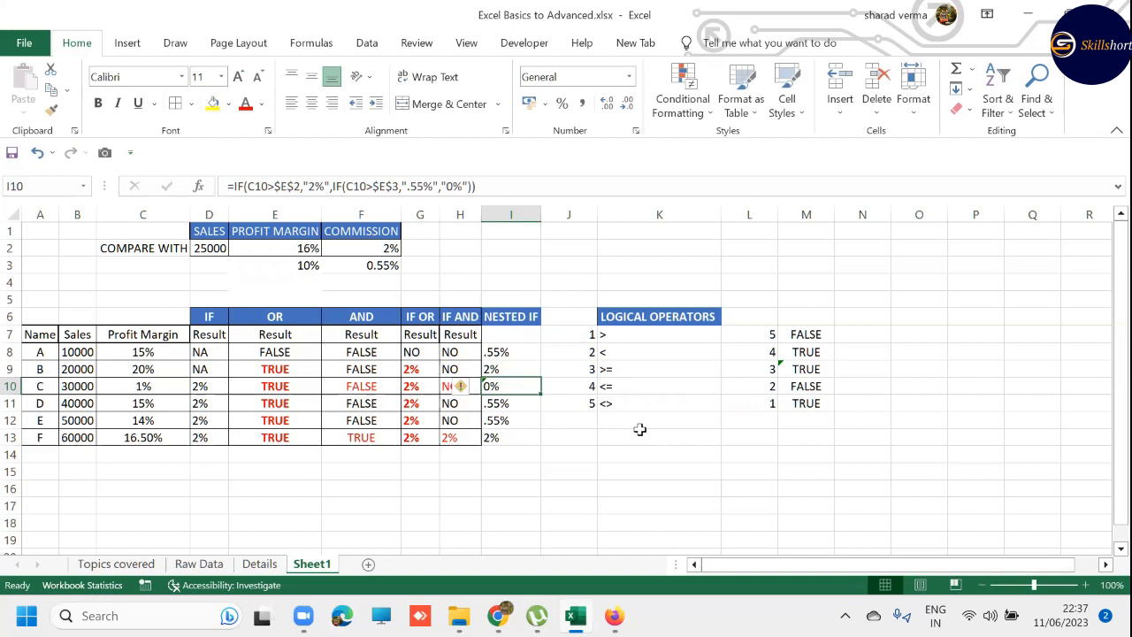
- Bold the "IF, Nested IF, If-Or, If-And" topic in B8 of Topics covered and switch to the Raw Data sheet
key(ctrl+Page_Up)
key(ctrl+Page_Up)
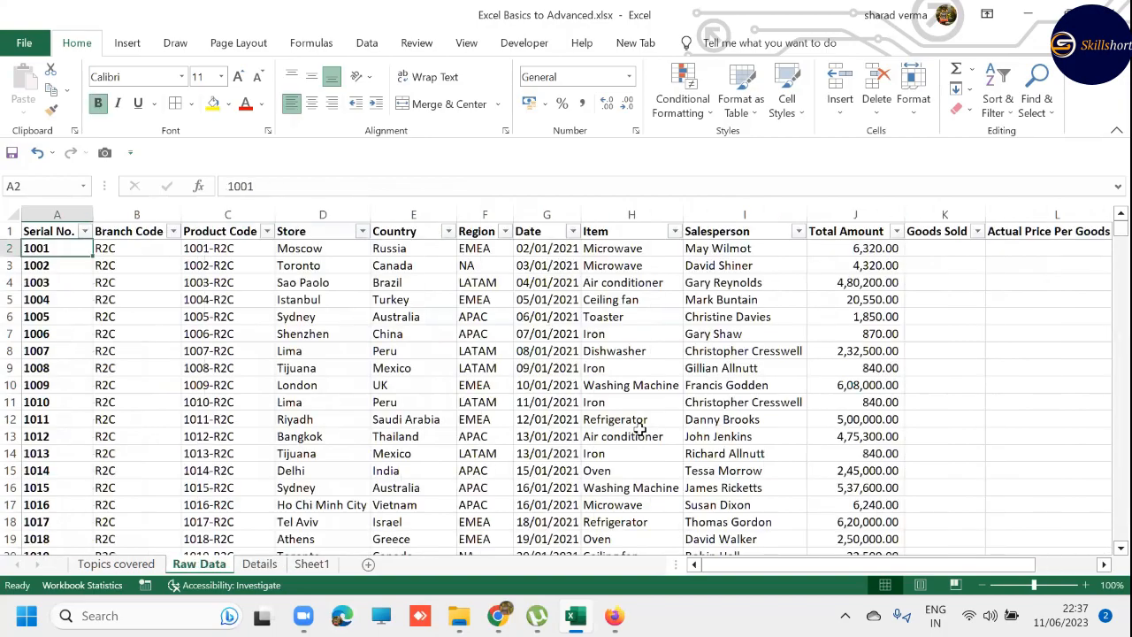
key(ctrl+Page_Up)
key(ctrl+b)
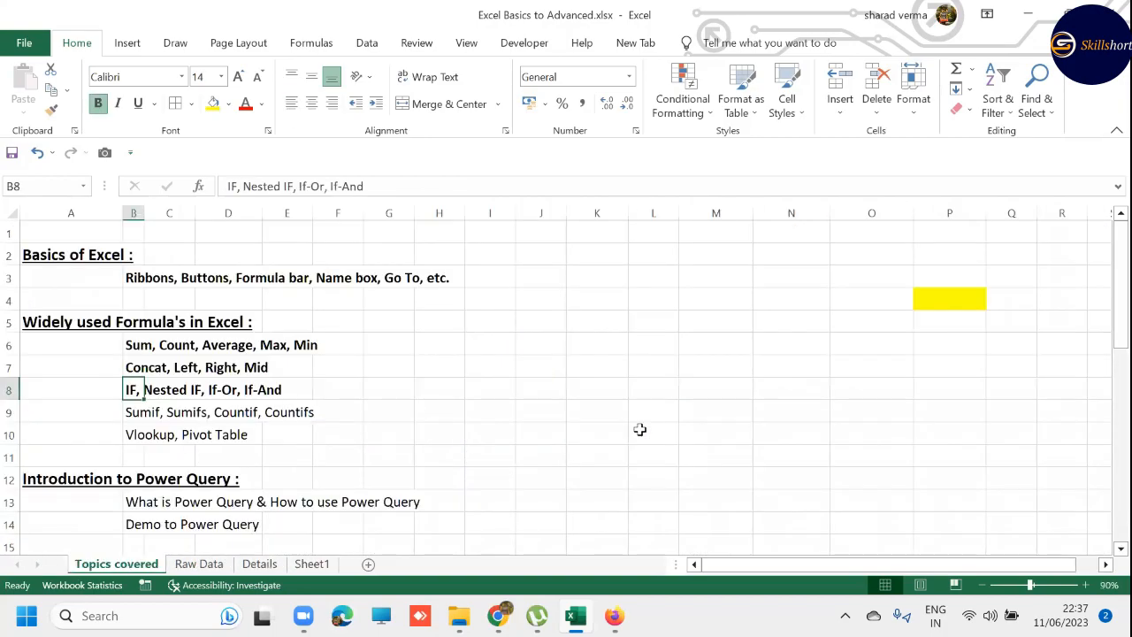
key(Down)
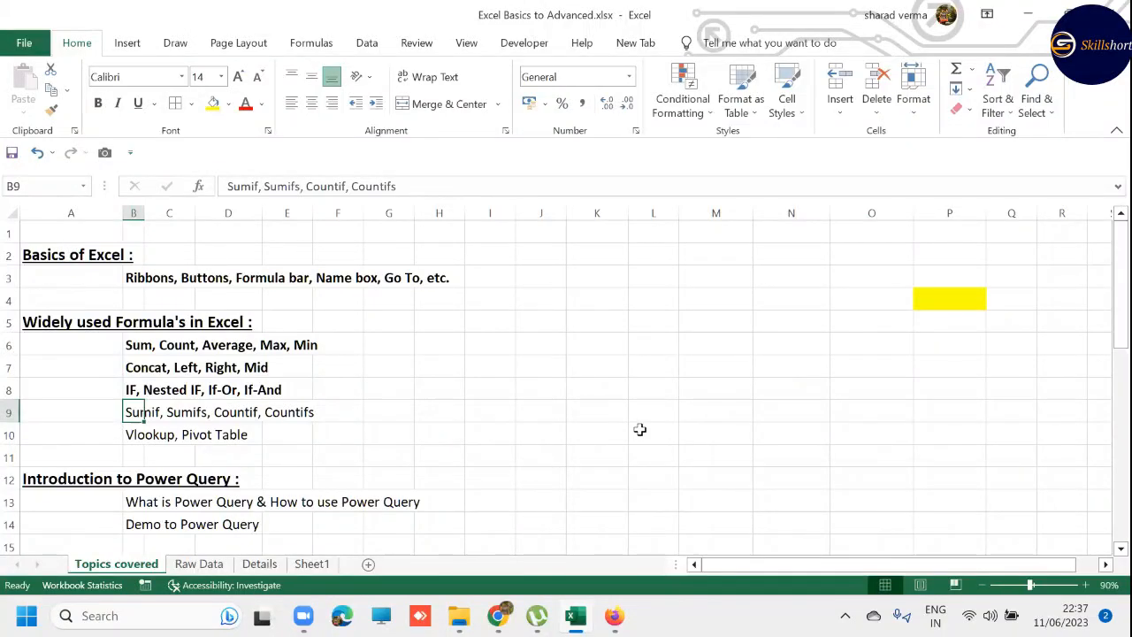
key(ctrl+Page_Down)
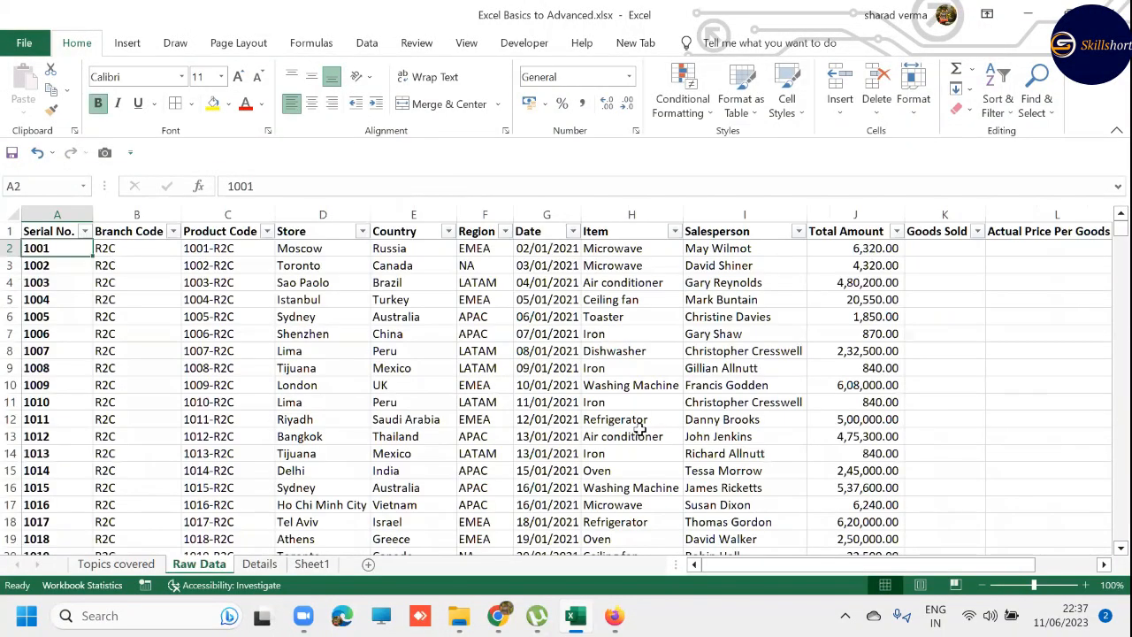
key(Right)
key(Right)
key(Right)
key(ctrl+c)
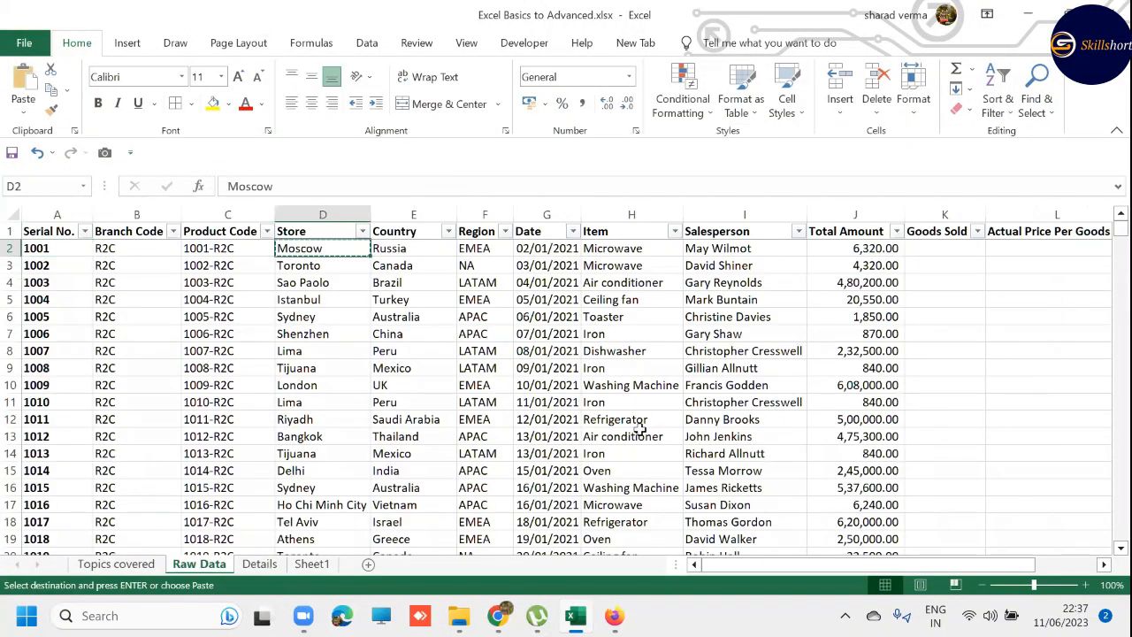
- Delete the CONCAT, LEFT and RIGHT rows (2345 to 2347) directly under the Case Study heading below the data
key(ctrl+Down)
key(Down)
key(Down)
key(Down)
key(Down)
key(Down)
key(Down)
key(Down)
key(Down)
key(Down)
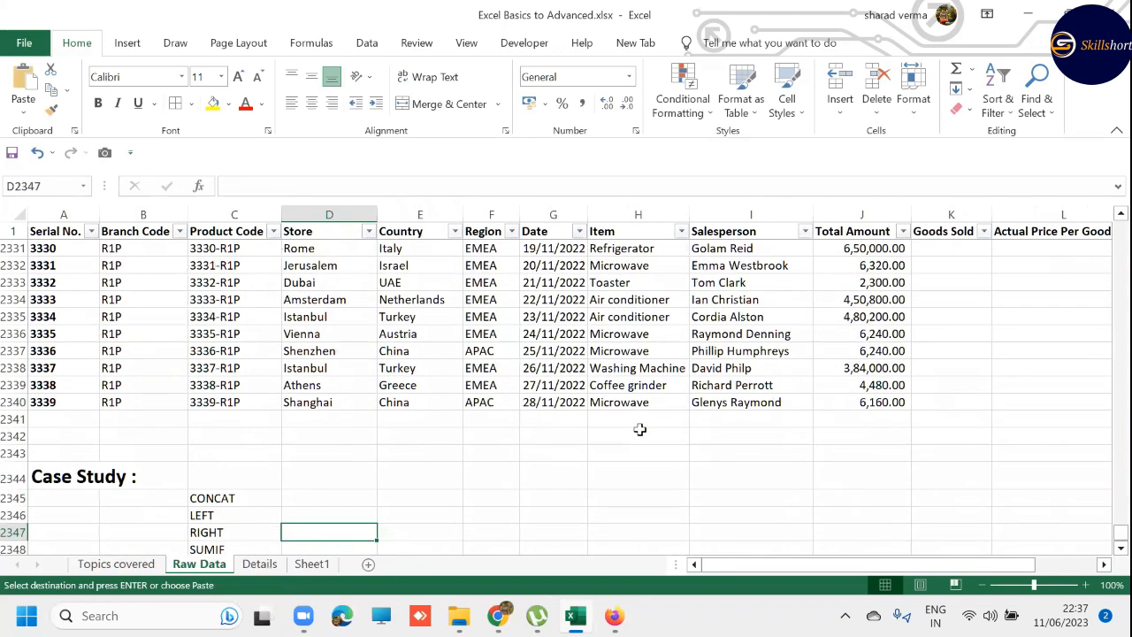
key(Up)
key(Up)
key(Up)
key(Up)
key(shift+space)
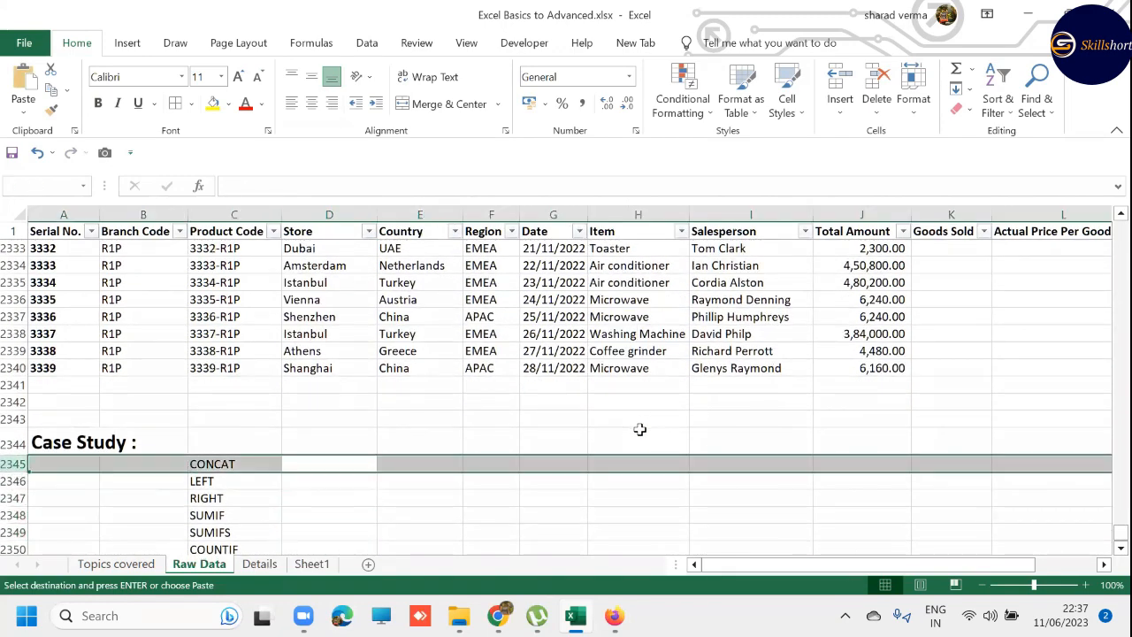
key(shift+Down)
key(shift+Down)
key(ctrl+minus)
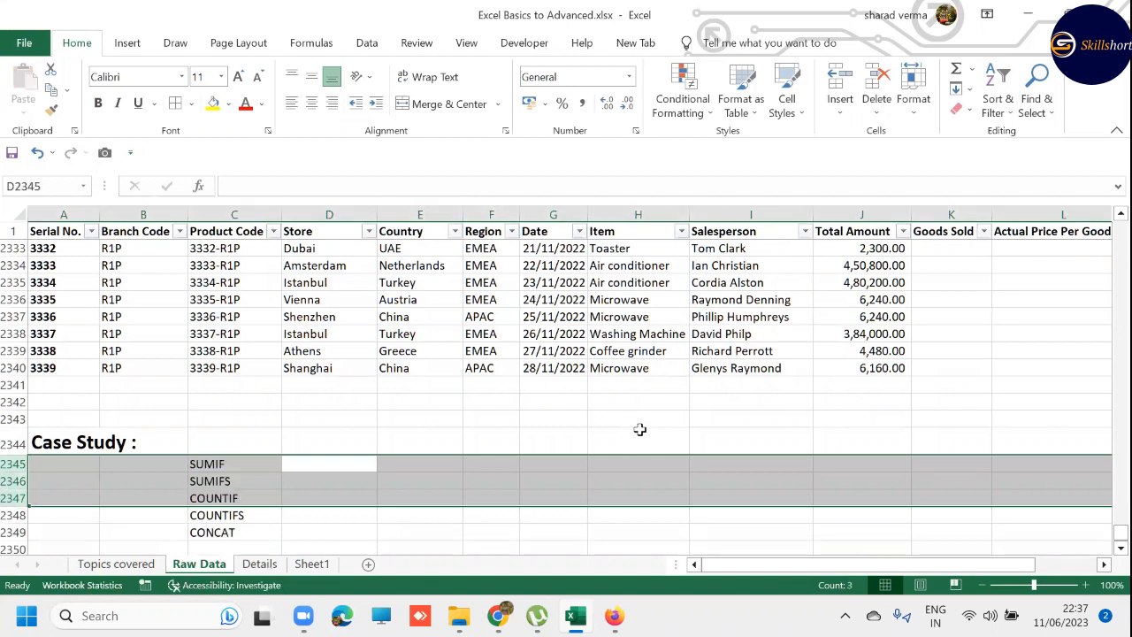
- Enter the header "STORE" in D2344, in the Case Study heading row
key(Left)
key(Right)
key(Up)
text(sTO)
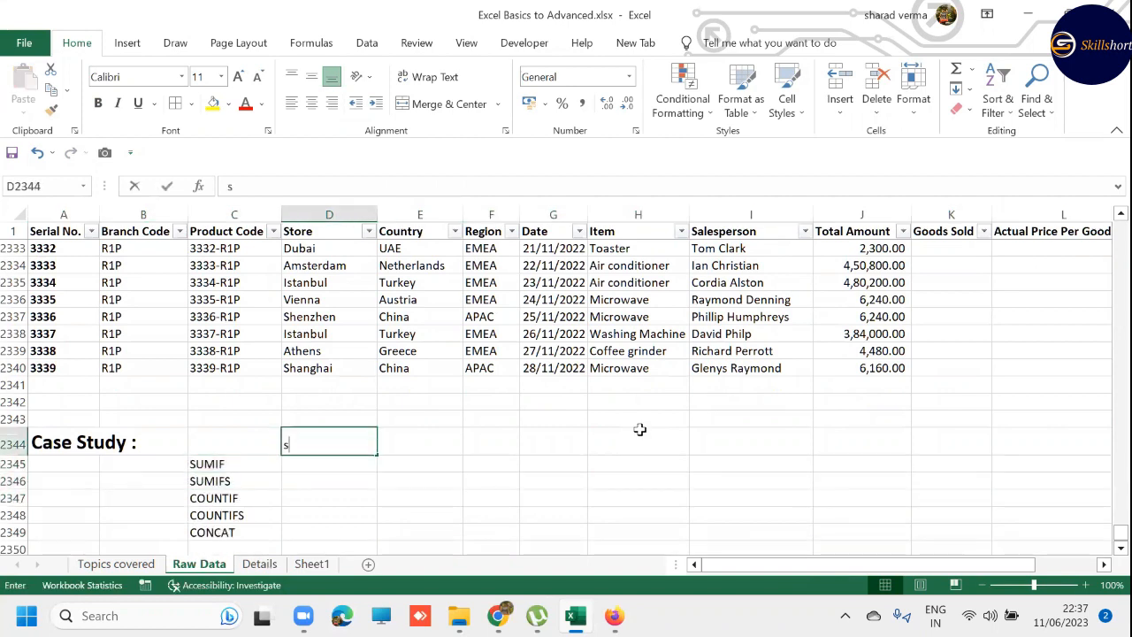
key(BackSpace)
key(BackSpace)
key(BackSpace)
text(STORE)
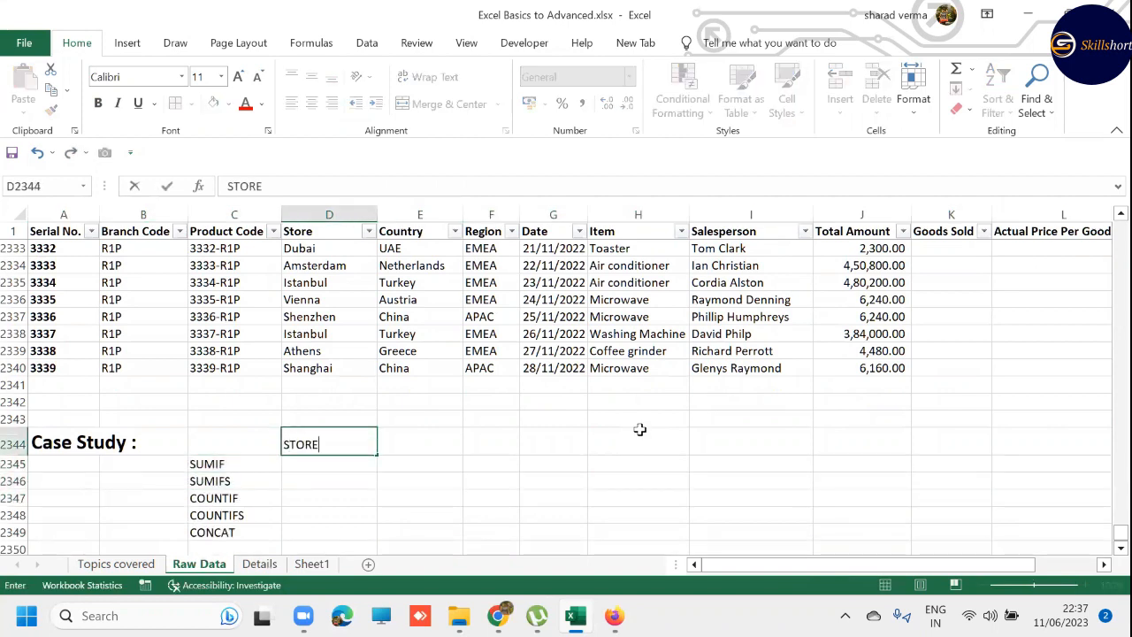
key(Tab)
- Enter the header "COUNTRY" in E2344 beside the STORE header
text(COUN)
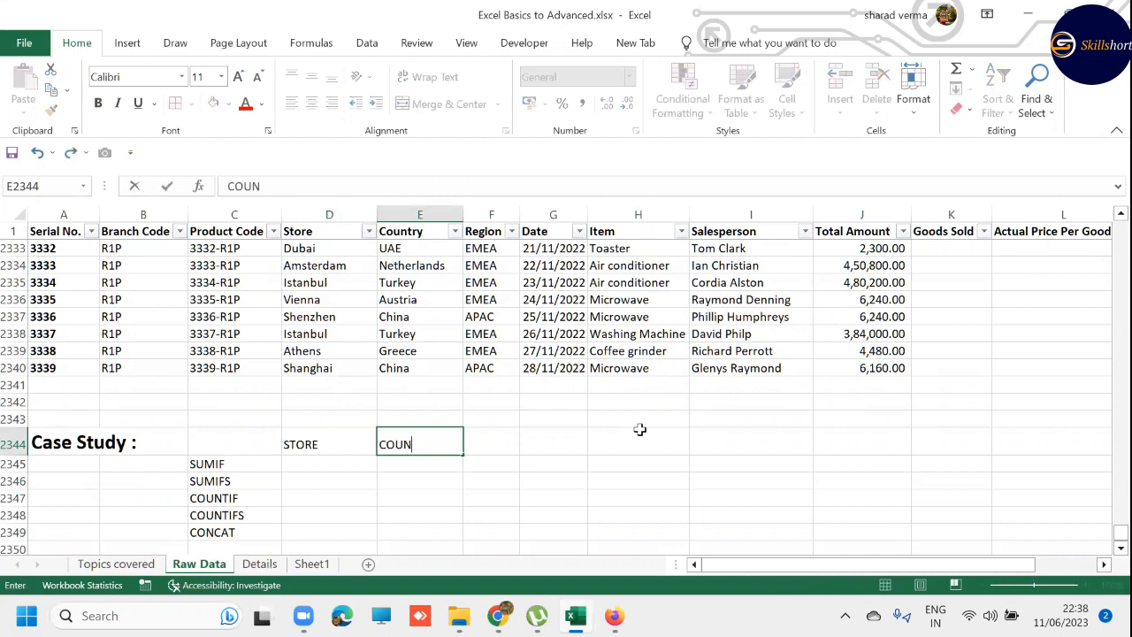
text(TARY)
key(BackSpace)
key(BackSpace)
key(BackSpace)
text(RY)
key(Return)
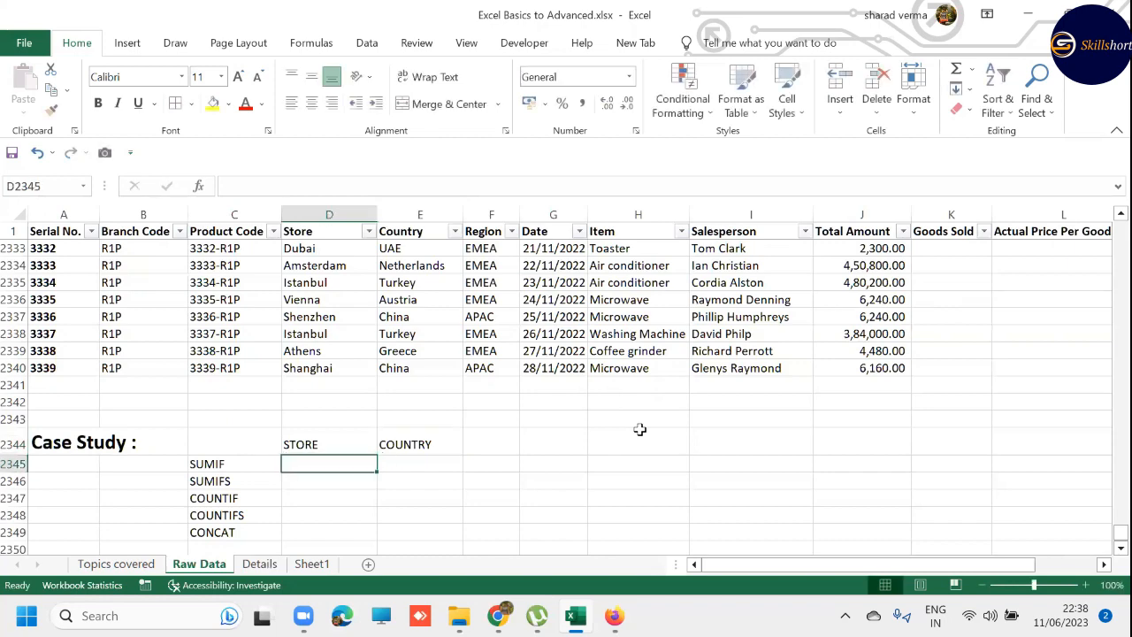
- Copy the store name Moscow from D2 into D2345, under the STORE header in the SUMIF row
key(Up)
key(ctrl+Up)
key(ctrl+Up)
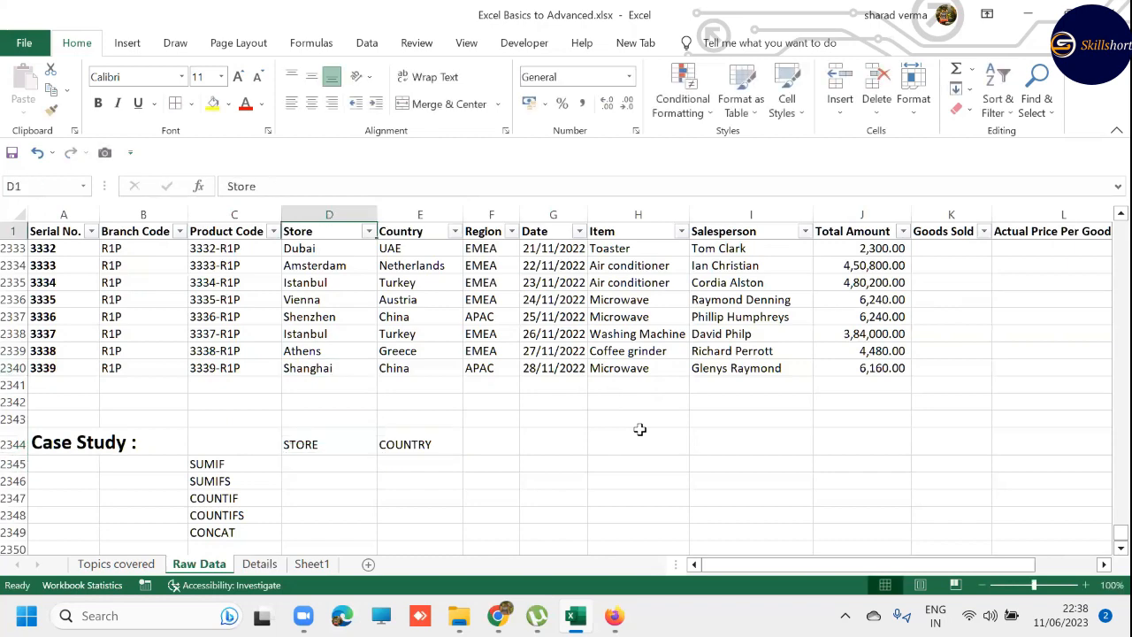
key(Down)
key(ctrl+c)
key(ctrl+Down)
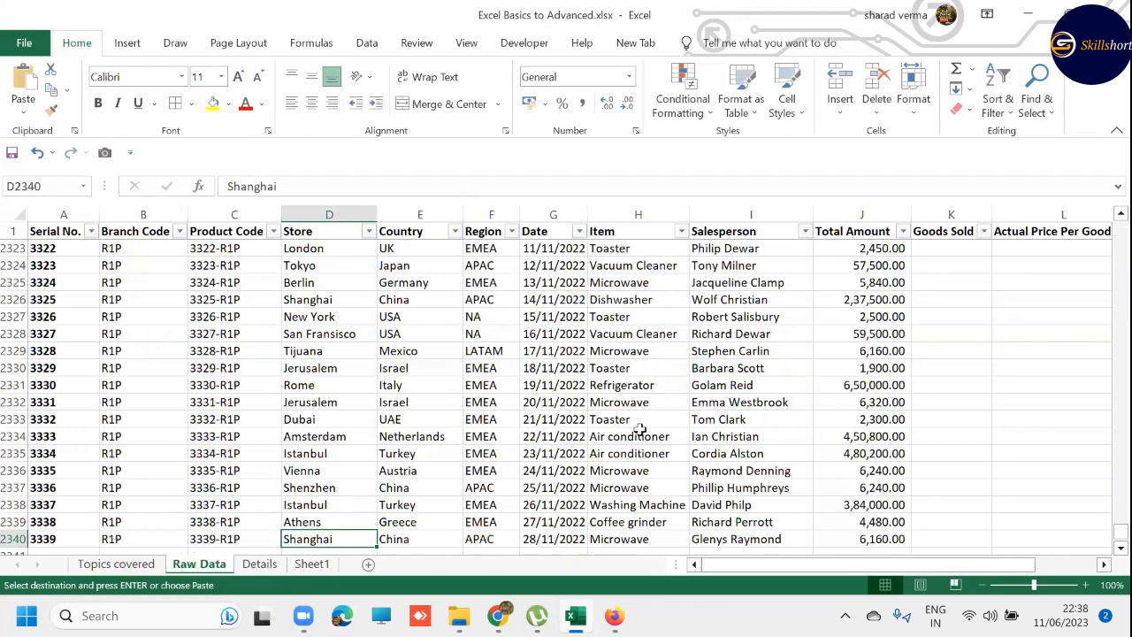
key(ctrl+Down)
key(Down)
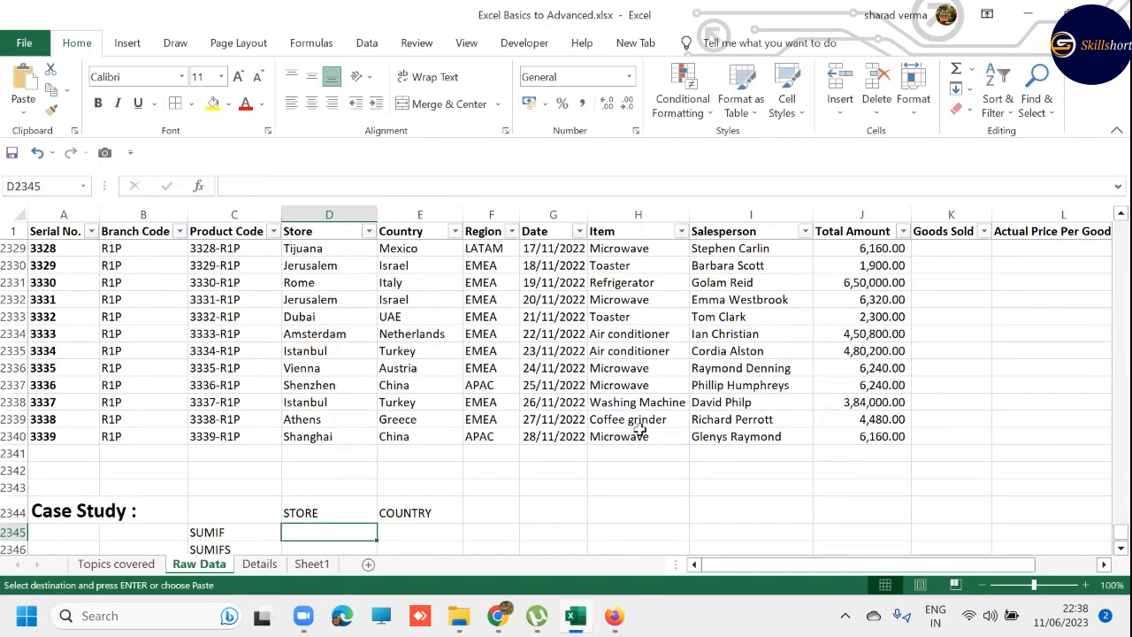
key(ctrl+v)
key(Escape)
- Filter the Store column to the stores matching "MOS"
key(ctrl+Up)
key(ctrl+Up)
key(ctrl+Up)
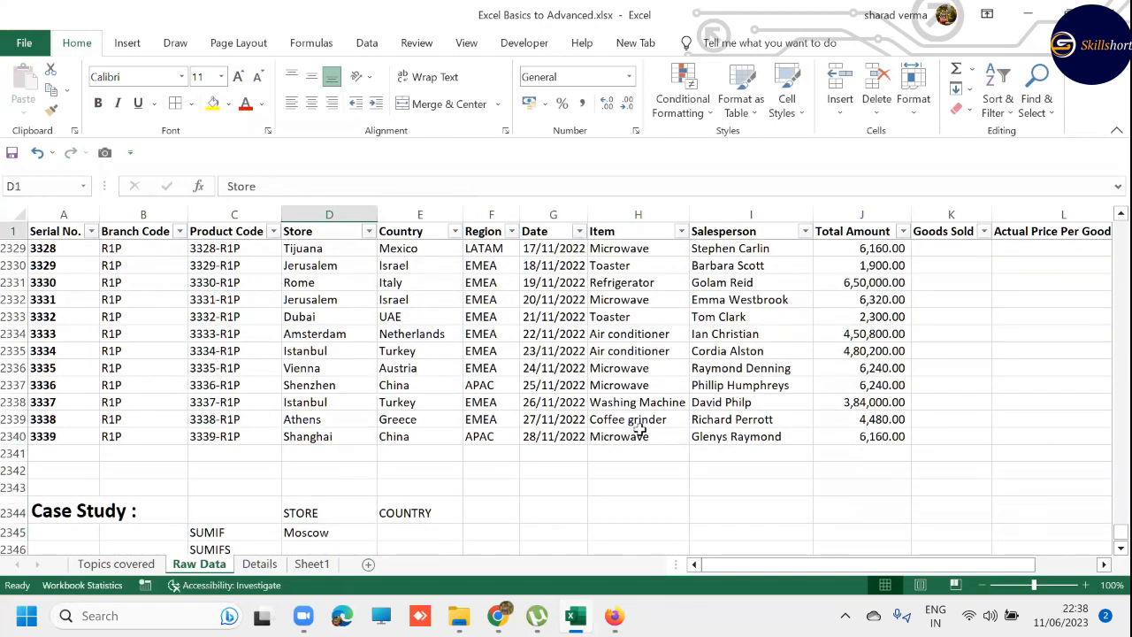
key(alt+Down)
text(e)
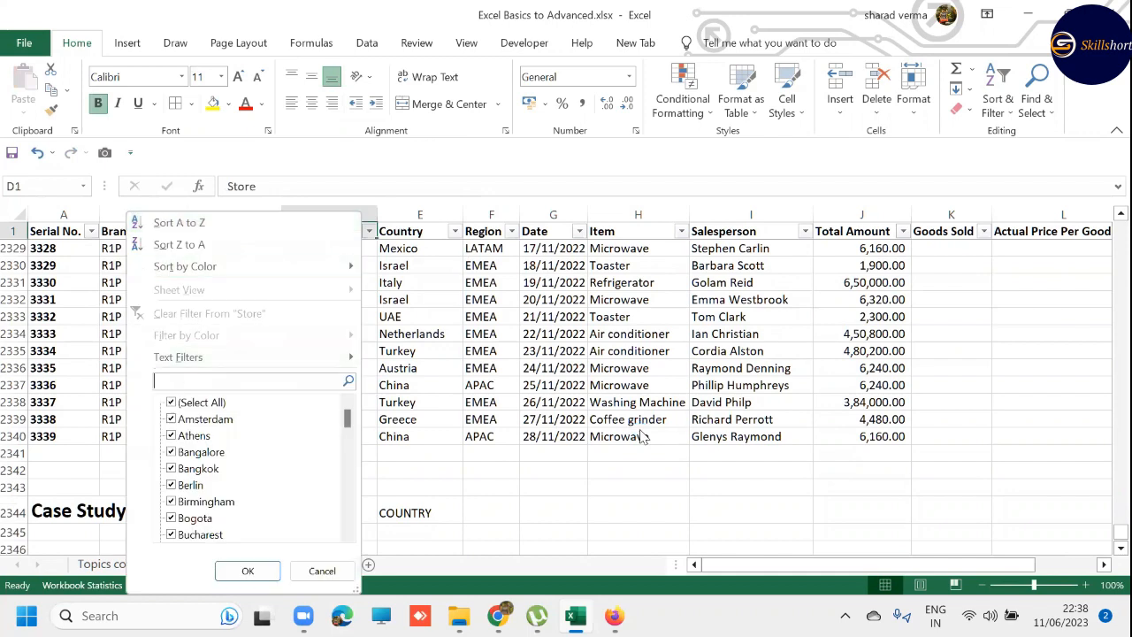
text(MOS)
key(Return)
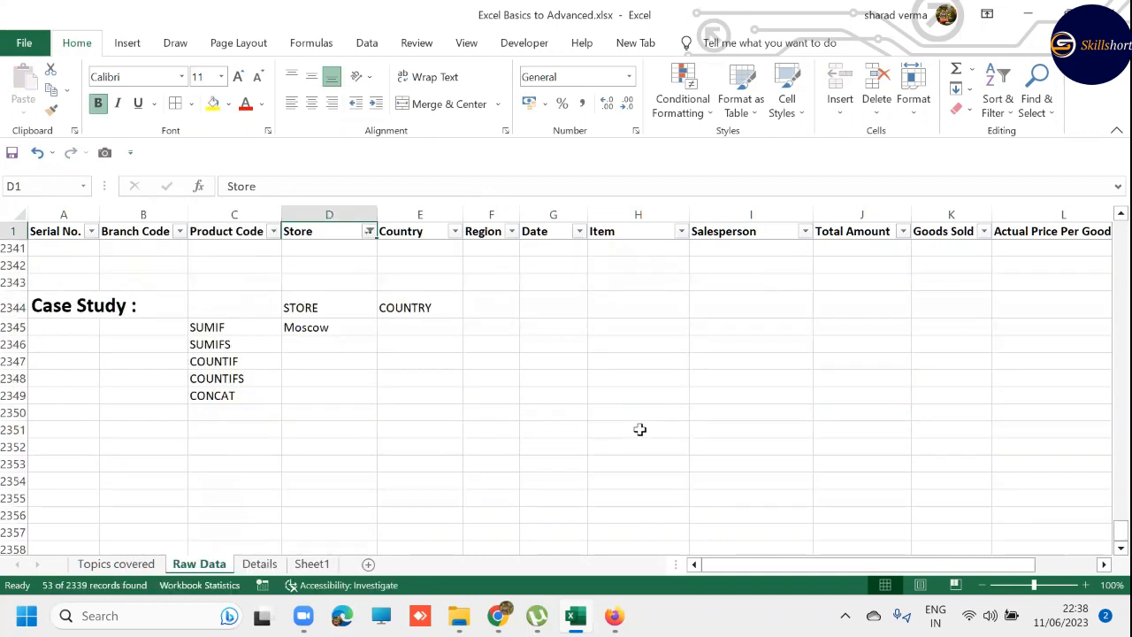
key(Down)
key(Up)
- Clear the filter from the Store column
key(alt+Down)
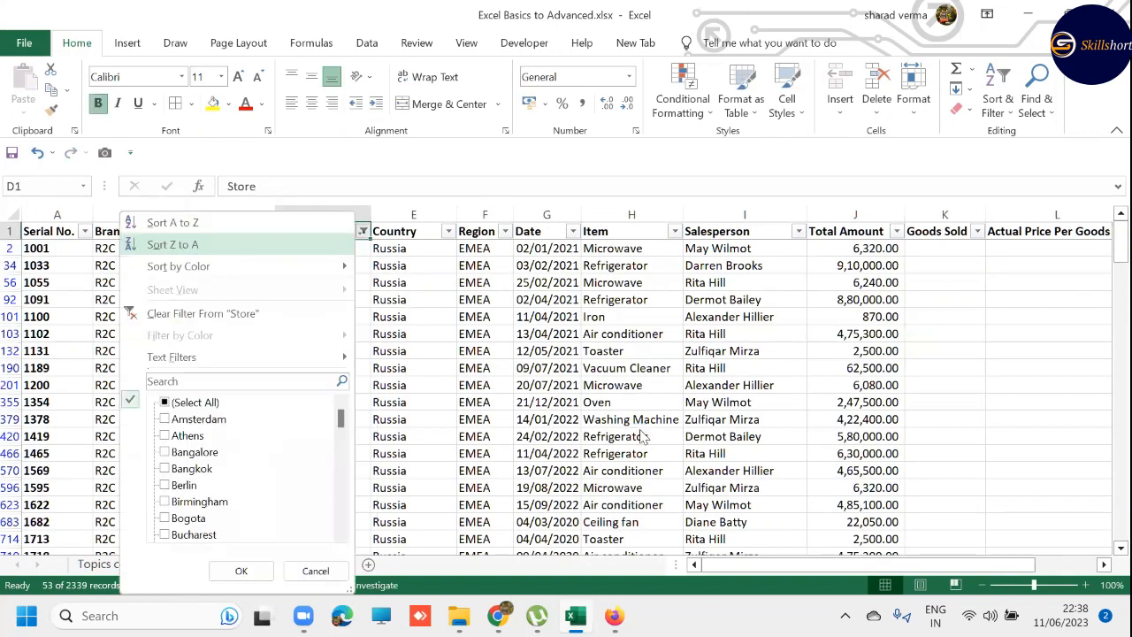
key(Down)
key(Down)
key(Return)
- Enter the header "TOTAL AMOUNT" in F2344 of the Case Study heading row
key(ctrl+Down)
key(Down)
key(Down)
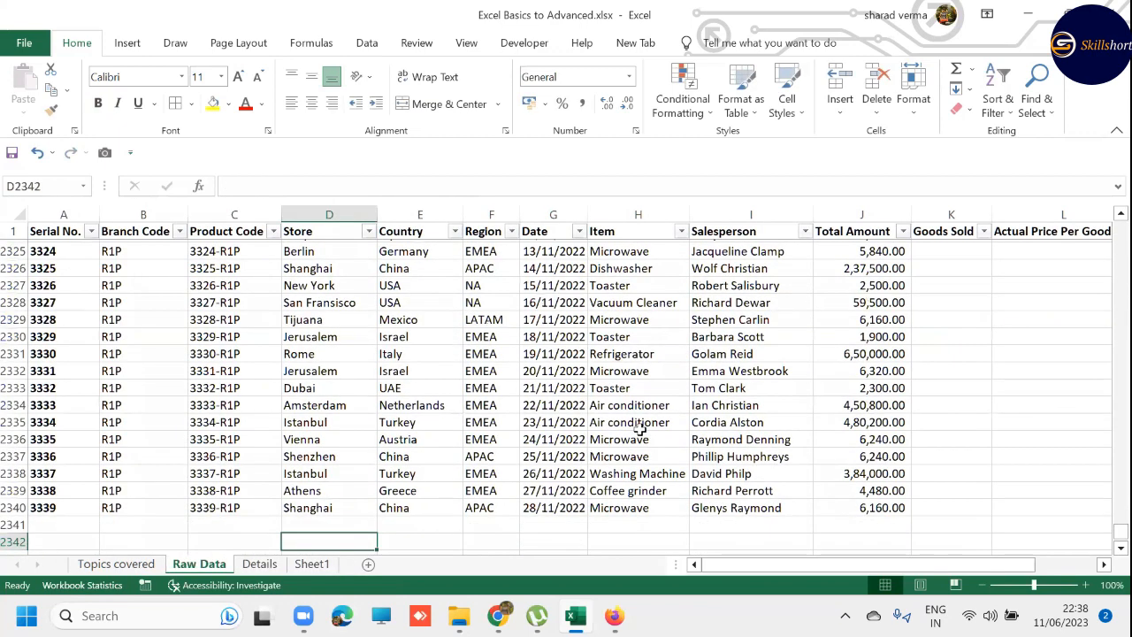
key(Down)
key(Down)
key(Down)
key(Right)
key(Right)
key(Right)
key(Right)
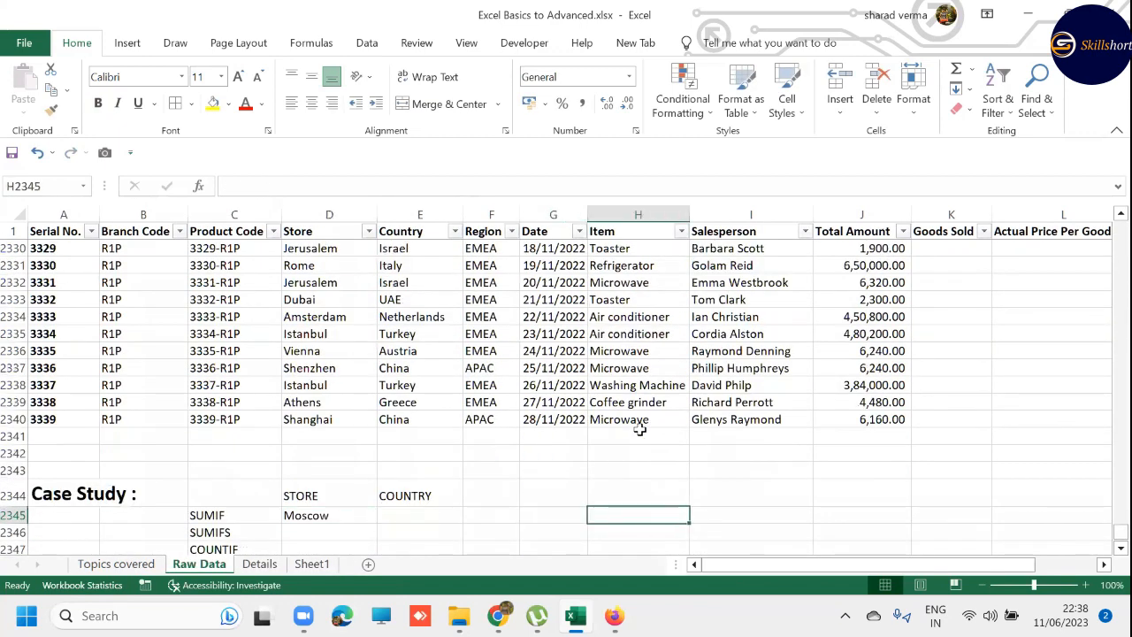
key(Down)
key(Down)
key(Down)
key(Up)
key(Up)
key(Left)
key(Up)
key(Up)
key(Left)
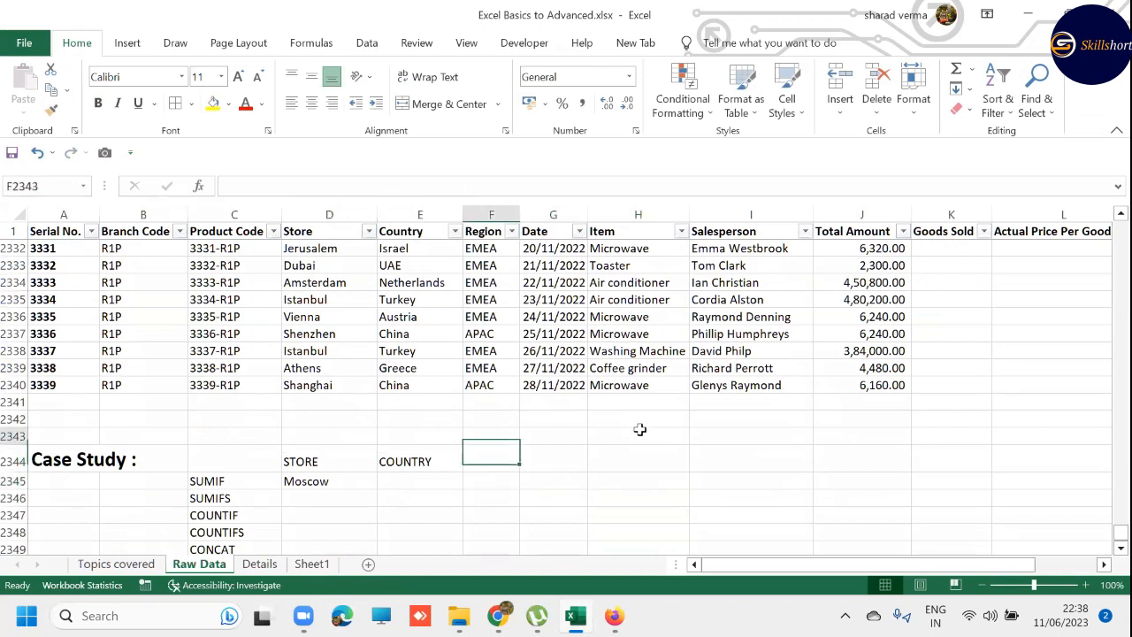
text(TOTAL)
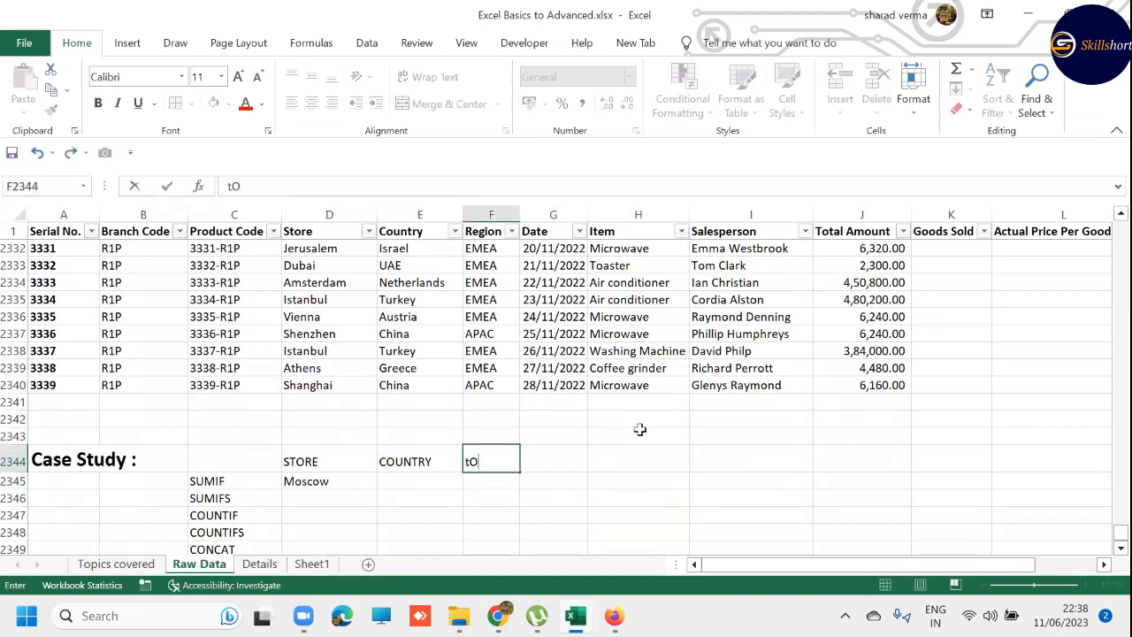
text( AMOUNT)
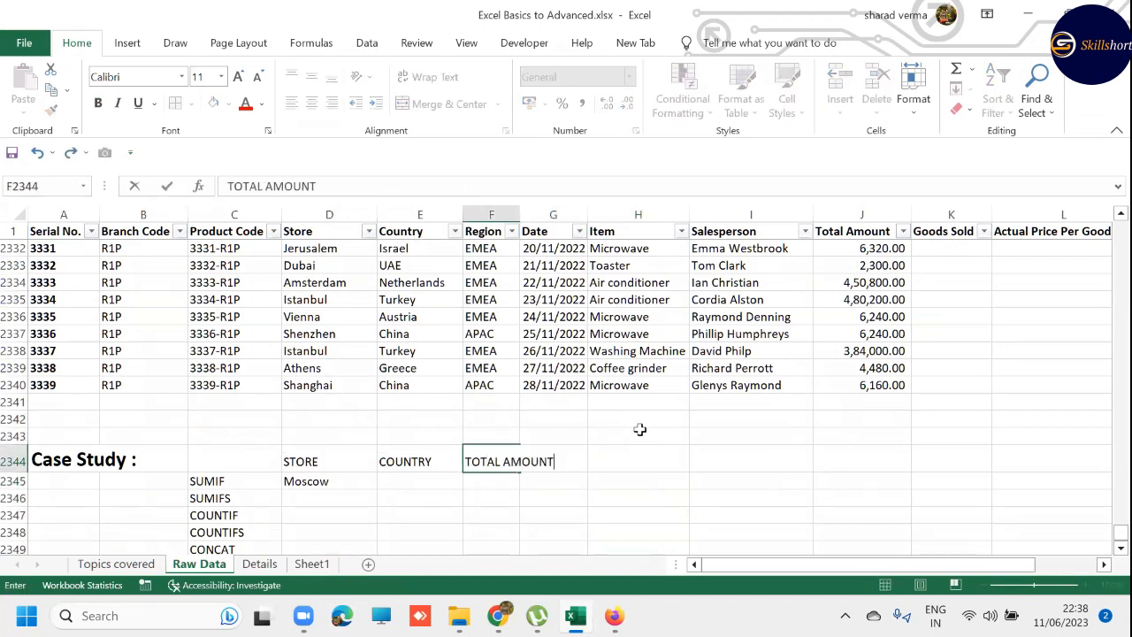
key(Return)
- Replace the COUNTRY header in E2344 of the Case Study heading row with "ITEM"
key(Left)
key(Left)
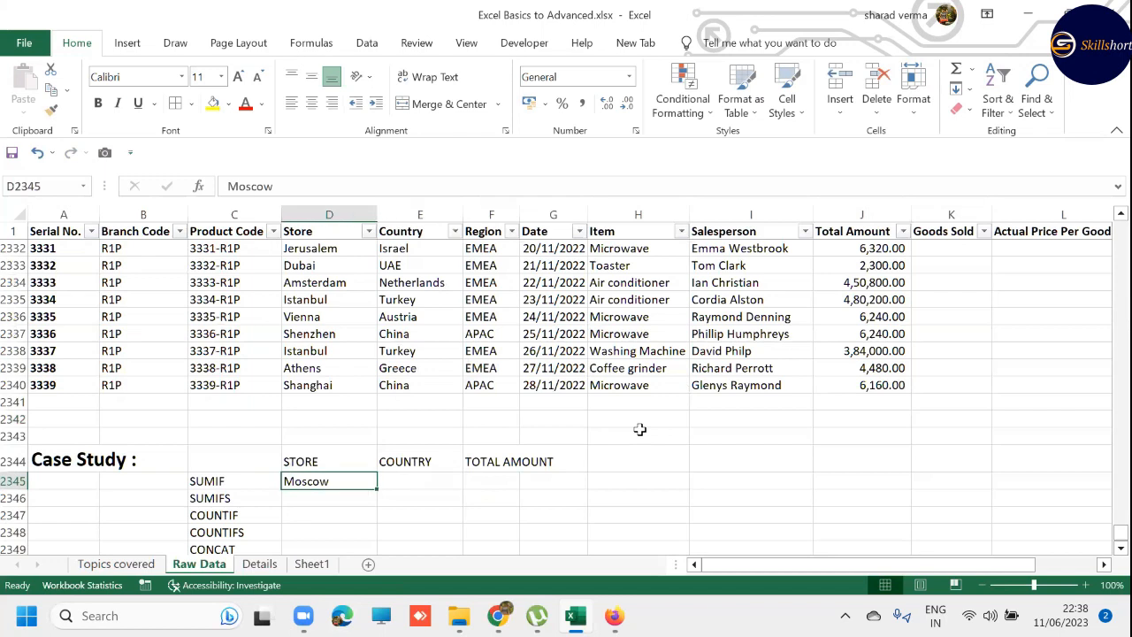
key(Right)
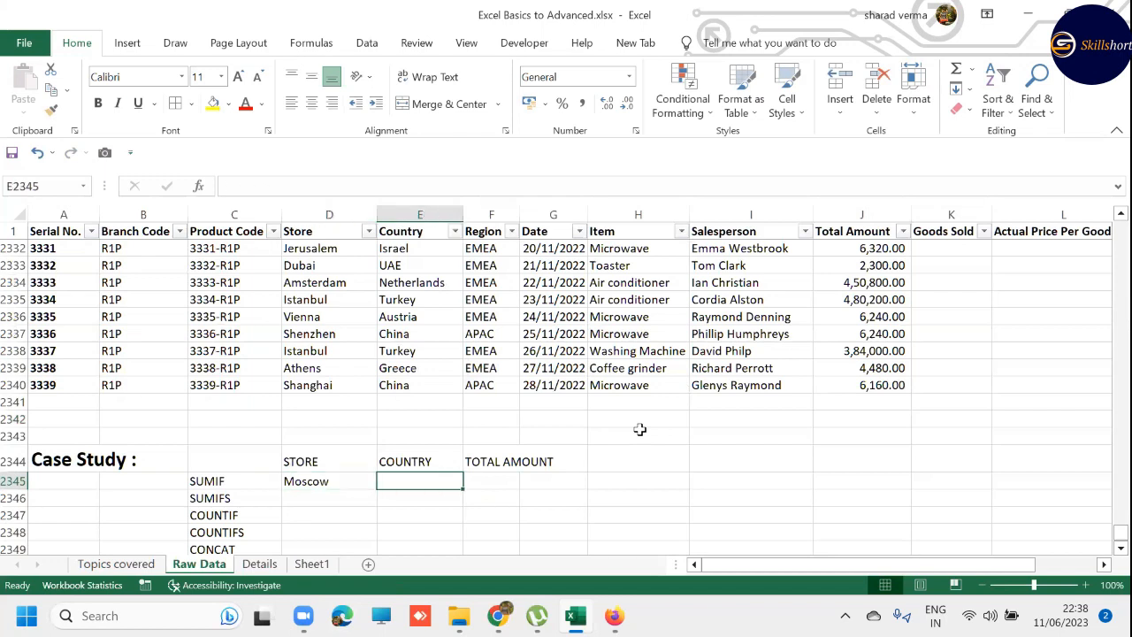
key(Up)
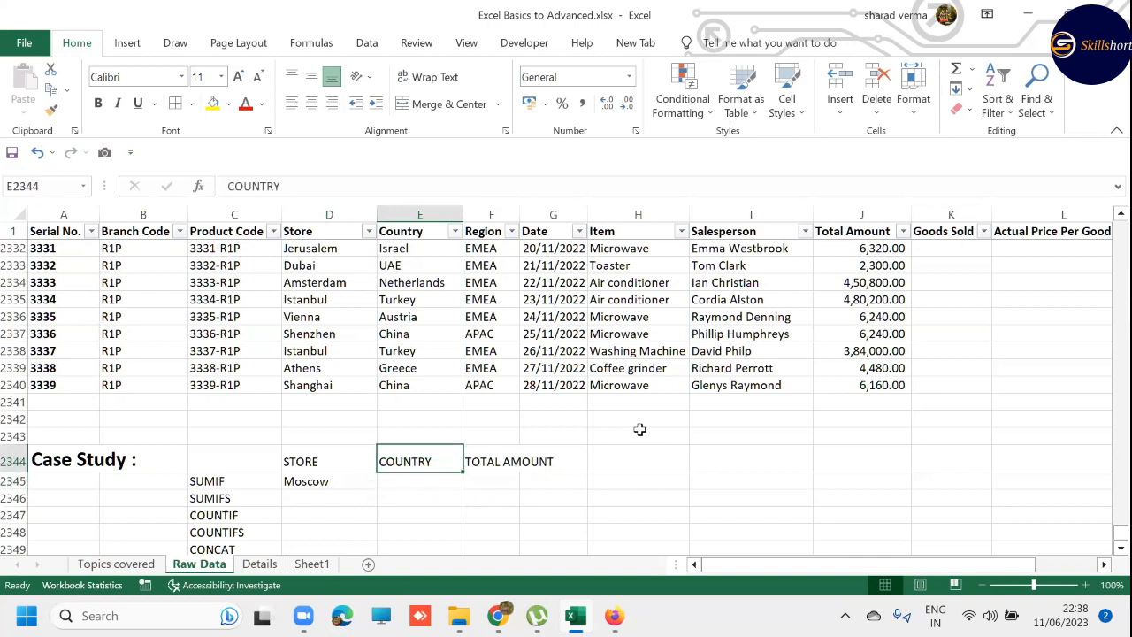
text(ITEM)
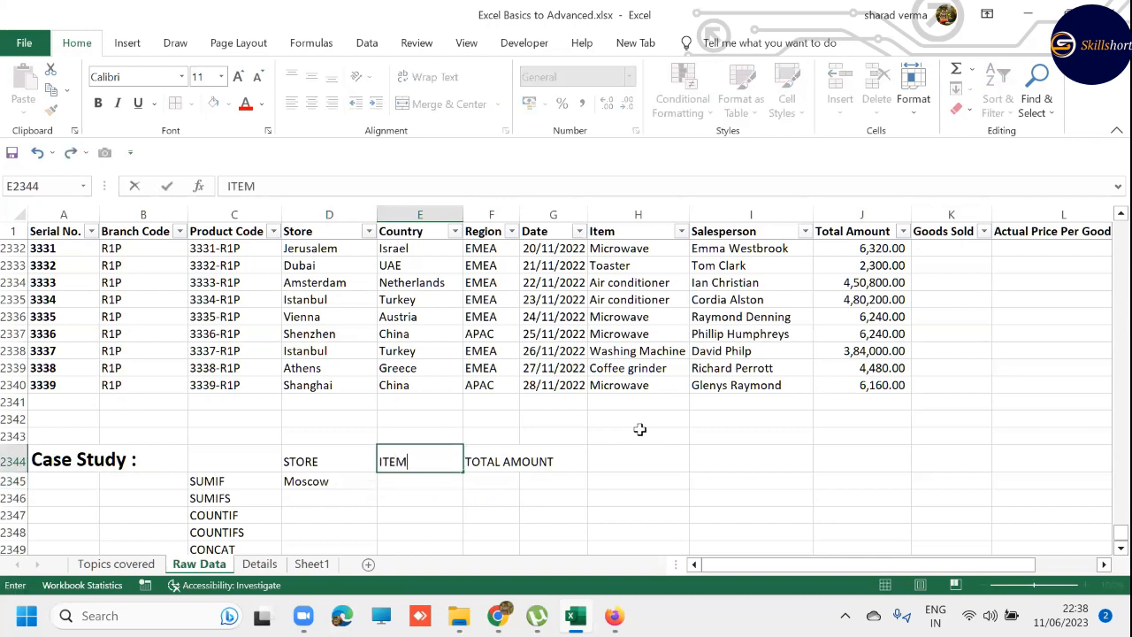
key(Return)
- Autofit the width of column F so the TOTAL AMOUNT header in F2344 fits inside its cell
key(Up)
key(Up)
key(Up)
key(Up)
key(Up)
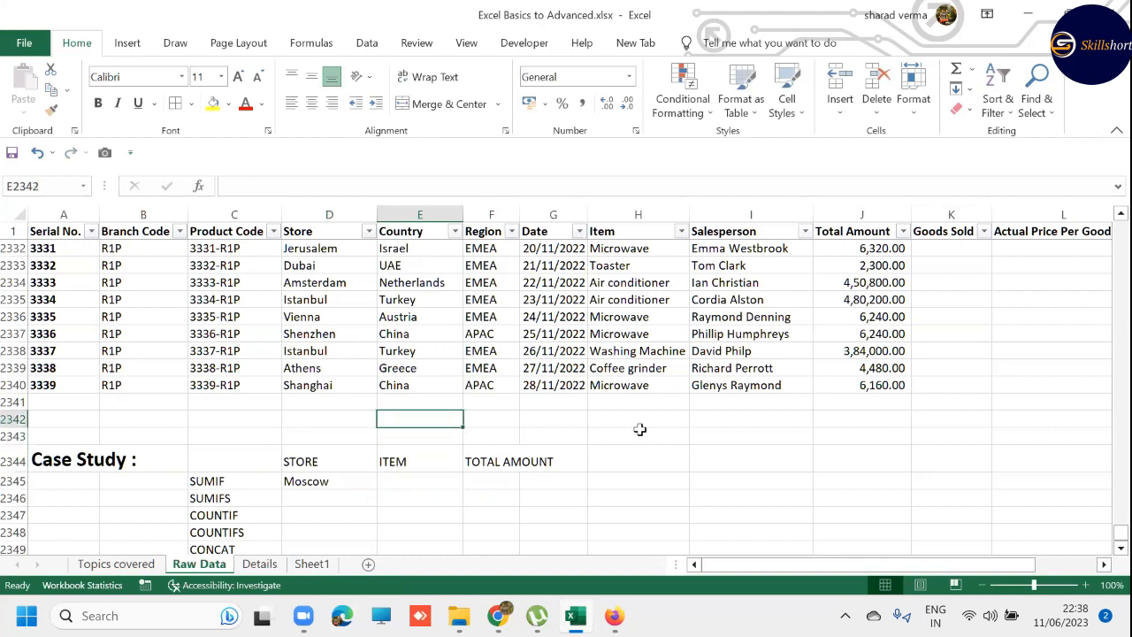
key(Down)
key(Down)
key(Down)
key(Down)
key(Down)
key(Down)
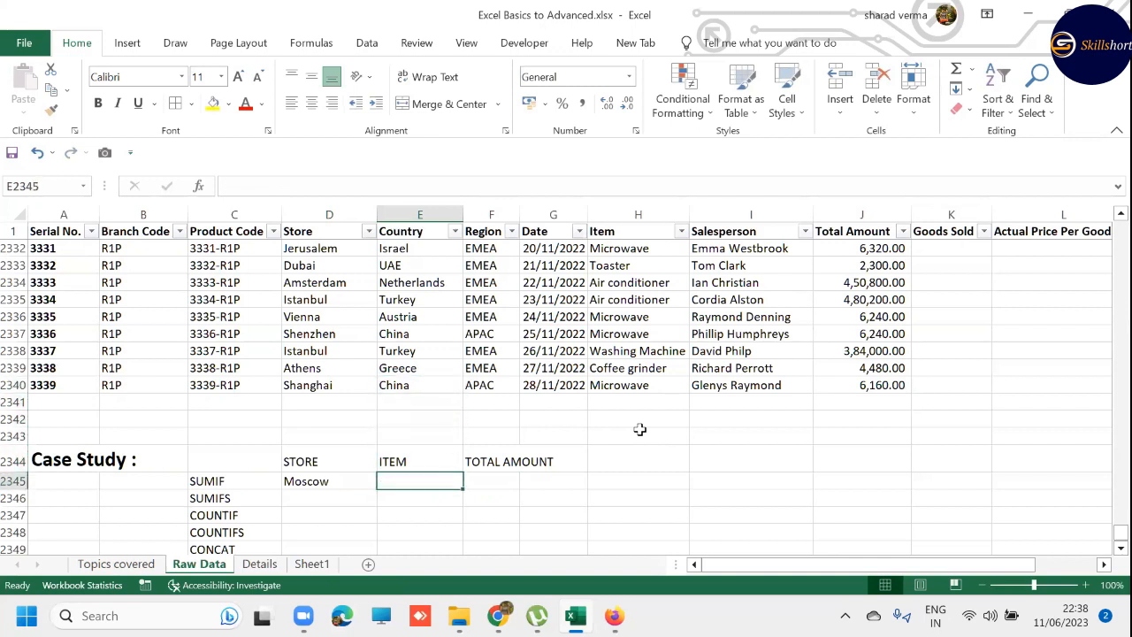
key(Right)
key(Up)
key(Up)
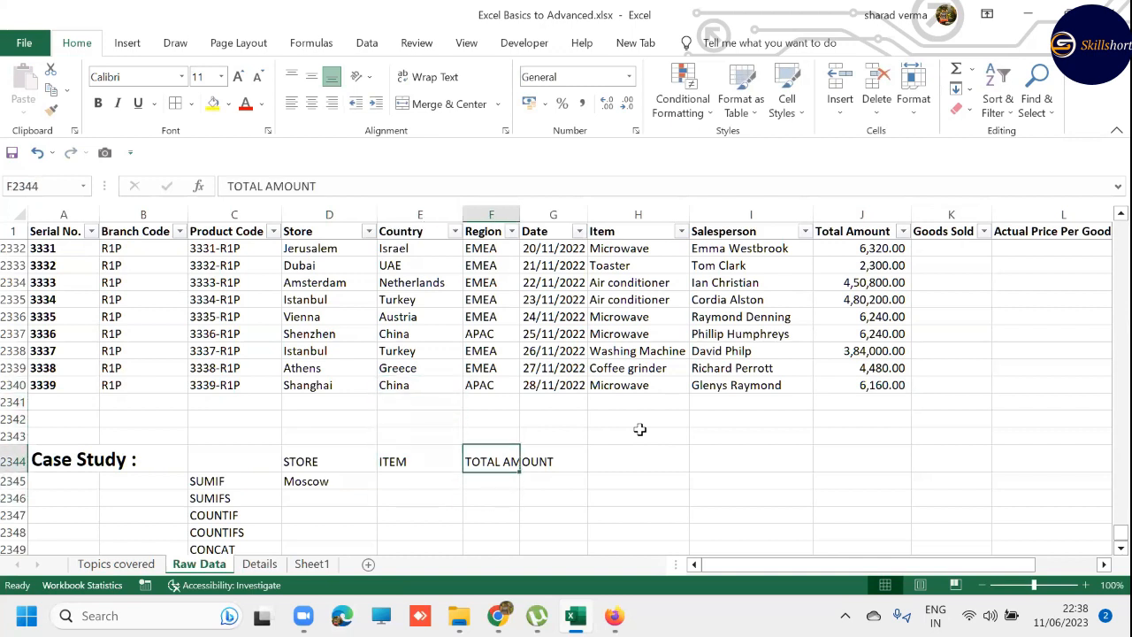
key(ctrl+space)
key(alt+h)
key(o)
key(i)
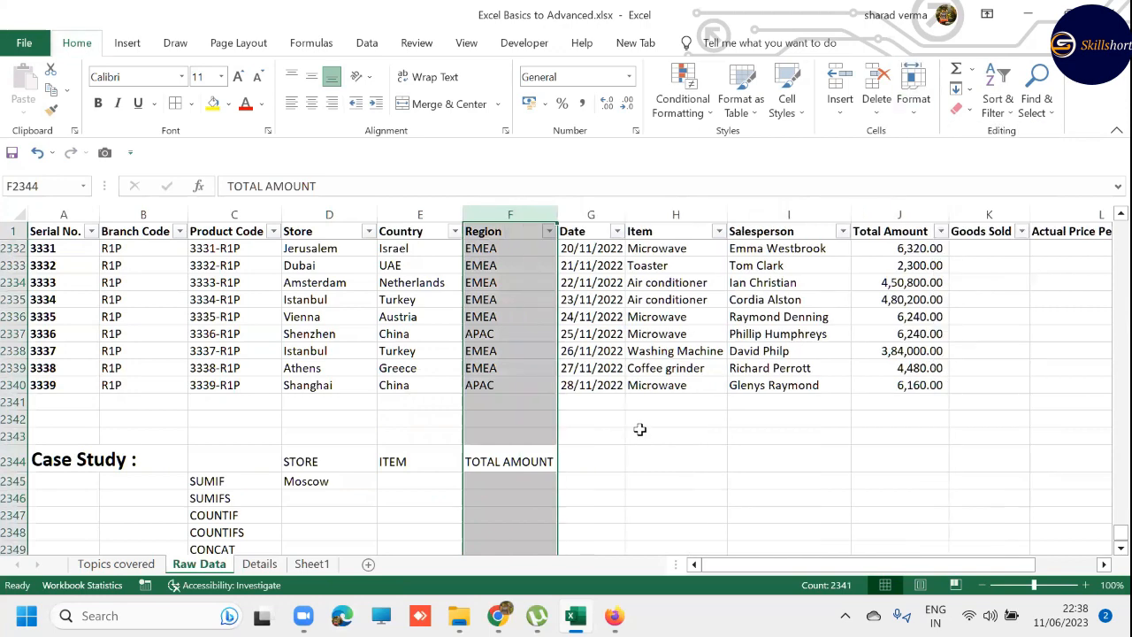
- Review the function names listed under the Case Study heading in C2345:C2349, returning to SUMIF
key(Down)
key(Left)
key(Left)
key(Left)
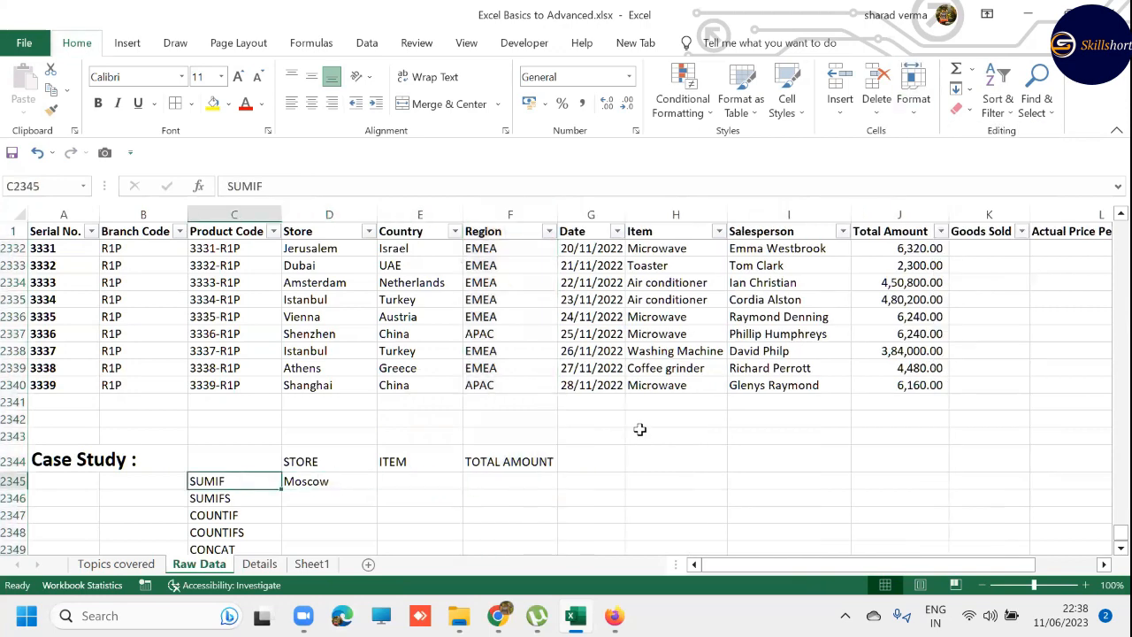
key(Down)
key(Down)
key(Down)
key(Down)
key(Down)
key(Up)
key(Up)
key(Up)
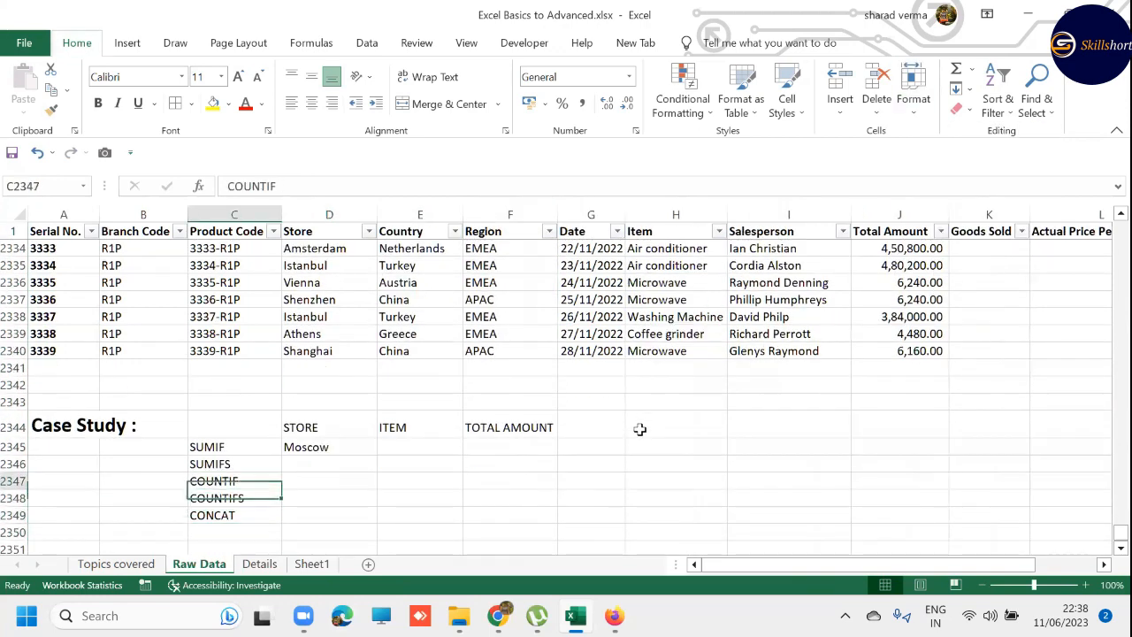
key(Up)
key(Up)
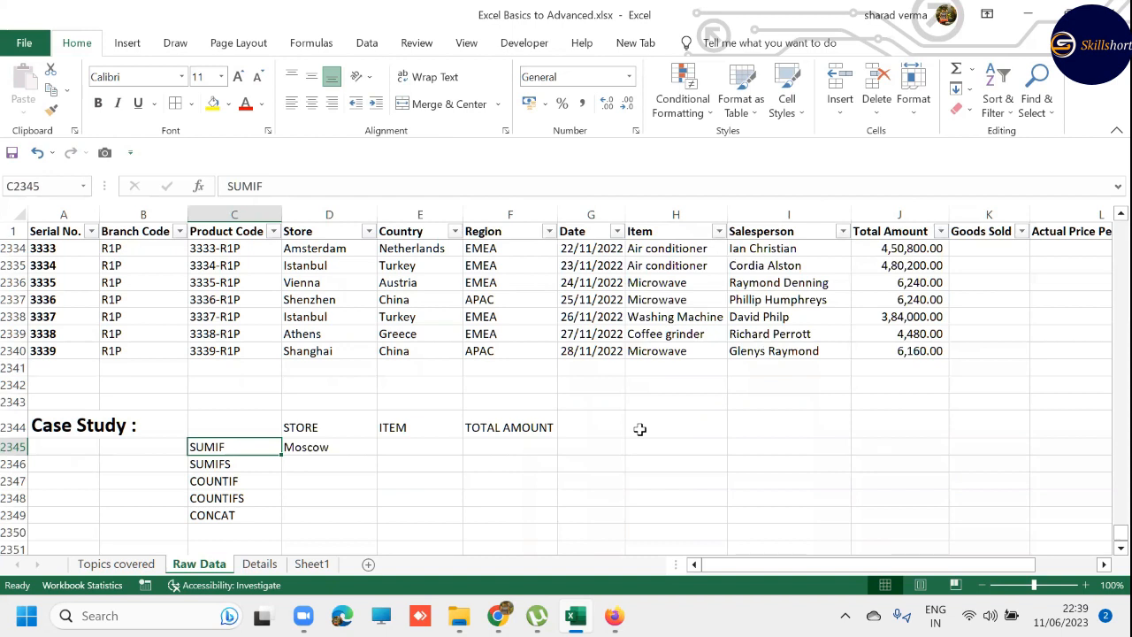
- Start a SUMIF formula in F2345 with the Store data D2:D2340 as its range
key(Right)
key(Right)
key(Right)
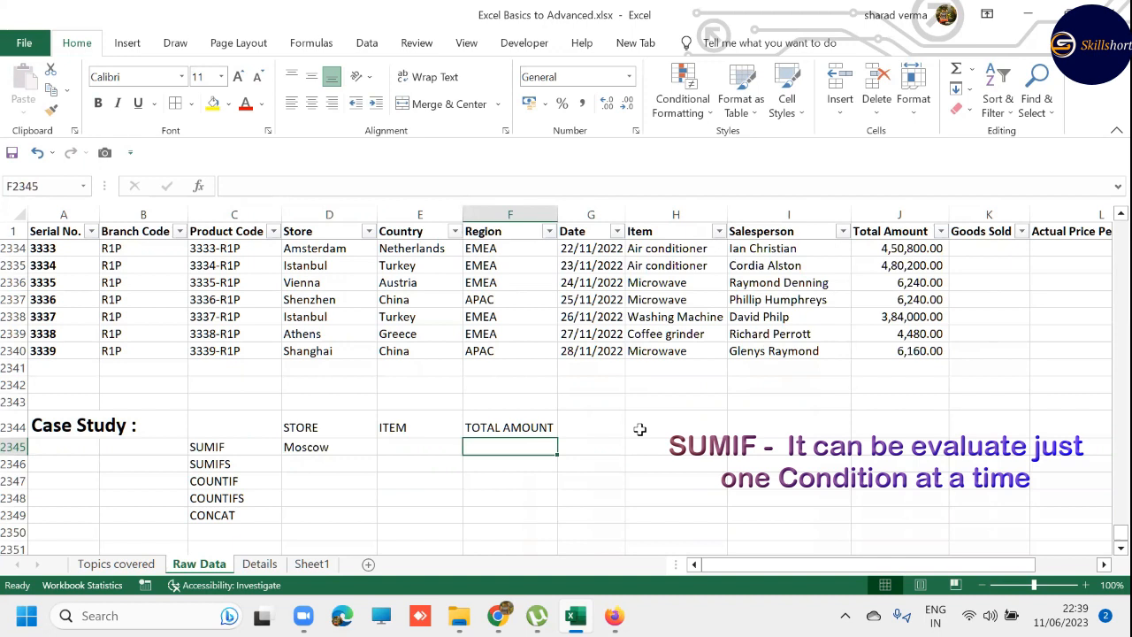
text(=)
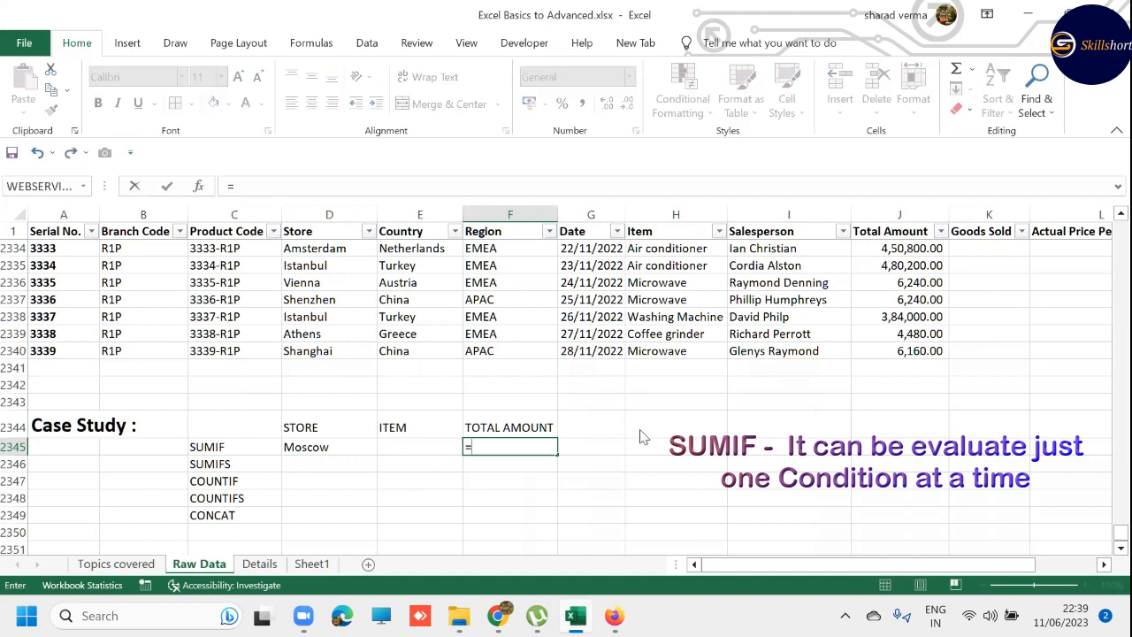
text(SUMIF()
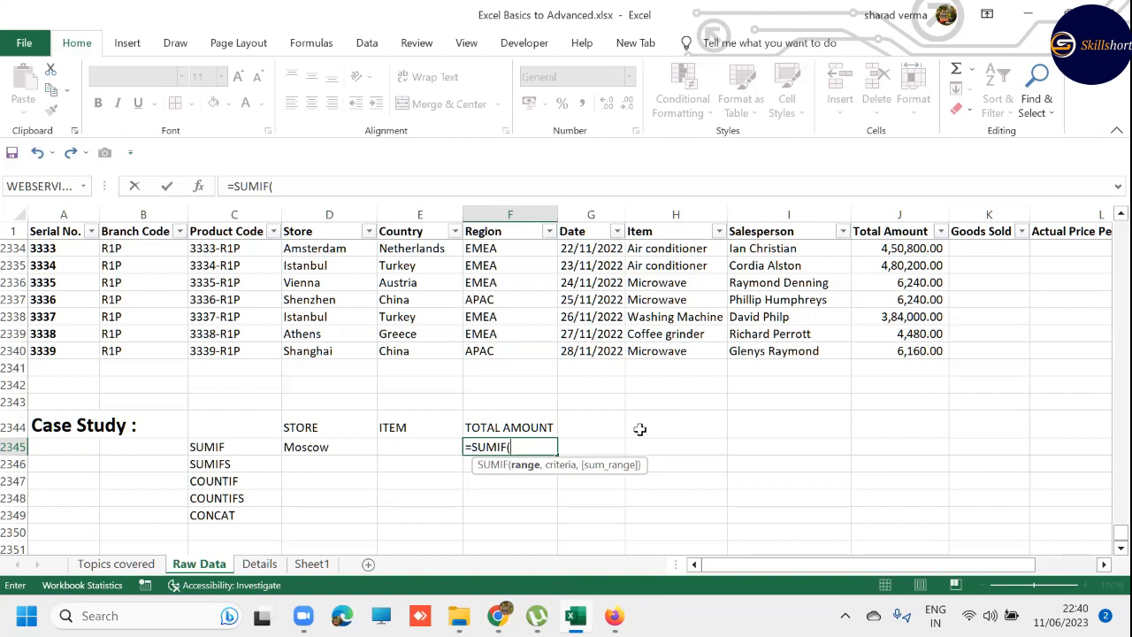
key(Up)
key(Up)
key(Up)
key(Left)
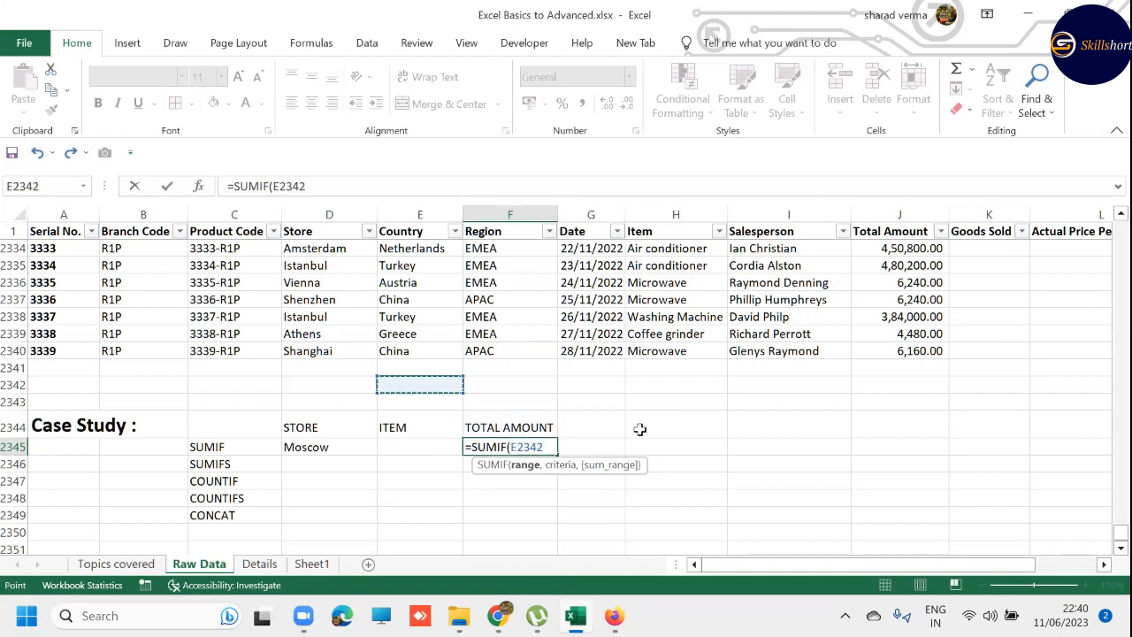
key(Up)
key(Up)
key(Left)
key(ctrl+shift+Up)
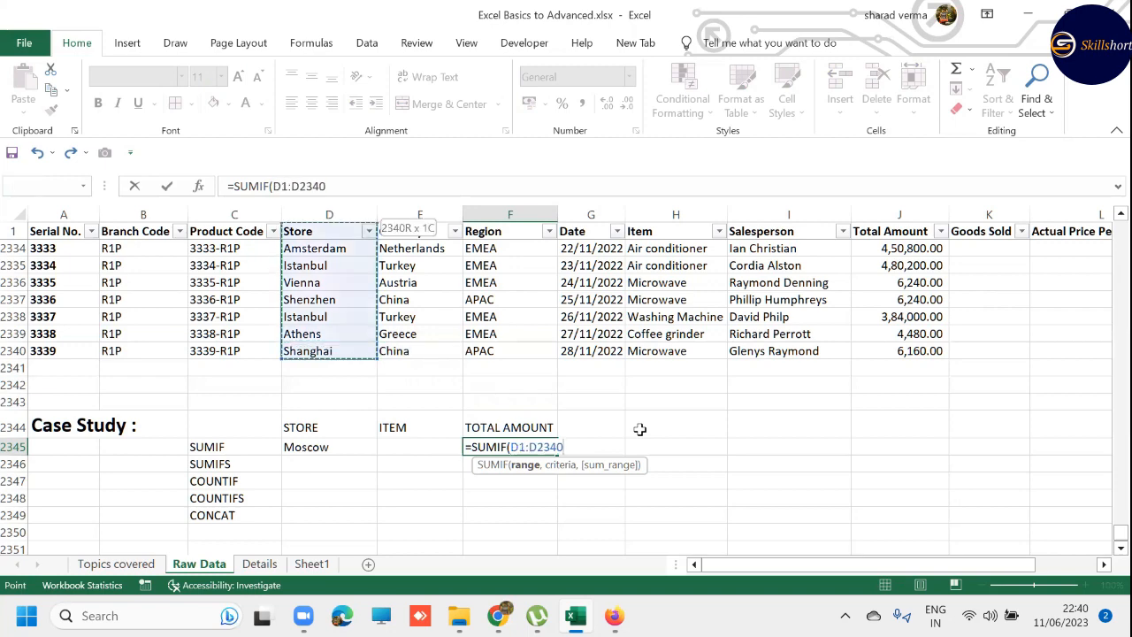
key(shift+Down)
text(,)
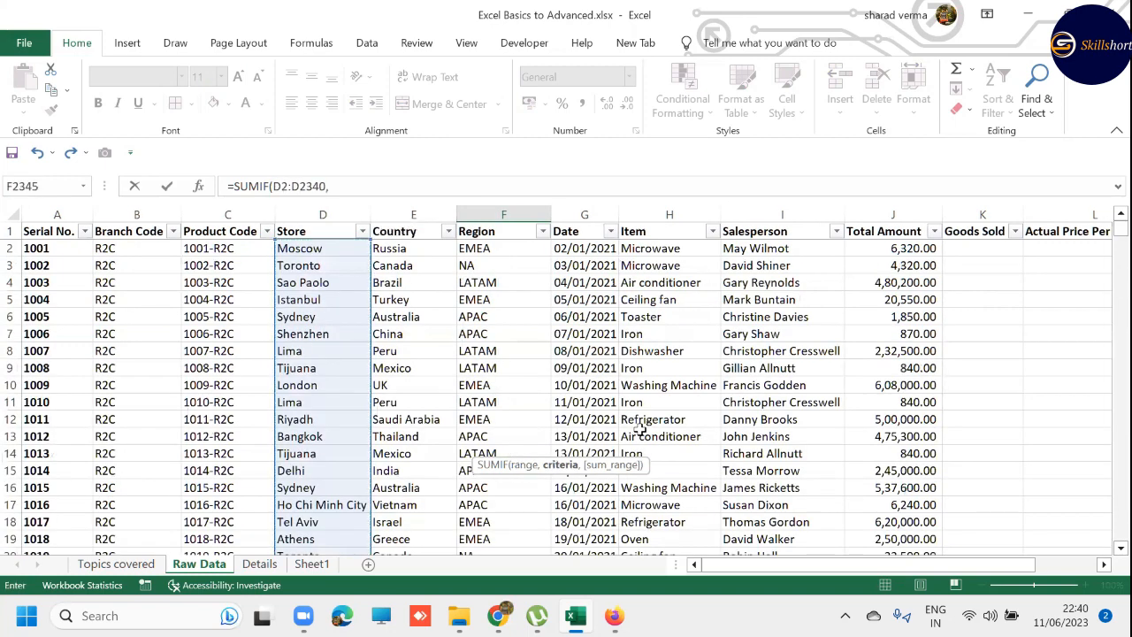
- Use the store name in D2345 as the criteria of the SUMIF formula
key(ctrl+Down)
key(ctrl+Up)
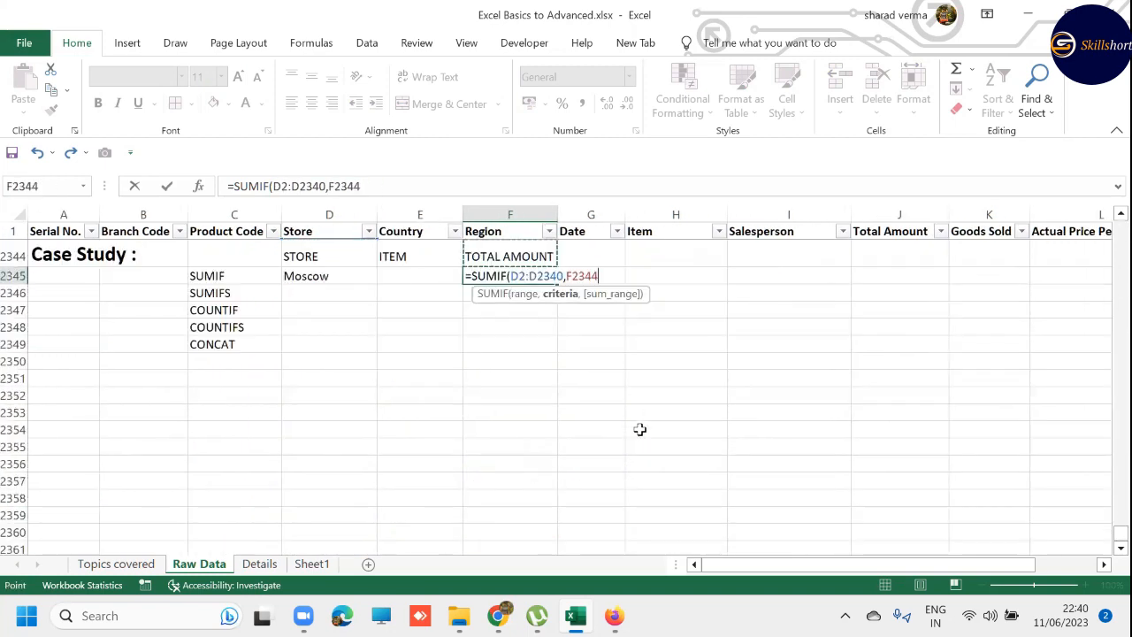
key(Down)
key(BackSpace)
key(BackSpace)
key(BackSpace)
key(BackSpace)
key(BackSpace)
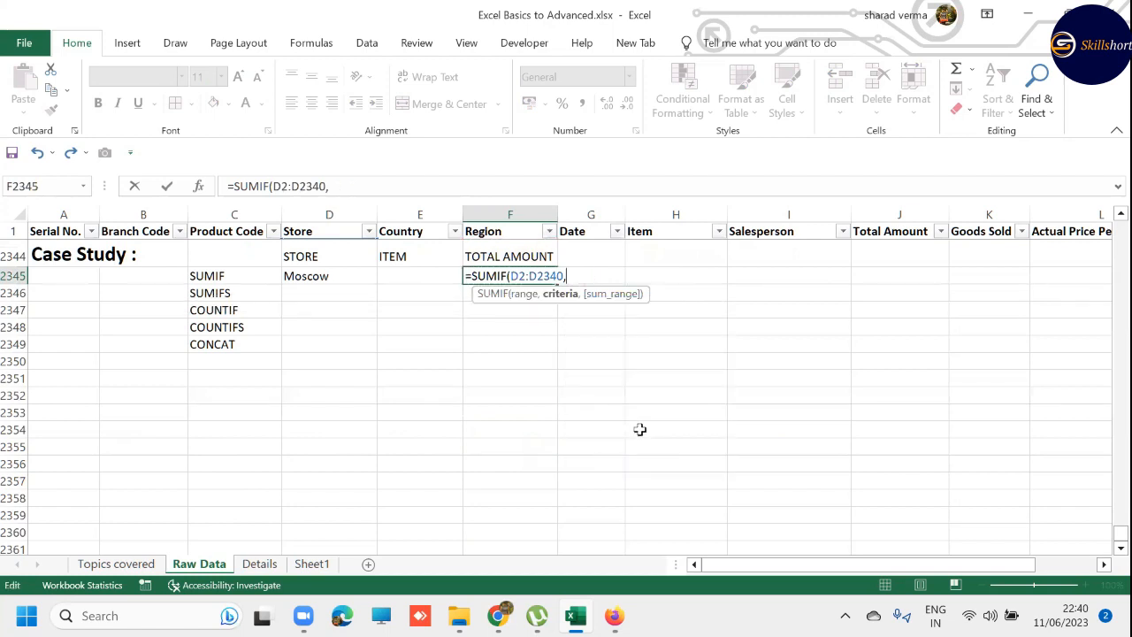
key(F2)
key(Left)
key(Left)
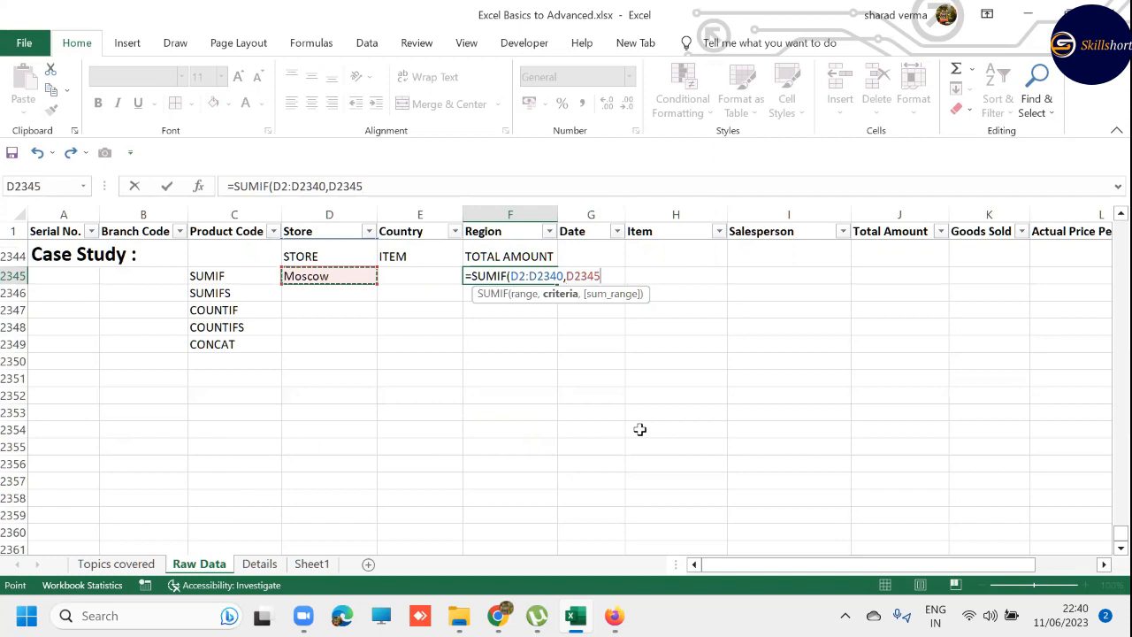
- Set the Total Amount values J2:J2340 as the sum range and complete the SUMIF formula
text(,)
key(Up)
key(Up)
key(Up)
key(Up)
key(Up)
key(Up)
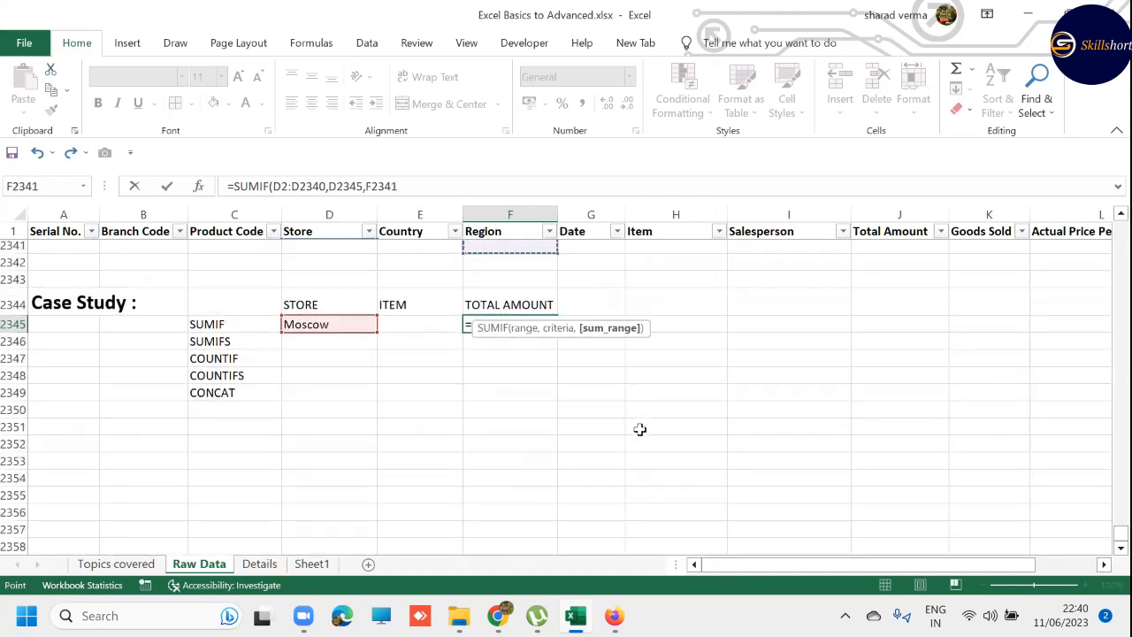
key(Right)
key(Right)
key(Right)
key(Right)
key(Down)
key(ctrl+shift+Up)
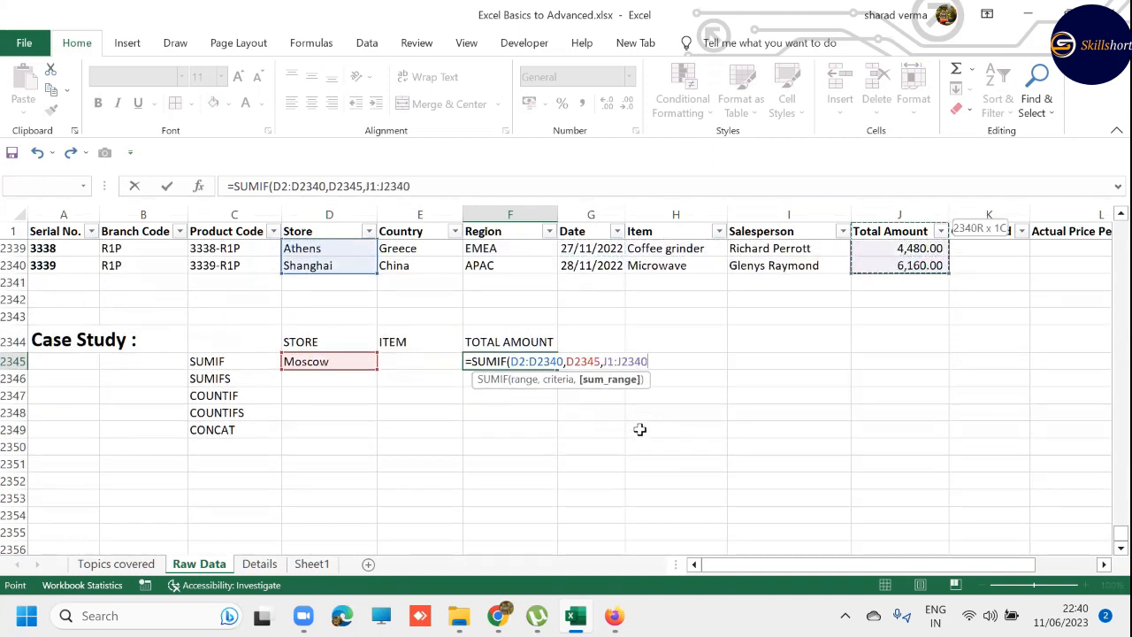
key(shift+Down)
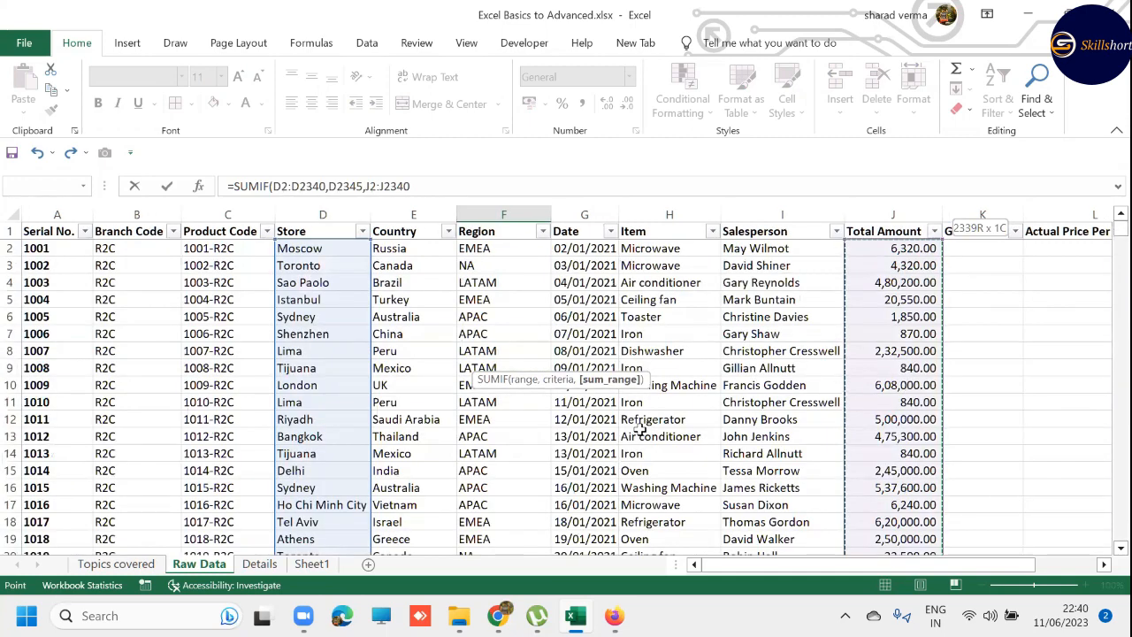
text())
key(Return)
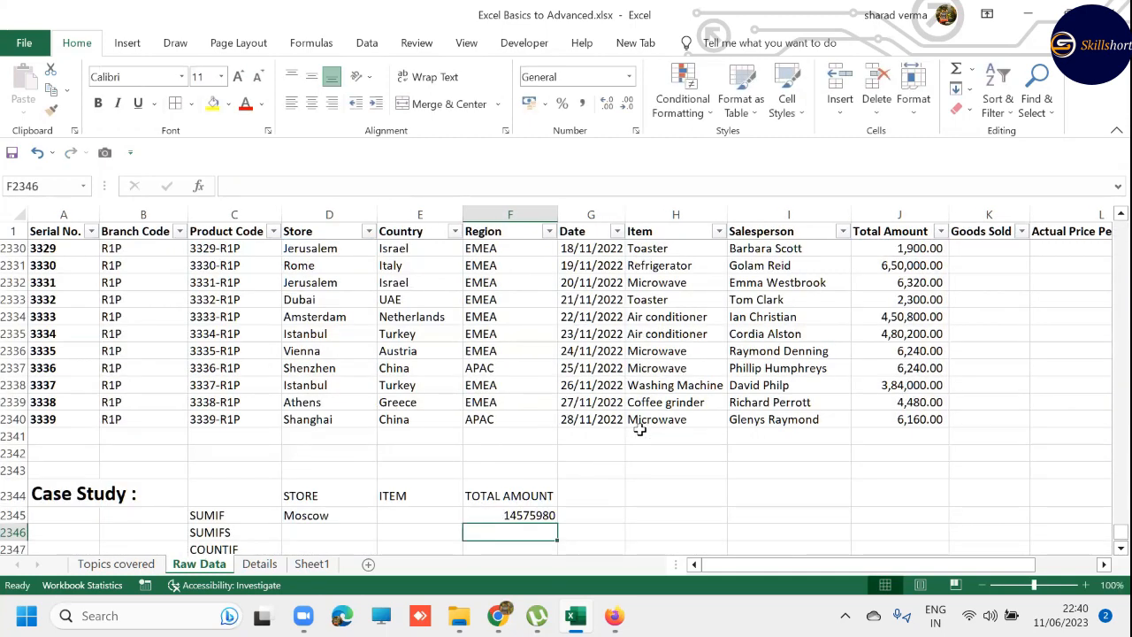
- Enter the label "TOTAL SALES" in I2341, directly below the last Salesperson entry
key(Right)
key(Down)
key(Down)
key(Left)
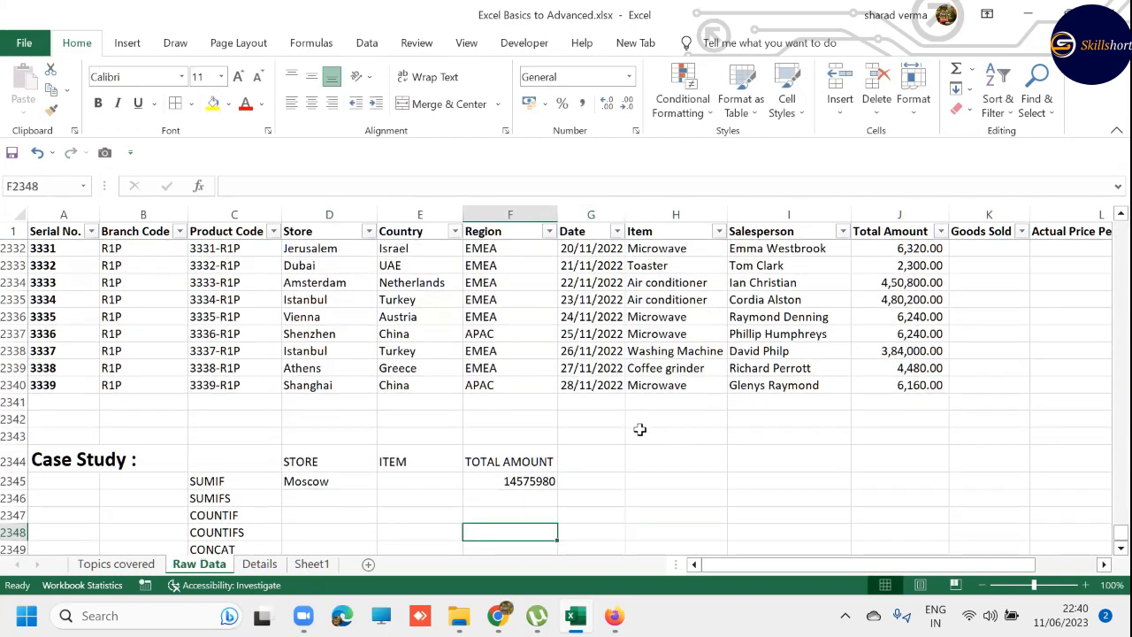
key(Up)
key(Up)
key(Up)
key(Right)
key(Right)
key(Right)
key(Up)
key(Up)
key(Up)
key(Up)
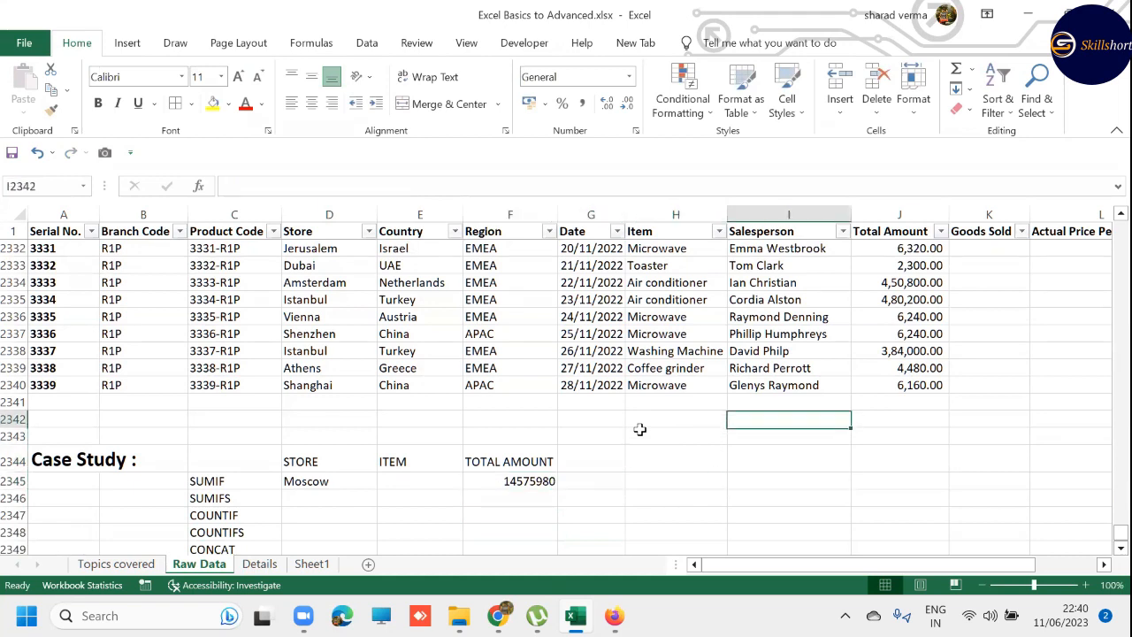
text(tOT)
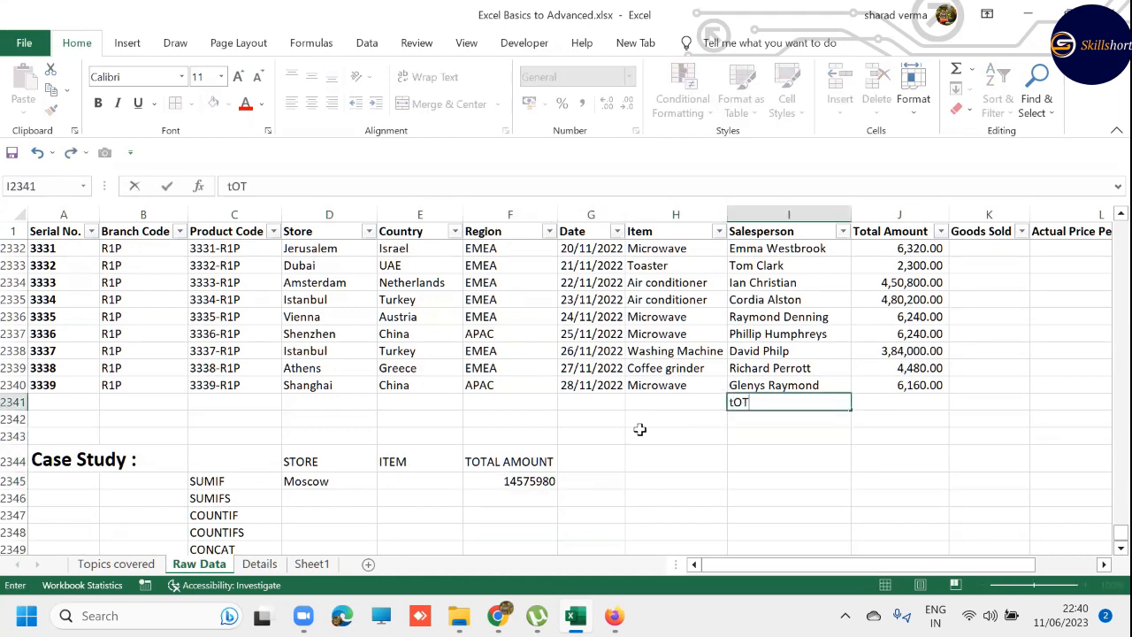
key(BackSpace)
key(BackSpace)
key(BackSpace)
text(TOTAL SALES)
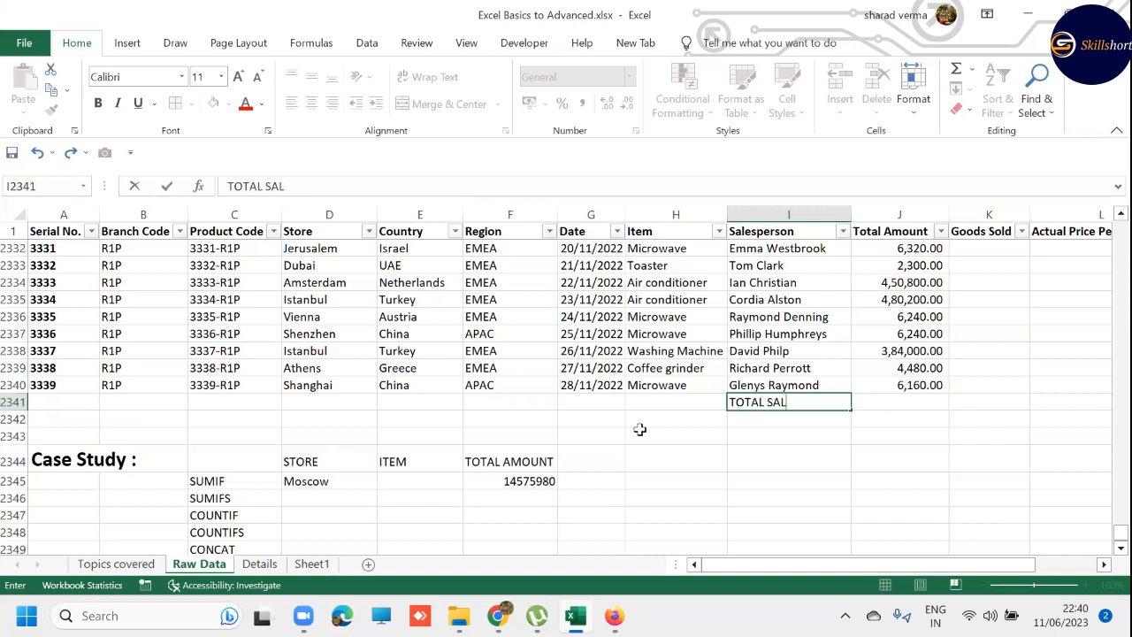
- Sum the Total Amount column with AutoSum in J2341, beside the TOTAL SALES label
key(Tab)
text(=)
key(alt+equal)
key(Return)
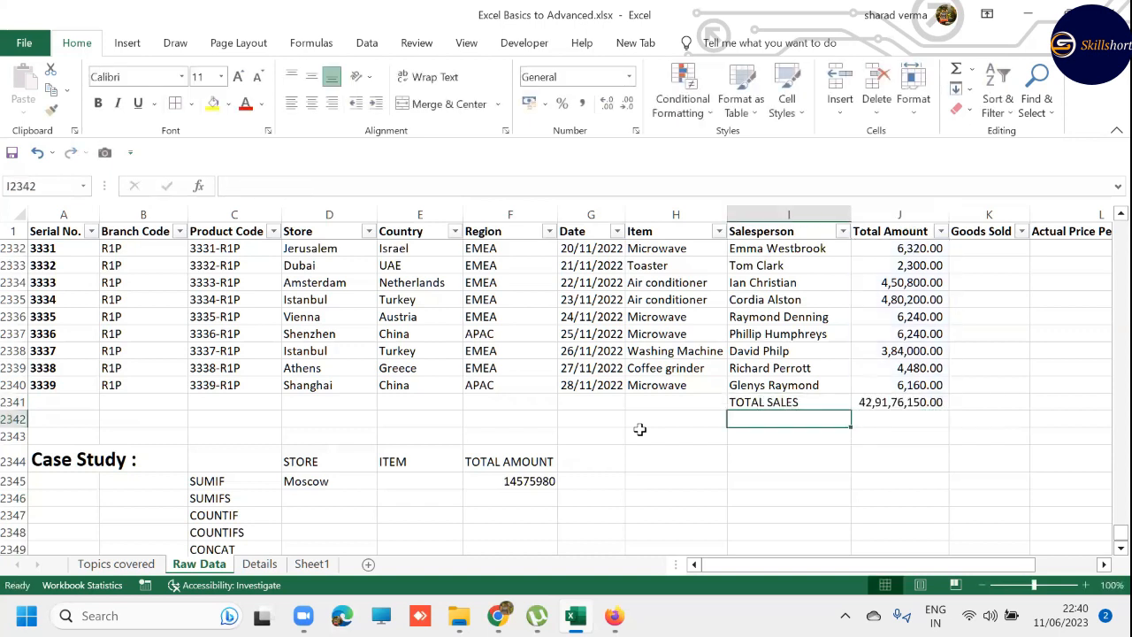
- Apply the comma number style to the SUMIF result in F2345
key(Right)
key(Up)
key(Left)
key(Left)
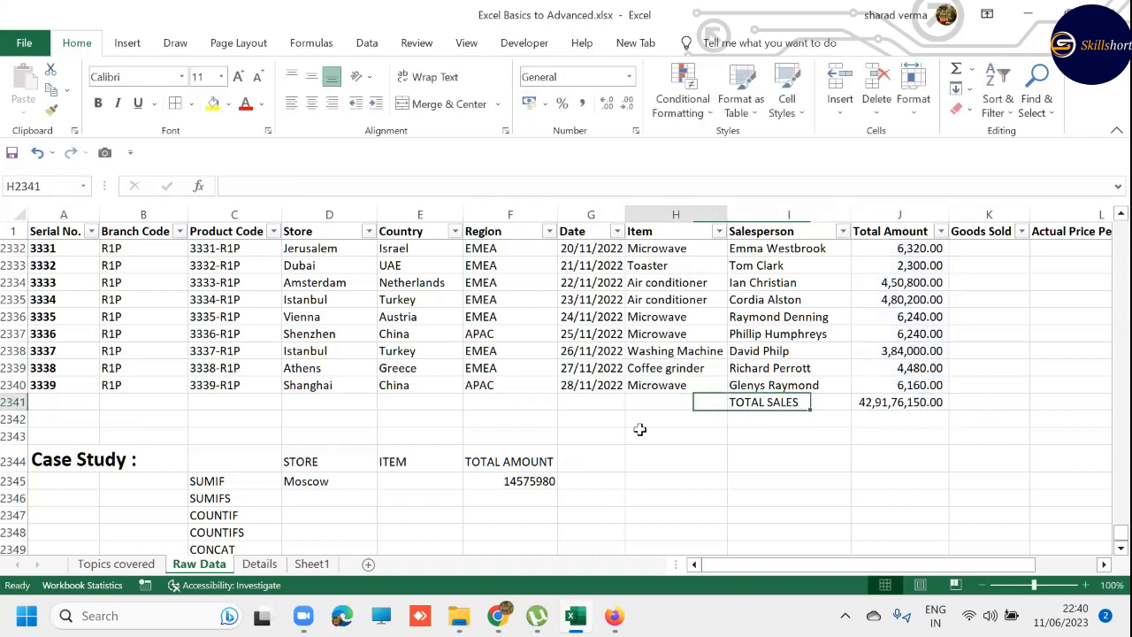
key(Left)
key(Left)
key(Down)
key(Down)
key(Down)
key(Down)
key(Down)
key(Up)
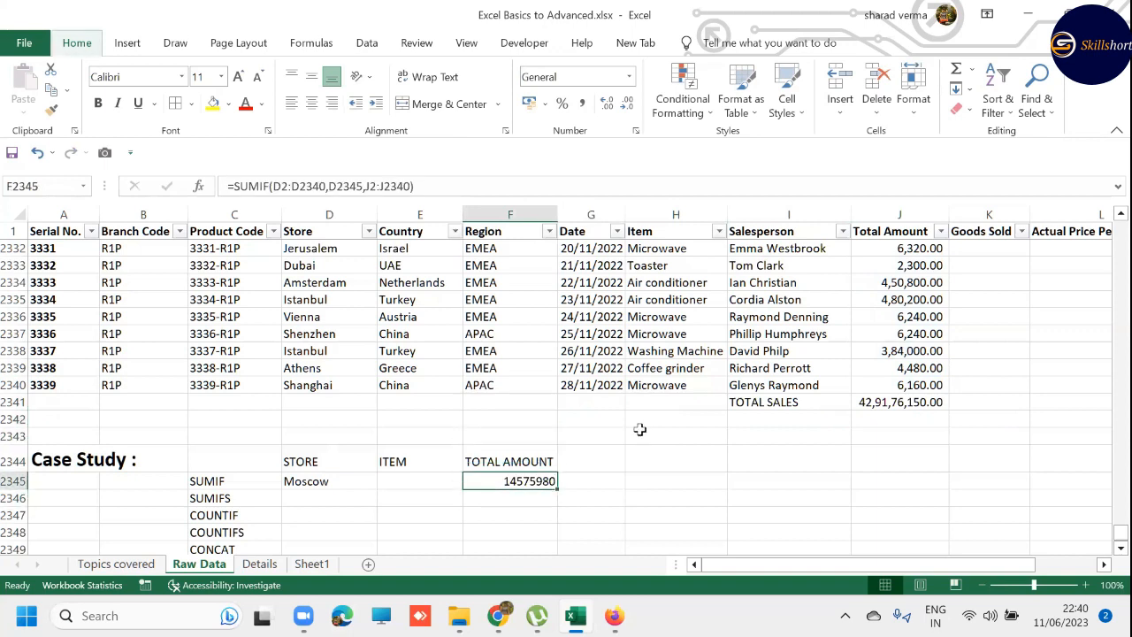
key(alt+h)
key(k)
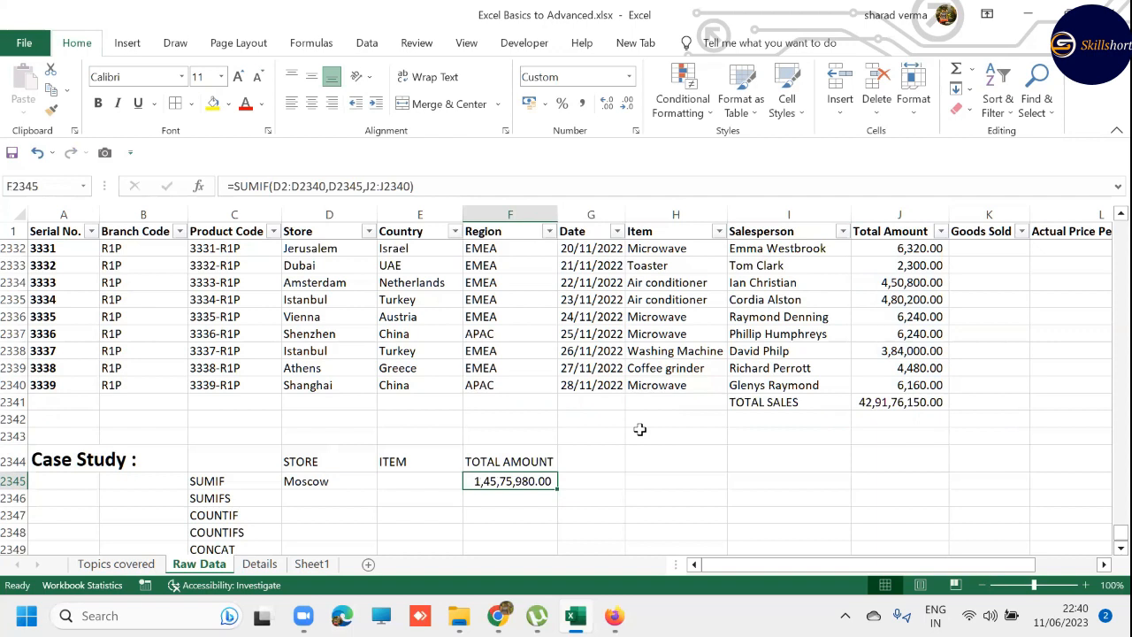
- Reset F2345 to General format and reapply the comma style, and fill Moscow from D2345 down into D2346
key(ctrl+shift+asciitilde)
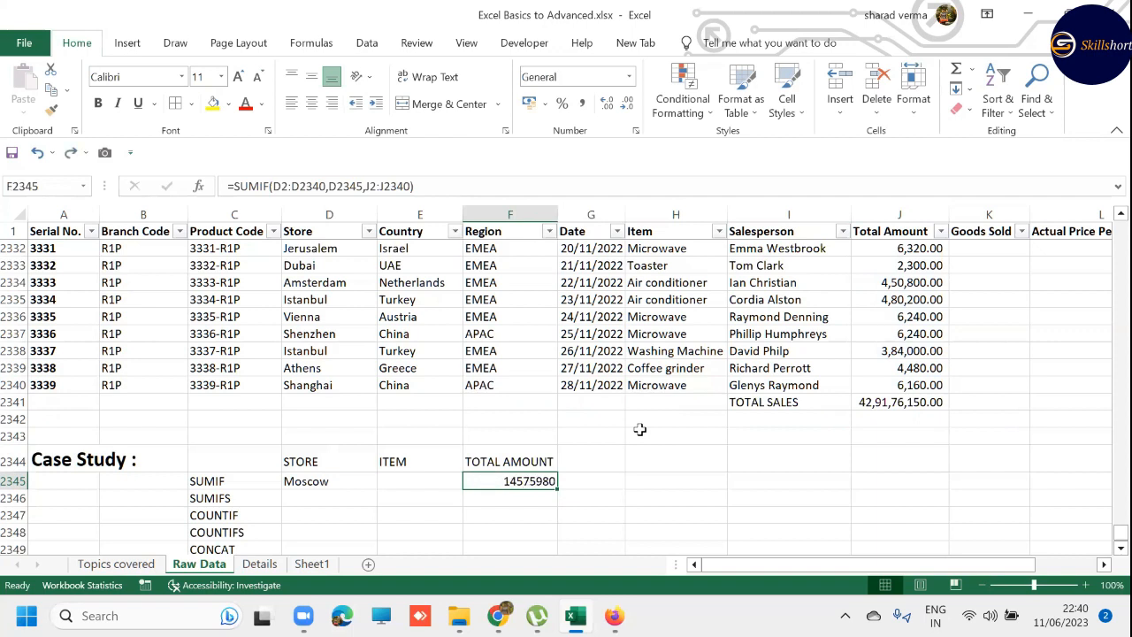
click(584, 105)
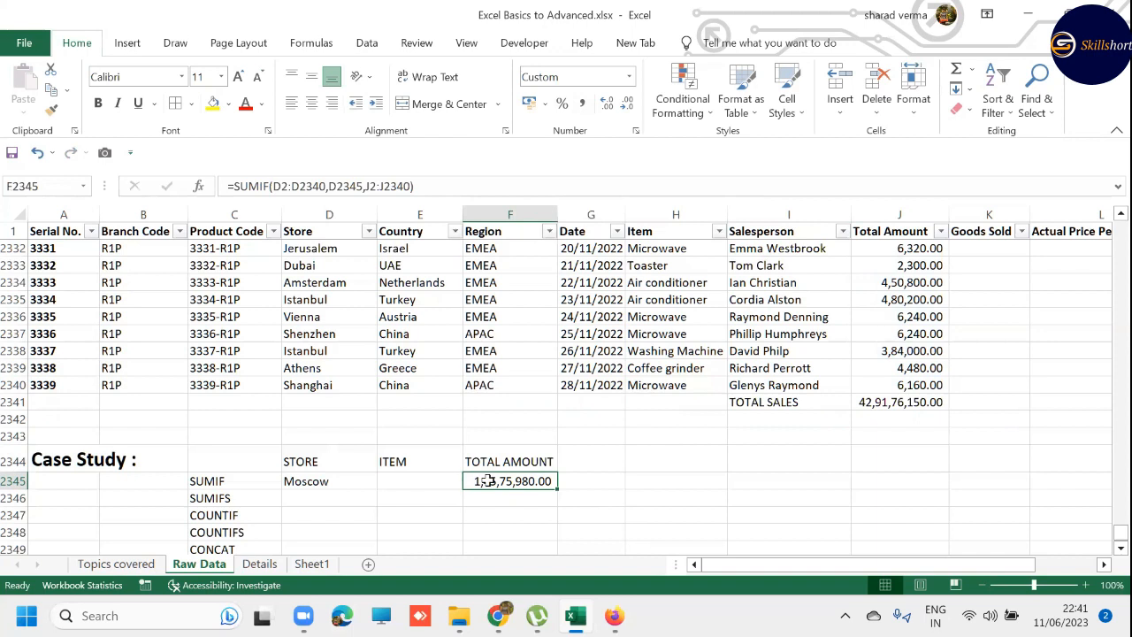
click(345, 491)
key(ctrl+d)
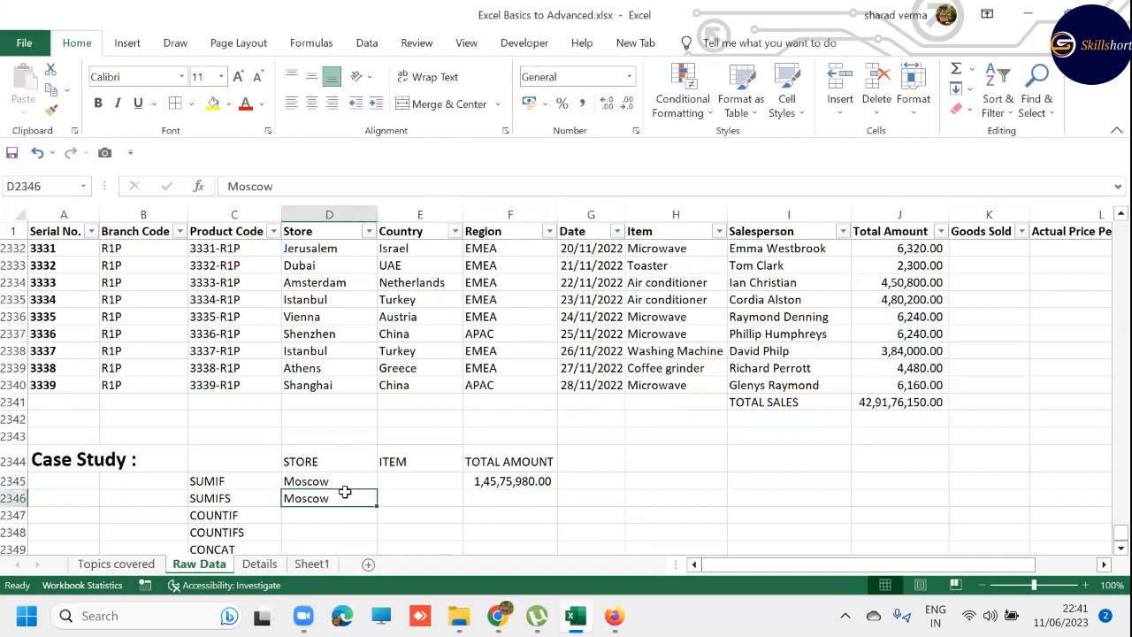
- Filter the Store column of the sales data to show only Moscow
click(418, 500)
key(ctrl+Up)
key(ctrl+Up)
key(ctrl+Up)
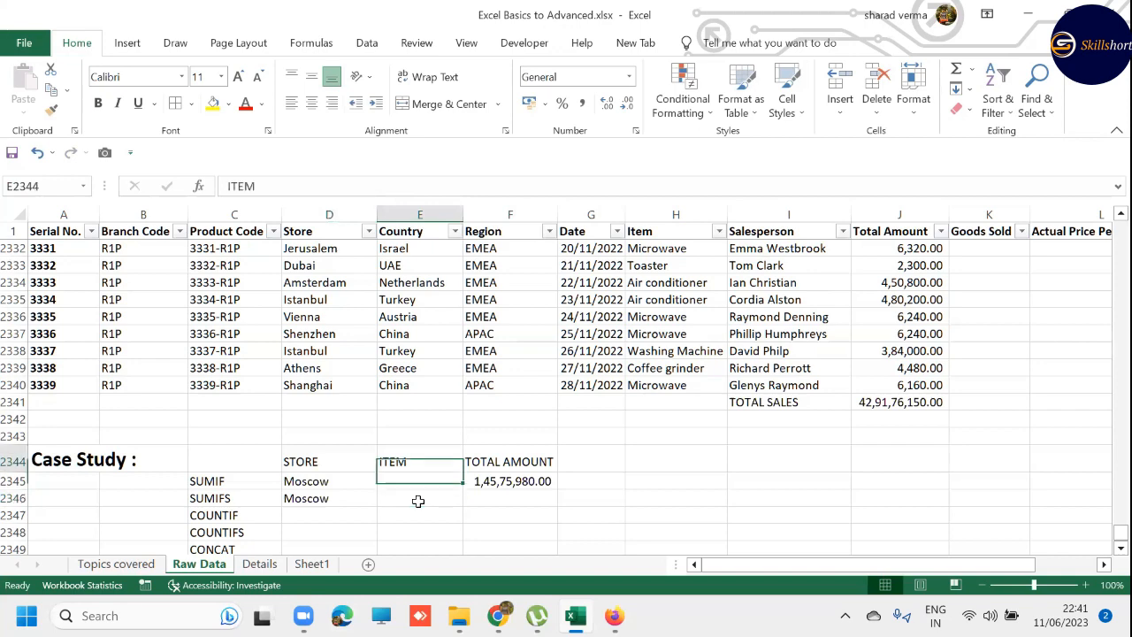
key(Left)
key(Down)
key(ctrl+c)
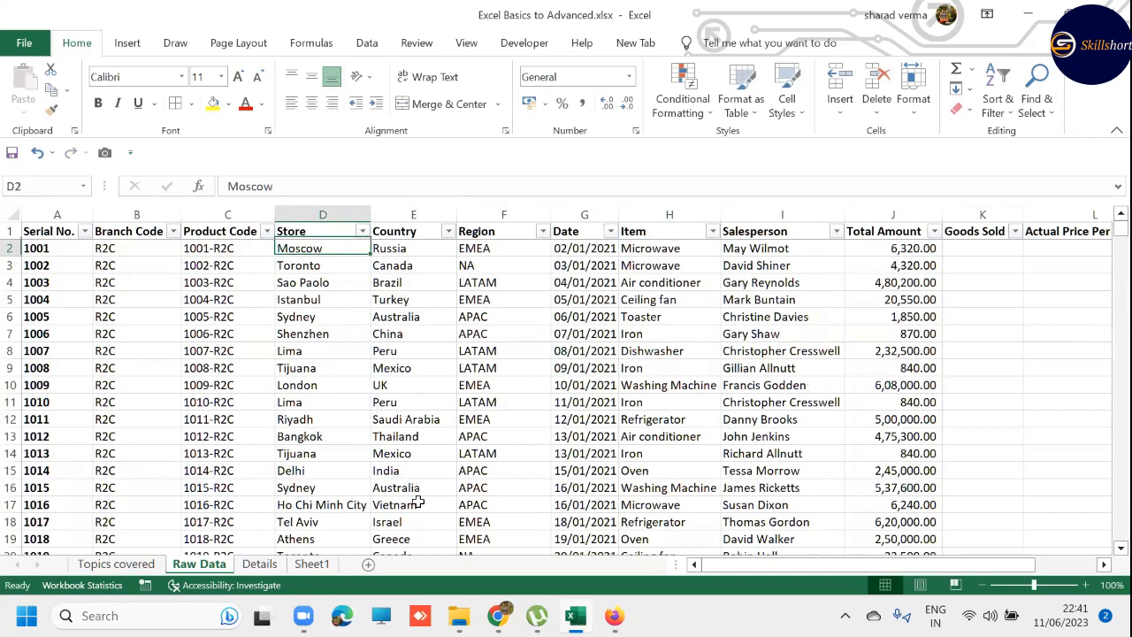
key(Up)
key(alt+Down)
text(e)
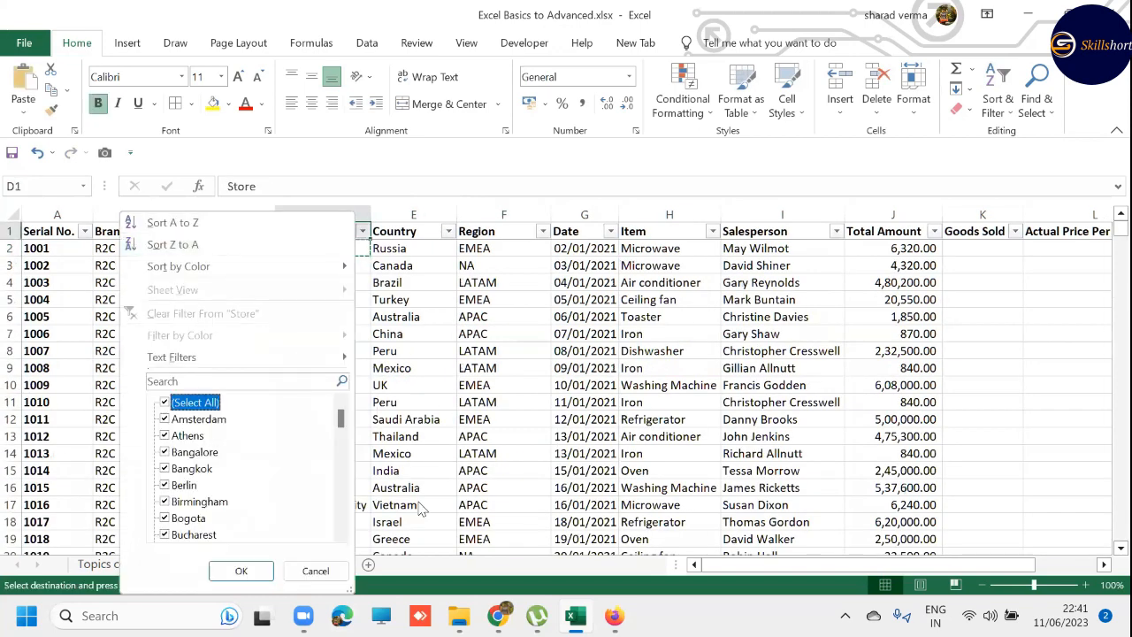
text(Moscow)
key(Return)
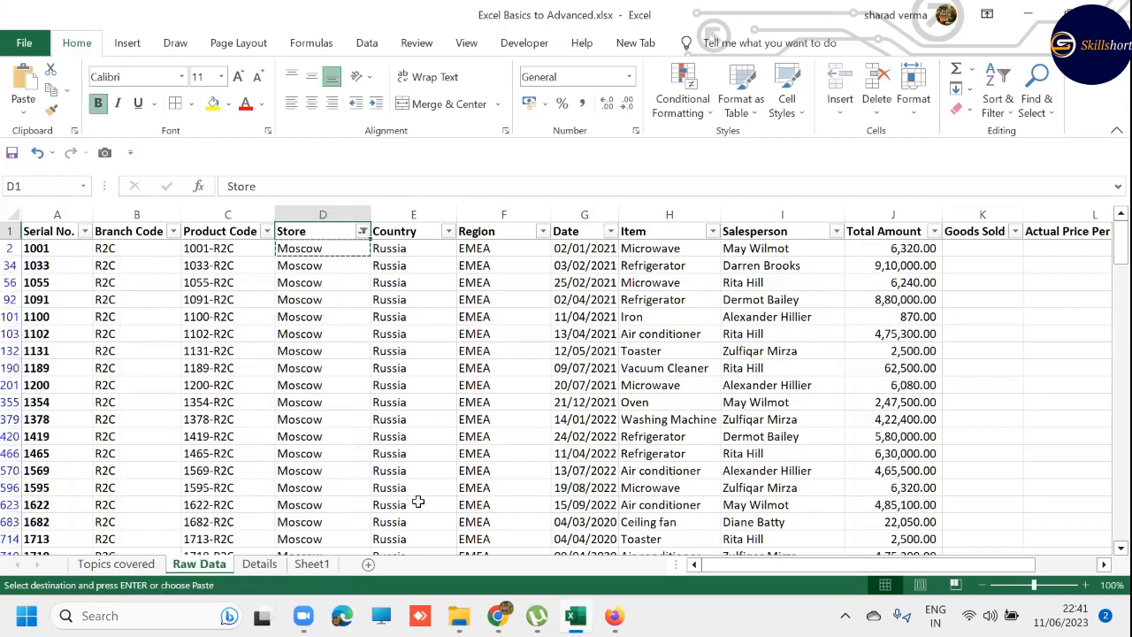
- Copy the Microwave item from cell H2
key(Right)
key(Right)
key(Right)
key(Down)
key(Right)
key(ctrl+c)
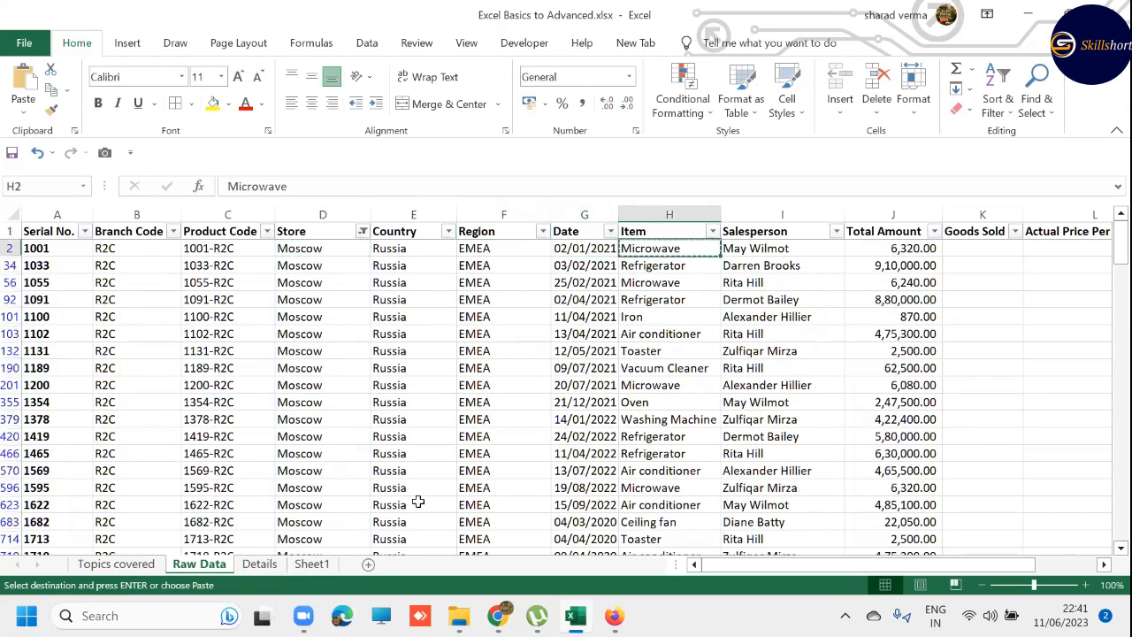
- Clear the filter from the Store column
key(Up)
key(Left)
key(Left)
key(Left)
key(Left)
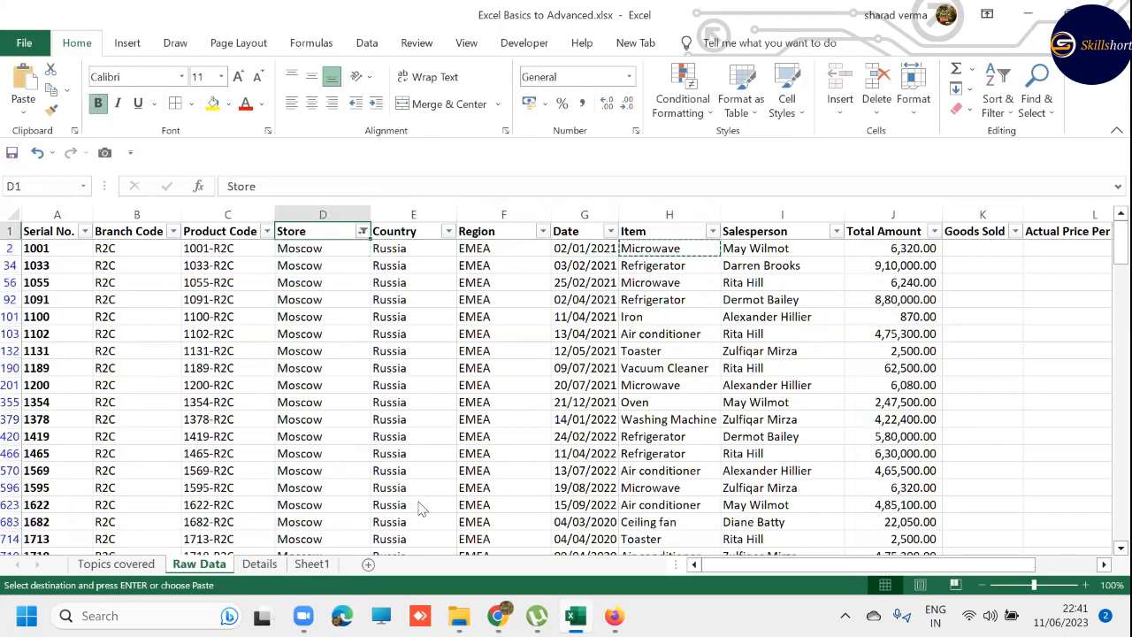
key(alt+Down)
key(c)
- Paste Microwave into E2346 as the item for the SUMIFS row of the case study
key(ctrl+Down)
key(ctrl+Down)
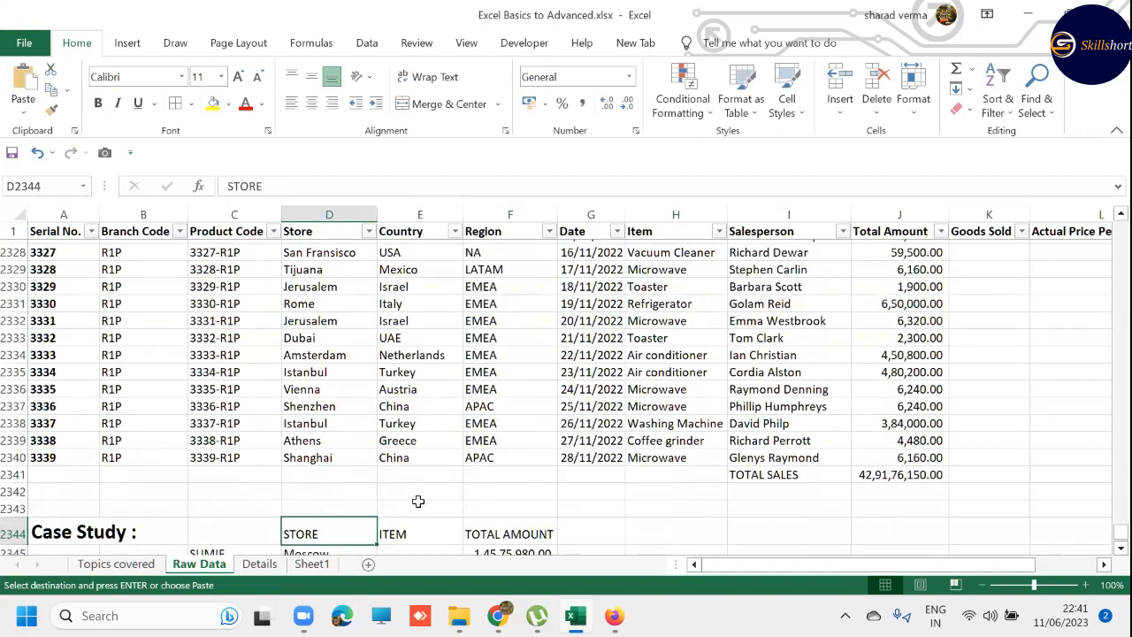
key(Down)
key(Down)
key(Right)
key(ctrl+v)
key(Right)
key(Escape)
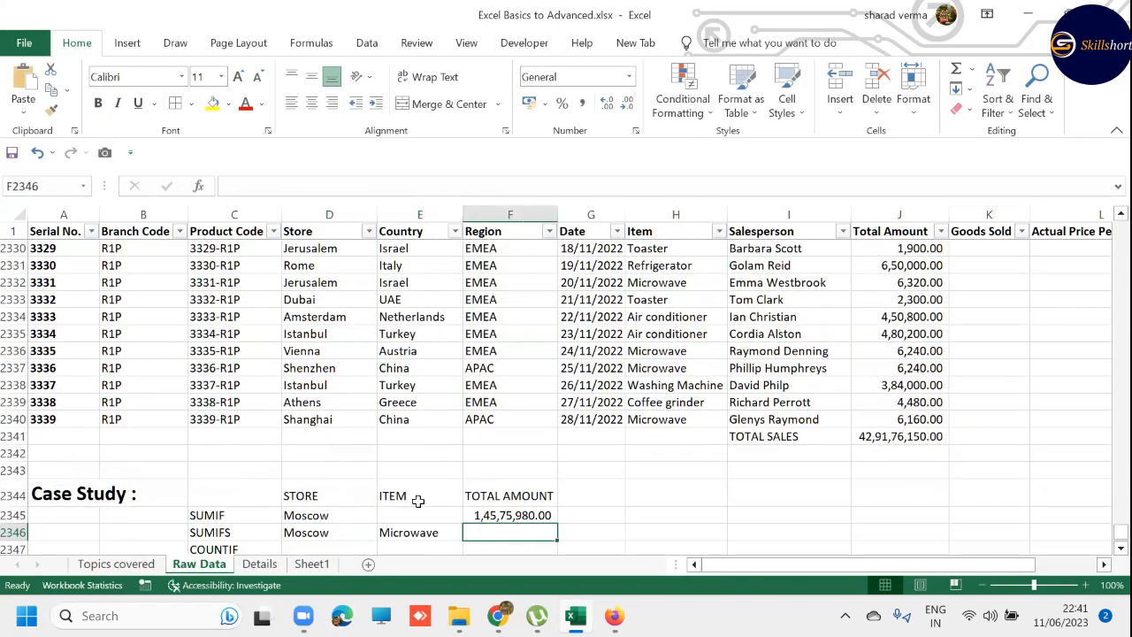
key(Down)
key(Down)
key(Down)
key(Up)
key(Up)
key(Left)
key(Down)
key(Left)
key(Down)
key(Down)
key(Down)
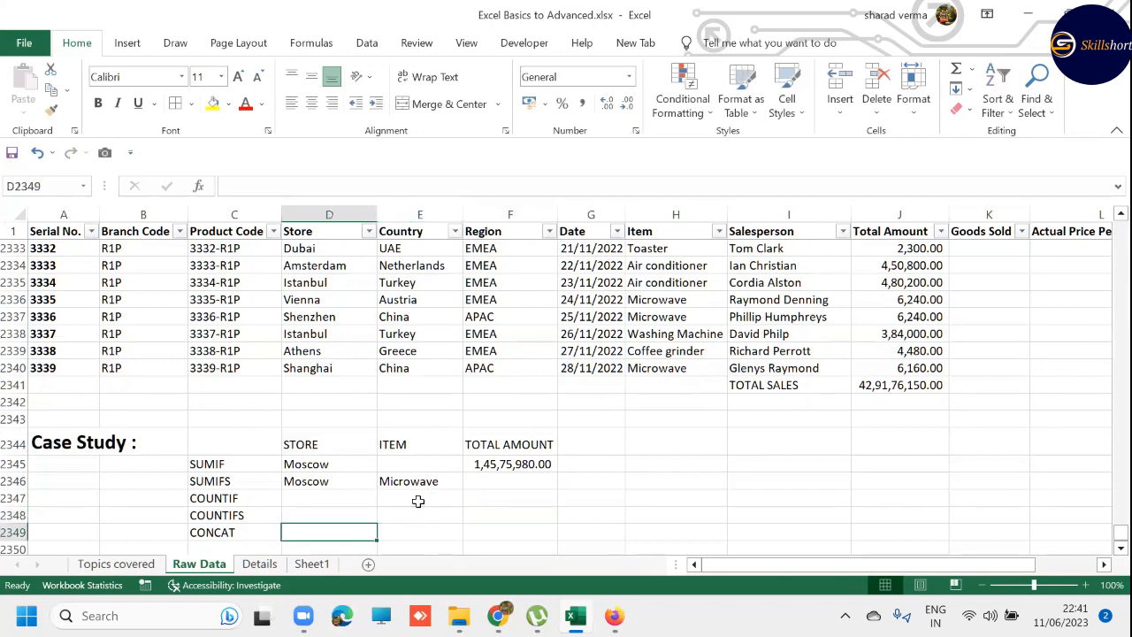
- Start a SUMIFS formula in F2346 with the Total Amount values J2:J2340 as the sum range
key(Up)
key(Up)
key(Up)
key(Up)
key(Up)
key(Right)
key(Right)
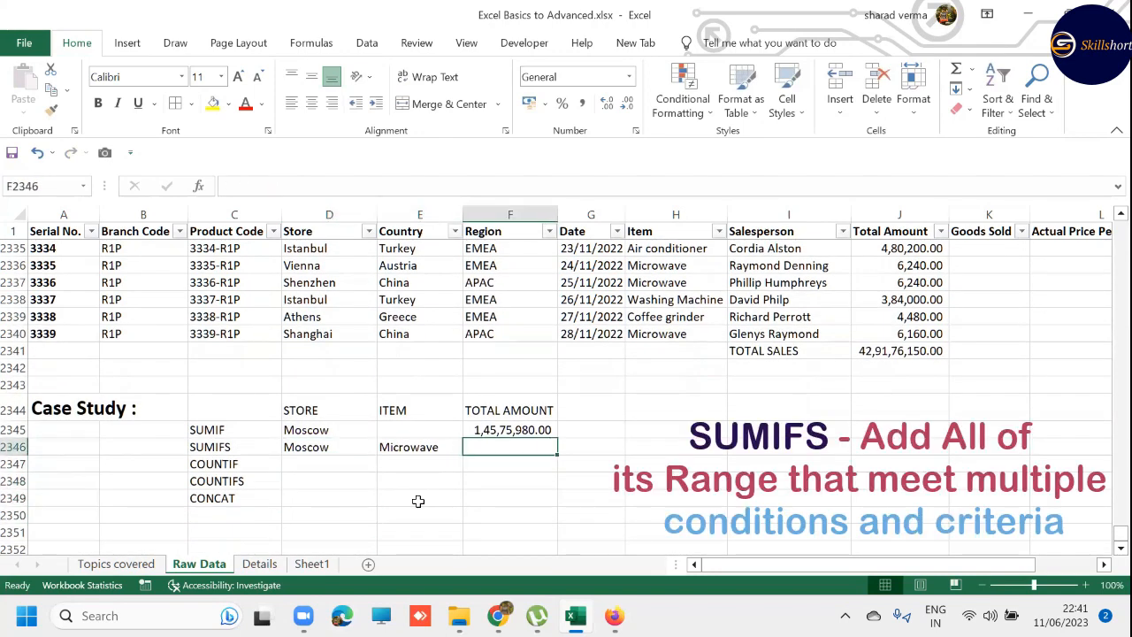
text(=SUMIFS()
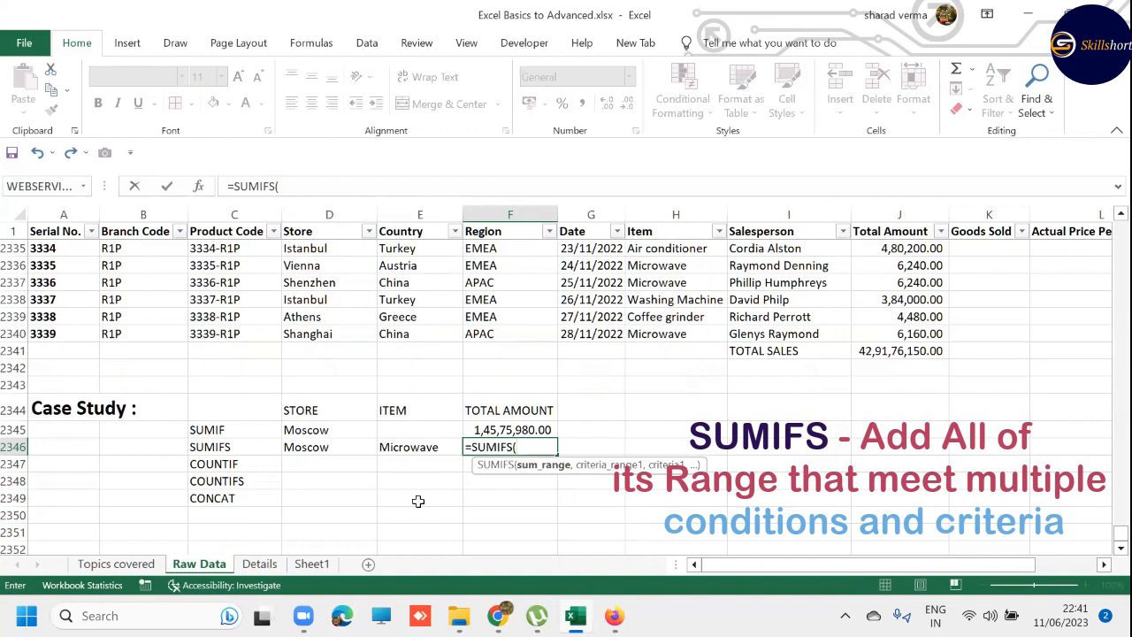
key(Right)
key(Right)
key(Right)
key(Right)
key(Up)
key(Up)
key(Up)
key(Up)
key(Up)
key(Up)
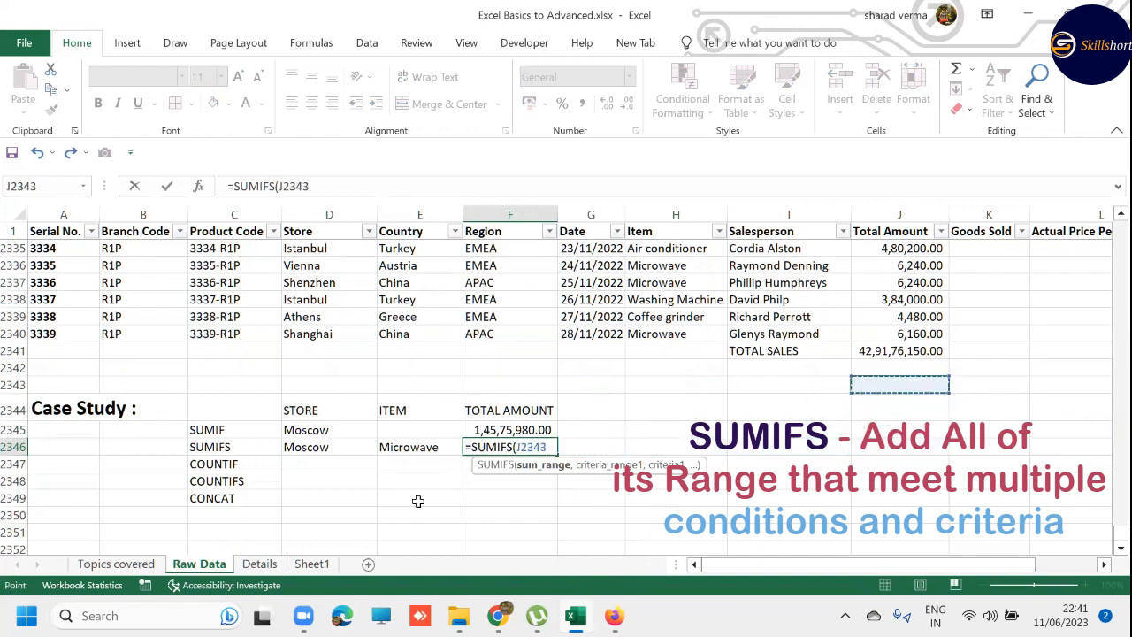
key(ctrl+shift+Up)
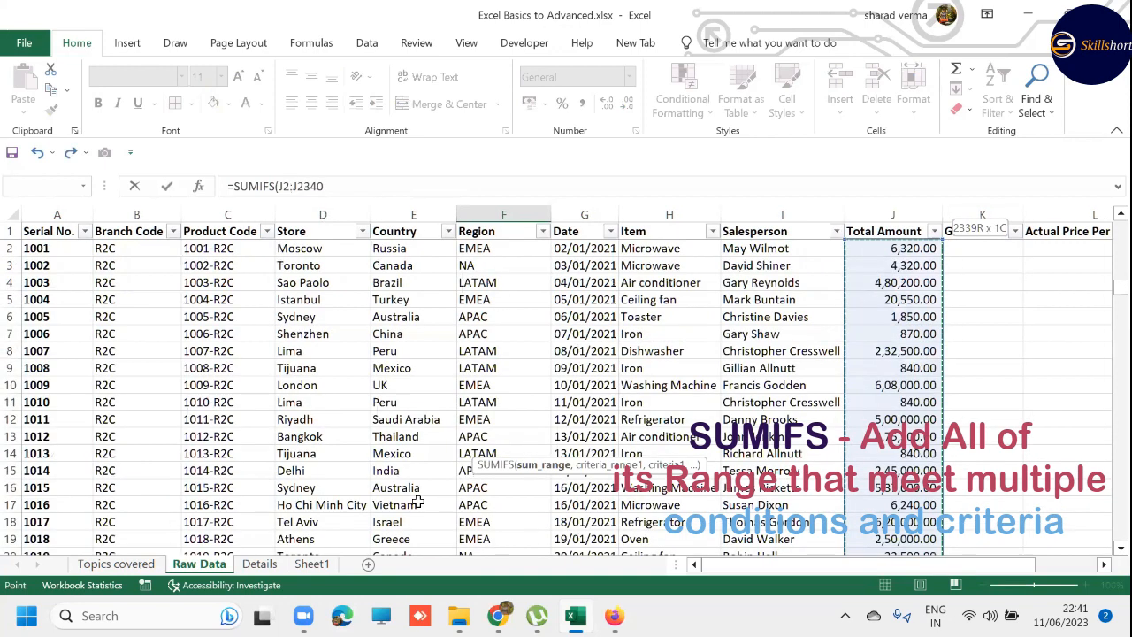
text(,)
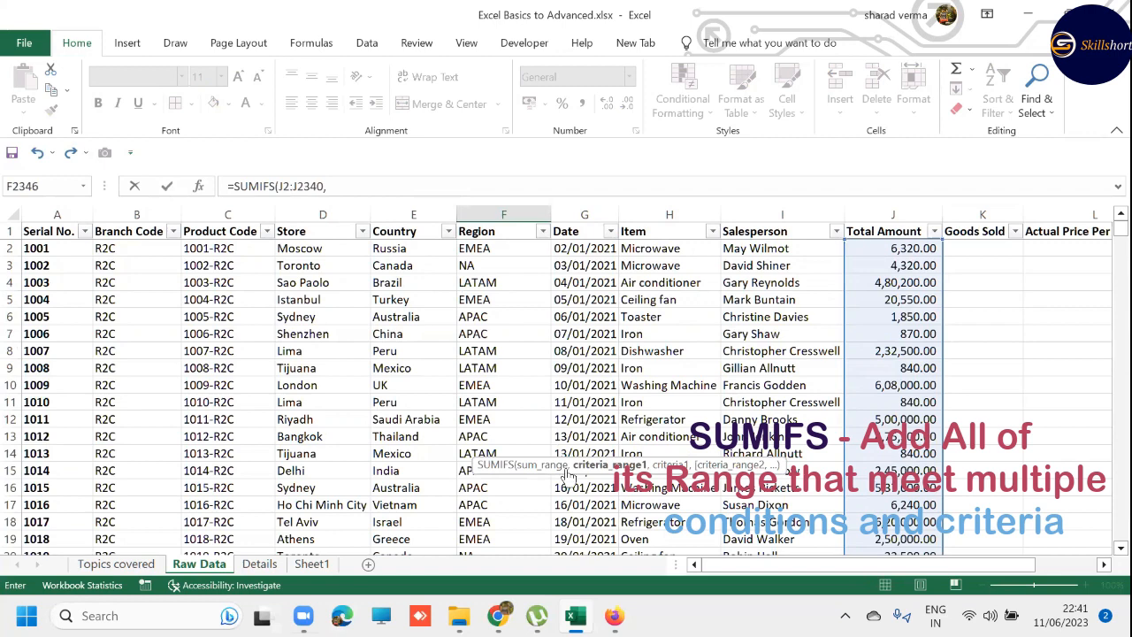
- Move the function hint clear of the data and add the Store values D2:D2340 as the first criteria range
drag(567, 475, 562, 152)
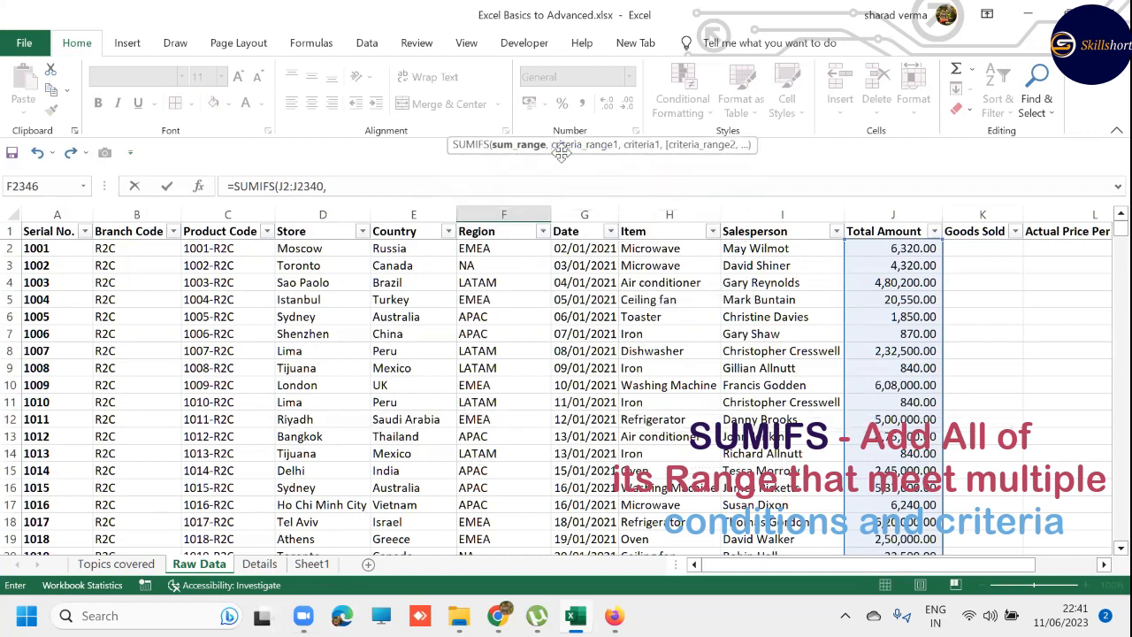
click(372, 188)
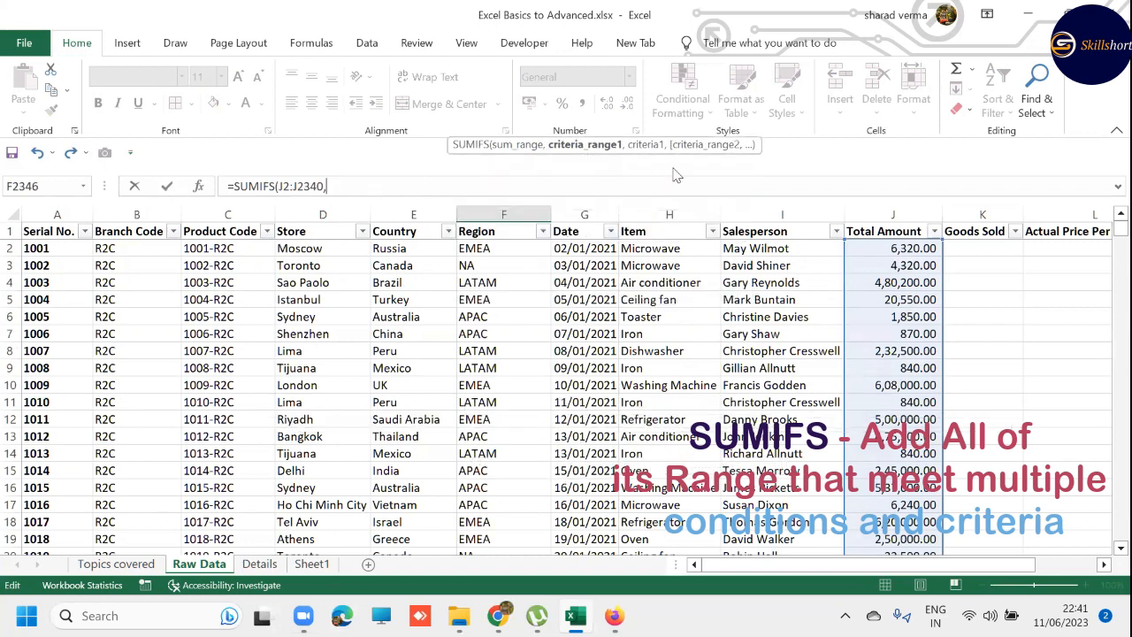
click(327, 249)
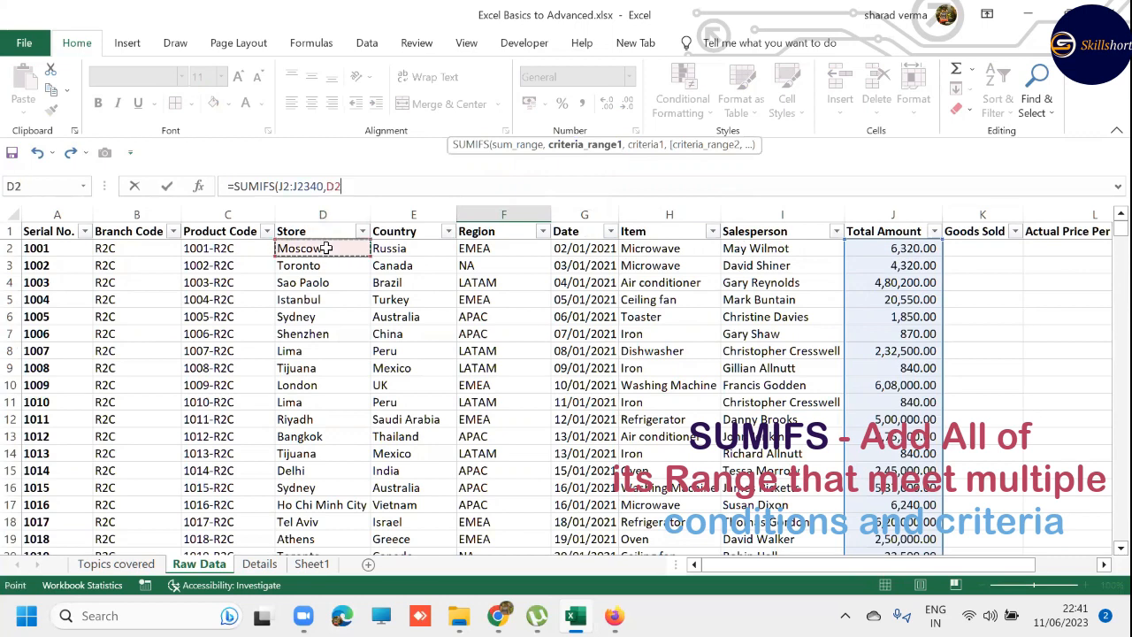
key(ctrl+shift+Down)
text(,)
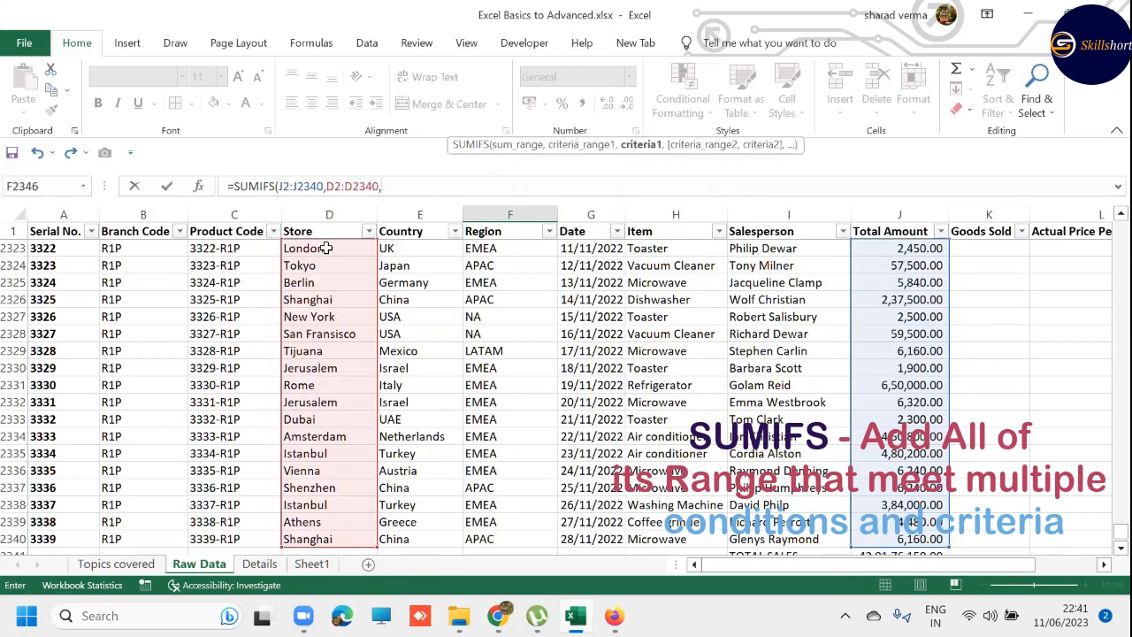
- Add D2346 (Moscow) as the first criterion of the SUMIFS formula
key(ctrl+Down)
key(Left)
key(Left)
key(Left)
key(Left)
key(Left)
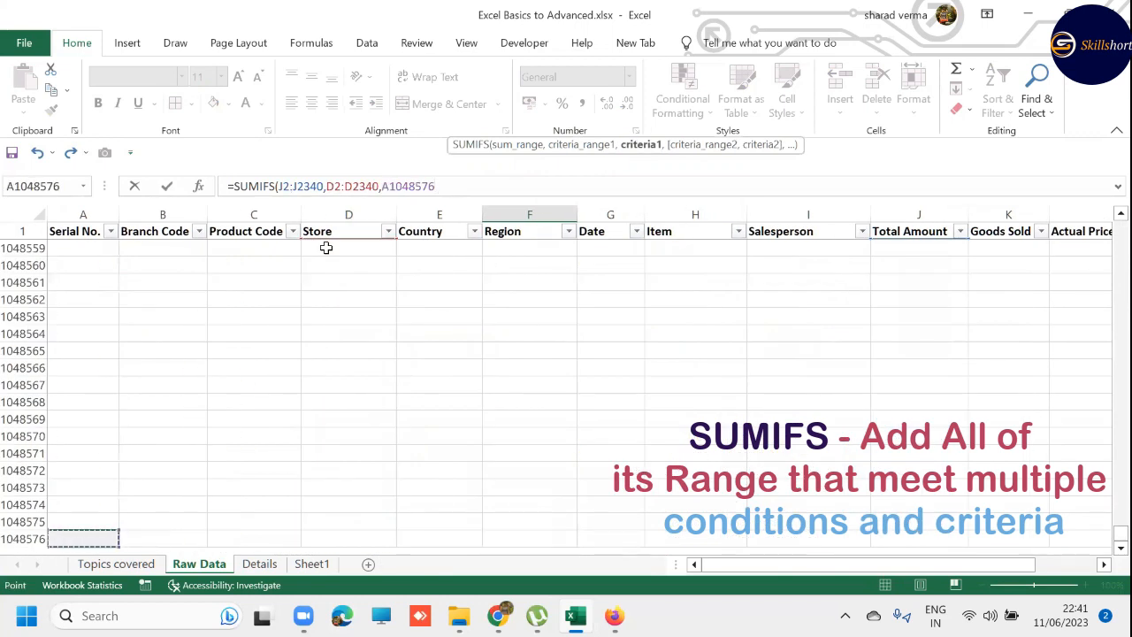
key(Right)
key(Right)
key(Right)
key(ctrl+Up)
key(Up)
key(Down)
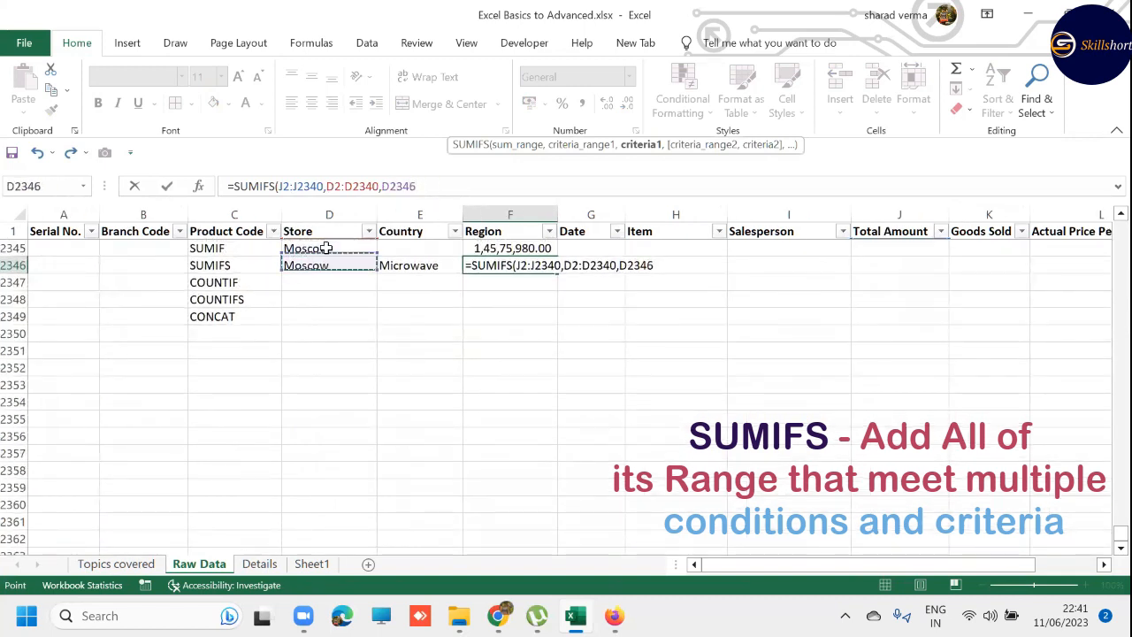
text(,)
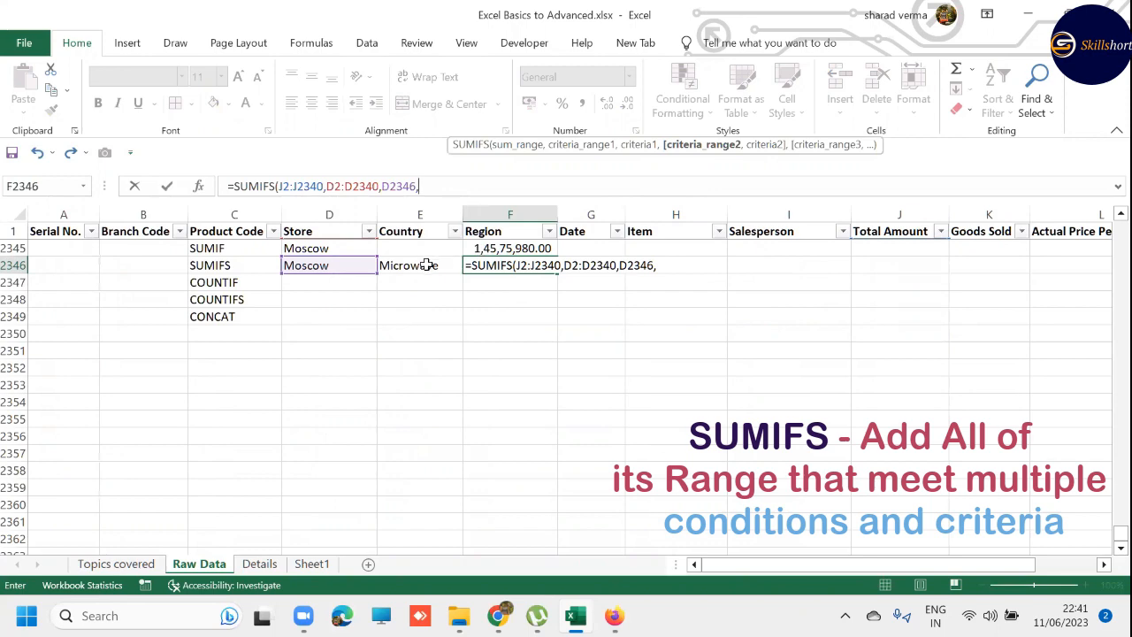
- Add the Item values H2:H2340 as the second criteria range of the SUMIFS formula
scroll(563, 287, up, 4)
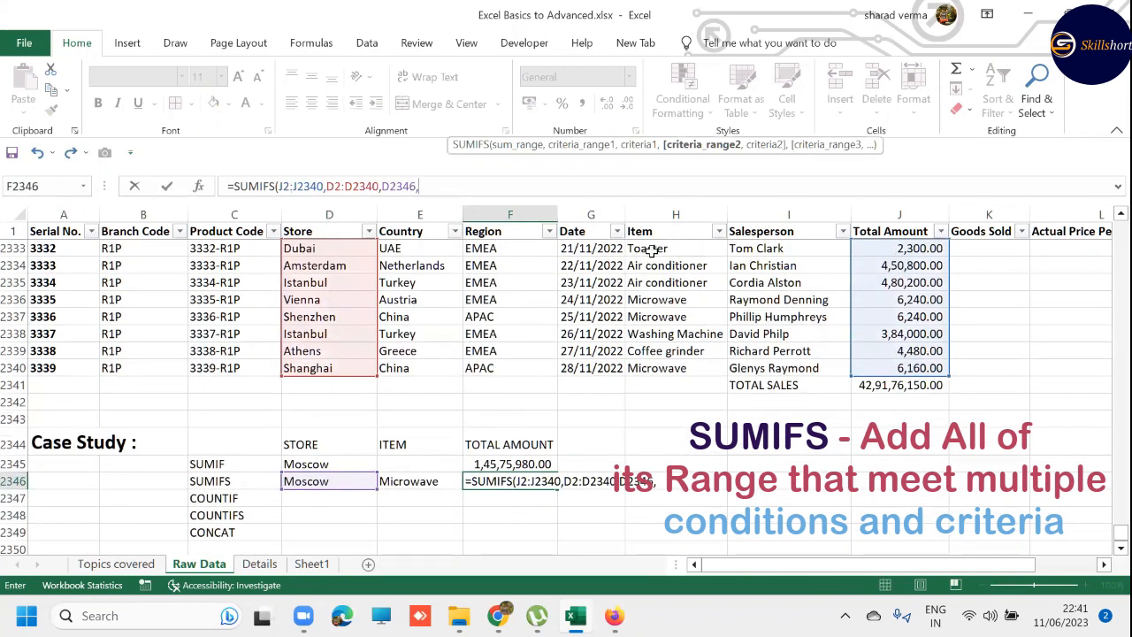
click(675, 372)
key(ctrl+shift+Up)
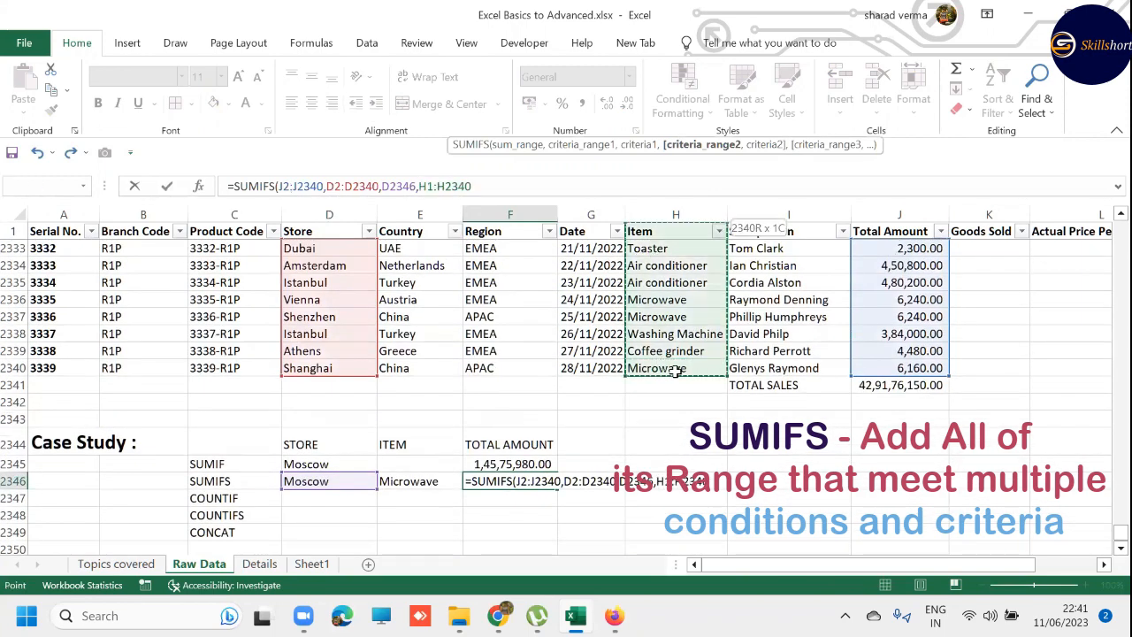
text(,)
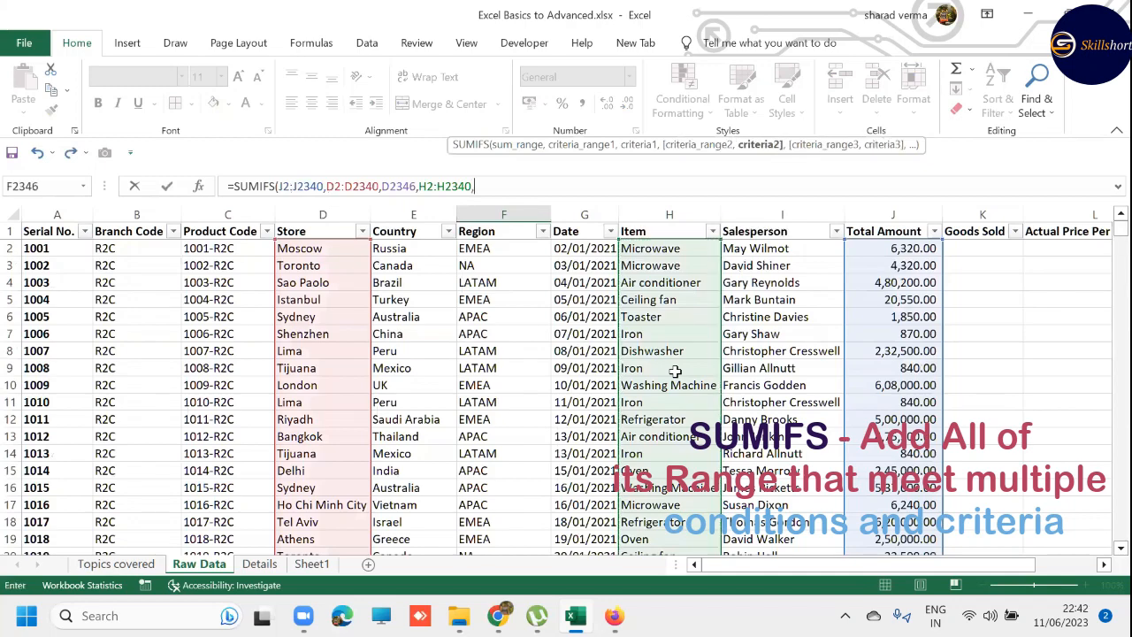
- Add E2346 (Microwave) as the second criterion and complete the SUMIFS formula
click(344, 366)
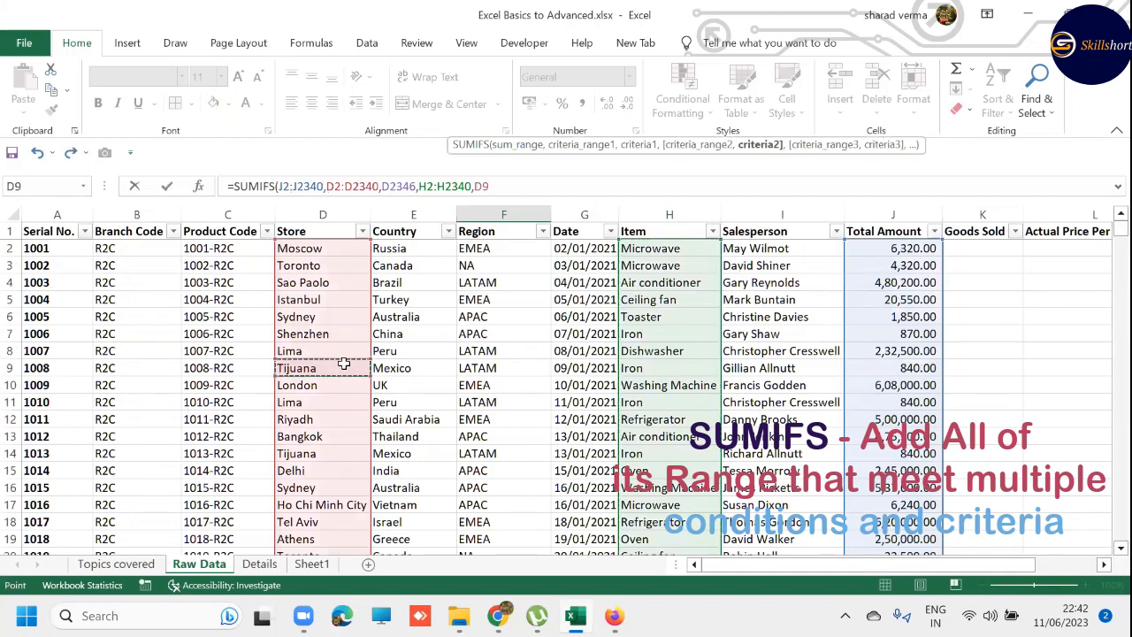
key(ctrl+Down)
key(Down)
key(Down)
key(Down)
key(Down)
key(Down)
key(Down)
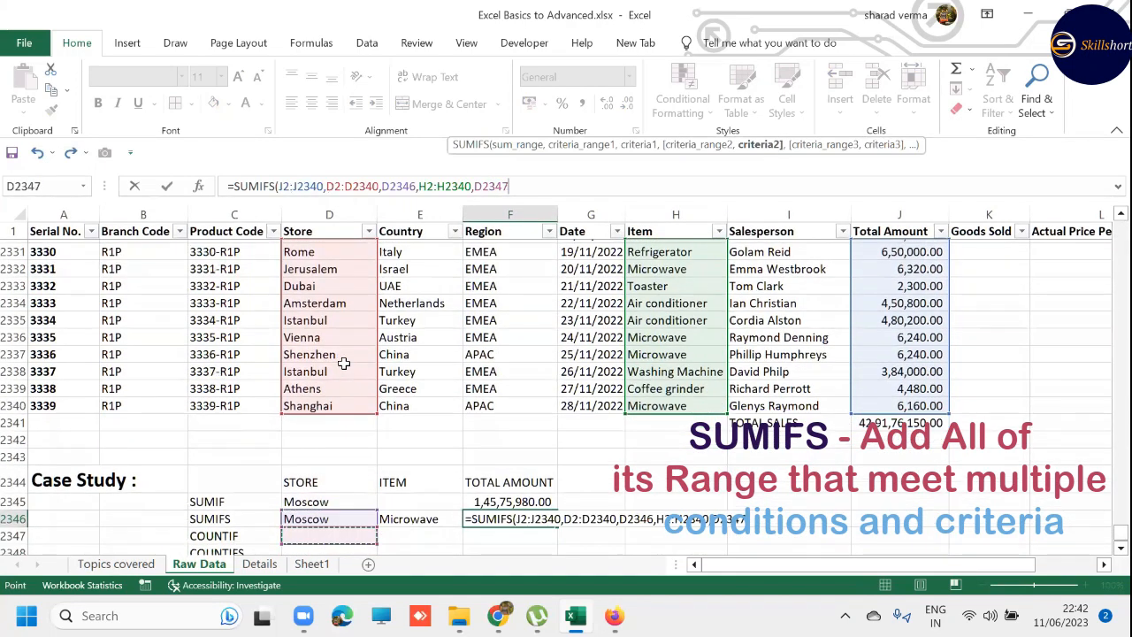
key(Right)
text())
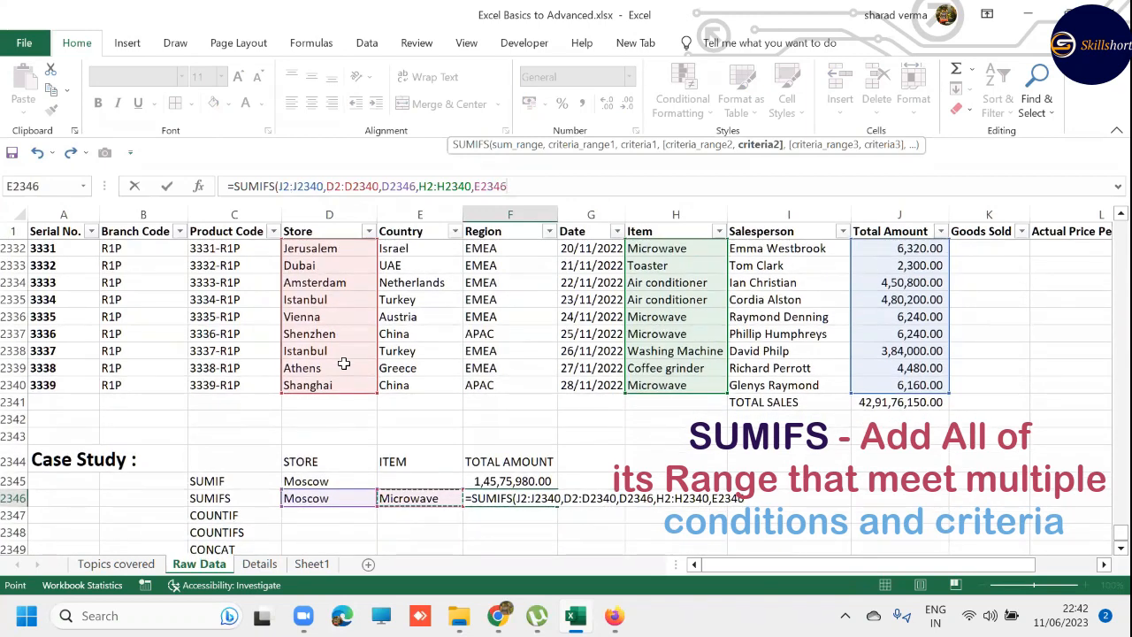
key(Return)
- Apply the comma style to the SUMIFS result in F2346
key(Up)
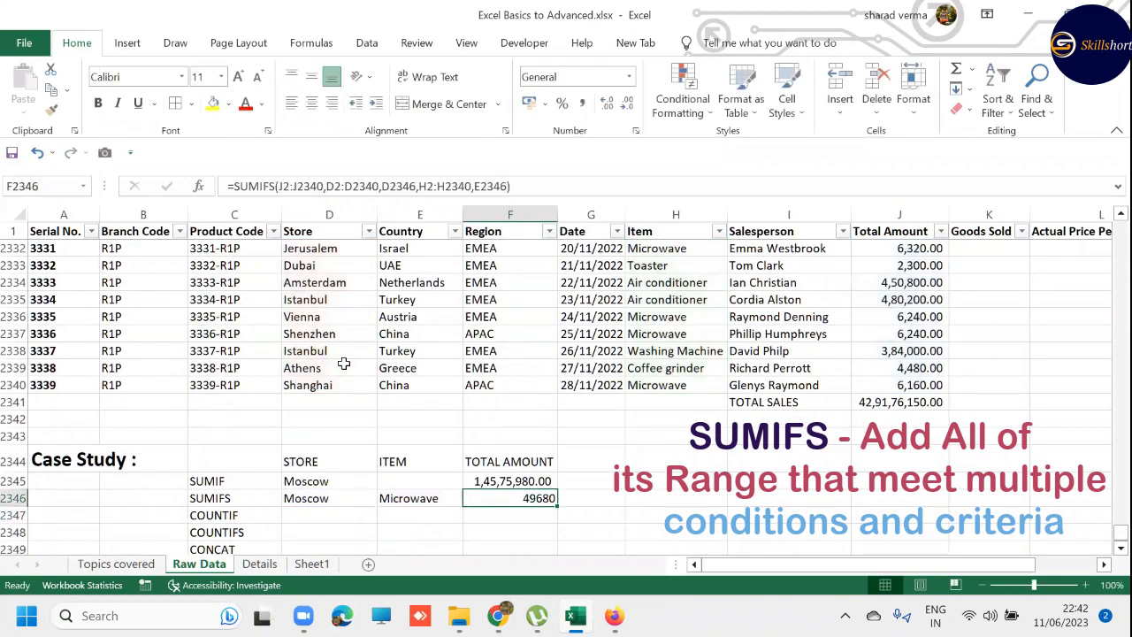
key(k)
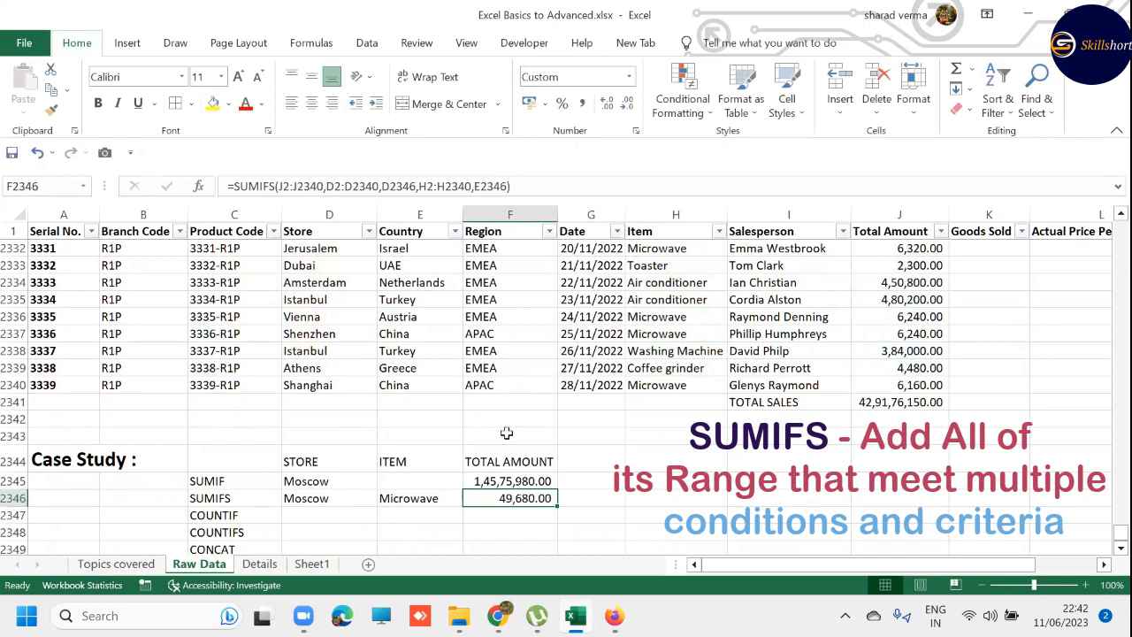
click(317, 493)
click(409, 496)
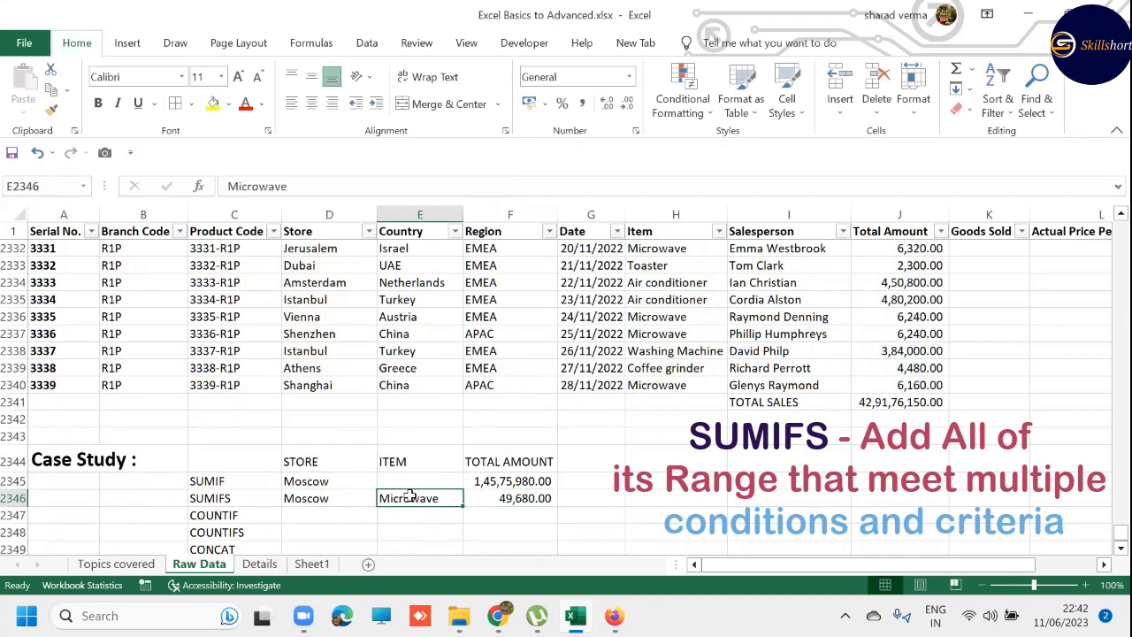
click(491, 497)
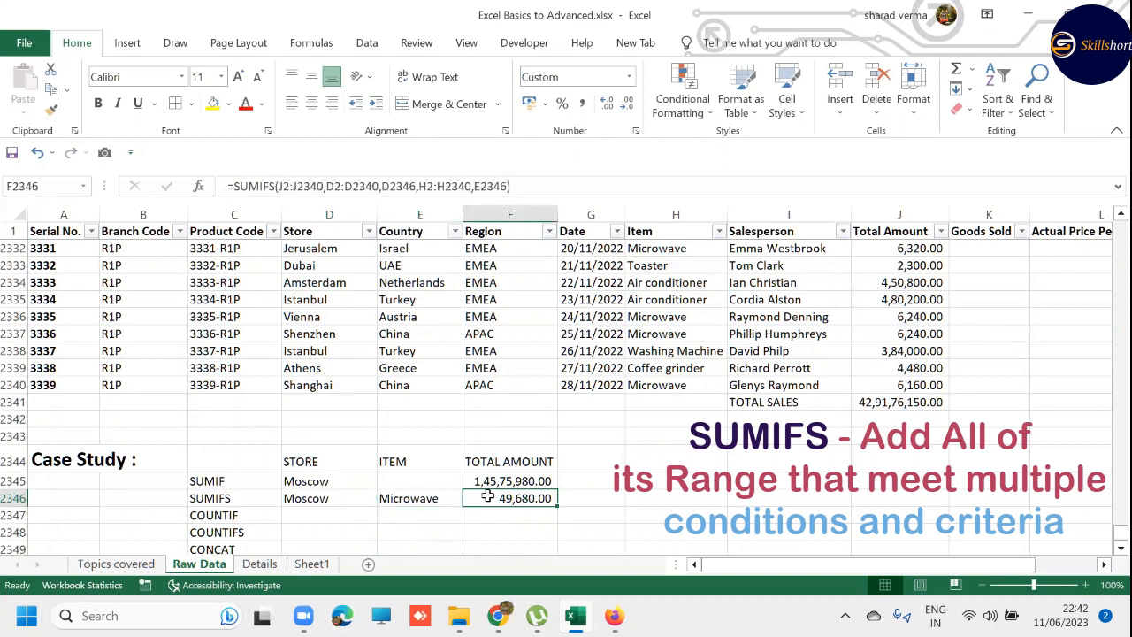
click(416, 497)
click(678, 303)
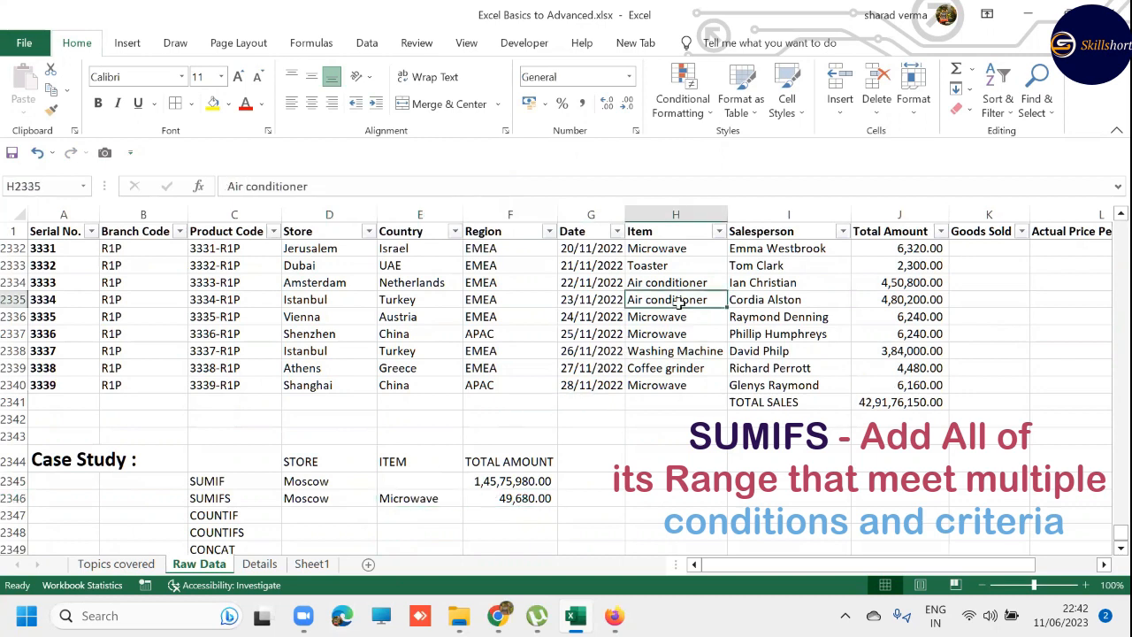
- Replace the SUMIFS item criterion in E2346 with Air conditioner, copied from H2335 in the Item column
key(ctrl+c)
click(419, 499)
key(ctrl+v)
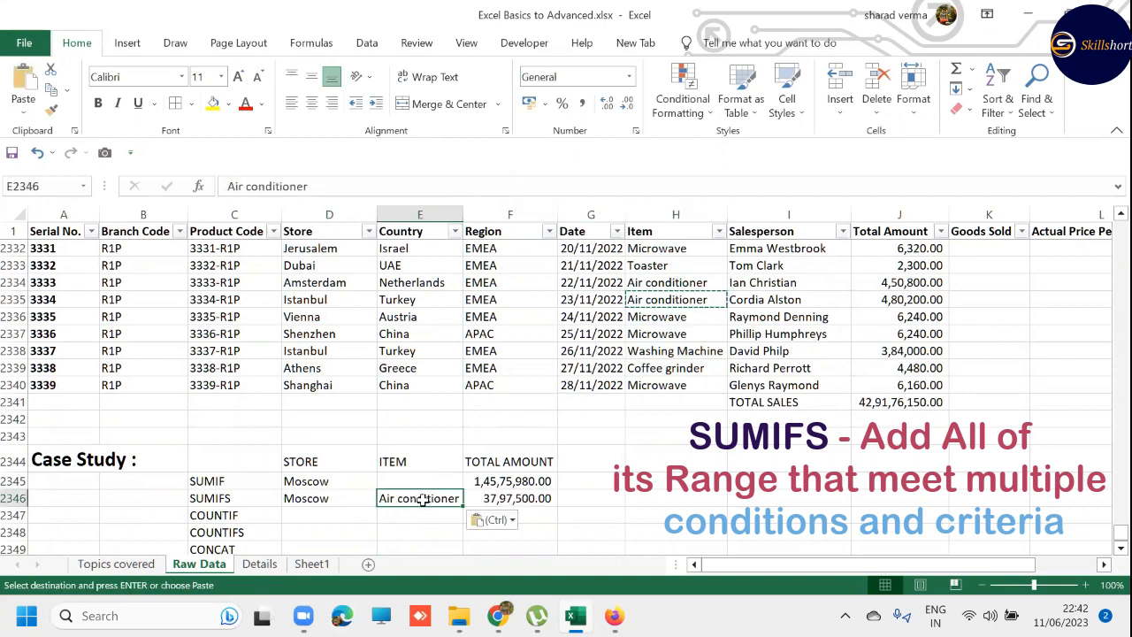
key(Escape)
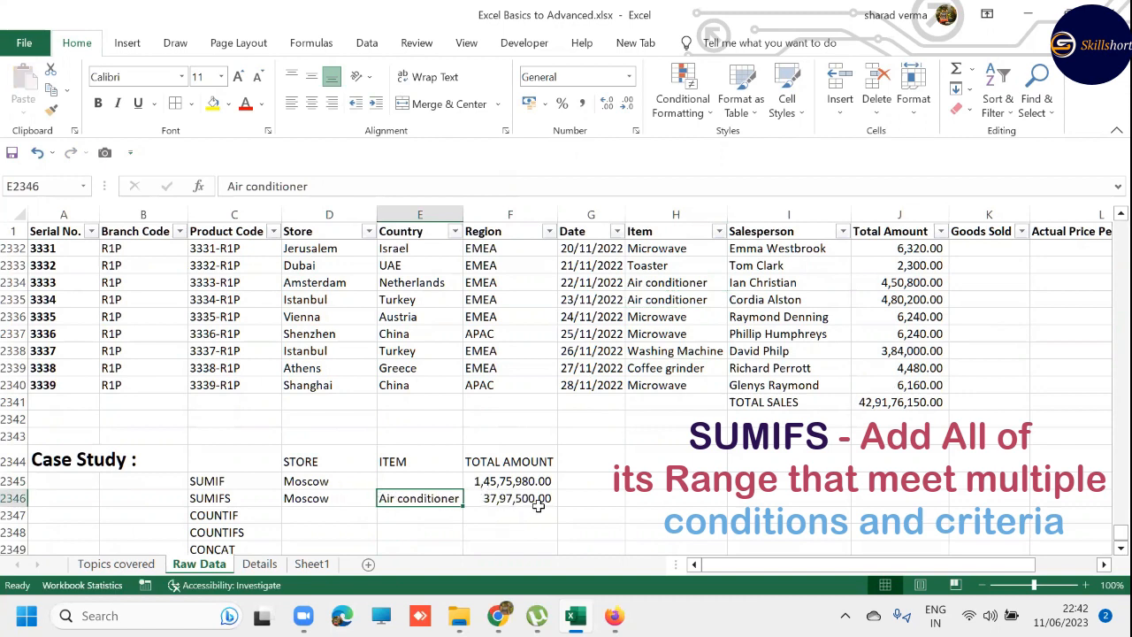
- Replace the SUMIFS store criterion in D2346 with Istanbul, copied from D2335 in the Store column
click(317, 298)
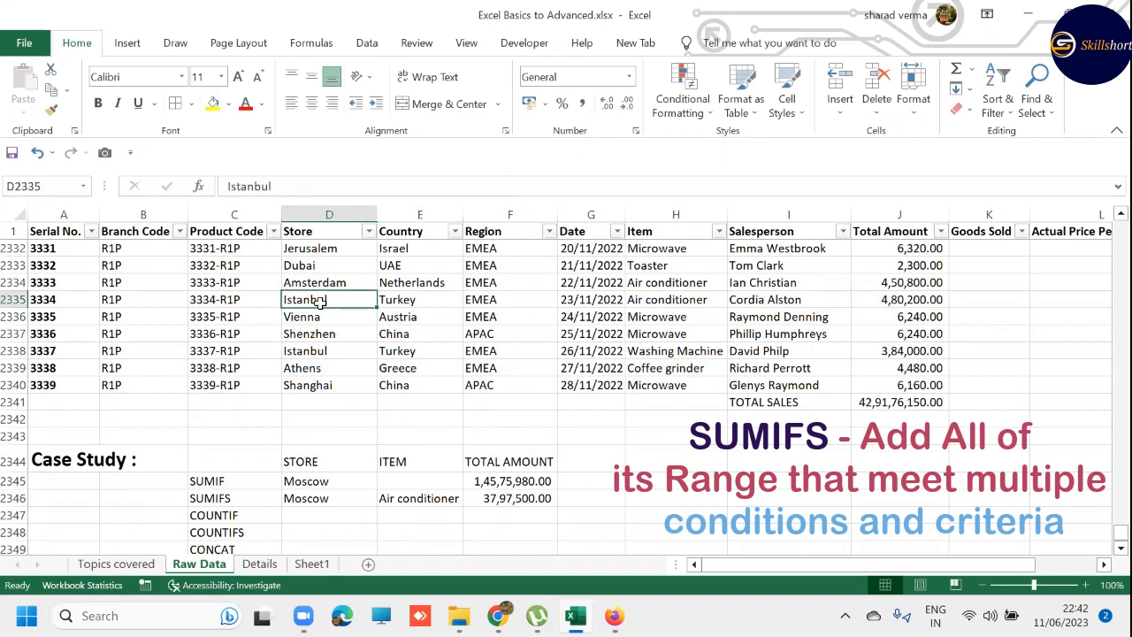
key(ctrl+c)
click(339, 498)
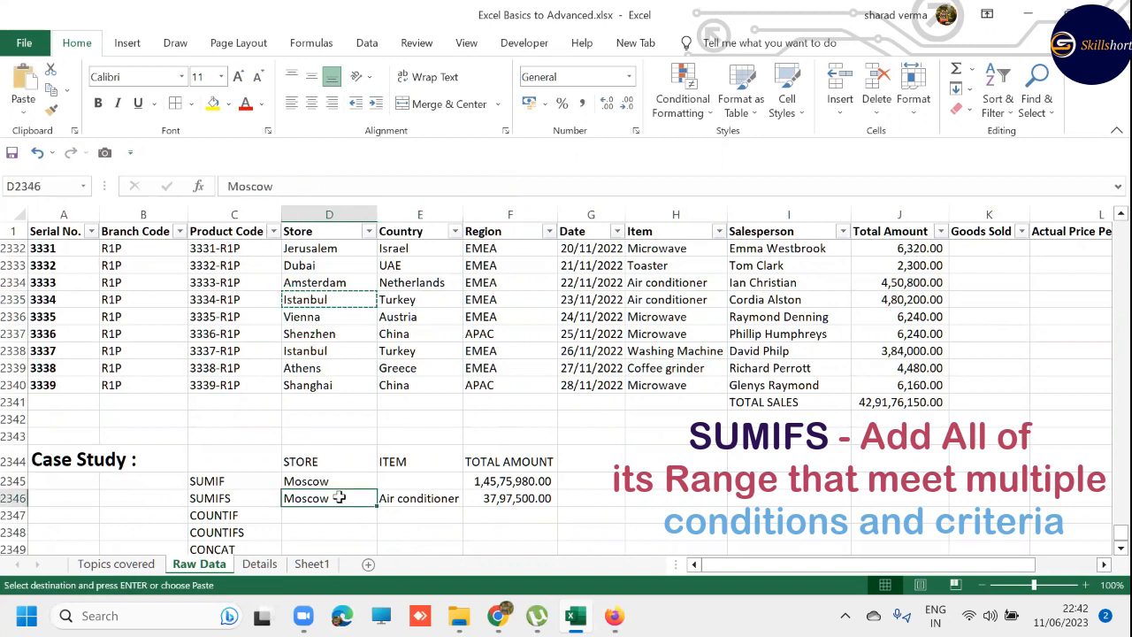
key(ctrl+v)
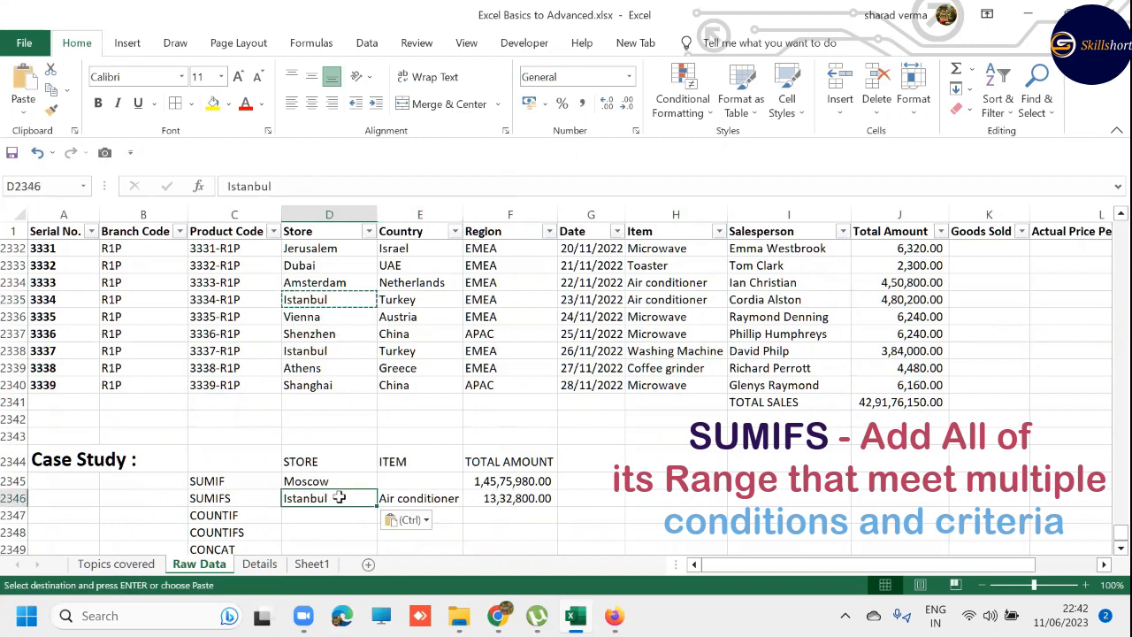
key(Escape)
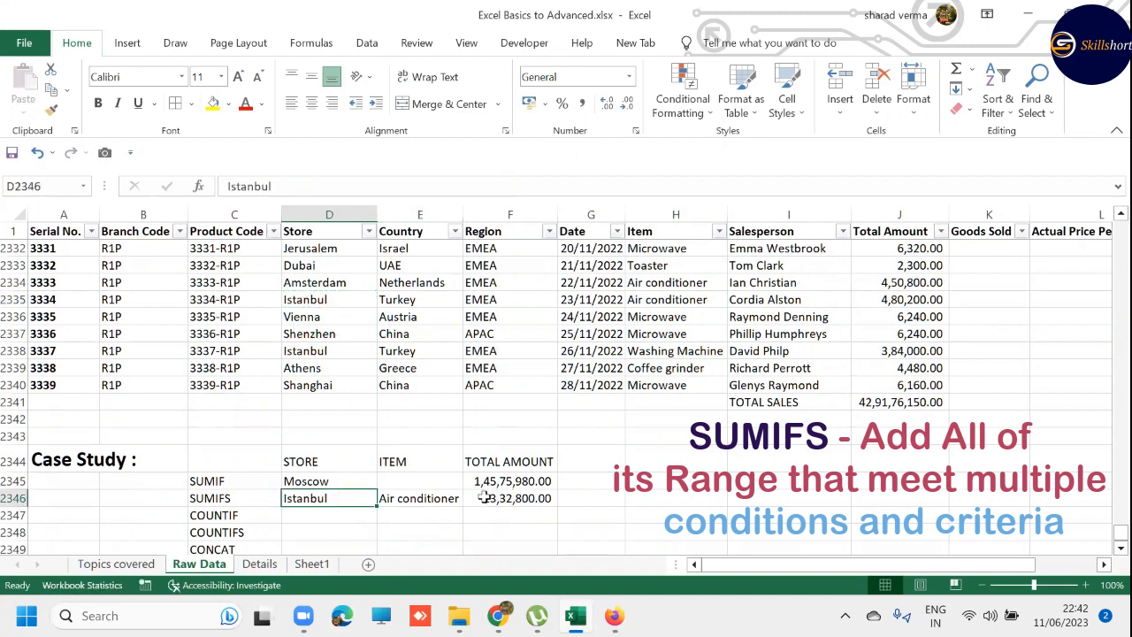
- Replace the SUMIFS store criterion in D2346 with Shanghai, copied from D2340 in the Store column
click(338, 384)
key(ctrl+c)
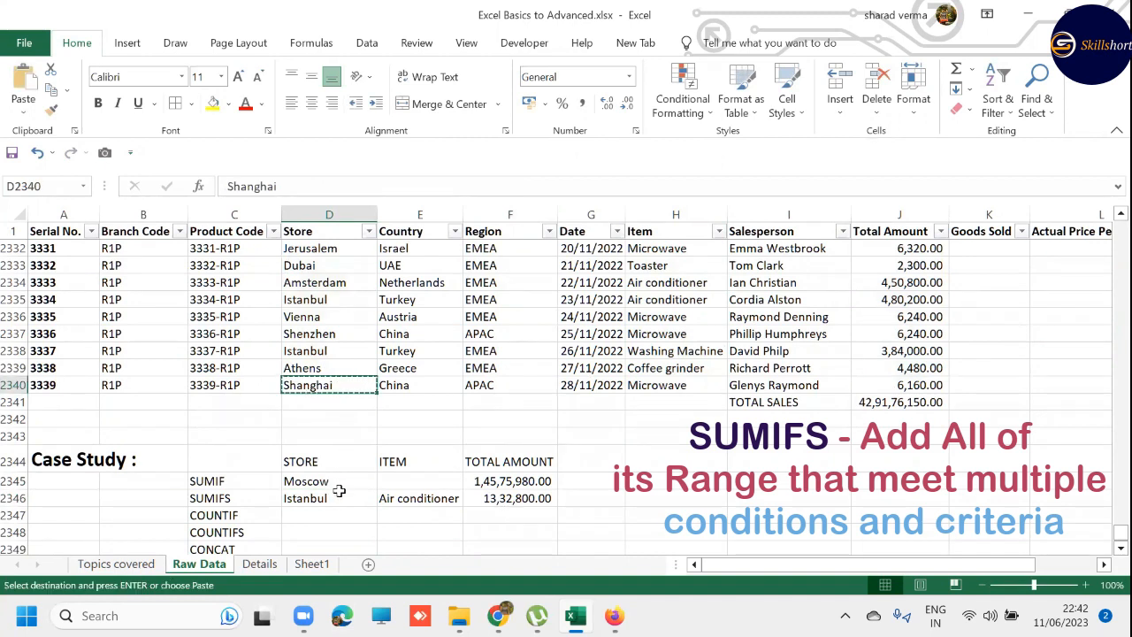
click(339, 492)
key(ctrl+v)
key(Escape)
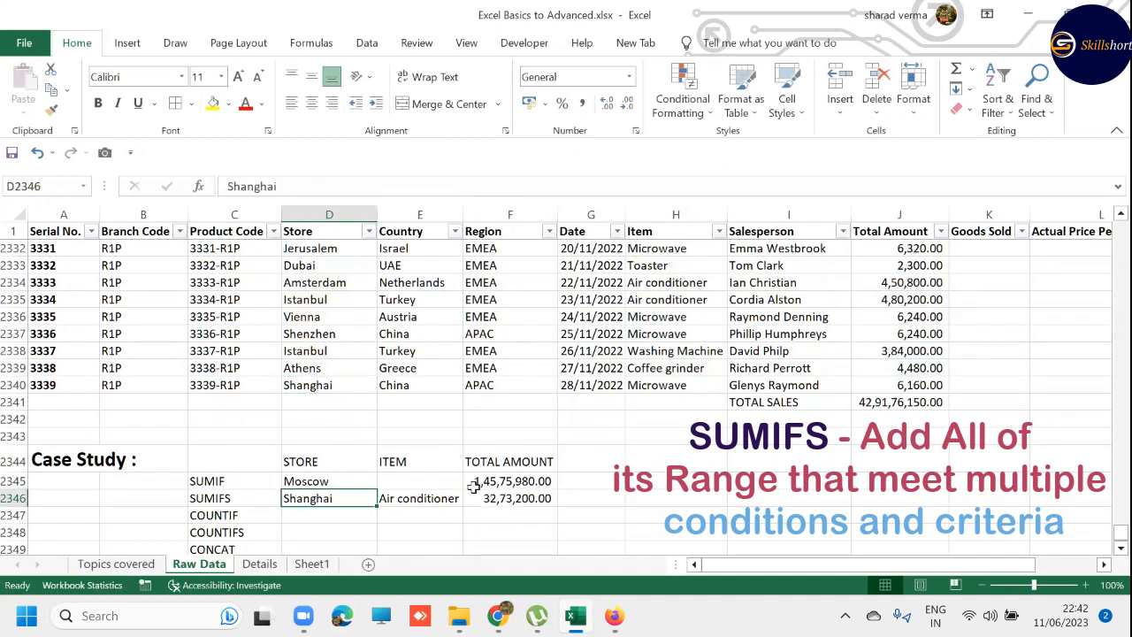
- Try Turkey from E2338 as the SUMIFS item criterion in E2346, and undo the paste
click(425, 350)
key(ctrl+c)
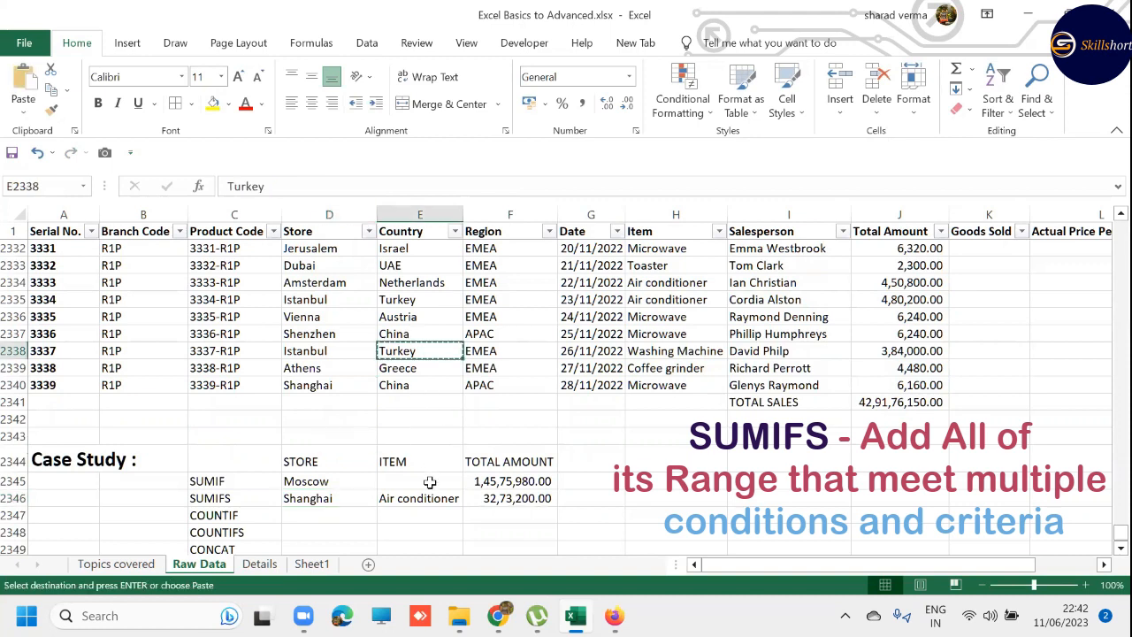
click(428, 497)
key(ctrl+v)
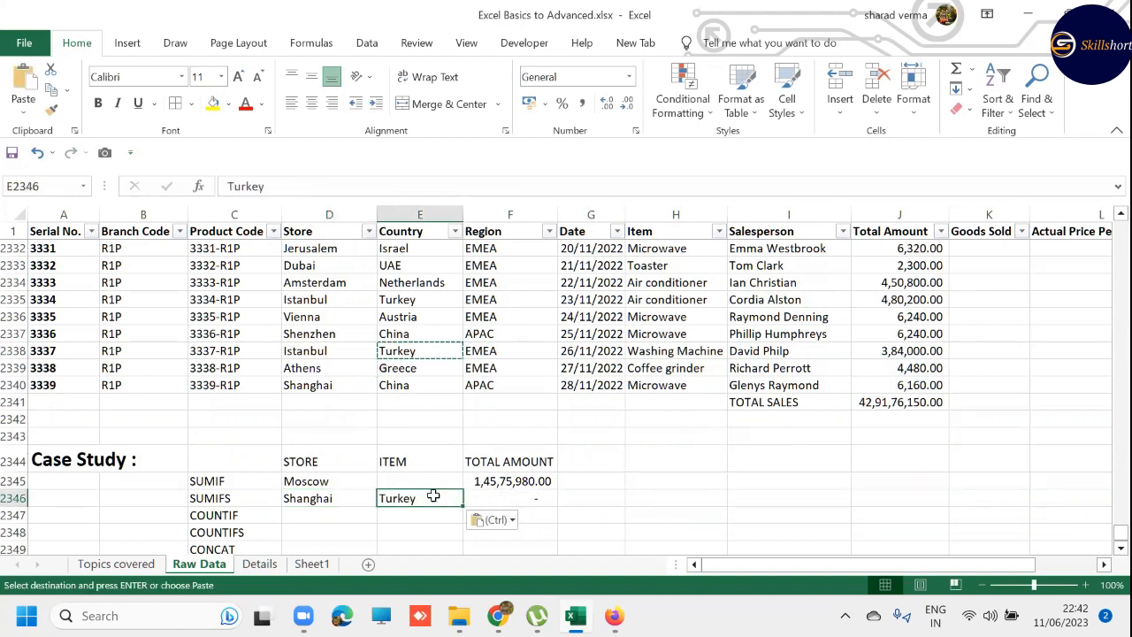
key(ctrl+z)
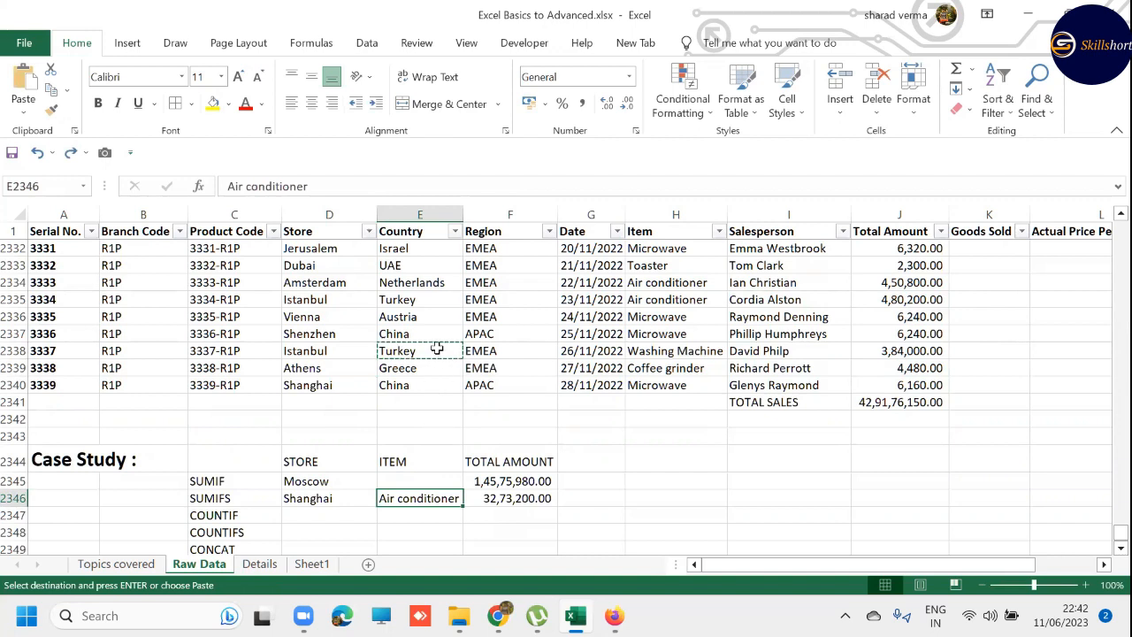
key(Escape)
- Replace the SUMIFS item criterion in E2346 with Coffee grinder, copied from H2339 in the Item column
click(678, 335)
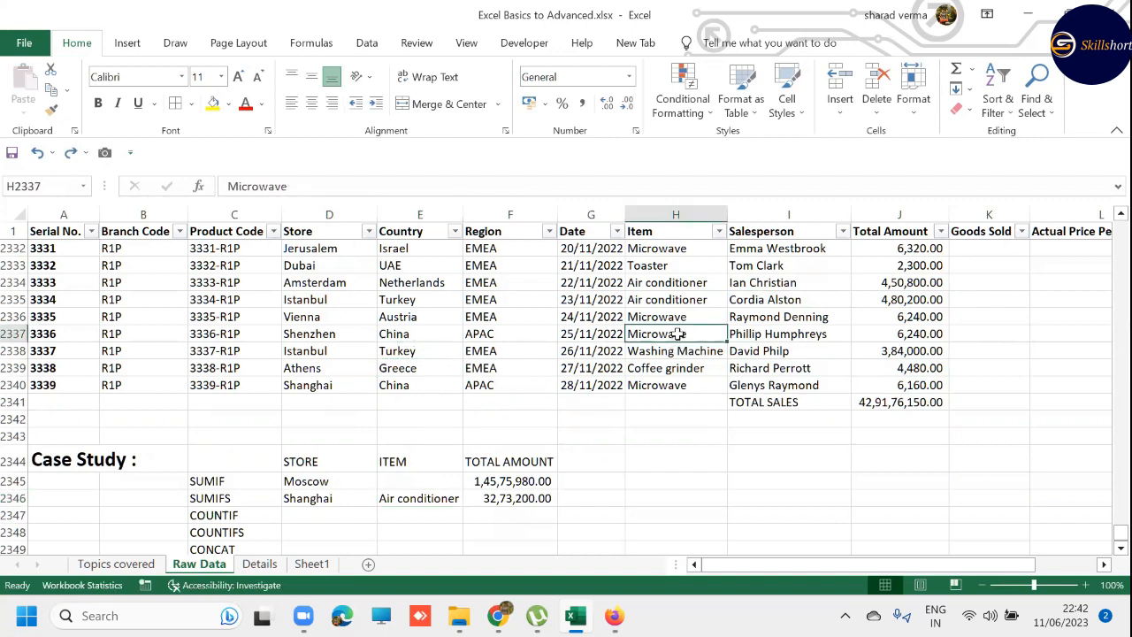
click(672, 368)
key(ctrl+c)
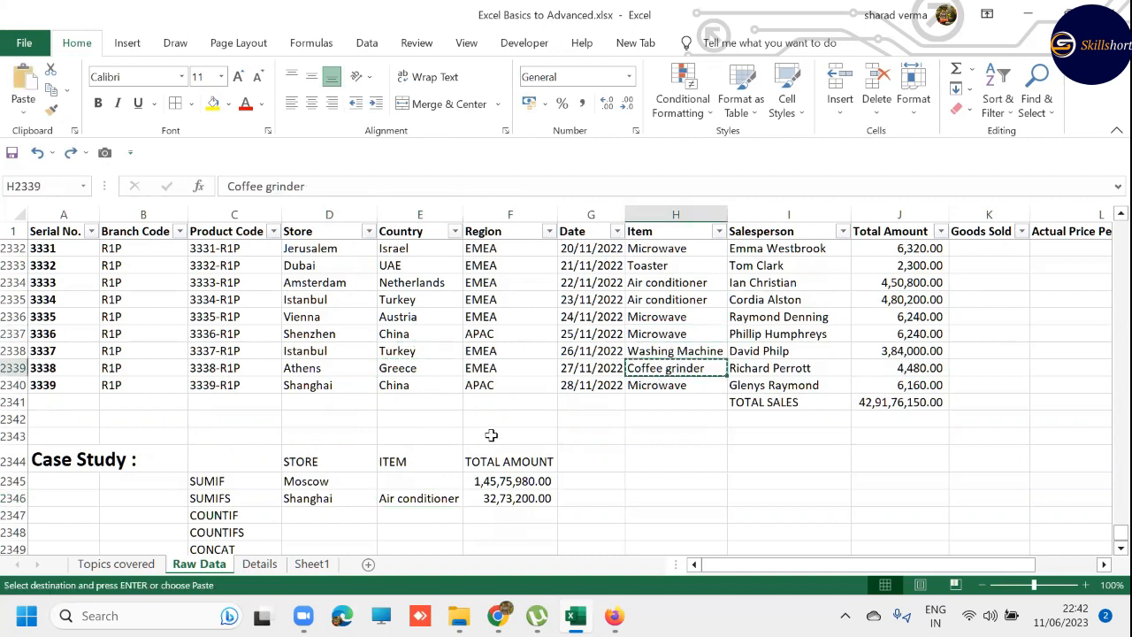
click(416, 498)
key(ctrl+v)
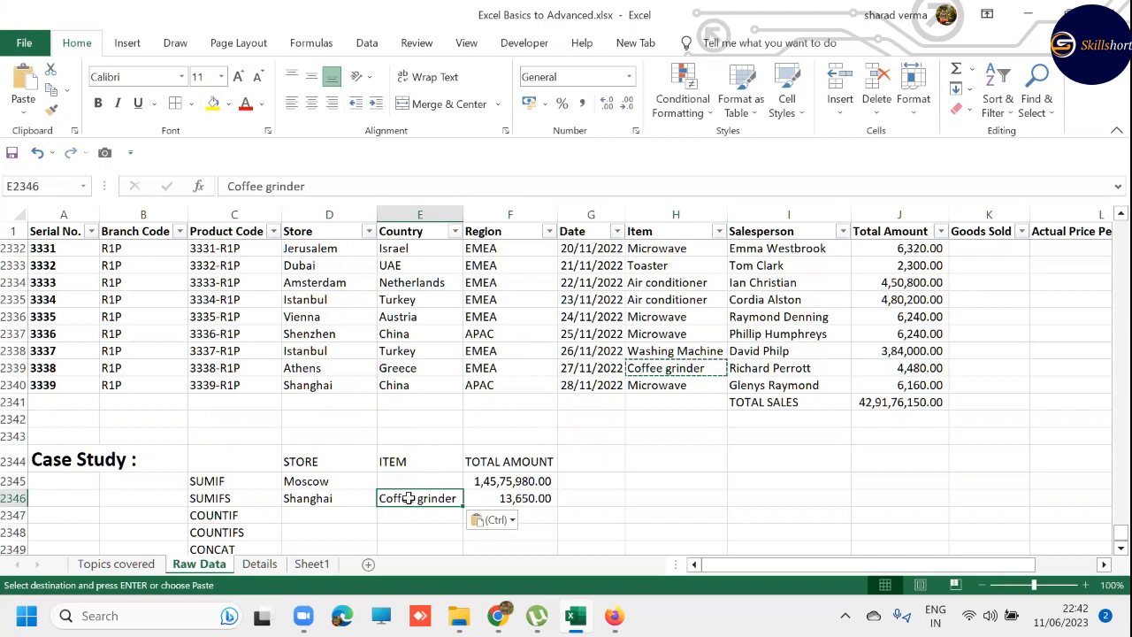
key(Escape)
click(348, 495)
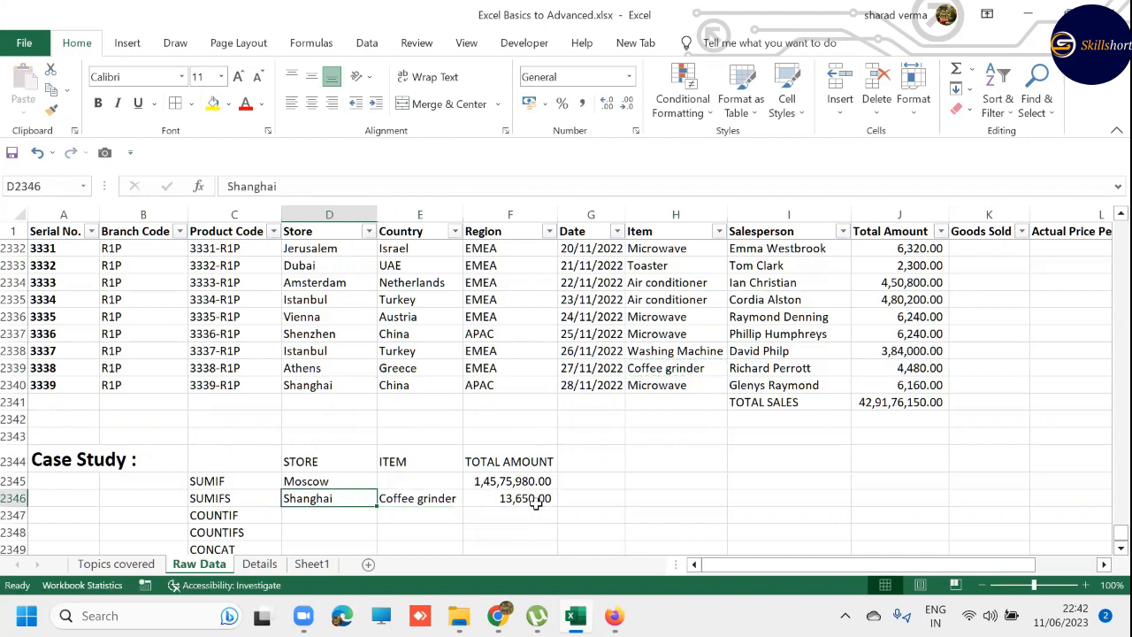
scroll(536, 502, down, 1)
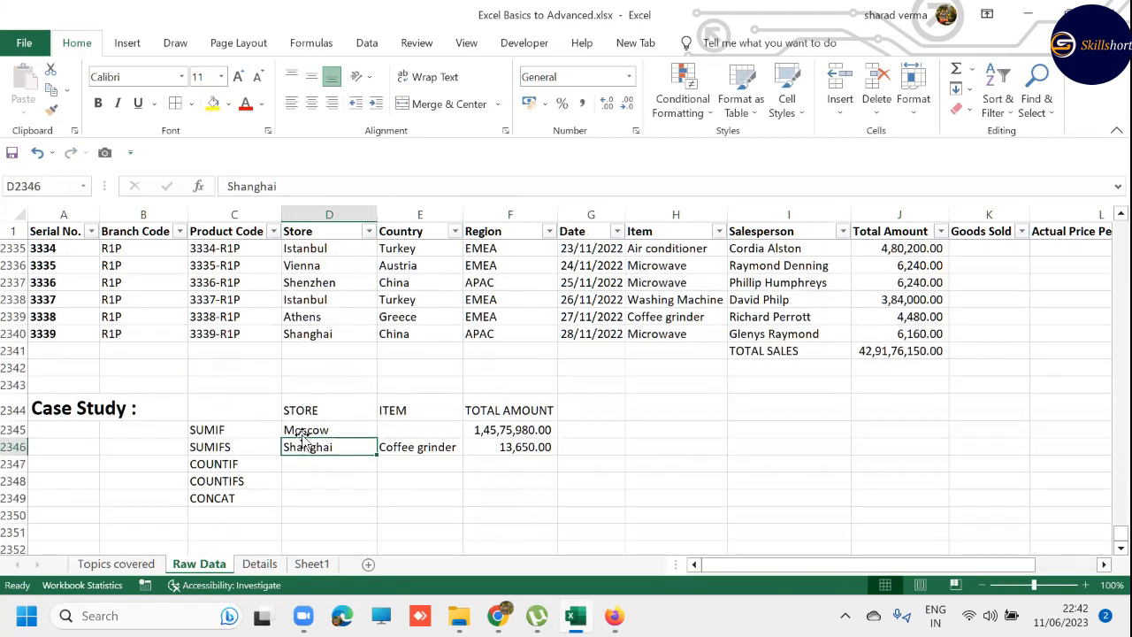
drag(11, 430, 14, 440)
click(147, 430)
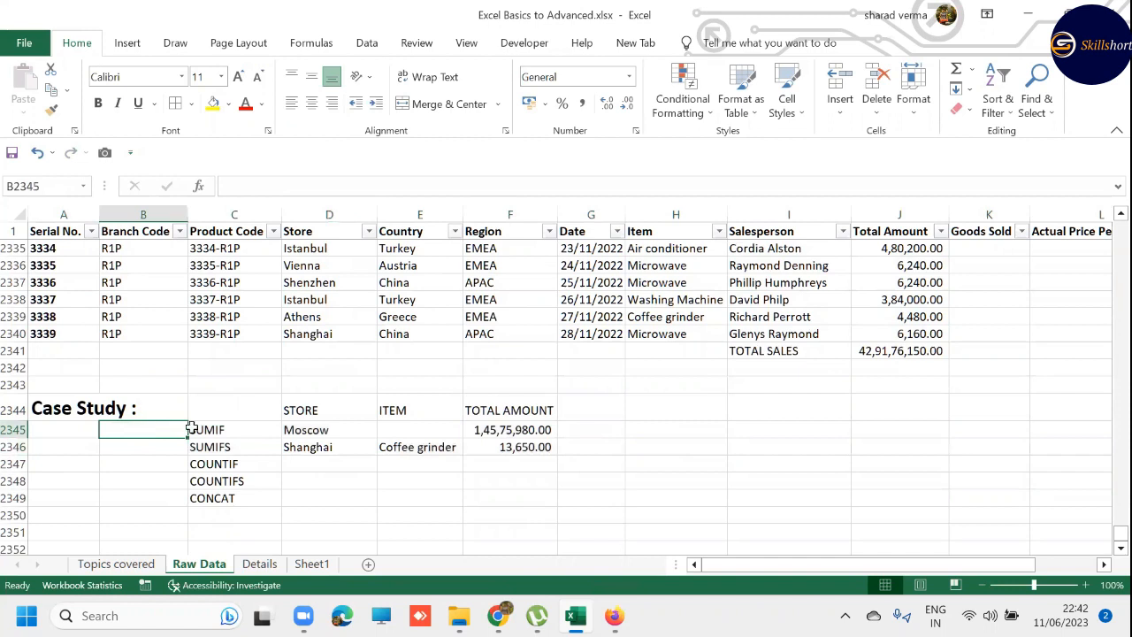
click(191, 429)
click(215, 444)
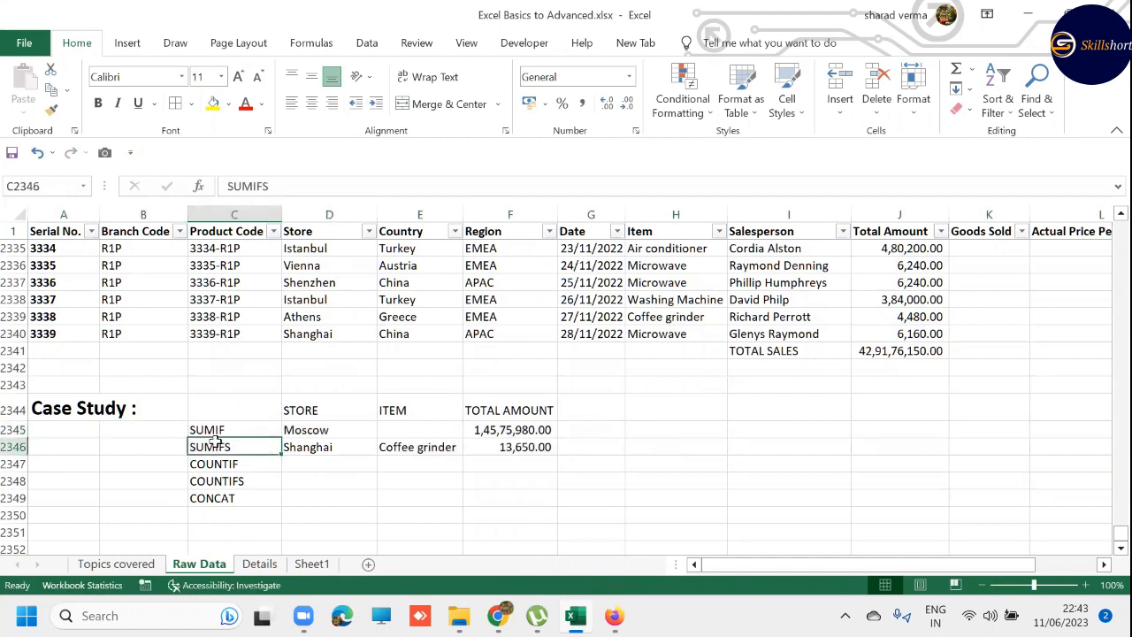
- Copy Moscow from D2345 into D2347 as the store for the COUNTIF row
click(324, 461)
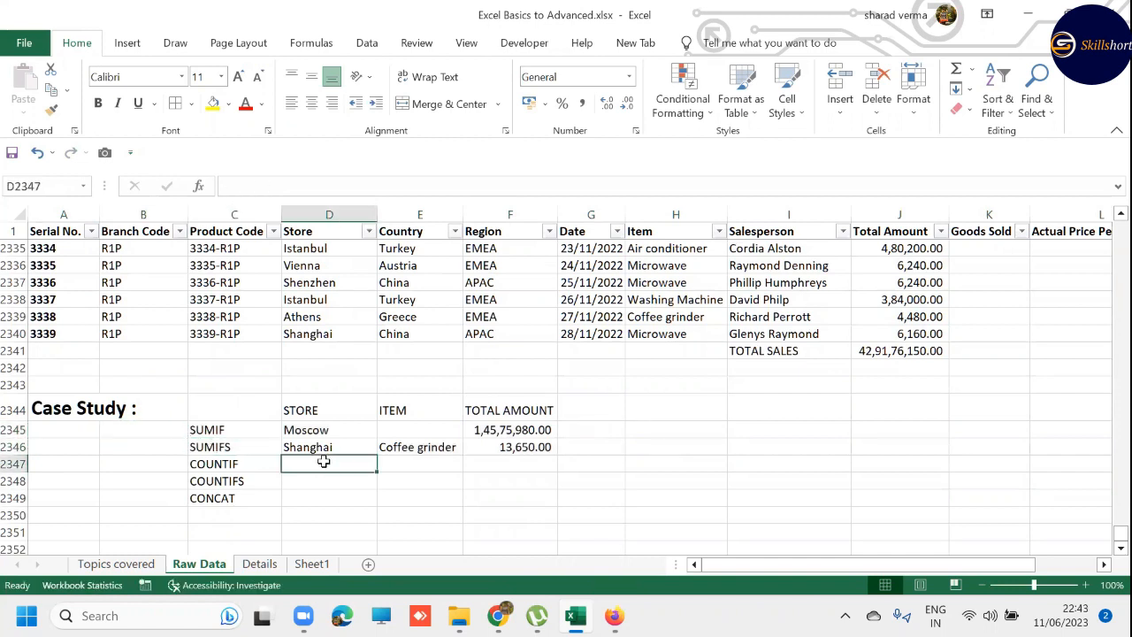
key(Up)
key(Up)
key(ctrl+c)
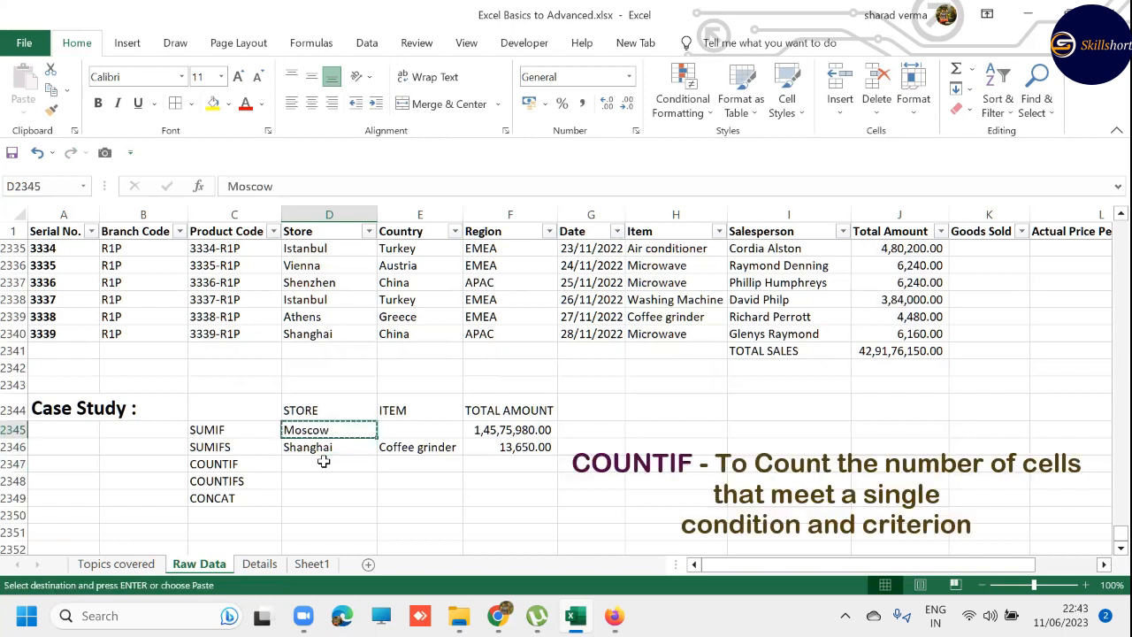
key(Down)
key(Down)
key(ctrl+v)
- Start a COUNTIF formula in F2347 with the Store values D2:D2340 as its range
text(=COUN)
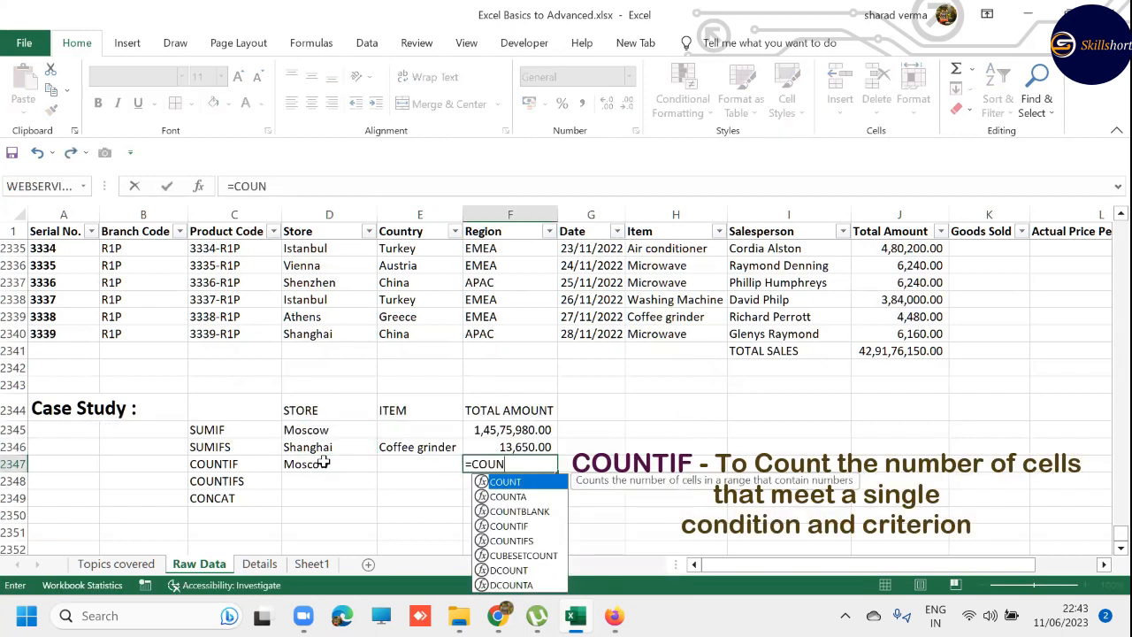
text(TIF)
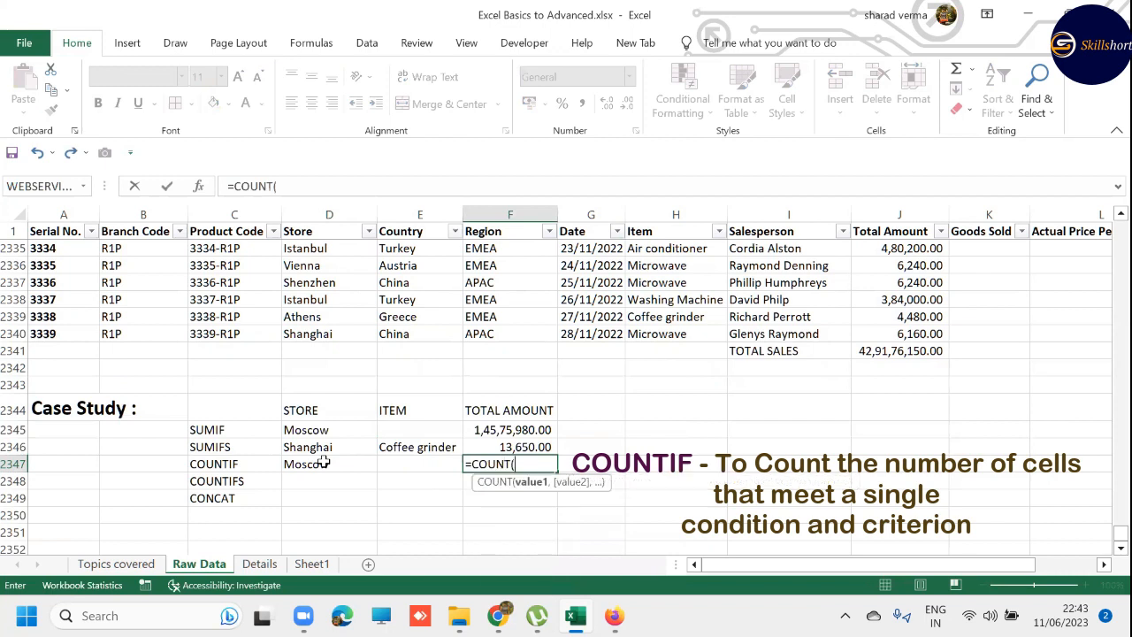
text(()
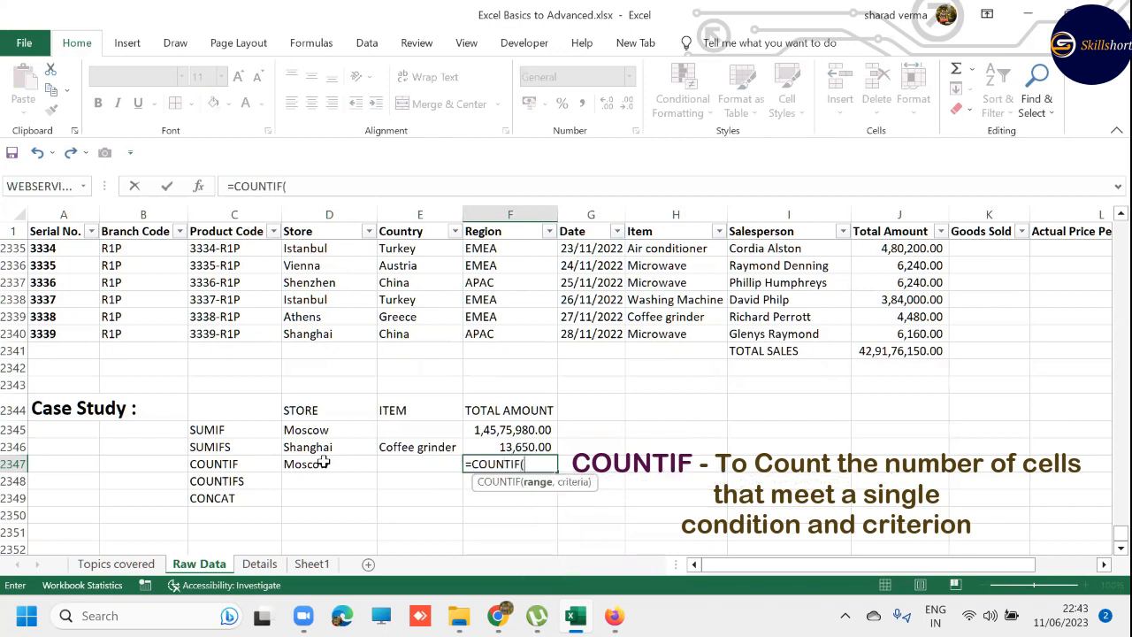
key(Up)
key(Left)
key(Left)
key(Up)
key(Up)
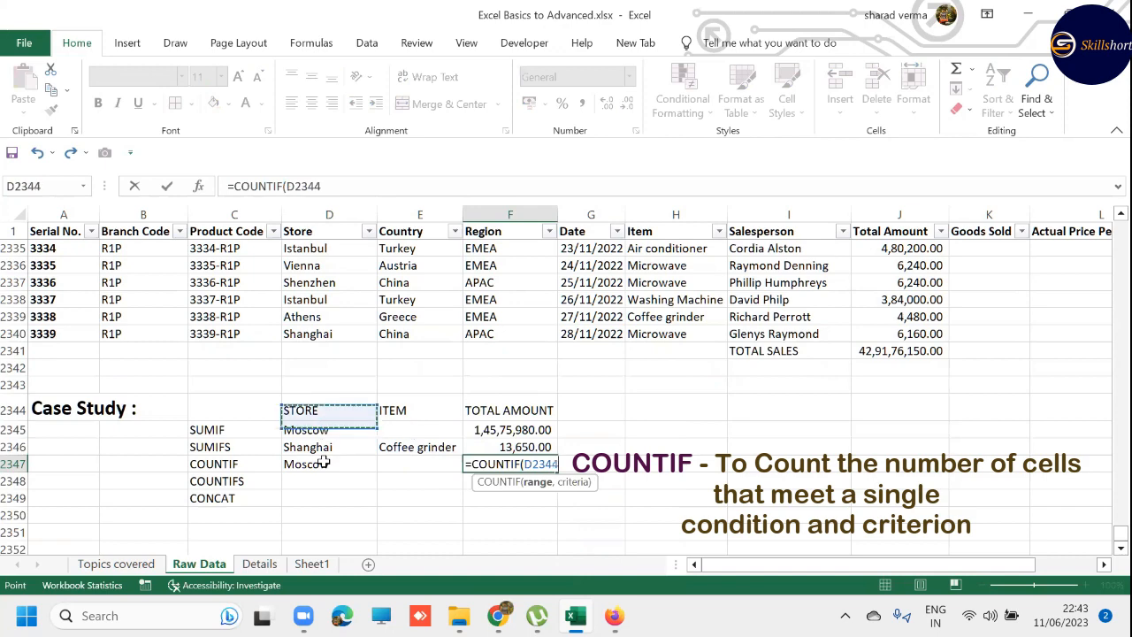
key(Up)
key(Up)
key(Up)
key(Up)
key(ctrl+shift+Up)
key(shift+Down)
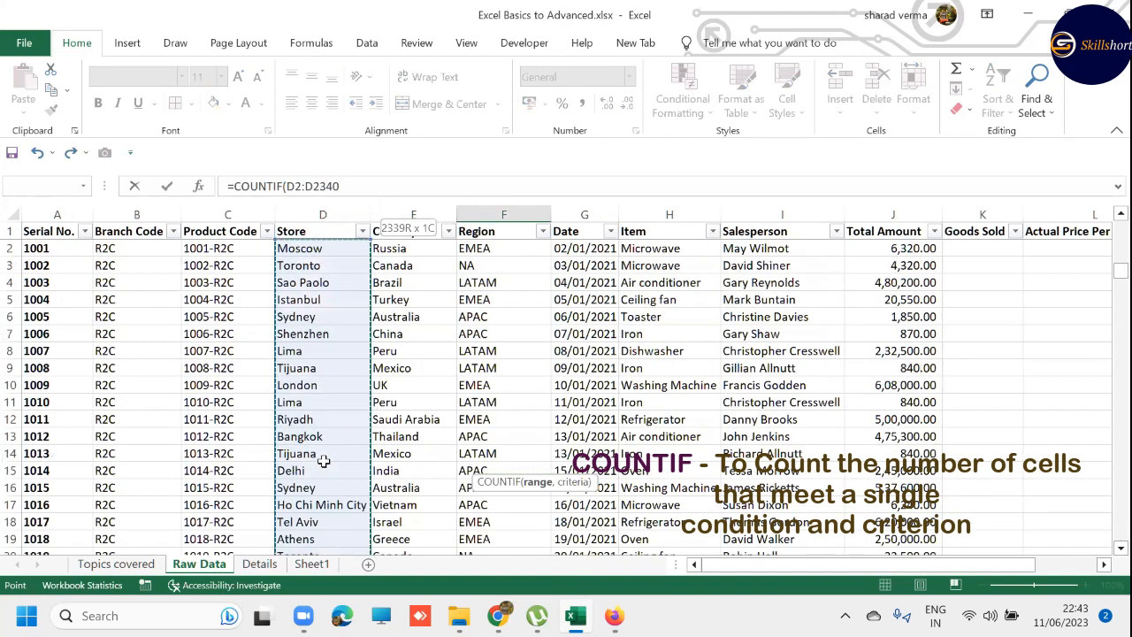
- Add D2347 as the criterion of the COUNTIF formula in F2347 and complete it
text(,)
key(Left)
key(Left)
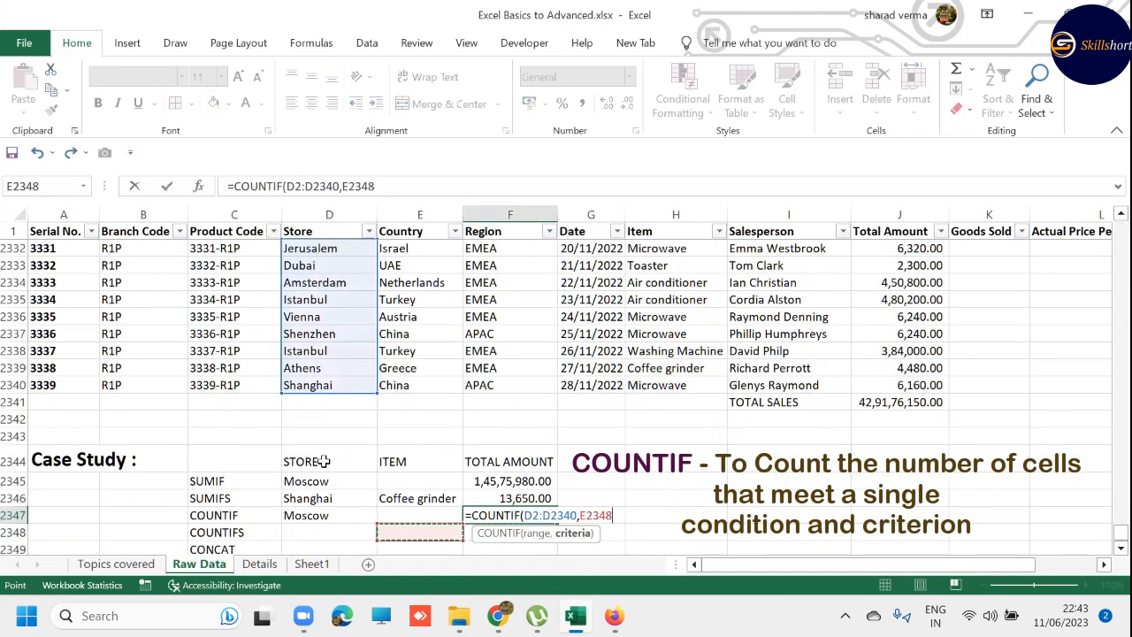
key(Return)
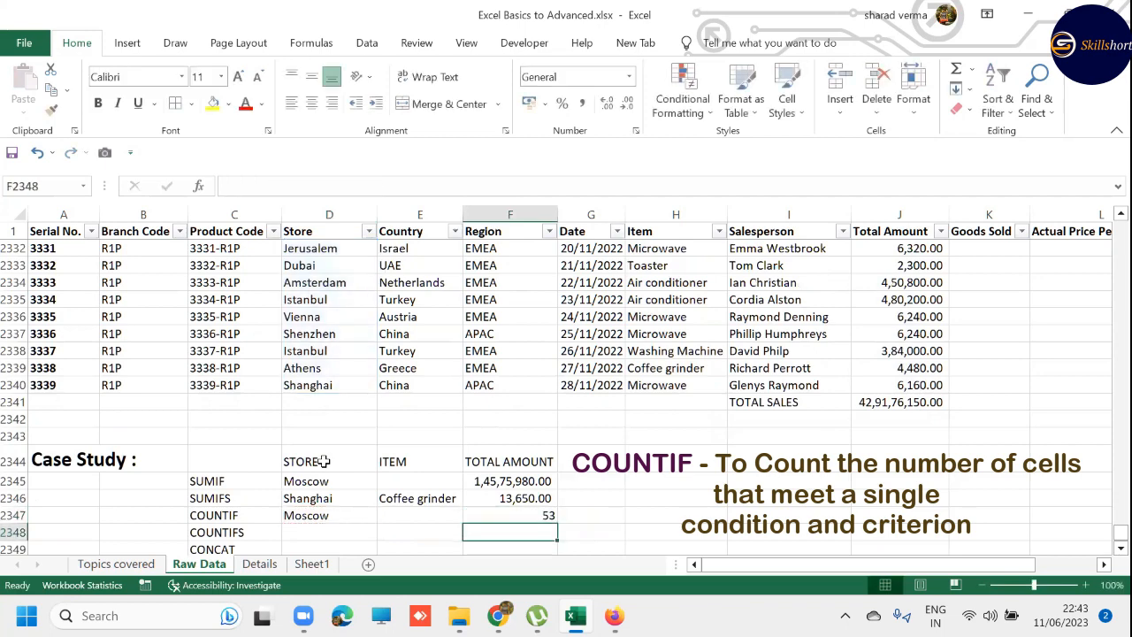
key(Down)
key(Down)
key(Up)
key(Up)
key(Up)
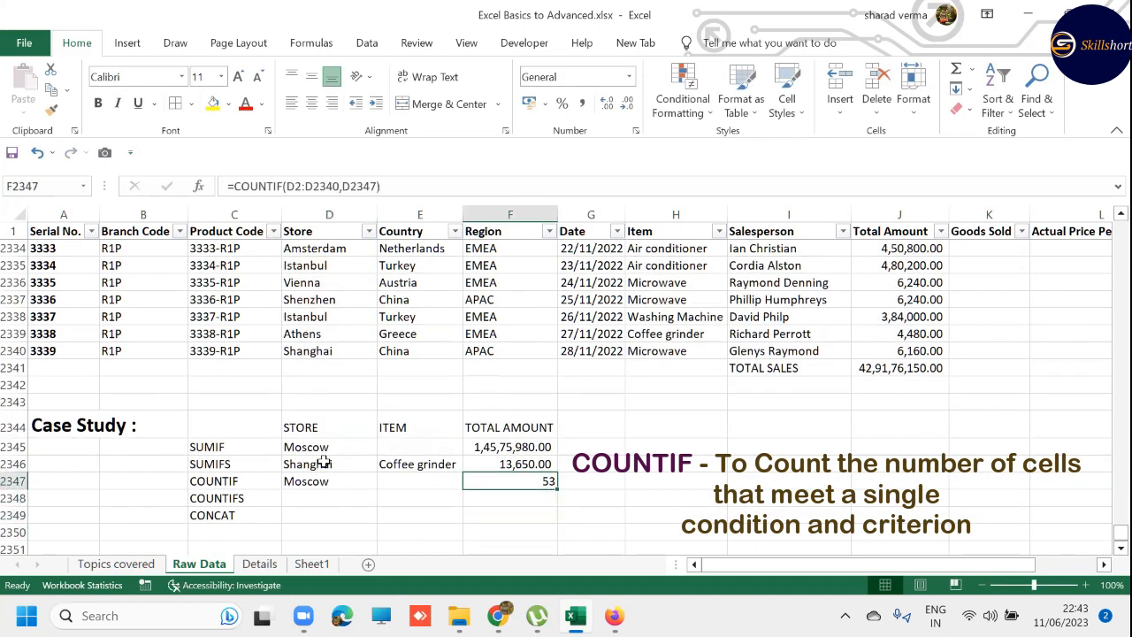
- Replace the COUNTIF store criterion in D2347 with Shanghai, copied from D2340 in the Store column
key(Left)
key(Left)
key(Up)
key(Up)
key(Up)
key(Up)
key(Up)
key(Up)
key(Up)
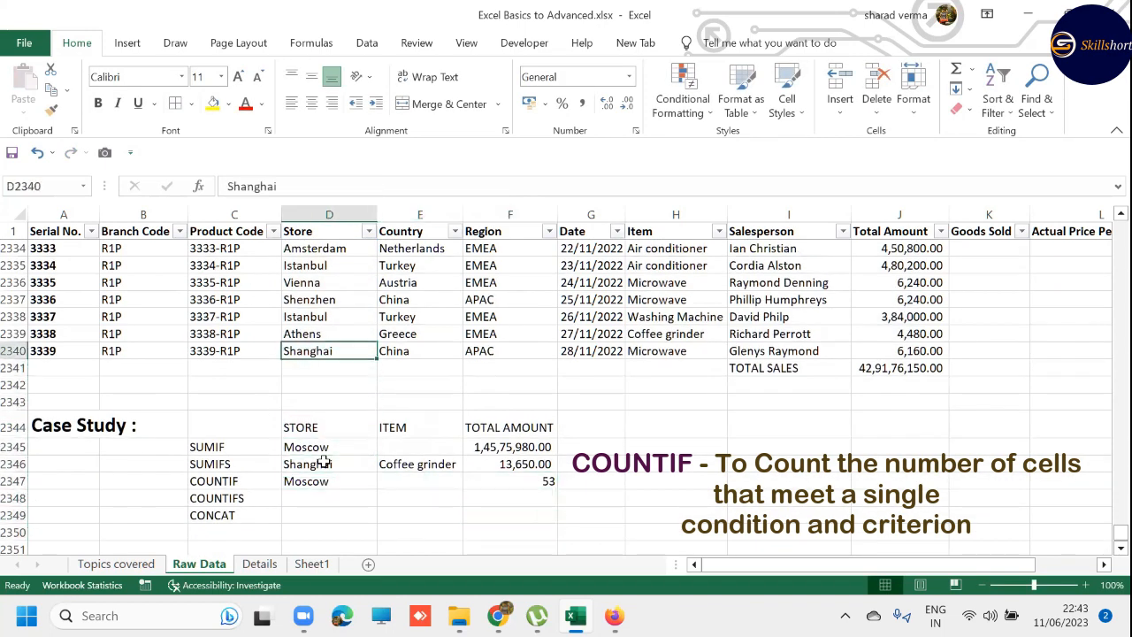
key(ctrl+c)
key(Down)
key(Down)
key(Down)
key(Down)
key(Down)
key(Down)
key(Down)
key(ctrl+v)
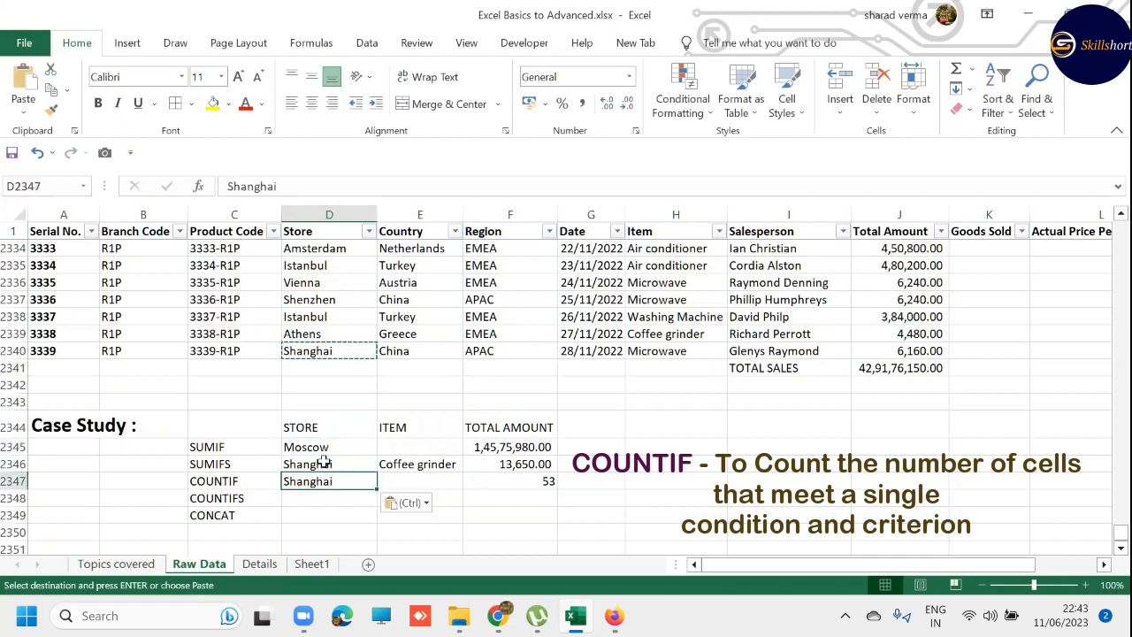
key(Escape)
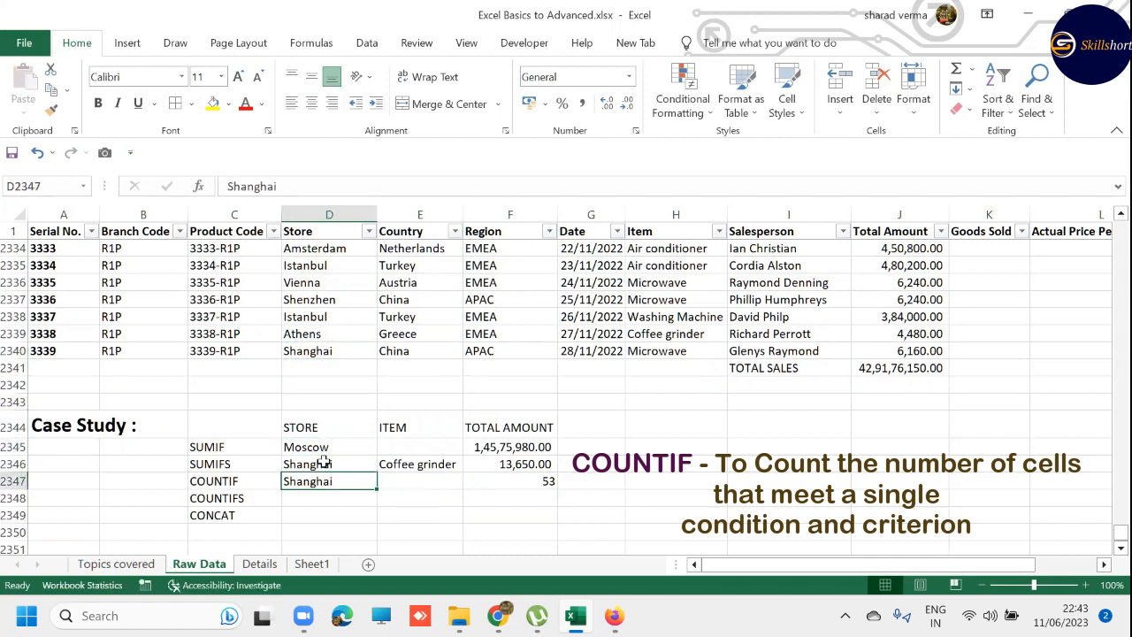
- Check the range and criterion references of the COUNTIF formula in F2347 without changing them
key(Right)
key(Right)
key(F2)
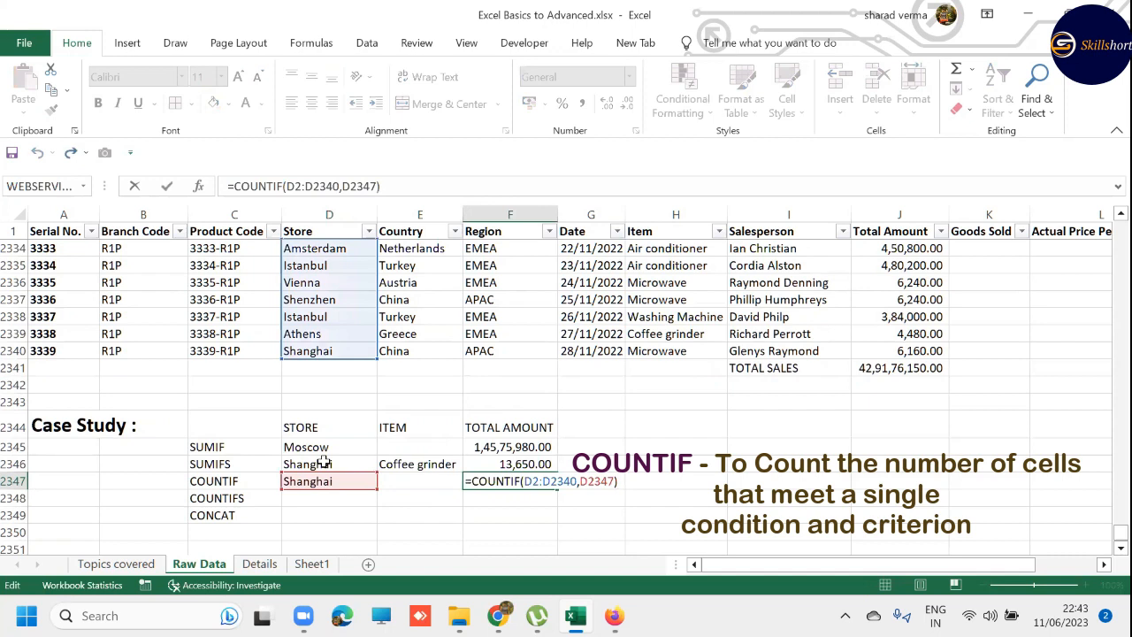
key(Escape)
- Replace the COUNTIF store criterion in D2347 with Istanbul, copied from D2338 in the Store column
key(Left)
key(Left)
key(Up)
key(Up)
key(Up)
key(Up)
key(Up)
key(Up)
key(Up)
key(Up)
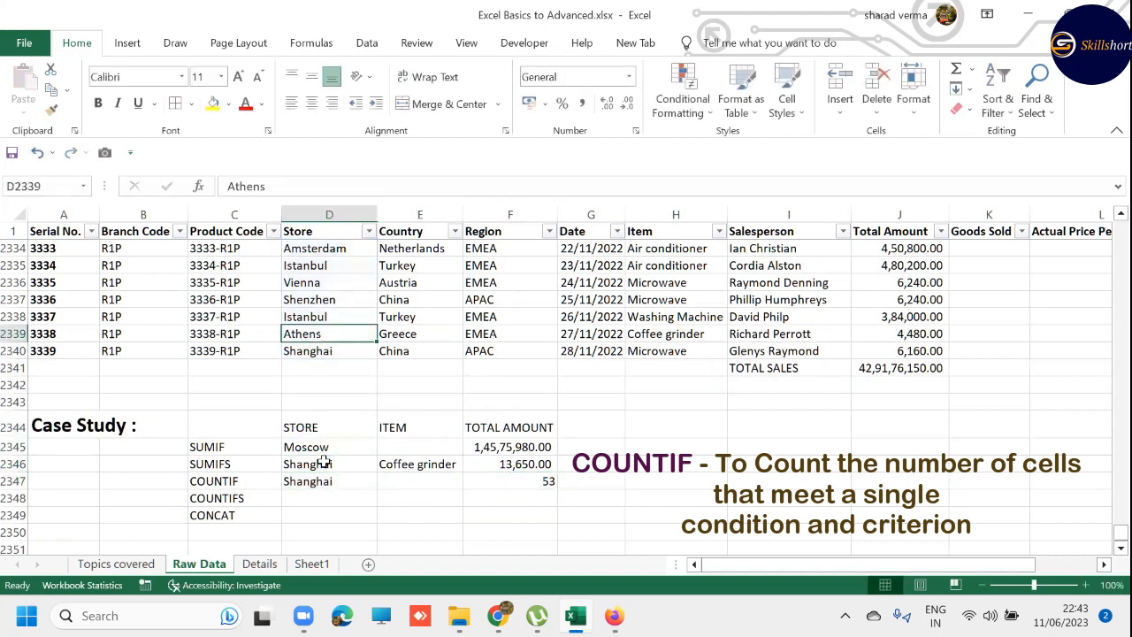
key(Up)
key(ctrl+c)
key(Down)
key(Down)
key(Down)
key(Down)
key(Down)
key(Down)
key(Down)
key(Down)
key(Down)
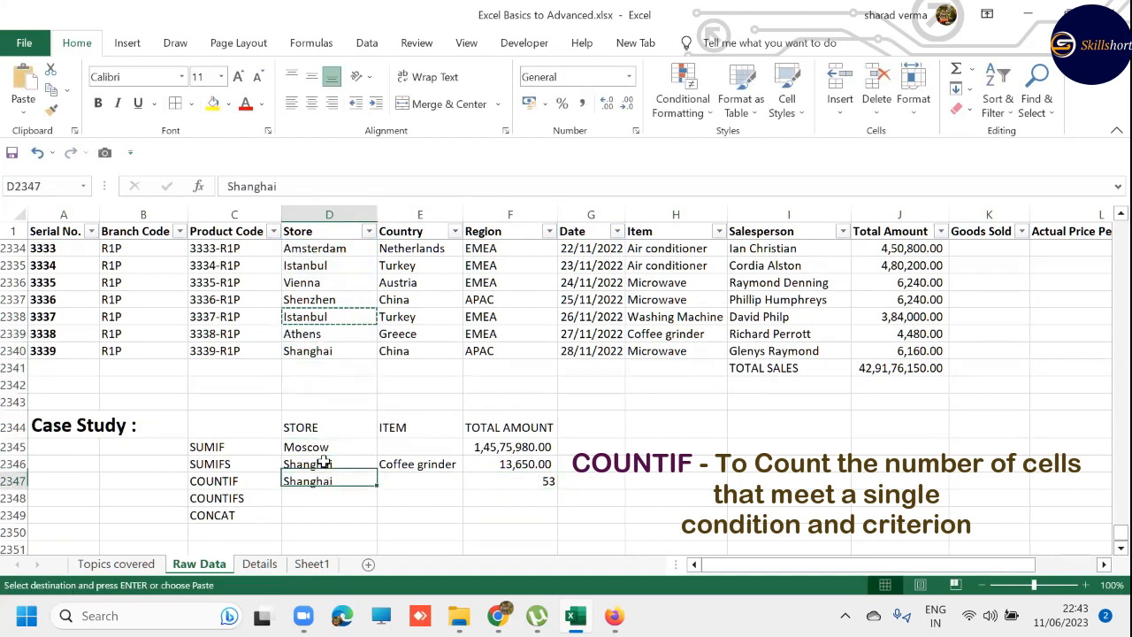
key(ctrl+v)
key(Escape)
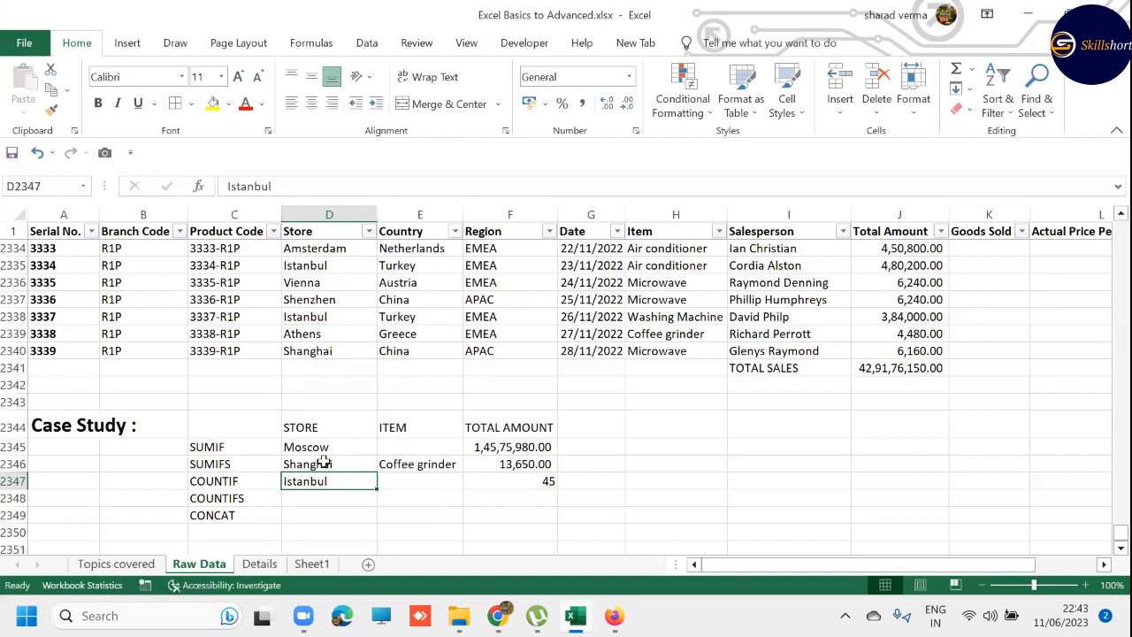
- Copy the SUMIFS criteria Shanghai and Coffee grinder from D2346:E2346 into D2348:E2348 of the COUNTIFS row
key(Down)
key(Up)
key(Up)
key(shift+Right)
key(ctrl+c)
key(Down)
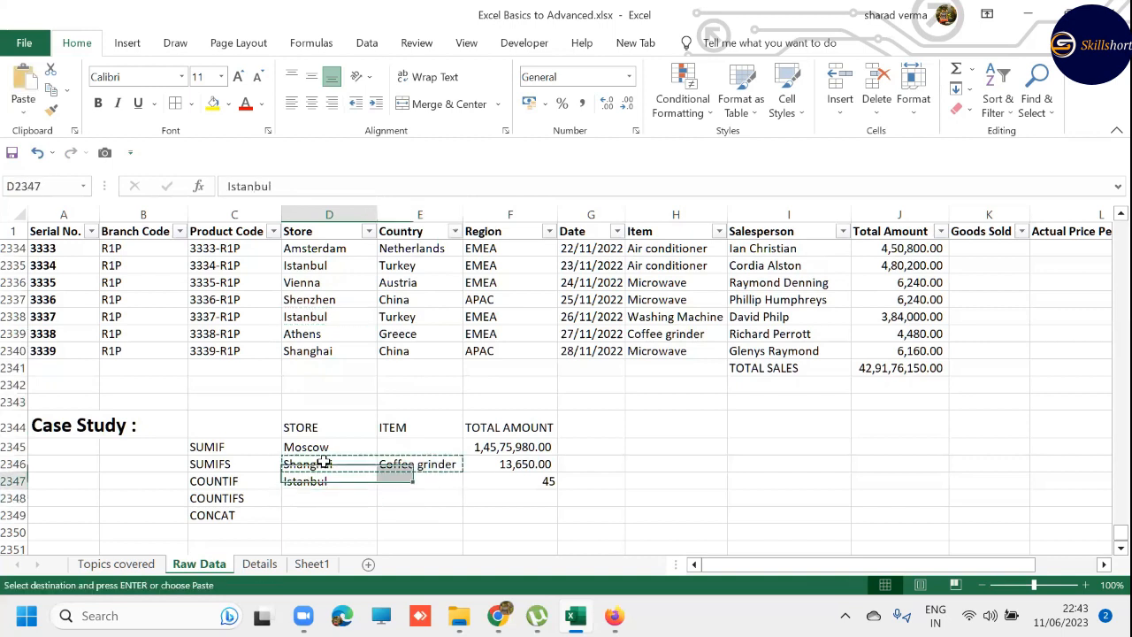
key(Down)
key(ctrl+v)
key(Escape)
- Start a COUNTIFS formula in F2348 with the Store data D2:D2340 as the first criteria range
key(Right)
key(Right)
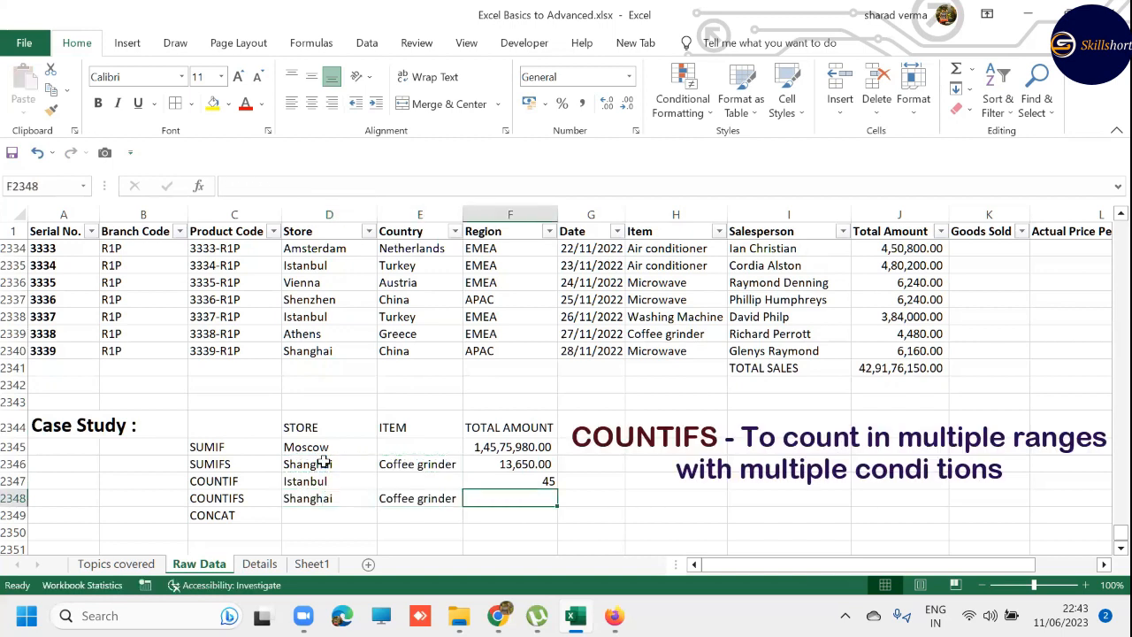
text(=)
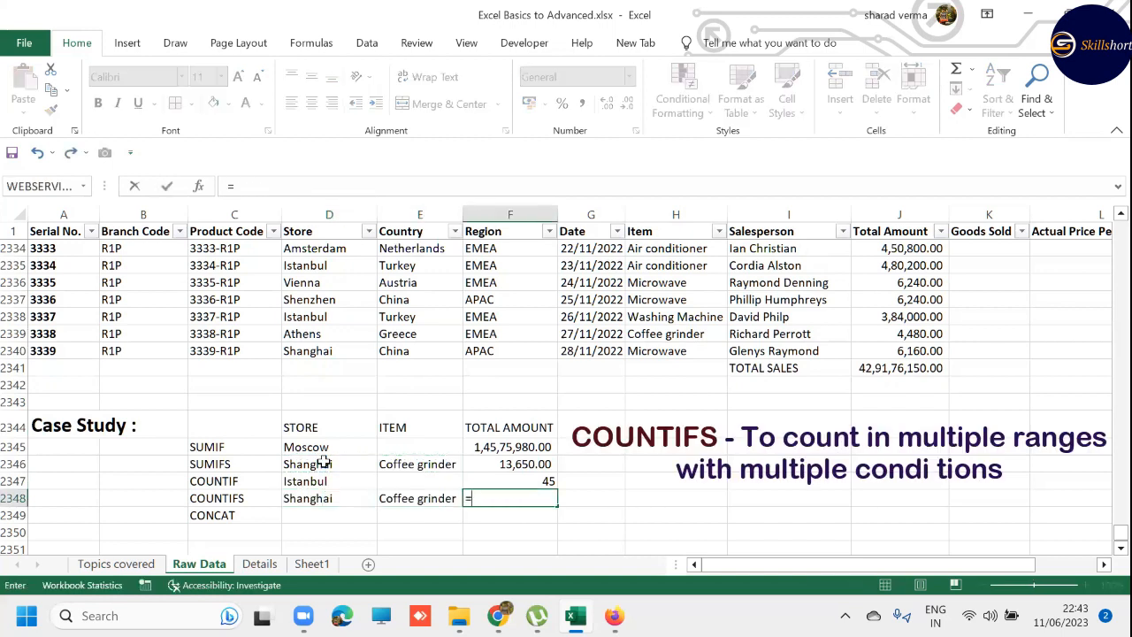
text(COUNTI)
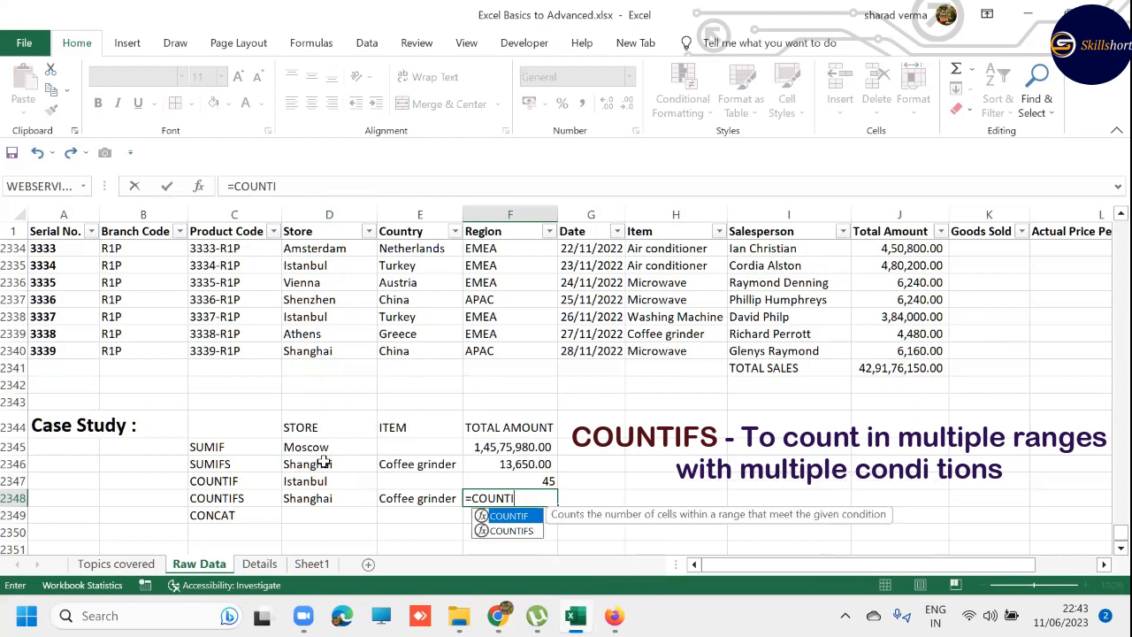
key(Down)
key(Tab)
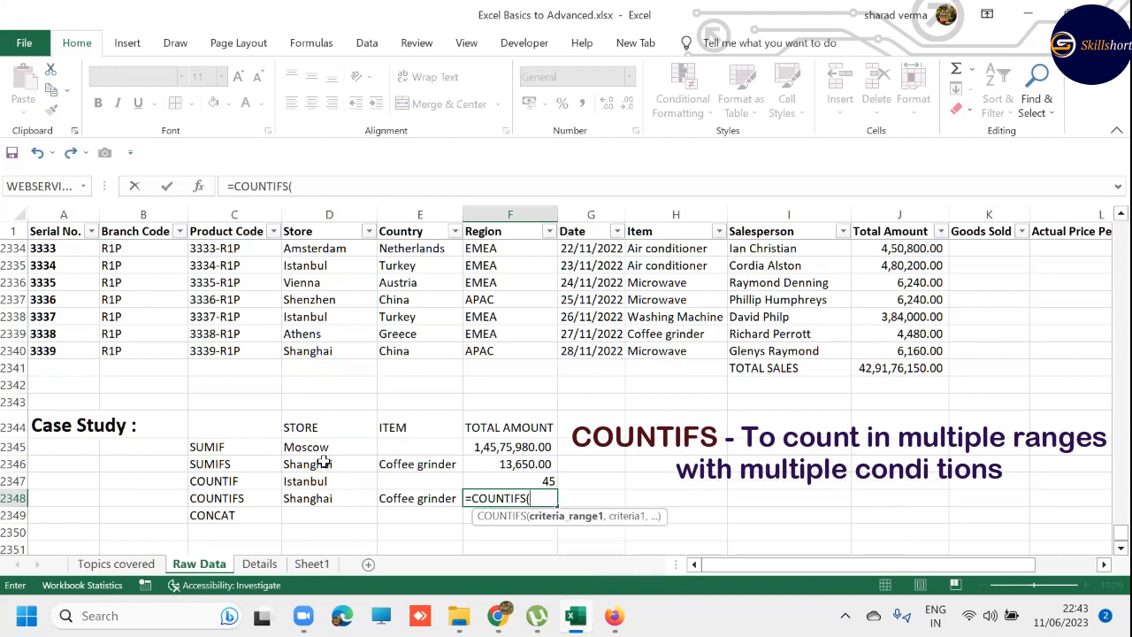
key(Left)
key(Up)
key(Left)
key(Up)
key(Up)
key(Up)
key(Up)
key(Up)
key(Up)
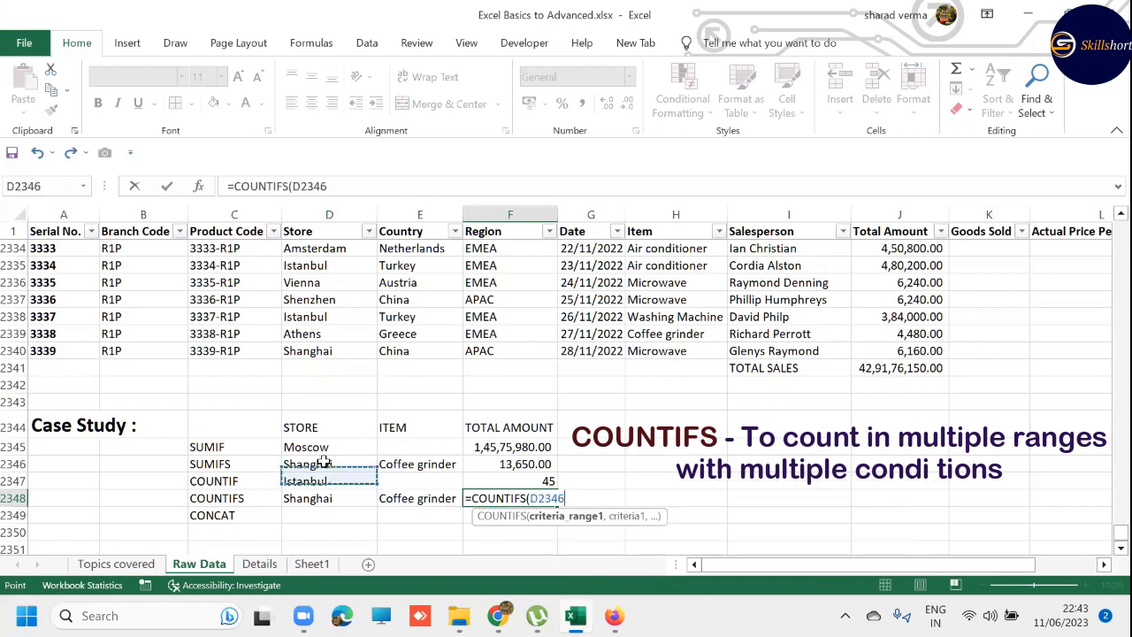
key(Up)
key(ctrl+shift+Up)
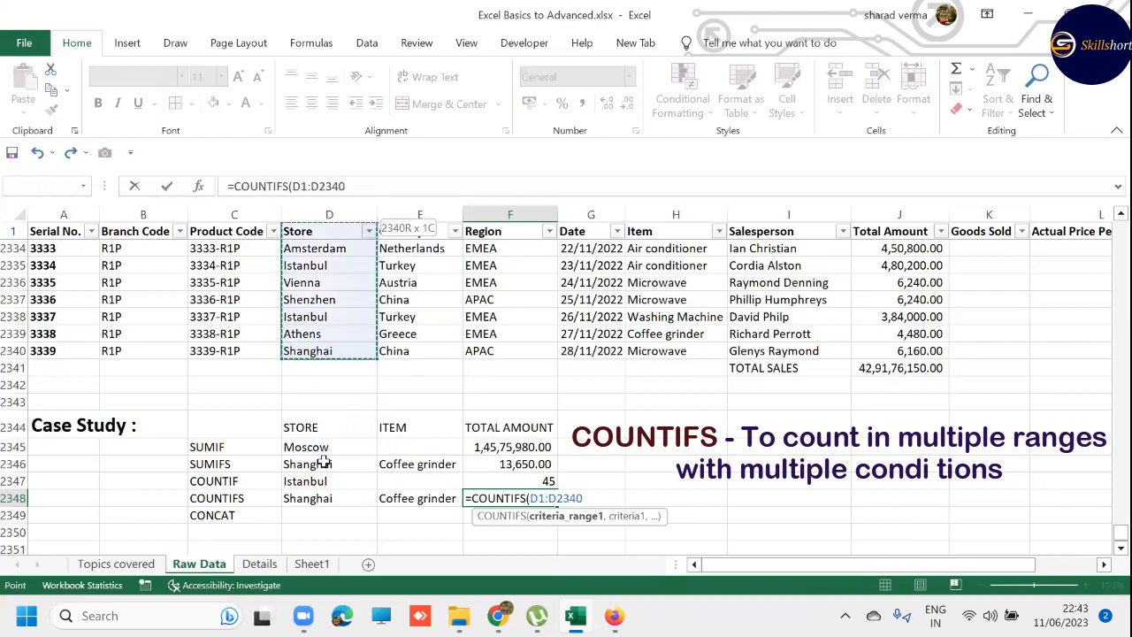
- Add D2348 as the first criterion of the COUNTIFS formula
text(,)
key(Left)
key(Left)
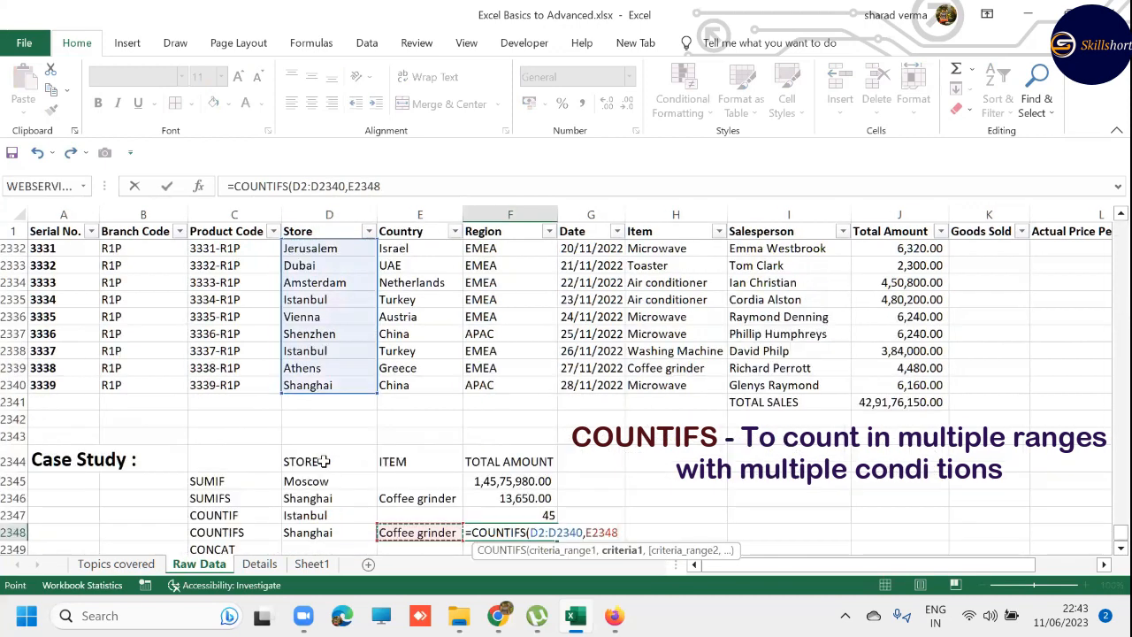
text(,)
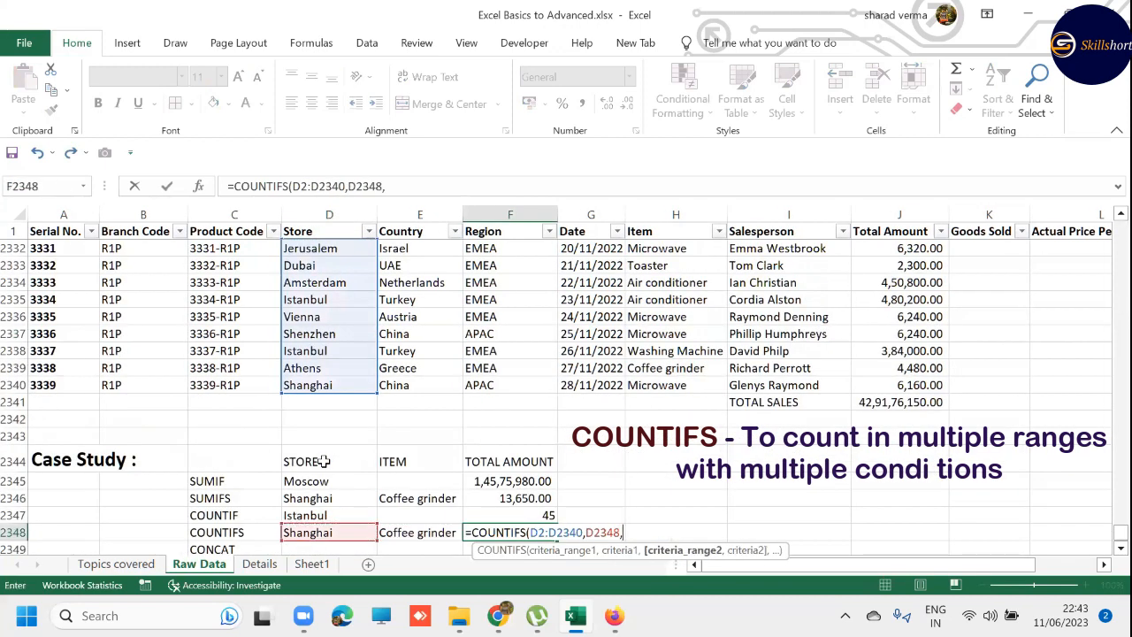
- Add the Item data H2:H2340 as the second criteria range of the COUNTIFS formula
key(Up)
key(Up)
key(Up)
key(Up)
key(Up)
key(Up)
key(Up)
key(Up)
key(Right)
key(Right)
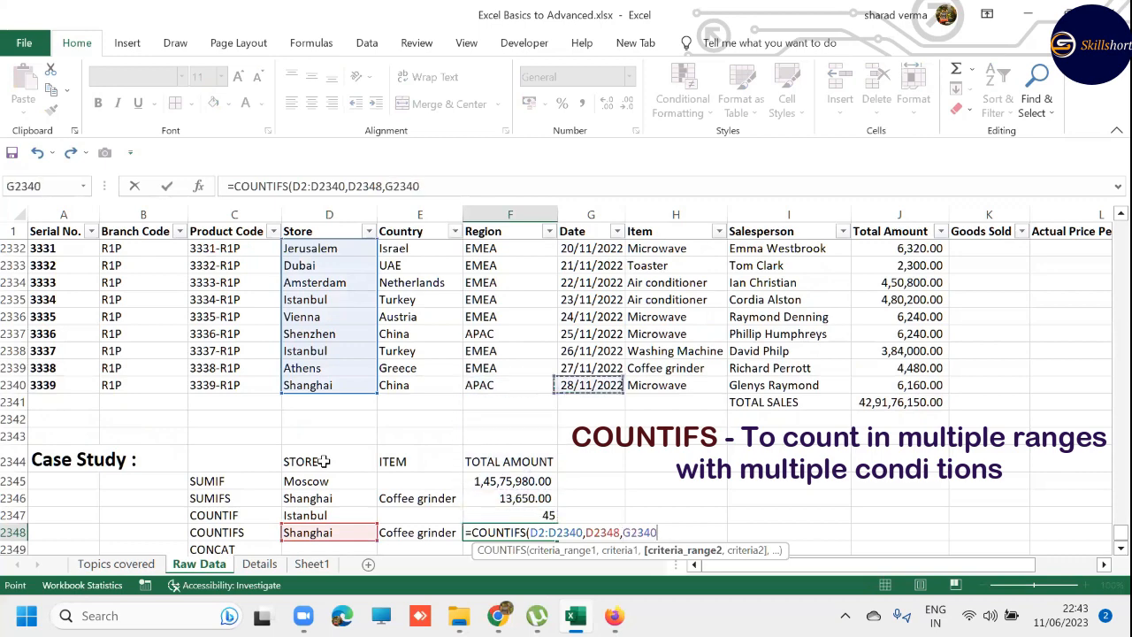
key(ctrl+shift+Up)
key(shift+Down)
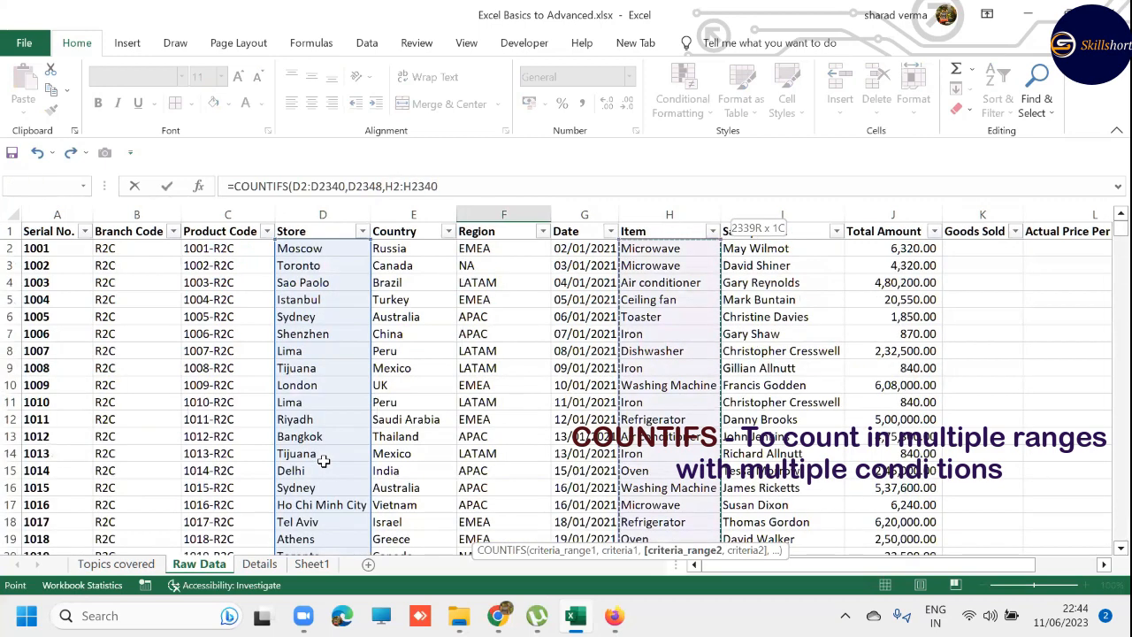
- Add E2348 as the second criterion of the COUNTIFS formula and complete it
text(,)
key(Left)
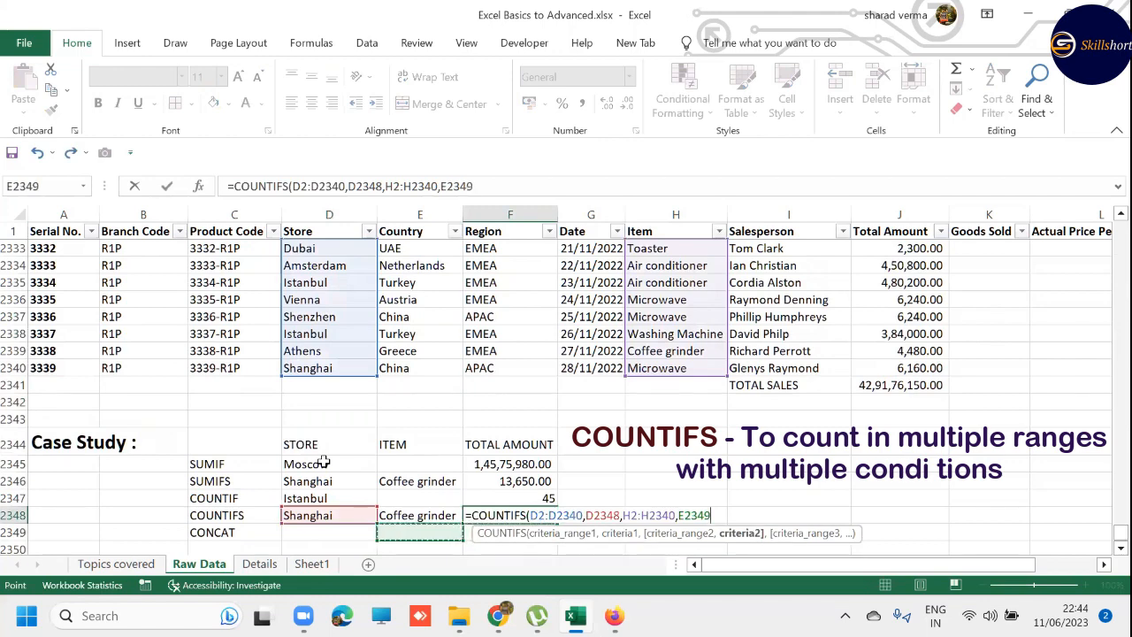
key(Return)
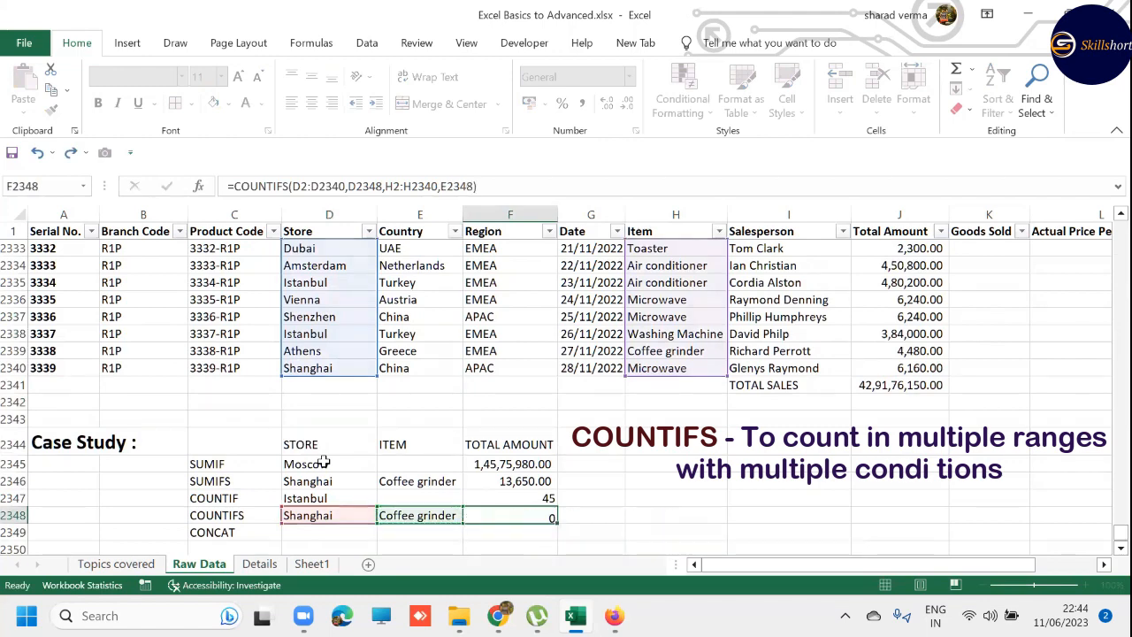
- Review the COUNTIFS formula in F2348 together with its criteria cells D2348 and E2348
scroll(325, 464, down, 1)
key(Left)
key(Left)
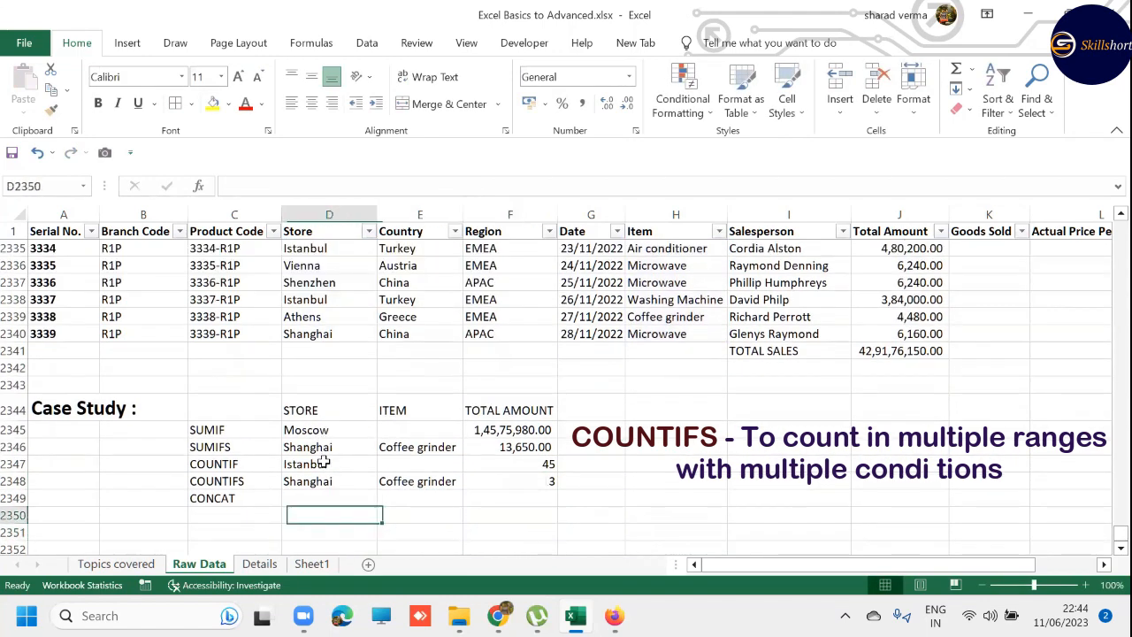
key(Up)
key(Right)
key(Left)
key(Right)
key(Right)
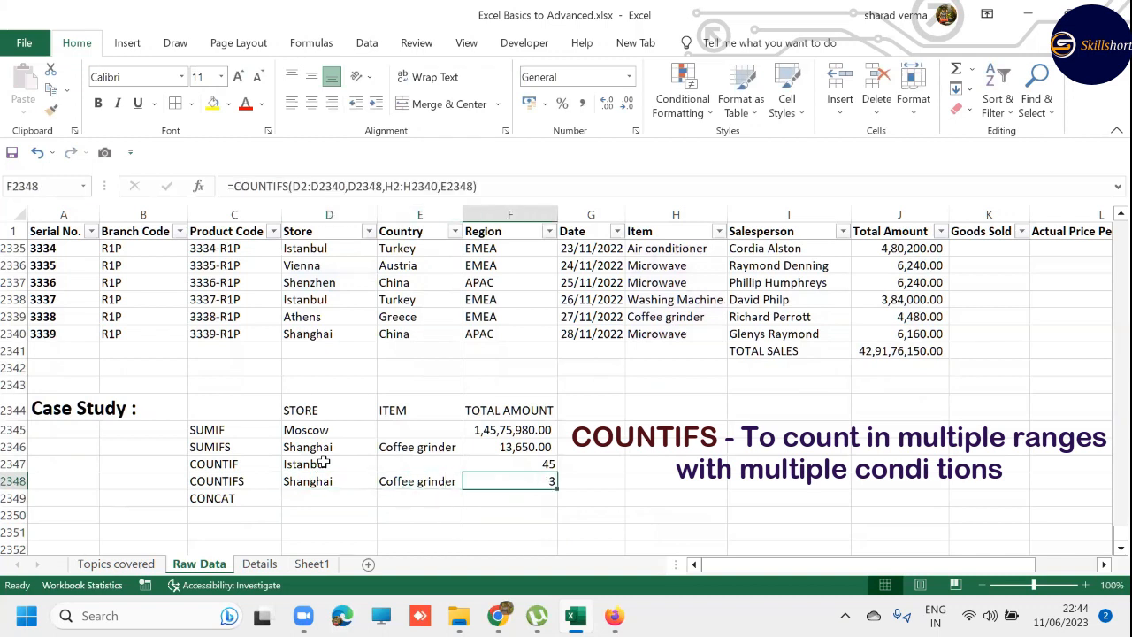
click(350, 478)
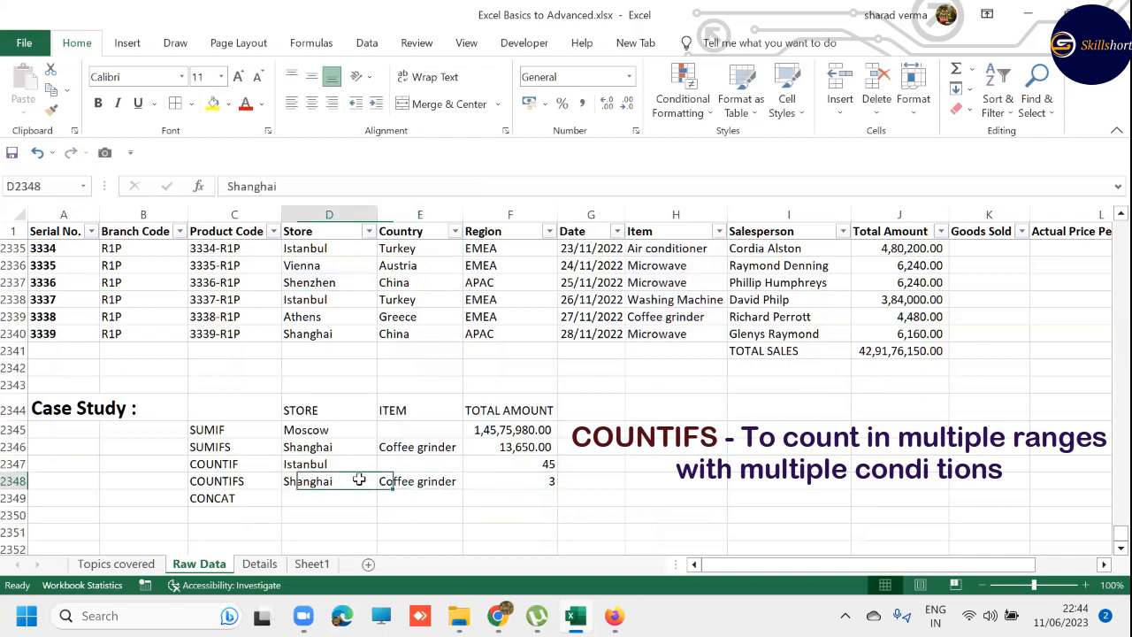
click(423, 481)
- Replace the COUNTIFS store criterion in D2348 with Istanbul, copied from D2338 in the Store column
click(318, 303)
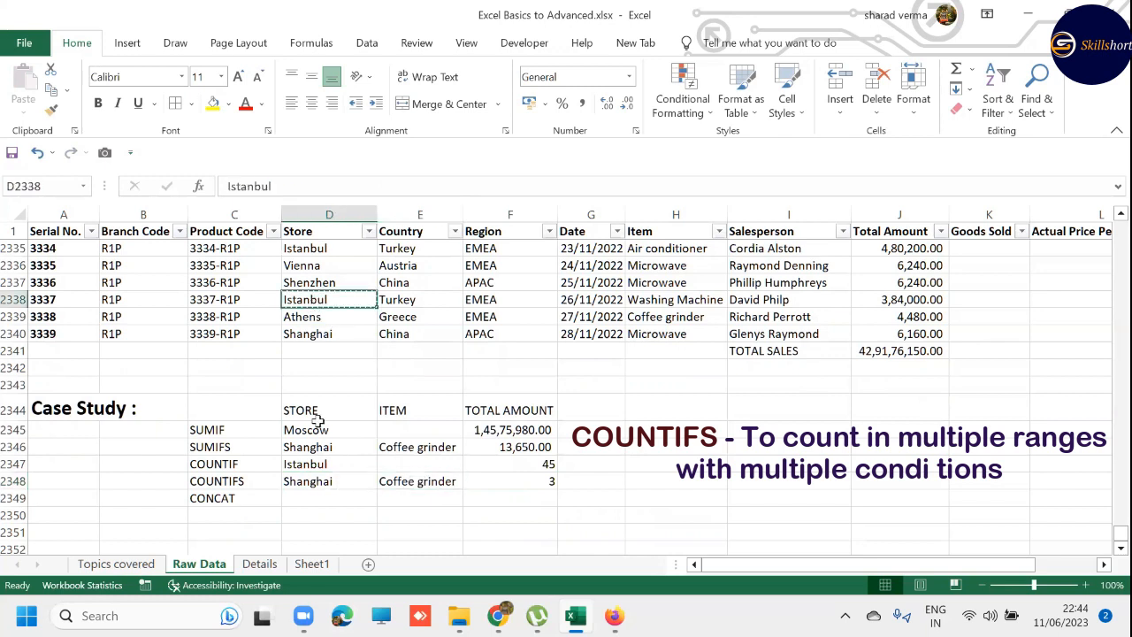
key(ctrl+c)
click(323, 481)
key(ctrl+v)
key(Escape)
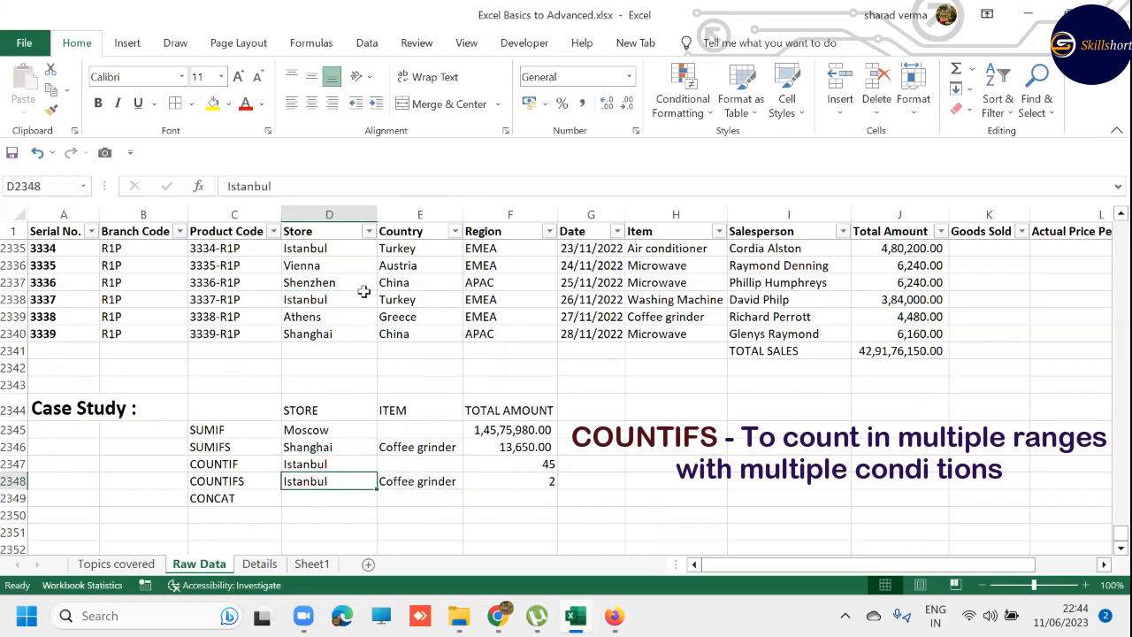
- Replace the COUNTIFS item criterion in E2348 with Microwave, copied from H2340 in the Item column
click(630, 319)
click(656, 333)
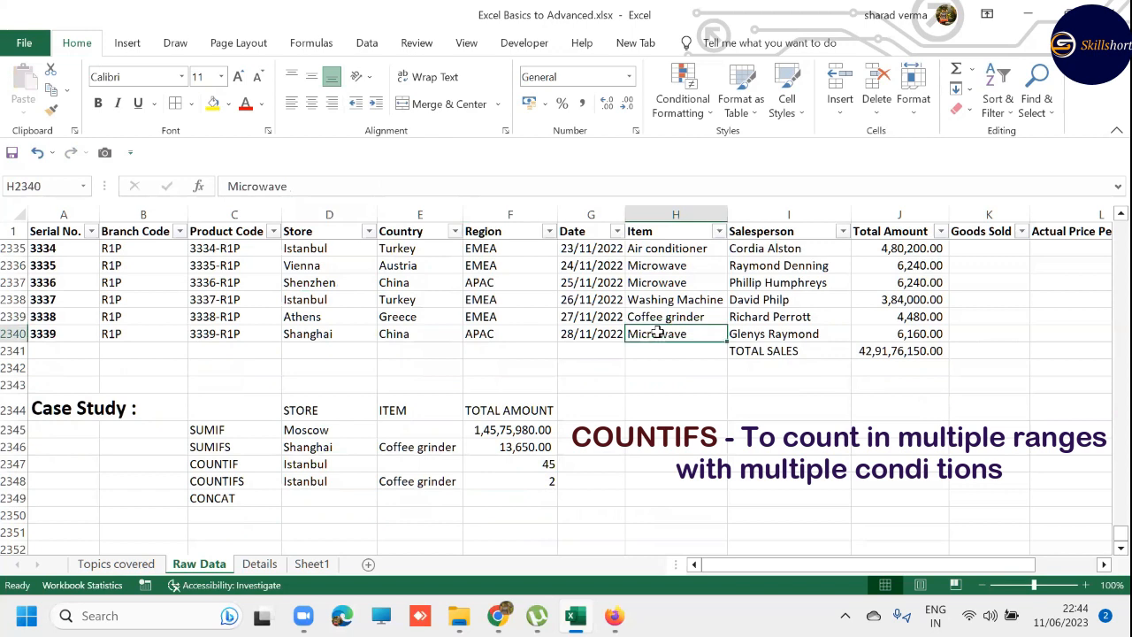
key(ctrl+c)
click(418, 476)
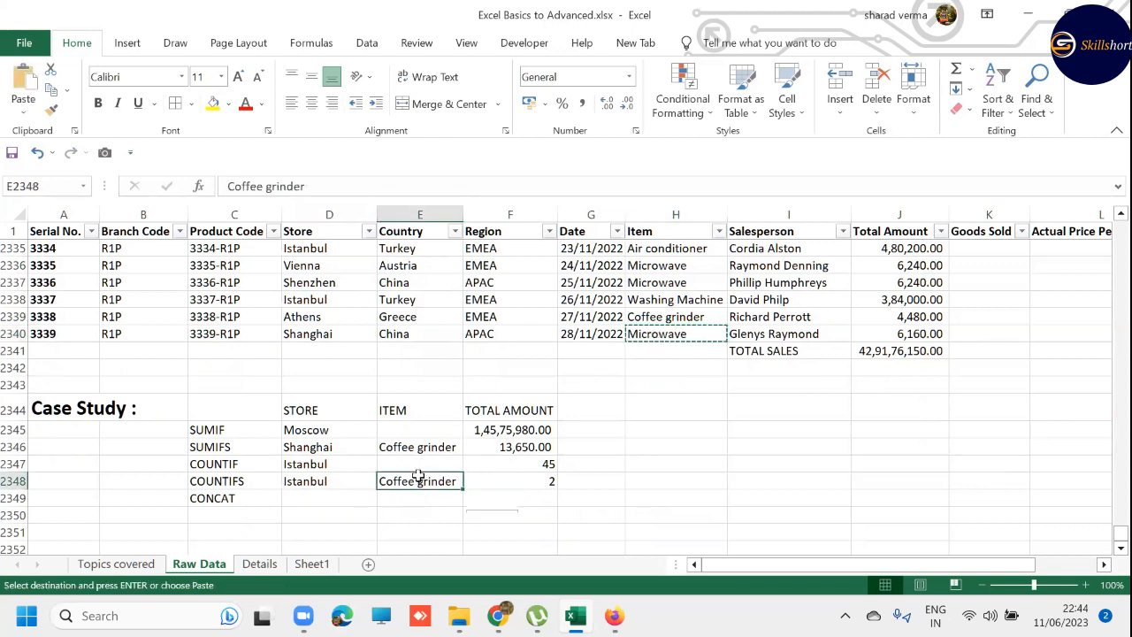
key(ctrl+v)
key(Escape)
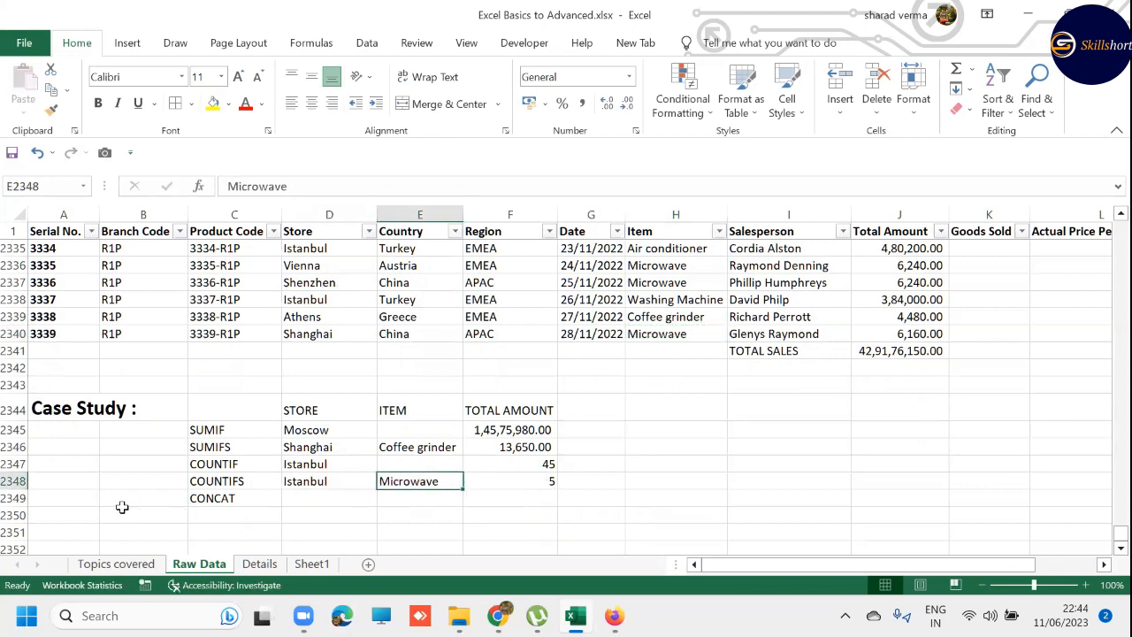
- Clear the CONCAT row 2349 and enter AVERAGEIF as the new label in C2349
click(13, 498)
key(Delete)
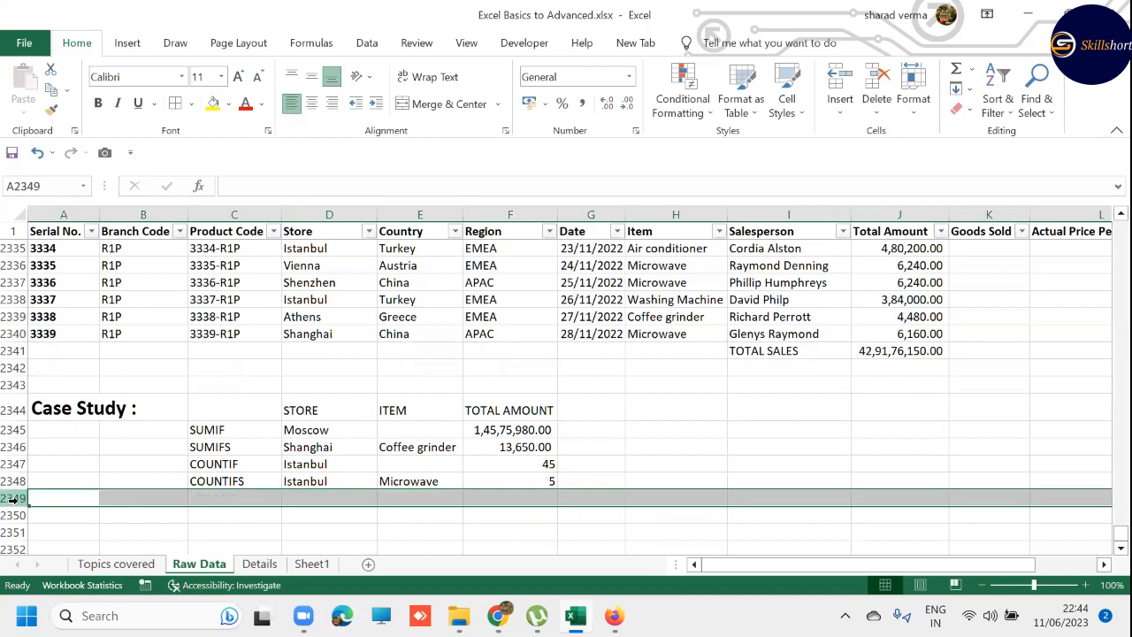
key(Right)
key(Up)
key(Up)
key(Right)
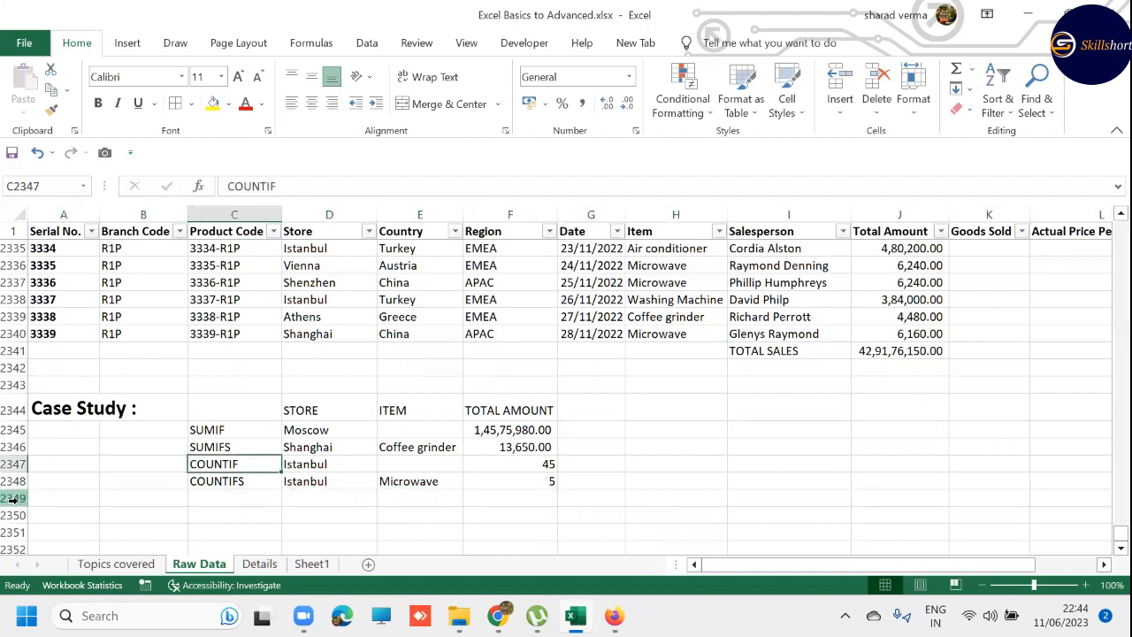
key(shift+space)
key(Down)
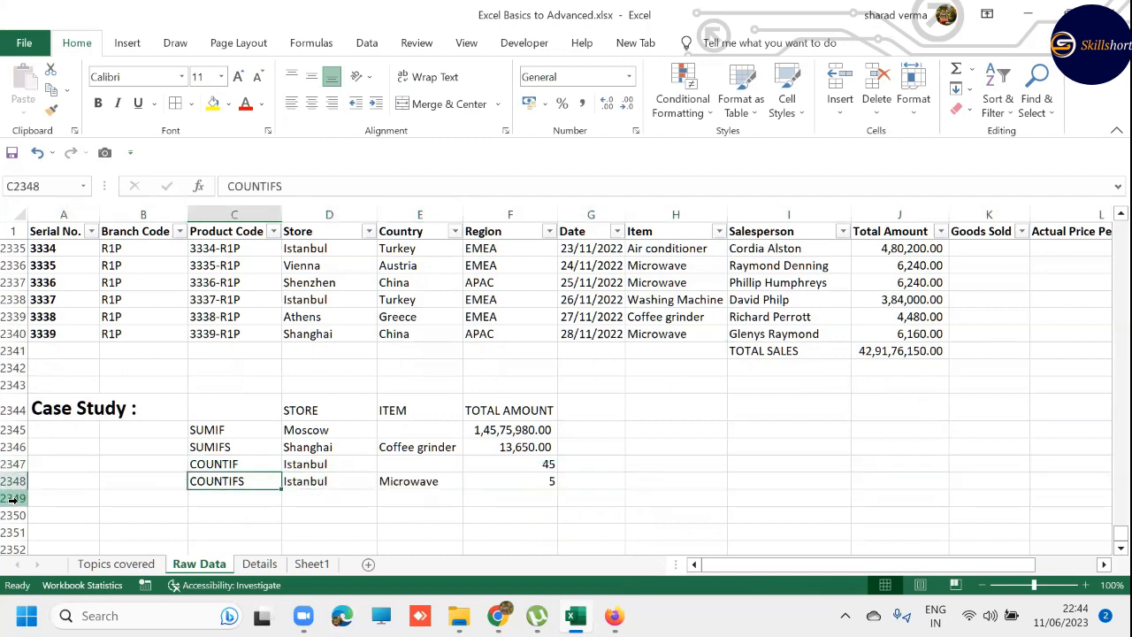
key(shift+space)
key(Down)
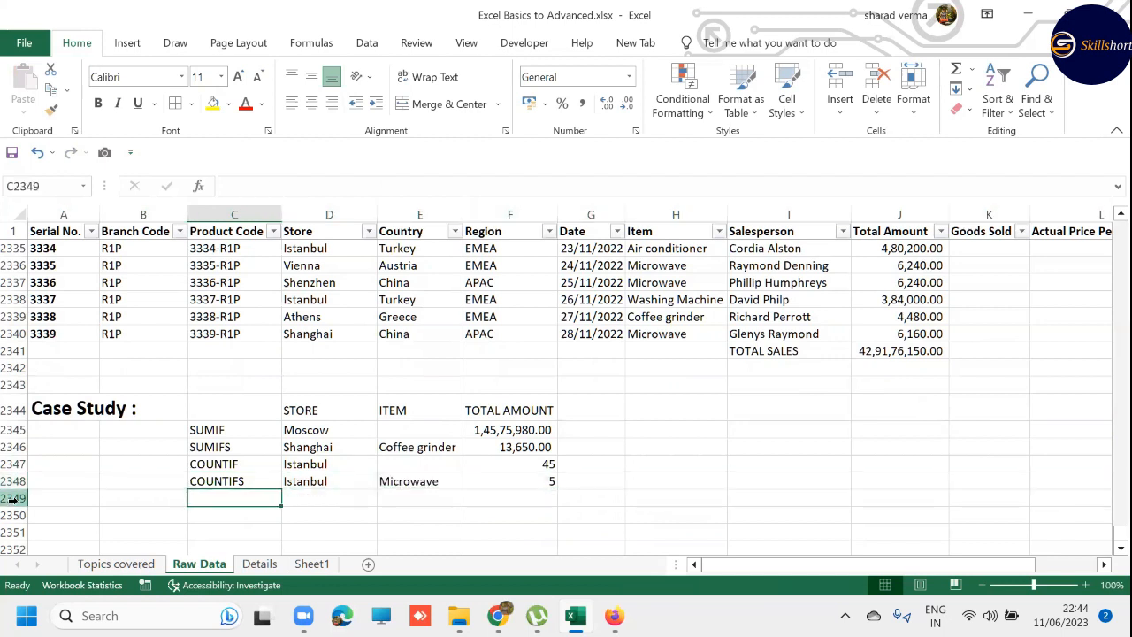
text(AVERAGEI)
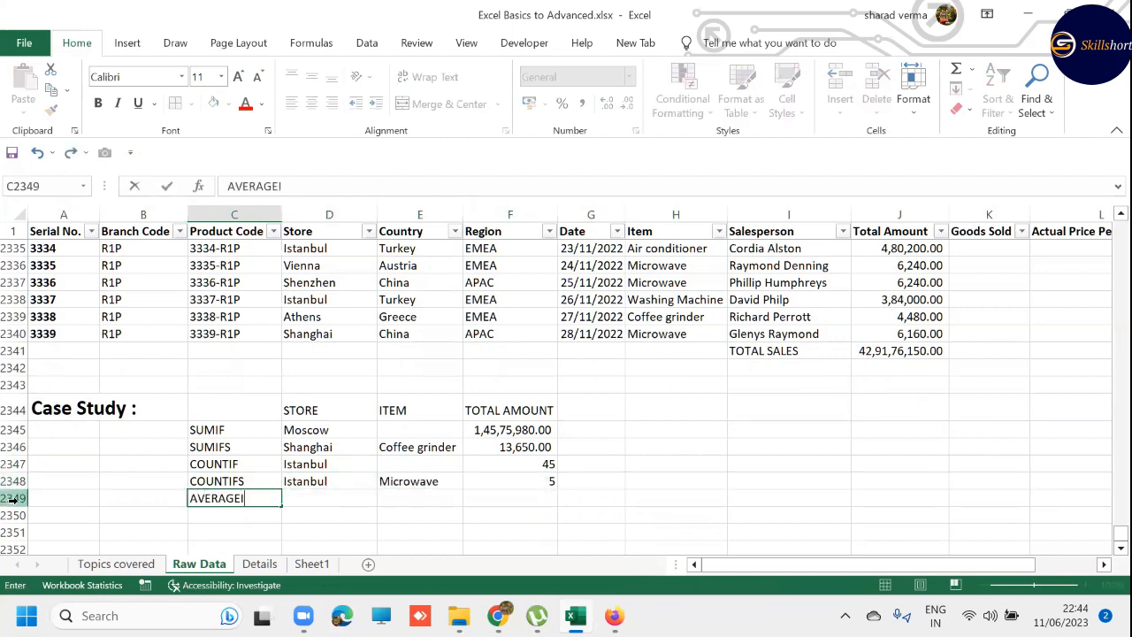
text(F)
key(Return)
- Enter the label AVERAGEIFS in C2350, reusing the text of the cell above and adding an S
key(ctrl+apostrophe)
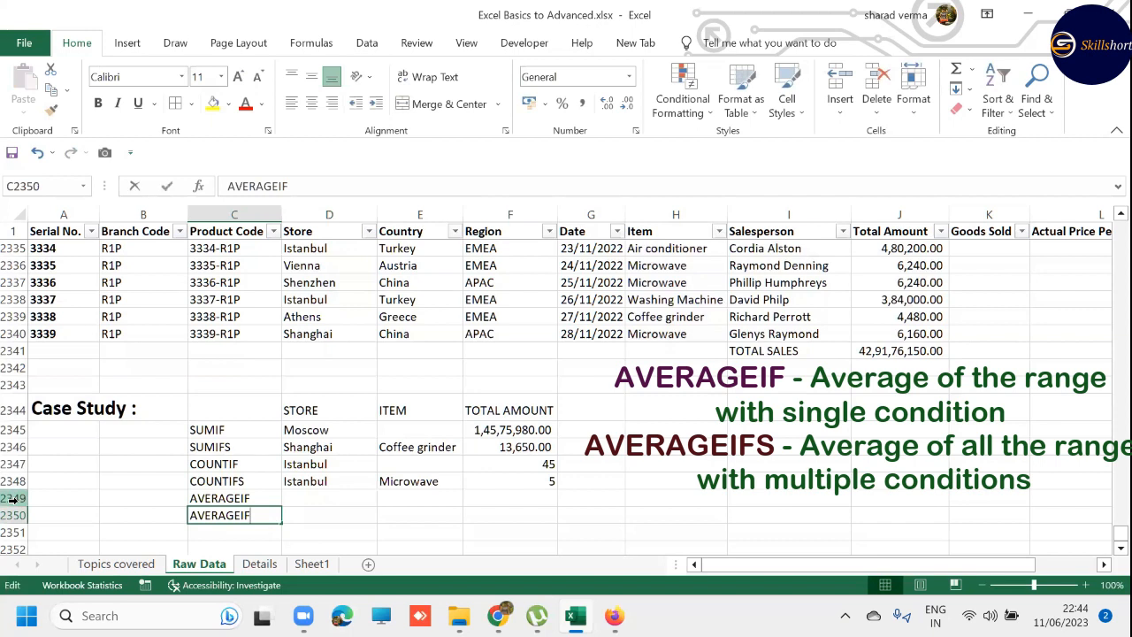
text(S)
key(Return)
key(Up)
key(Up)
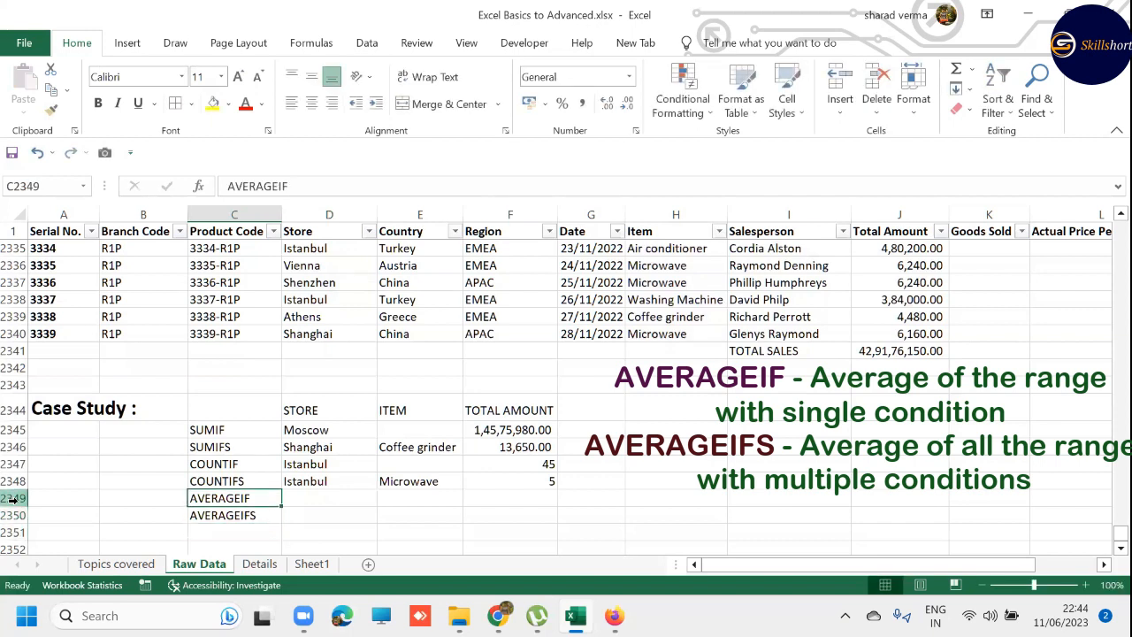
key(Right)
key(shift+space)
key(Down)
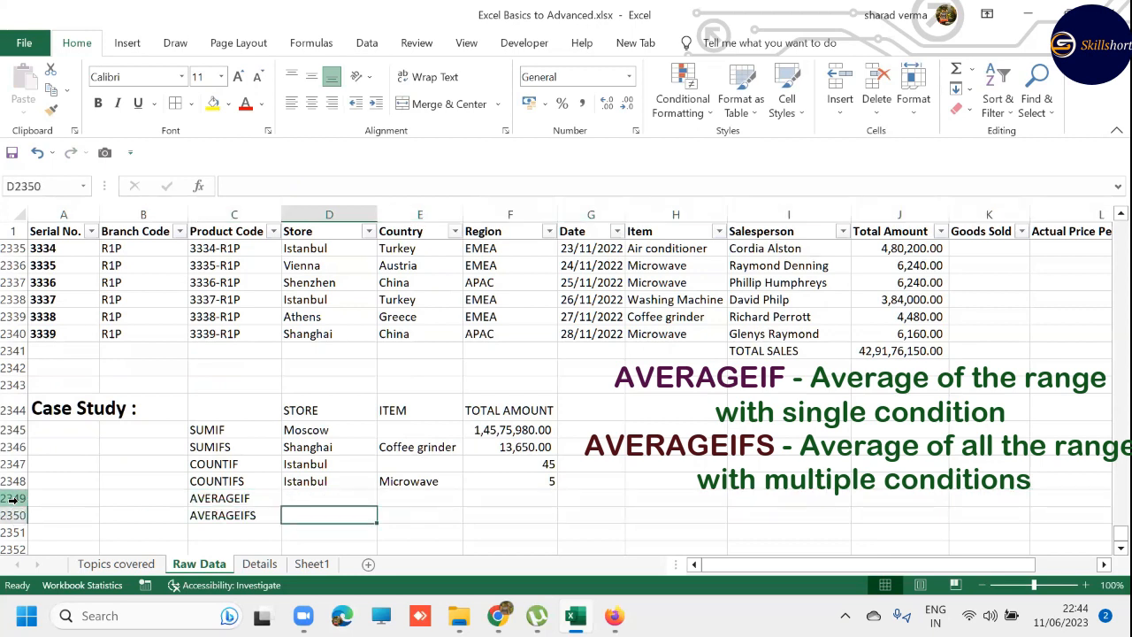
key(shift+space)
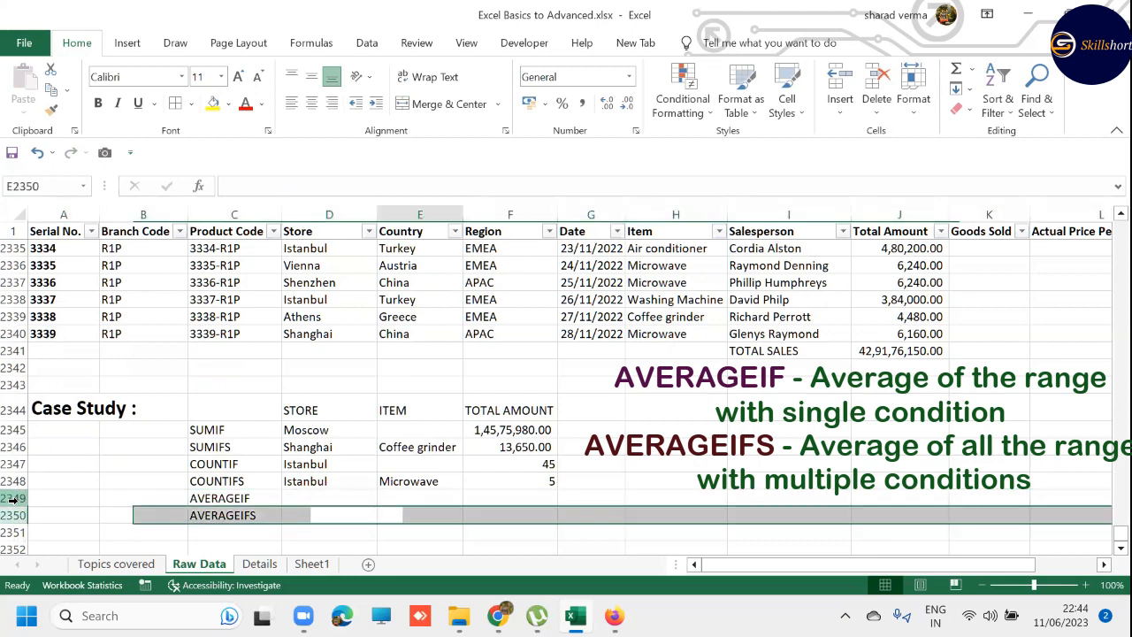
key(shift+BackSpace)
text(=AVER)
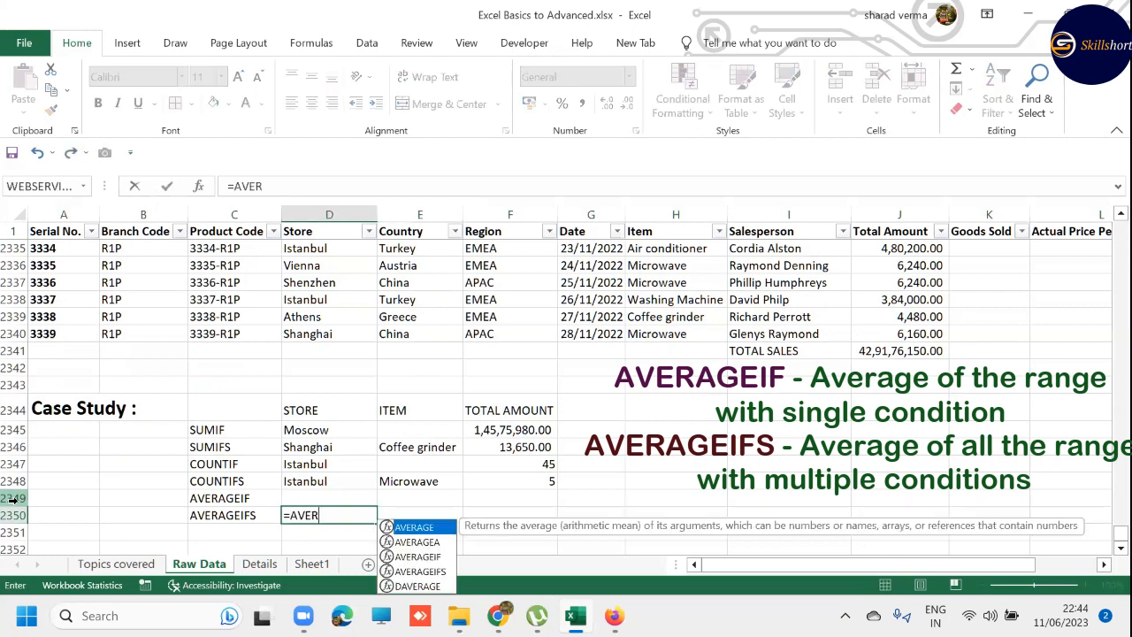
key(Down)
key(Down)
key(Down)
key(Tab)
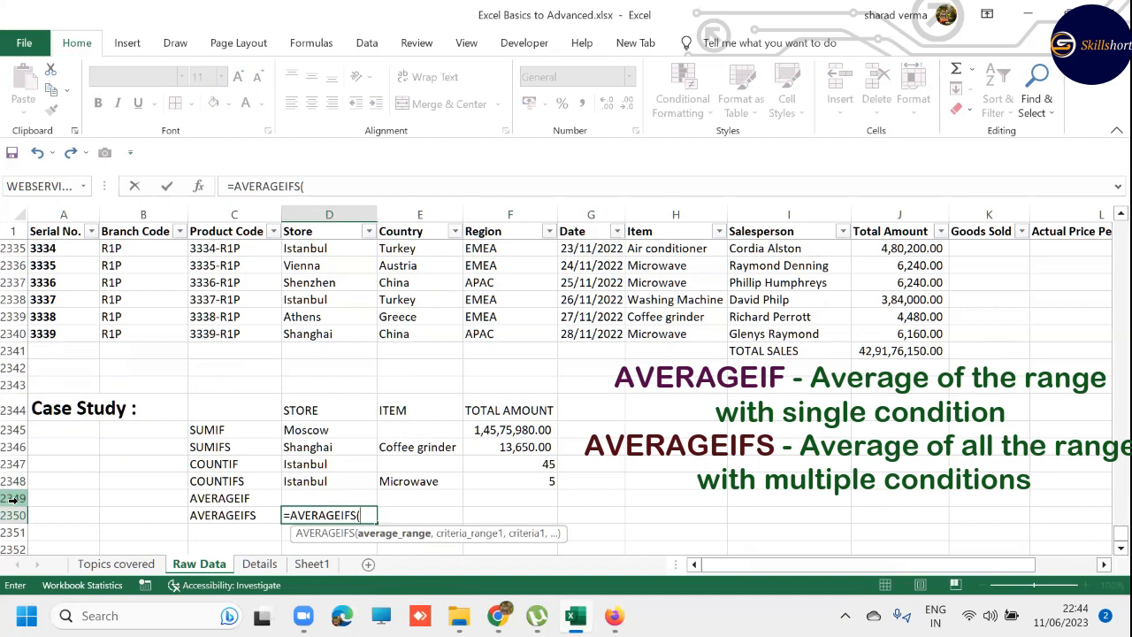
key(Escape)
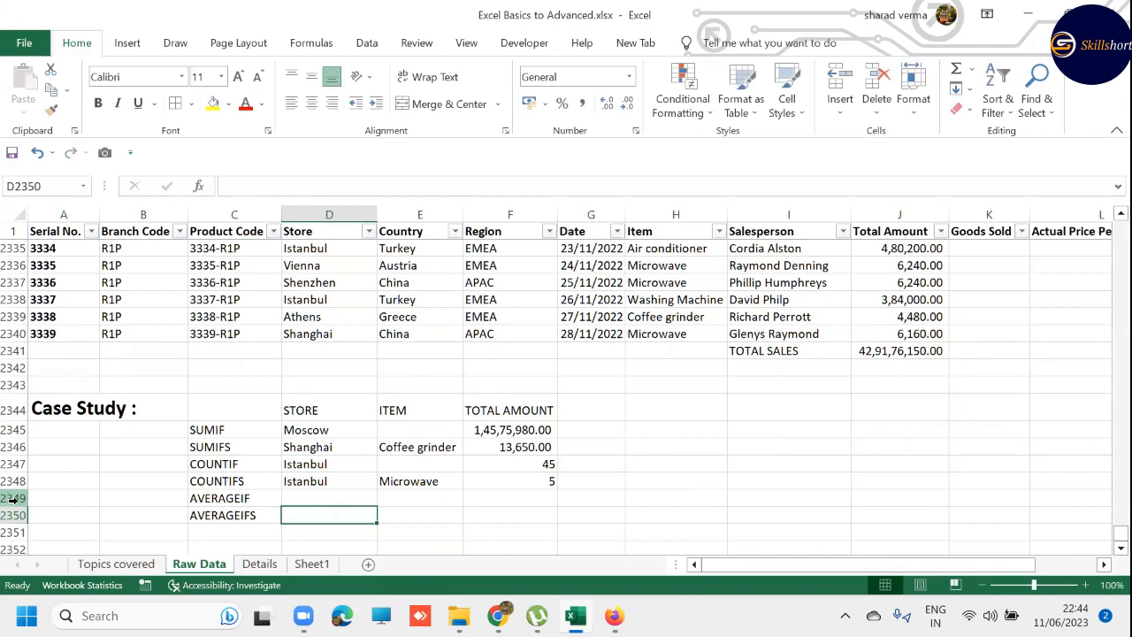
- On the Topics covered sheet, make the topic "Sumif, Sumifs, Countif, Countifs" in B9 bold
key(ctrl+Page_Up)
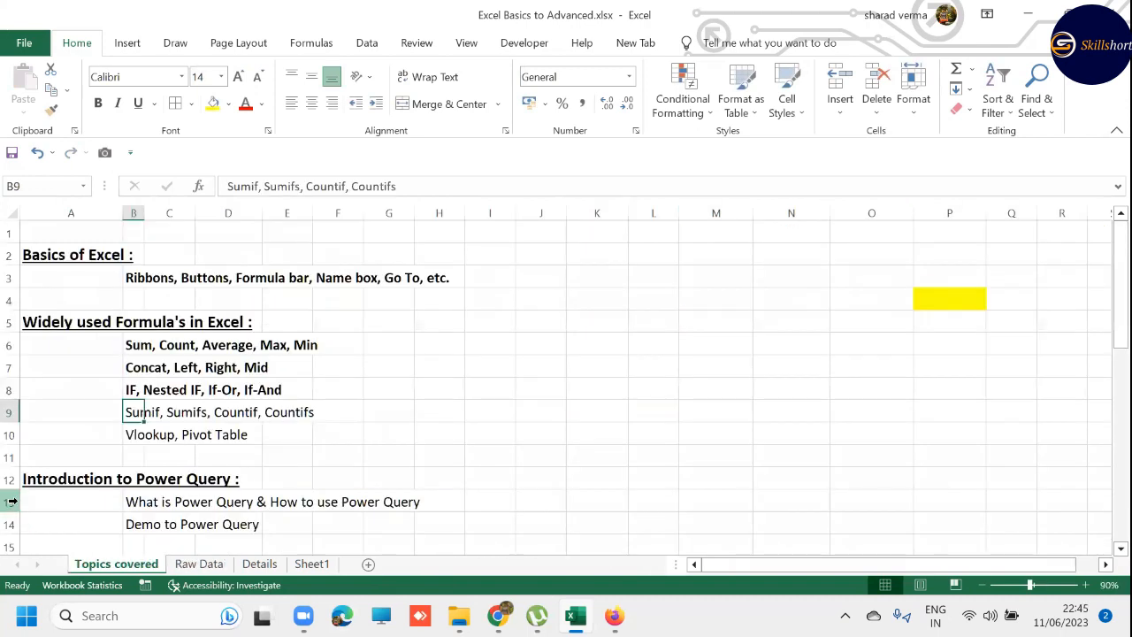
key(ctrl+b)
key(Down)
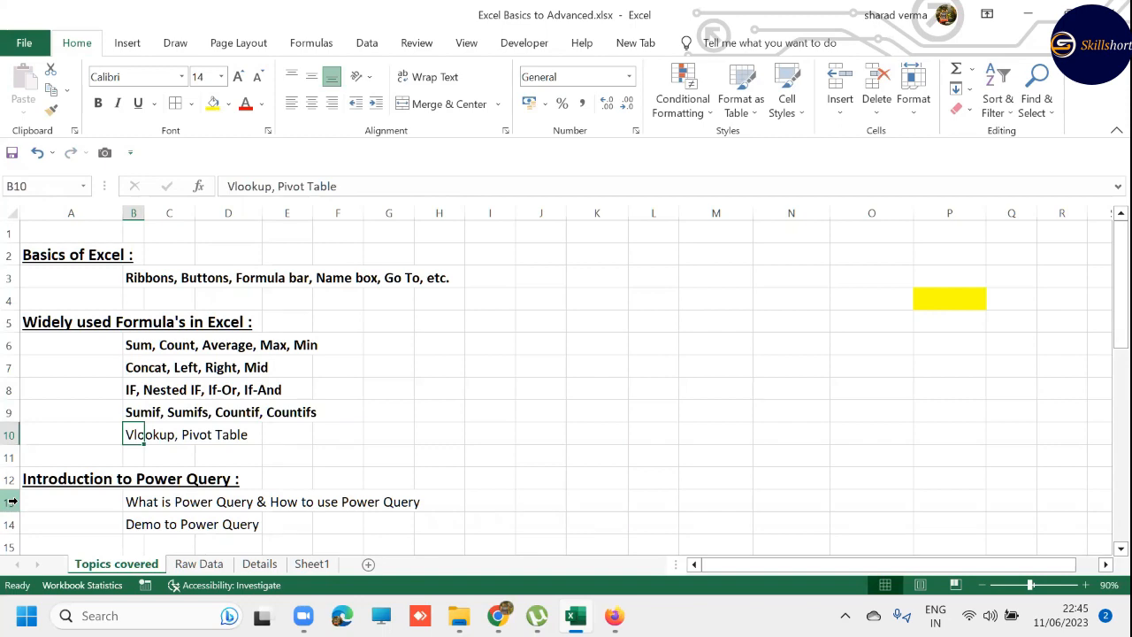
- Examine the empty Goods Sold column beside Total Amount in the first data row of the Raw Data sheet
key(ctrl+Page_Down)
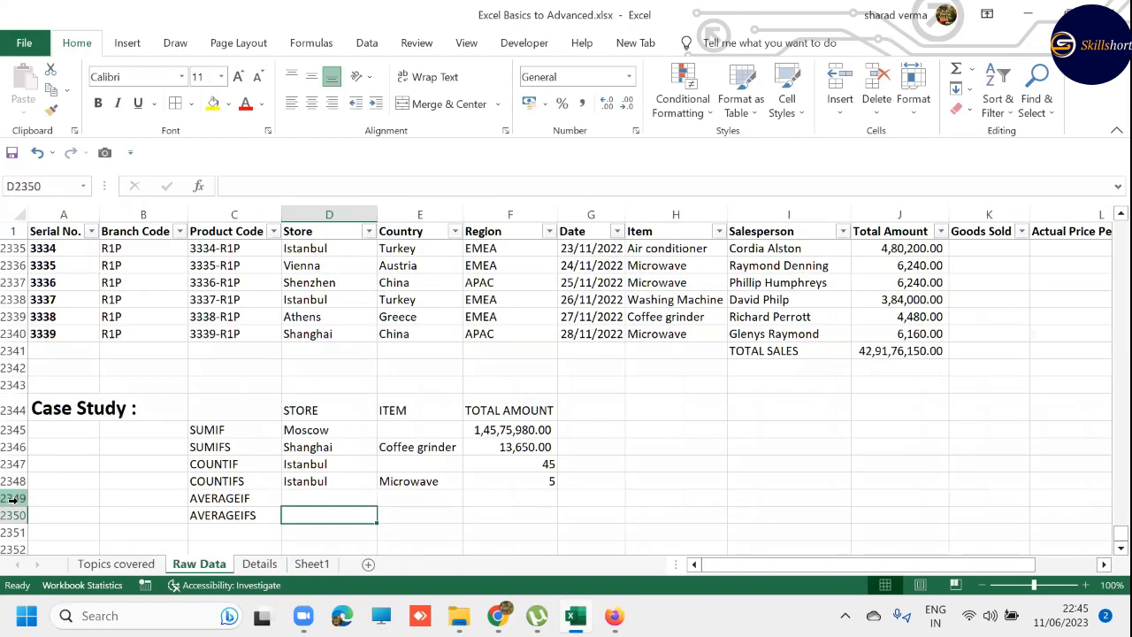
key(ctrl+Up)
key(ctrl+Up)
key(ctrl+Up)
key(ctrl+Up)
key(Down)
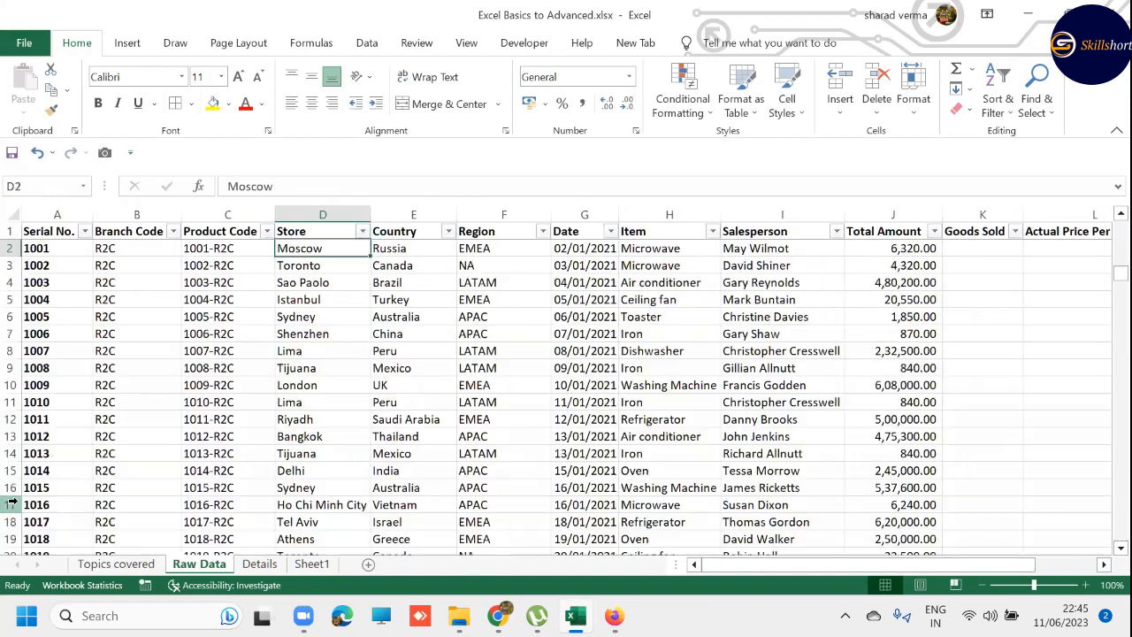
key(Right)
key(Right)
key(Right)
key(Right)
key(Right)
key(Right)
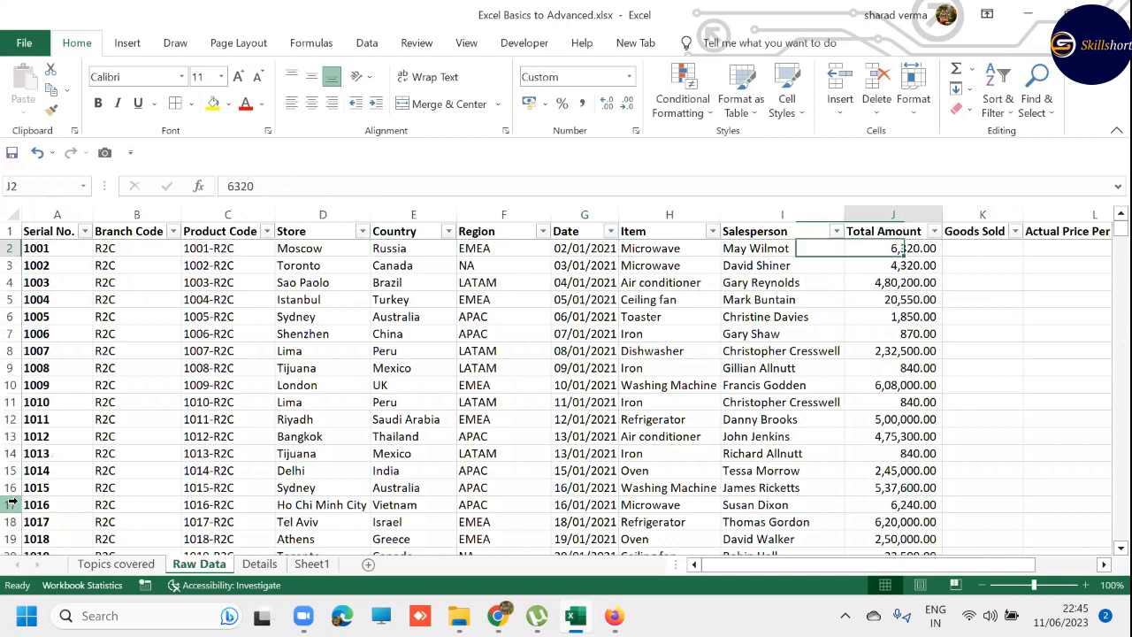
key(Right)
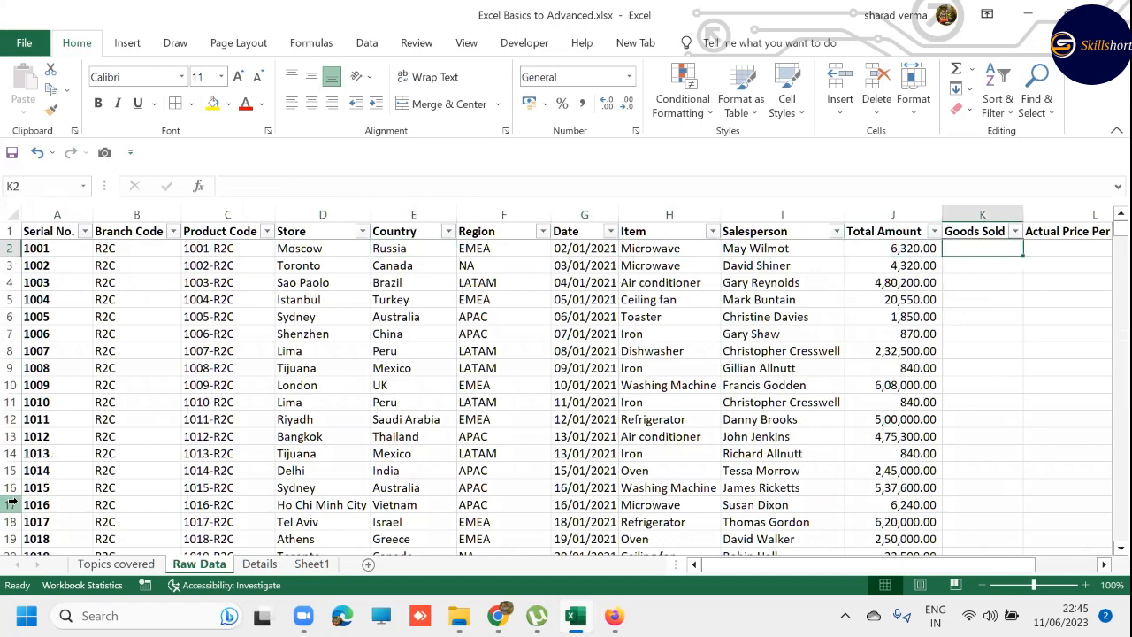
- Compare the Product Code column on Raw Data with the Product Code, Goods Sold and Actual Price Per Goods columns on Details
key(ctrl+Page_Down)
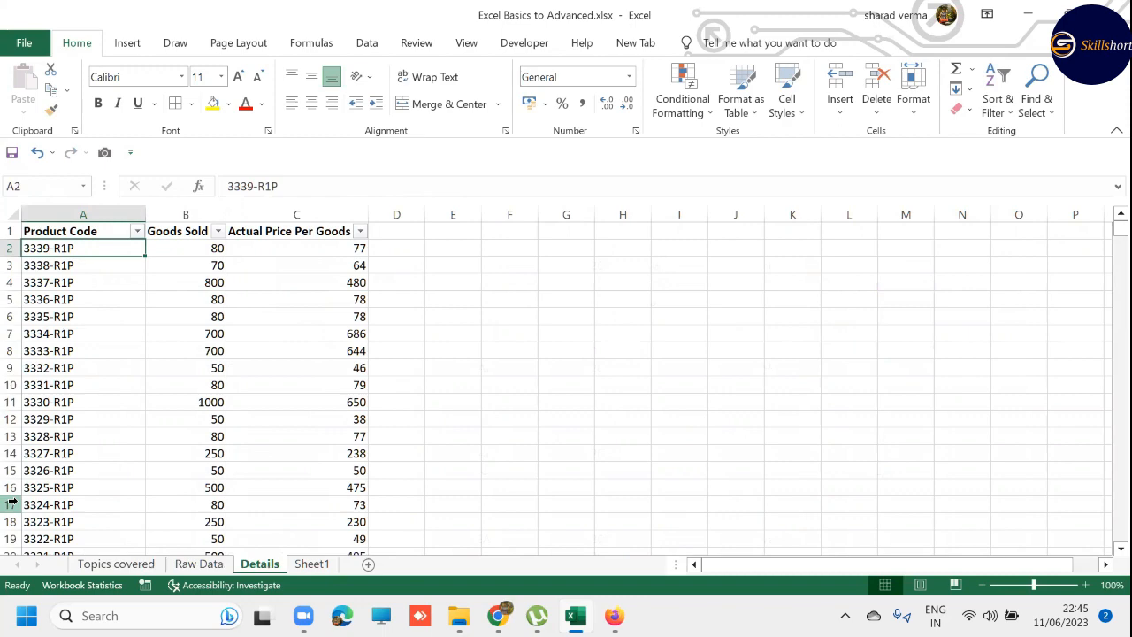
key(ctrl+Page_Up)
key(Left)
key(Left)
key(Left)
key(Left)
key(Left)
key(Left)
key(Left)
key(Left)
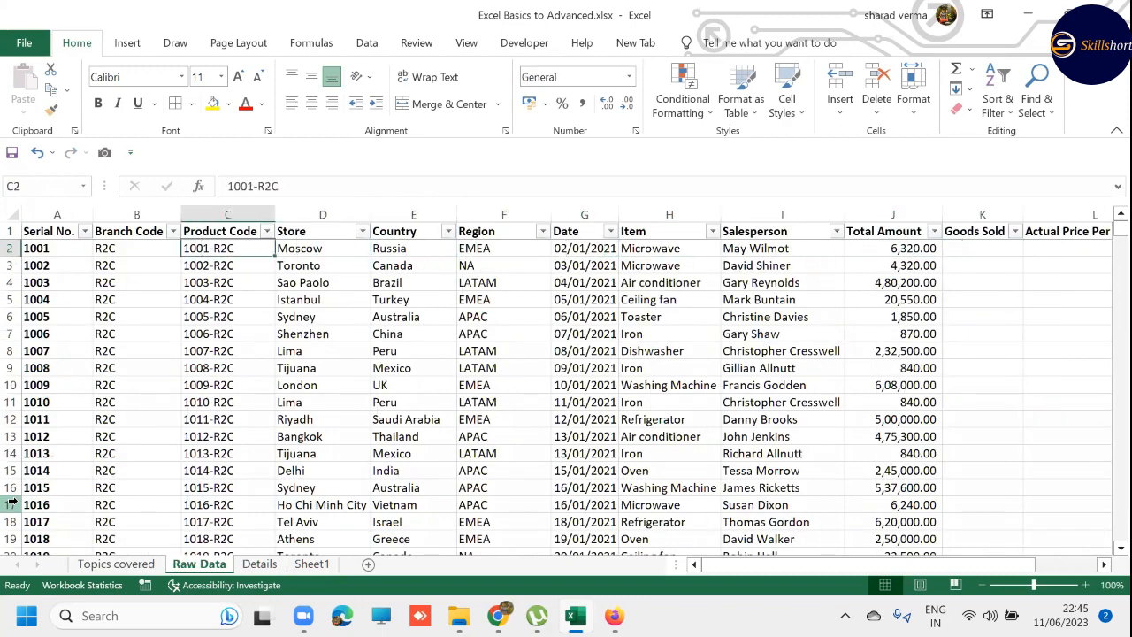
key(Right)
key(Right)
key(Right)
key(Right)
key(Right)
key(Right)
key(Right)
key(Right)
key(Right)
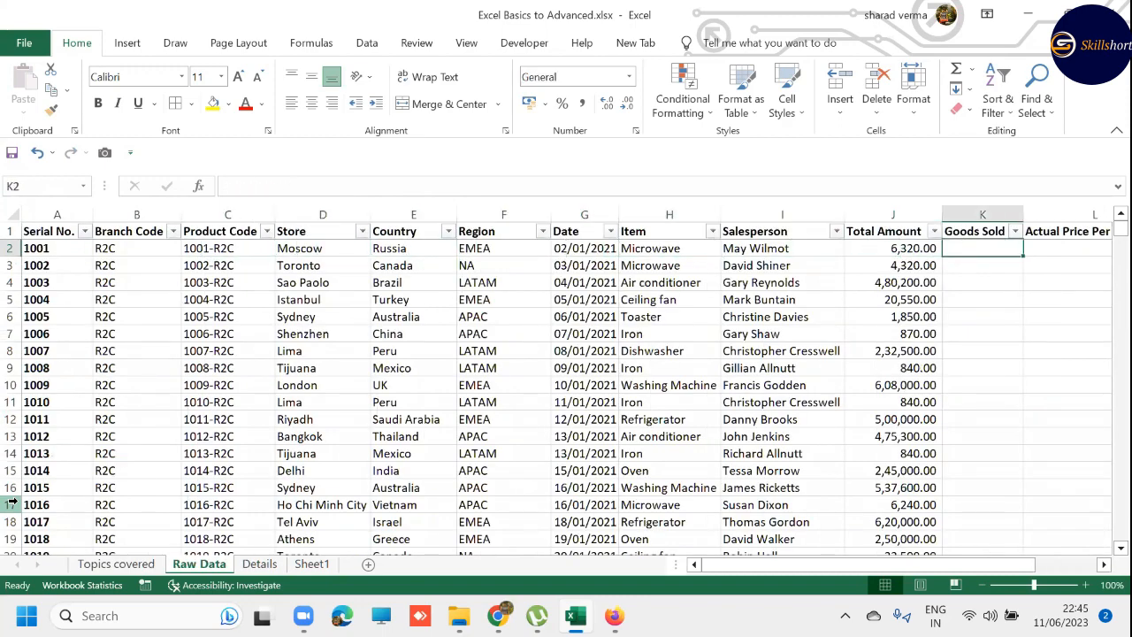
key(ctrl+Page_Down)
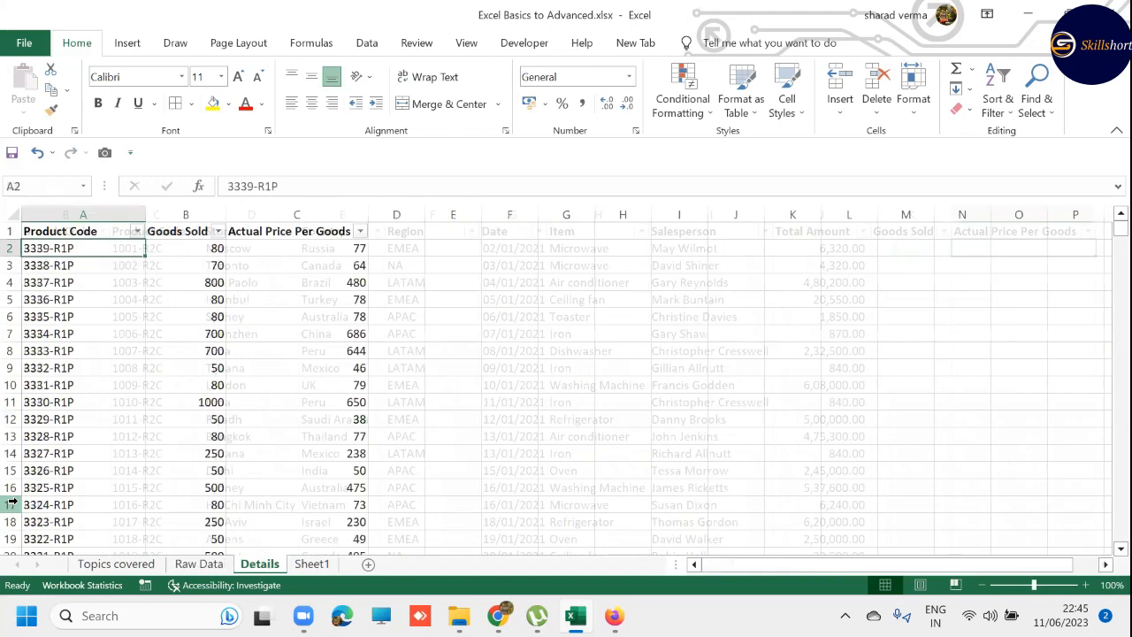
key(Right)
key(Right)
key(Left)
key(Left)
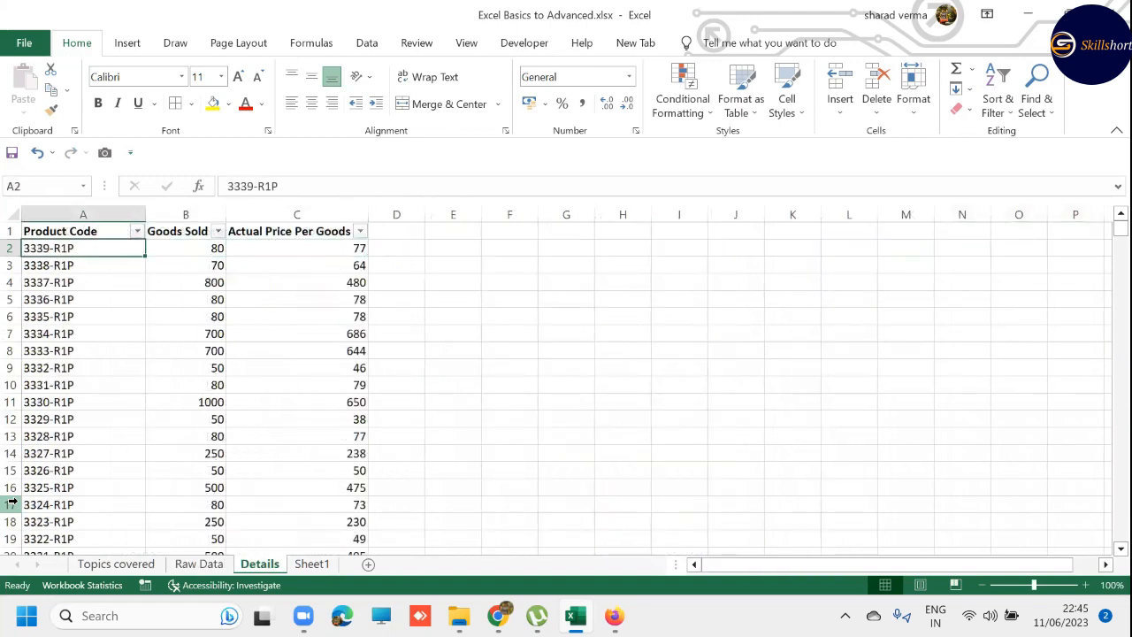
- Copy product code 1001-R2C from C2 on Raw Data and find its Goods Sold entry on the Details sheet
key(ctrl+Page_Up)
key(Home)
key(Right)
key(Right)
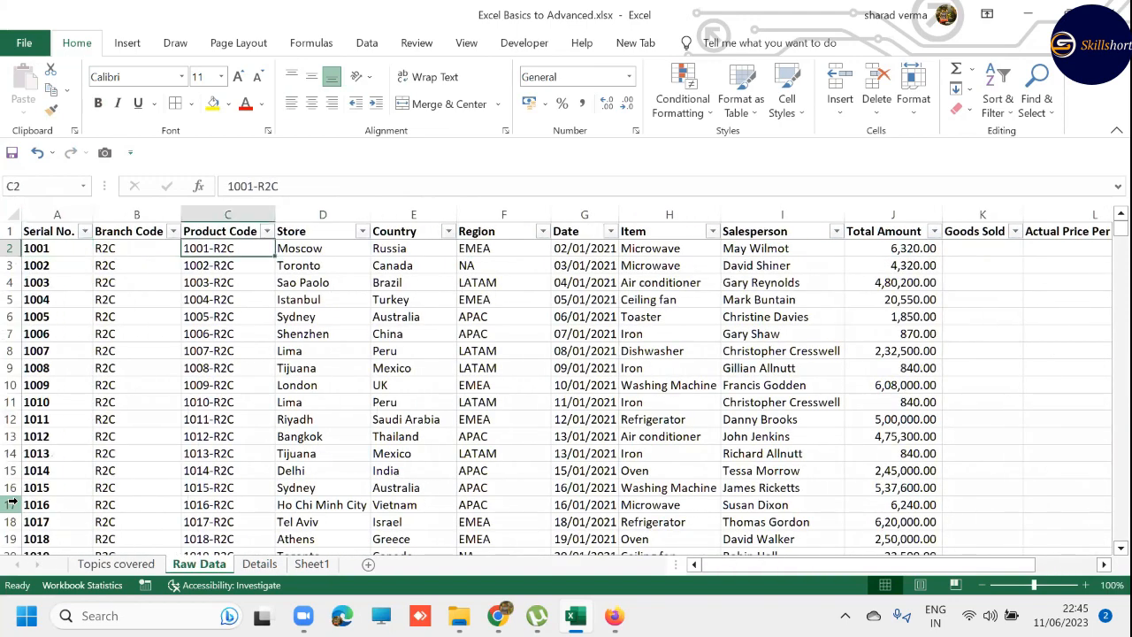
key(ctrl+c)
key(ctrl+Page_Down)
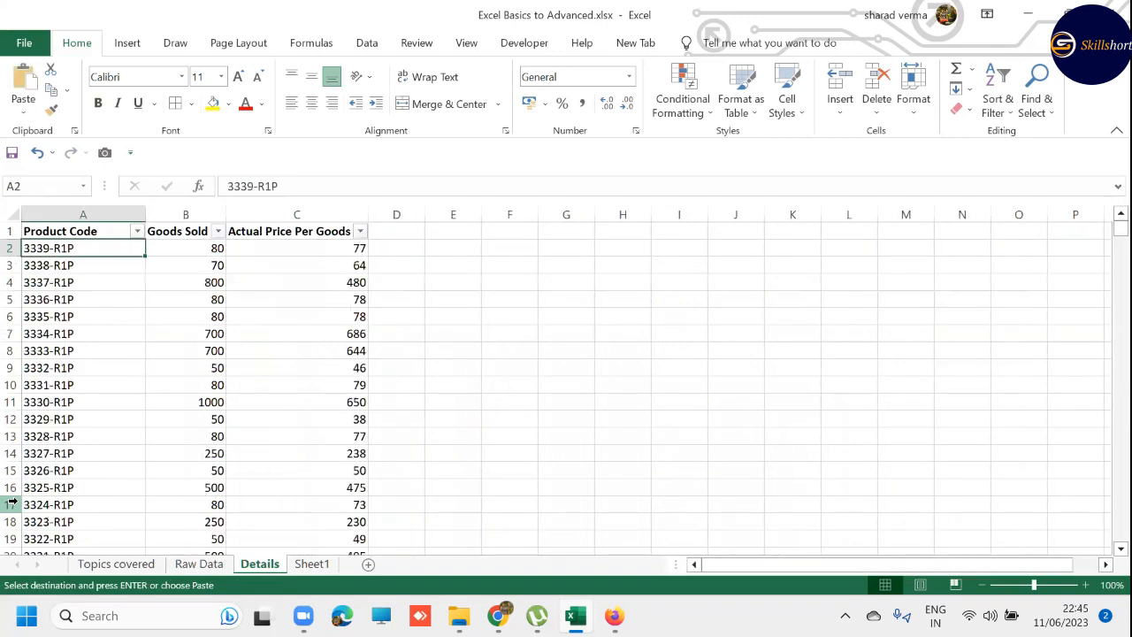
key(ctrl+f)
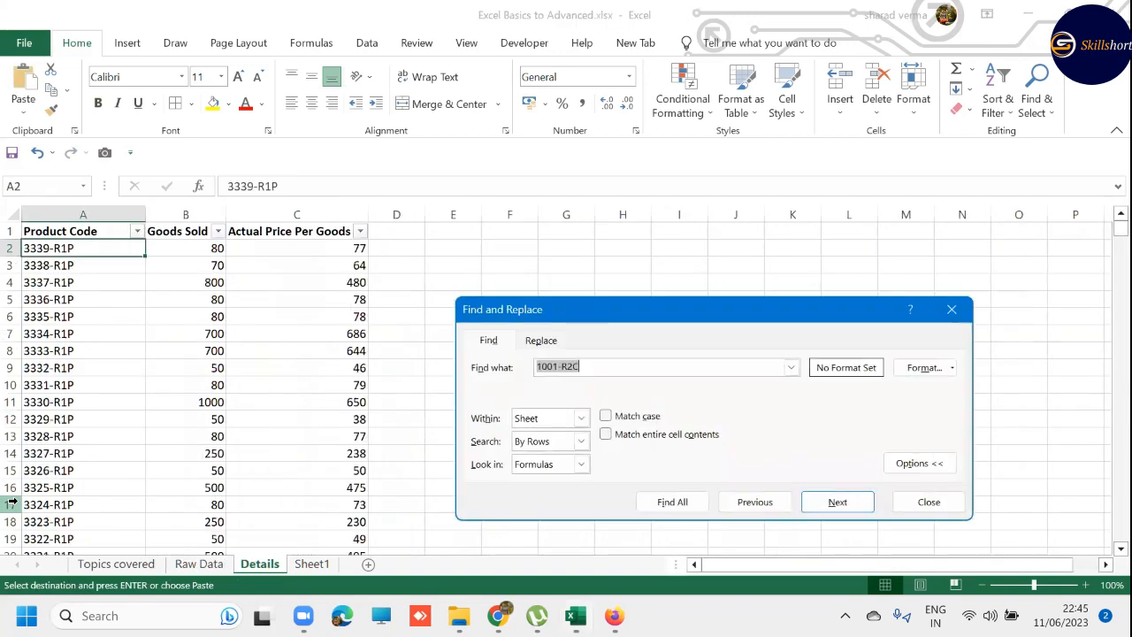
key(ctrl+v)
key(Return)
key(Escape)
key(Right)
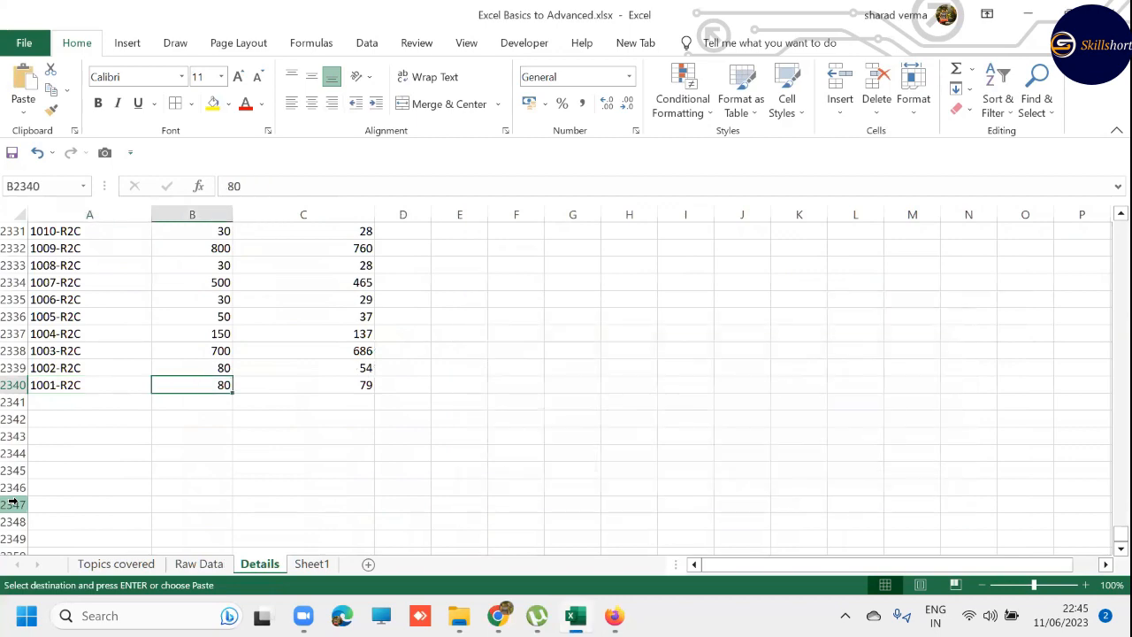
- Enter 80 manually as the Goods Sold value in K2 on the Raw Data sheet
key(ctrl+Page_Up)
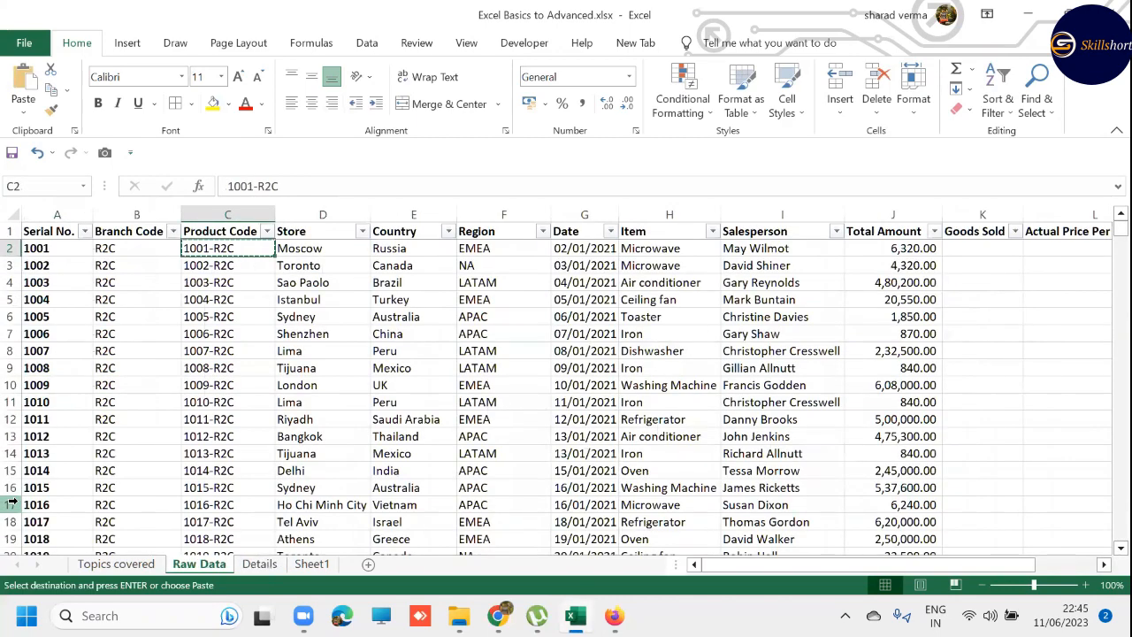
key(Right)
key(Right)
key(Right)
key(Right)
key(Right)
key(Right)
key(Right)
key(Right)
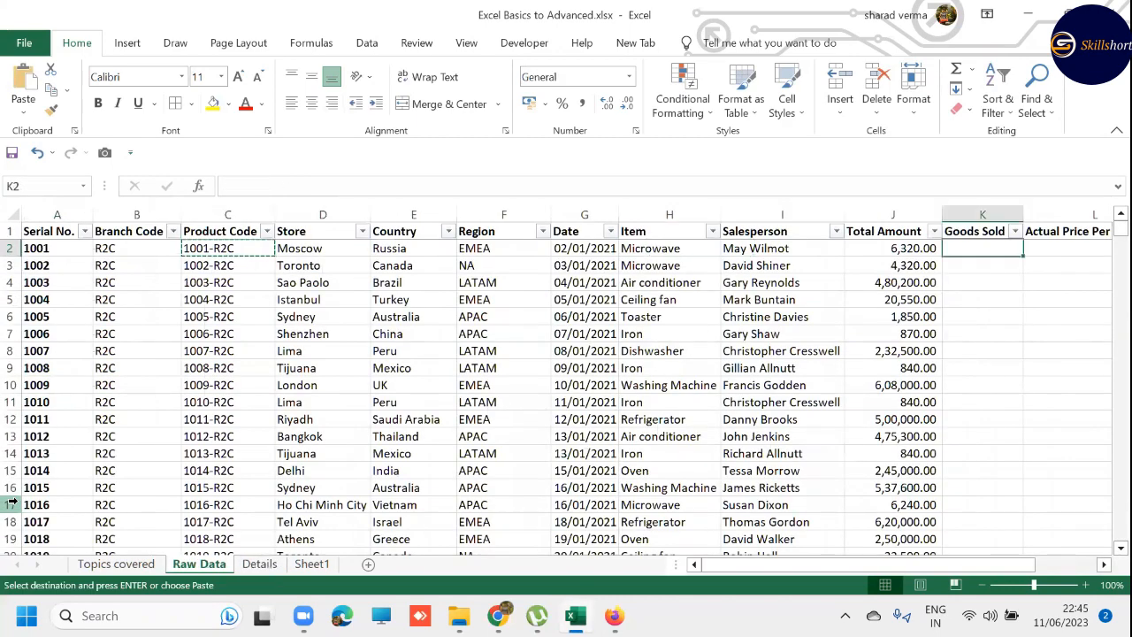
text(80)
key(Return)
key(Right)
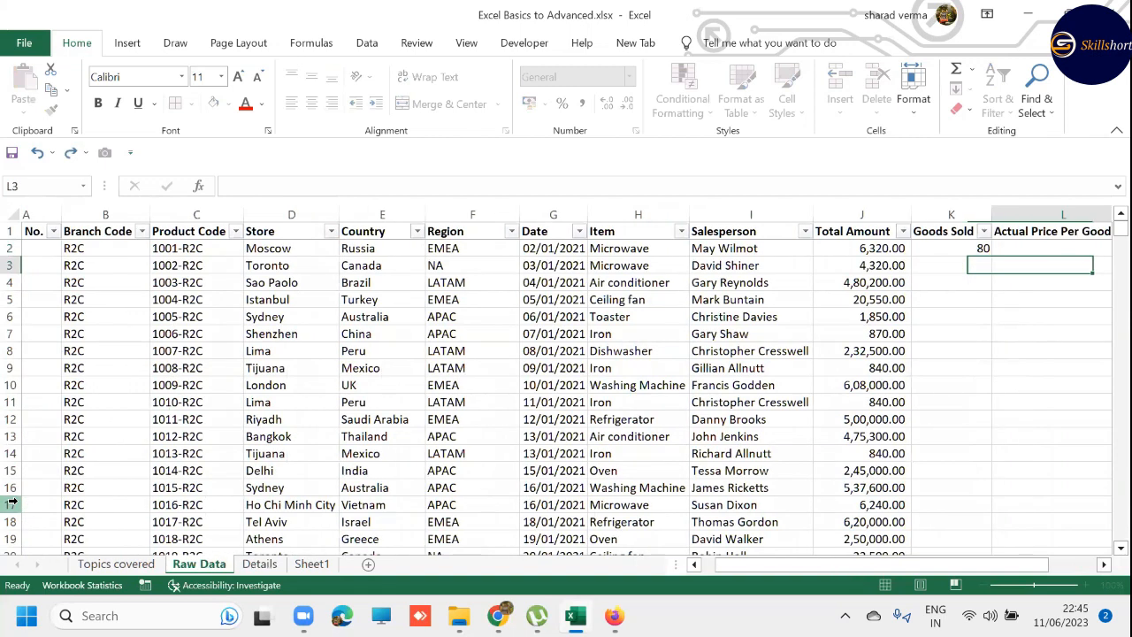
- Clear the manually entered Goods Sold value from K2
key(ctrl+Page_Down)
key(ctrl+Page_Up)
key(Up)
key(Left)
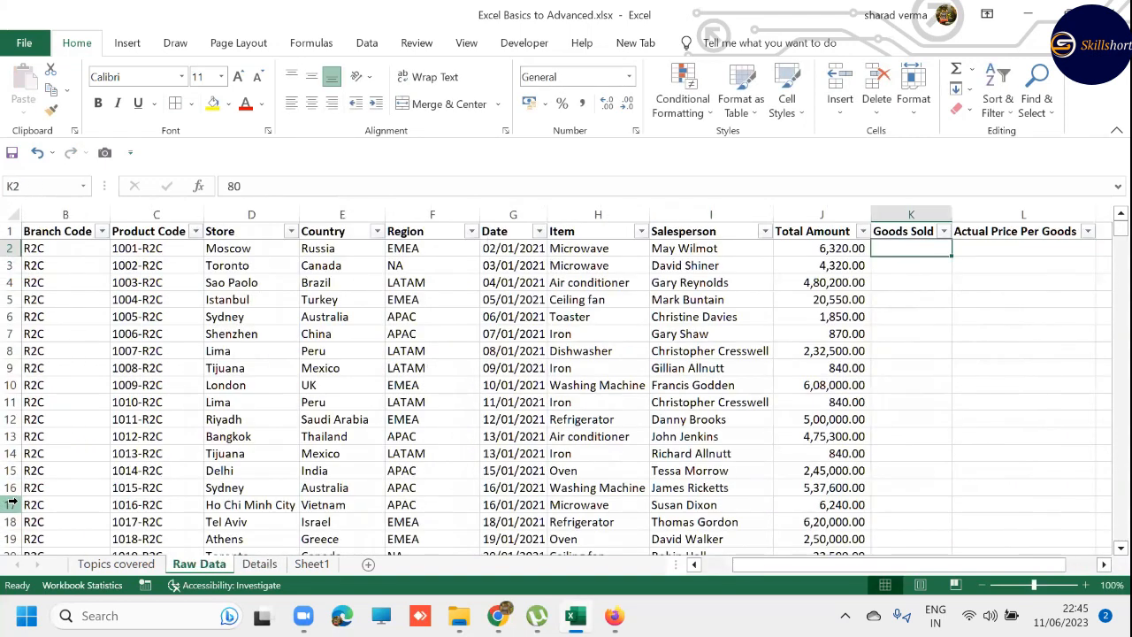
key(Delete)
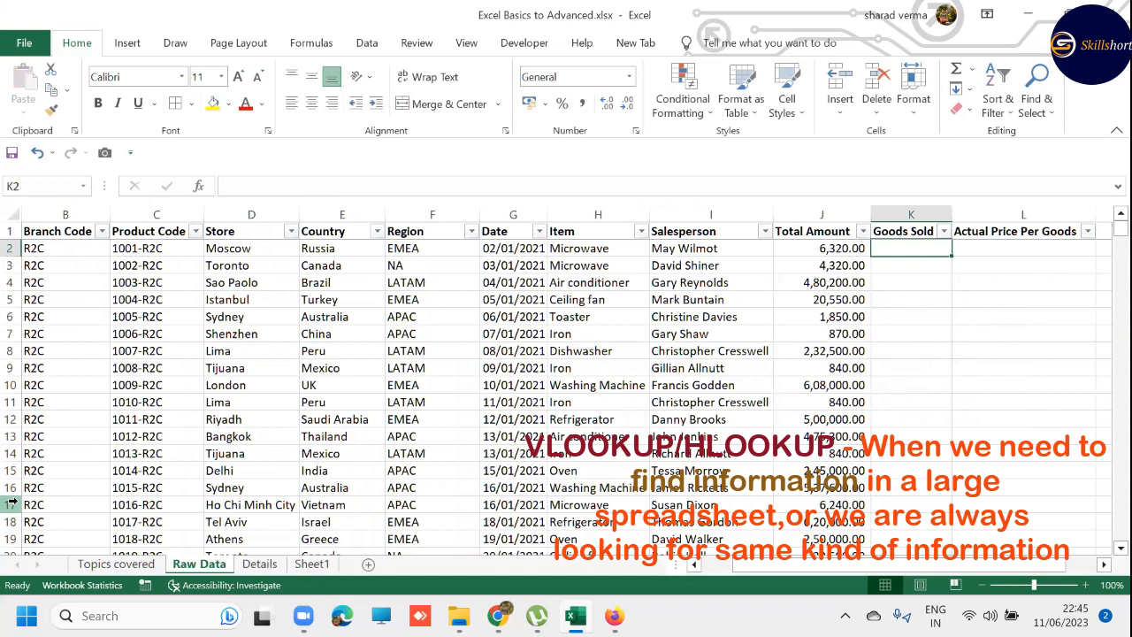
- Begin a VLOOKUP formula in K2 with the product code in C2 as the lookup value
text(=)
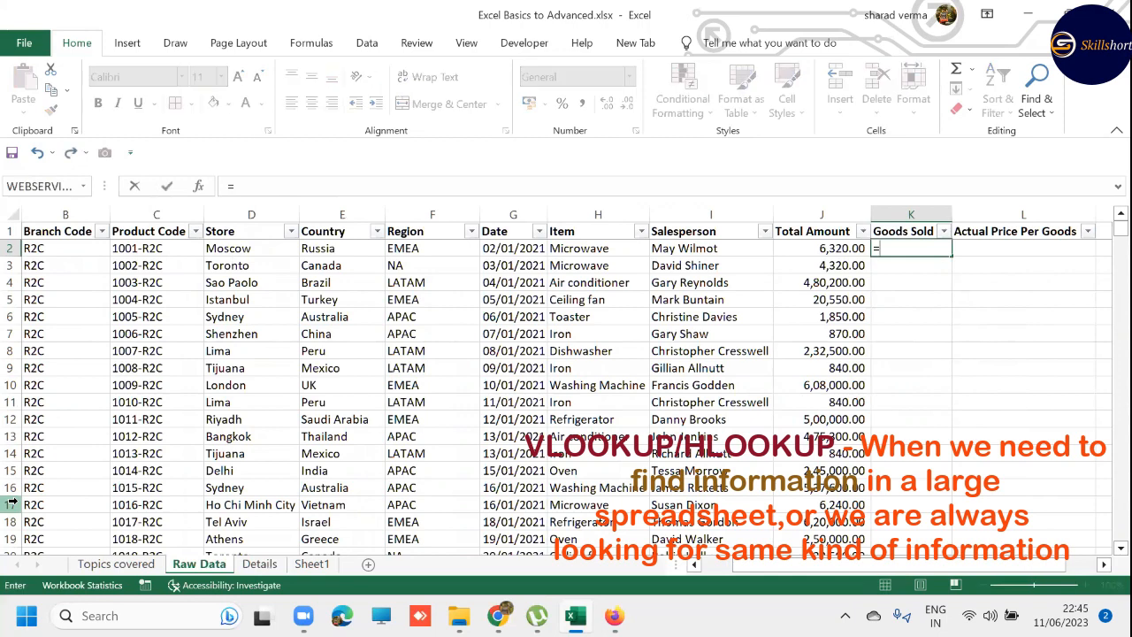
text(VLOOKUP()
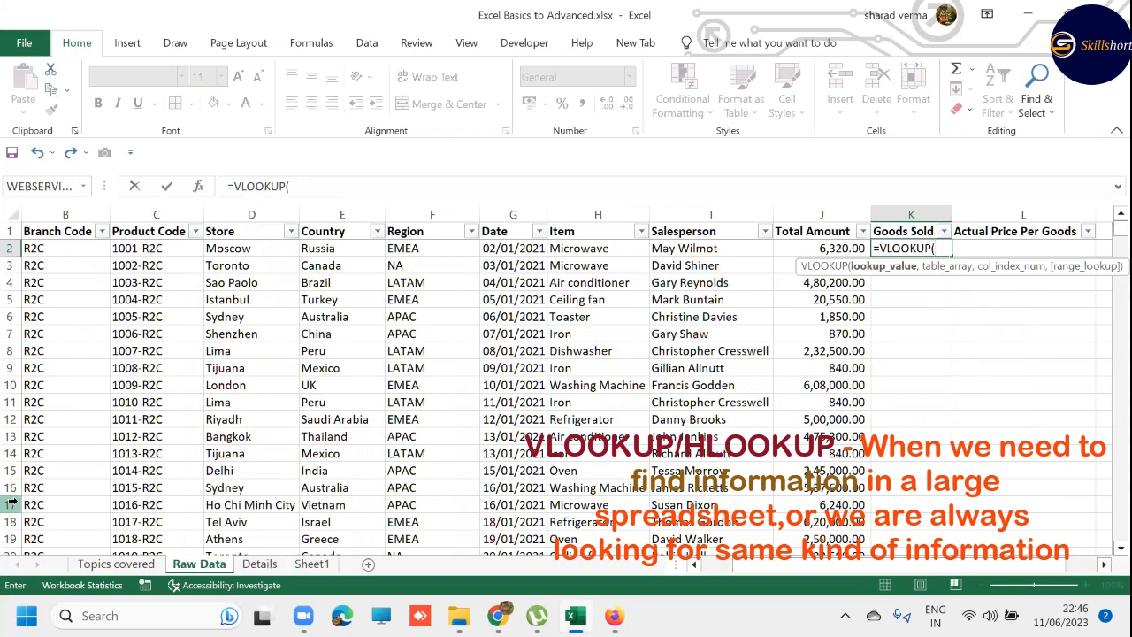
click(141, 247)
text(,)
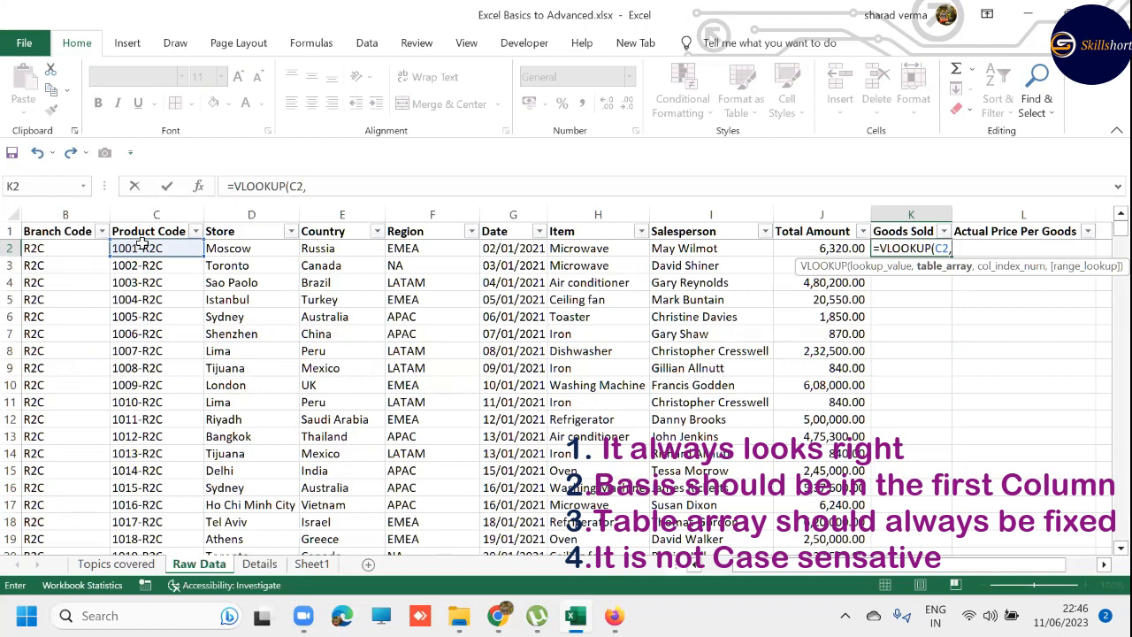
- Set the VLOOKUP table array to the Details range A2:C2340, fixed as the absolute reference Details!$A$2:$C$2340
key(ctrl+Page_Down)
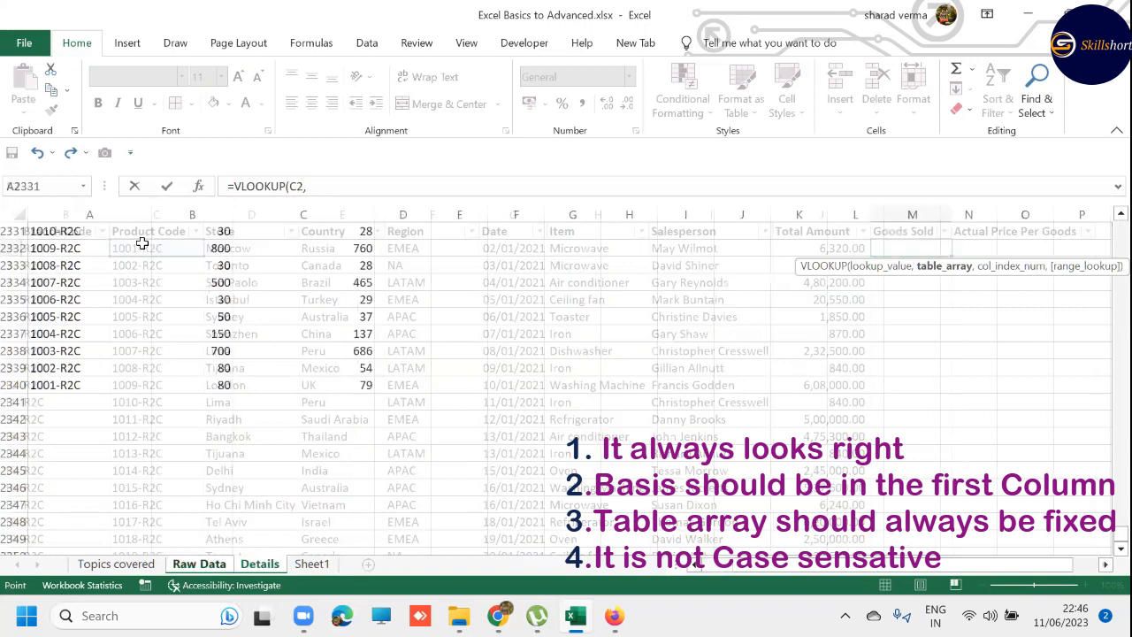
key(ctrl+Home)
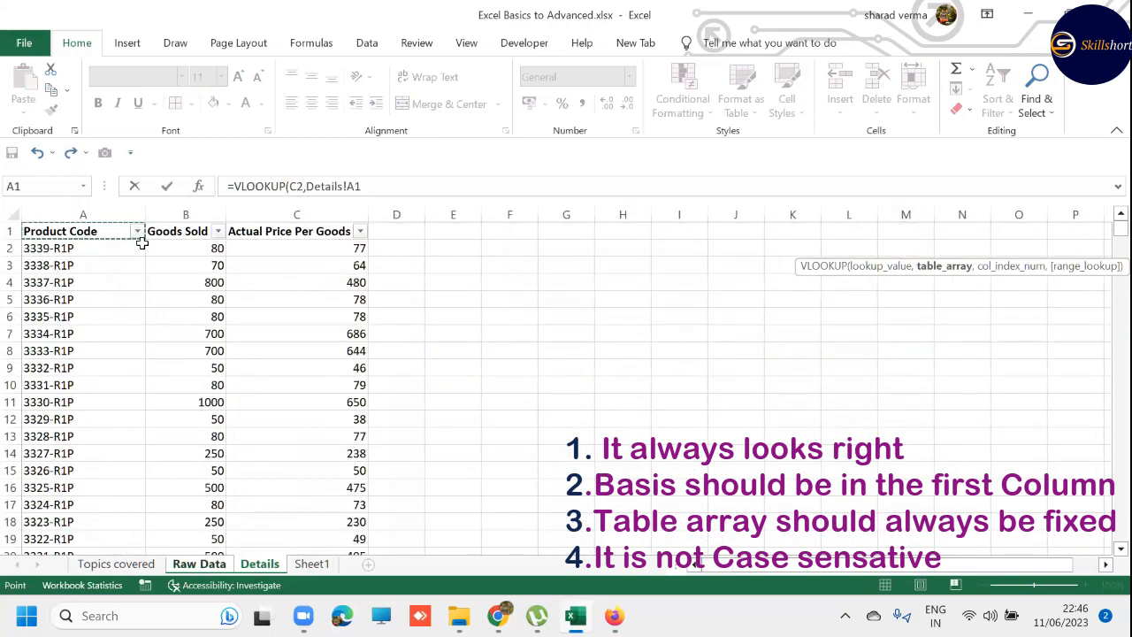
key(Down)
key(shift+Right)
key(shift+Right)
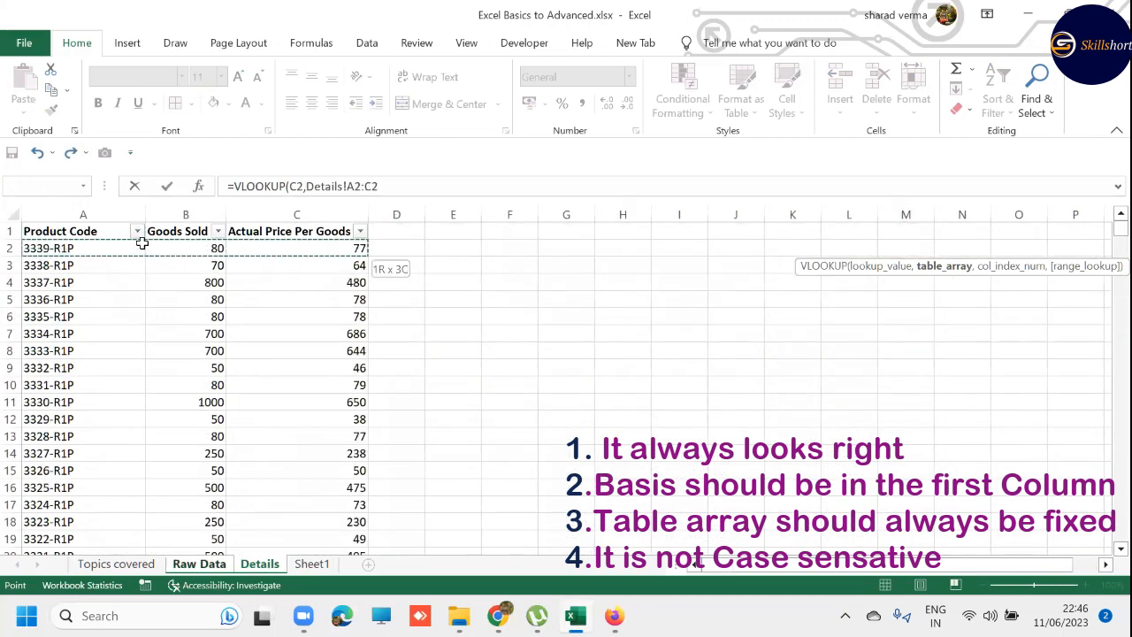
key(ctrl+shift+Down)
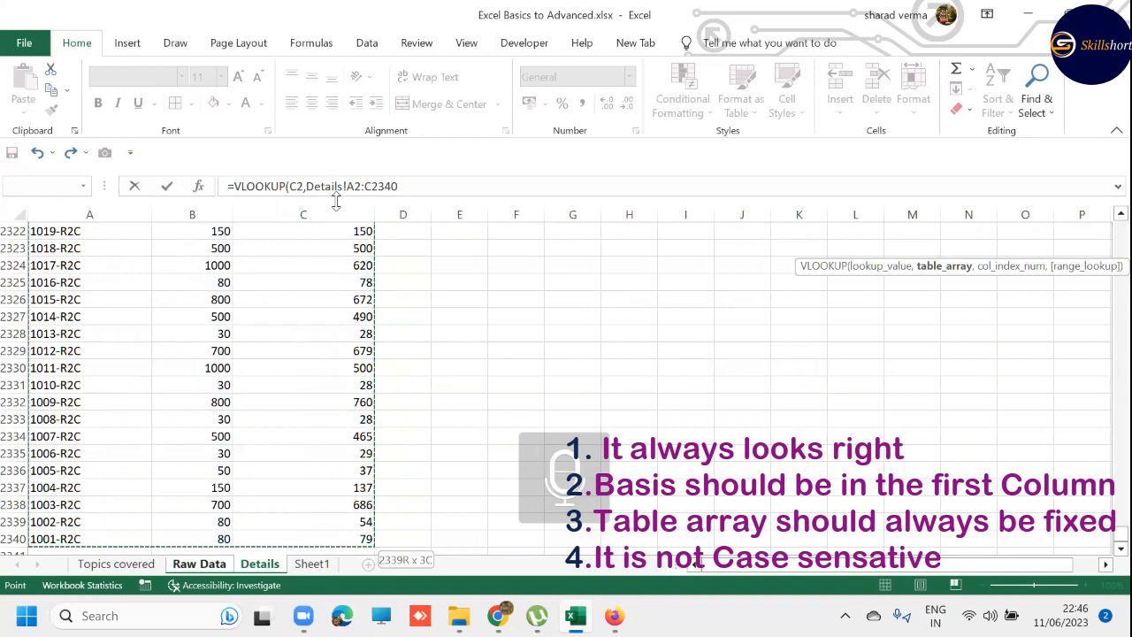
key(F4)
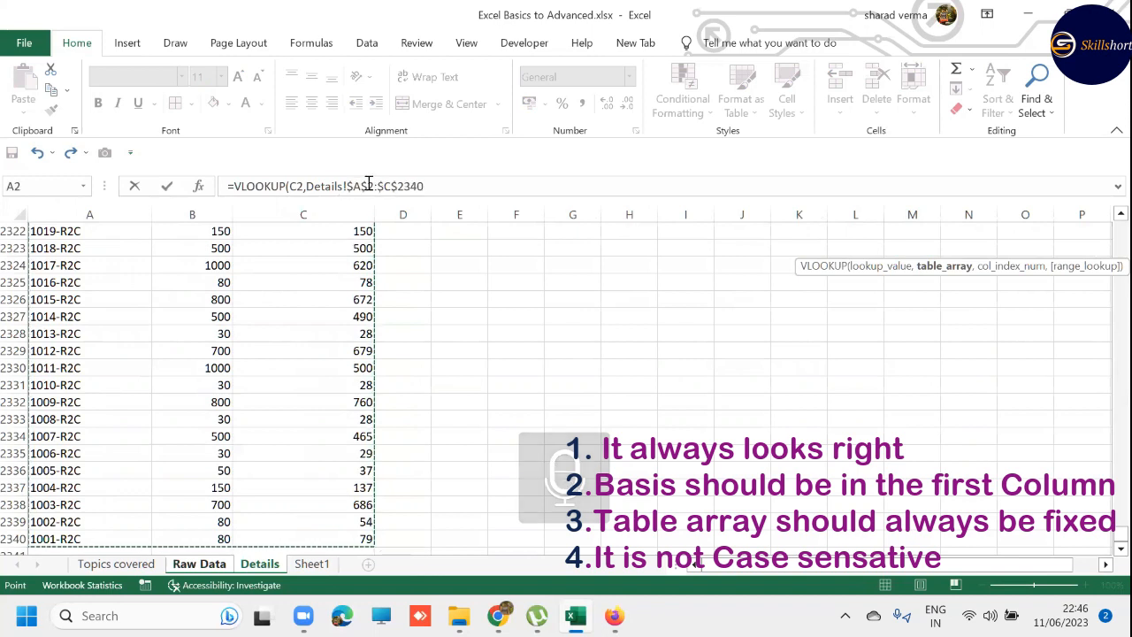
click(432, 187)
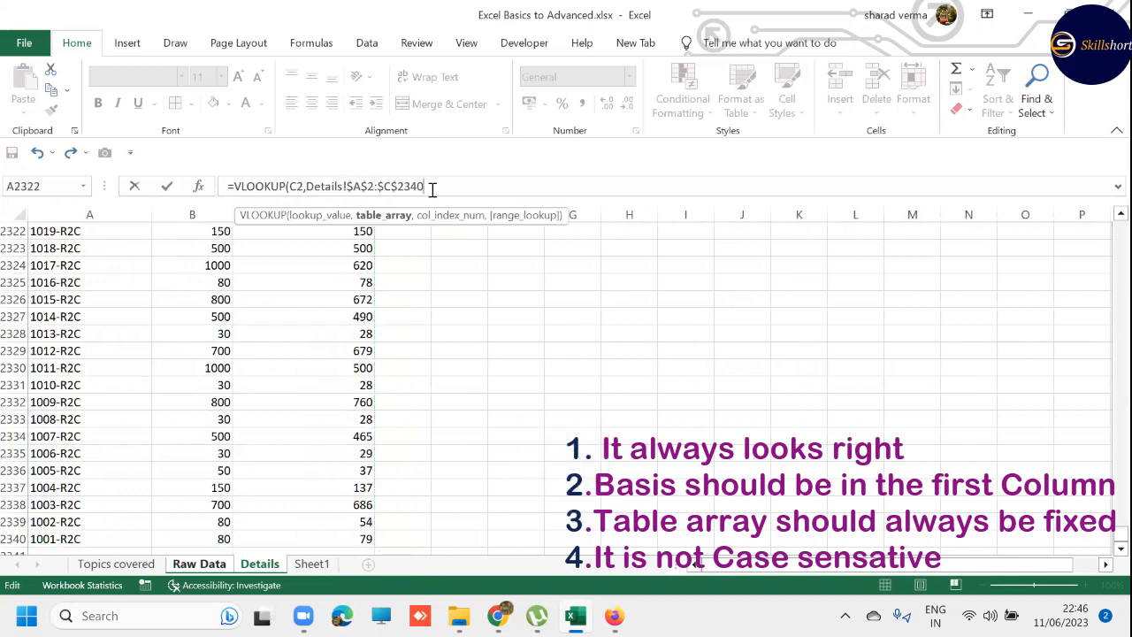
text(,)
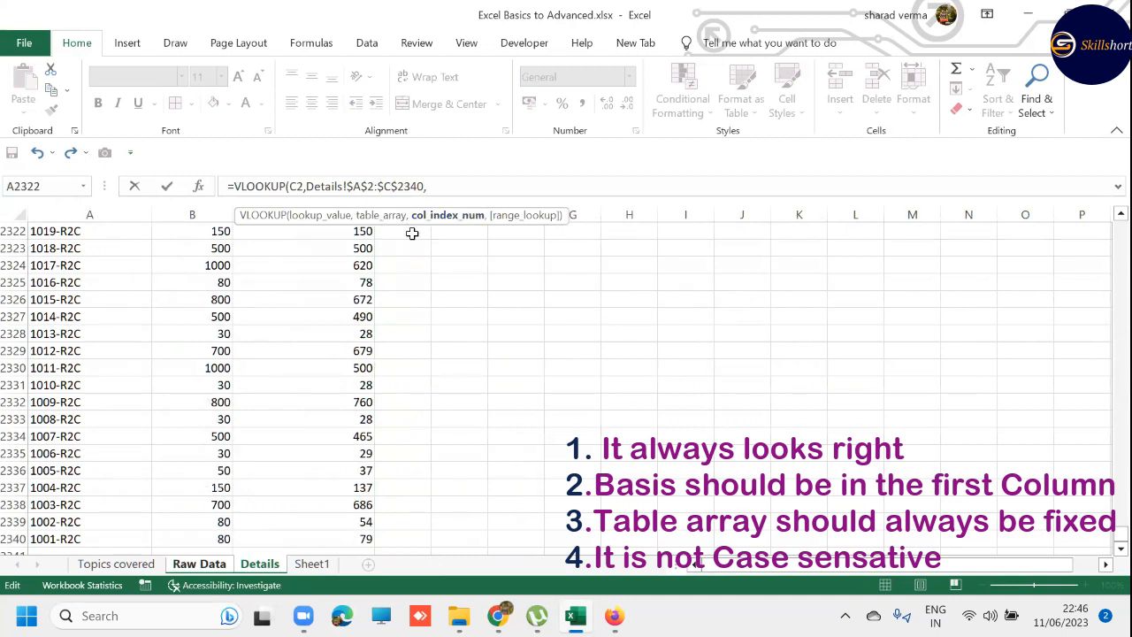
- Review the VLOOKUP arguments and complete the K2 formula with column index number 2
click(314, 216)
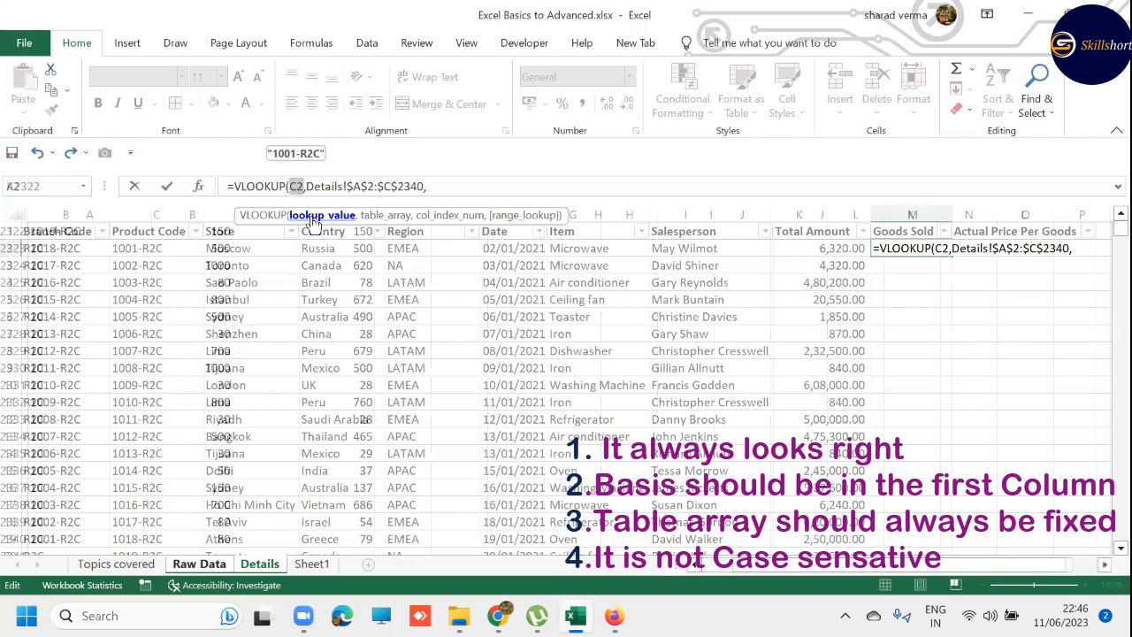
click(387, 218)
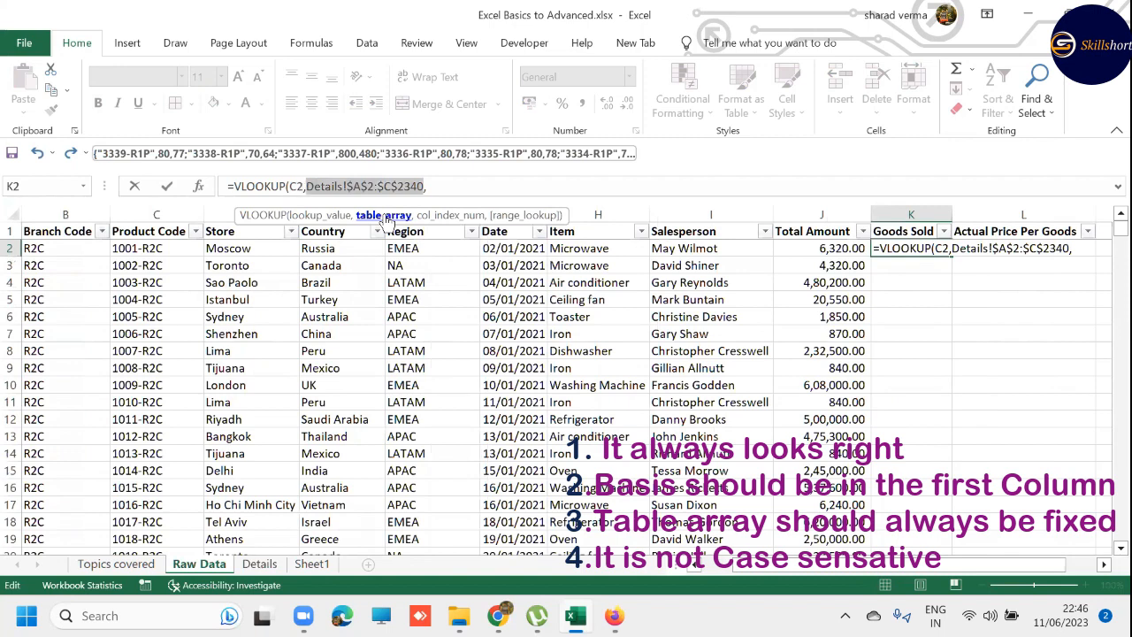
click(449, 216)
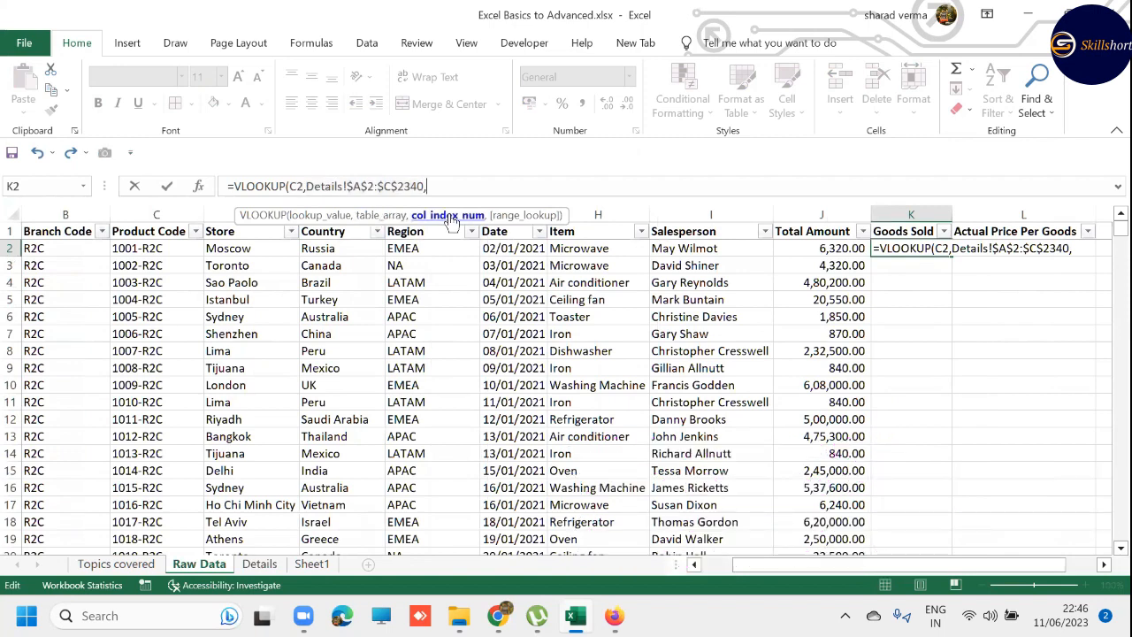
key(ctrl+Page_Down)
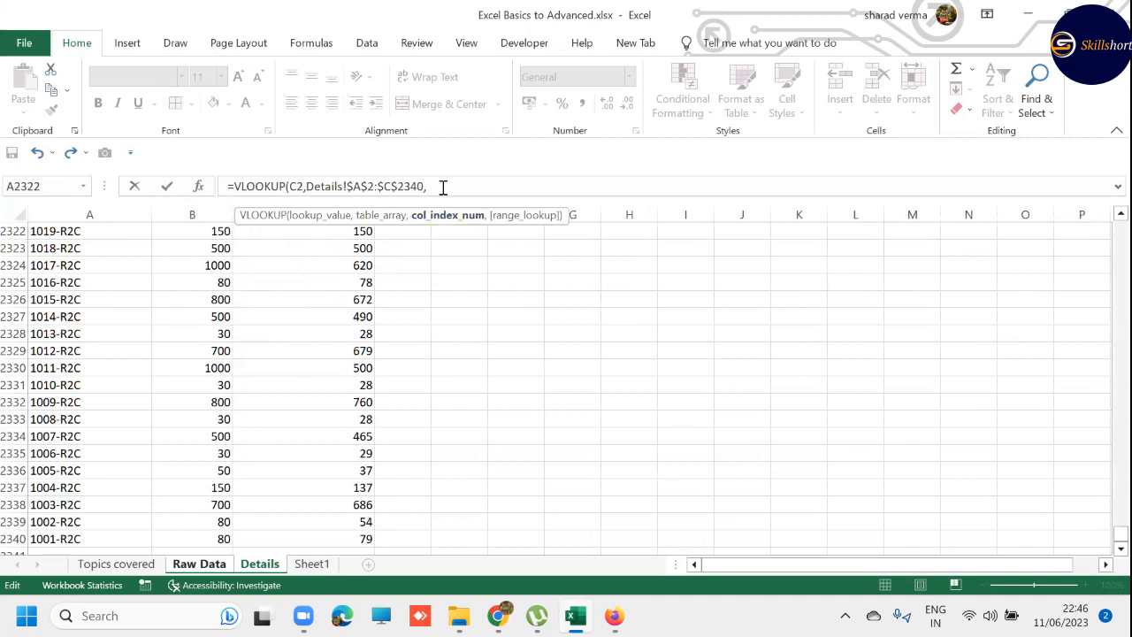
text(2))
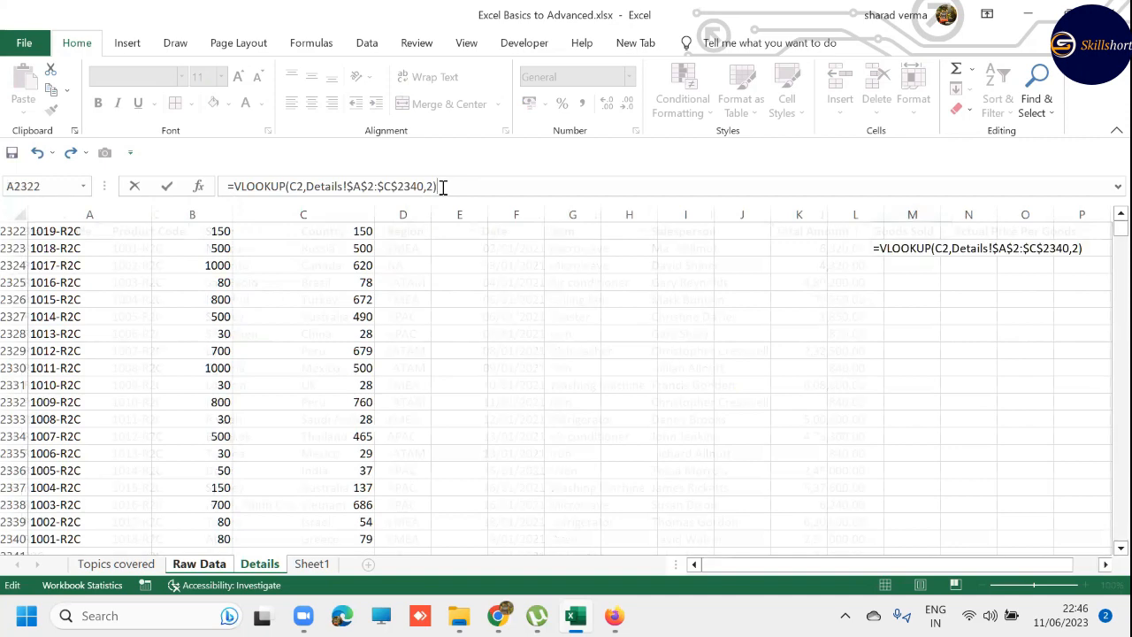
key(Return)
key(Up)
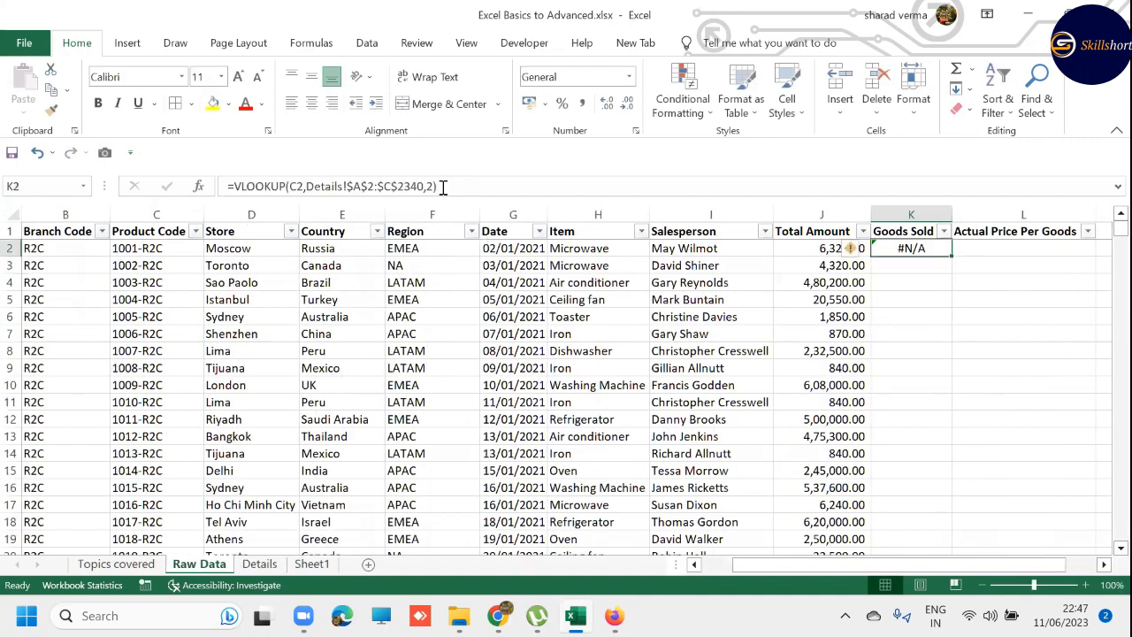
key(ctrl+Page_Down)
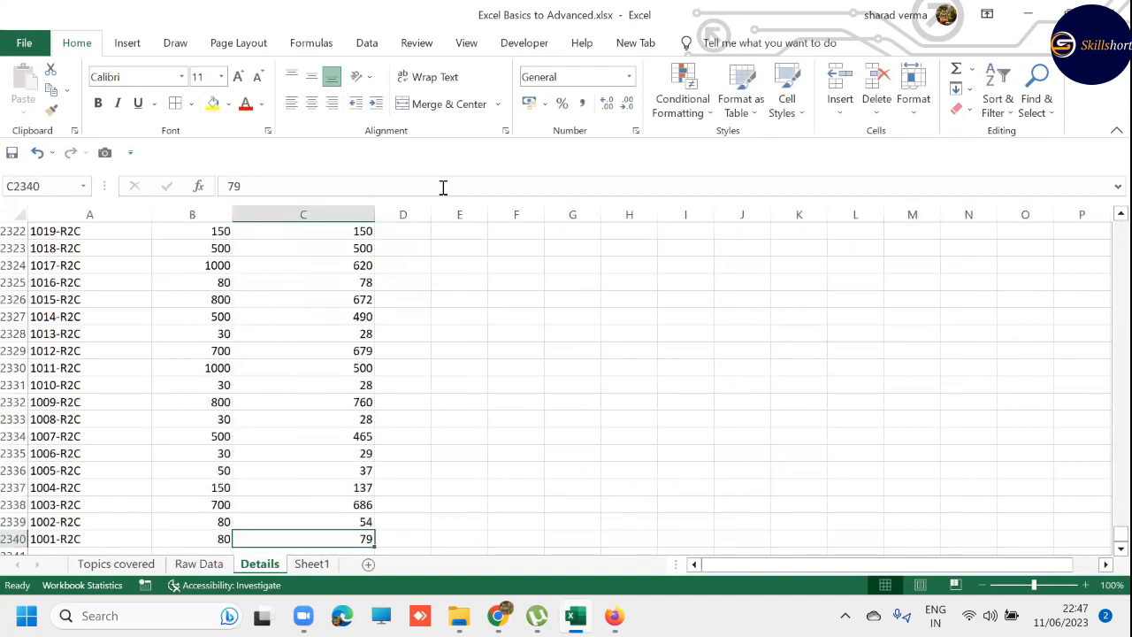
- Compare product code 1001-R2C in the last row of Details with the product code in C2 of Raw Data
key(Left)
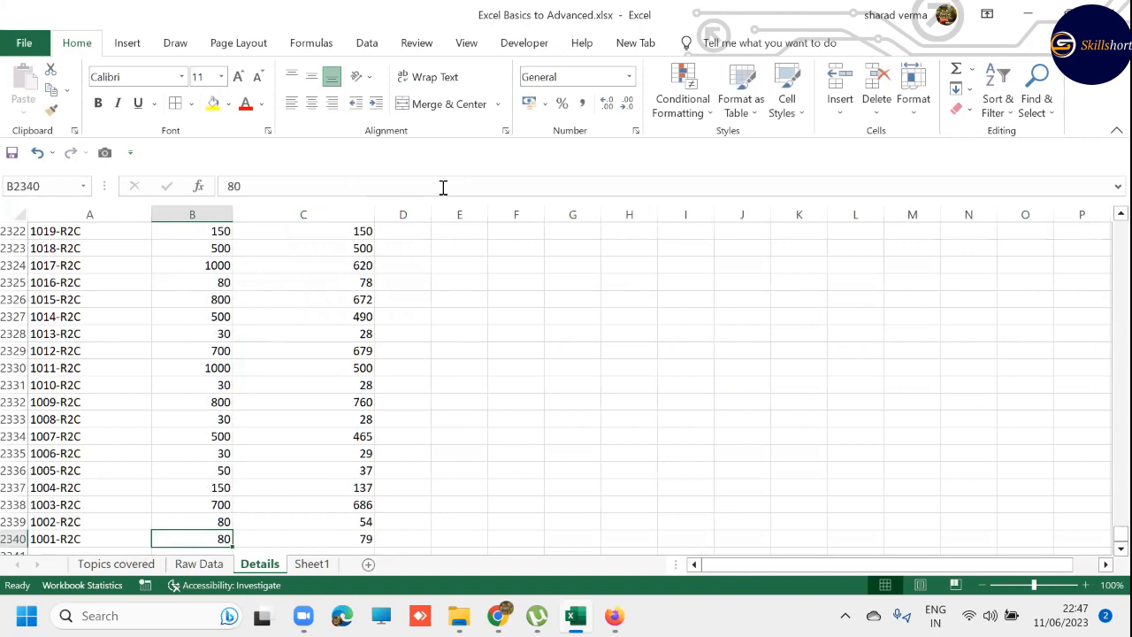
key(Left)
key(ctrl+Page_Up)
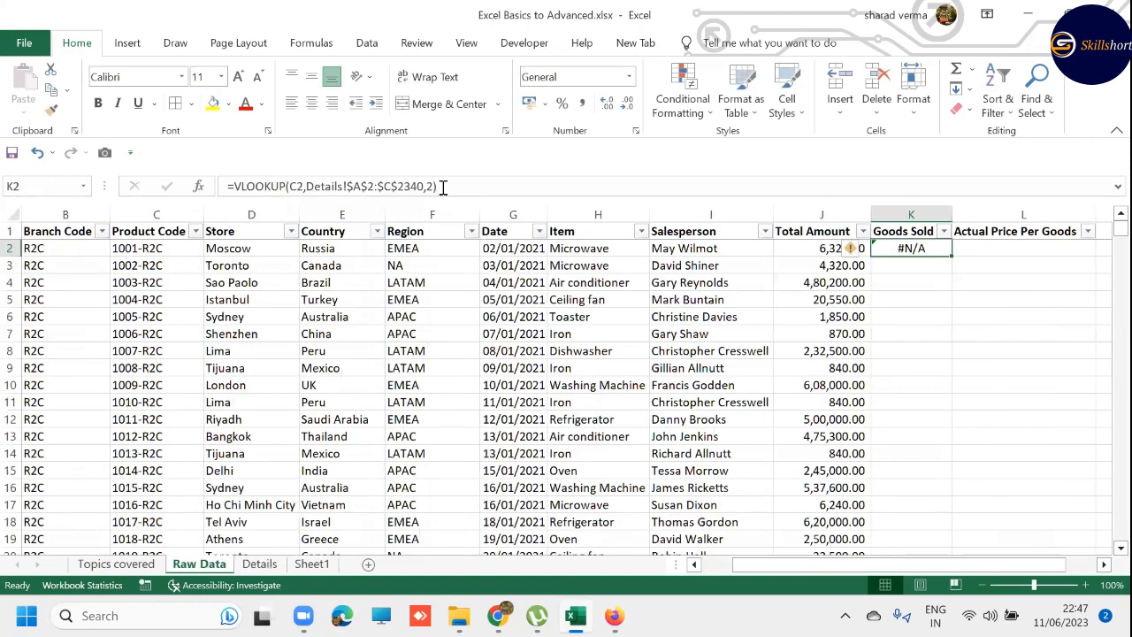
key(Left)
key(Left)
key(Left)
key(Left)
key(Left)
key(Left)
key(Left)
key(Left)
key(Down)
key(Up)
key(Up)
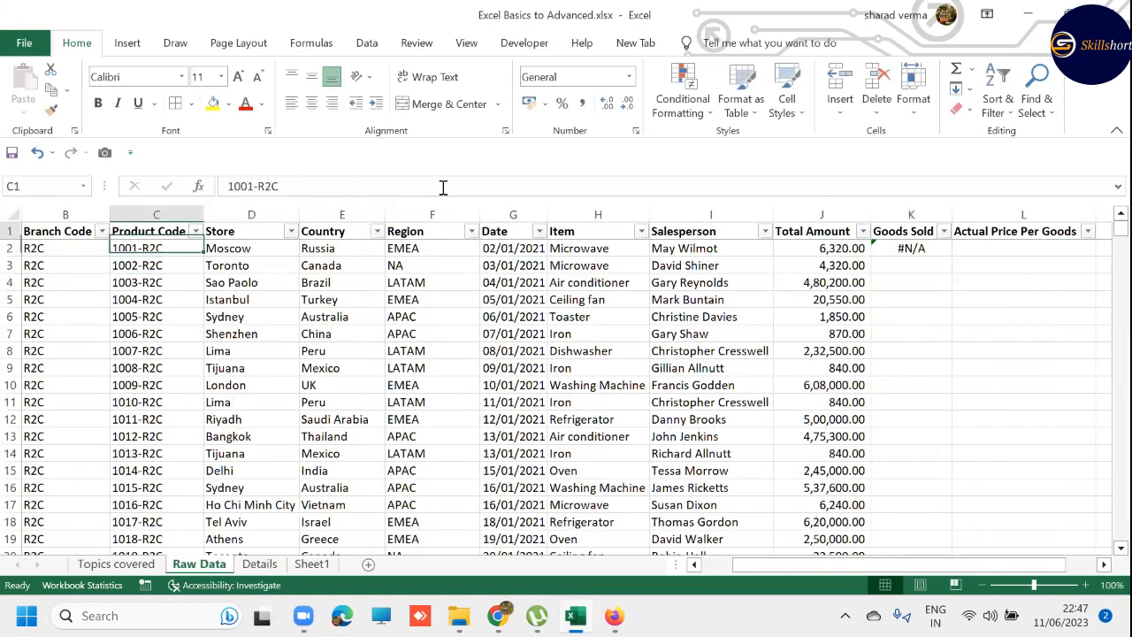
key(Down)
key(Right)
key(Right)
key(Right)
key(Right)
key(Right)
key(Right)
key(Right)
key(Right)
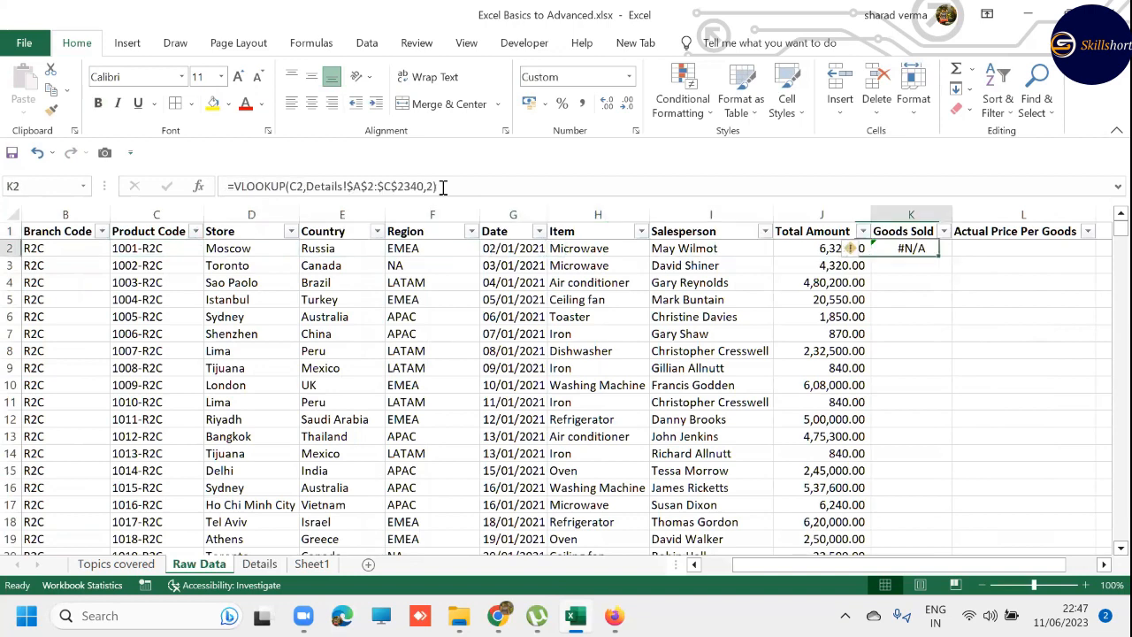
- Add FALSE as the range lookup argument of the VLOOKUP in K2 for an exact match
key(F2)
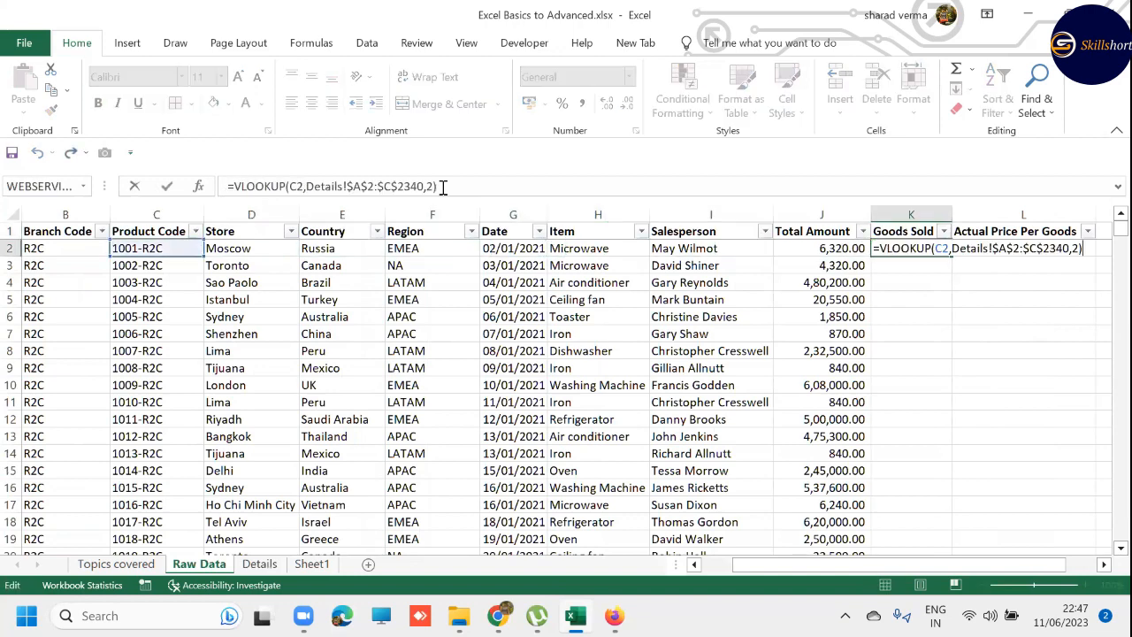
key(Left)
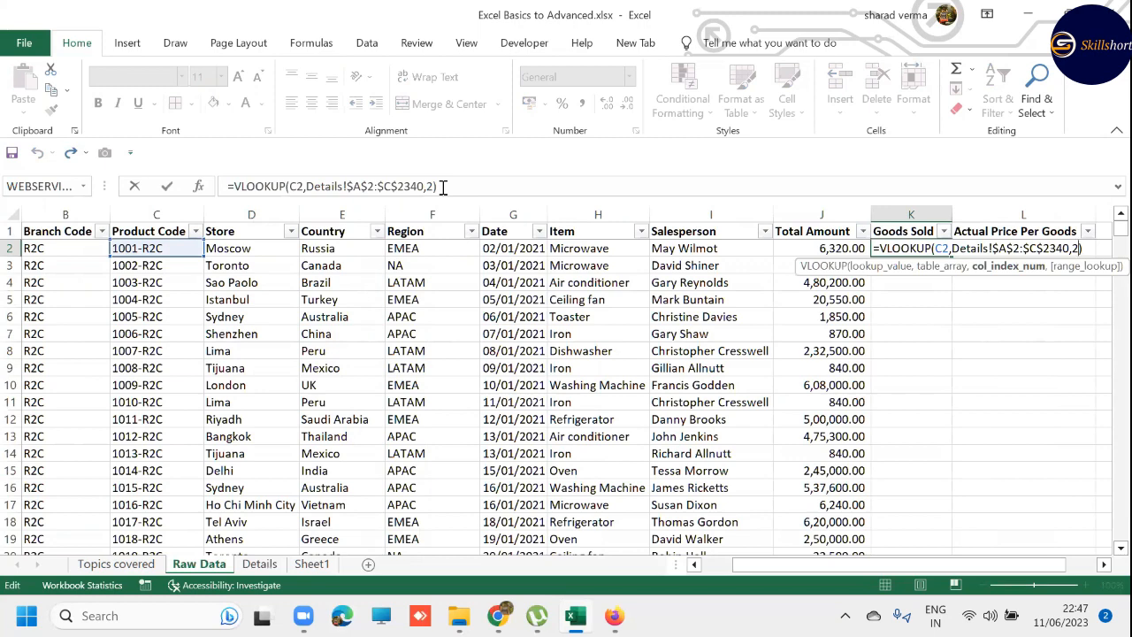
text(,)
key(Down)
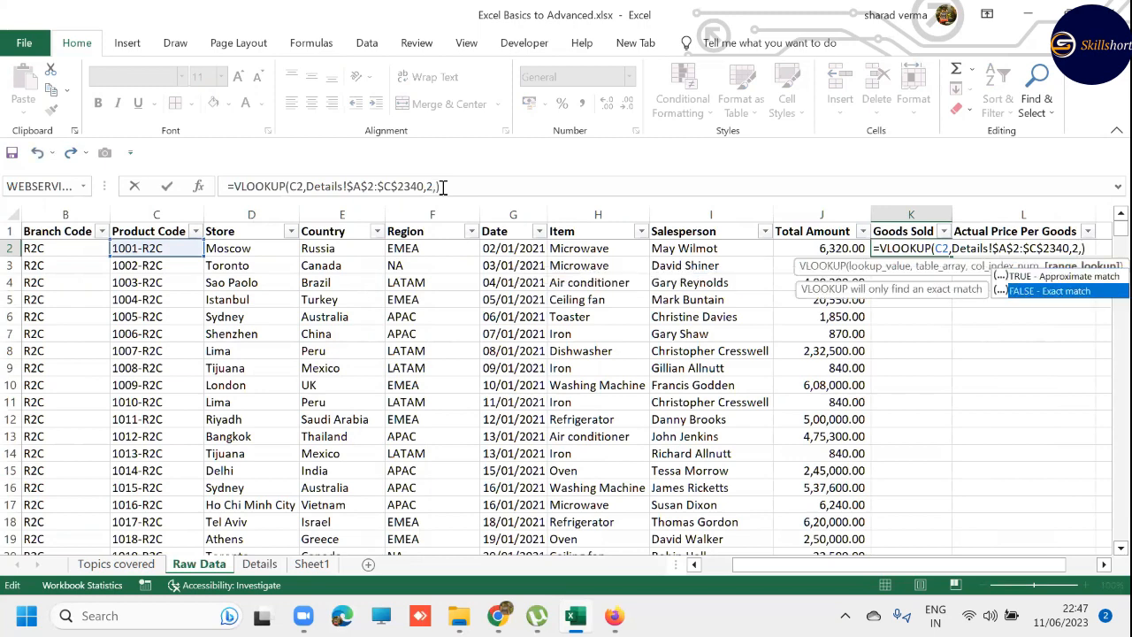
key(Tab)
key(ctrl+Return)
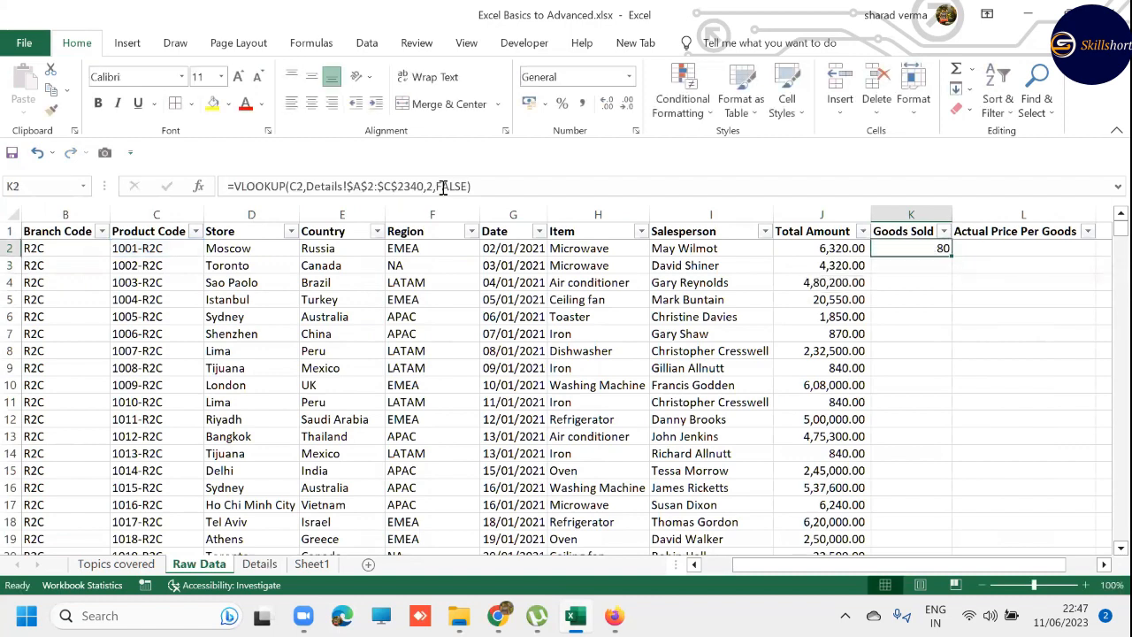
- Replace FALSE with 0 as the range lookup argument in K2, giving =VLOOKUP(C2,Details!$A$2:$C$2340,2,0)
key(F2)
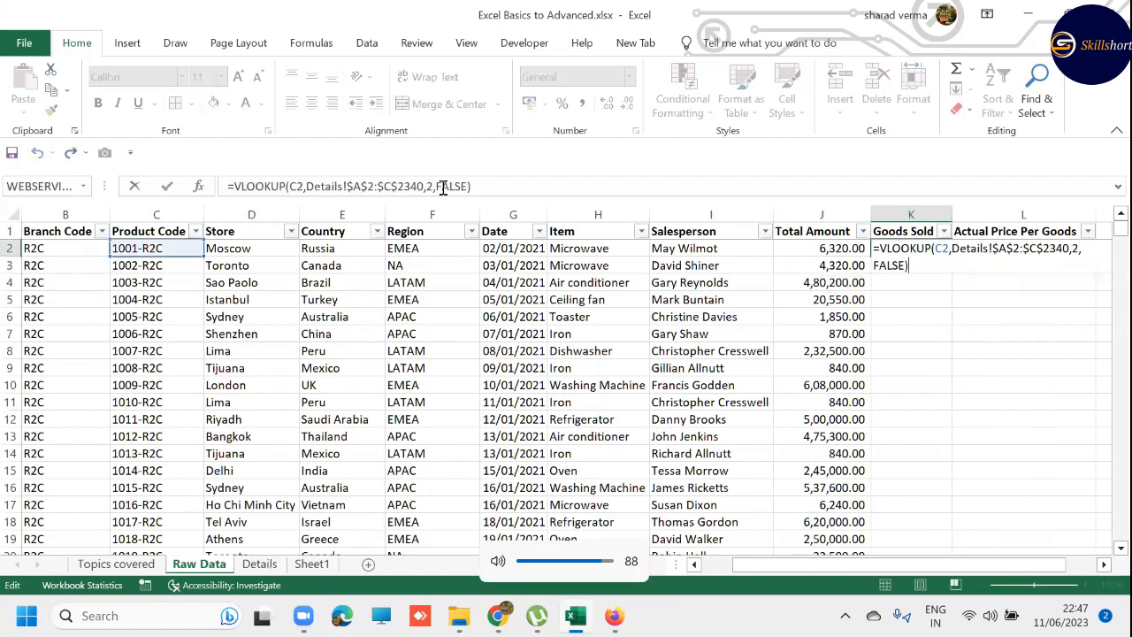
key(Left)
key(BackSpace)
key(BackSpace)
key(BackSpace)
key(BackSpace)
key(BackSpace)
key(BackSpace)
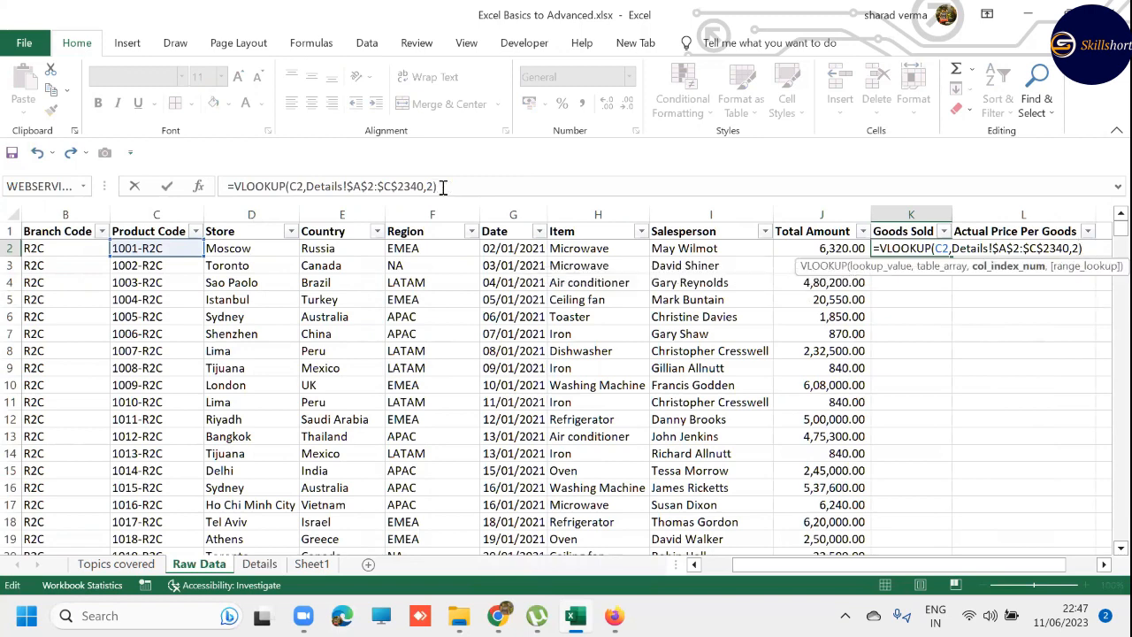
text(,0)
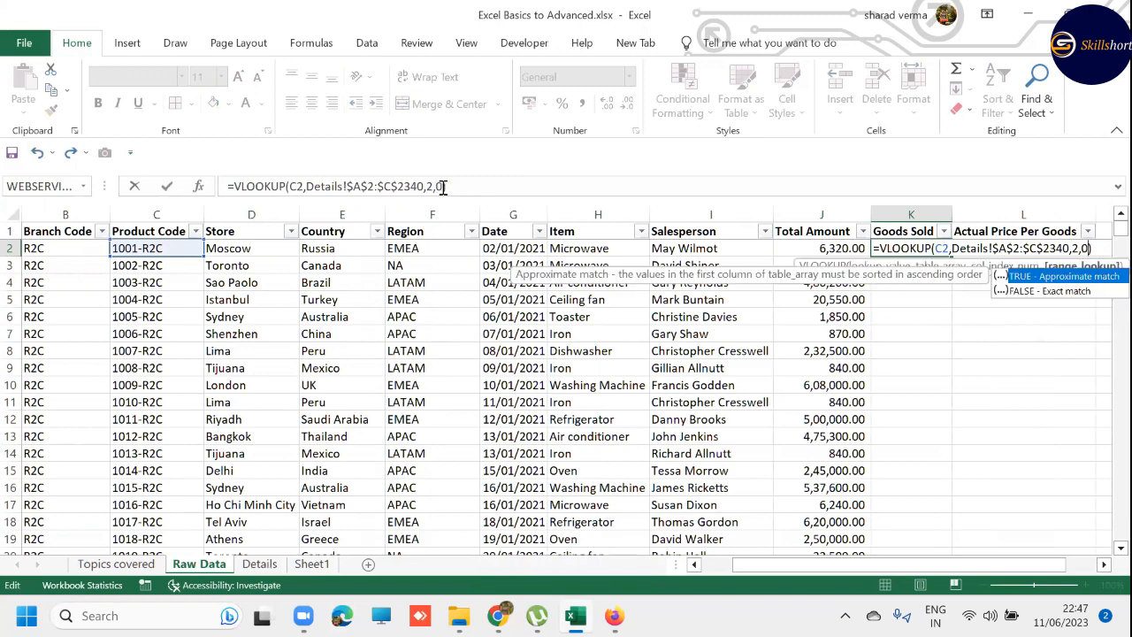
key(Return)
key(Up)
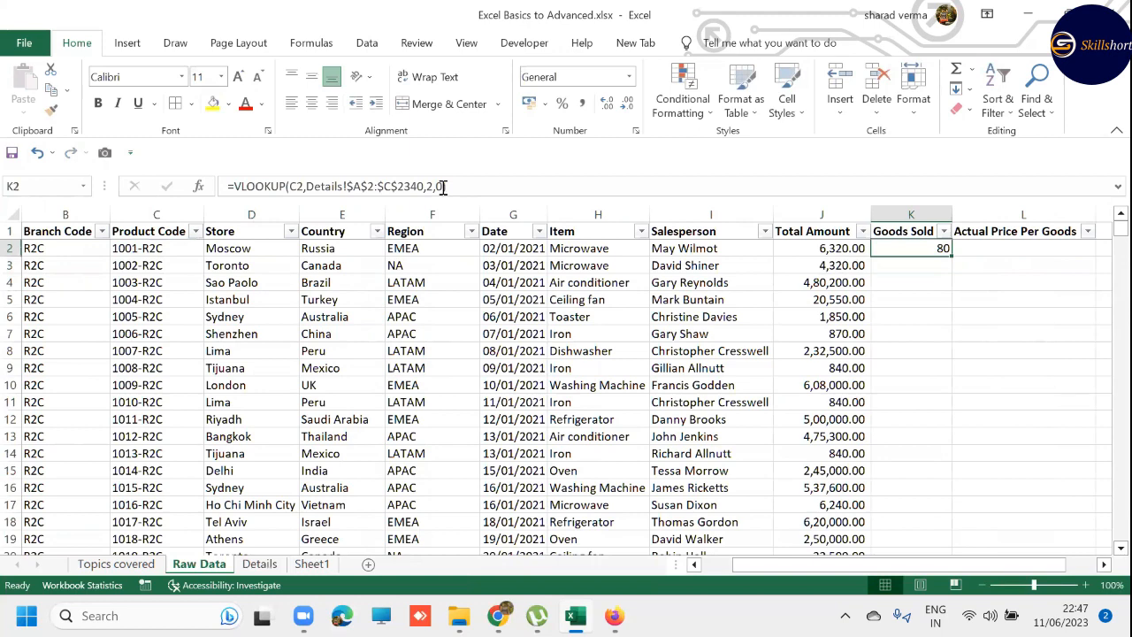
- Fill the K2 VLOOKUP formula down the Goods Sold column through K2341
key(Left)
key(ctrl+Down)
key(Right)
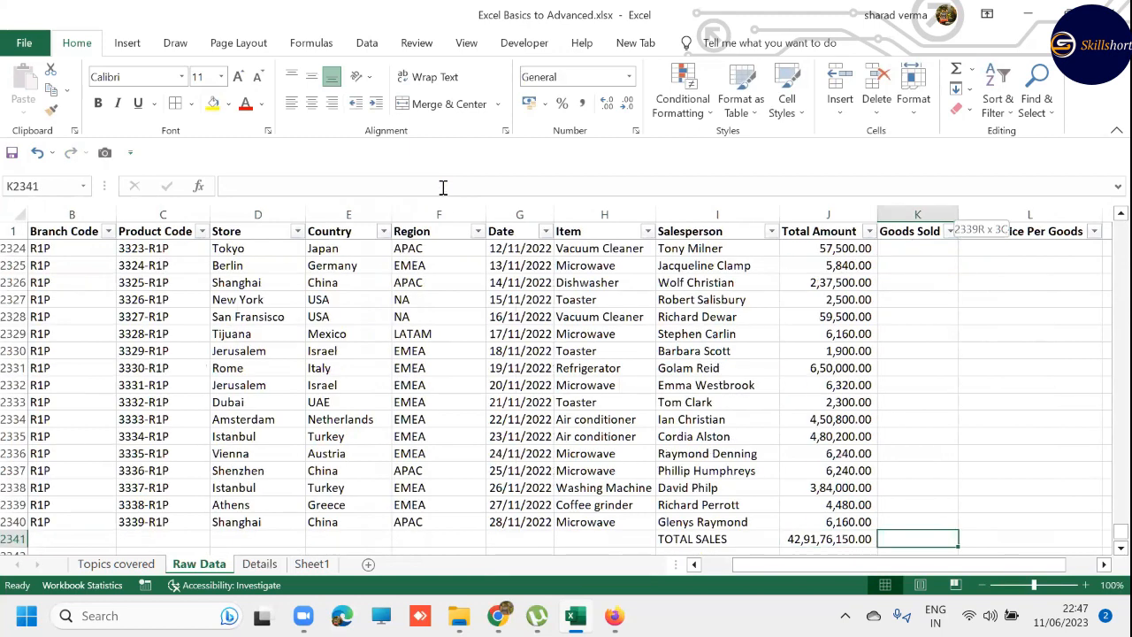
key(ctrl+shift+Up)
key(ctrl+d)
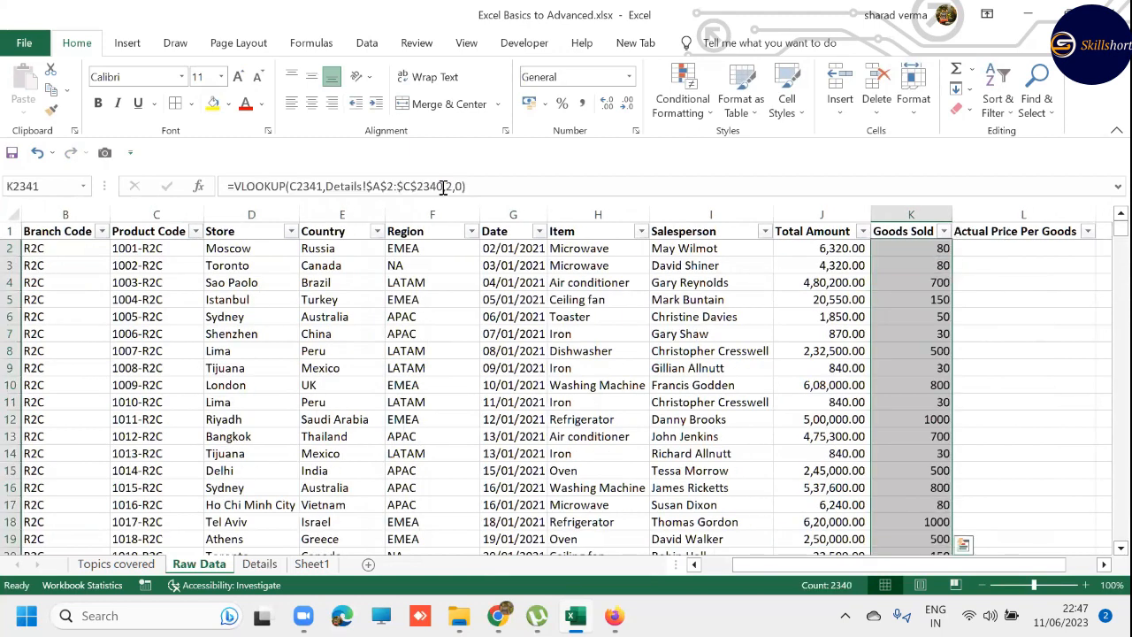
key(ctrl+Up)
key(Down)
key(Down)
key(Down)
key(Down)
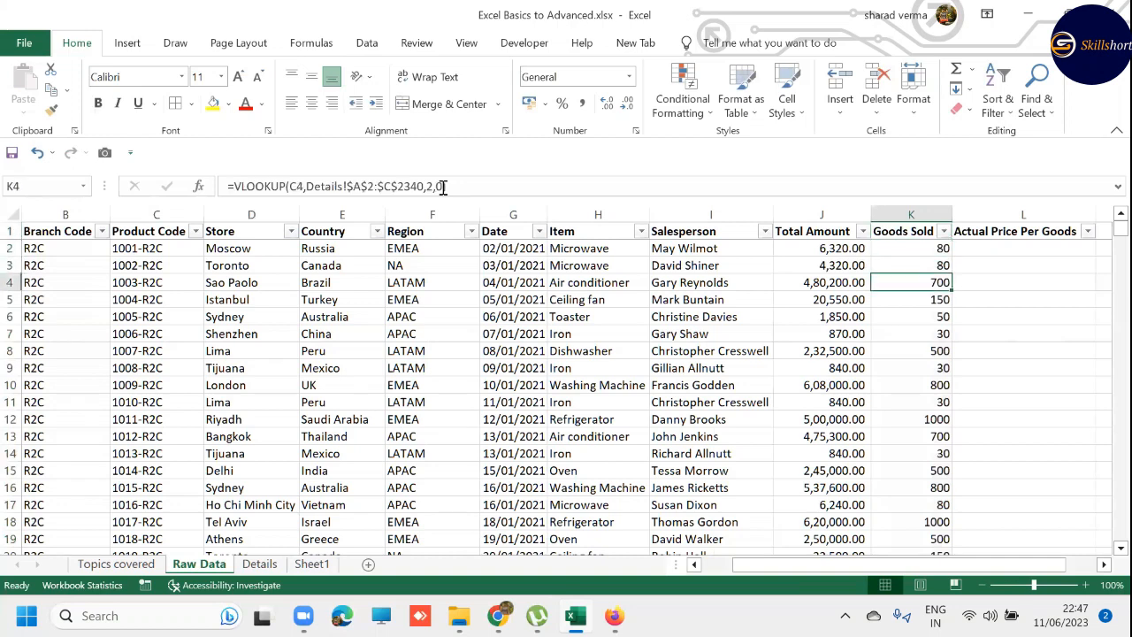
- Clear the surplus VLOOKUP from K2341 in the TOTAL SALES row
key(ctrl+Down)
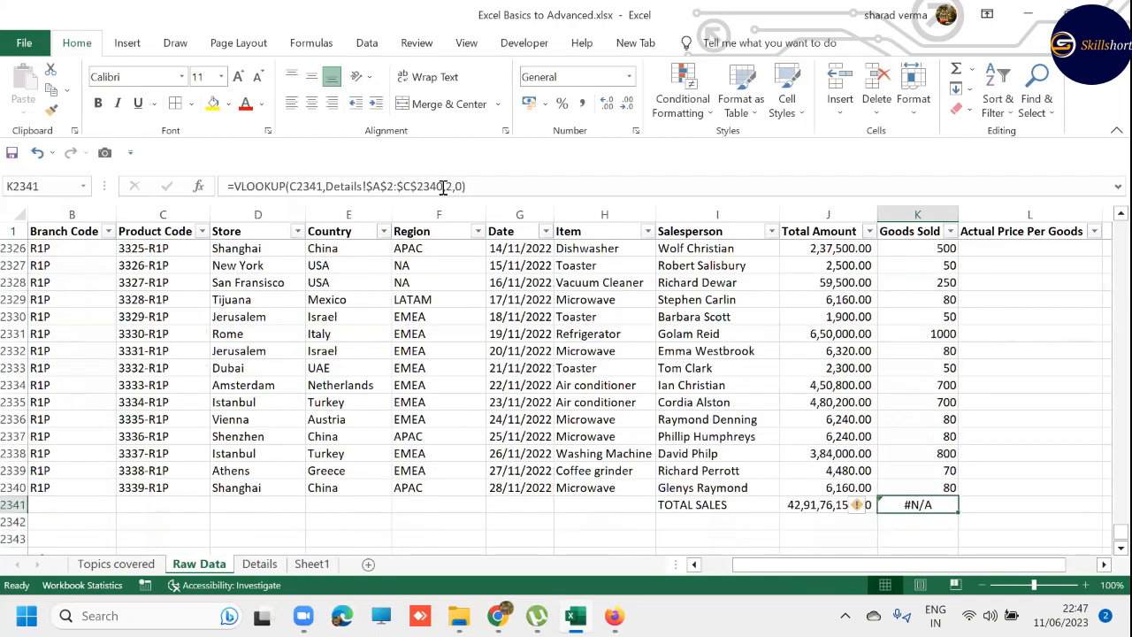
key(Up)
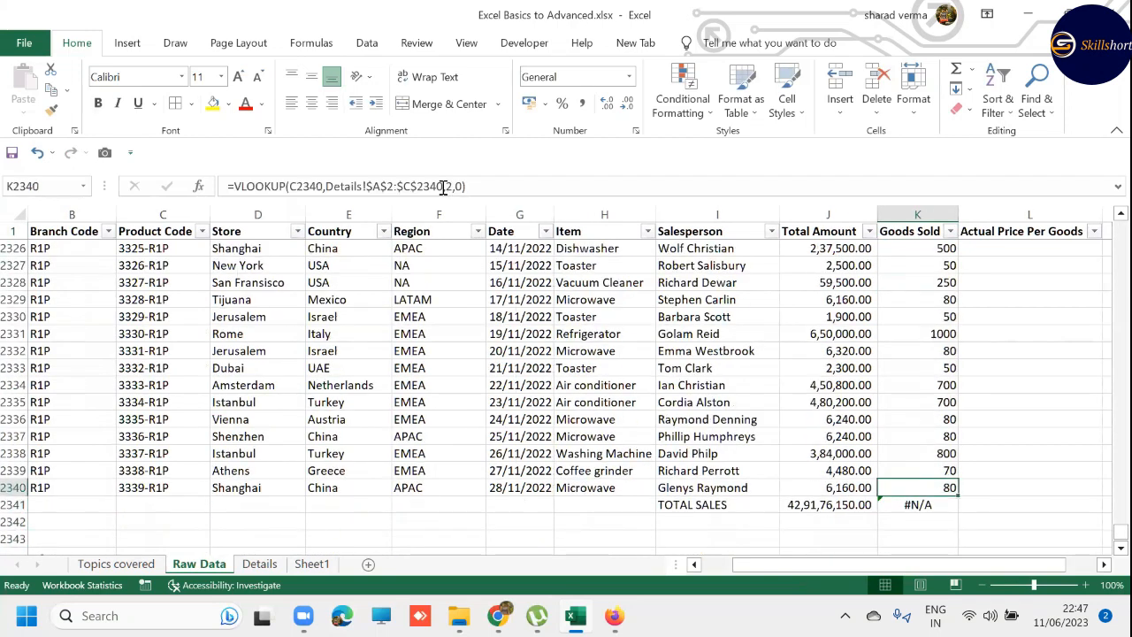
key(Down)
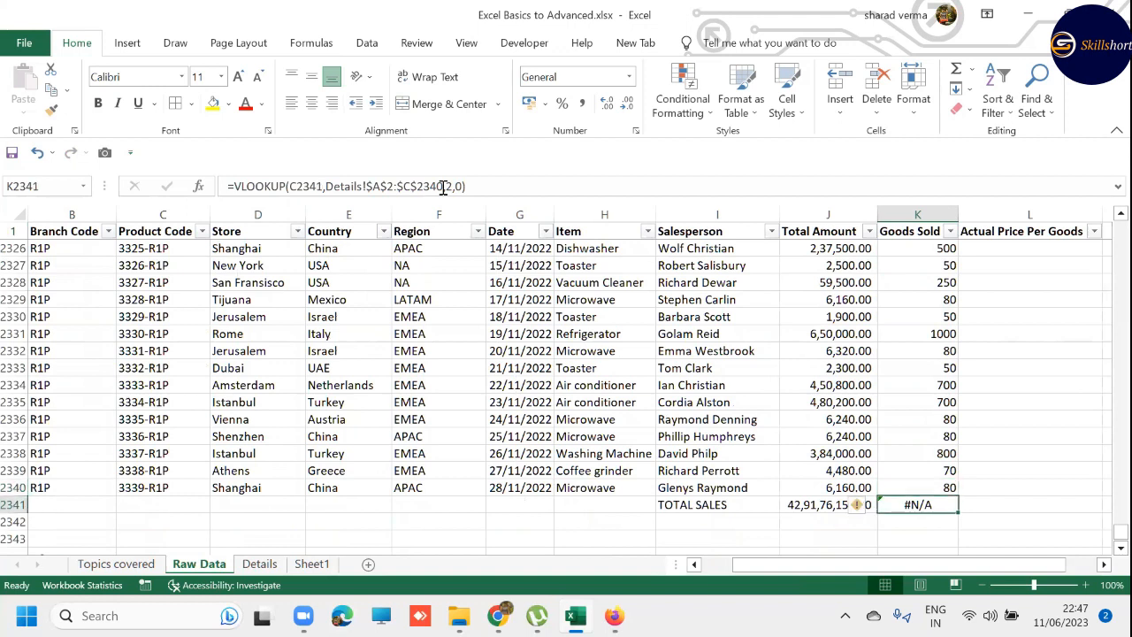
key(Left)
key(Left)
key(Right)
key(Right)
key(Delete)
key(ctrl+Up)
key(ctrl+Up)
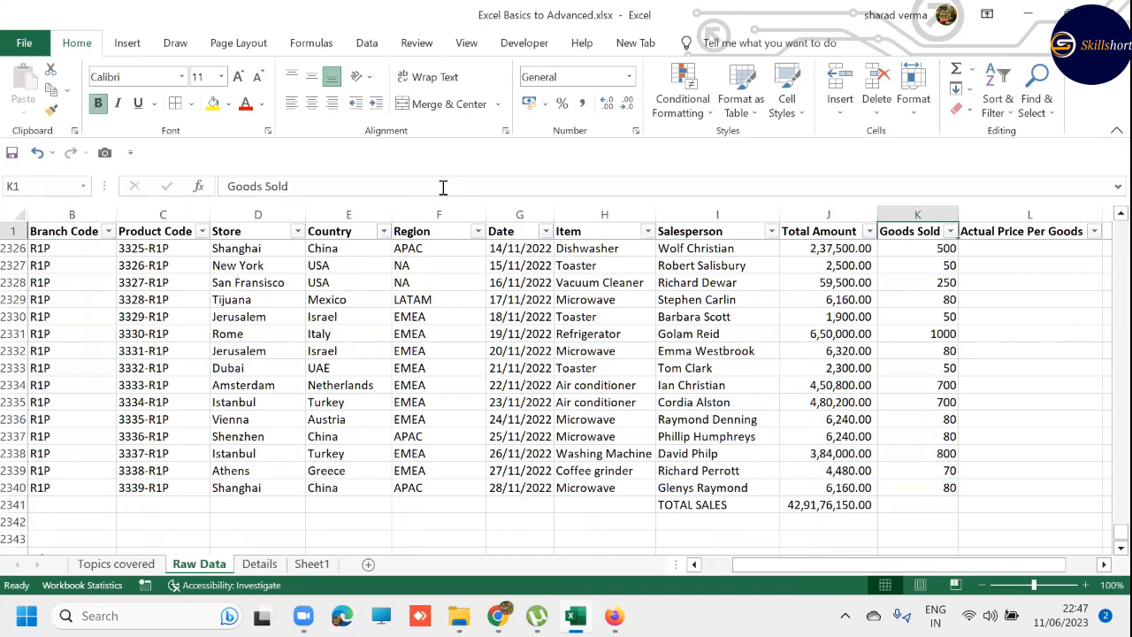
- Search the Goods Sold filter values for N/A, then close the filter without applying it
key(Down)
key(Up)
key(alt+Down)
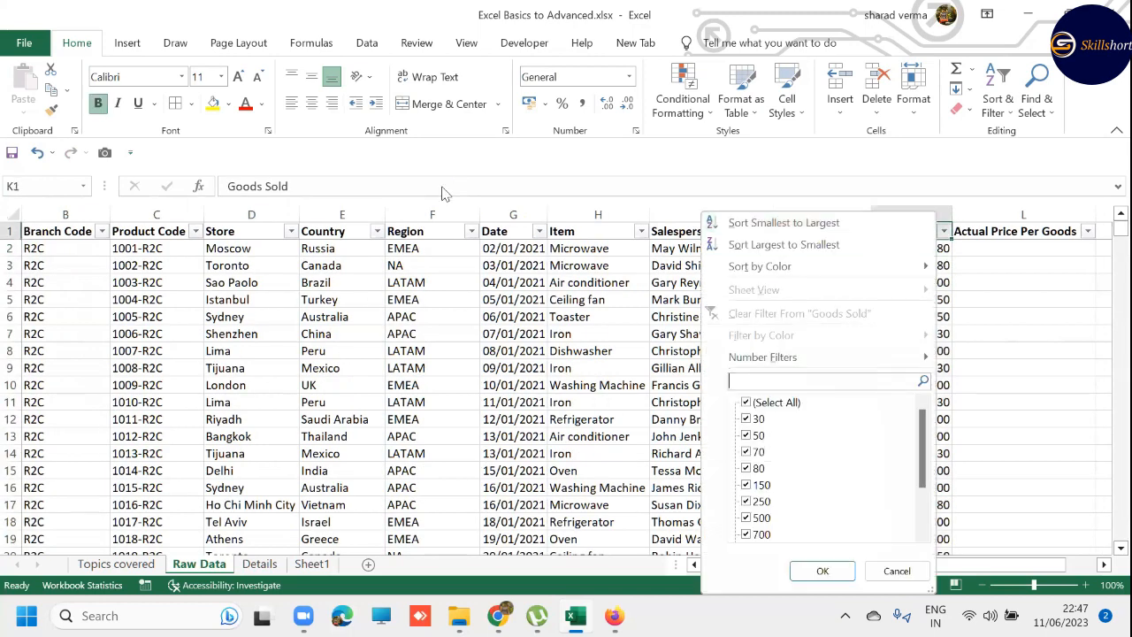
text(N/A)
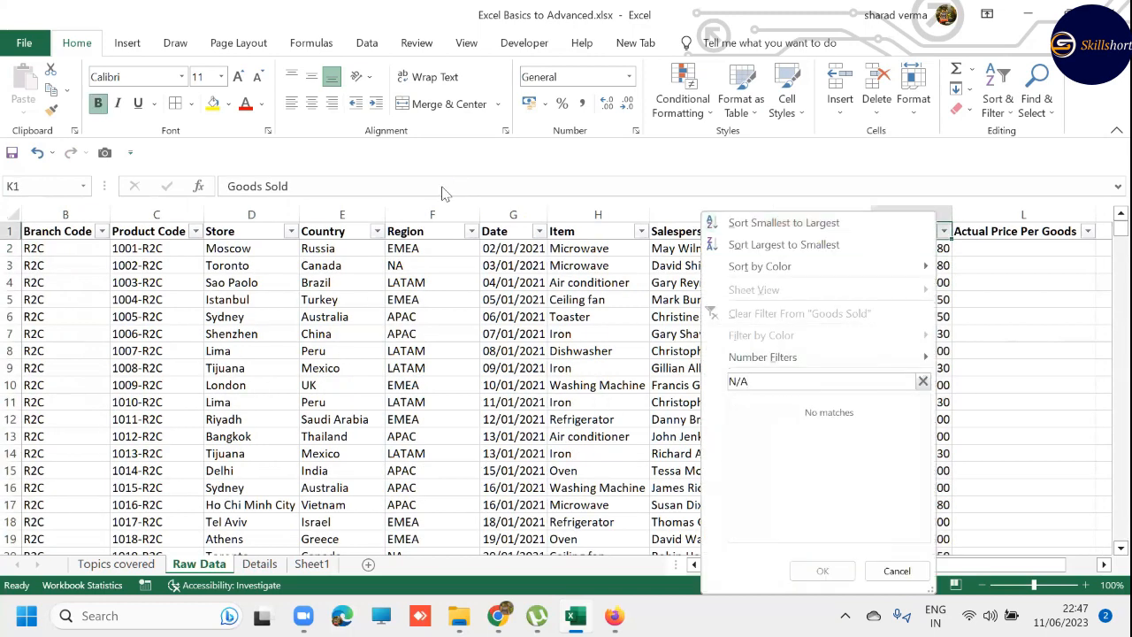
key(BackSpace)
key(BackSpace)
key(BackSpace)
key(Escape)
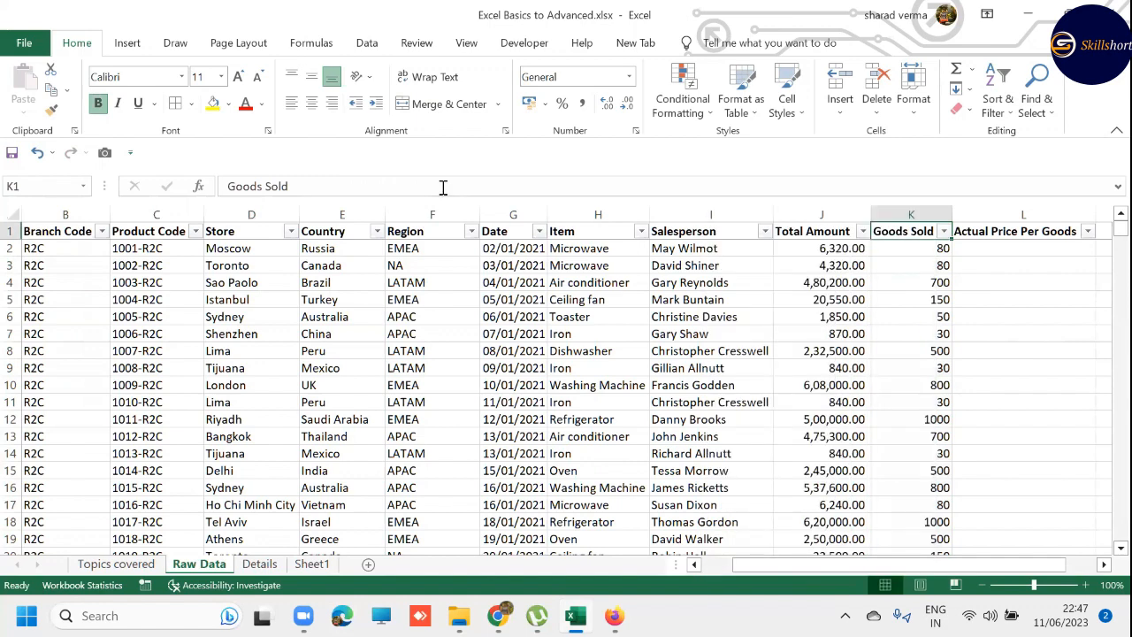
- Review the approximate and exact match options for K2's range lookup argument, keeping 0
key(Down)
click(444, 187)
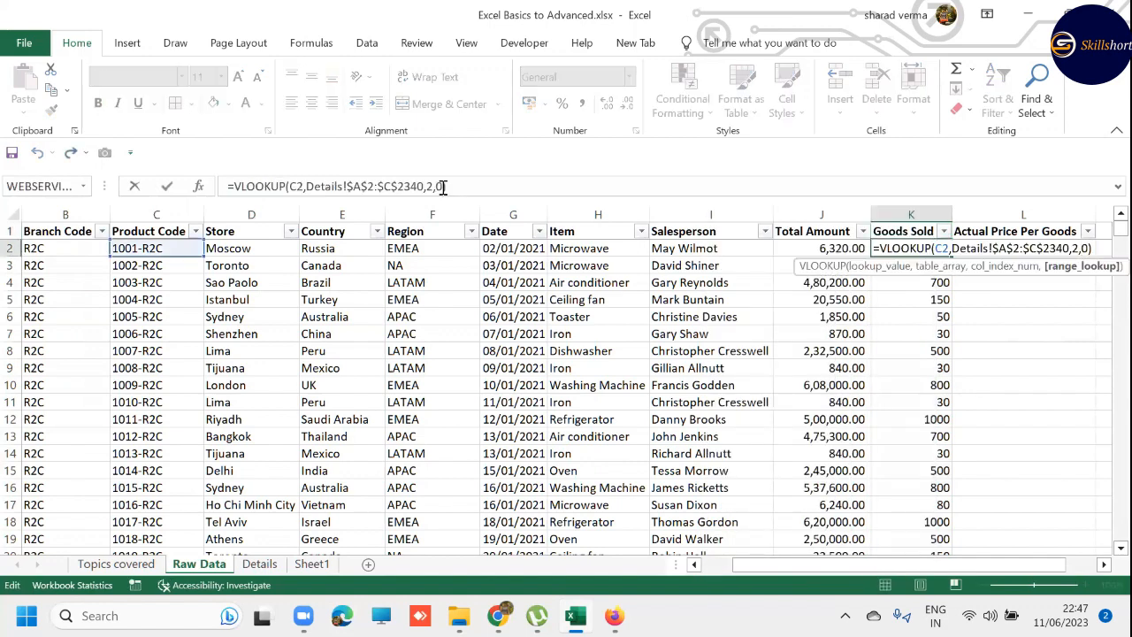
key(BackSpace)
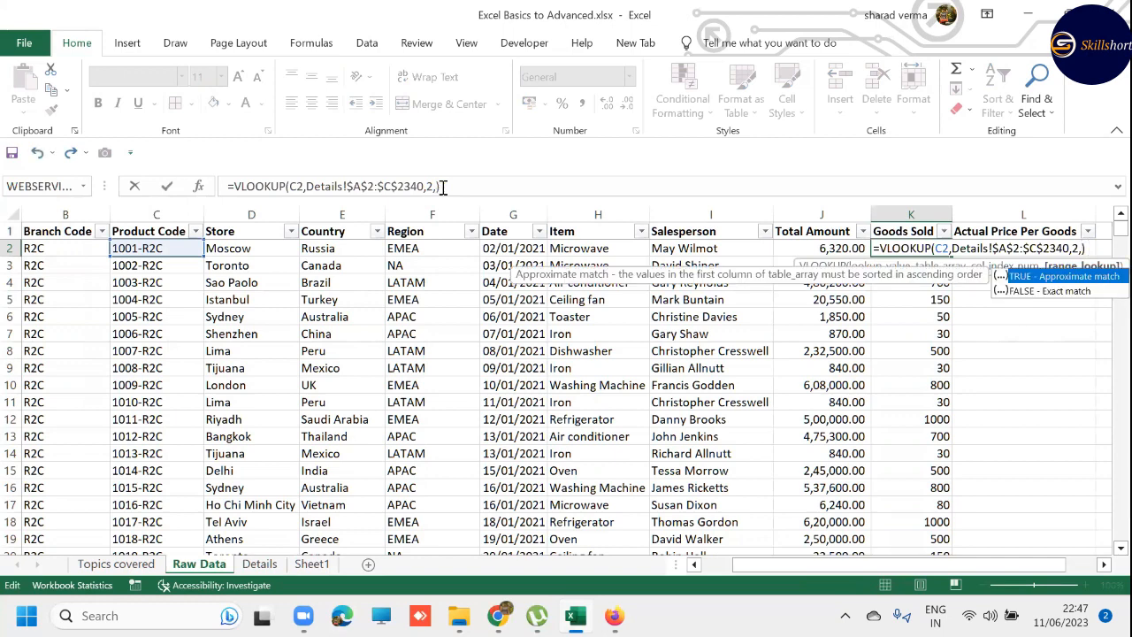
key(Down)
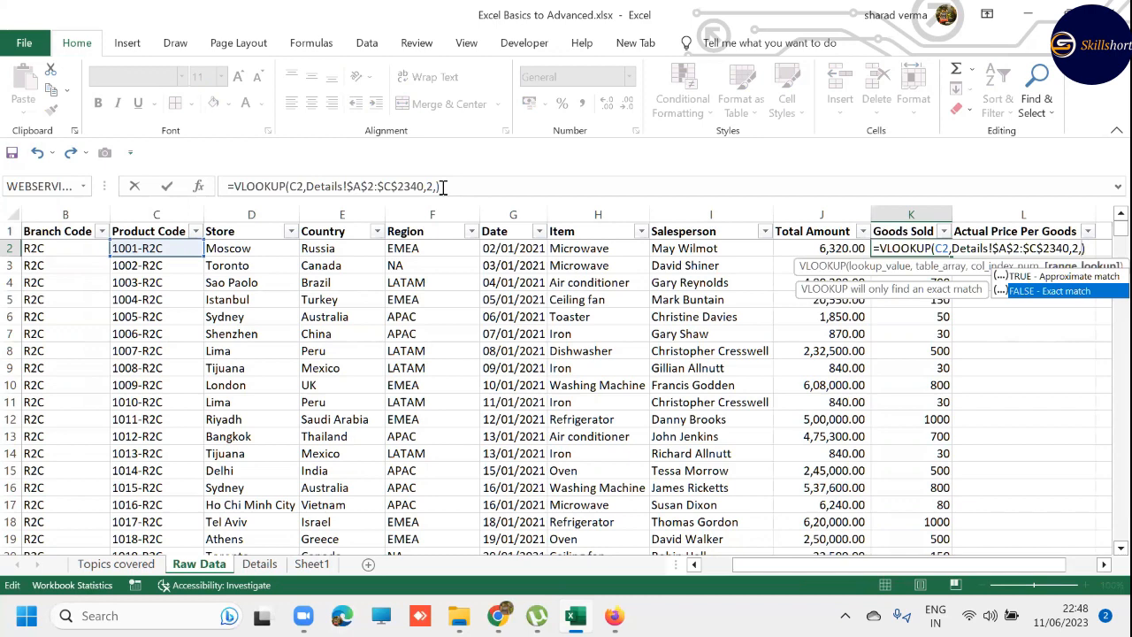
text(0)
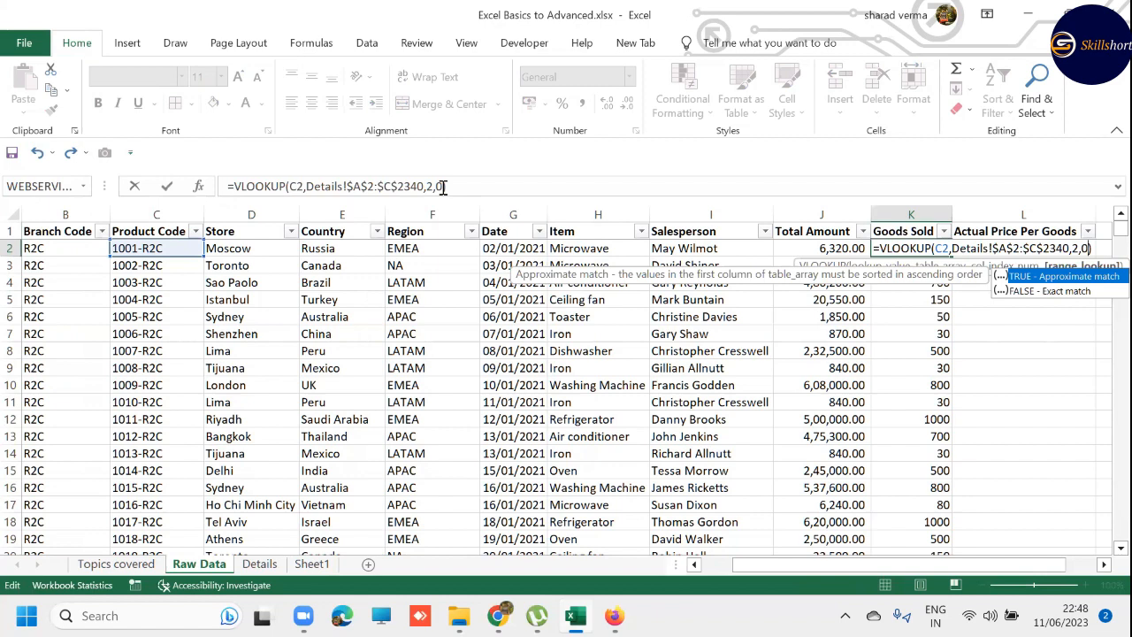
key(Return)
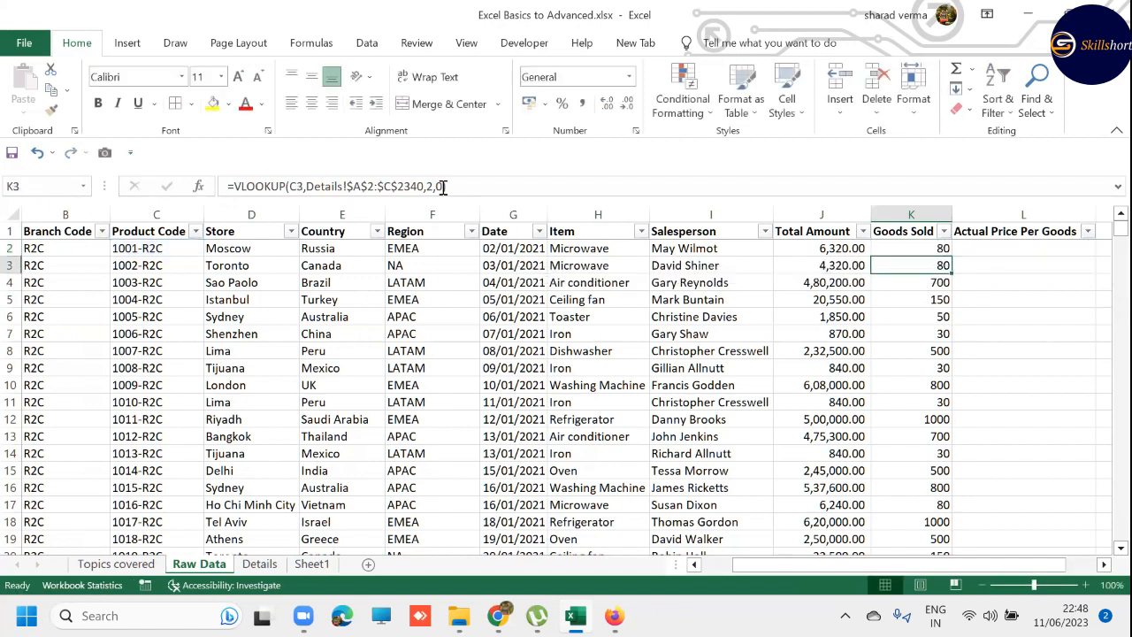
- Copy the Goods Sold VLOOKUP formula from K2 into L2 under Actual Price Per Goods and inspect its references
key(Right)
key(Up)
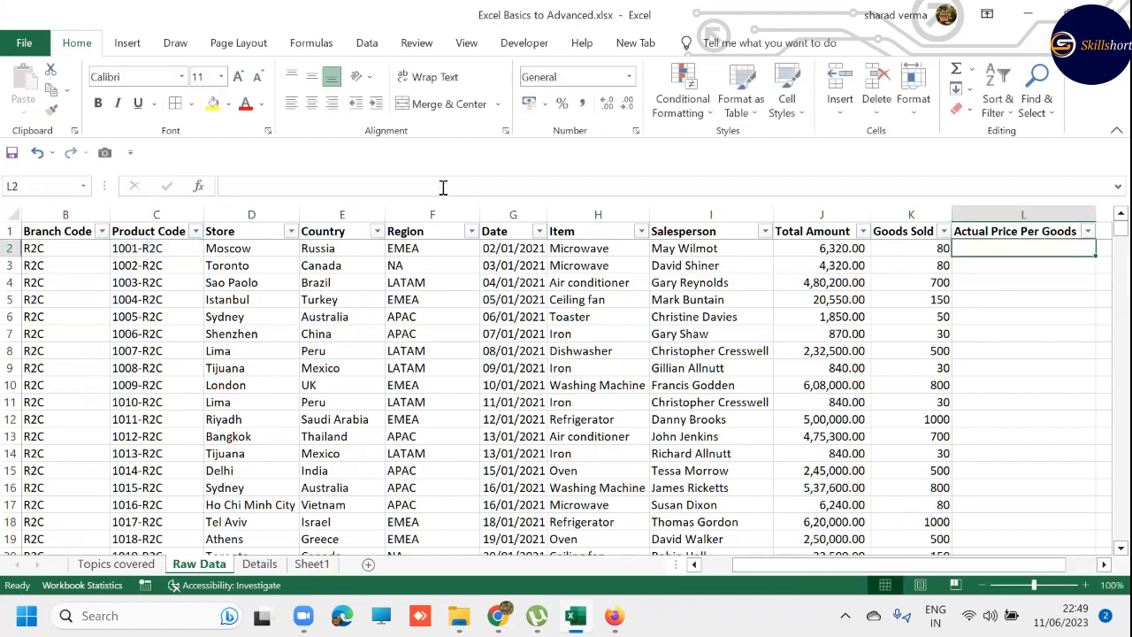
key(Left)
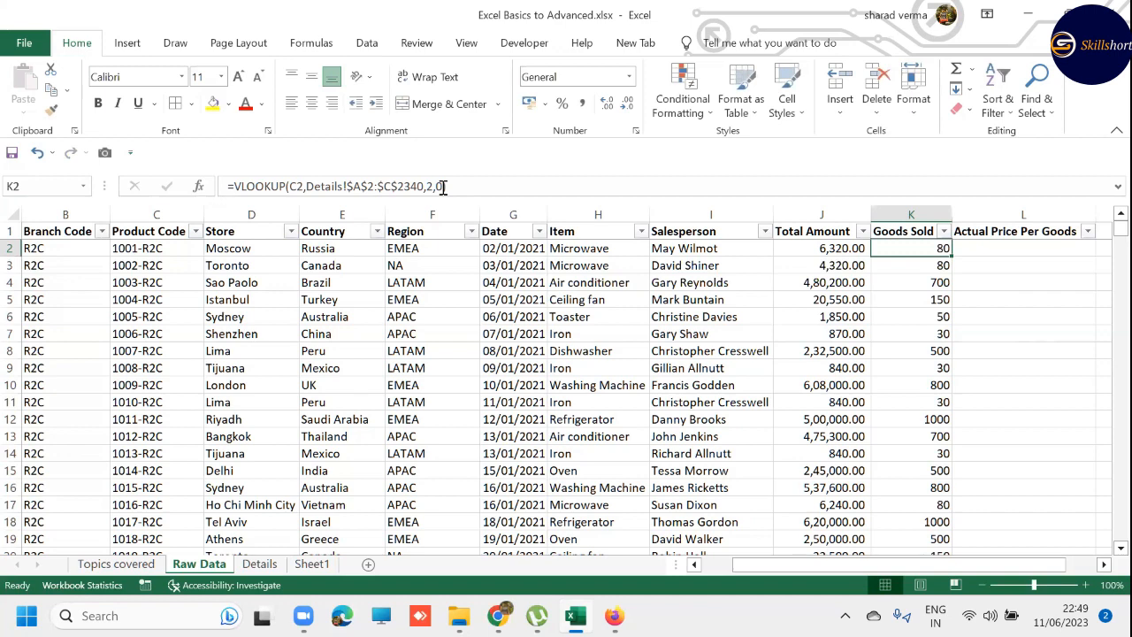
key(ctrl+c)
key(Escape)
key(F2)
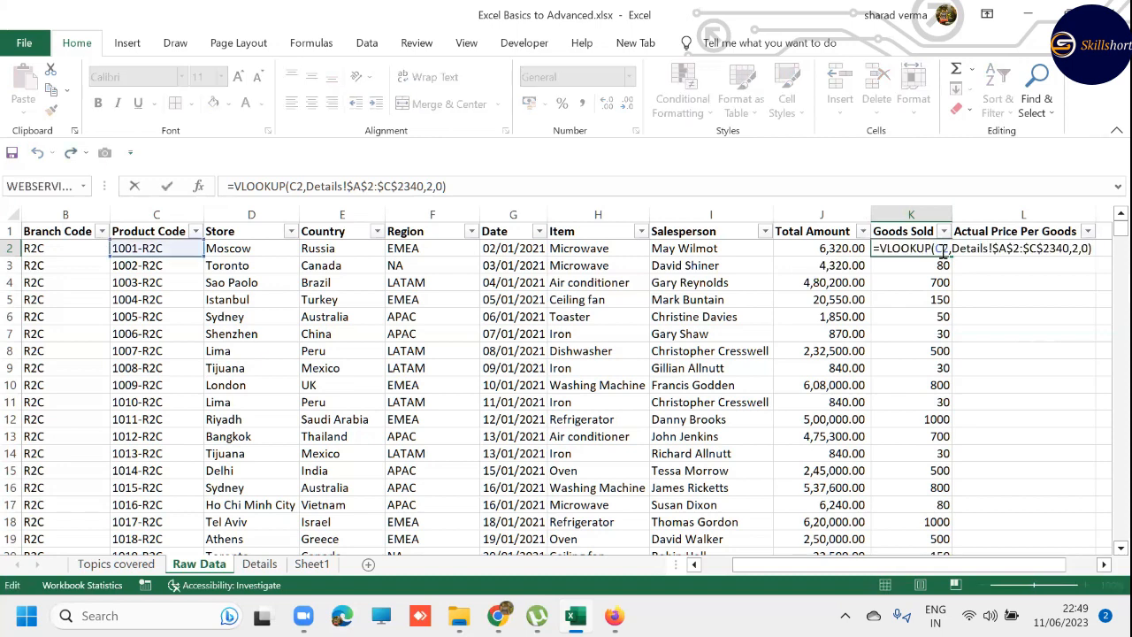
key(Escape)
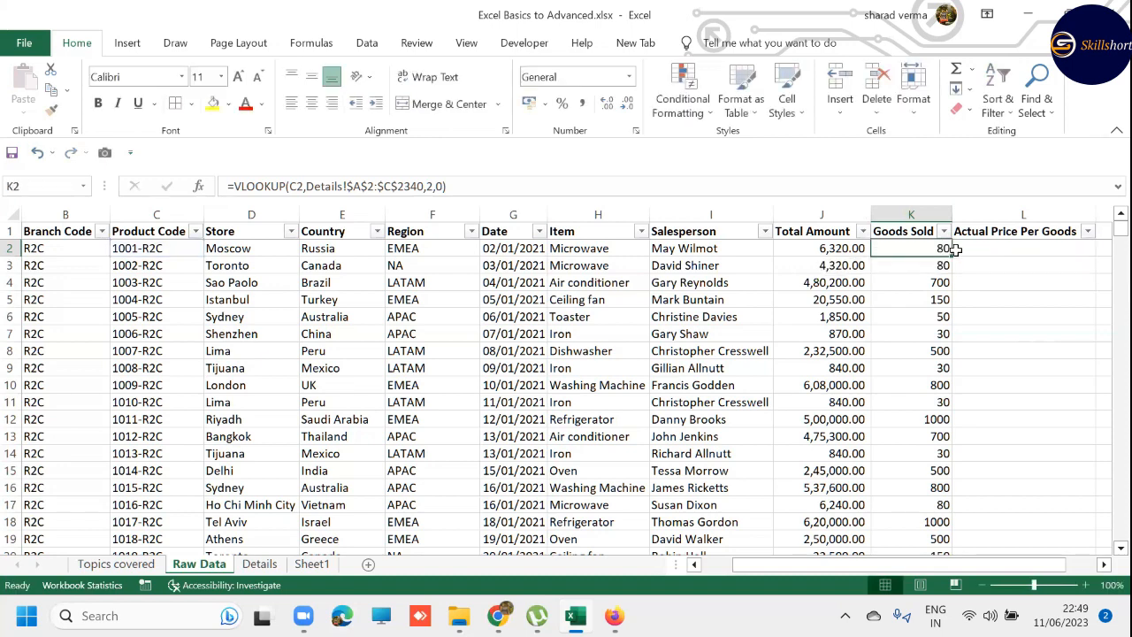
click(982, 249)
key(ctrl+z)
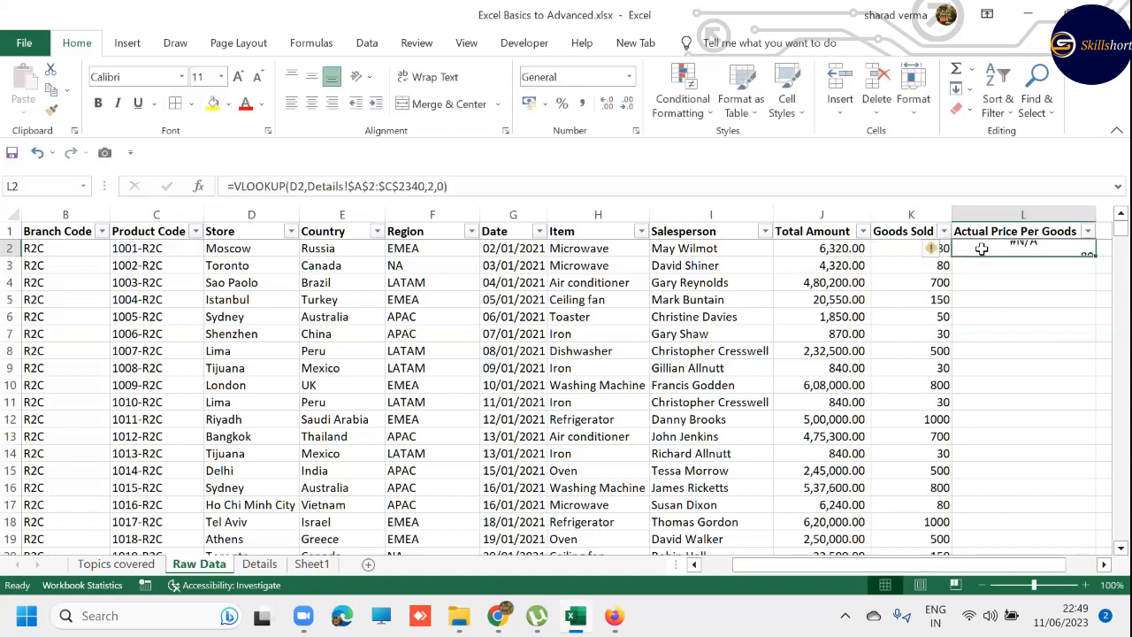
double_click(982, 249)
key(Escape)
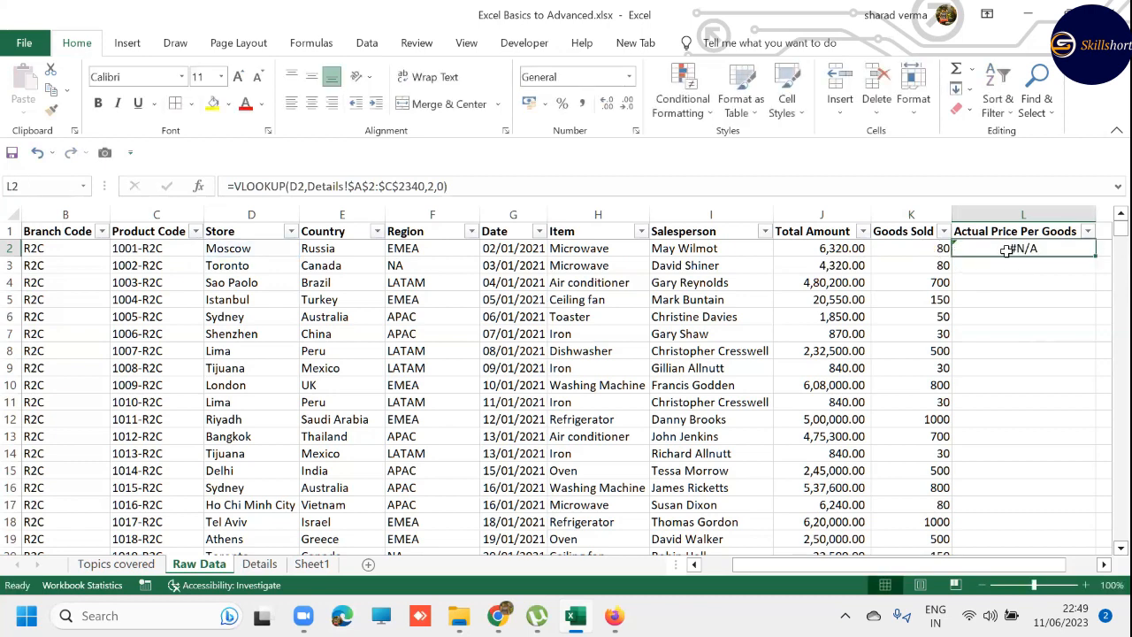
- Lock only the column of the lookup value in K2's Goods Sold VLOOKUP, making it $C2
click(940, 248)
double_click(942, 249)
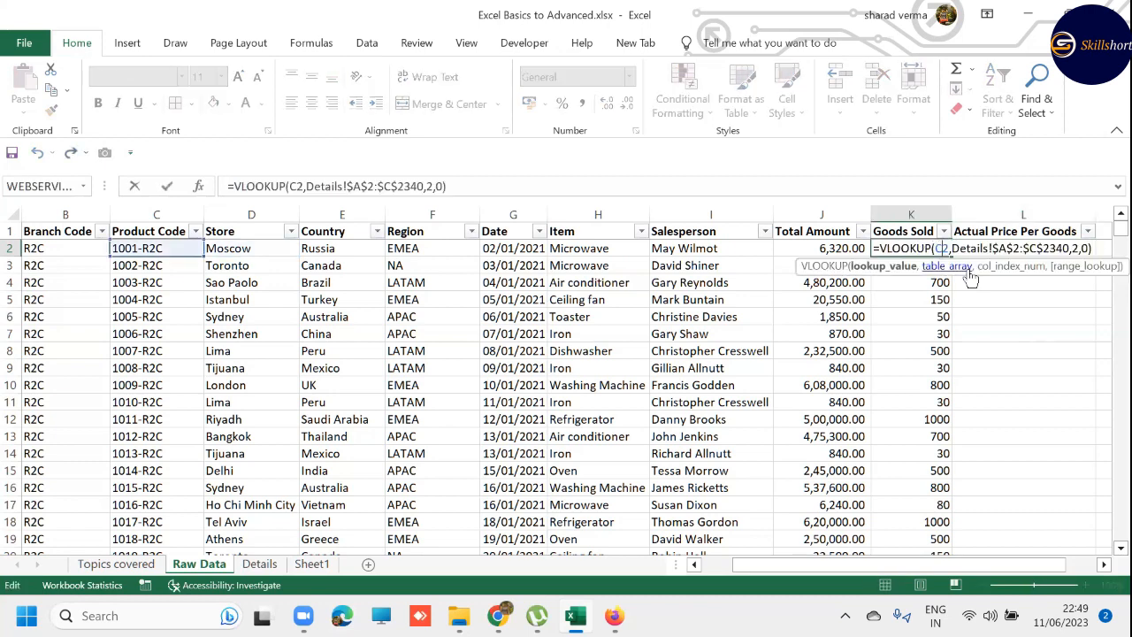
key(F4)
key(F4)
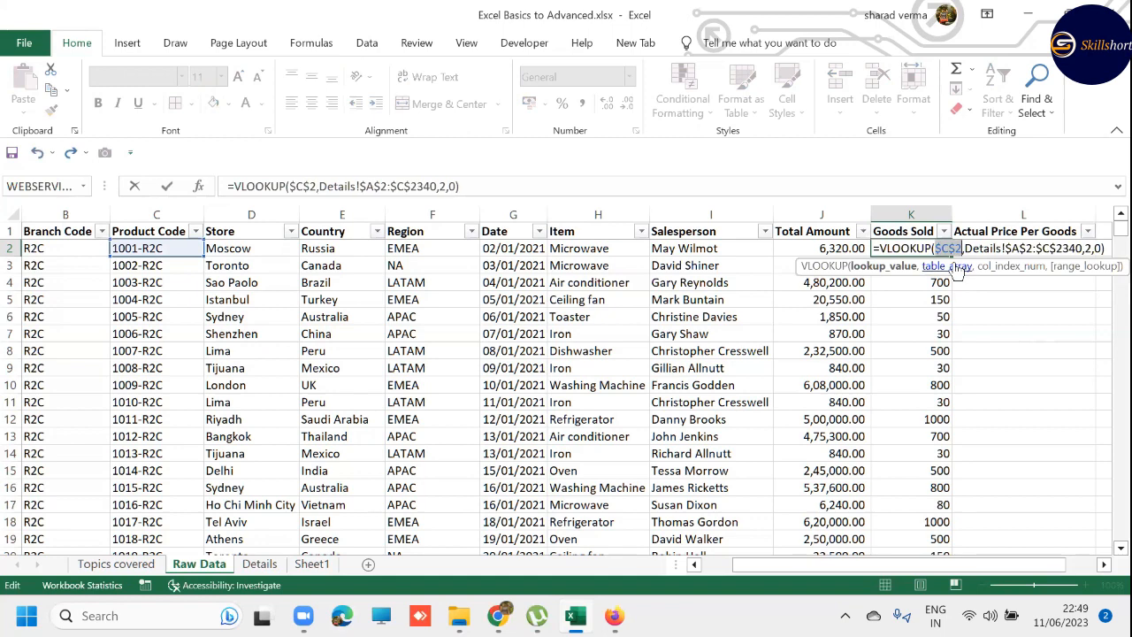
key(F4)
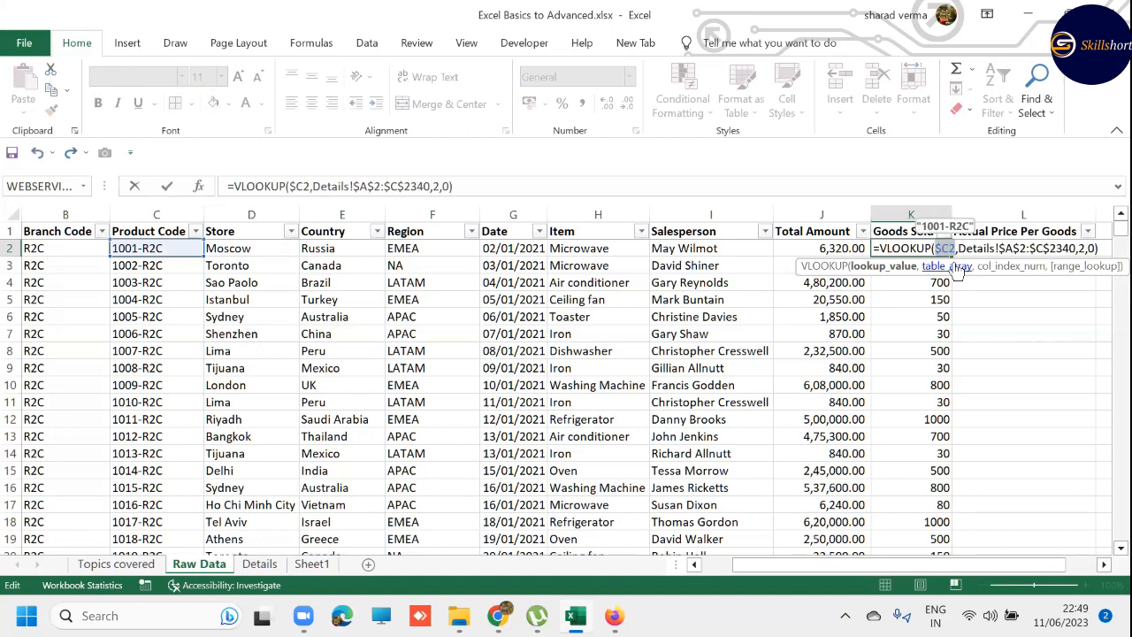
key(Return)
key(Down)
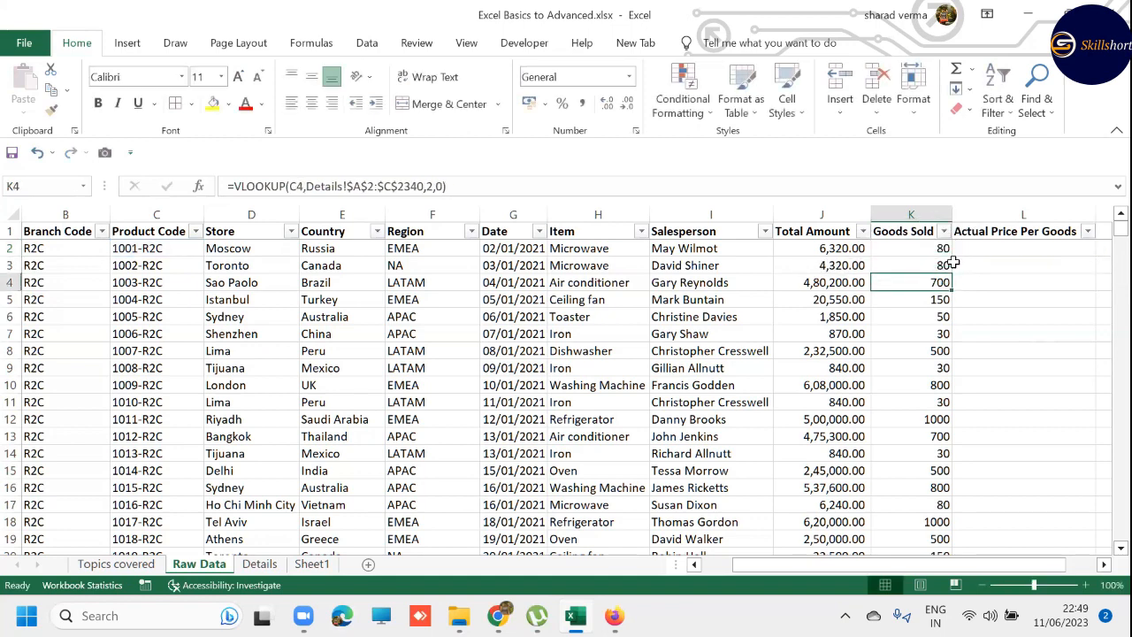
- Copy K2's VLOOKUP with the $C2 lookup value into L2 and inspect the references in both cells
key(Up)
key(Up)
key(F2)
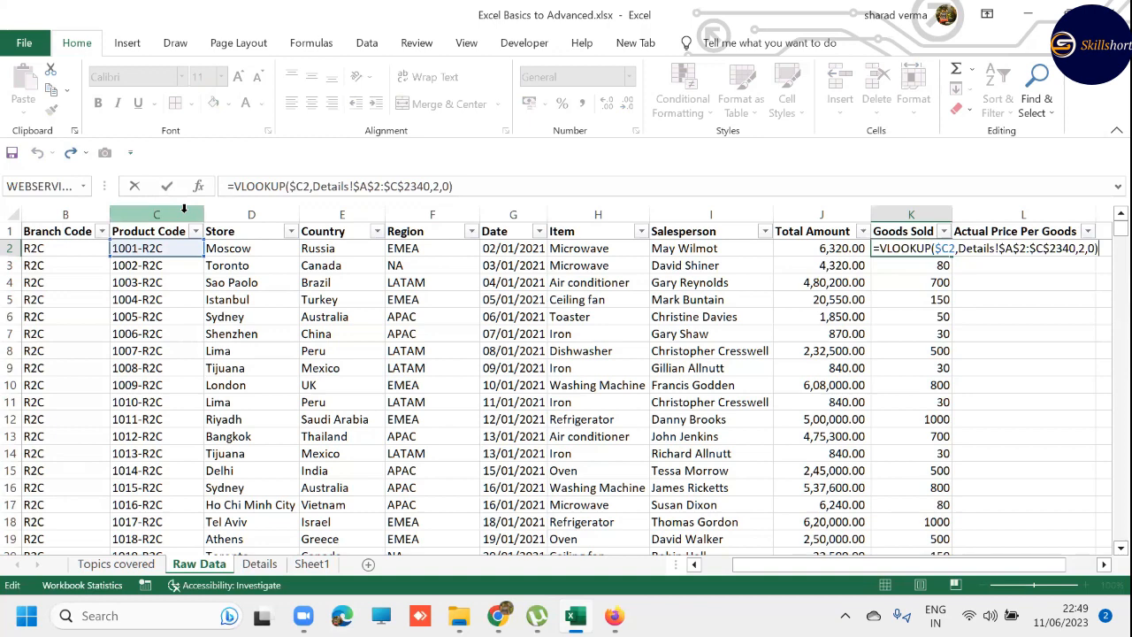
key(Return)
key(Right)
key(Up)
key(ctrl+r)
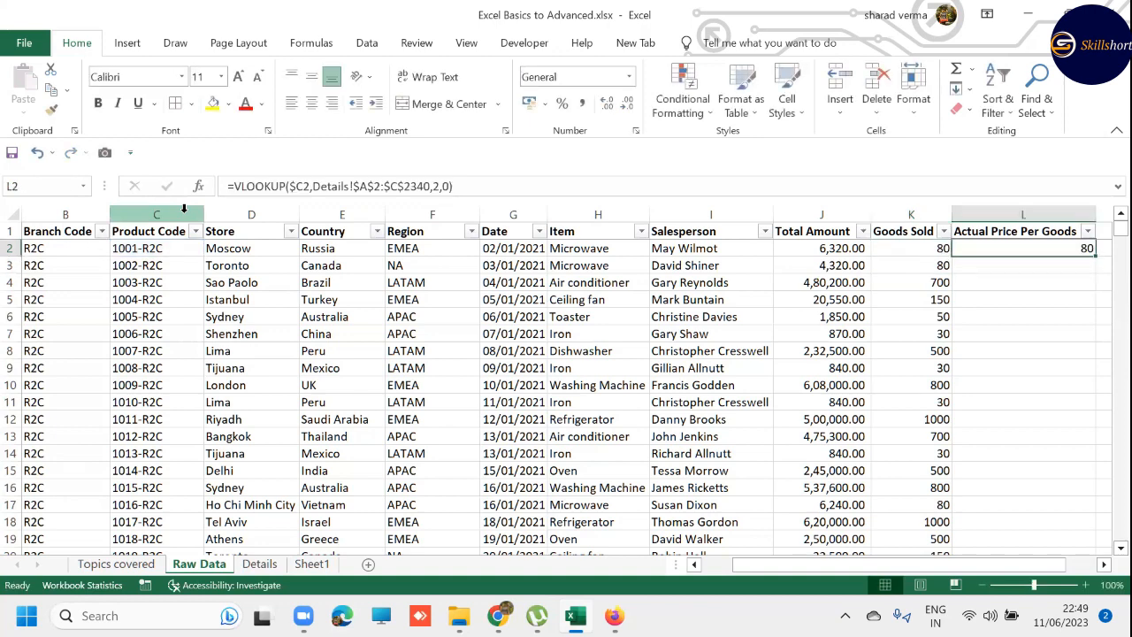
key(F2)
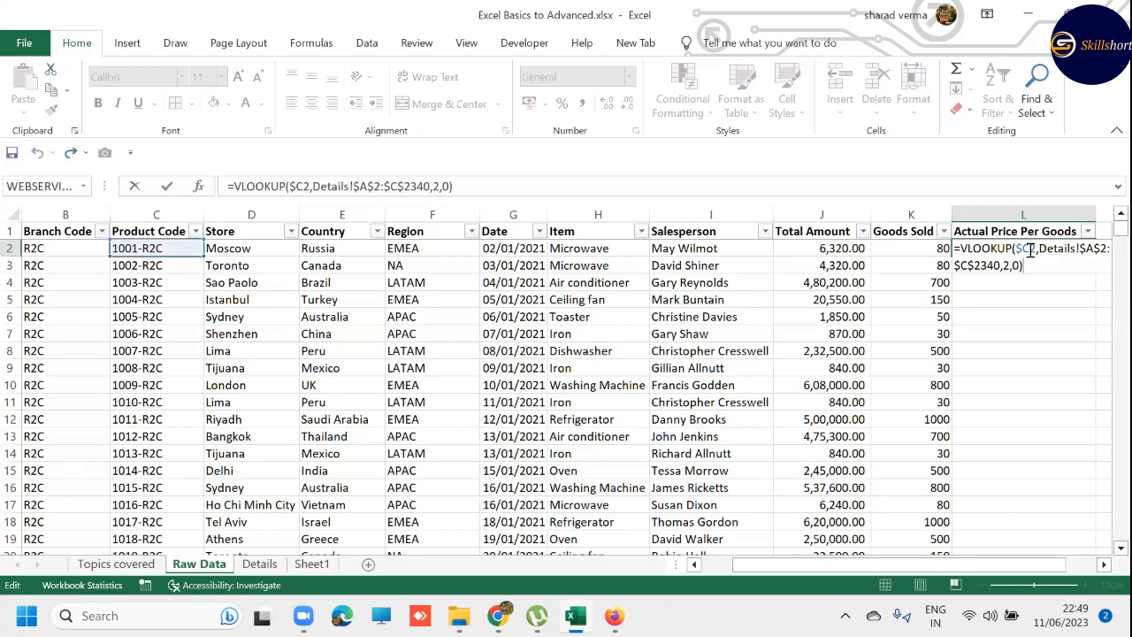
key(ctrl+Return)
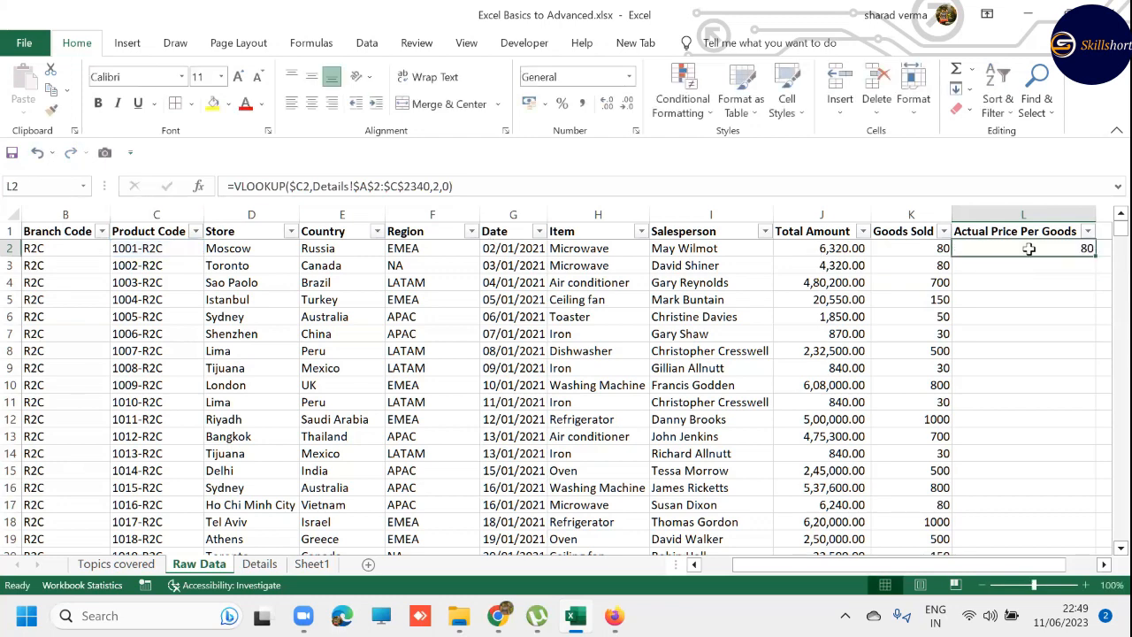
- Copy L2's formula into L3 to inspect its row reference, and clear L3 again
key(ctrl+c)
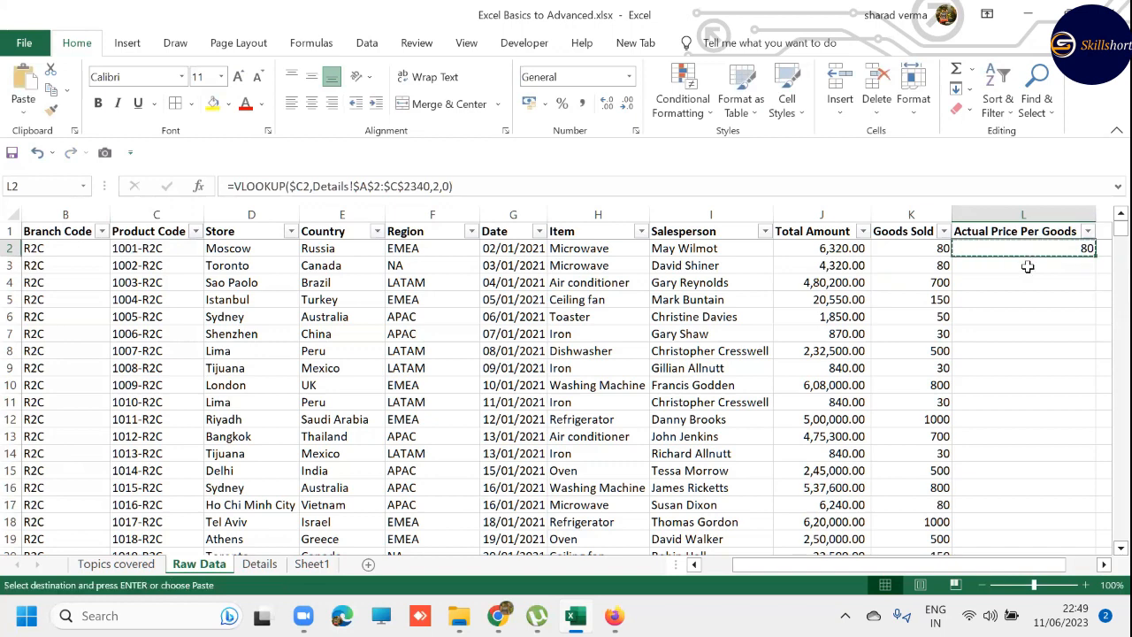
click(1024, 265)
key(ctrl+v)
double_click(1028, 265)
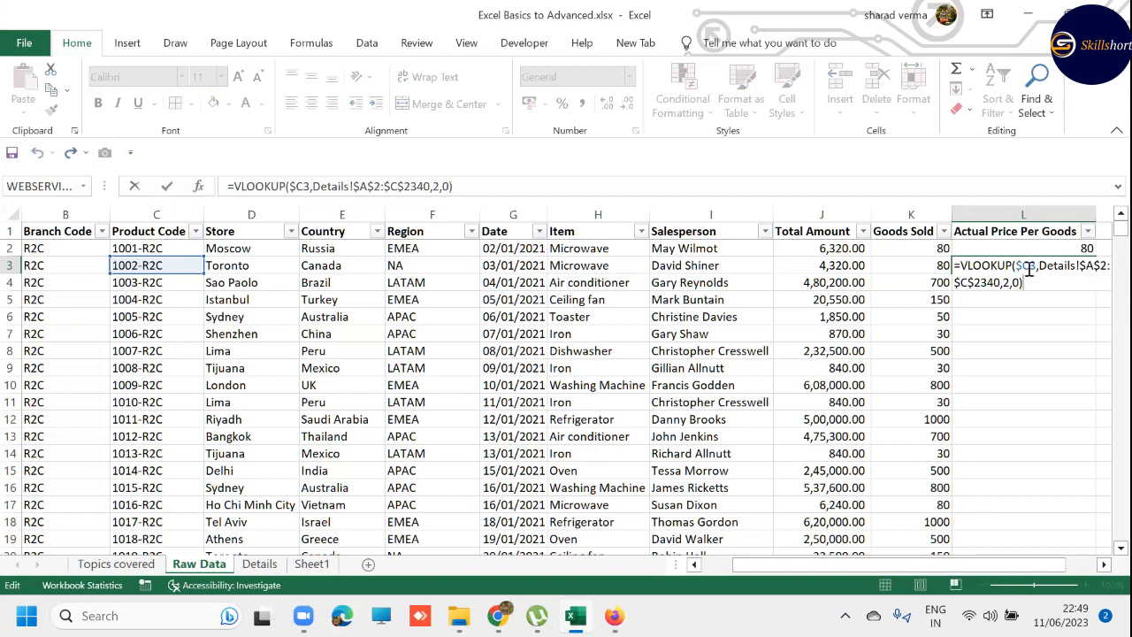
key(Escape)
key(Delete)
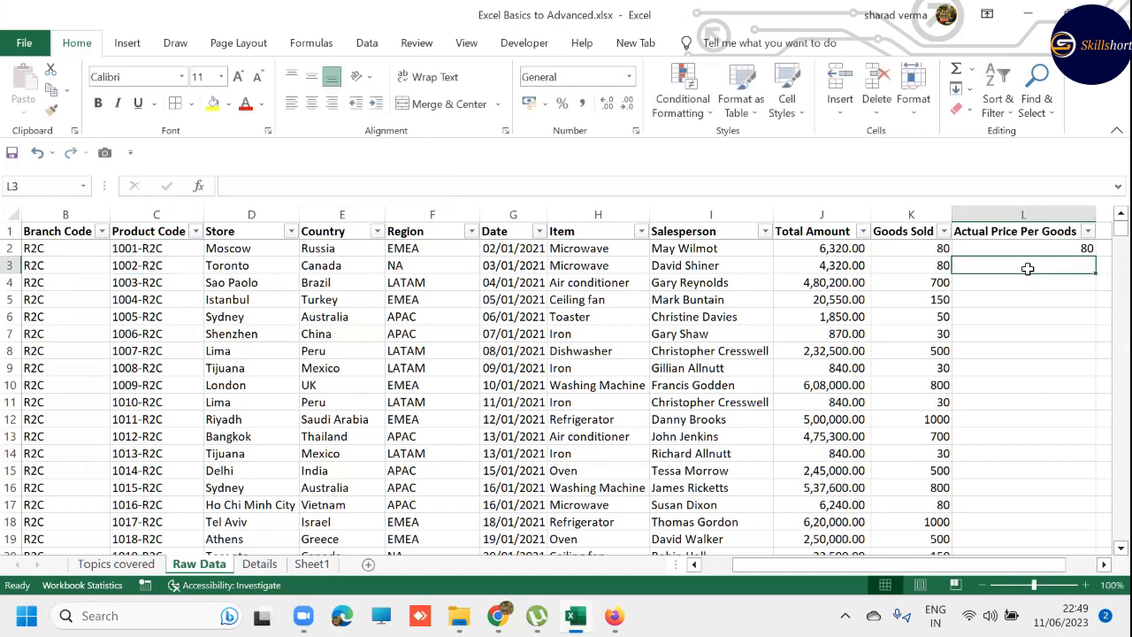
- Set the column index number in L2's VLOOKUP to 3 for Actual Price Per Goods
key(Up)
key(F2)
click(1010, 269)
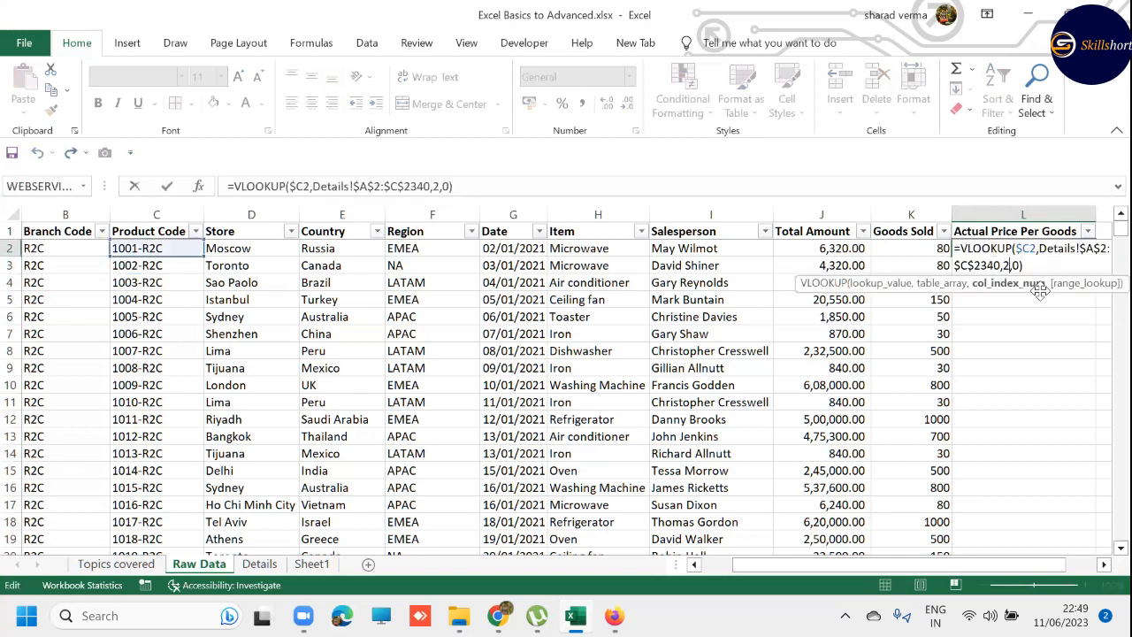
key(Return)
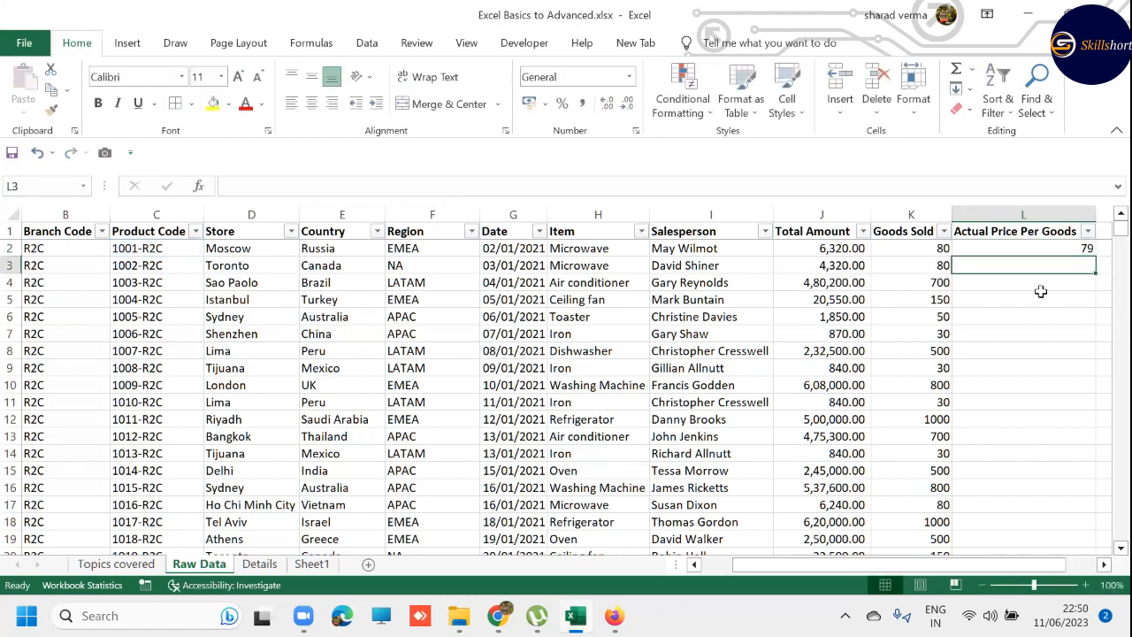
- Examine columns A to C on the Details sheet and compare them with the column index in L2's VLOOKUP
key(ctrl+Page_Down)
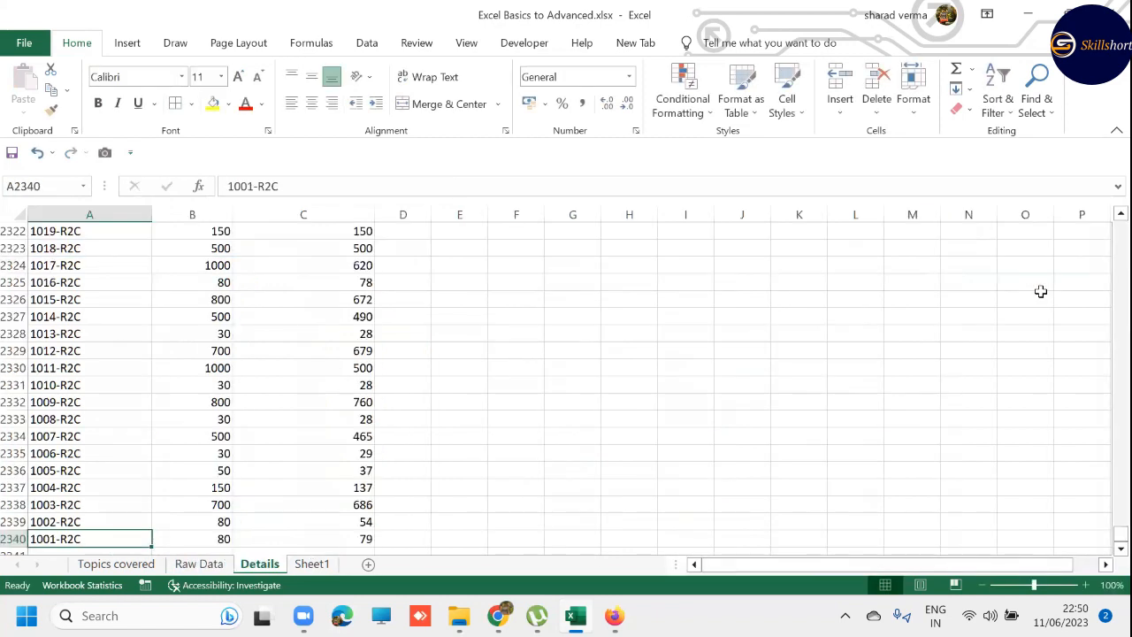
key(ctrl+shift+Up)
key(Right)
key(ctrl+shift+Up)
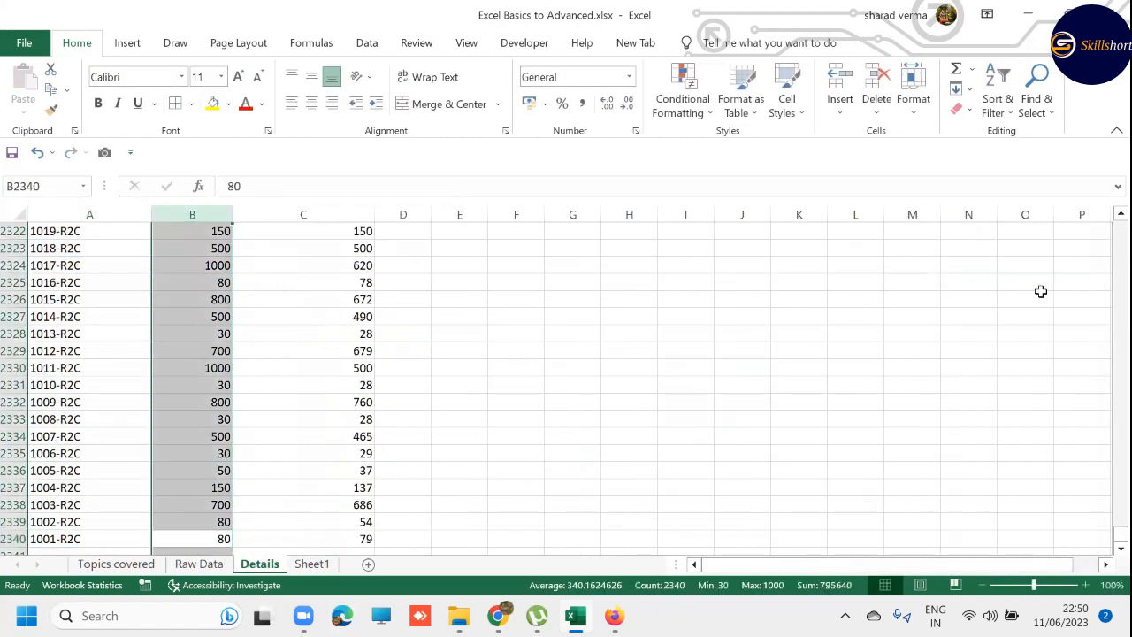
key(Right)
key(ctrl+shift+Up)
key(ctrl+Page_Up)
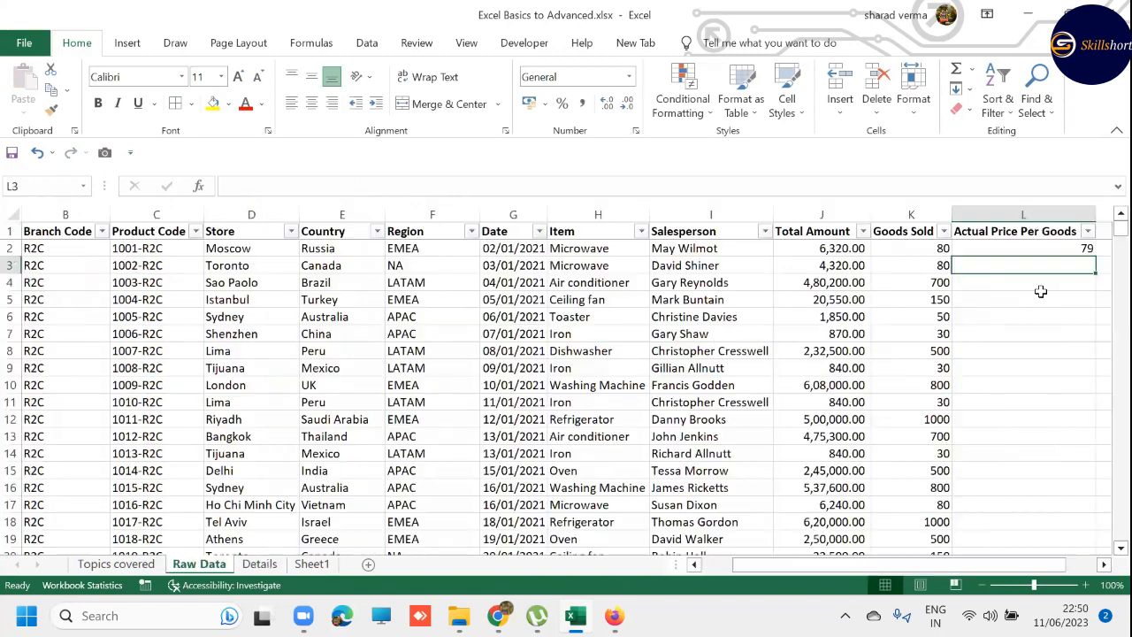
key(F2)
key(Left)
key(Left)
key(Left)
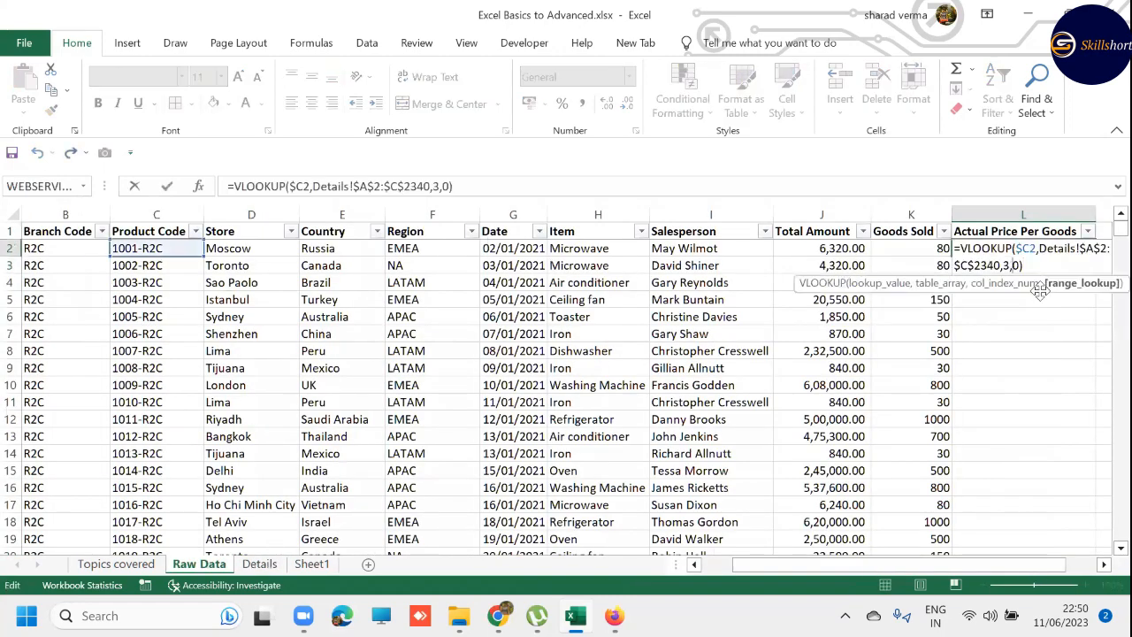
key(Return)
- Fill L2's VLOOKUP down the Actual Price Per Goods column to L2340
key(Left)
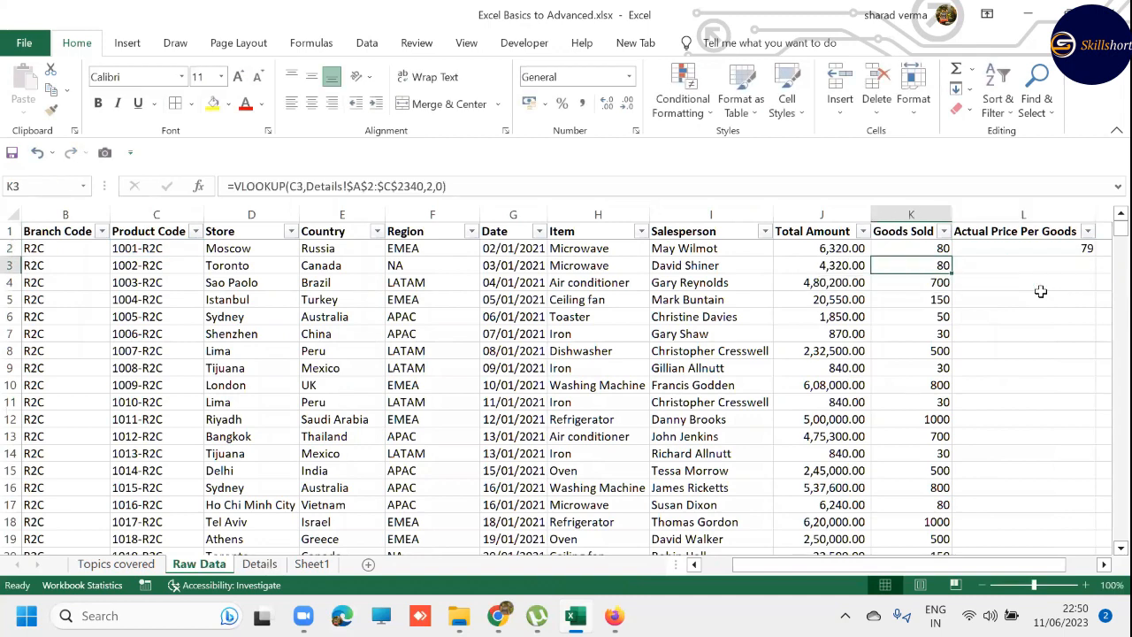
key(ctrl+Down)
key(Right)
key(ctrl+shift+Up)
key(ctrl+d)
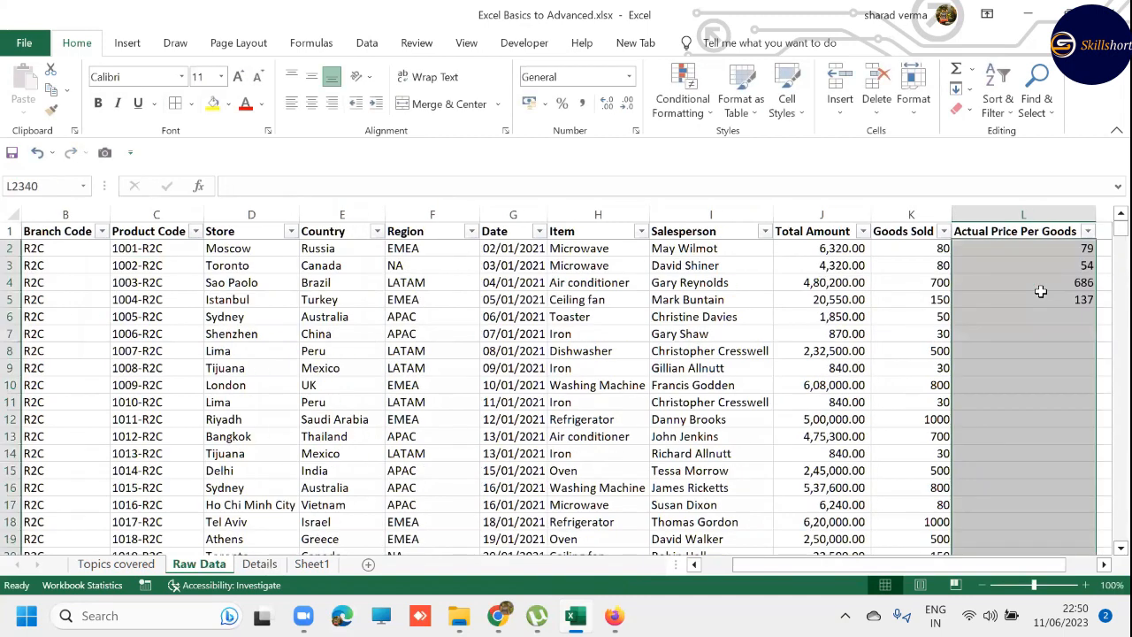
- Review the filled Actual Price Per Goods formulas down the column and check the topic list on Topics covered
key(ctrl+Up)
key(Down)
key(Down)
key(Down)
key(Down)
key(Down)
key(Down)
key(Down)
key(Down)
key(Down)
key(Down)
key(Down)
key(Down)
key(Down)
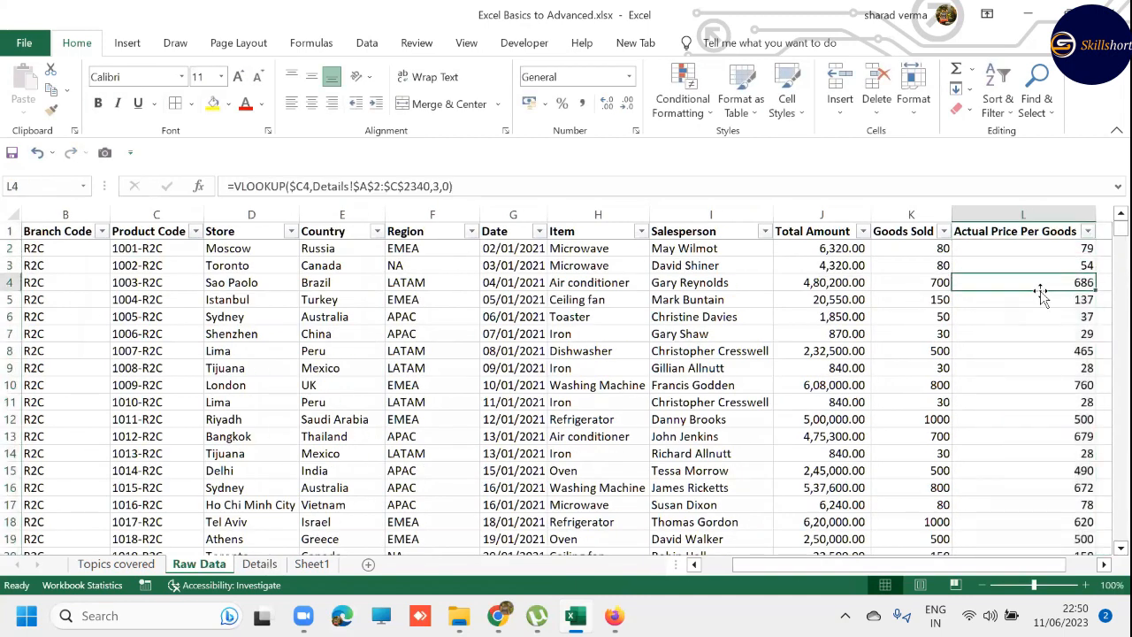
key(Down)
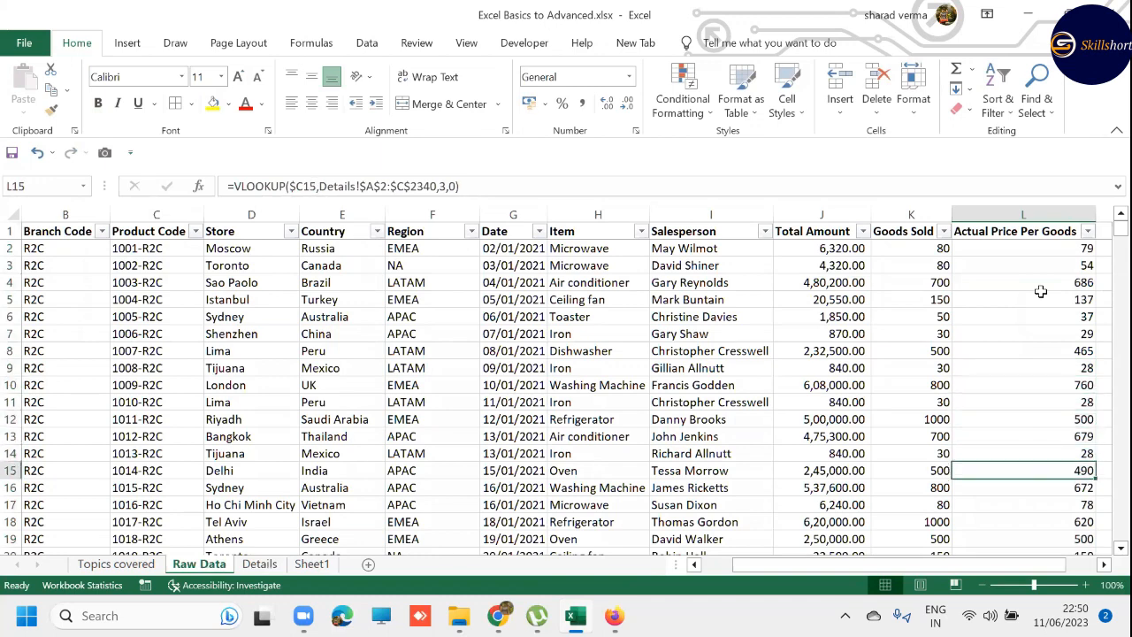
key(ctrl+Down)
key(ctrl+Up)
key(Down)
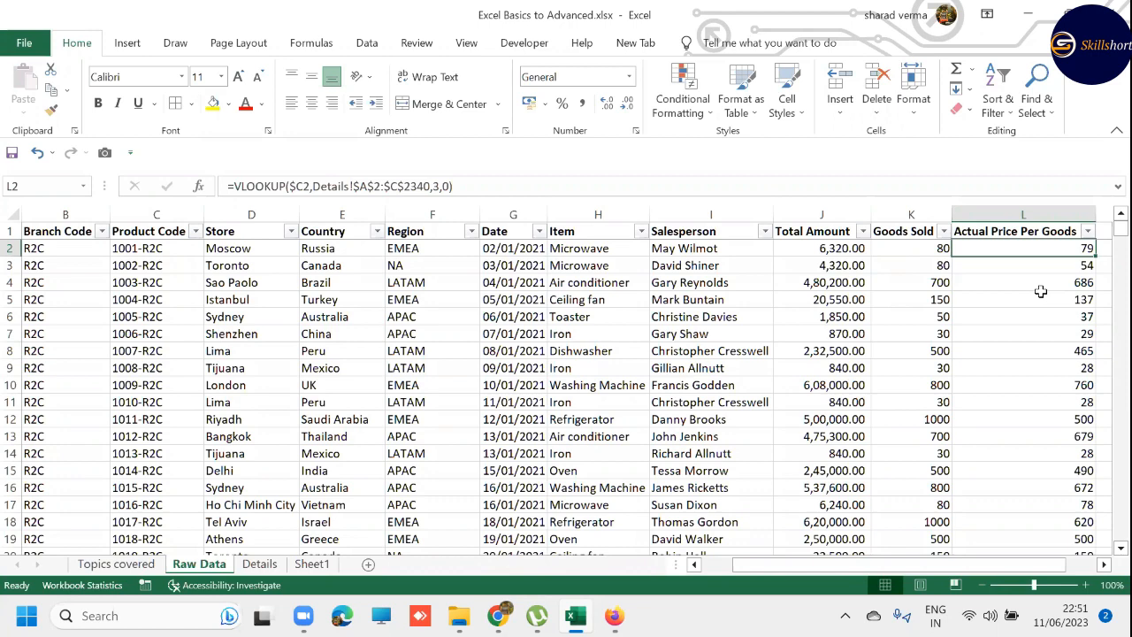
key(ctrl+Page_Up)
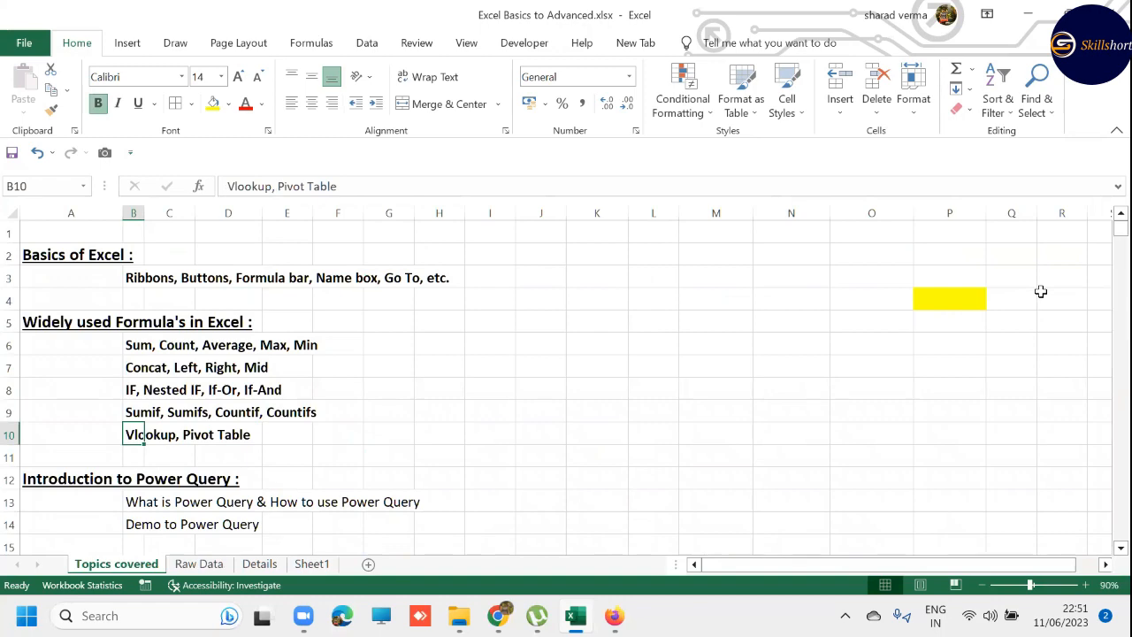
- Replace the VLOOKUP formulas in Raw Data's Goods Sold and Actual Price Per Goods columns with their values
key(ctrl+Page_Down)
key(Left)
key(Left)
key(Right)
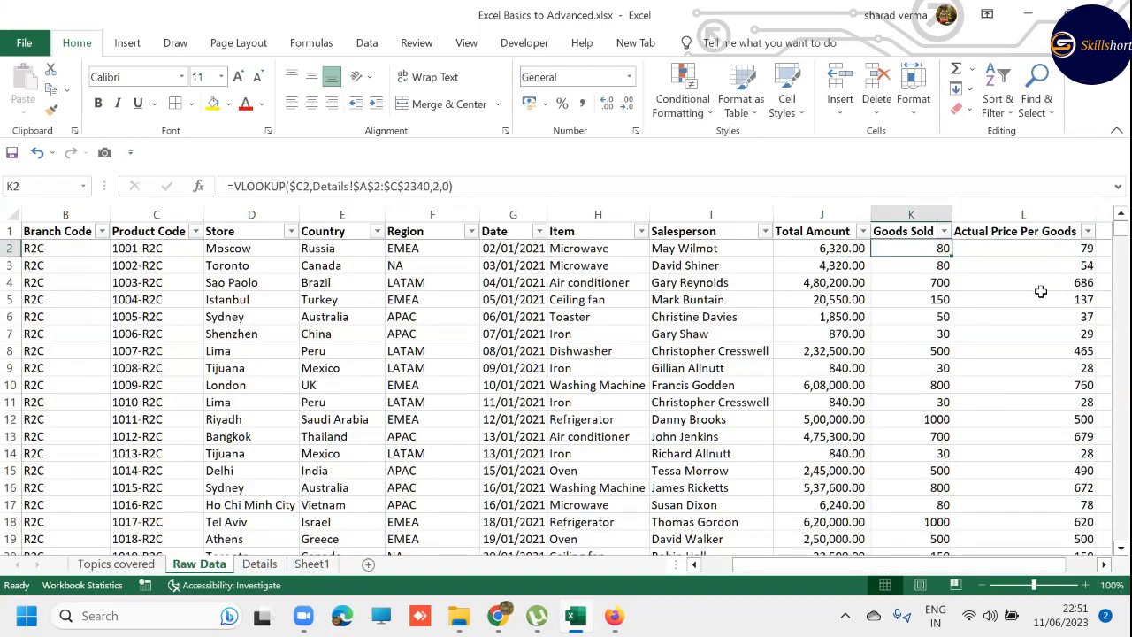
key(ctrl+shift+Down)
key(shift+Right)
key(ctrl+c)
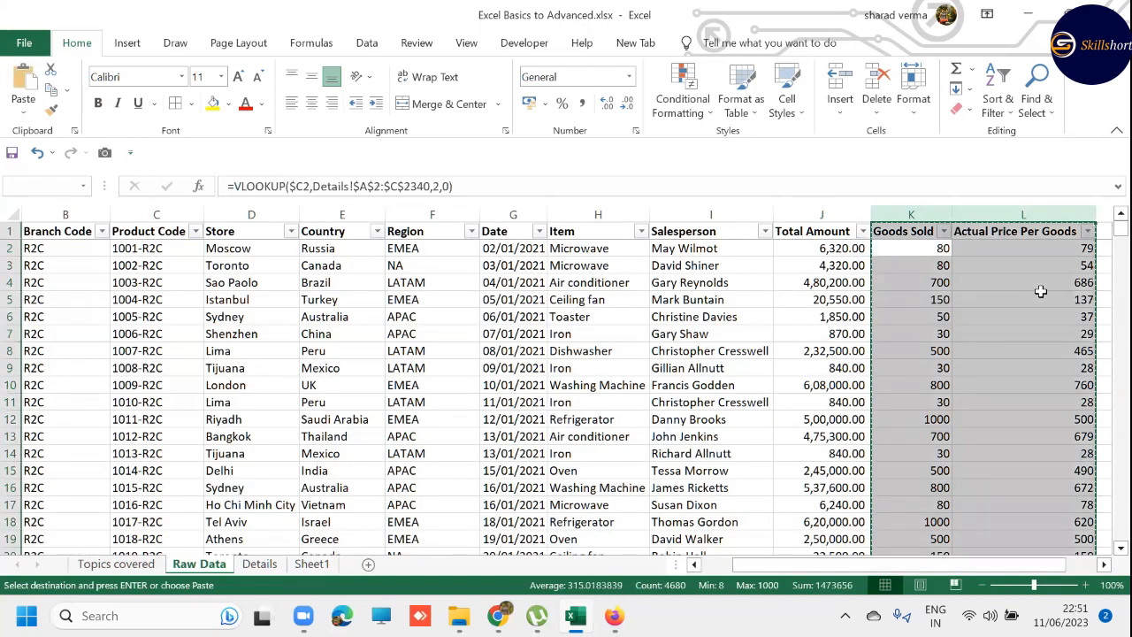
key(ctrl+alt+v)
key(v)
key(Return)
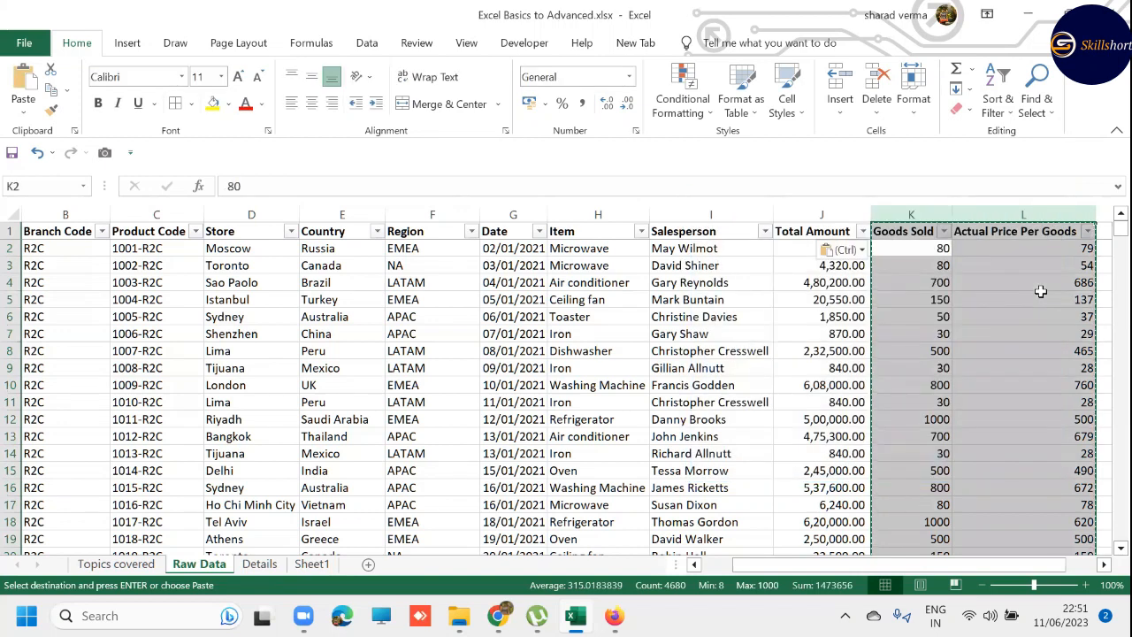
key(Escape)
- Insert a PivotTable from Raw Data range A1:L2340 on a new worksheet and return to the Raw Data sheet
key(Up)
key(ctrl+Home)
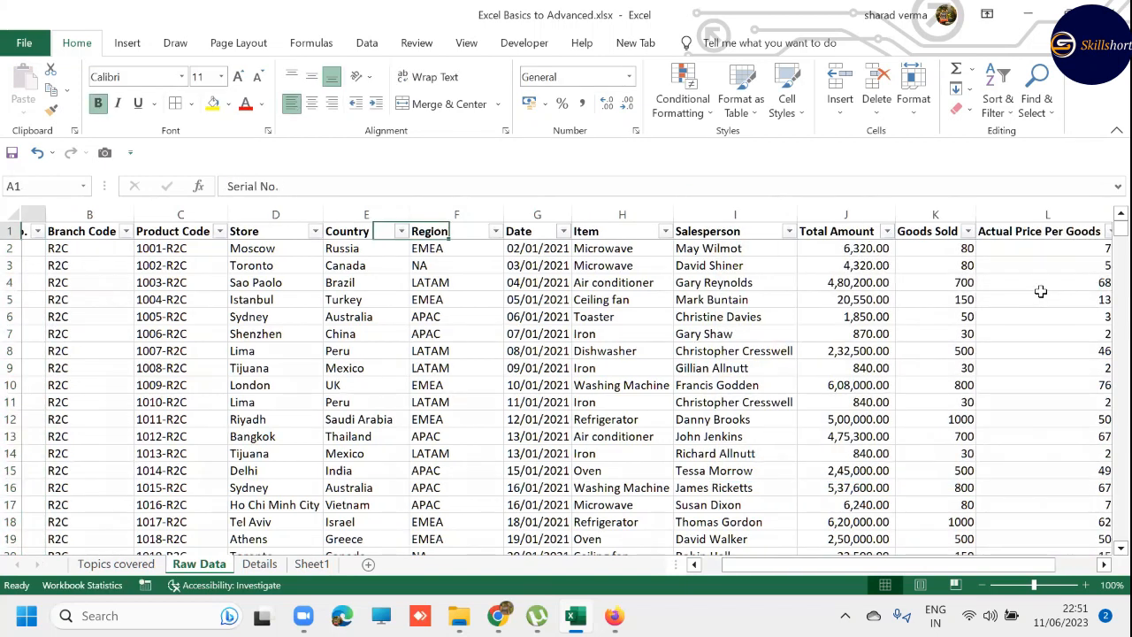
key(ctrl+shift+Right)
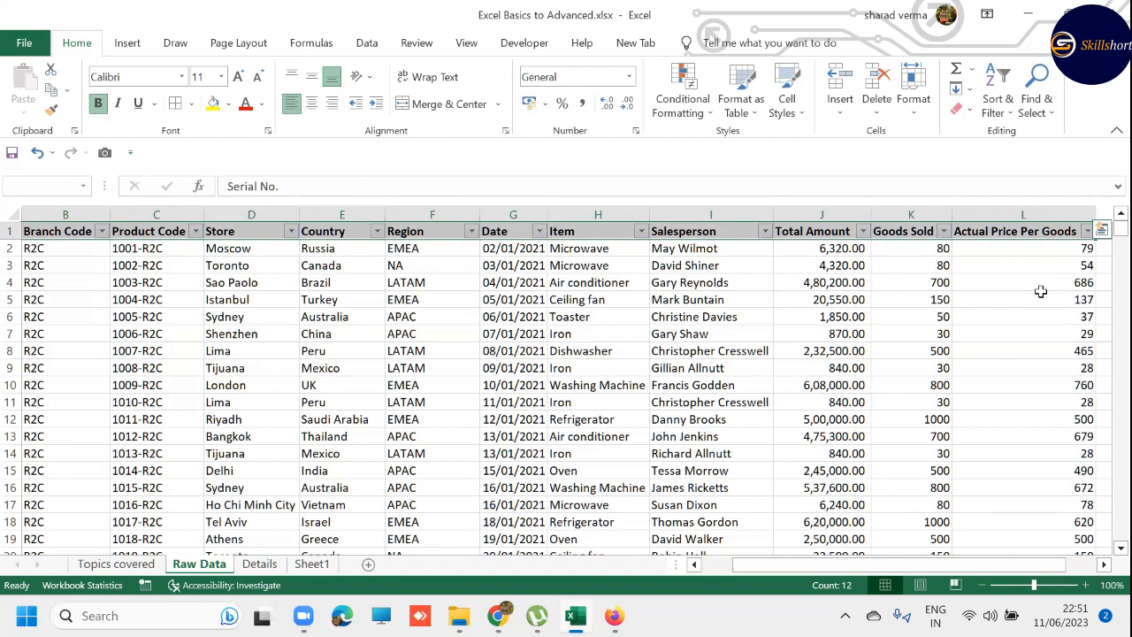
key(ctrl+shift+Left)
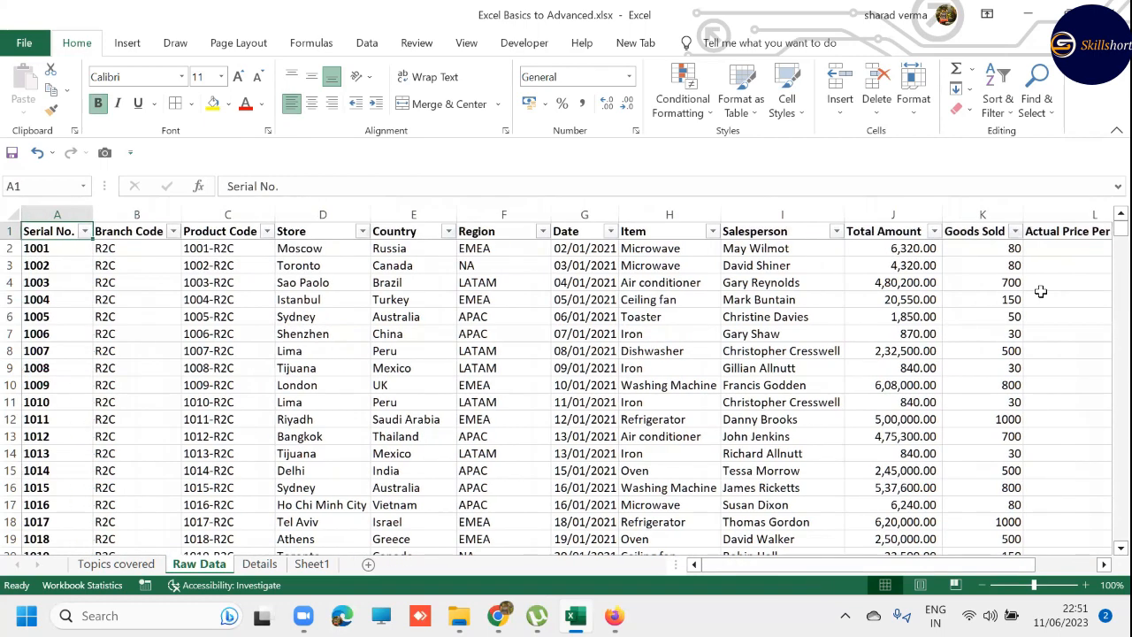
key(ctrl+shift+Right)
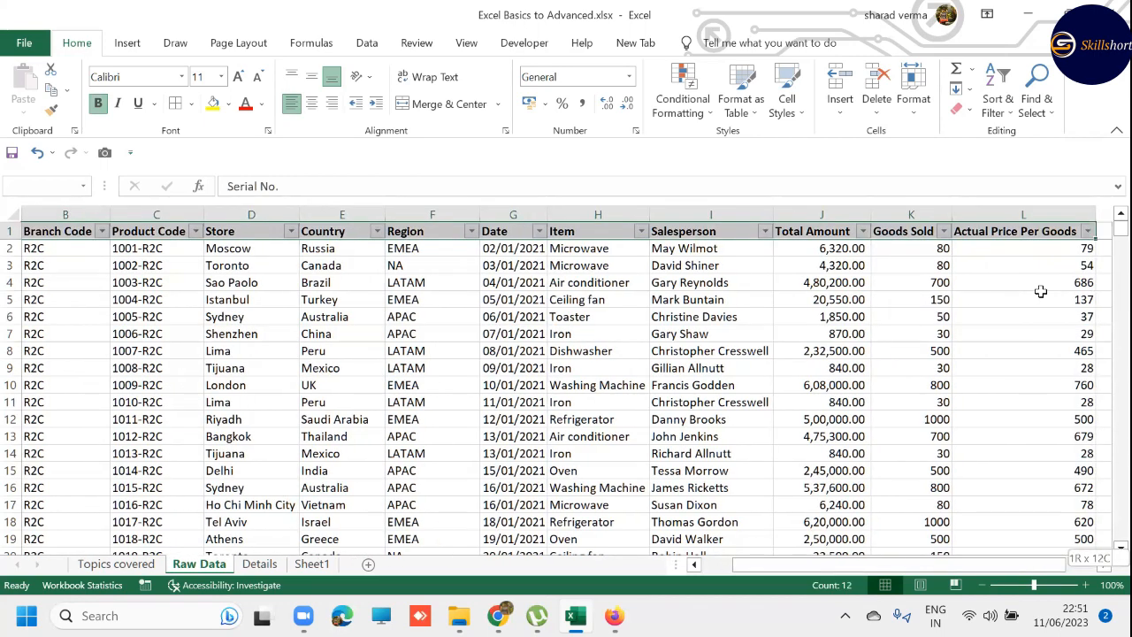
key(ctrl+shift+Down)
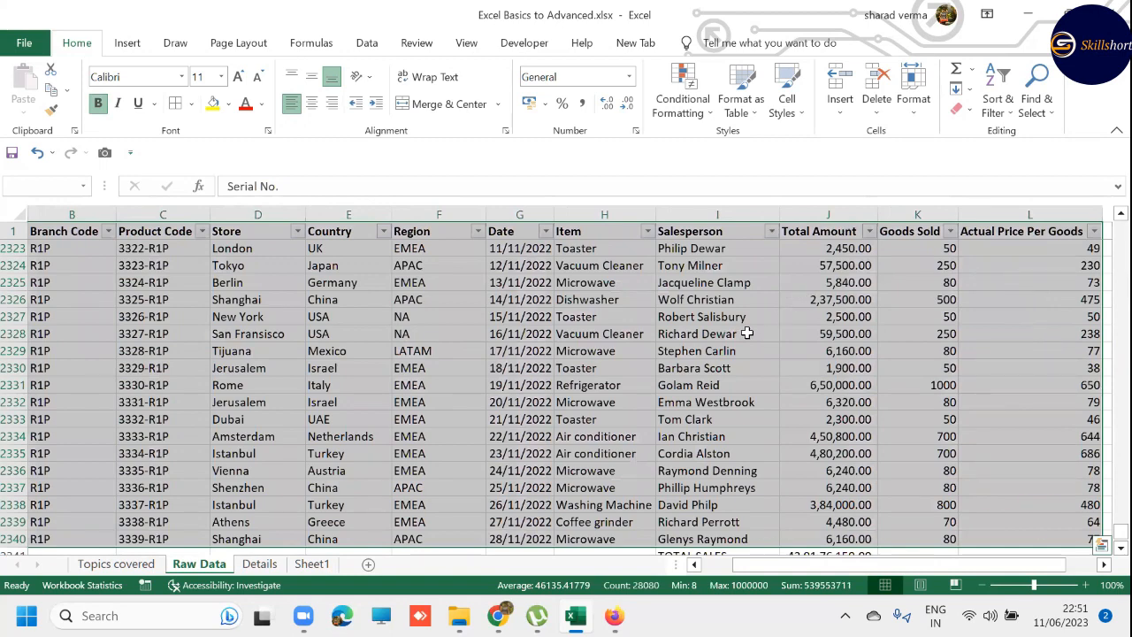
key(alt)
key(n)
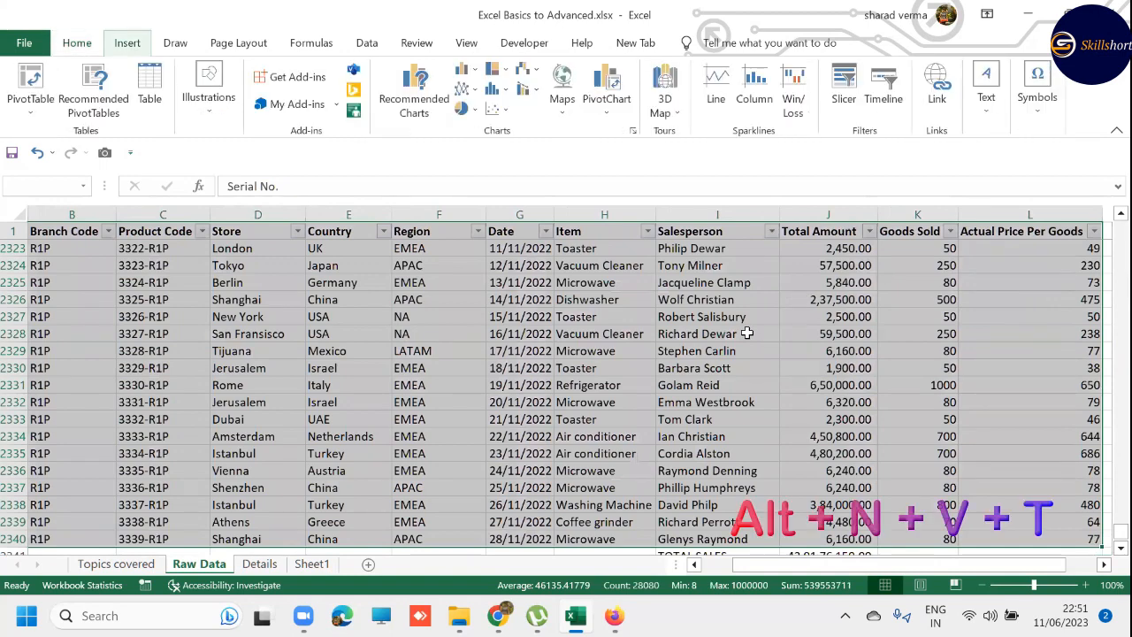
key(v)
key(t)
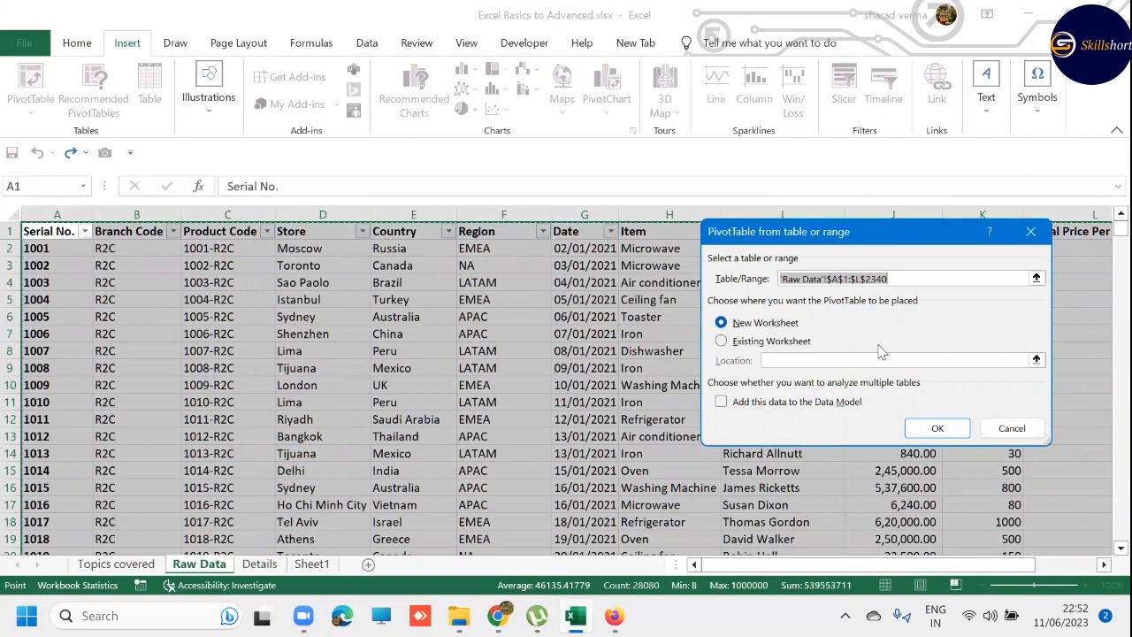
click(956, 431)
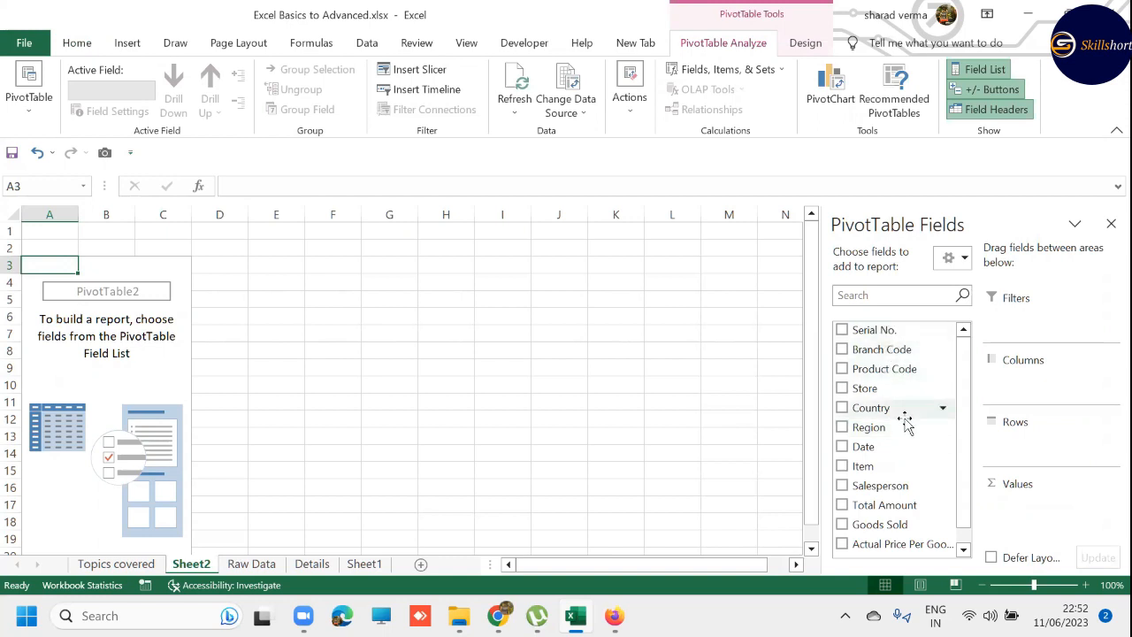
key(ctrl+Page_Down)
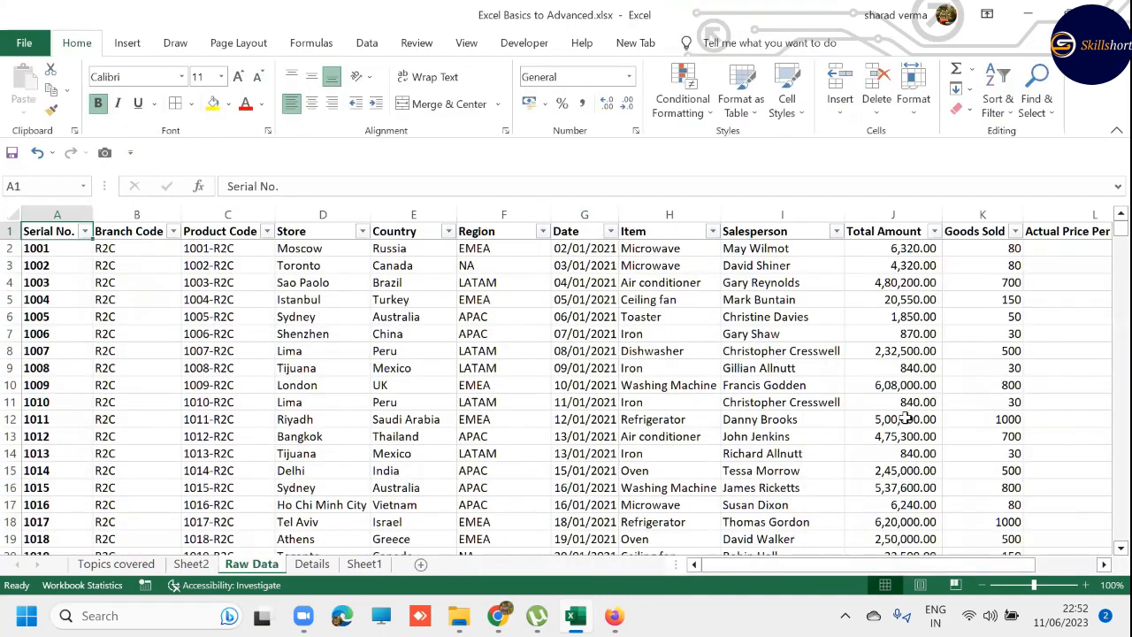
- Review the Raw Data column headers from Serial No. across to Total Amount
key(Right)
key(Right)
key(Right)
key(Right)
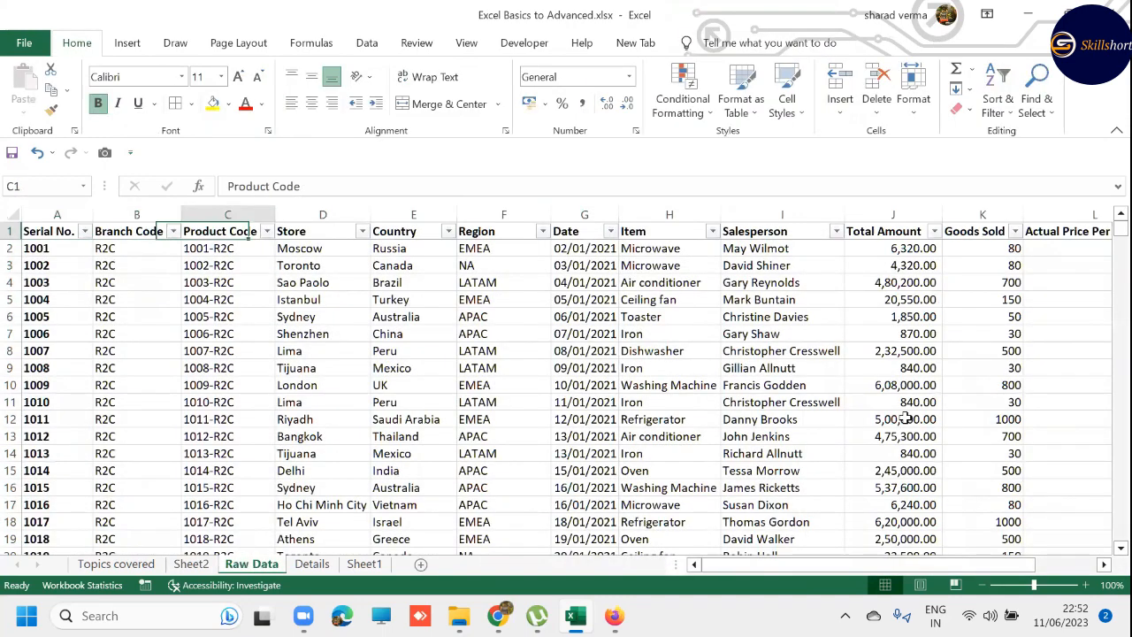
key(Right)
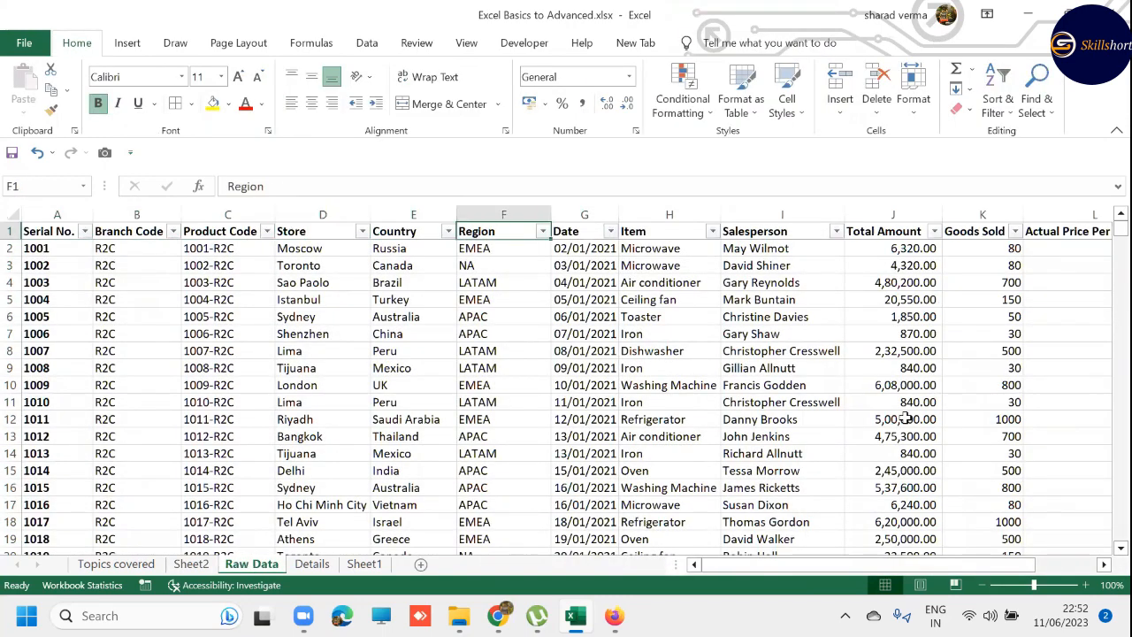
key(Right)
key(Right)
key(Right)
key(Right)
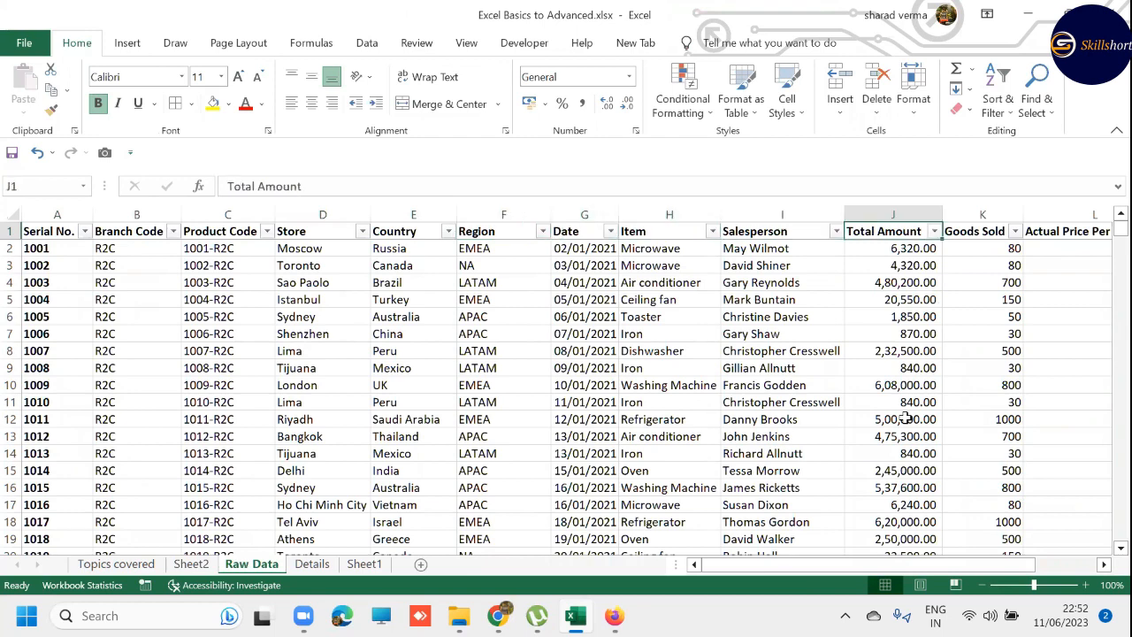
- Add the Store field to the Rows area of the PivotTable on Sheet2, checking the Raw Data sheet for reference
key(ctrl+Page_Up)
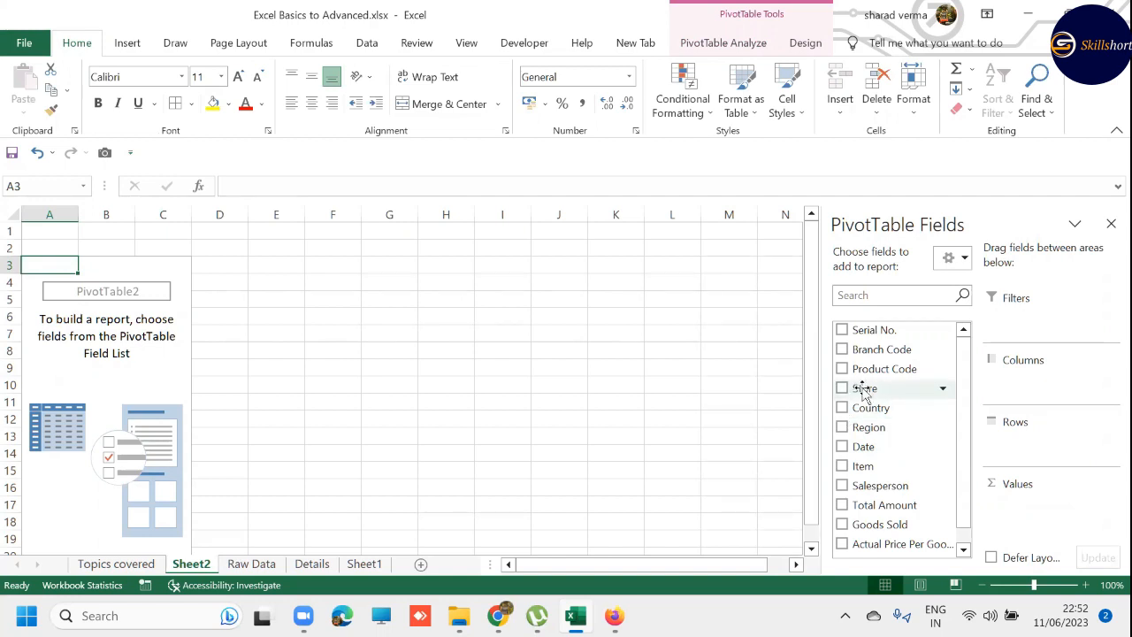
drag(866, 395, 1033, 449)
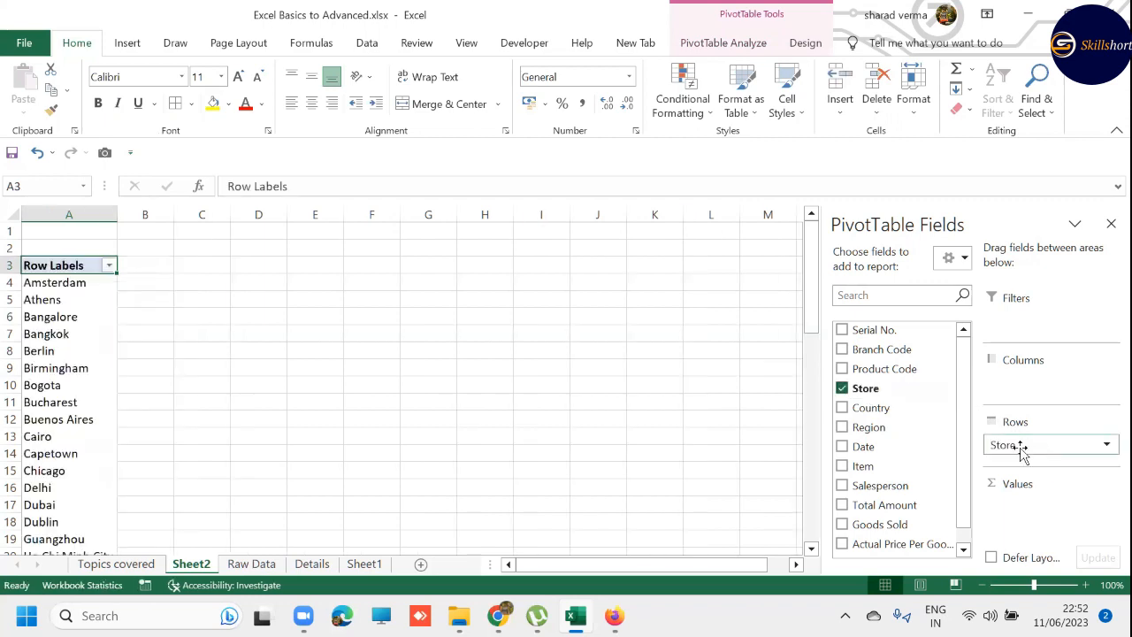
key(ctrl+Page_Down)
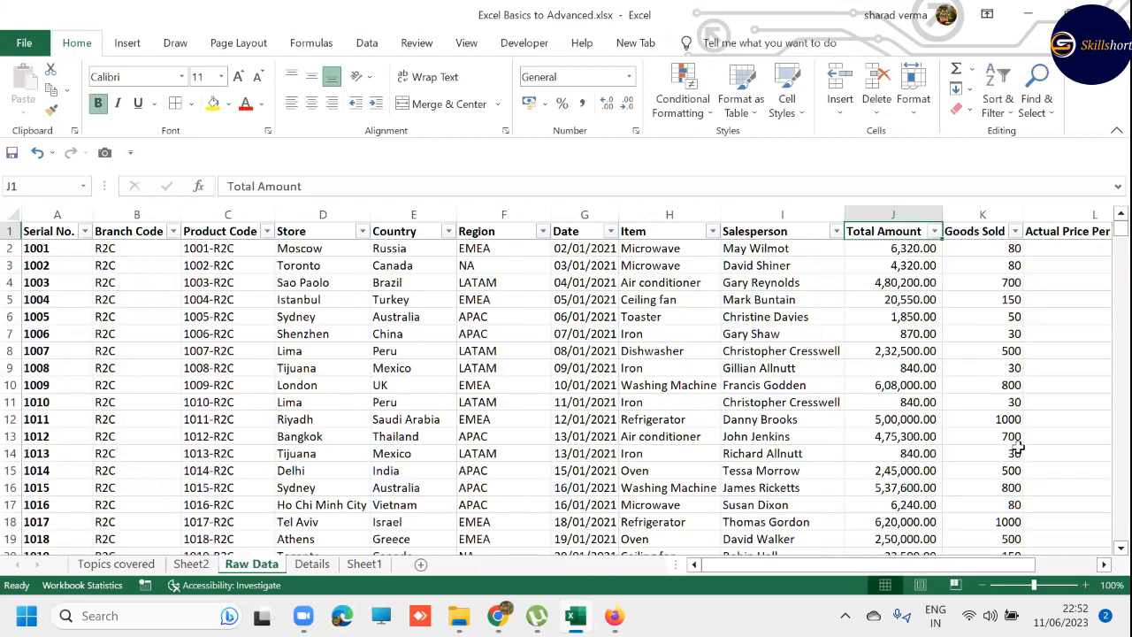
key(ctrl+Page_Up)
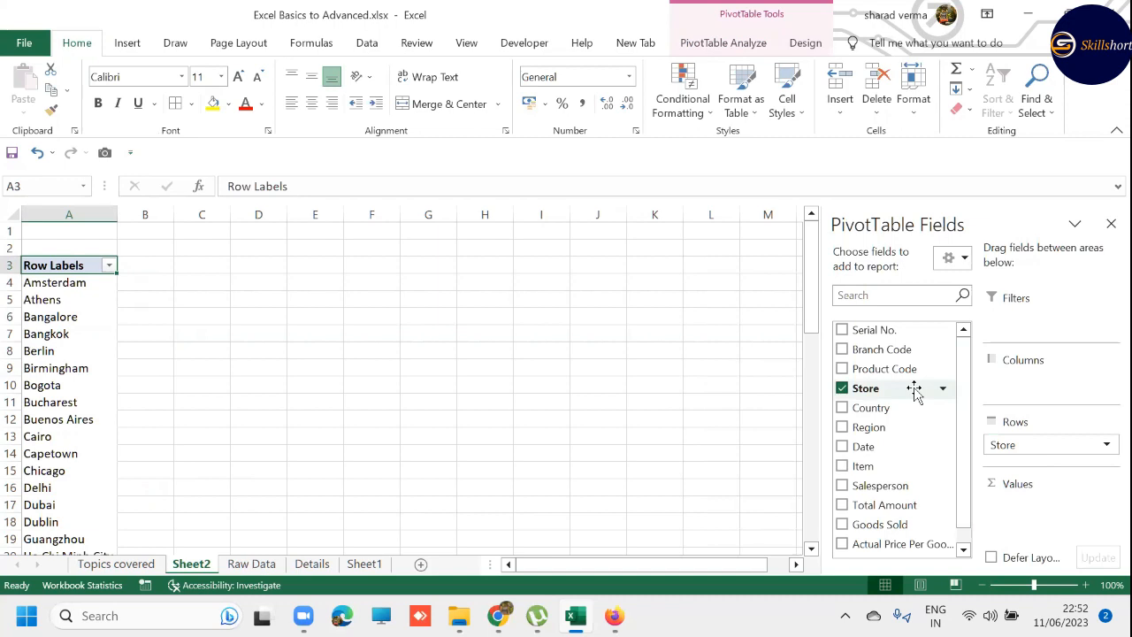
mouse_move(1029, 445)
mouse_down()
mouse_move(1031, 389)
mouse_move(1026, 427)
mouse_move(1049, 464)
mouse_move(1031, 449)
mouse_up()
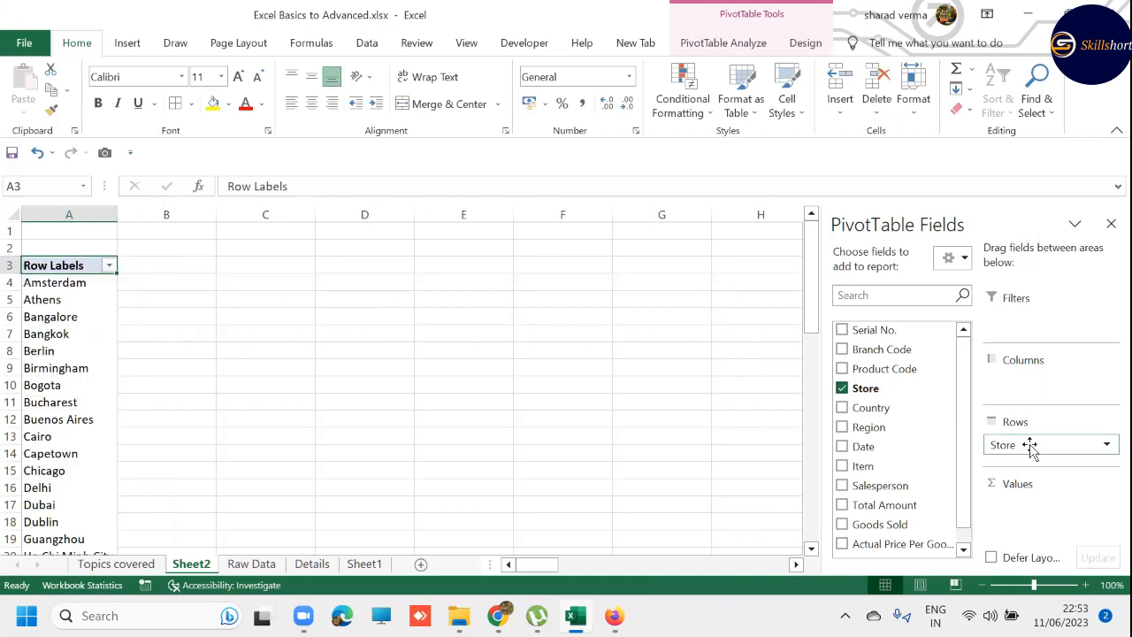
- Find the Total Amount field by searching for TOTAL, add it to the PivotTable's Values area and close the field list
click(857, 297)
text(TOTAL)
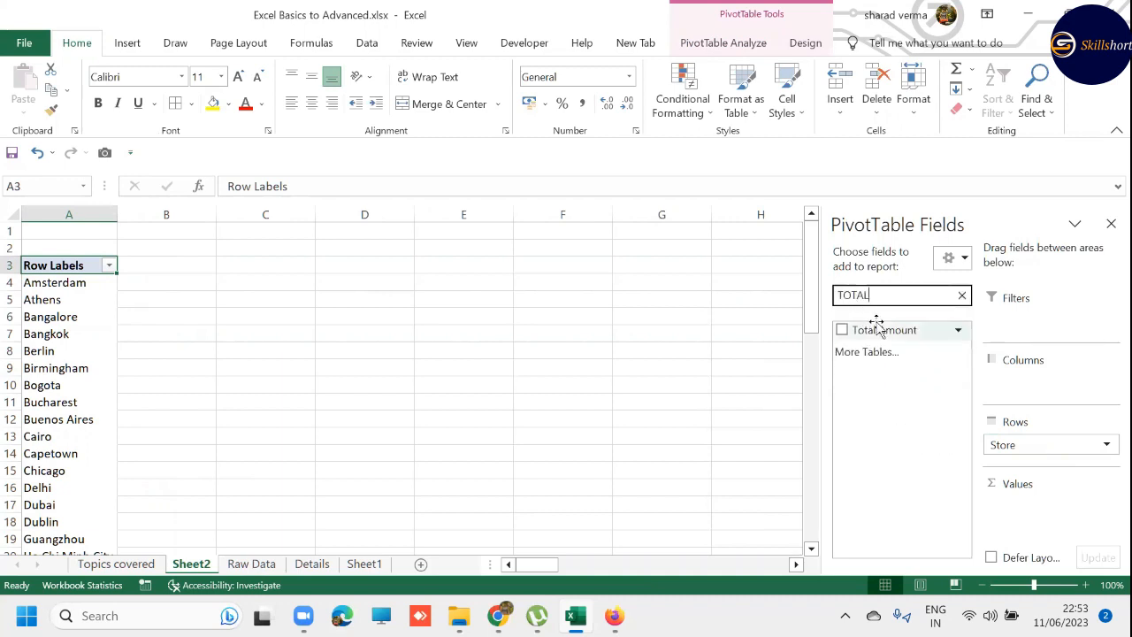
drag(880, 329, 1042, 520)
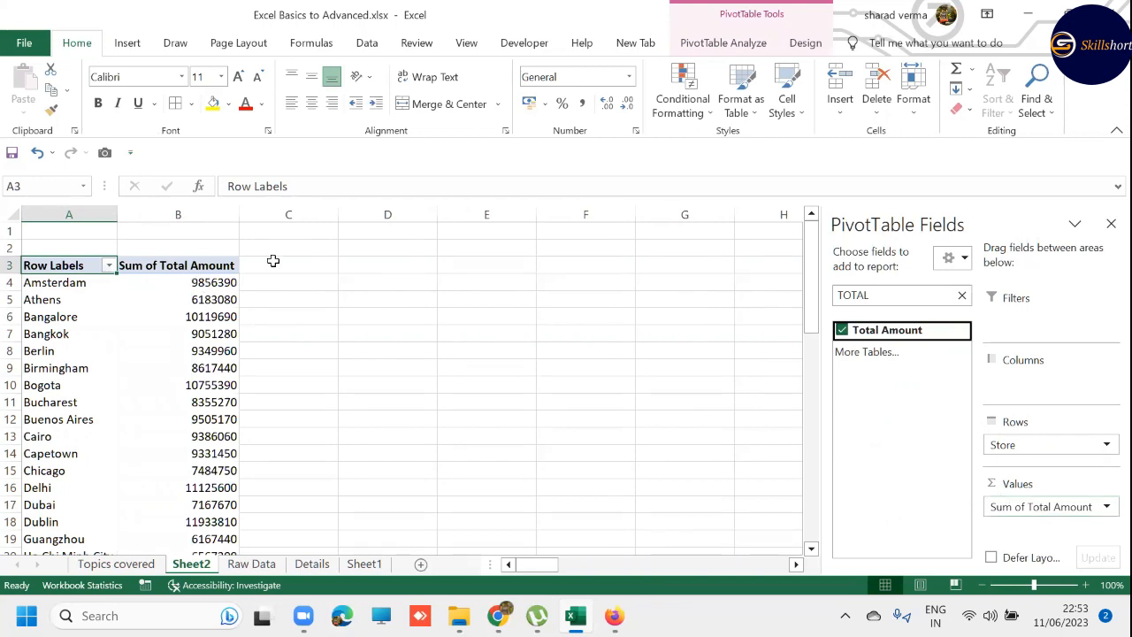
click(1110, 225)
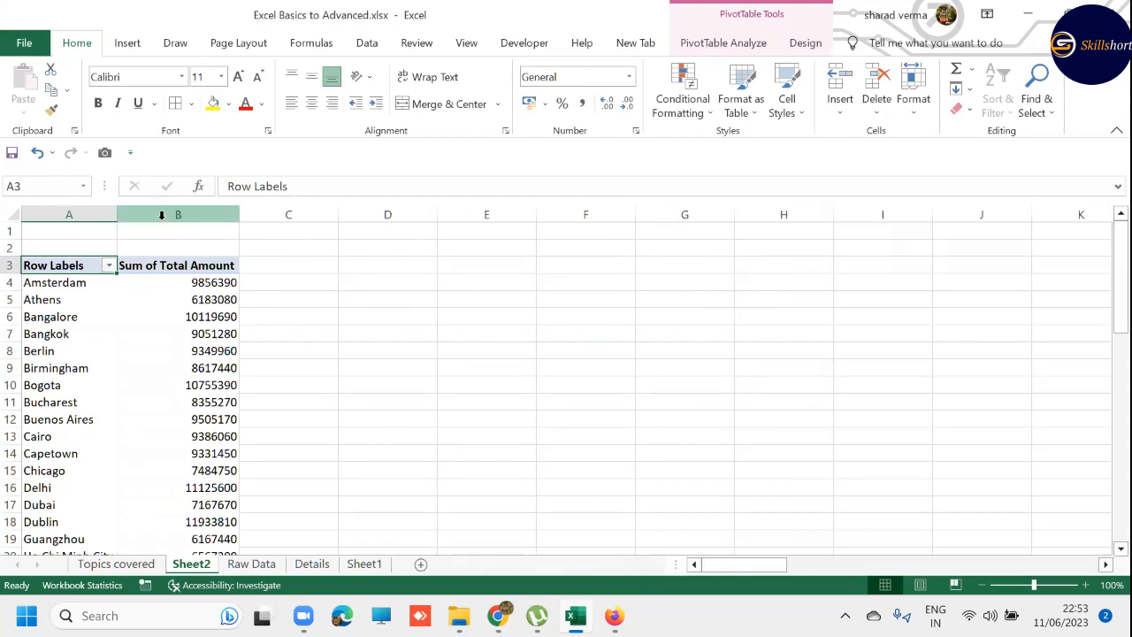
- Apply comma style to the Sum of Total Amount values in column B
click(162, 215)
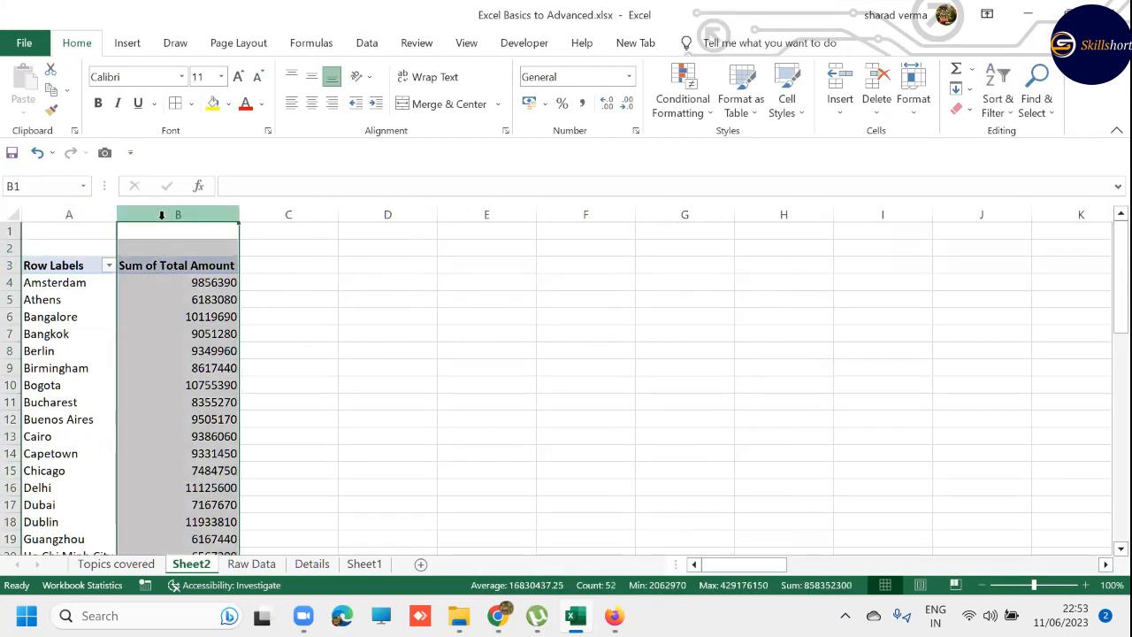
click(582, 104)
click(58, 283)
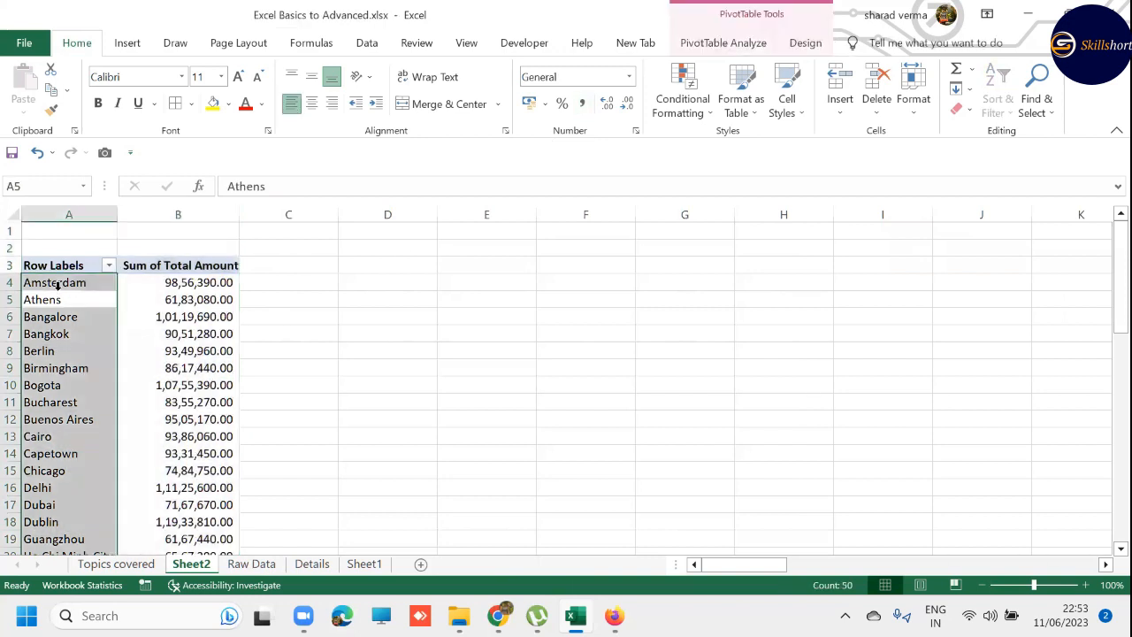
- Switch the PivotTable's report layout to Outline Form
click(62, 285)
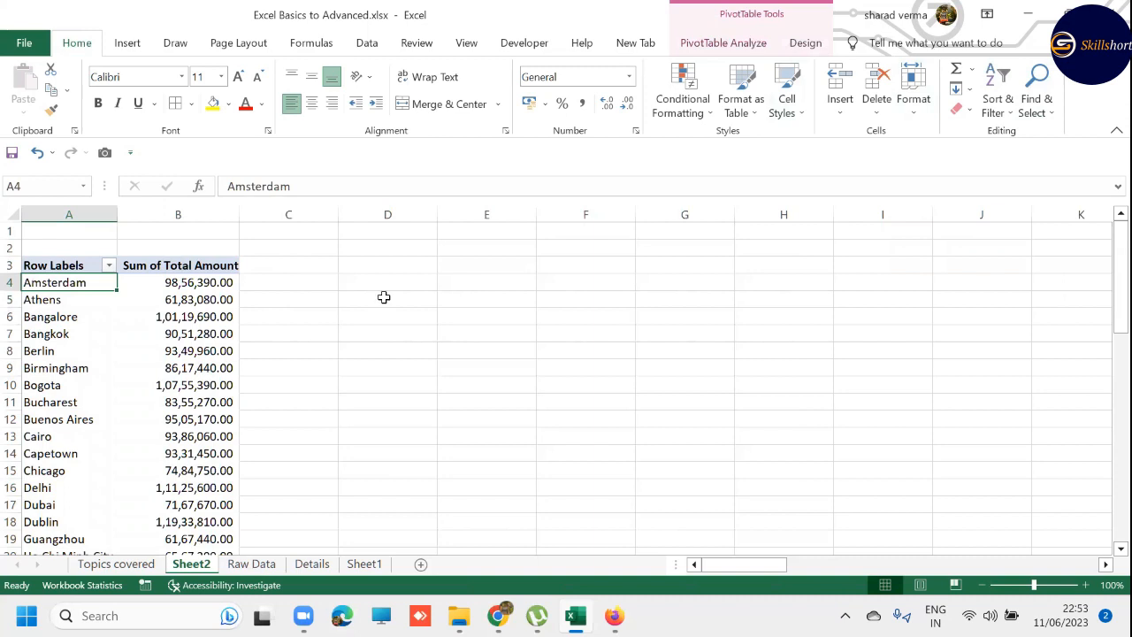
click(796, 50)
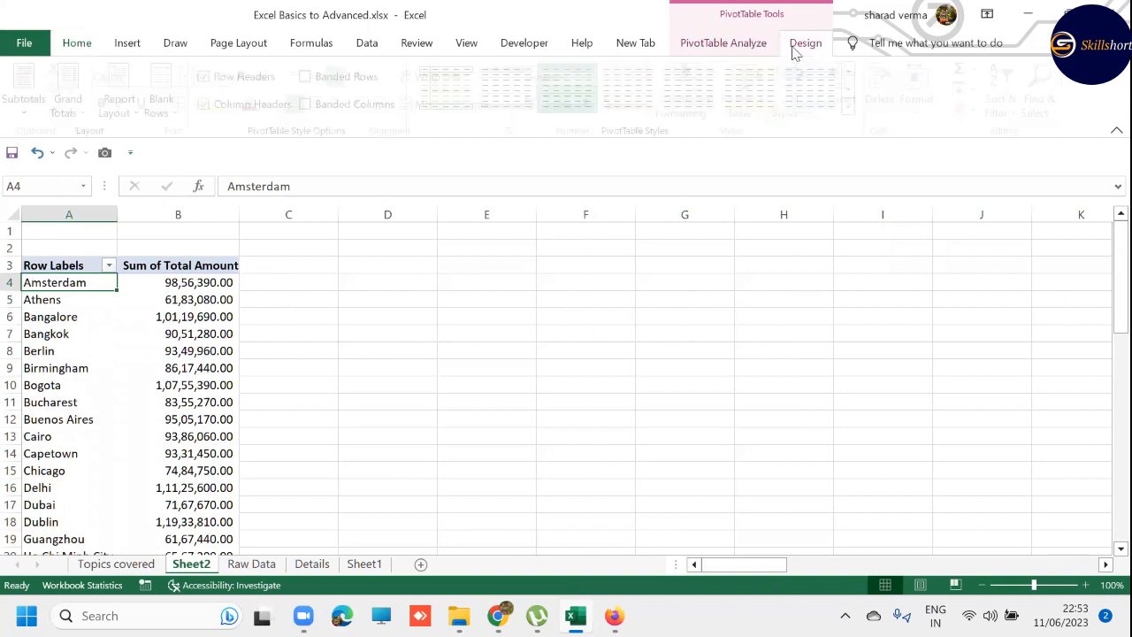
click(121, 115)
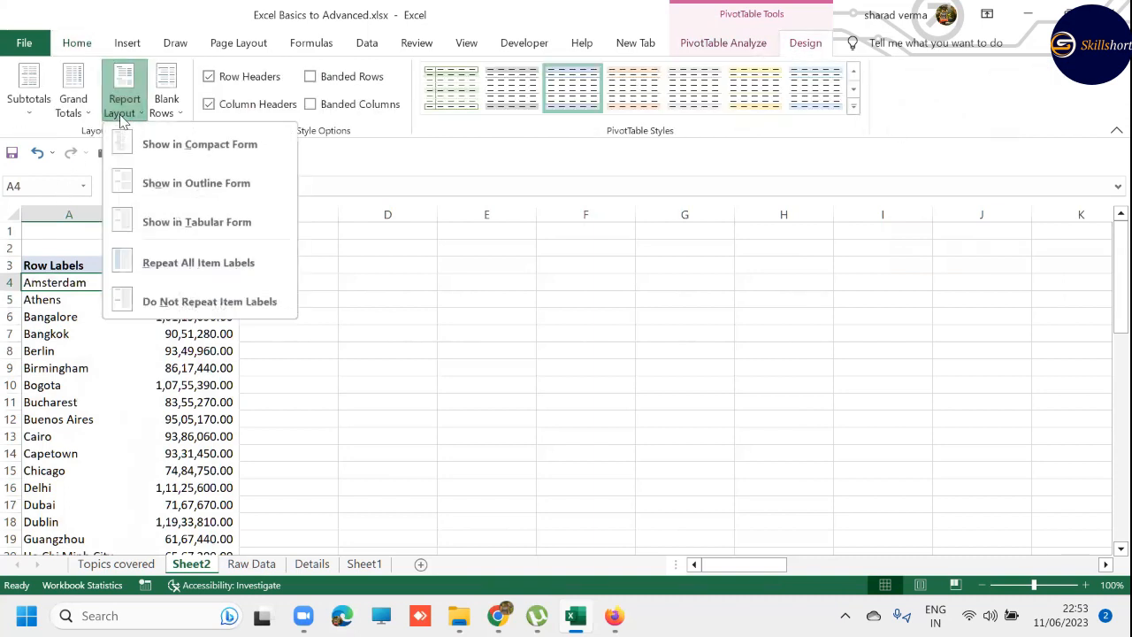
click(148, 189)
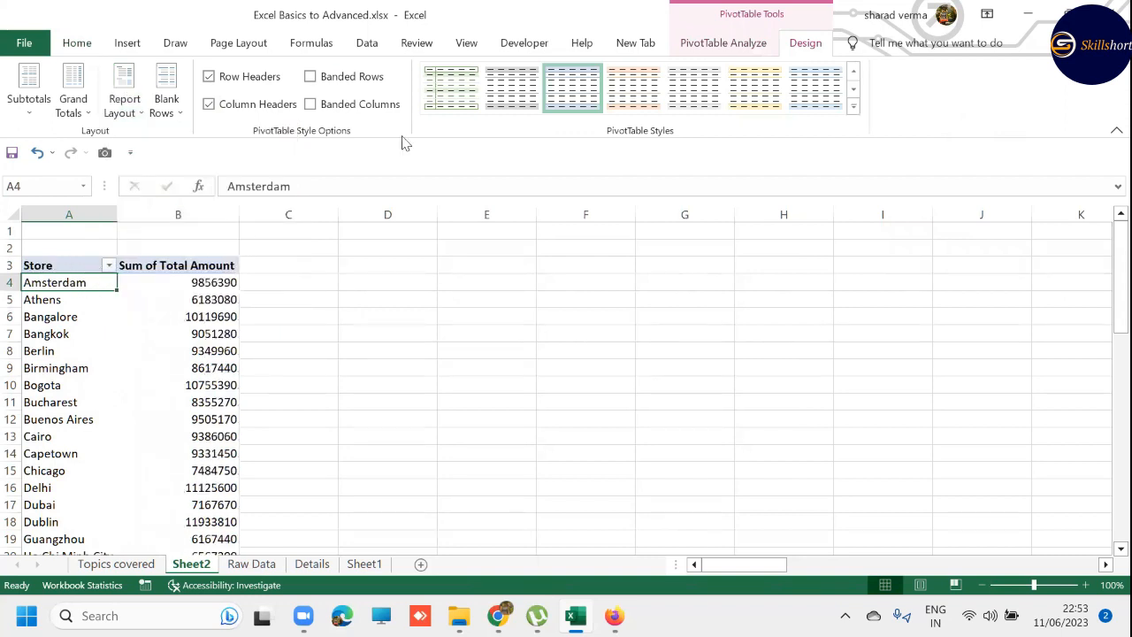
- Show the PivotTable field list again, clear its search and add Country to Rows above Store
click(723, 43)
click(984, 69)
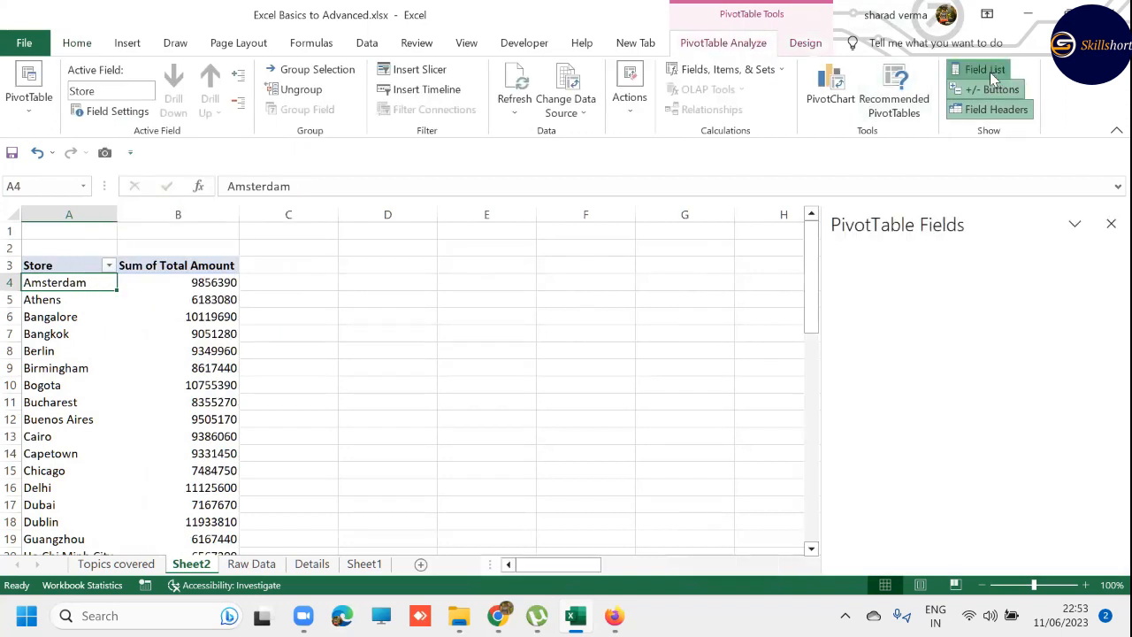
click(961, 294)
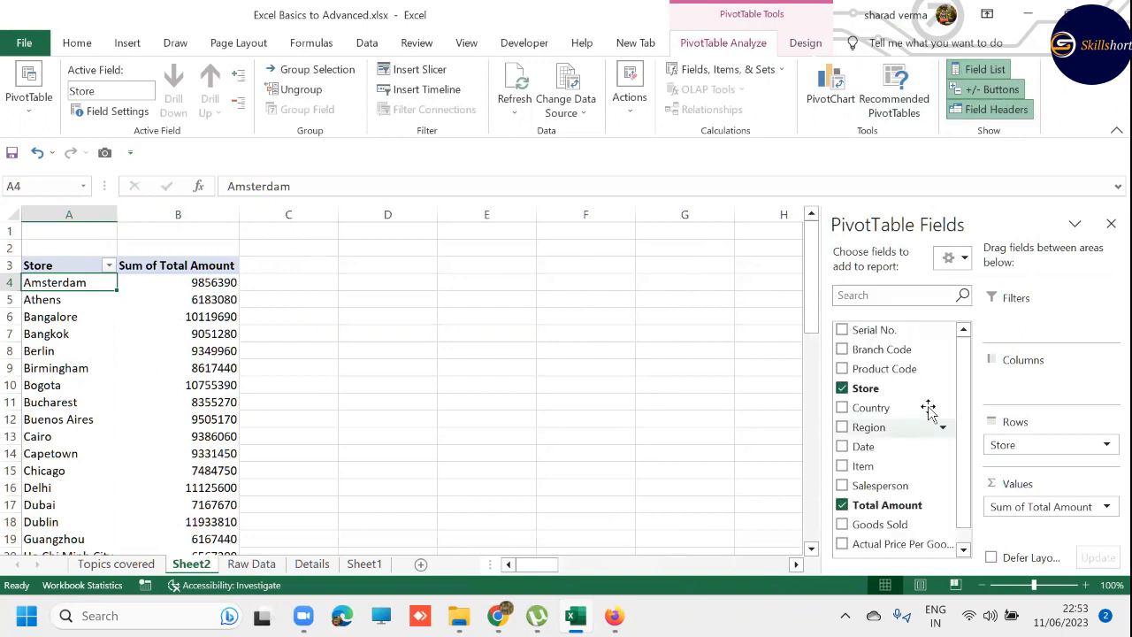
scroll(929, 434, down, 1)
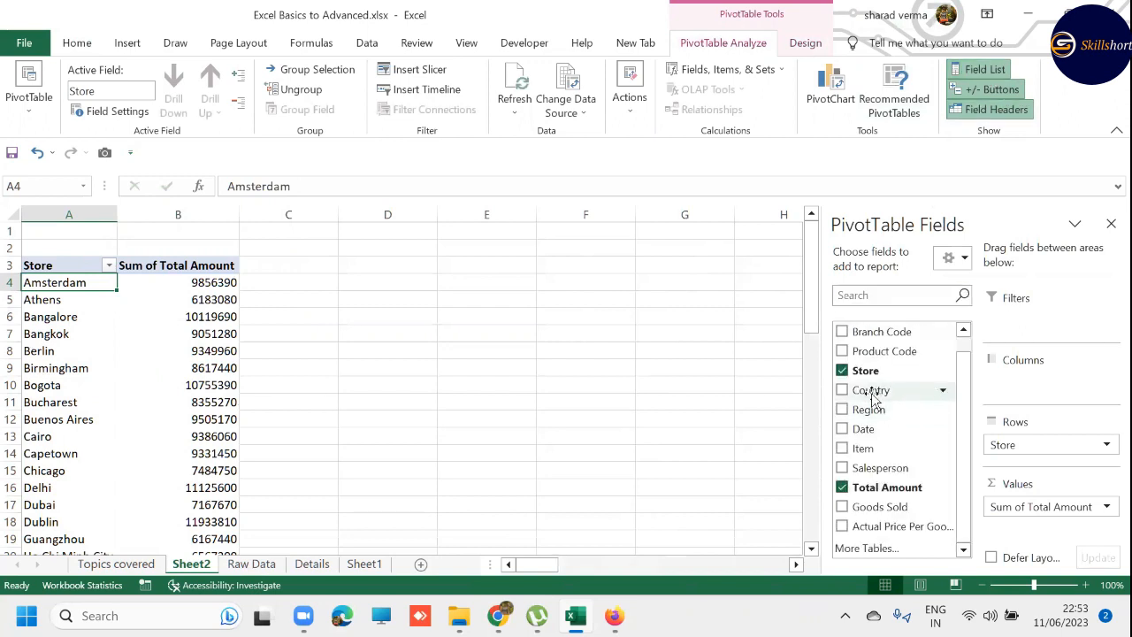
drag(867, 393, 1022, 442)
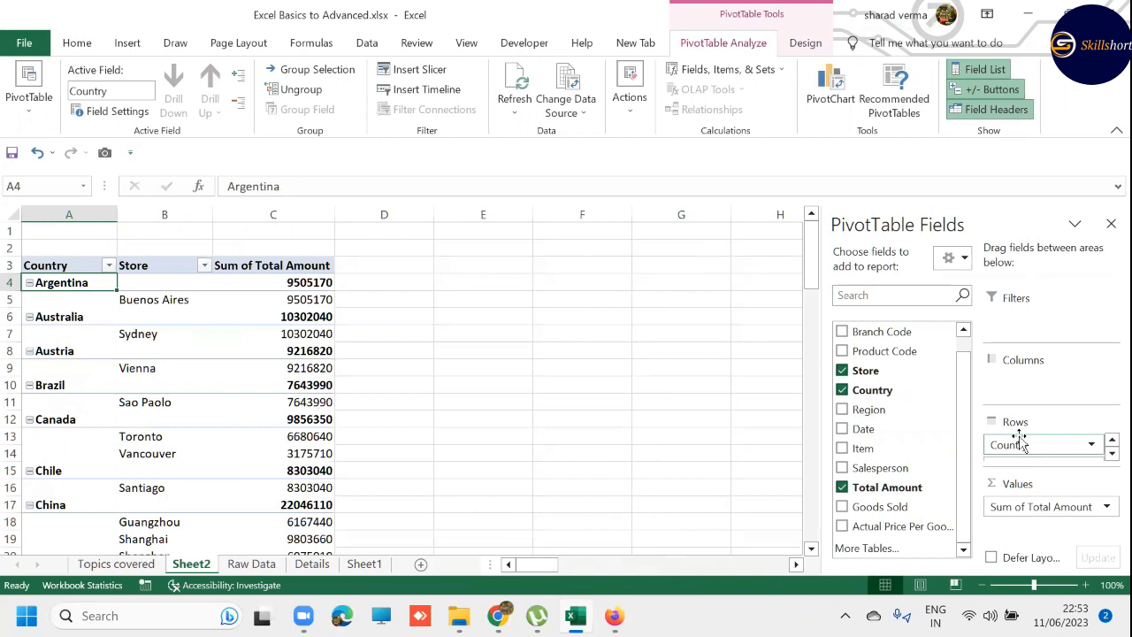
- Try the Tabular Form report layout on the Country and Store PivotTable, and undo it
click(805, 42)
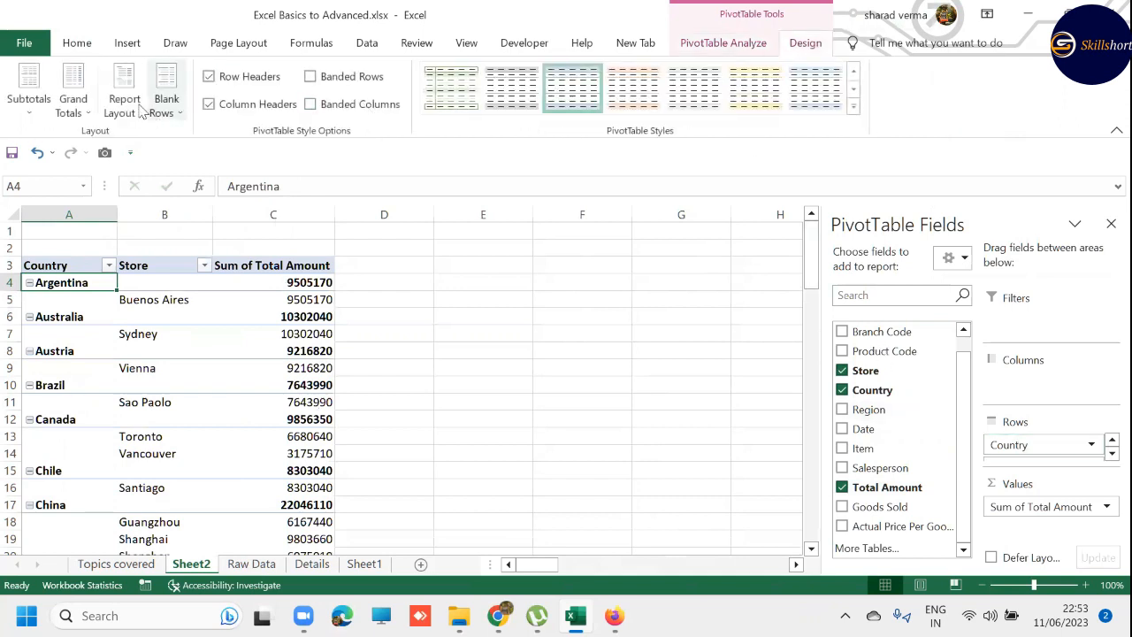
click(132, 104)
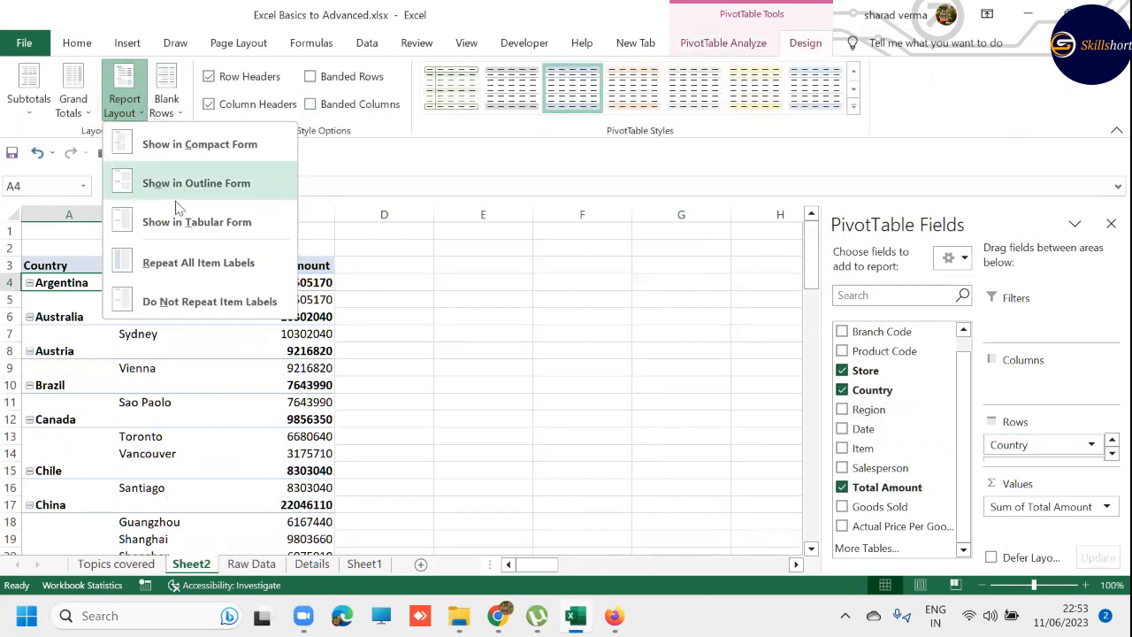
click(191, 221)
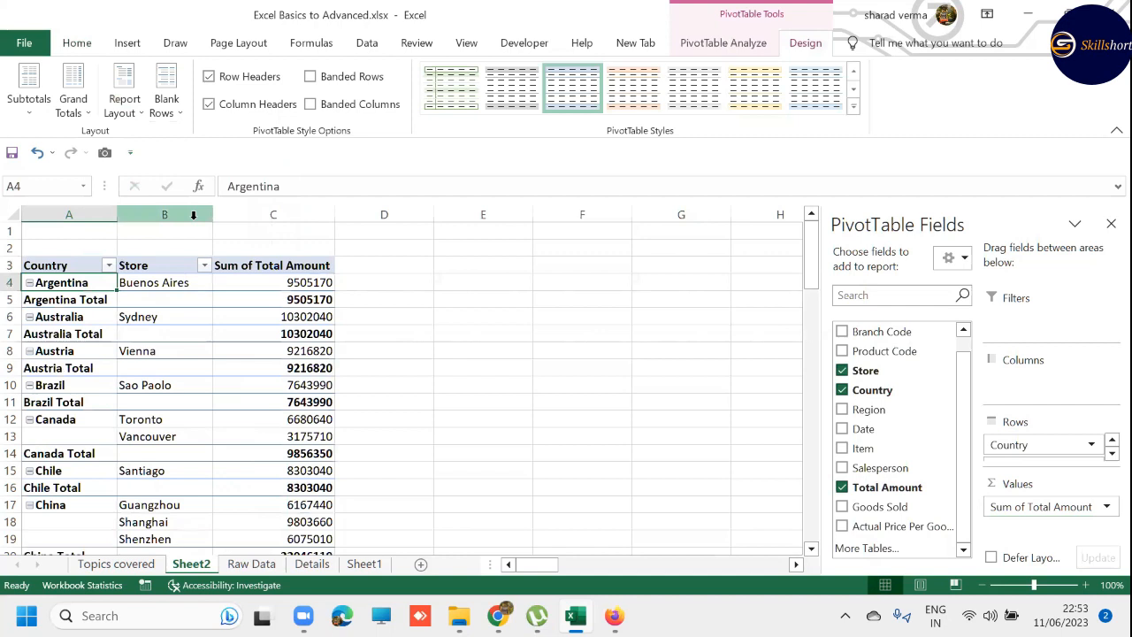
key(ctrl+z)
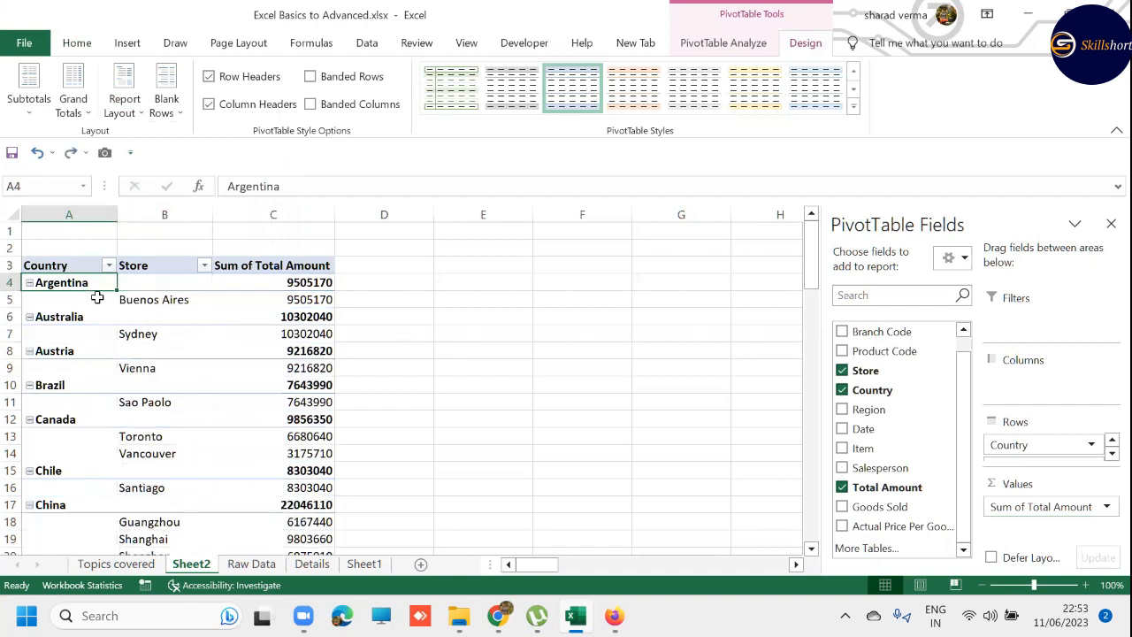
- Show the PivotTable of countries and stores in Tabular Form
shift+click(118, 298)
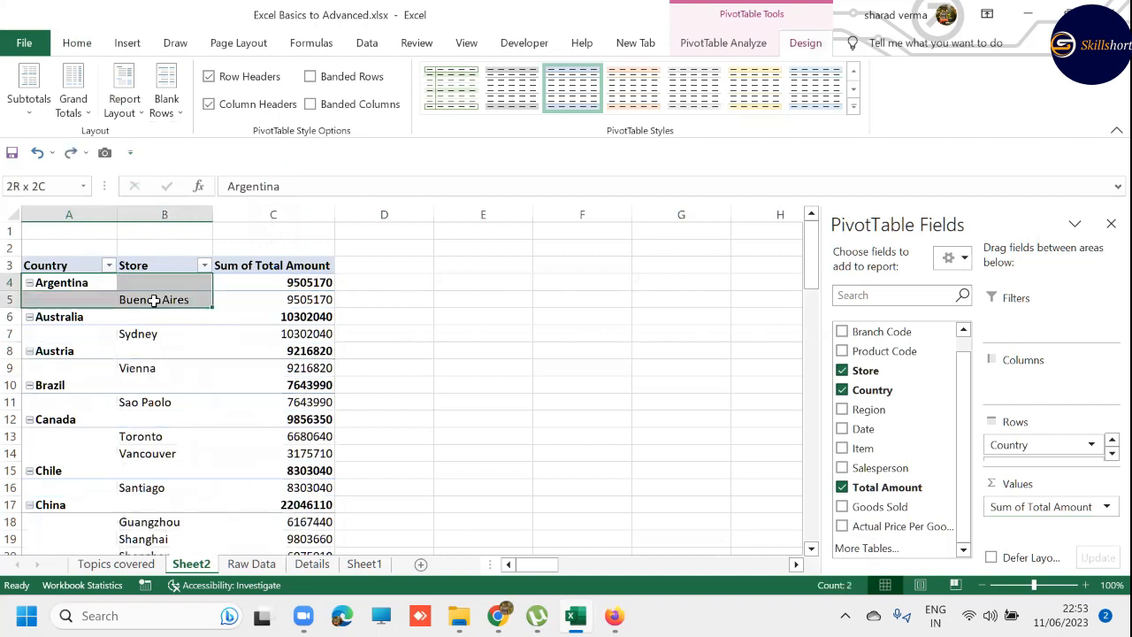
click(133, 108)
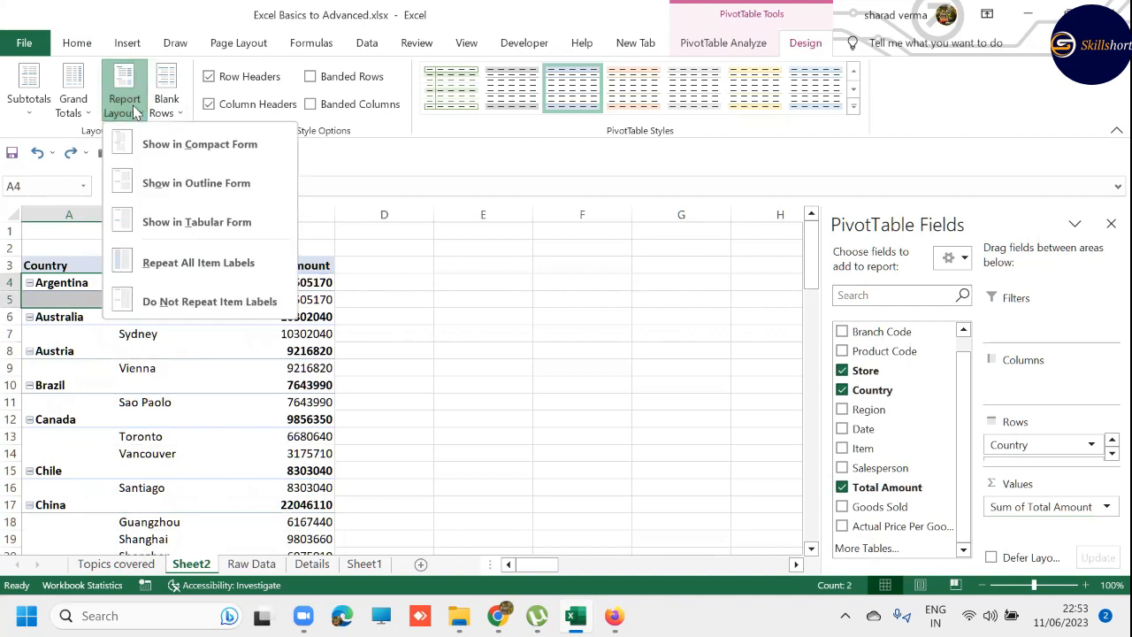
click(177, 222)
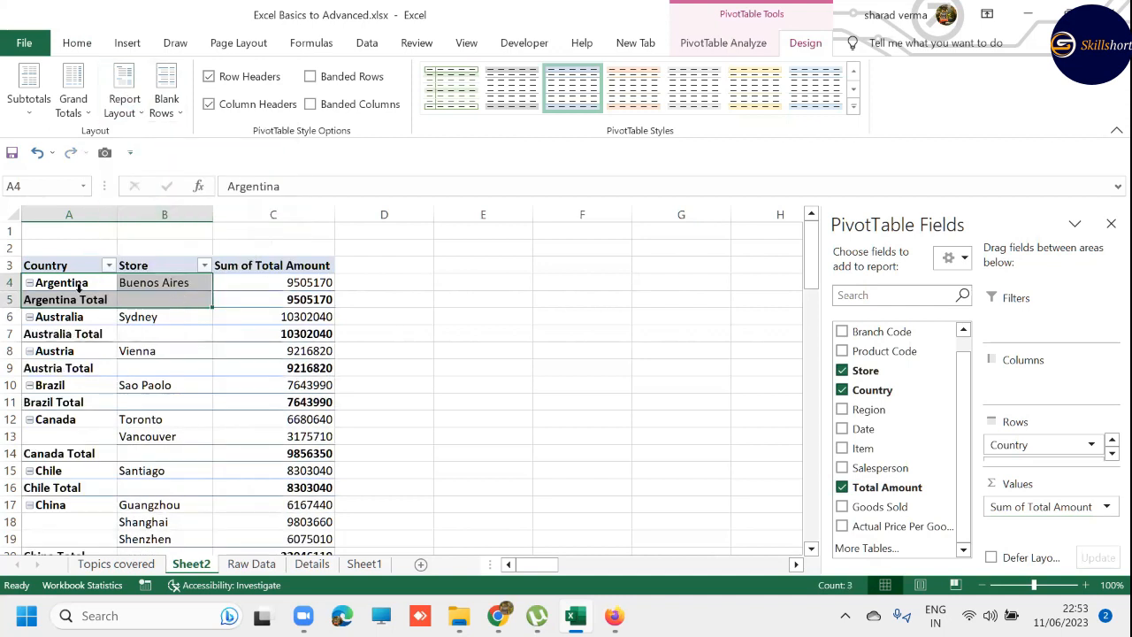
click(483, 334)
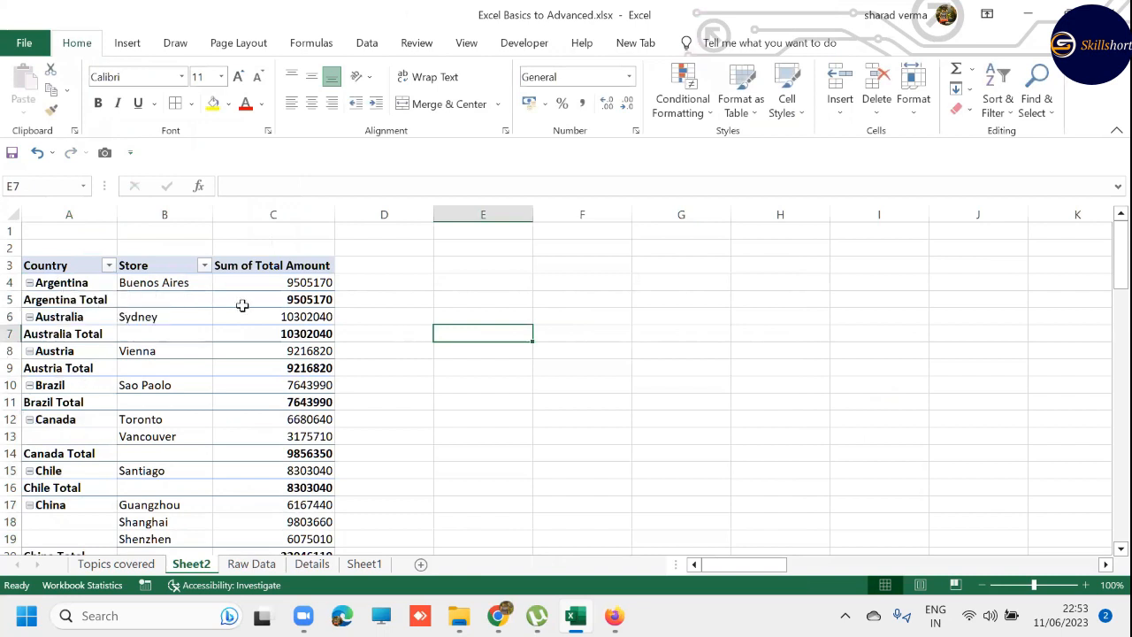
- Turn off the subtotals for the Country field in the PivotTable
click(52, 267)
right_click(51, 266)
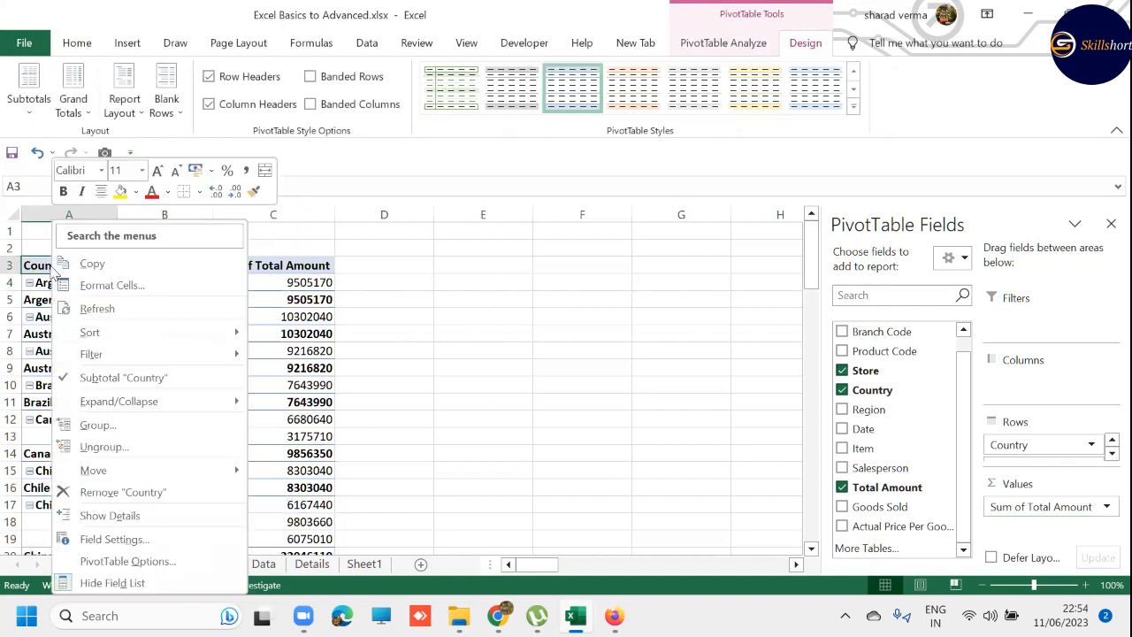
click(109, 380)
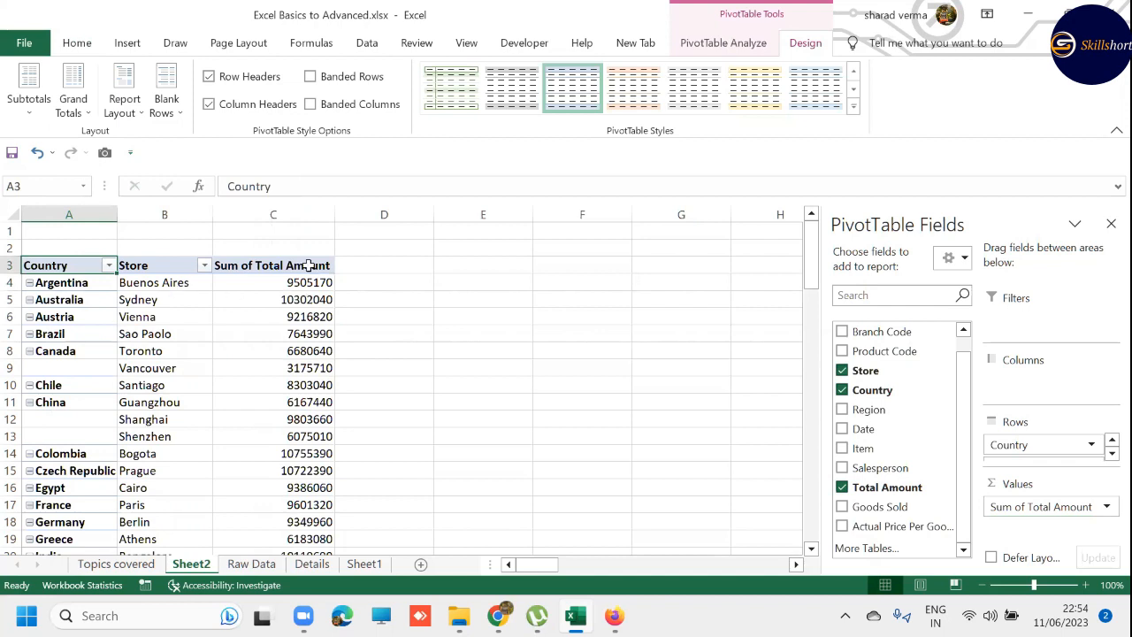
- Format the Sum of Total Amount values in column C with comma style
click(274, 227)
click(273, 212)
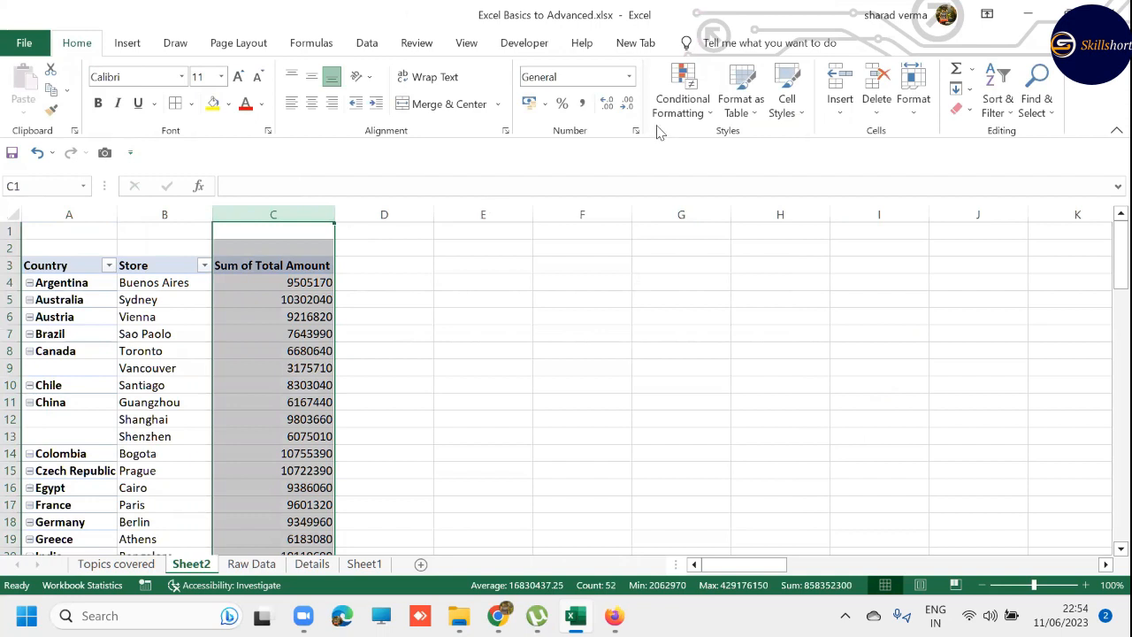
click(586, 104)
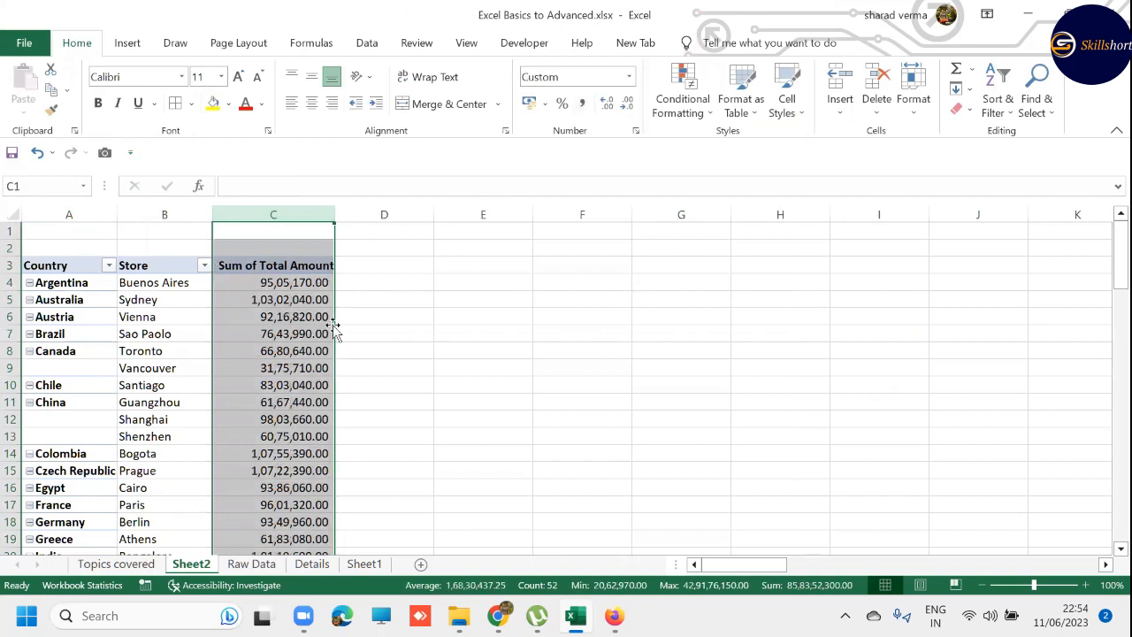
- Examine how the PivotTable lists stores and total amounts by country, using the Argentina, Australia and China rows
click(75, 283)
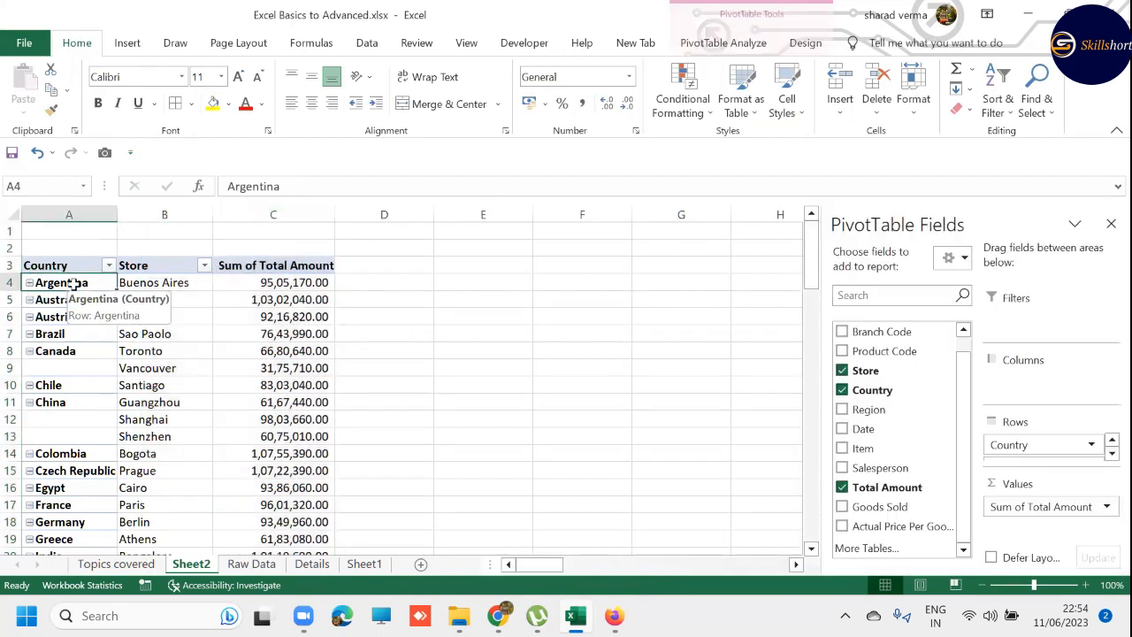
click(173, 282)
click(254, 280)
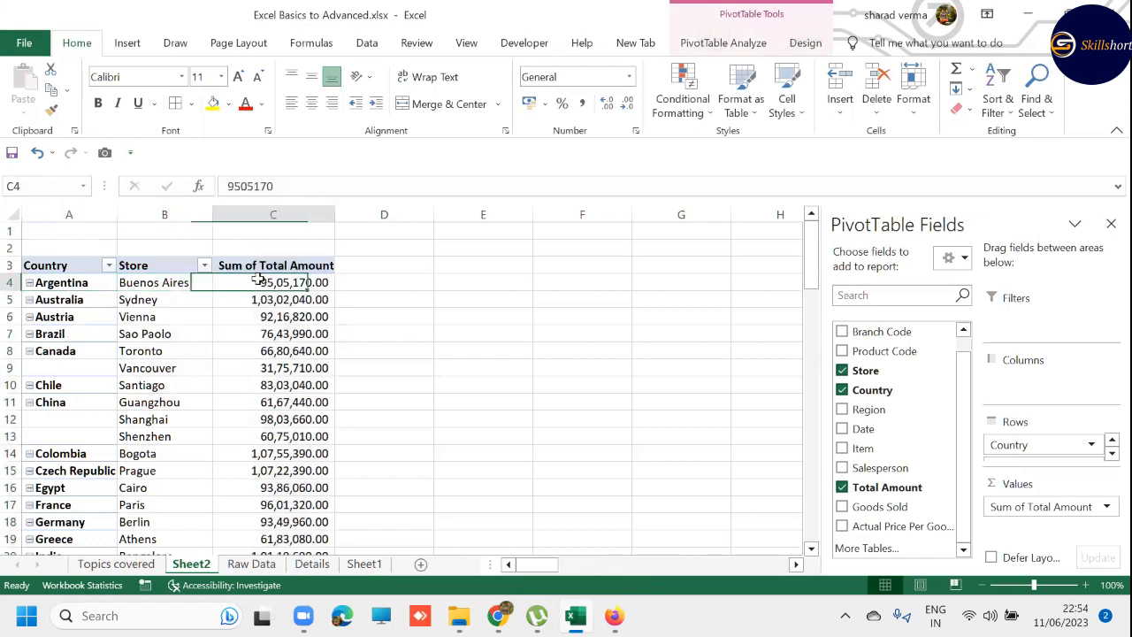
click(60, 300)
click(74, 405)
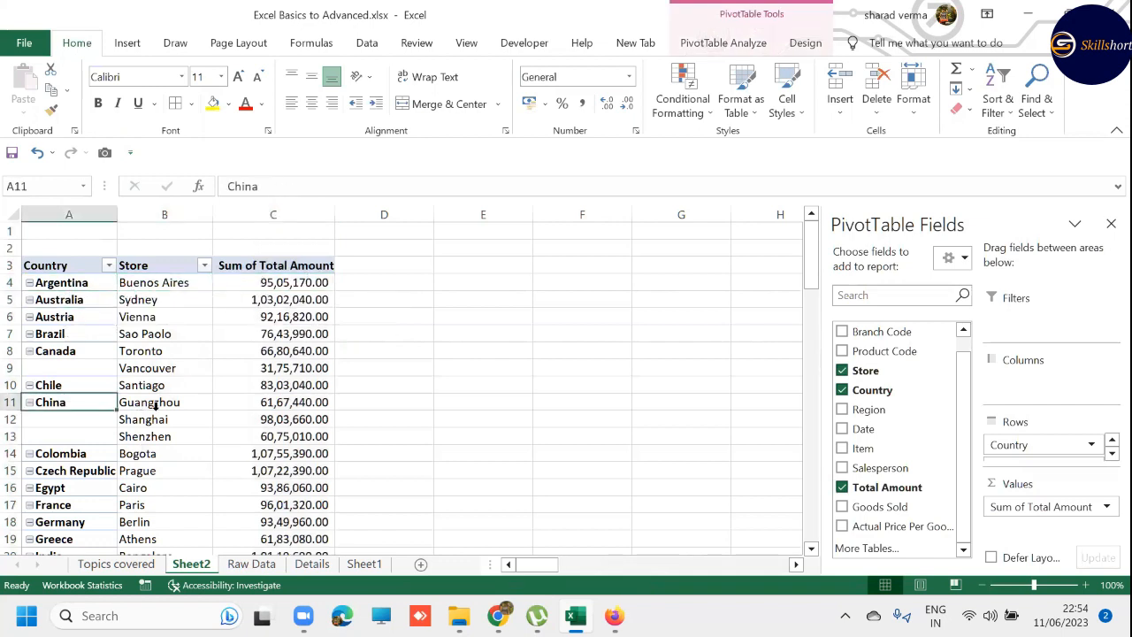
mouse_move(154, 405)
mouse_down()
mouse_move(155, 431)
mouse_move(165, 423)
mouse_up()
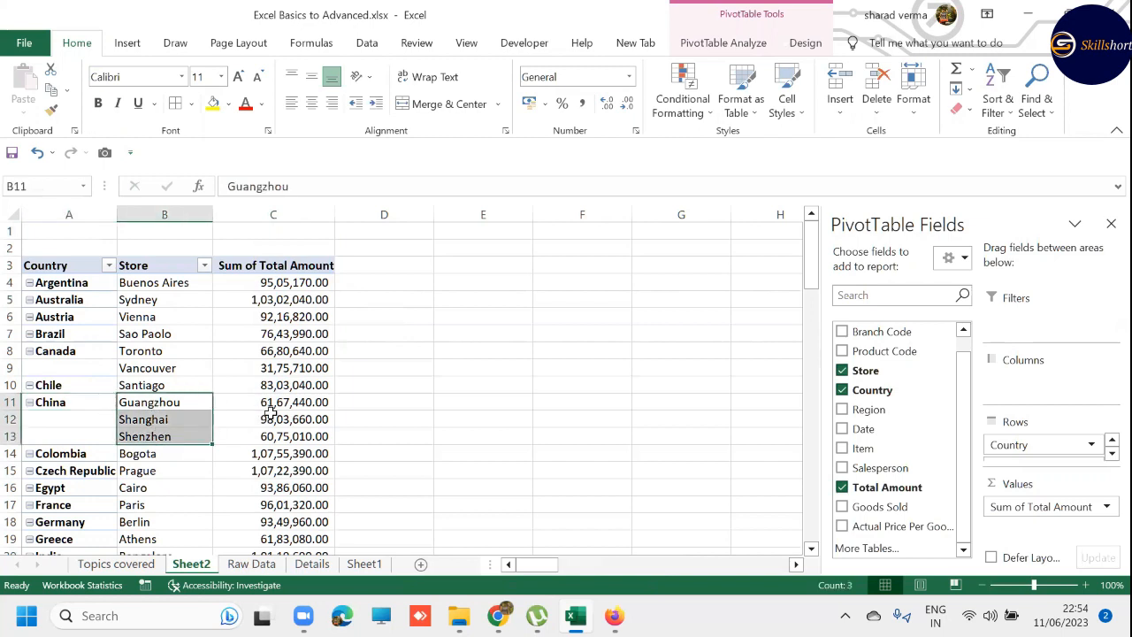
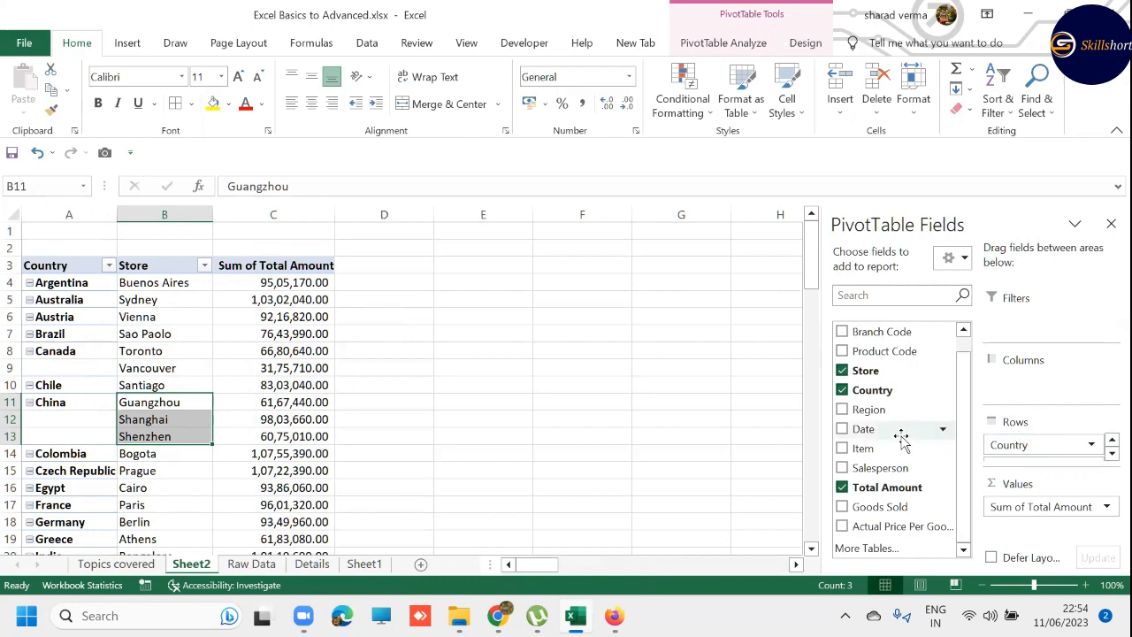
- Add the Date field as the outermost row field of the PivotTable and close the field list
drag(880, 434, 1029, 440)
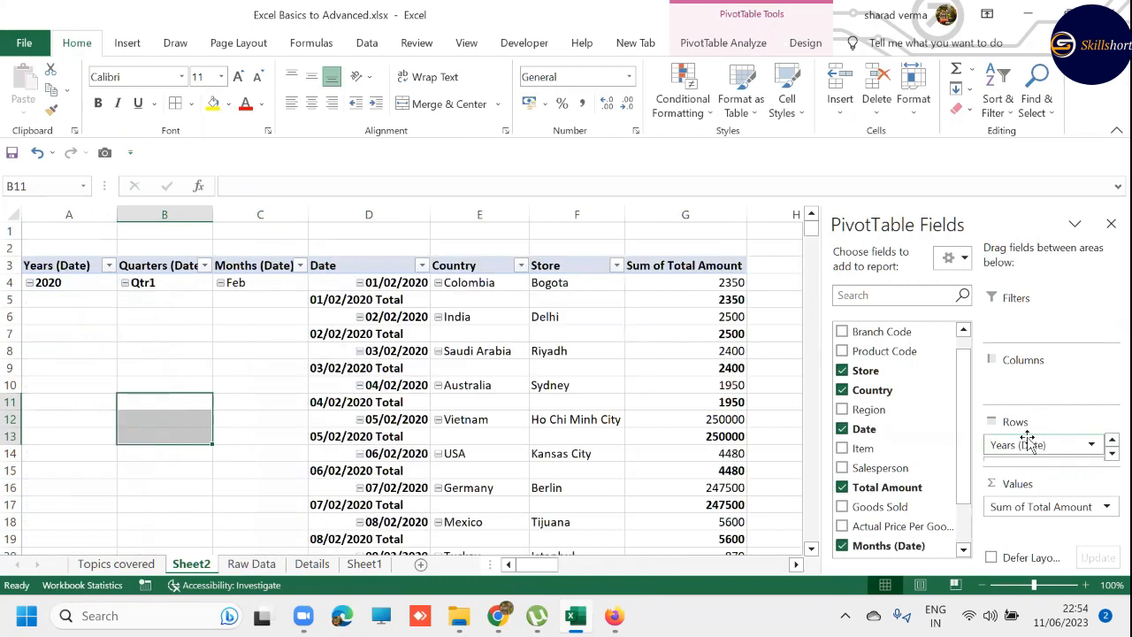
click(1111, 223)
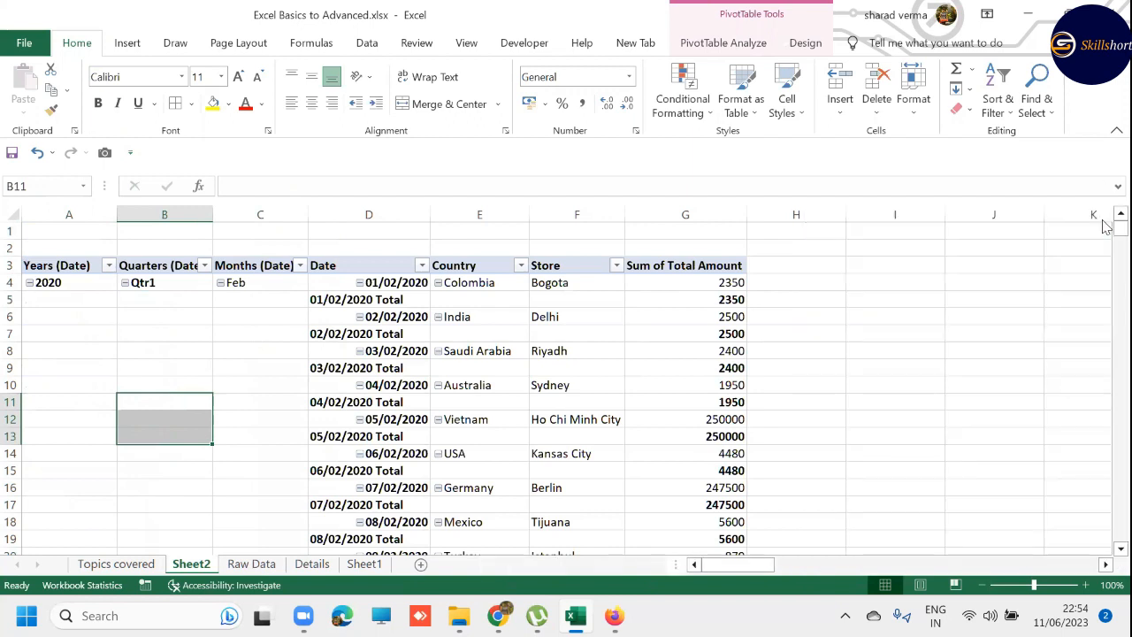
click(53, 289)
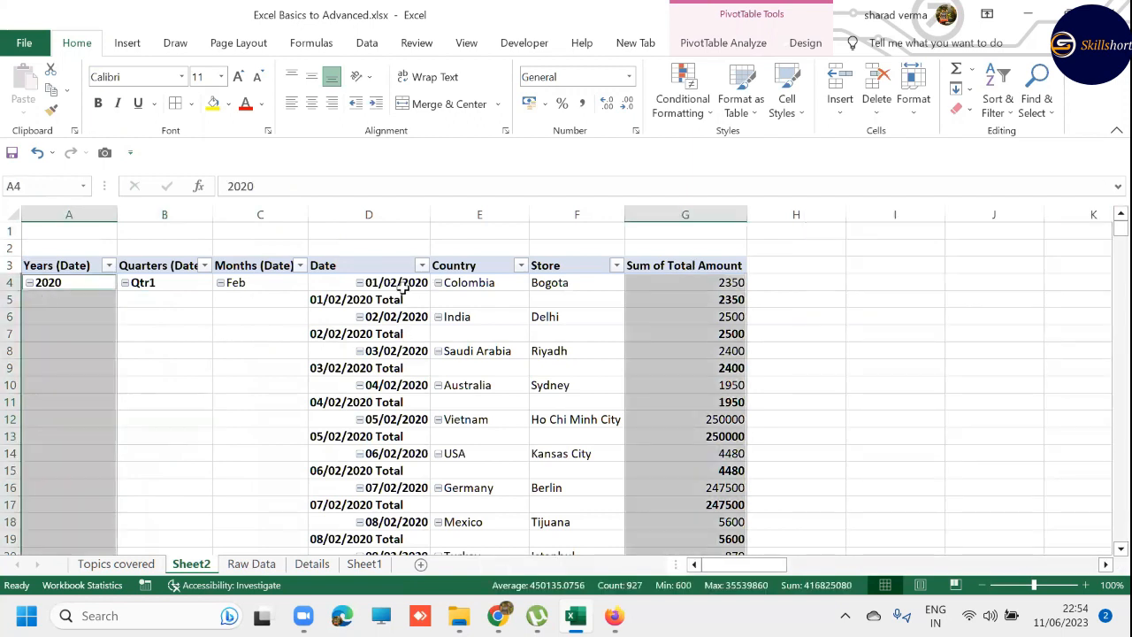
- Turn off the subtotals for the Date field in the PivotTable
click(337, 264)
right_click(337, 264)
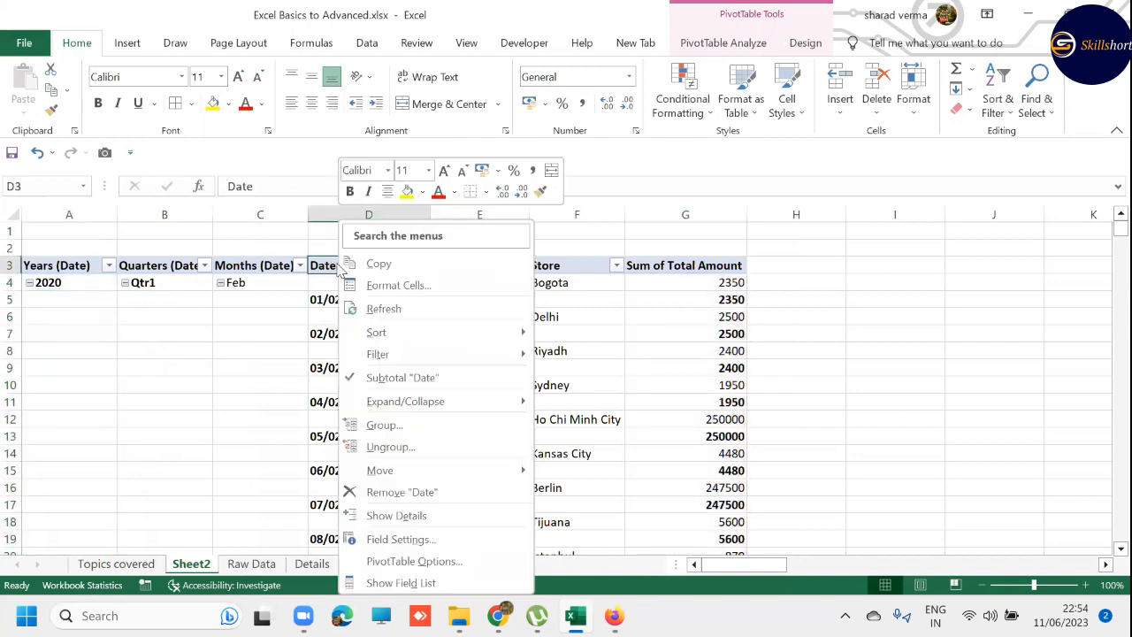
click(398, 375)
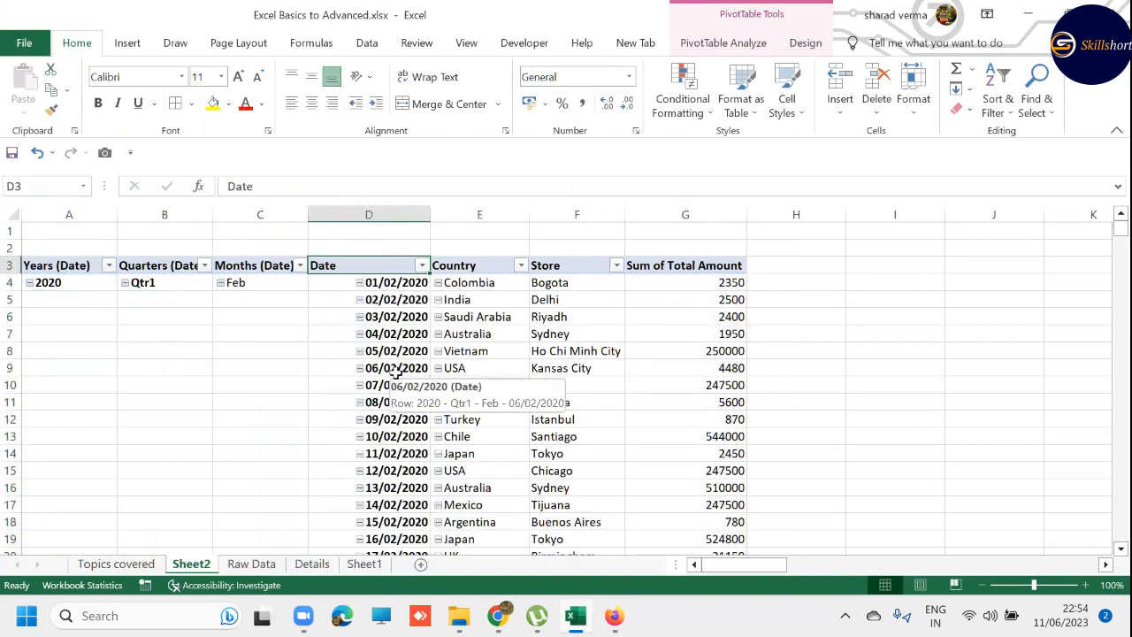
drag(380, 284, 390, 421)
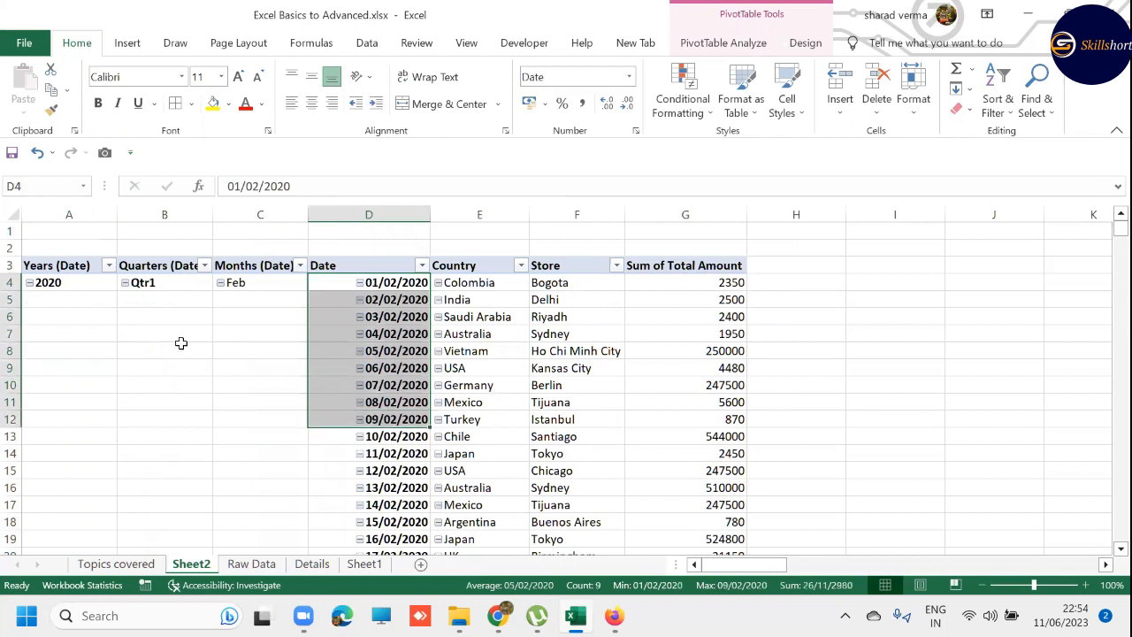
click(55, 282)
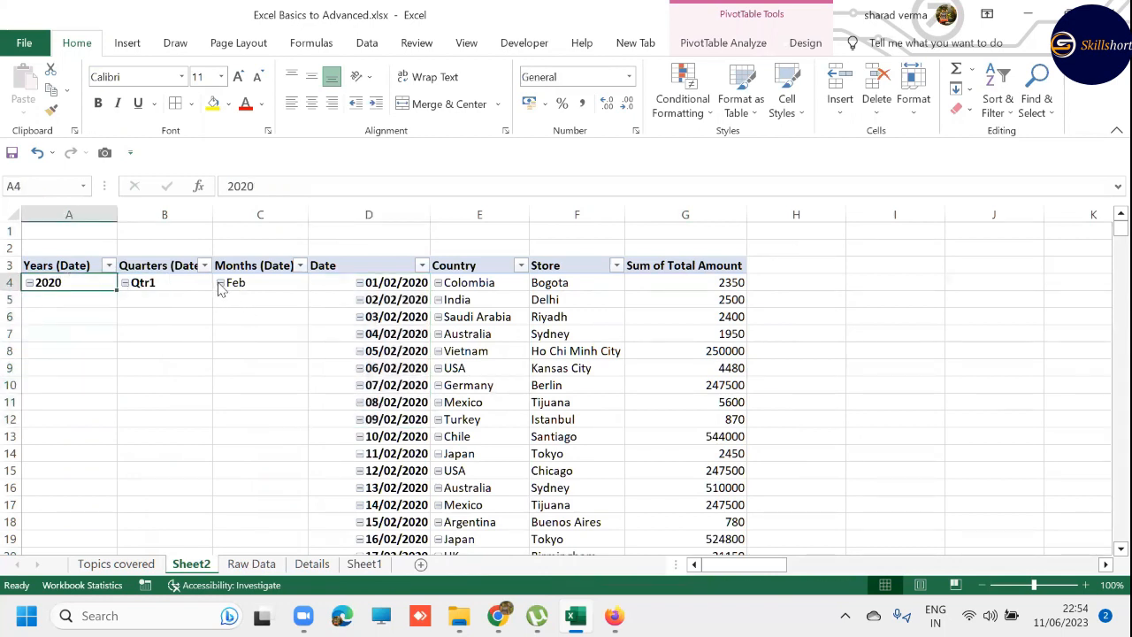
- Remove the Quarters (Date) field from the PivotTable rows
click(176, 266)
click(141, 282)
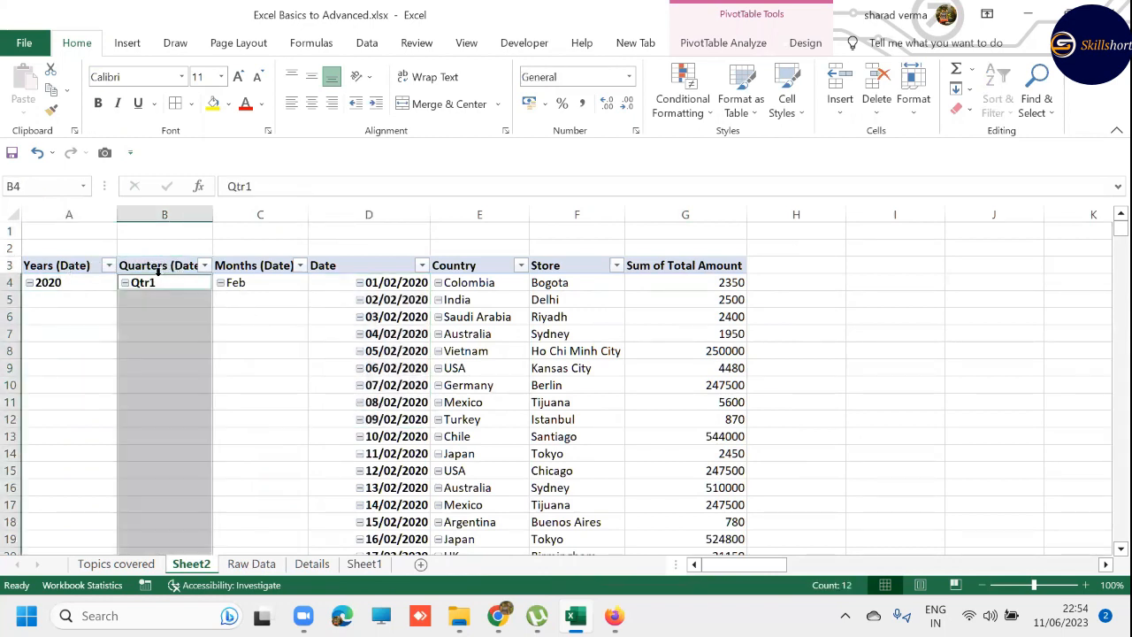
right_click(142, 282)
click(156, 264)
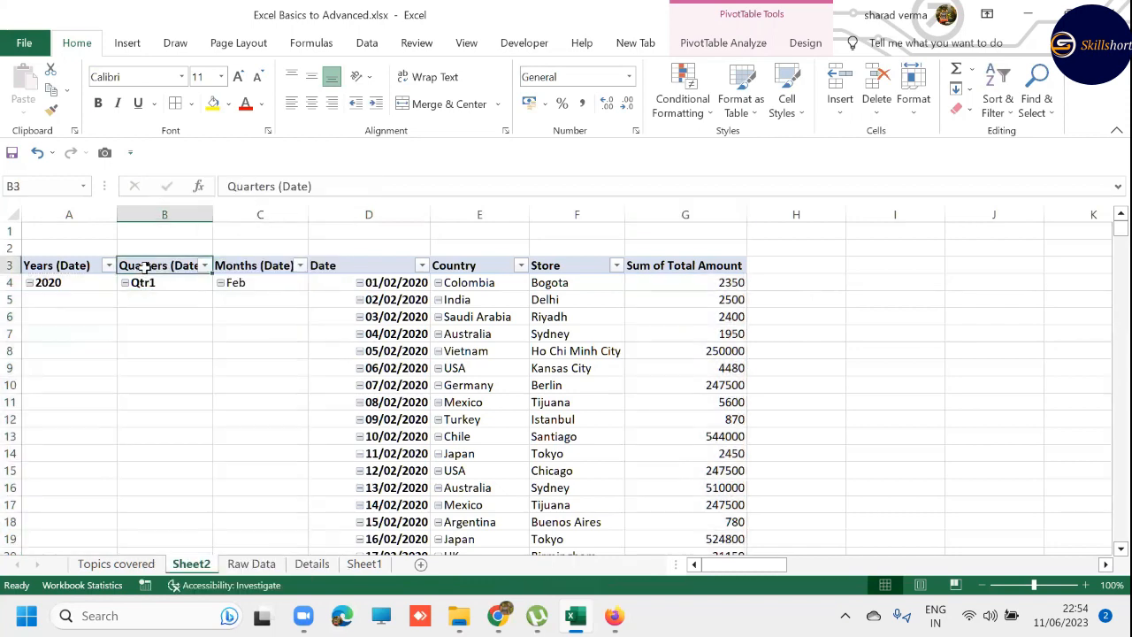
click(153, 268)
key(Delete)
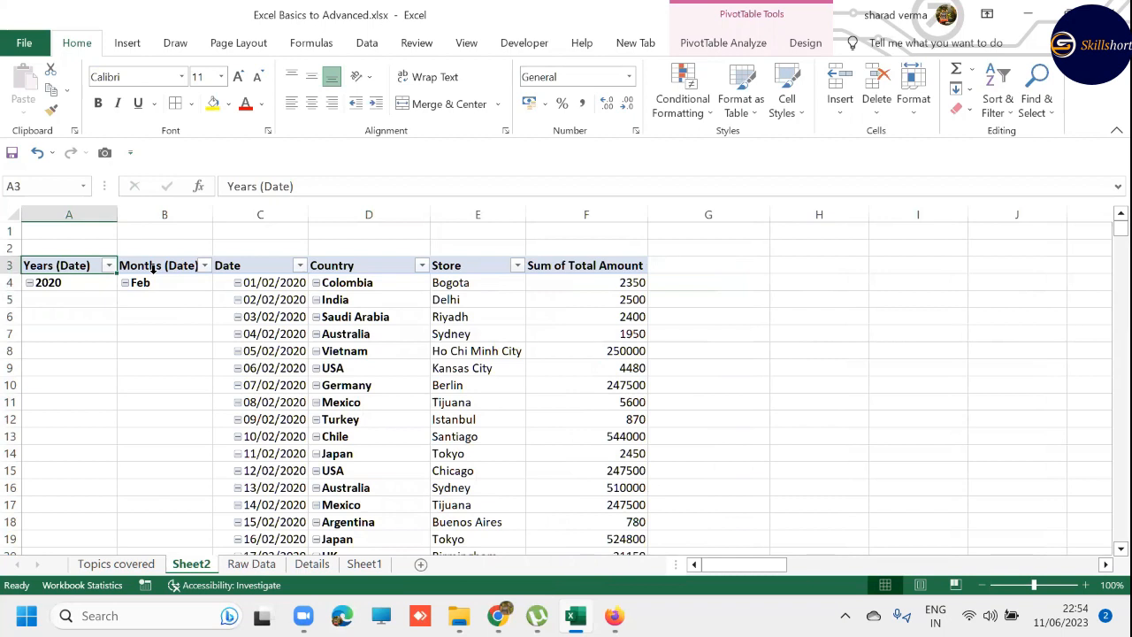
- Ungroup the date fields so the PivotTable lists individual dates
click(167, 282)
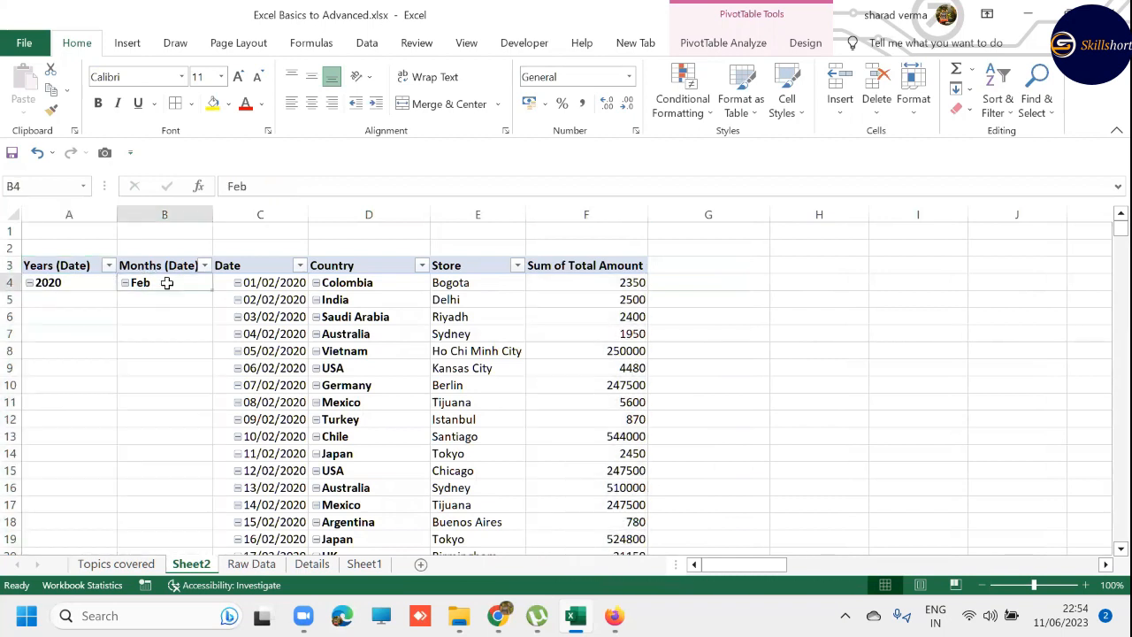
right_click(159, 273)
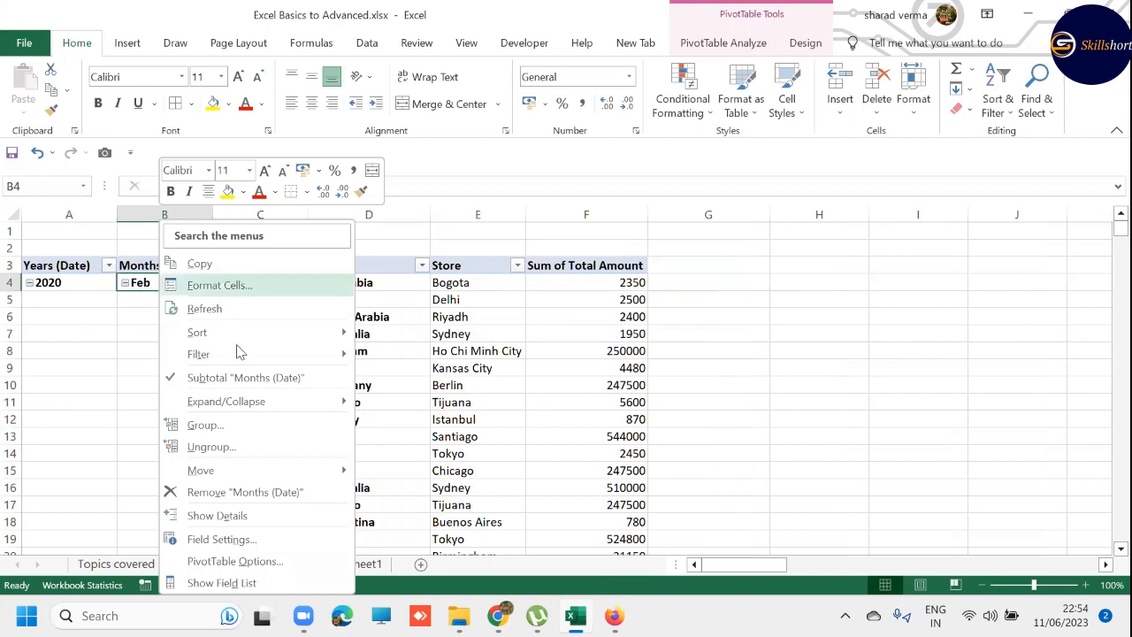
mouse_move(291, 402)
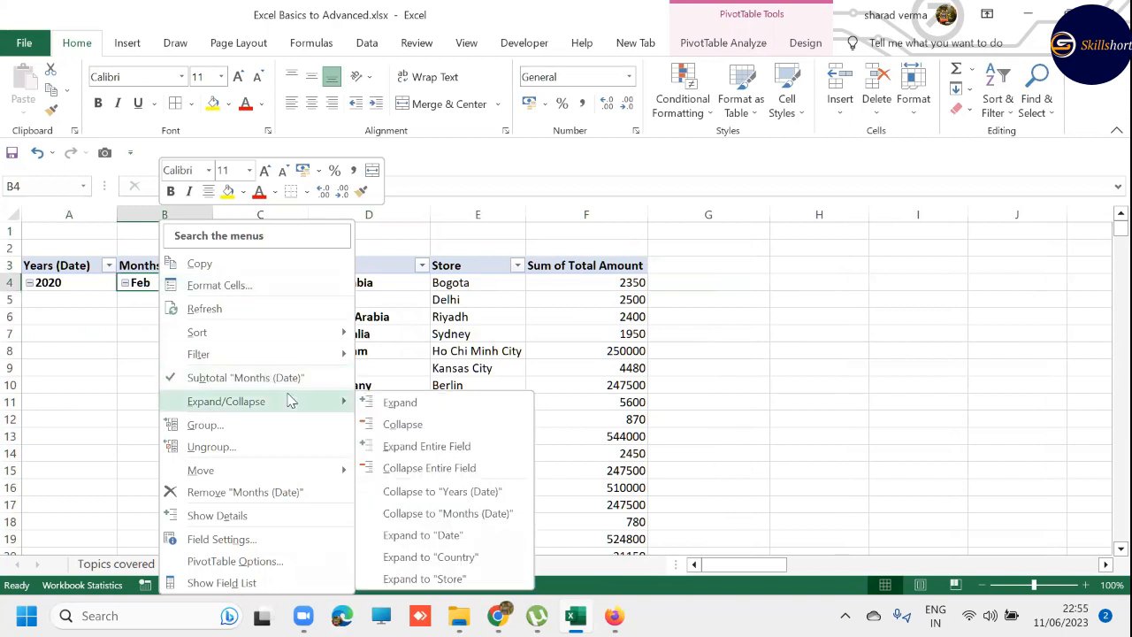
click(295, 445)
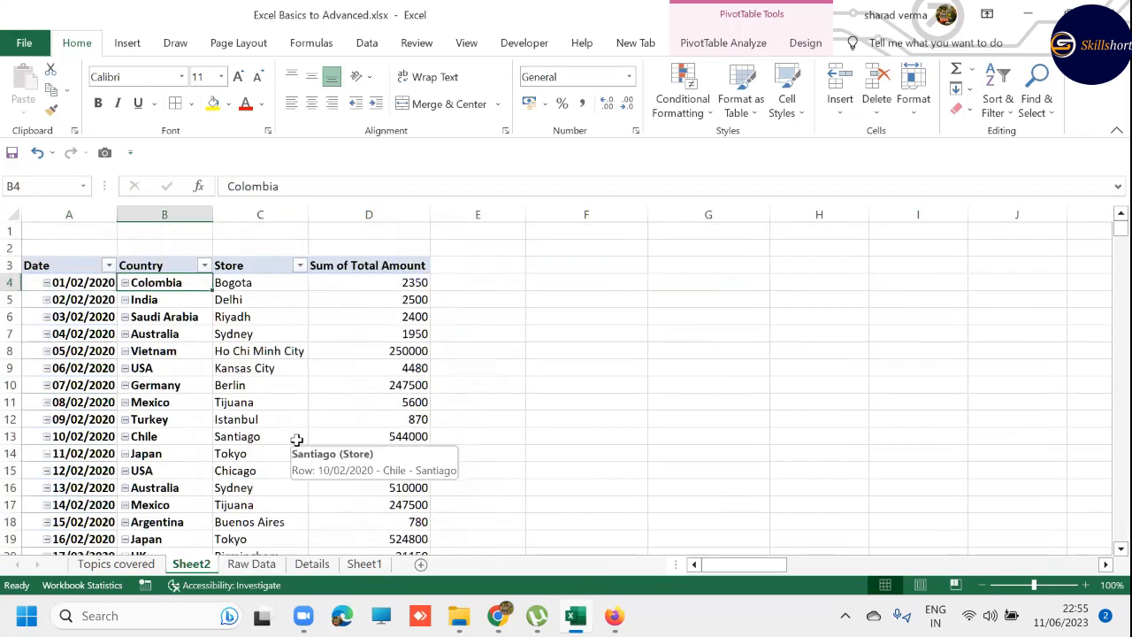
- Group the PivotTable's Date field by Years only
click(53, 284)
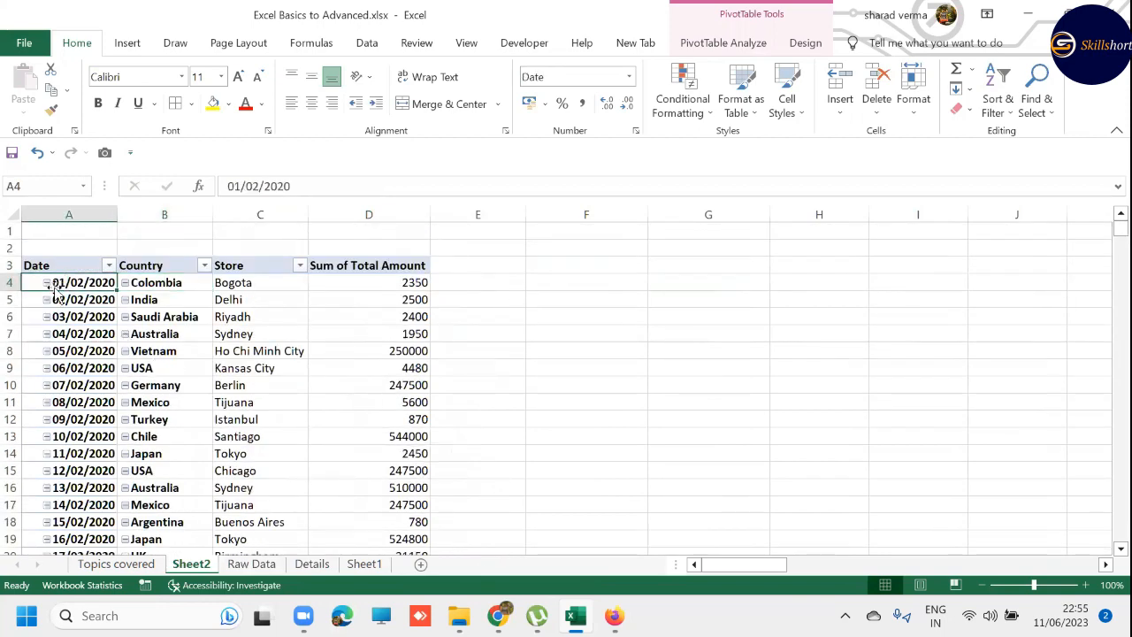
right_click(56, 285)
click(129, 426)
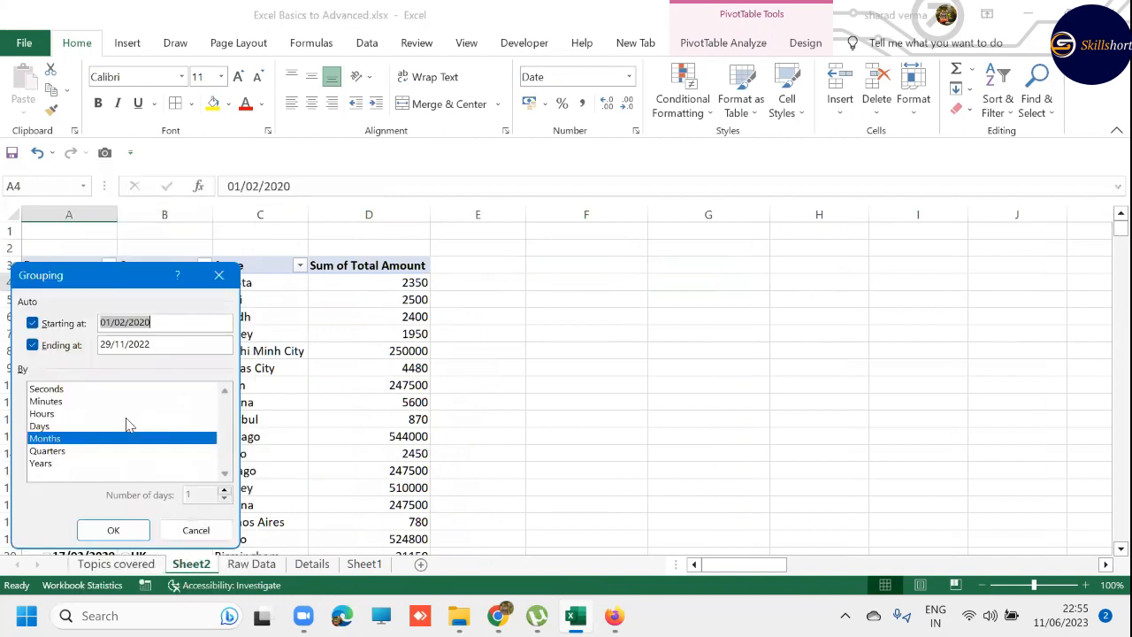
click(54, 452)
click(51, 464)
click(47, 452)
click(40, 440)
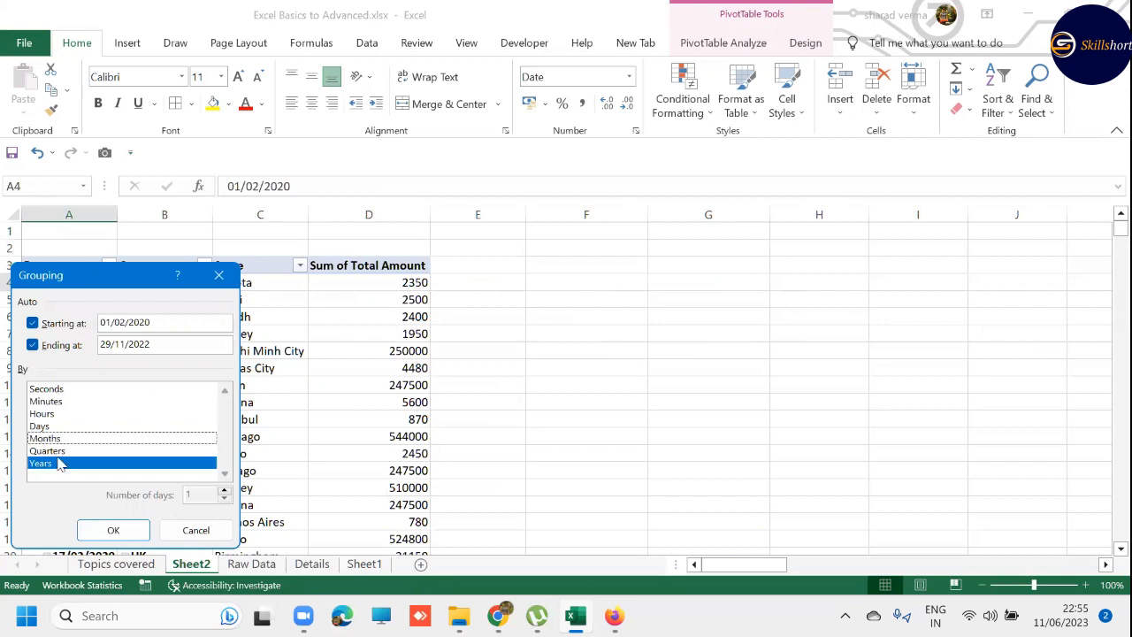
click(104, 529)
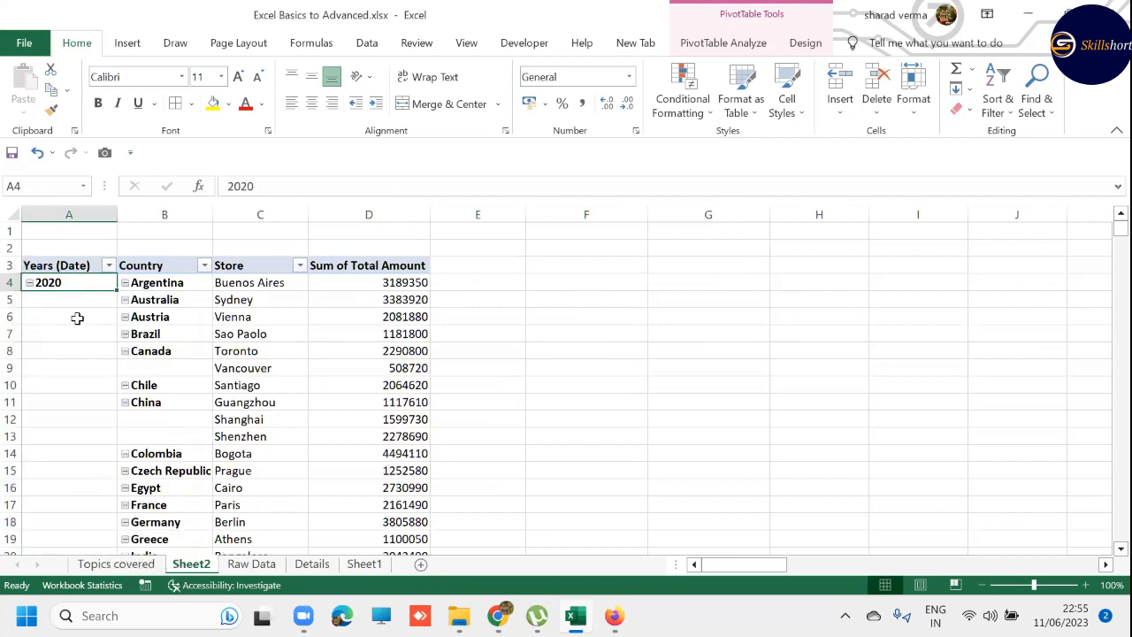
- Examine the PivotTable's 2020, 2021 and 2022 sections and their yearly totals, down to the end and back to the first year
click(27, 295)
key(ctrl+Down)
key(ctrl+Down)
key(ctrl+Down)
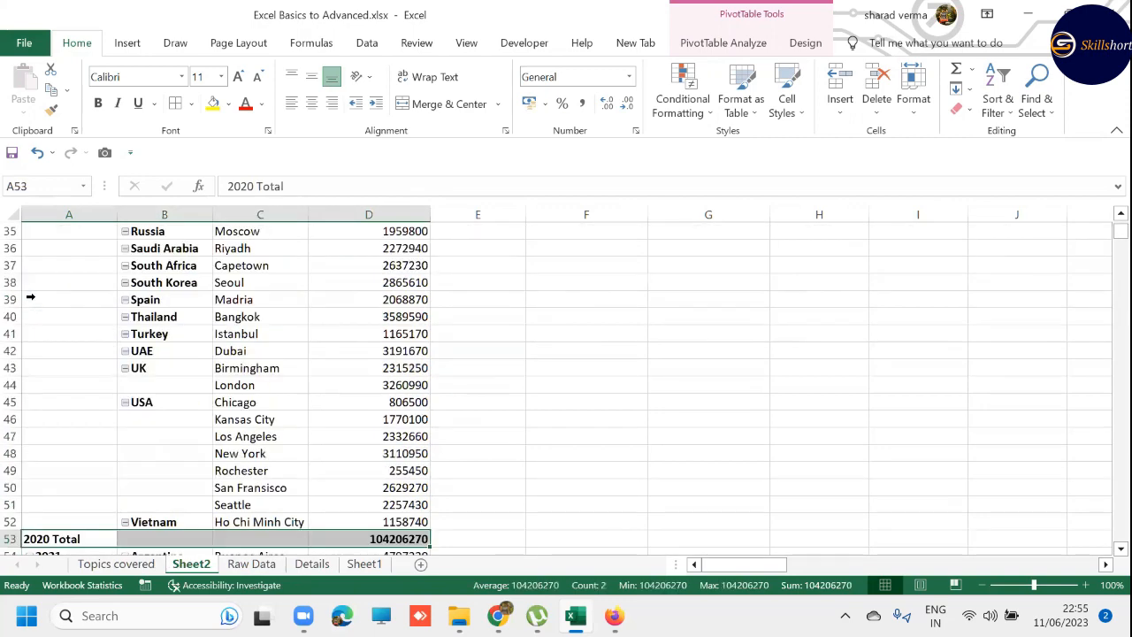
key(ctrl+Down)
key(ctrl+Down)
key(ctrl+Down)
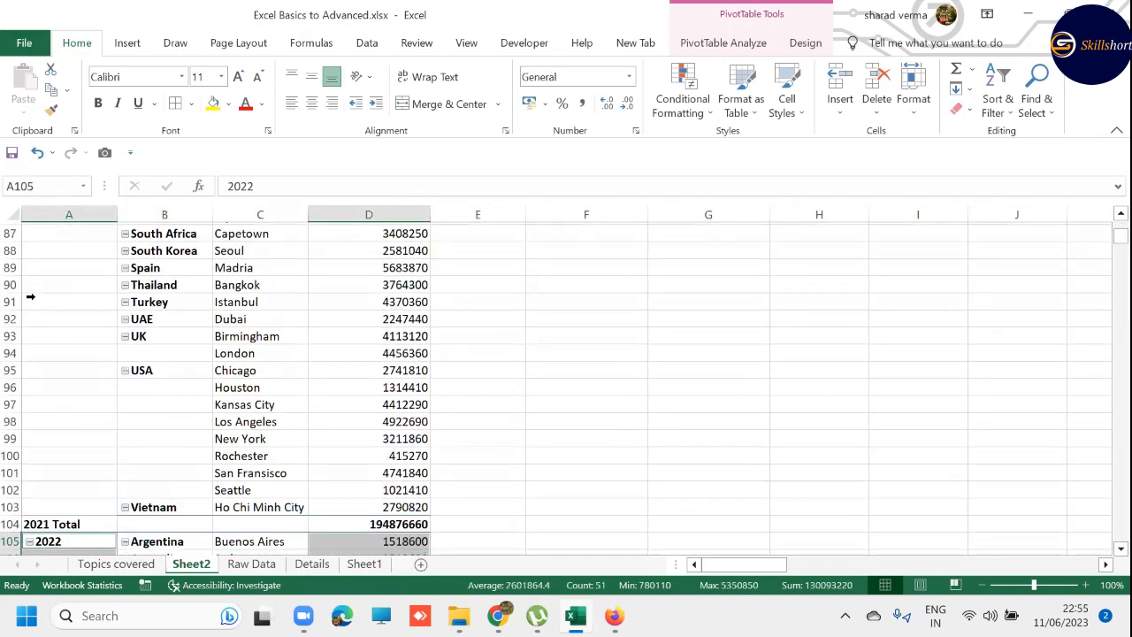
key(ctrl+Up)
key(ctrl+Up)
key(ctrl+Up)
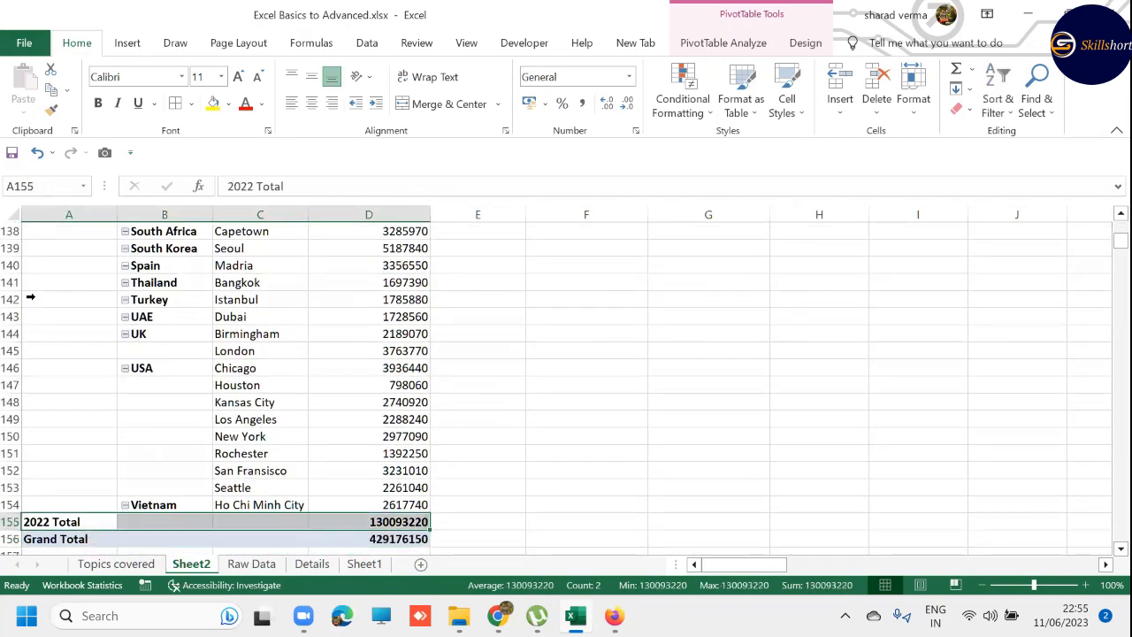
key(ctrl+Up)
key(ctrl+Up)
key(ctrl+Up)
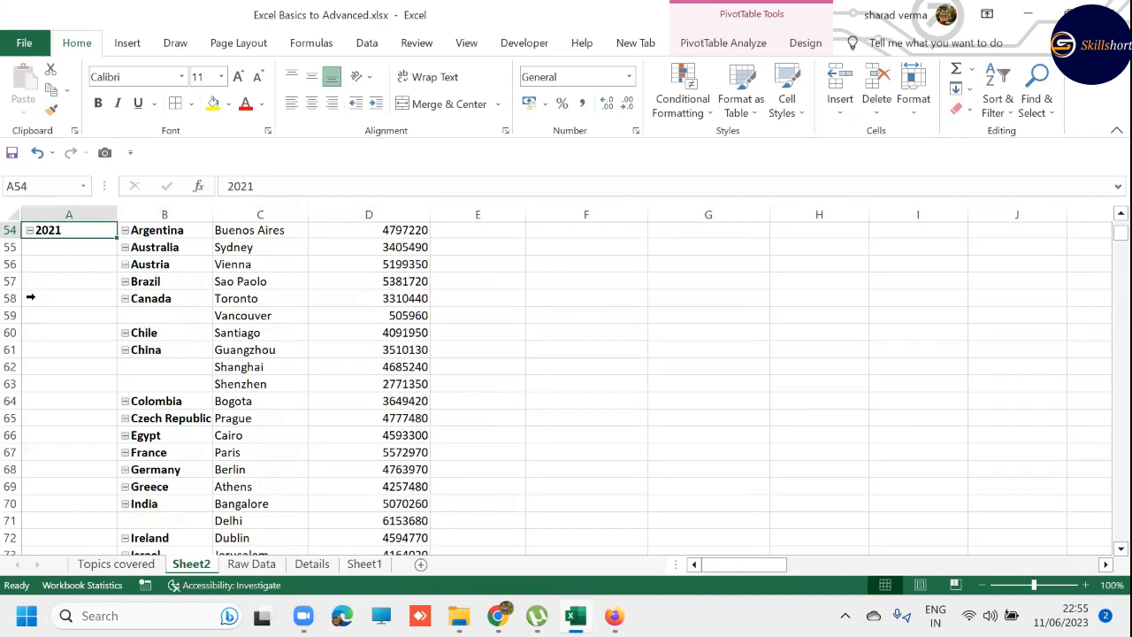
key(ctrl+Up)
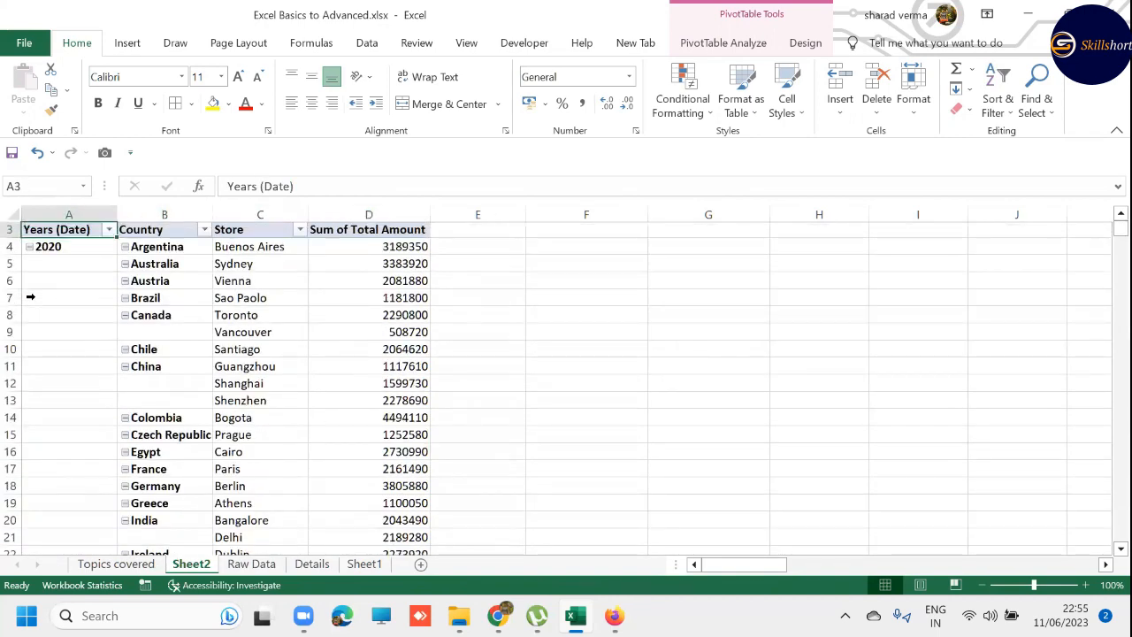
key(ctrl+Down)
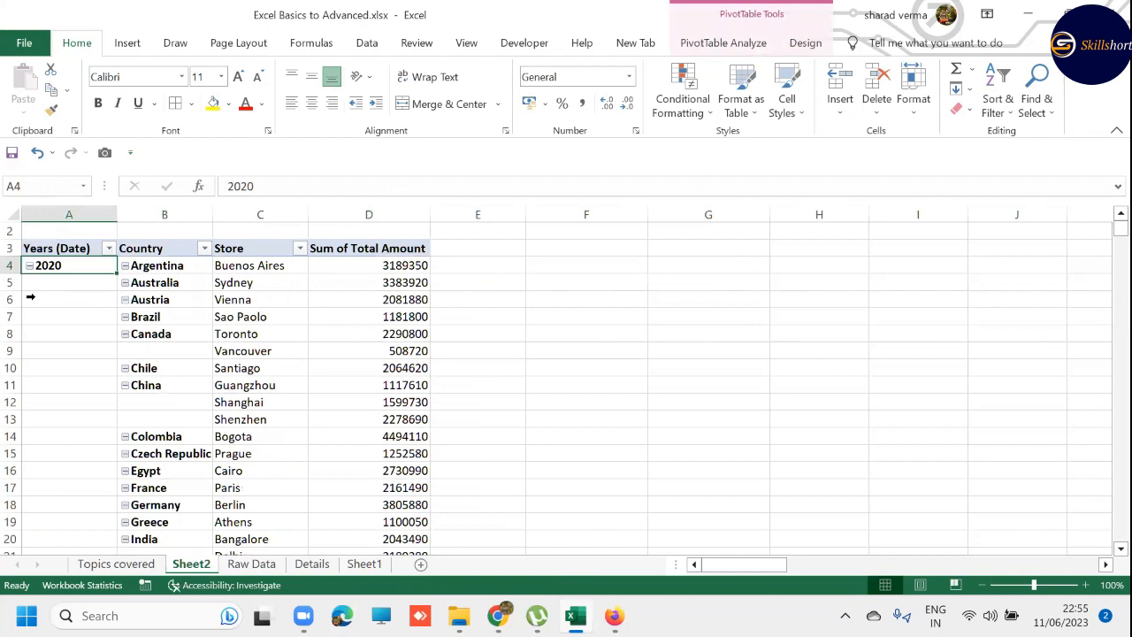
click(805, 42)
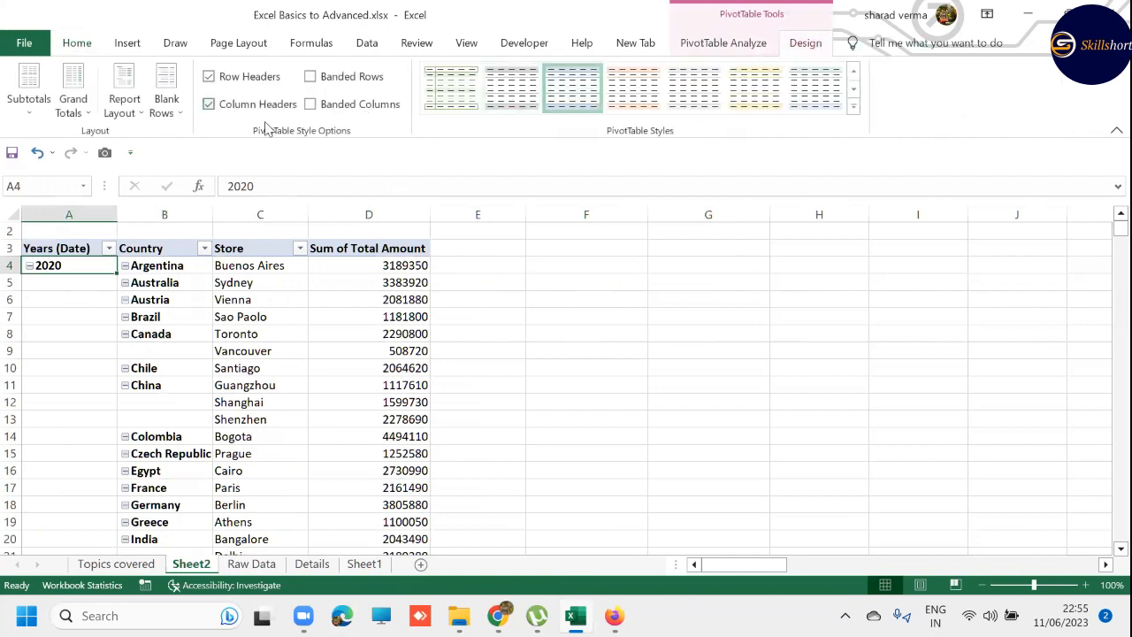
click(122, 110)
click(43, 262)
- Ungroup the Years (Date) field and regroup the dates by Quarters only
right_click(59, 265)
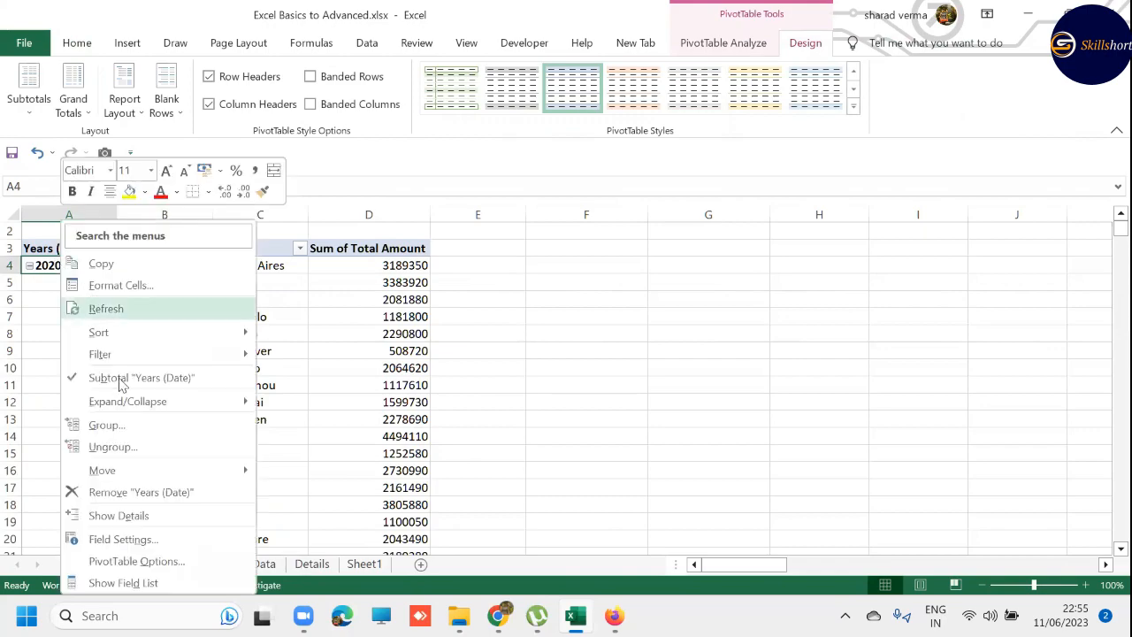
click(144, 449)
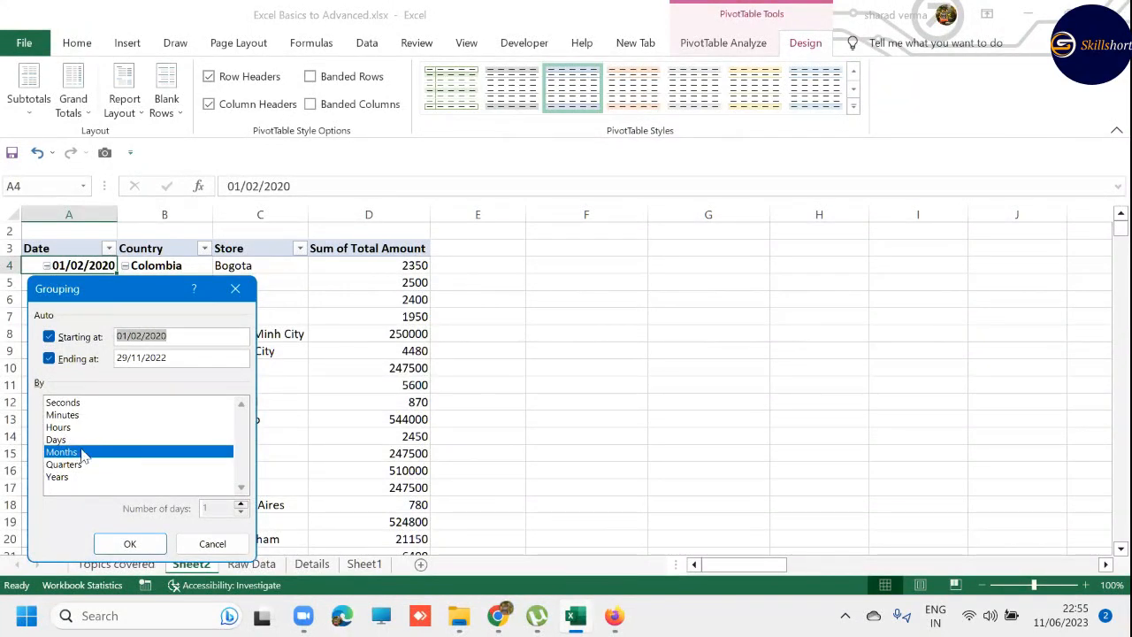
click(84, 465)
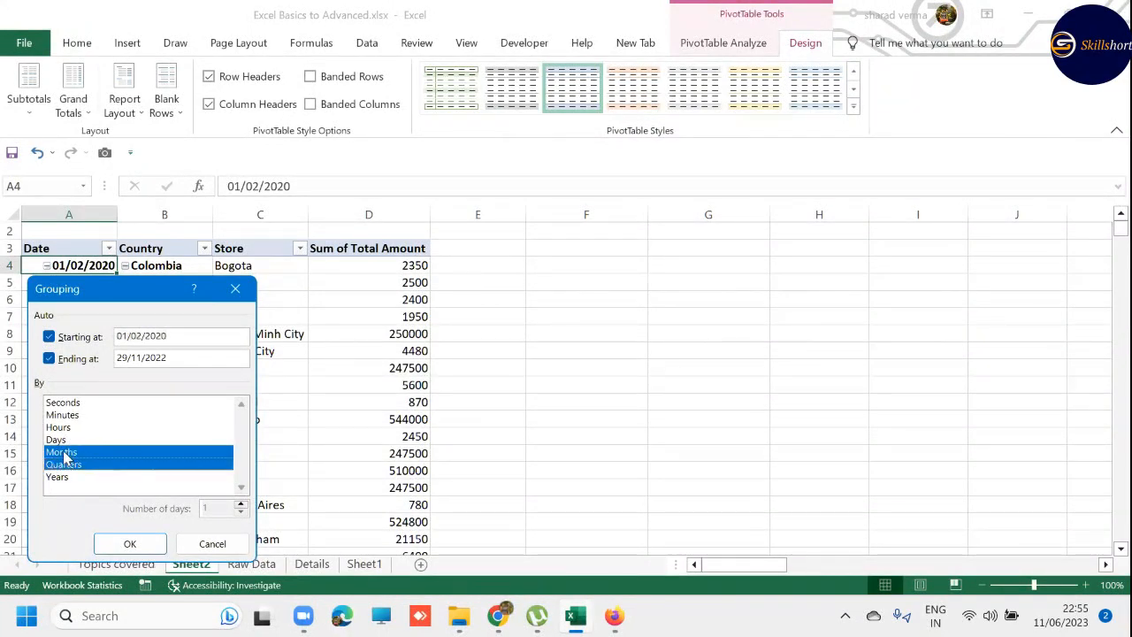
click(68, 452)
click(130, 543)
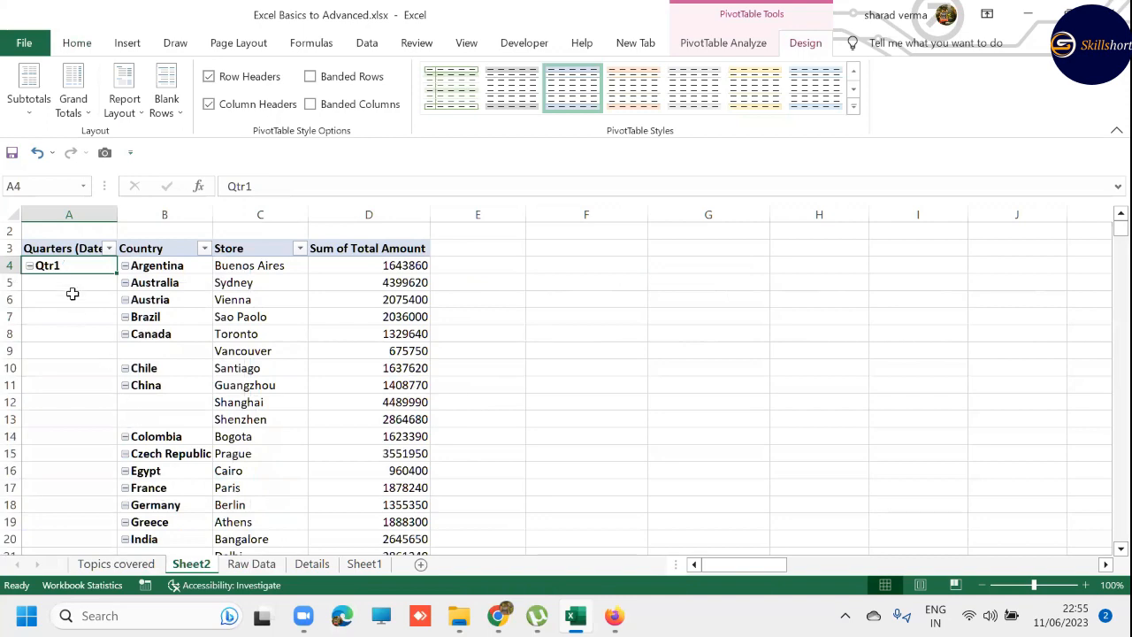
- Examine the PivotTable's quarter sections and totals from Qtr1 to the Grand Total, and back up through them
click(64, 280)
key(ctrl+Down)
key(ctrl+Down)
key(ctrl+Down)
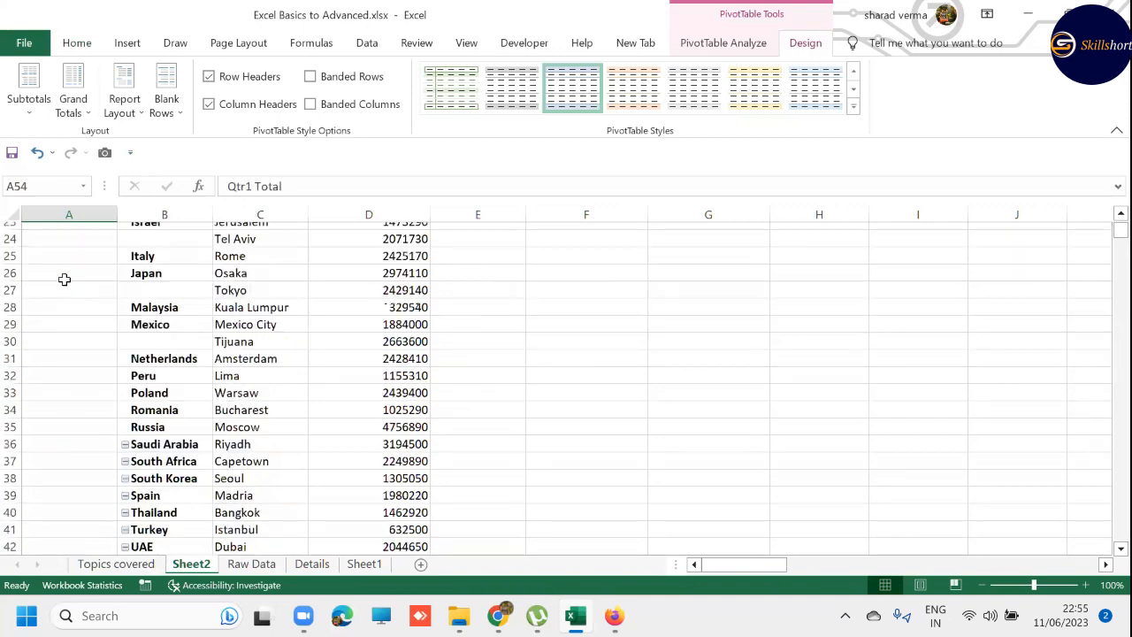
key(ctrl+Down)
key(ctrl+Down)
key(ctrl+Down)
key(ctrl+Down)
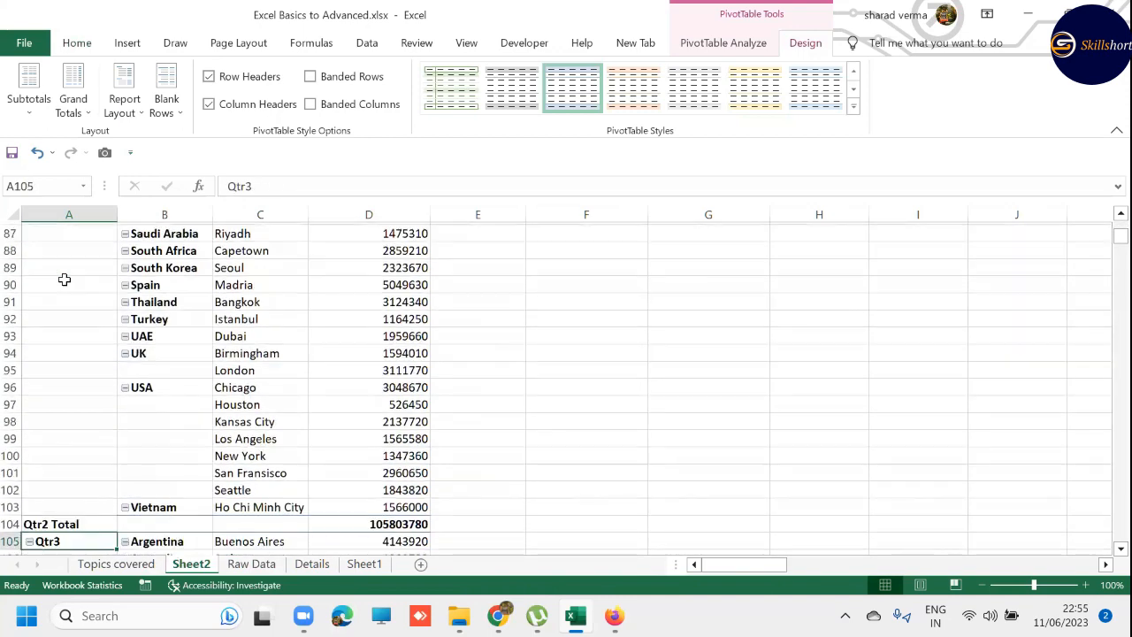
key(ctrl+Down)
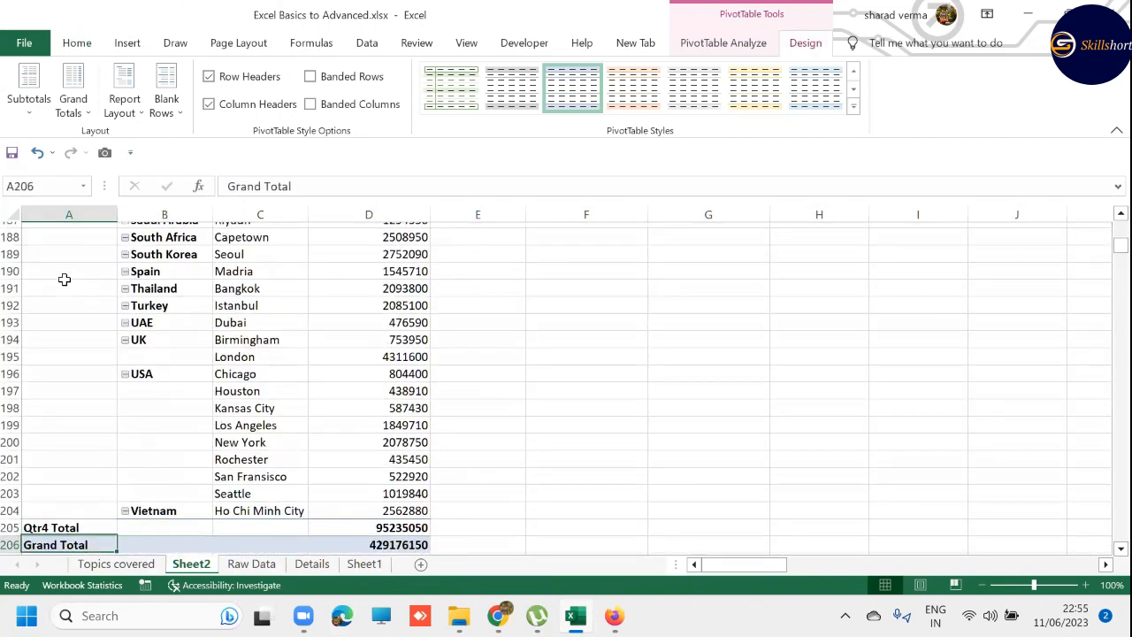
key(Up)
key(ctrl+Up)
key(ctrl+Up)
key(ctrl+Up)
key(ctrl+Up)
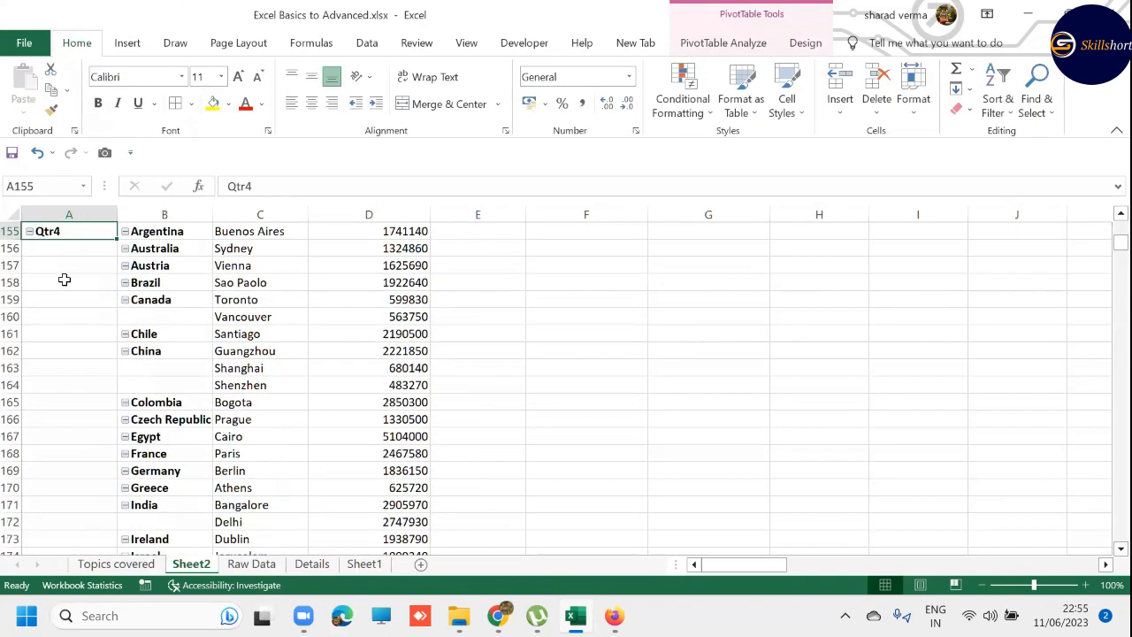
key(Up)
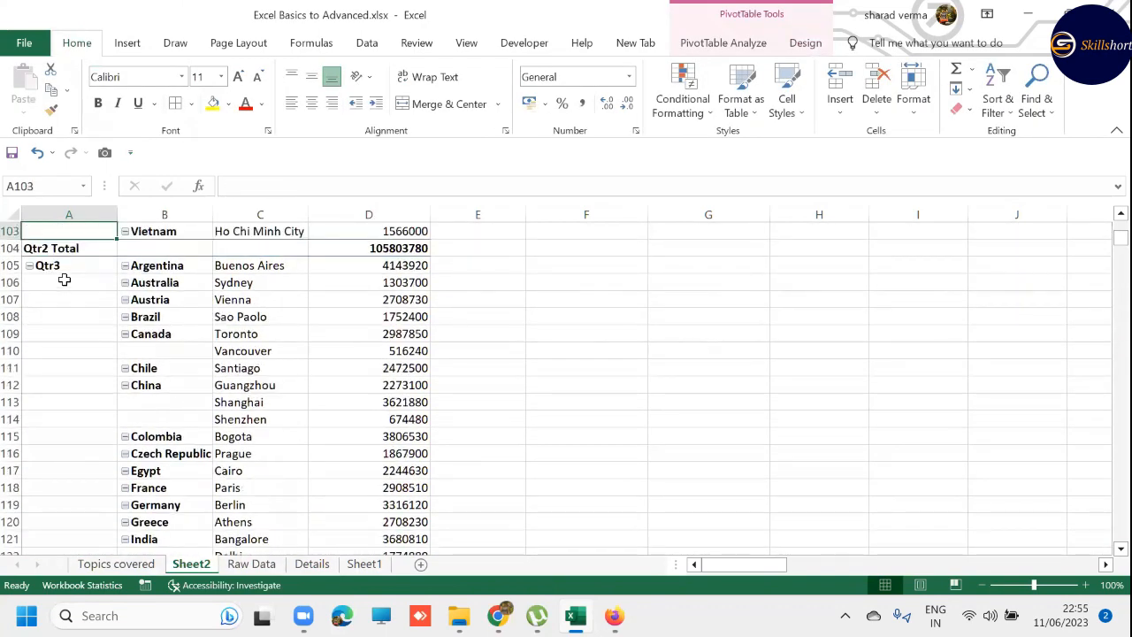
- Add the Salesperson field as a report filter above the quarterly PivotTable, using the field list and closing it when done
key(ctrl+Up)
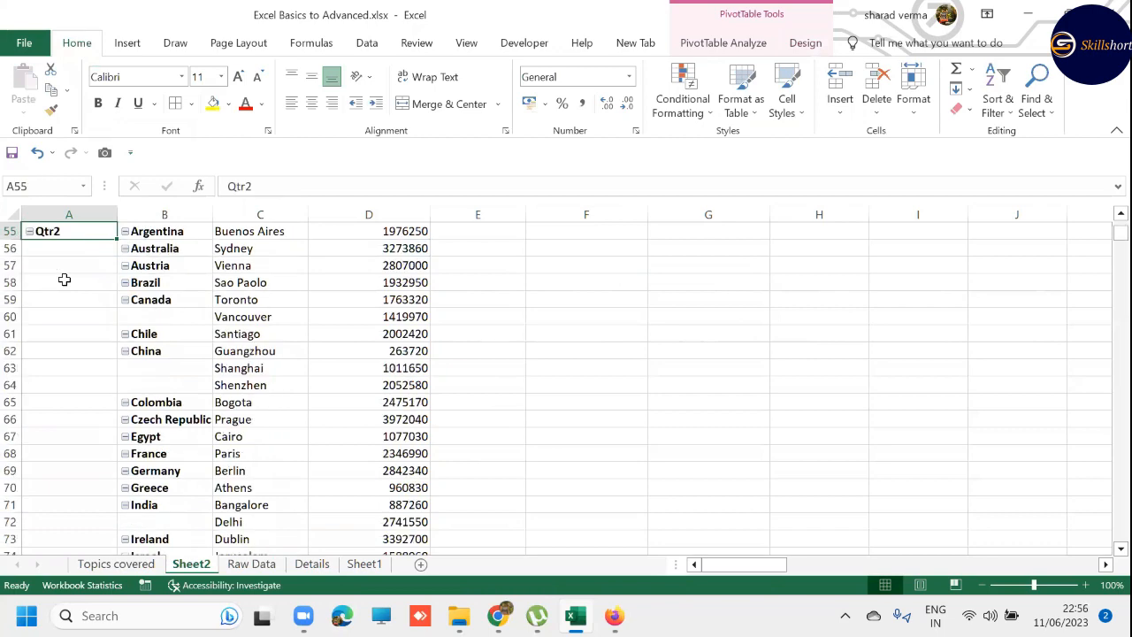
scroll(90, 312, up, 2)
scroll(90, 312, up, 2)
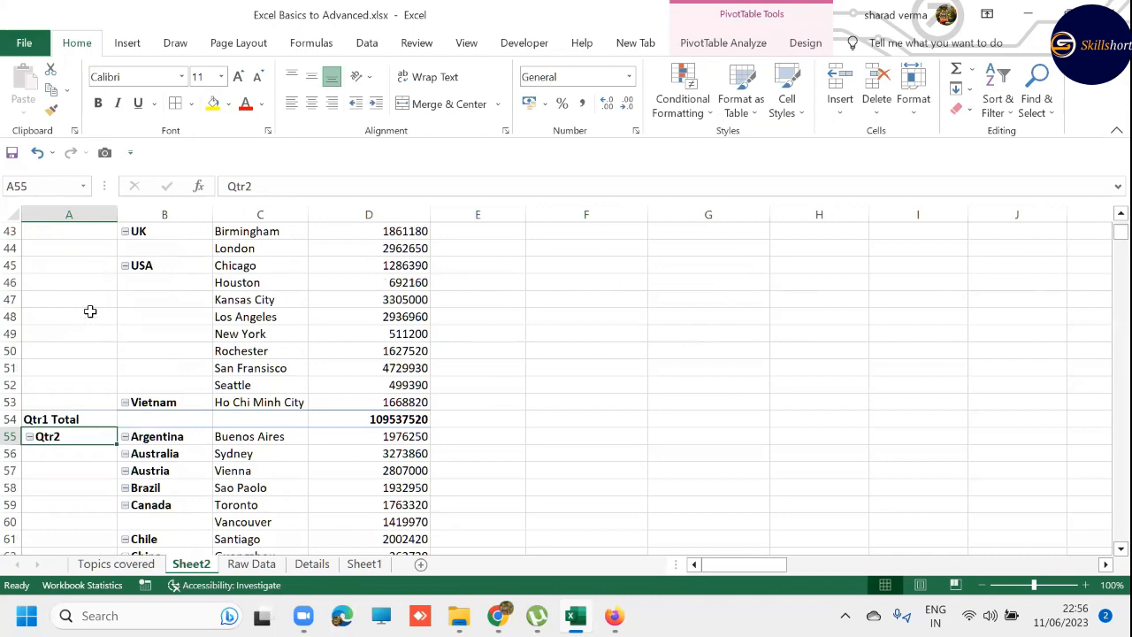
key(ctrl+Home)
click(72, 286)
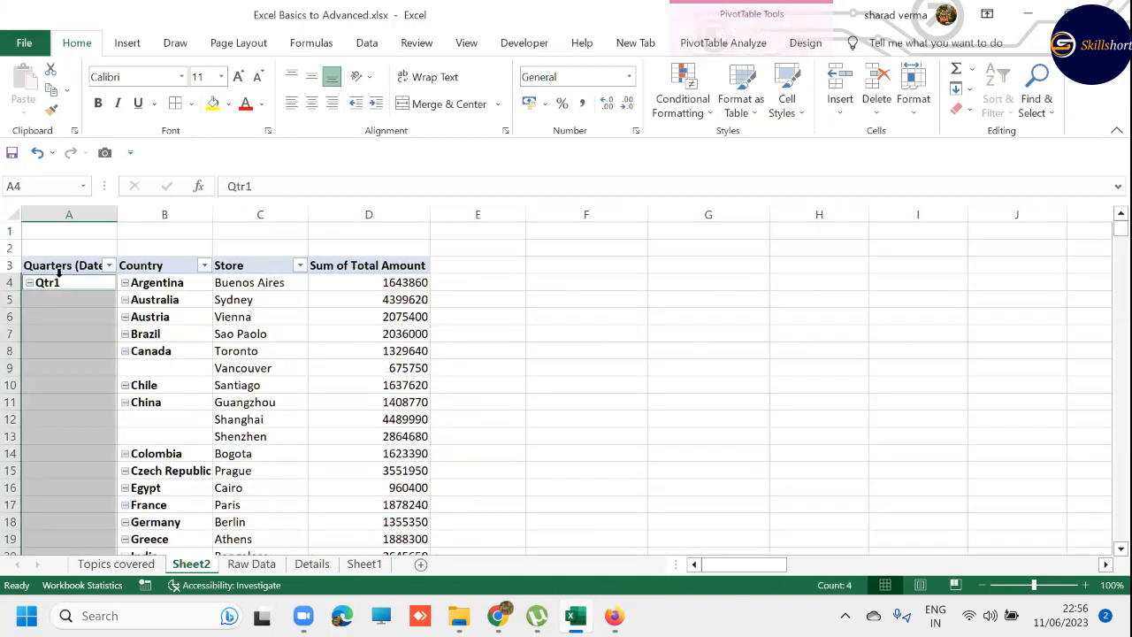
click(723, 42)
click(982, 69)
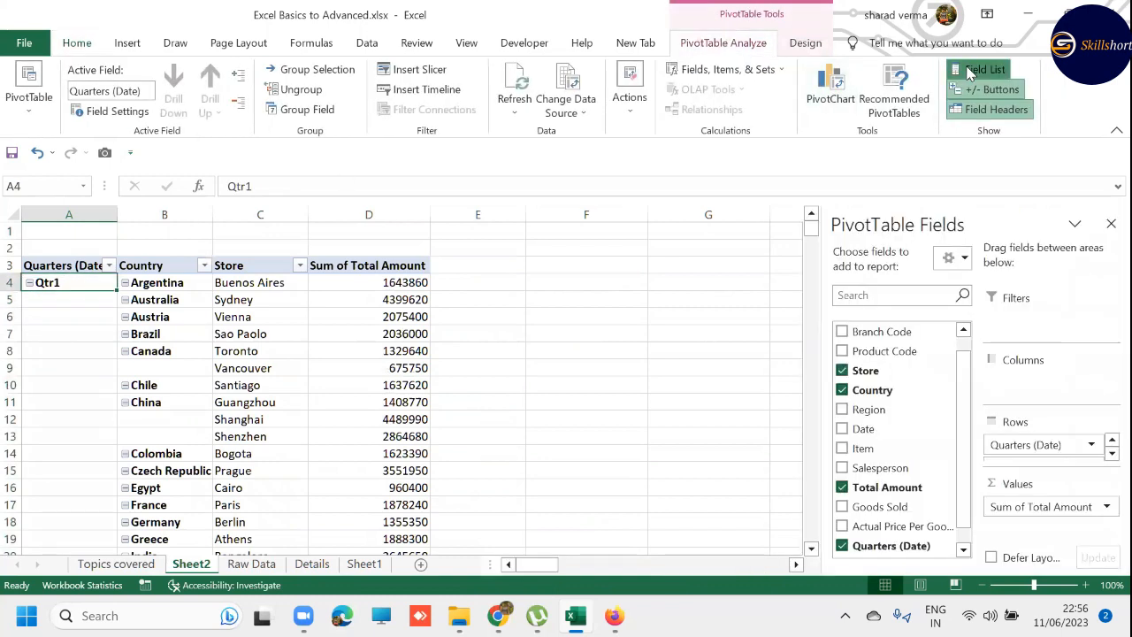
click(963, 331)
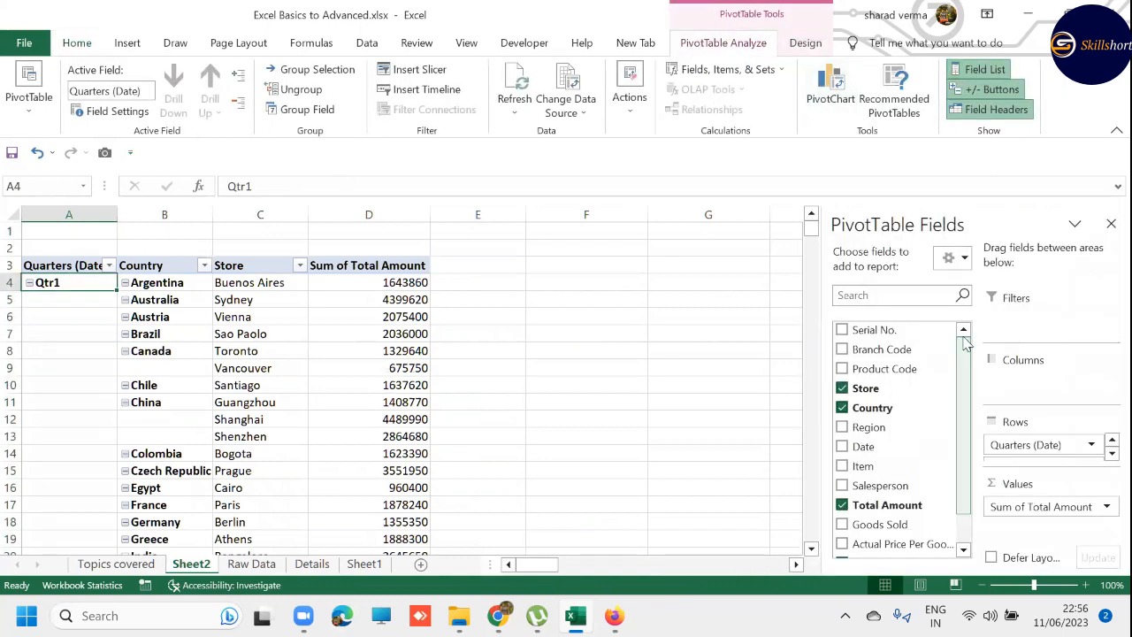
drag(968, 407, 967, 452)
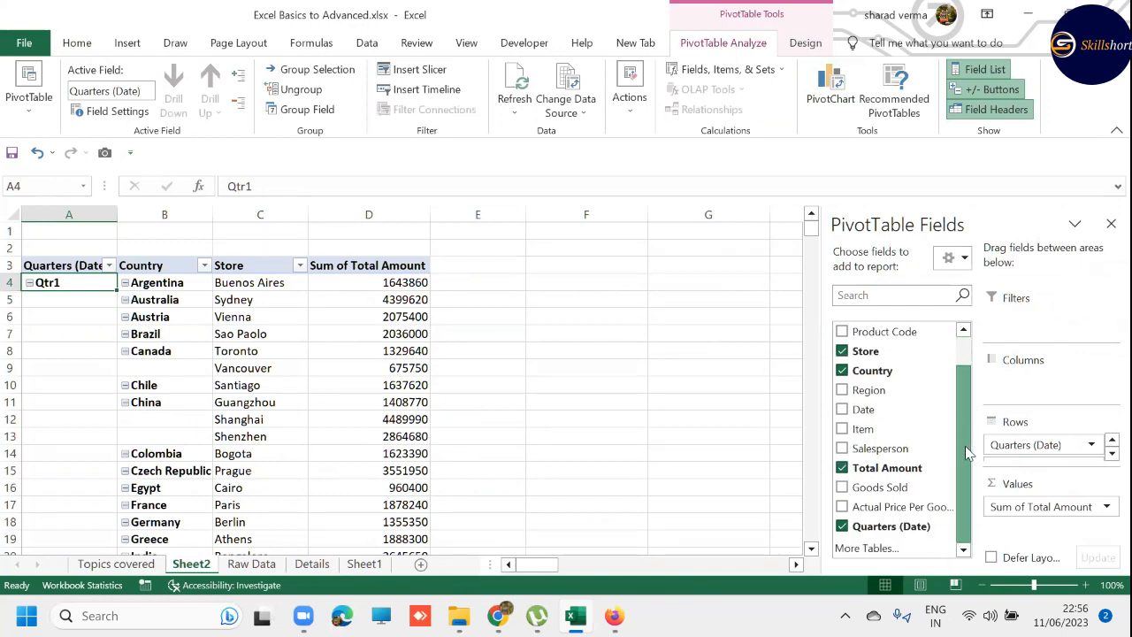
mouse_move(880, 449)
mouse_down()
mouse_move(943, 392)
mouse_move(1045, 329)
mouse_up()
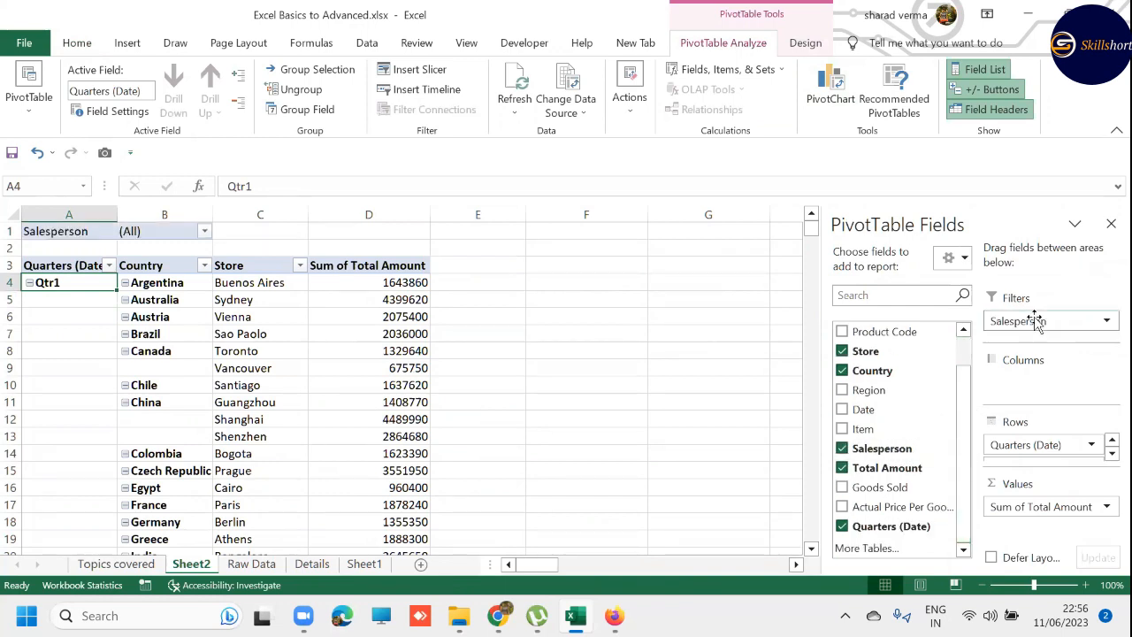
click(1111, 224)
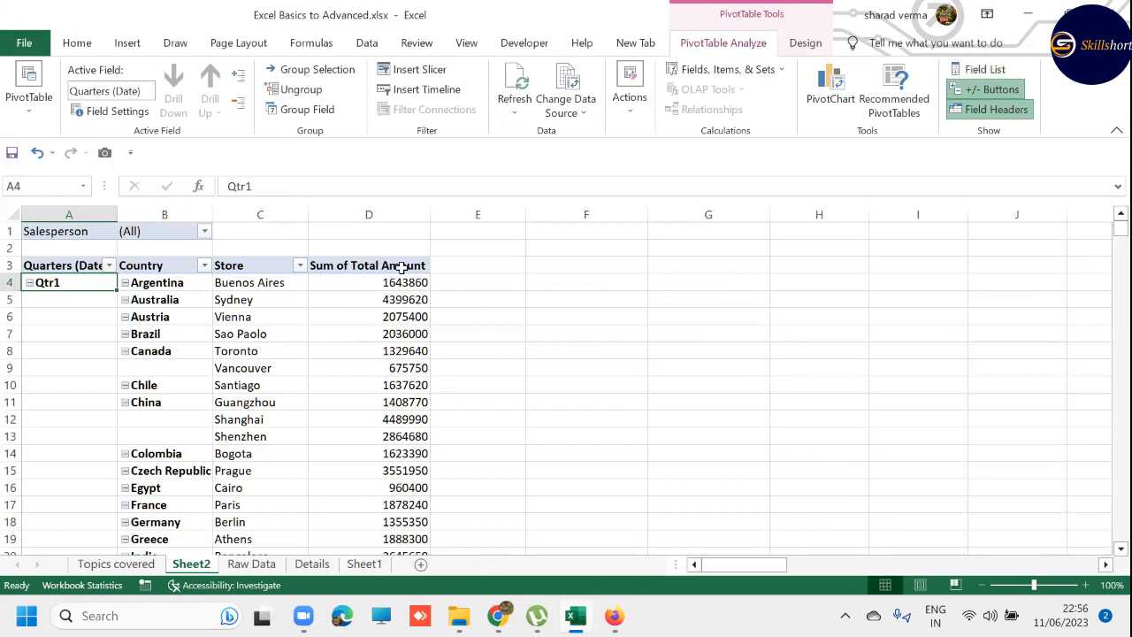
- Filter the PivotTable to two salespeople, the first and third in the Salesperson list, with multiple item selection enabled
click(204, 233)
click(11, 429)
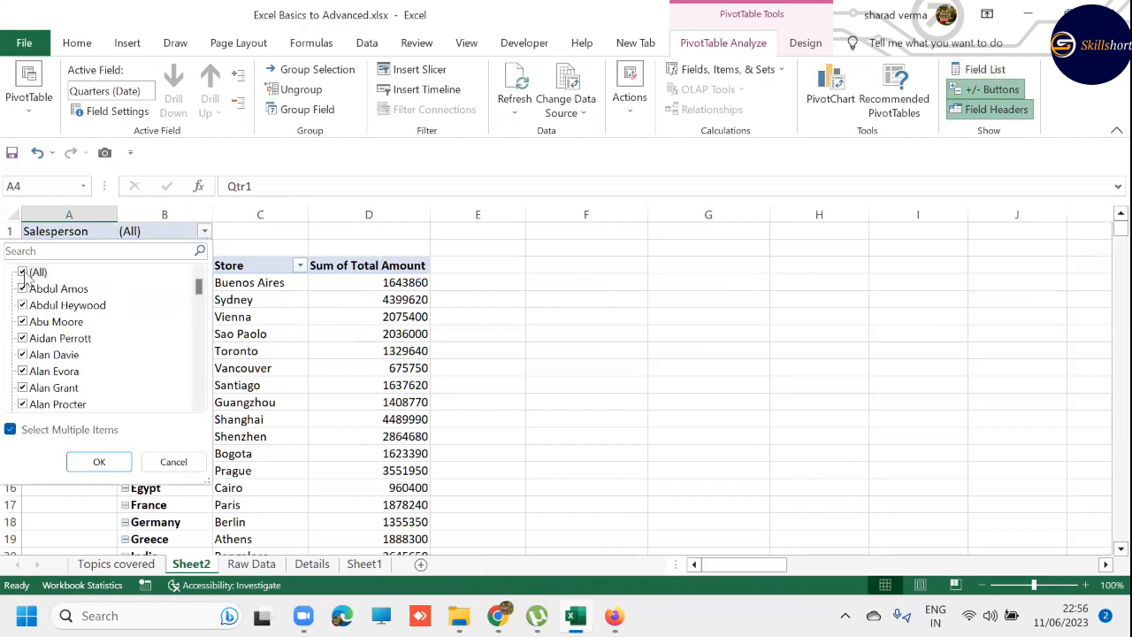
click(26, 273)
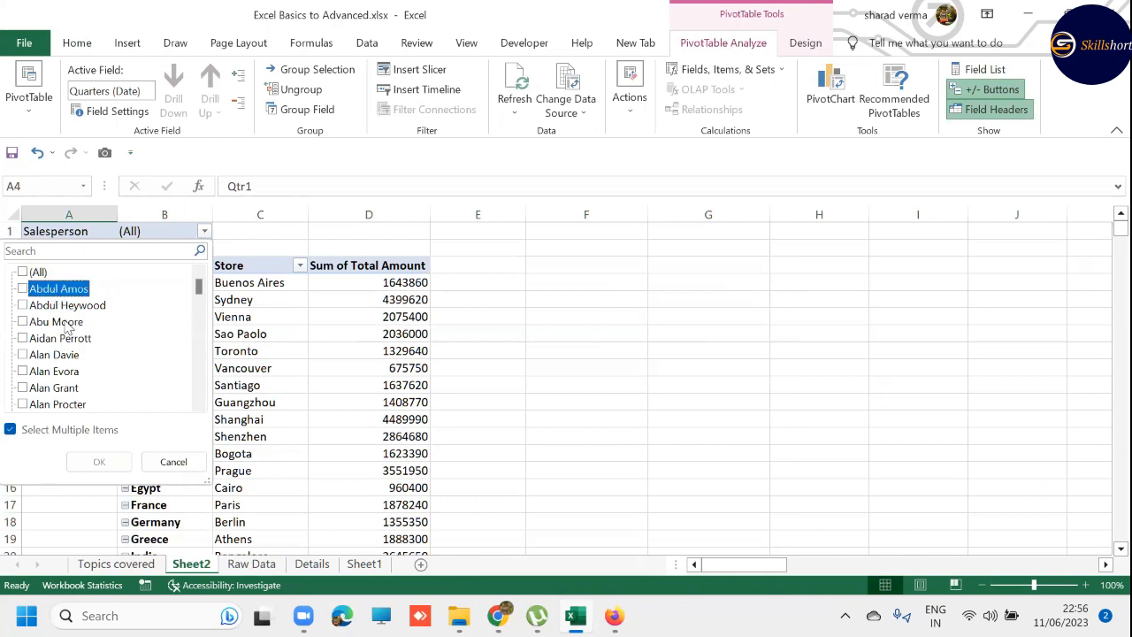
click(24, 322)
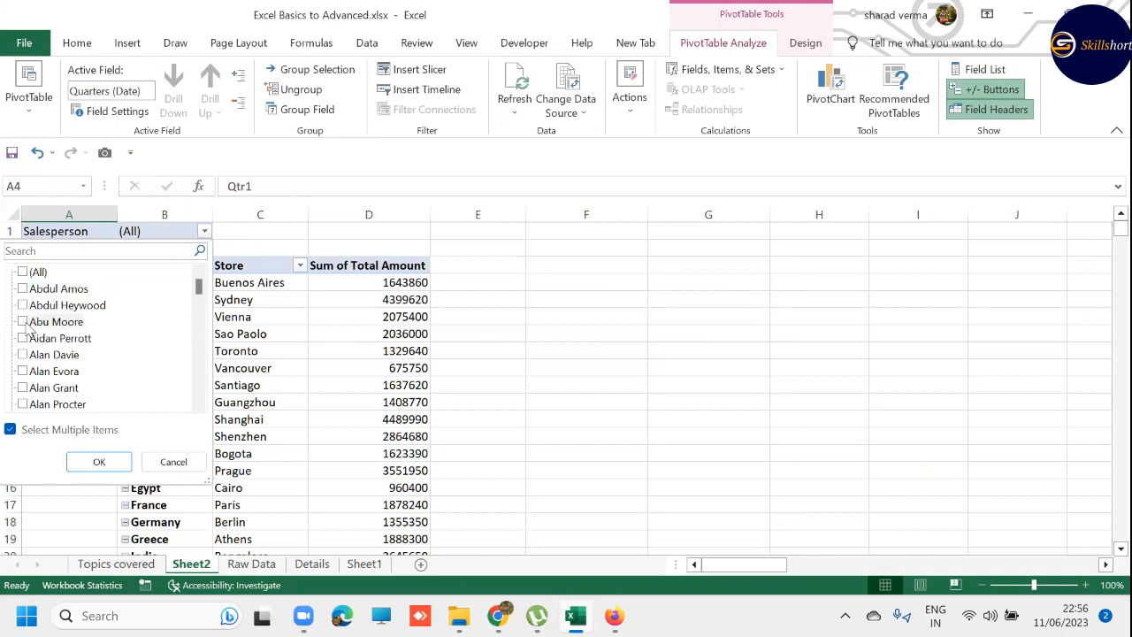
click(23, 290)
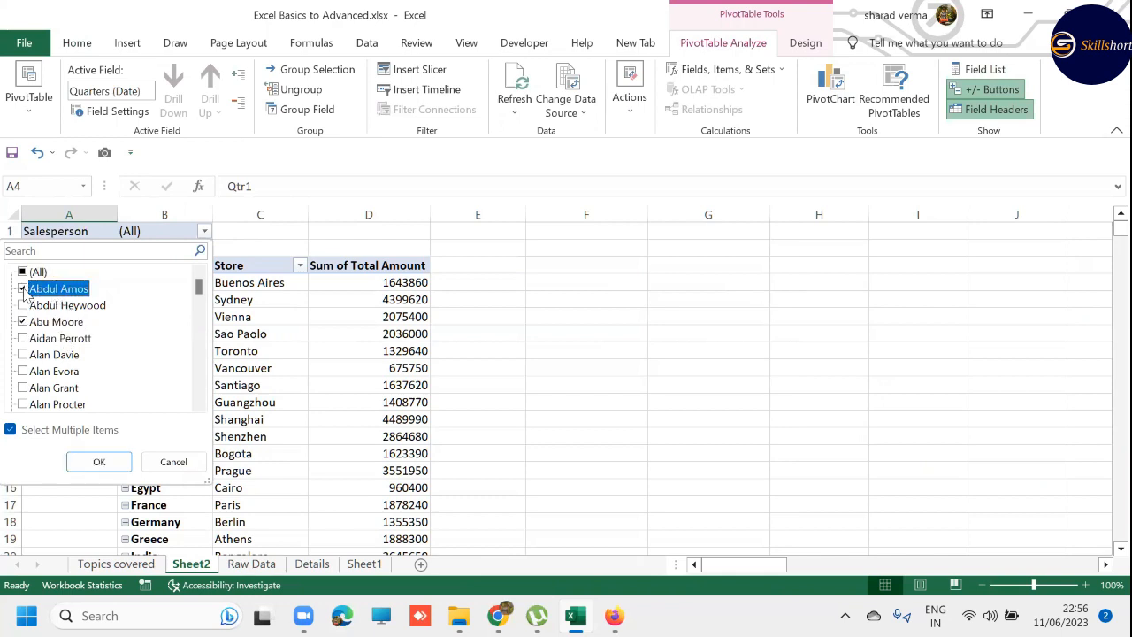
click(99, 463)
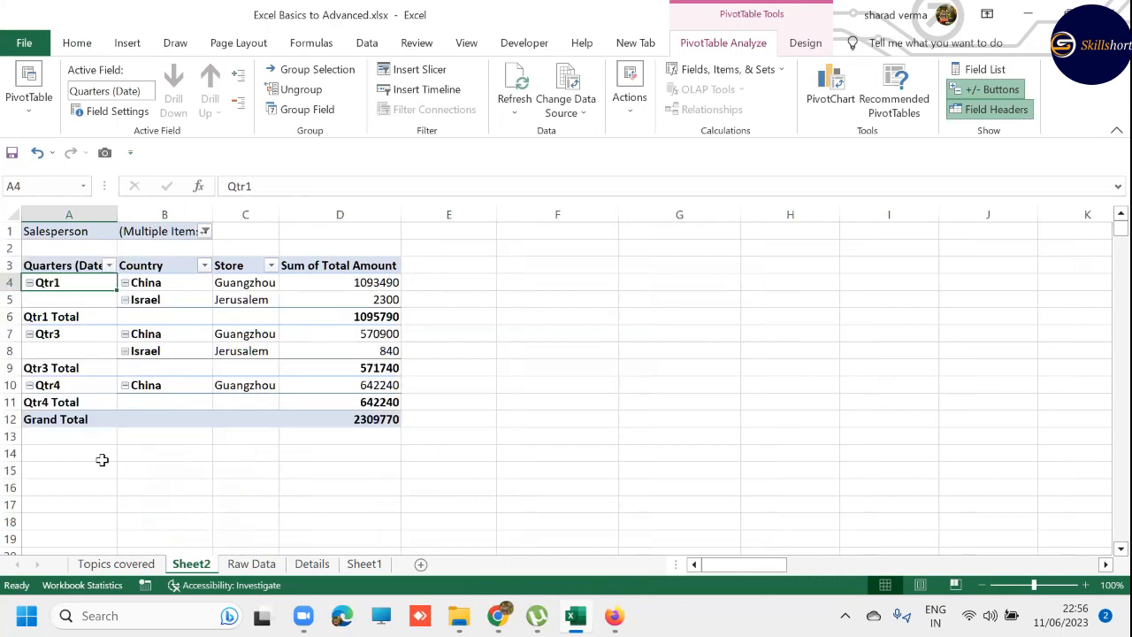
- Turn off the subtotals for the PivotTable's Quarters (Date) field
click(52, 268)
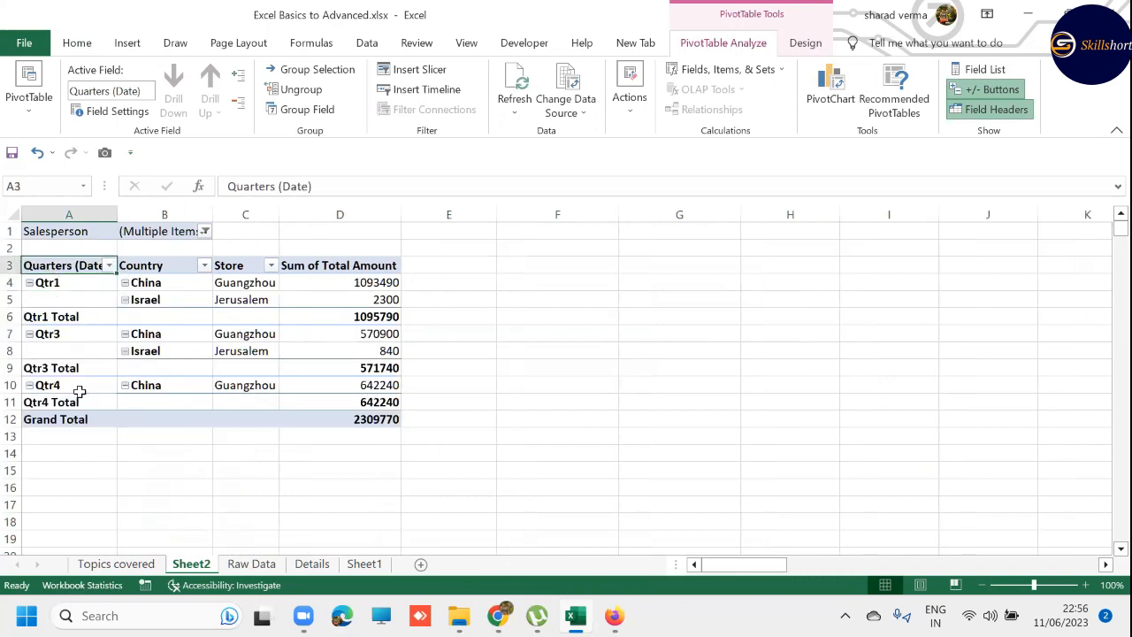
right_click(61, 257)
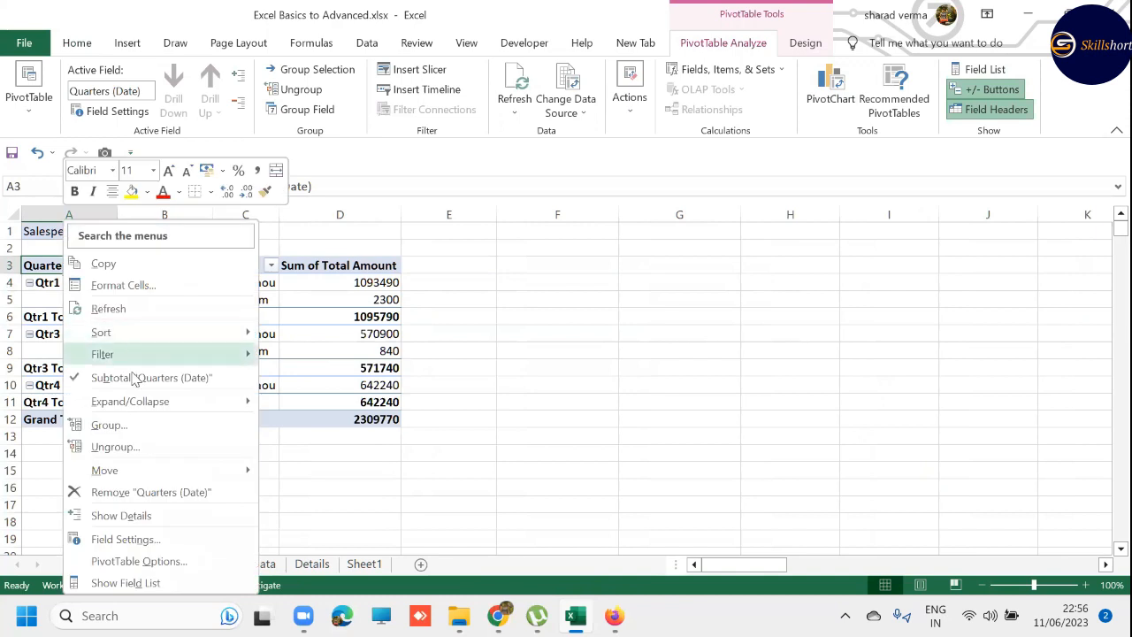
click(141, 378)
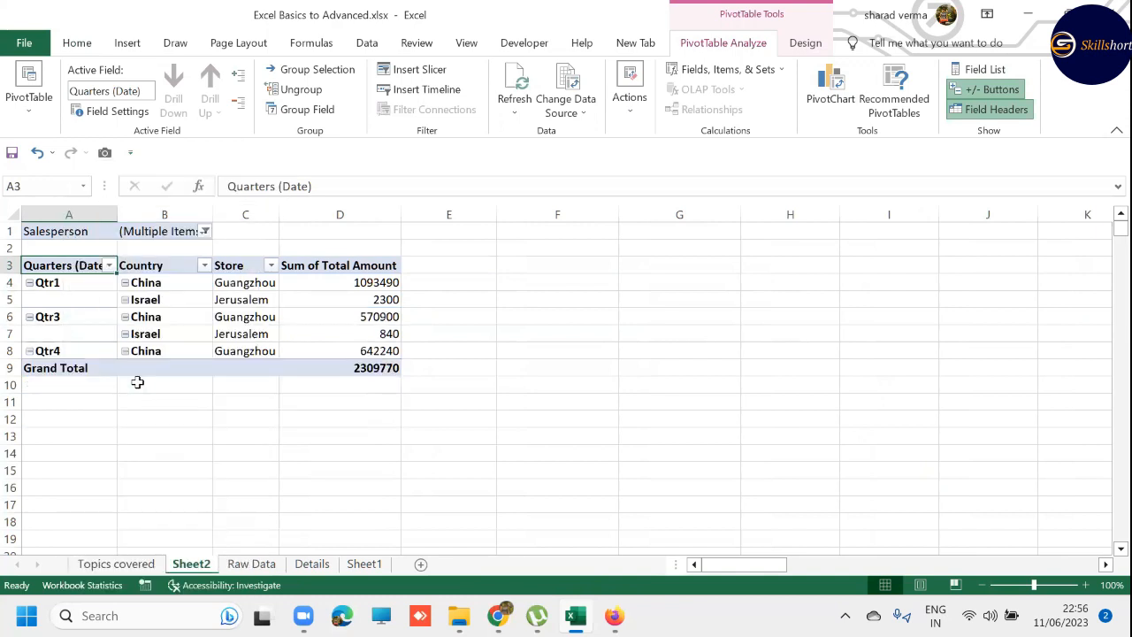
right_click(75, 265)
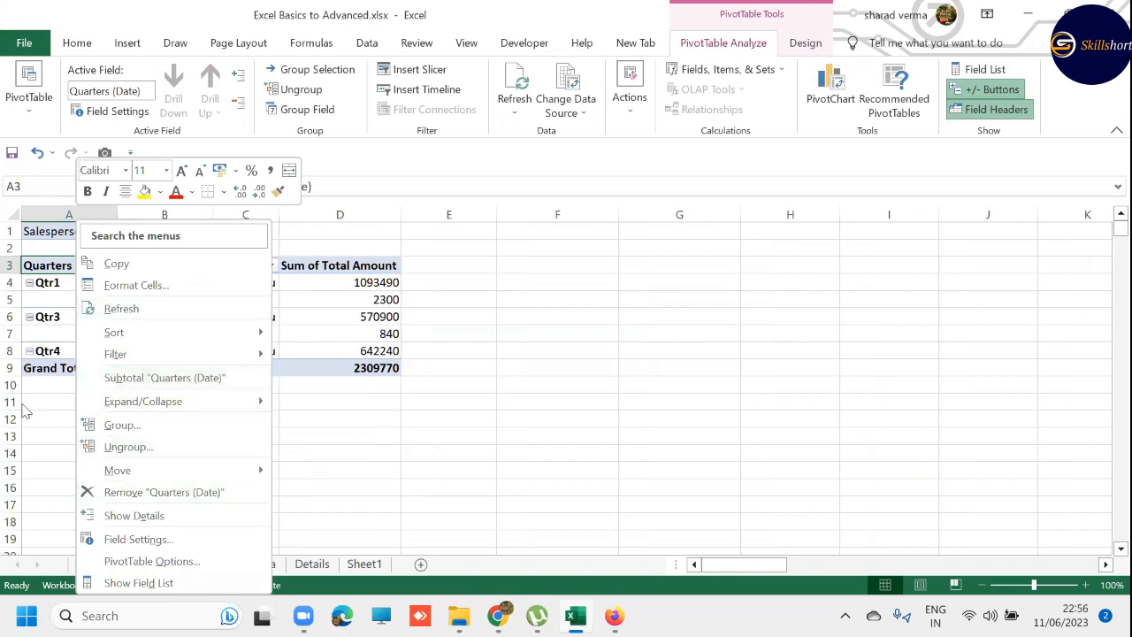
key(Escape)
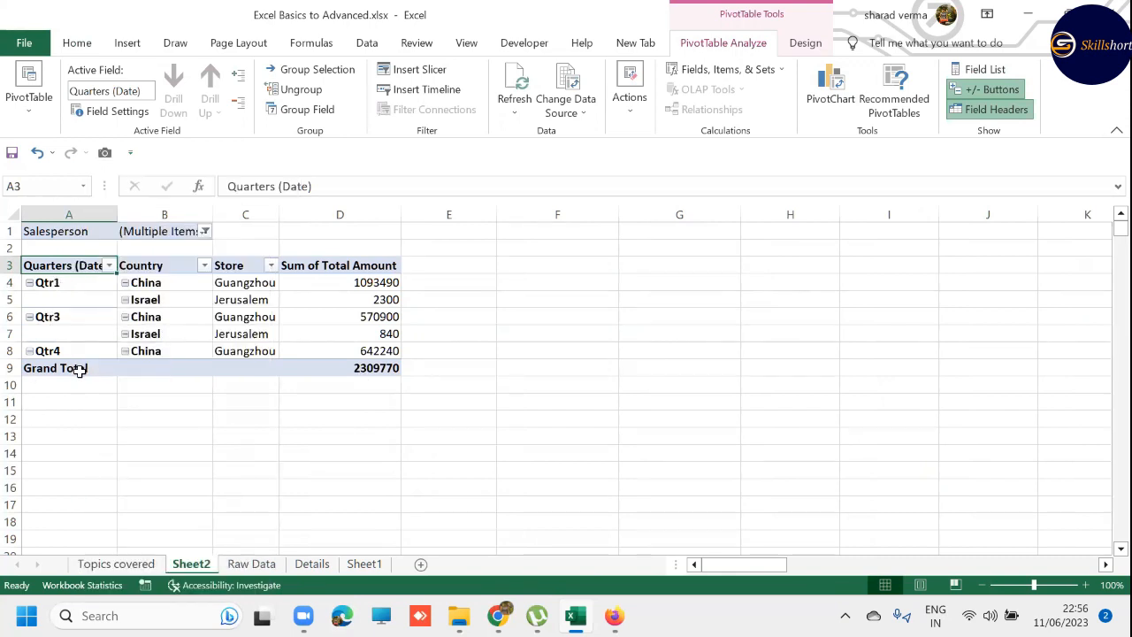
- Remove the Grand Total row from the bottom of the PivotTable
right_click(67, 271)
right_click(68, 370)
click(137, 264)
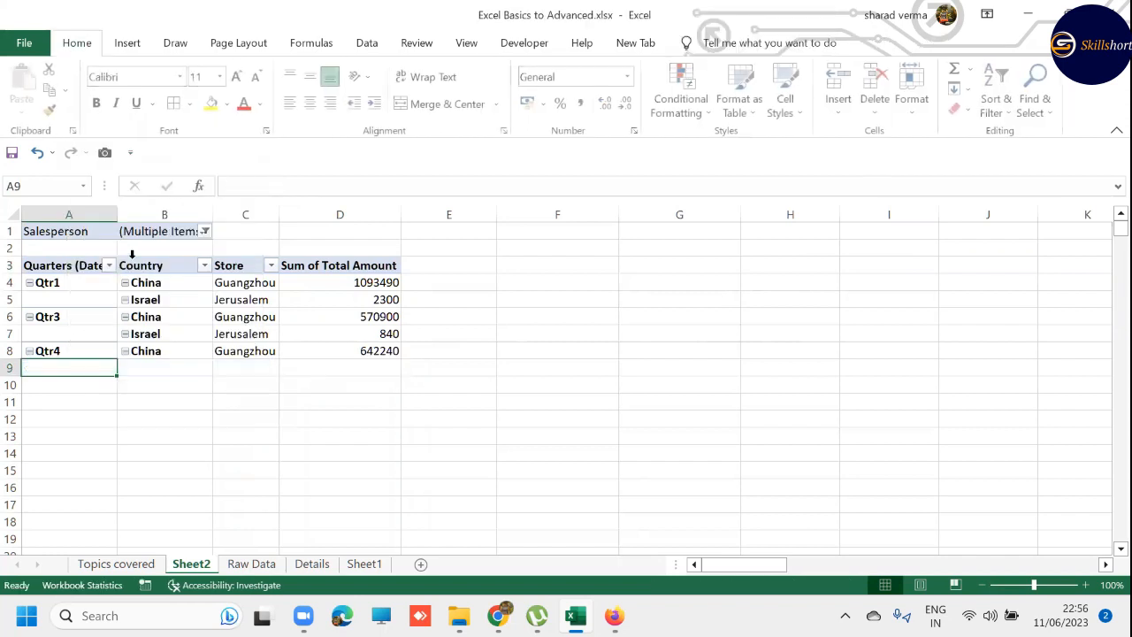
click(276, 449)
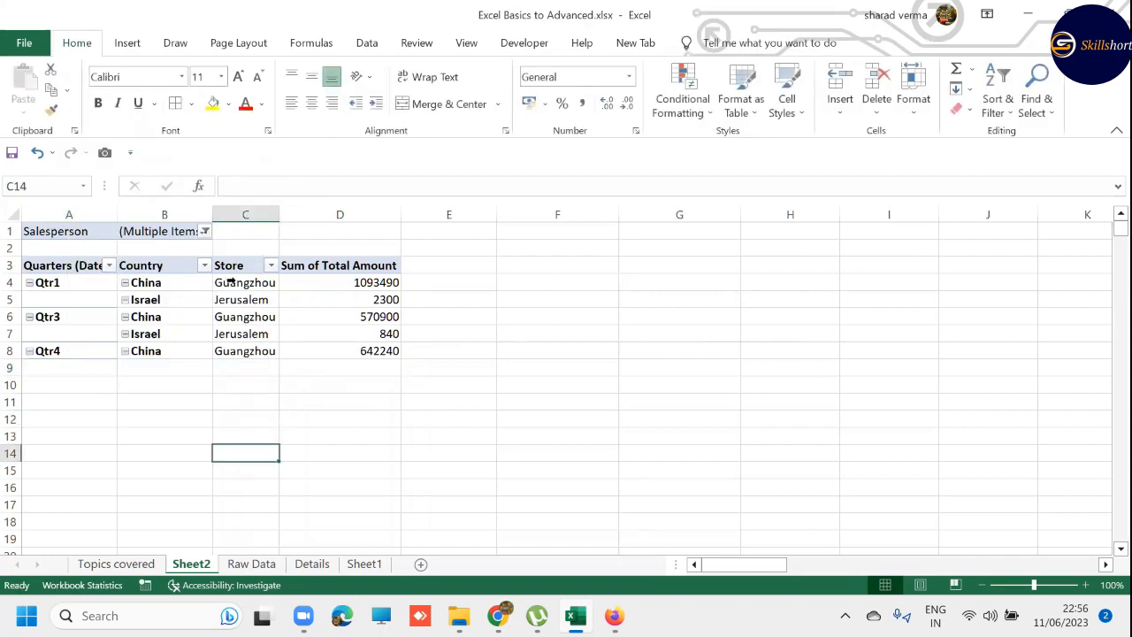
- Show subtotals for the PivotTable's Country field and turn them off again
right_click(144, 265)
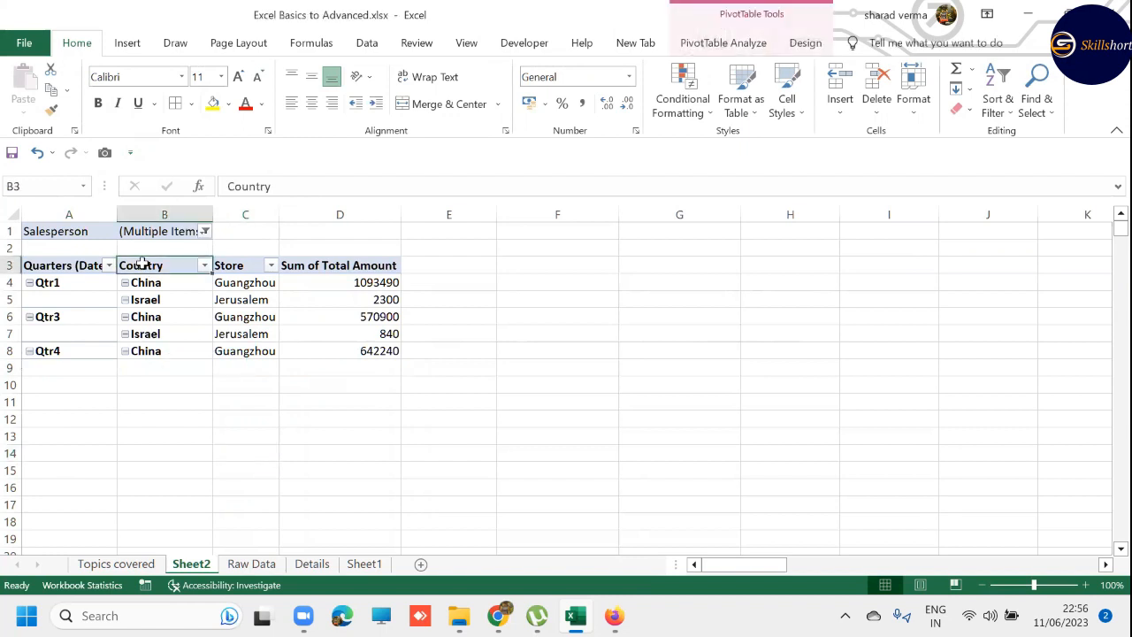
click(234, 378)
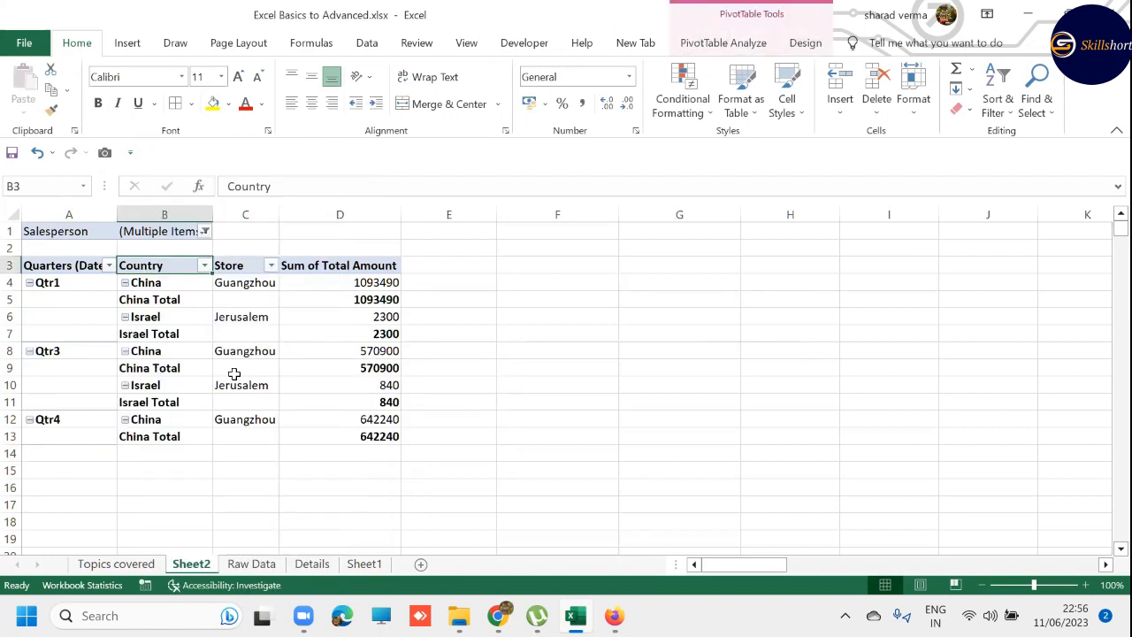
right_click(149, 271)
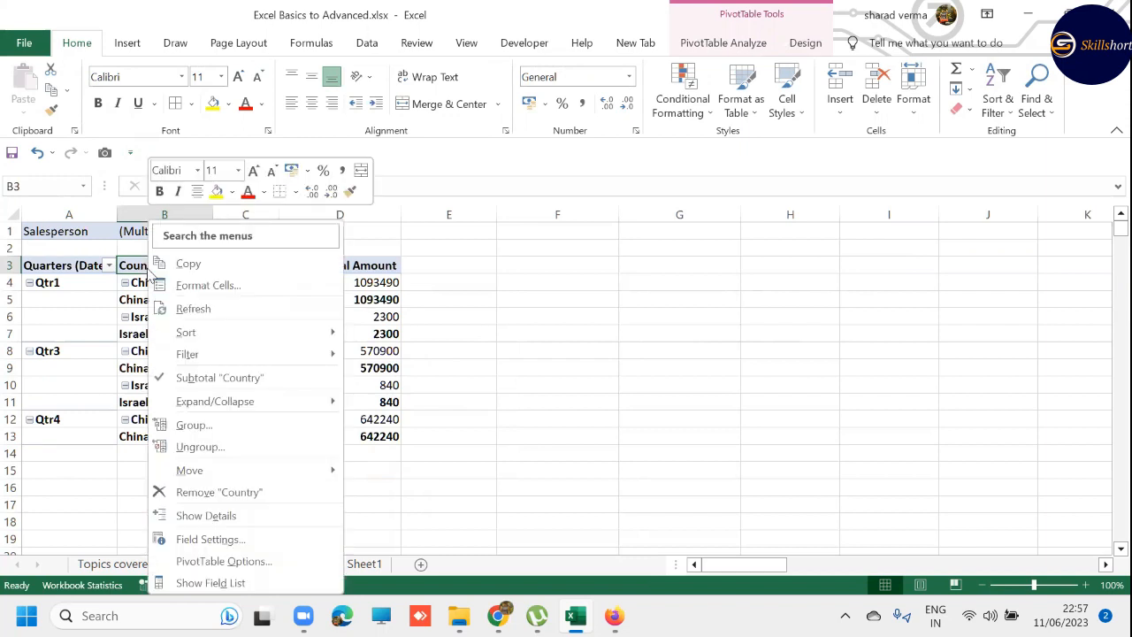
click(234, 378)
- Add the sixth listed salesperson to the selection in the PivotTable's Salesperson filter
click(205, 231)
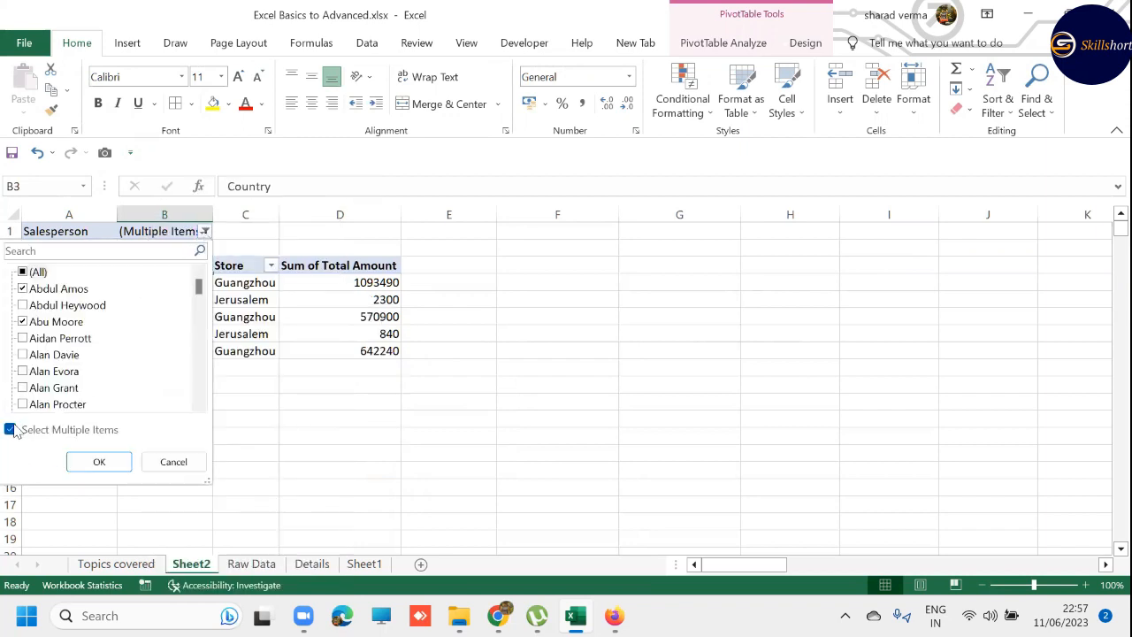
click(24, 372)
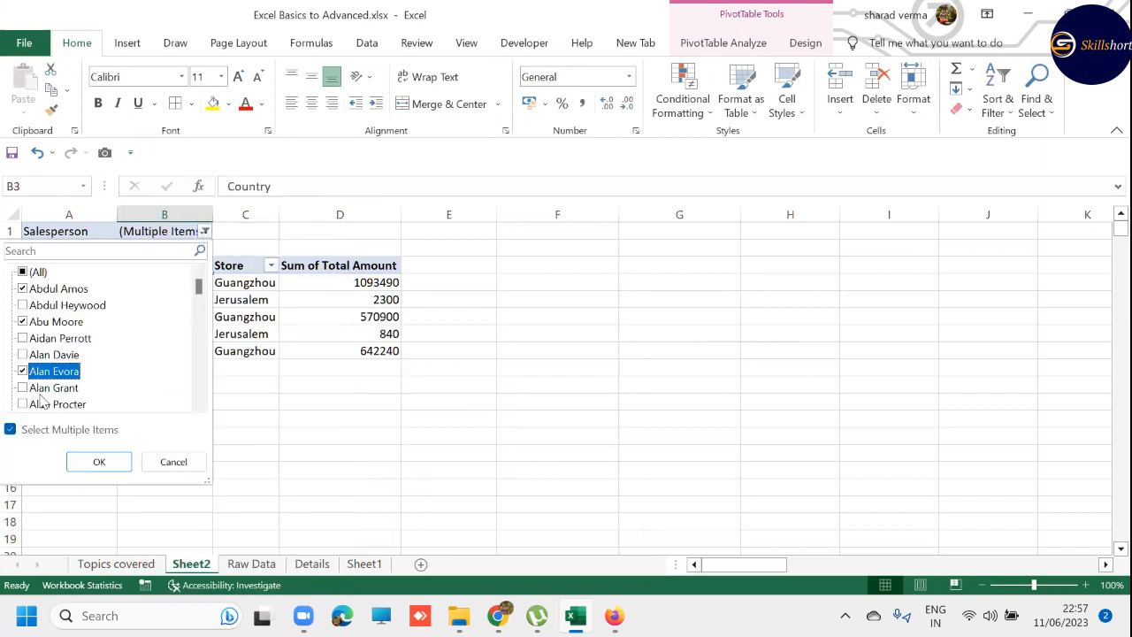
scroll(45, 400, down, 1)
click(99, 462)
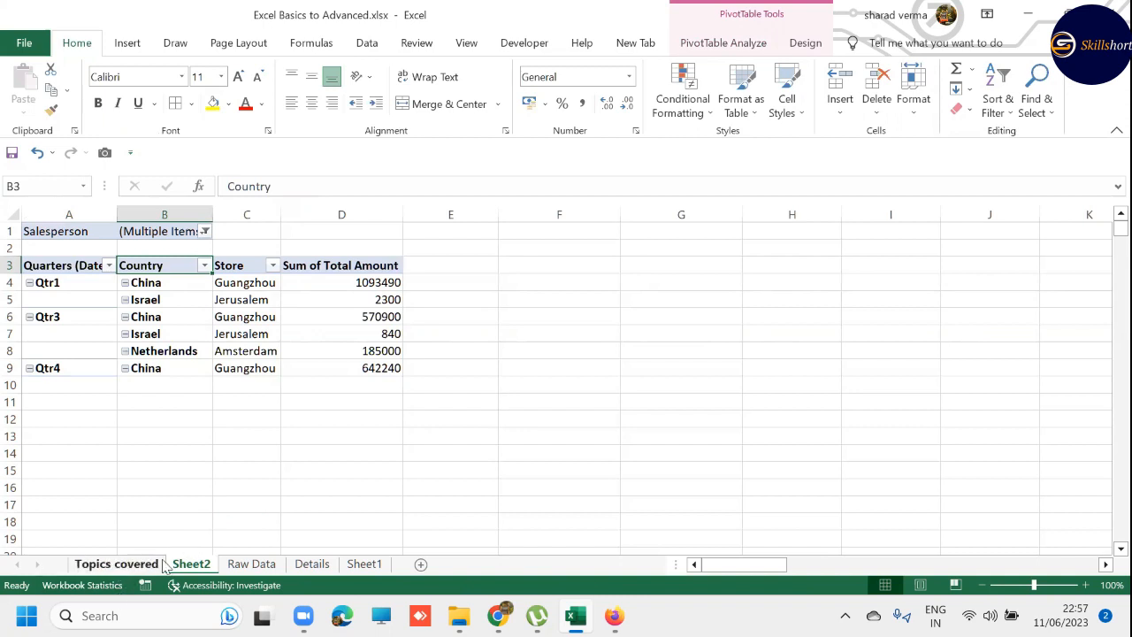
- Toggle the PivotTable's +/- buttons, and collapse and expand the Qtr1 group several times, leaving it expanded
click(741, 46)
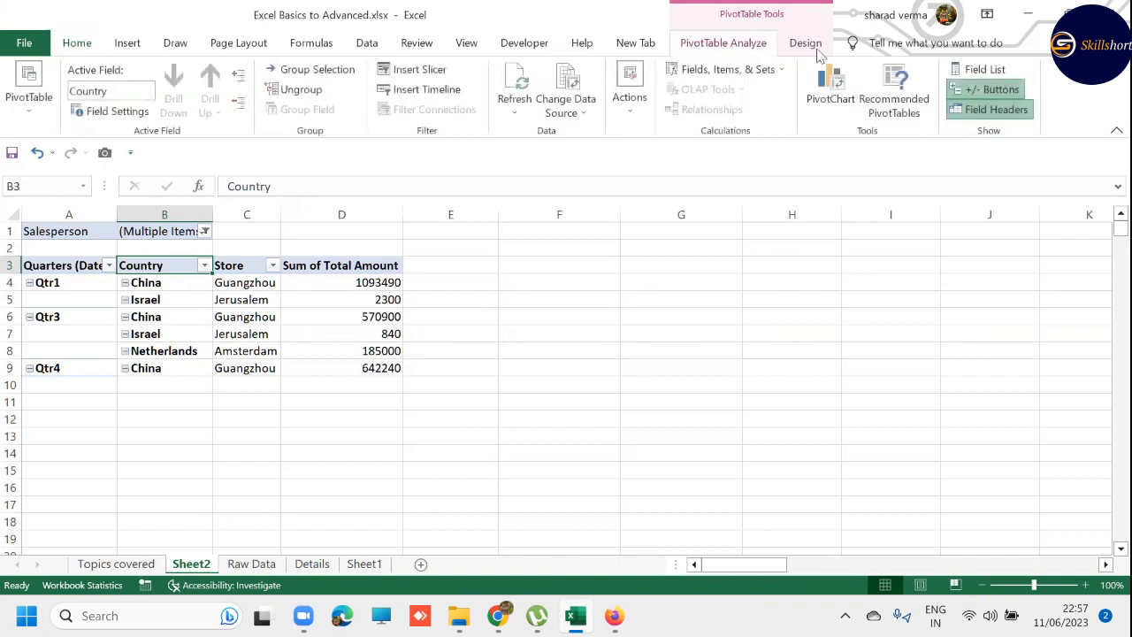
click(980, 88)
click(989, 89)
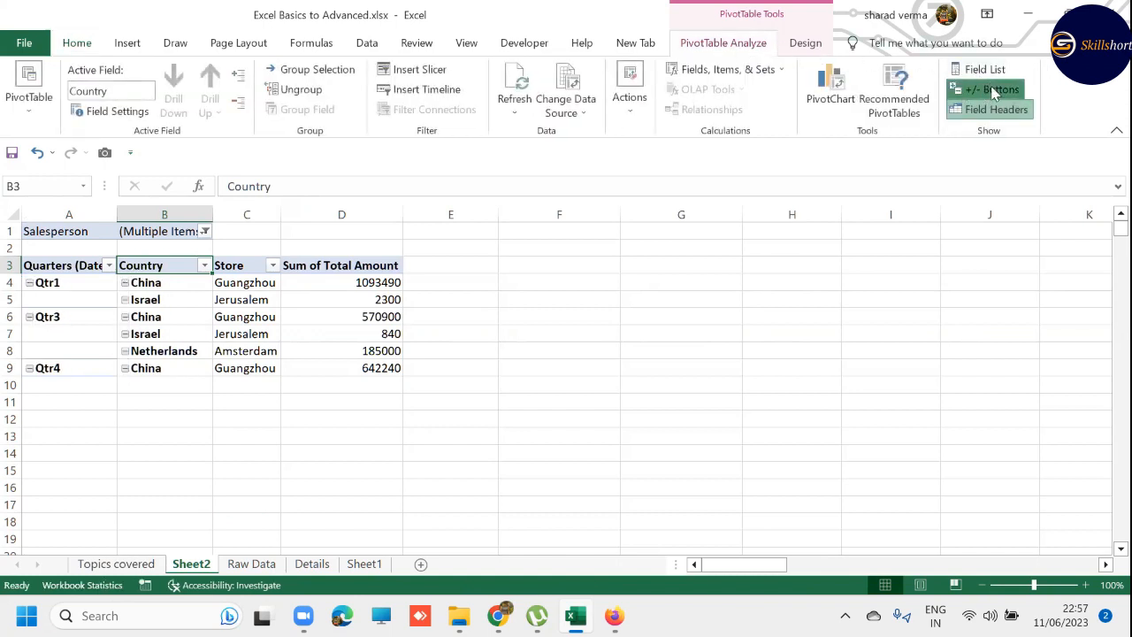
click(28, 283)
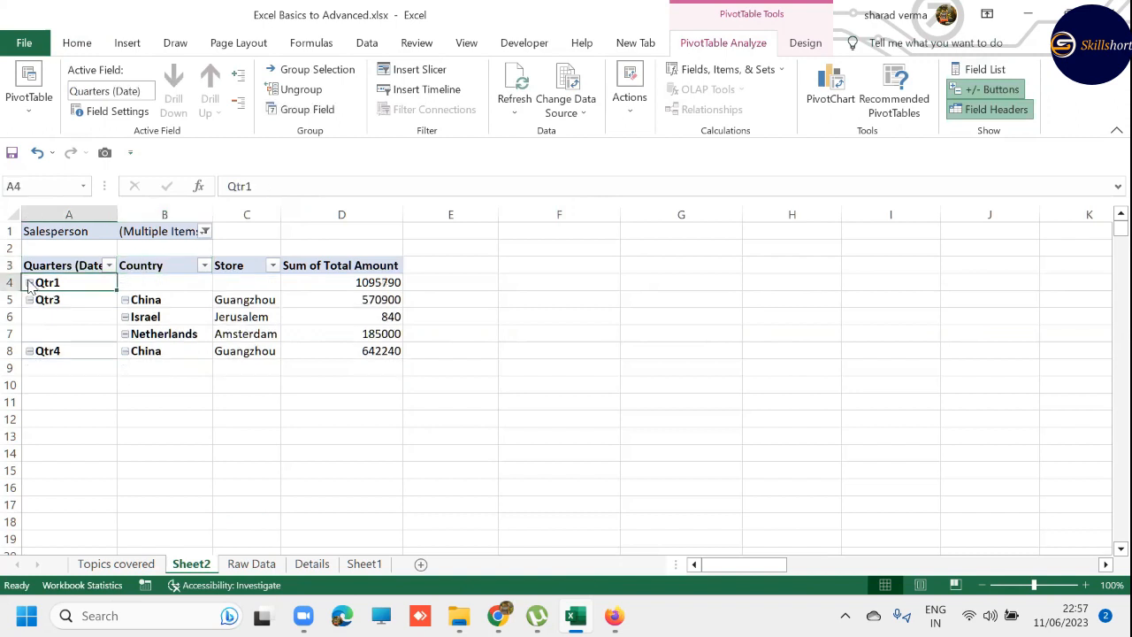
click(30, 283)
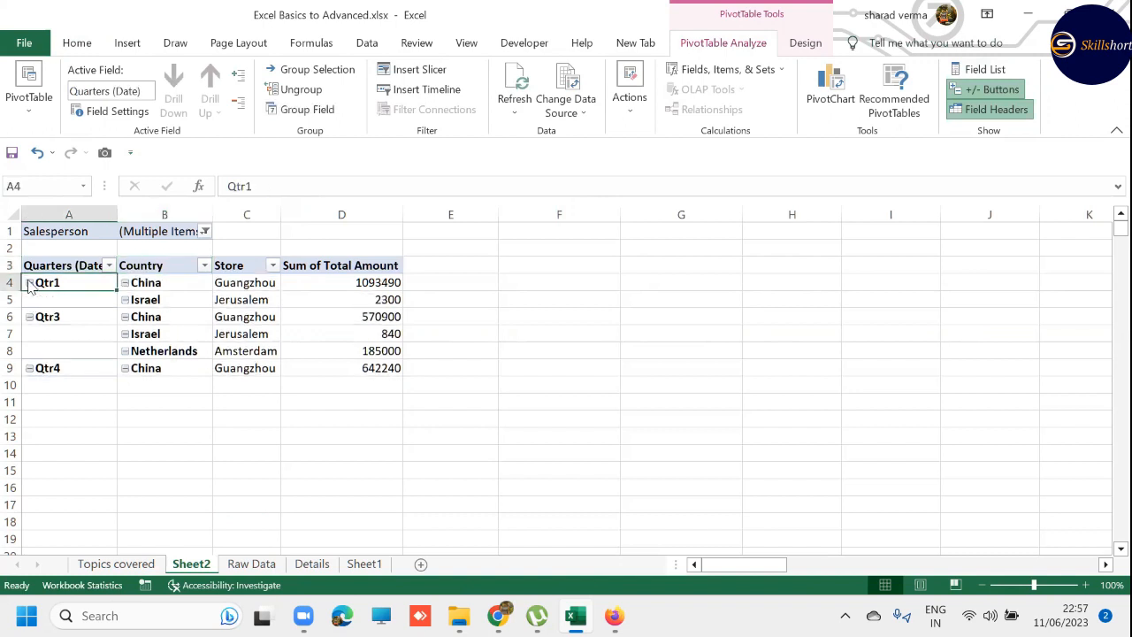
click(30, 283)
click(29, 283)
click(29, 284)
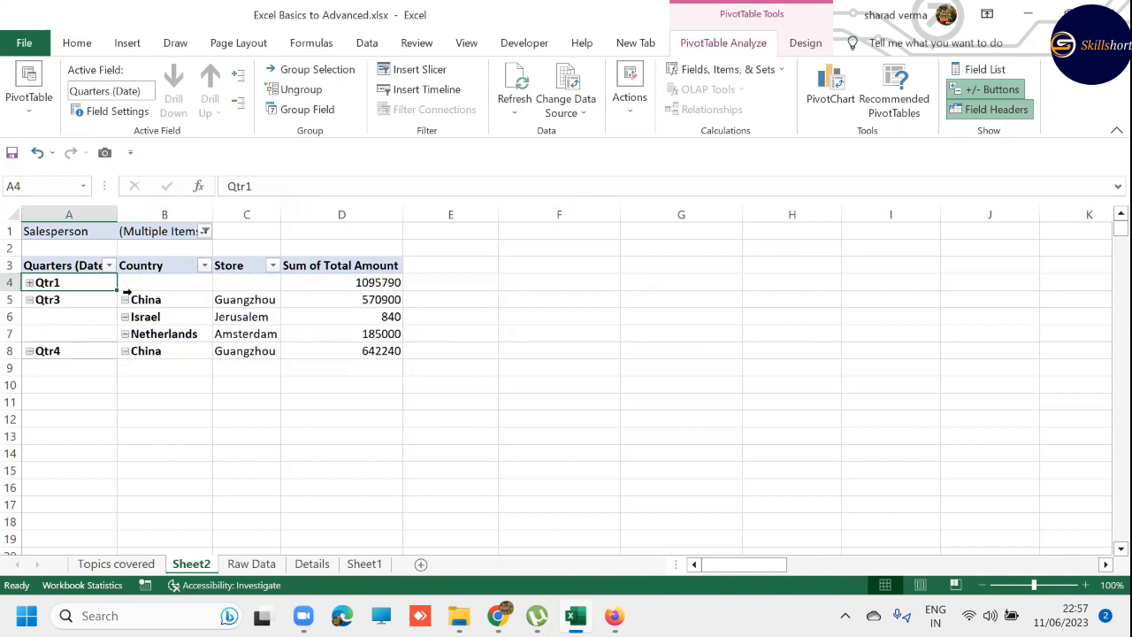
click(29, 283)
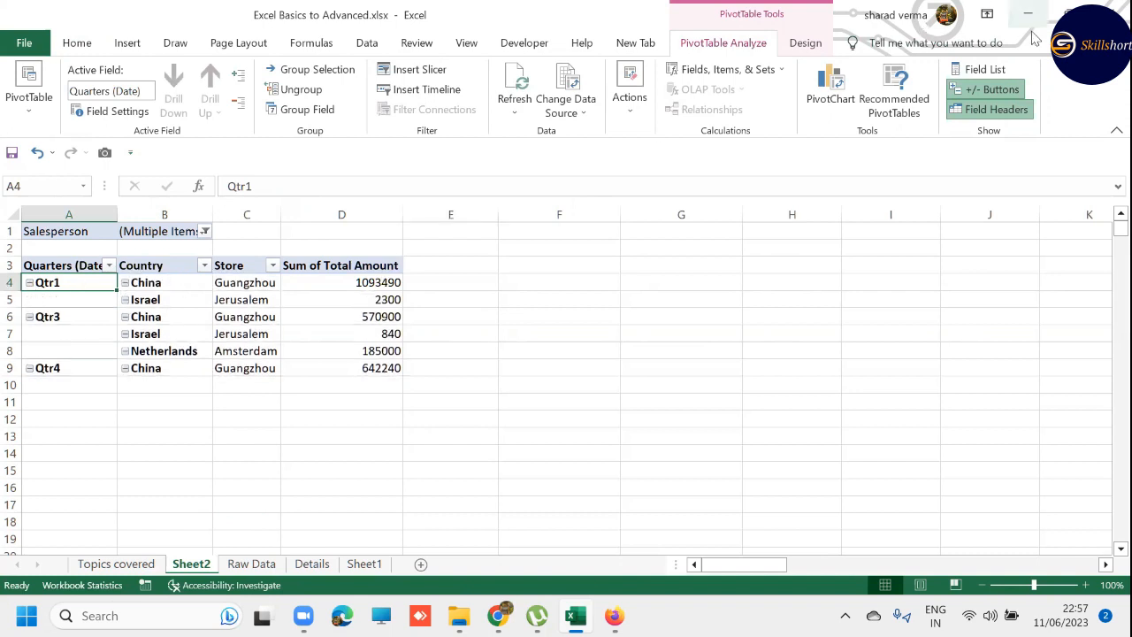
- Hide the +/- expand and collapse buttons in the PivotTable
click(42, 281)
click(281, 403)
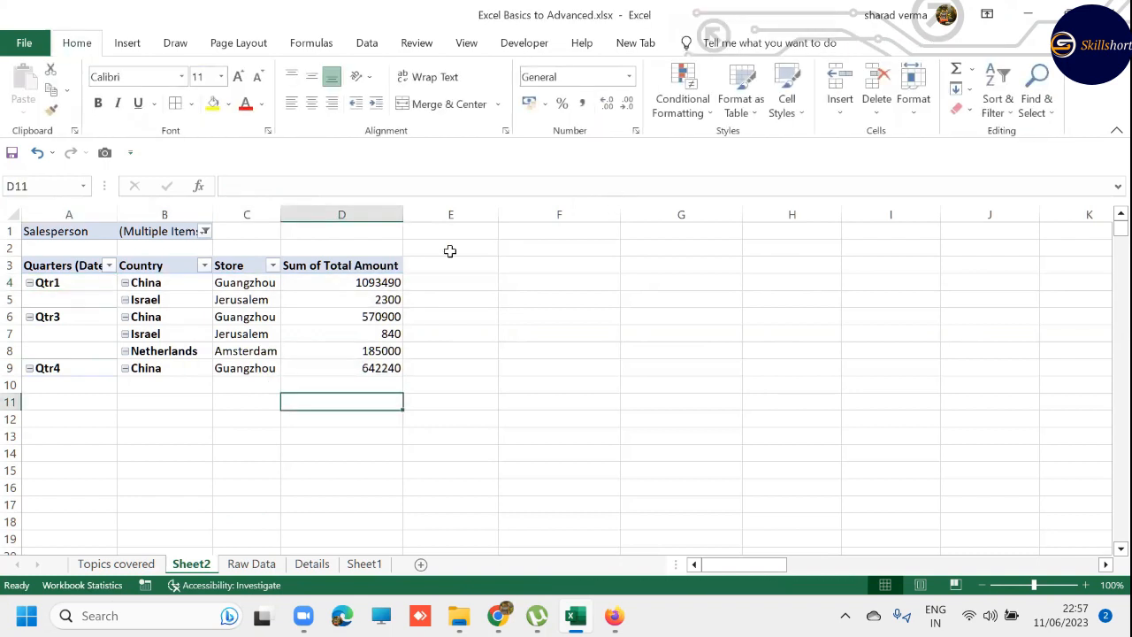
click(35, 283)
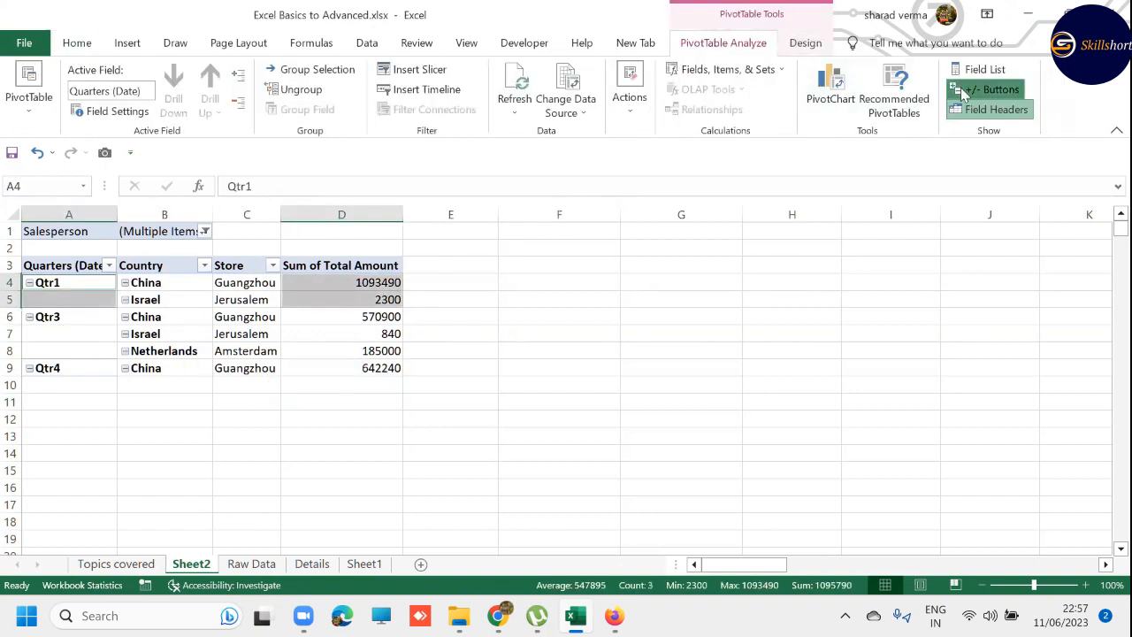
click(989, 89)
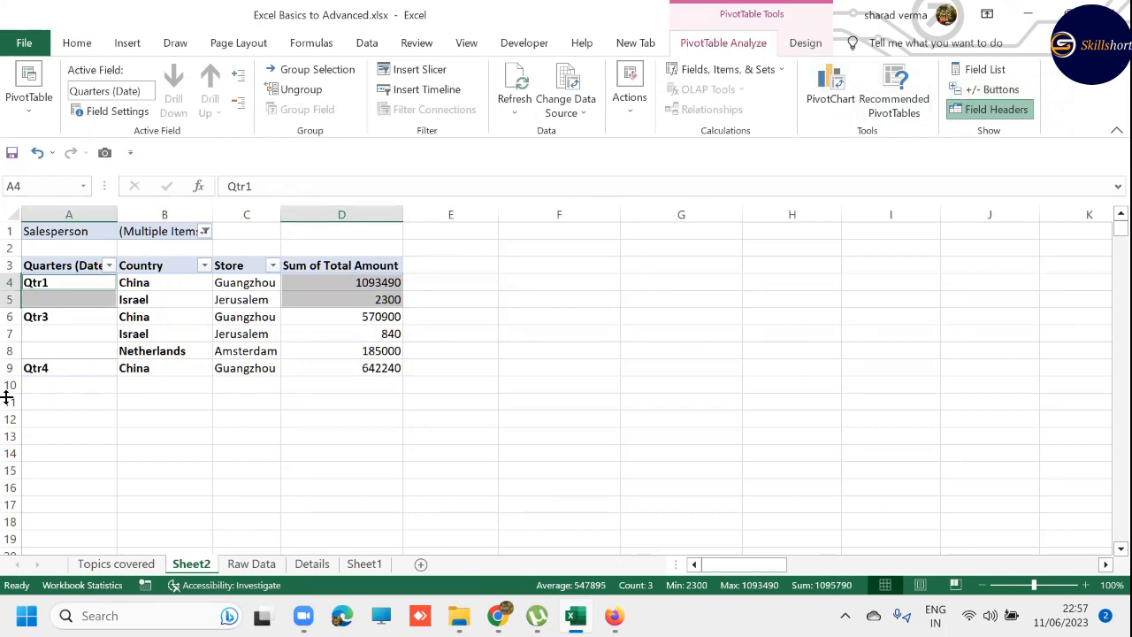
- Turn the PivotTable's +/- expand and collapse buttons back on
click(159, 416)
click(35, 283)
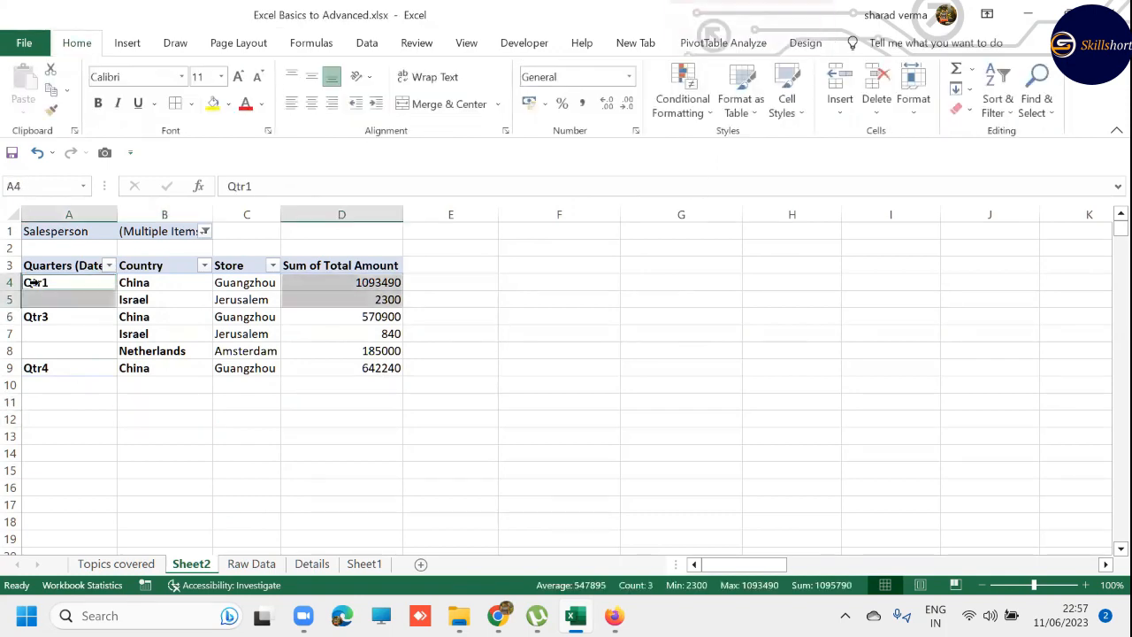
click(800, 43)
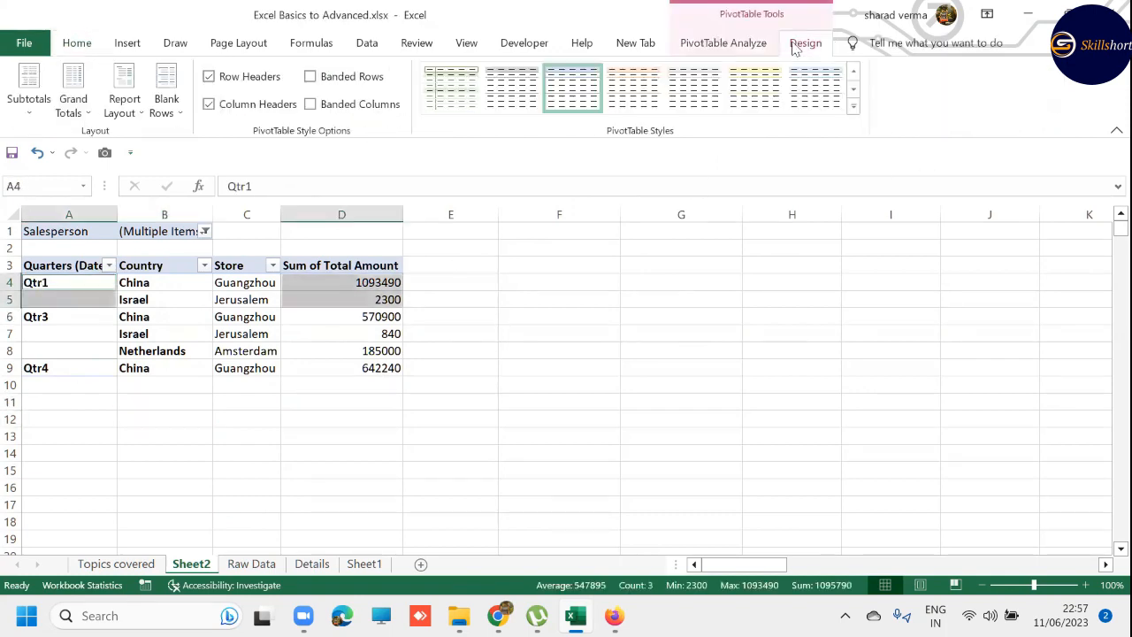
click(723, 43)
click(991, 91)
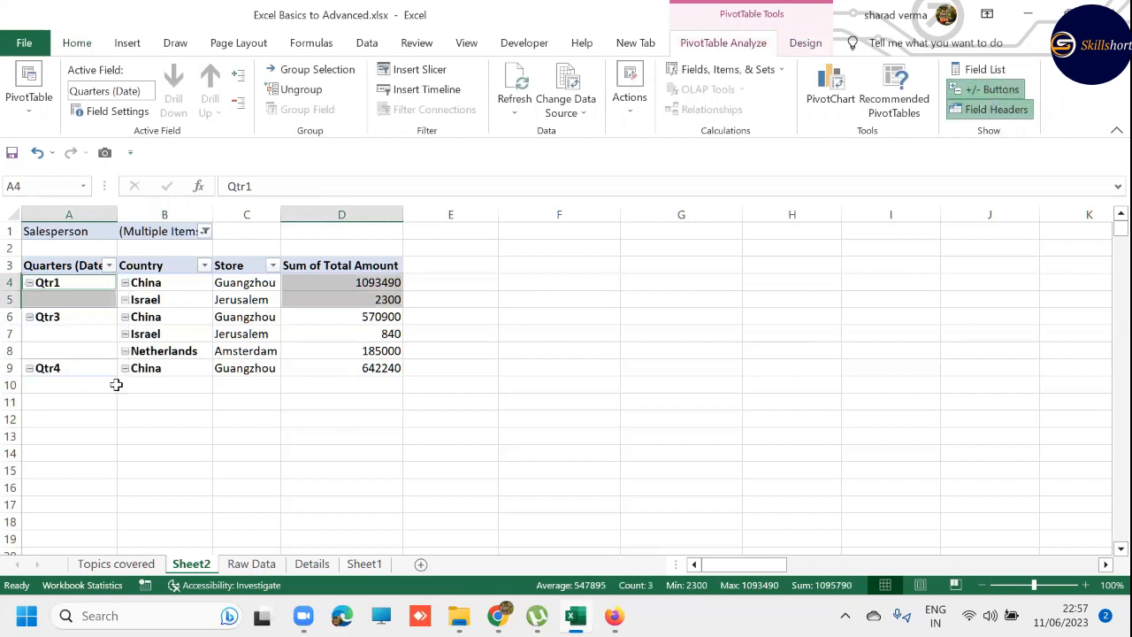
click(153, 390)
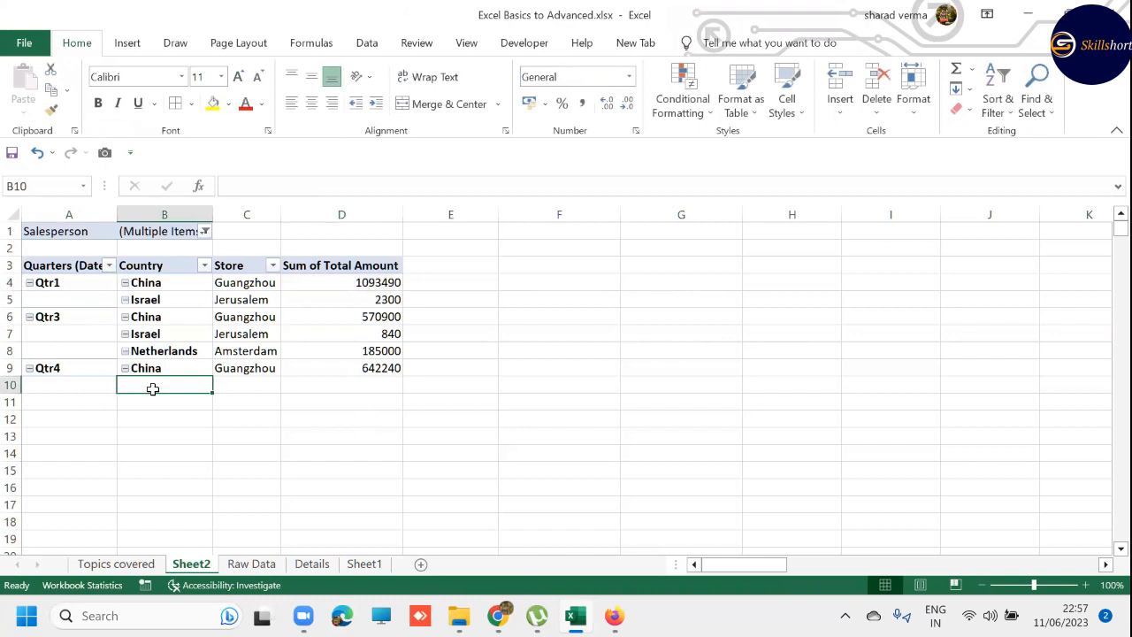
- Display the PivotTable's field list to review its fields and areas, and close it again
click(138, 281)
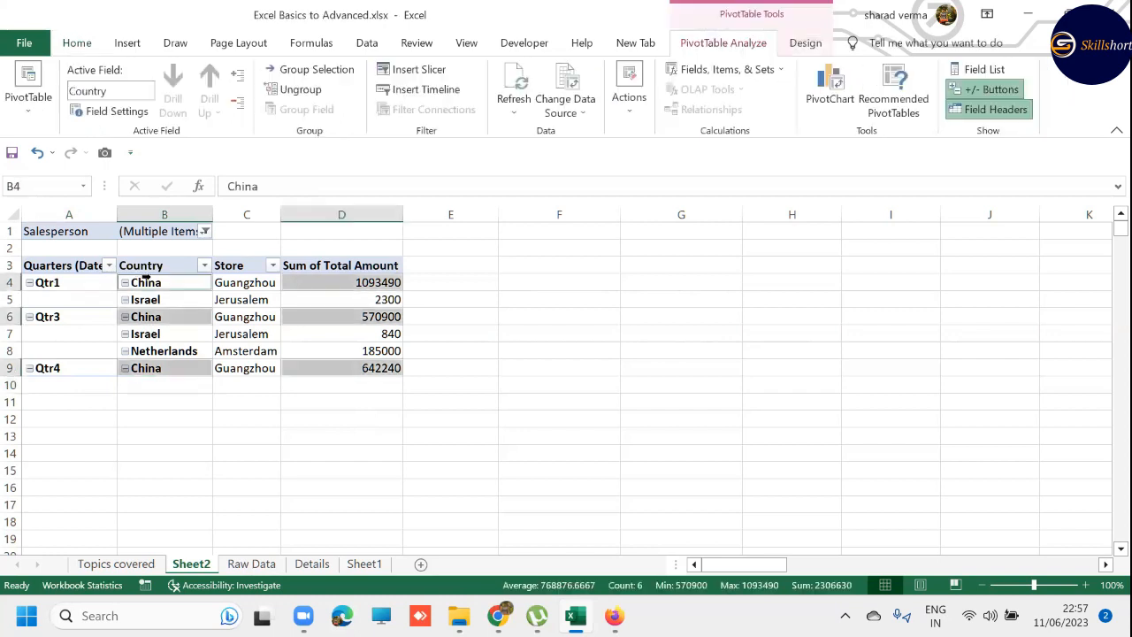
click(992, 73)
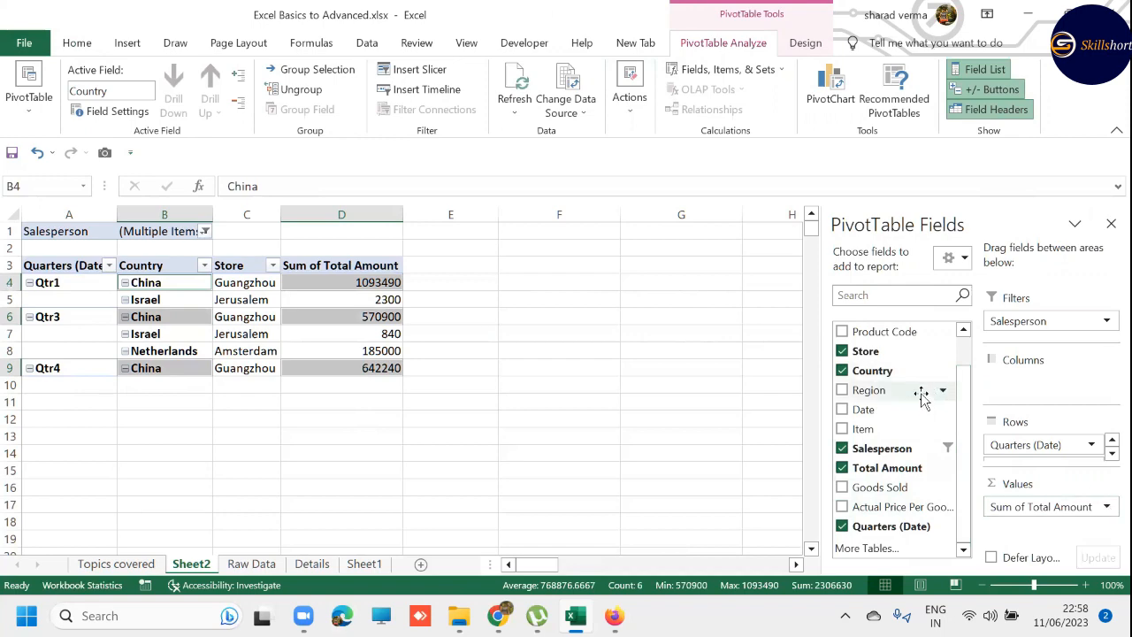
click(1111, 224)
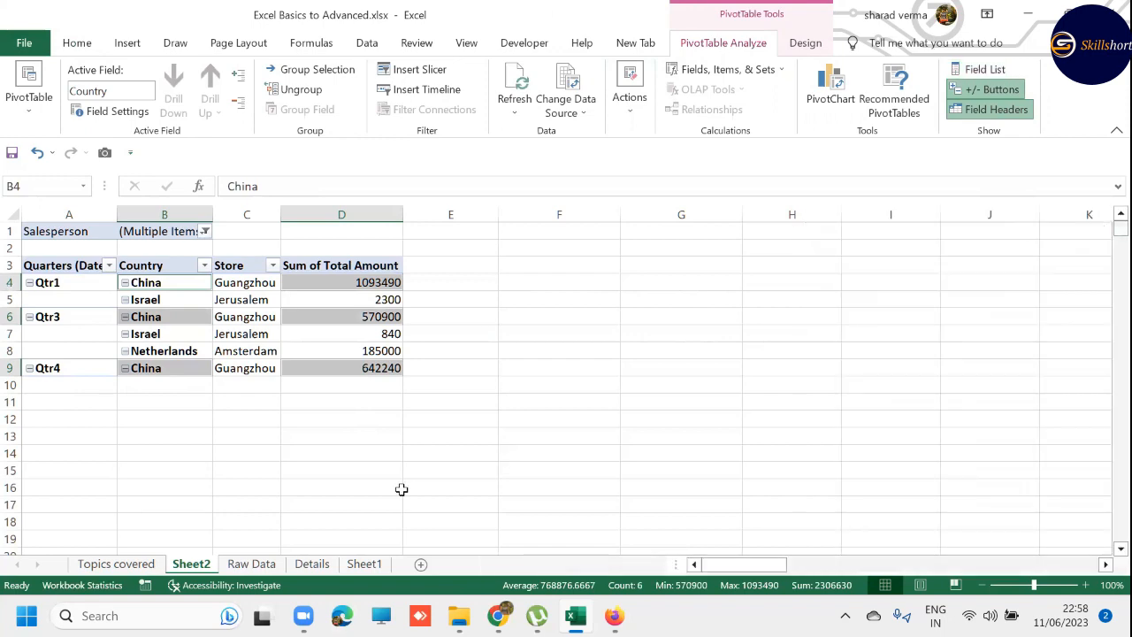
- Review the topics after Vlookup and Pivot Table on the Topics covered sheet
key(ctrl+Page_Down)
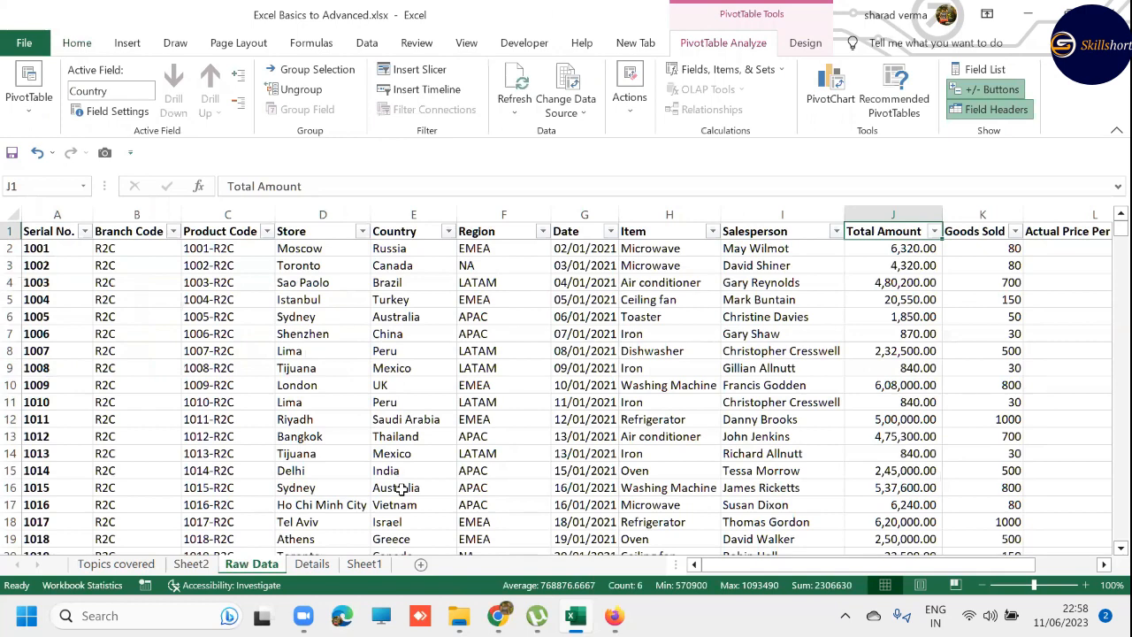
key(ctrl+Page_Up)
key(ctrl+Page_Up)
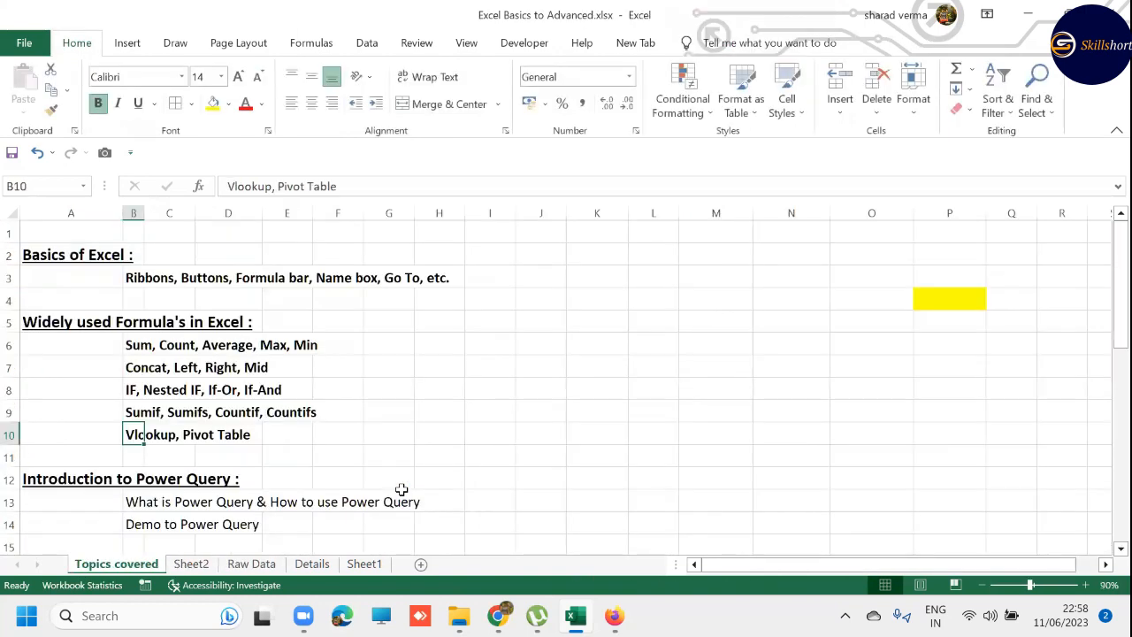
key(Down)
key(Down)
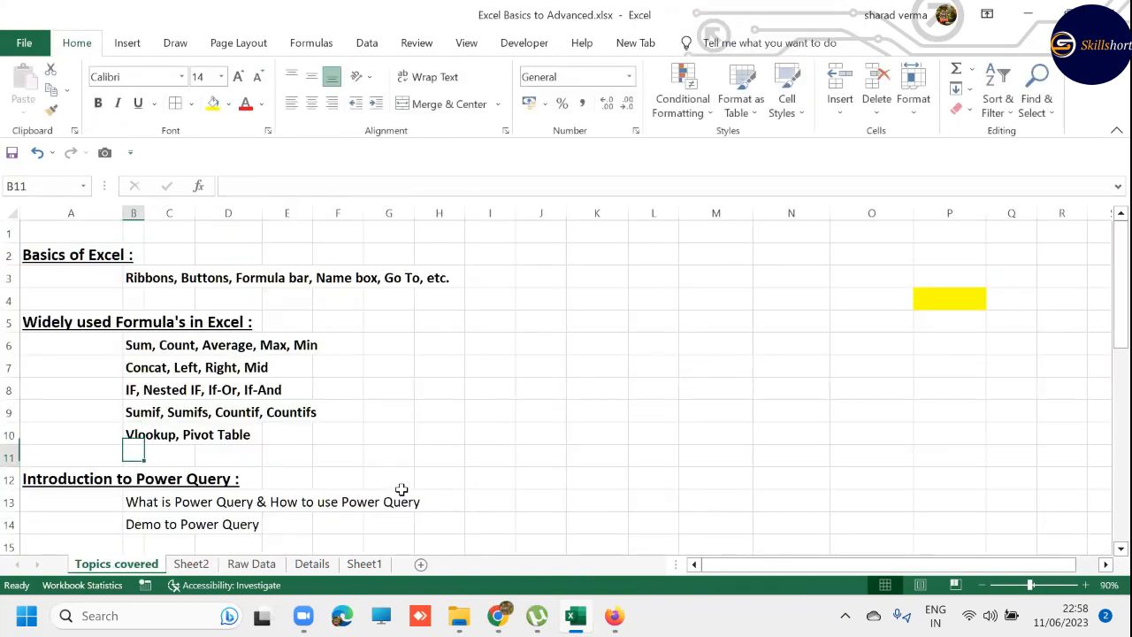
- Make the entire Goods Sold and Actual Price Per Goods columns bold on the Raw Data sheet
key(ctrl+Page_Down)
key(ctrl+Page_Down)
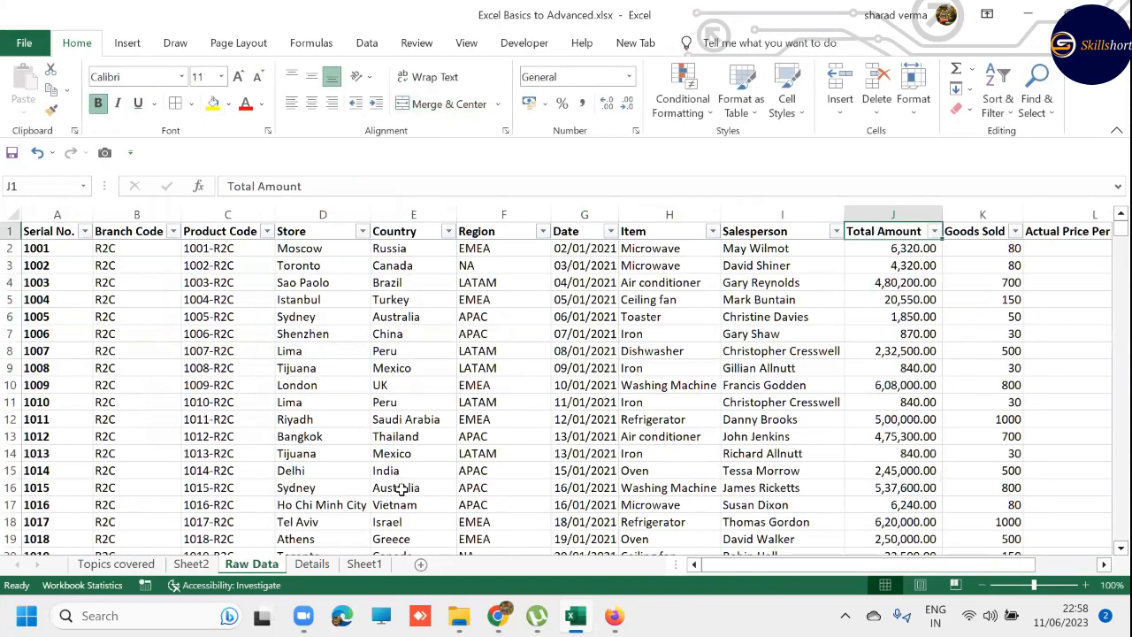
key(Right)
key(Right)
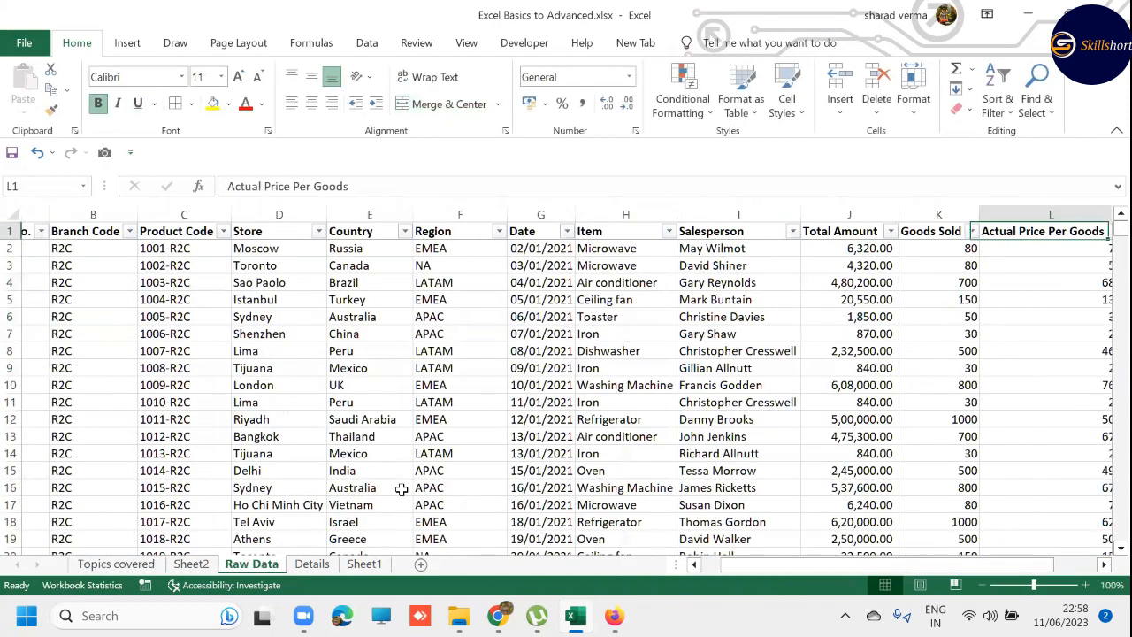
key(Left)
key(ctrl+space)
key(shift+Right)
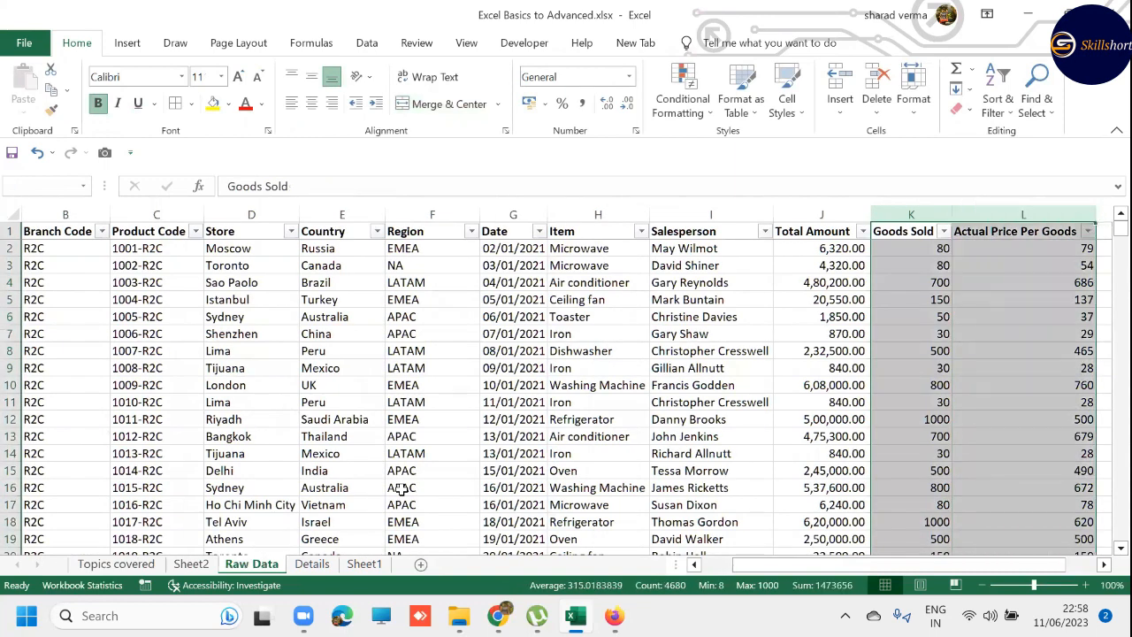
key(ctrl+b)
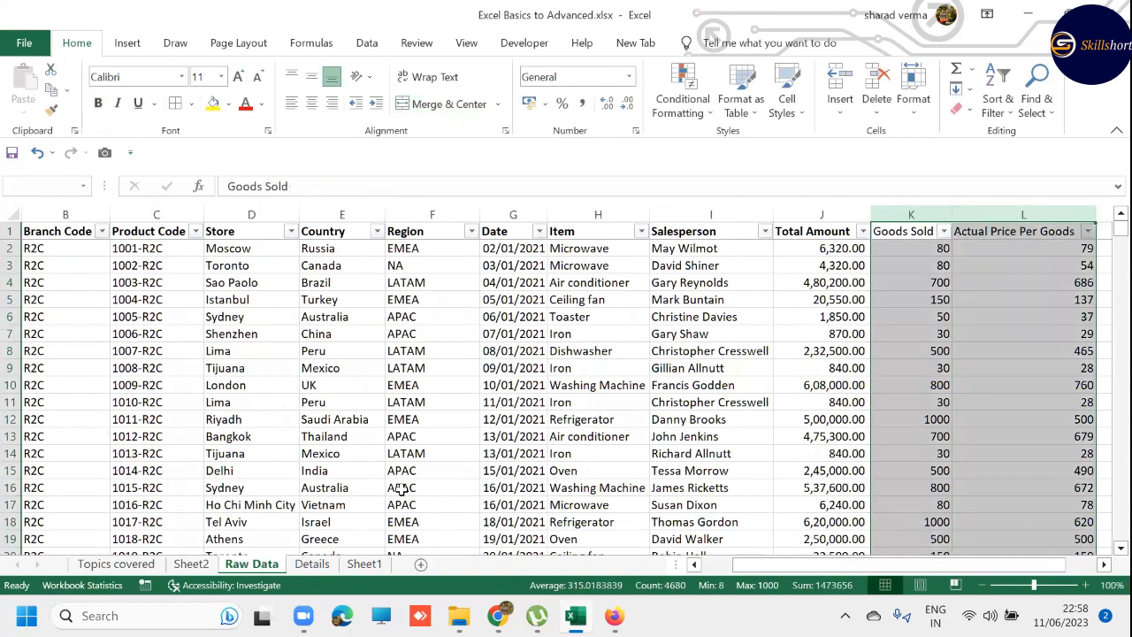
key(ctrl+b)
key(Left)
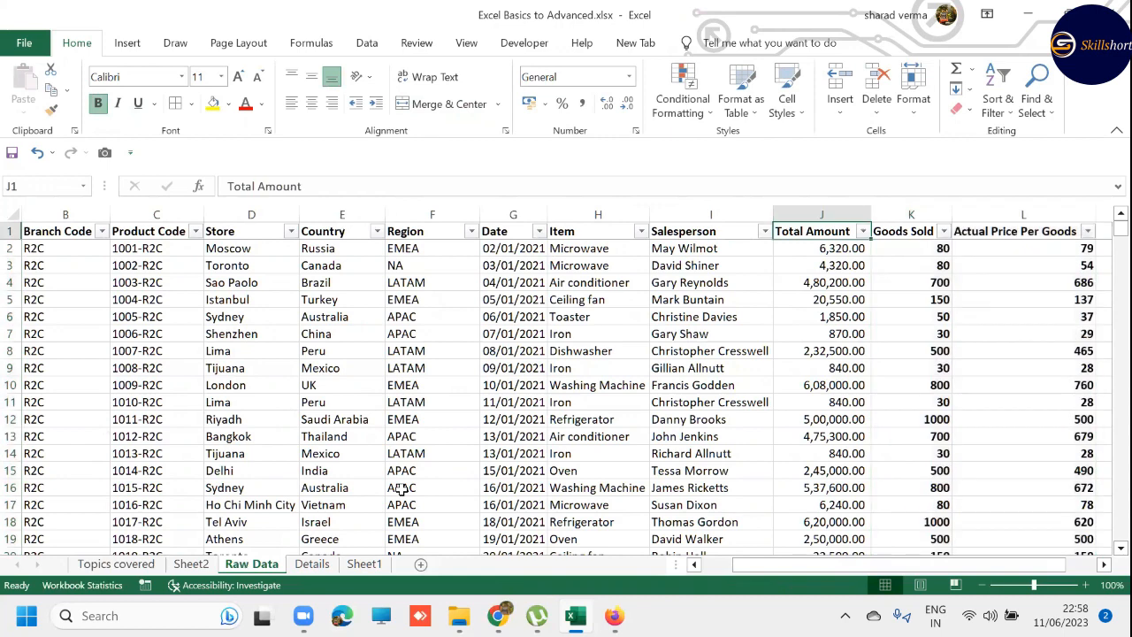
key(Down)
key(Right)
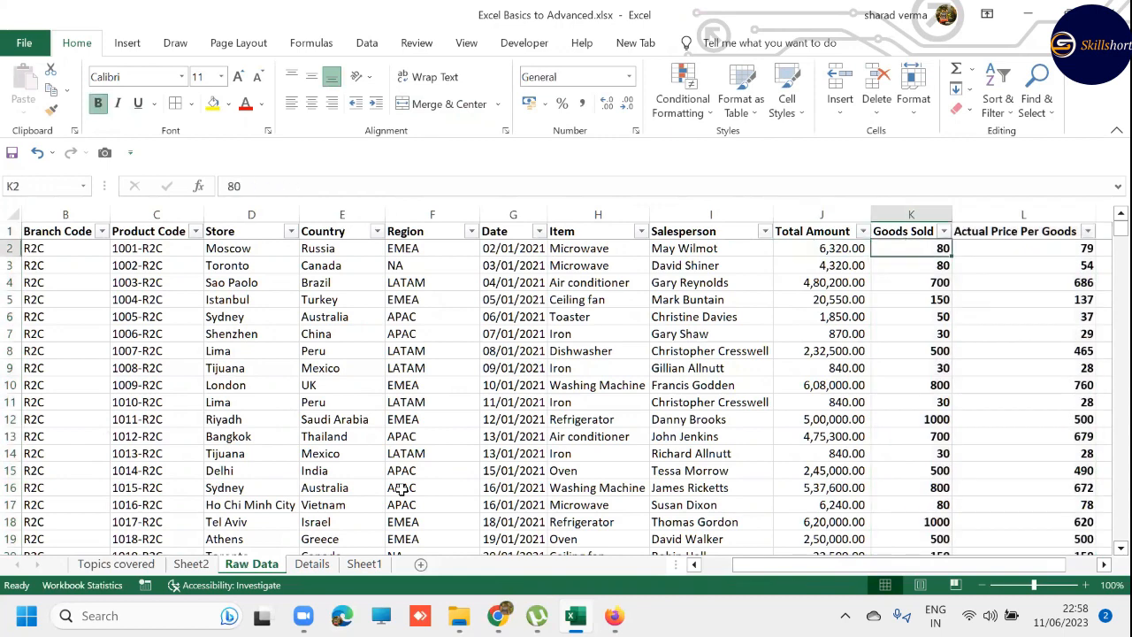
- Go to the Details sheet and select the Product Code header in cell A1
key(ctrl+Page_Down)
key(Up)
key(ctrl+Up)
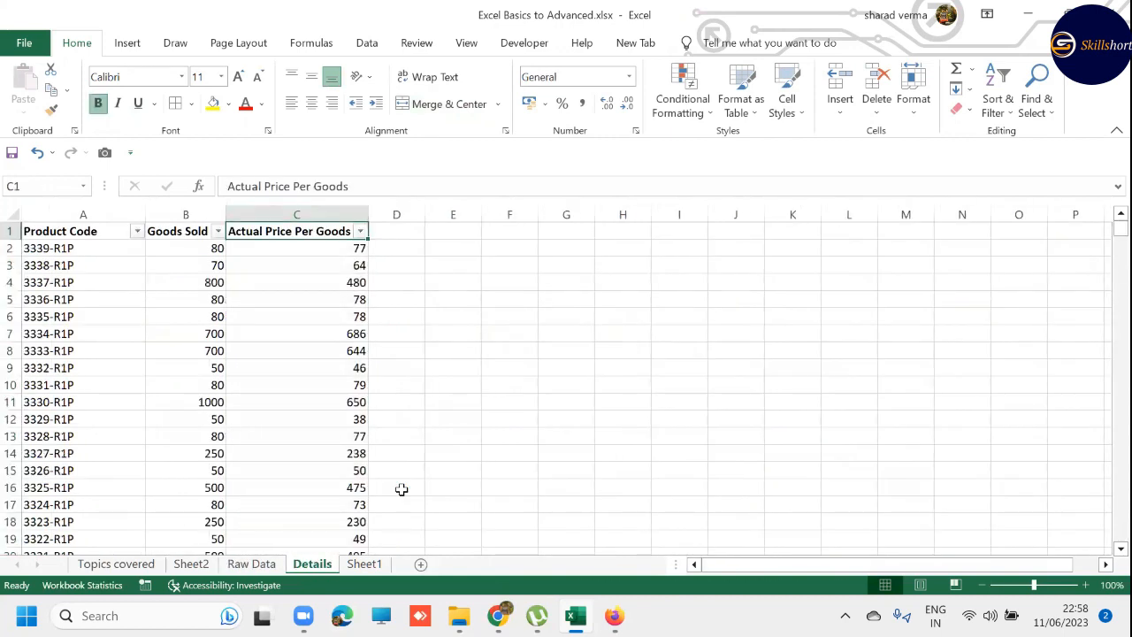
key(ctrl+Left)
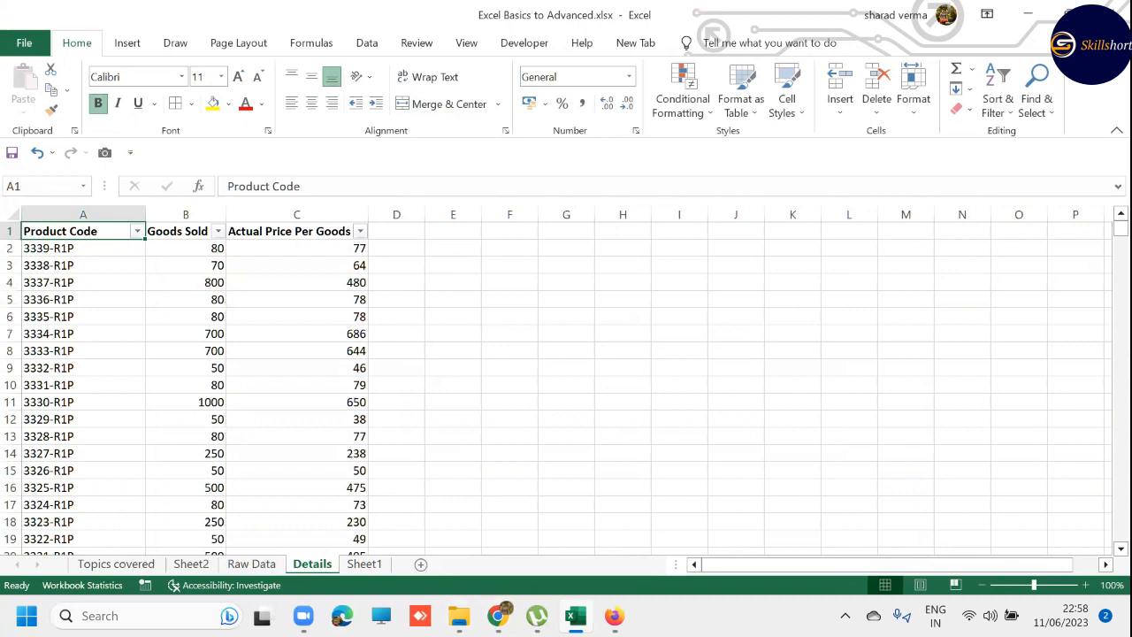
- Switch to File Explorer, look through the text files in the ZZ1 folder, and return to the Excel workbook
mouse_move(459, 616)
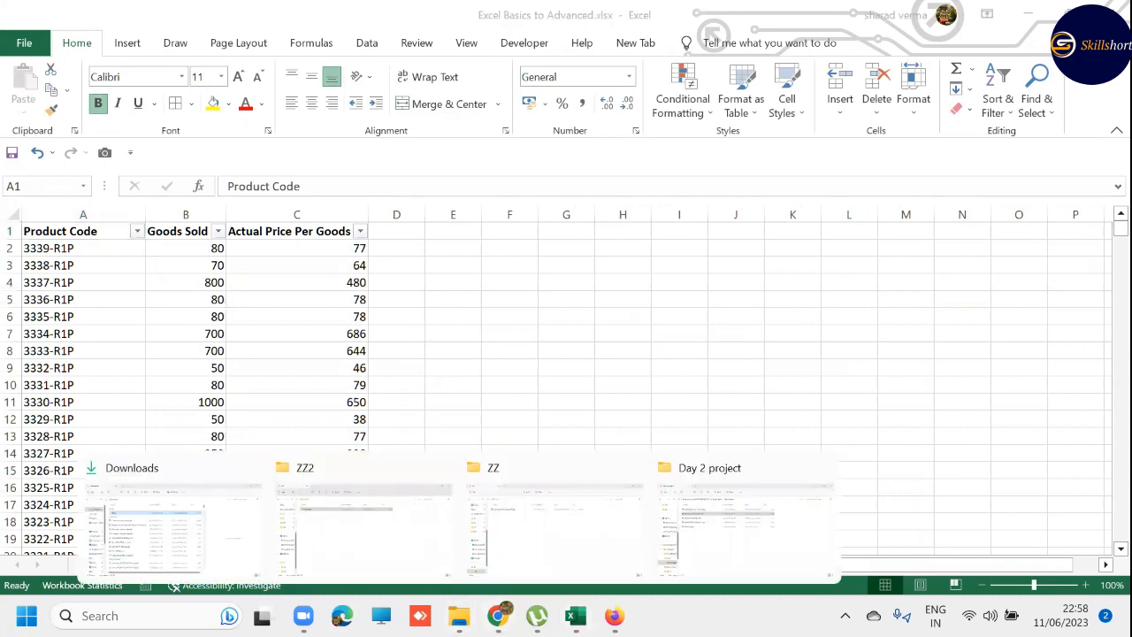
click(409, 507)
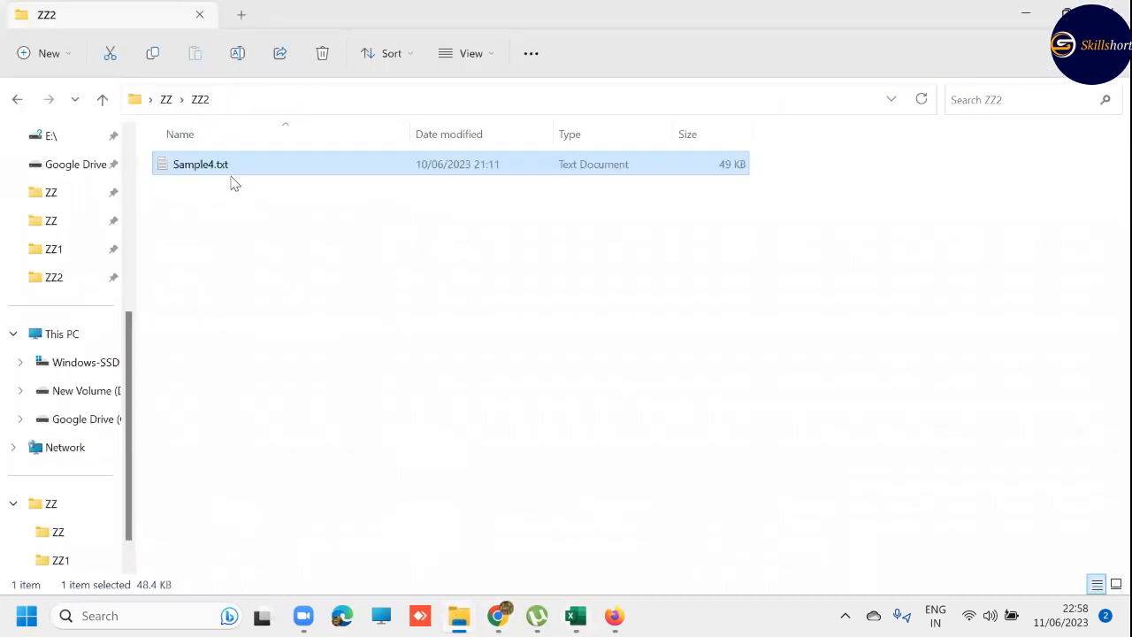
click(168, 100)
click(243, 191)
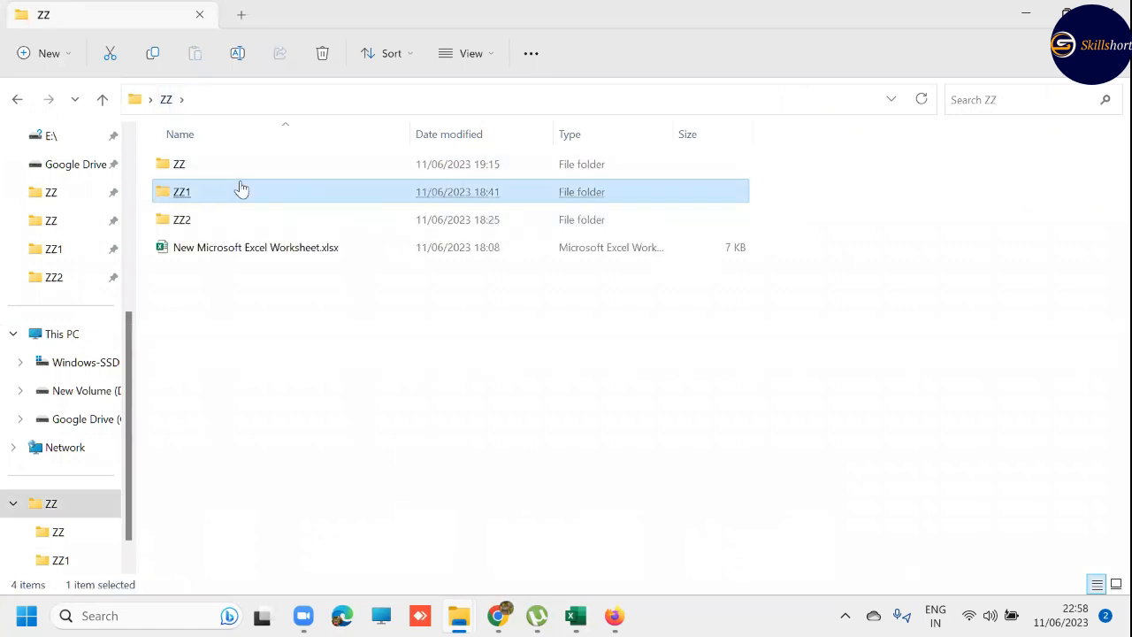
double_click(213, 191)
click(213, 191)
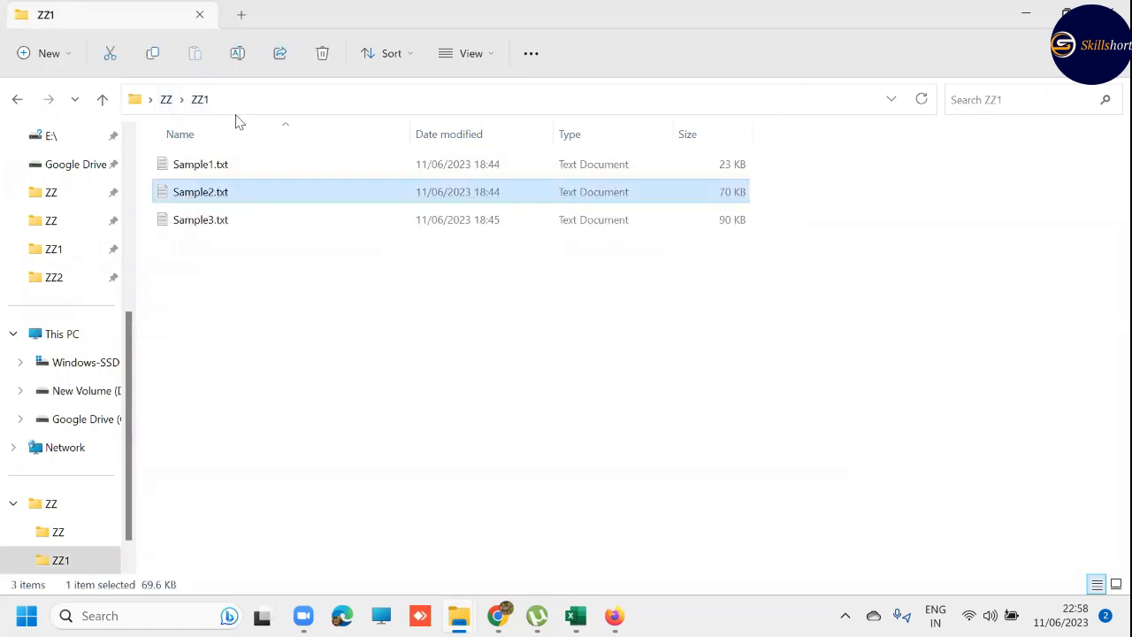
click(246, 170)
click(258, 232)
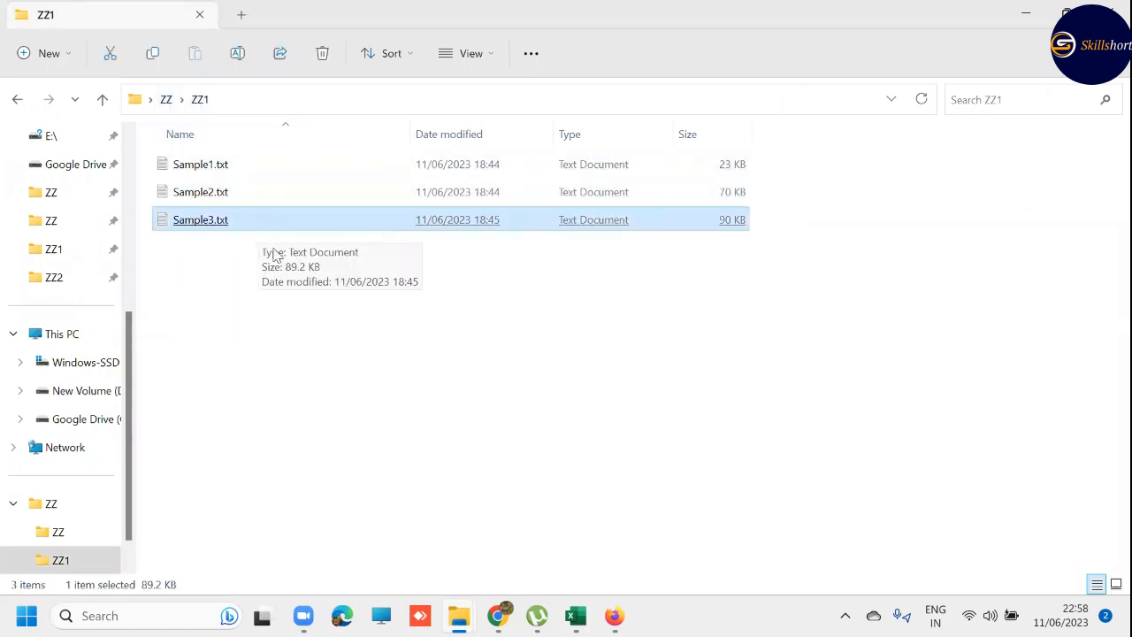
key(alt+Tab)
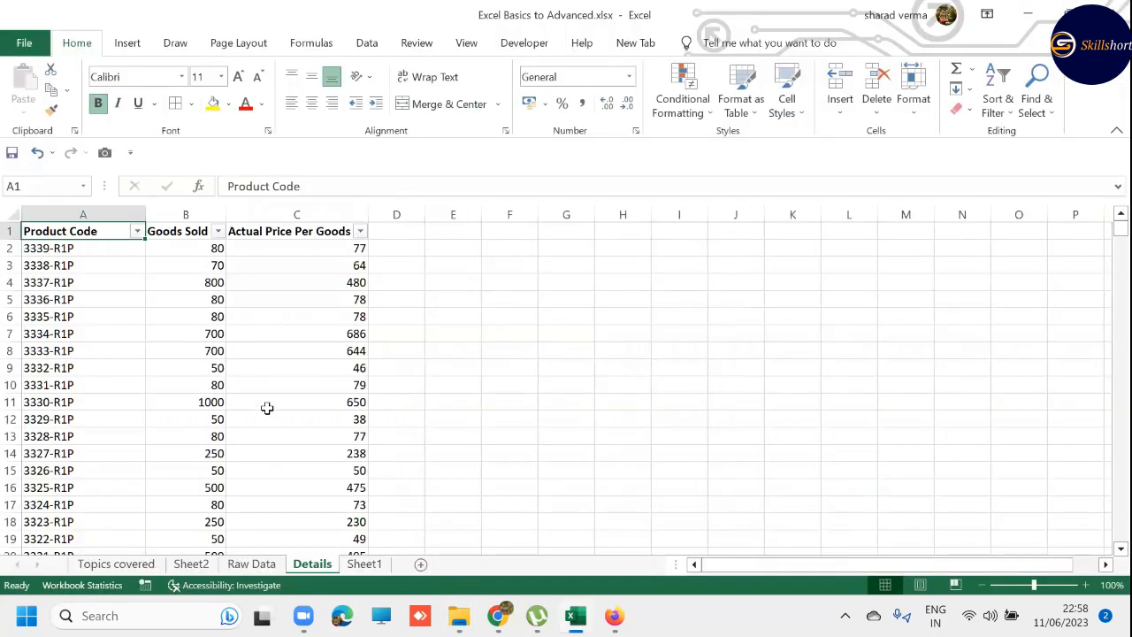
- Try to filter the Branch Code column on the Raw Data sheet to R1P and R2C only
key(ctrl+Page_Up)
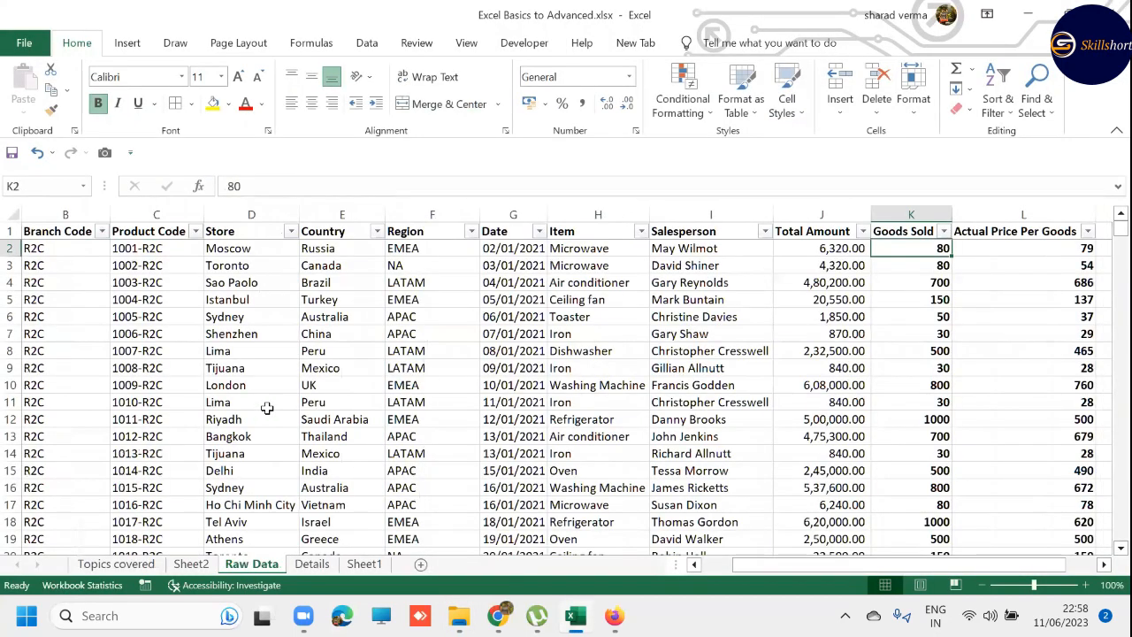
key(Up)
key(Left)
key(Left)
key(Left)
key(Left)
key(Left)
key(Left)
key(Left)
key(Left)
key(Left)
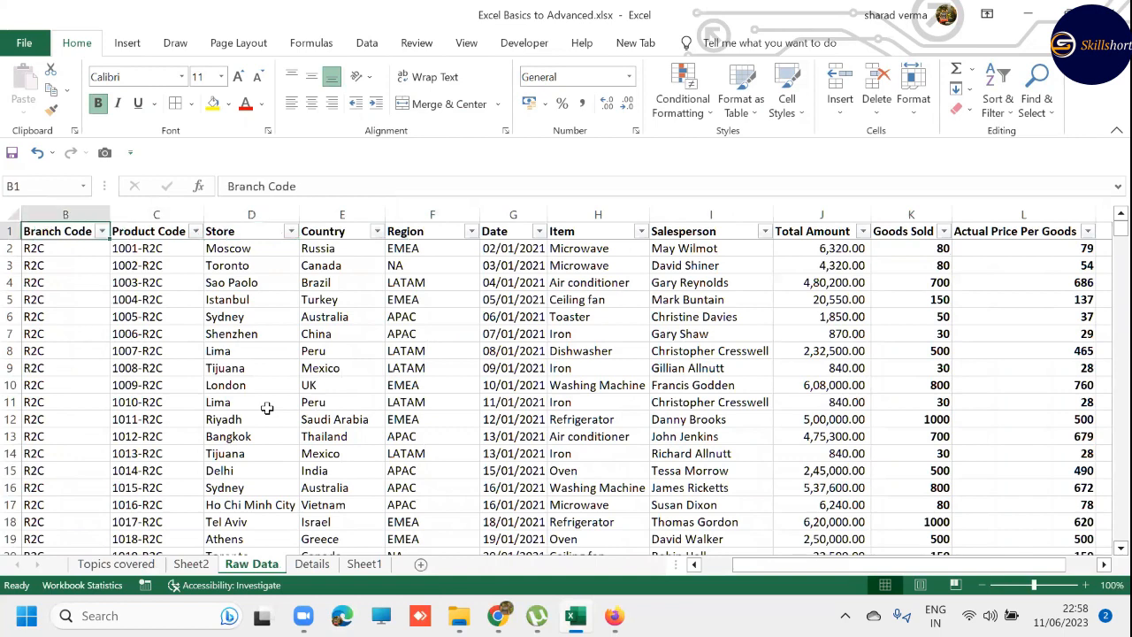
key(Left)
key(Right)
key(alt+Down)
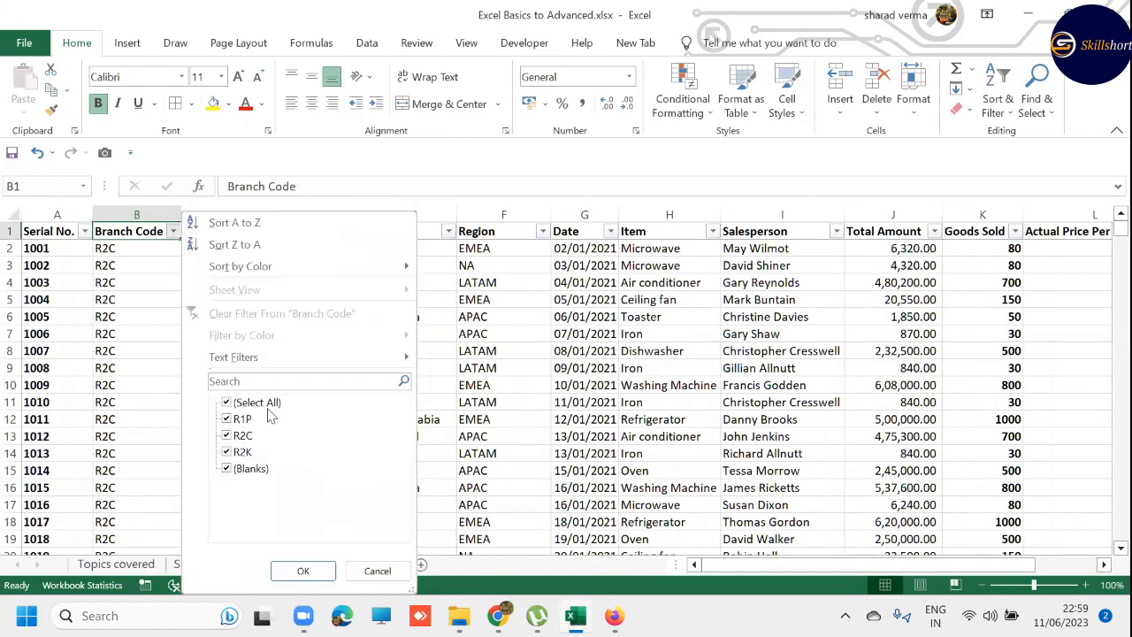
key(Down)
key(Down)
key(Down)
key(Down)
key(Down)
key(Down)
key(Down)
key(Down)
key(Down)
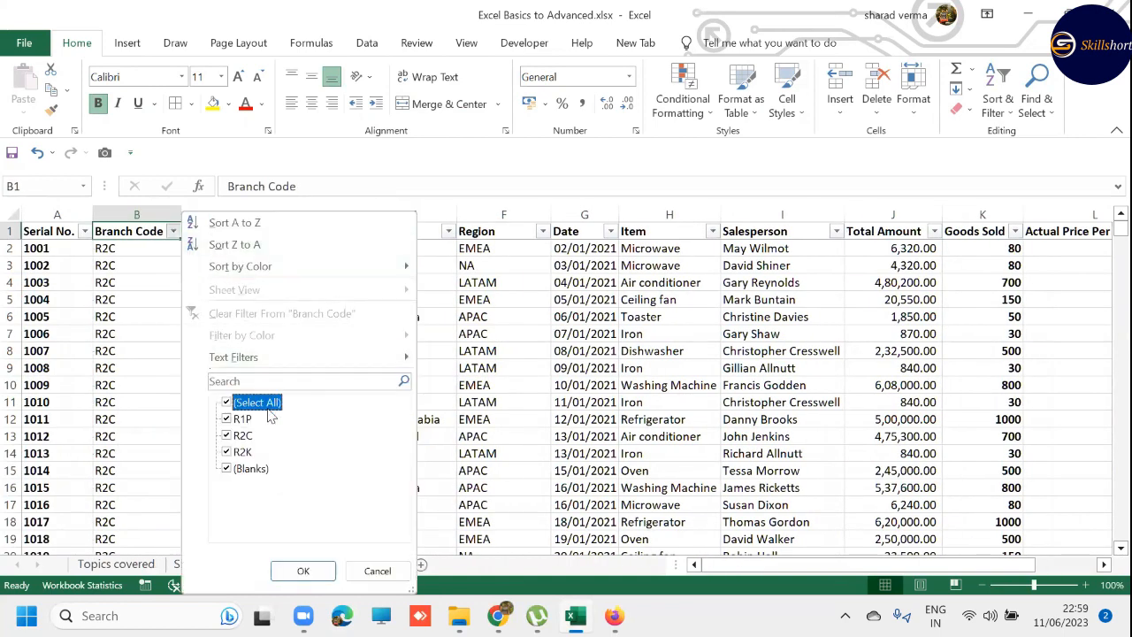
key(space)
key(Down)
key(space)
key(Down)
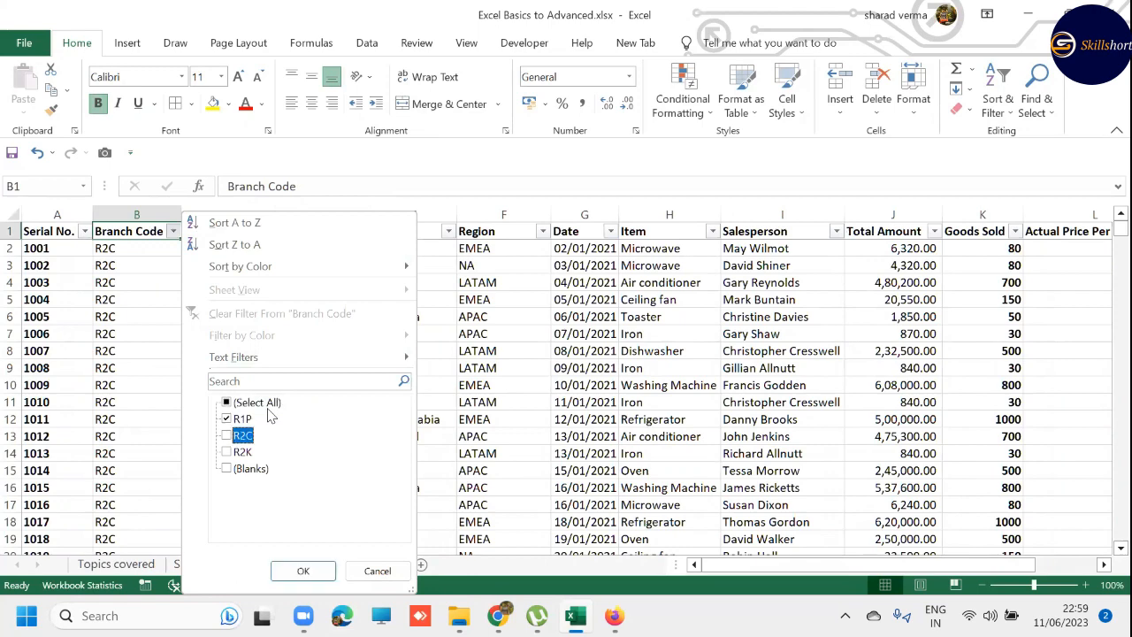
key(Up)
key(Down)
key(space)
key(Down)
key(Return)
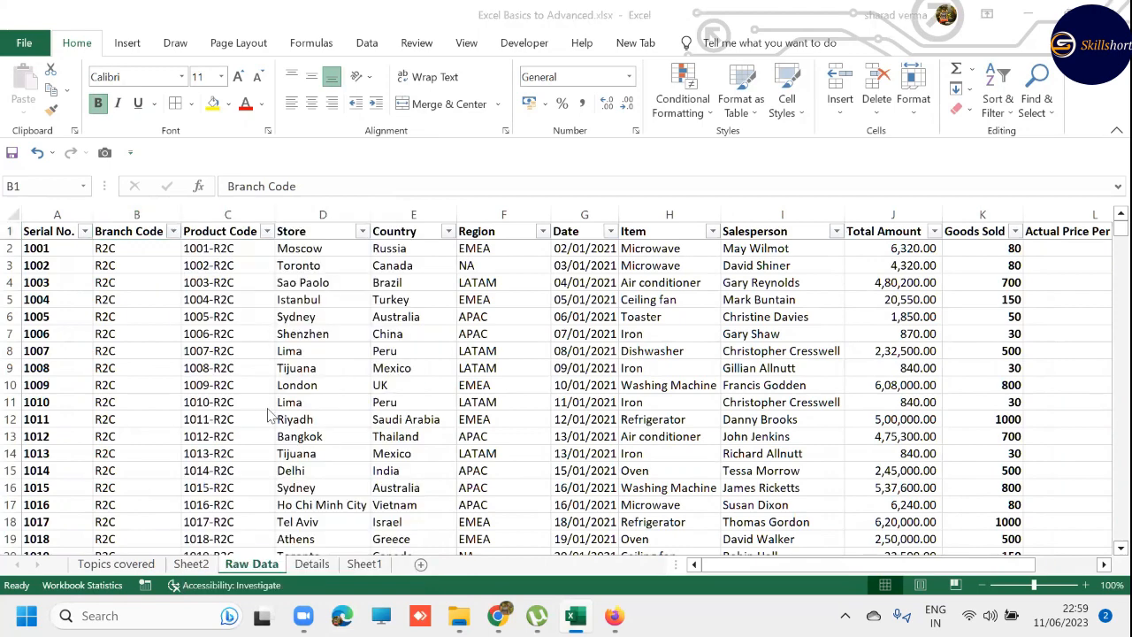
- Highlight Sample1.txt in the ZZ1 folder, and select the Product Code column on the workbook's Details sheet
key(alt+Tab)
key(Up)
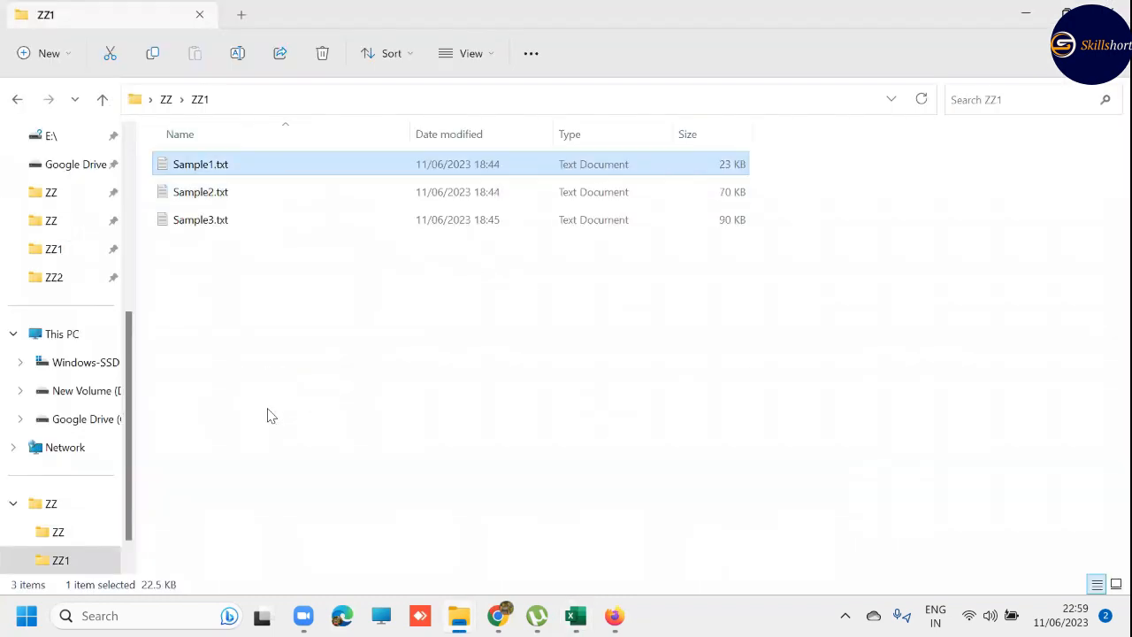
key(alt+Tab)
key(ctrl+Page_Down)
key(Down)
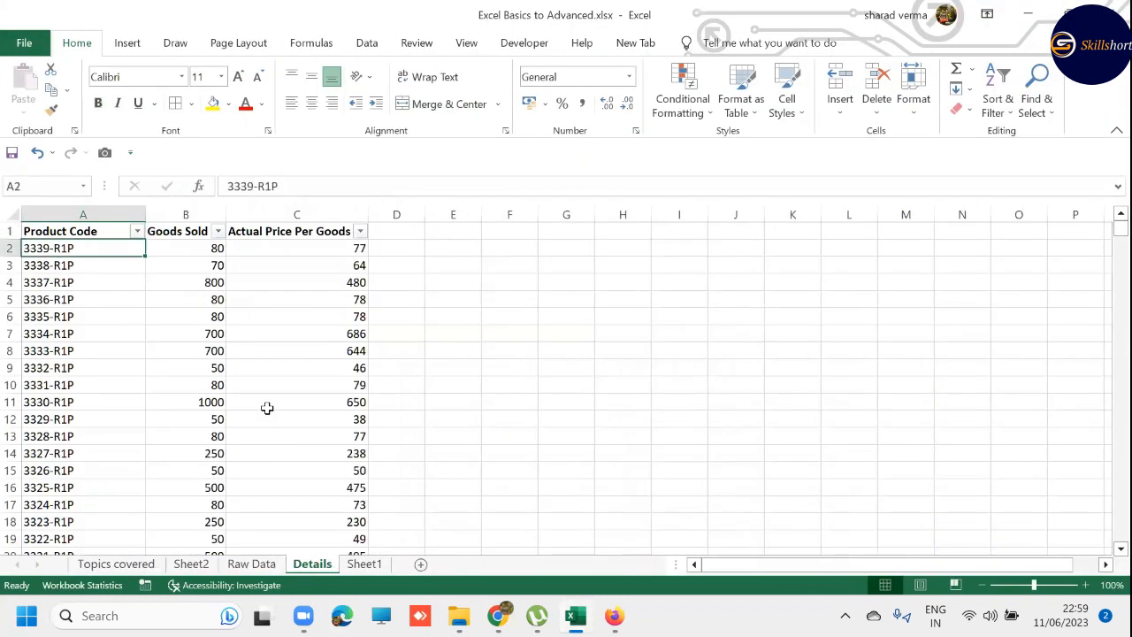
key(ctrl+shift+Down)
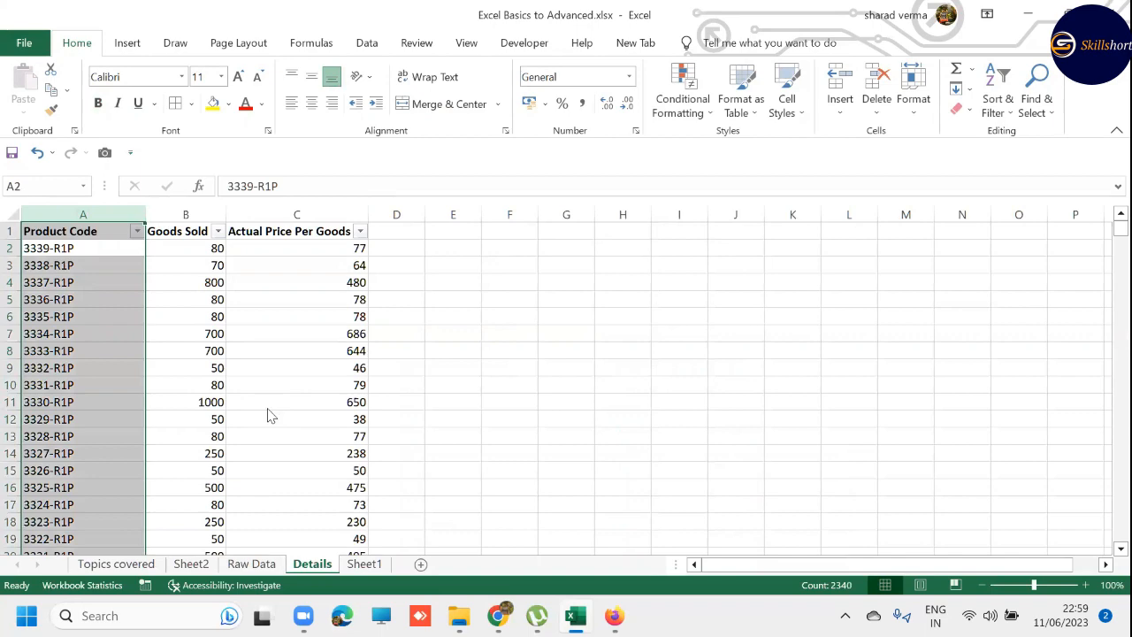
- Switch to File Explorer and open Sample4.txt from the ZZ2 folder in Notepad
key(alt+Tab)
key(alt+Up)
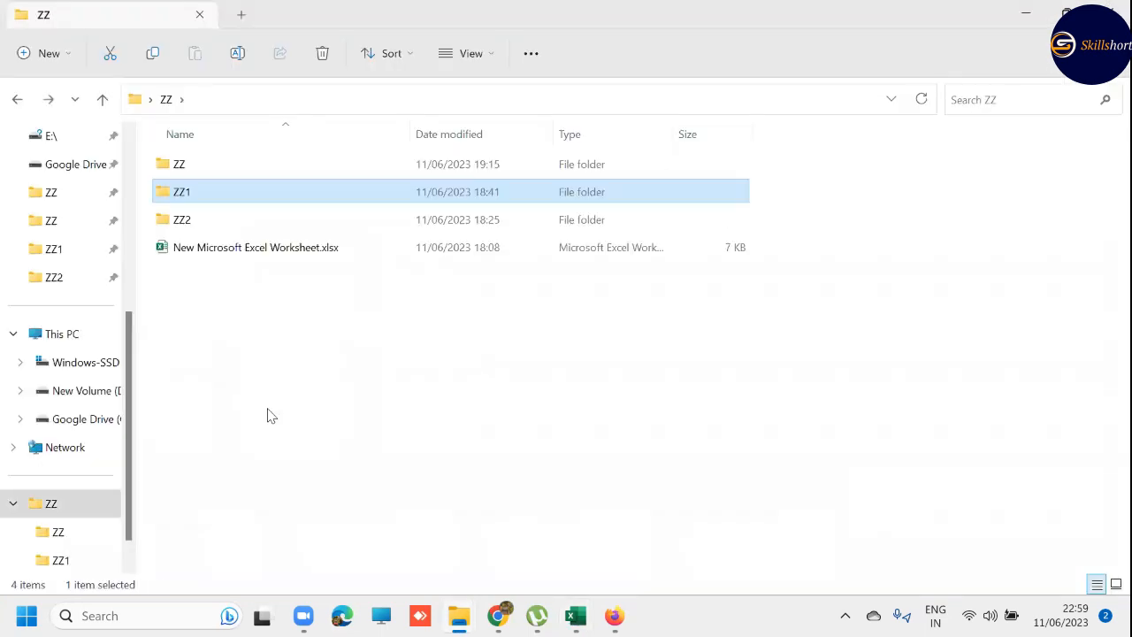
double_click(196, 220)
double_click(177, 165)
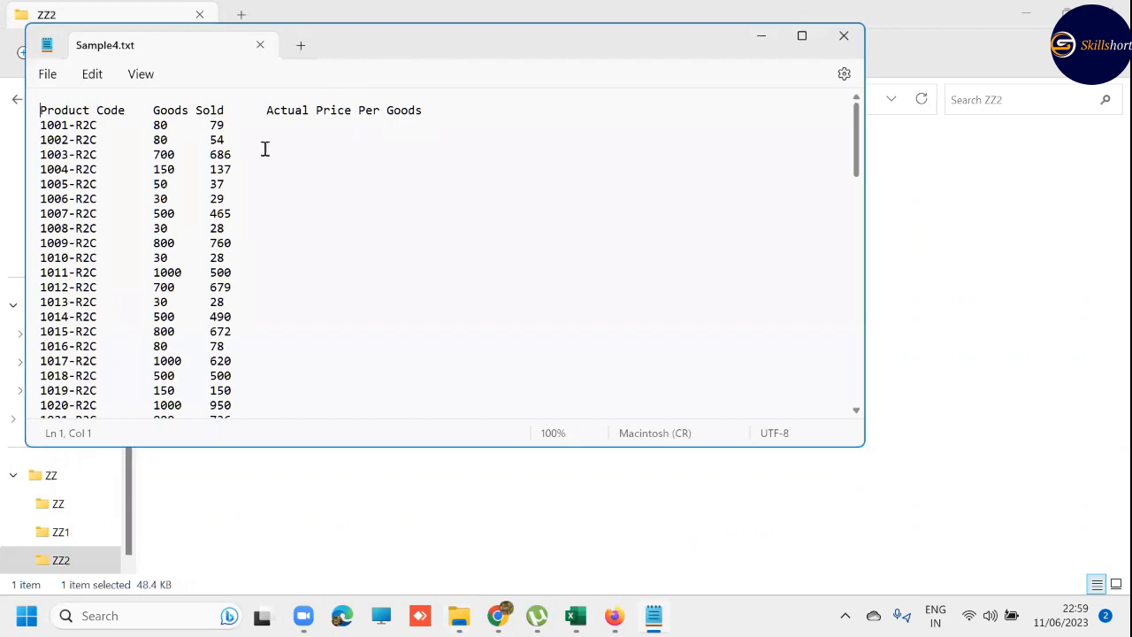
- Look through Sample4.txt in a maximized Notepad window, close it, and switch back to the Excel workbook's Details sheet
double_click(480, 45)
scroll(127, 270, down, 3)
scroll(127, 265, down, 1)
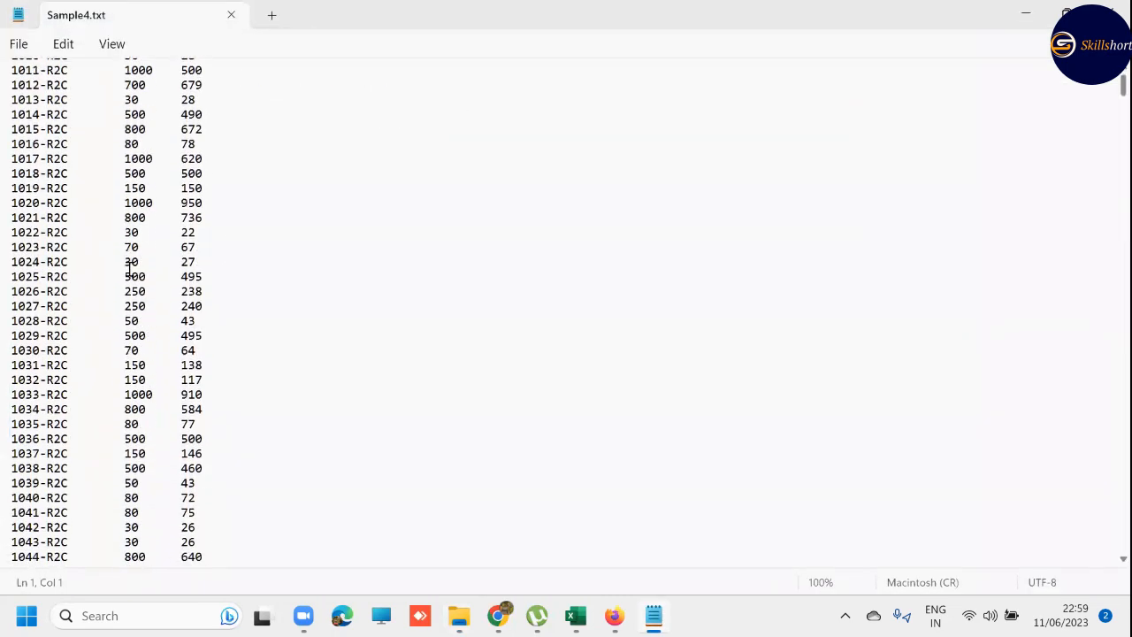
scroll(132, 271, up, 4)
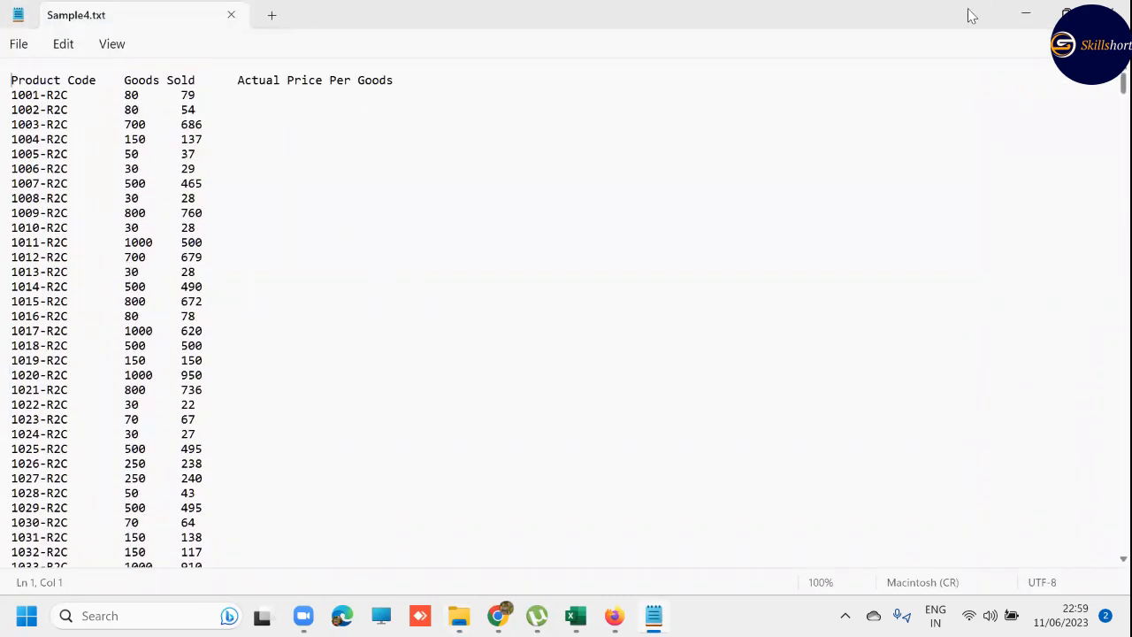
click(1111, 11)
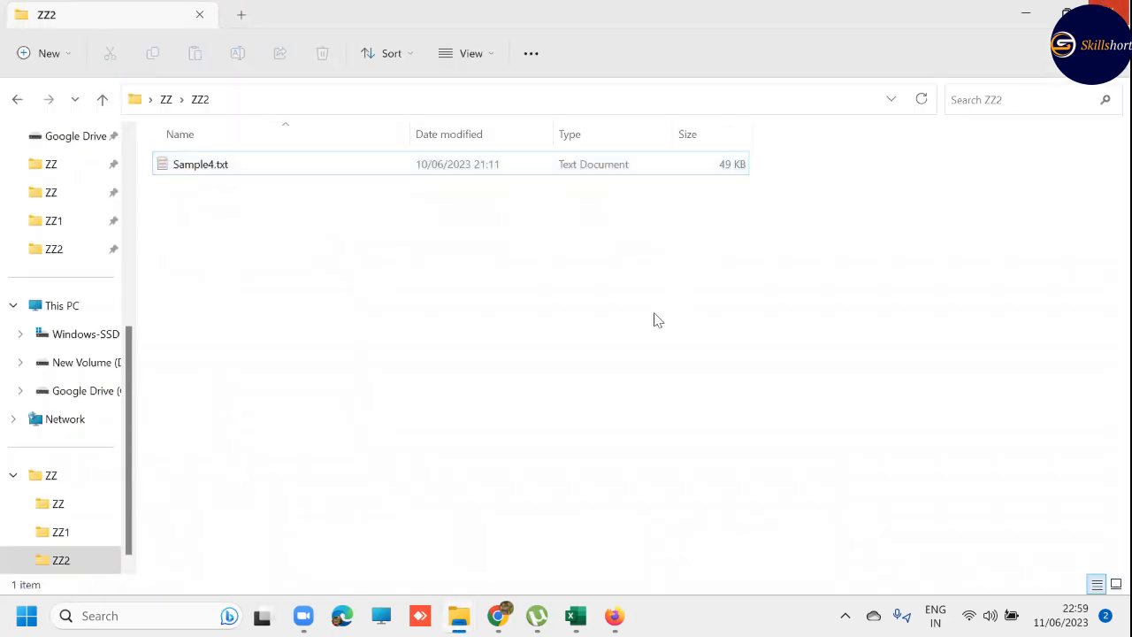
key(alt+Tab)
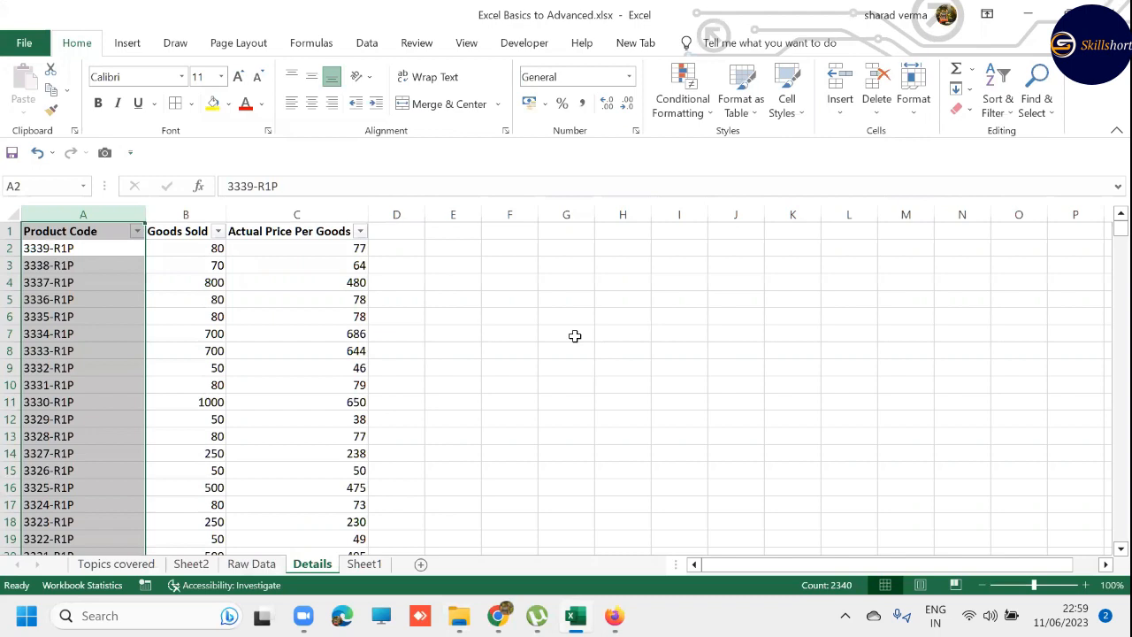
key(Left)
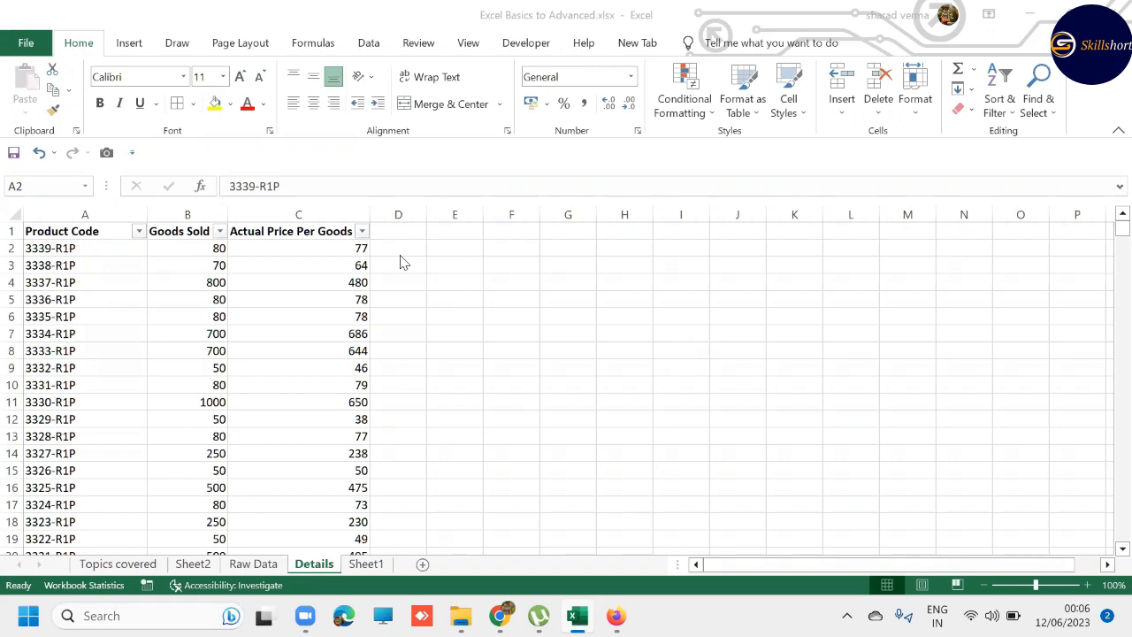
click(442, 340)
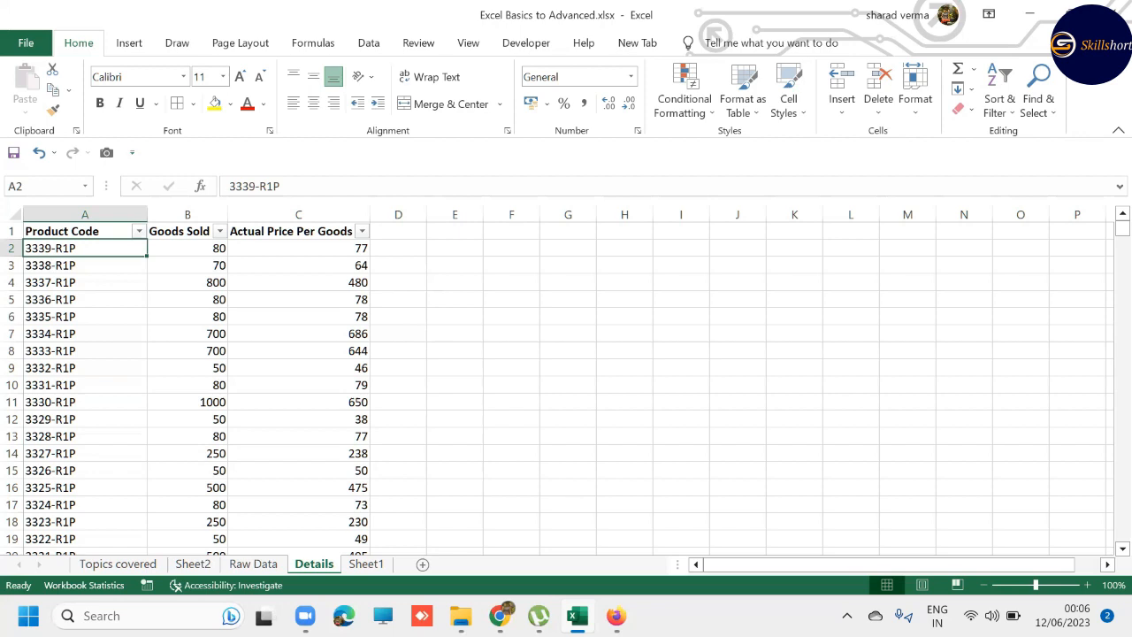
- Switch to File Explorer and look through the ZZ1 and ZZ2 subfolders of the ZZ folder
click(461, 616)
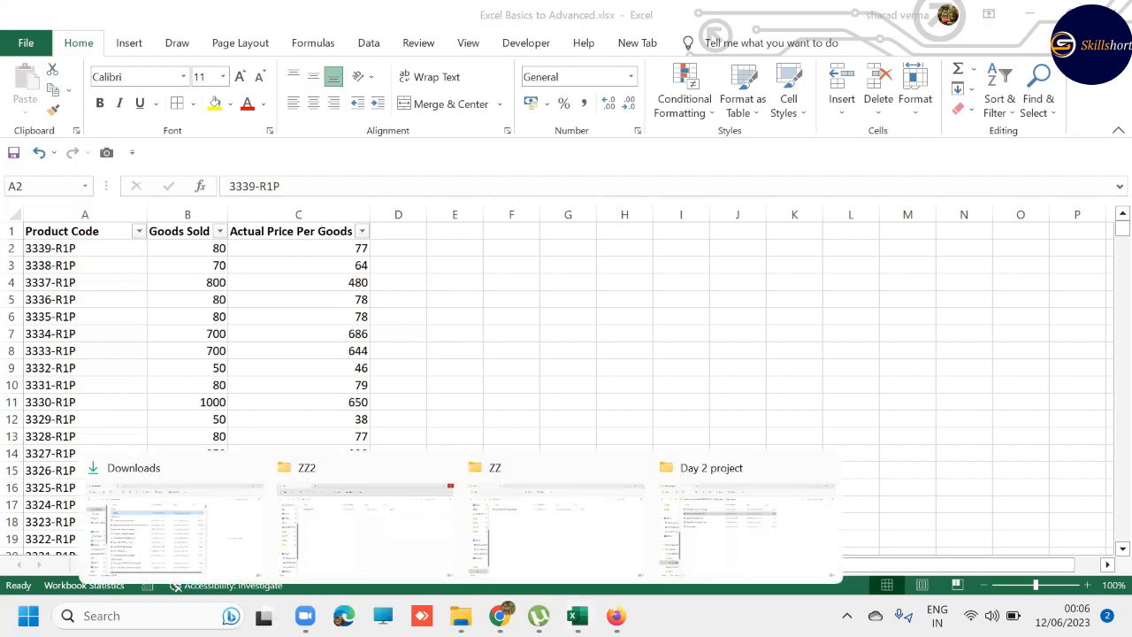
click(376, 516)
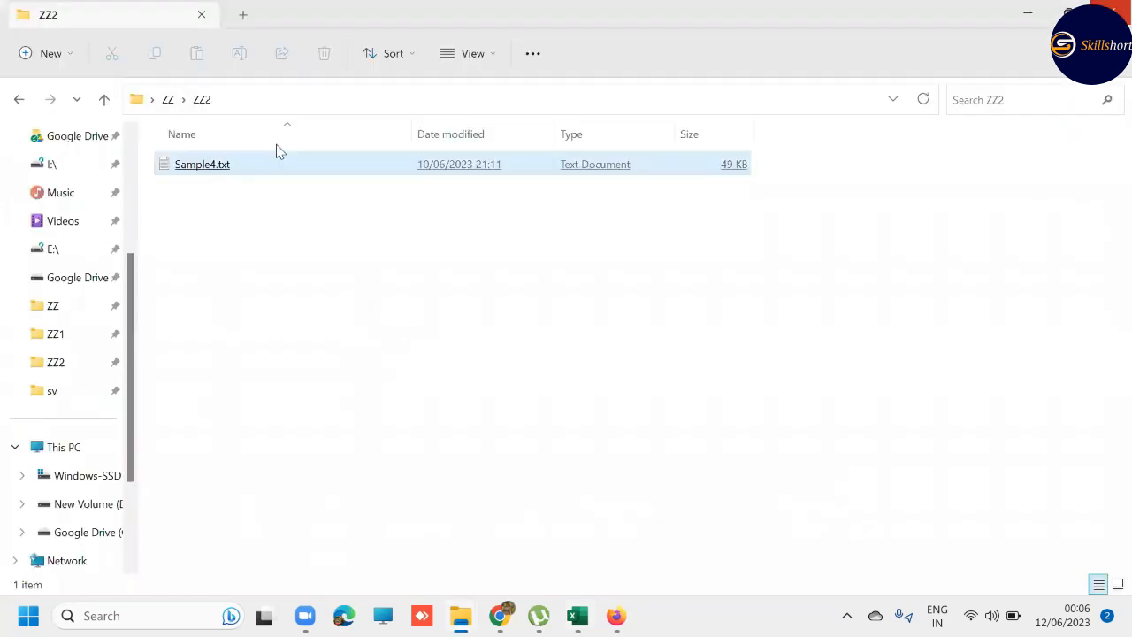
click(168, 100)
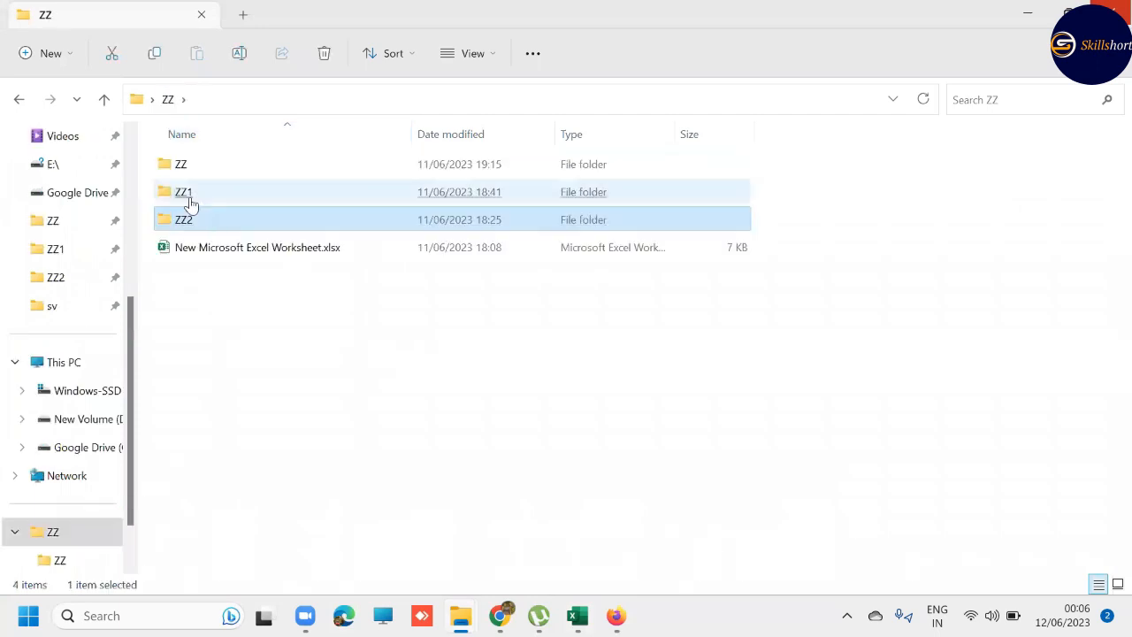
double_click(188, 197)
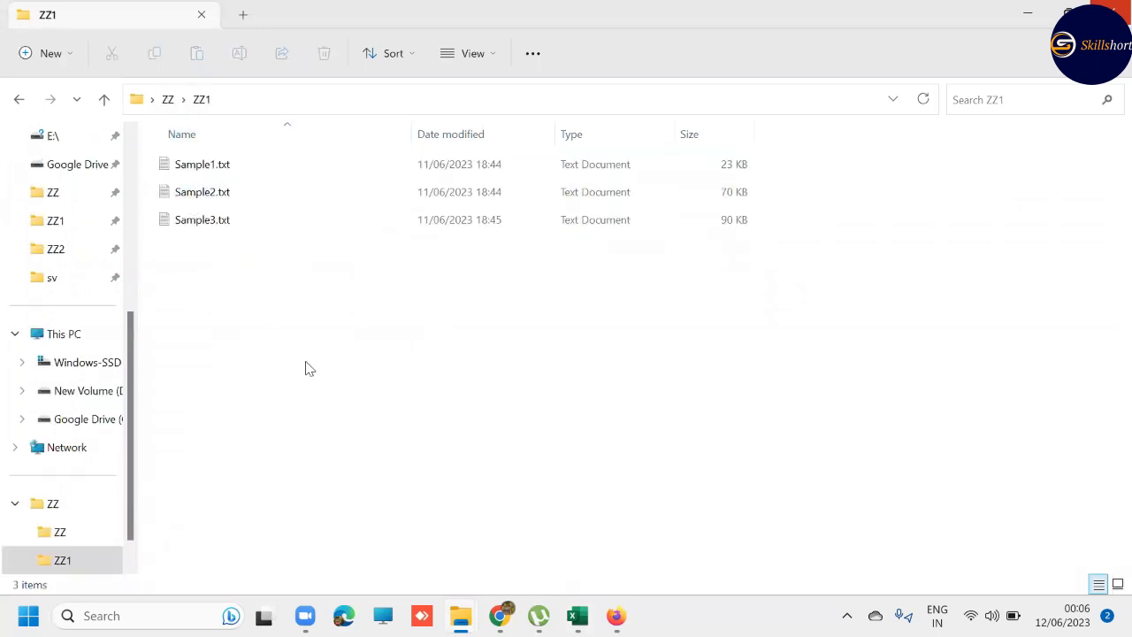
click(220, 173)
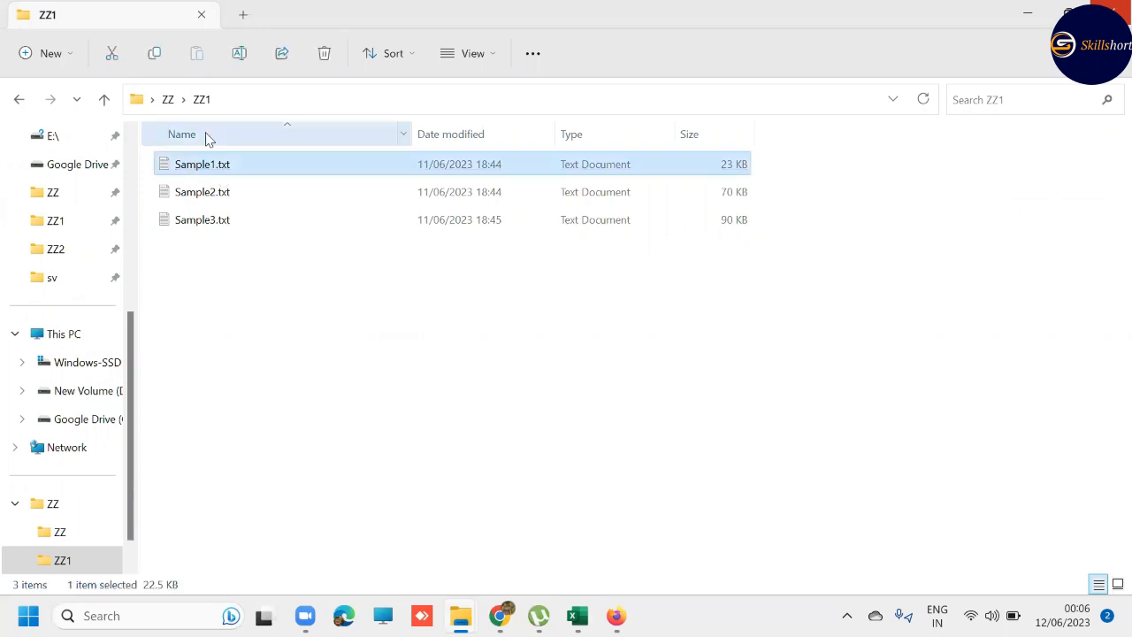
click(176, 104)
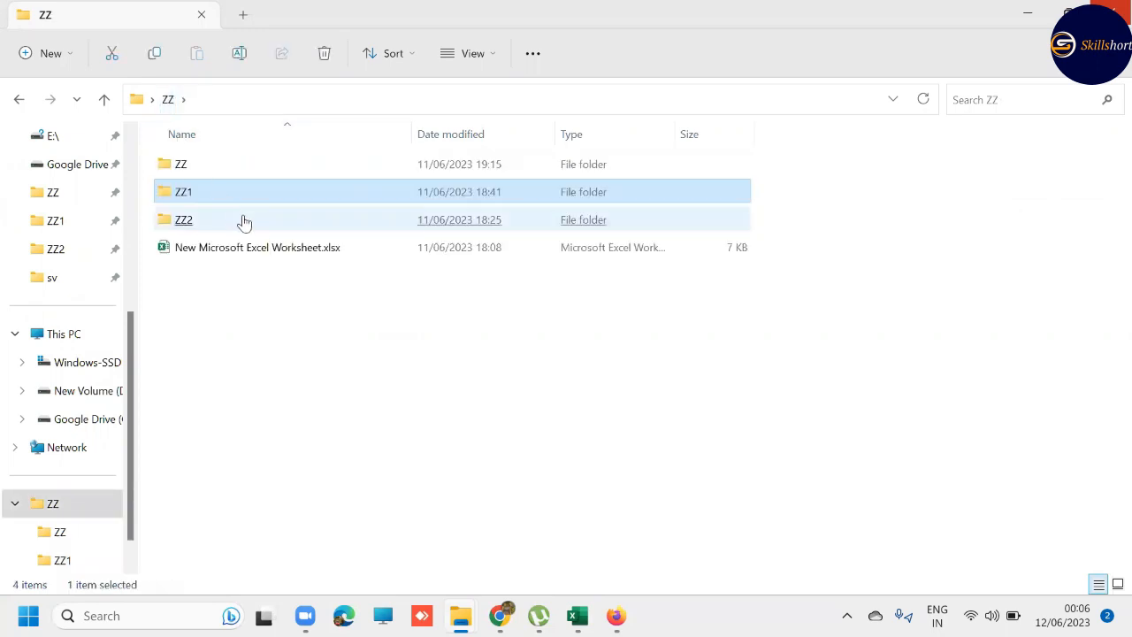
double_click(242, 222)
click(170, 103)
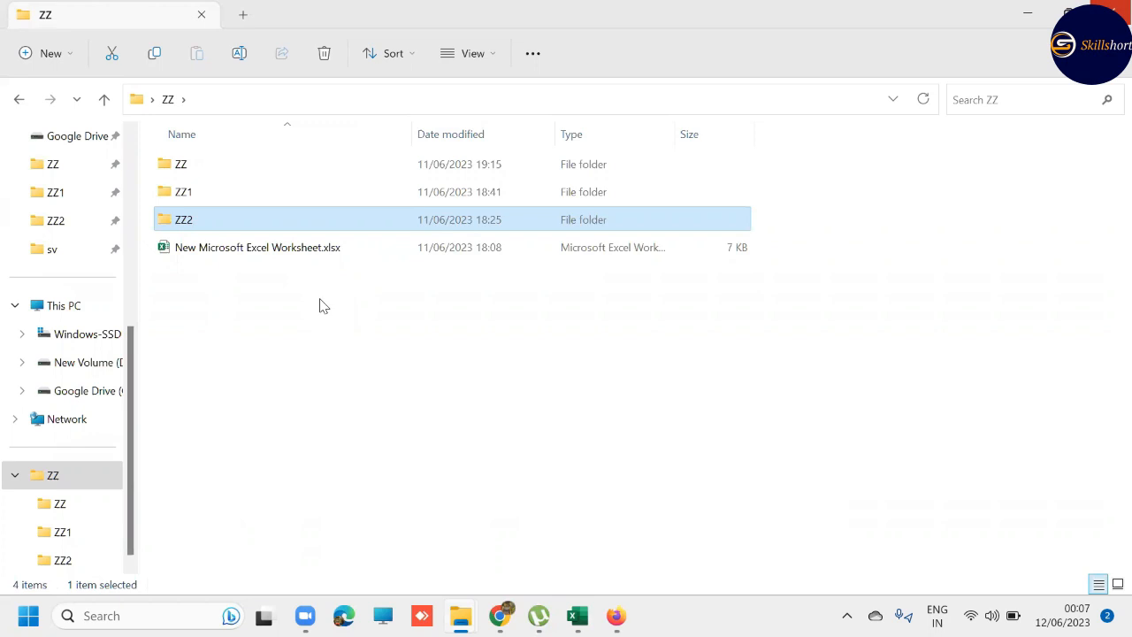
double_click(212, 195)
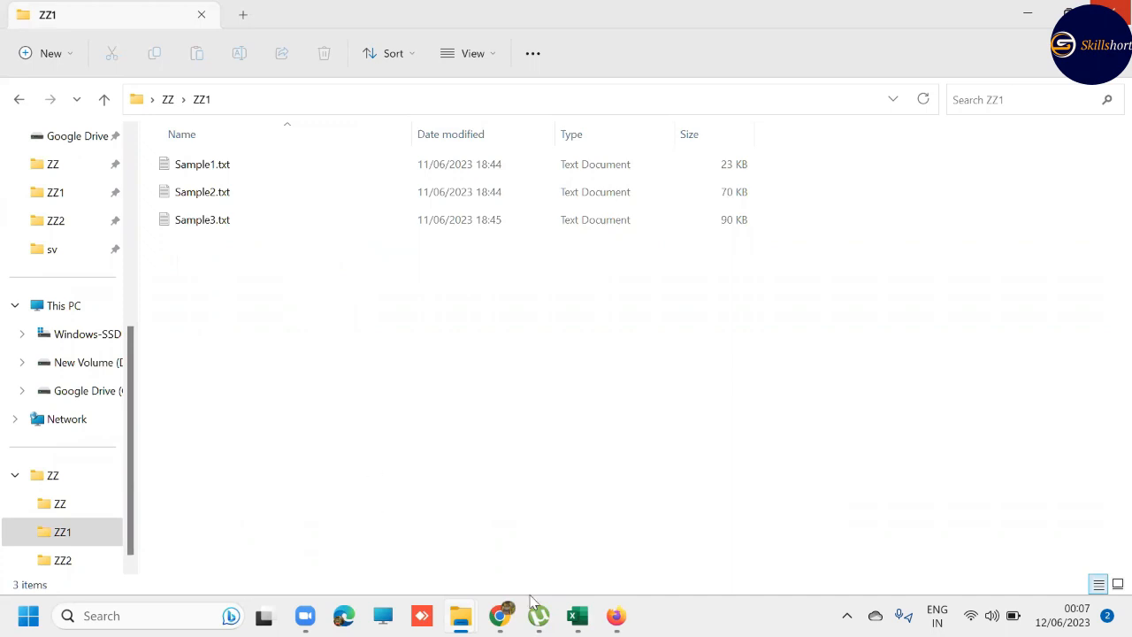
- Switch to the Excel workbook and get data from the ZZ1 folder inside ZZ on the Desktop
mouse_move(578, 616)
click(550, 506)
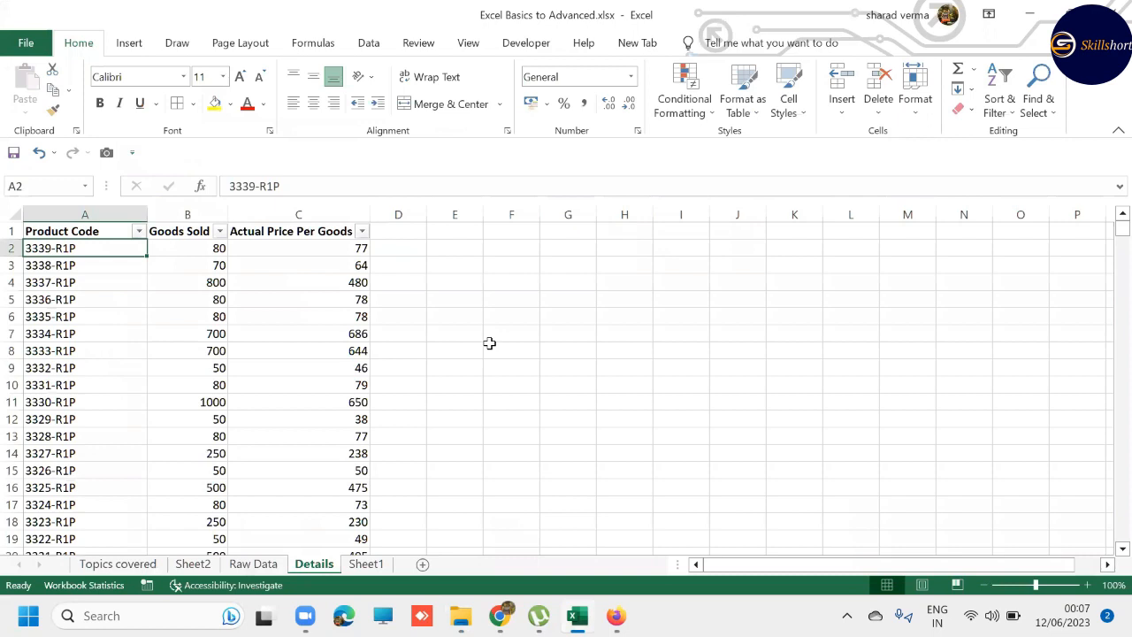
click(369, 45)
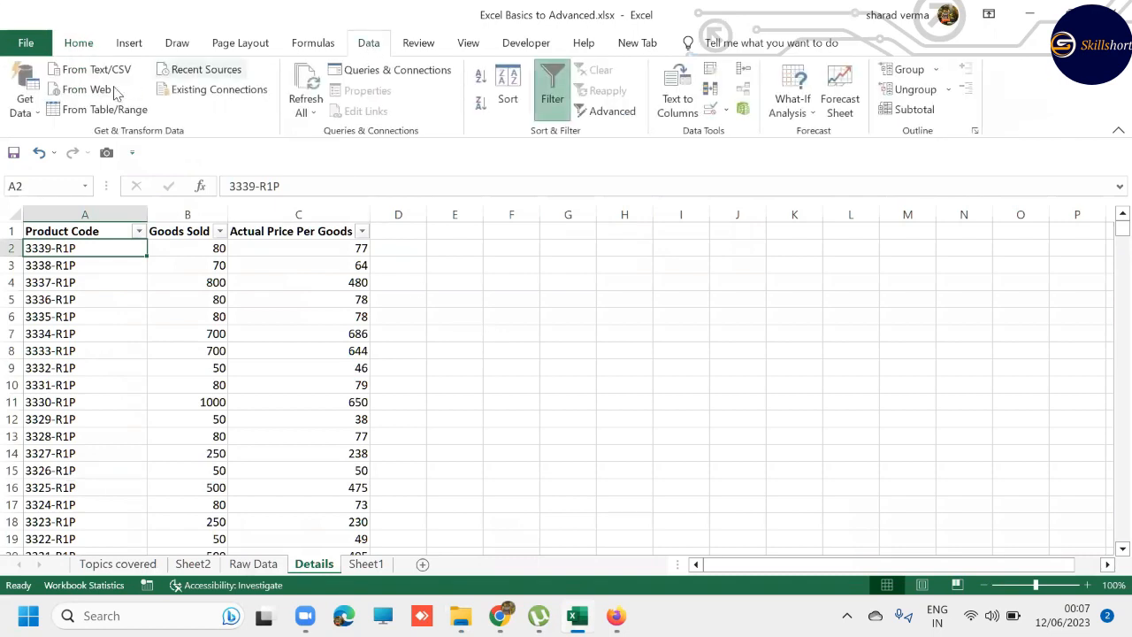
click(20, 107)
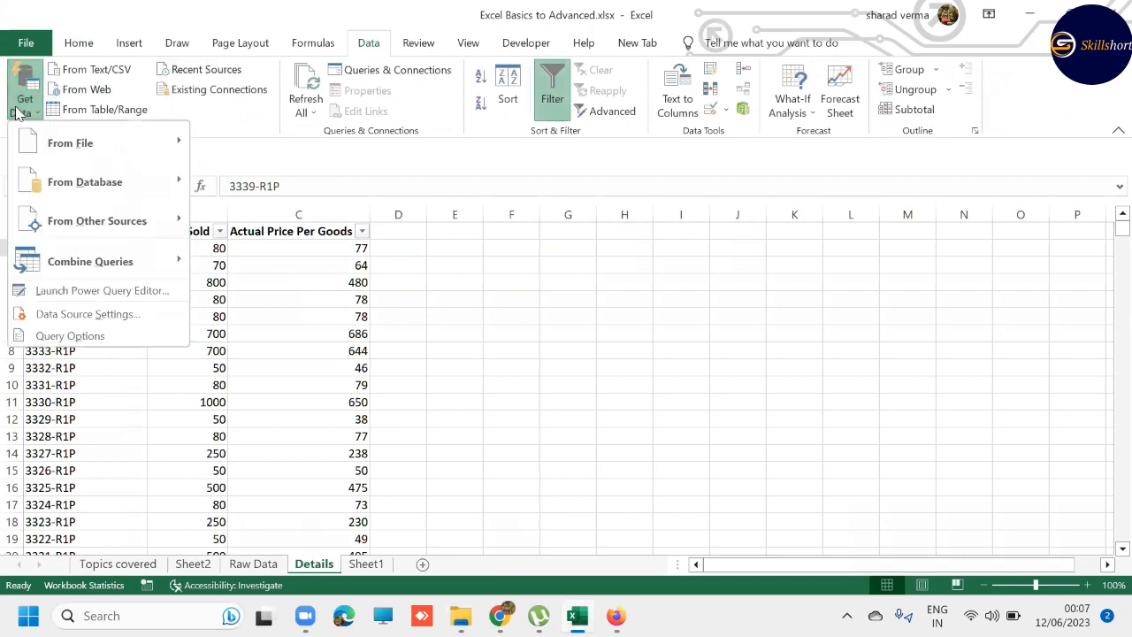
mouse_move(114, 150)
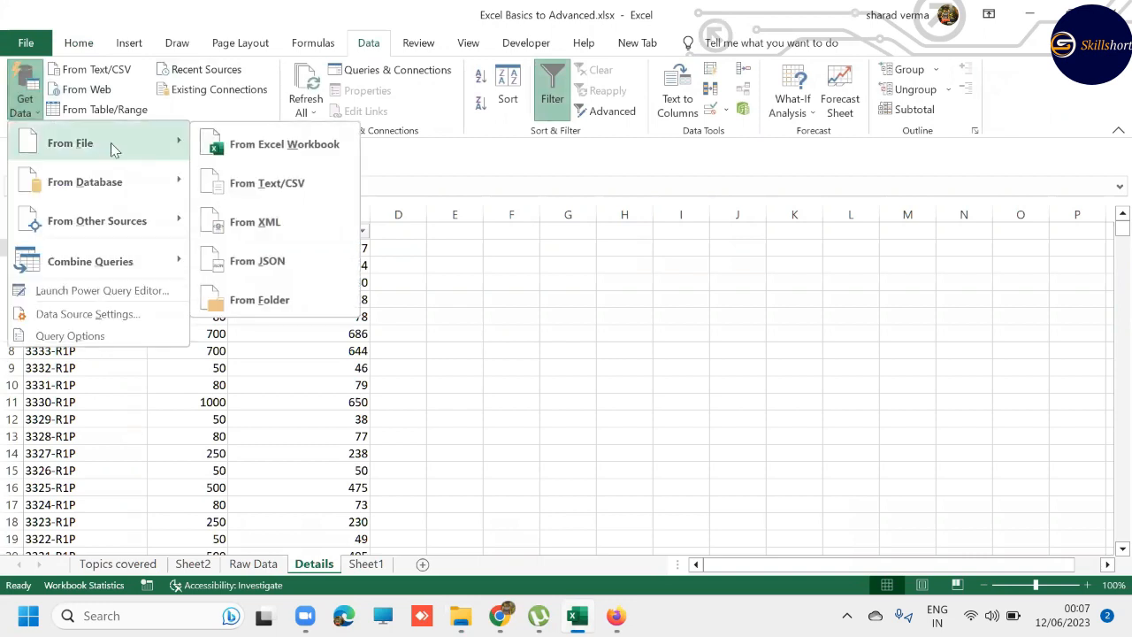
click(258, 300)
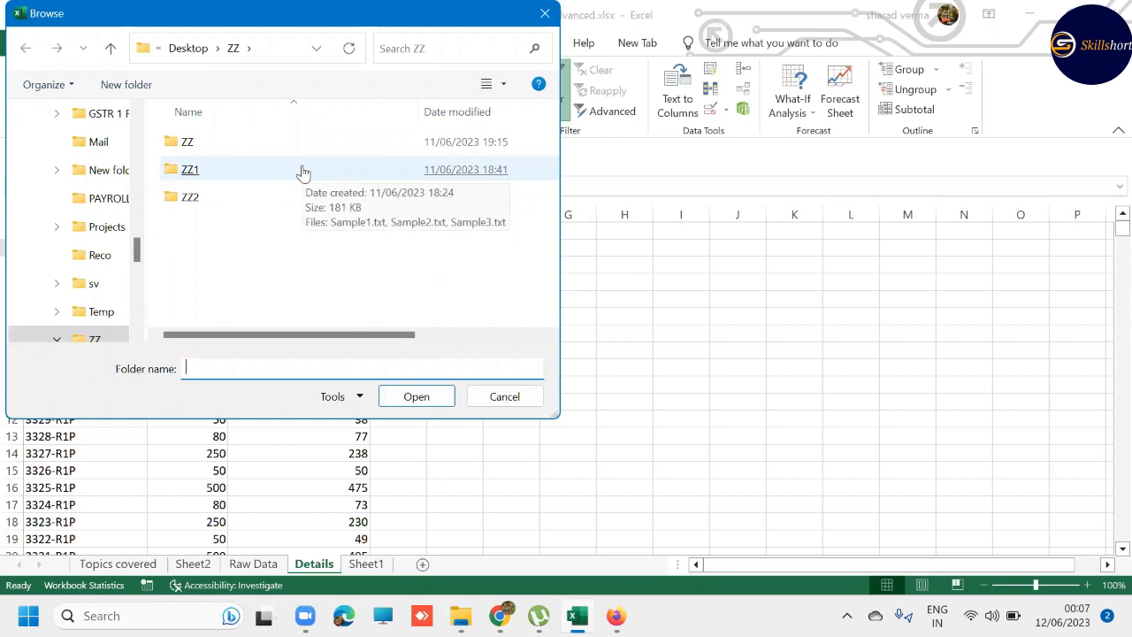
double_click(302, 172)
click(415, 397)
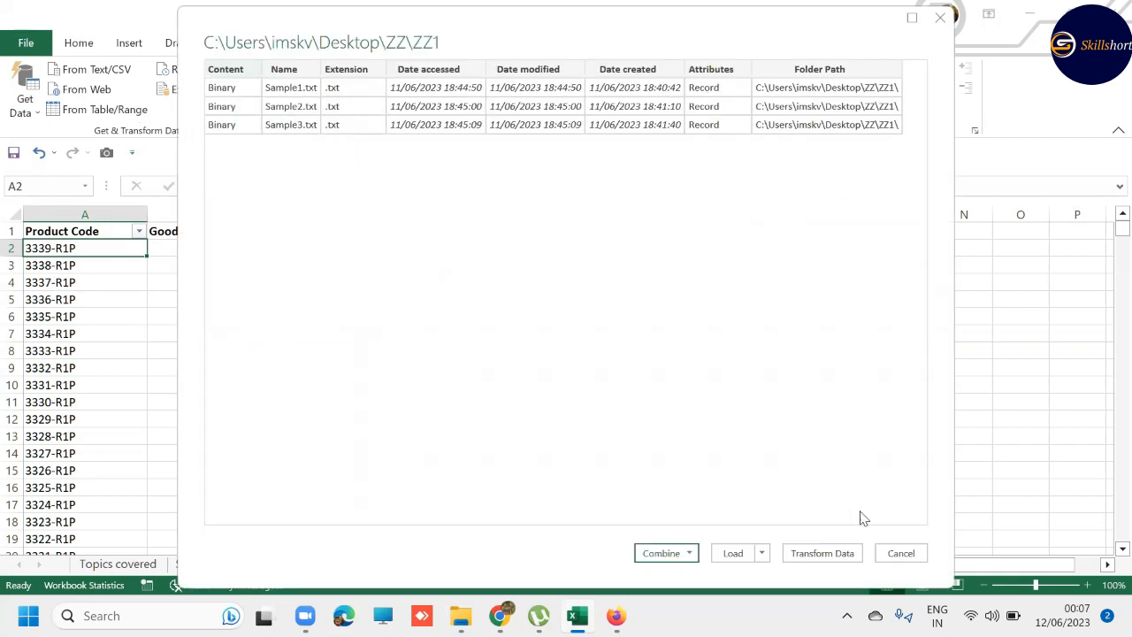
- Combine and transform the folder's text files in Power Query, using the first file as sample and Tab as delimiter
click(912, 19)
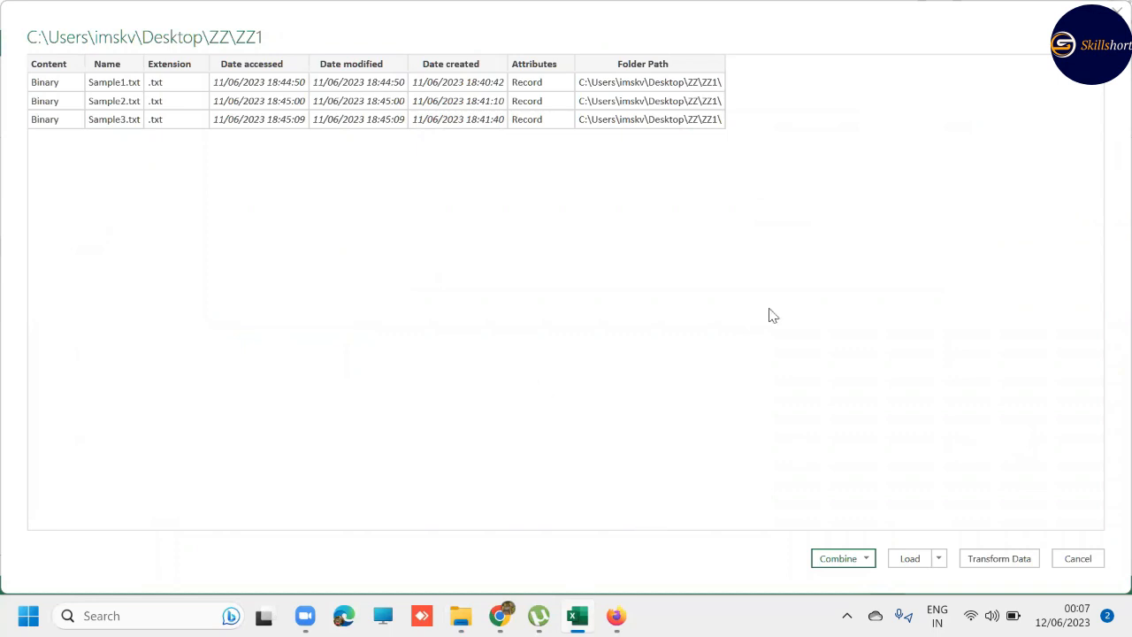
click(872, 563)
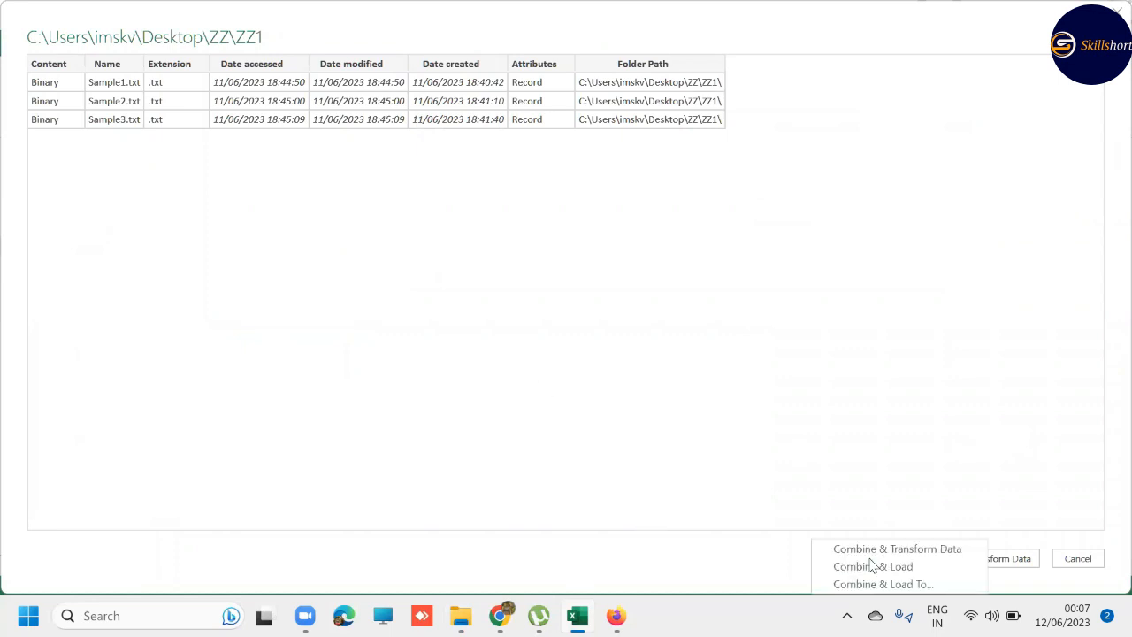
click(888, 448)
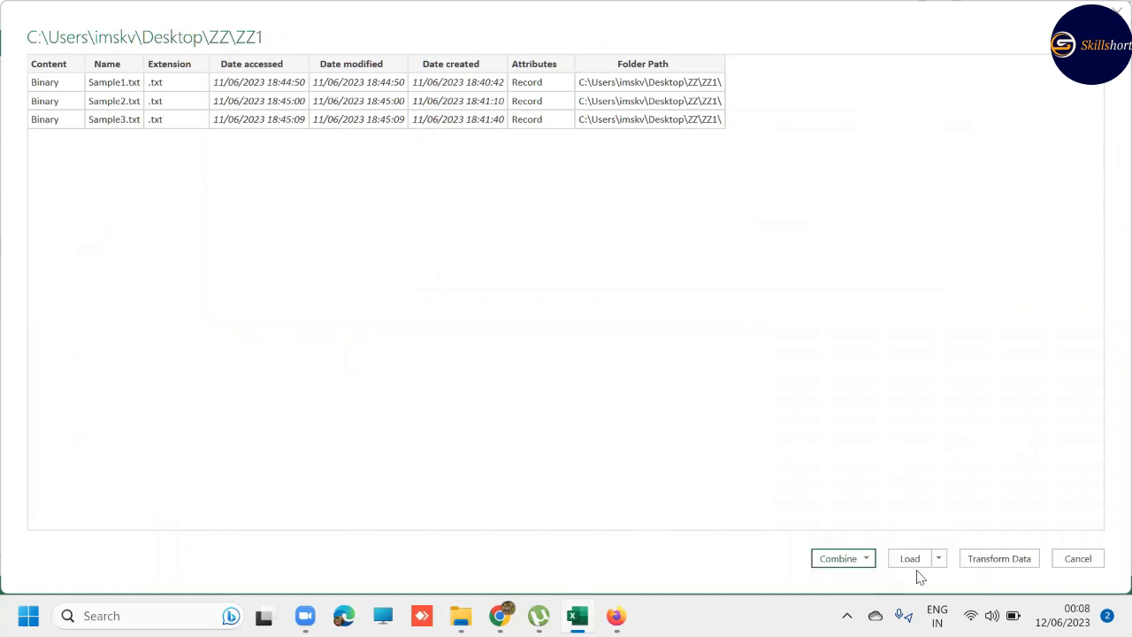
click(870, 564)
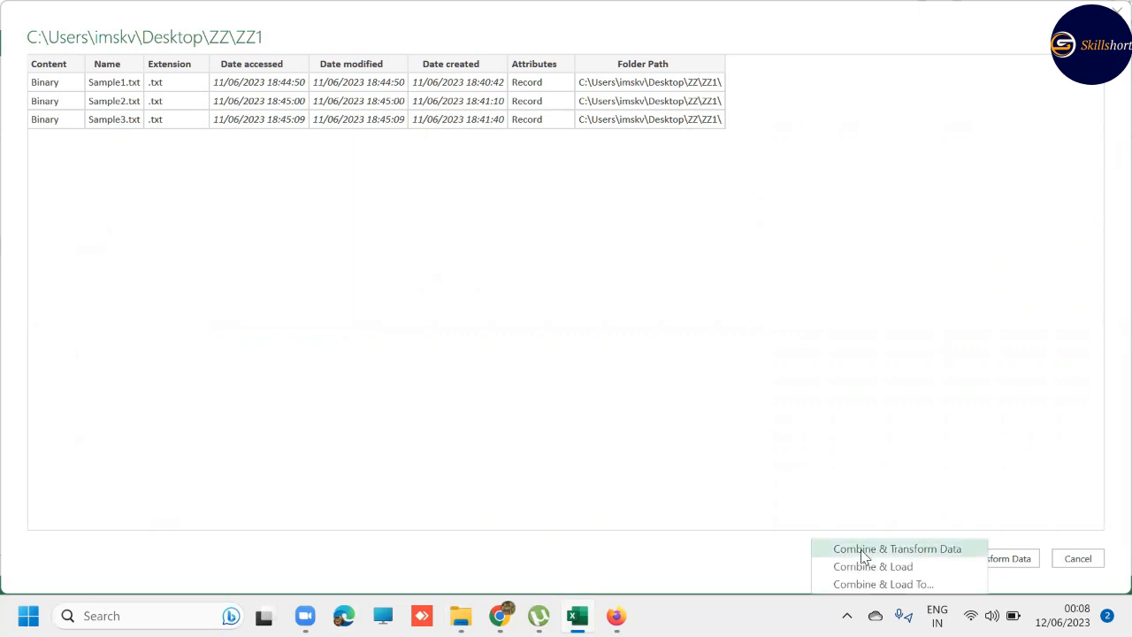
click(866, 552)
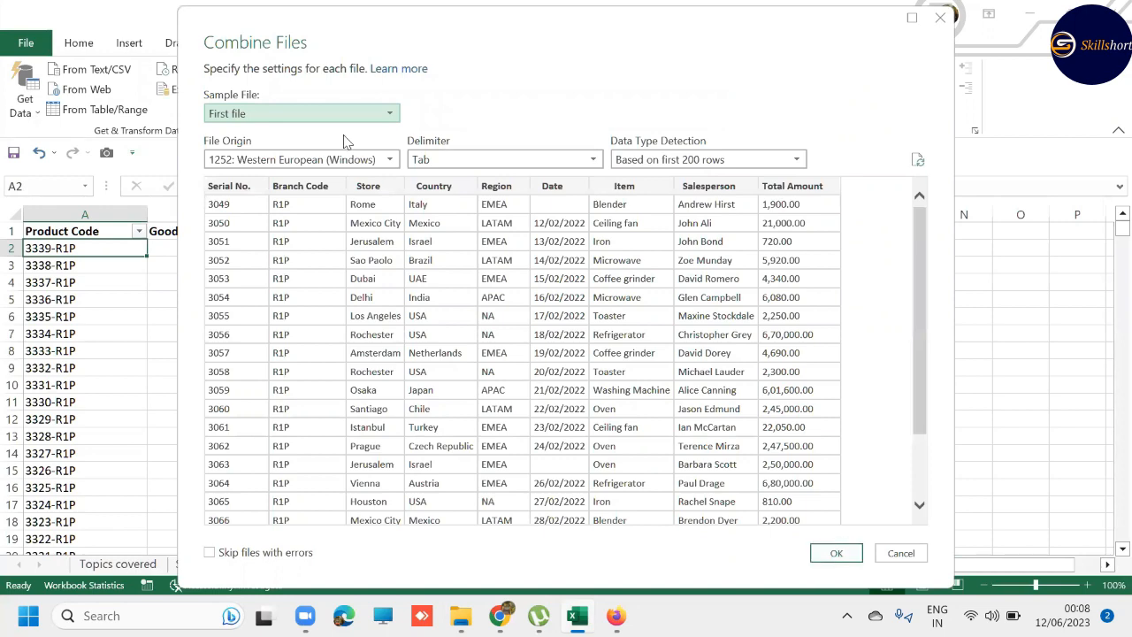
click(395, 115)
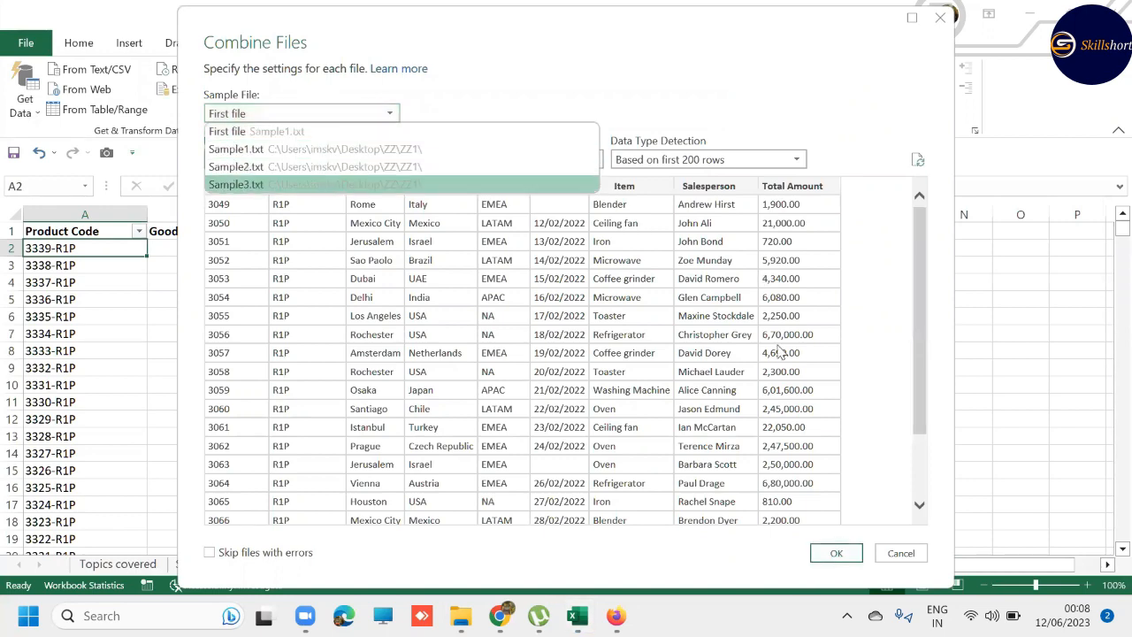
click(831, 556)
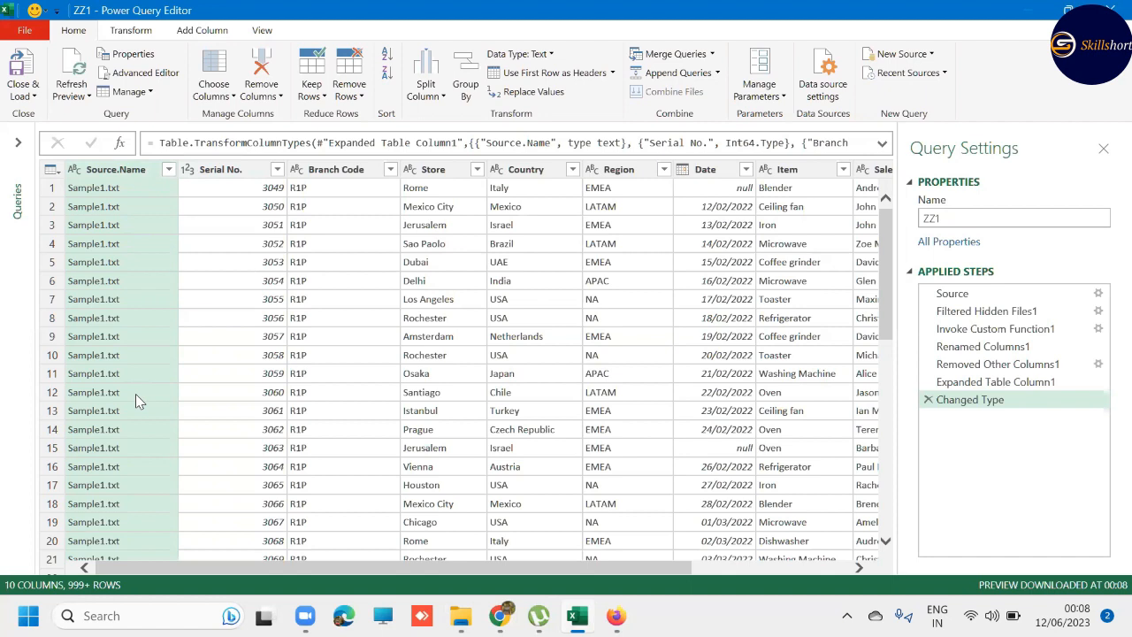
- Check the complete list of source files in the Source.Name filter, and remove the Source.Name column from the ZZ1 query
click(168, 169)
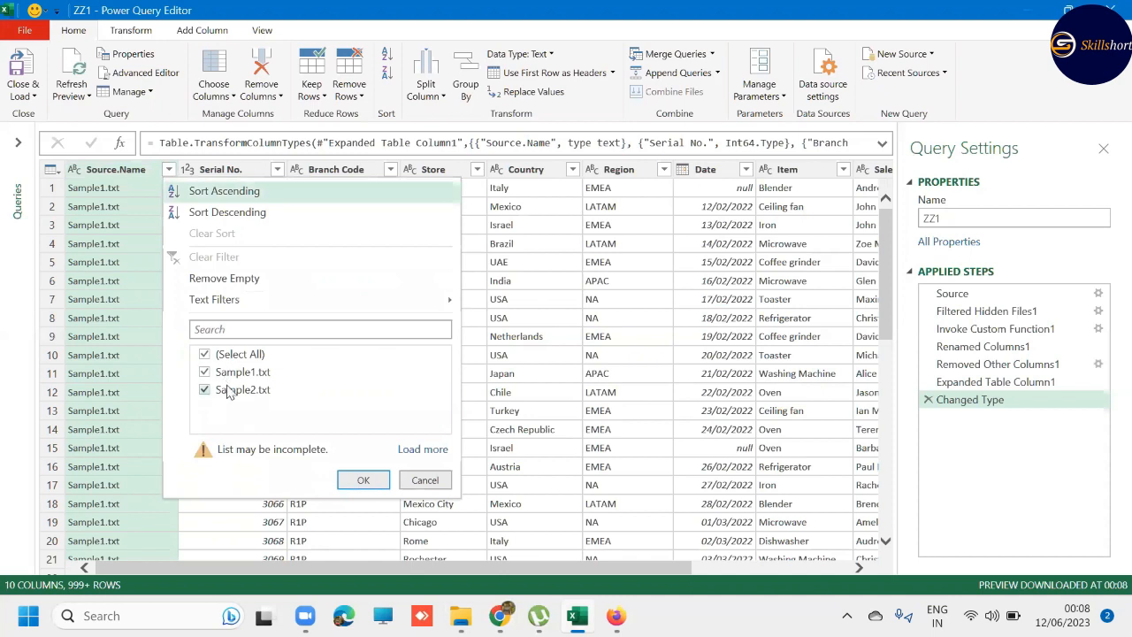
click(424, 449)
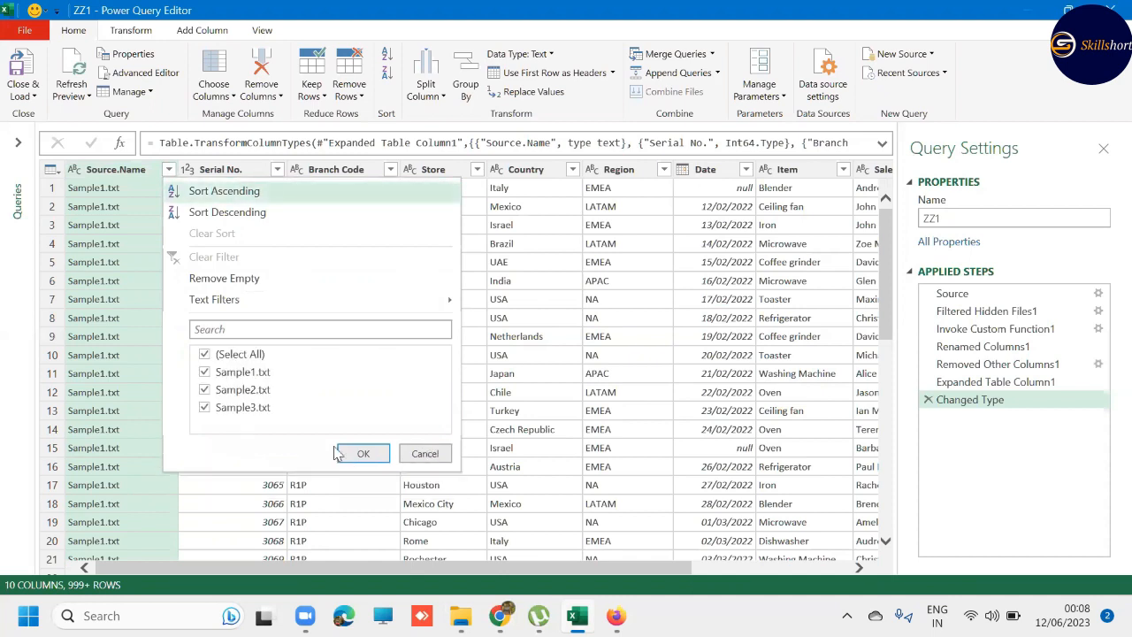
click(424, 454)
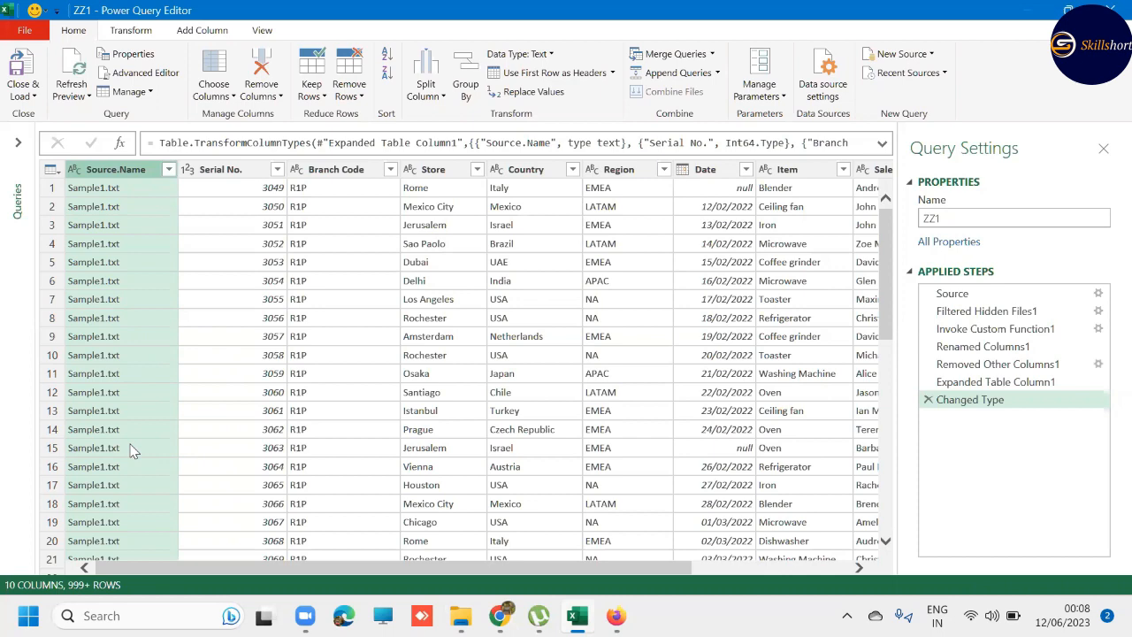
right_click(105, 174)
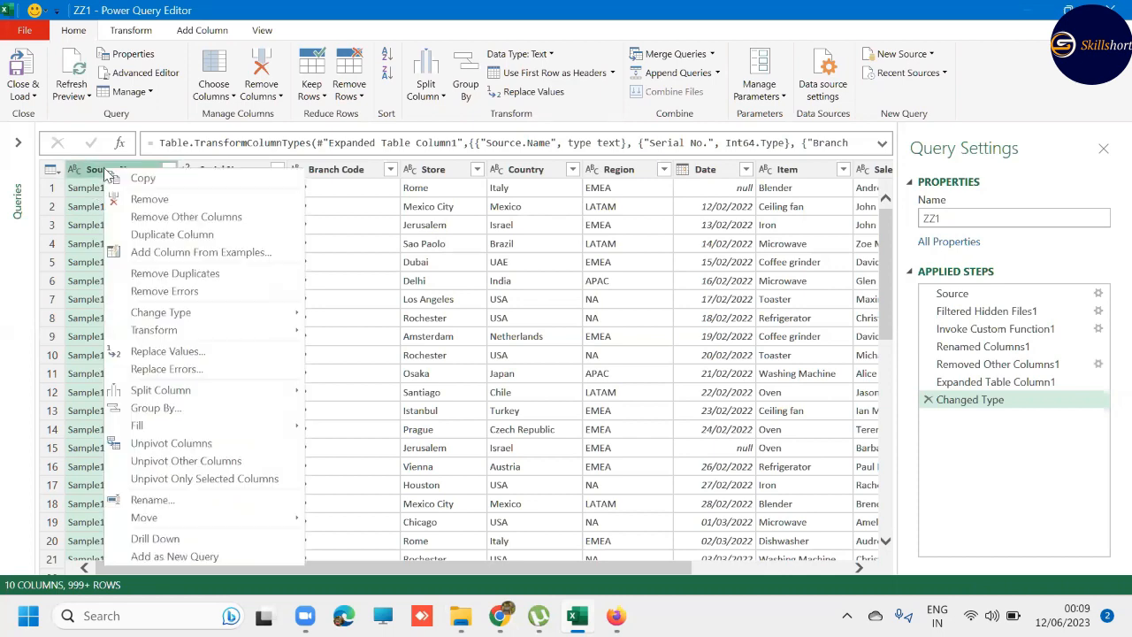
click(150, 199)
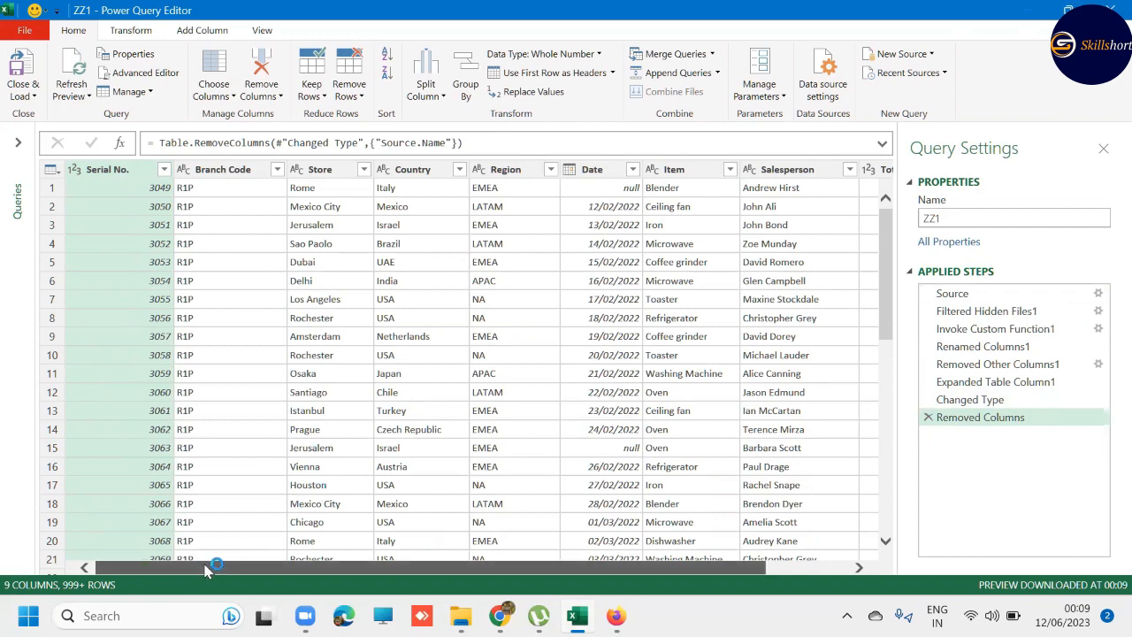
- Filter the Date column of the ZZ1 query to exclude rows with null dates
drag(209, 569, 290, 569)
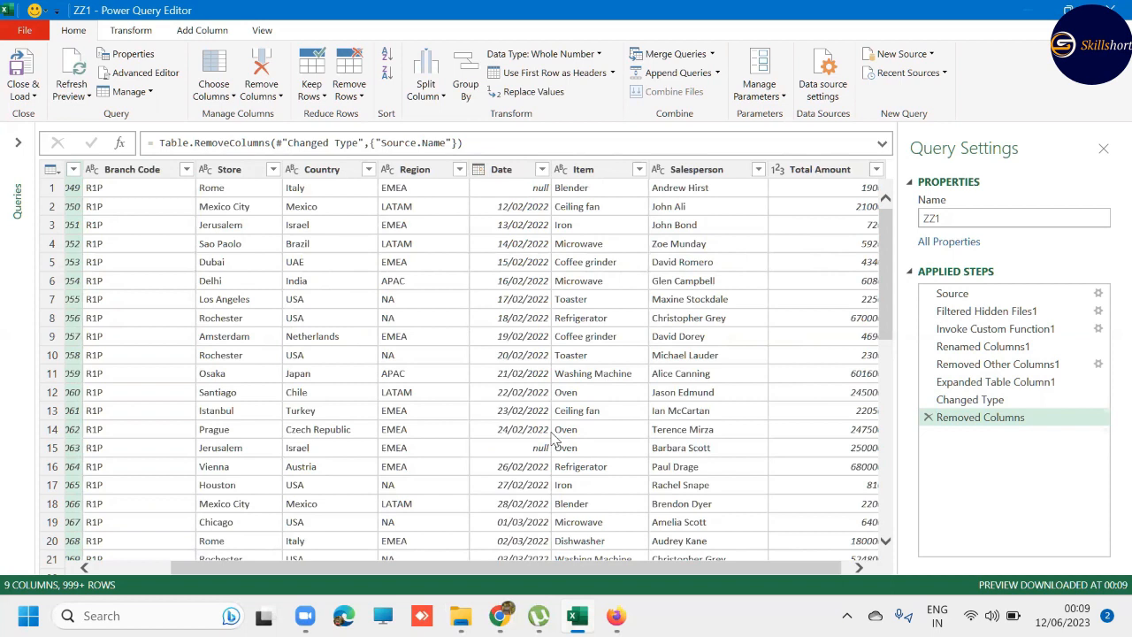
click(542, 169)
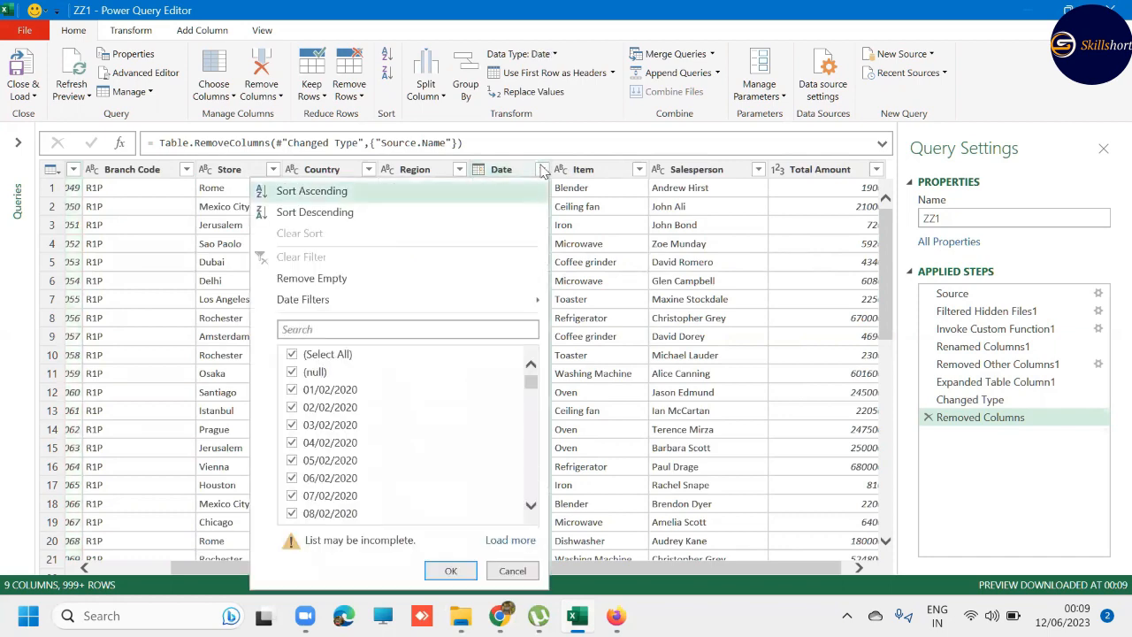
click(293, 372)
click(452, 574)
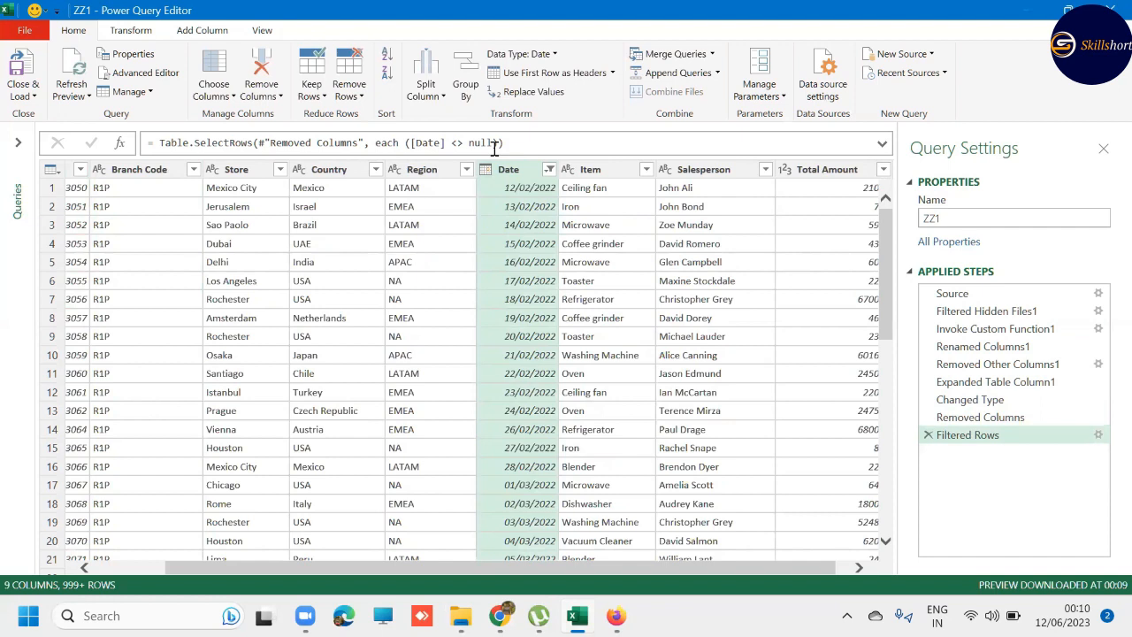
drag(203, 571, 124, 569)
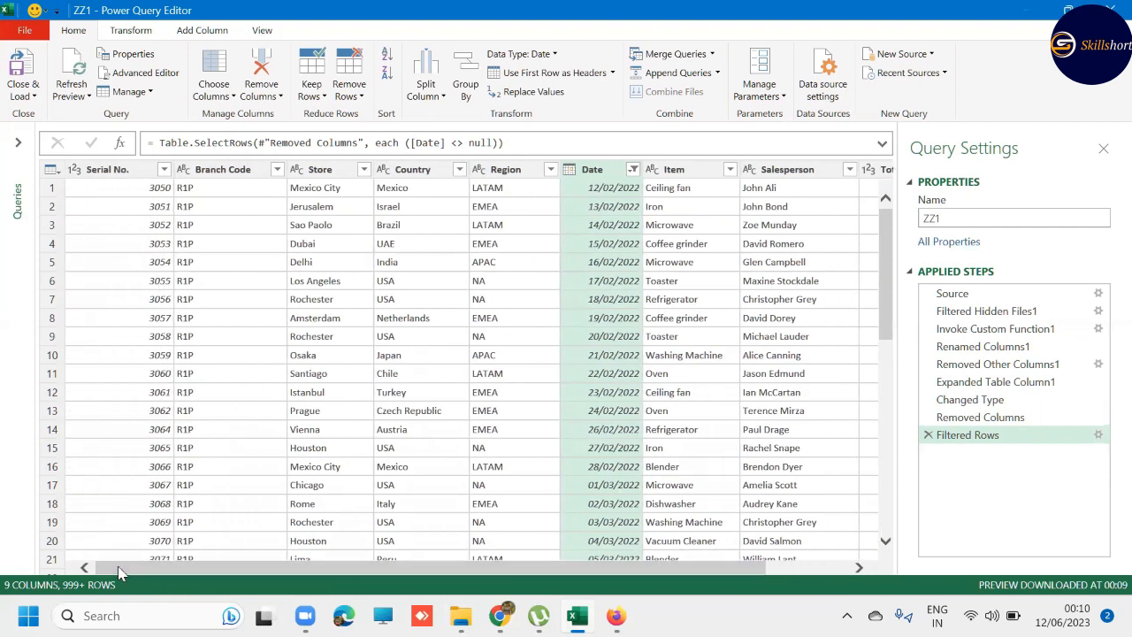
click(21, 90)
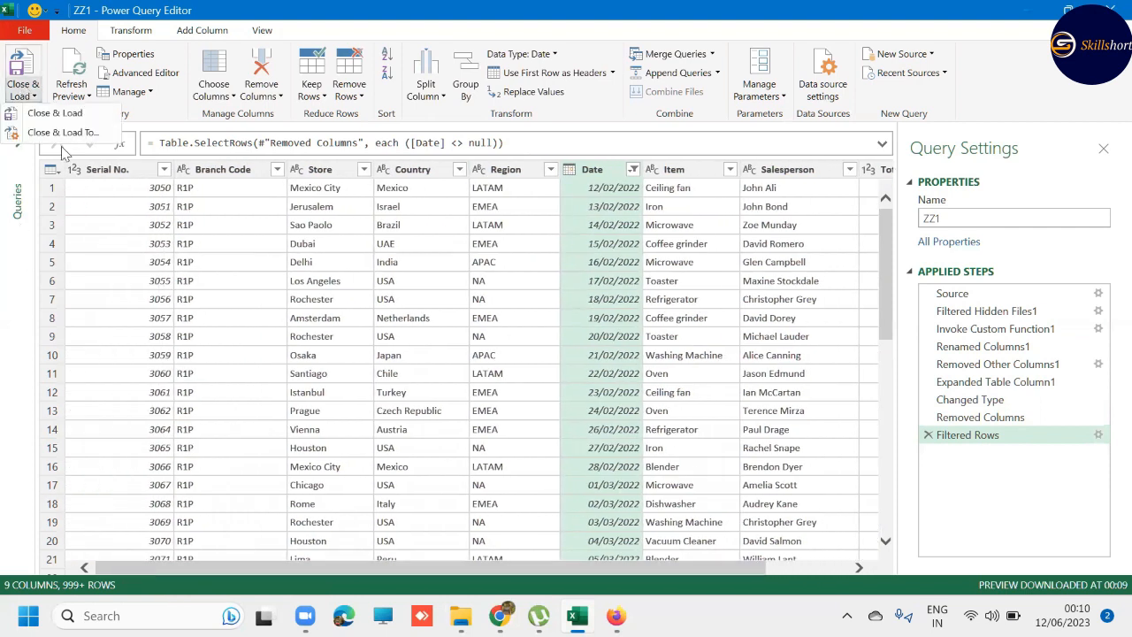
click(33, 99)
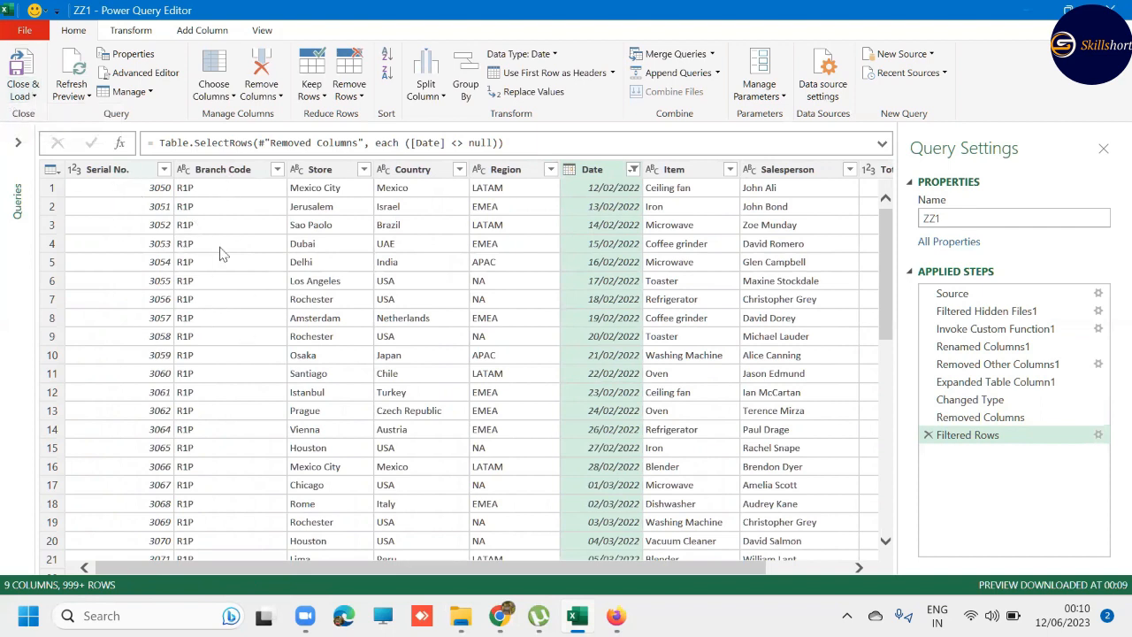
- Examine the column layout and product code format of Sample4.txt in the ZZ2 folder, and return to the Power Query Editor
mouse_move(461, 616)
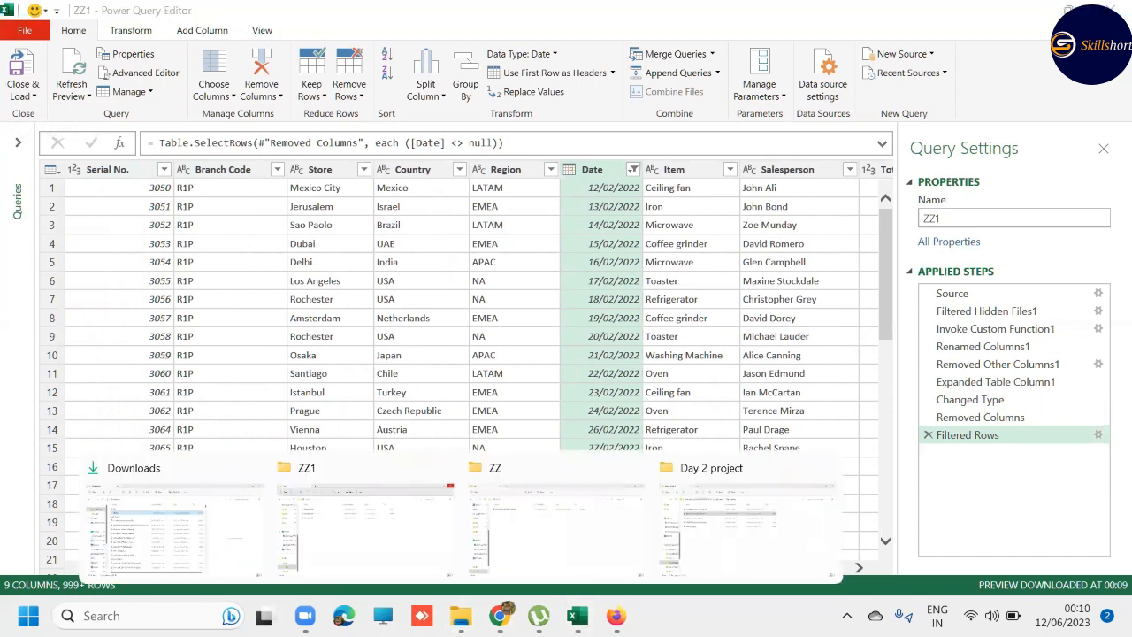
click(420, 527)
click(168, 99)
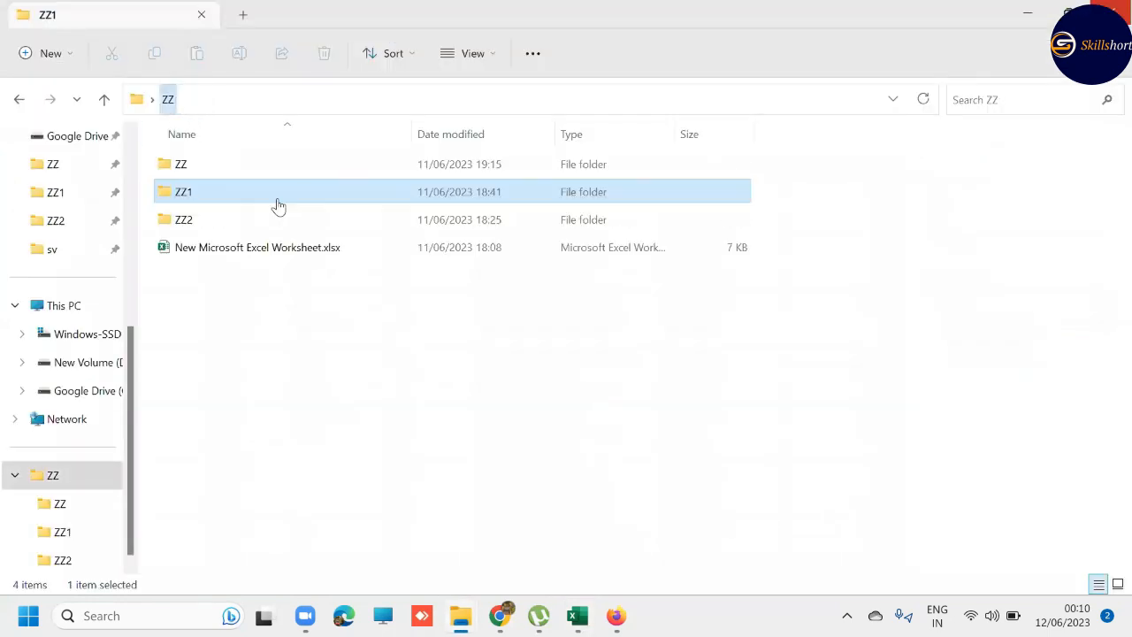
double_click(300, 222)
click(233, 175)
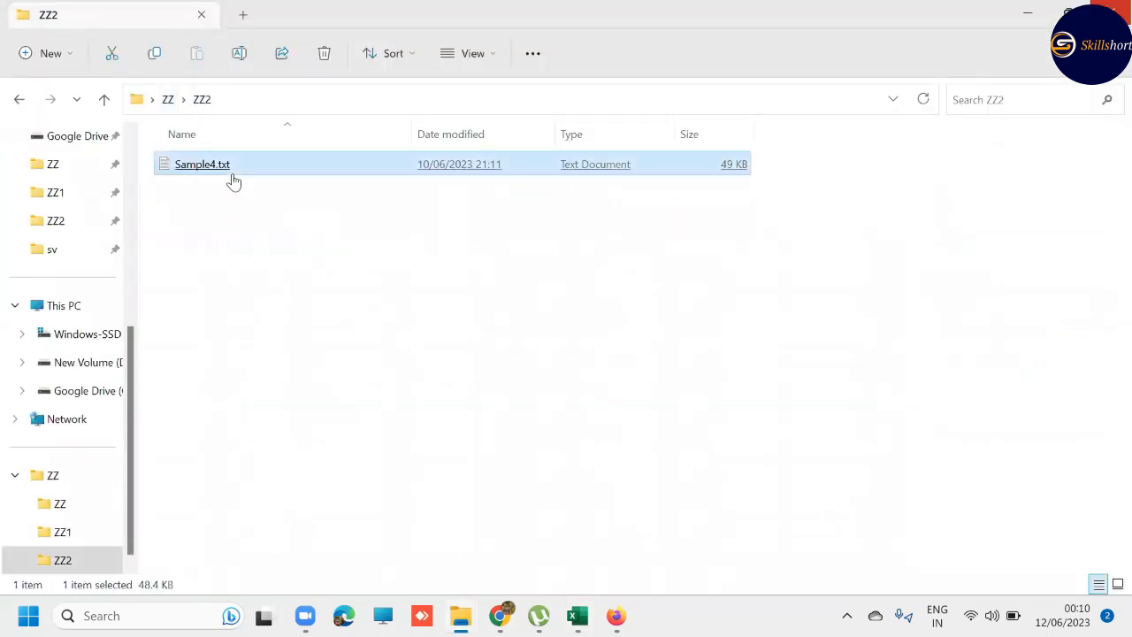
double_click(233, 175)
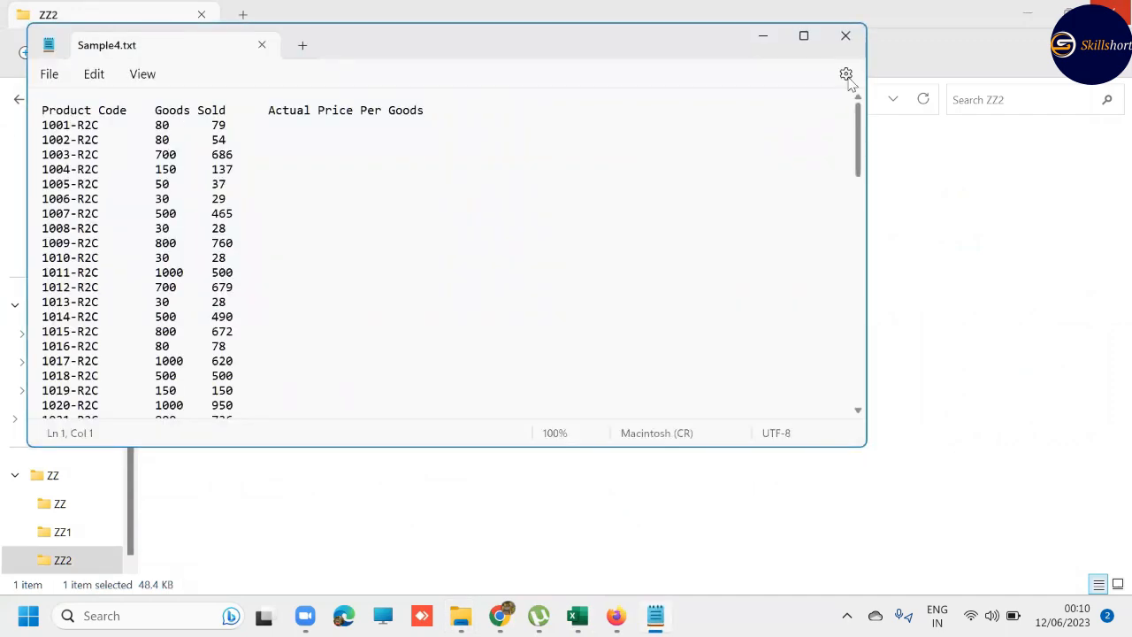
click(846, 36)
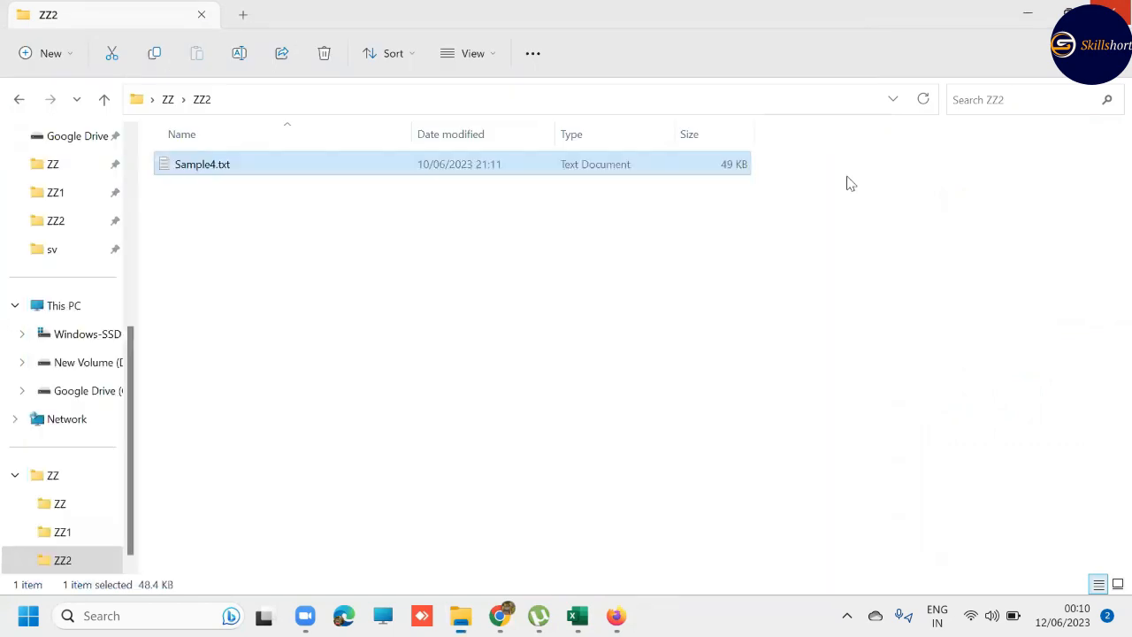
click(577, 616)
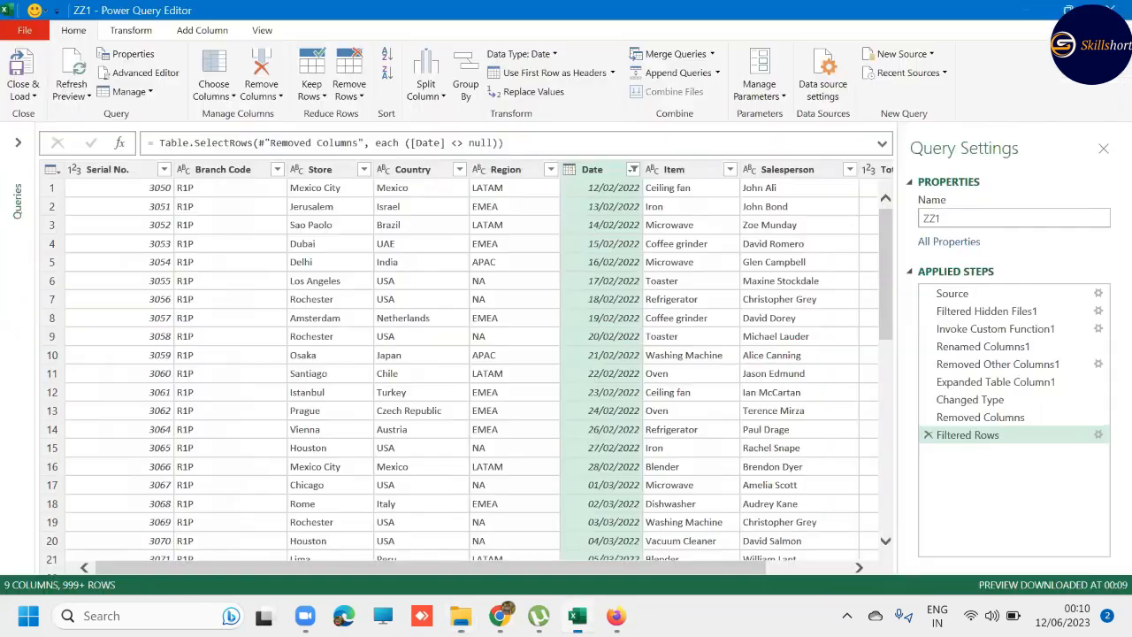
- Merge the Serial No. and Branch Code columns of the ZZ1 query into a Product Code column with the custom separator "-"
click(122, 177)
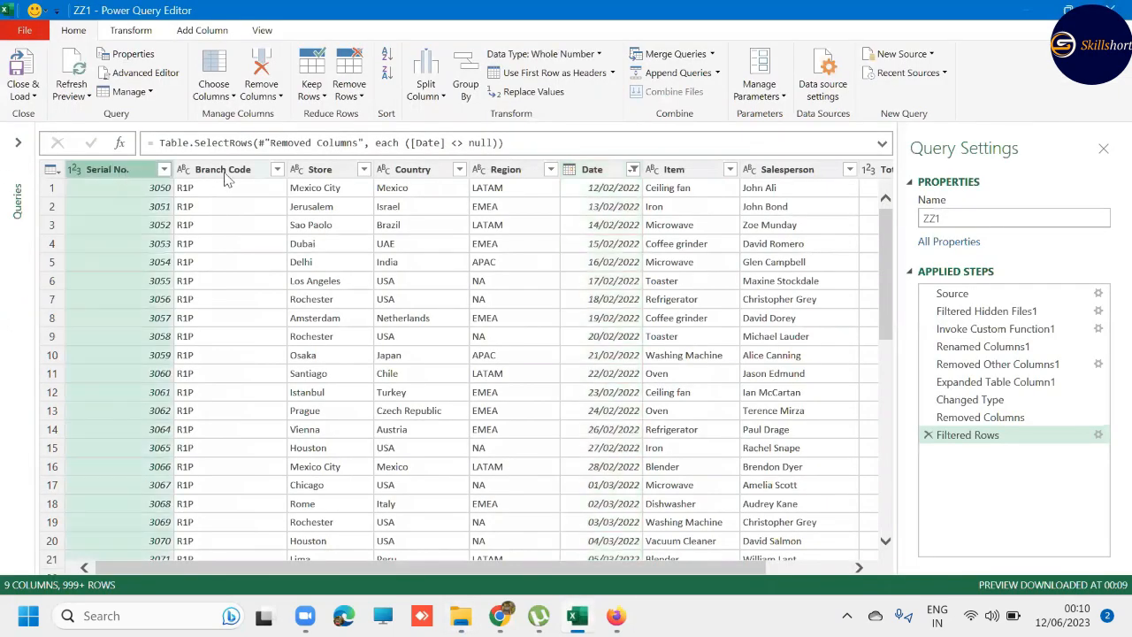
click(211, 179)
click(135, 186)
click(201, 173)
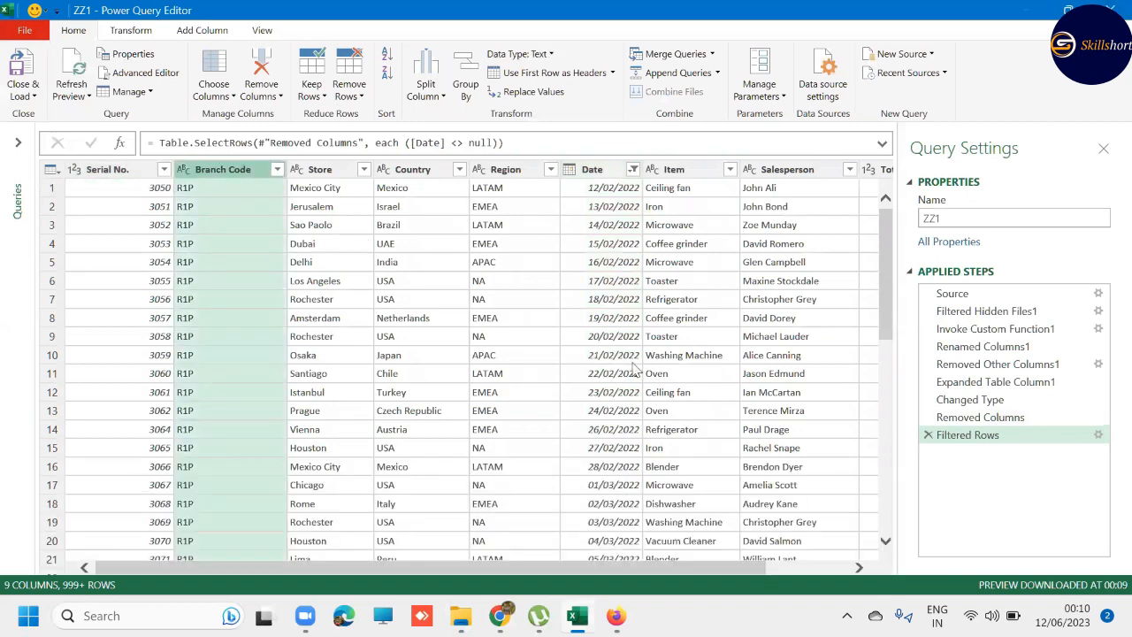
click(158, 176)
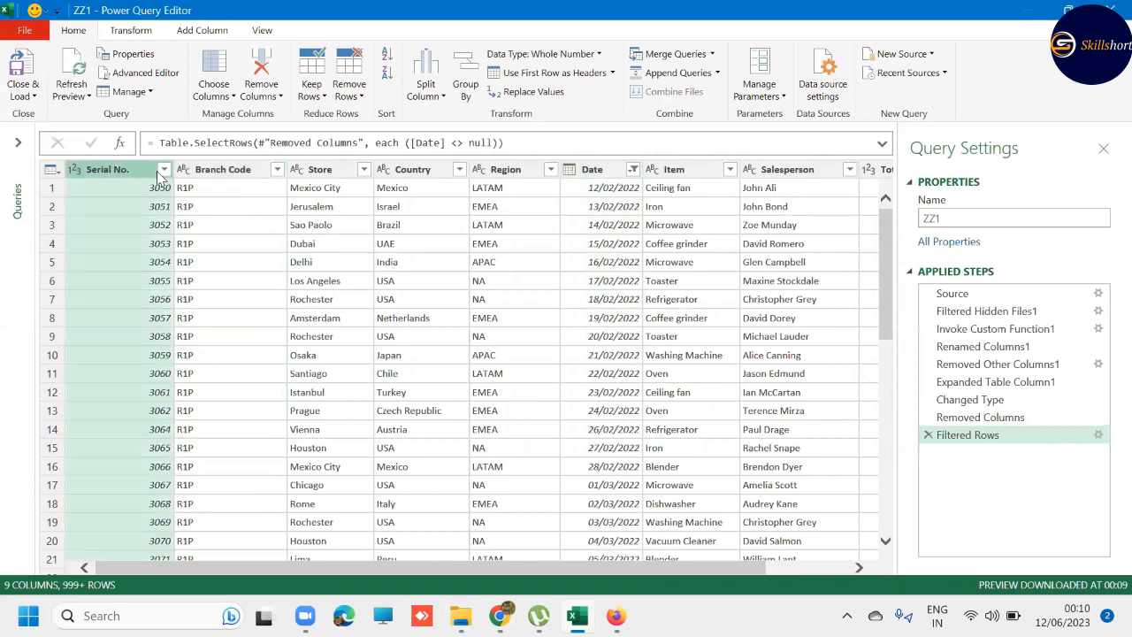
ctrl+click(187, 172)
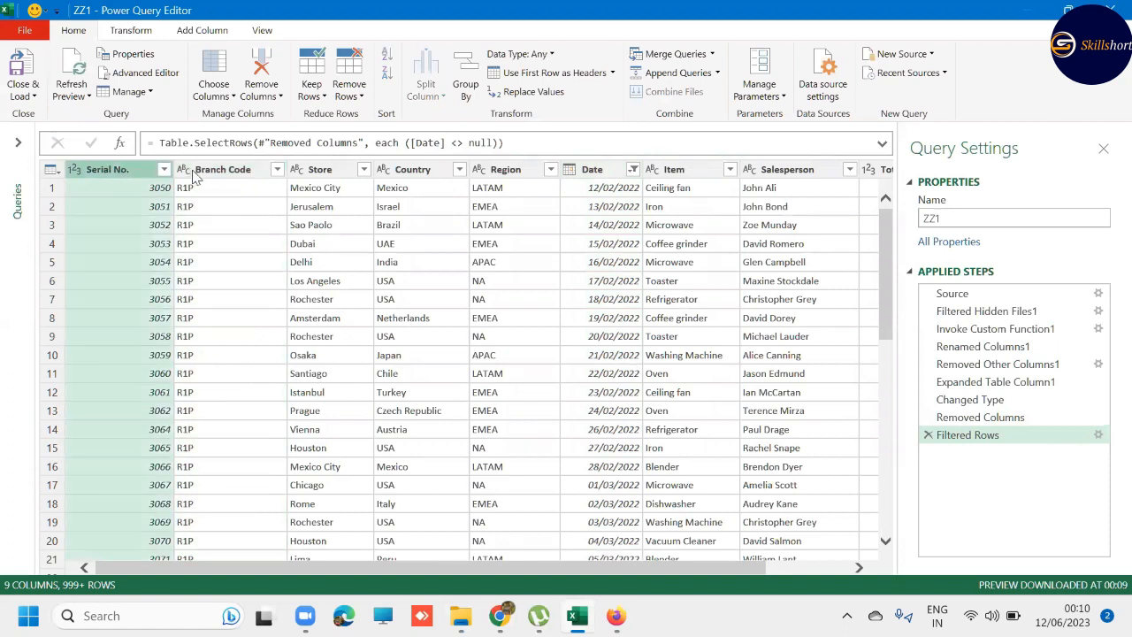
right_click(113, 172)
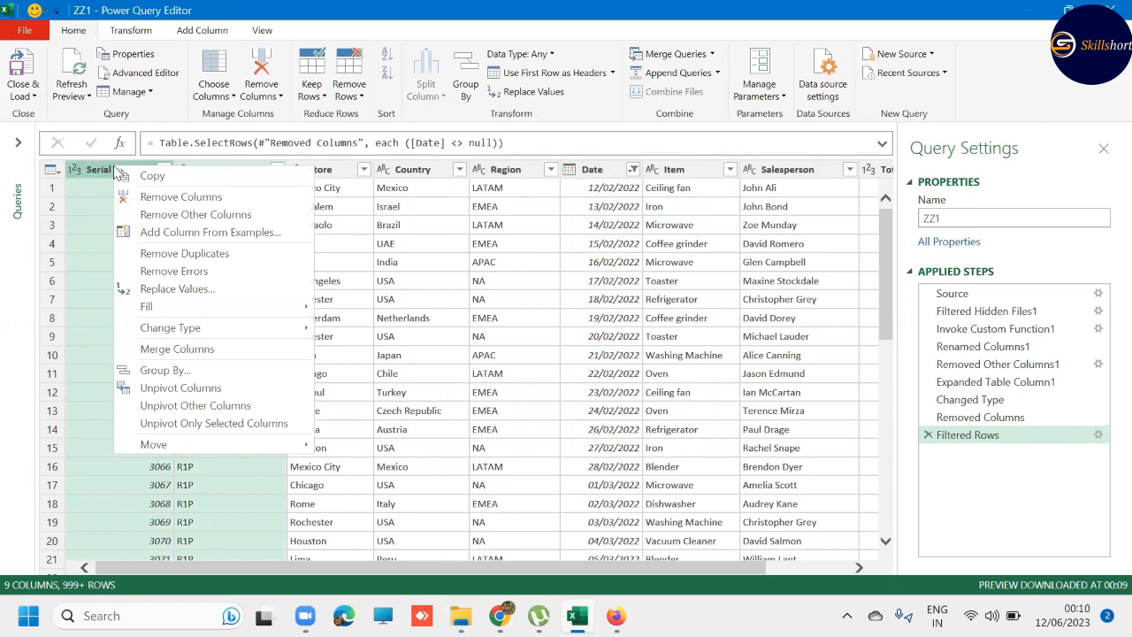
click(202, 350)
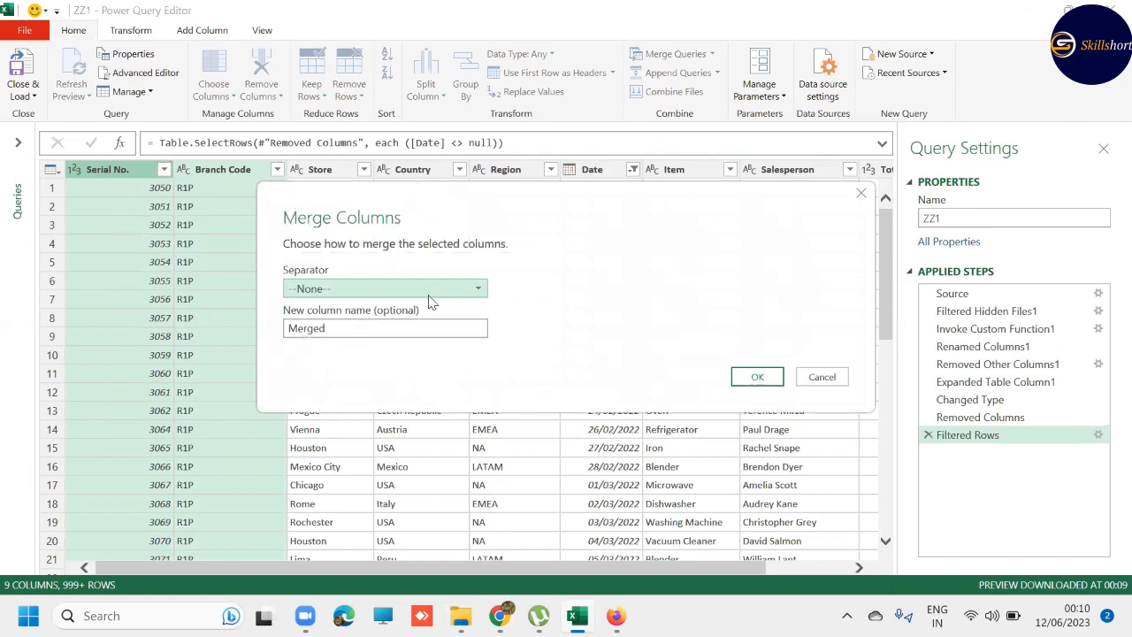
click(392, 290)
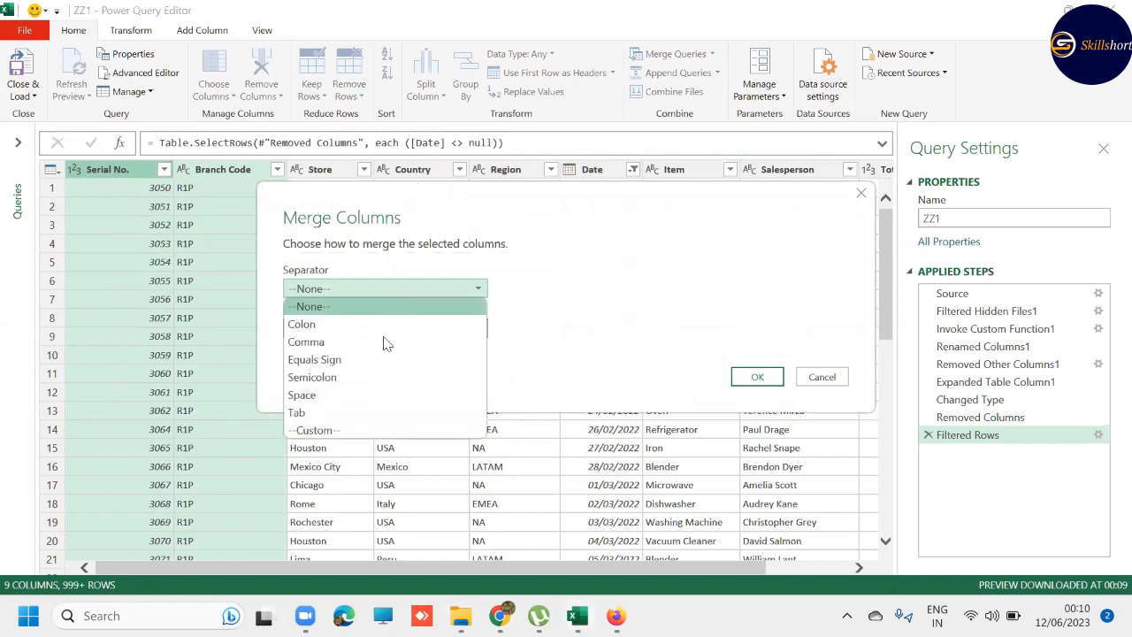
click(319, 430)
click(310, 311)
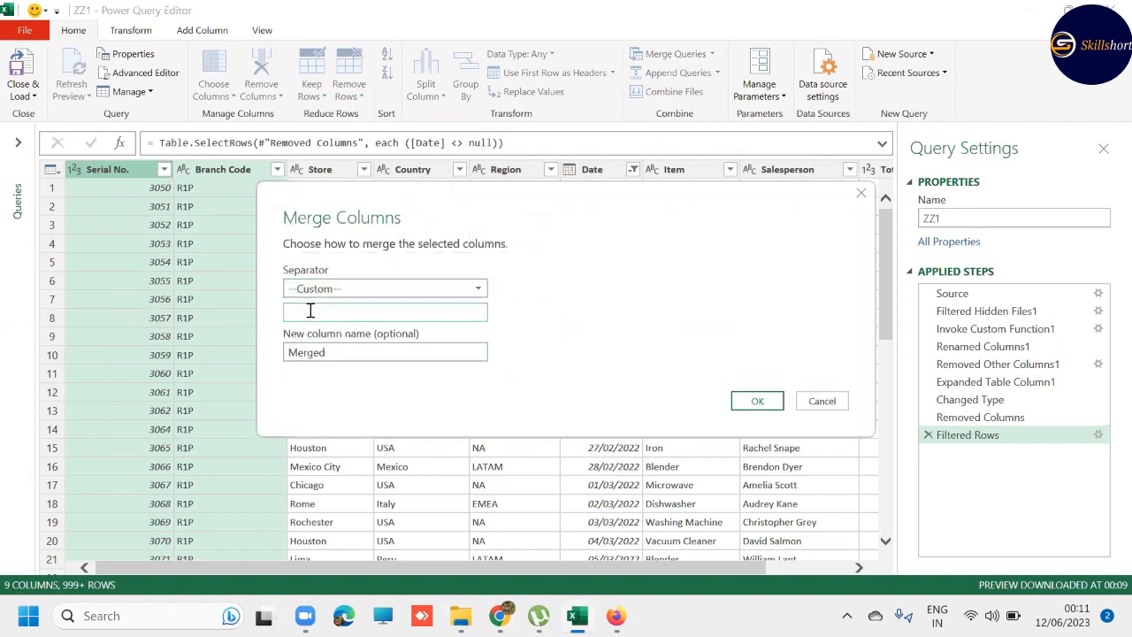
drag(359, 351, 259, 348)
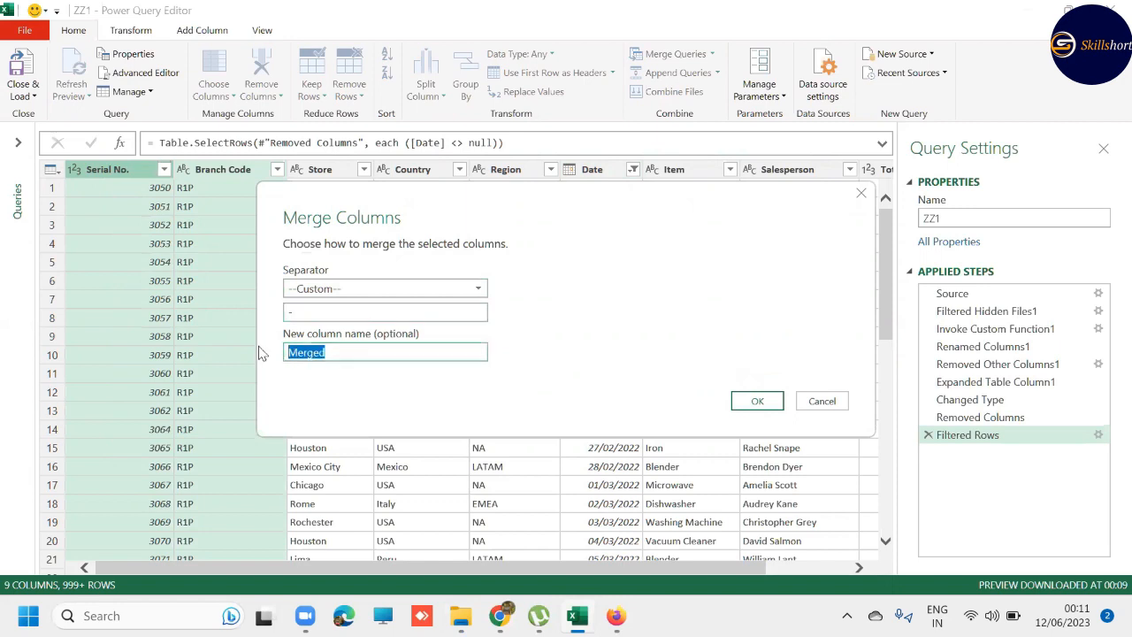
text(Produc)
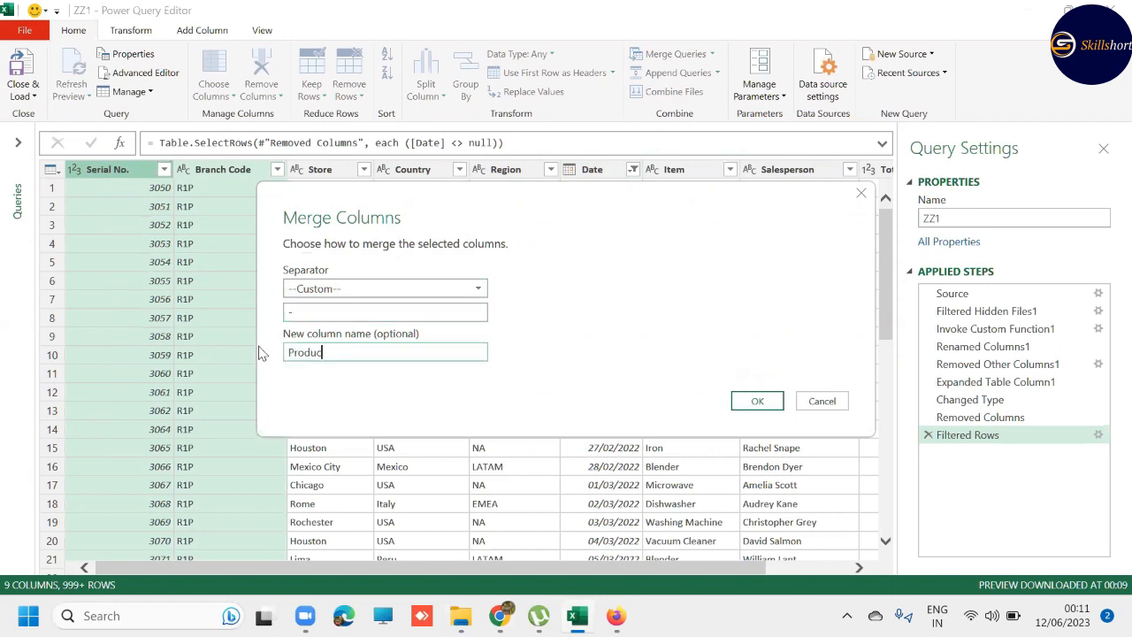
text(t Code)
click(758, 400)
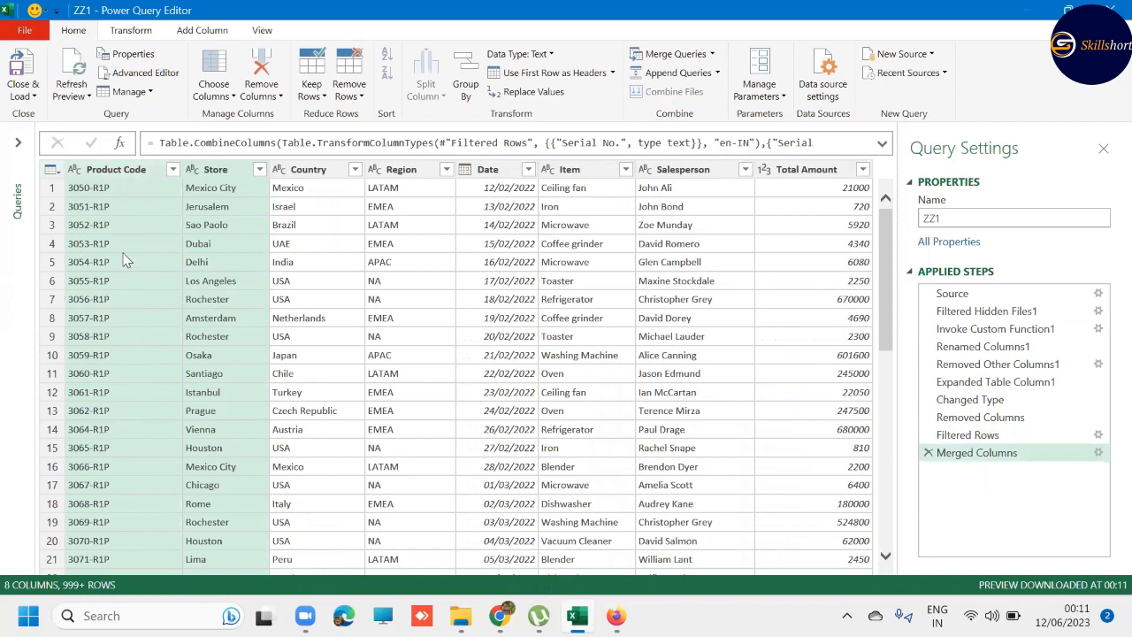
- Close the query editor and load ZZ1 as a connection only, adding its data to the Data Model
click(23, 97)
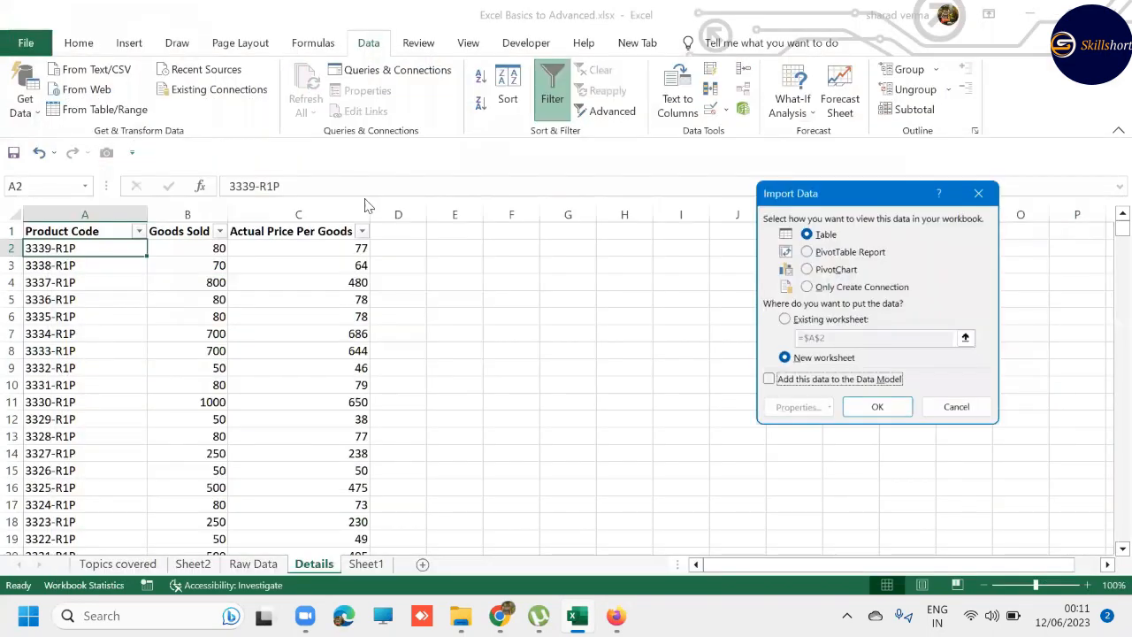
click(783, 386)
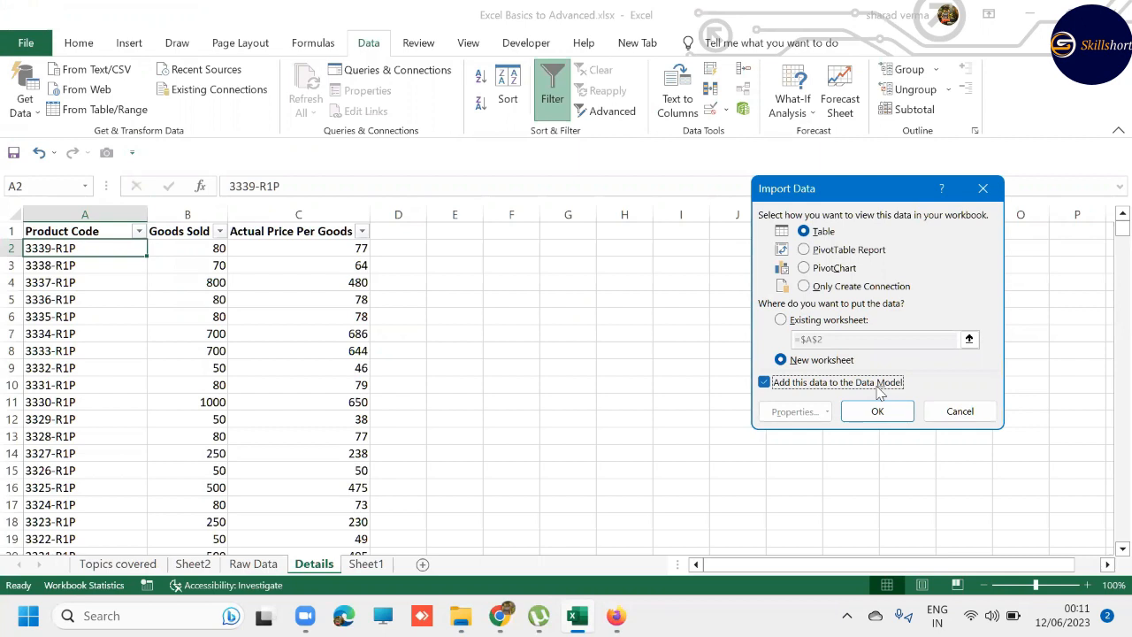
click(807, 286)
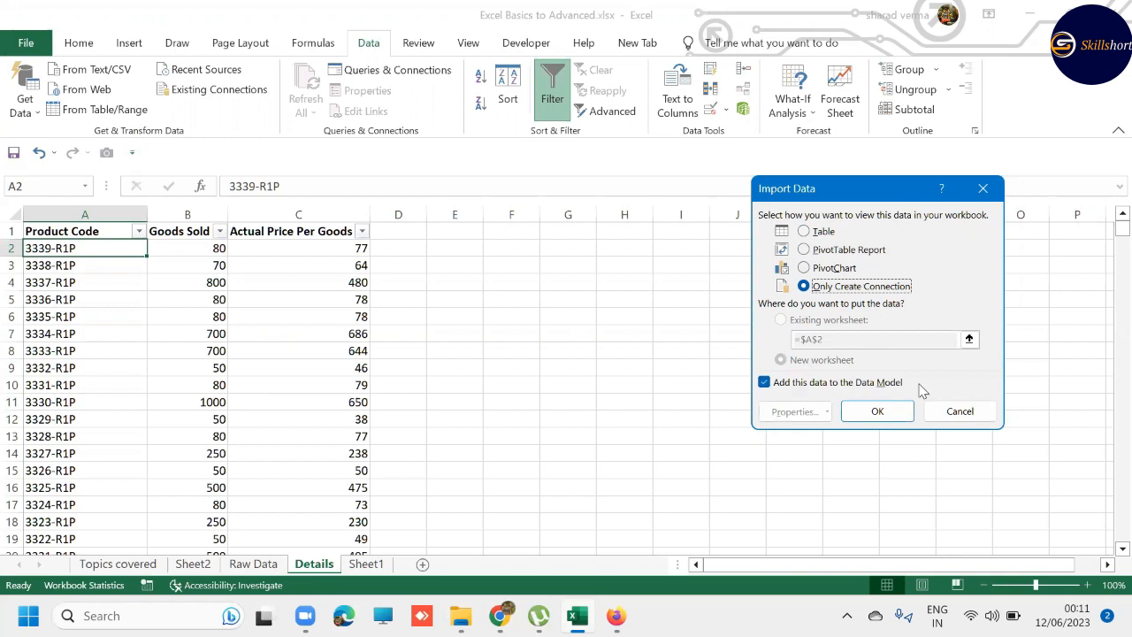
click(889, 414)
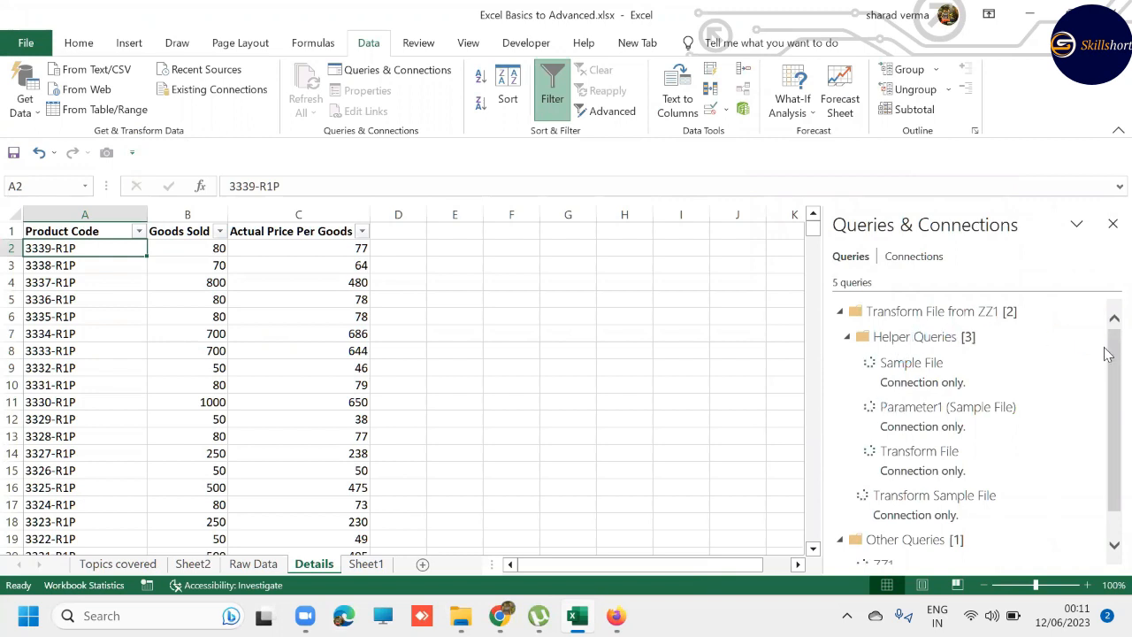
- Preview the loaded ZZ1 query and check the extent of the serial numbers on the Raw Data sheet against it
scroll(1106, 412, down, 1)
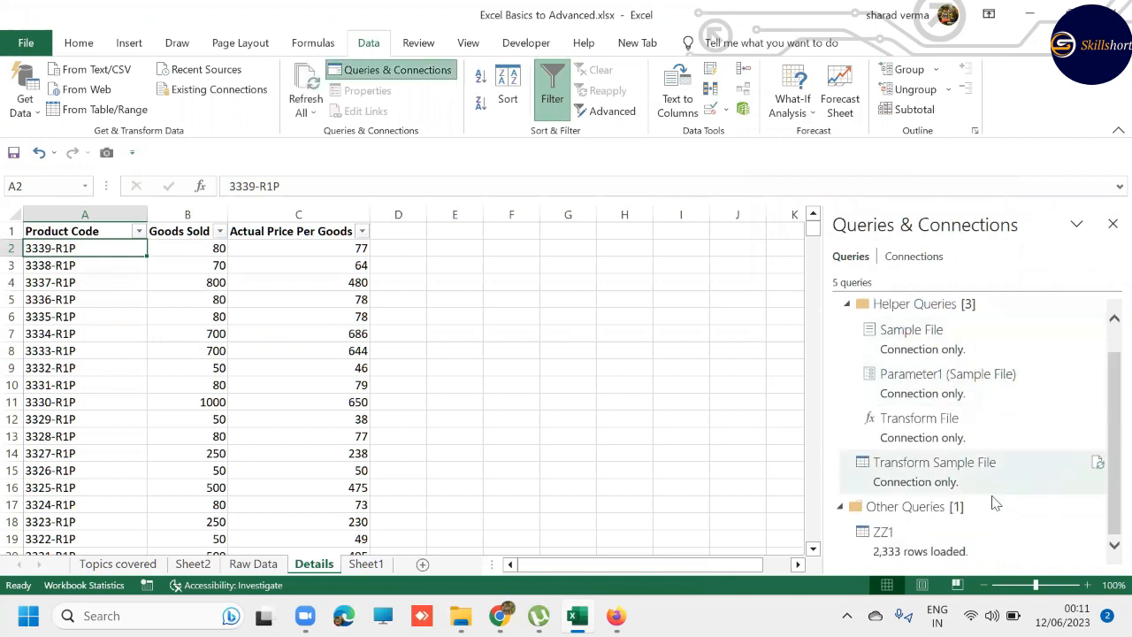
mouse_move(909, 557)
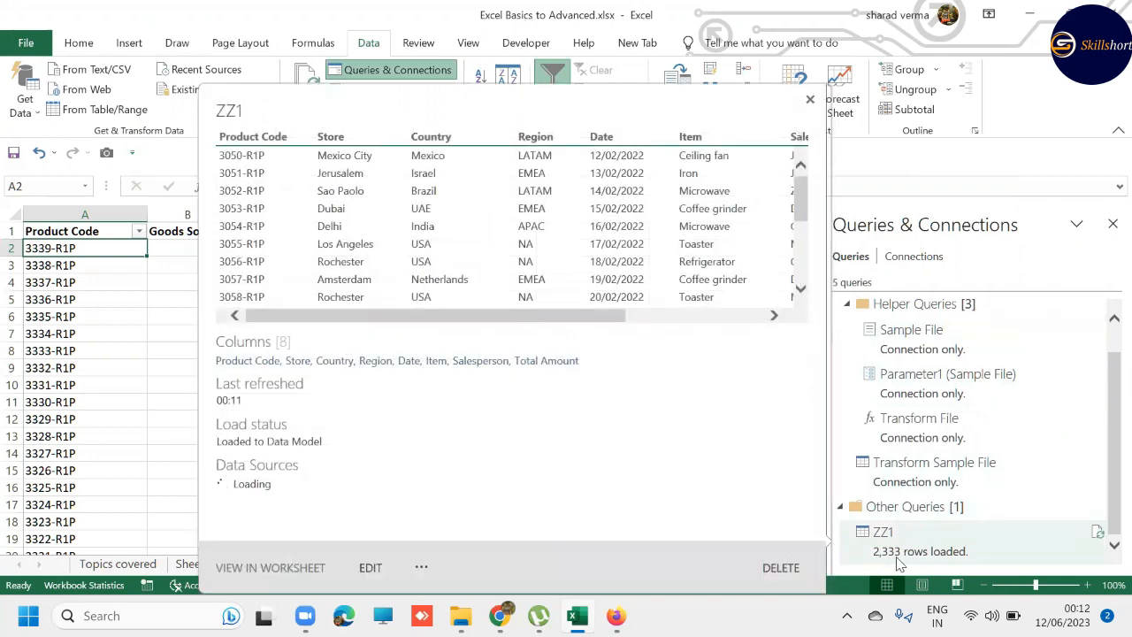
click(162, 398)
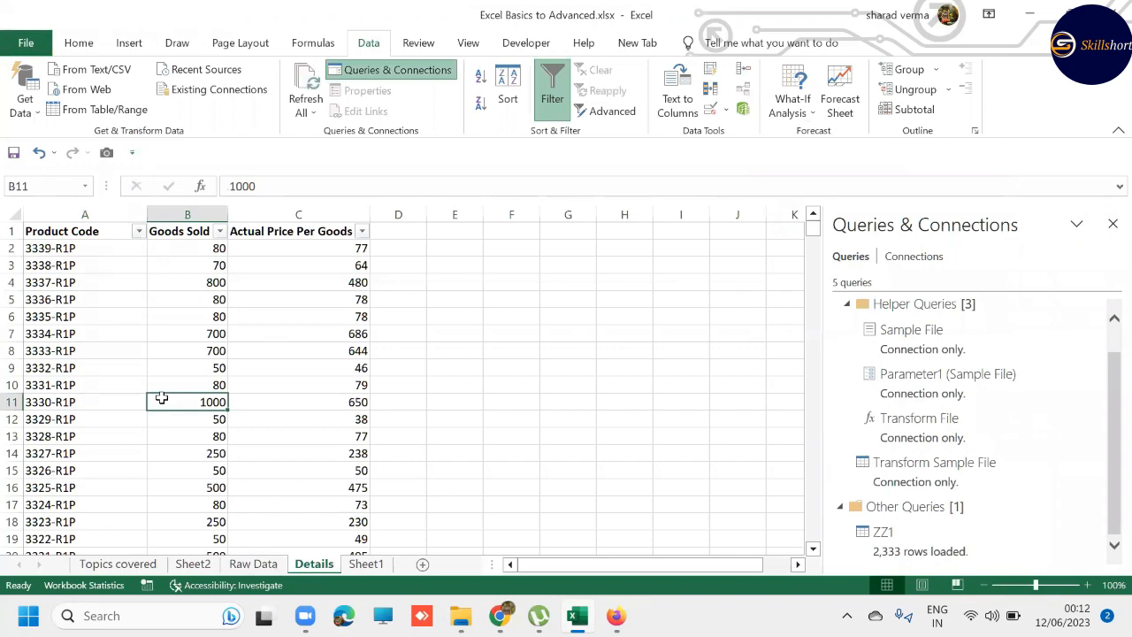
key(ctrl+Page_Up)
key(ctrl+Home)
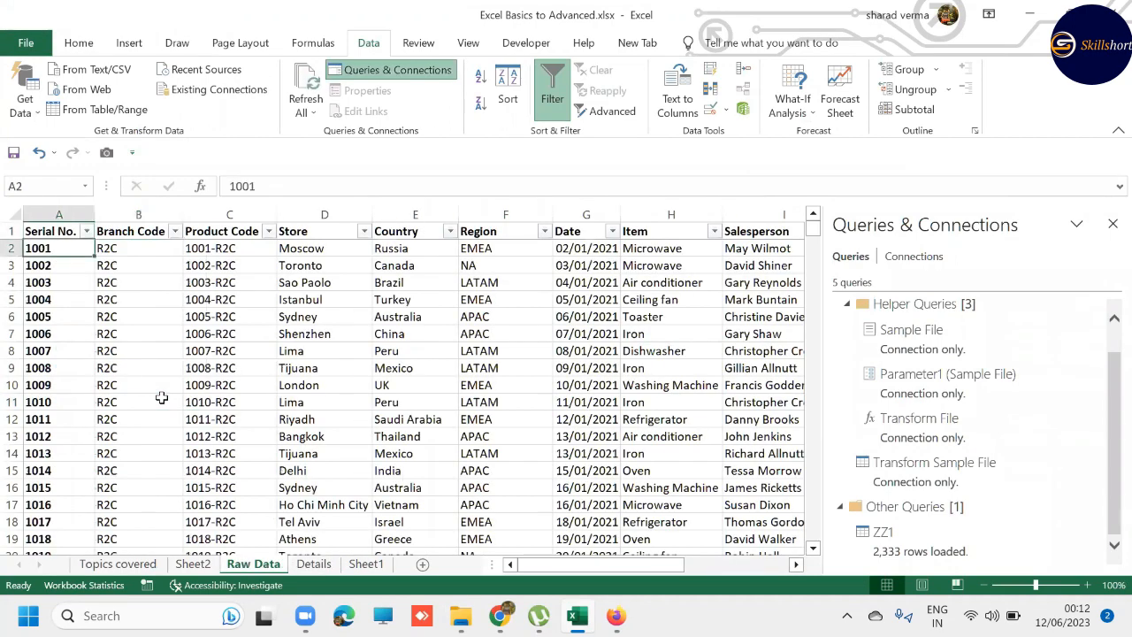
key(ctrl+shift+Down)
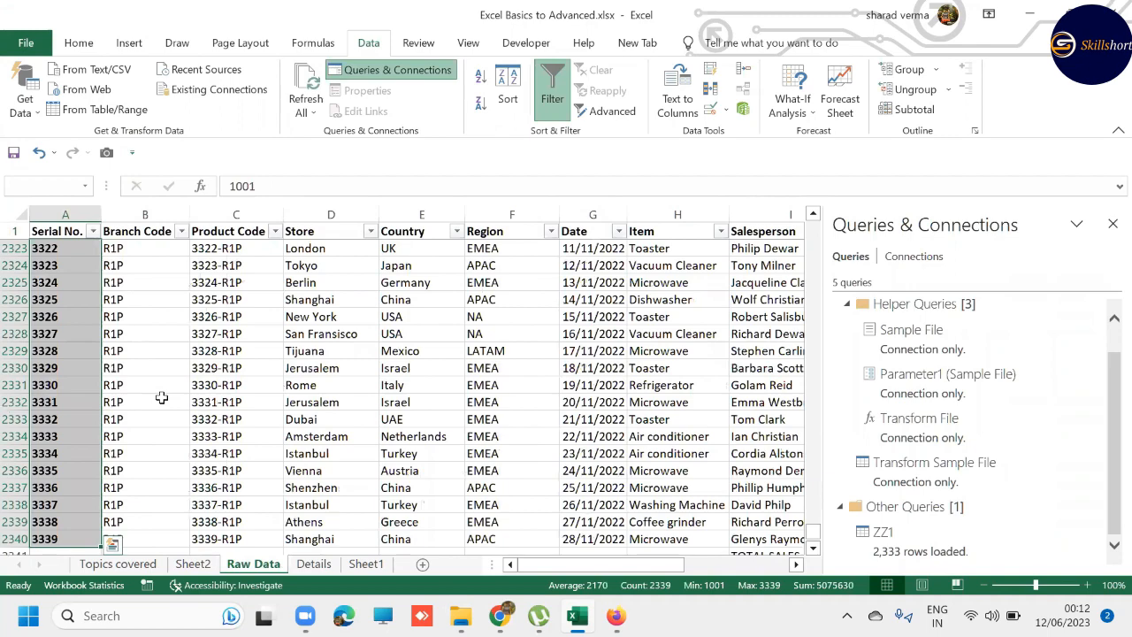
scroll(162, 398, down, 1)
scroll(162, 398, up, 13)
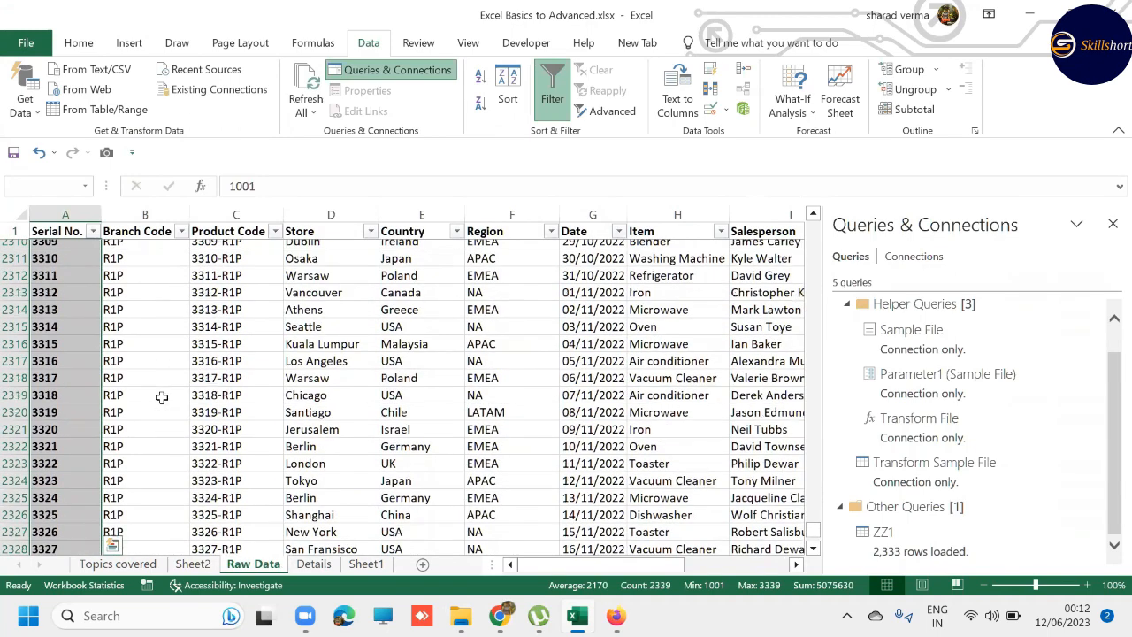
key(ctrl+Up)
key(Down)
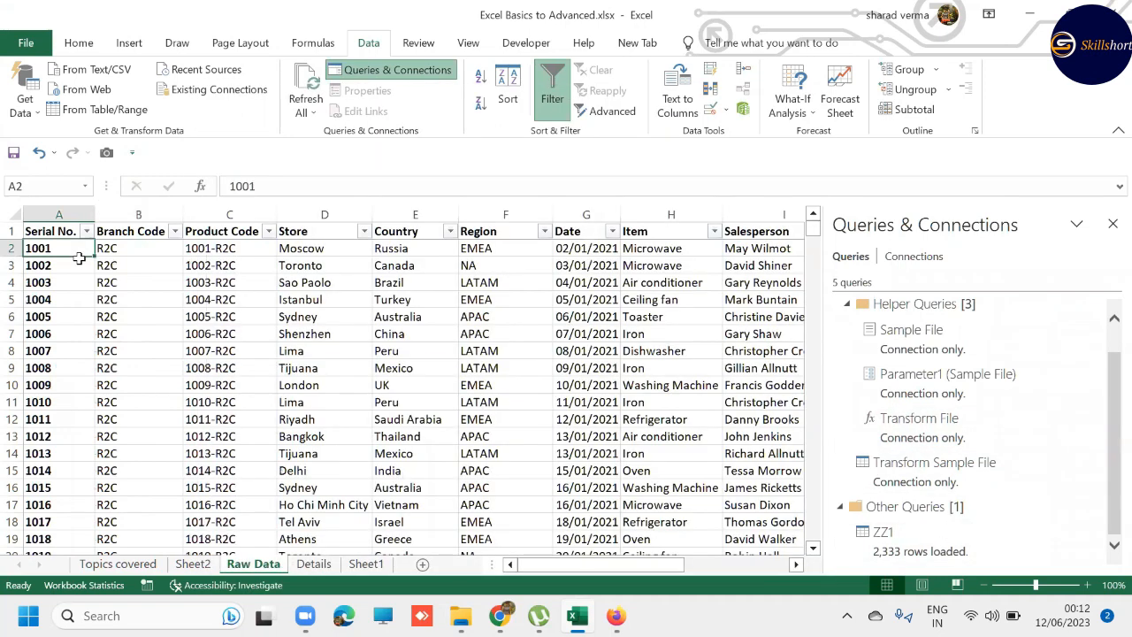
- Look through the Details and Sheet1 worksheets and preview the data loaded by the ZZ1 query again
click(314, 564)
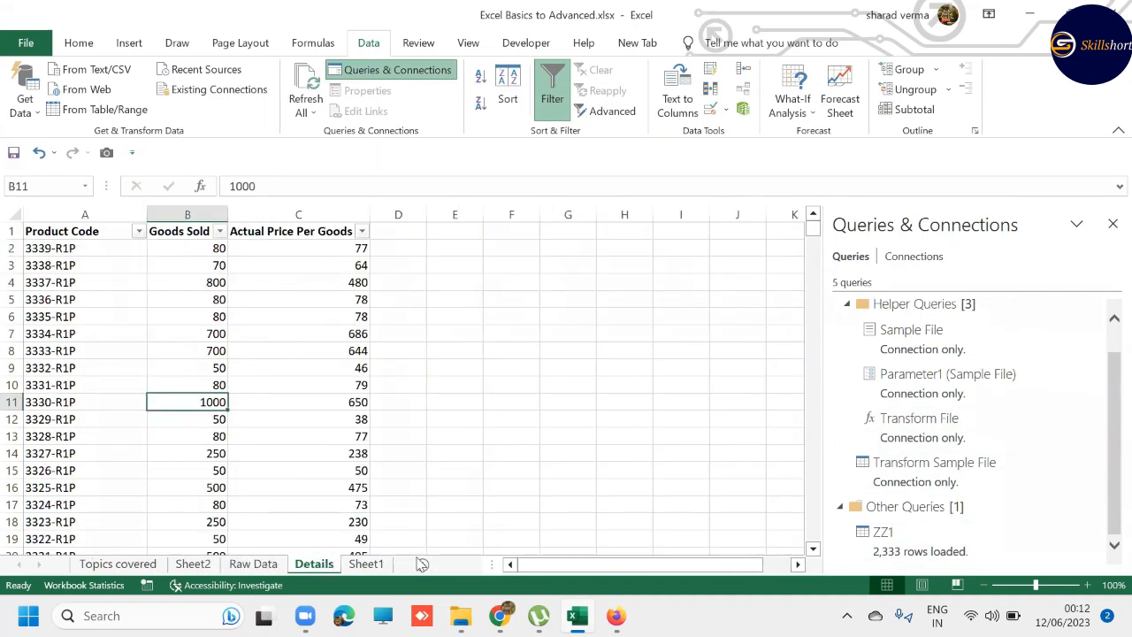
click(376, 567)
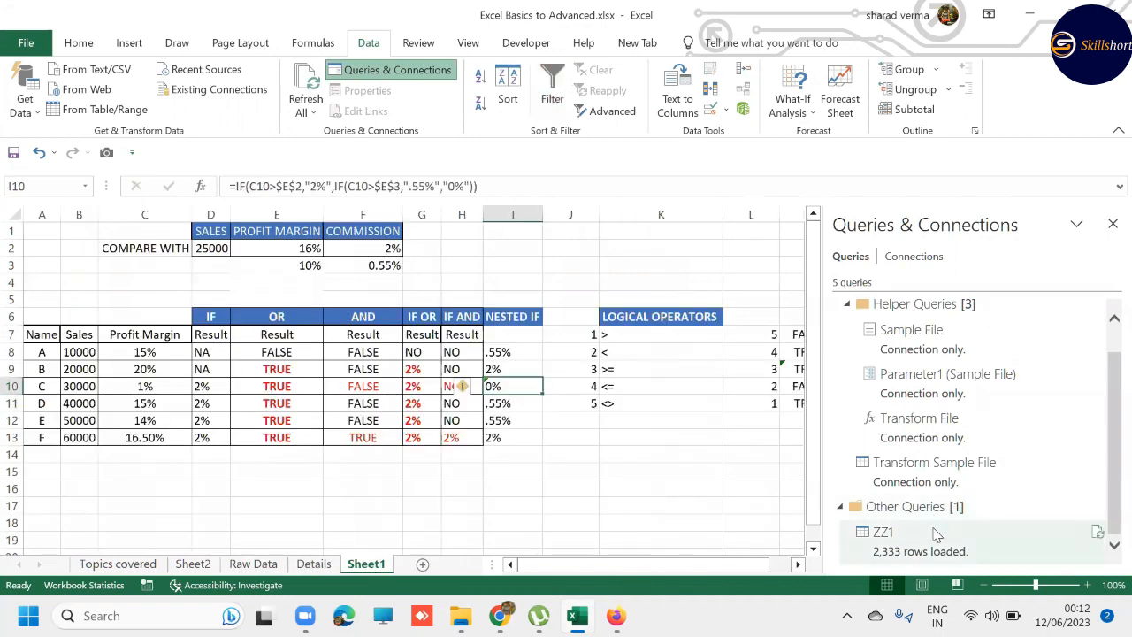
mouse_move(940, 534)
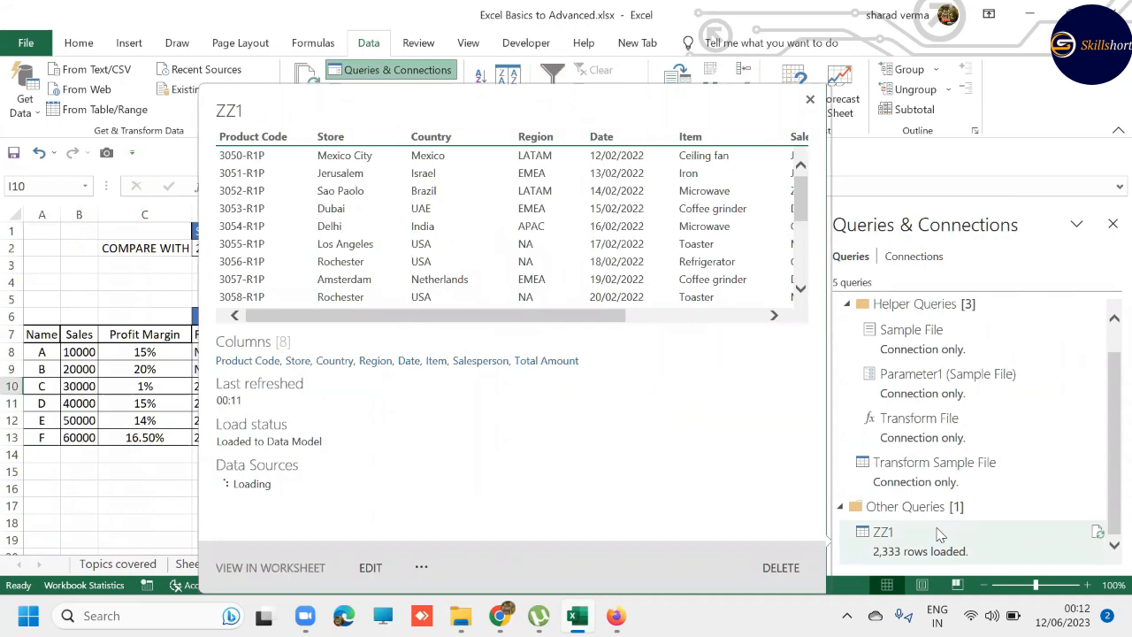
click(102, 486)
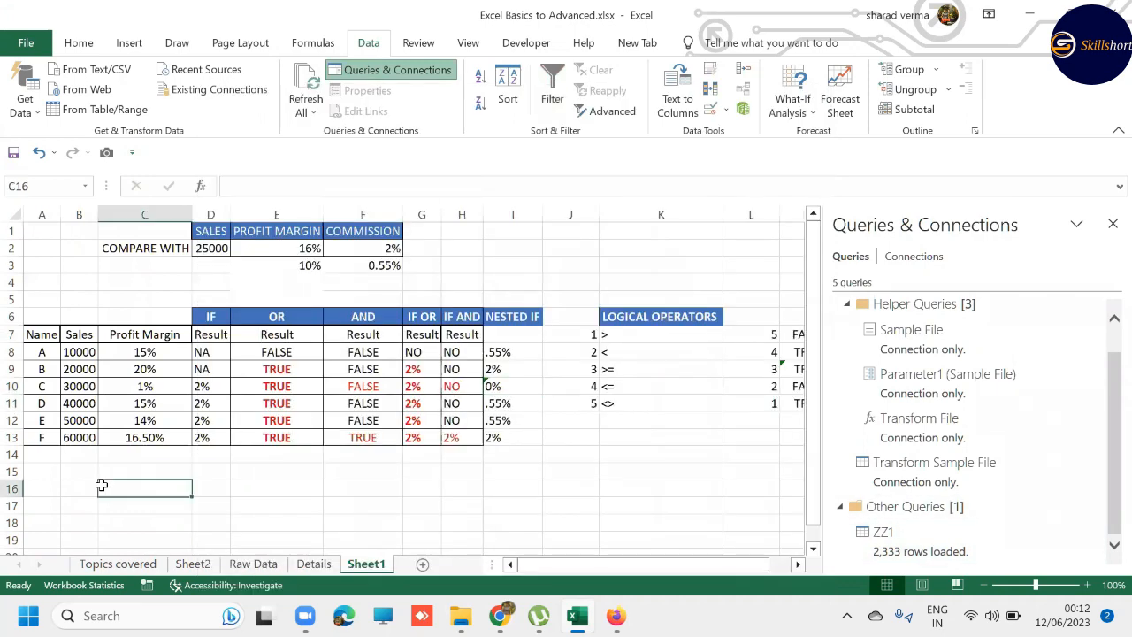
- Look through the Raw Data and Details worksheets again and return to Sheet1
key(ctrl+Page_Up)
key(ctrl+Page_Up)
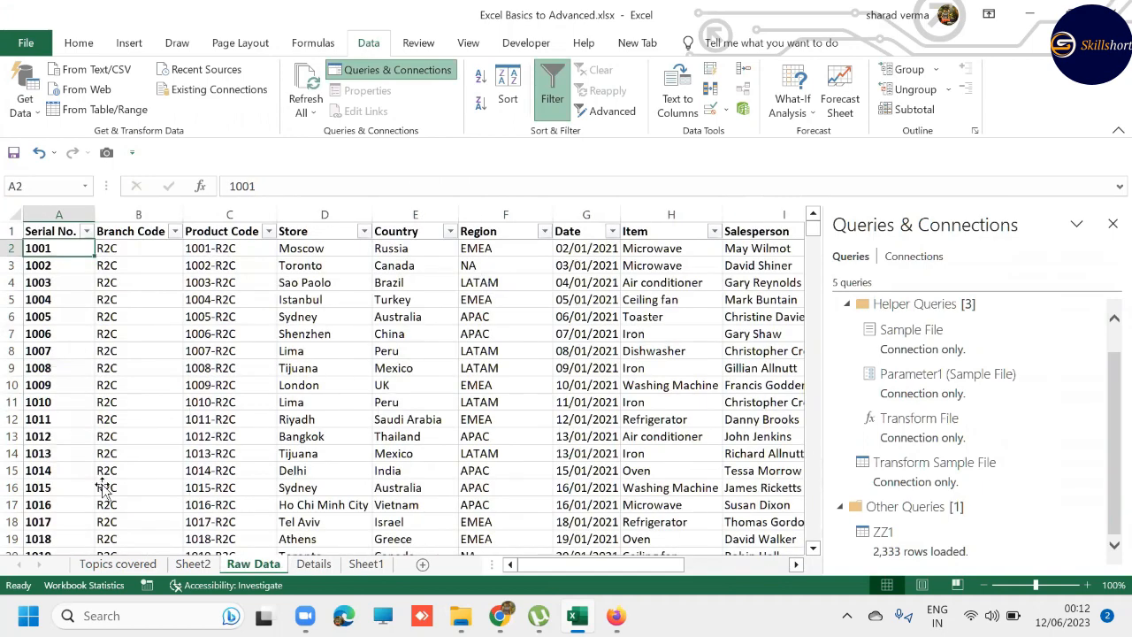
key(ctrl+shift+Down)
key(ctrl+shift+Up)
key(ctrl+Page_Down)
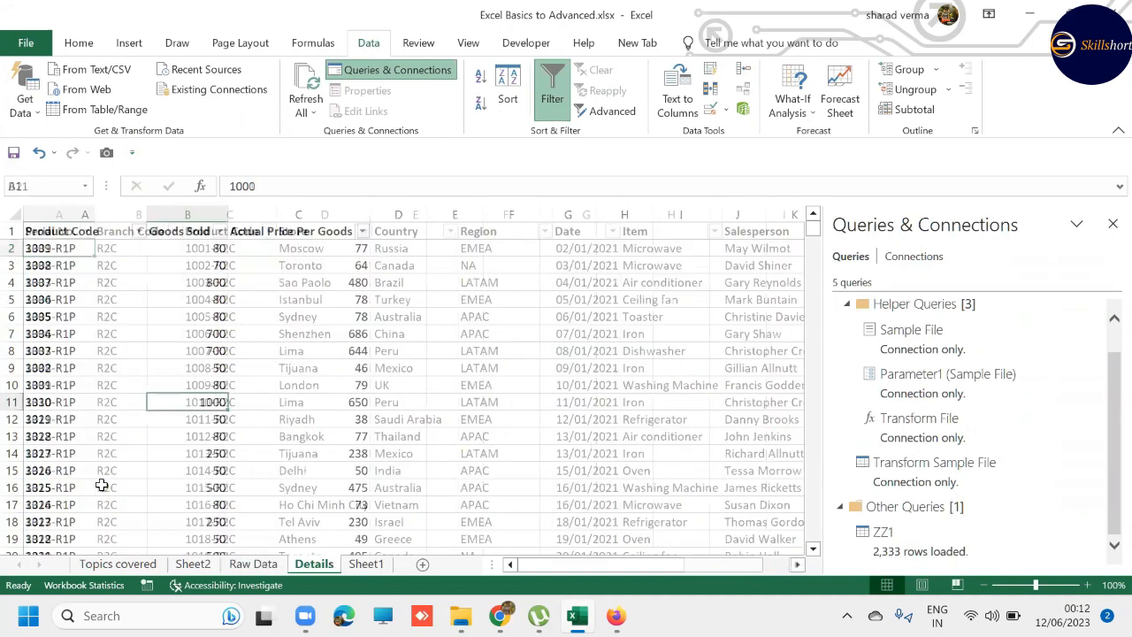
key(ctrl+Page_Down)
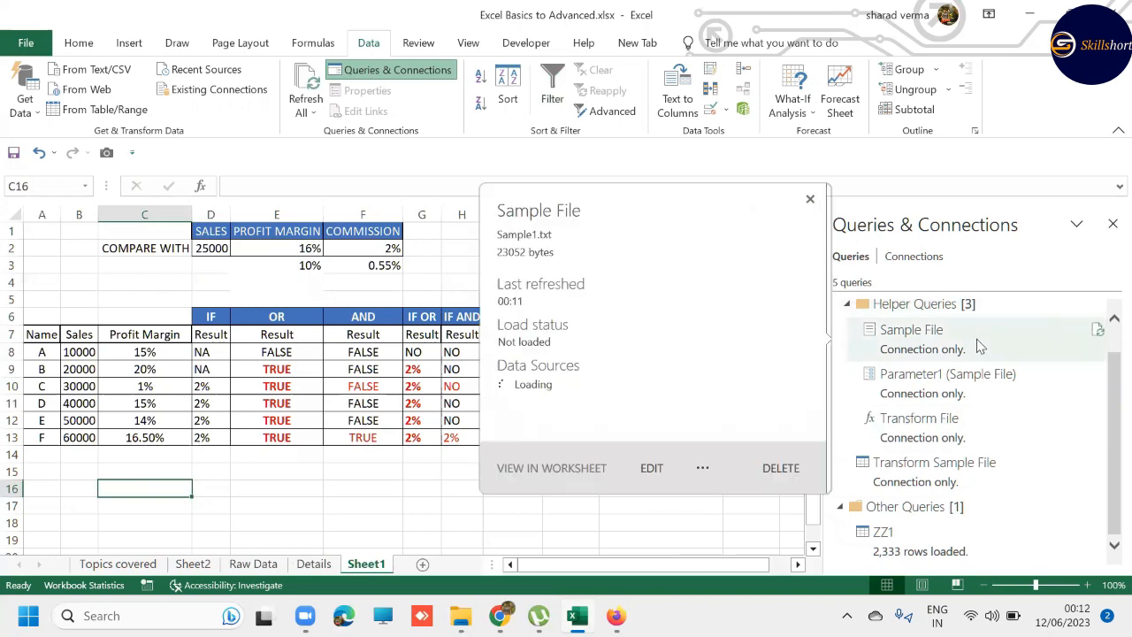
mouse_move(909, 493)
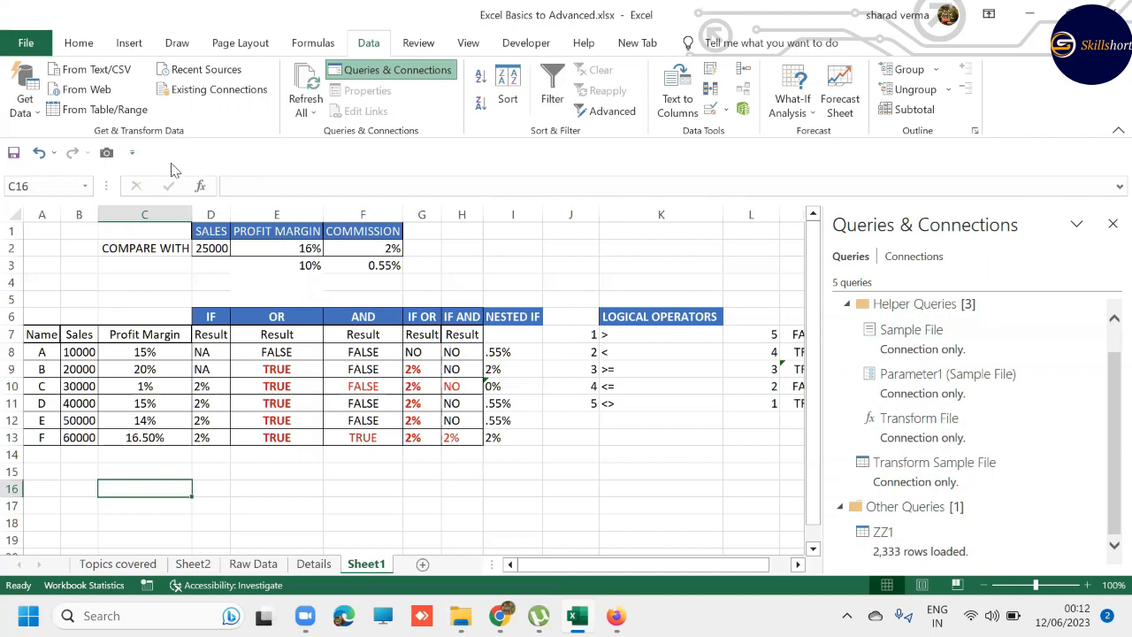
- Import the text file Sample4.txt from the ZZ2 folder and open its data in the Power Query Editor for transformation
click(22, 107)
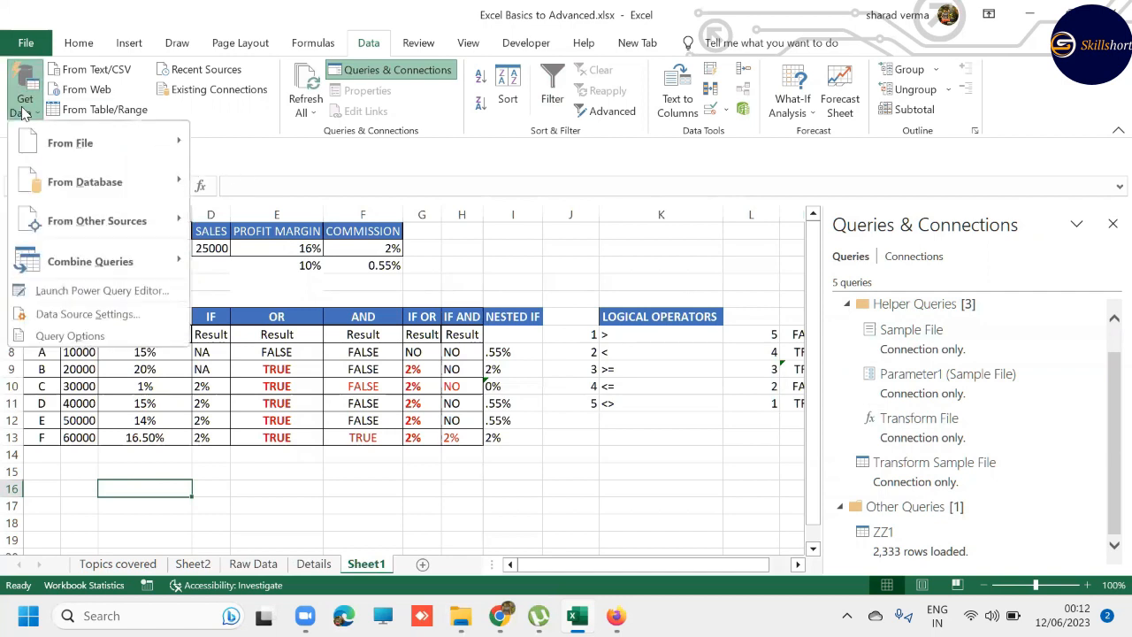
mouse_move(86, 147)
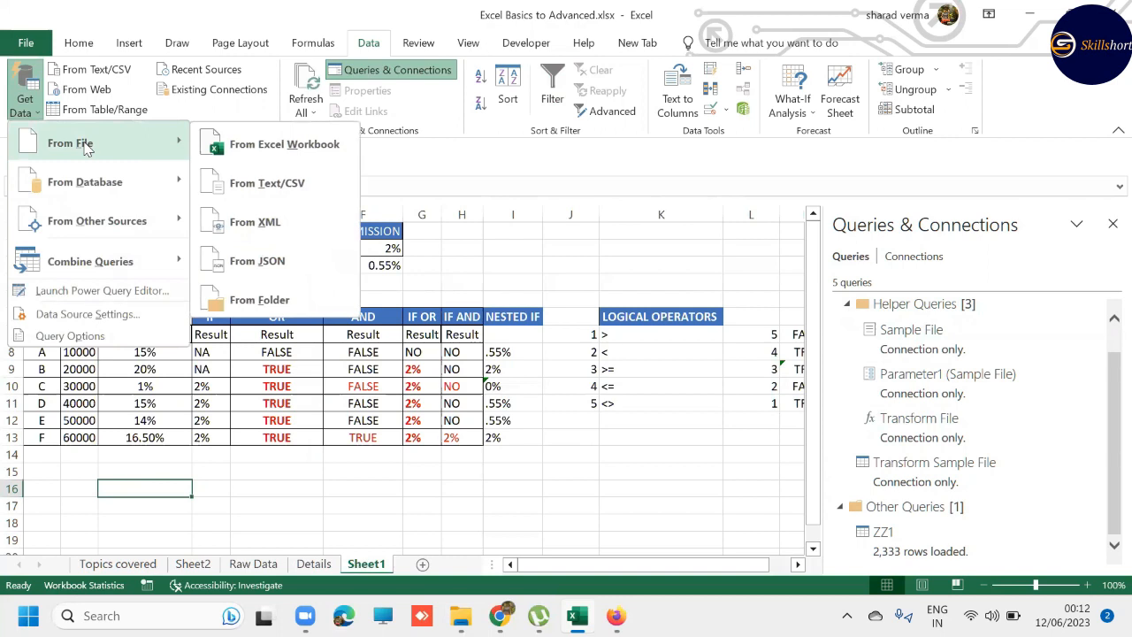
click(303, 186)
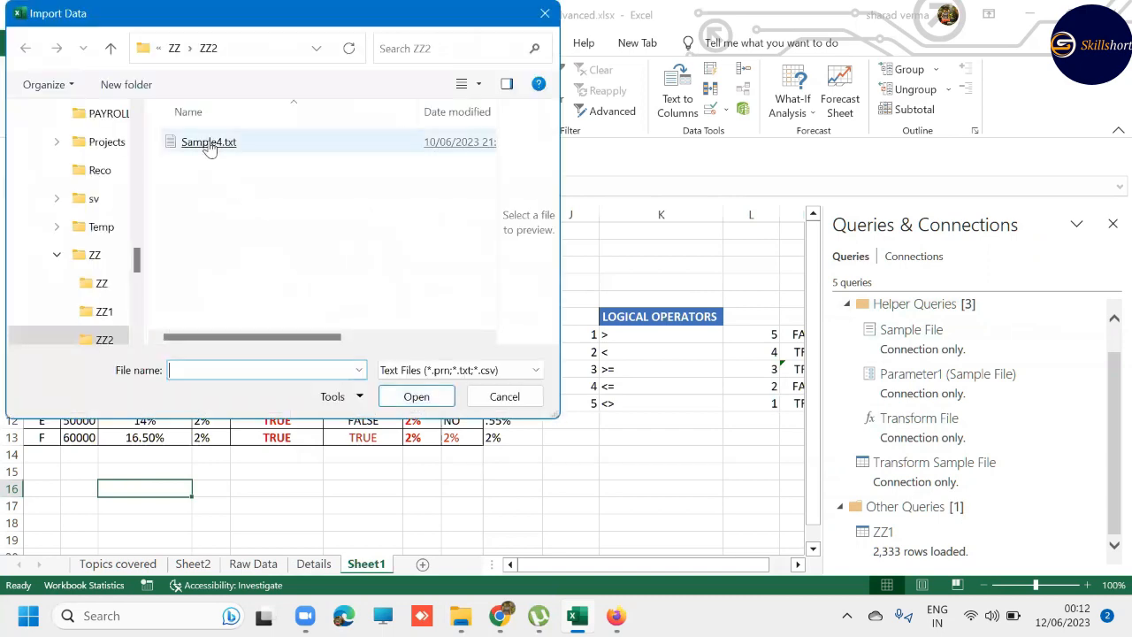
double_click(209, 143)
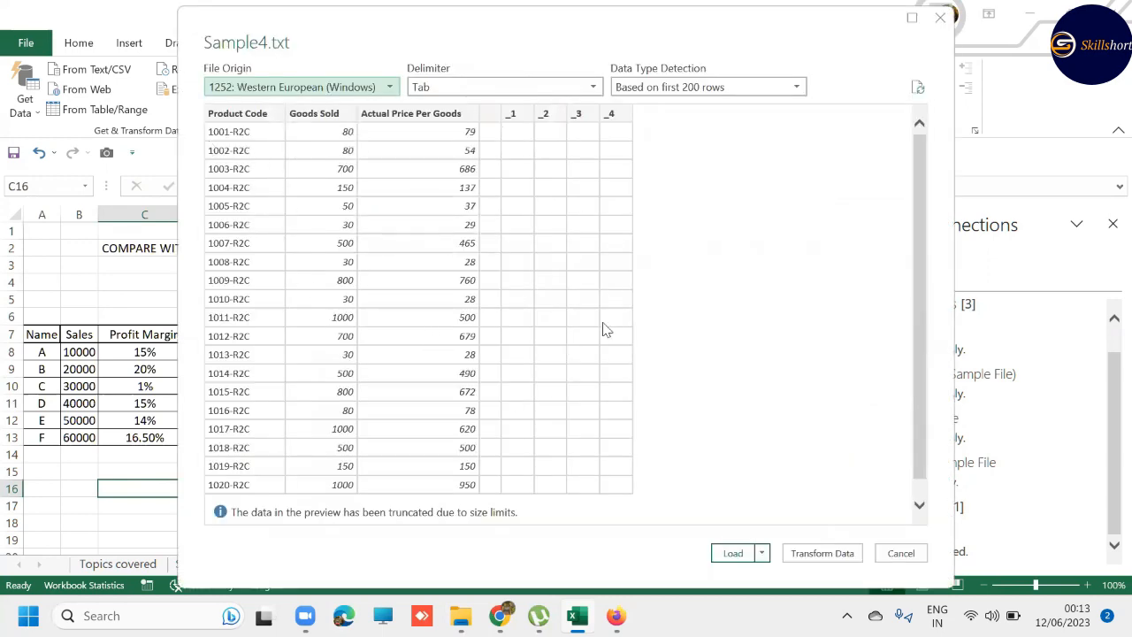
click(807, 559)
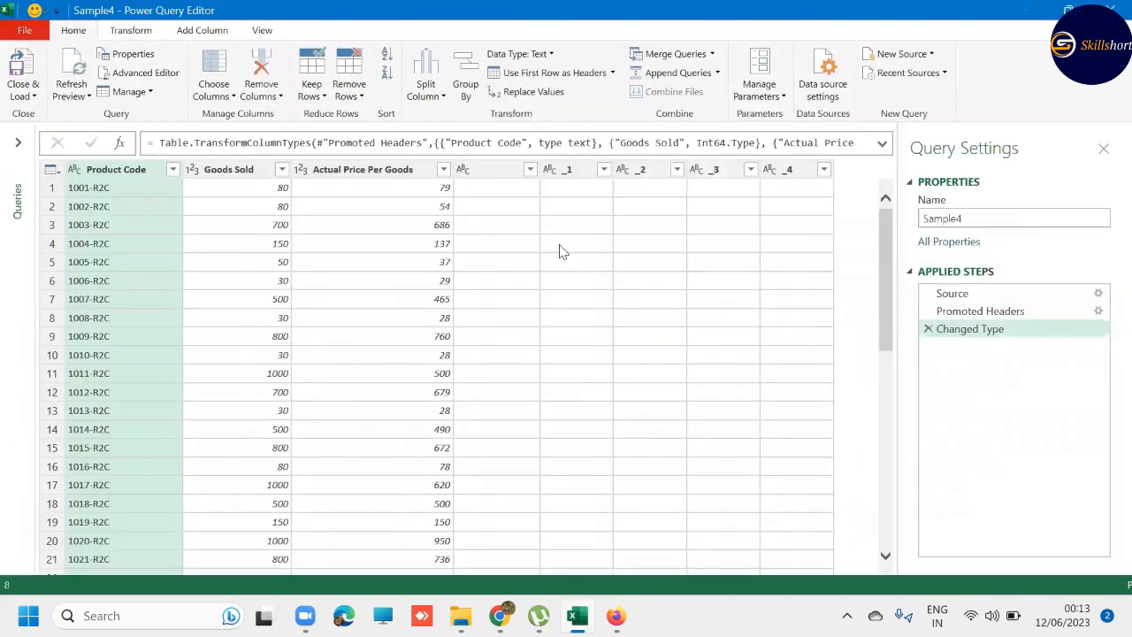
- Remove the five empty columns after Actual Price Per Goods, from the unnamed one through _4, in the Sample4 query
click(485, 184)
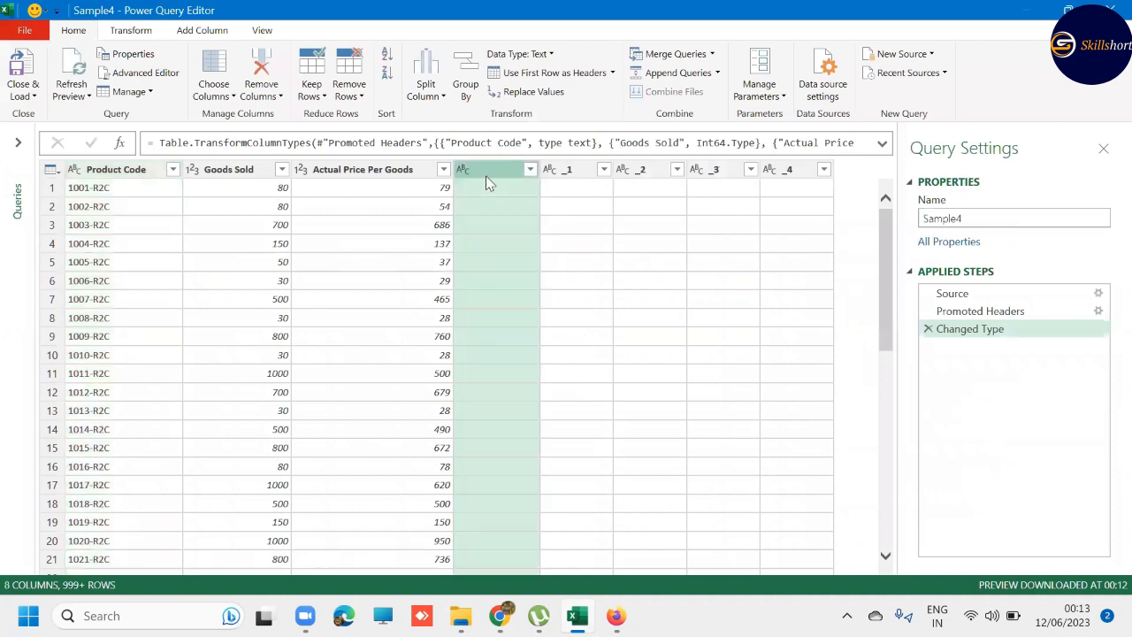
ctrl+click(551, 171)
ctrl+click(637, 169)
ctrl+click(723, 168)
ctrl+click(769, 169)
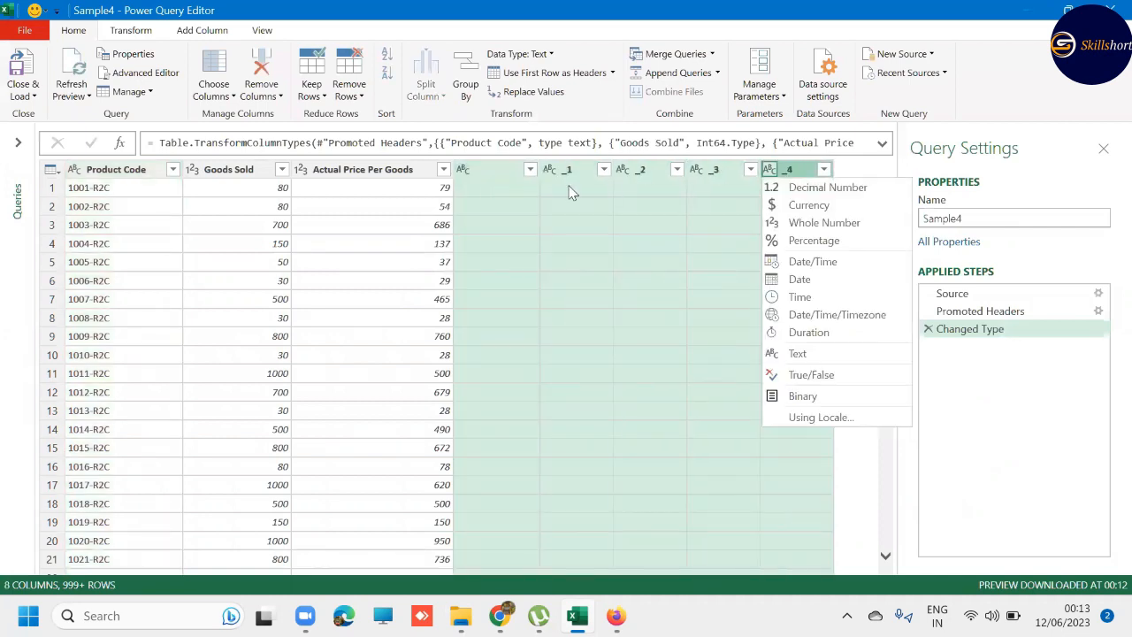
right_click(501, 173)
click(573, 201)
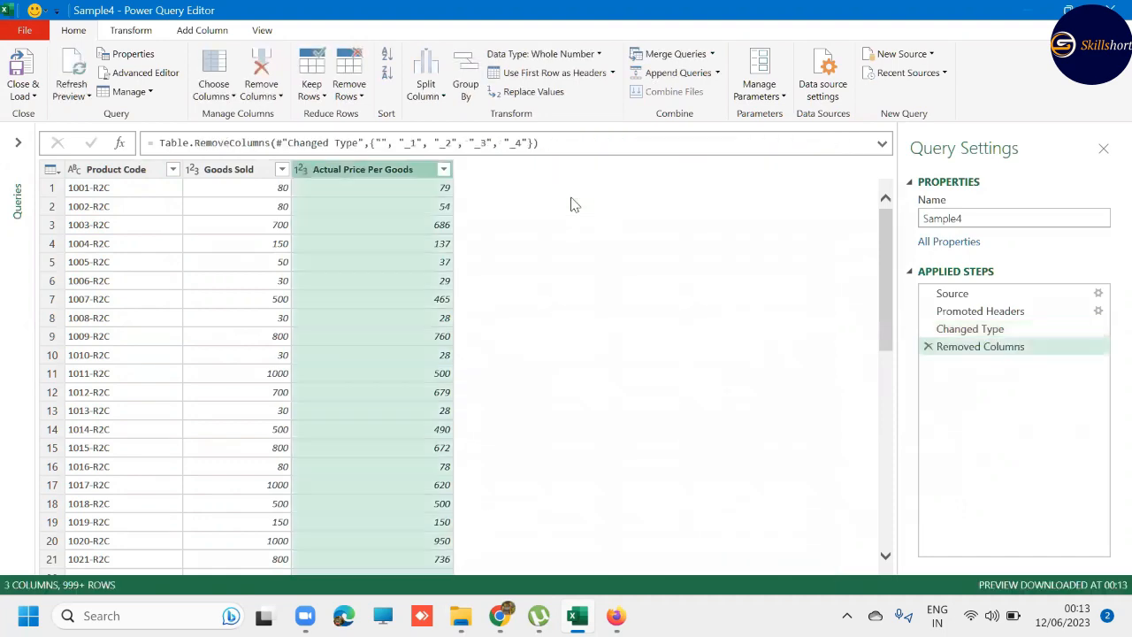
- Close the query editor and load Sample4 as a connection only, adding its data to the Data Model
click(15, 94)
click(79, 130)
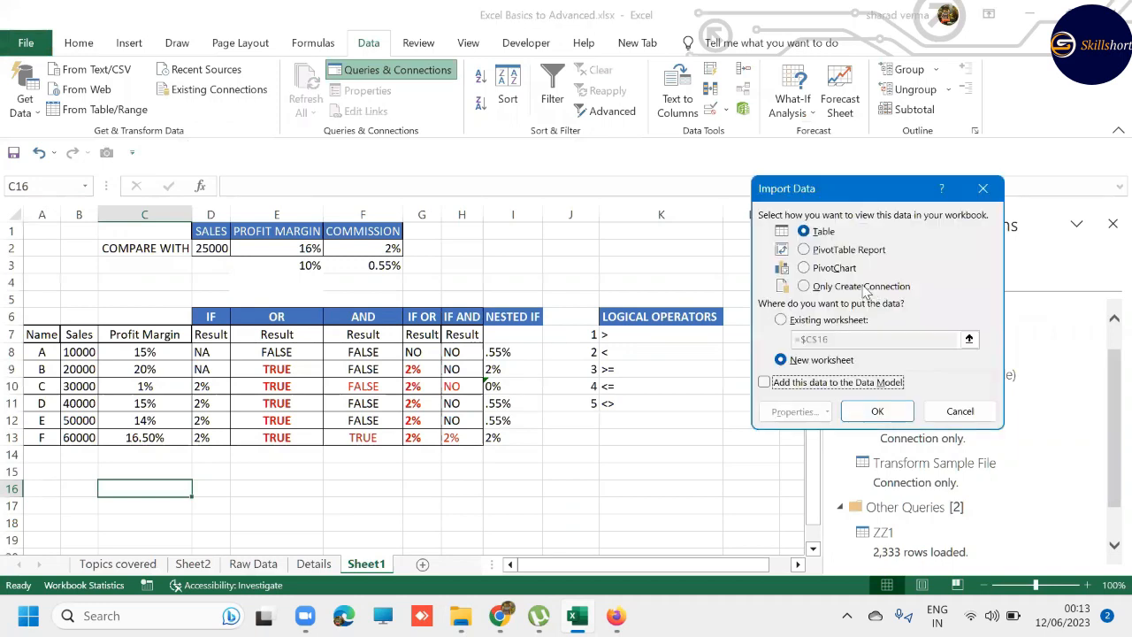
click(863, 288)
click(775, 383)
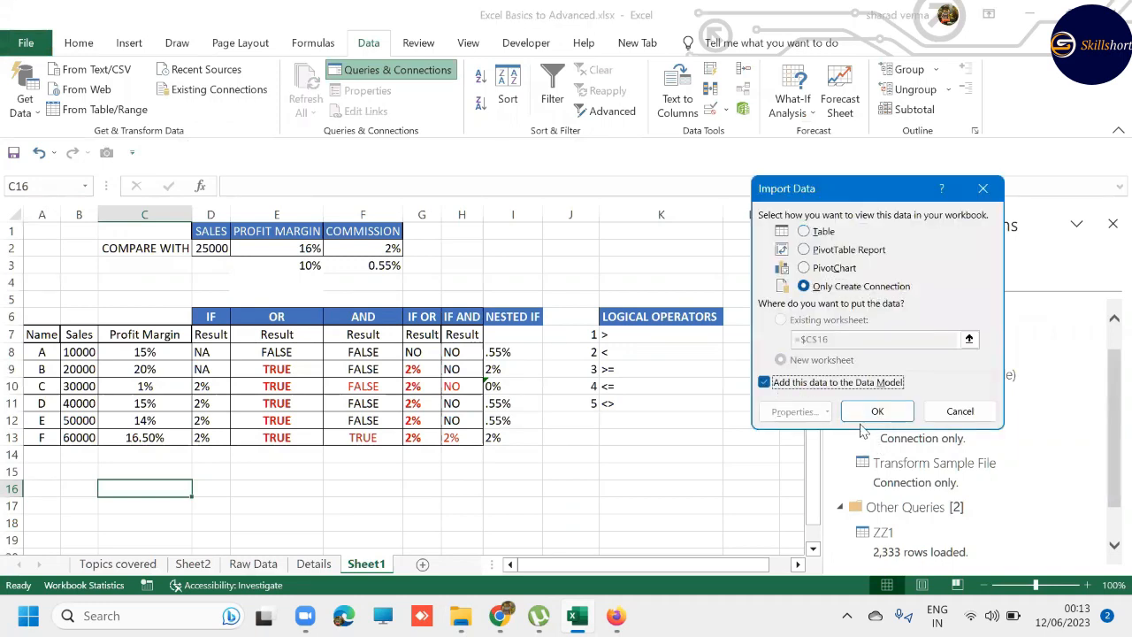
click(872, 413)
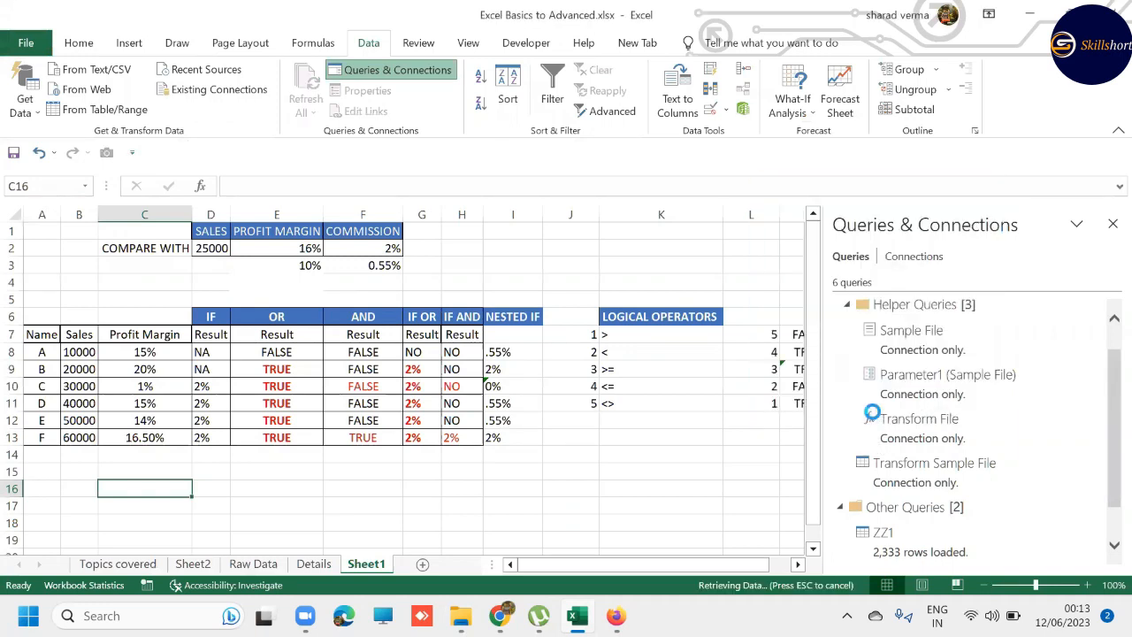
- Preview the data loaded by the Sample4 and ZZ1 queries and check the workbook's Data Model connection
mouse_move(874, 419)
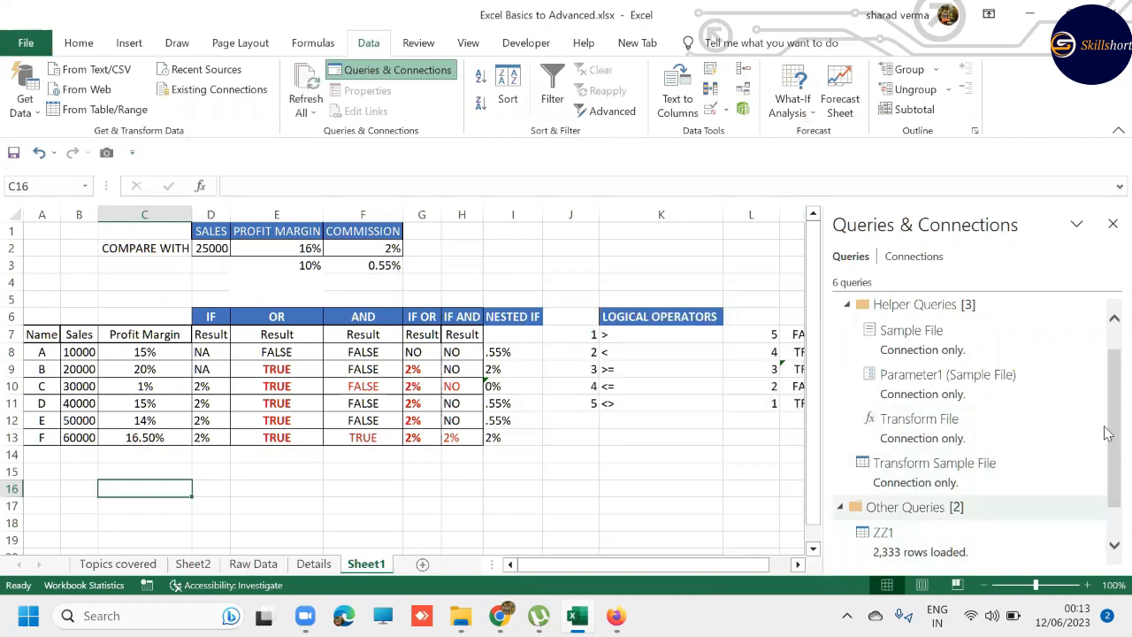
drag(1105, 400, 1108, 459)
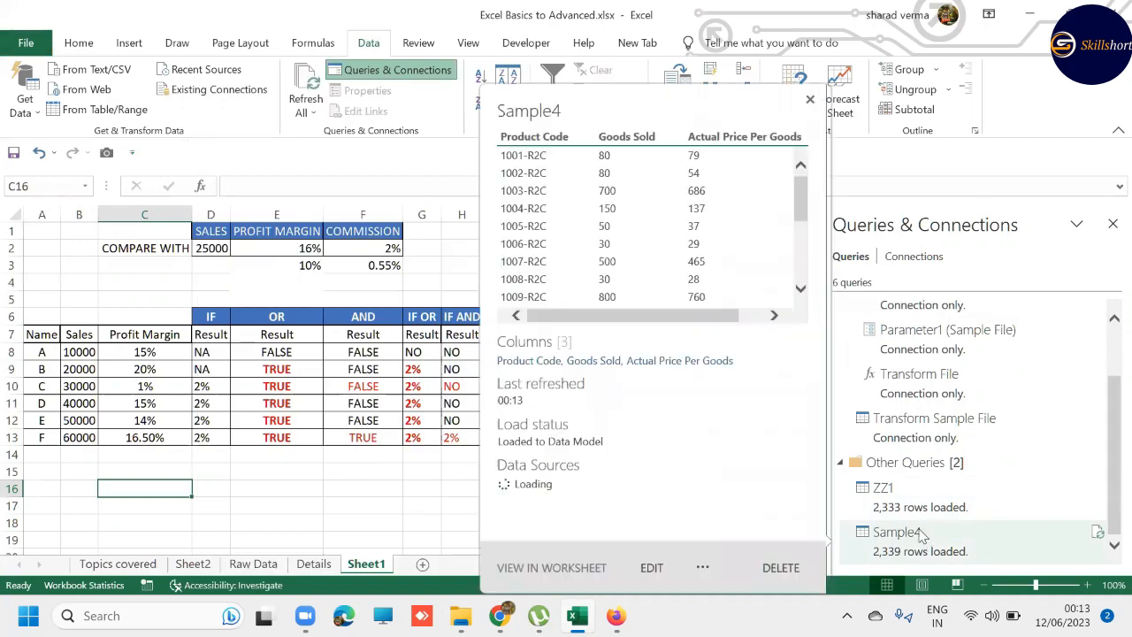
mouse_move(911, 513)
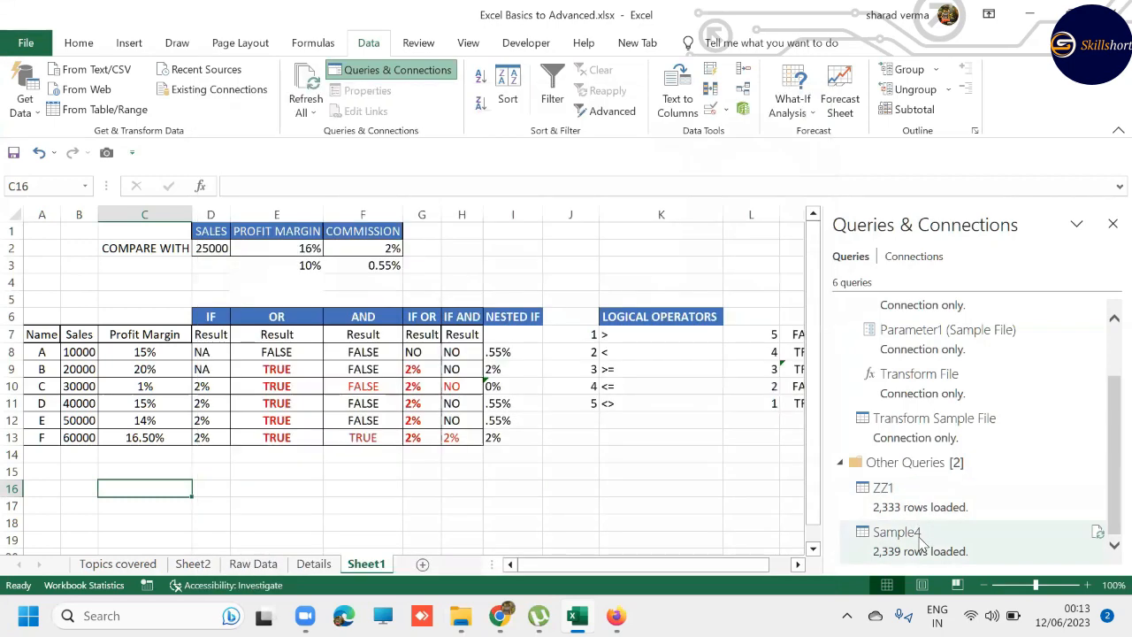
click(884, 507)
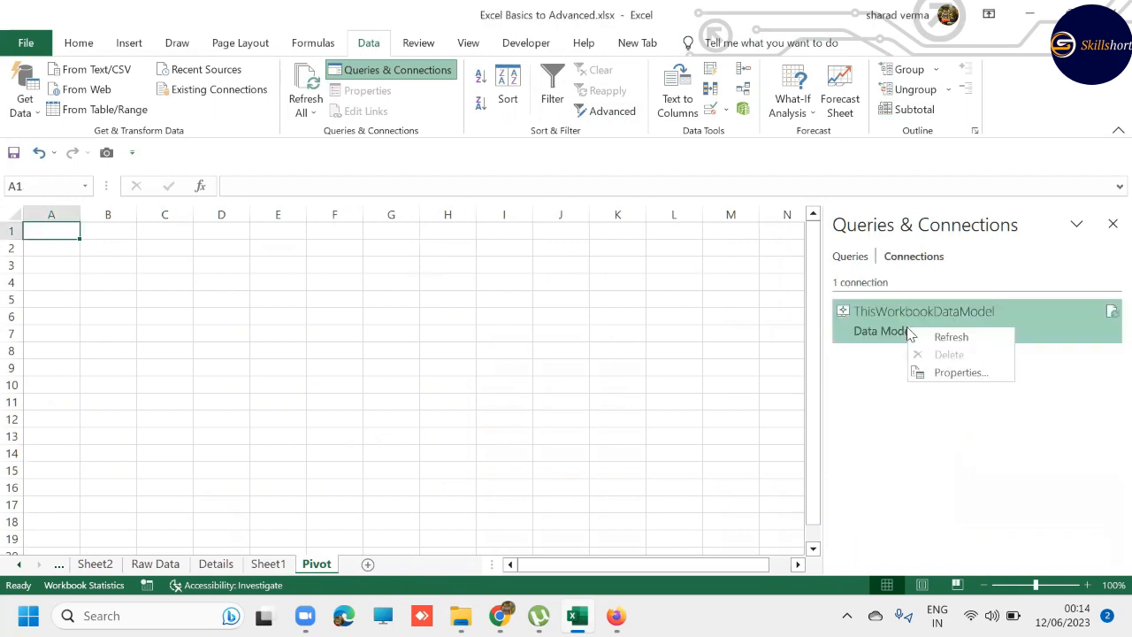
click(931, 335)
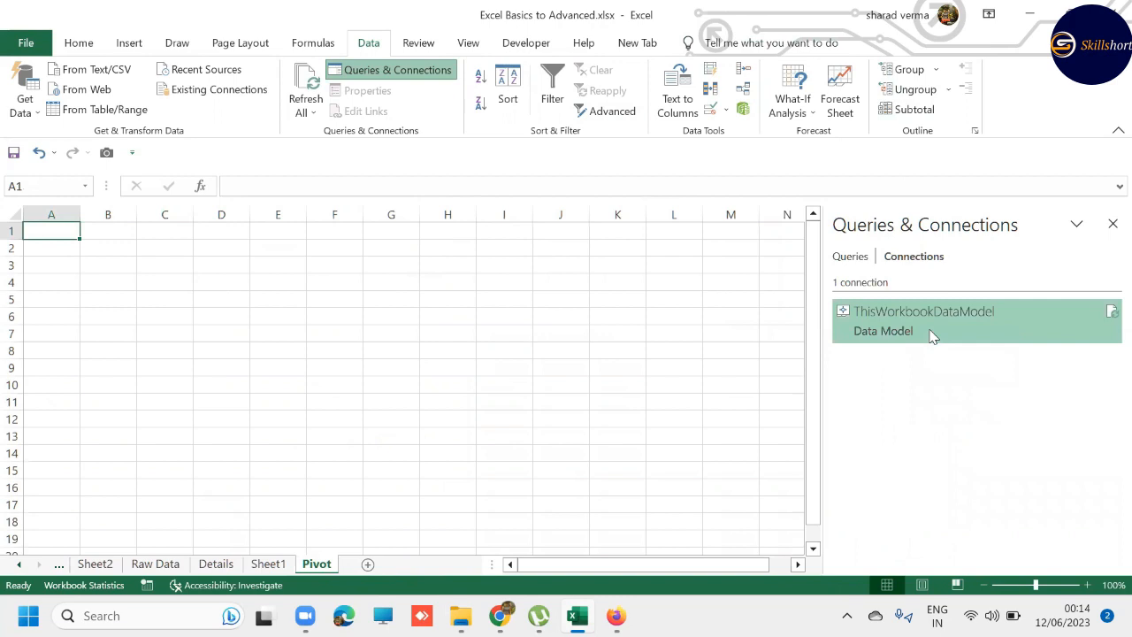
click(852, 257)
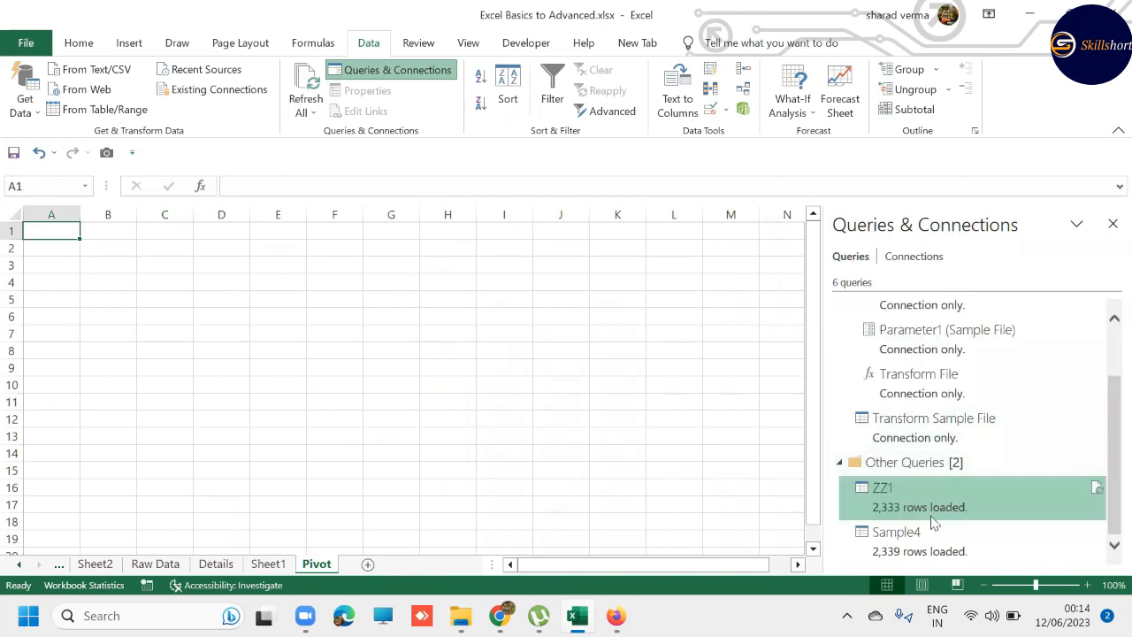
mouse_move(896, 370)
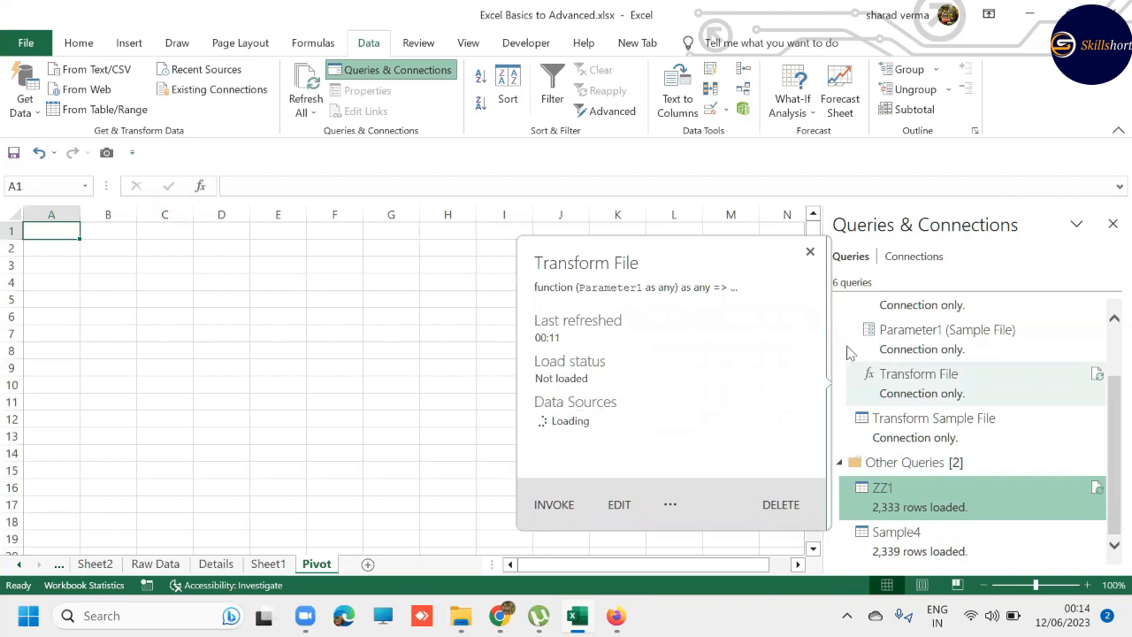
- Enable the Microsoft Power Pivot for Excel COM add-in through the Excel add-in options
click(25, 46)
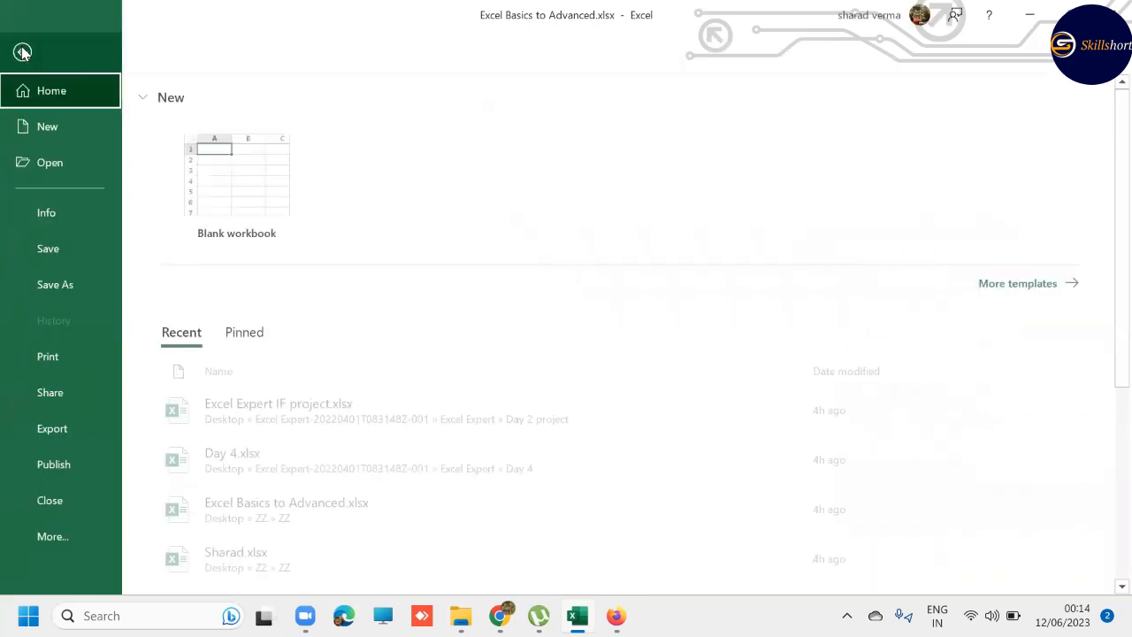
click(53, 536)
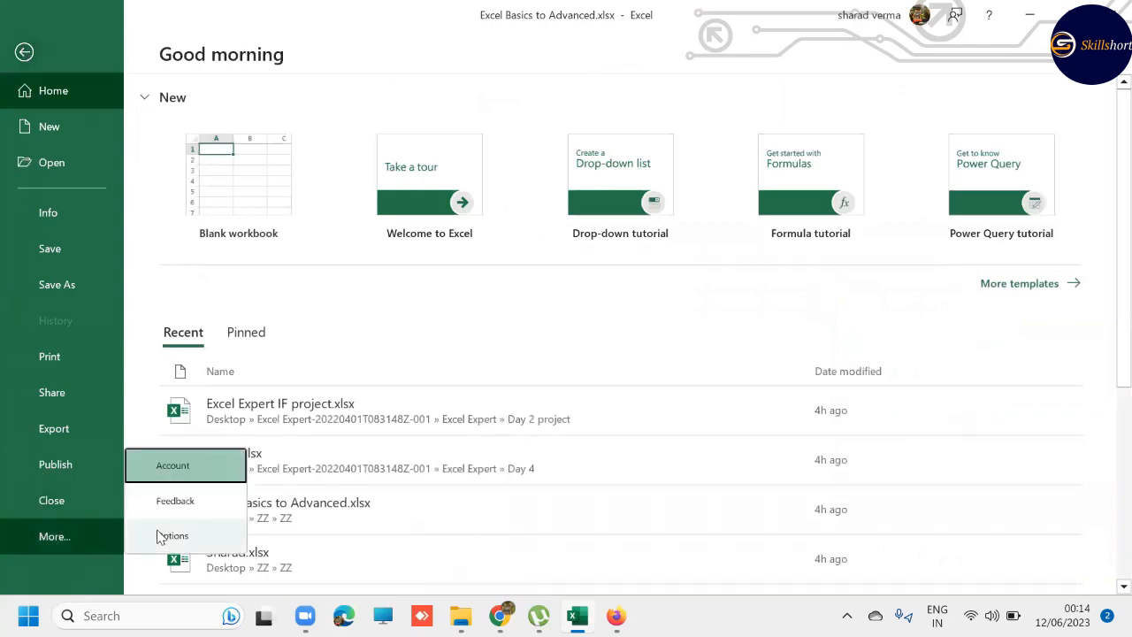
click(163, 537)
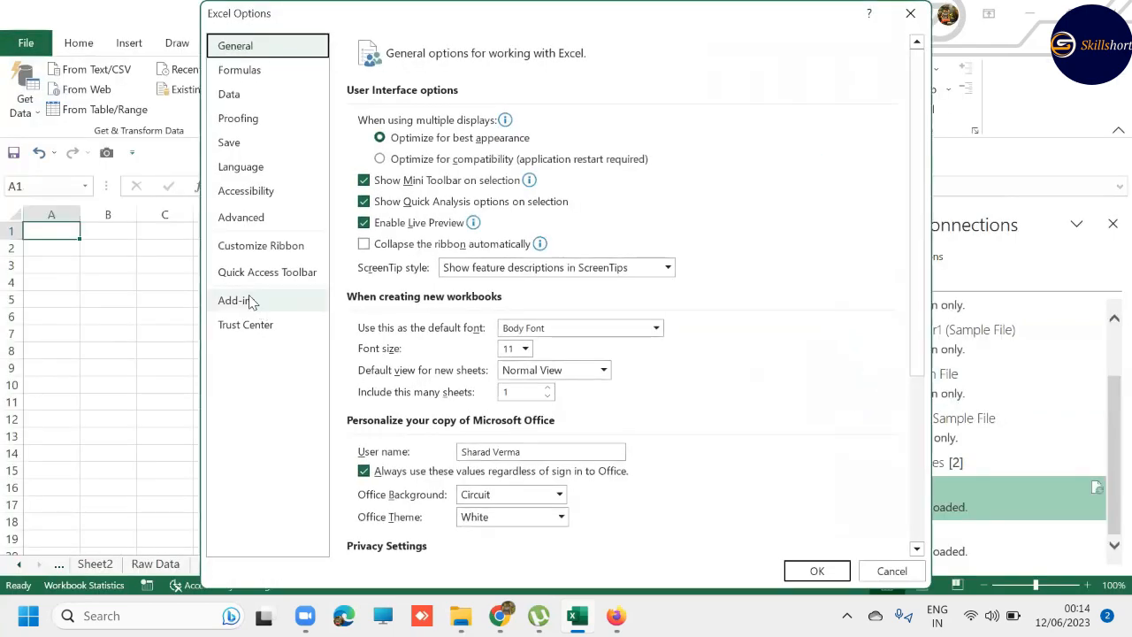
click(245, 300)
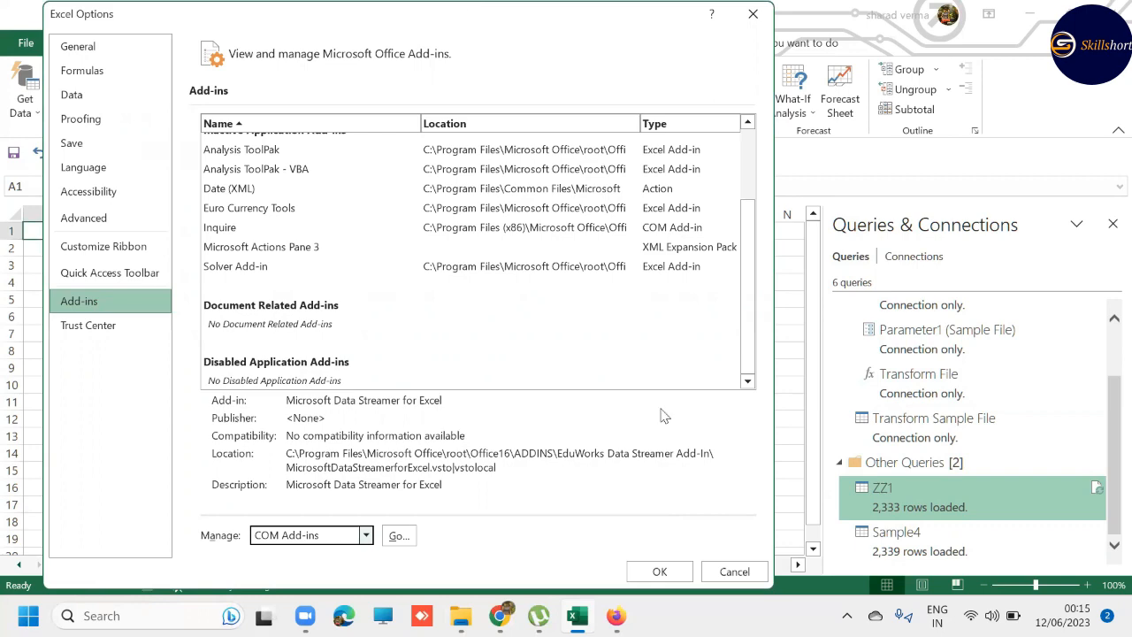
click(398, 535)
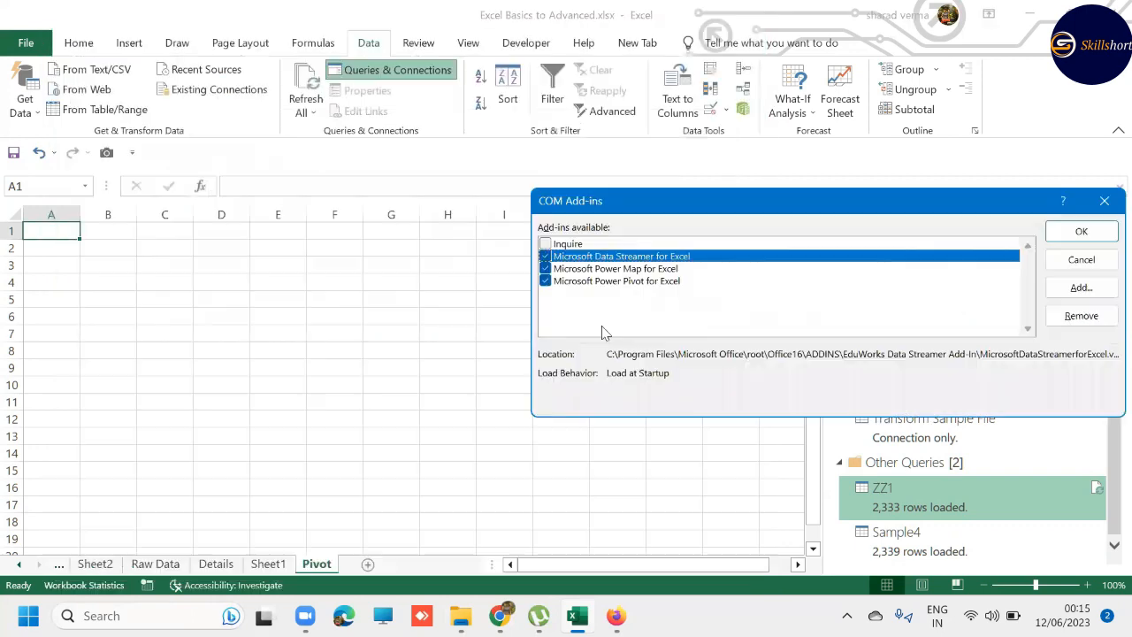
click(1081, 231)
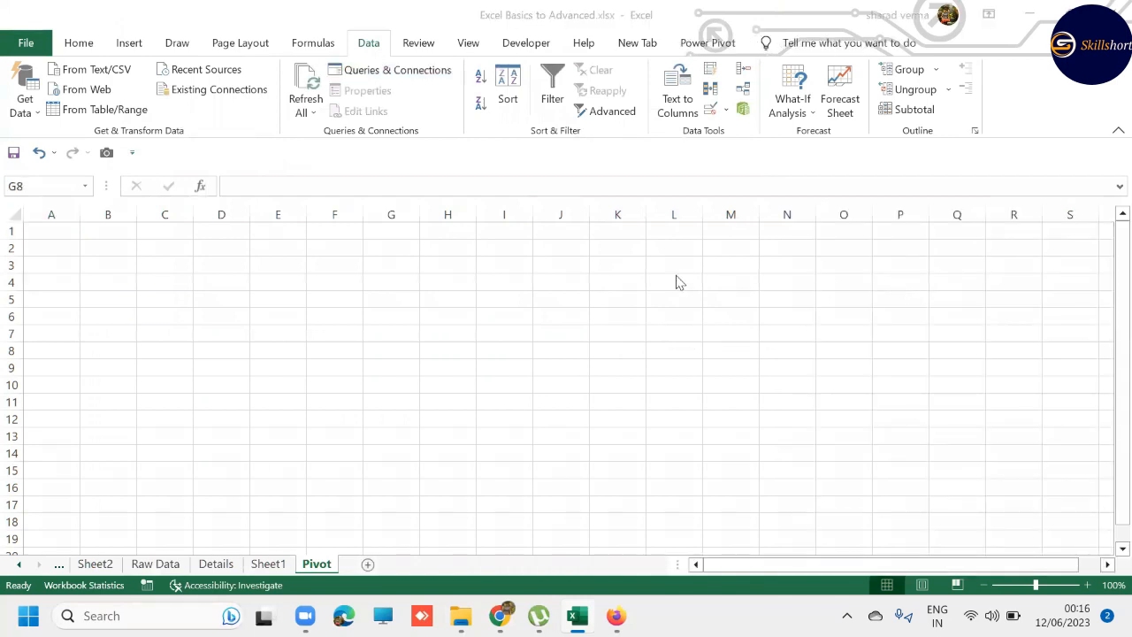
- Open the Data Model in Power Pivot and compare the columns of the ZZ1 and Sample4 tables
click(713, 43)
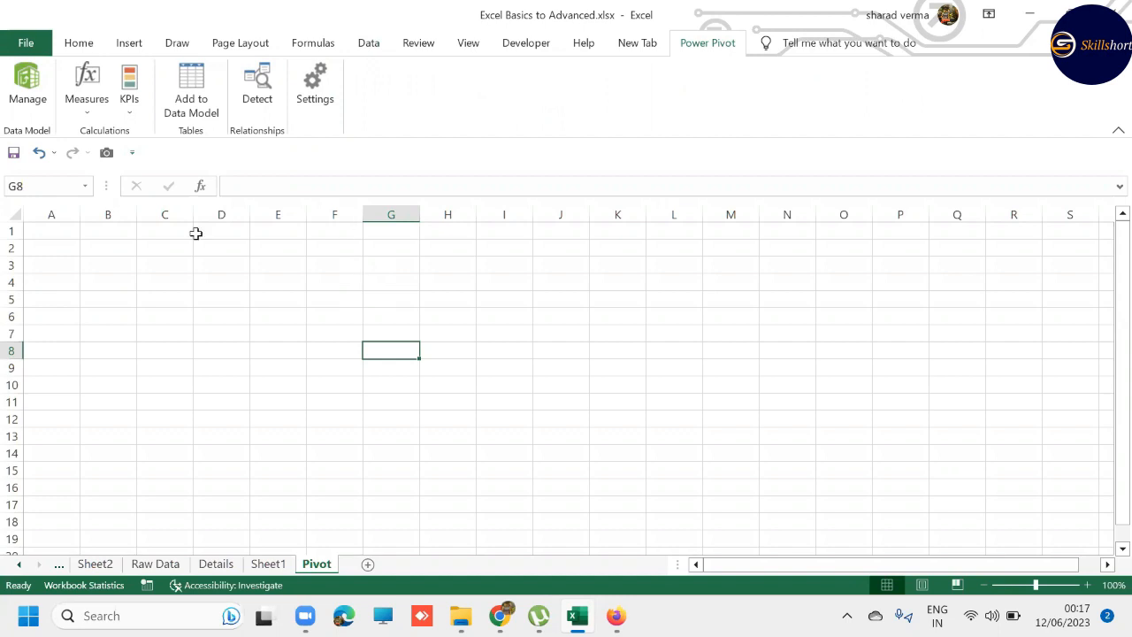
click(25, 84)
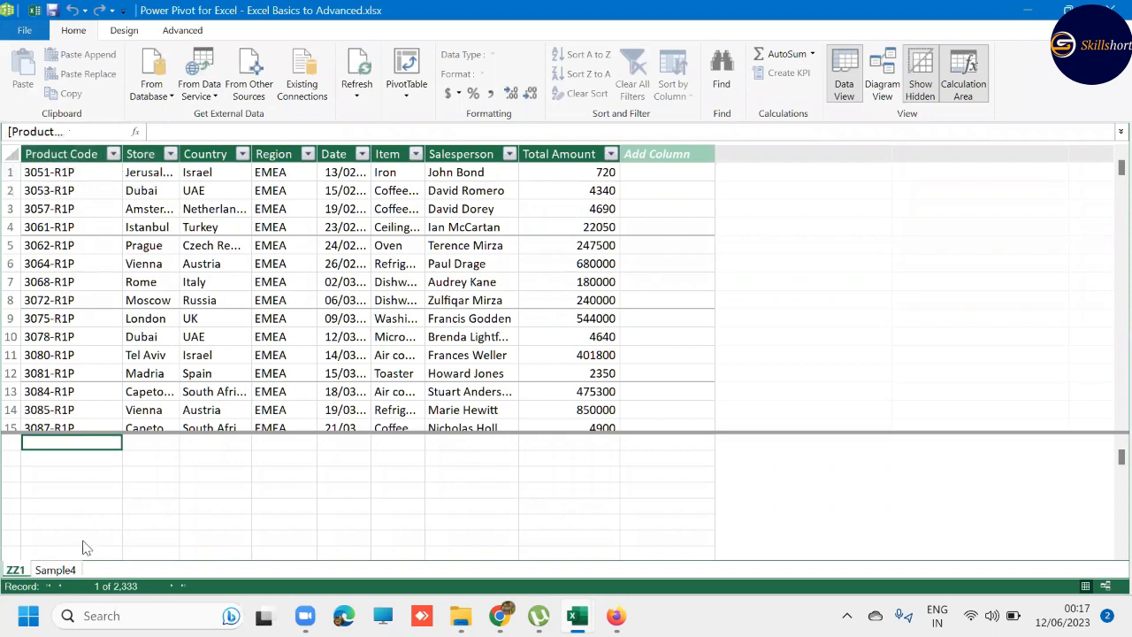
click(50, 573)
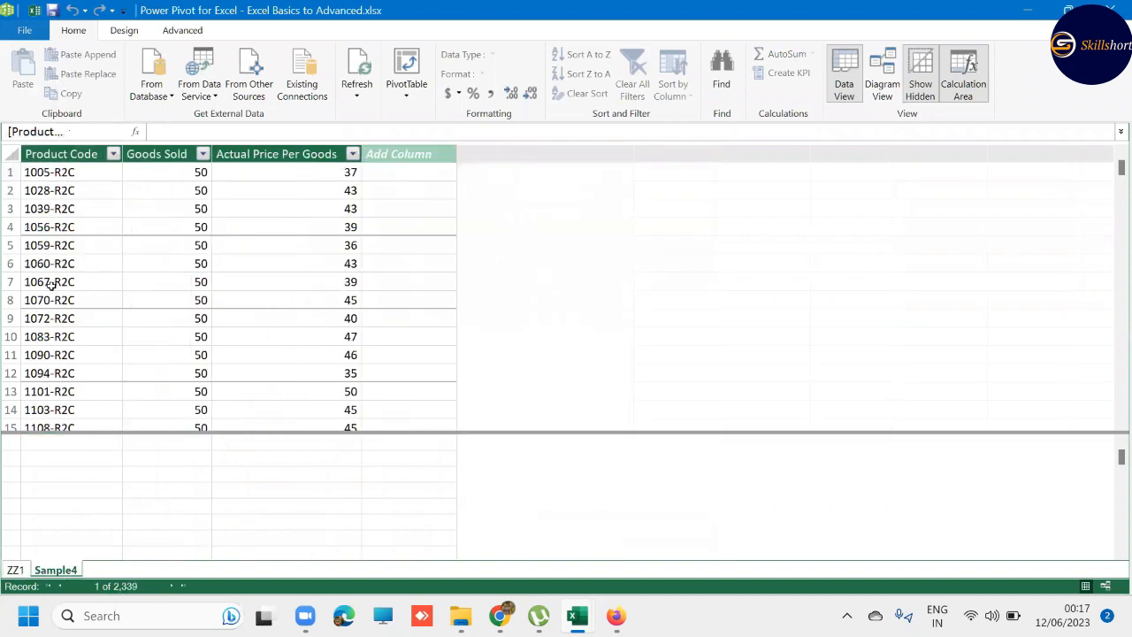
click(15, 570)
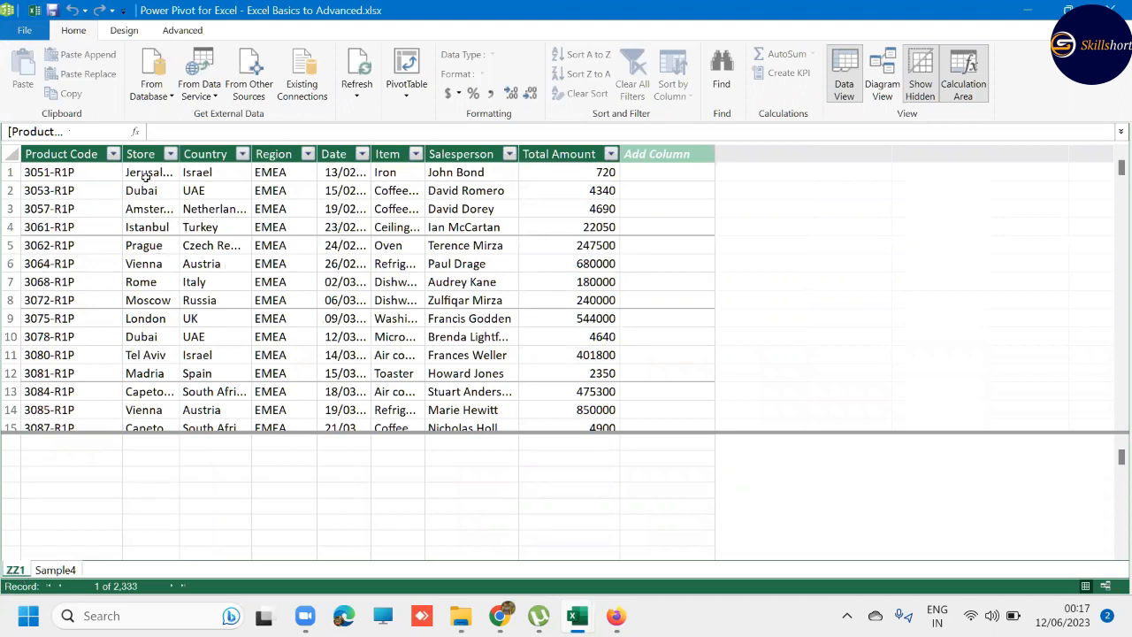
click(447, 170)
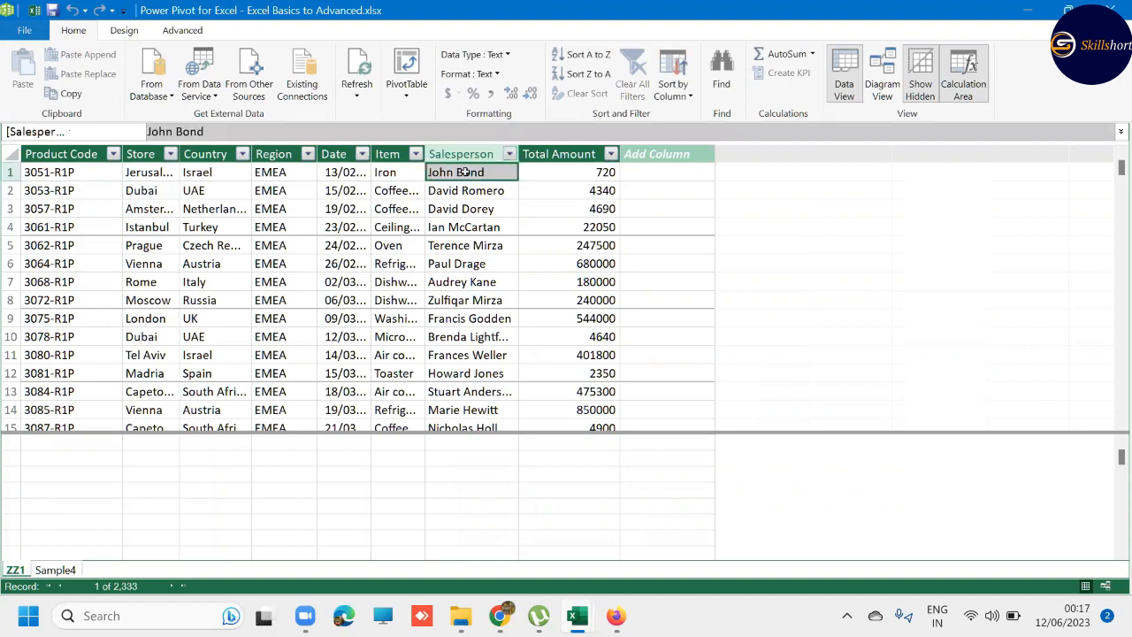
click(55, 570)
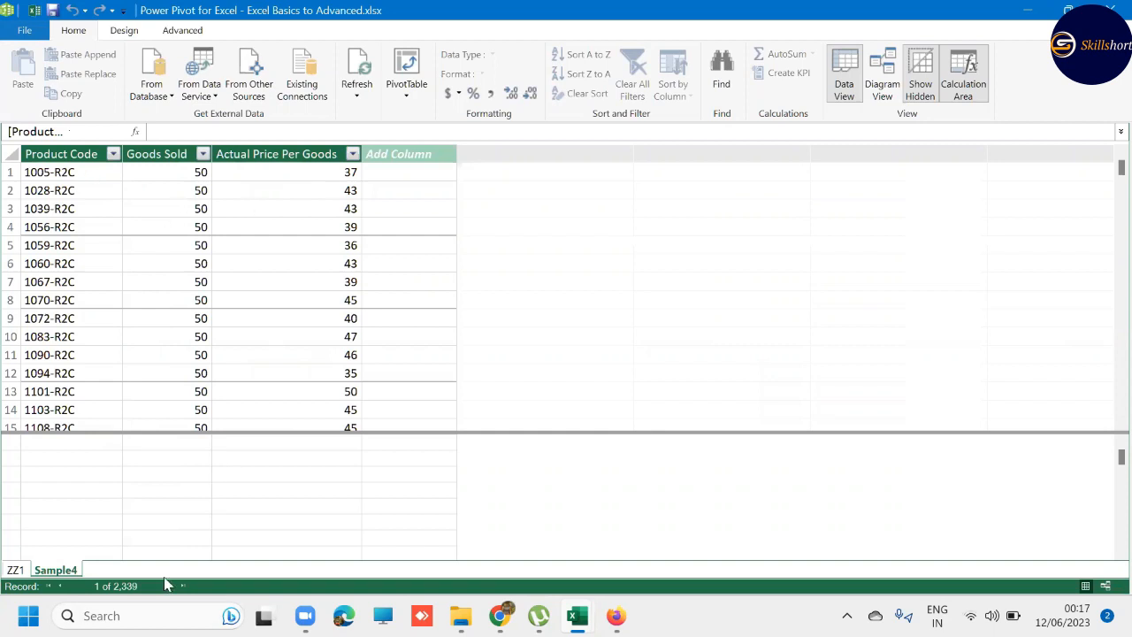
click(14, 570)
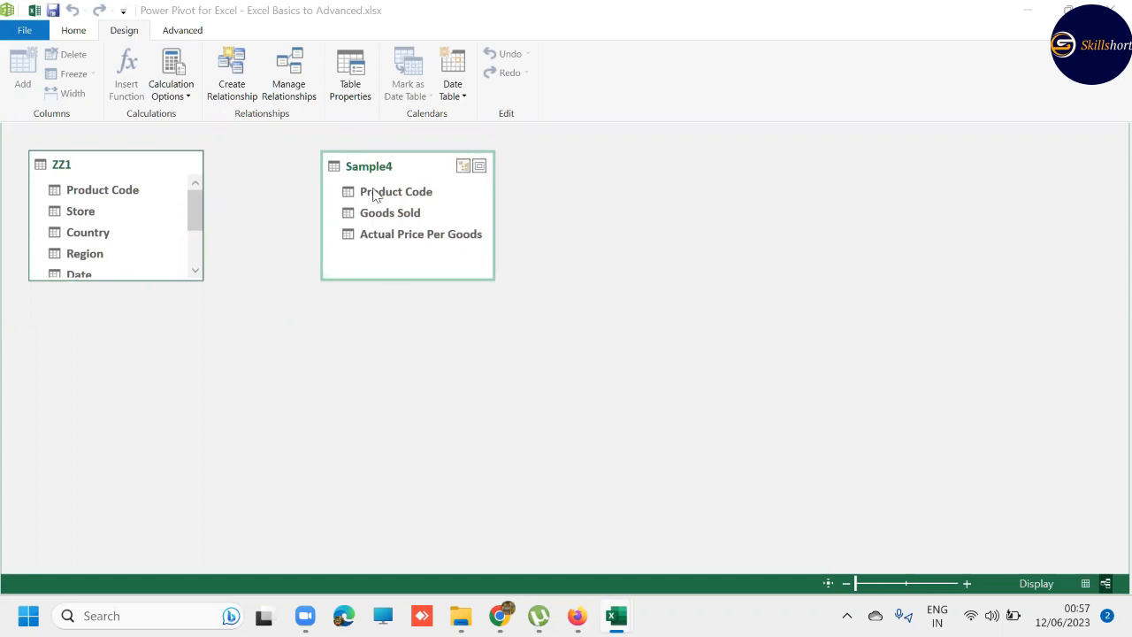
- Relate the Sample4 and ZZ1 tables through their Product Code columns and create a Data Model PivotTable on a new worksheet
drag(372, 189, 113, 199)
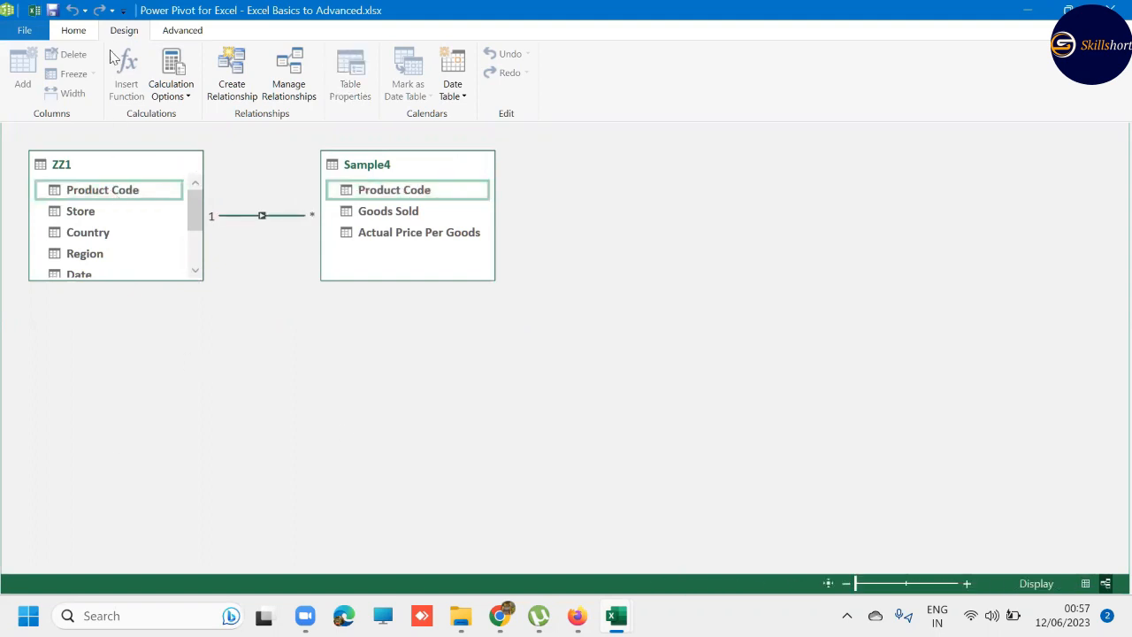
click(86, 31)
click(415, 89)
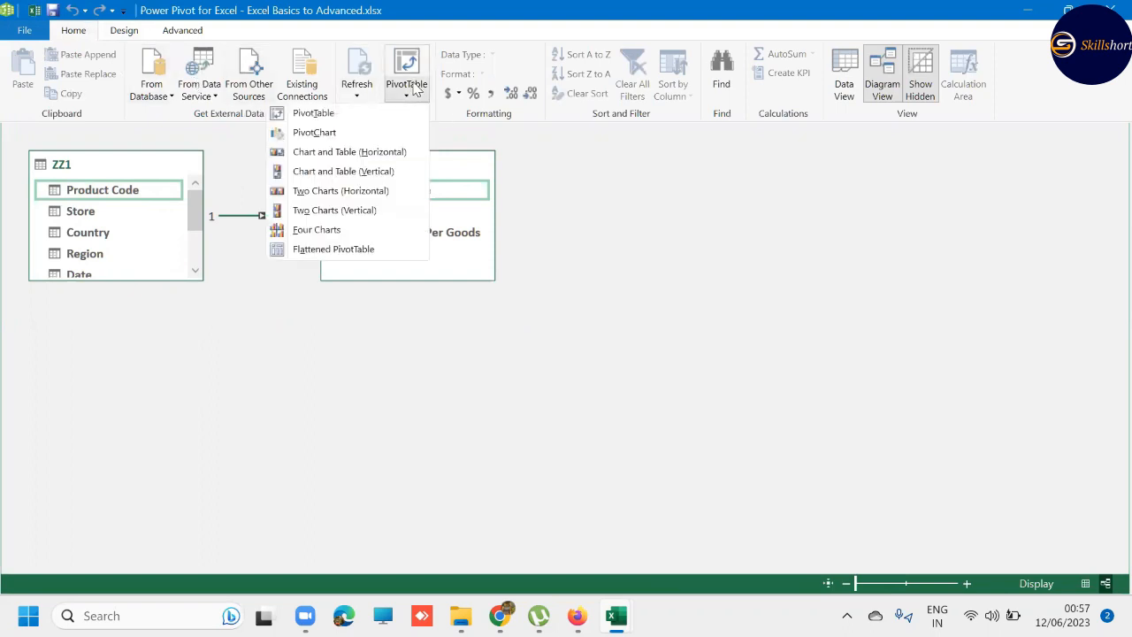
click(379, 115)
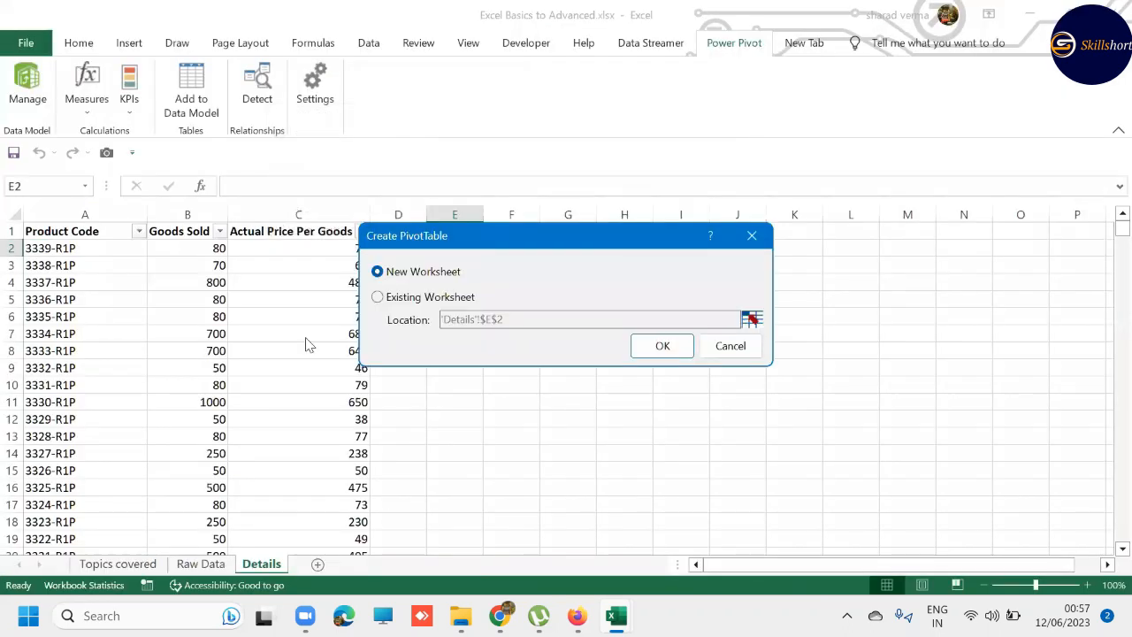
click(662, 346)
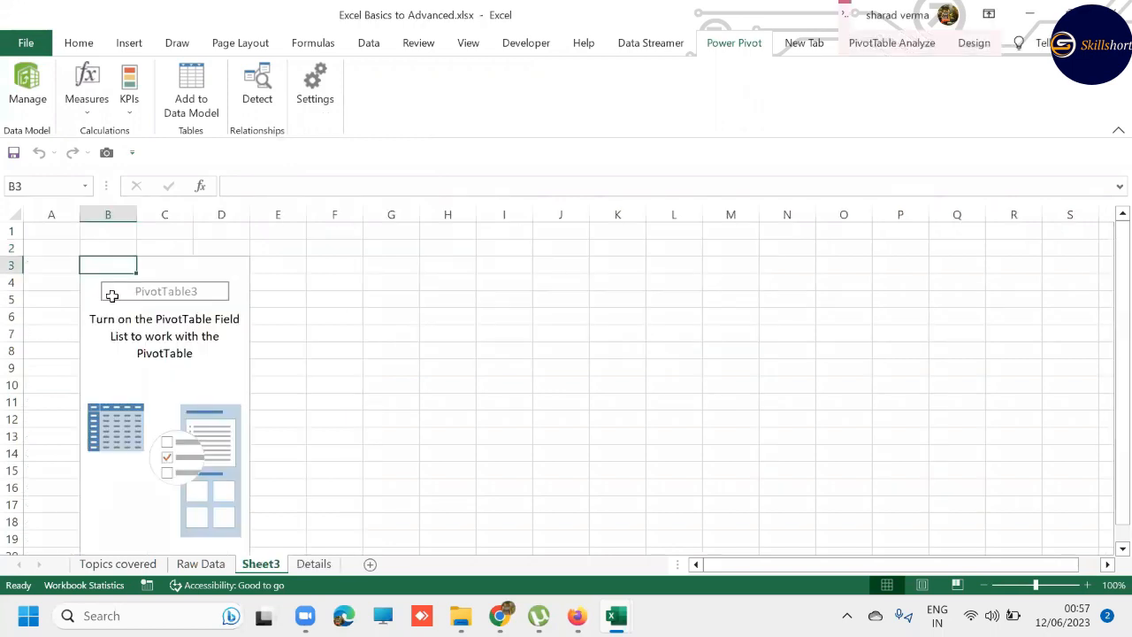
- Show the PivotTable field list, put ZZ1's Region in the rows and sum Sample4's Goods Sold and Actual Price Per Goods as values
click(878, 51)
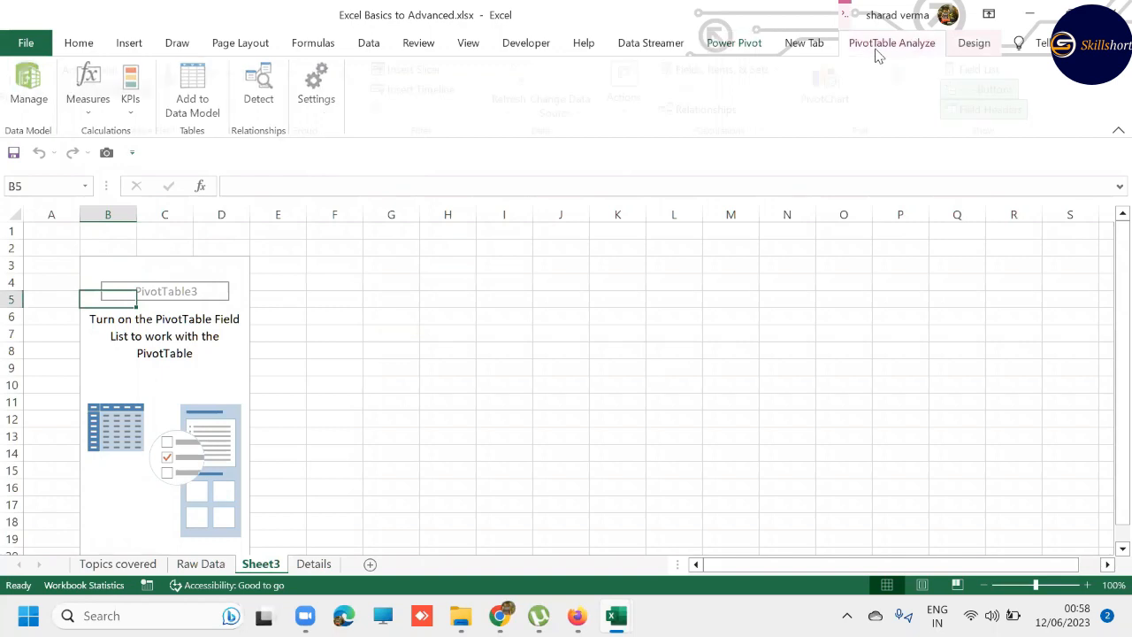
click(982, 71)
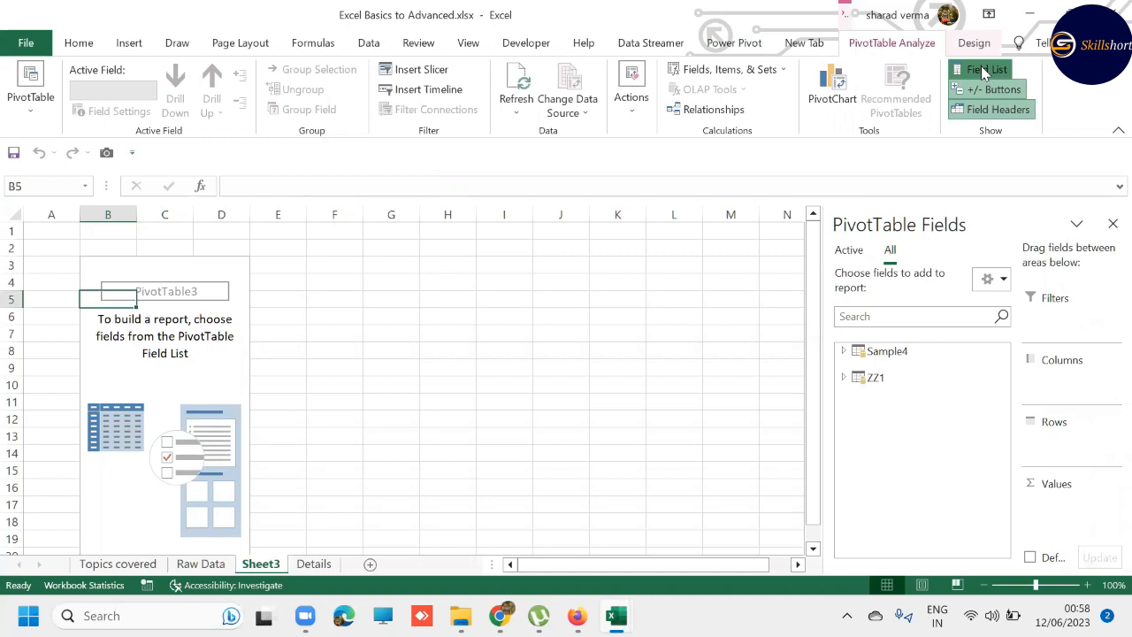
click(845, 378)
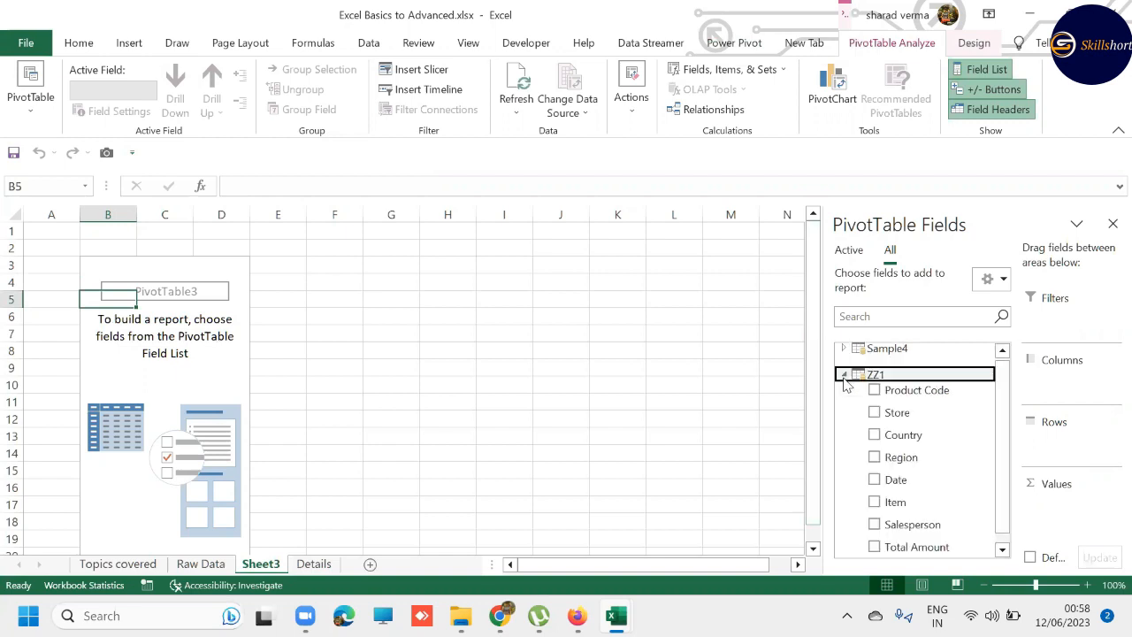
click(874, 458)
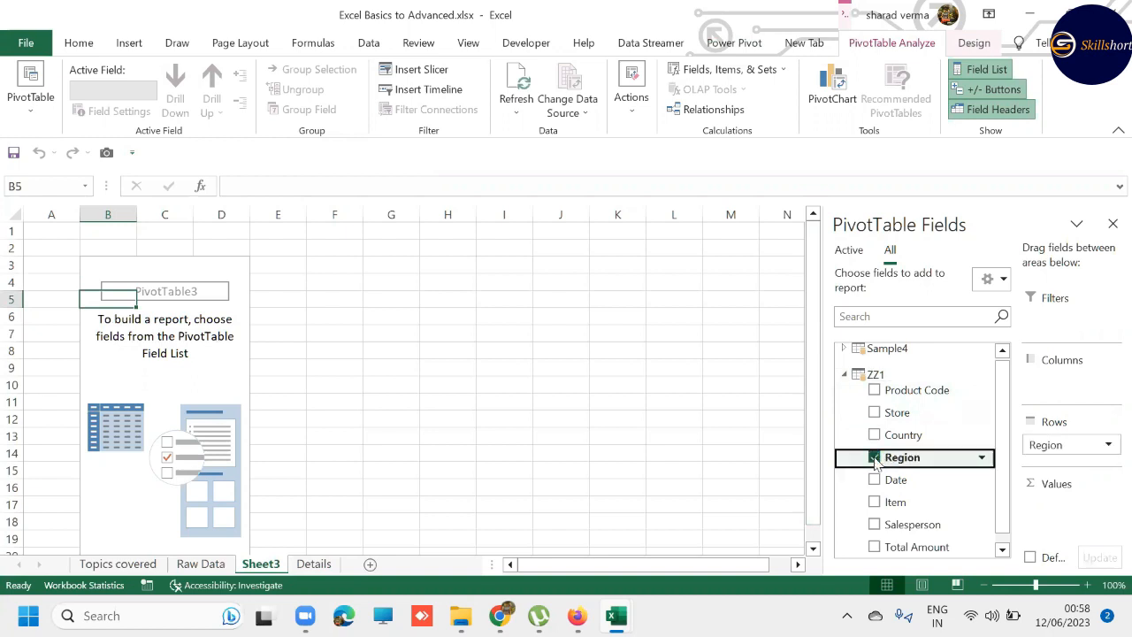
click(845, 351)
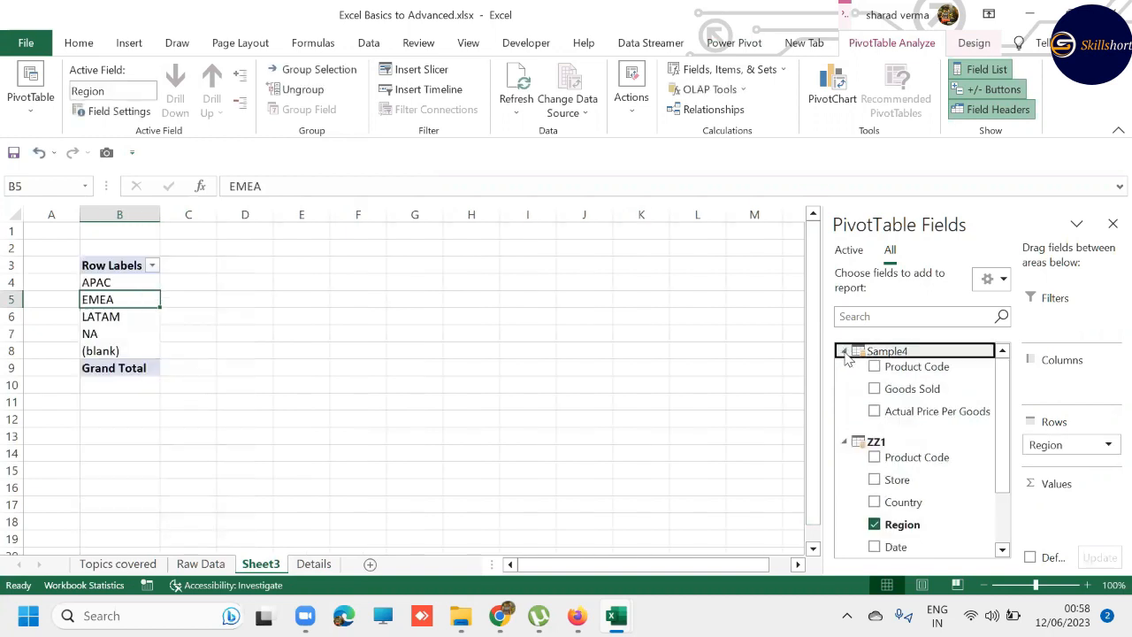
drag(912, 390, 890, 397)
click(875, 391)
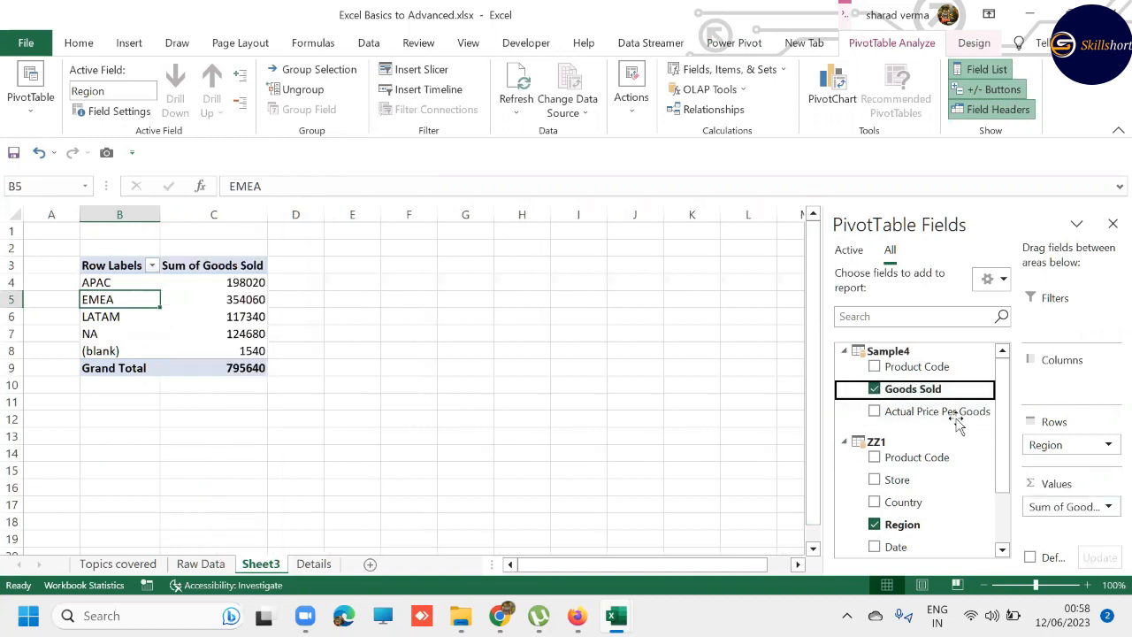
drag(917, 390, 1088, 518)
click(875, 412)
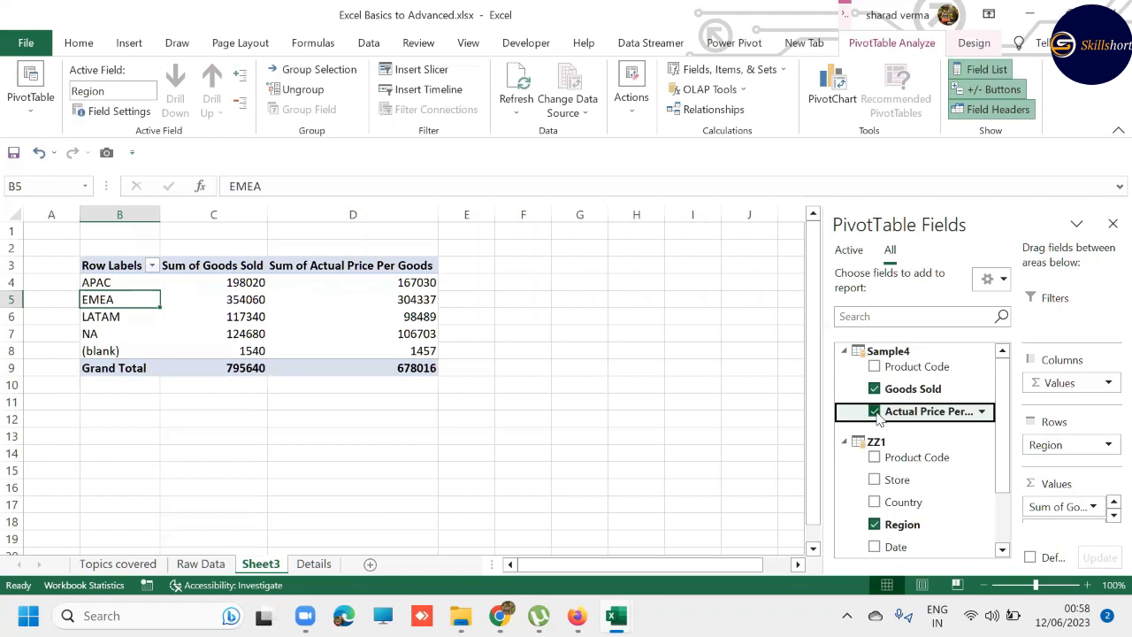
- Add ZZ1's Salesperson as a report filter and, with multiple selection enabled, limit the PivotTable to the second salesperson listed
drag(830, 316, 749, 315)
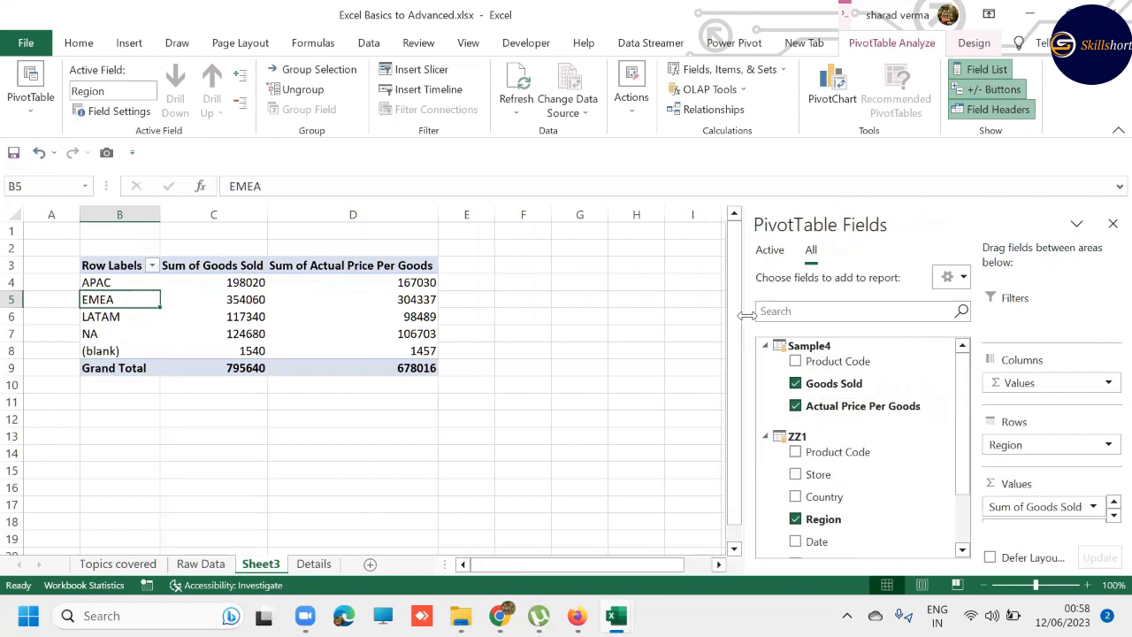
scroll(836, 478, down, 1)
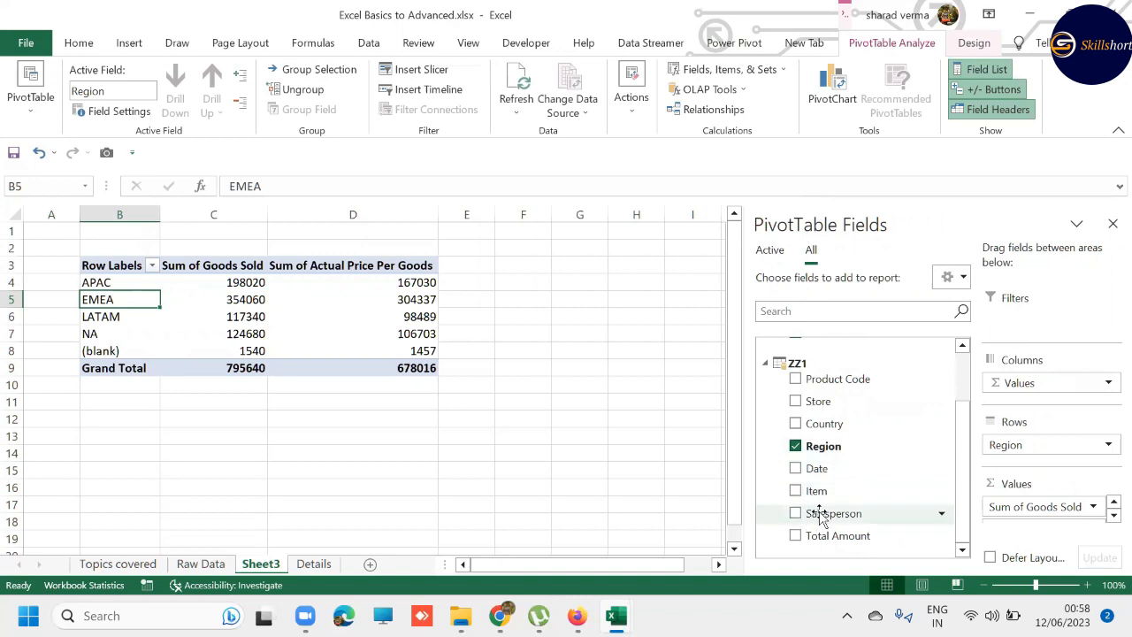
drag(821, 513, 1022, 323)
click(259, 231)
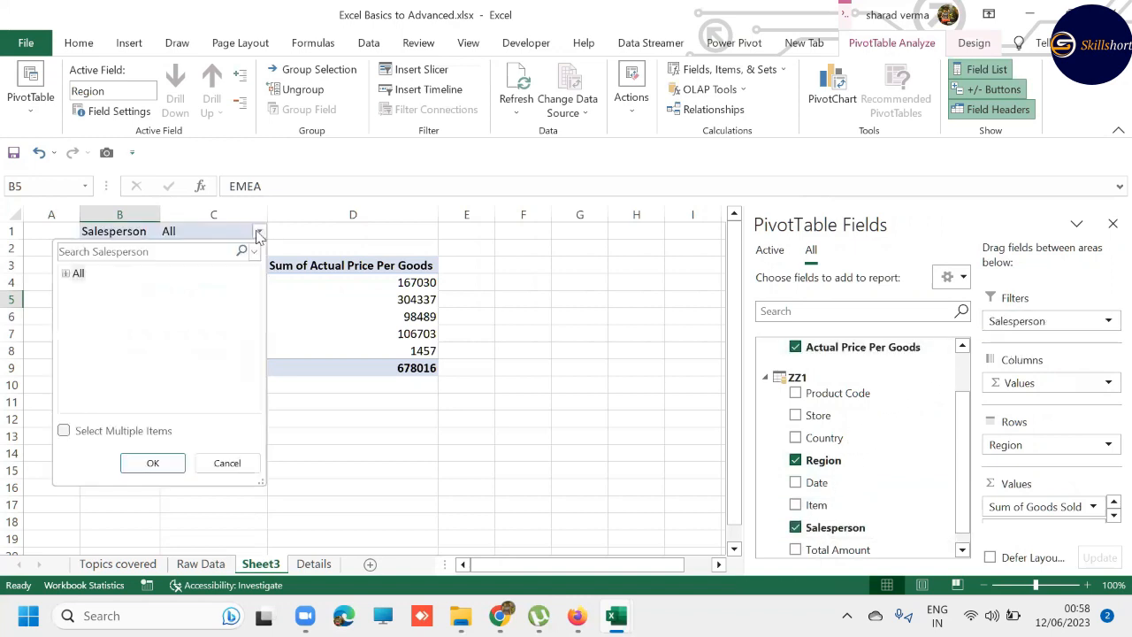
click(63, 431)
click(66, 273)
click(76, 274)
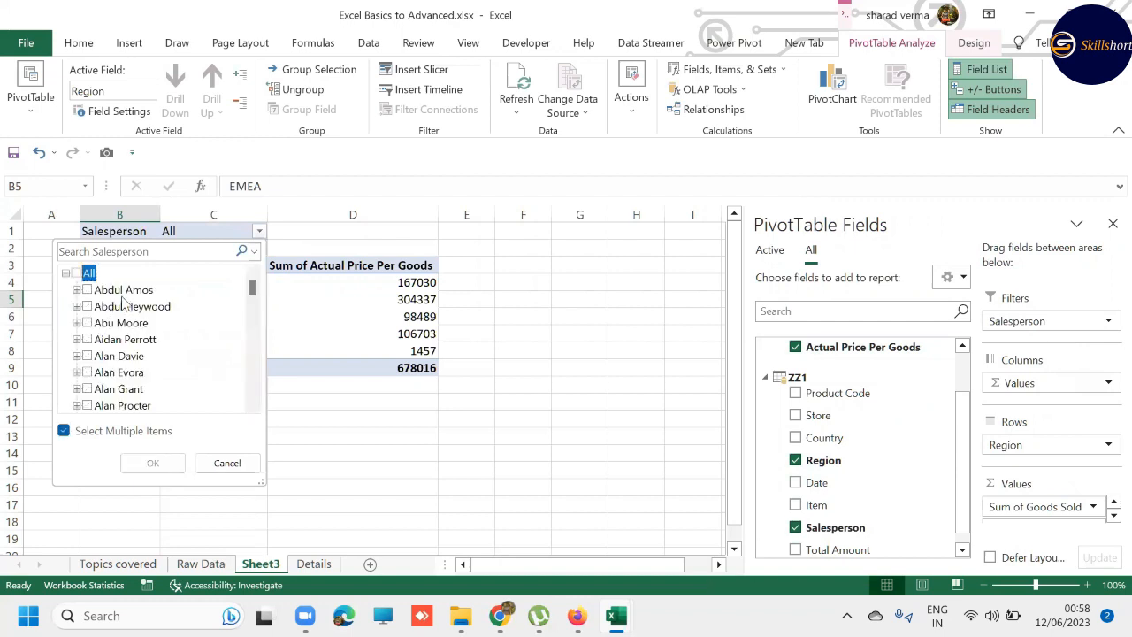
click(140, 307)
click(86, 307)
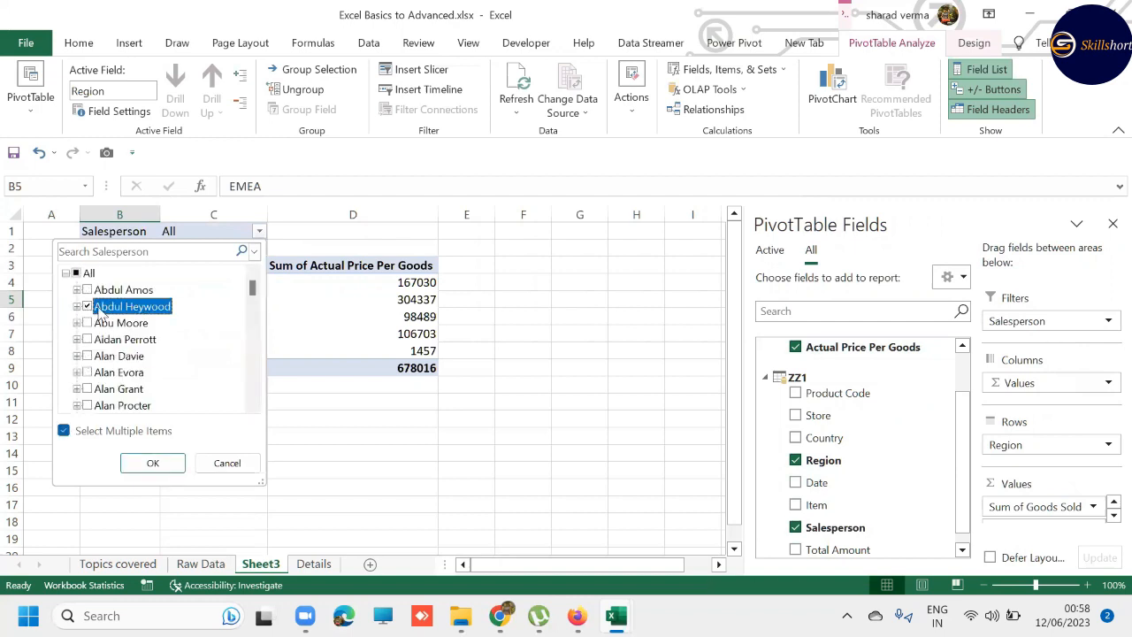
click(145, 463)
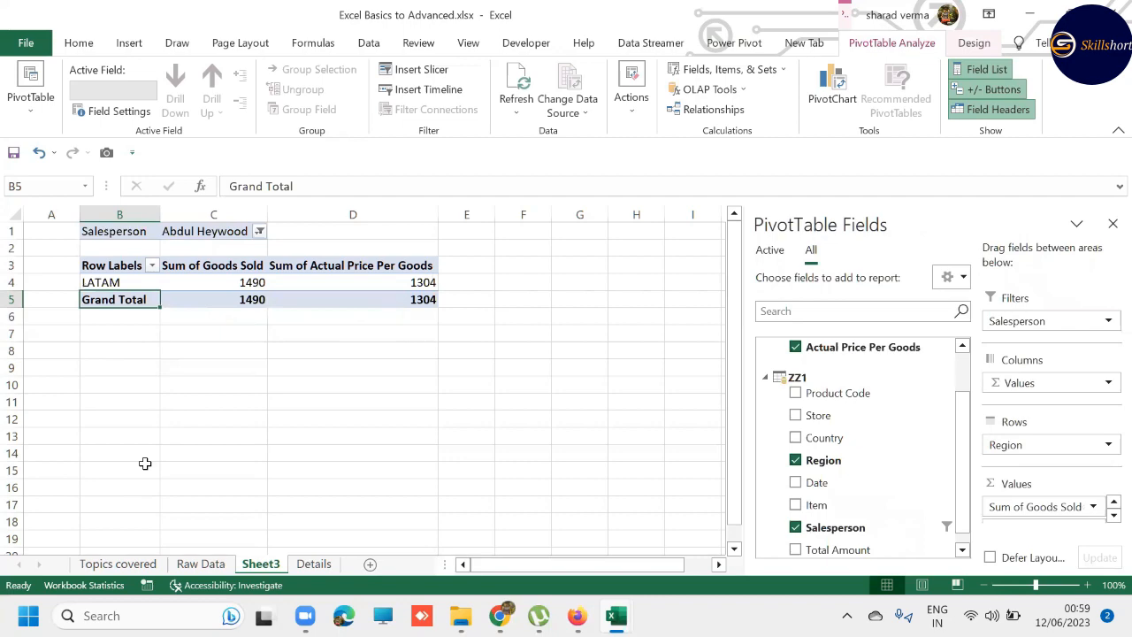
- Show the workbook's queries and connections and hide the PivotTable field list
click(368, 46)
click(395, 70)
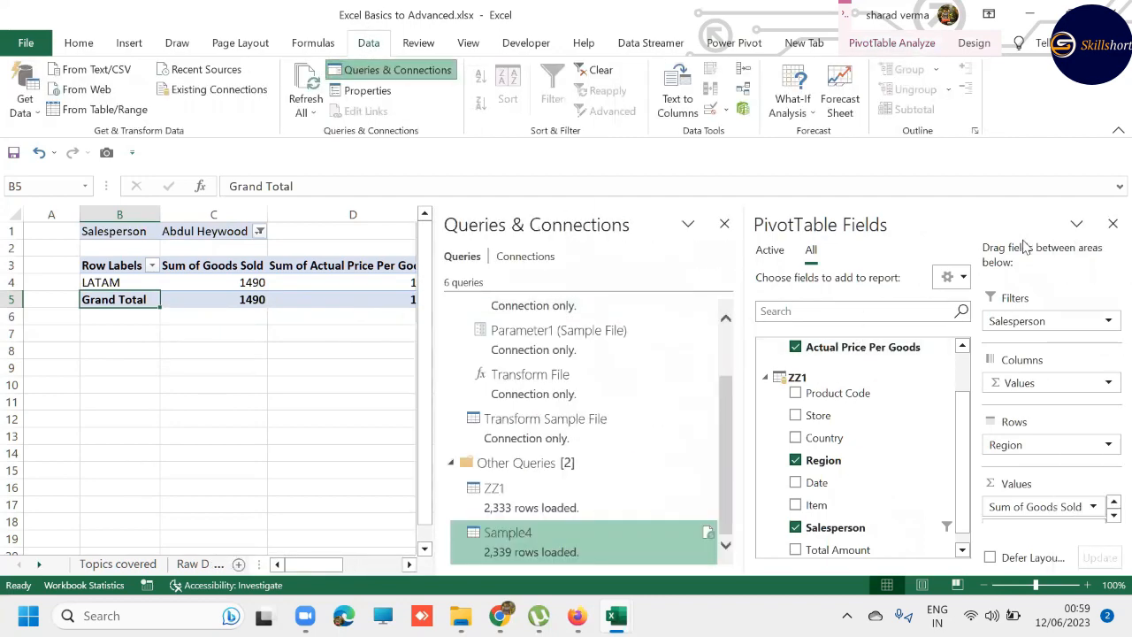
click(1113, 224)
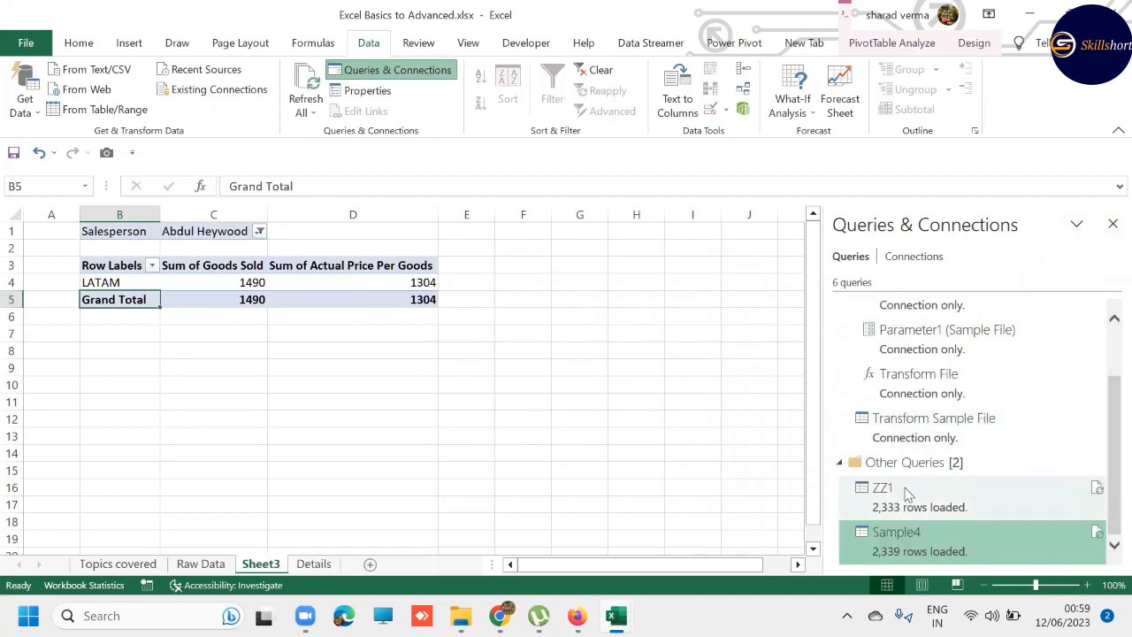
mouse_move(849, 488)
- Switch to File Explorer to review the source text files in the ZZ1 and ZZ2 folders, and return to the workbook
mouse_move(460, 616)
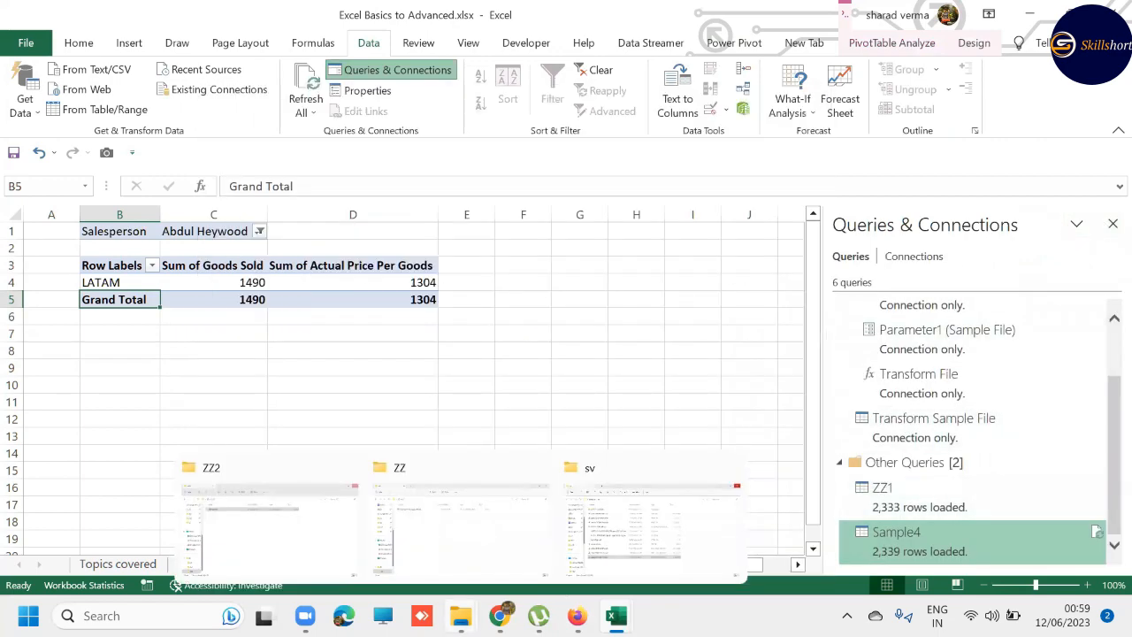
click(425, 506)
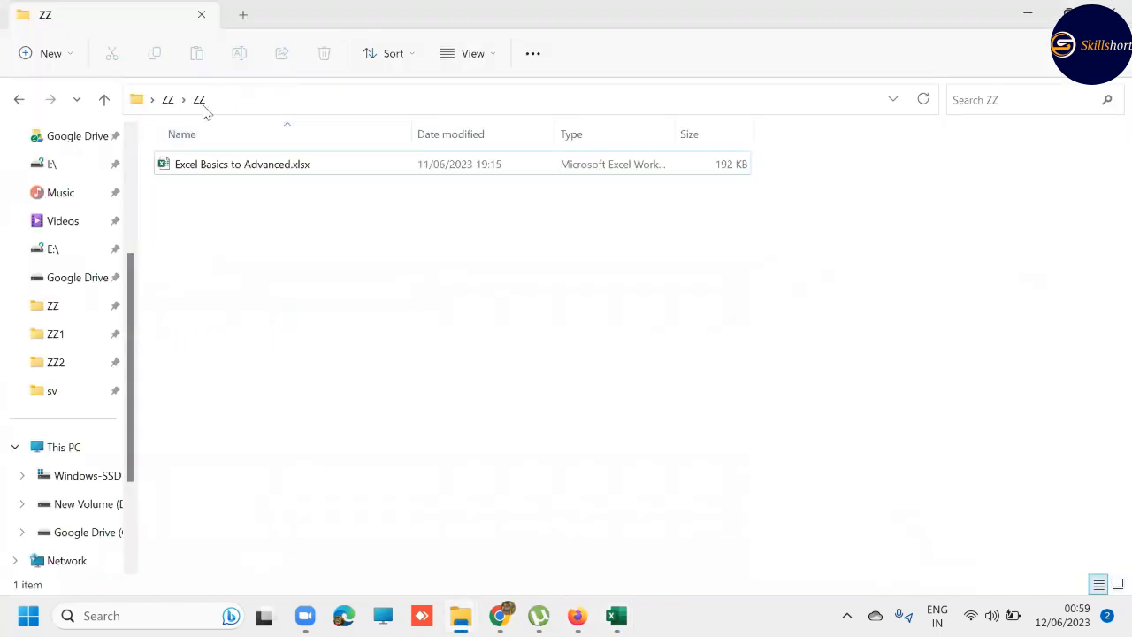
click(169, 99)
double_click(203, 193)
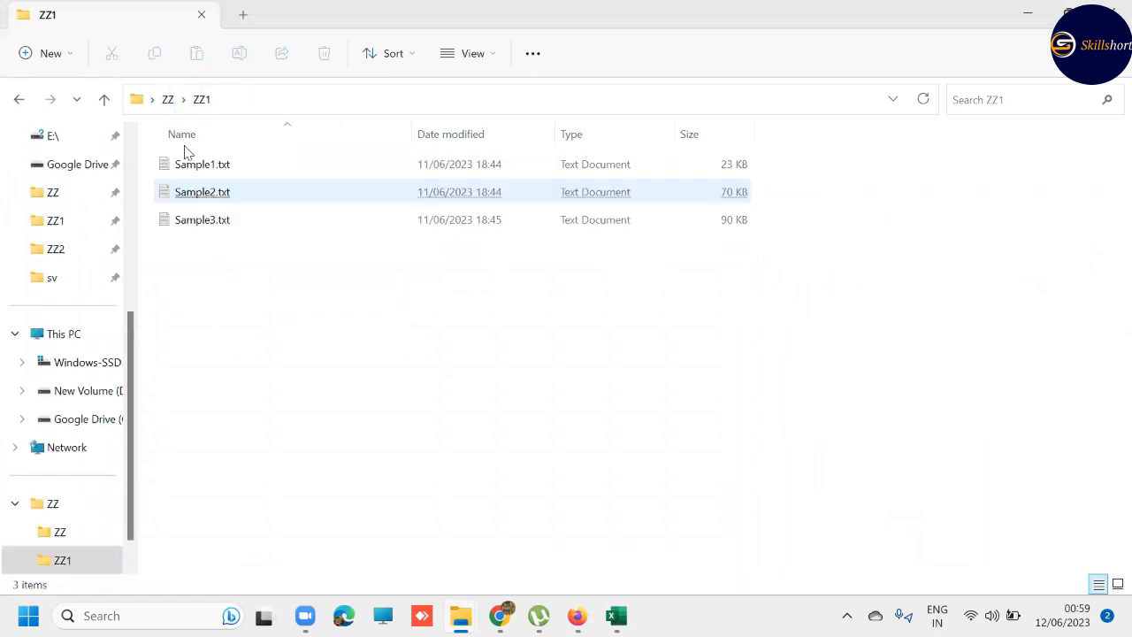
click(168, 101)
double_click(219, 221)
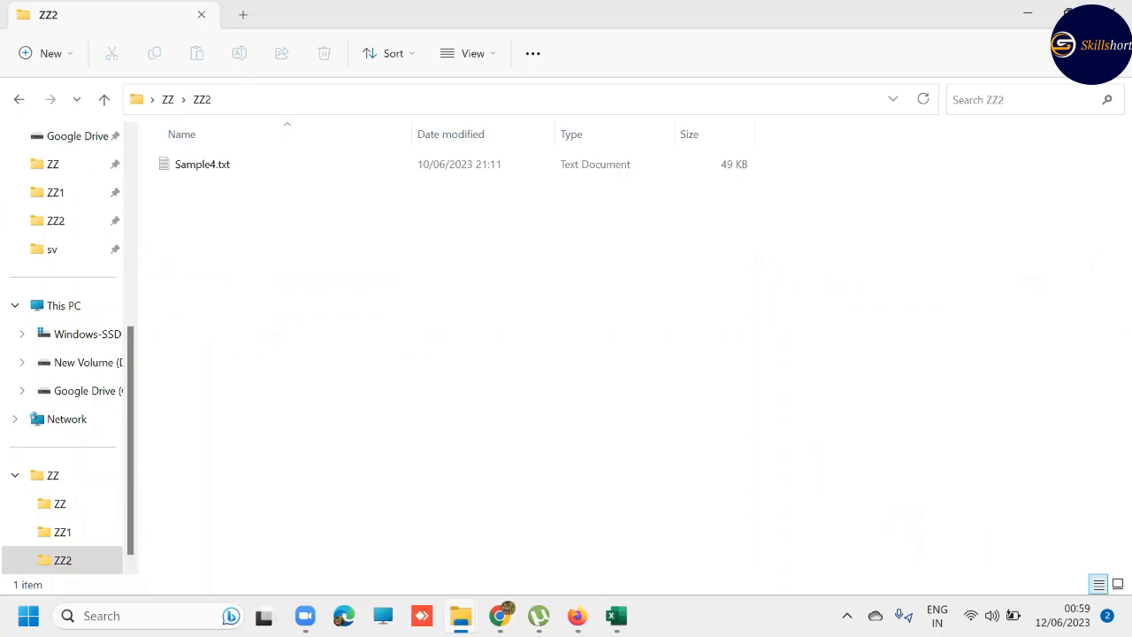
mouse_move(616, 616)
click(559, 523)
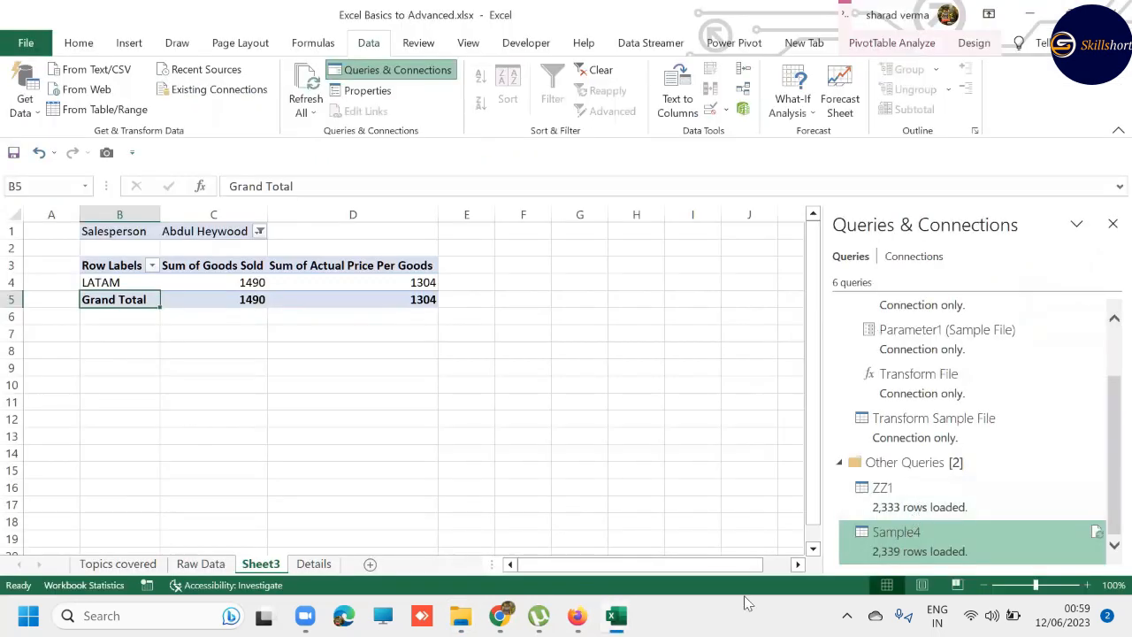
- Select the LATAM Goods Sold value in the PivotTable and show its field list again
mouse_move(566, 617)
mouse_move(616, 617)
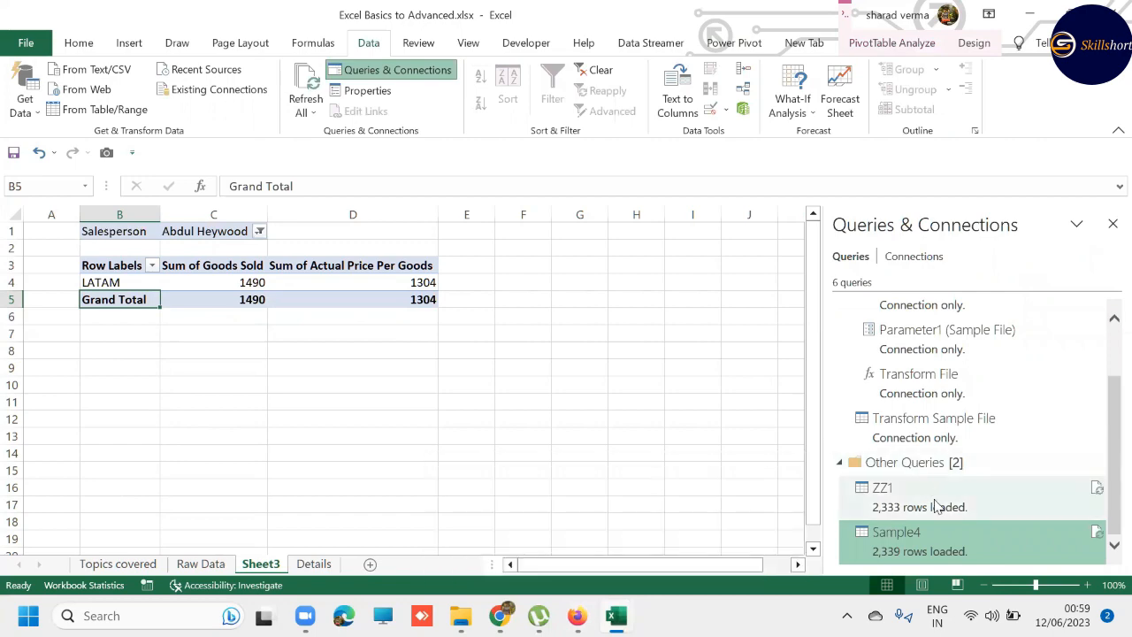
mouse_move(938, 502)
click(164, 332)
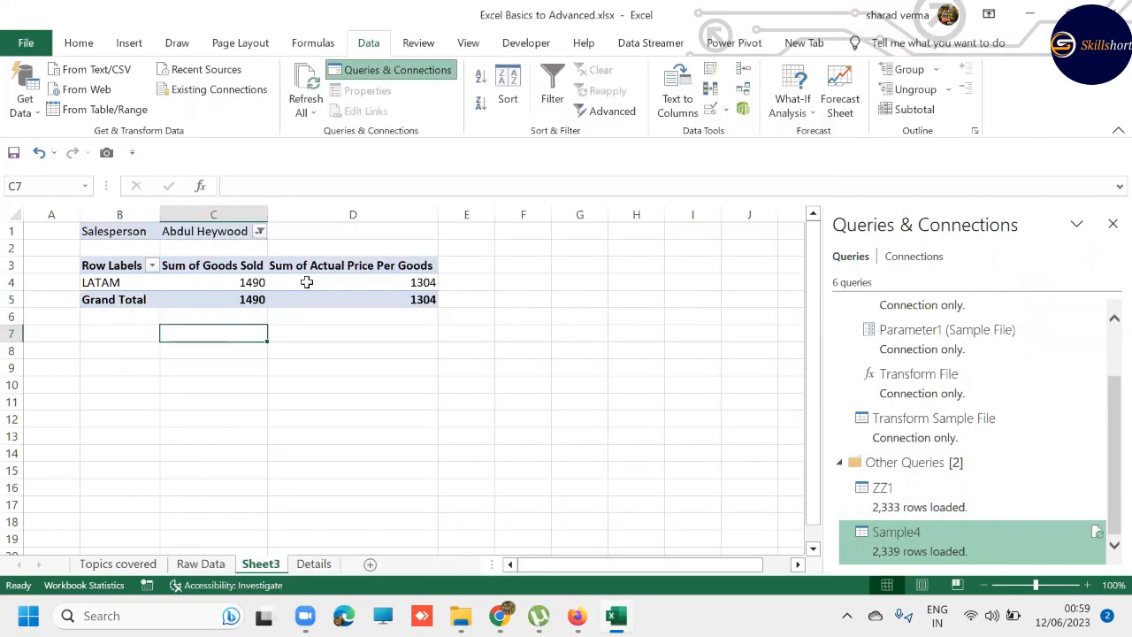
click(199, 282)
mouse_move(248, 305)
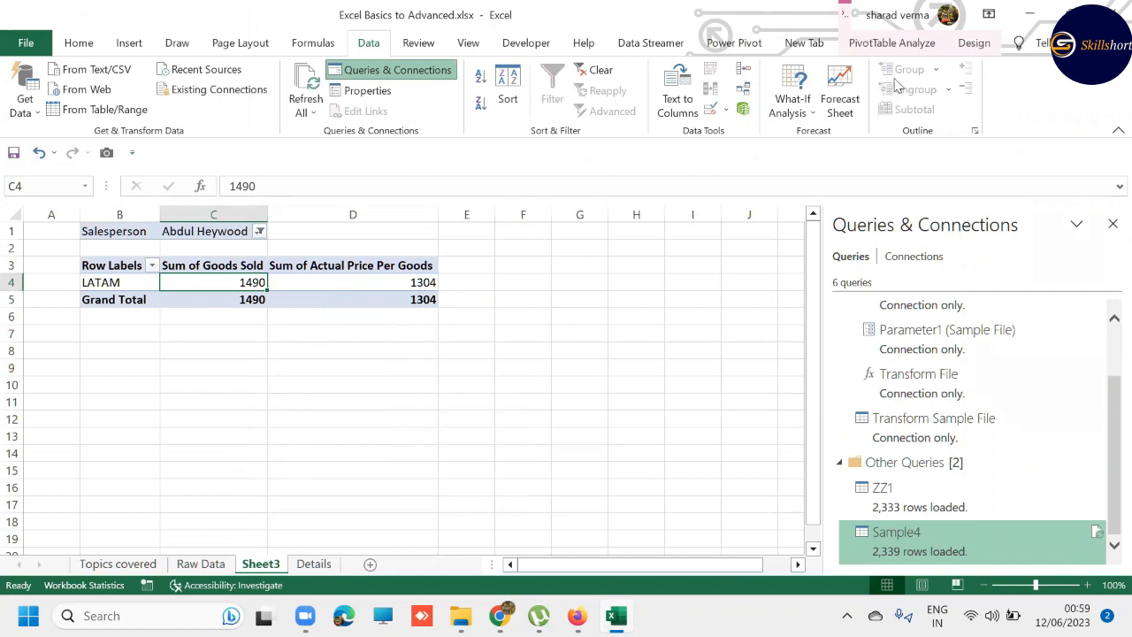
click(875, 49)
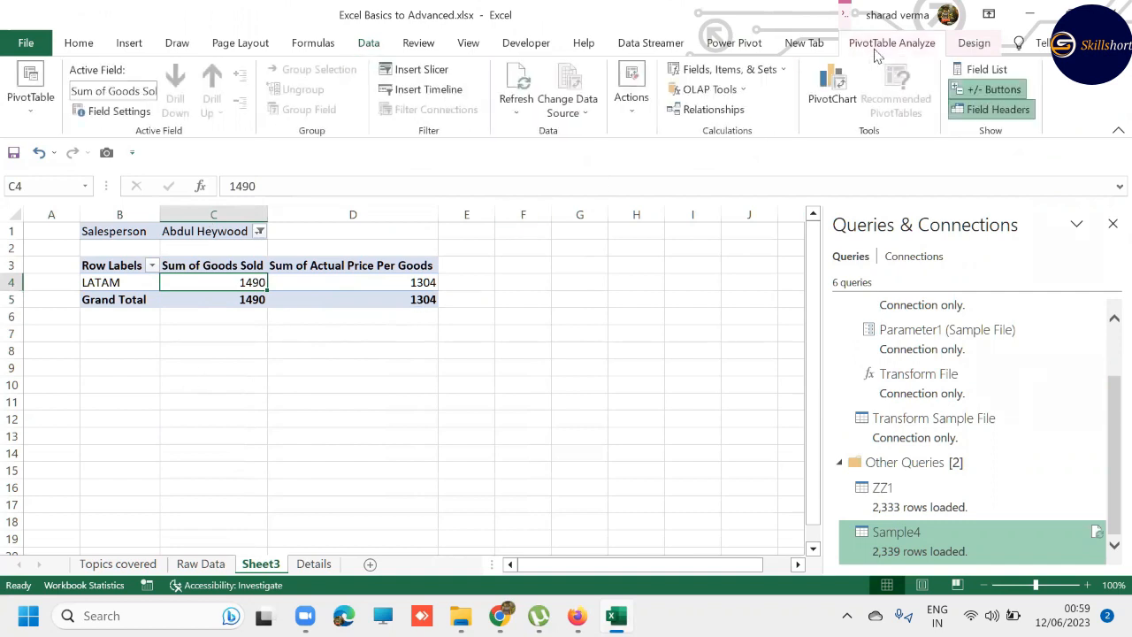
click(979, 69)
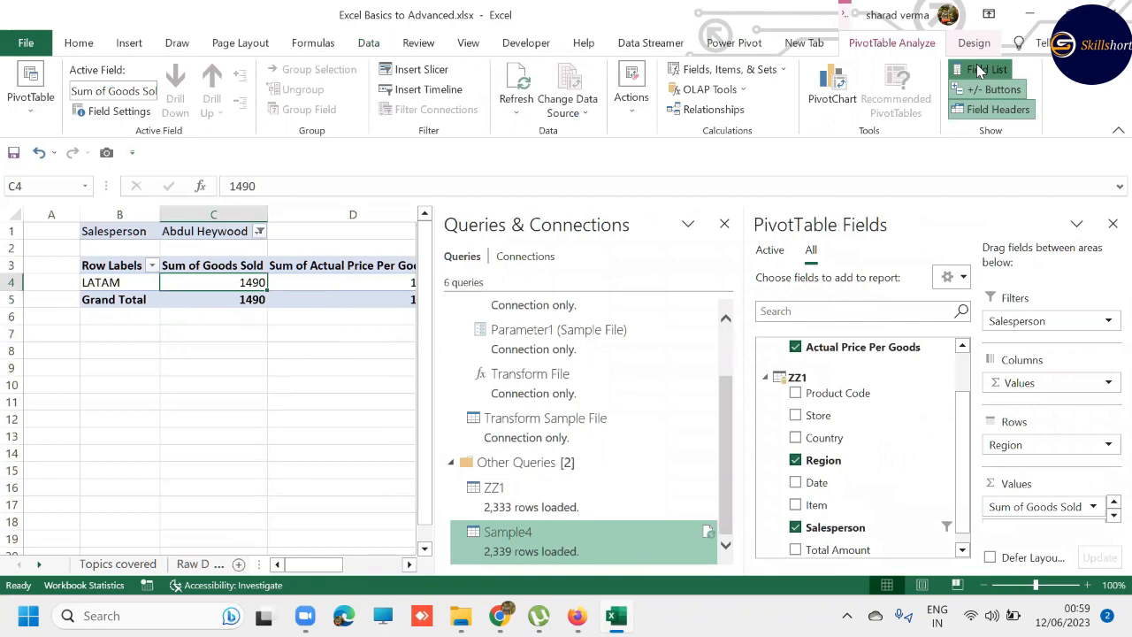